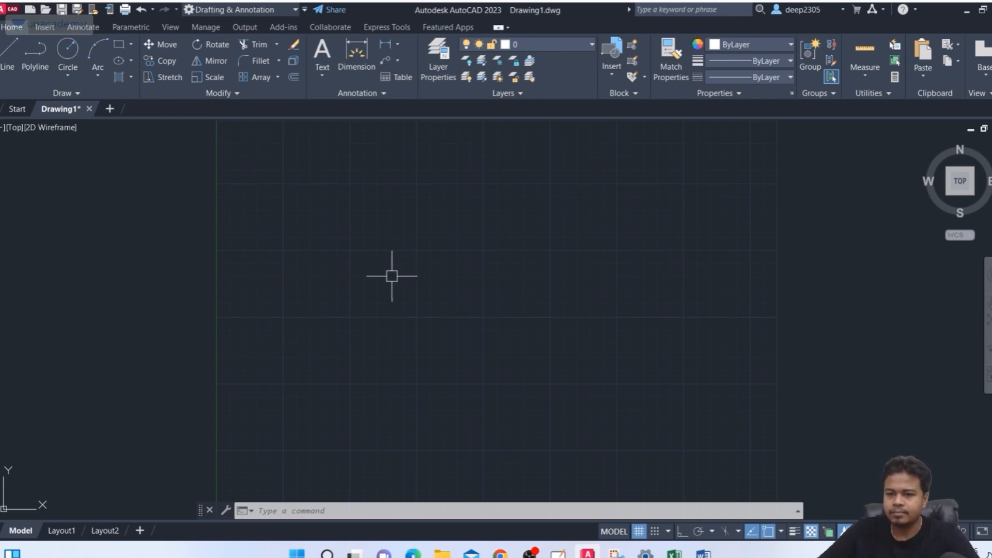
Step: Open the OpenBoard whiteboard in desktop mode and close all its windows
{"action": "left_click", "coordinate": [529, 554]}
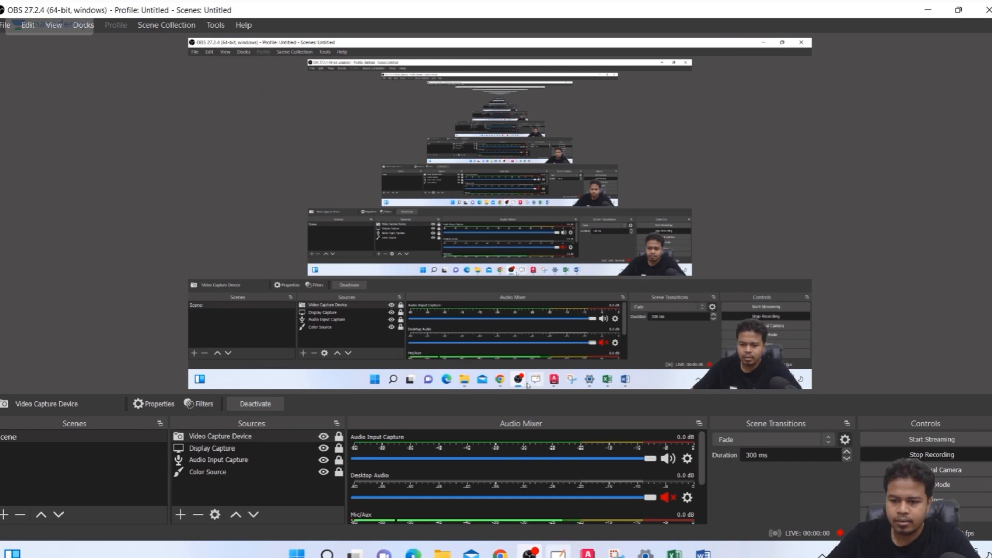
{"action": "left_click", "coordinate": [548, 557]}
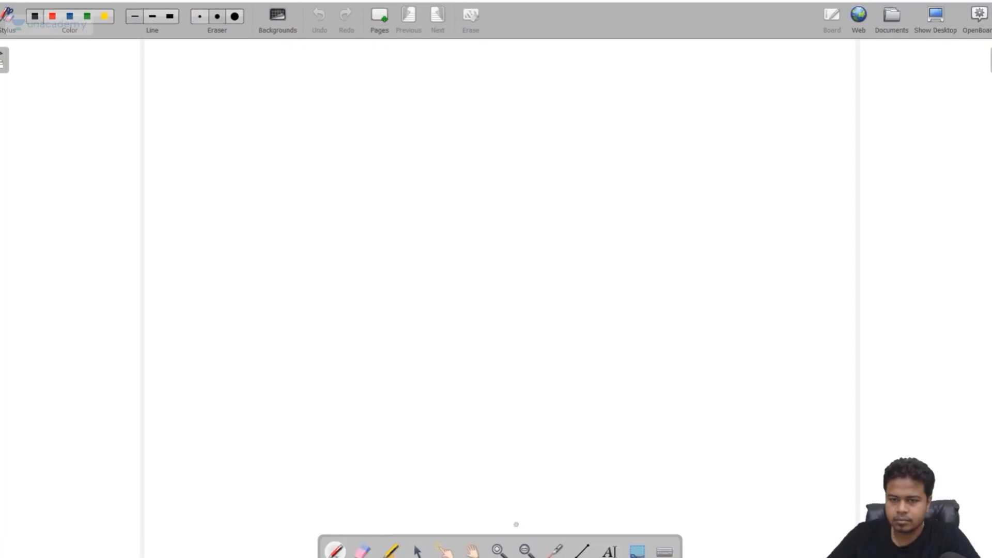
{"action": "left_click", "coordinate": [934, 20]}
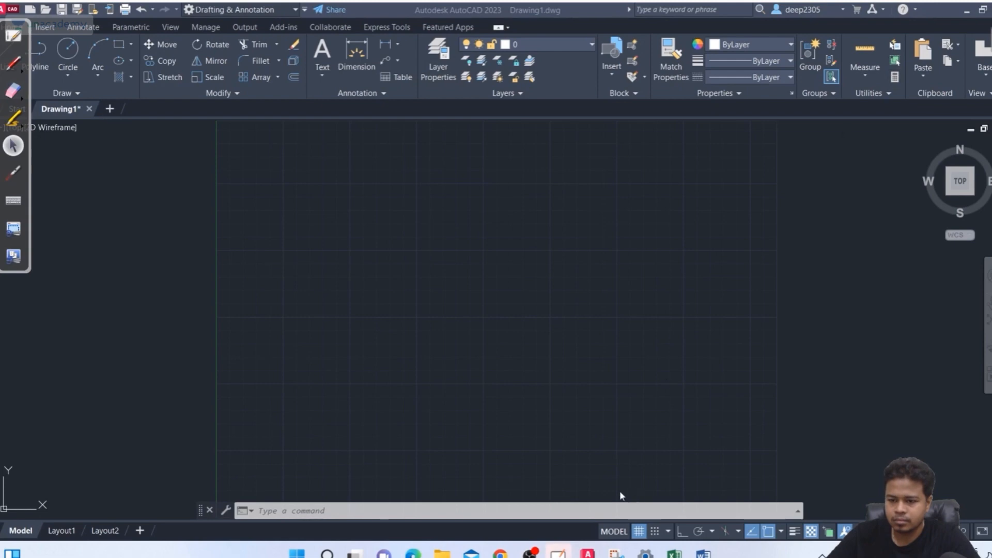
{"action": "right_click", "coordinate": [571, 551]}
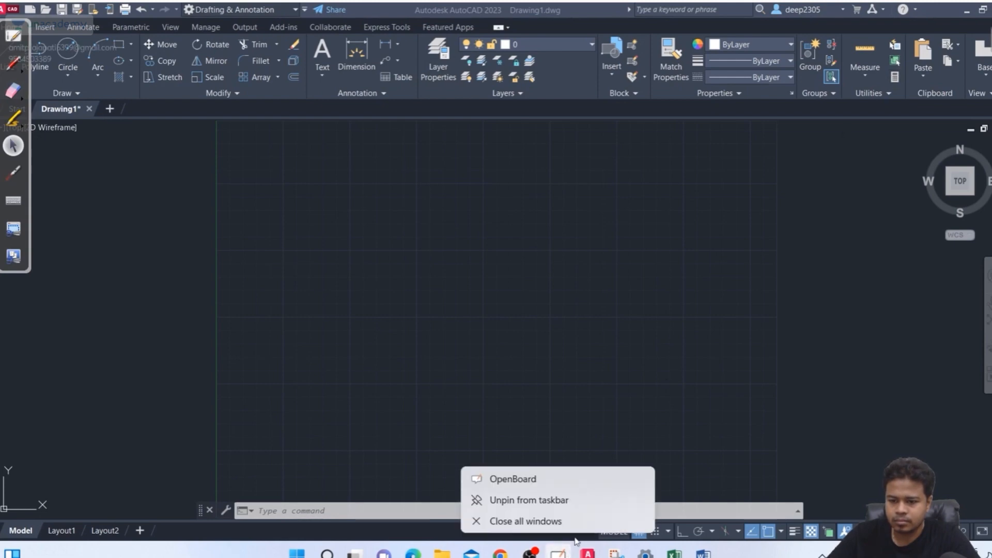
{"action": "left_click", "coordinate": [577, 525]}
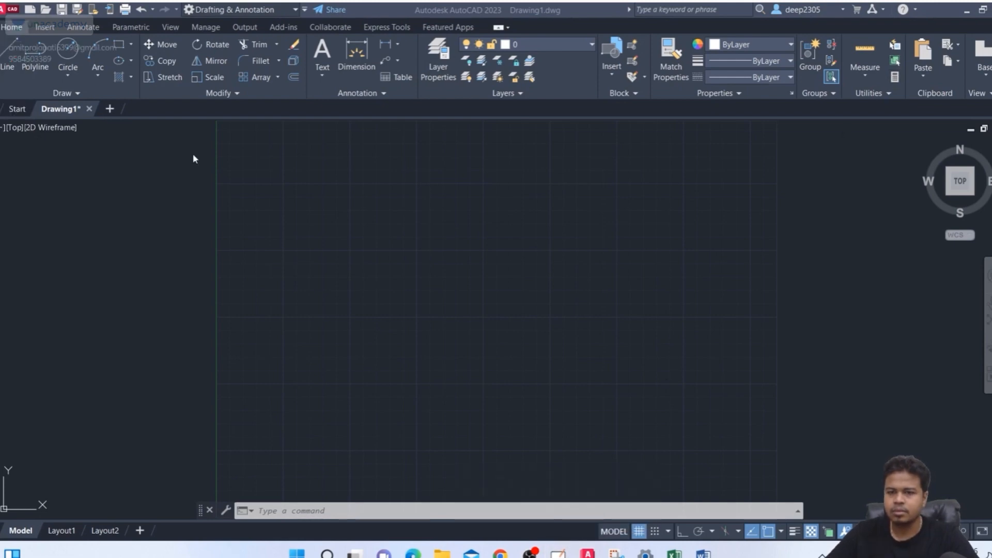
Step: Check which layers the drawing contains
{"action": "scroll", "coordinate": [249, 191], "scroll_direction": "down", "scroll_amount": 2}
{"action": "scroll", "coordinate": [247, 196], "scroll_direction": "up", "scroll_amount": 2}
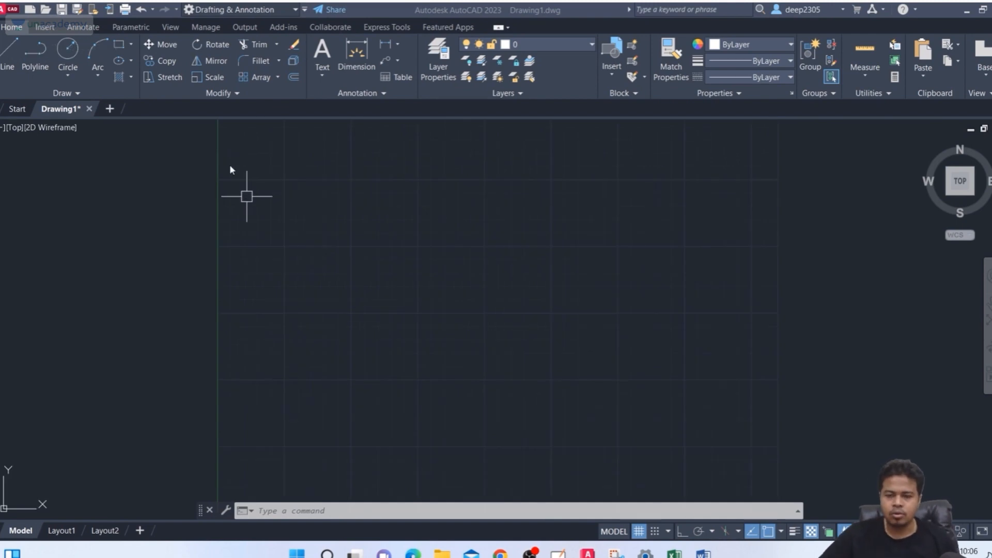
{"action": "scroll", "coordinate": [314, 204], "scroll_direction": "down", "scroll_amount": 2}
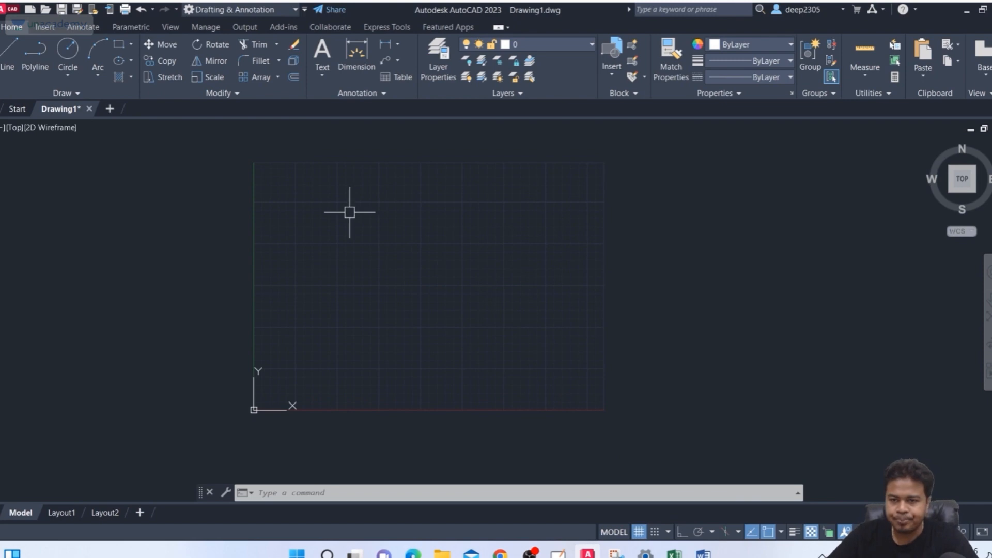
{"action": "left_click", "coordinate": [553, 45]}
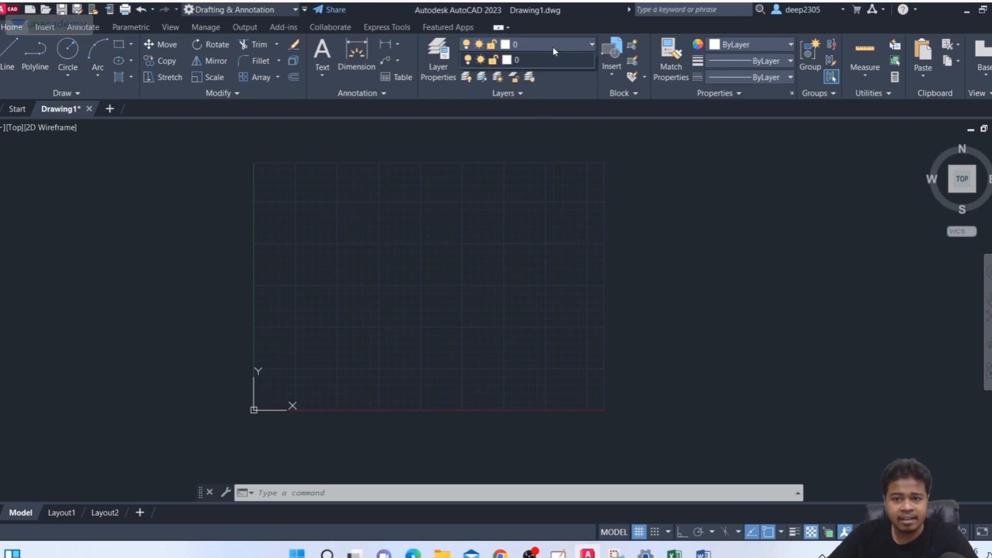
{"action": "left_click", "coordinate": [553, 45]}
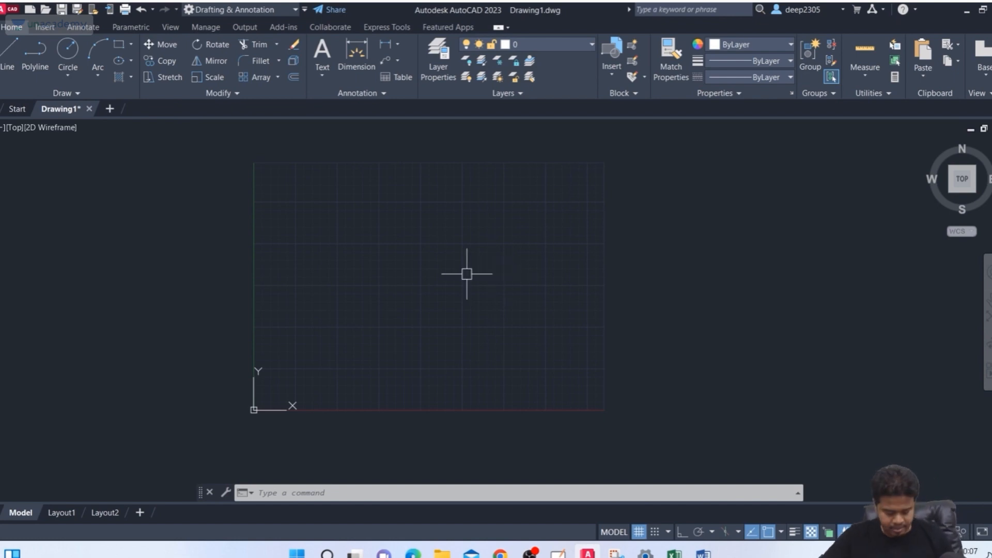
Step: Import the DEEPUNACADEMY layer state file from the Desktop through the Layer States Manager and restore its layer states
{"action": "type", "text": "la"}
{"action": "key", "text": "Return"}
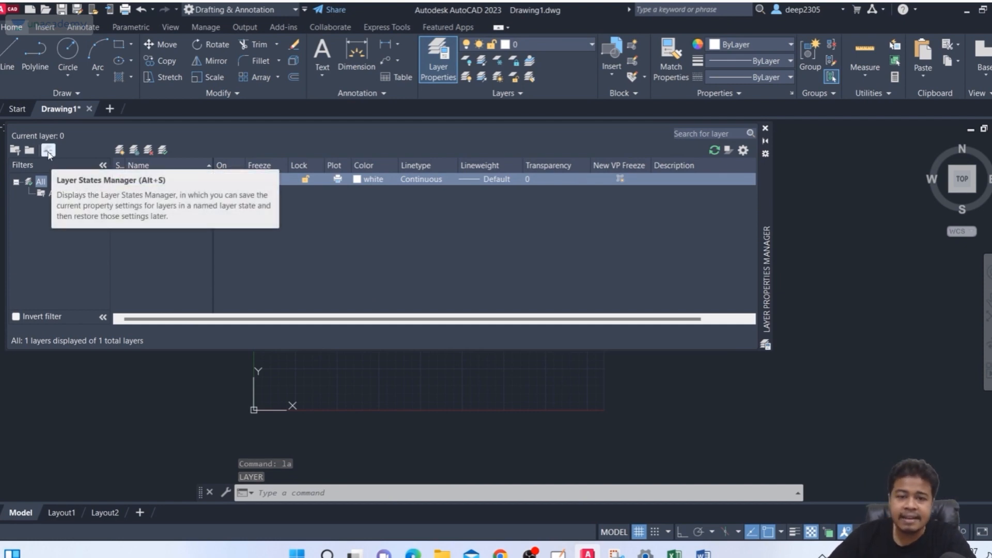
{"action": "left_click", "coordinate": [48, 151]}
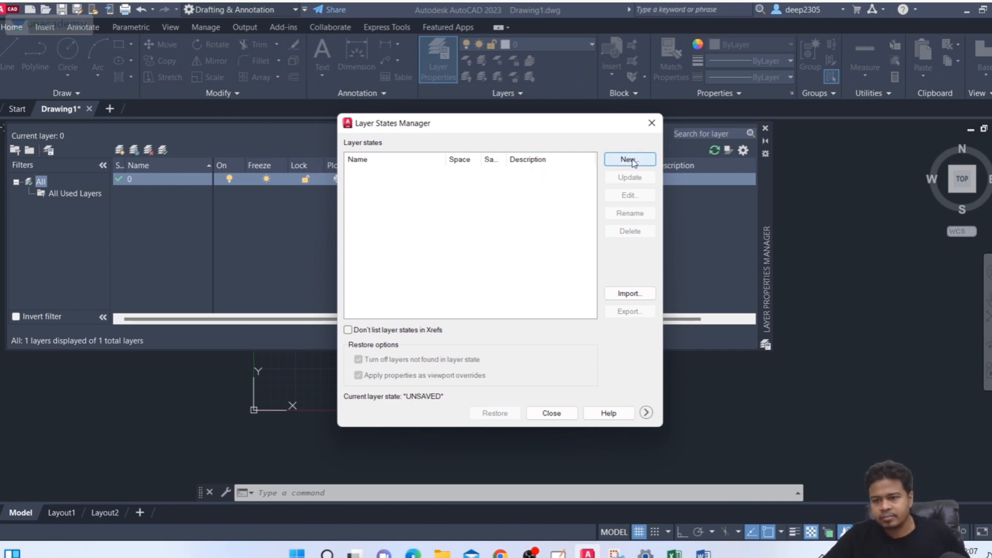
{"action": "left_click", "coordinate": [628, 294]}
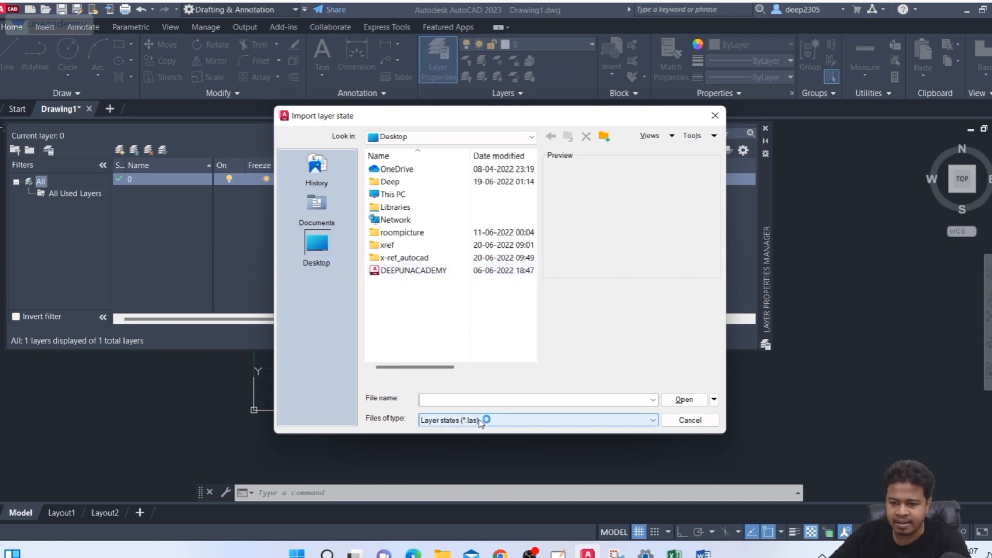
{"action": "left_click", "coordinate": [394, 270]}
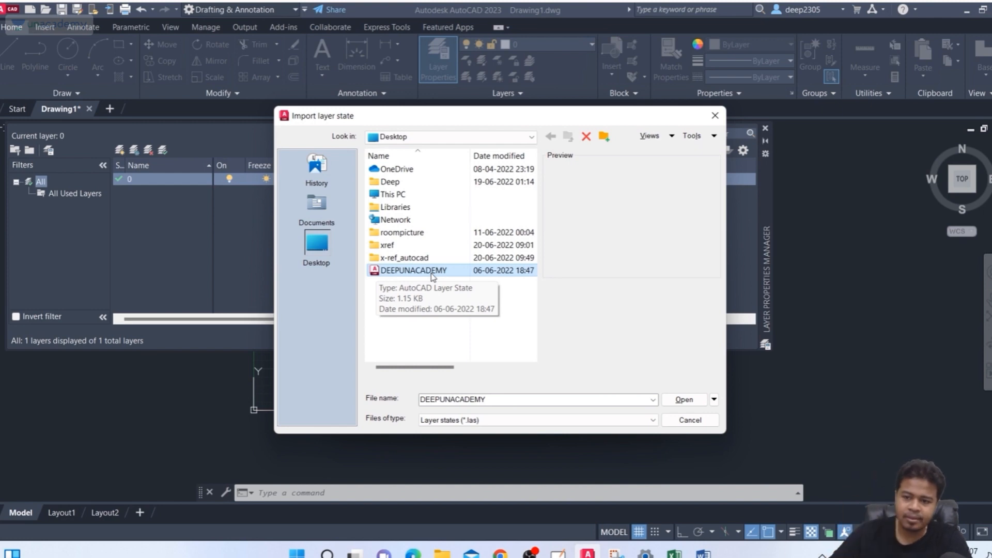
{"action": "left_click", "coordinate": [685, 401]}
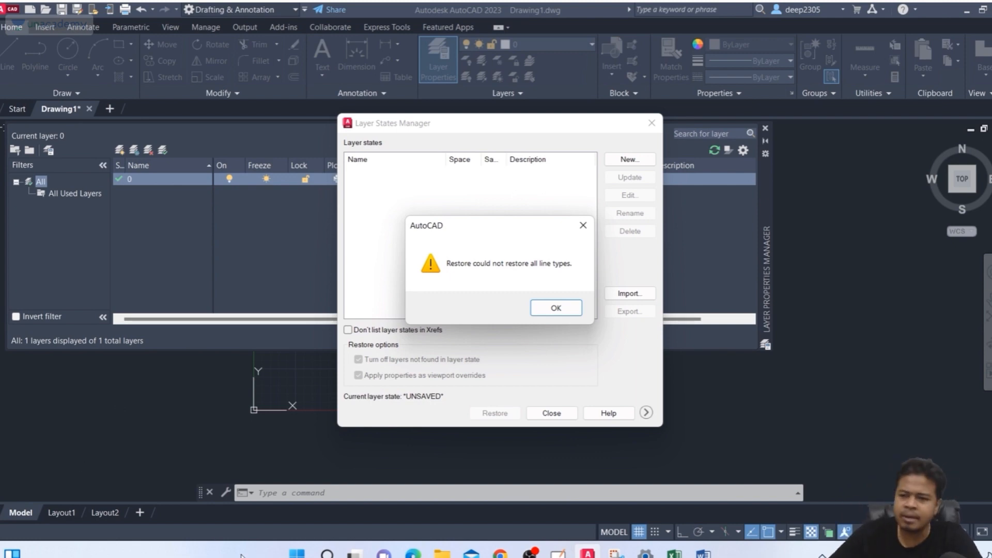
{"action": "left_click", "coordinate": [537, 313]}
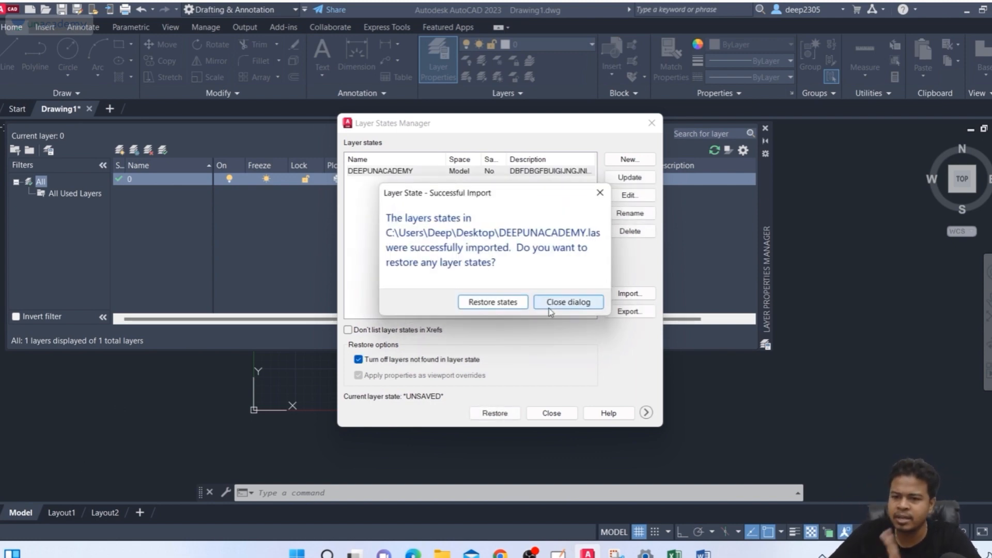
{"action": "left_click", "coordinate": [486, 303]}
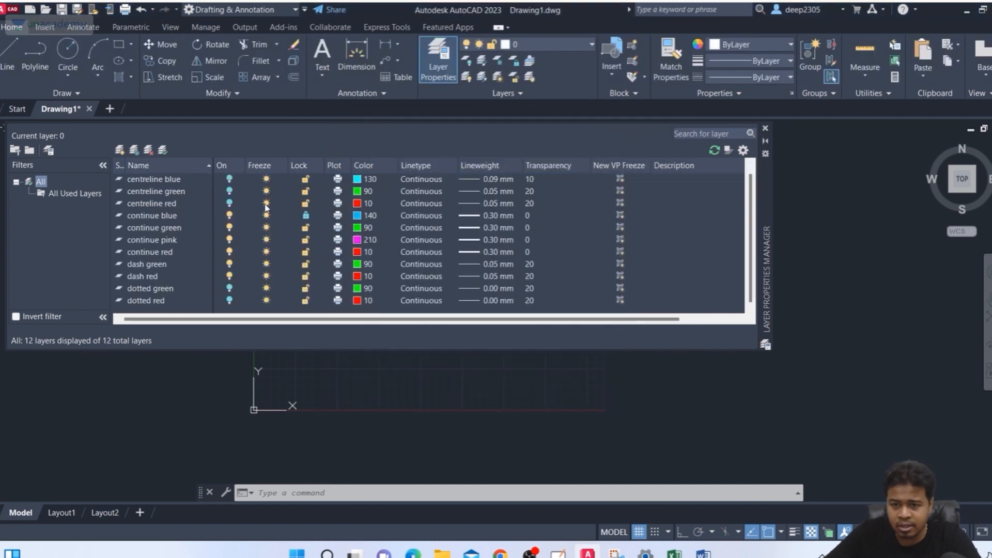
Step: Examine the restored centreline, continue and dash layers and the linetype assigned to the centreline blue layer
{"action": "left_click", "coordinate": [171, 191]}
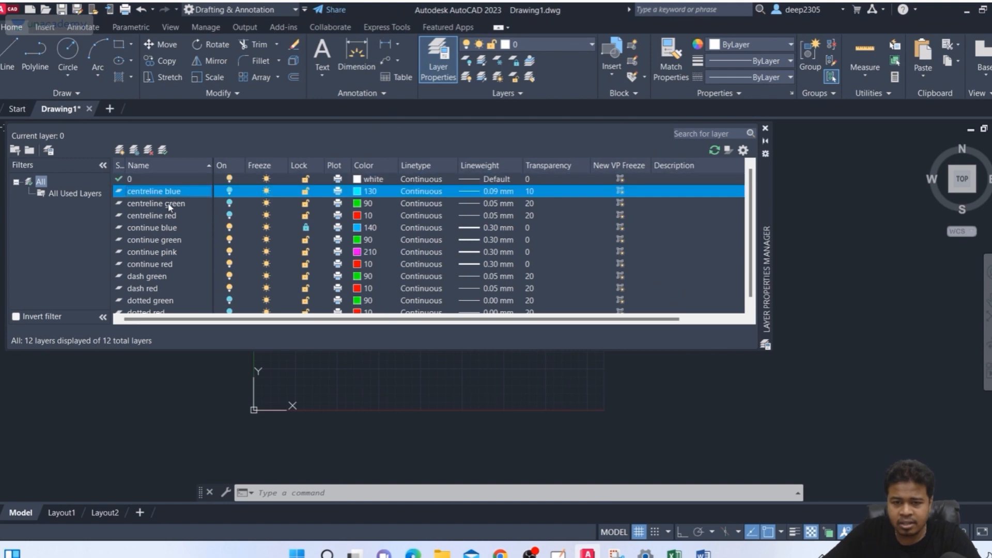
{"action": "left_click", "coordinate": [170, 203]}
{"action": "left_click", "coordinate": [168, 215]}
{"action": "left_click", "coordinate": [160, 240]}
{"action": "left_click", "coordinate": [155, 265]}
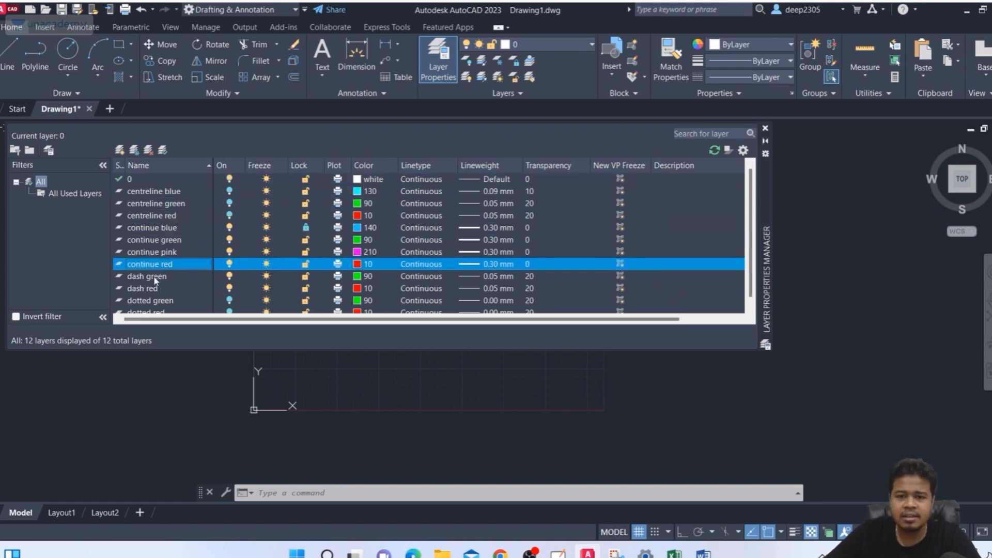
{"action": "left_click", "coordinate": [155, 277]}
{"action": "scroll", "coordinate": [155, 279], "scroll_direction": "down", "scroll_amount": 1}
{"action": "scroll", "coordinate": [173, 243], "scroll_direction": "up", "scroll_amount": 1}
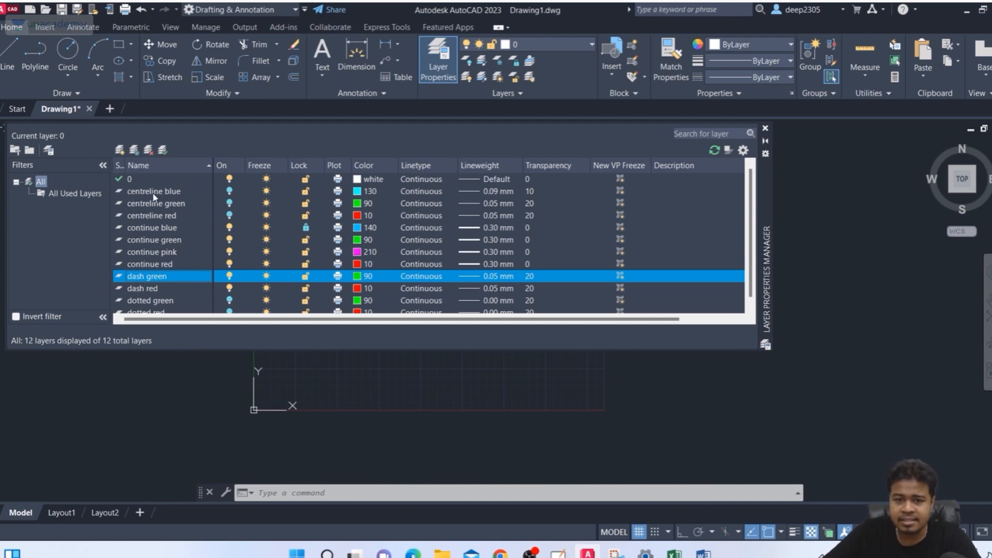
{"action": "left_click", "coordinate": [413, 192]}
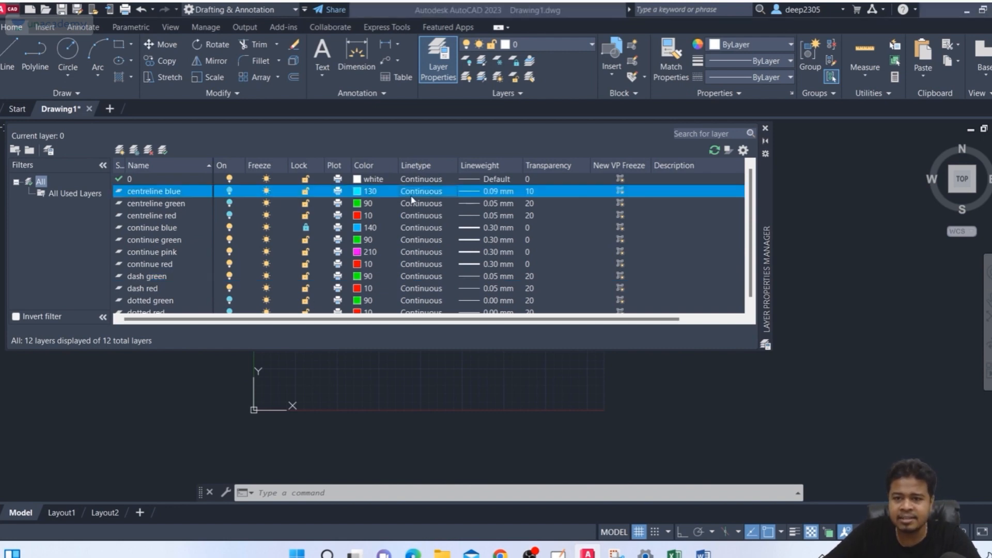
{"action": "left_click", "coordinate": [637, 187]}
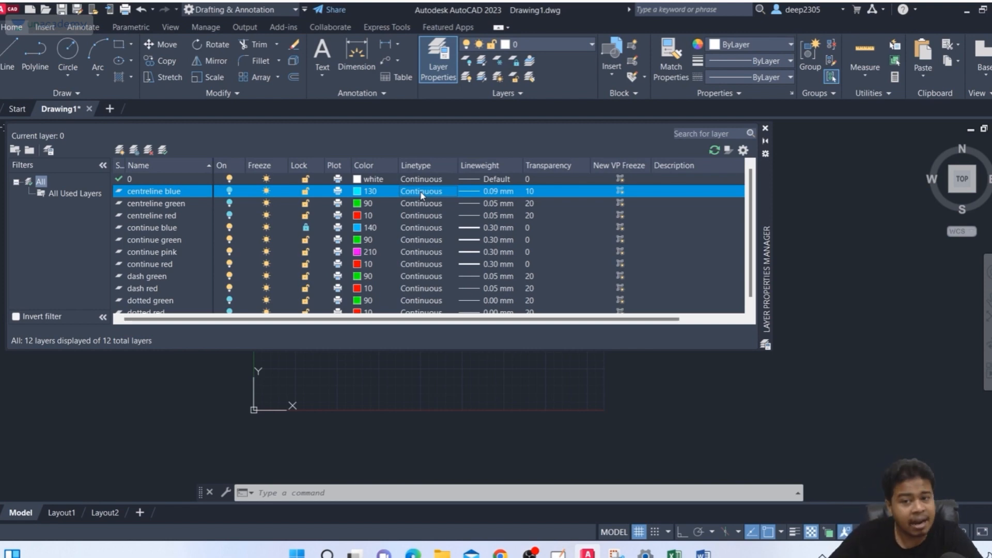
Step: Load the CENTER linetype from acadiso.lin and assign it to the centreline blue layer
{"action": "left_click", "coordinate": [421, 194]}
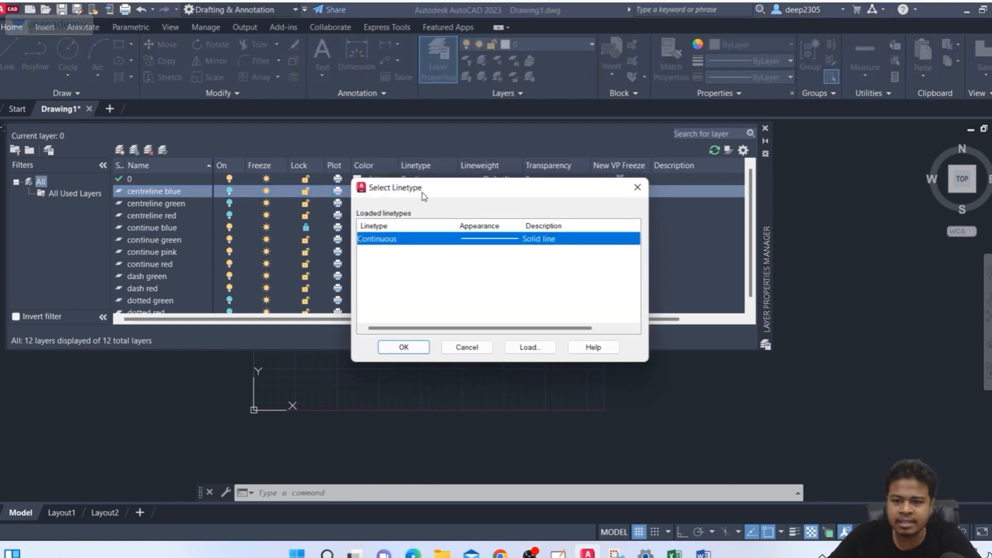
{"action": "left_click", "coordinate": [528, 349]}
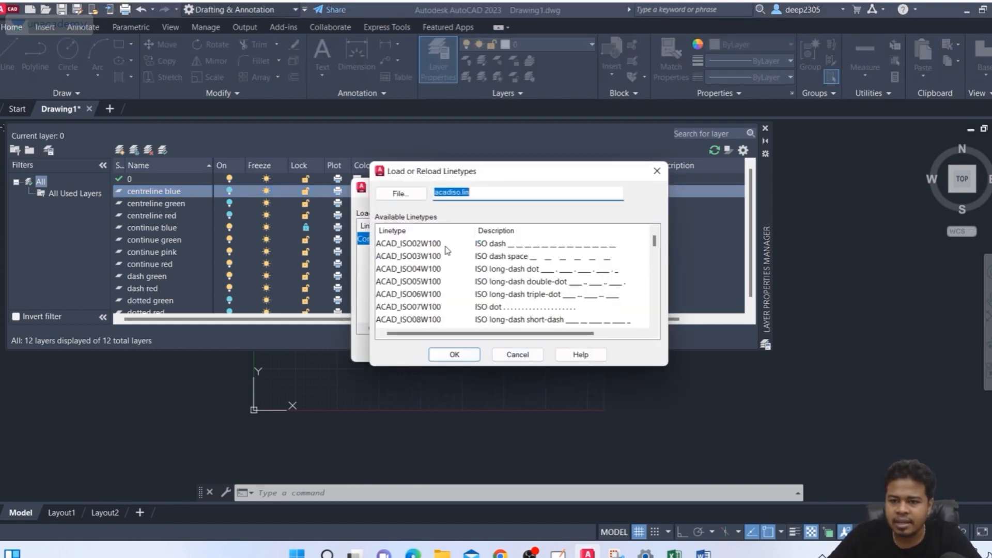
{"action": "scroll", "coordinate": [485, 279], "scroll_direction": "down", "scroll_amount": 4}
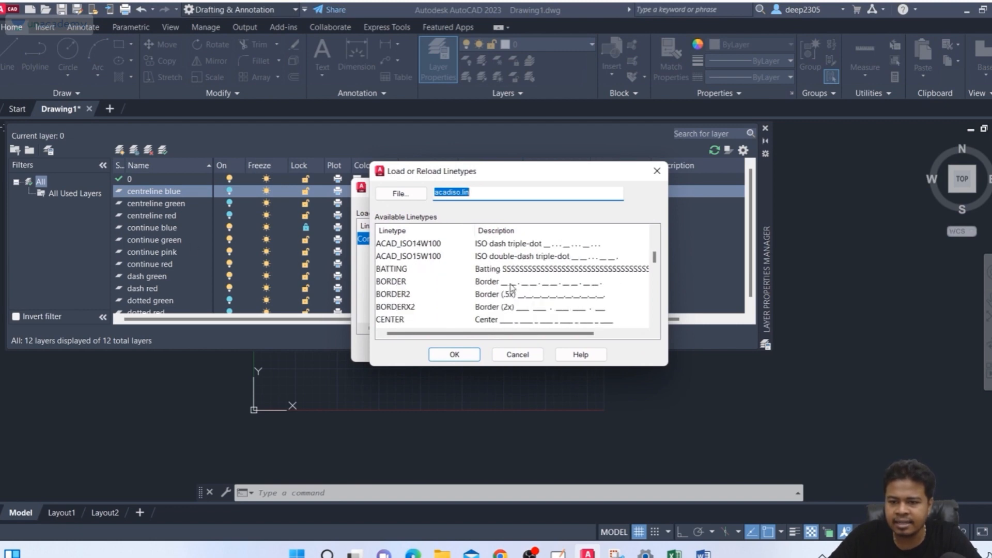
{"action": "left_click", "coordinate": [482, 320]}
{"action": "left_click", "coordinate": [440, 354]}
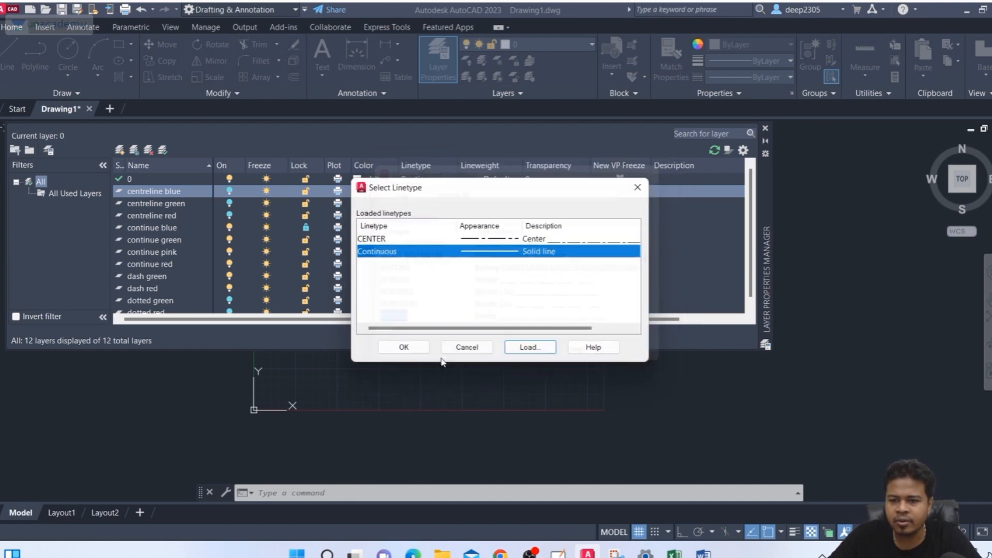
{"action": "left_click", "coordinate": [500, 239]}
{"action": "left_click", "coordinate": [402, 351]}
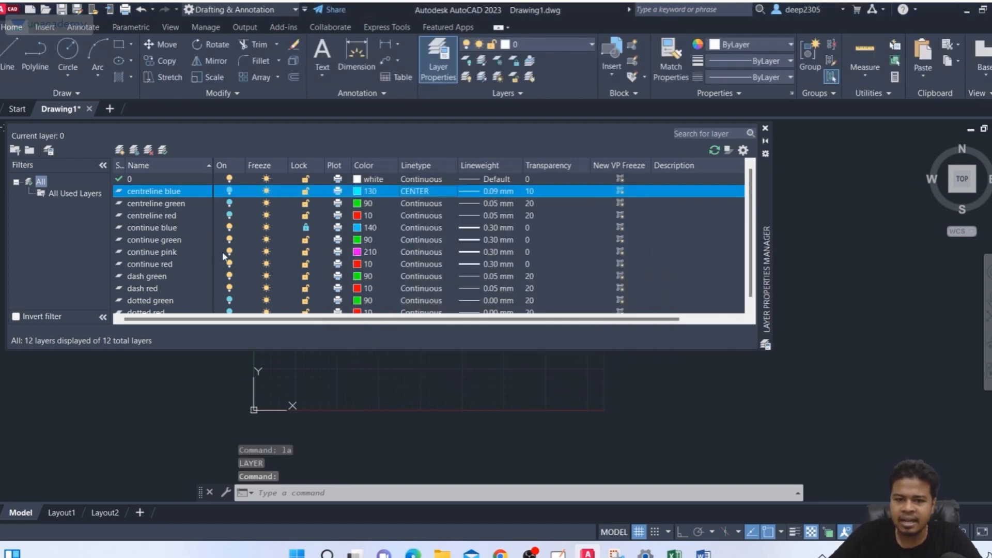
Step: Assign the loaded CENTER linetype to the centreline green layer
{"action": "left_click", "coordinate": [433, 203]}
{"action": "left_click", "coordinate": [529, 348]}
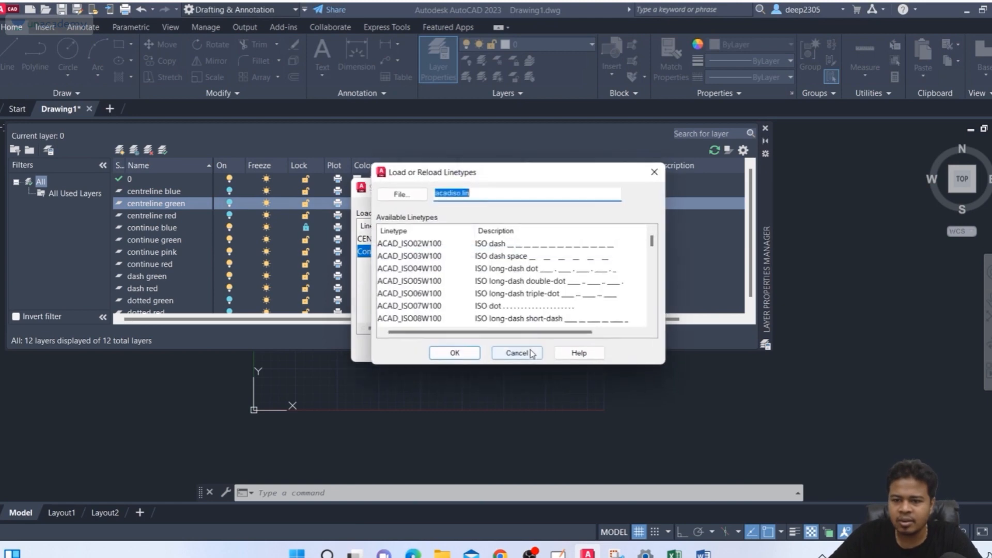
{"action": "left_click", "coordinate": [511, 357]}
{"action": "left_click", "coordinate": [394, 238]}
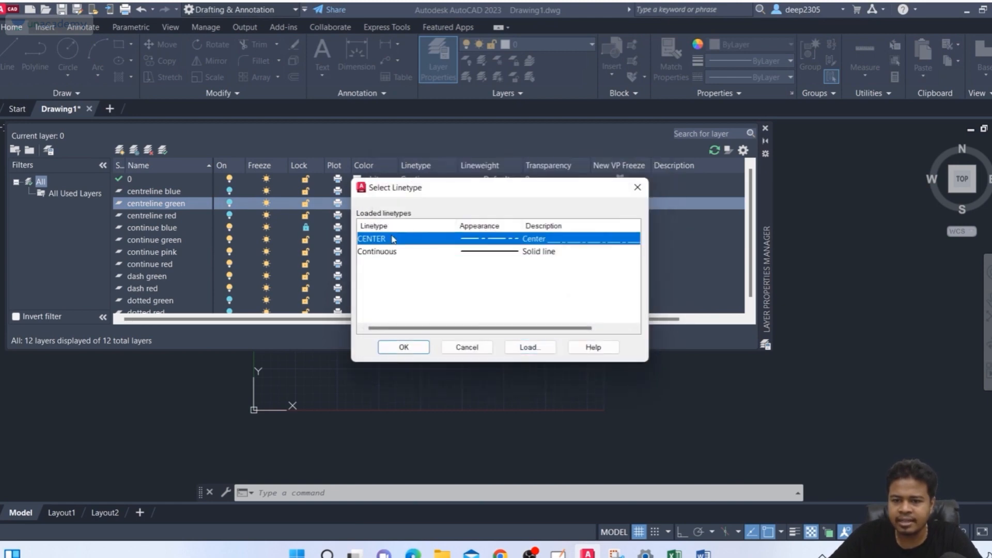
{"action": "left_click", "coordinate": [406, 348]}
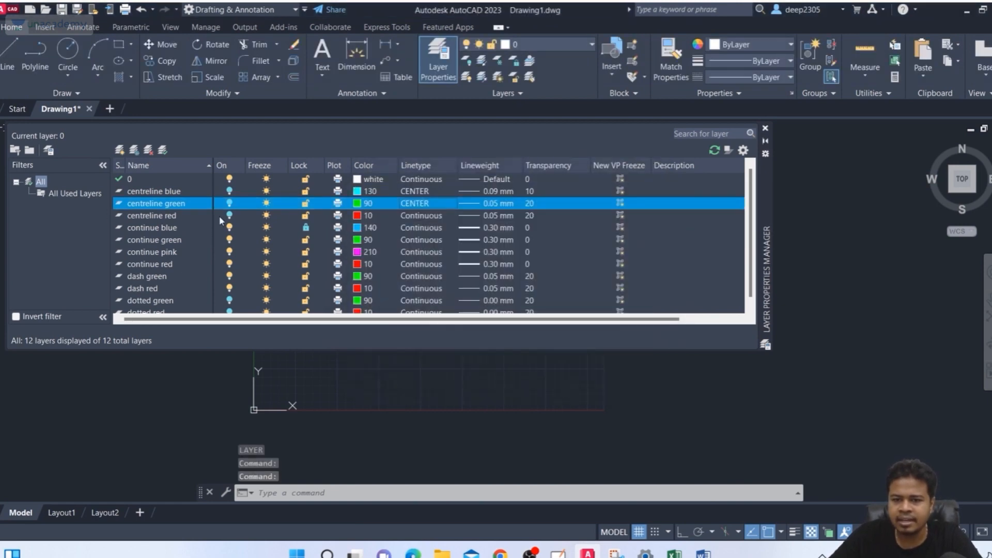
Step: Assign the loaded CENTER linetype to the centreline red layer
{"action": "left_click", "coordinate": [452, 215]}
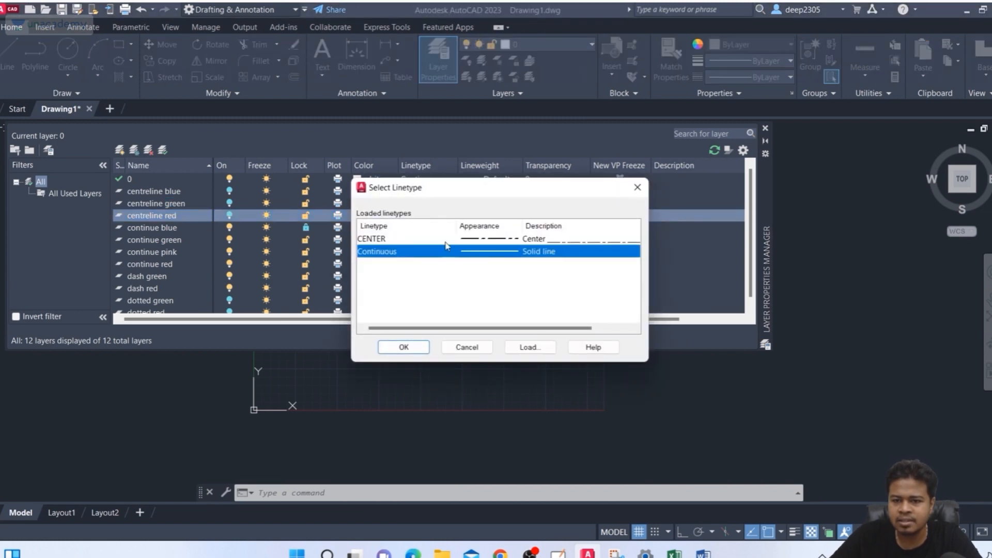
{"action": "left_click", "coordinate": [445, 239]}
{"action": "left_click", "coordinate": [404, 347]}
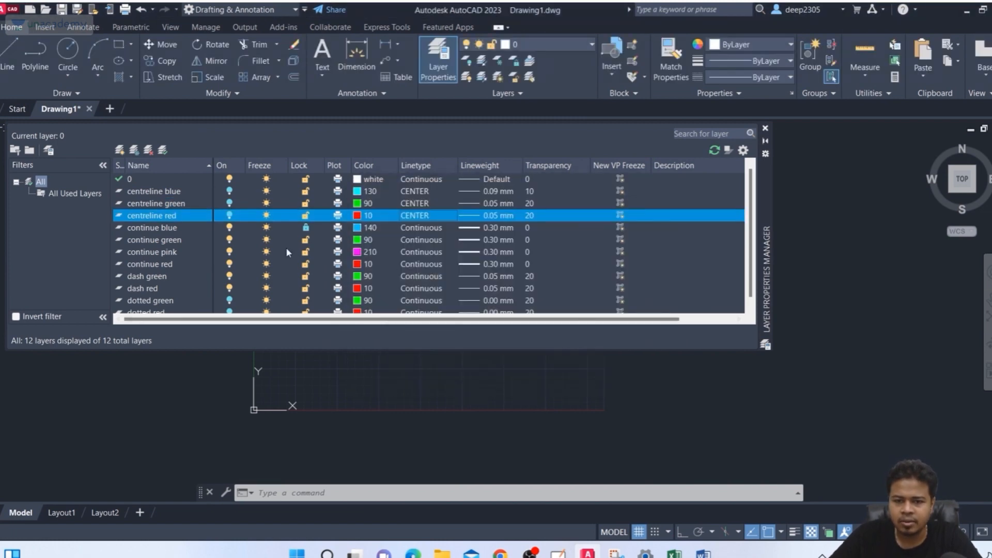
Step: Load the ACAD_ISO02W100 (ISO dash) linetype from acadiso.lin and assign it to the dash green layer
{"action": "left_click", "coordinate": [156, 277]}
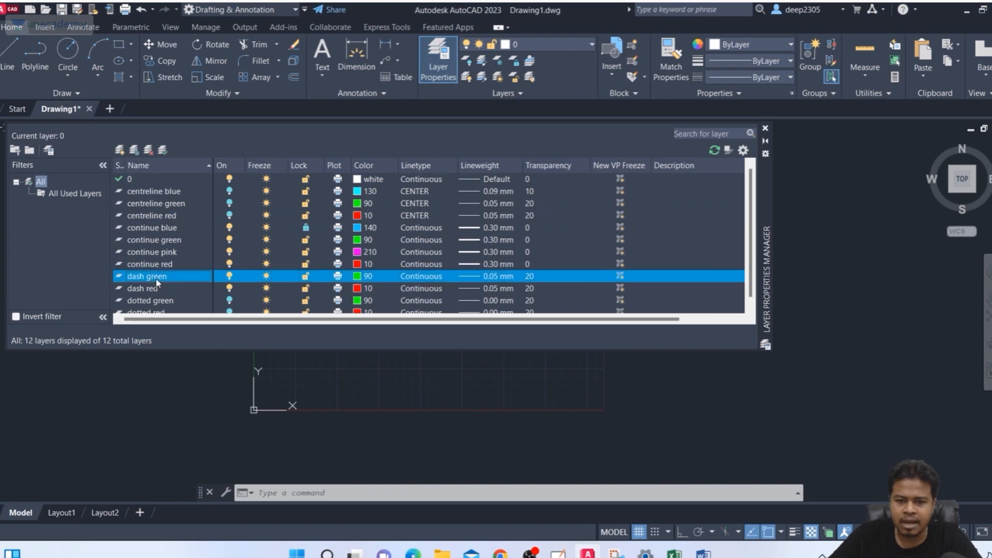
{"action": "left_click", "coordinate": [431, 279]}
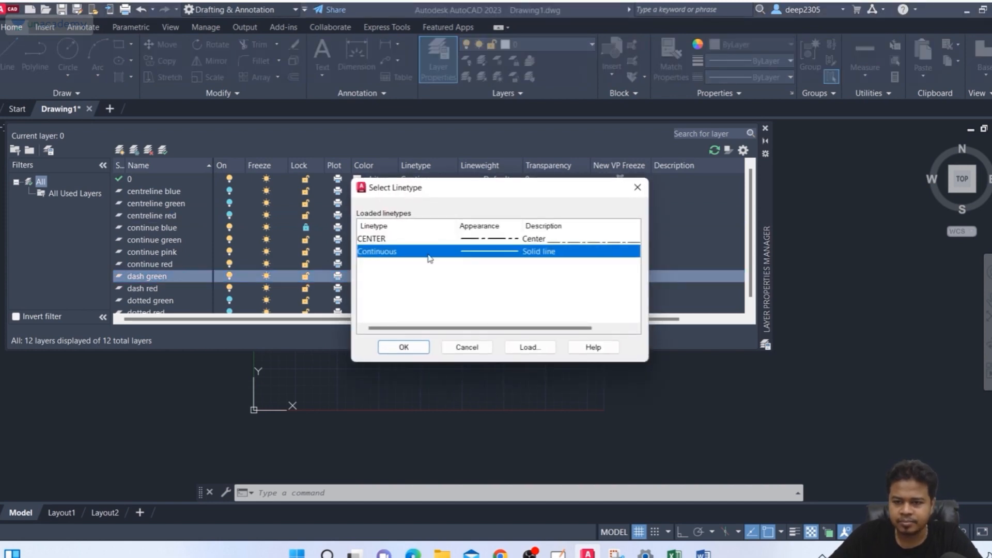
{"action": "left_click", "coordinate": [526, 347]}
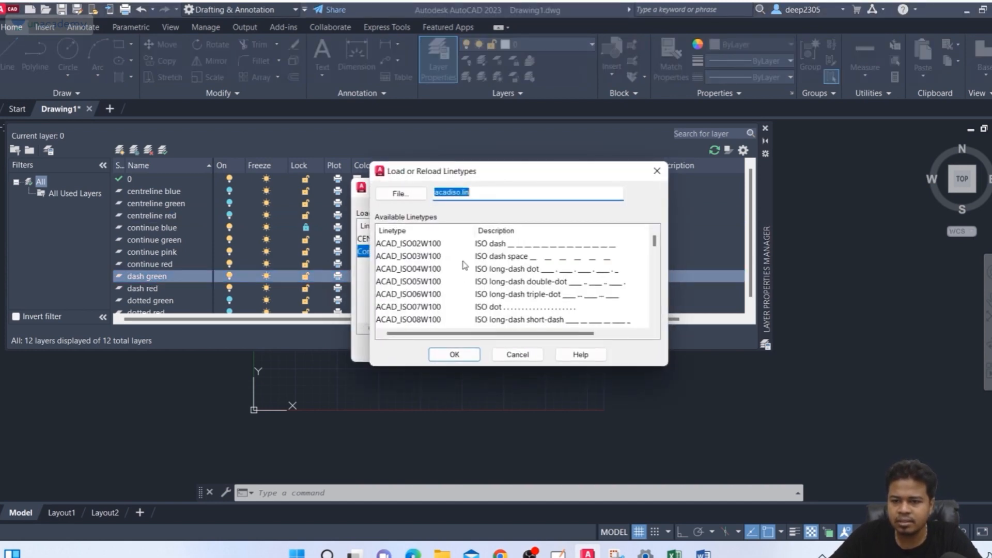
{"action": "left_click", "coordinate": [534, 247]}
{"action": "left_click", "coordinate": [454, 354]}
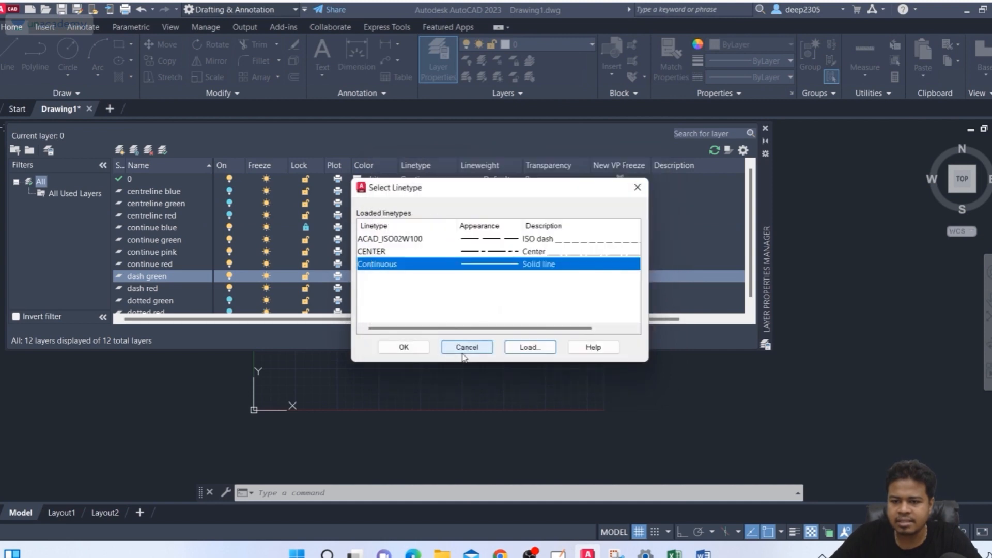
{"action": "left_click", "coordinate": [464, 240]}
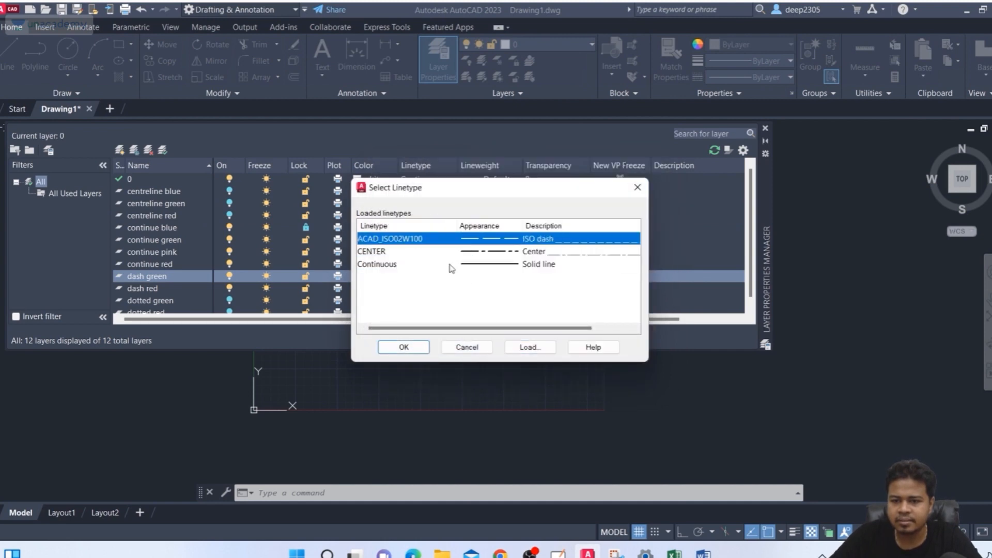
{"action": "left_click", "coordinate": [404, 347]}
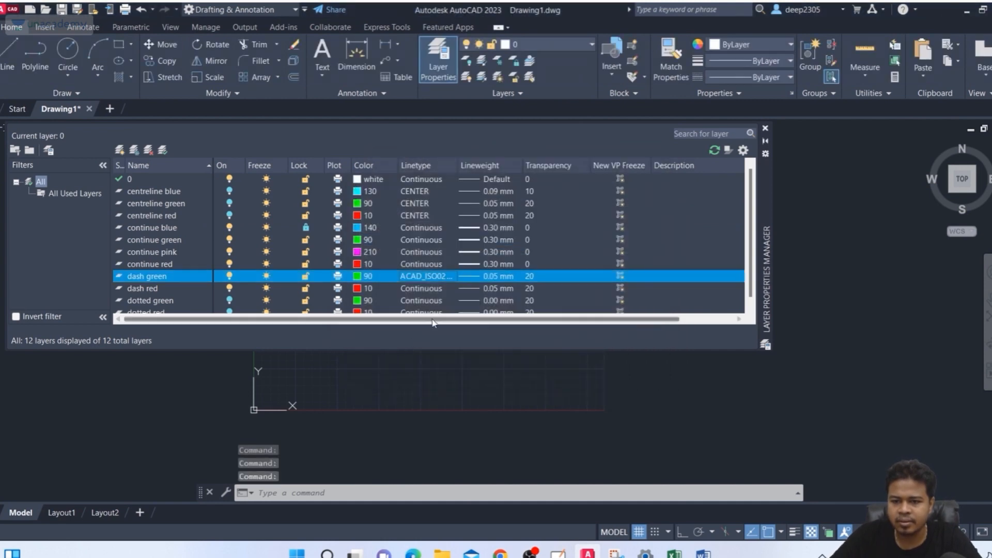
Step: Assign the loaded ACAD_ISO02W100 linetype to the dash red layer
{"action": "left_click", "coordinate": [425, 287]}
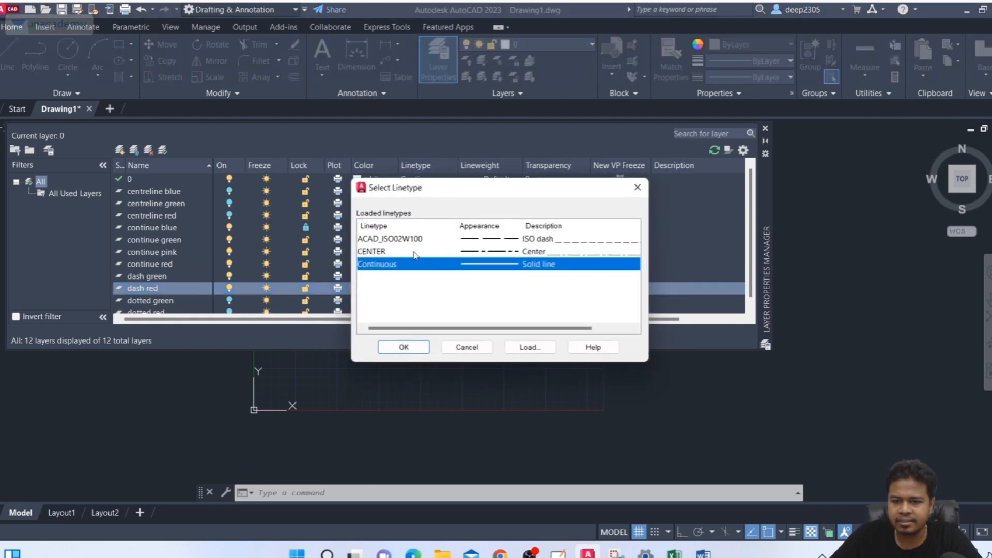
{"action": "left_click", "coordinate": [515, 240]}
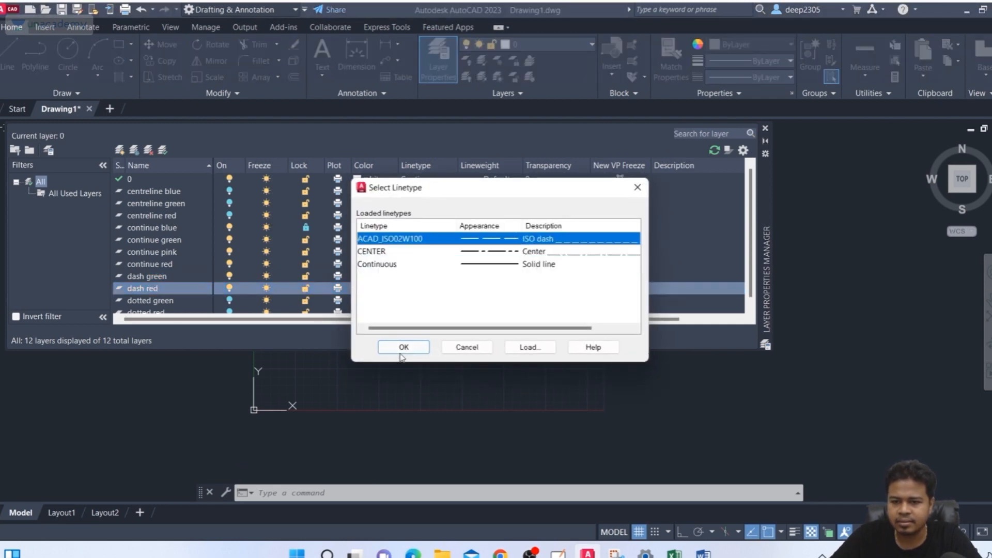
{"action": "left_click", "coordinate": [403, 346]}
Step: Load the ACAD_ISO07W100 (ISO dot) linetype from acadiso.lin and assign it to the dotted green layer
{"action": "left_click", "coordinate": [422, 300]}
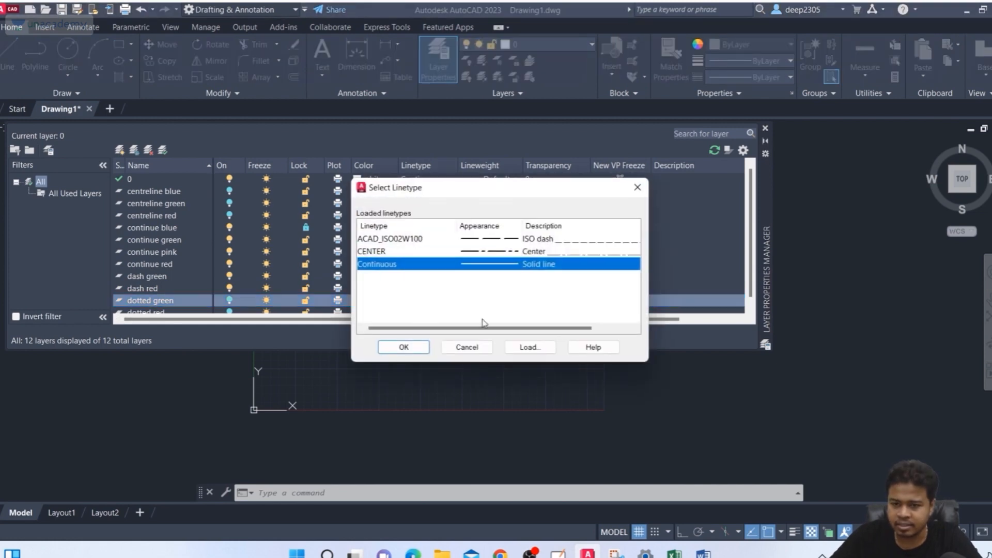
{"action": "left_click", "coordinate": [528, 348]}
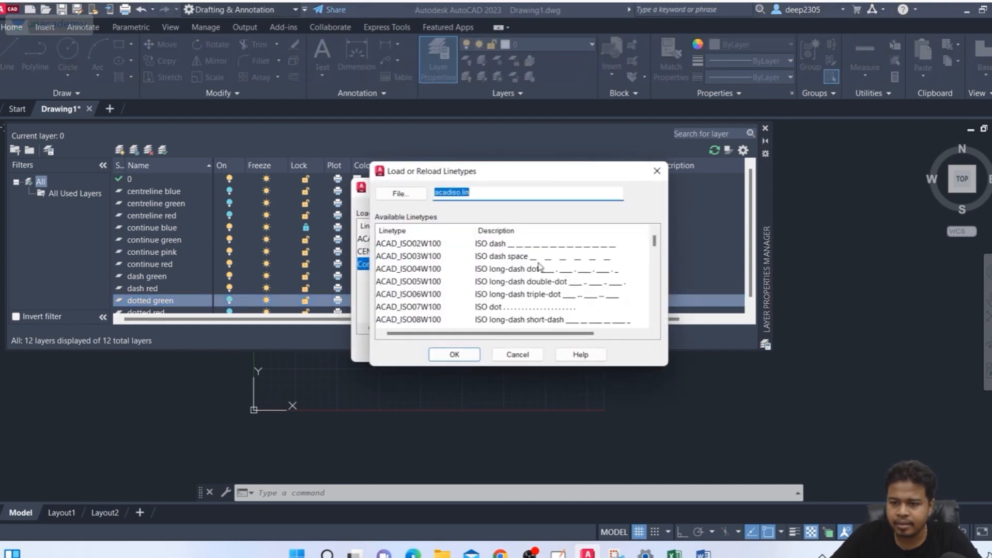
{"action": "scroll", "coordinate": [540, 265], "scroll_direction": "down", "scroll_amount": 1}
{"action": "left_click", "coordinate": [471, 272]}
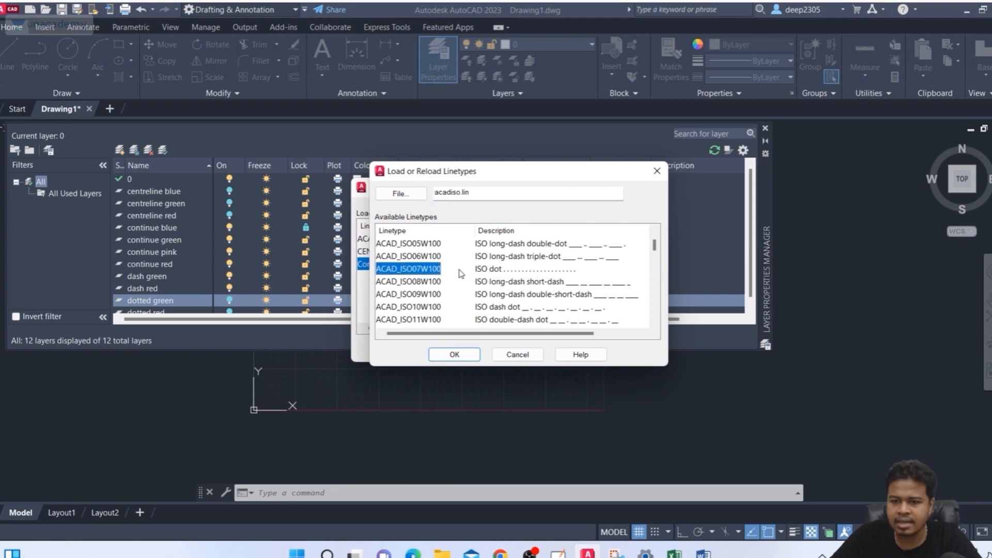
{"action": "left_click", "coordinate": [454, 356]}
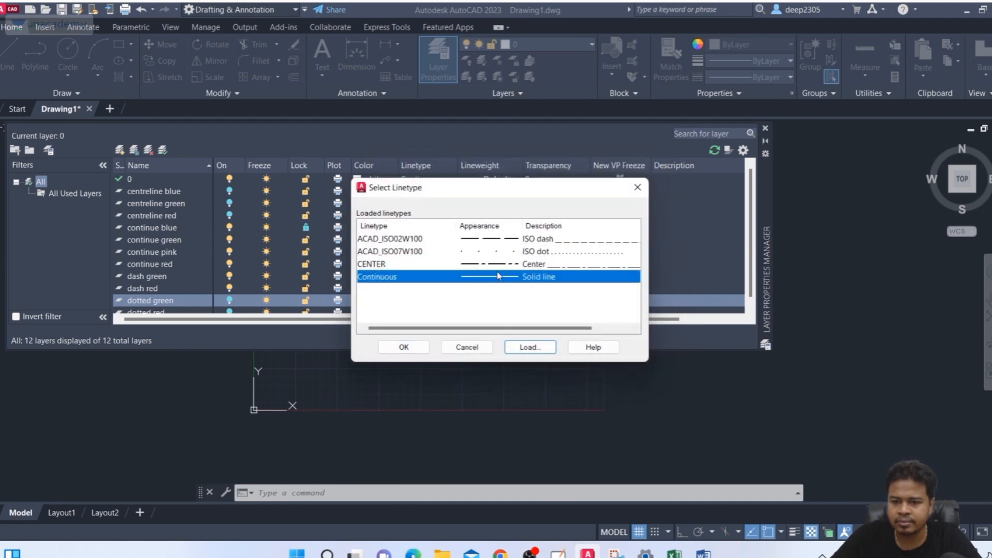
{"action": "left_click", "coordinate": [499, 252]}
{"action": "left_click", "coordinate": [404, 346]}
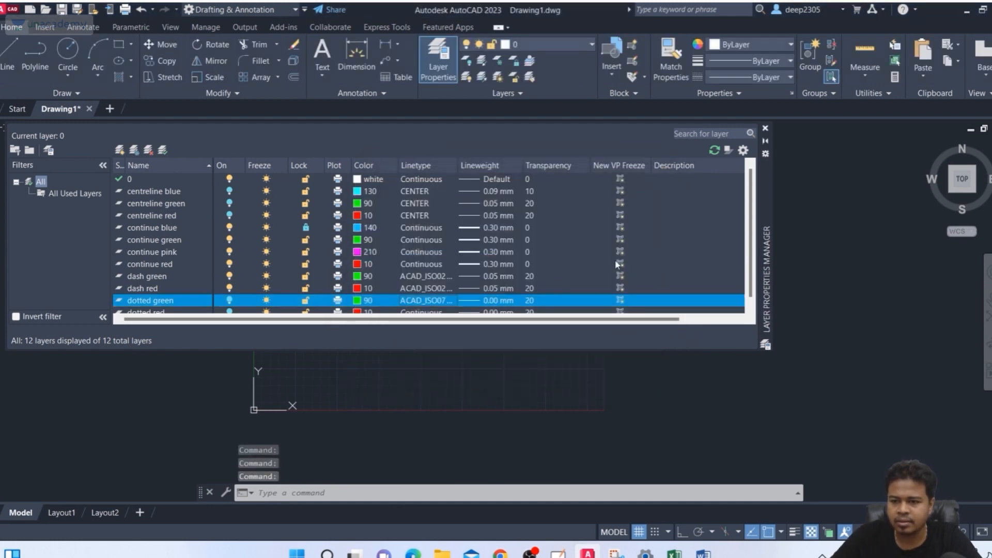
Step: Assign the loaded ACAD_ISO07W100 linetype to the dotted red layer
{"action": "scroll", "coordinate": [725, 253], "scroll_direction": "down", "scroll_amount": 1}
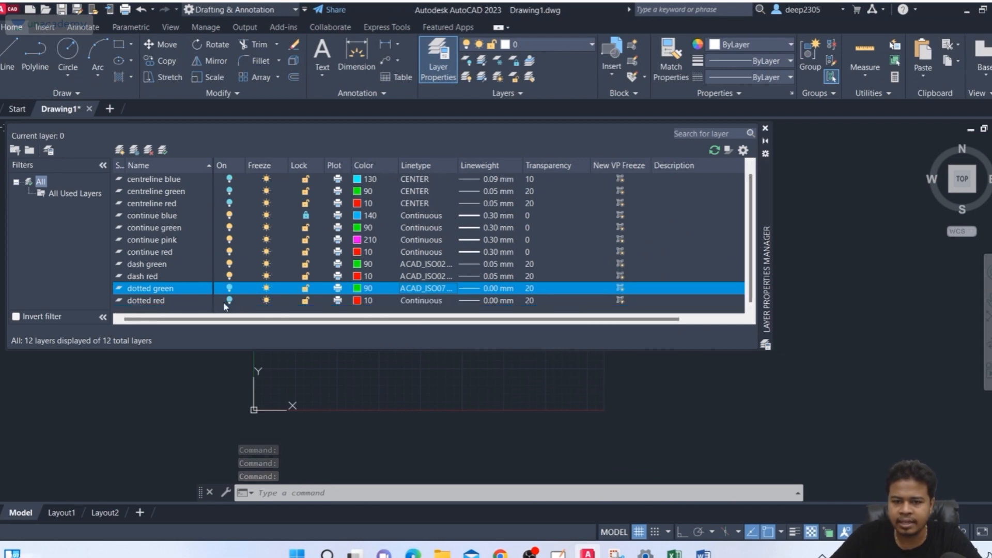
{"action": "left_click", "coordinate": [368, 300]}
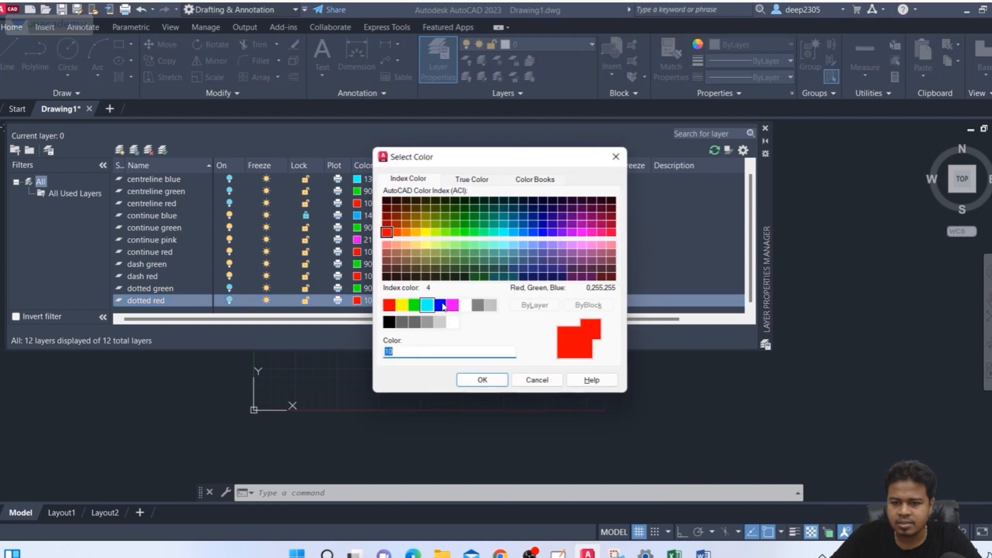
{"action": "left_click", "coordinate": [536, 380]}
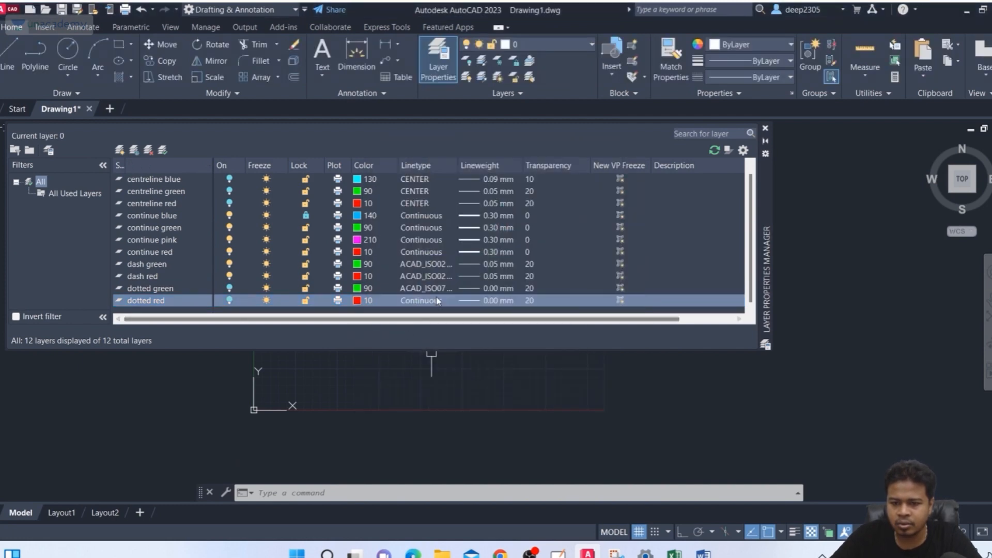
{"action": "left_click", "coordinate": [437, 301]}
{"action": "left_click", "coordinate": [486, 252]}
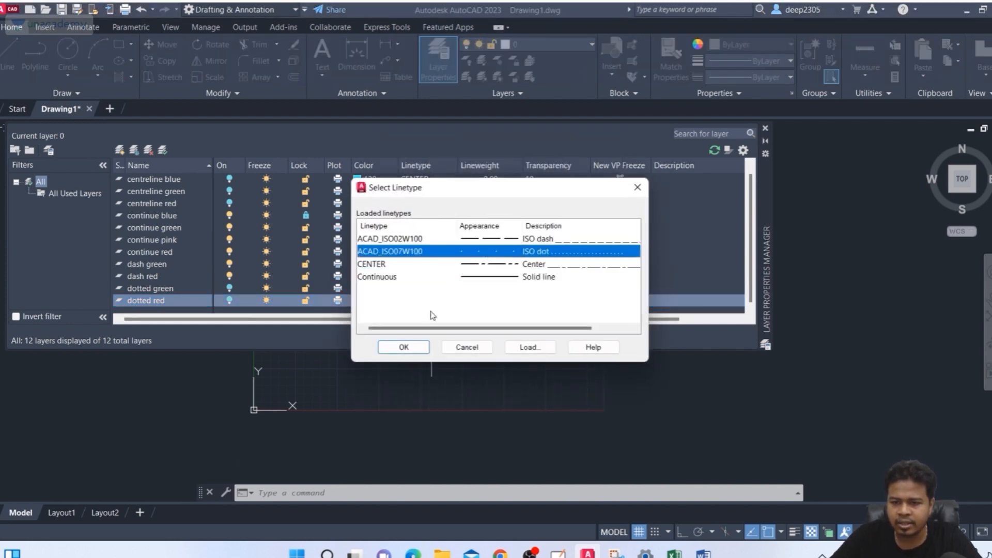
{"action": "left_click", "coordinate": [404, 347]}
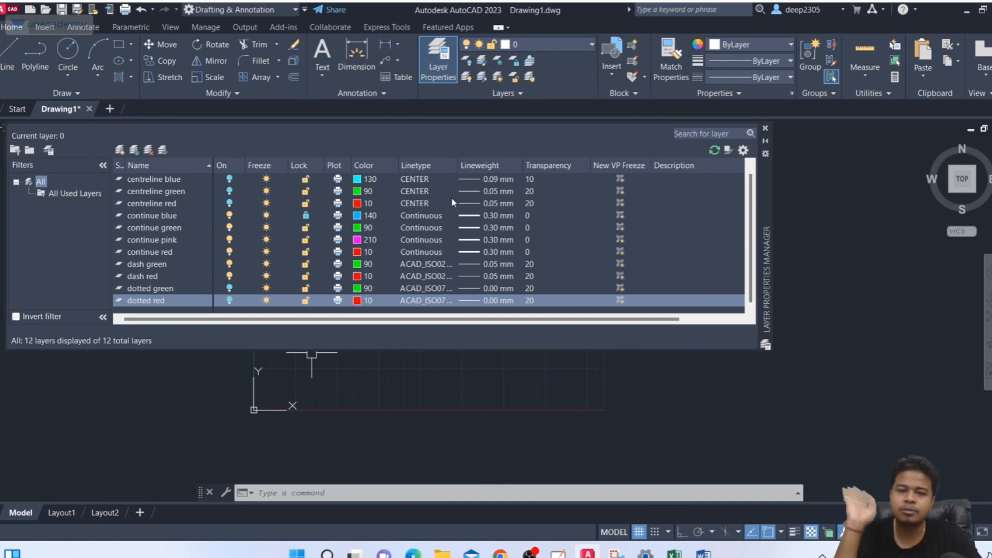
Step: Turn on the centreline blue, centreline green, centreline red, dotted green and dotted red layers
{"action": "scroll", "coordinate": [382, 233], "scroll_direction": "up", "scroll_amount": 1}
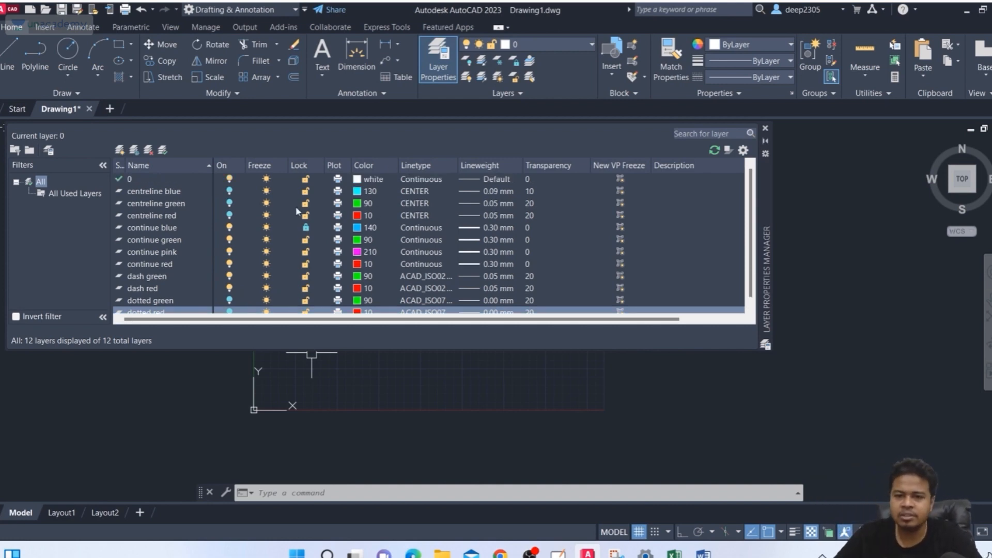
{"action": "left_click", "coordinate": [229, 191]}
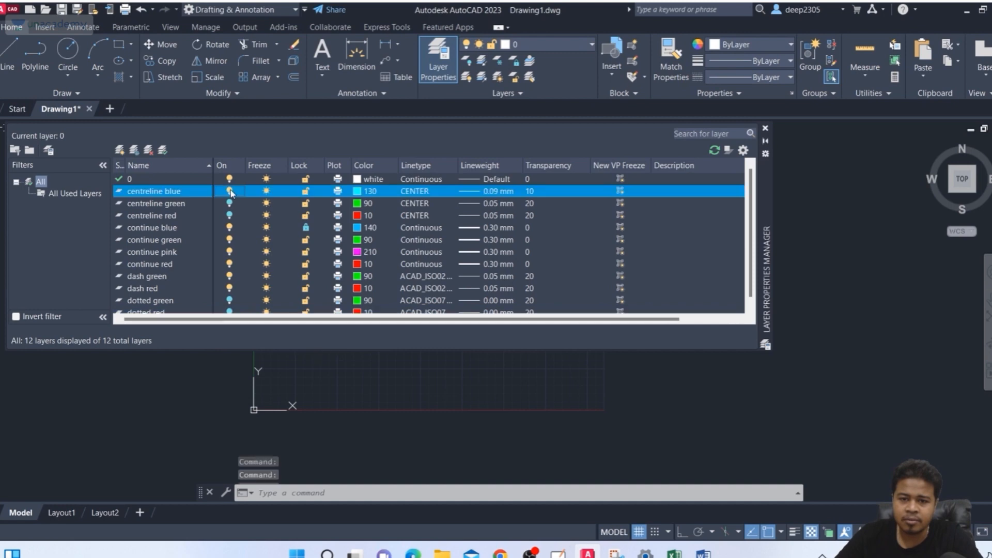
{"action": "left_click", "coordinate": [229, 203]}
{"action": "left_click", "coordinate": [229, 215]}
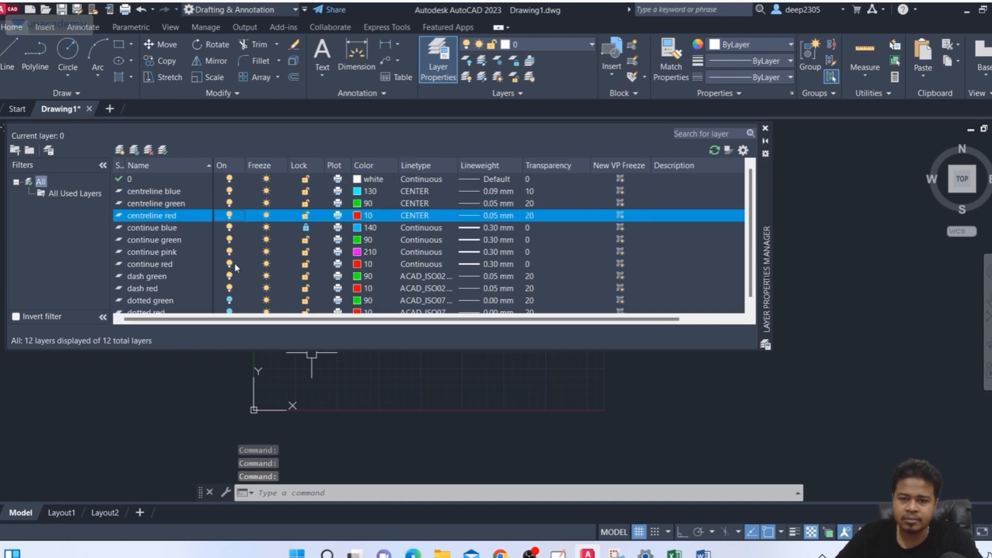
{"action": "scroll", "coordinate": [230, 288], "scroll_direction": "down", "scroll_amount": 1}
{"action": "left_click", "coordinate": [230, 288]}
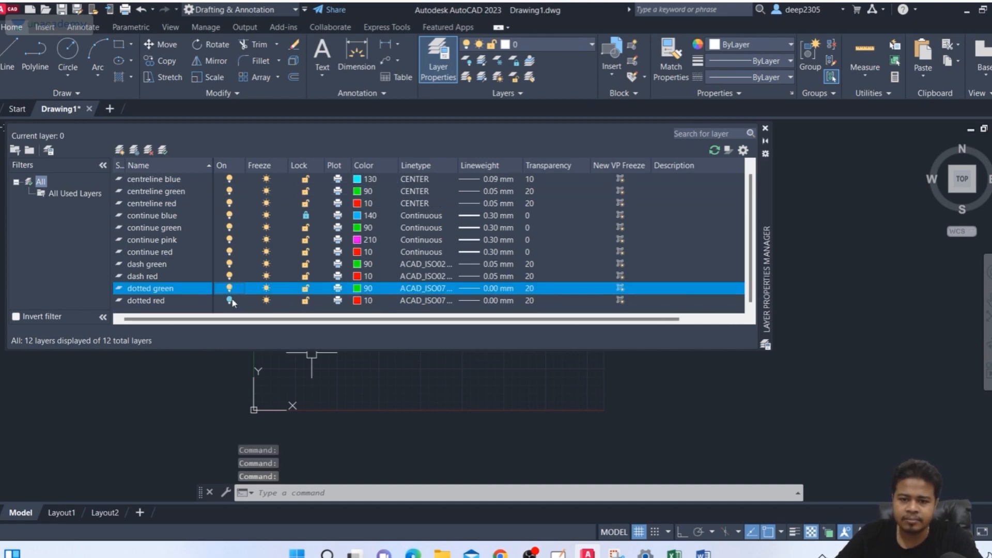
{"action": "left_click", "coordinate": [230, 300]}
Step: Unlock the continue blue layer and close the layer properties manager
{"action": "scroll", "coordinate": [269, 273], "scroll_direction": "up", "scroll_amount": 1}
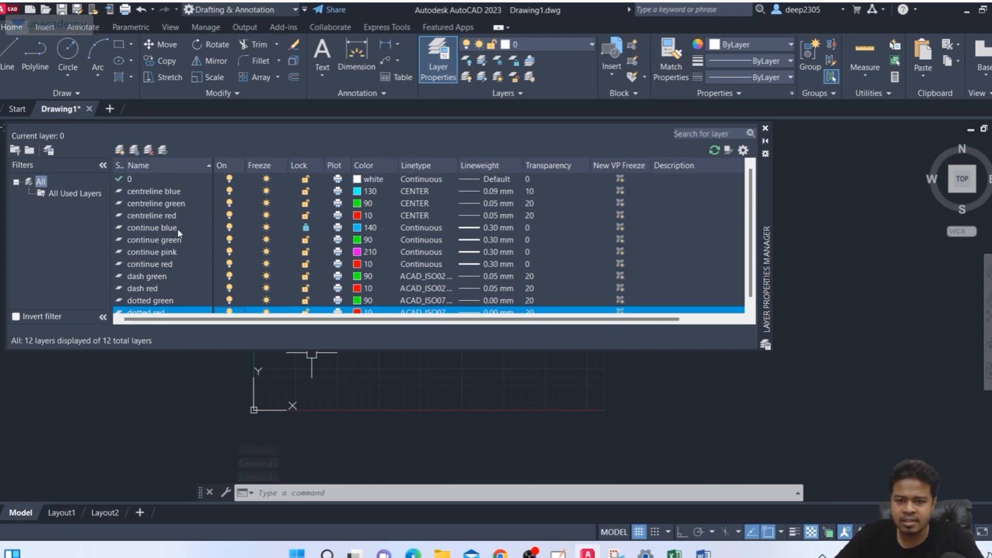
{"action": "left_click", "coordinate": [306, 230]}
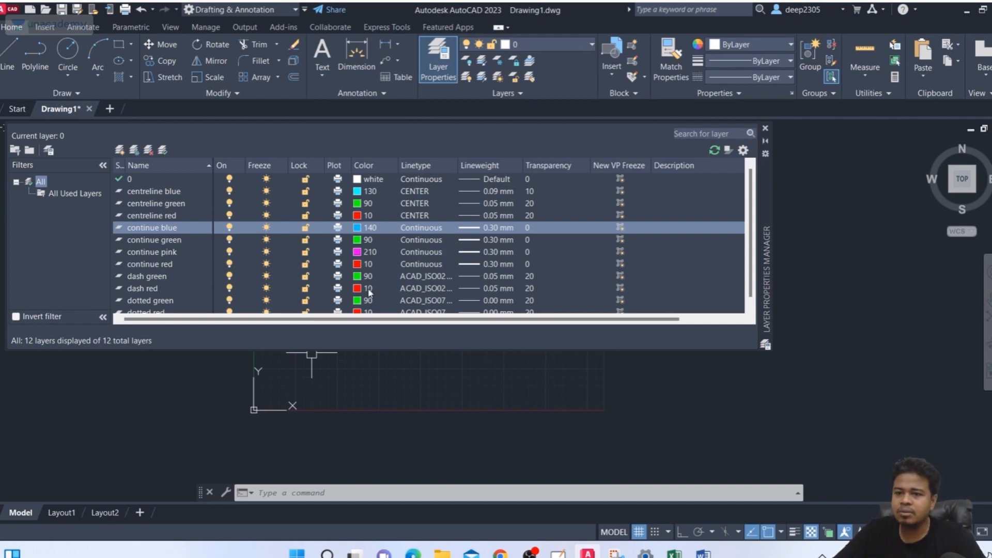
{"action": "left_click", "coordinate": [766, 128]}
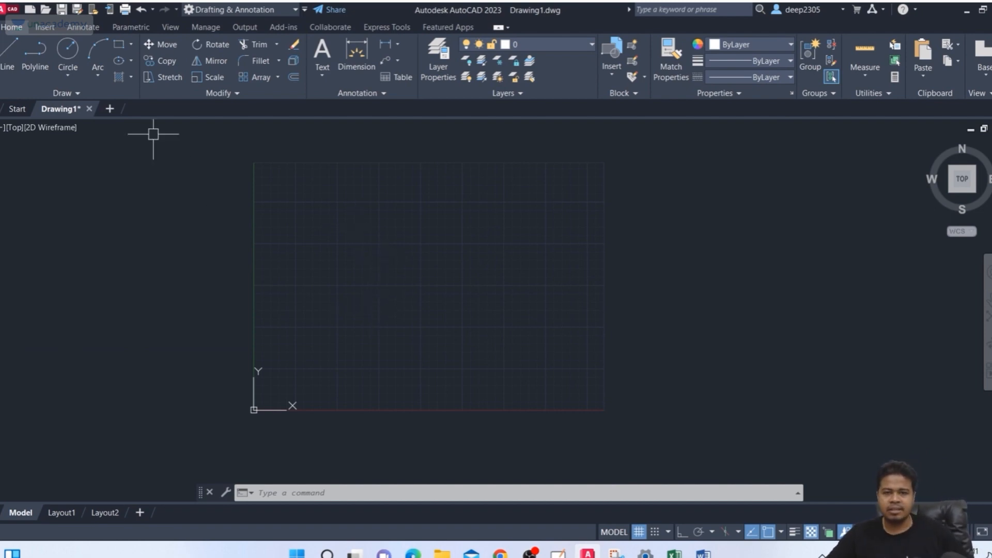
Step: Draw a circle of about 34.3 radius on layer 0 in the upper-left part of the drawing grid
{"action": "left_click", "coordinate": [62, 68]}
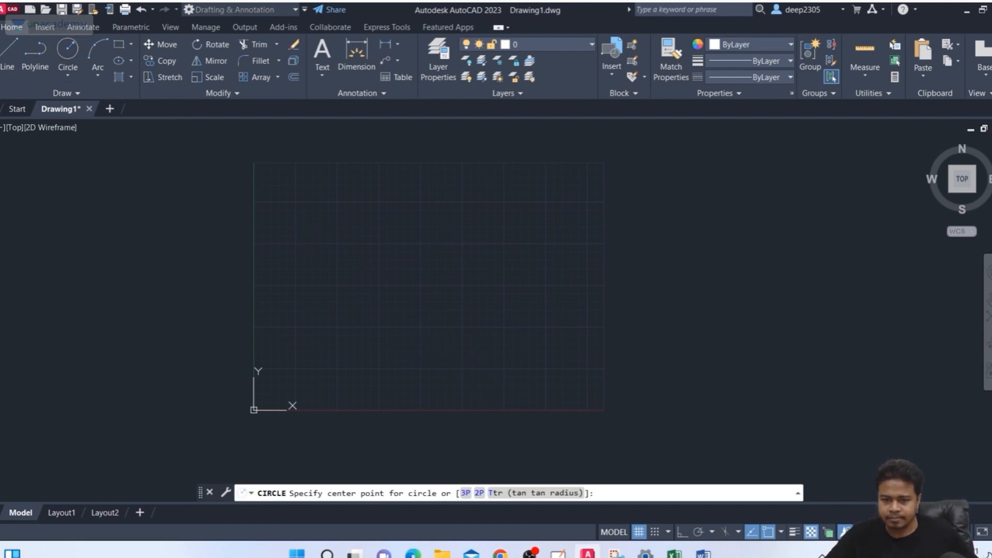
{"action": "left_click", "coordinate": [314, 212]}
{"action": "left_click", "coordinate": [314, 240]}
{"action": "middle_click_drag", "start_coordinate": [382, 254], "coordinate": [389, 286]}
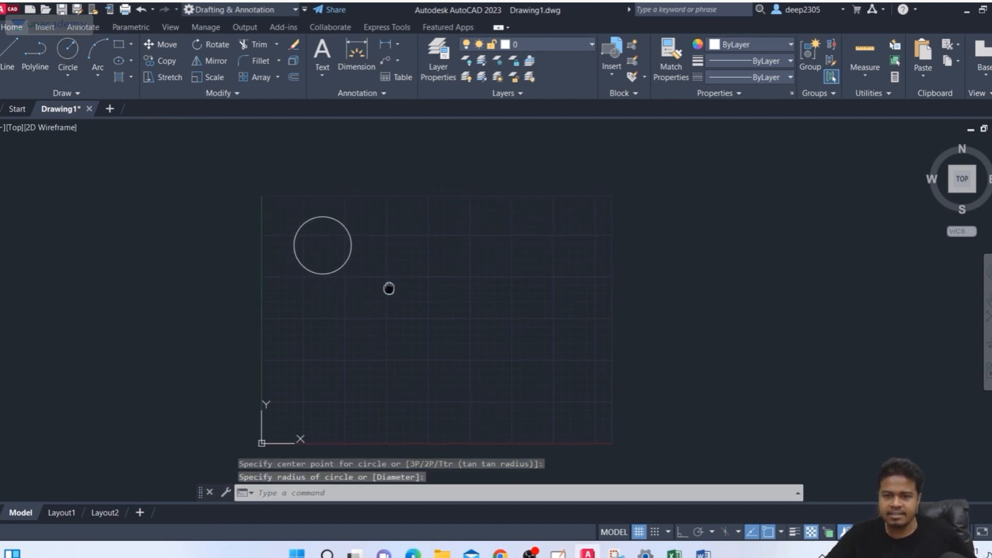
{"action": "key", "text": "Escape"}
{"action": "scroll", "coordinate": [368, 240], "scroll_direction": "up", "scroll_amount": 4}
{"action": "mouse_move", "coordinate": [367, 232]}
{"action": "middle_mouse_down"}
{"action": "mouse_move", "coordinate": [388, 259]}
{"action": "mouse_move", "coordinate": [394, 223]}
{"action": "middle_mouse_up"}
{"action": "type", "text": "c"}
{"action": "key", "text": "Escape"}
{"action": "key", "text": "Escape"}
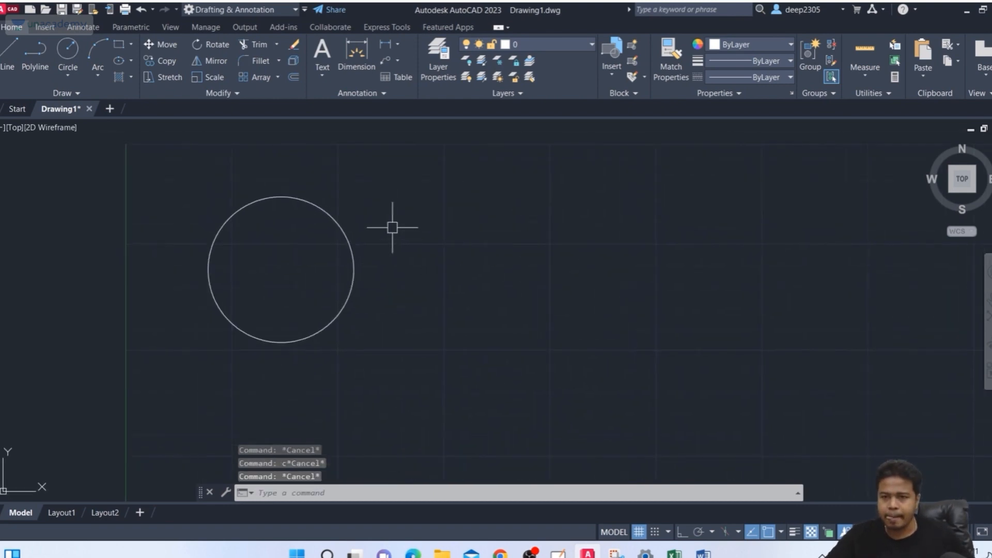
Step: Make continue blue the current layer and draw a small circle centred on the top quadrant of the large circle
{"action": "left_click", "coordinate": [518, 46]}
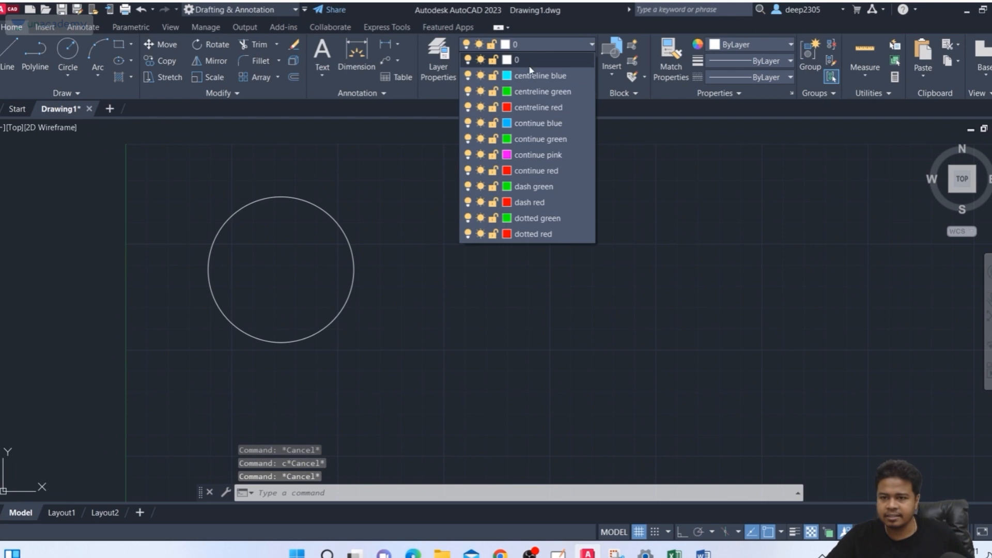
{"action": "left_click", "coordinate": [533, 123]}
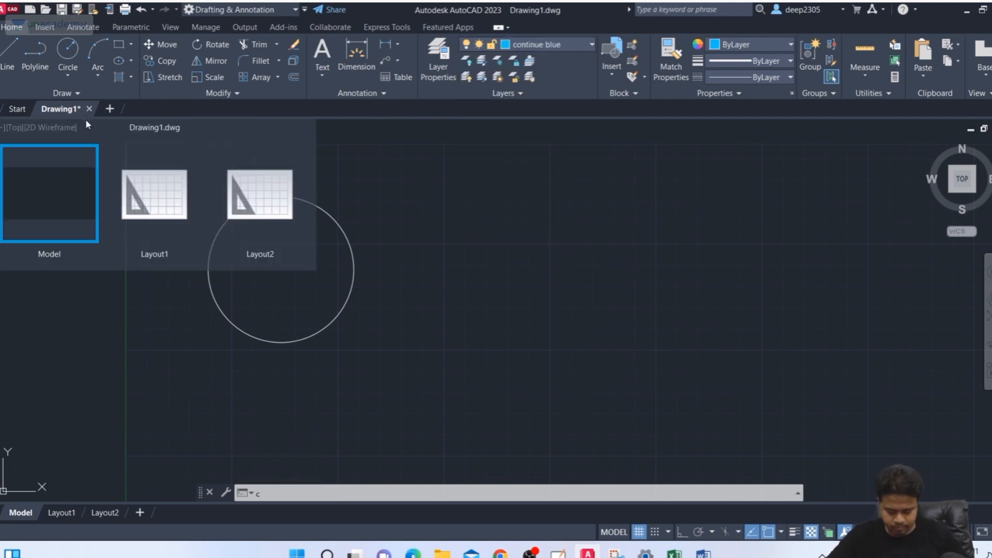
{"action": "type", "text": "c"}
{"action": "key", "text": "Return"}
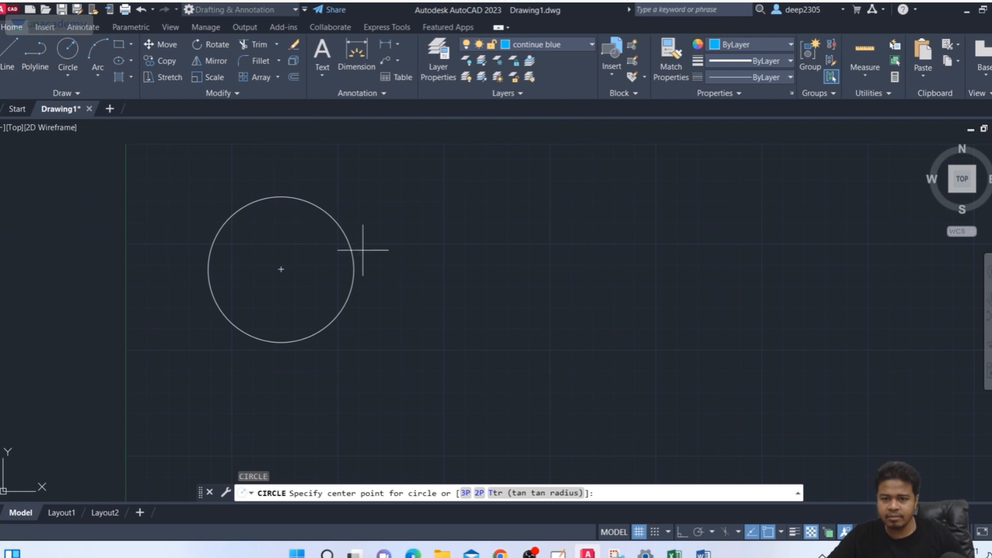
{"action": "left_click", "coordinate": [278, 198]}
{"action": "left_click", "coordinate": [275, 216]}
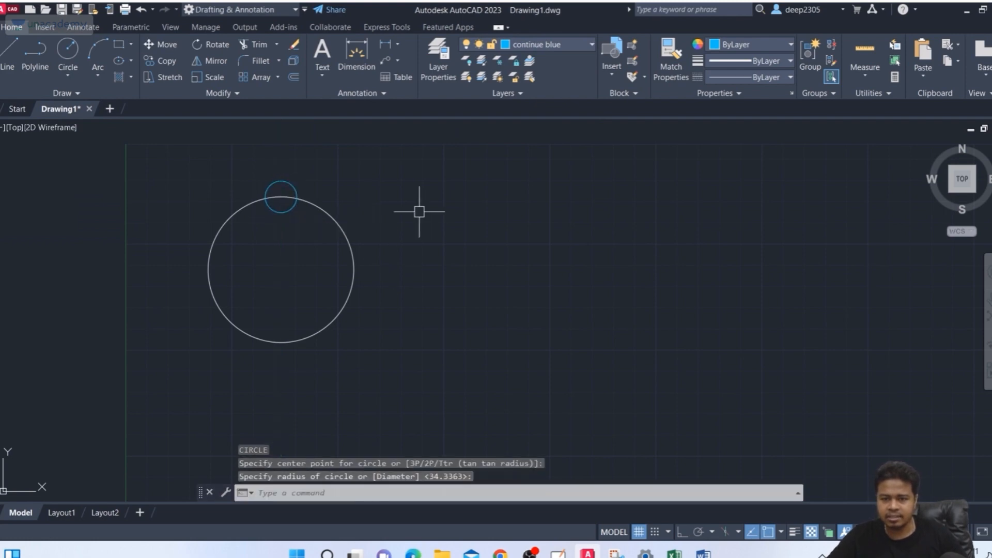
Step: Turn on lineweight display for the circles in the drawing
{"action": "middle_click_drag", "start_coordinate": [447, 212], "coordinate": [415, 208]}
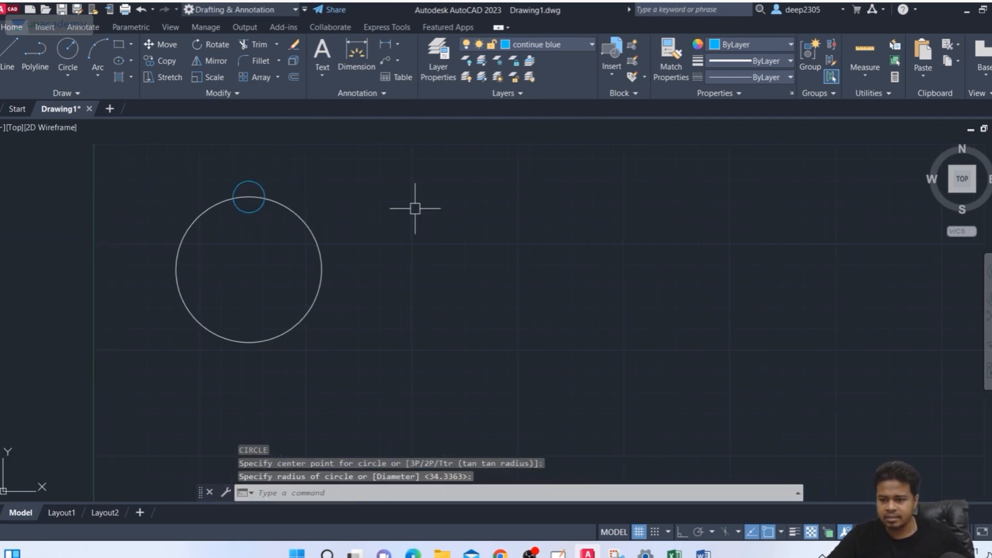
{"action": "left_click", "coordinate": [795, 532]}
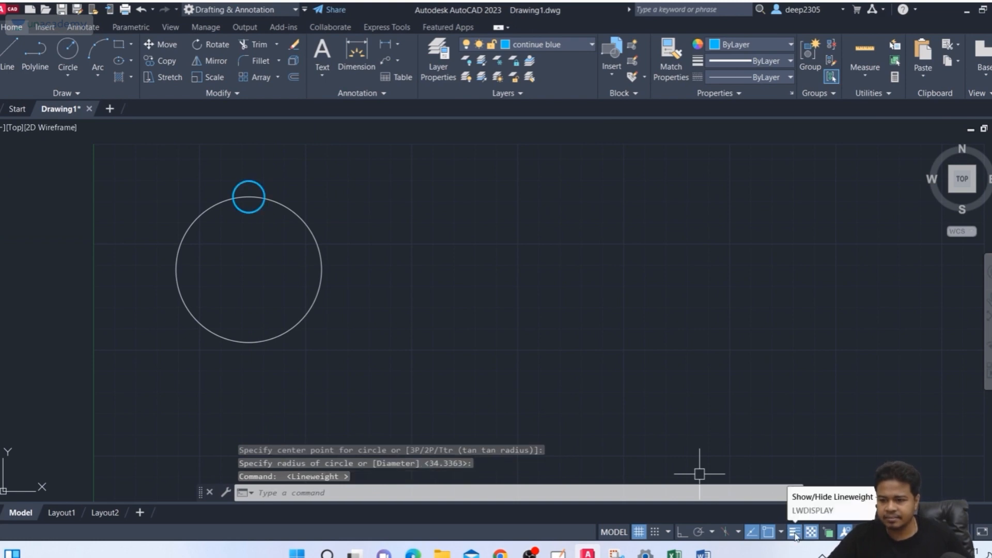
{"action": "middle_click_drag", "start_coordinate": [317, 295], "coordinate": [326, 292]}
{"action": "key", "text": "Escape"}
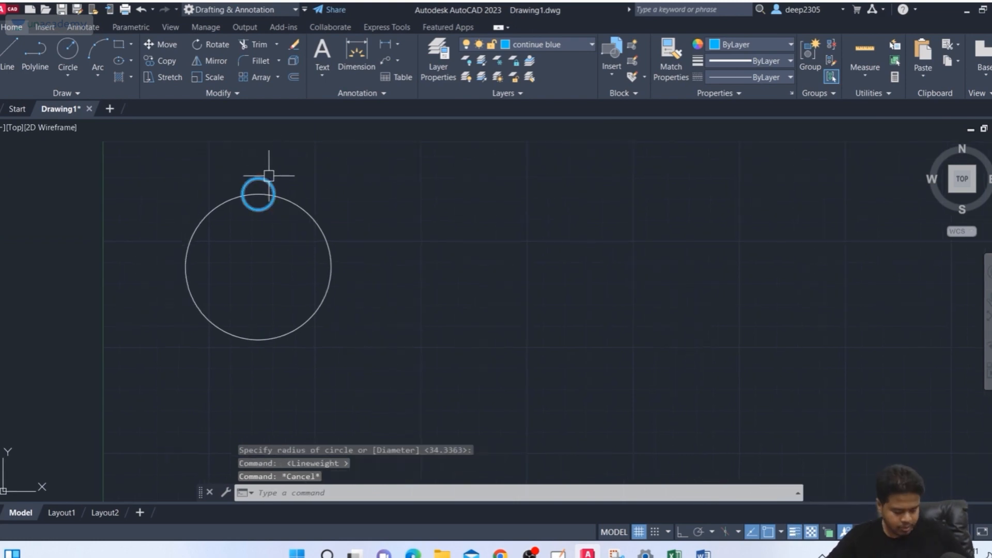
Step: Create a polar array of 6 items from the small circle, centred on the large circle's centre
{"action": "type", "text": "ar"}
{"action": "key", "text": "Return"}
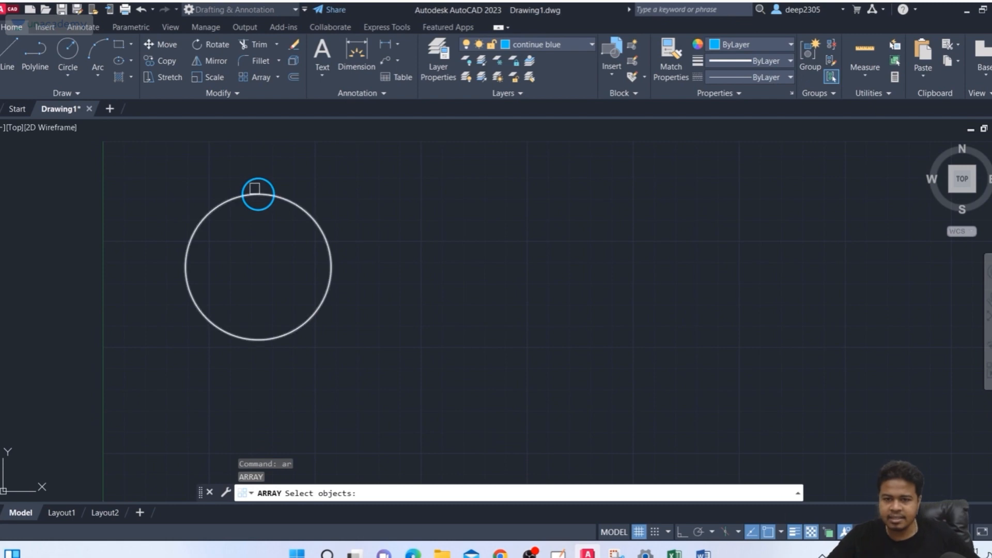
{"action": "left_click", "coordinate": [258, 181]}
{"action": "key", "text": "Return"}
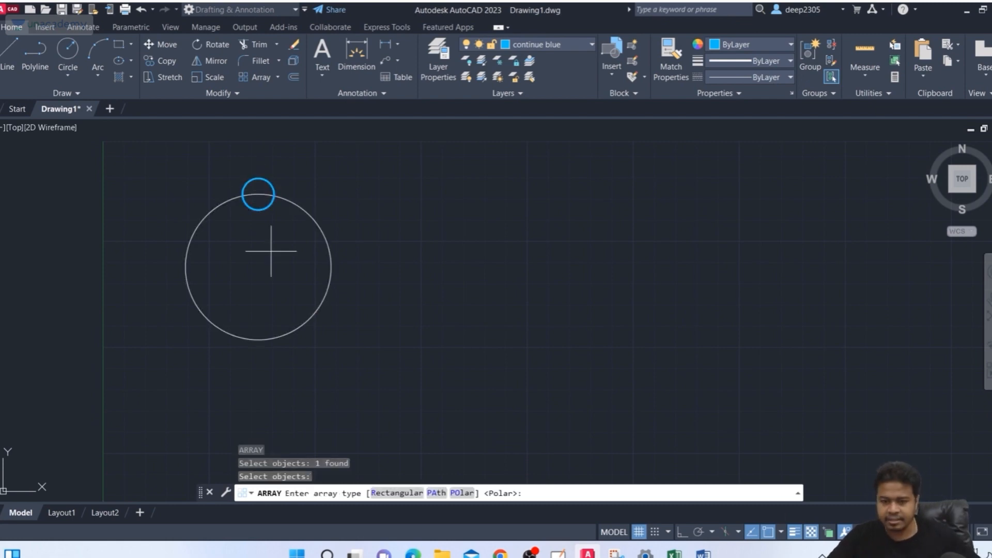
{"action": "left_click", "coordinate": [461, 493]}
{"action": "left_click", "coordinate": [259, 266]}
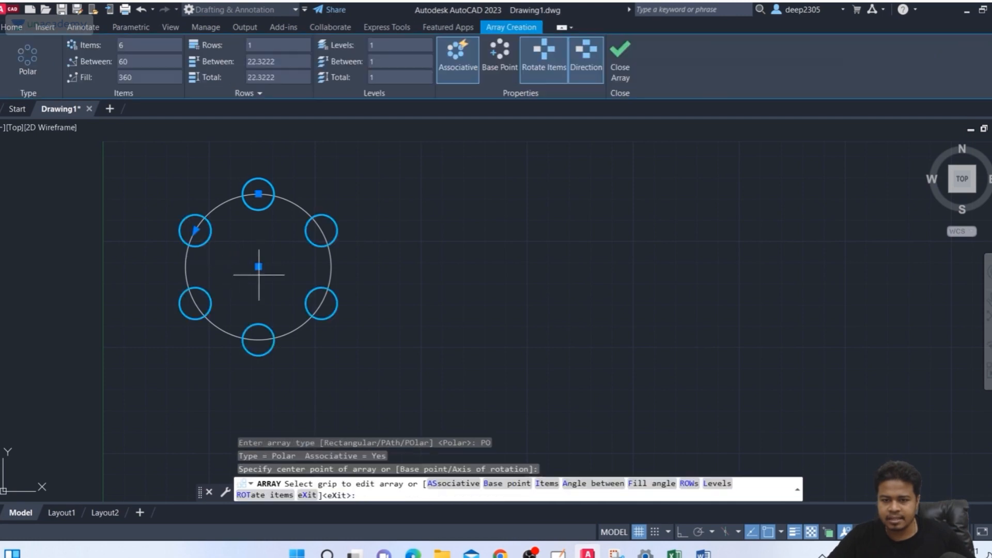
{"action": "key", "text": "Return"}
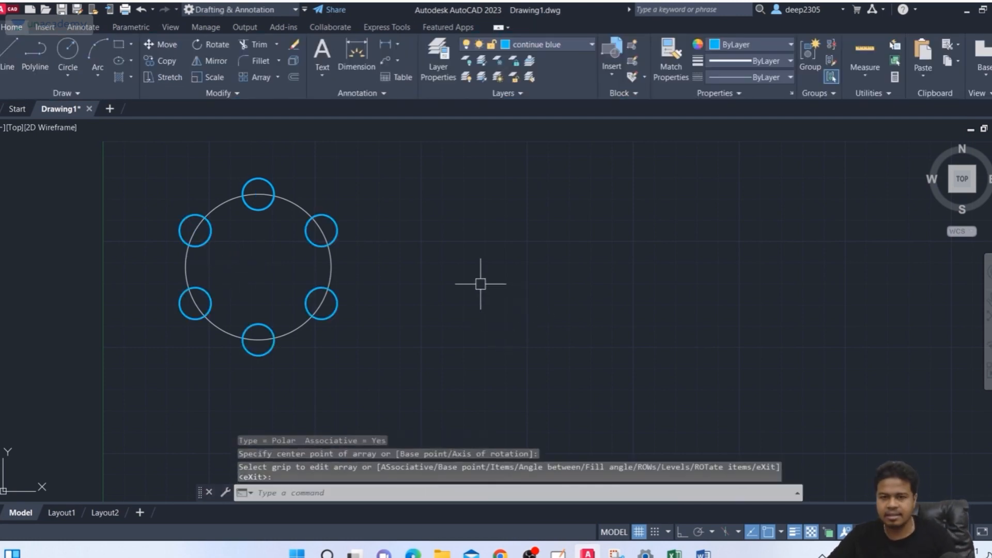
{"action": "scroll", "coordinate": [376, 254], "scroll_direction": "down", "scroll_amount": 2}
{"action": "middle_click_drag", "start_coordinate": [376, 255], "coordinate": [411, 312]}
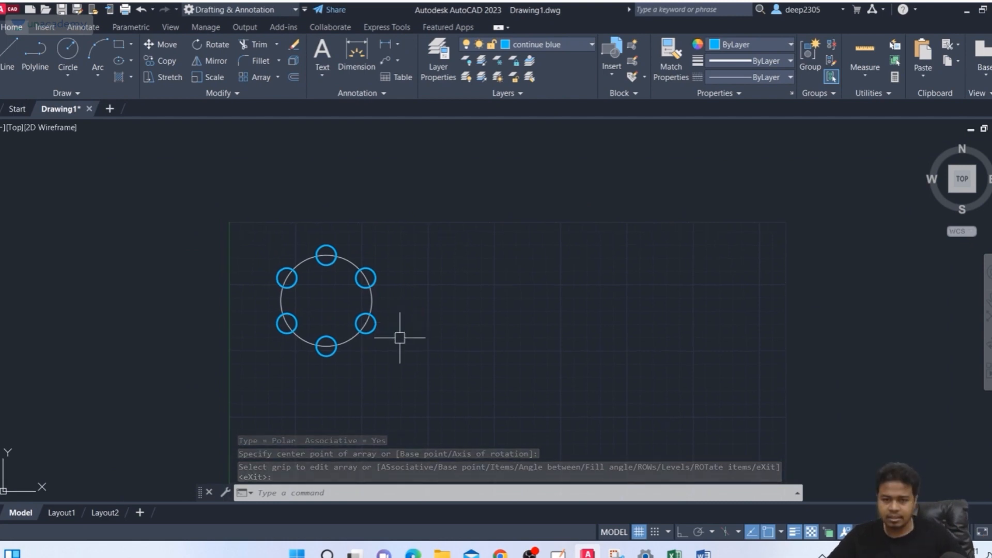
{"action": "key", "text": "Escape"}
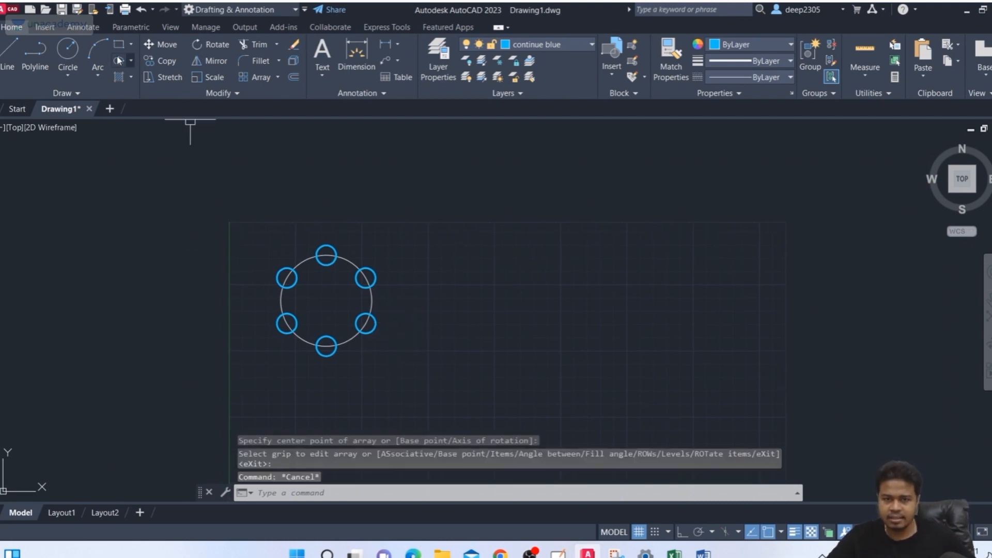
Step: Add a center mark to the large circle
{"action": "left_click", "coordinate": [83, 27]}
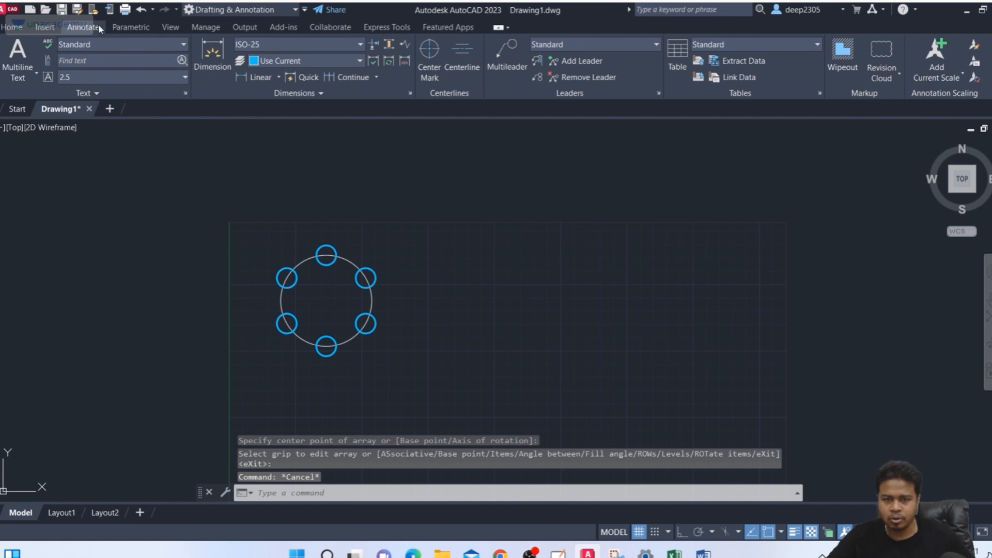
{"action": "left_click", "coordinate": [429, 57]}
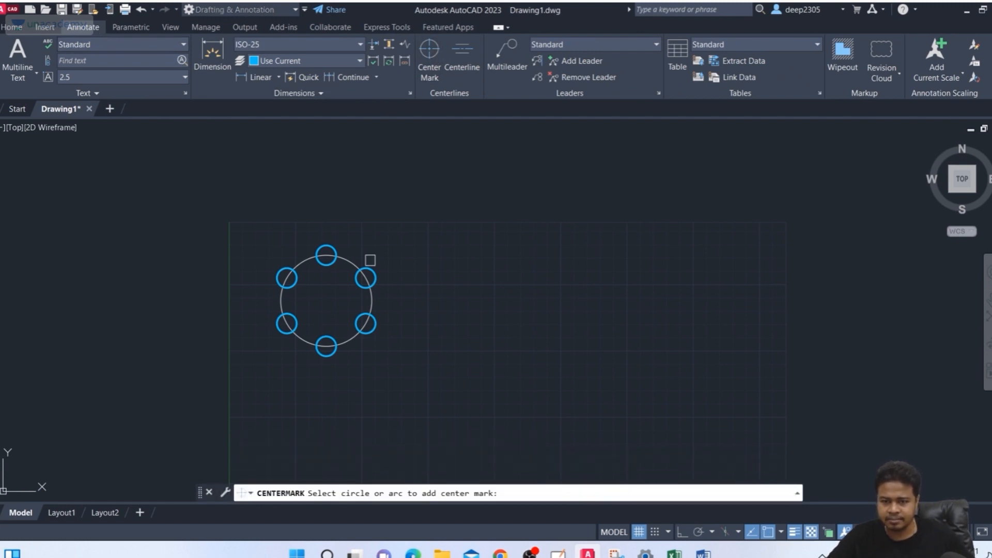
{"action": "left_click", "coordinate": [305, 258]}
{"action": "key", "text": "Escape"}
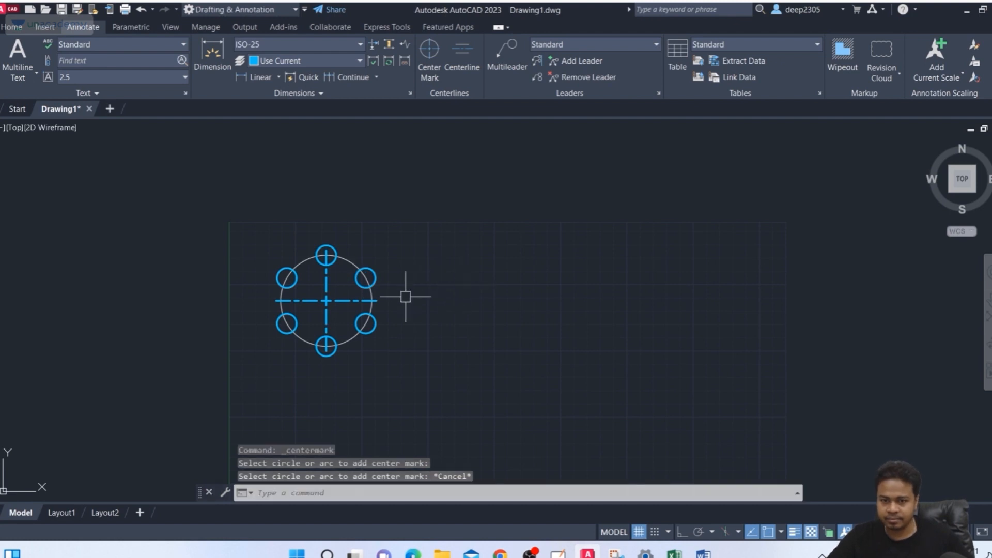
{"action": "left_click", "coordinate": [325, 299]}
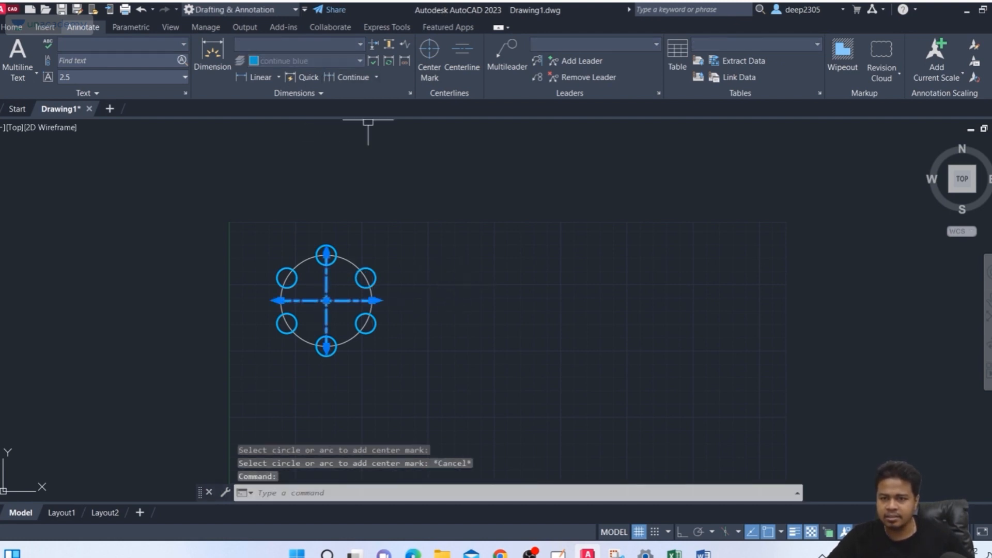
{"action": "scroll", "coordinate": [330, 326], "scroll_direction": "up", "scroll_amount": 2}
{"action": "key", "text": "Escape"}
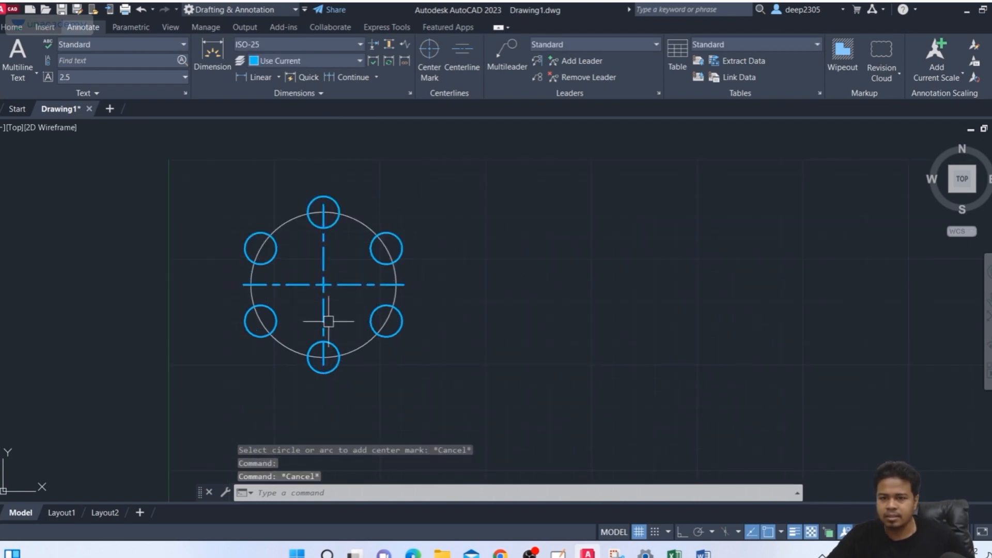
{"action": "left_click", "coordinate": [350, 262]}
{"action": "key", "text": "Escape"}
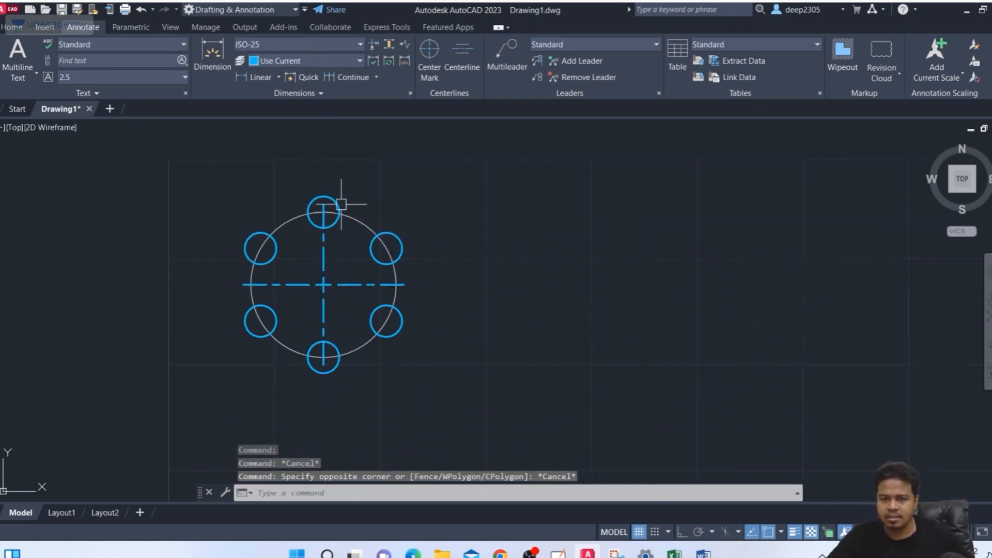
{"action": "left_click", "coordinate": [330, 62]}
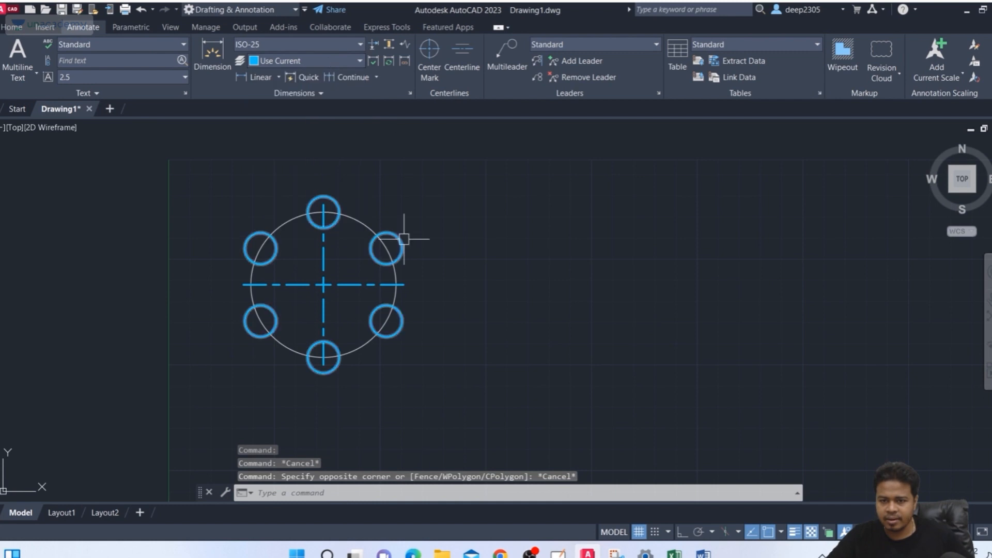
Step: Move the large circle's center mark to the centreline red layer
{"action": "left_click", "coordinate": [337, 284]}
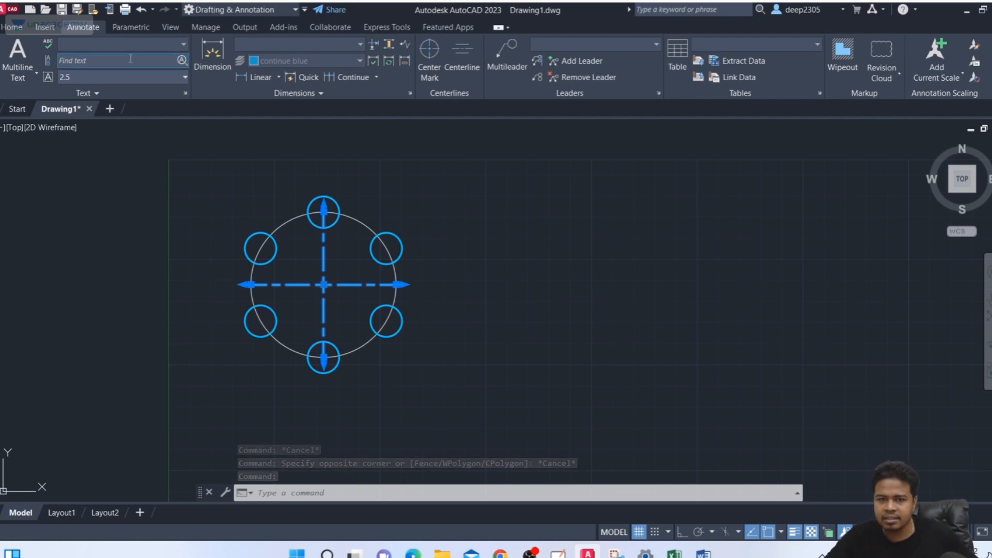
{"action": "left_click", "coordinate": [20, 29]}
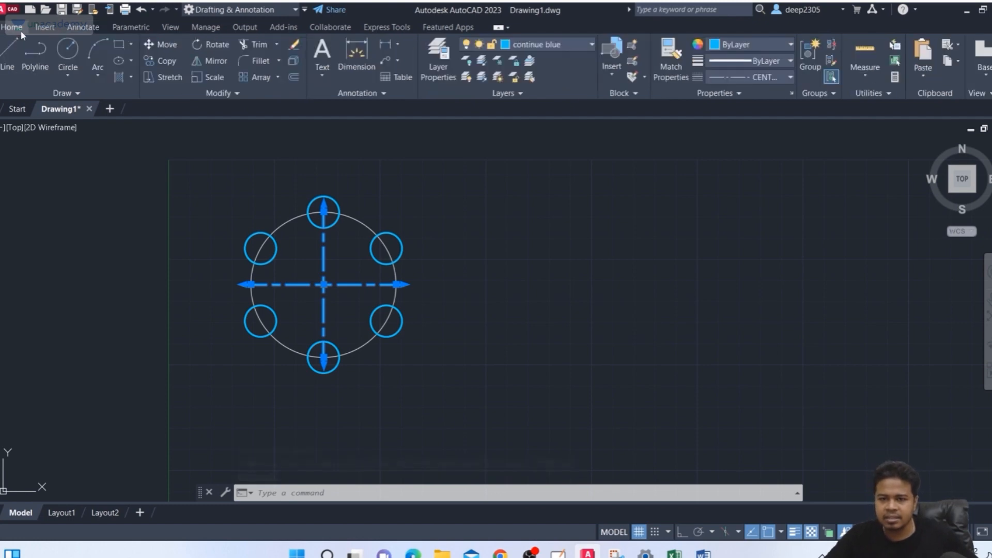
{"action": "left_click", "coordinate": [551, 46]}
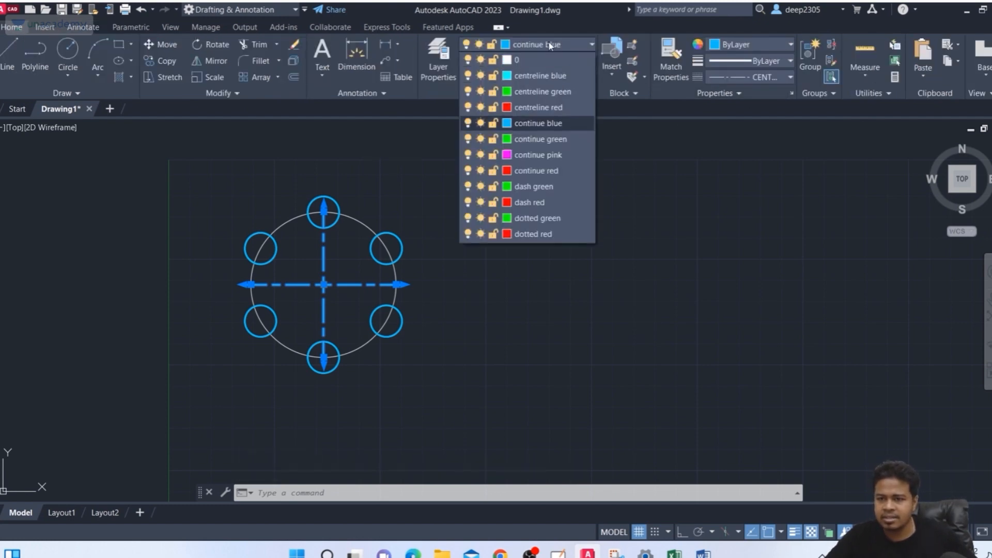
{"action": "left_click", "coordinate": [542, 108]}
{"action": "key", "text": "Escape"}
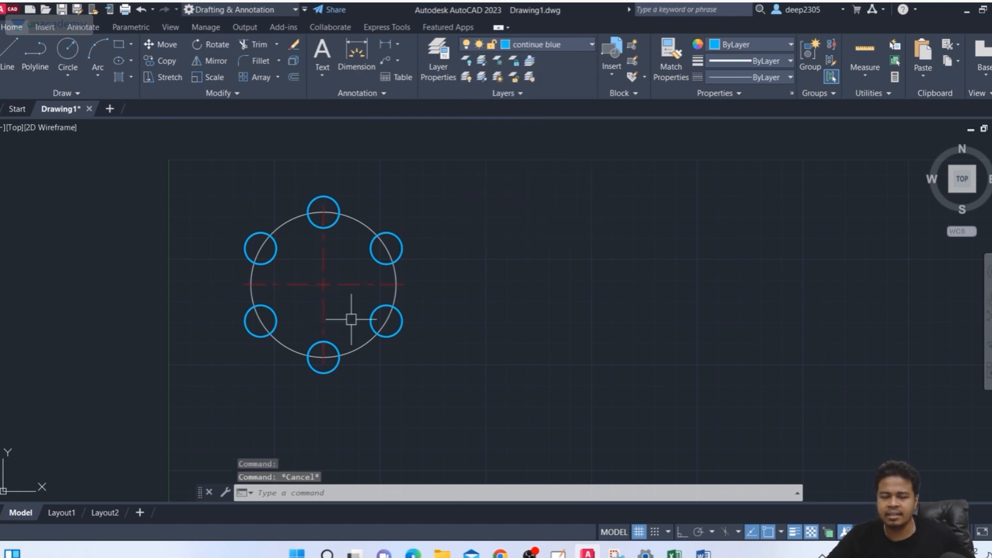
{"action": "middle_click_drag", "start_coordinate": [352, 321], "coordinate": [367, 300]}
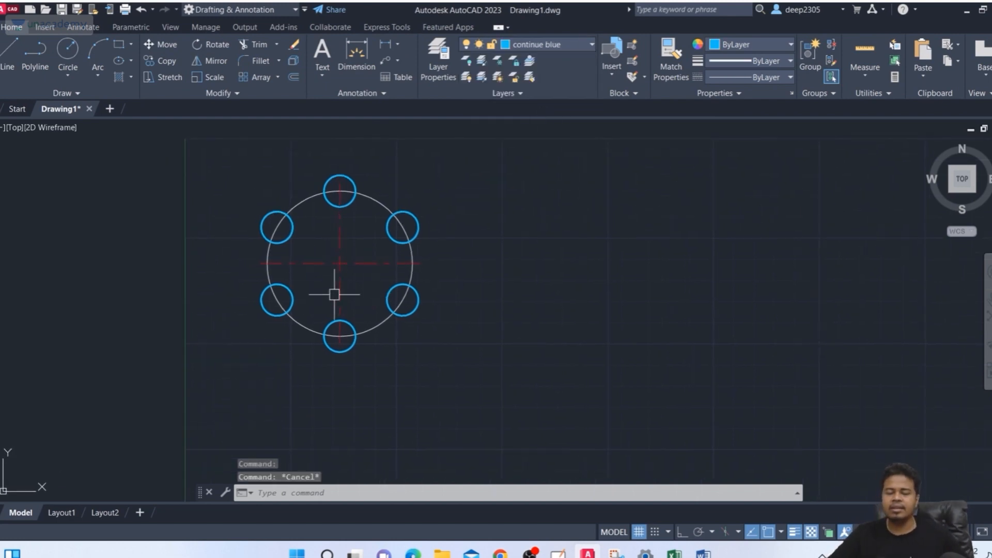
{"action": "scroll", "coordinate": [515, 241], "scroll_direction": "down", "scroll_amount": 2}
{"action": "middle_click_drag", "start_coordinate": [496, 243], "coordinate": [460, 250]}
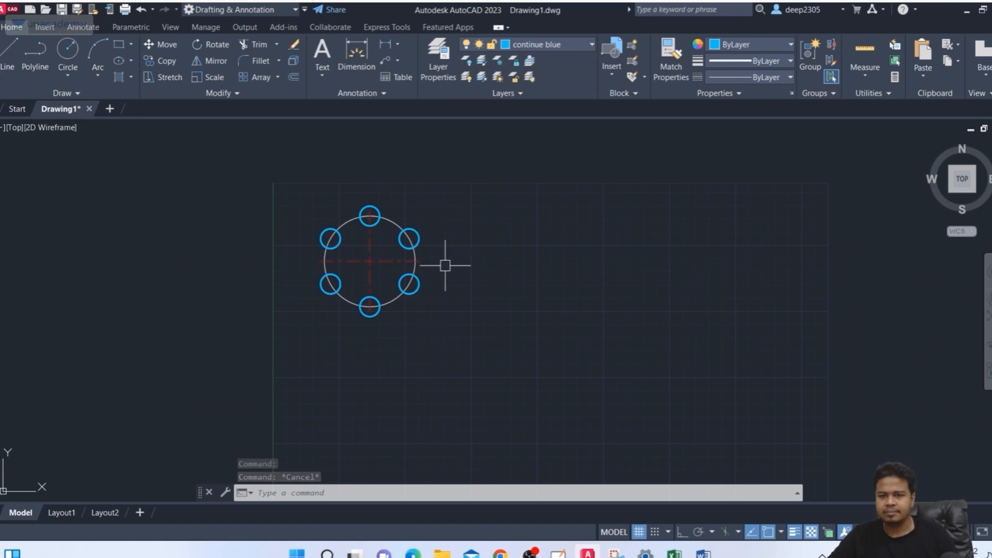
{"action": "mouse_move", "coordinate": [444, 283]}
{"action": "middle_mouse_down"}
{"action": "mouse_move", "coordinate": [458, 312]}
{"action": "mouse_move", "coordinate": [467, 284]}
{"action": "middle_mouse_up"}
{"action": "scroll", "coordinate": [458, 312], "scroll_direction": "up", "scroll_amount": 2}
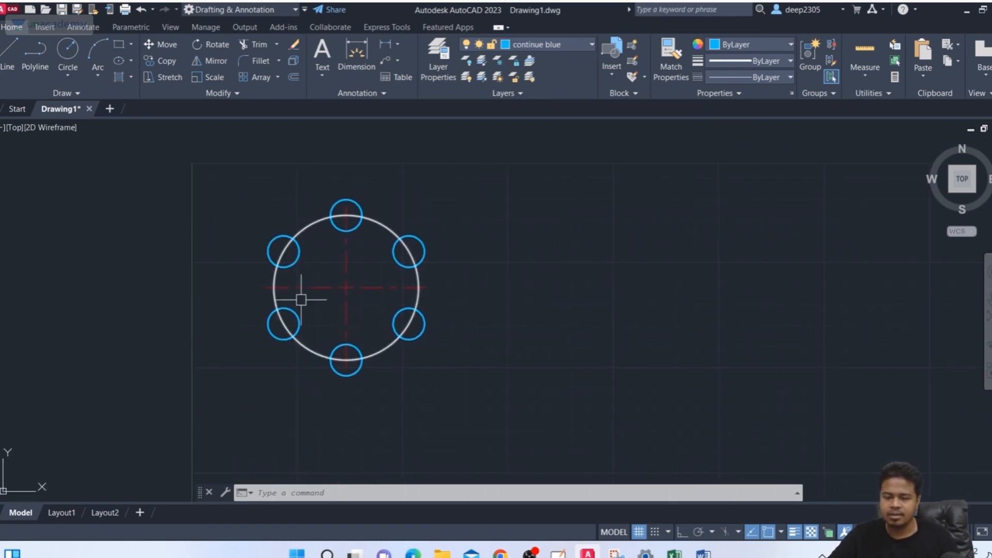
{"action": "mouse_move", "coordinate": [305, 308]}
{"action": "middle_mouse_down"}
{"action": "mouse_move", "coordinate": [305, 329]}
{"action": "mouse_move", "coordinate": [249, 306]}
{"action": "mouse_move", "coordinate": [263, 310]}
{"action": "middle_mouse_up"}
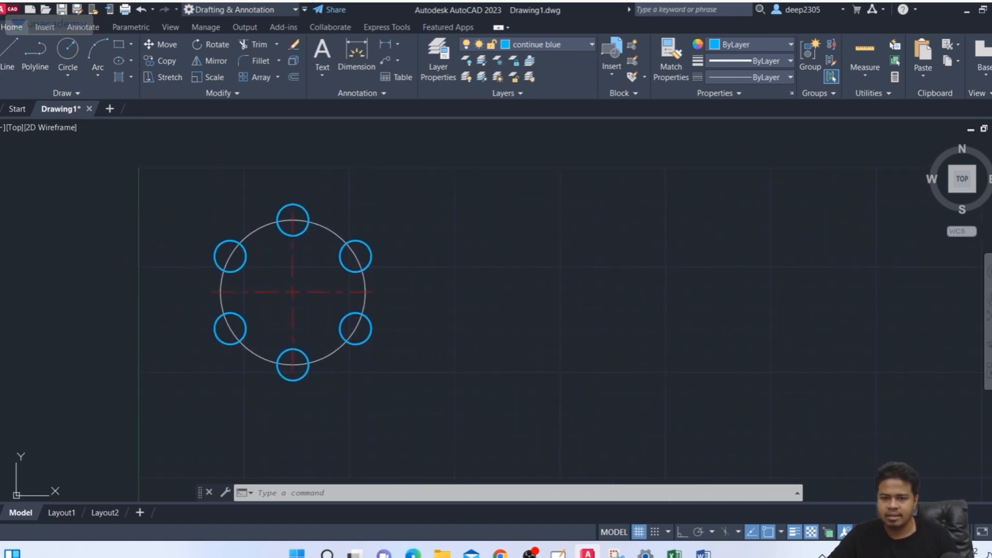
{"action": "middle_click_drag", "start_coordinate": [471, 299], "coordinate": [449, 301]}
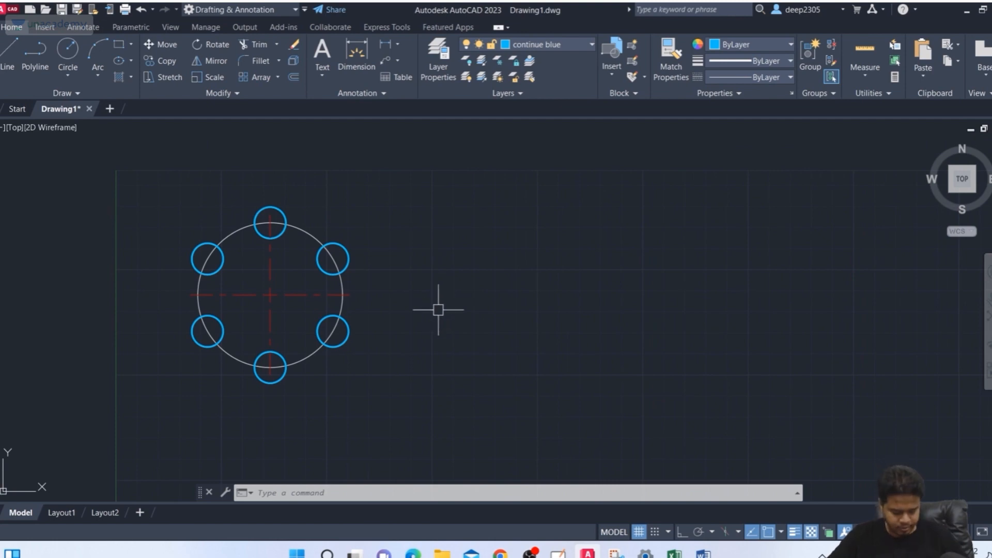
Step: Make continue pink the current layer and draw a rectangle enclosing the large circle and its arrayed small circles
{"action": "type", "text": "rec"}
{"action": "key", "text": "Return"}
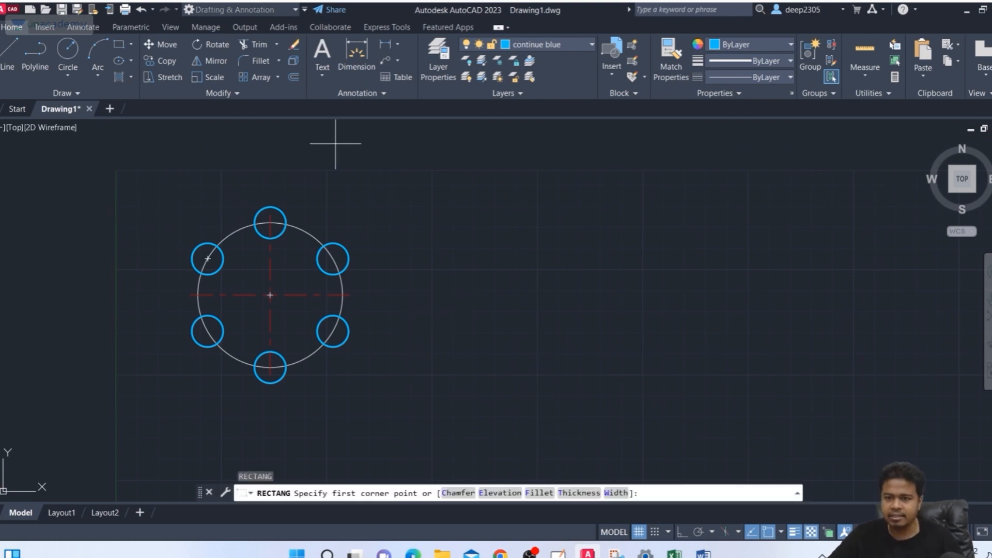
{"action": "left_click", "coordinate": [535, 45]}
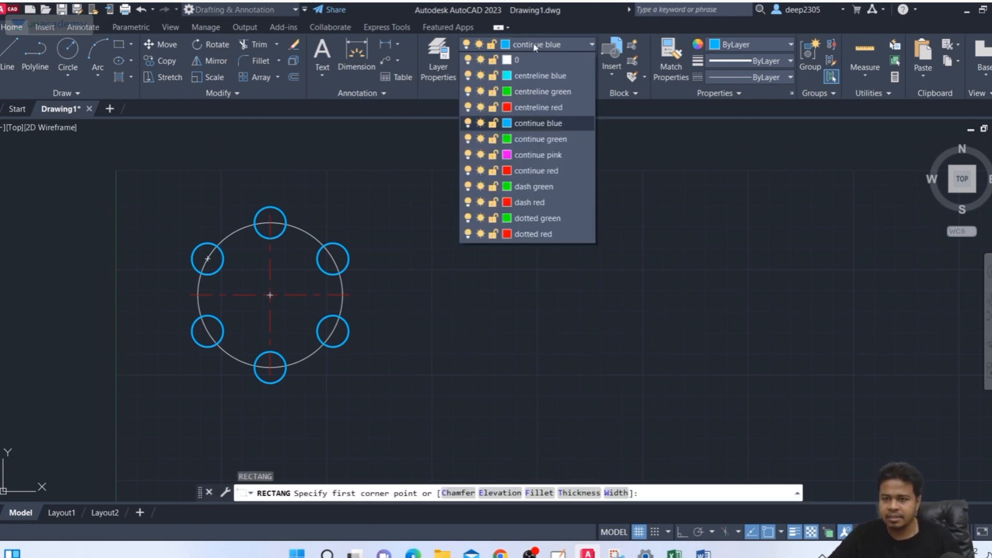
{"action": "left_click", "coordinate": [537, 155]}
{"action": "left_click", "coordinate": [151, 189]}
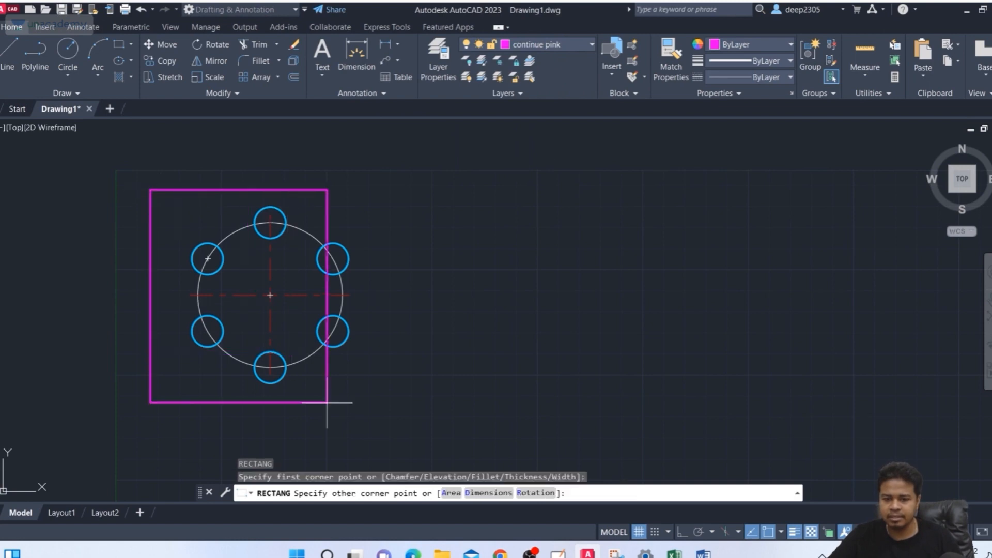
{"action": "left_click", "coordinate": [380, 400]}
{"action": "scroll", "coordinate": [387, 398], "scroll_direction": "down", "scroll_amount": 4}
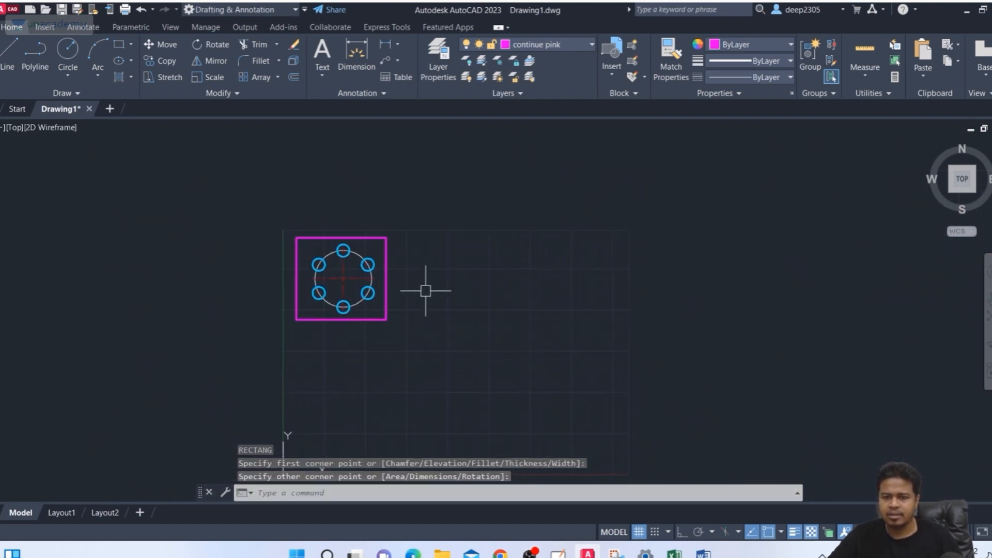
{"action": "middle_click_drag", "start_coordinate": [423, 288], "coordinate": [320, 288]}
{"action": "scroll", "coordinate": [325, 289], "scroll_direction": "up", "scroll_amount": 2}
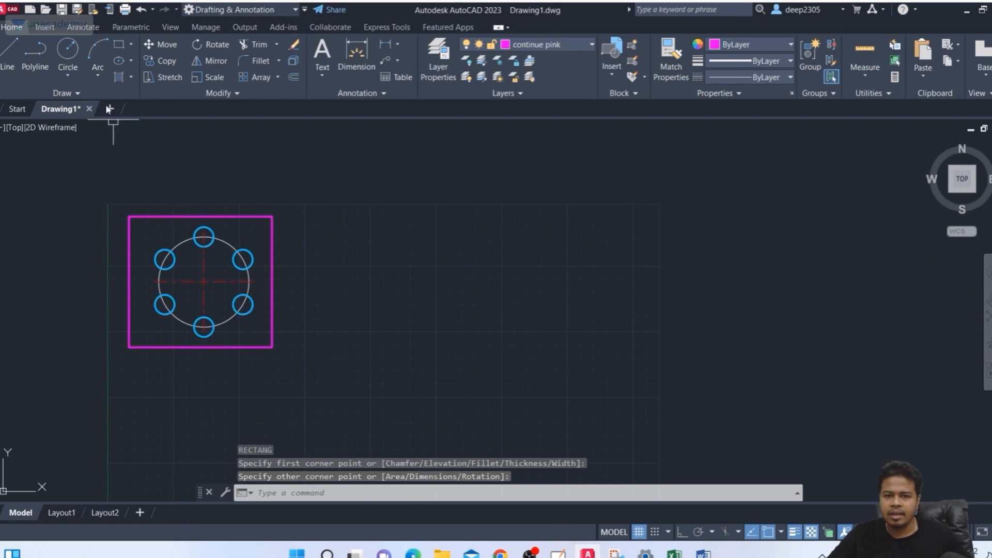
{"action": "key", "text": "Escape"}
Step: Draw a 5-sided polygon inscribed in a circle beside the rectangle, using Ortho to point one vertex straight up
{"action": "left_click", "coordinate": [63, 77]}
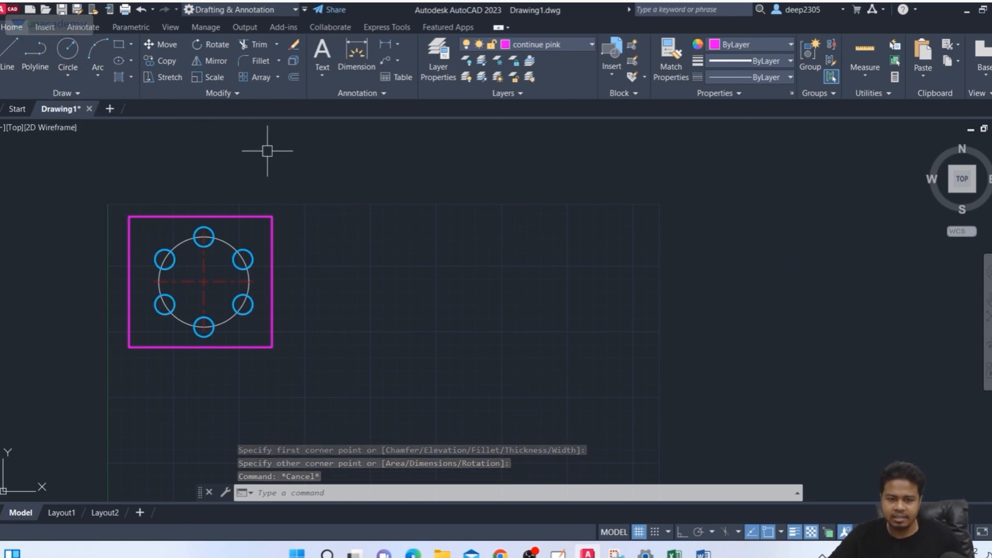
{"action": "type", "text": "pol"}
{"action": "key", "text": "Return"}
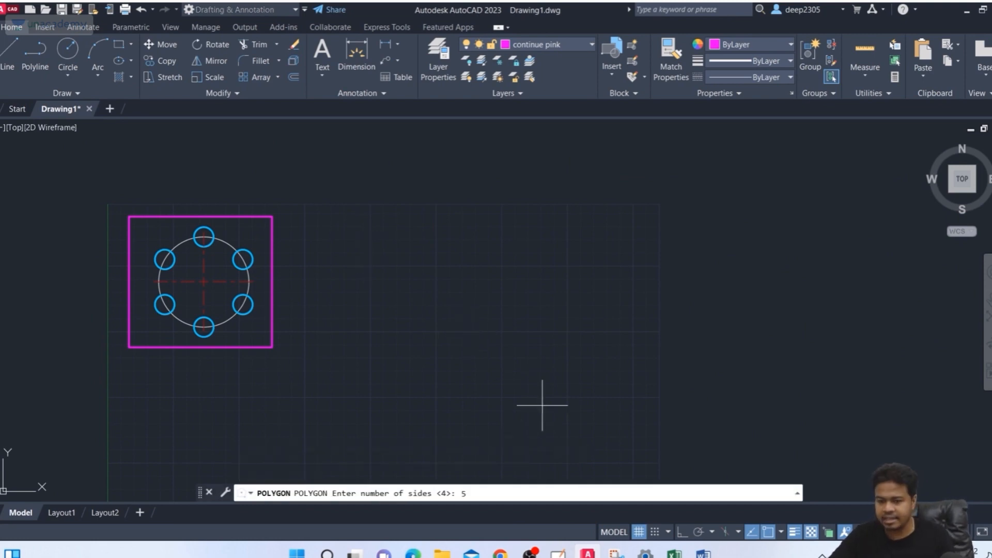
{"action": "key", "text": "Return"}
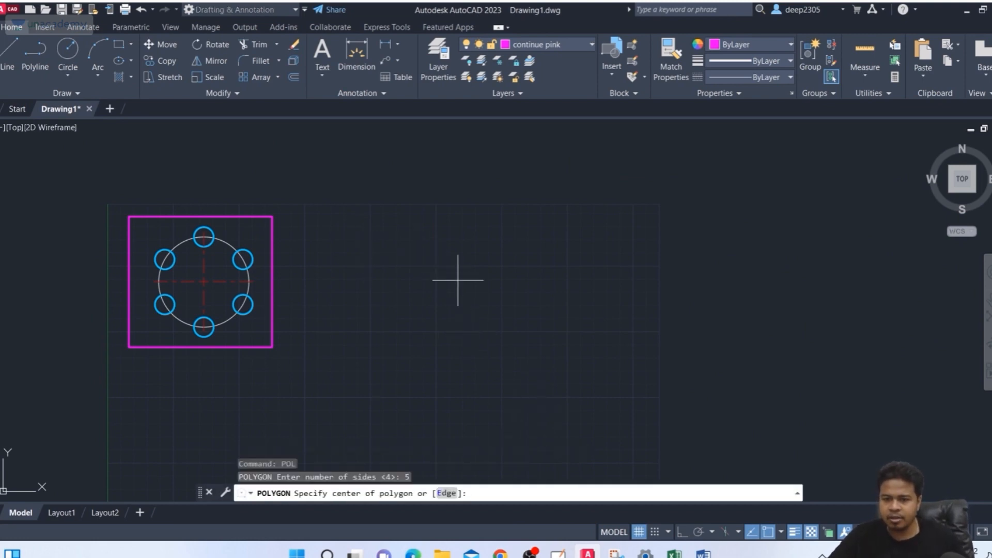
{"action": "left_click", "coordinate": [473, 287]}
{"action": "type", "text": "I"}
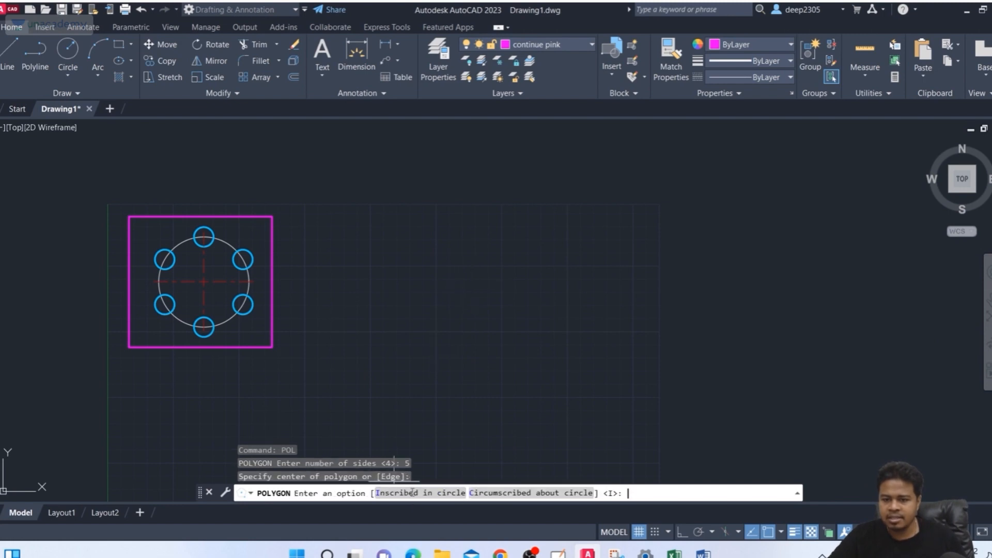
{"action": "key", "text": "Return"}
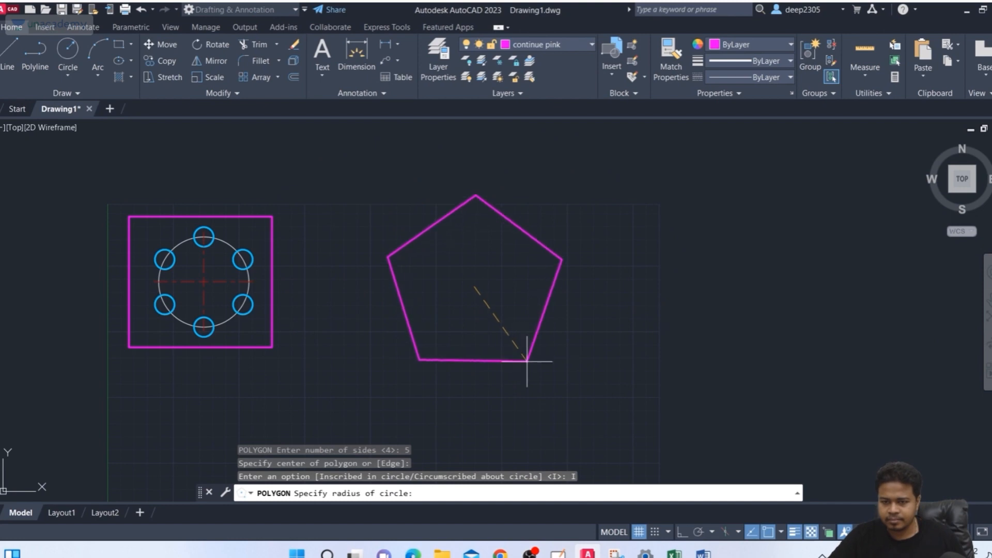
{"action": "left_click", "coordinate": [682, 532]}
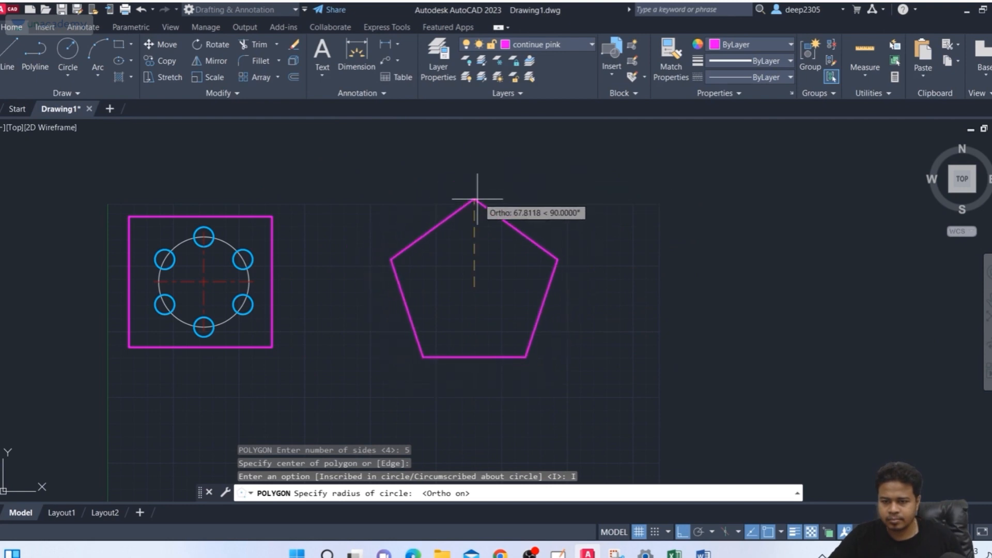
{"action": "left_click", "coordinate": [476, 208]}
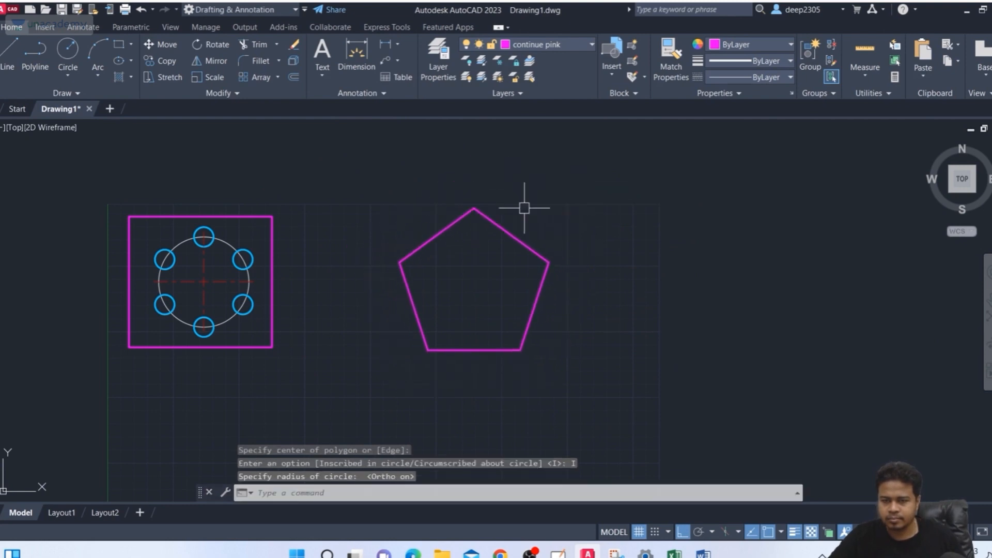
{"action": "middle_click_drag", "start_coordinate": [578, 208], "coordinate": [576, 258]}
{"action": "key", "text": "Escape"}
{"action": "key", "text": "Escape"}
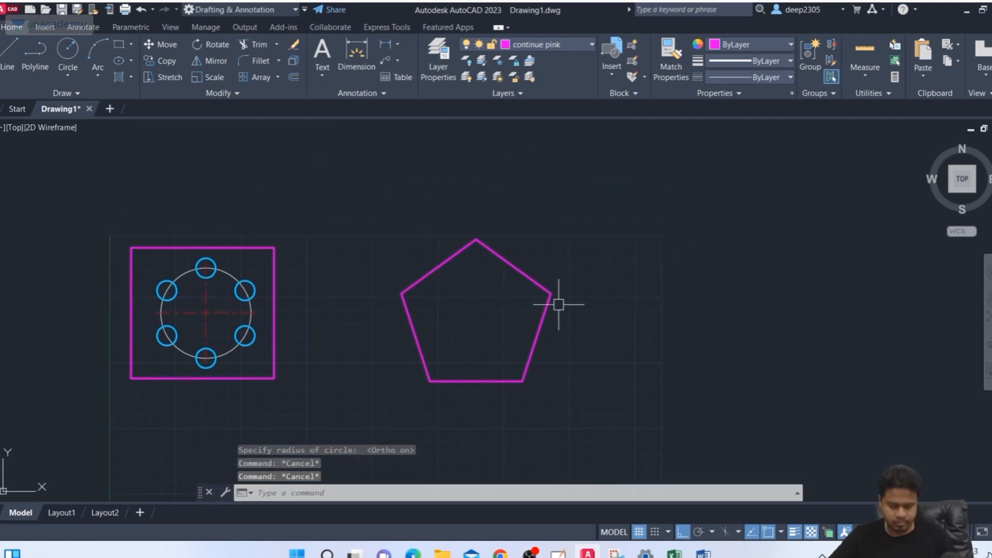
Step: Make continue blue the current layer and draw a small circle centred on the pentagon's top vertex
{"action": "type", "text": "c"}
{"action": "key", "text": "Return"}
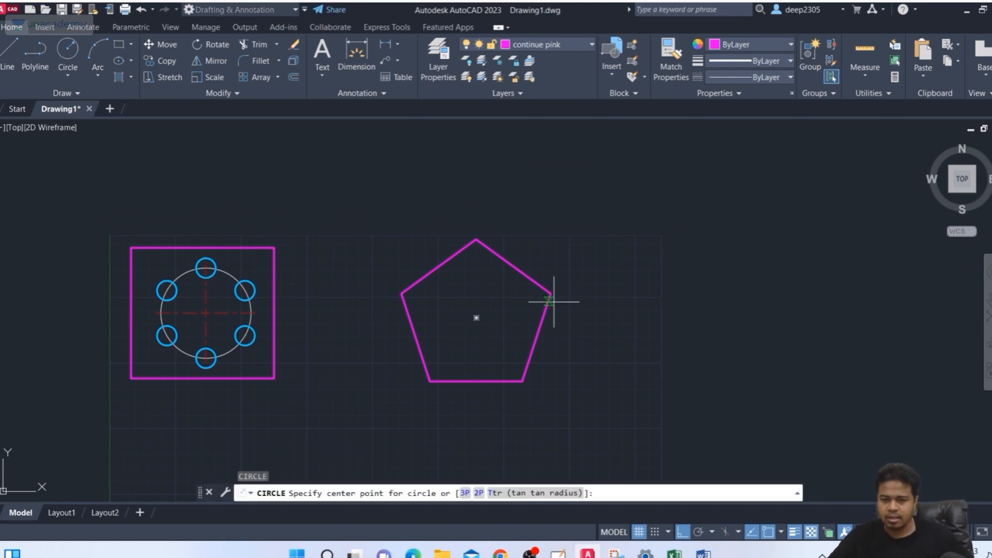
{"action": "left_click", "coordinate": [544, 48]}
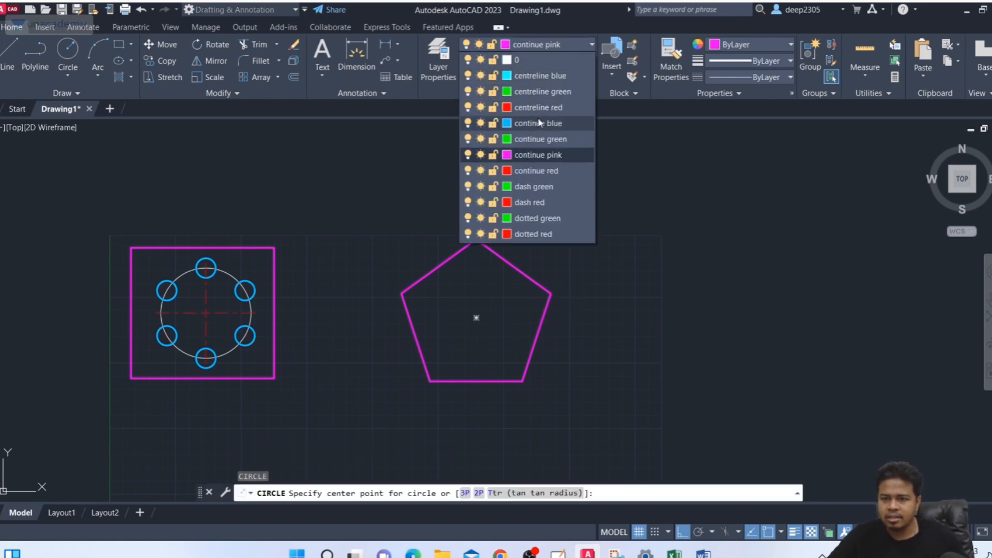
{"action": "left_click", "coordinate": [538, 126]}
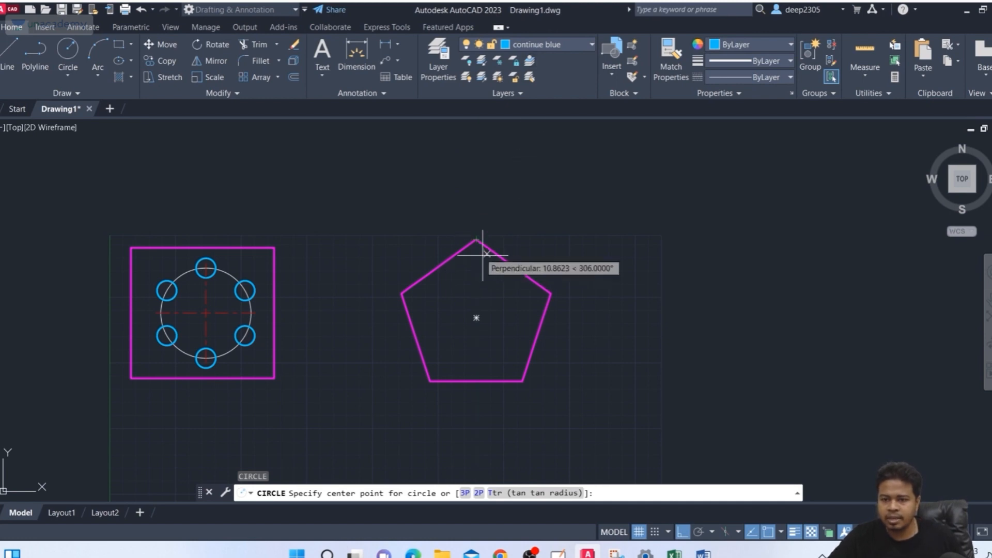
{"action": "left_click", "coordinate": [477, 239]}
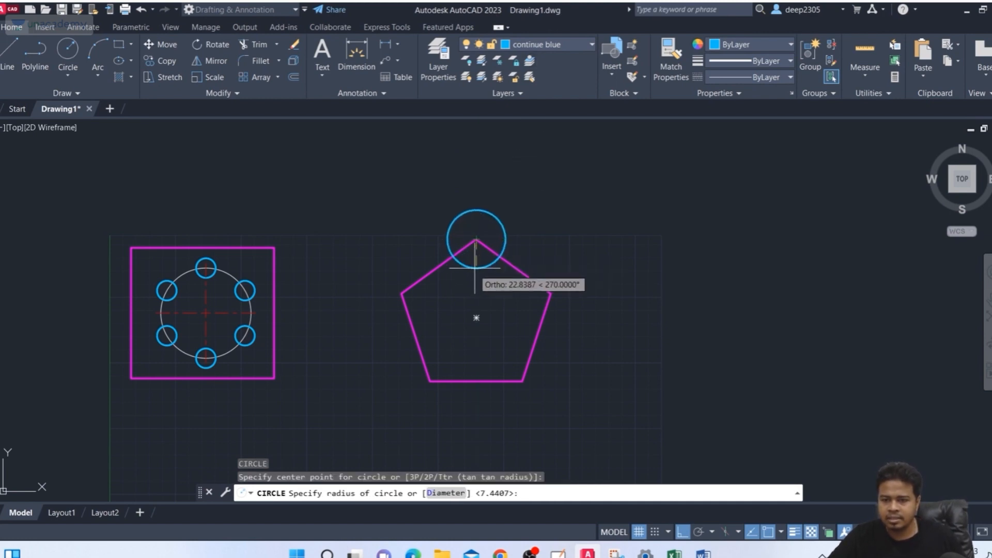
{"action": "left_click", "coordinate": [476, 264]}
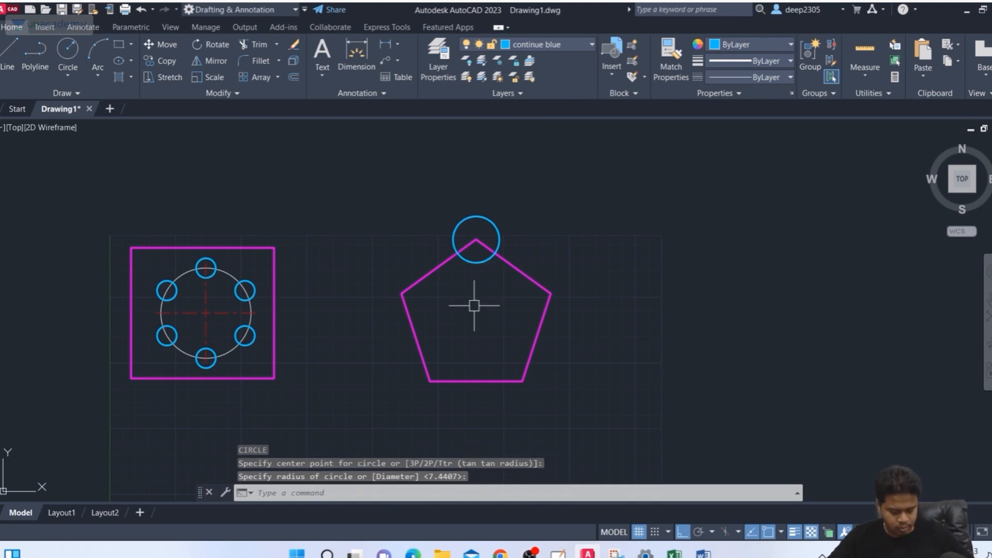
Step: Copy the circle from the pentagon's top vertex to its upper-right vertex
{"action": "type", "text": "co"}
{"action": "key", "text": "Return"}
{"action": "left_click", "coordinate": [477, 263]}
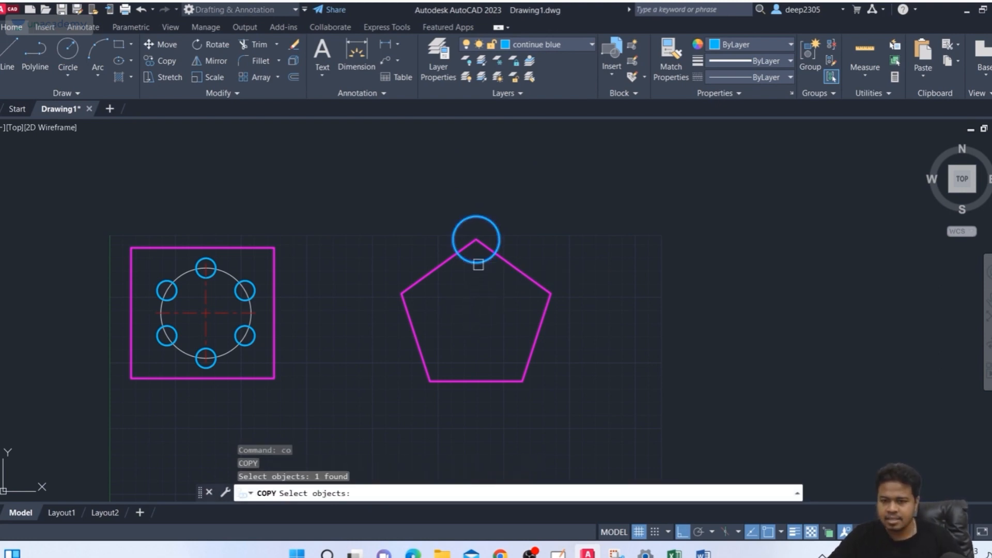
{"action": "key", "text": "Return"}
{"action": "left_click", "coordinate": [476, 239]}
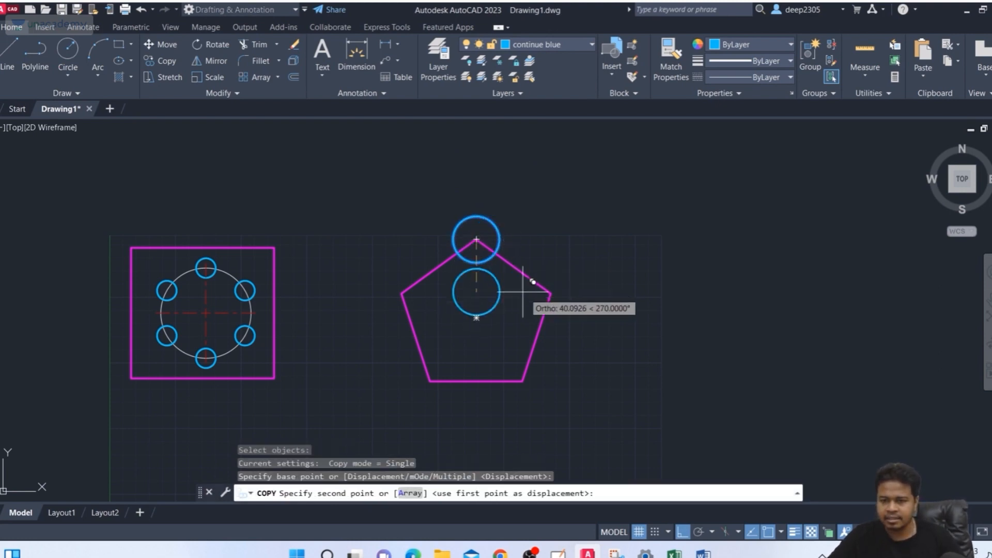
{"action": "left_click", "coordinate": [551, 300]}
Step: Copy the upper-right circle to the pentagon's lower-right vertex with Ortho turned off
{"action": "key", "text": "Return"}
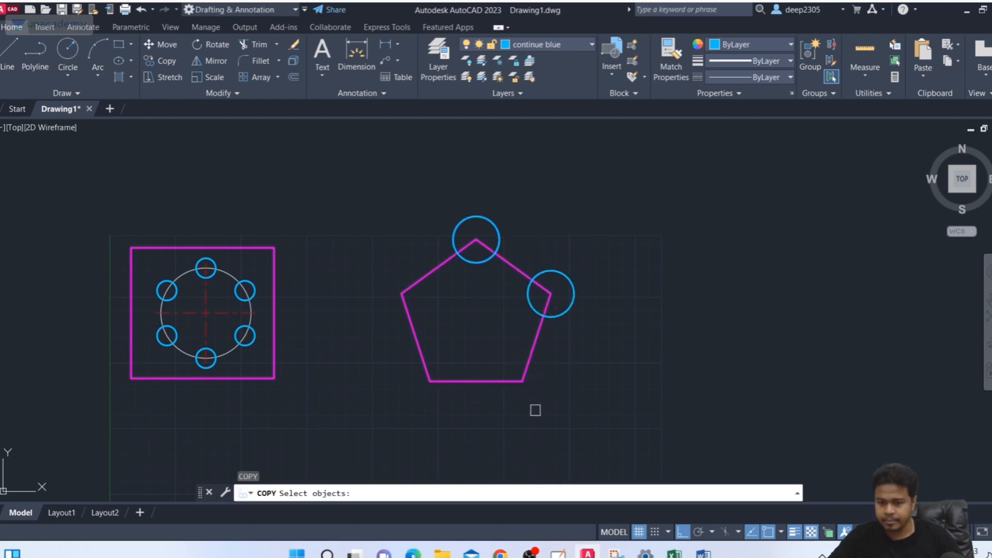
{"action": "left_click", "coordinate": [569, 292]}
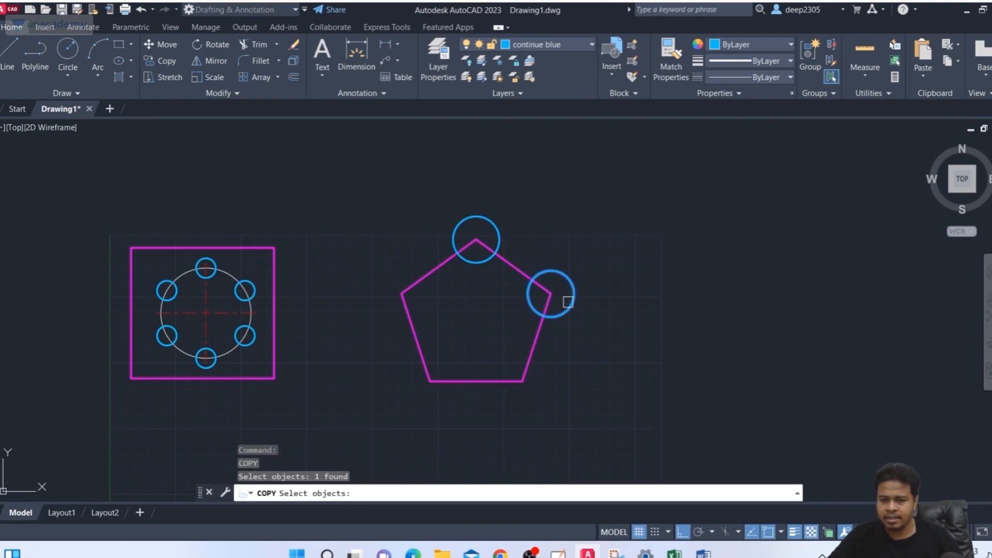
{"action": "key", "text": "Return"}
{"action": "left_click", "coordinate": [550, 294]}
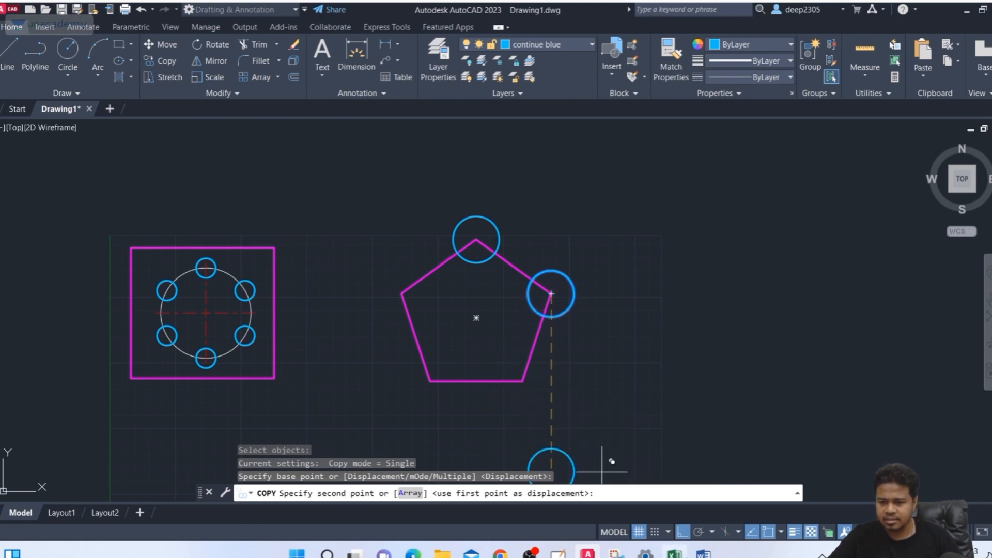
{"action": "left_click", "coordinate": [682, 532]}
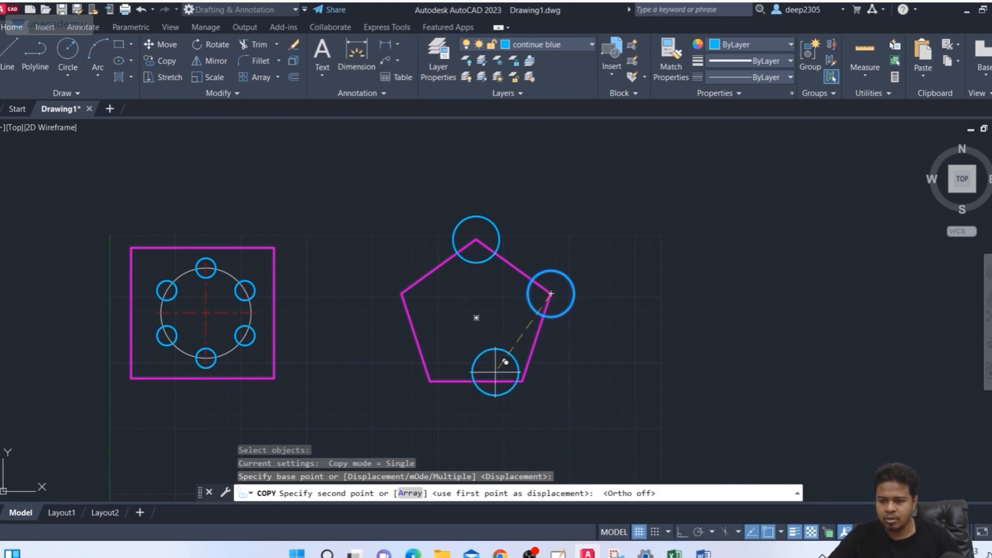
{"action": "left_click", "coordinate": [523, 381]}
Step: Copy the lower-right circle with the Multiple option to the pentagon's lower-left and upper-left vertices
{"action": "key", "text": "Return"}
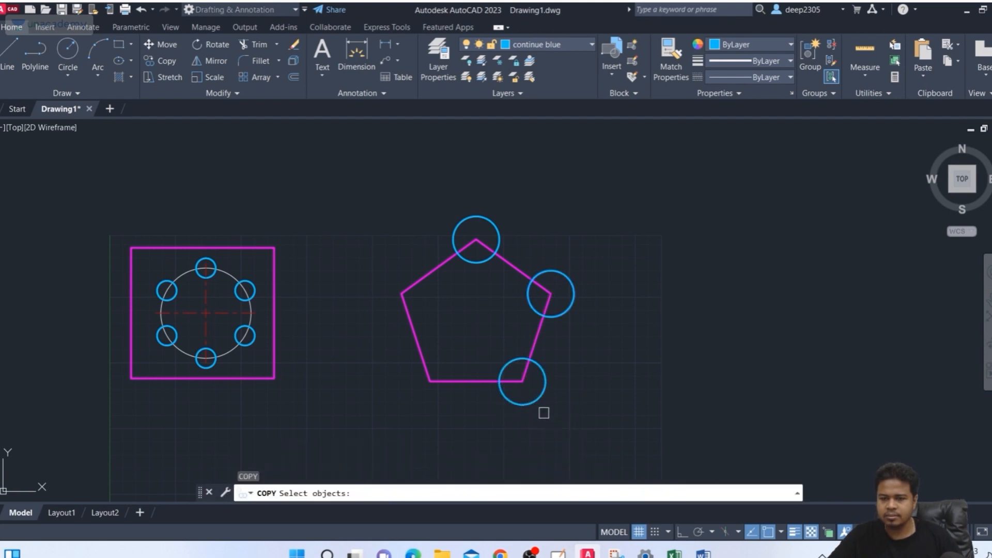
{"action": "left_click", "coordinate": [531, 397]}
{"action": "key", "text": "Return"}
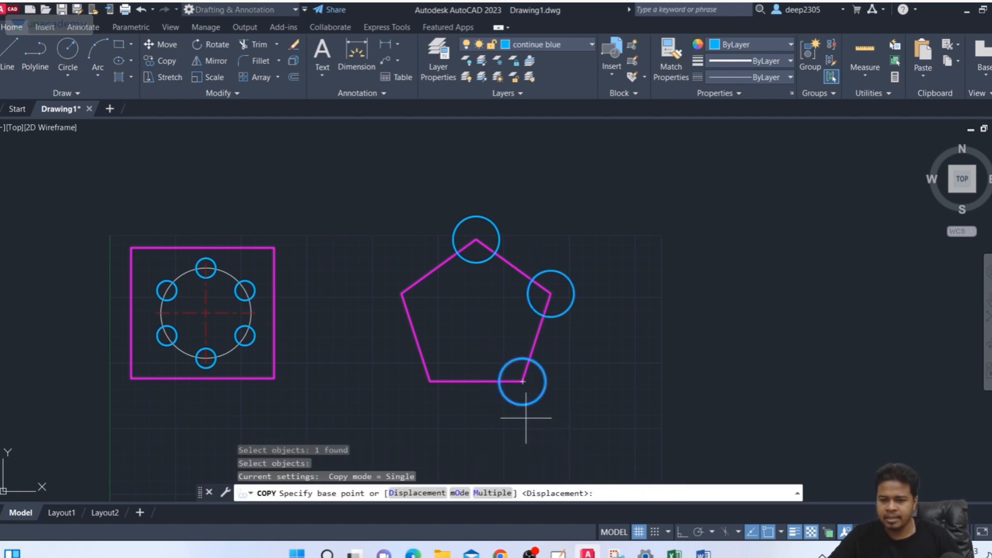
{"action": "left_click", "coordinate": [492, 493]}
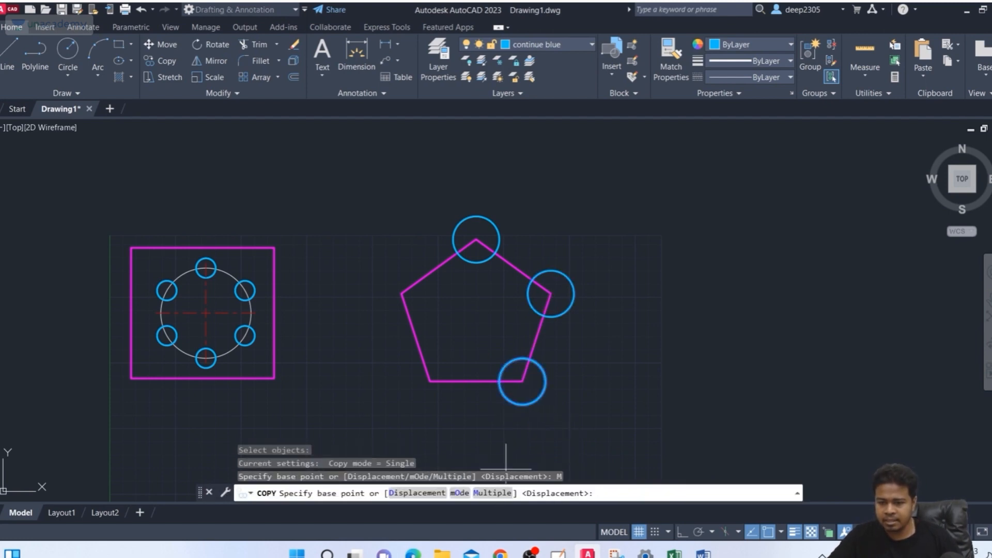
{"action": "left_click", "coordinate": [522, 381]}
{"action": "left_click", "coordinate": [429, 382]}
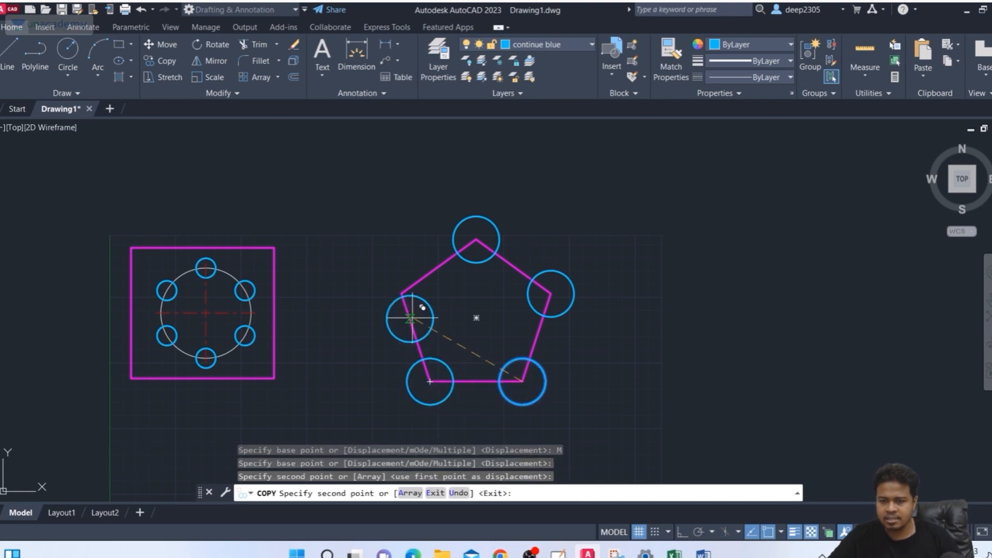
{"action": "left_click", "coordinate": [401, 294]}
{"action": "key", "text": "Escape"}
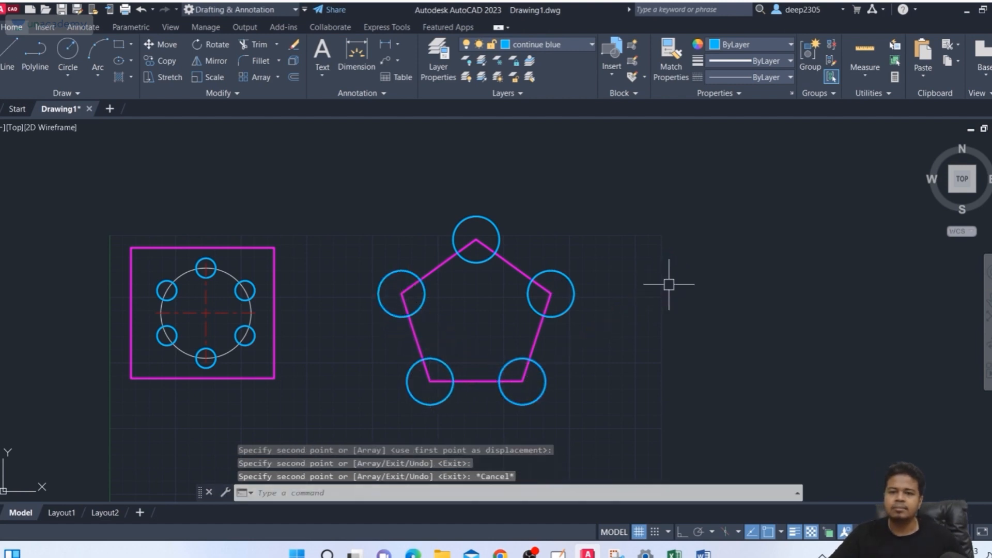
Step: Make continue red the current layer and draw a rectangle enclosing the pentagon and its five circles
{"action": "middle_click_drag", "start_coordinate": [635, 258], "coordinate": [595, 207]}
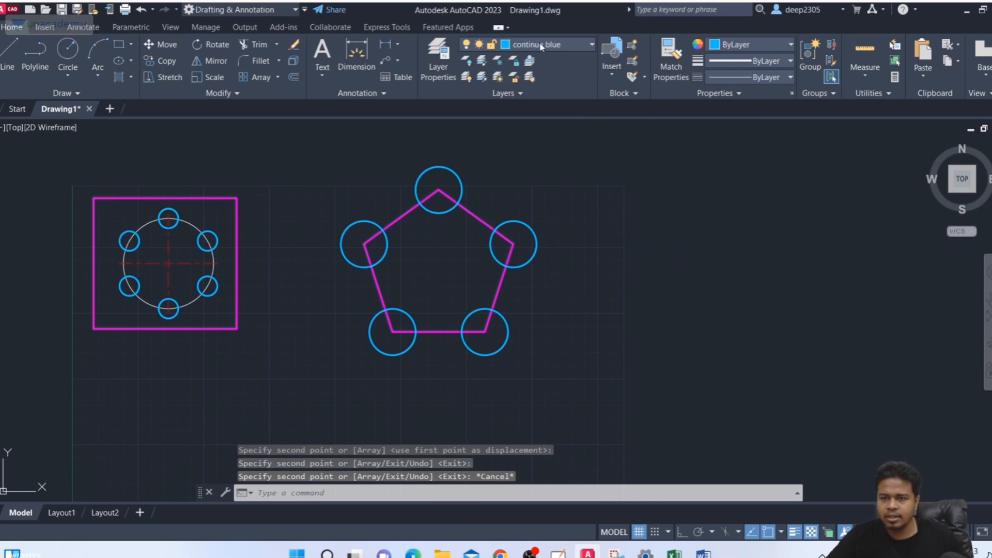
{"action": "left_click", "coordinate": [542, 46]}
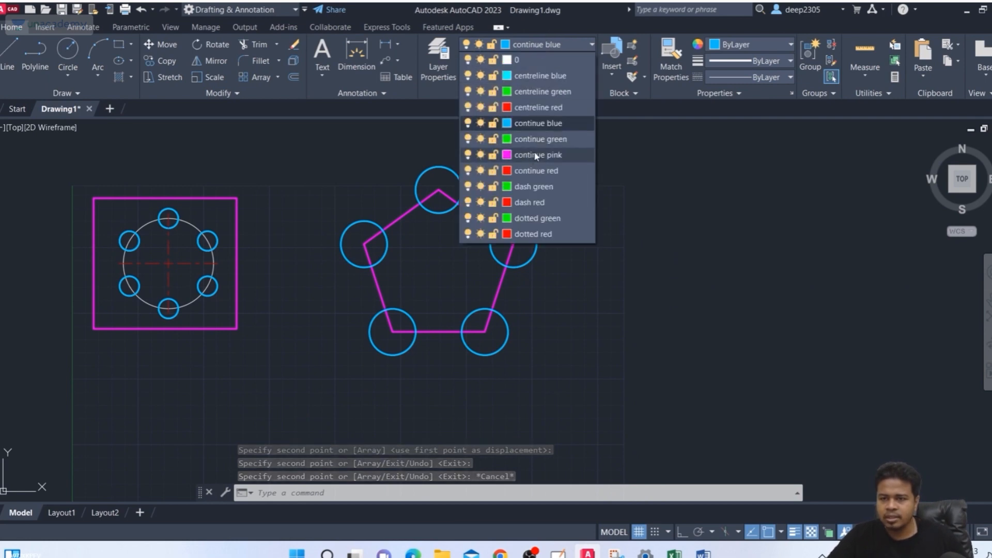
{"action": "left_click", "coordinate": [537, 171]}
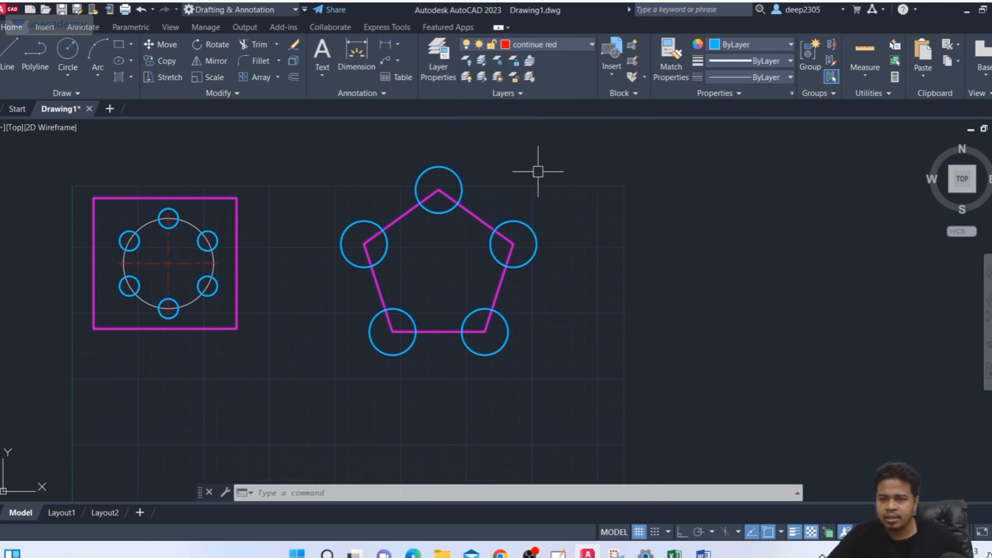
{"action": "type", "text": "re"}
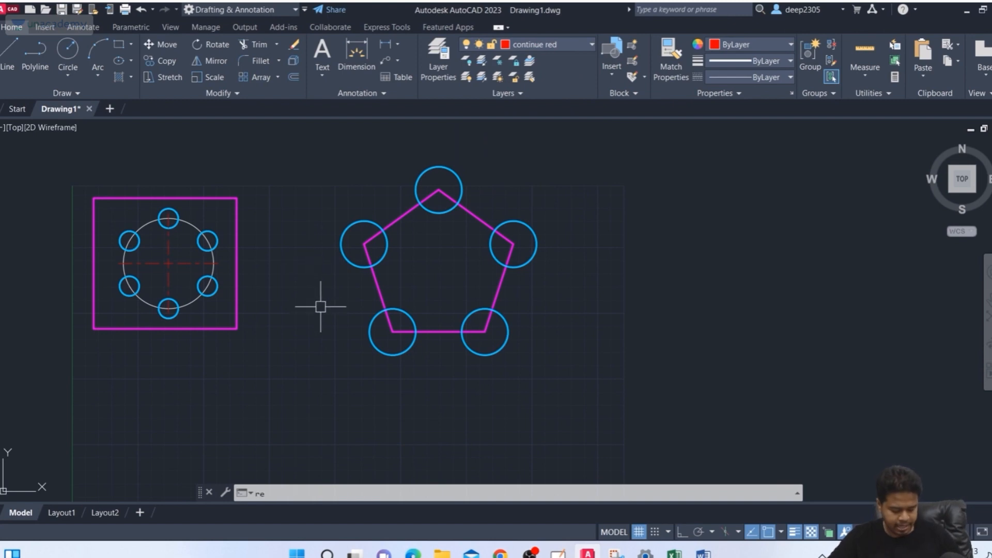
{"action": "type", "text": "c"}
{"action": "key", "text": "Return"}
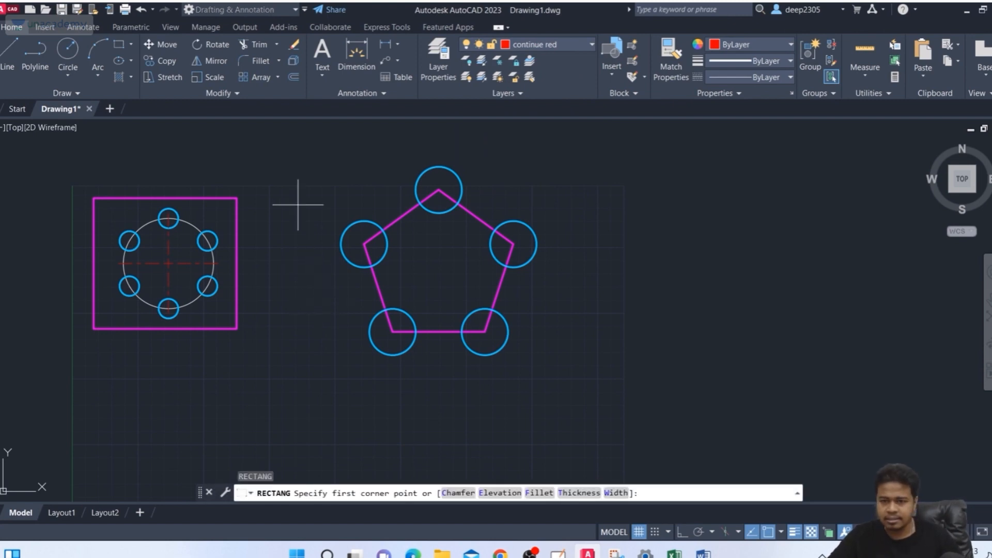
{"action": "left_click", "coordinate": [324, 153]}
{"action": "left_click", "coordinate": [556, 368]}
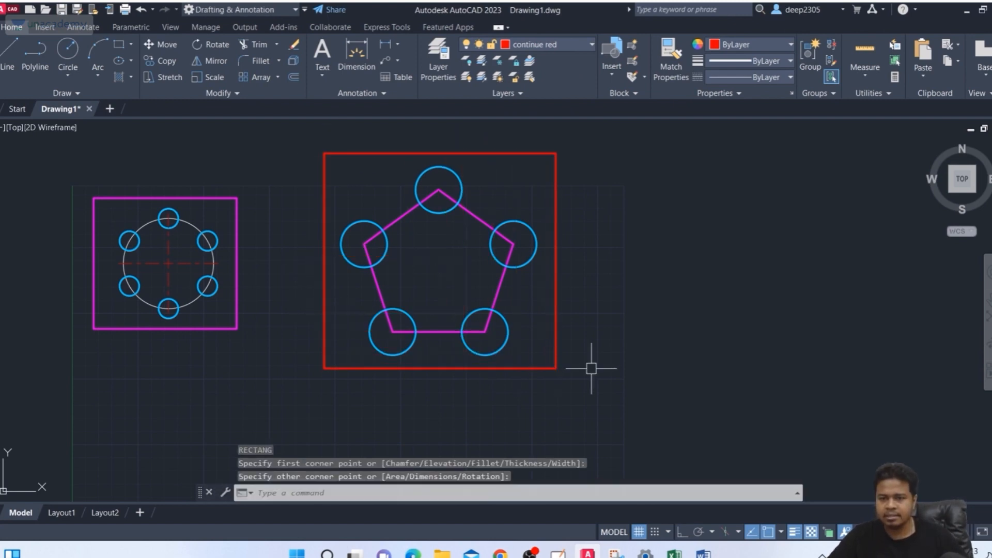
{"action": "scroll", "coordinate": [612, 341], "scroll_direction": "down", "scroll_amount": 2}
{"action": "middle_click_drag", "start_coordinate": [612, 341], "coordinate": [632, 262]}
{"action": "key", "text": "Escape"}
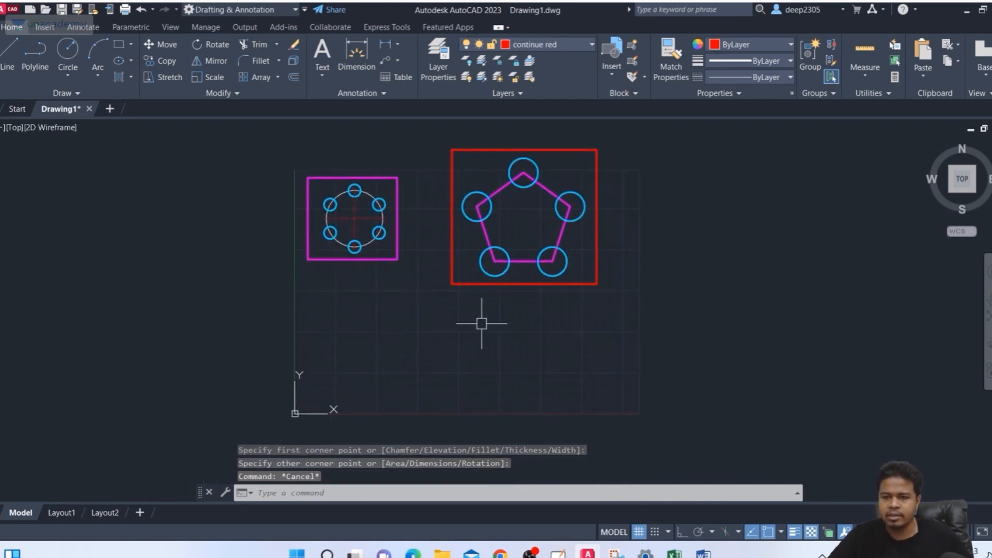
Step: Add a center mark to the circle at the pentagon's top vertex
{"action": "mouse_move", "coordinate": [482, 323]}
{"action": "middle_mouse_down"}
{"action": "mouse_move", "coordinate": [421, 317]}
{"action": "mouse_move", "coordinate": [456, 321]}
{"action": "mouse_move", "coordinate": [461, 333]}
{"action": "middle_mouse_up"}
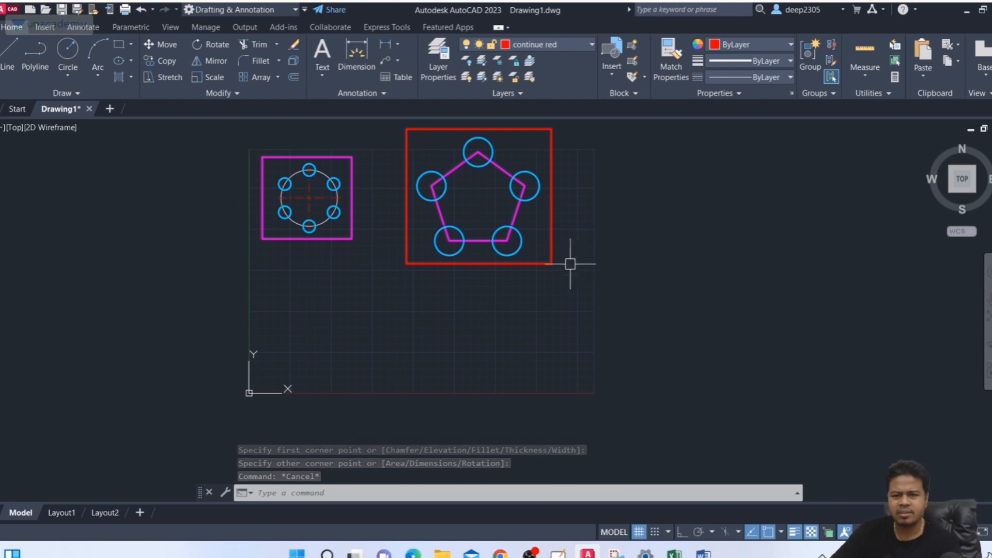
{"action": "middle_click_drag", "start_coordinate": [553, 269], "coordinate": [552, 309]}
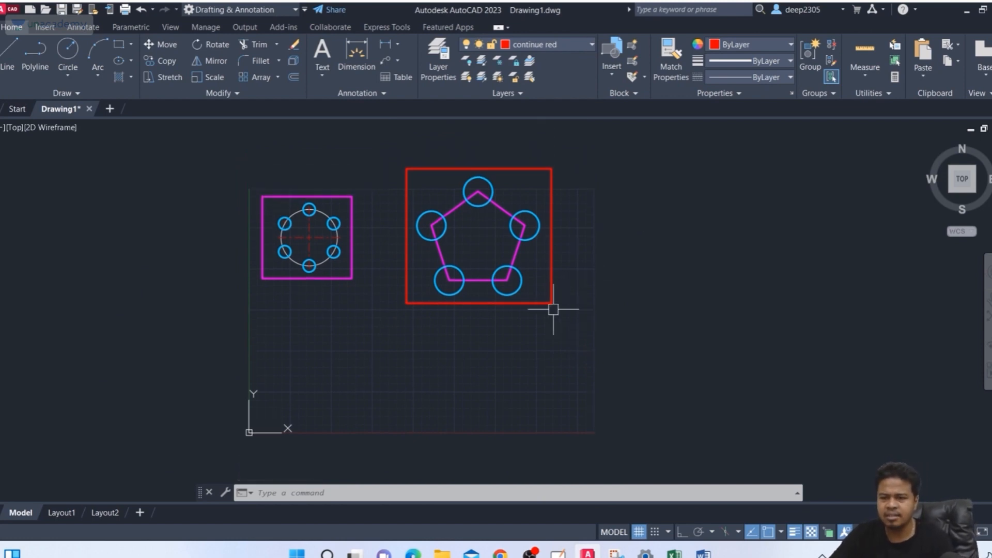
{"action": "scroll", "coordinate": [485, 171], "scroll_direction": "up", "scroll_amount": 4}
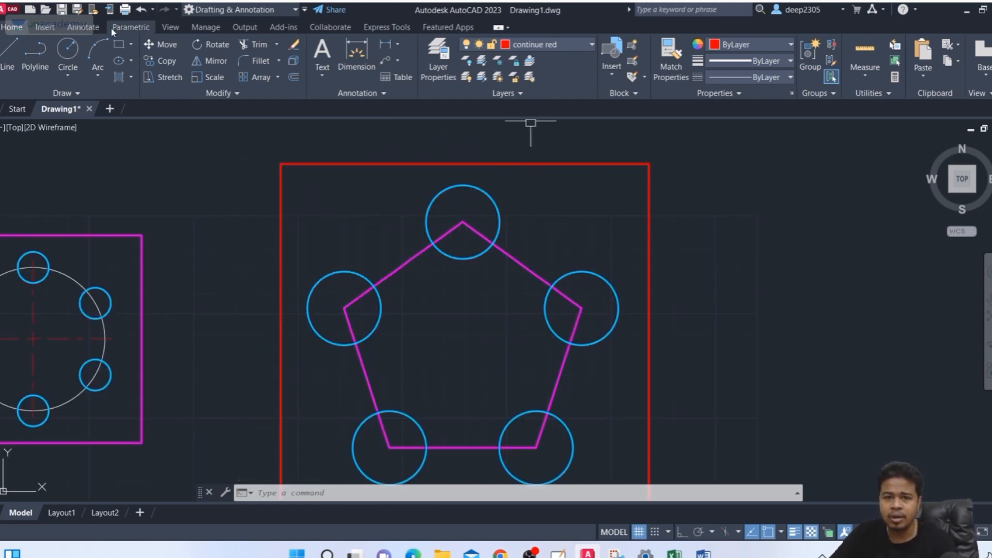
{"action": "left_click", "coordinate": [83, 27]}
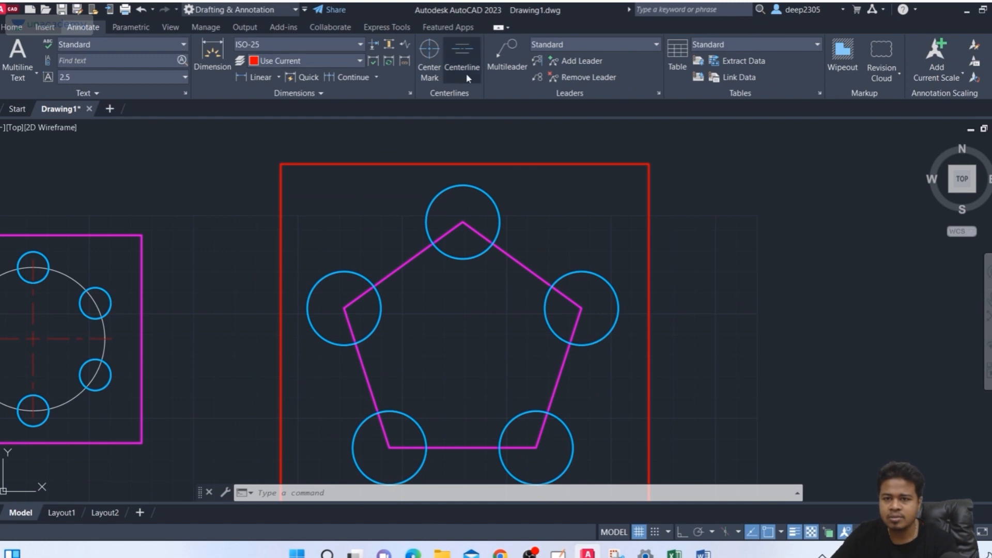
{"action": "left_click", "coordinate": [431, 76]}
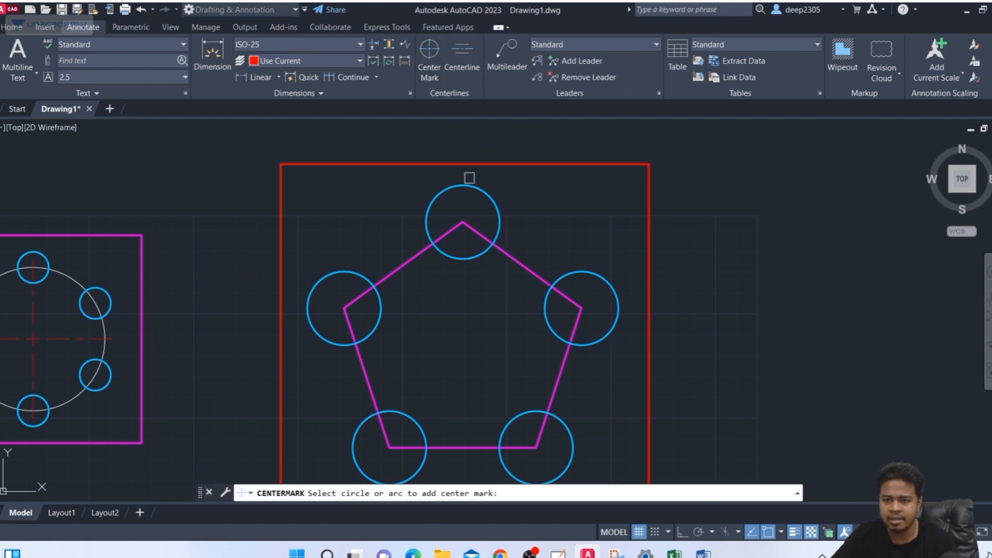
{"action": "left_click", "coordinate": [469, 187]}
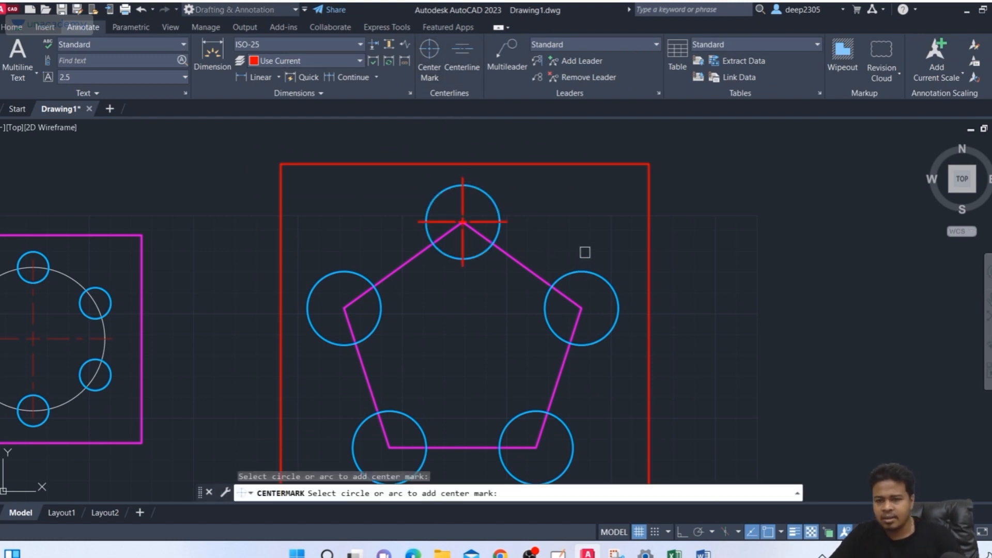
{"action": "key", "text": "Escape"}
{"action": "key", "text": "Escape"}
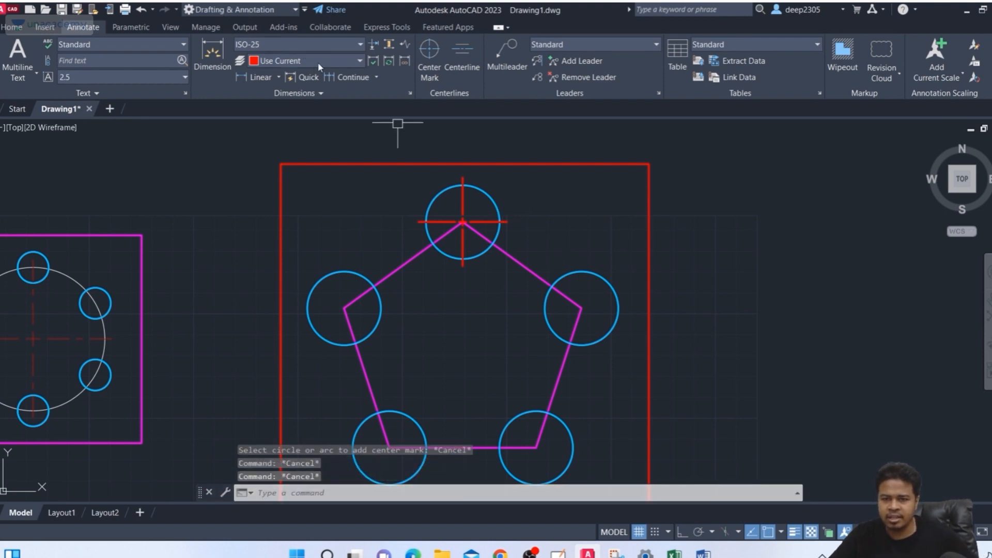
Step: Set the dimension layer override to centreline green and delete the center mark at the pentagon's top vertex
{"action": "left_click", "coordinate": [314, 61]}
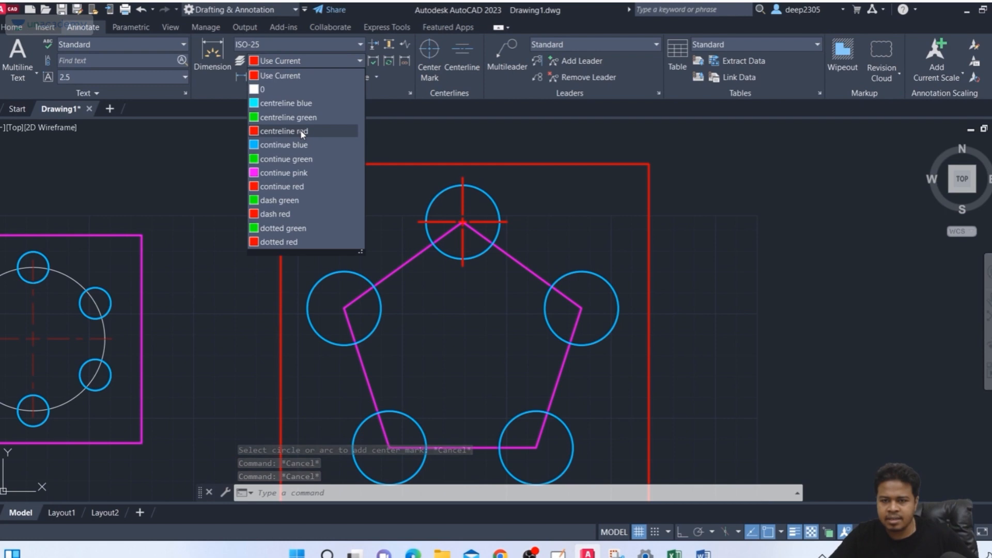
{"action": "left_click", "coordinate": [300, 117]}
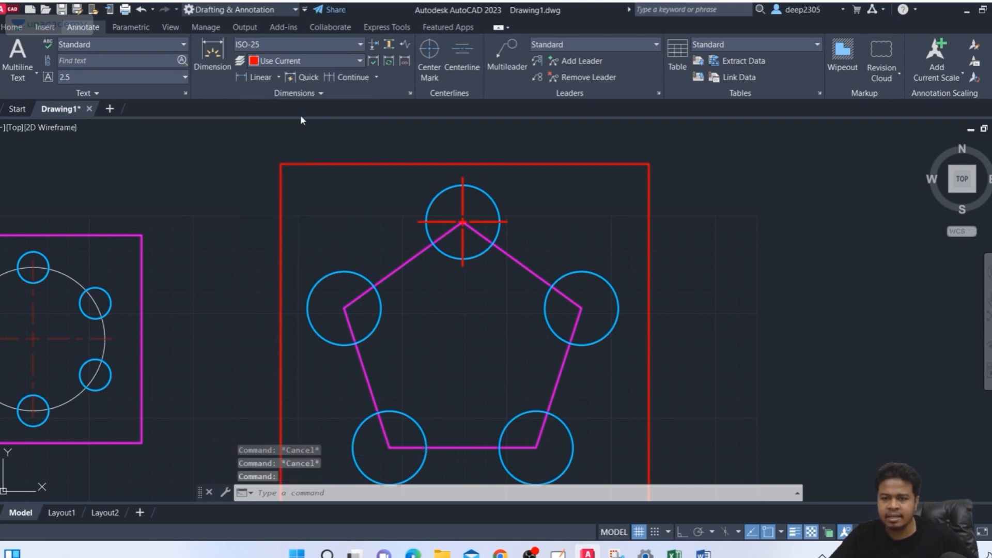
{"action": "left_click", "coordinate": [483, 221]}
{"action": "key", "text": "Delete"}
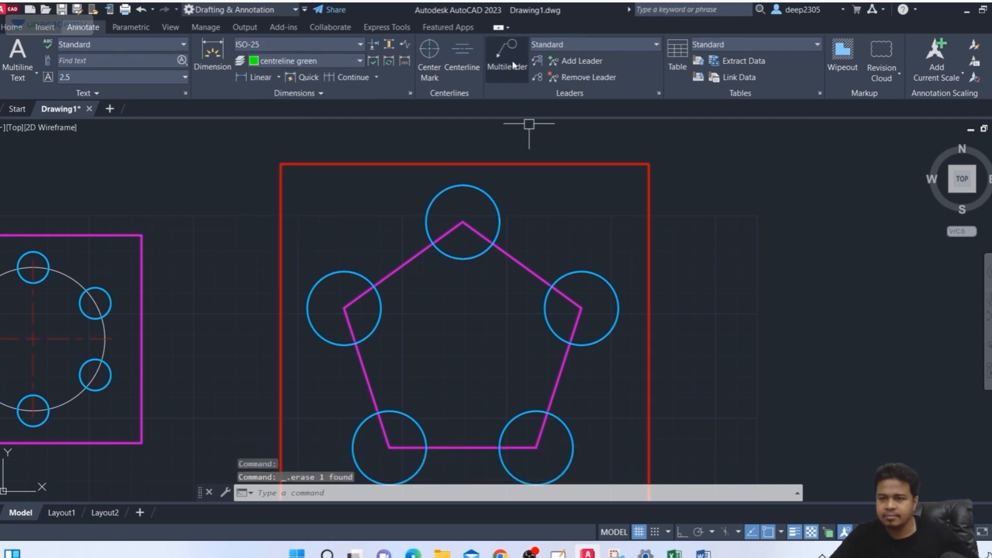
Step: Add center marks to all five circles at the pentagon's vertices
{"action": "left_click", "coordinate": [430, 77]}
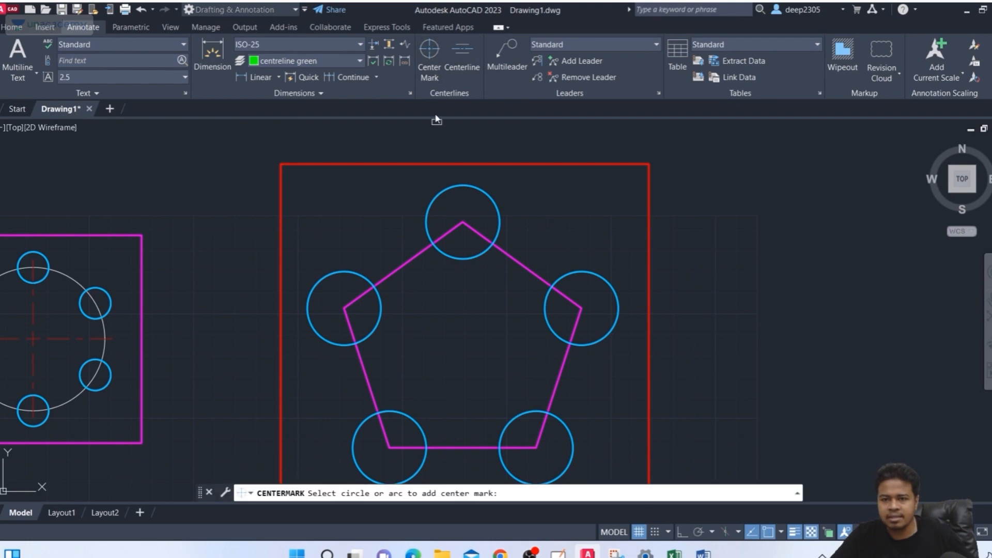
{"action": "left_click", "coordinate": [462, 186]}
{"action": "left_click", "coordinate": [582, 273]}
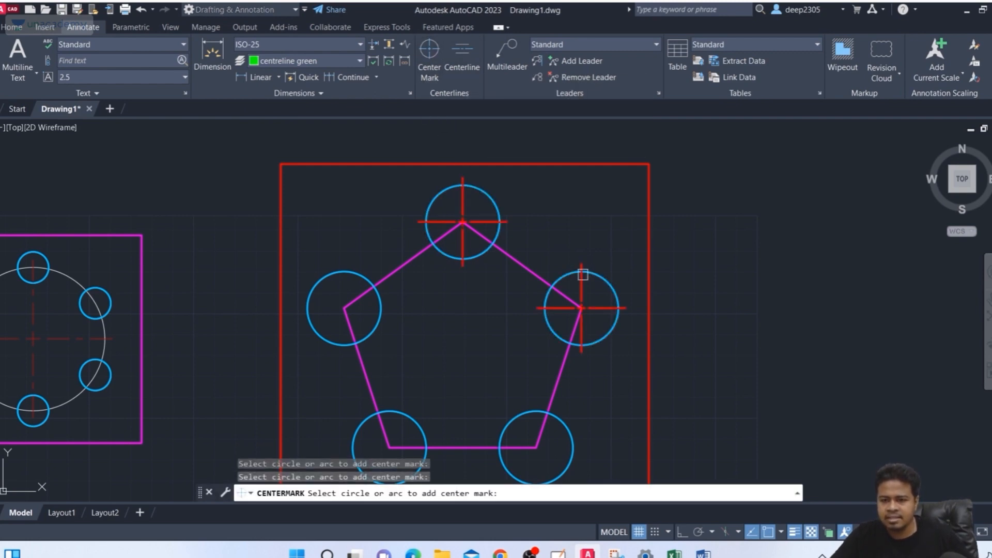
{"action": "scroll", "coordinate": [504, 274], "scroll_direction": "down", "scroll_amount": 2}
{"action": "left_click", "coordinate": [421, 240]}
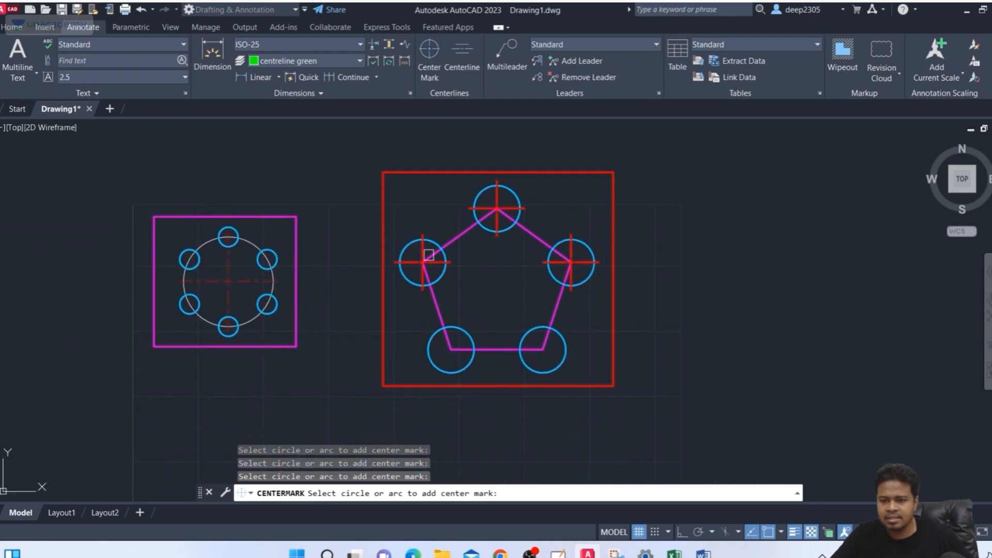
{"action": "scroll", "coordinate": [479, 339], "scroll_direction": "up", "scroll_amount": 2}
{"action": "left_click", "coordinate": [461, 335]}
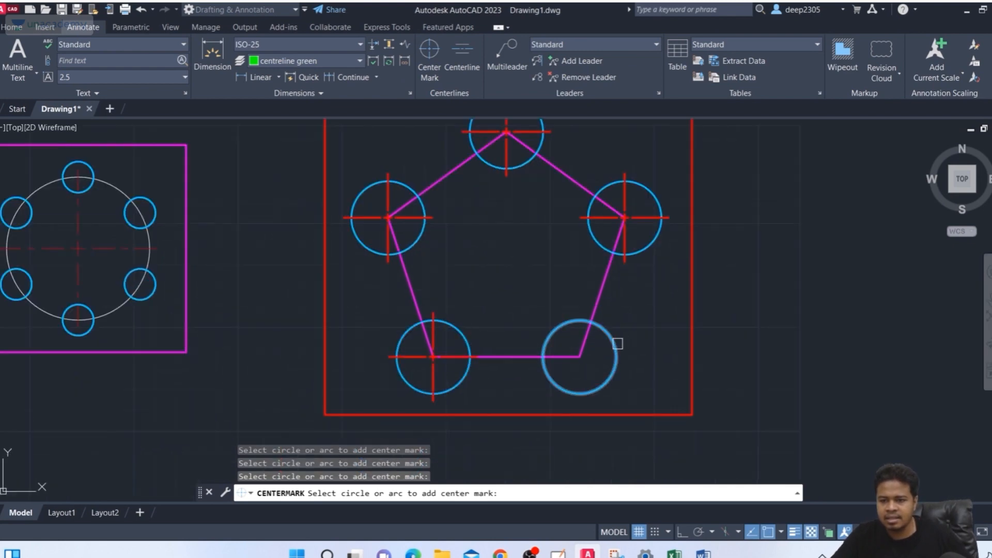
{"action": "left_click", "coordinate": [618, 344]}
{"action": "scroll", "coordinate": [625, 320], "scroll_direction": "down", "scroll_amount": 2}
{"action": "middle_click_drag", "start_coordinate": [627, 310], "coordinate": [578, 290]}
{"action": "key", "text": "Escape"}
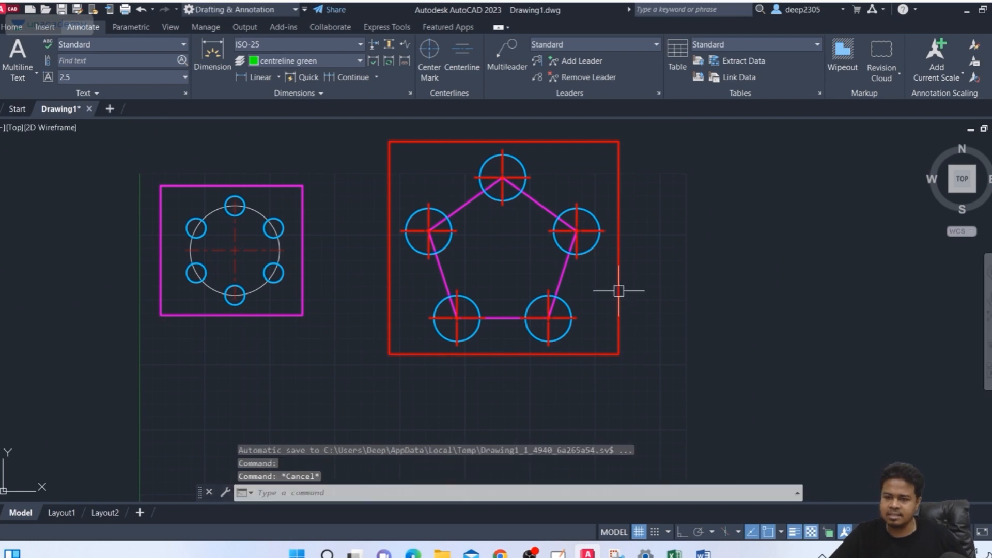
{"action": "scroll", "coordinate": [619, 267], "scroll_direction": "up", "scroll_amount": 2}
{"action": "scroll", "coordinate": [619, 267], "scroll_direction": "down", "scroll_amount": 2}
{"action": "key", "text": "Escape"}
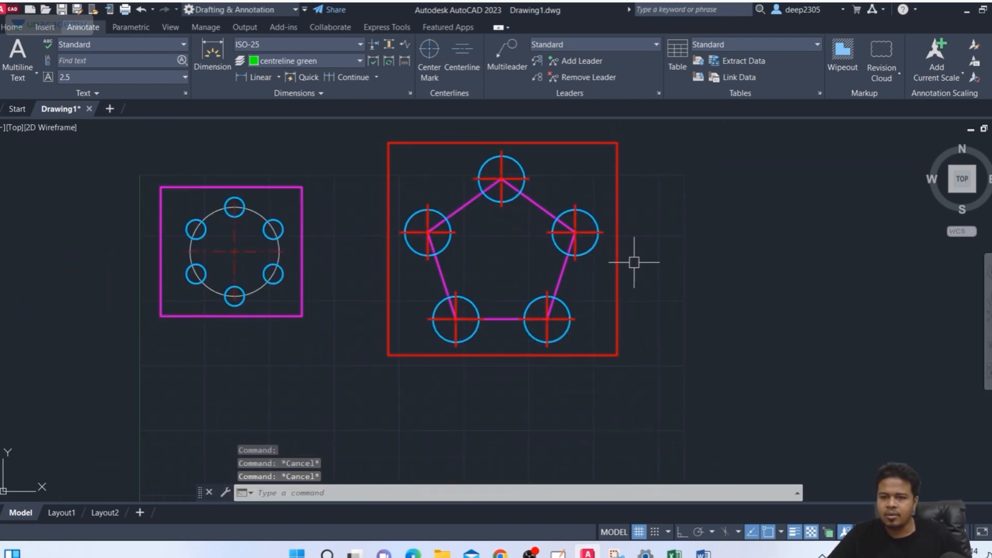
Step: Make continue green the current layer and draw a circle with a radius of about 48 units below the pink square
{"action": "scroll", "coordinate": [629, 266], "scroll_direction": "down", "scroll_amount": 2}
{"action": "middle_click_drag", "start_coordinate": [628, 266], "coordinate": [650, 216]}
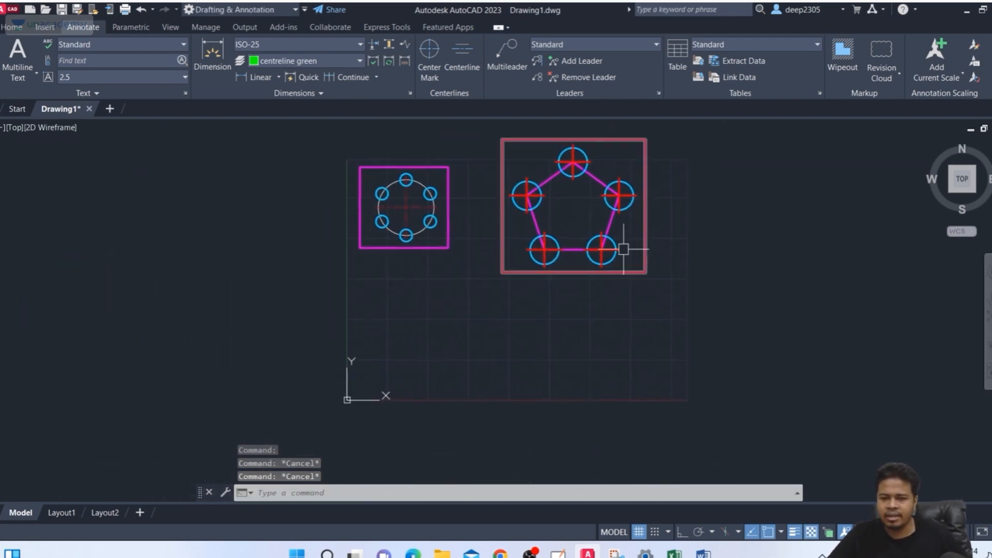
{"action": "left_click", "coordinate": [4, 29]}
{"action": "left_click", "coordinate": [570, 47]}
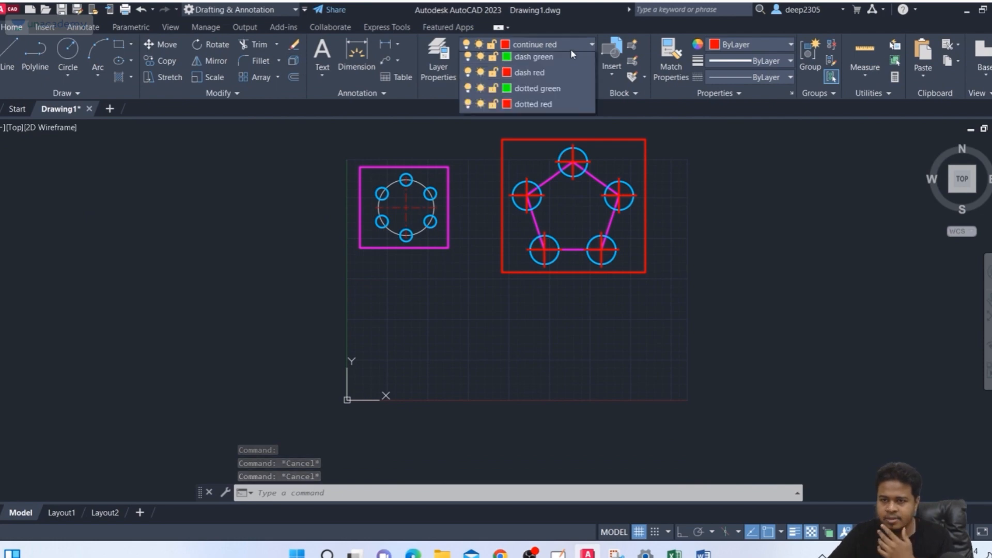
{"action": "left_click", "coordinate": [548, 139]}
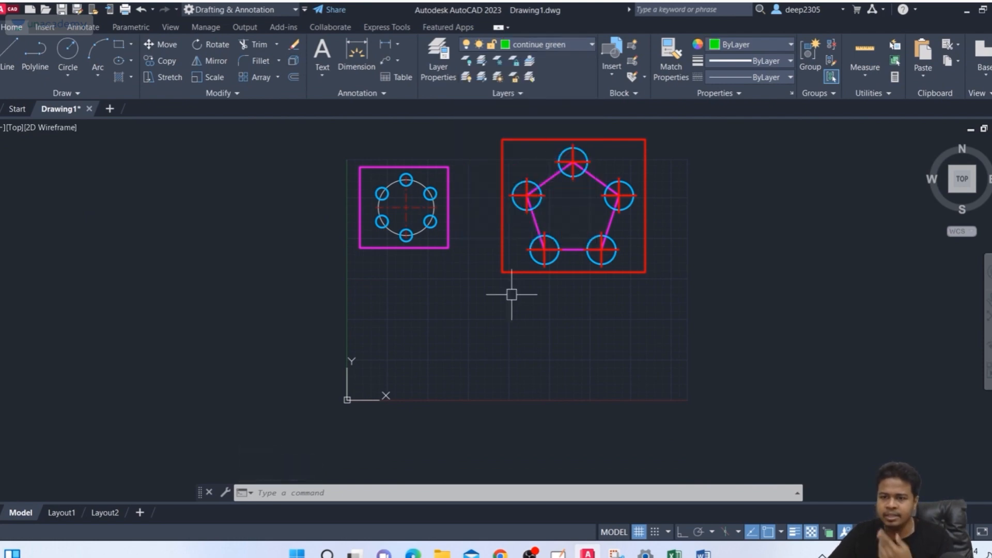
{"action": "middle_click_drag", "start_coordinate": [494, 343], "coordinate": [498, 352]}
{"action": "scroll", "coordinate": [481, 350], "scroll_direction": "up", "scroll_amount": 2}
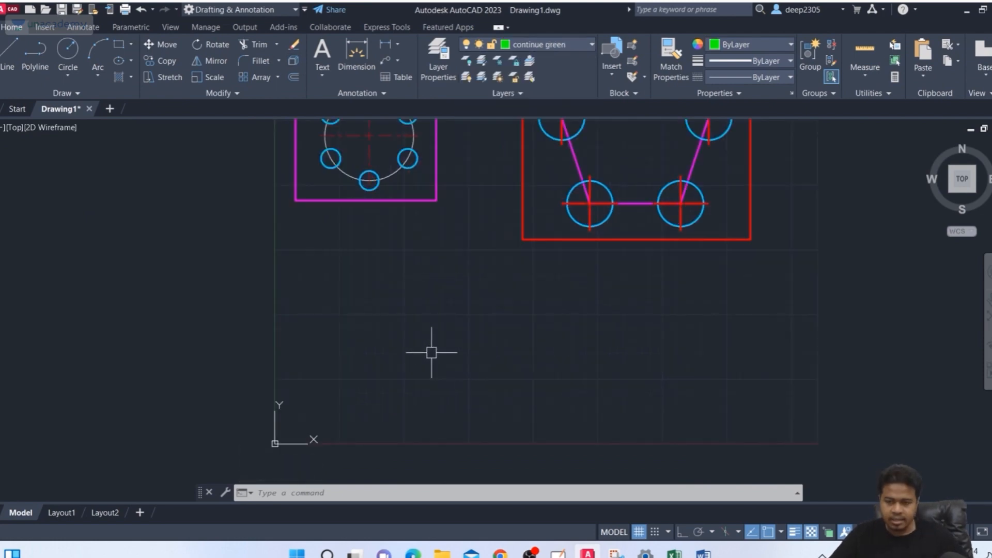
{"action": "key", "text": "Return"}
{"action": "left_click", "coordinate": [417, 346]}
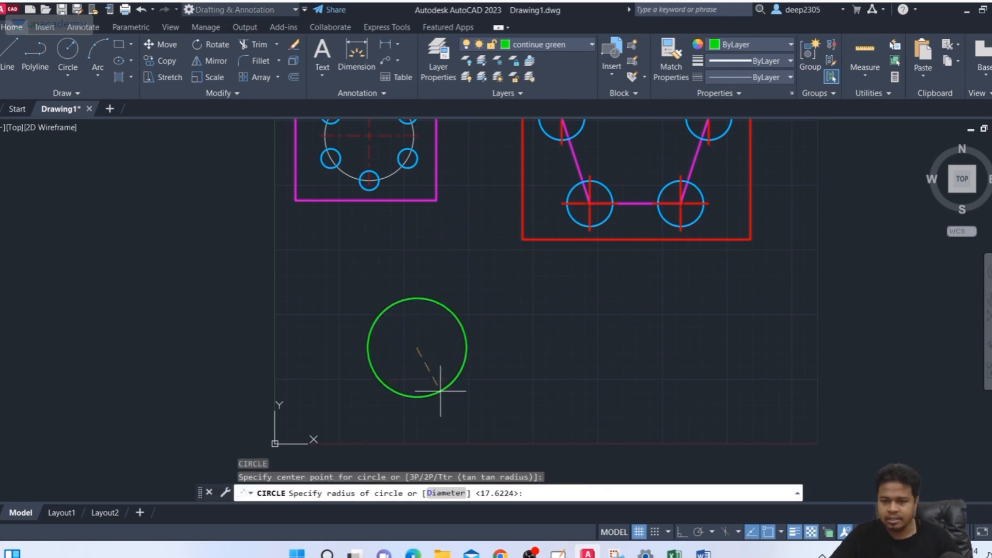
{"action": "left_click", "coordinate": [446, 402]}
{"action": "middle_click_drag", "start_coordinate": [497, 365], "coordinate": [479, 377]}
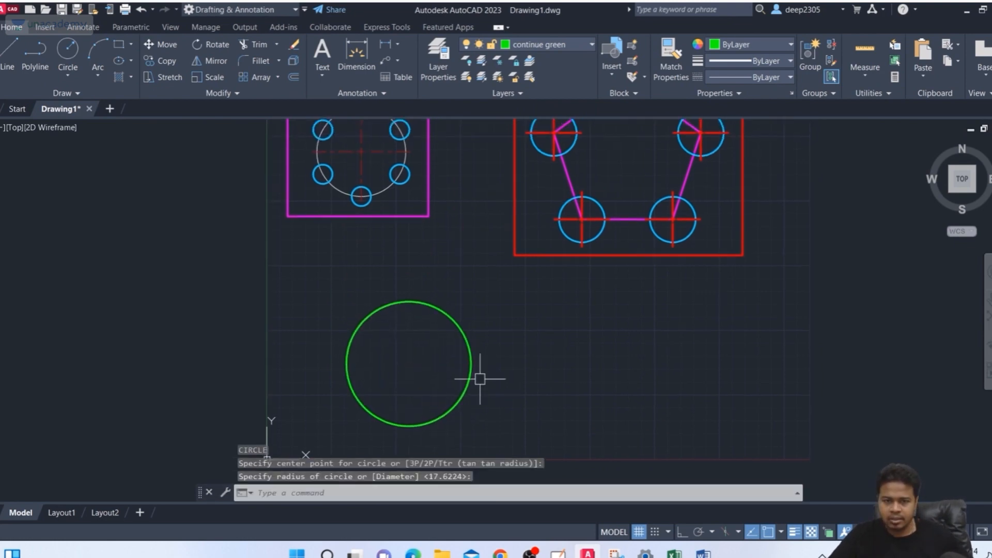
{"action": "key", "text": "Escape"}
{"action": "left_click", "coordinate": [547, 44]}
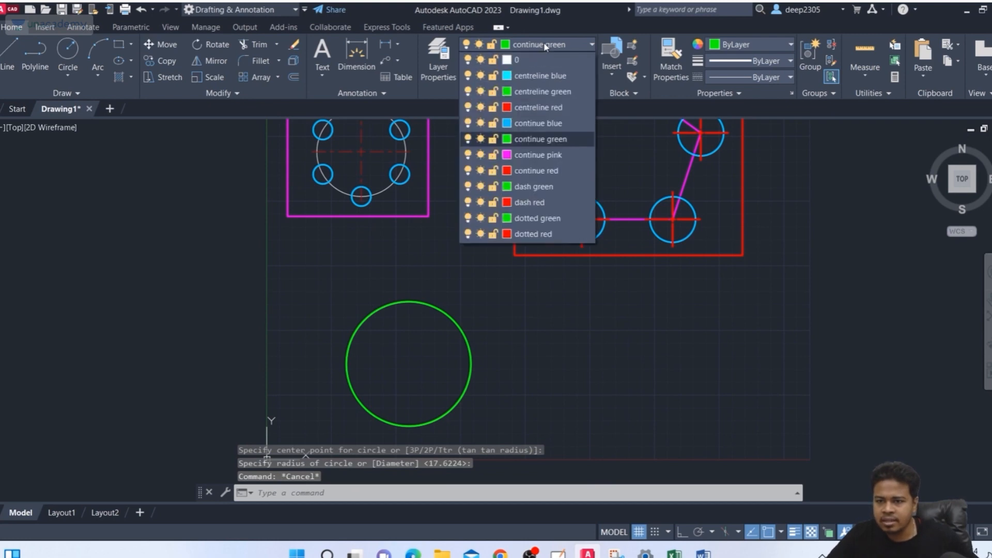
{"action": "left_click", "coordinate": [536, 124]}
{"action": "middle_click_drag", "start_coordinate": [405, 261], "coordinate": [367, 347]}
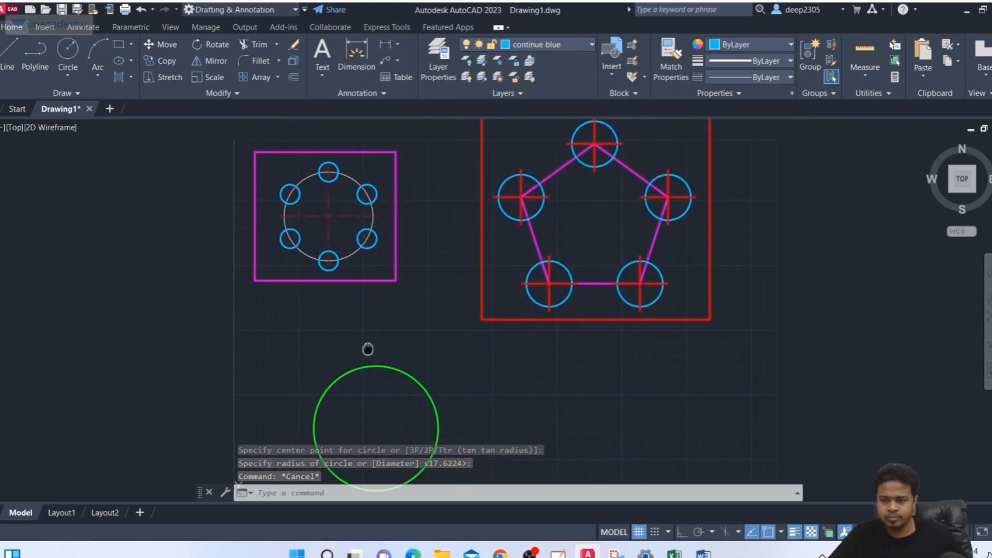
Step: Make continue pink the current layer and draw a small horizontal rectangle over the top of the green circle
{"action": "left_click", "coordinate": [524, 49]}
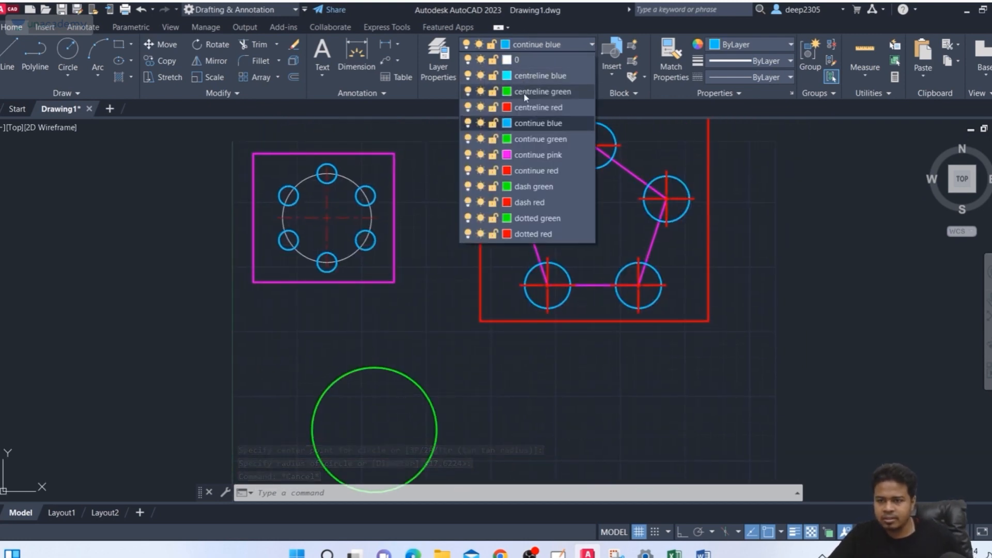
{"action": "left_click", "coordinate": [527, 154]}
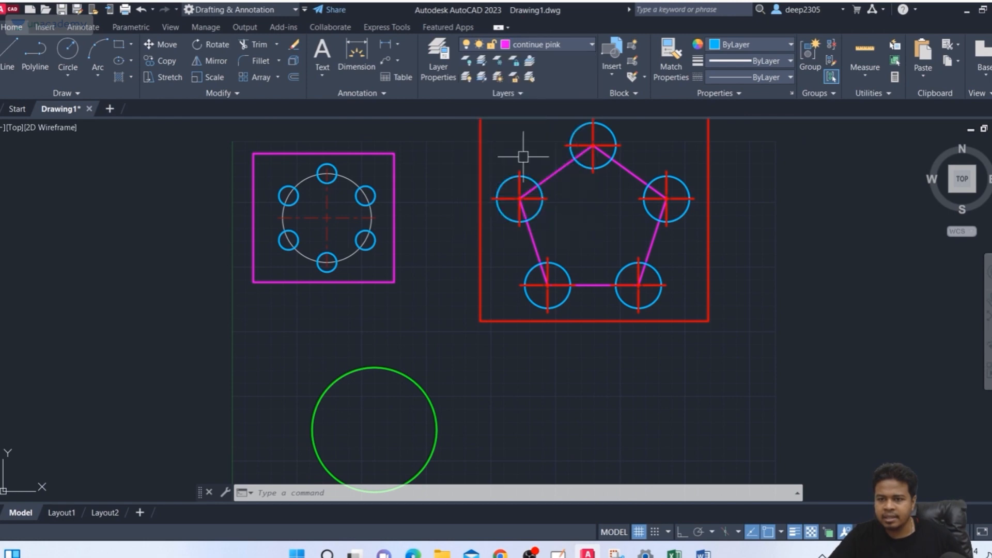
{"action": "middle_click_drag", "start_coordinate": [367, 345], "coordinate": [392, 269]}
{"action": "key", "text": "Escape"}
{"action": "key", "text": "Escape"}
{"action": "key", "text": "Escape"}
{"action": "type", "text": "re"}
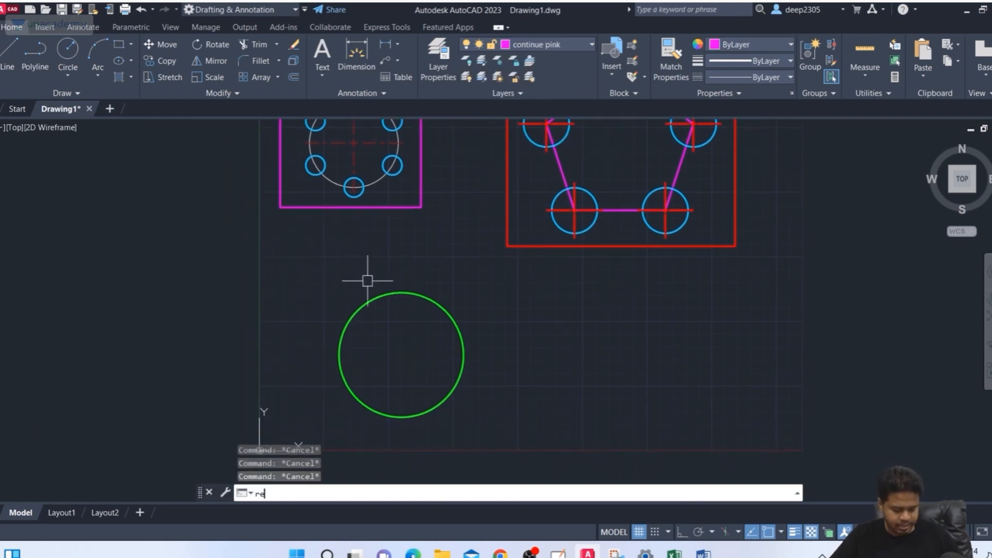
{"action": "type", "text": "c"}
{"action": "key", "text": "Return"}
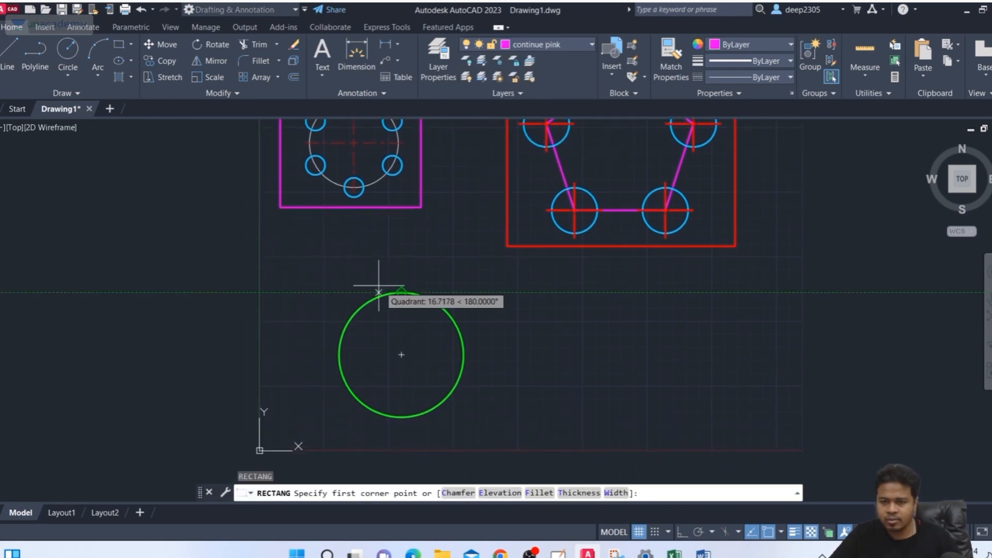
{"action": "left_click", "coordinate": [402, 291]}
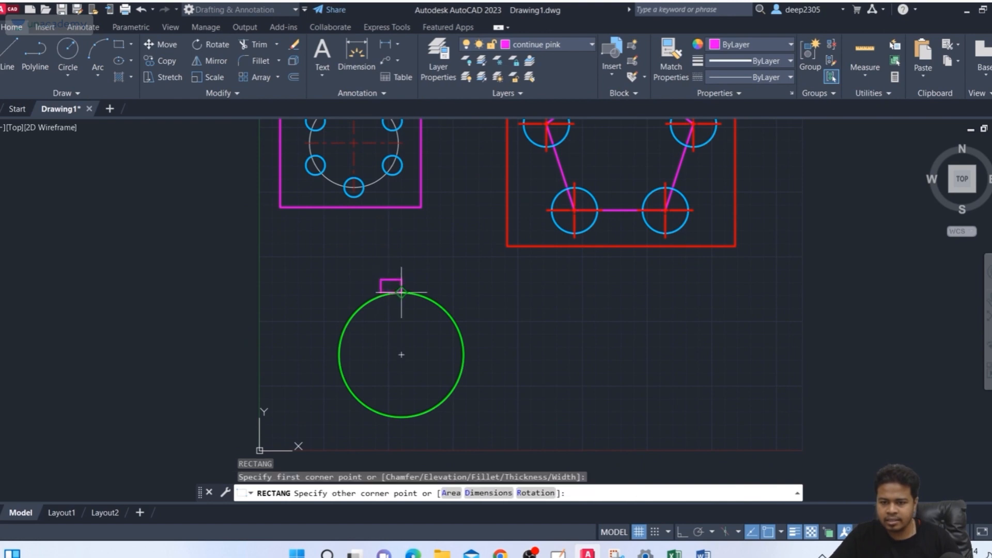
{"action": "left_click", "coordinate": [425, 306]}
{"action": "key", "text": "Escape"}
Step: Move the small pink rectangle from its geometric center to the green circle's top quadrant
{"action": "scroll", "coordinate": [421, 273], "scroll_direction": "up", "scroll_amount": 4}
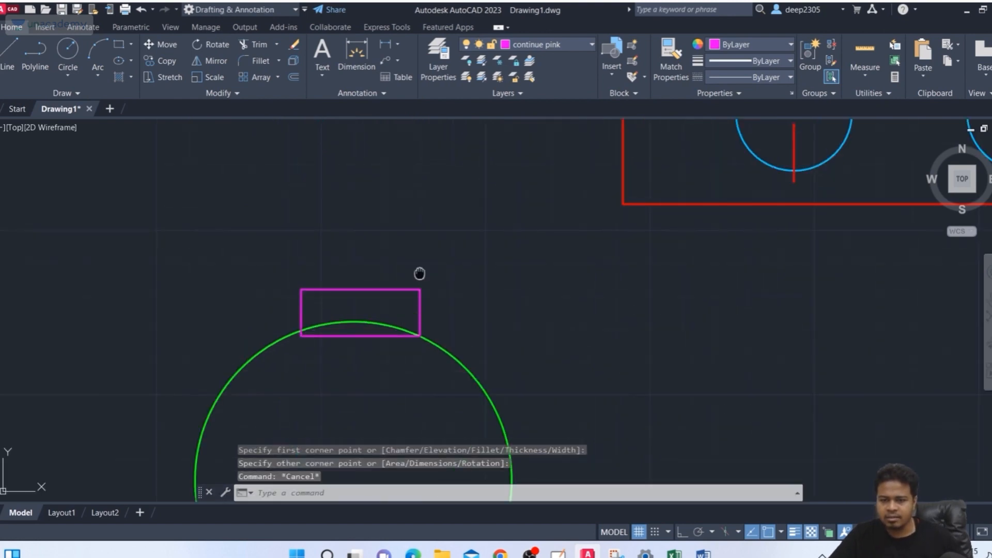
{"action": "middle_click_drag", "start_coordinate": [419, 274], "coordinate": [412, 254]}
{"action": "type", "text": "m"}
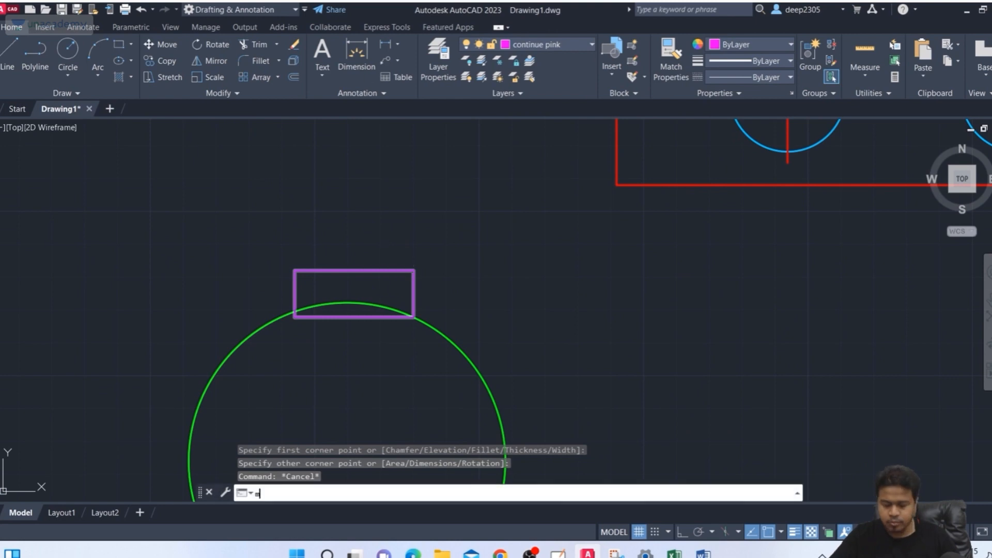
{"action": "key", "text": "Return"}
{"action": "left_click", "coordinate": [385, 269]}
{"action": "key", "text": "Return"}
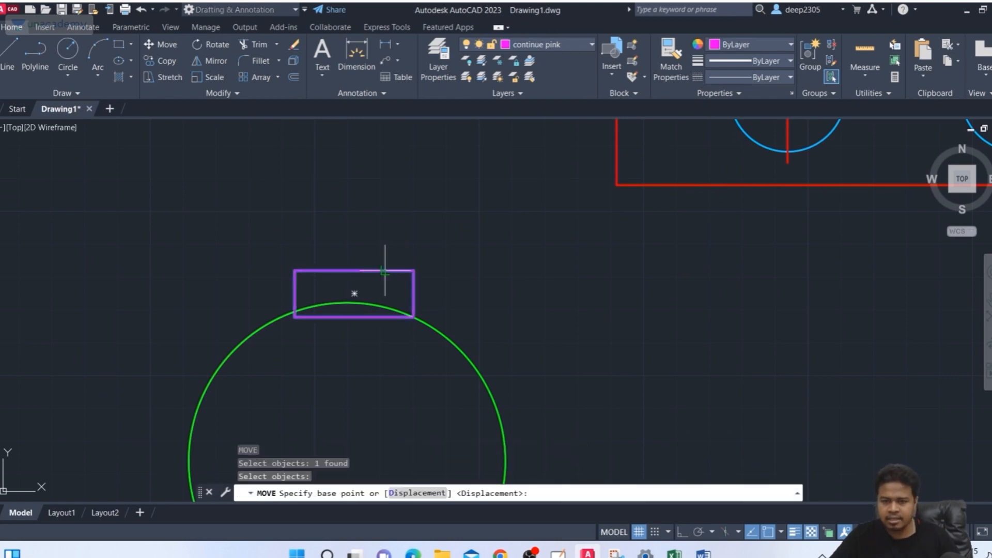
{"action": "left_click", "coordinate": [355, 293]}
{"action": "left_click", "coordinate": [350, 303]}
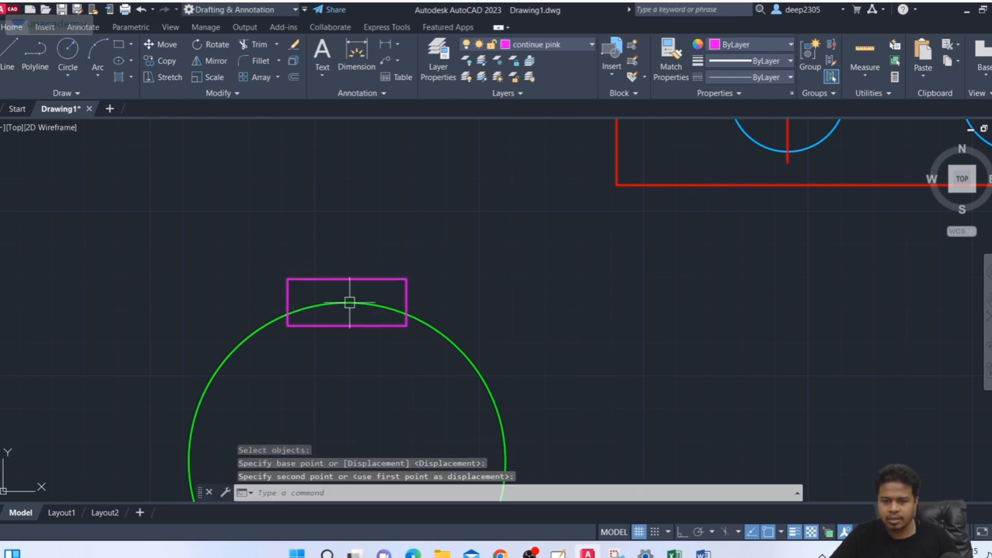
Step: Create an associative polar array of the small rectangle around the green circle's center, with 6 rotated items over 360 degrees
{"action": "scroll", "coordinate": [350, 303], "scroll_direction": "down", "scroll_amount": 3}
{"action": "scroll", "coordinate": [394, 234], "scroll_direction": "up", "scroll_amount": 2}
{"action": "scroll", "coordinate": [387, 185], "scroll_direction": "down", "scroll_amount": 1}
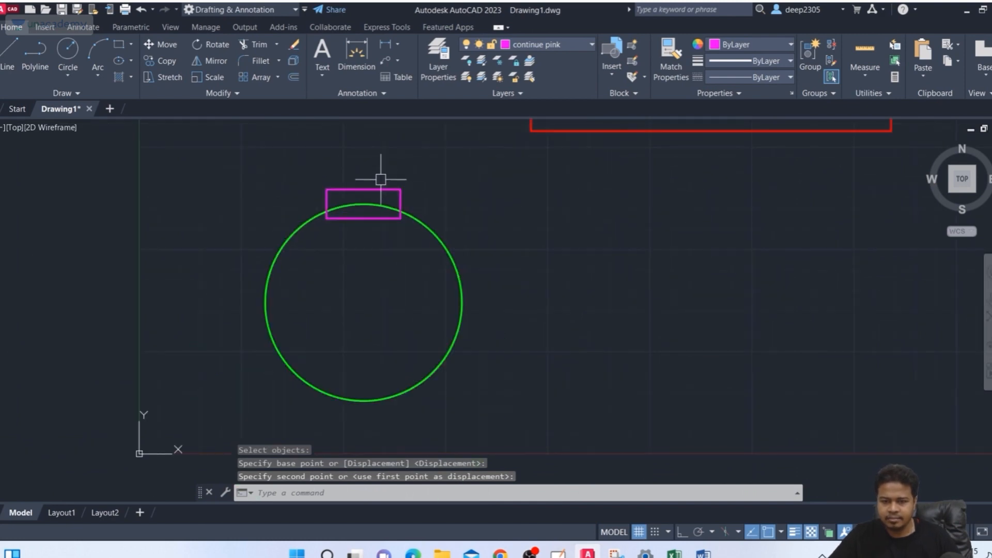
{"action": "type", "text": "ar"}
{"action": "key", "text": "Return"}
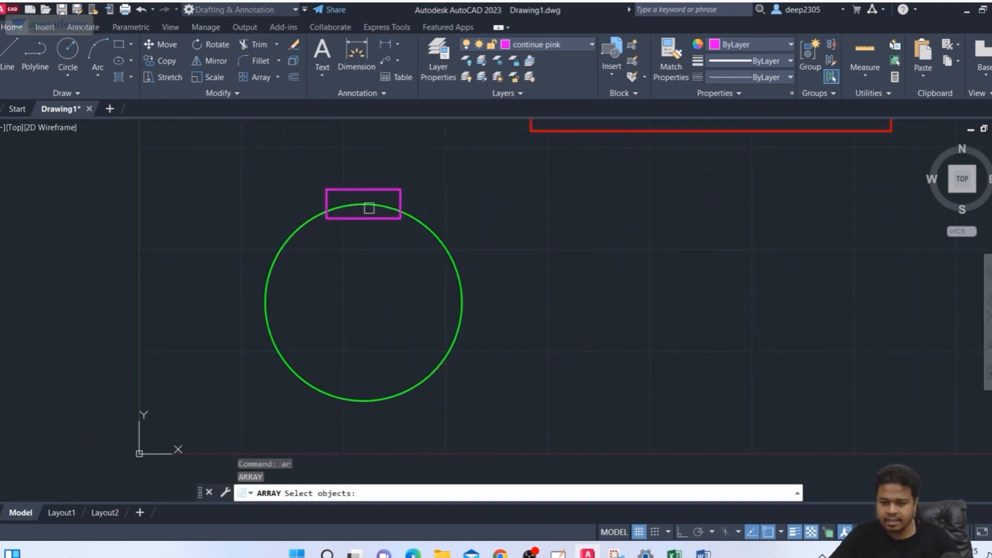
{"action": "left_click", "coordinate": [369, 208]}
{"action": "key", "text": "Return"}
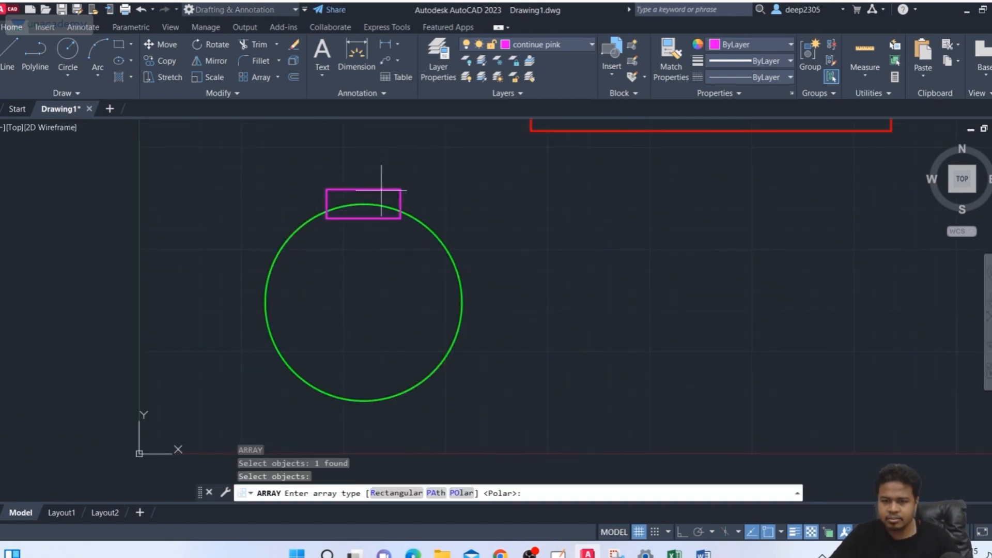
{"action": "left_click", "coordinate": [462, 494]}
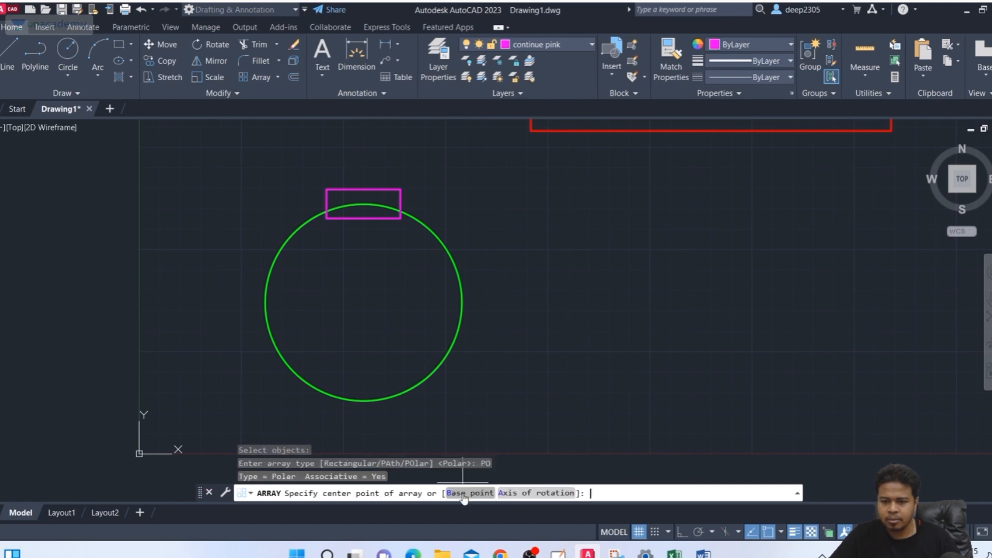
{"action": "left_click", "coordinate": [364, 302]}
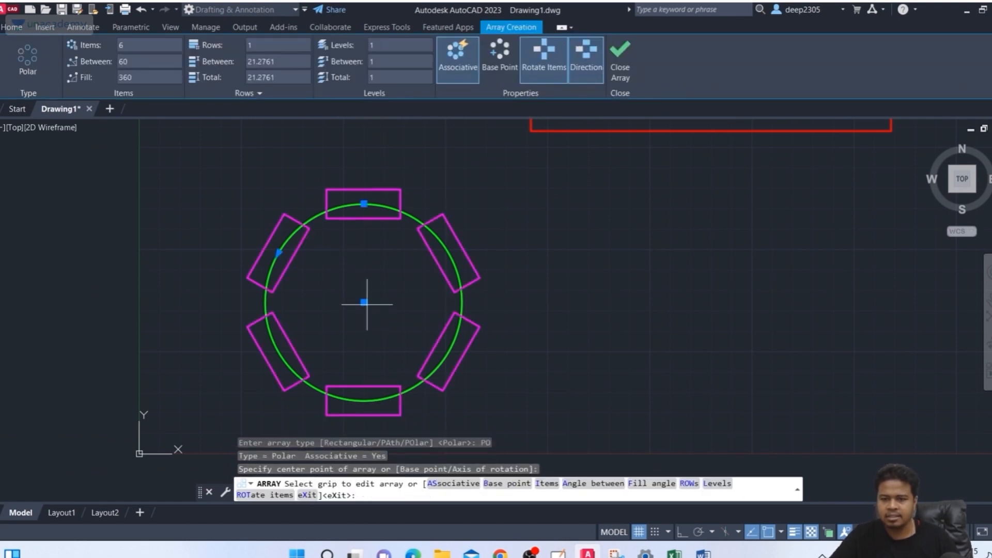
{"action": "left_click", "coordinate": [547, 74]}
{"action": "left_click", "coordinate": [547, 73]}
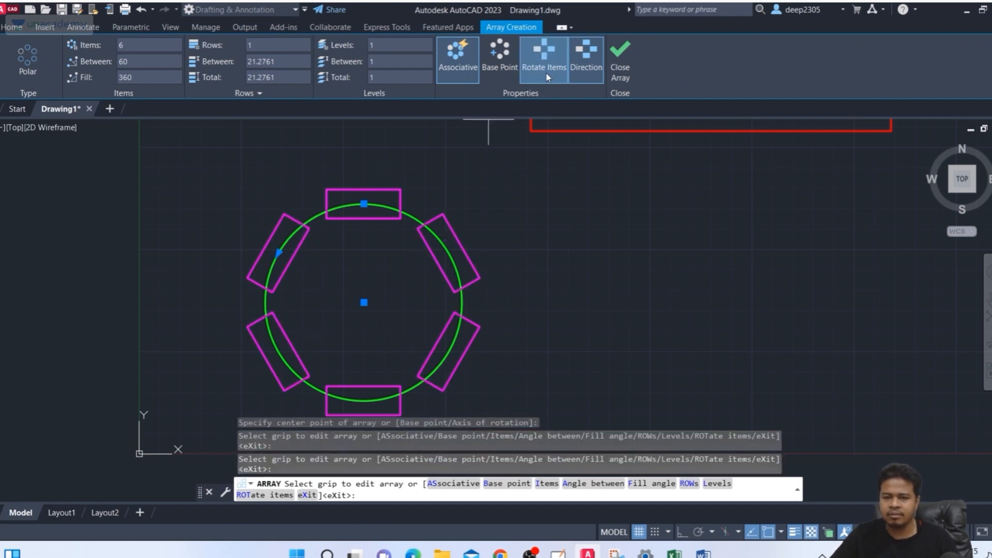
{"action": "left_click", "coordinate": [619, 69]}
{"action": "scroll", "coordinate": [520, 262], "scroll_direction": "down", "scroll_amount": 2}
{"action": "mouse_move", "coordinate": [535, 259]}
{"action": "middle_mouse_down"}
{"action": "mouse_move", "coordinate": [416, 272]}
{"action": "mouse_move", "coordinate": [395, 266]}
{"action": "mouse_move", "coordinate": [395, 249]}
{"action": "mouse_move", "coordinate": [372, 261]}
{"action": "mouse_move", "coordinate": [200, 256]}
{"action": "middle_mouse_up"}
{"action": "key", "text": "Escape"}
Step: Make continue blue the current layer and draw a circle below the pentagon, about as large as the green circle
{"action": "scroll", "coordinate": [416, 232], "scroll_direction": "down", "scroll_amount": 2}
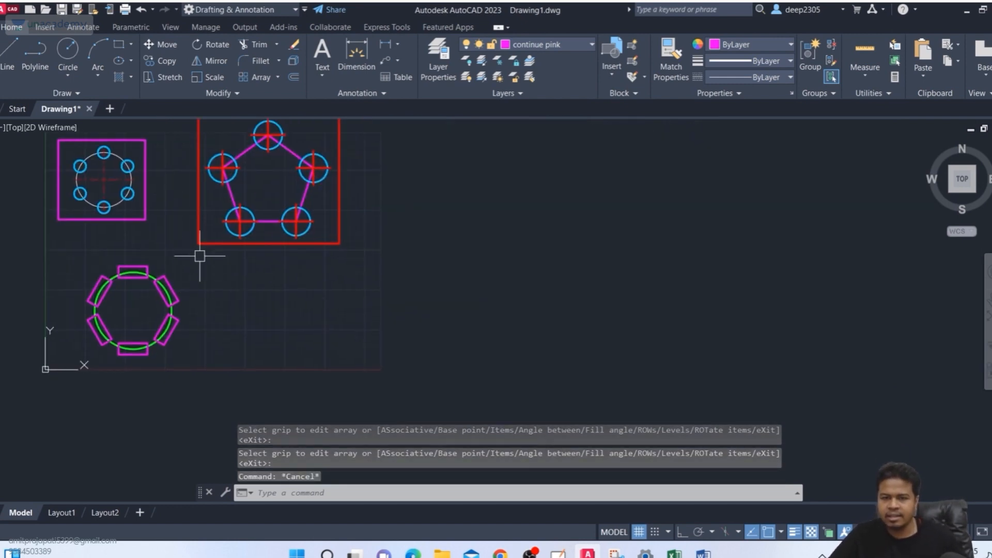
{"action": "left_click", "coordinate": [69, 61]}
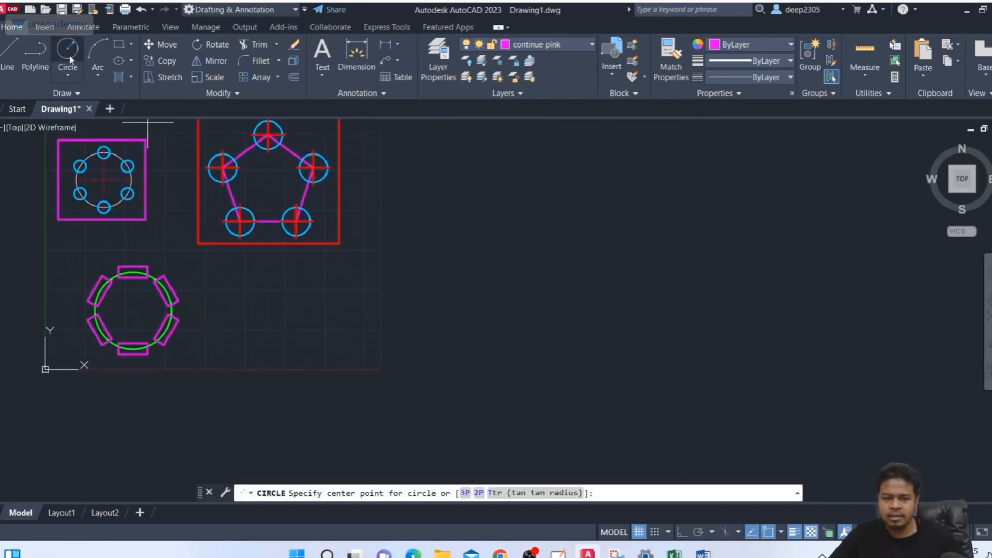
{"action": "left_click", "coordinate": [542, 49]}
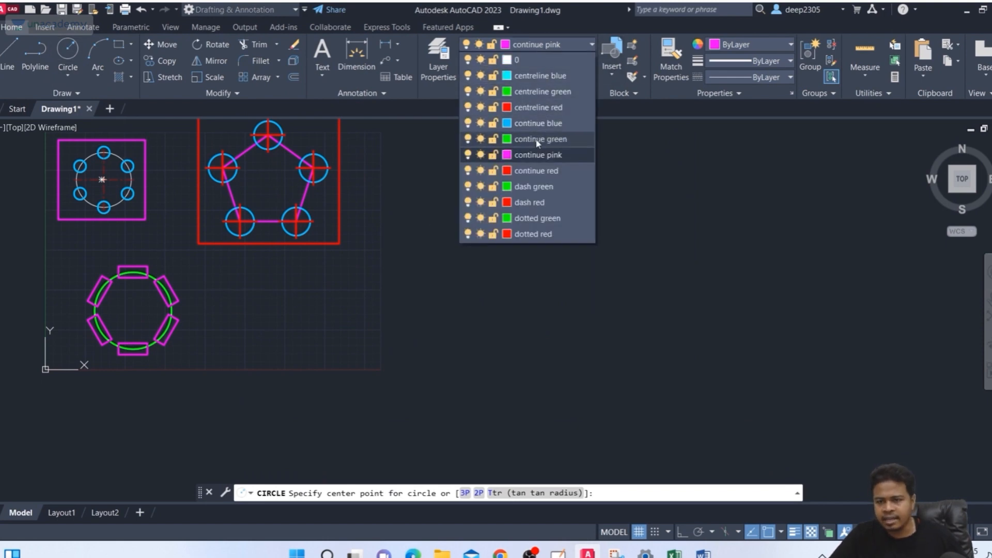
{"action": "left_click", "coordinate": [538, 140]}
{"action": "left_click", "coordinate": [532, 50]}
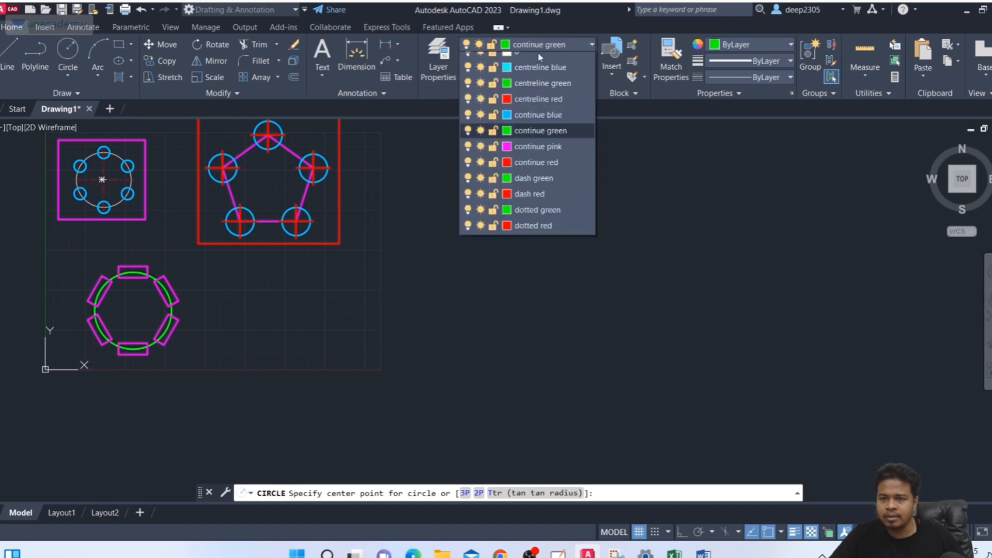
{"action": "left_click", "coordinate": [538, 124]}
{"action": "left_click", "coordinate": [303, 325]}
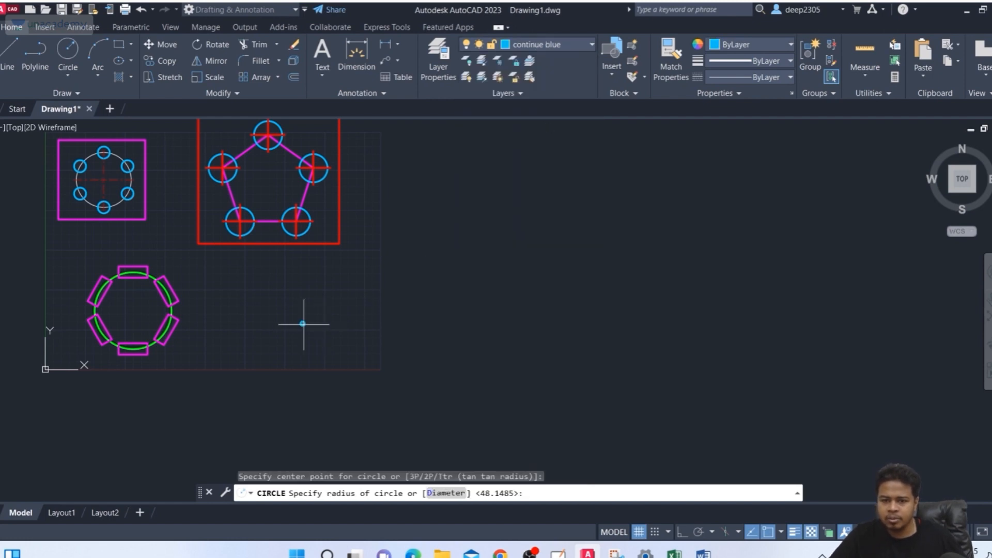
{"action": "left_click", "coordinate": [329, 349]}
{"action": "middle_click_drag", "start_coordinate": [370, 339], "coordinate": [436, 305]}
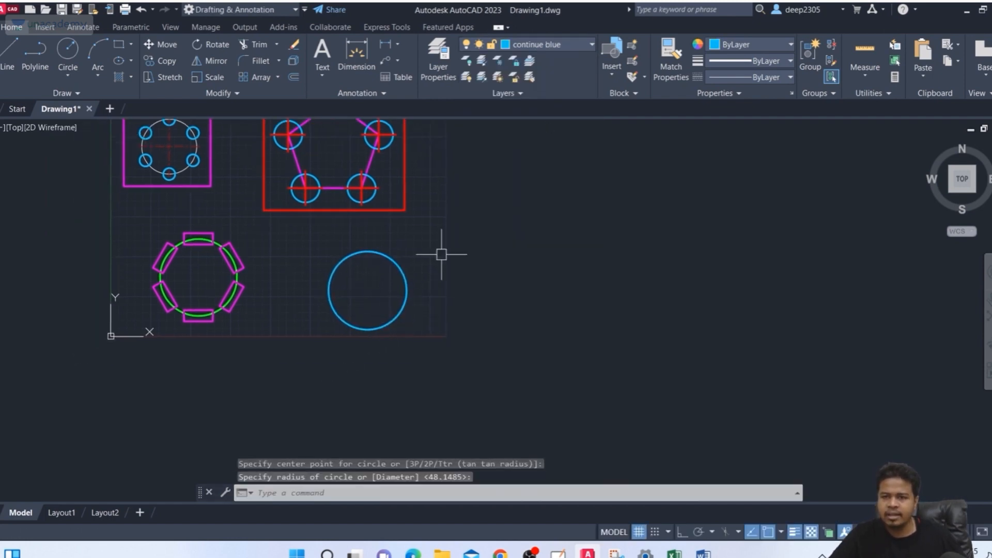
Step: Make continue green the current layer and draw a small rectangle above and to the right of the large blue circle
{"action": "key", "text": "Escape"}
{"action": "left_click", "coordinate": [535, 50]}
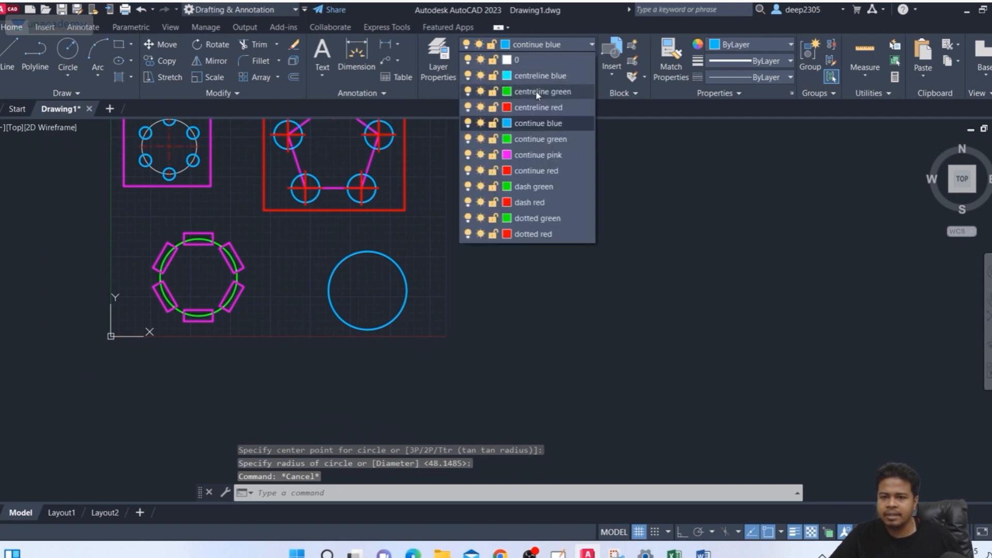
{"action": "left_click", "coordinate": [534, 140]}
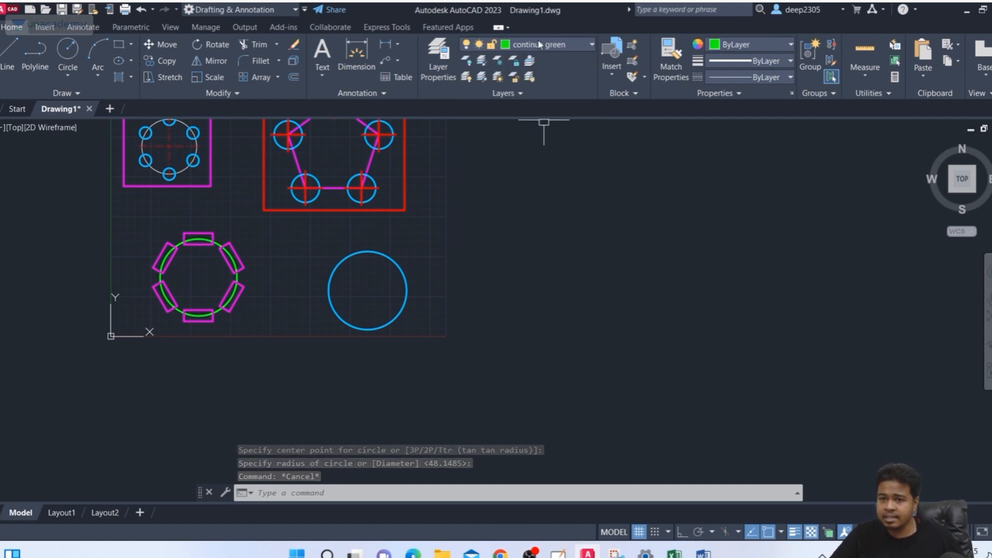
{"action": "left_click", "coordinate": [539, 45]}
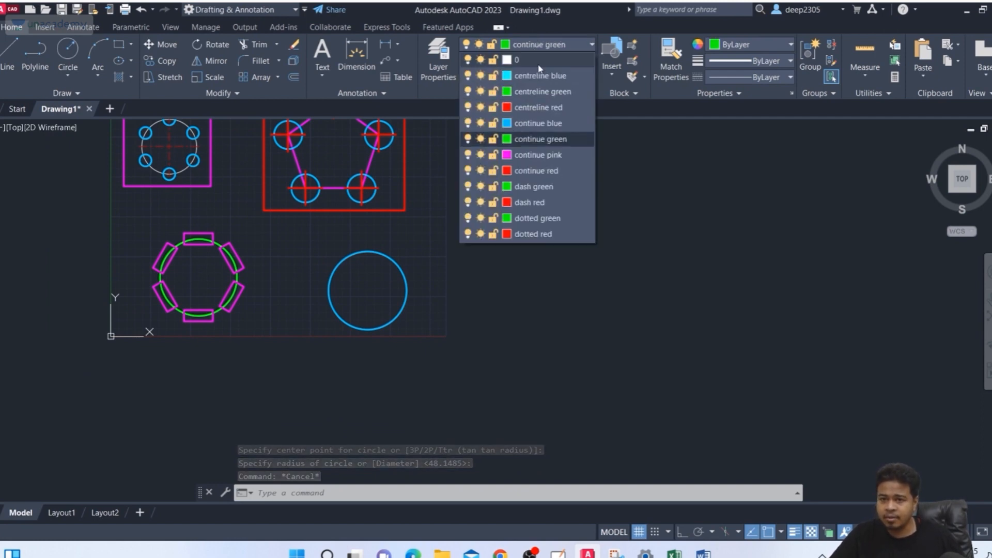
{"action": "left_click", "coordinate": [543, 137]}
{"action": "scroll", "coordinate": [367, 242], "scroll_direction": "up", "scroll_amount": 4}
{"action": "scroll", "coordinate": [369, 236], "scroll_direction": "down", "scroll_amount": 2}
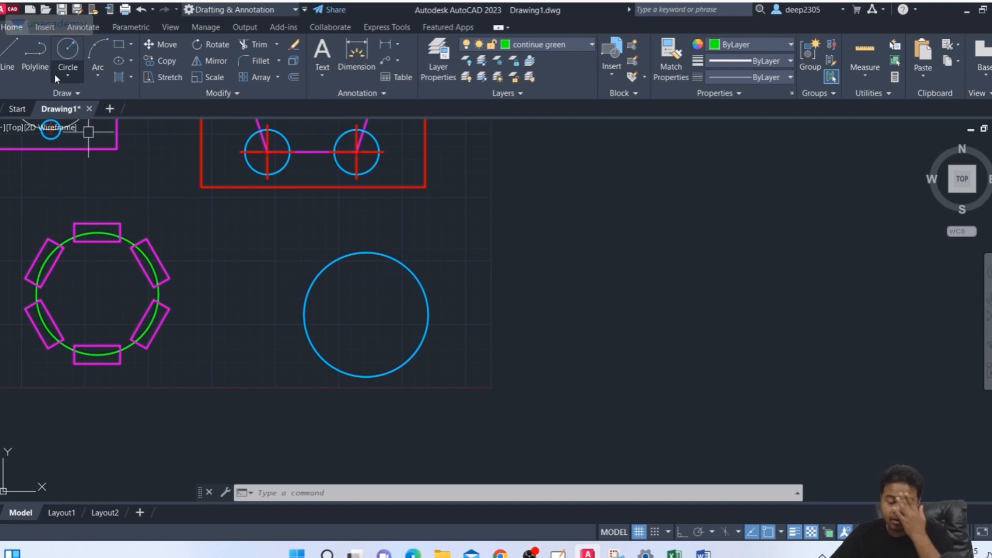
{"action": "type", "text": "red"}
{"action": "key", "text": "Return"}
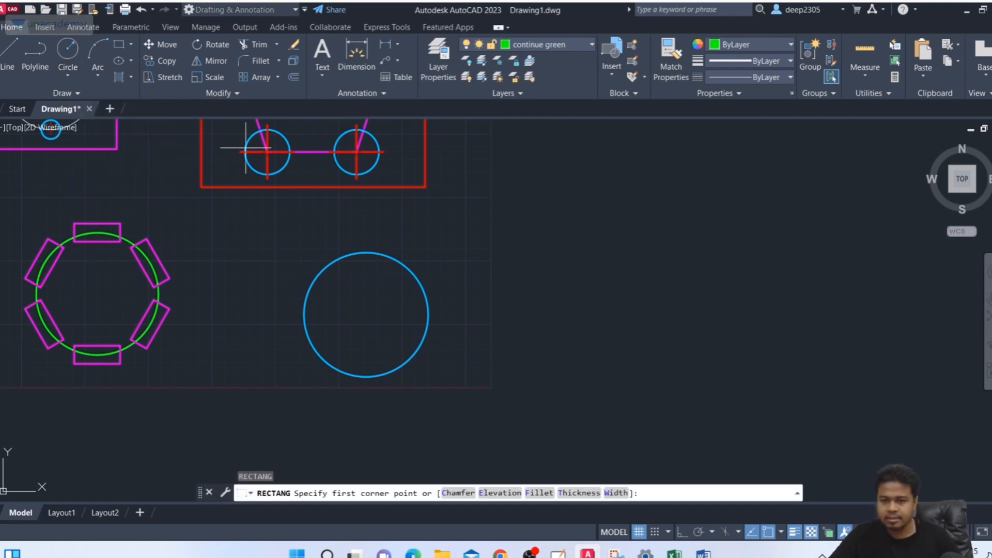
{"action": "scroll", "coordinate": [434, 229], "scroll_direction": "up", "scroll_amount": 4}
{"action": "left_click", "coordinate": [475, 223]}
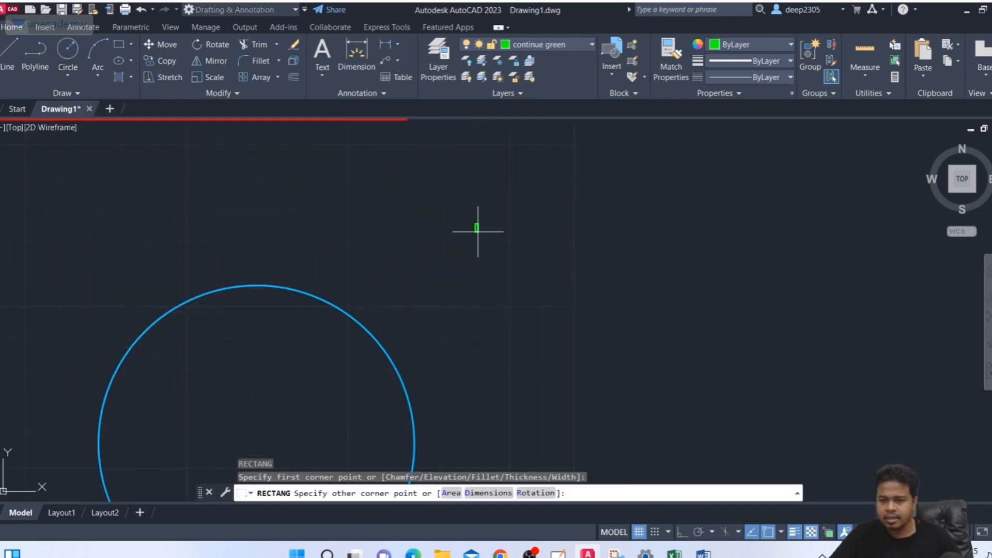
{"action": "left_click", "coordinate": [546, 278]}
{"action": "middle_click_drag", "start_coordinate": [579, 264], "coordinate": [584, 253]}
{"action": "key", "text": "Escape"}
{"action": "key", "text": "Escape"}
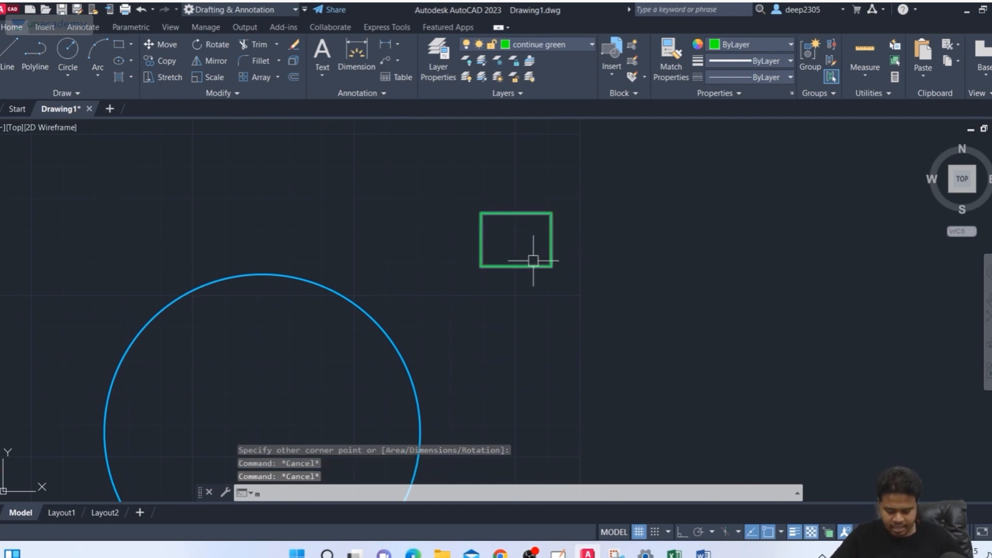
Step: Move the small green rectangle from its geometric center to the large blue circle's top quadrant
{"action": "type", "text": "m"}
{"action": "key", "text": "Return"}
{"action": "left_click", "coordinate": [571, 221]}
{"action": "key", "text": "Return"}
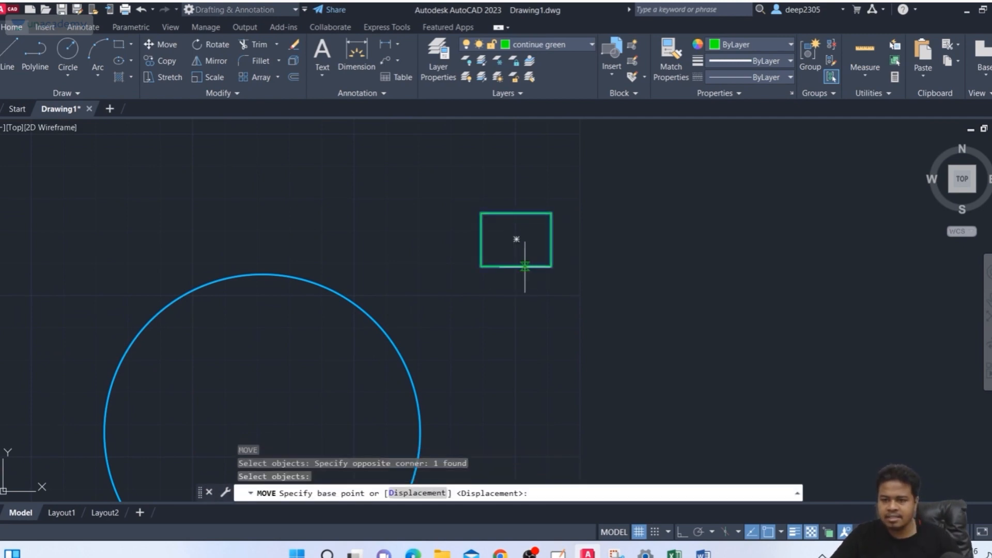
{"action": "left_click", "coordinate": [516, 239]}
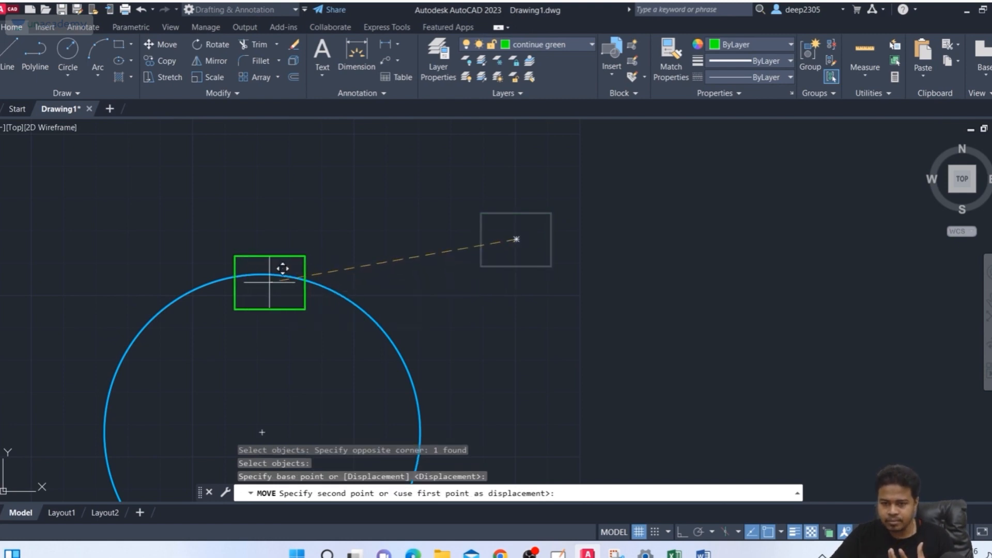
{"action": "left_click", "coordinate": [262, 274]}
Step: Create an associative polar array of the small green rectangle around the large blue circle's center
{"action": "scroll", "coordinate": [257, 217], "scroll_direction": "down", "scroll_amount": 5}
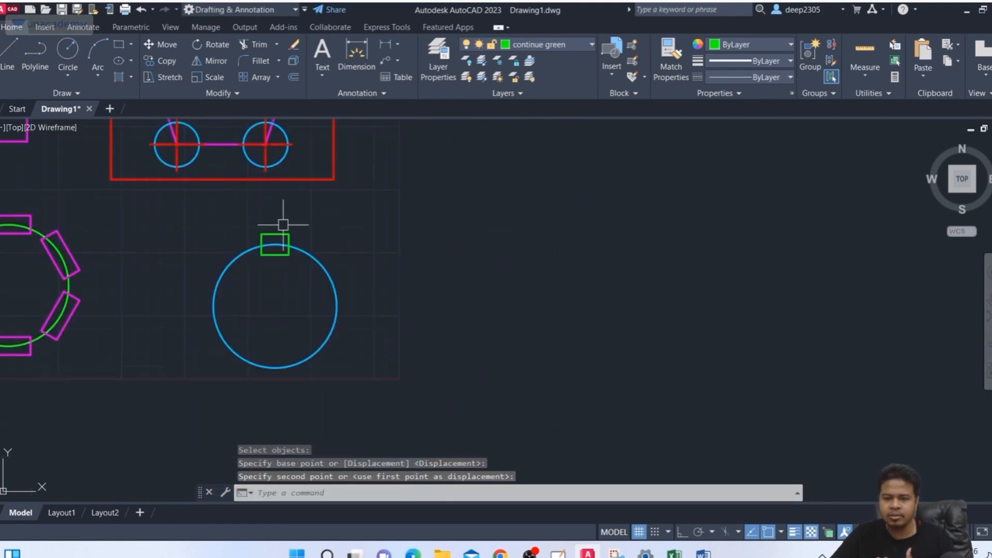
{"action": "middle_click_drag", "start_coordinate": [256, 217], "coordinate": [412, 207]}
{"action": "scroll", "coordinate": [409, 210], "scroll_direction": "up", "scroll_amount": 4}
{"action": "type", "text": "ar"}
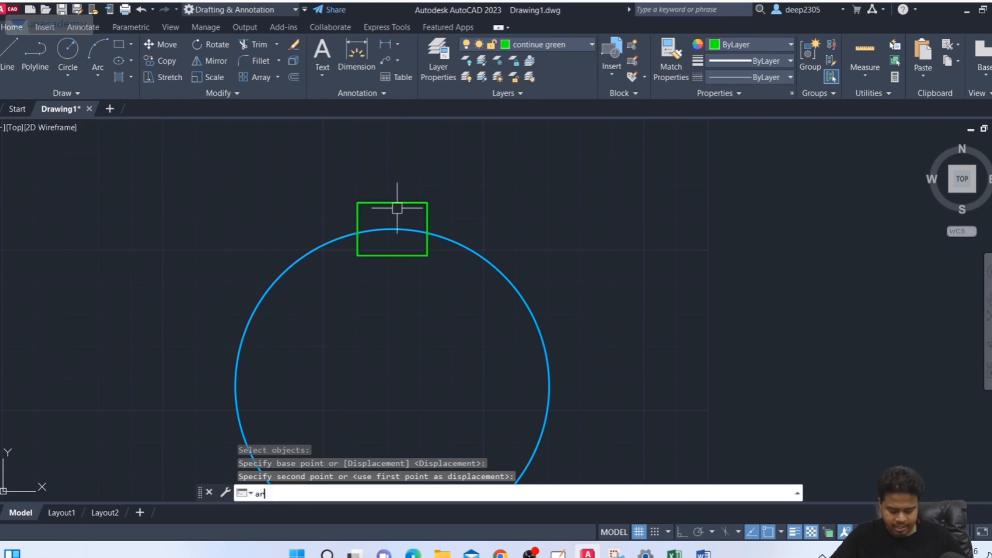
{"action": "key", "text": "Return"}
{"action": "left_click", "coordinate": [398, 197]}
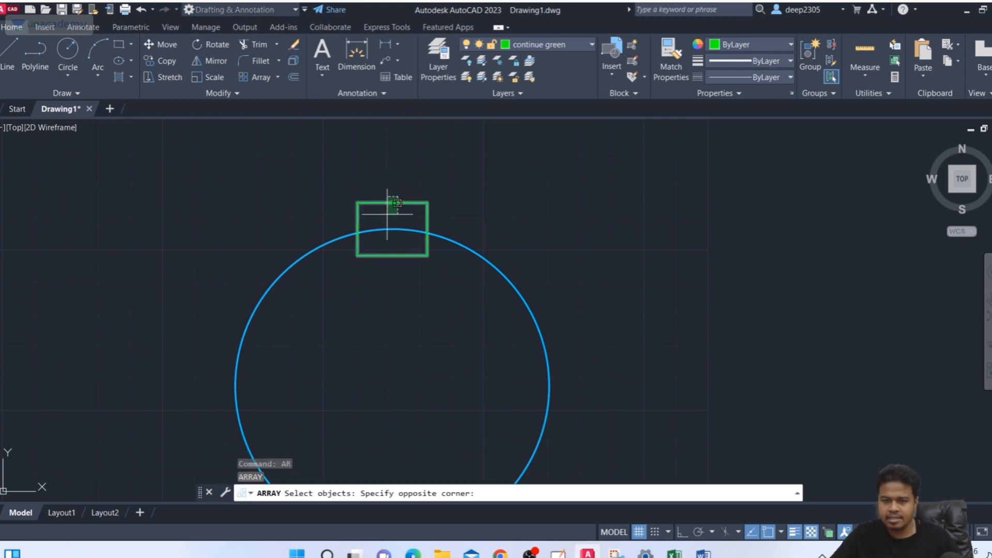
{"action": "left_click", "coordinate": [389, 211]}
{"action": "key", "text": "Return"}
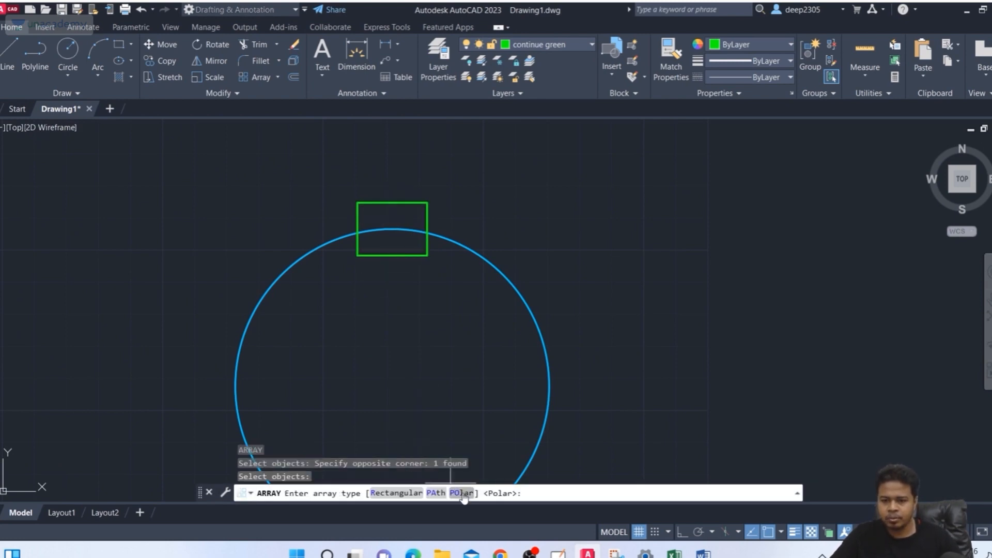
{"action": "type", "text": "po"}
{"action": "key", "text": "Return"}
{"action": "mouse_move", "coordinate": [401, 341]}
{"action": "middle_mouse_down"}
{"action": "mouse_move", "coordinate": [389, 319]}
{"action": "mouse_move", "coordinate": [387, 246]}
{"action": "middle_mouse_up"}
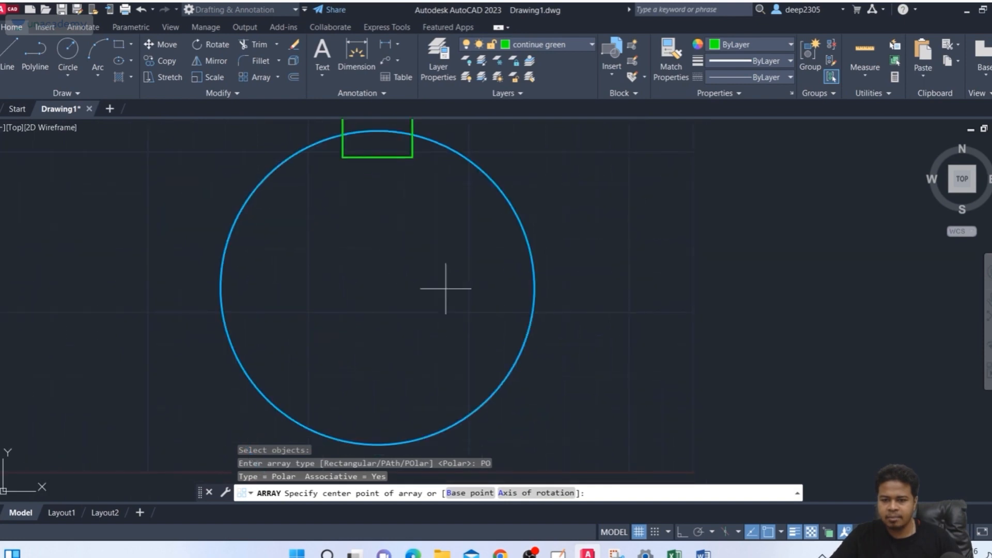
{"action": "left_click", "coordinate": [383, 288]}
{"action": "scroll", "coordinate": [425, 258], "scroll_direction": "down", "scroll_amount": 2}
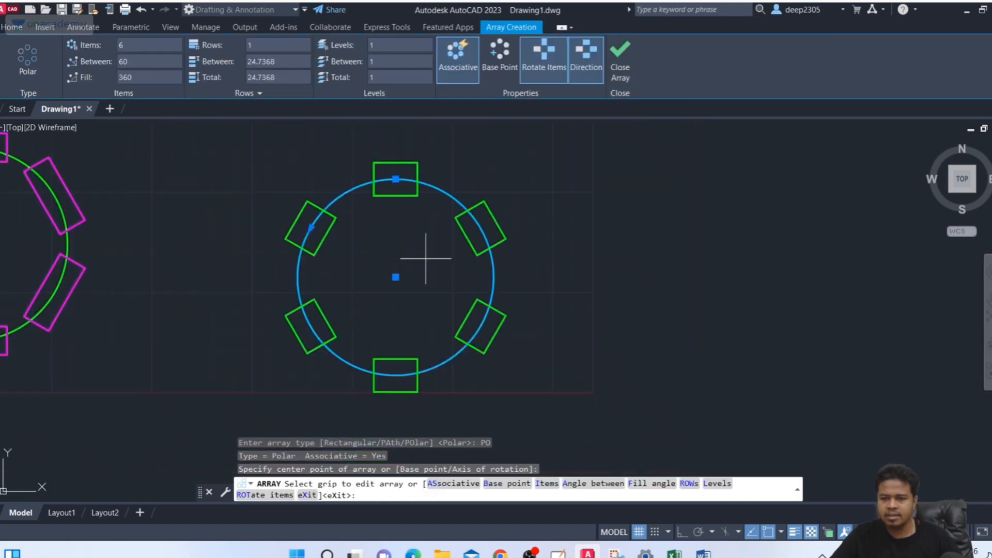
Step: Set the green rectangle array to 7 items, turn off item rotation, and finish the array
{"action": "middle_click_drag", "start_coordinate": [426, 258], "coordinate": [384, 246]}
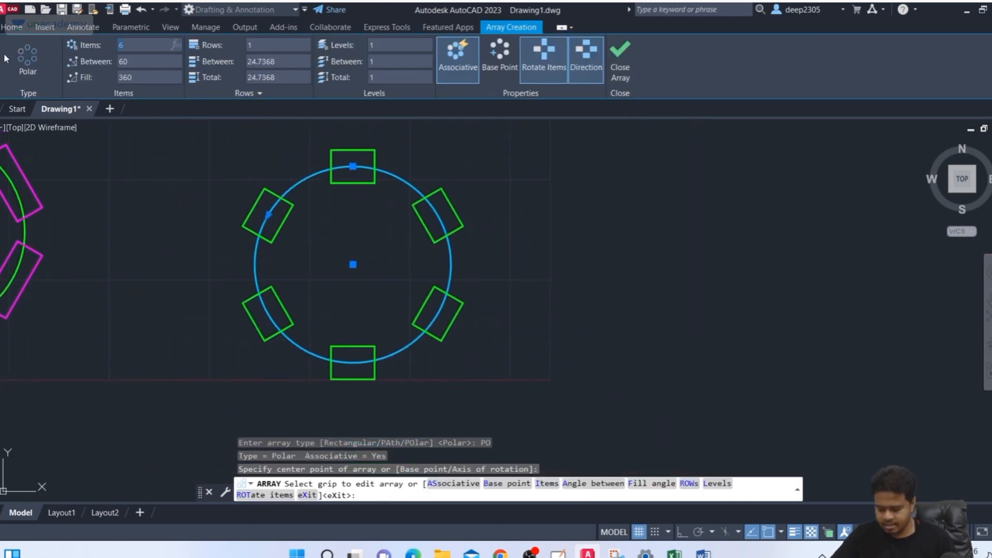
{"action": "type", "text": "7"}
{"action": "middle_click_drag", "start_coordinate": [171, 268], "coordinate": [245, 310]}
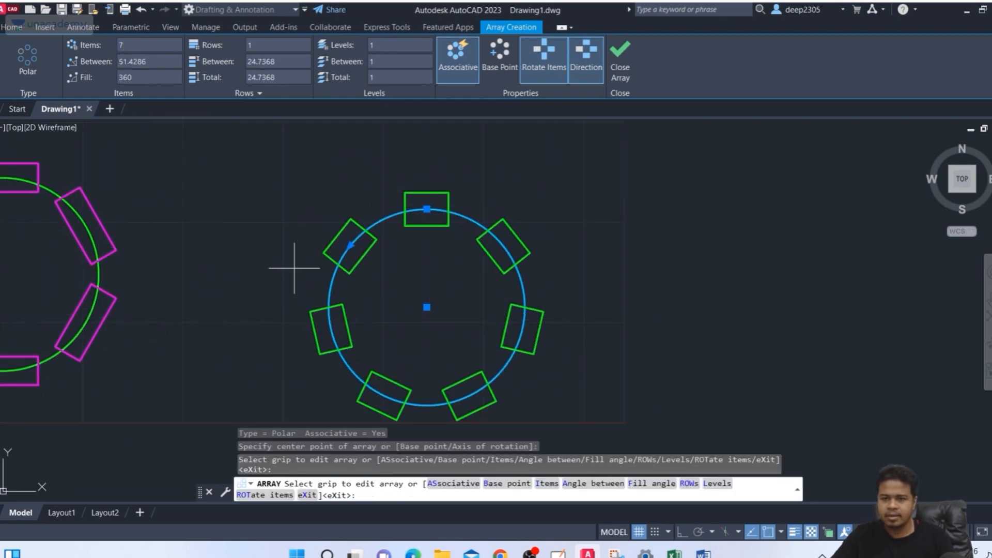
{"action": "left_click", "coordinate": [544, 57]}
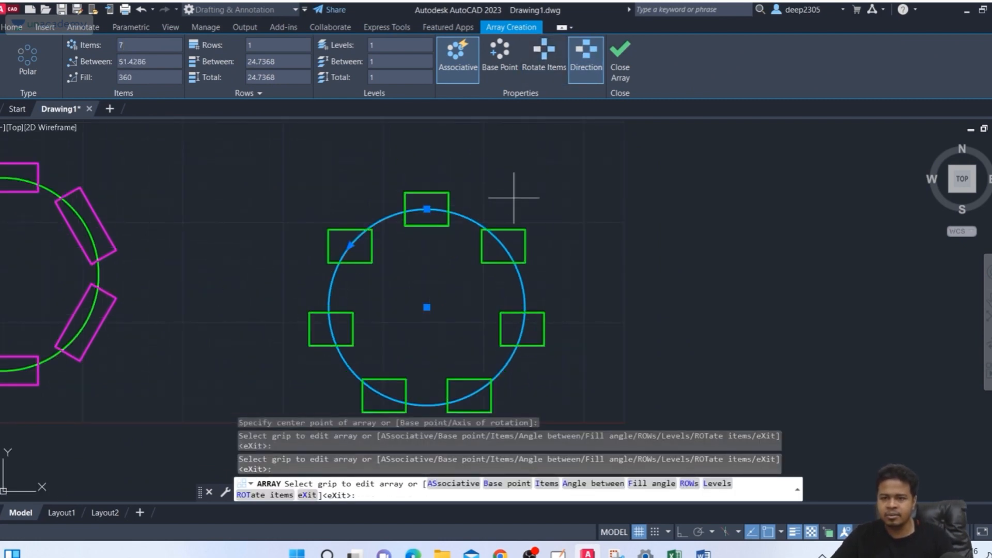
{"action": "scroll", "coordinate": [514, 199], "scroll_direction": "down", "scroll_amount": 2}
{"action": "left_click", "coordinate": [620, 60]}
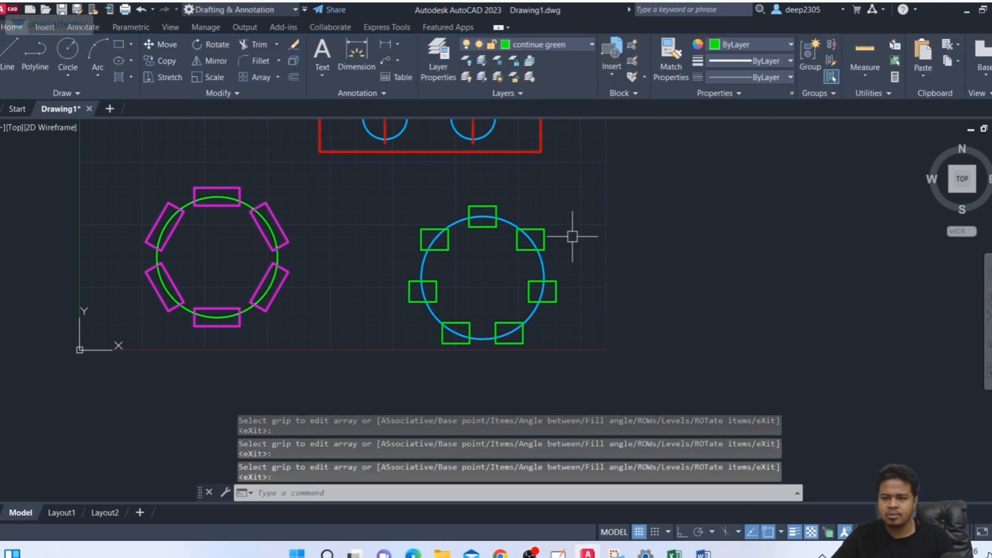
Step: Make continue red the current layer and draw a rectangle enclosing the green circle with its pink rectangle array
{"action": "scroll", "coordinate": [571, 232], "scroll_direction": "down", "scroll_amount": 2}
{"action": "middle_click_drag", "start_coordinate": [571, 239], "coordinate": [737, 319]}
{"action": "middle_click_drag", "start_coordinate": [603, 295], "coordinate": [635, 305]}
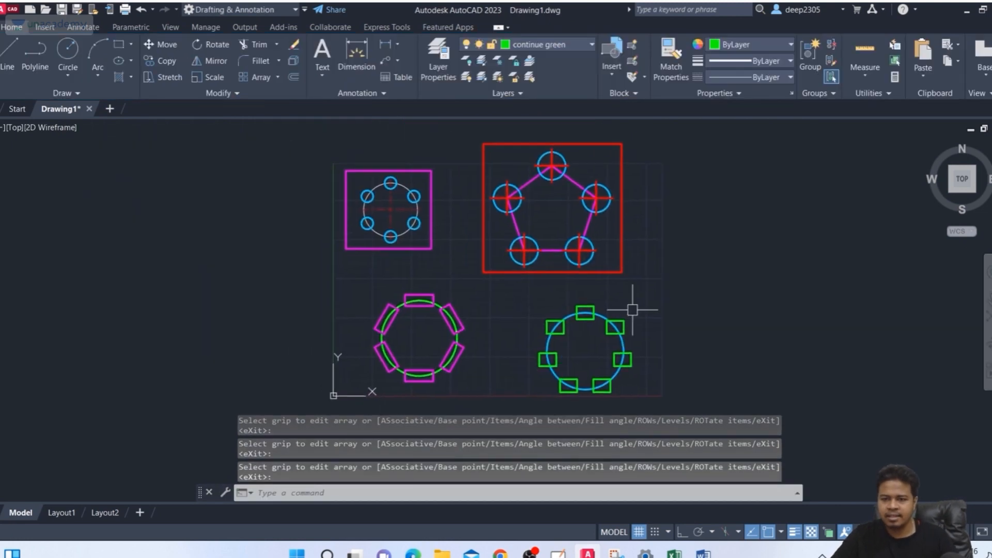
{"action": "left_click", "coordinate": [537, 45]}
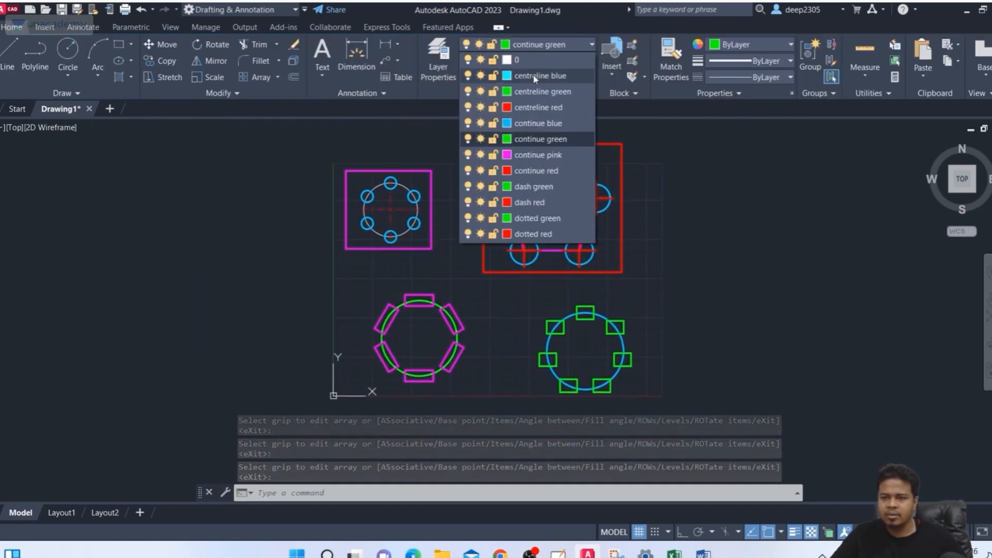
{"action": "left_click", "coordinate": [530, 173]}
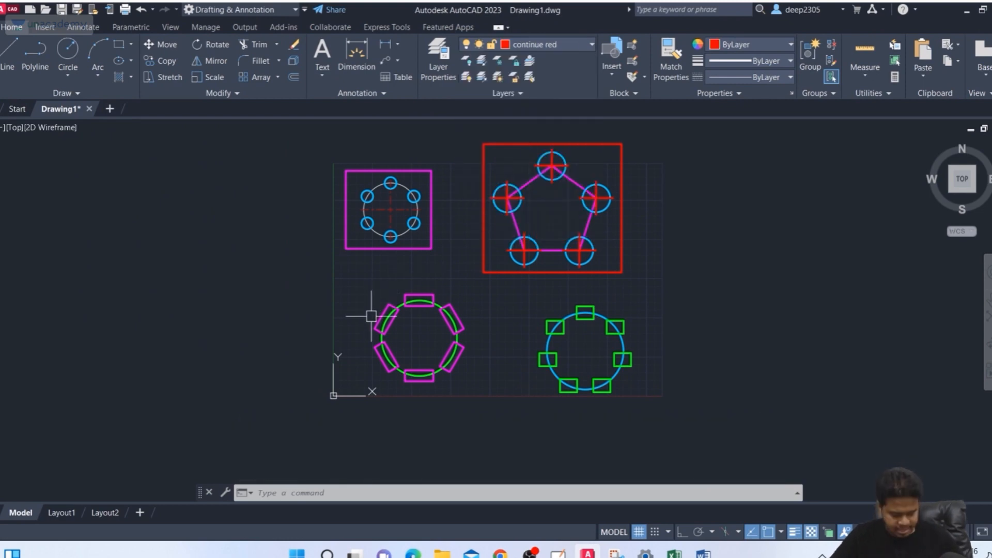
{"action": "type", "text": "rec"}
{"action": "key", "text": "Return"}
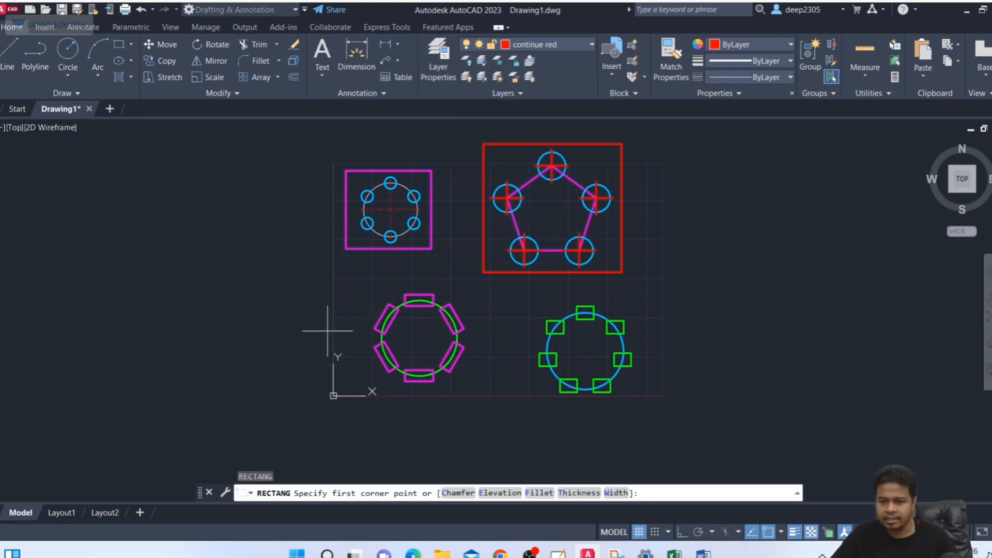
{"action": "left_click", "coordinate": [362, 287]}
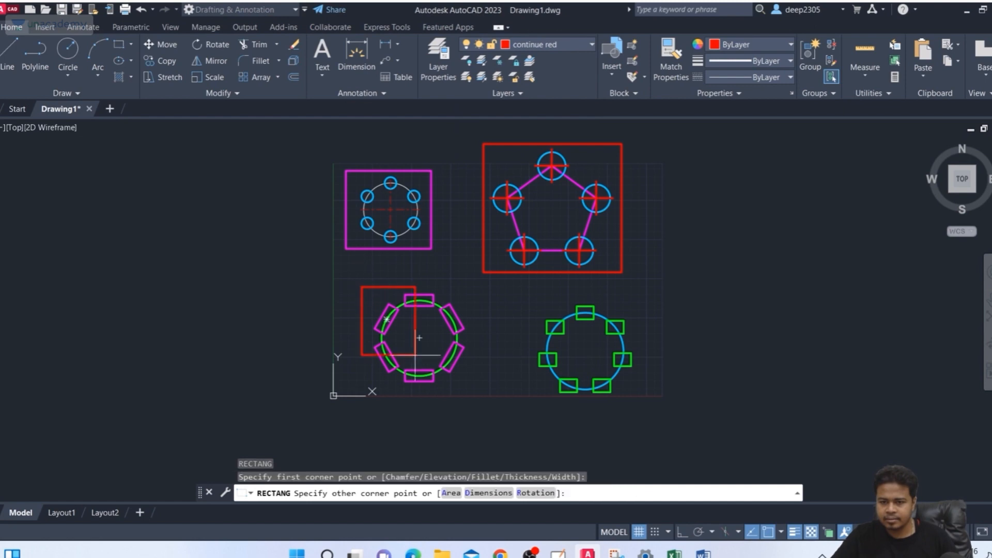
{"action": "left_click", "coordinate": [479, 389]}
{"action": "middle_click_drag", "start_coordinate": [505, 370], "coordinate": [437, 356]}
Step: Make continue pink the current layer and draw a rectangle enclosing the blue circle with its green rectangle array
{"action": "left_click", "coordinate": [537, 46]}
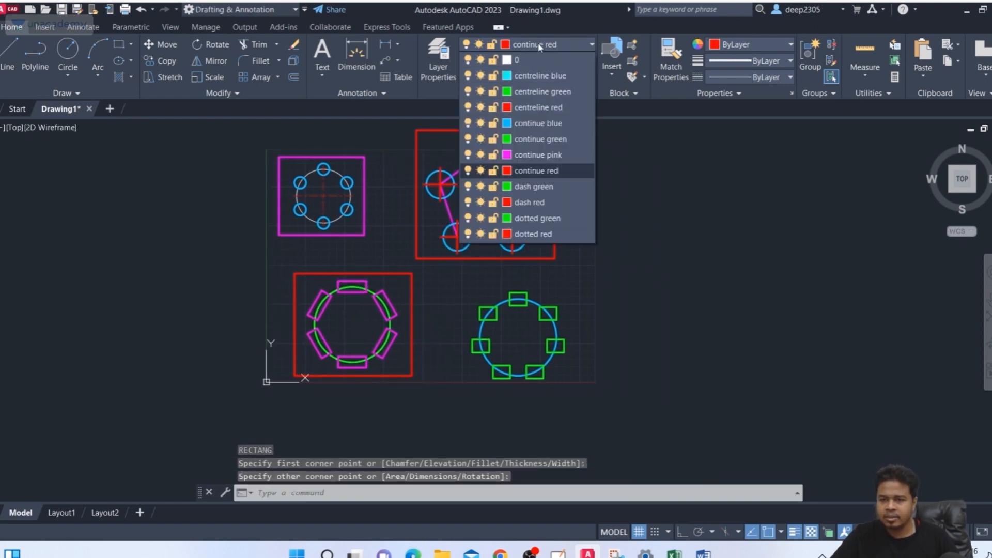
{"action": "left_click", "coordinate": [537, 123]}
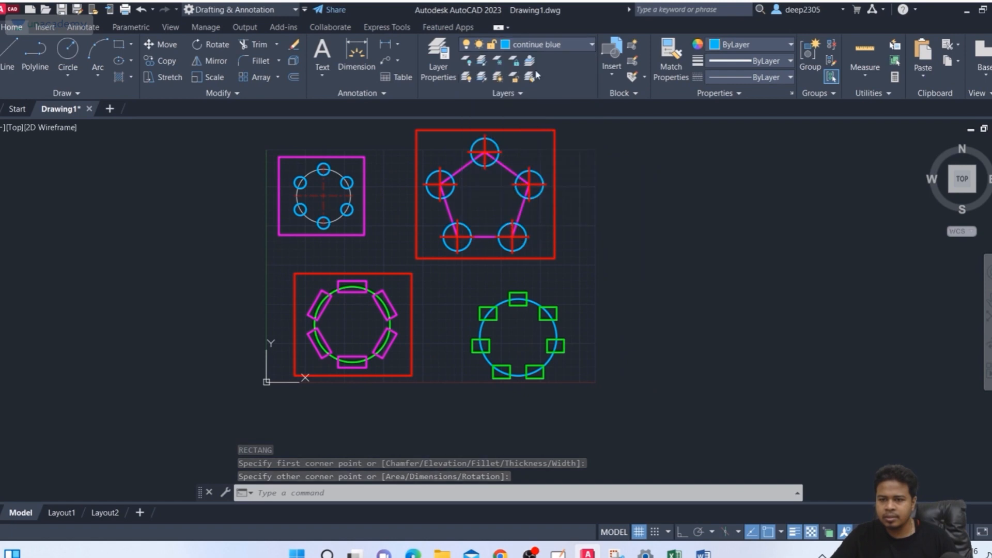
{"action": "left_click", "coordinate": [537, 46]}
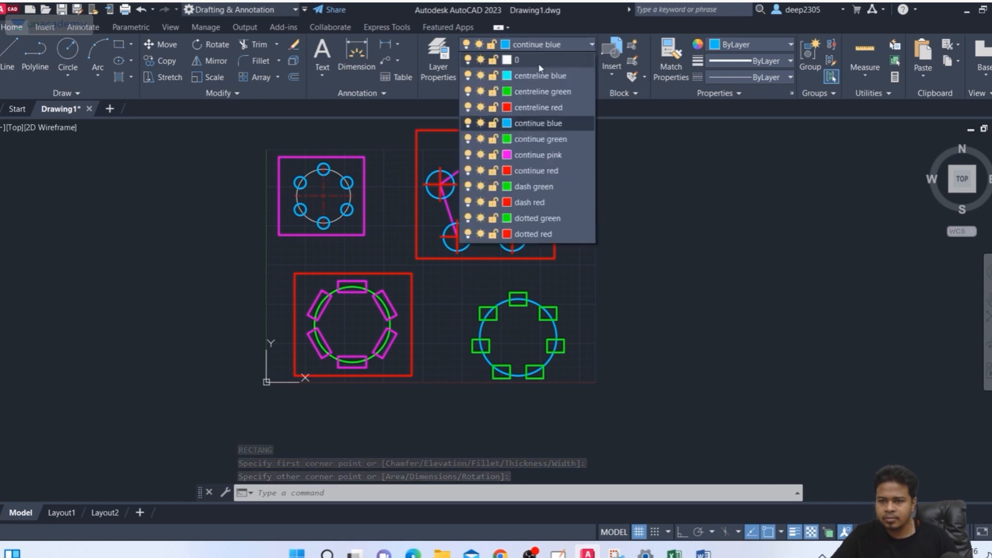
{"action": "left_click", "coordinate": [535, 154]}
{"action": "type", "text": "rec"}
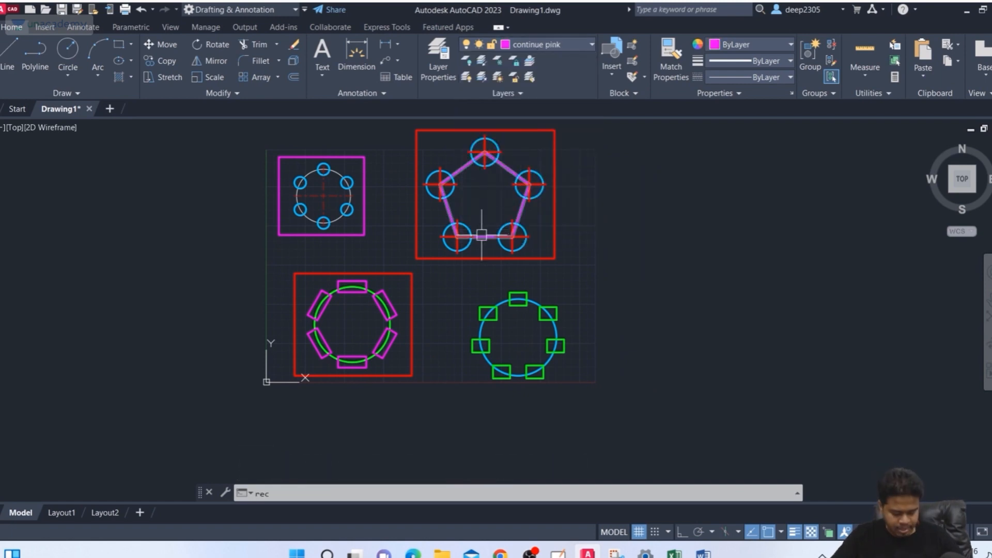
{"action": "key", "text": "Return"}
{"action": "left_click", "coordinate": [458, 288]}
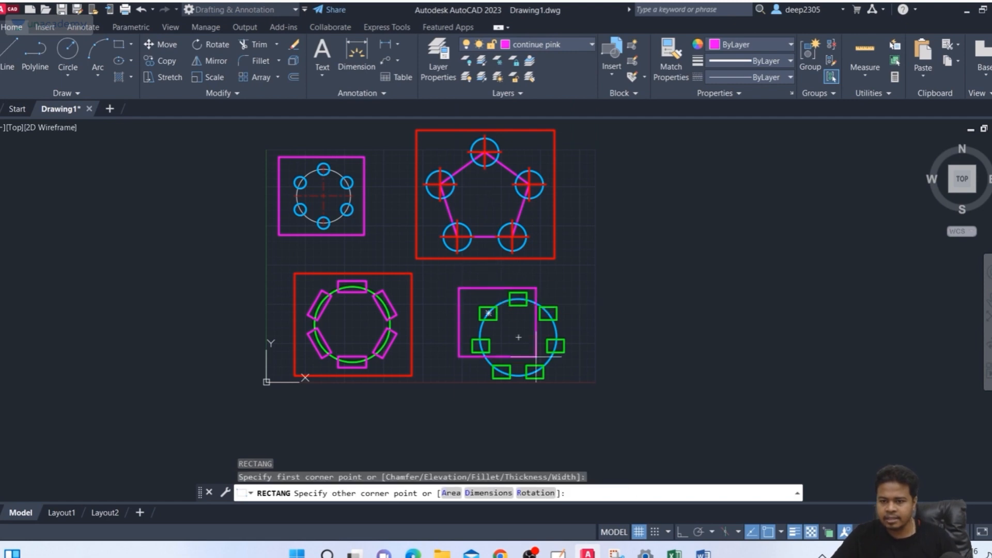
{"action": "left_click", "coordinate": [579, 392]}
{"action": "middle_click_drag", "start_coordinate": [569, 295], "coordinate": [539, 295]}
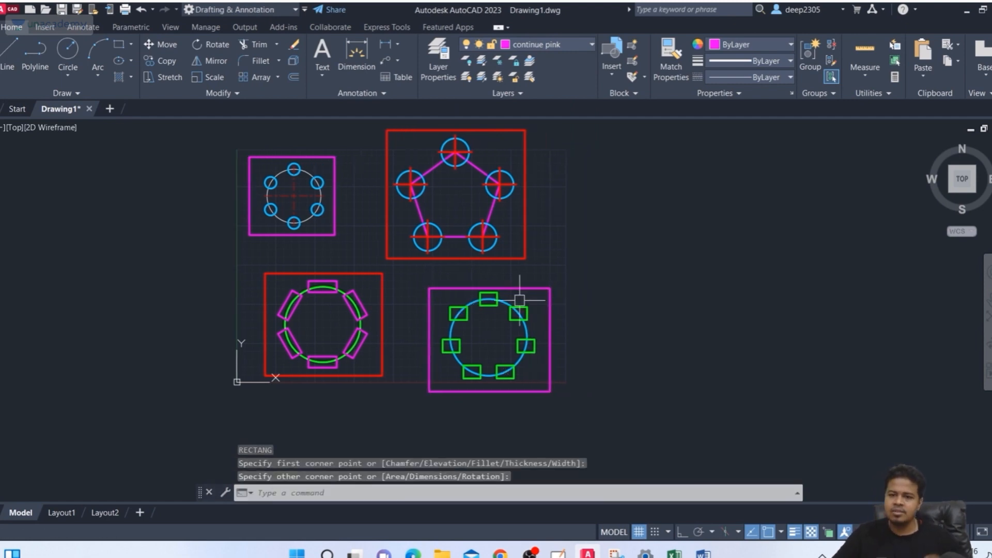
{"action": "middle_click_drag", "start_coordinate": [449, 264], "coordinate": [478, 277]}
{"action": "middle_click_drag", "start_coordinate": [316, 217], "coordinate": [345, 220]}
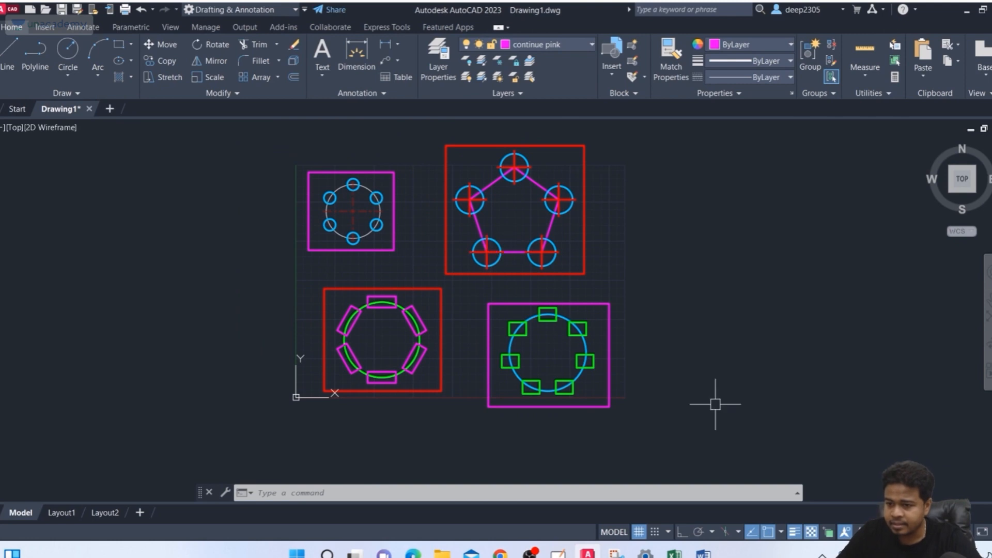
Step: Set the lineweight of the continue pink layer to 0.80 mm
{"action": "type", "text": "la"}
{"action": "key", "text": "Return"}
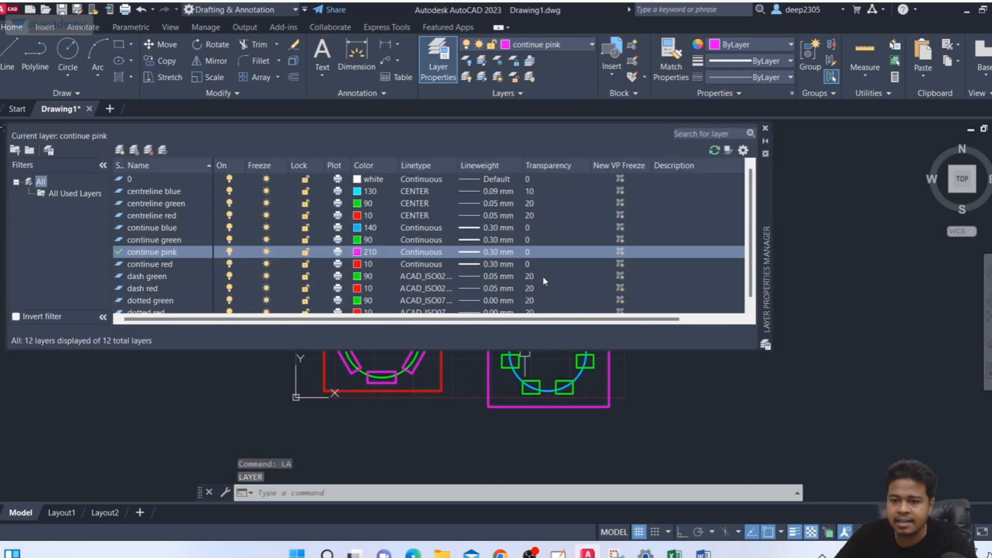
{"action": "scroll", "coordinate": [541, 284], "scroll_direction": "down", "scroll_amount": 1}
{"action": "scroll", "coordinate": [537, 266], "scroll_direction": "up", "scroll_amount": 1}
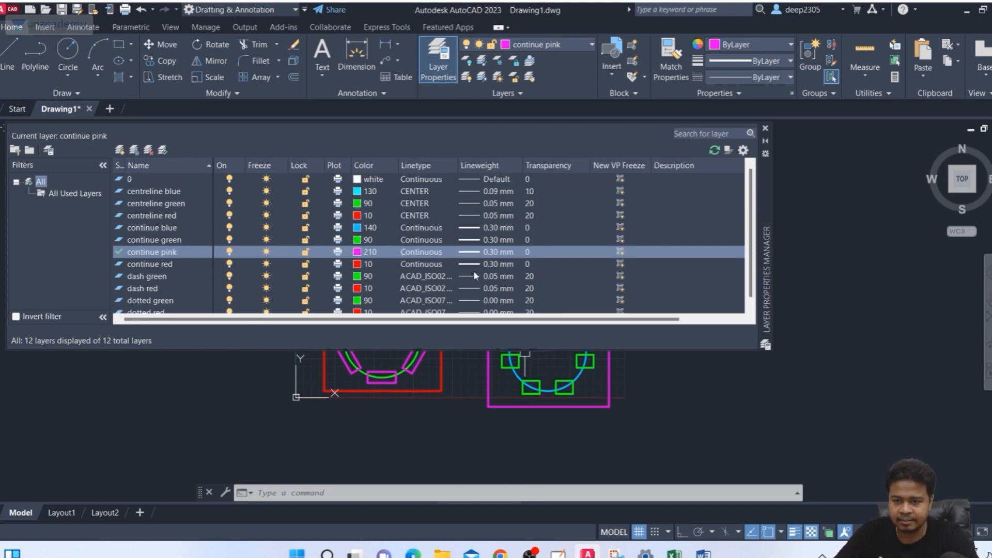
{"action": "left_click", "coordinate": [499, 252]}
{"action": "scroll", "coordinate": [493, 269], "scroll_direction": "down", "scroll_amount": 2}
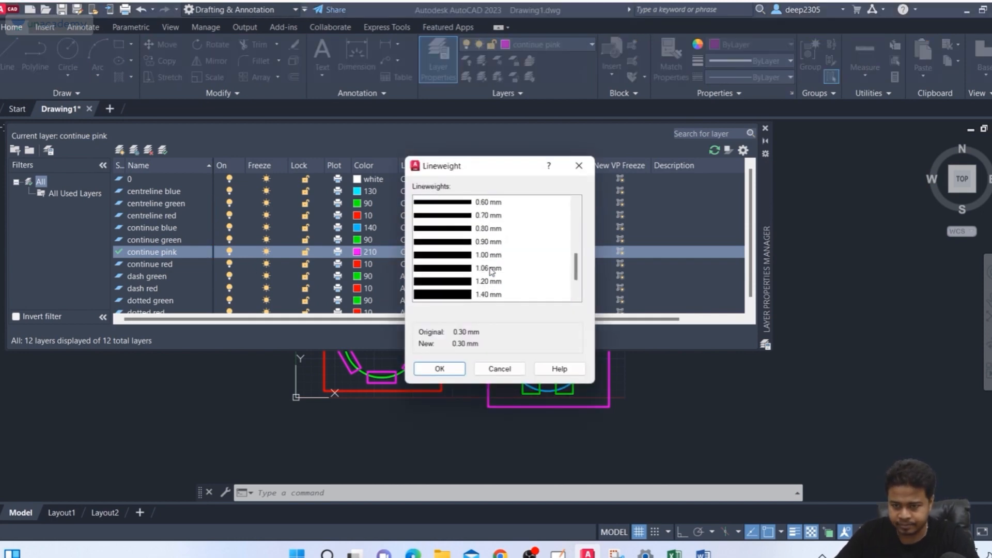
{"action": "scroll", "coordinate": [491, 271], "scroll_direction": "up", "scroll_amount": 2}
{"action": "left_click", "coordinate": [491, 268]}
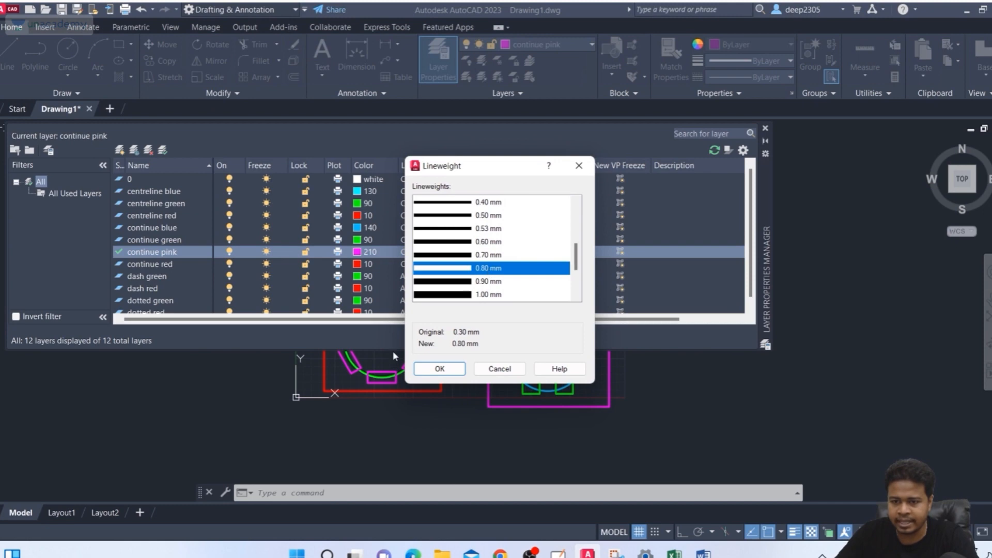
{"action": "left_click", "coordinate": [440, 368]}
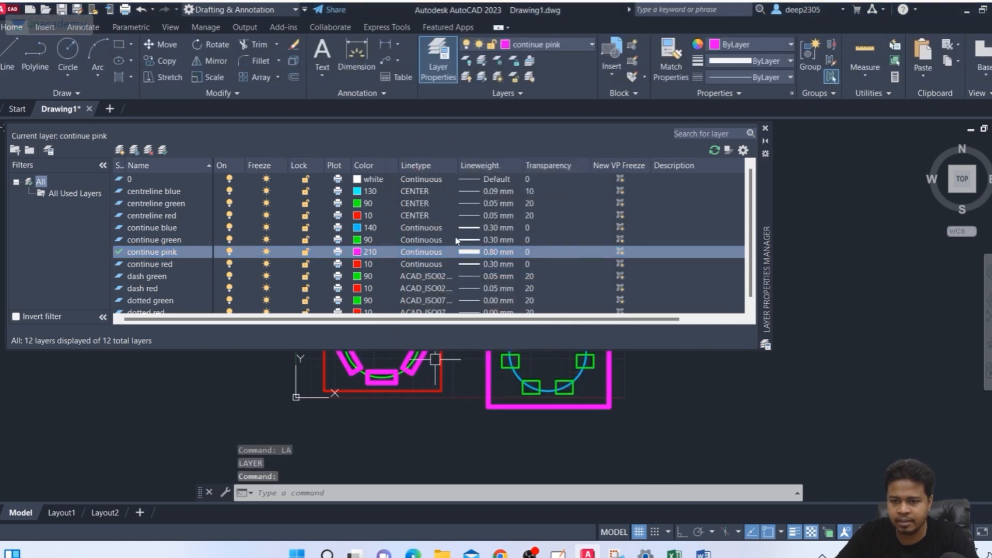
Step: Set the lineweight of the continue green layer to 0.70 mm and close the layer manager
{"action": "left_click", "coordinate": [472, 240]}
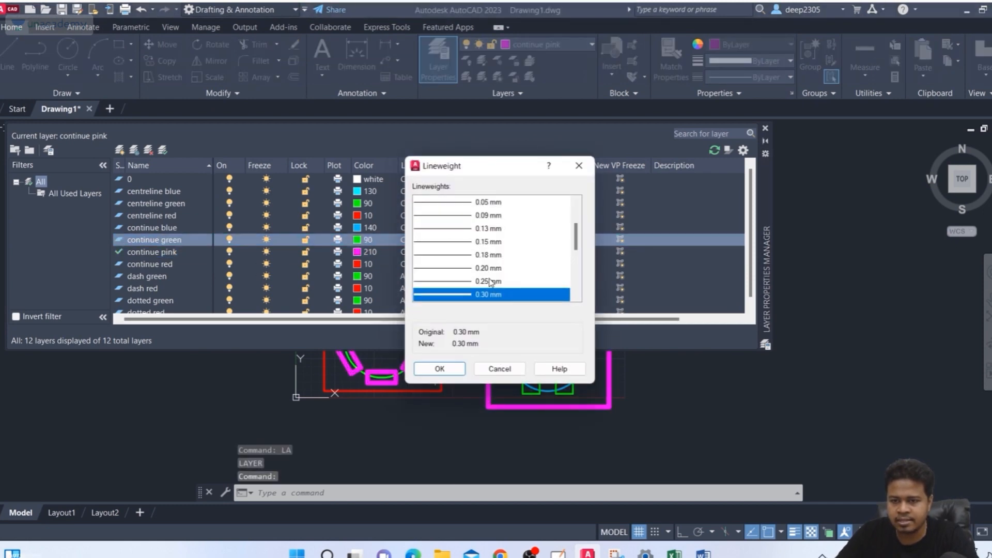
{"action": "scroll", "coordinate": [489, 281], "scroll_direction": "down", "scroll_amount": 2}
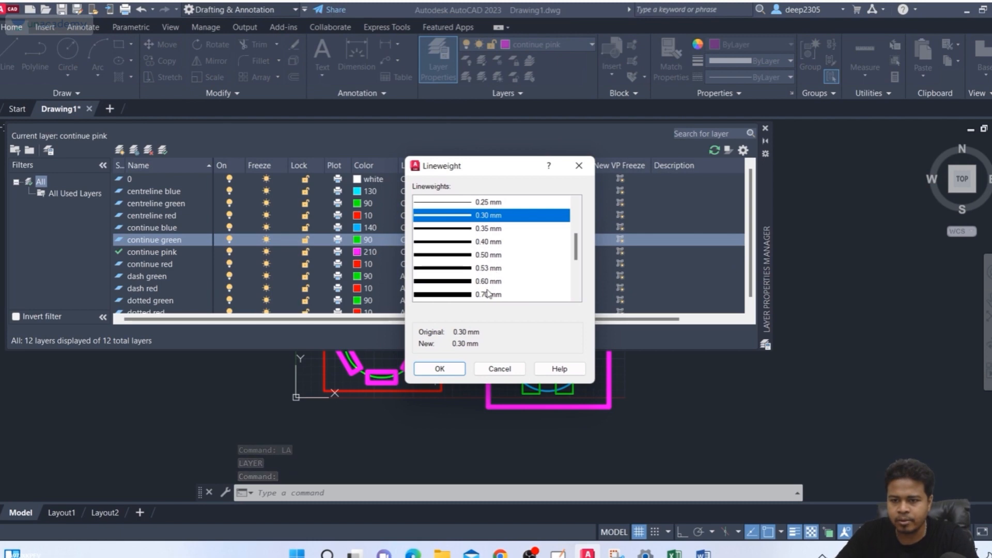
{"action": "left_click", "coordinate": [488, 293]}
{"action": "left_click", "coordinate": [436, 368]}
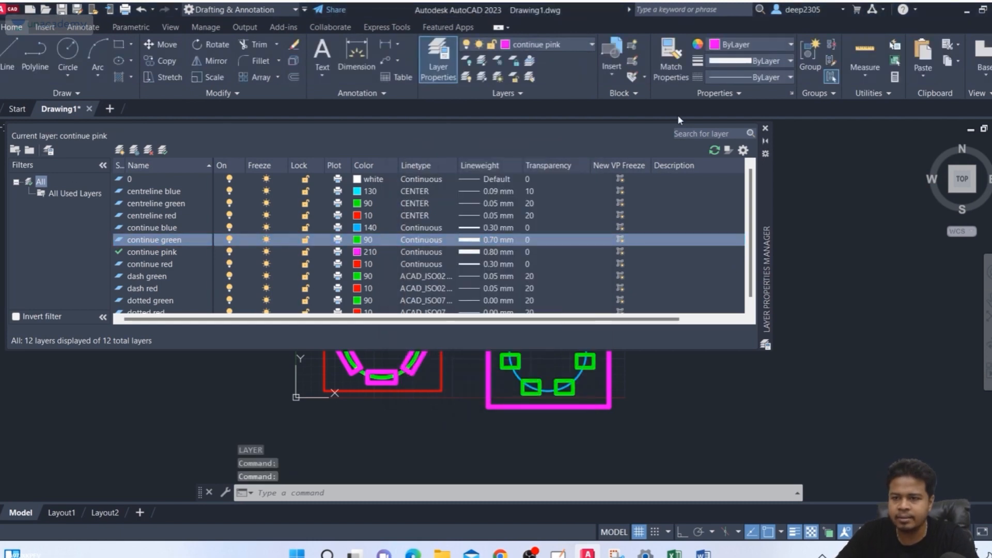
{"action": "left_click", "coordinate": [765, 128]}
{"action": "middle_click_drag", "start_coordinate": [656, 199], "coordinate": [670, 208]}
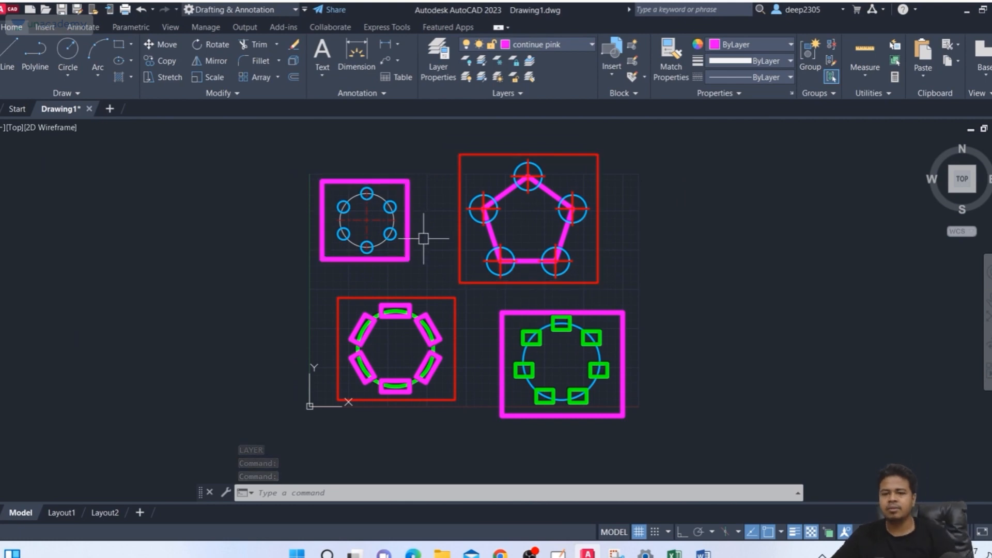
{"action": "scroll", "coordinate": [425, 254], "scroll_direction": "up", "scroll_amount": 3}
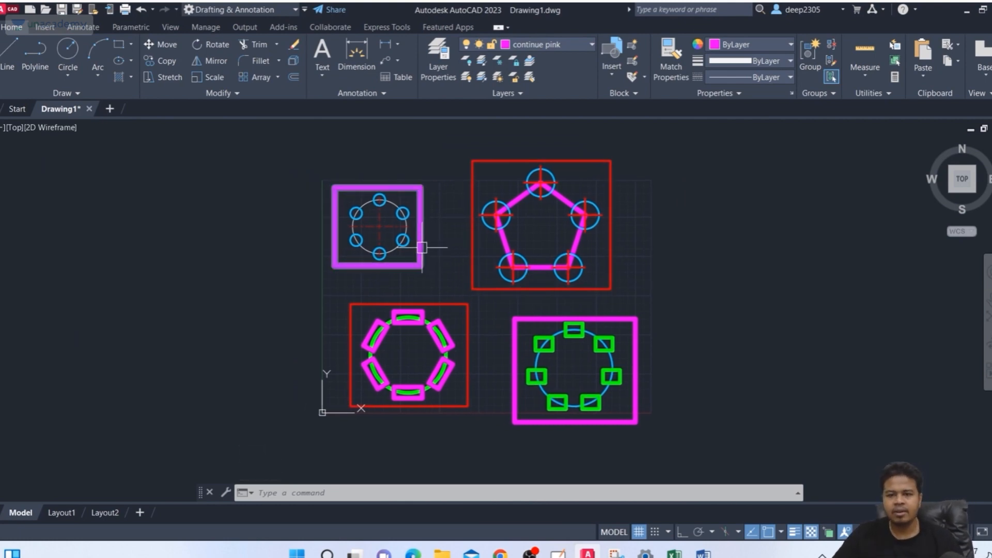
{"action": "scroll", "coordinate": [423, 257], "scroll_direction": "down", "scroll_amount": 3}
{"action": "middle_click_drag", "start_coordinate": [421, 259], "coordinate": [394, 259]}
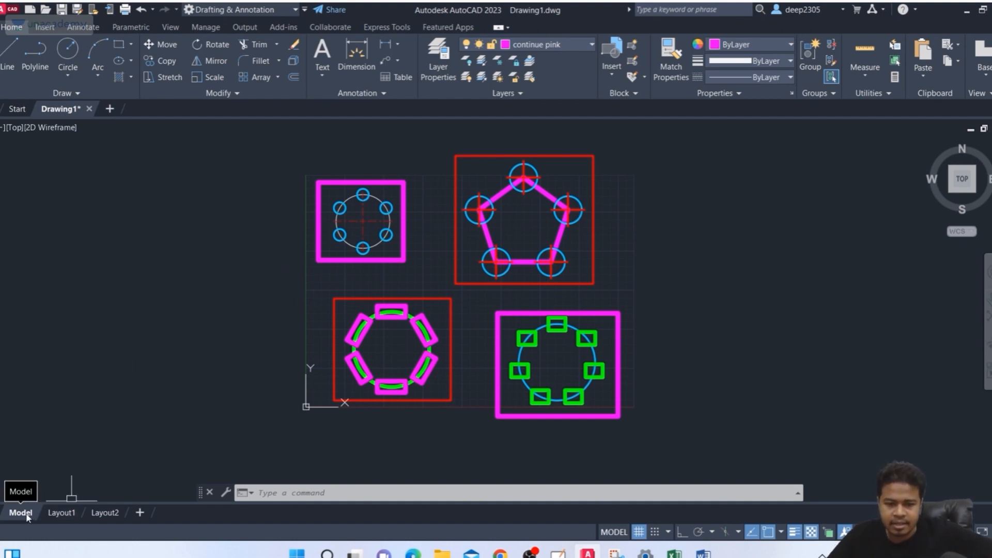
Step: Switch to Layout1 and delete the existing viewport from its sheet
{"action": "mouse_move", "coordinate": [61, 514]}
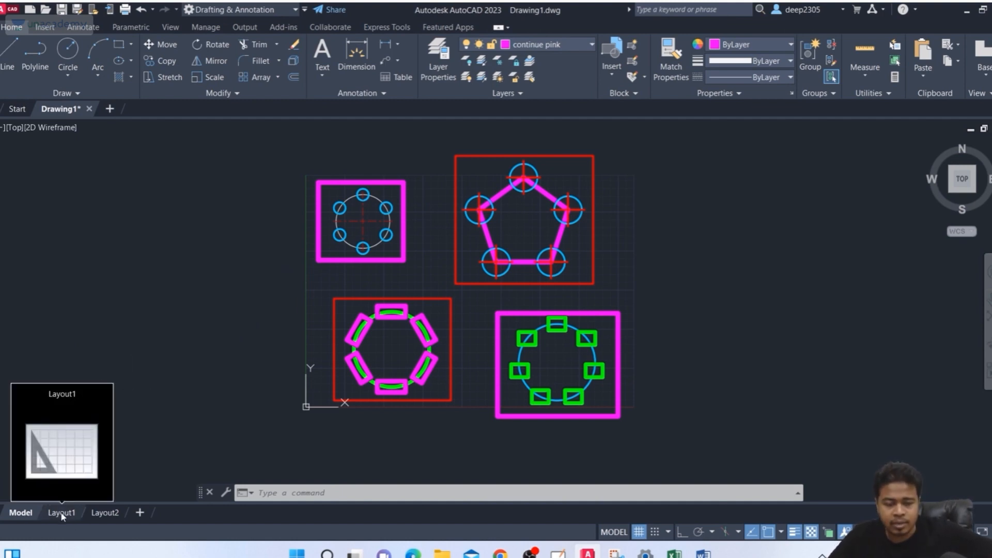
{"action": "mouse_move", "coordinate": [100, 516]}
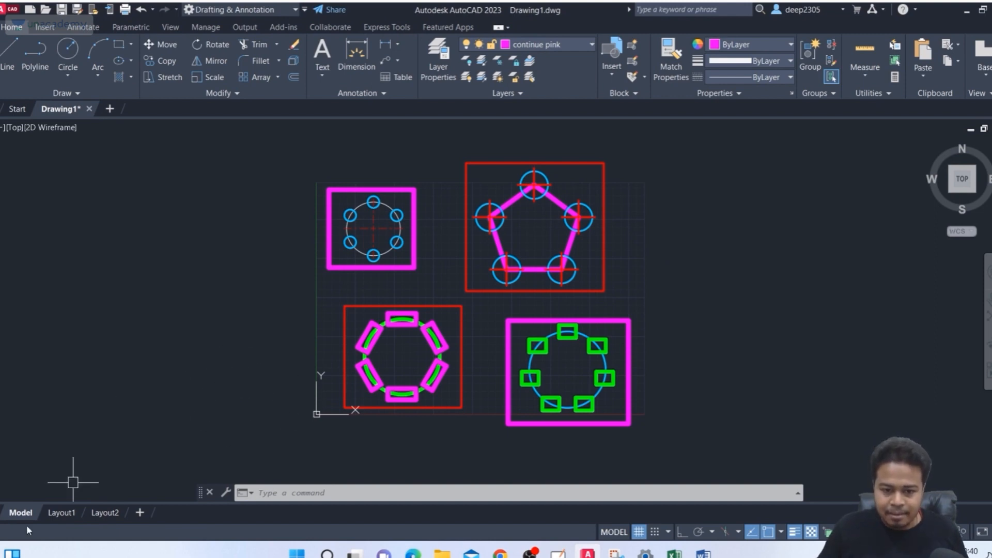
{"action": "mouse_move", "coordinate": [59, 523]}
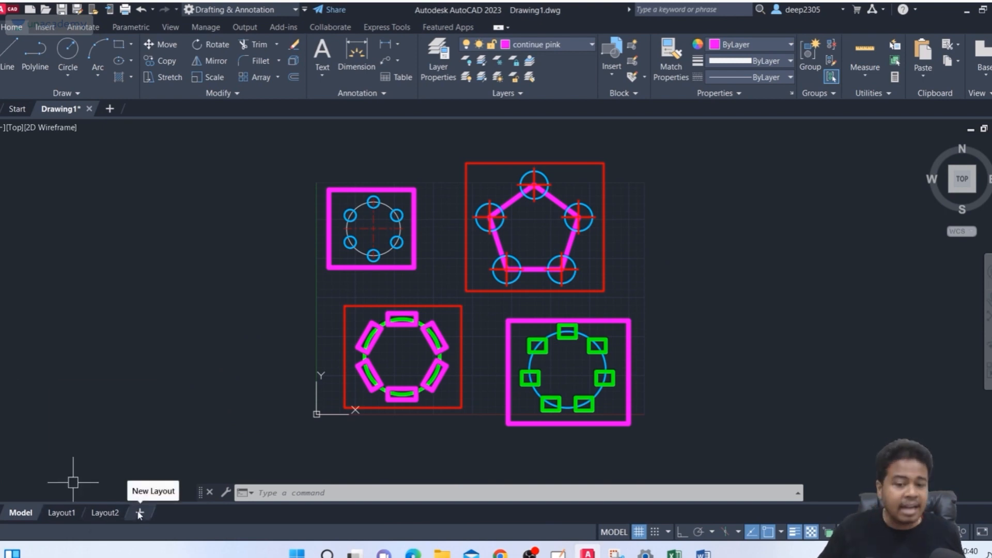
{"action": "left_click", "coordinate": [61, 513]}
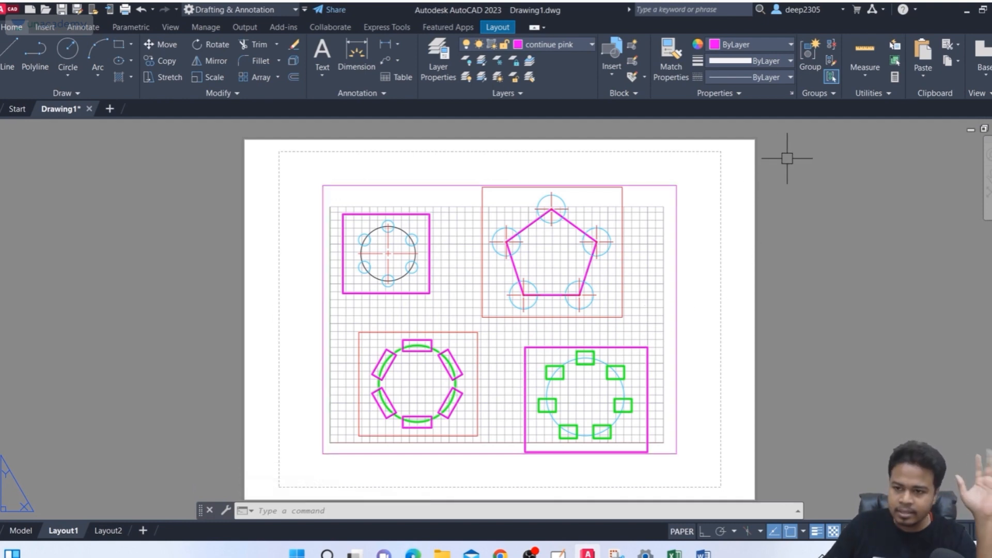
{"action": "left_click", "coordinate": [802, 155]}
{"action": "left_click", "coordinate": [604, 276]}
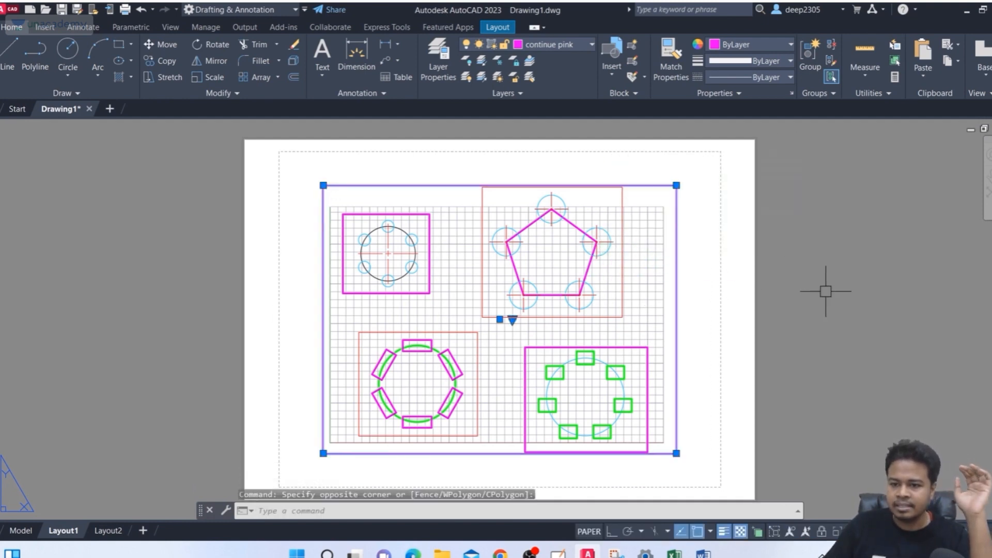
{"action": "key", "text": "Delete"}
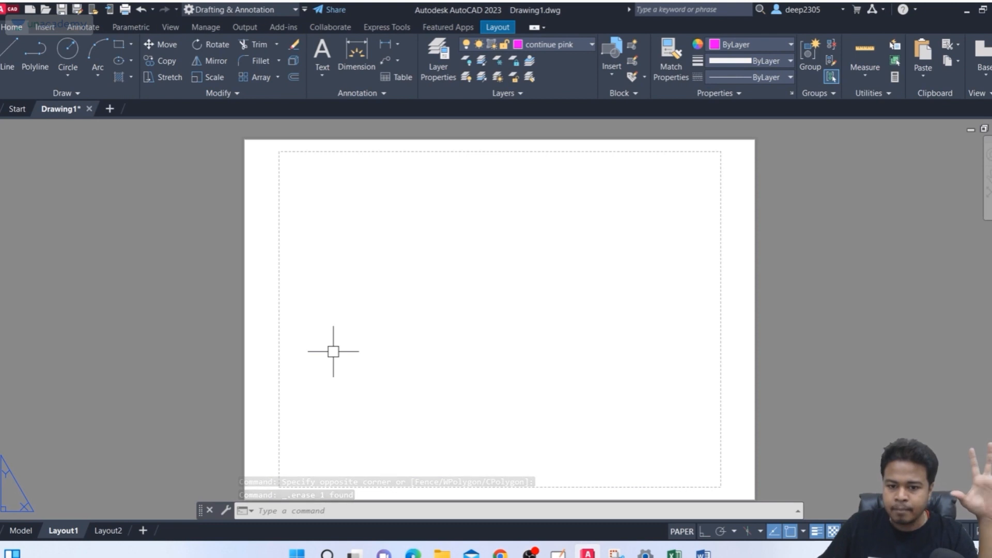
Step: Create a new page setup for Layout1 named Deep_unacademy, based on the layout's own settings
{"action": "right_click", "coordinate": [66, 532]}
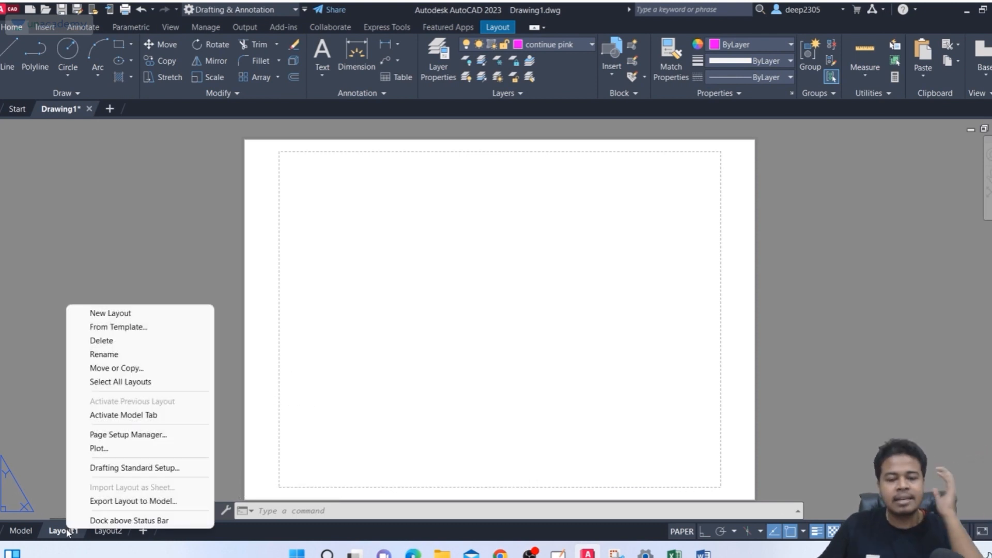
{"action": "left_click", "coordinate": [142, 436]}
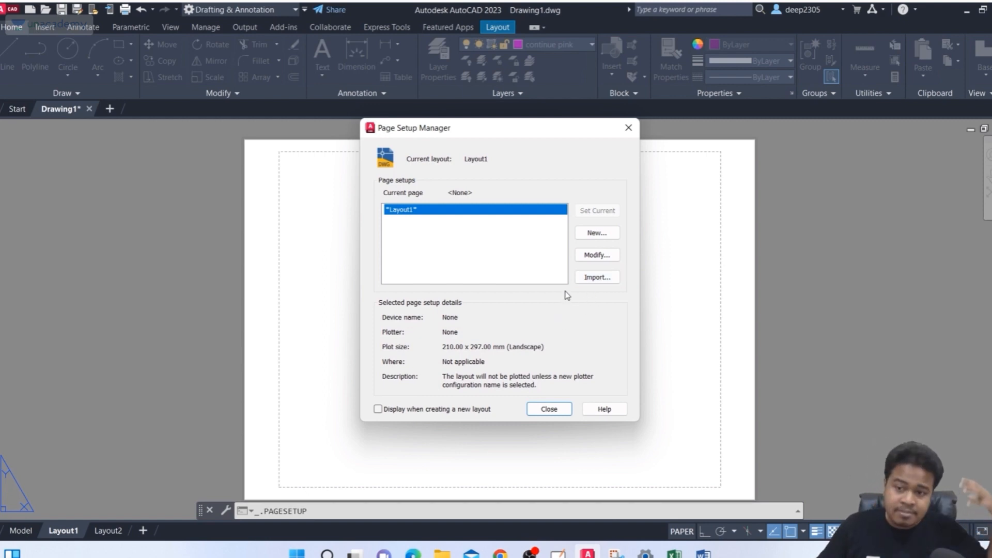
{"action": "left_click", "coordinate": [598, 234]}
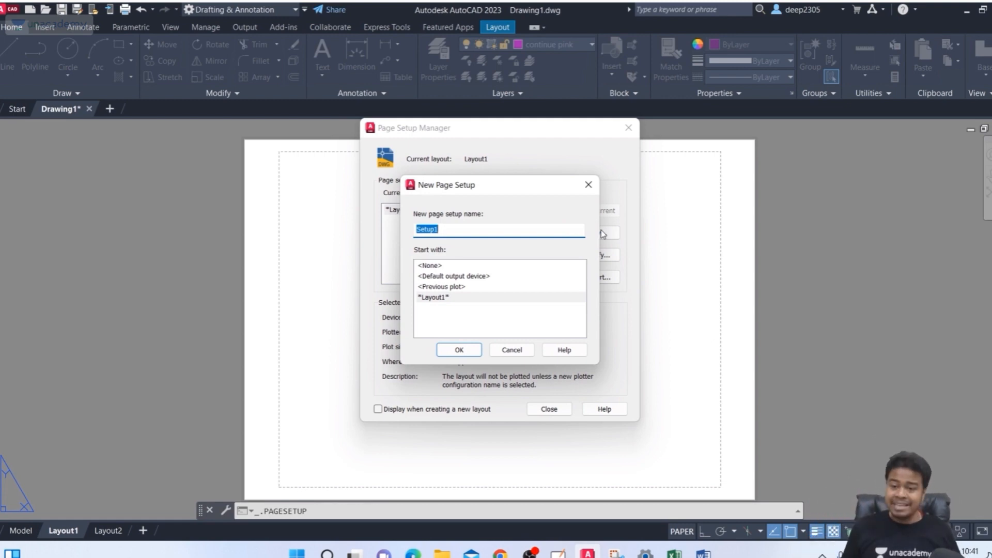
{"action": "type", "text": "Deep_unacademy"}
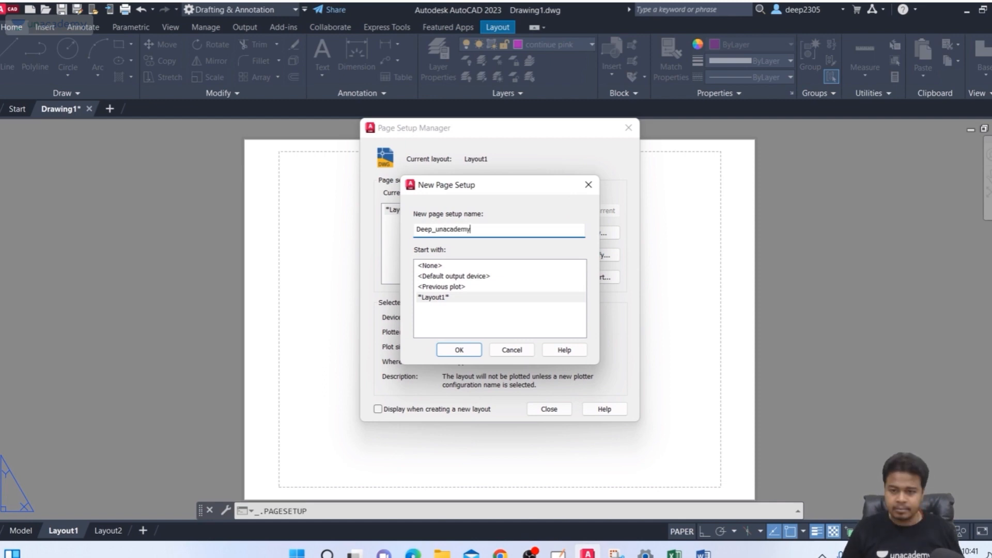
{"action": "left_click", "coordinate": [459, 350]}
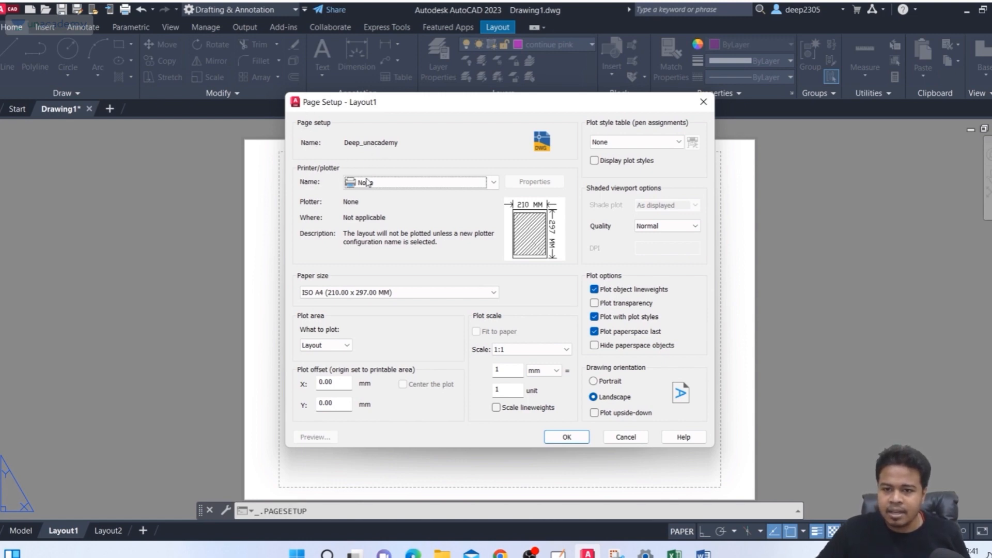
Step: Set the page setup's plotter to DWG To PDF.pc3 and paper size to ISO A4 (297.00 x 210.00 MM), keeping Layout as the plot area
{"action": "left_click", "coordinate": [406, 183]}
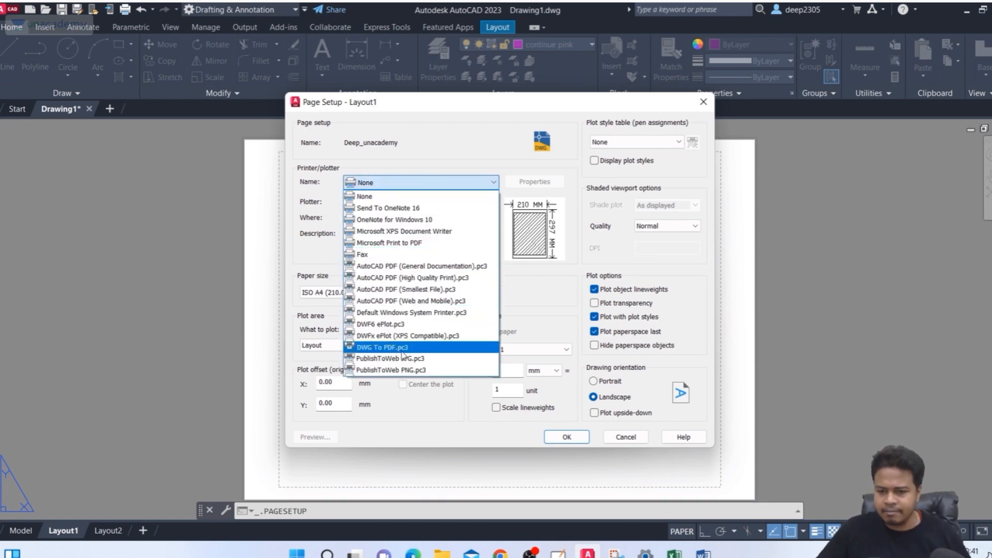
{"action": "left_click", "coordinate": [401, 351]}
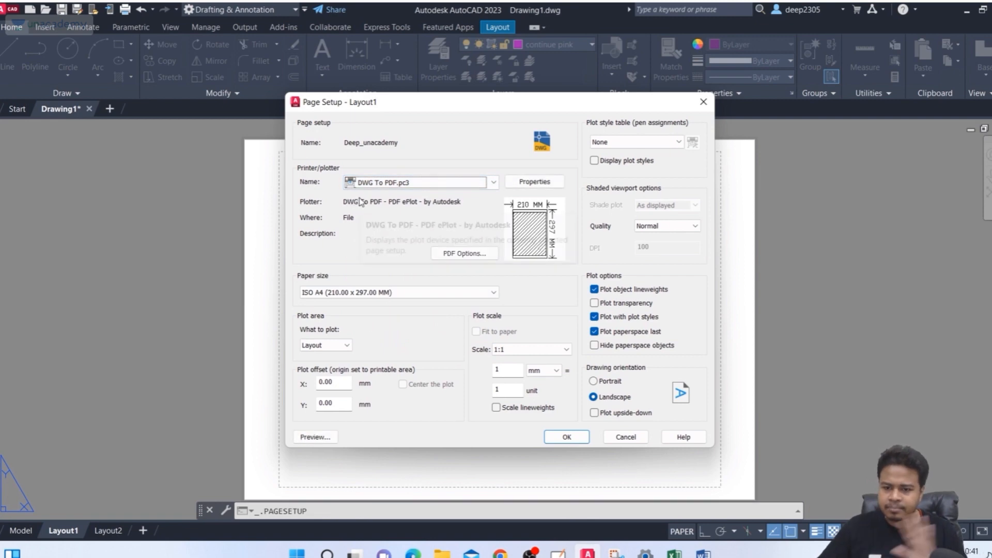
{"action": "left_click", "coordinate": [362, 293]}
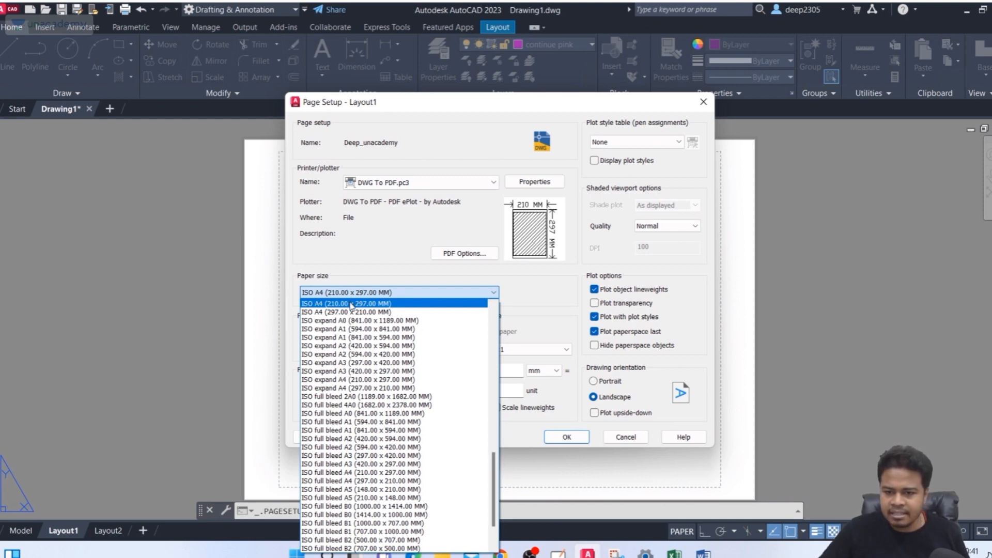
{"action": "left_click", "coordinate": [351, 304]}
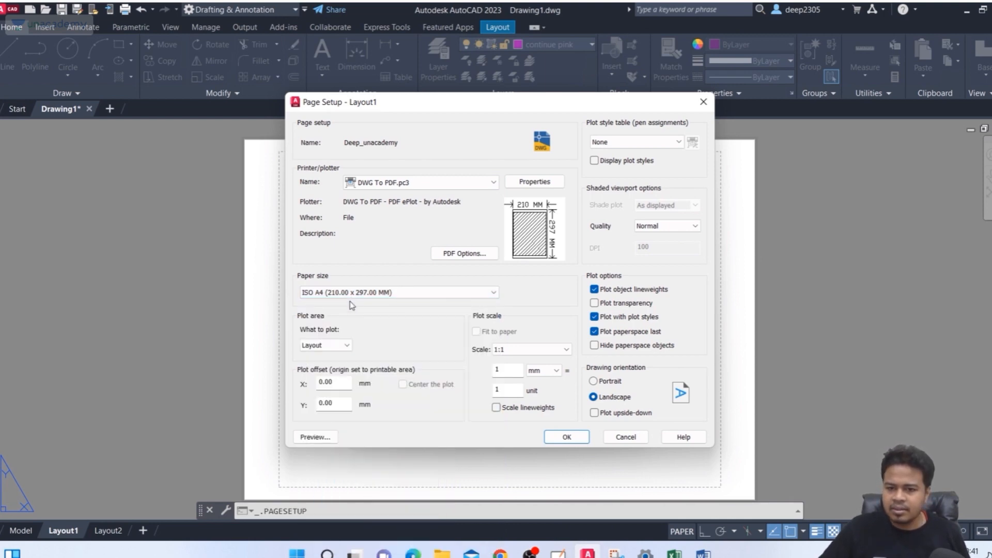
{"action": "left_click", "coordinate": [317, 345]}
{"action": "left_click", "coordinate": [315, 380]}
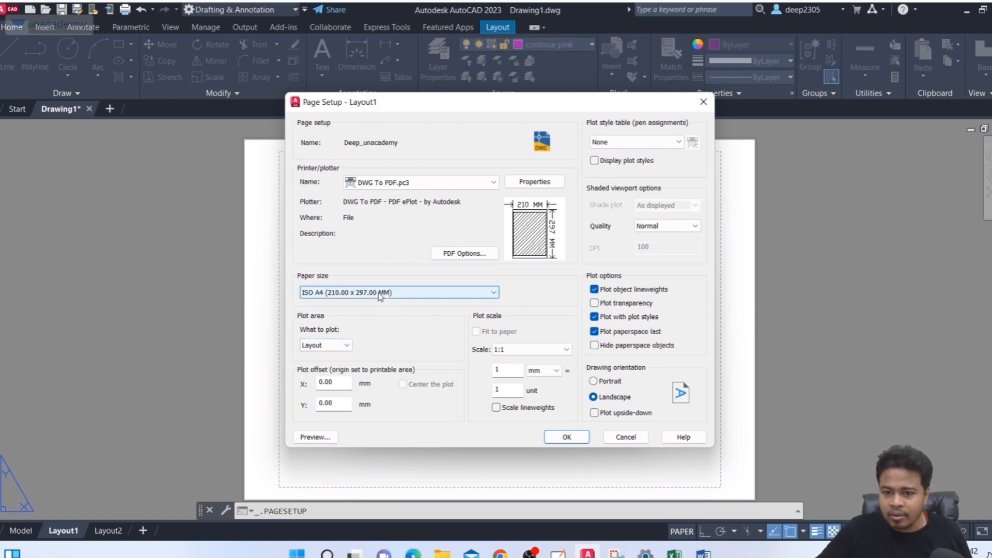
{"action": "left_click", "coordinate": [338, 295]}
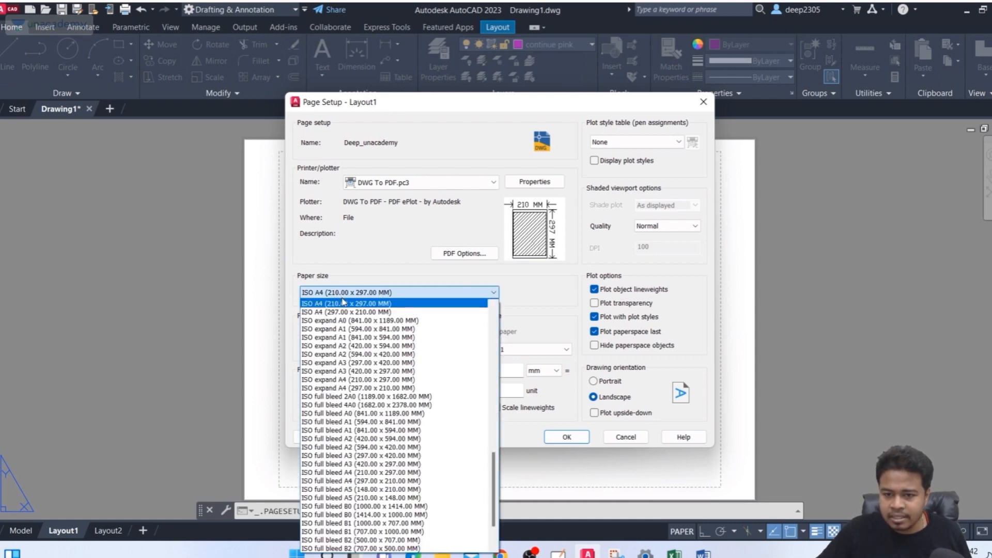
{"action": "left_click", "coordinate": [345, 311]}
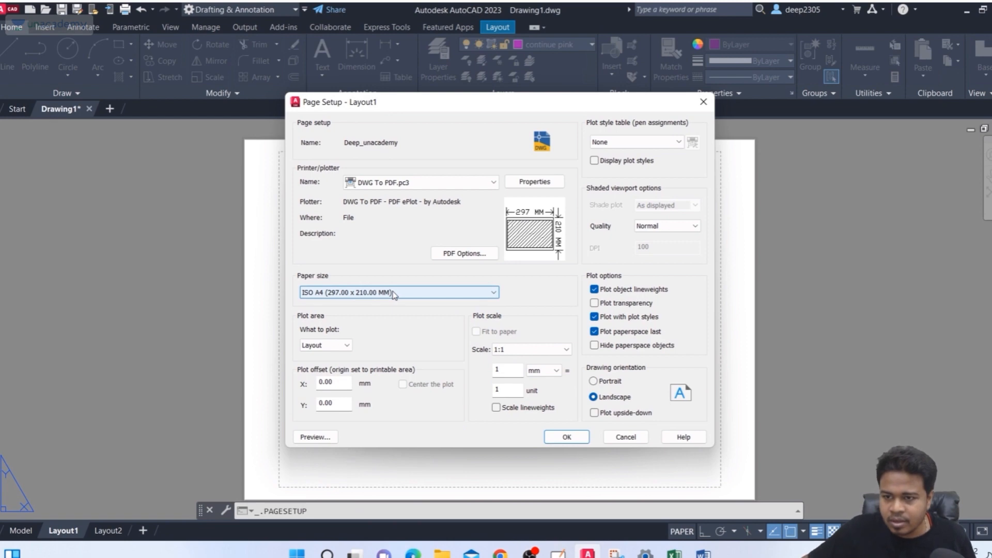
Step: Assign the monochrome.ctb plot style table, enable display of plot styles, save the page setup and close the manager
{"action": "left_click", "coordinate": [673, 142]}
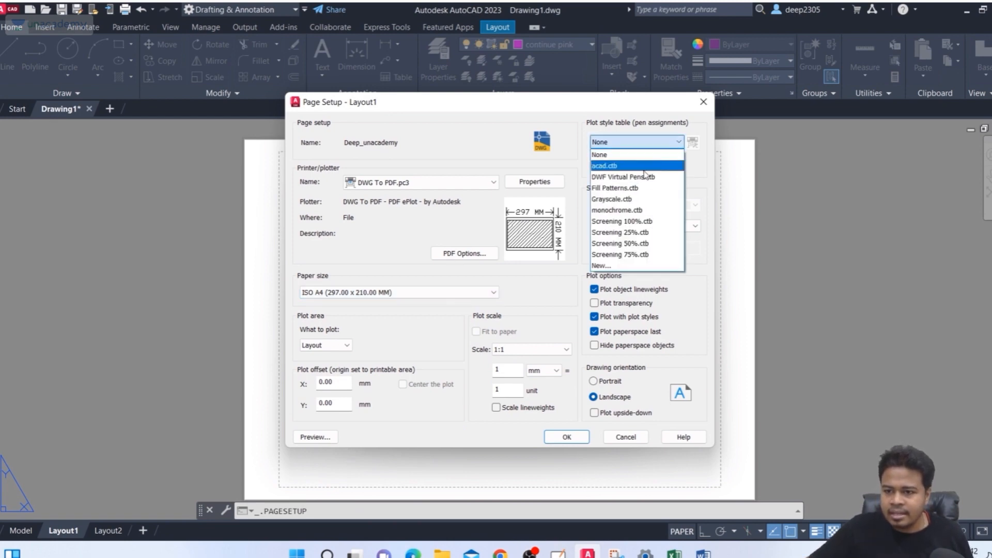
{"action": "left_click", "coordinate": [628, 212]}
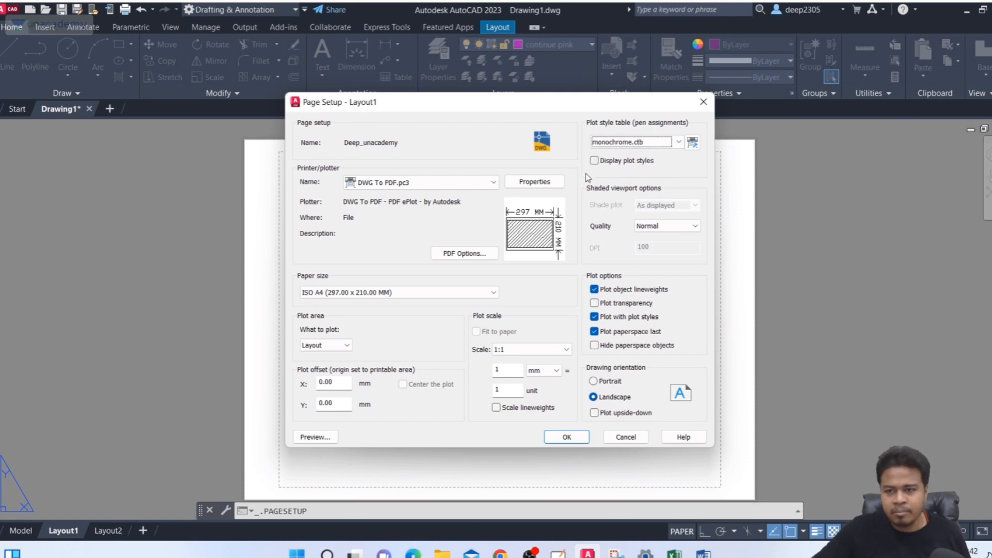
{"action": "left_click", "coordinate": [595, 161]}
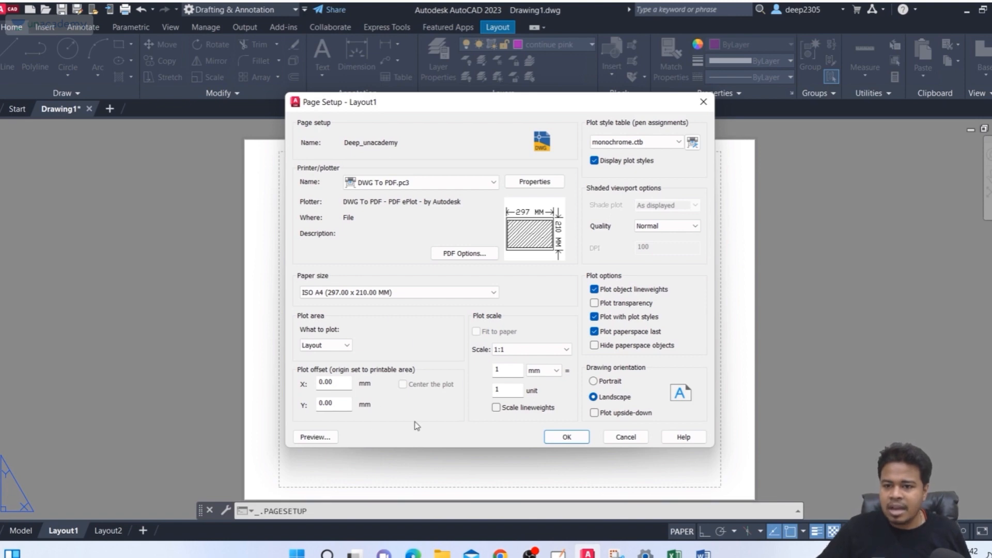
{"action": "left_click", "coordinate": [549, 437]}
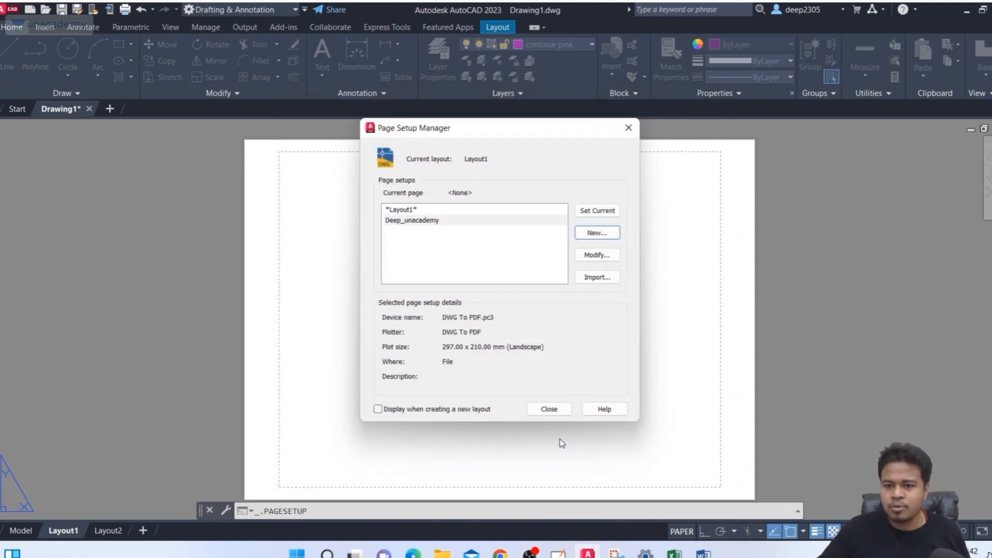
{"action": "left_click", "coordinate": [408, 222]}
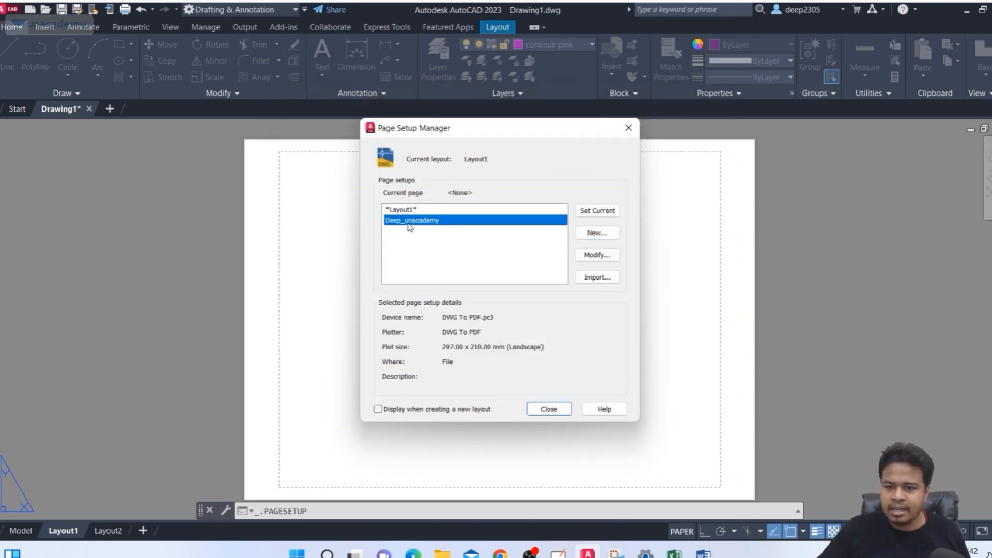
{"action": "left_click", "coordinate": [628, 128]}
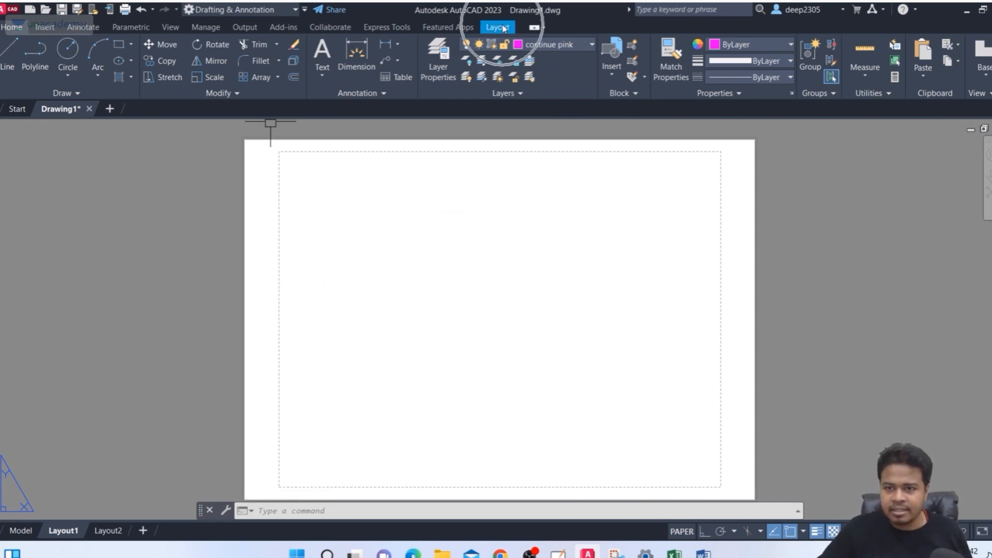
Step: Return to model space and check the drawing limits with the Limits command without changing them
{"action": "left_click", "coordinate": [500, 28]}
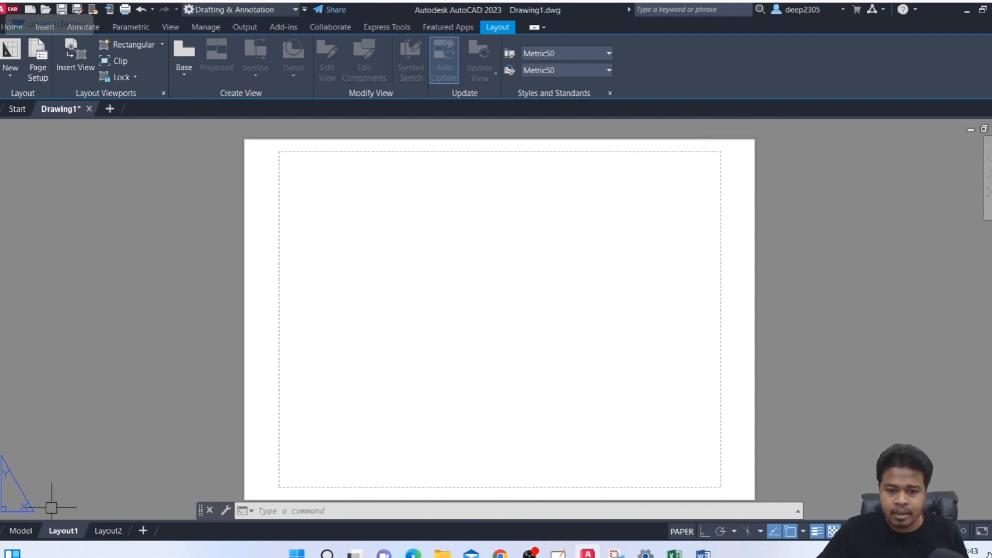
{"action": "left_click", "coordinate": [21, 530]}
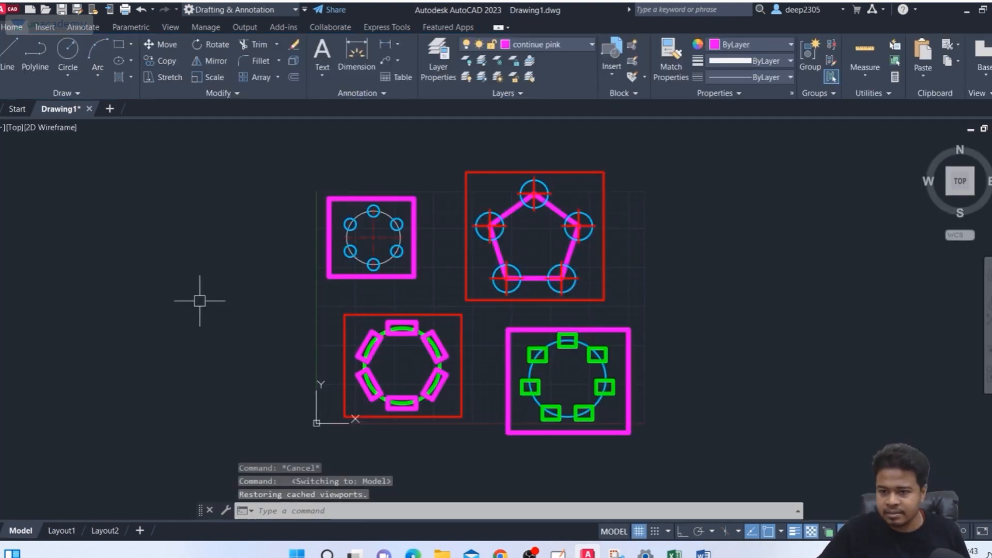
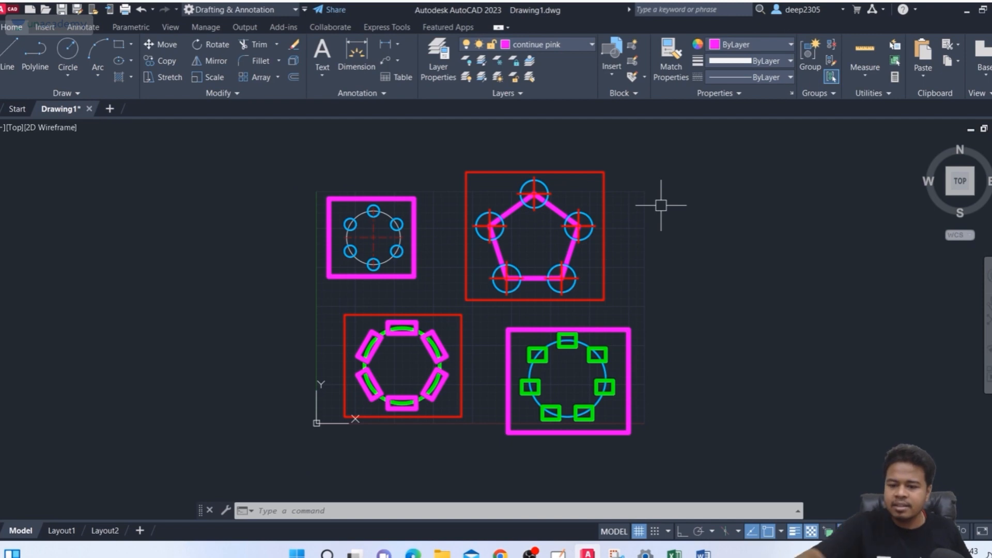
{"action": "type", "text": "limits"}
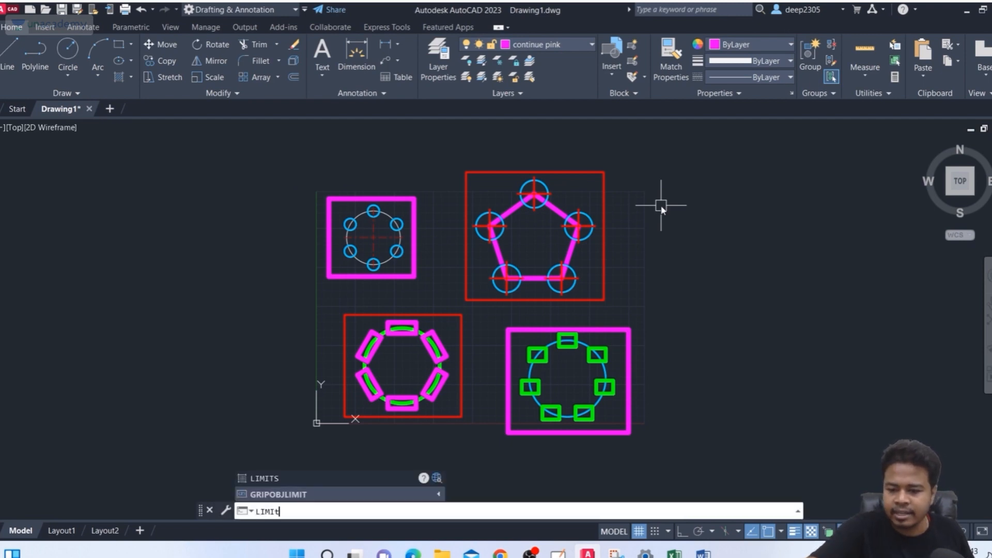
{"action": "key", "text": "Return"}
{"action": "key", "text": "Return"}
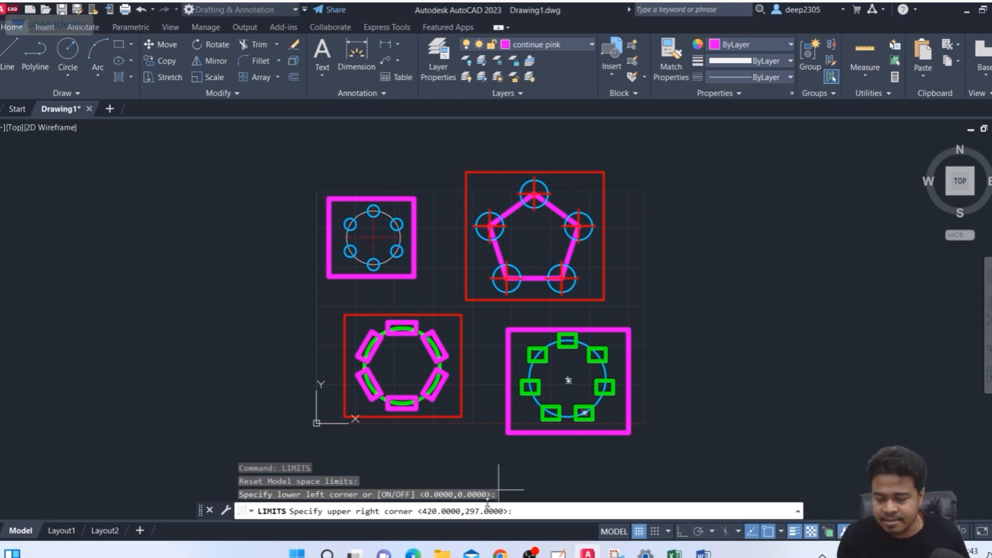
{"action": "key", "text": "Escape"}
{"action": "key", "text": "Escape"}
{"action": "key", "text": "Escape"}
{"action": "key", "text": "Escape"}
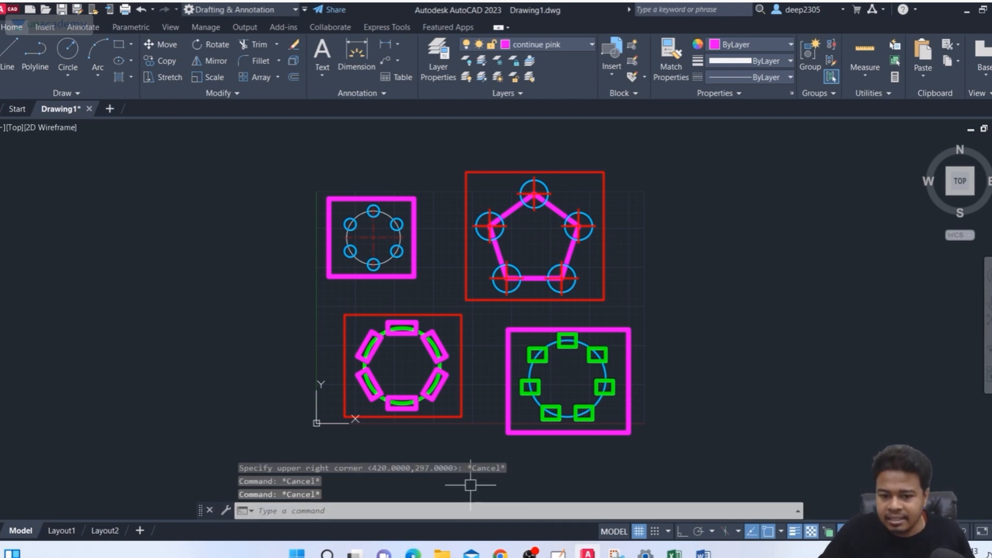
Step: View the blank Layout1 sheet and return to model space
{"action": "left_click", "coordinate": [65, 531]}
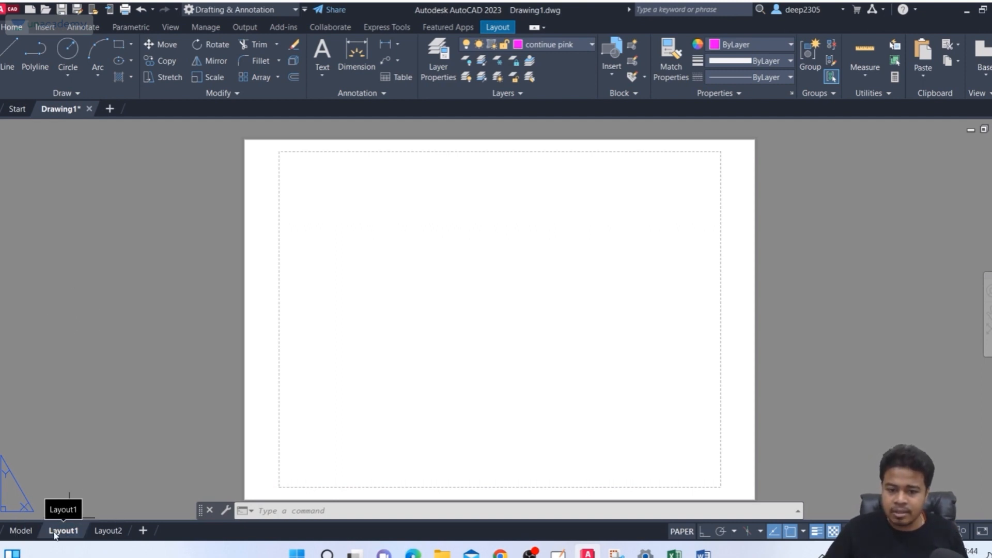
{"action": "mouse_move", "coordinate": [27, 530]}
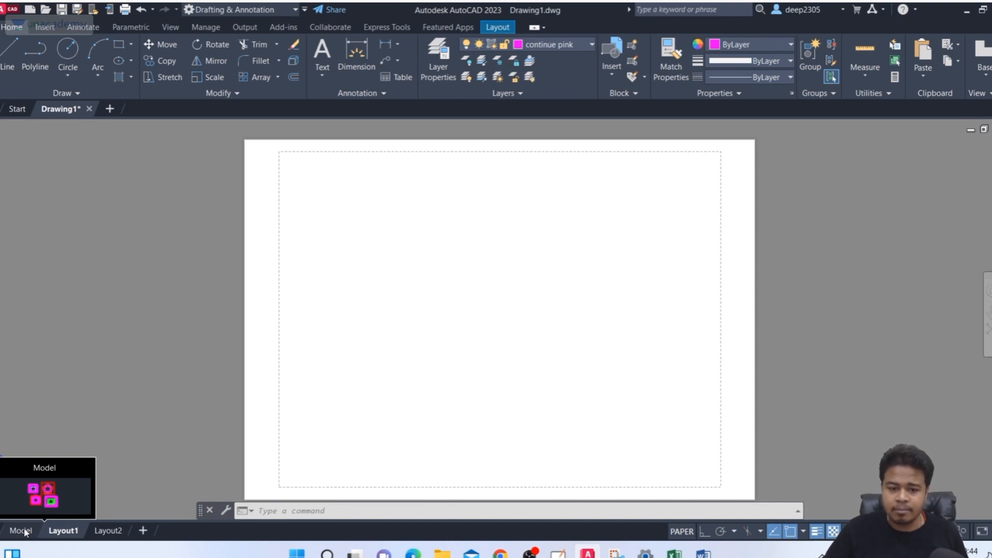
{"action": "left_click", "coordinate": [24, 529]}
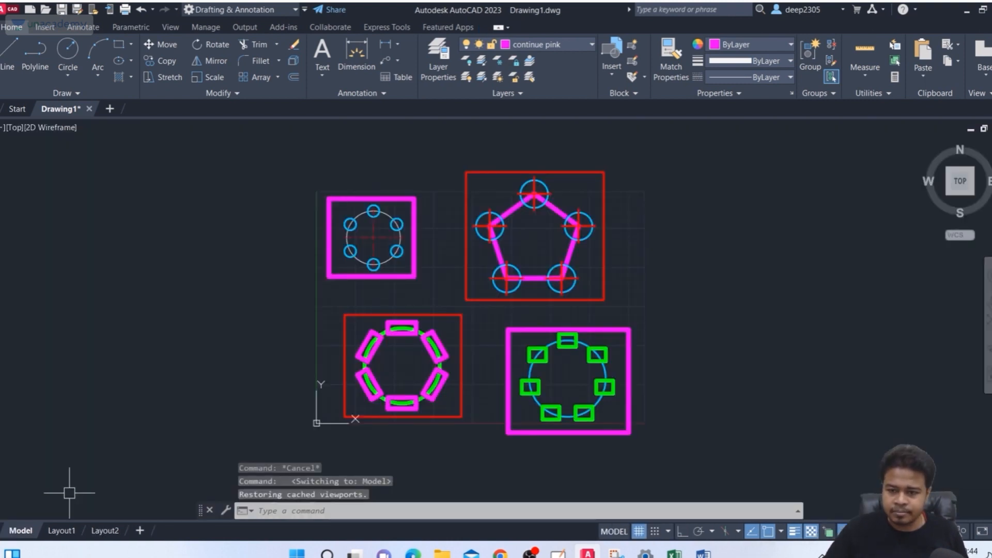
{"action": "middle_click_drag", "start_coordinate": [684, 303], "coordinate": [299, 341]}
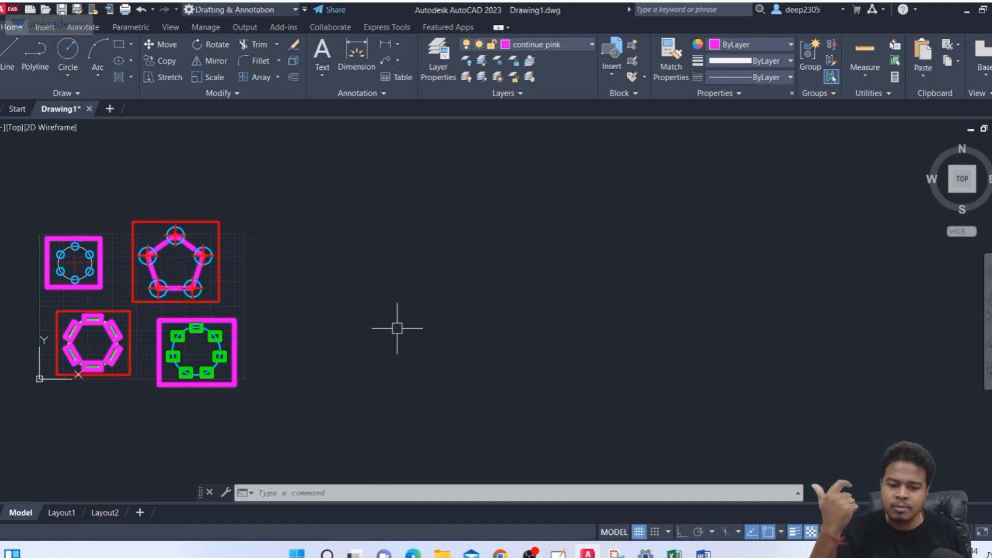
{"action": "type", "text": "REC"}
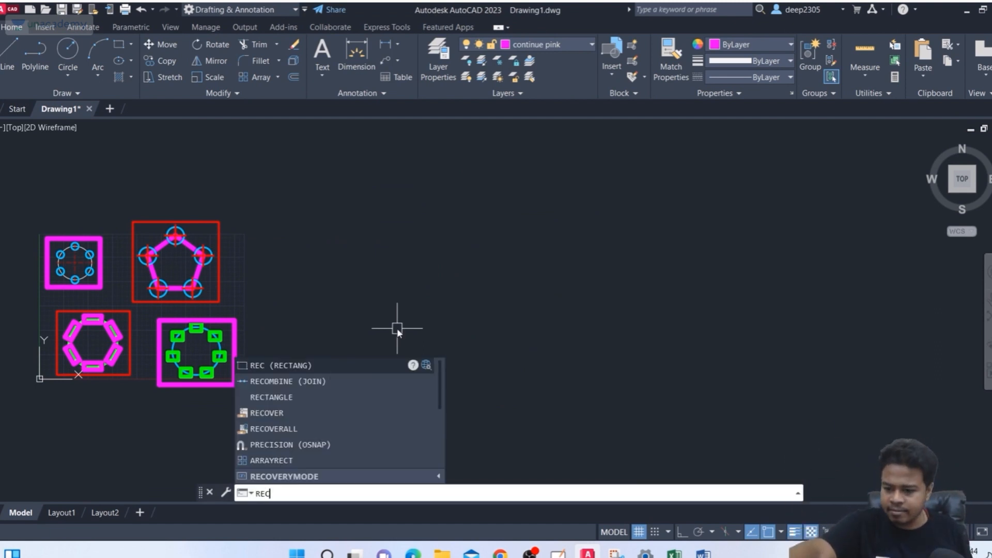
{"action": "key", "text": "Return"}
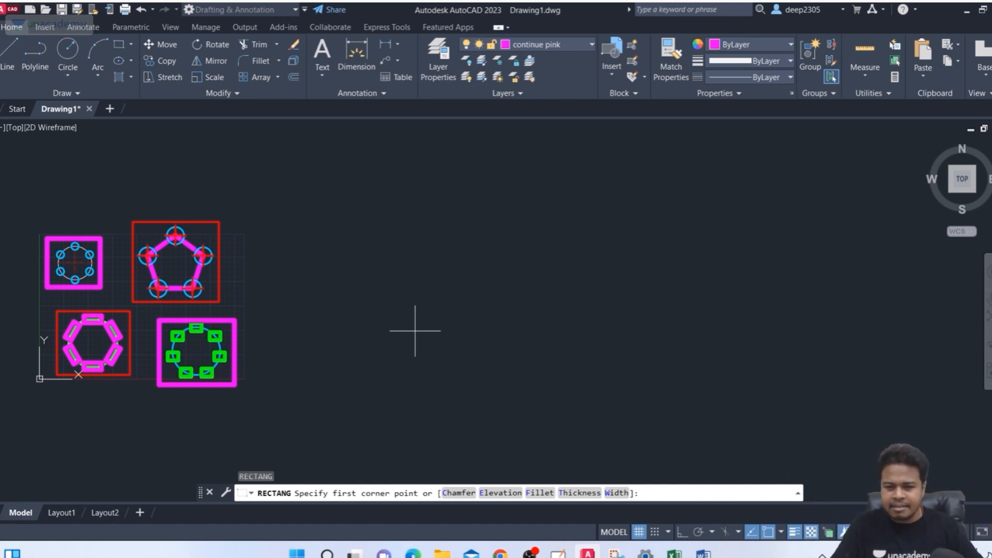
{"action": "left_click", "coordinate": [415, 326]}
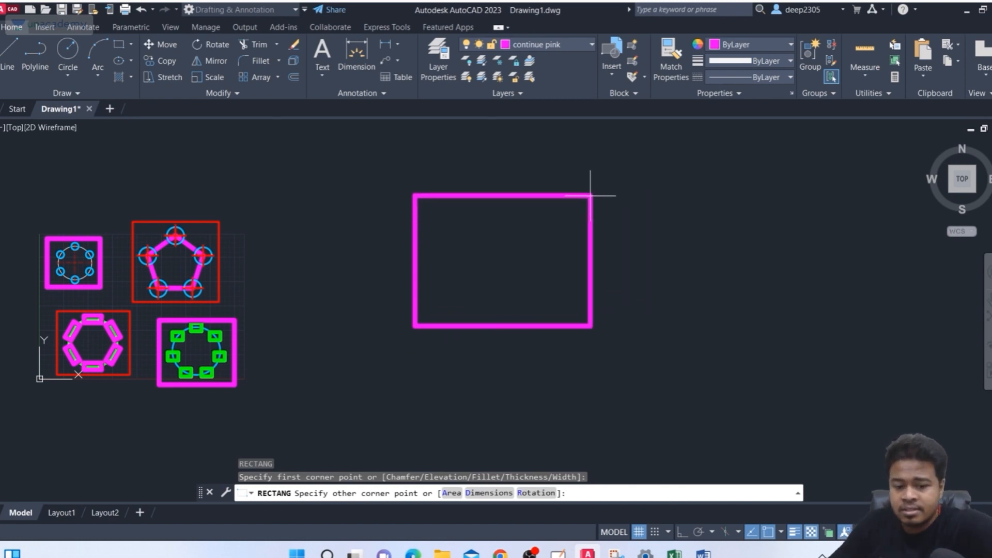
{"action": "key", "text": "Escape"}
Step: Make layer 0 current and draw a 297 by 210 rectangle in the empty area to the right of the existing shapes
{"action": "left_click", "coordinate": [545, 44]}
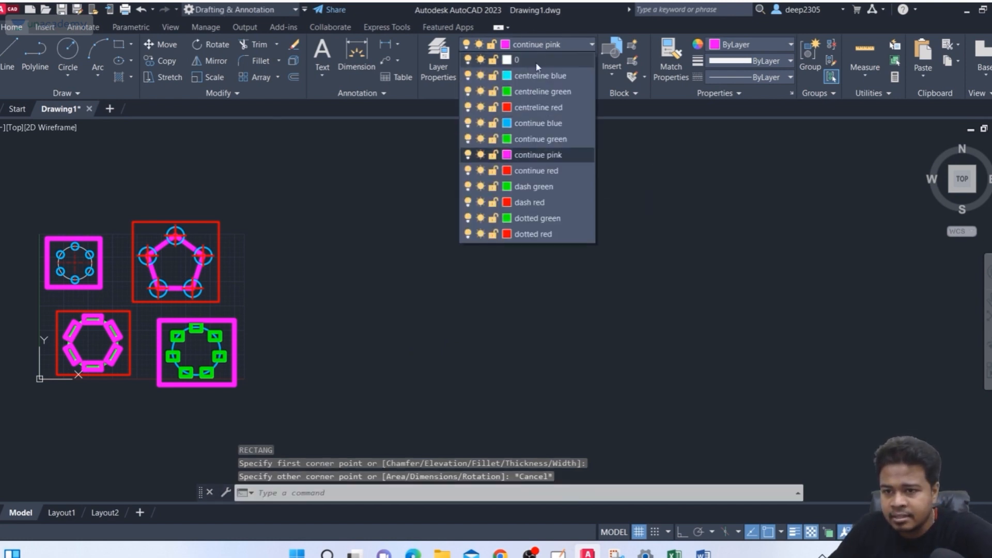
{"action": "left_click", "coordinate": [528, 61]}
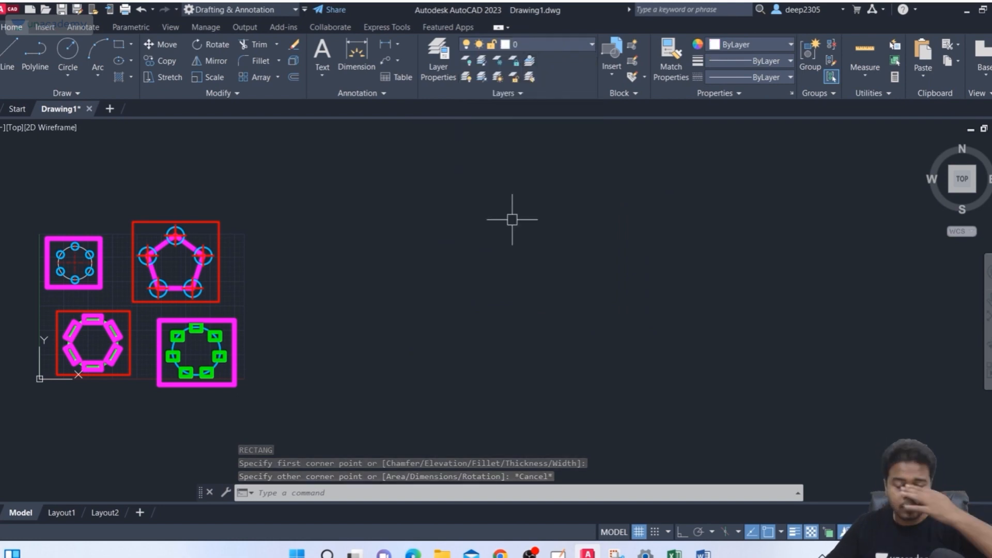
{"action": "type", "text": "rec"}
{"action": "key", "text": "Return"}
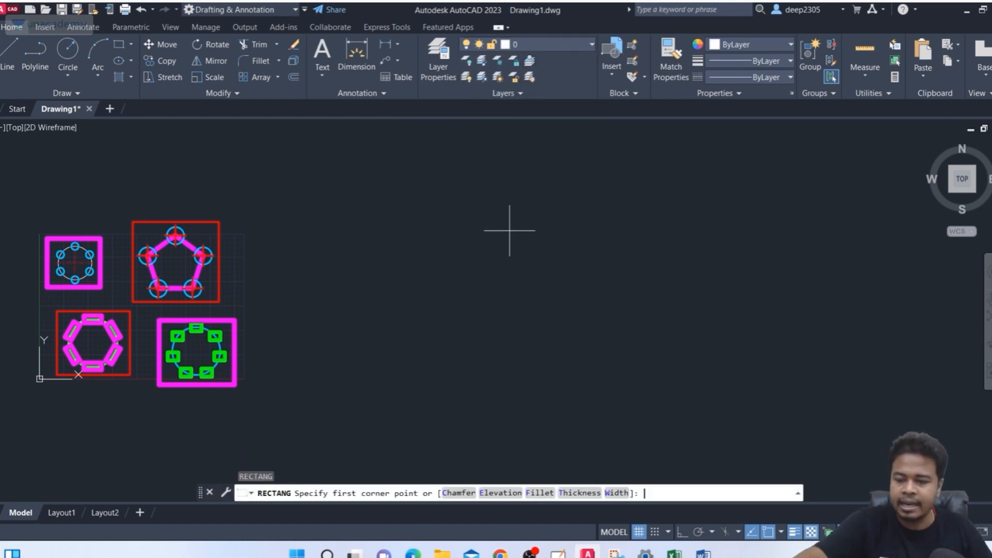
{"action": "left_click", "coordinate": [416, 330]}
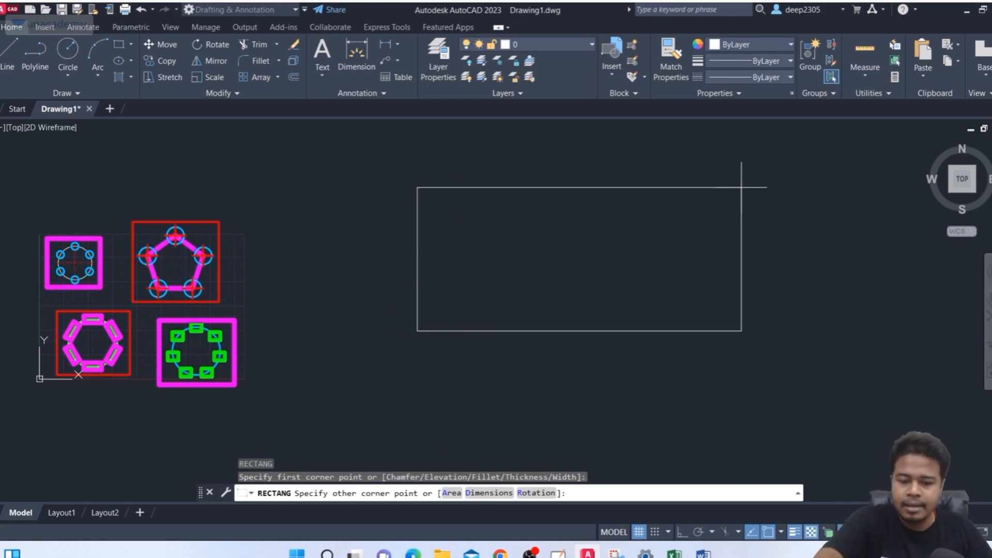
{"action": "type", "text": "@"}
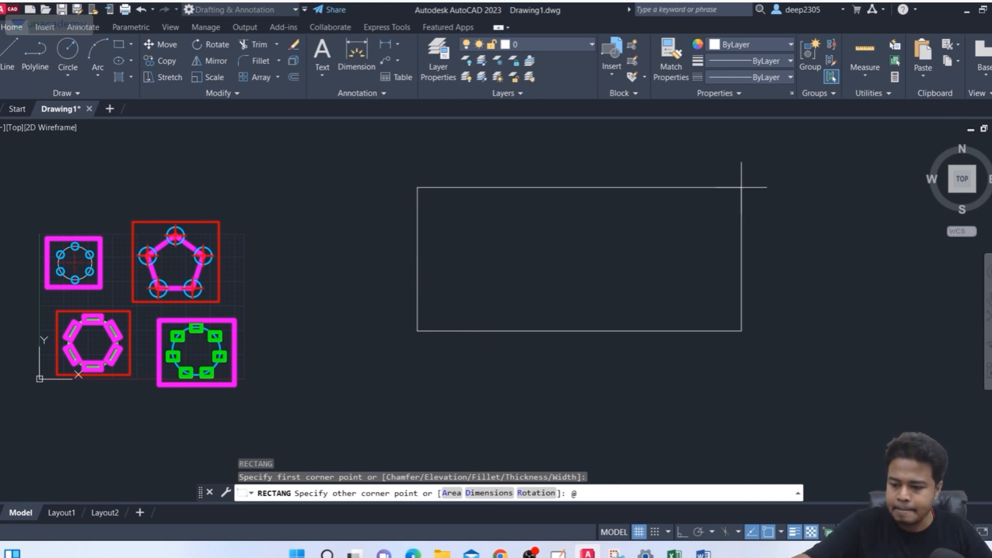
{"action": "type", "text": "297"}
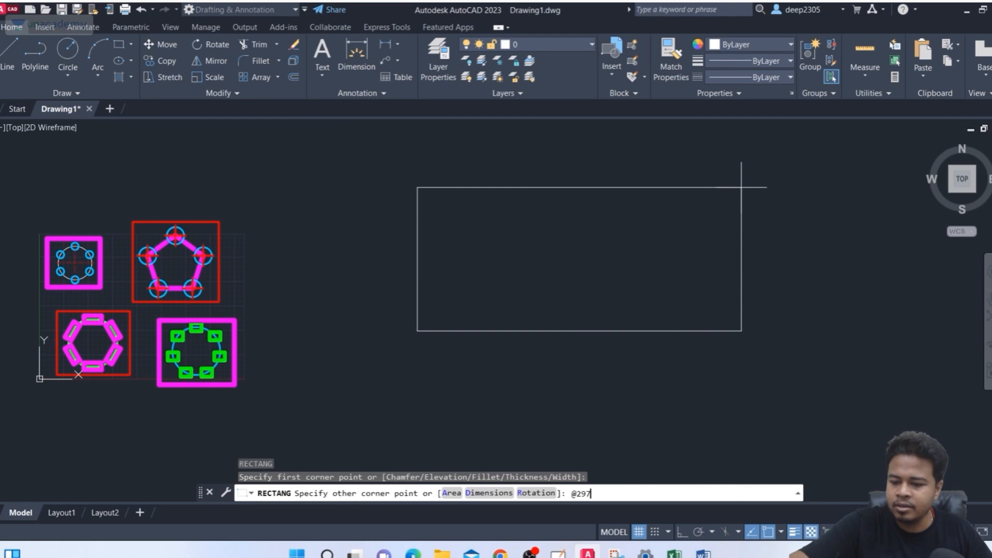
{"action": "type", "text": ",210"}
{"action": "key", "text": "Return"}
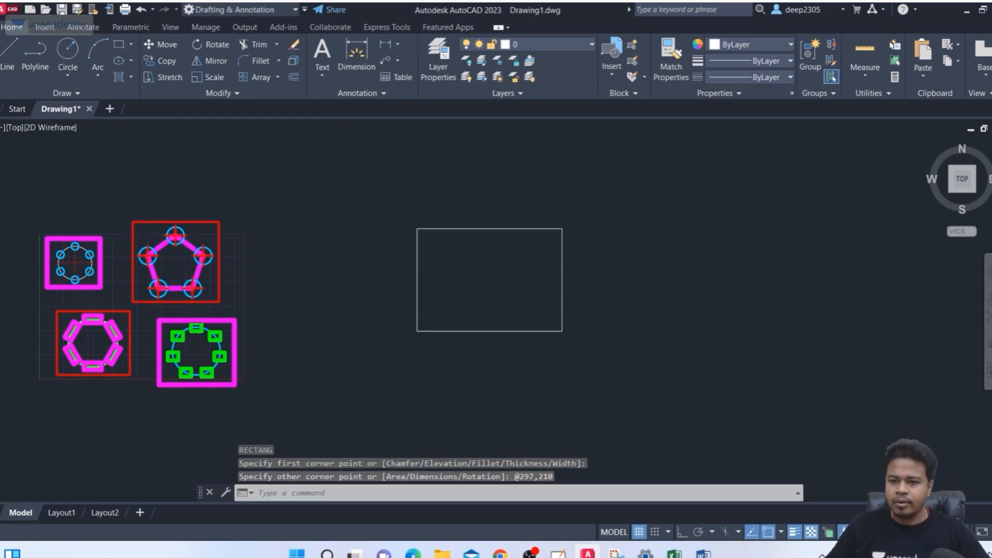
Step: Turn on Ortho and draw a vertical line from the rectangle's top edge to its bottom edge, near the right side
{"action": "scroll", "coordinate": [462, 384], "scroll_direction": "up", "scroll_amount": 2}
{"action": "middle_click_drag", "start_coordinate": [463, 384], "coordinate": [436, 409]}
{"action": "type", "text": "l"}
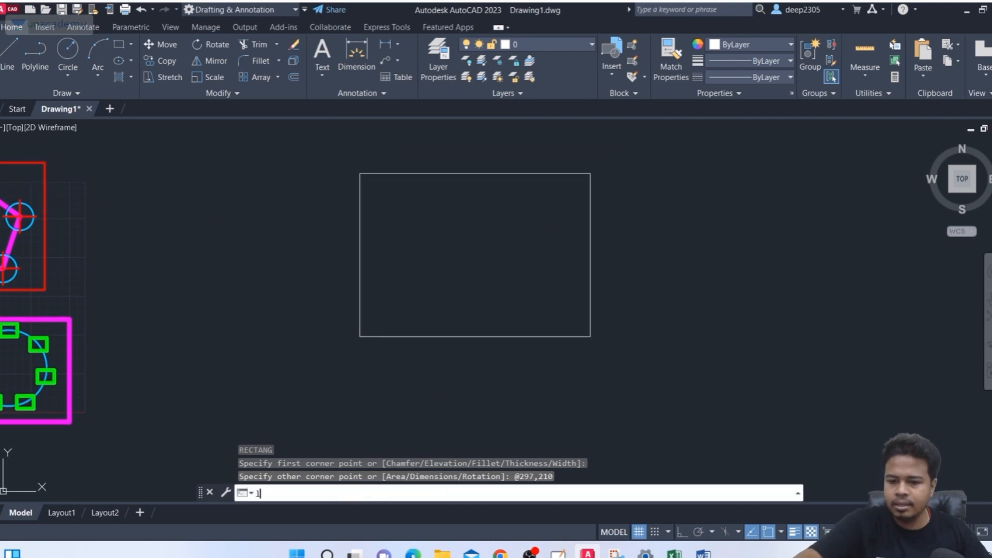
{"action": "key", "text": "Return"}
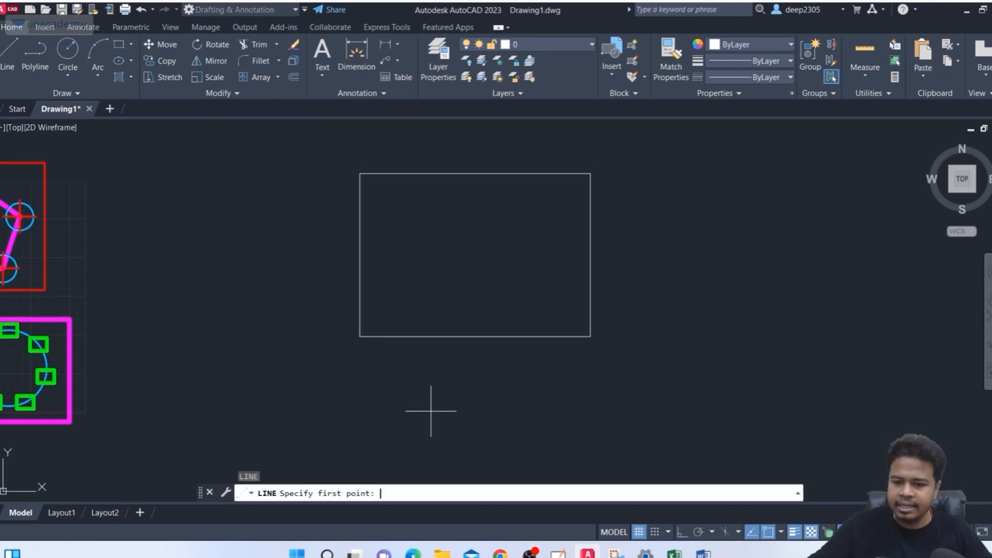
{"action": "left_click", "coordinate": [681, 536]}
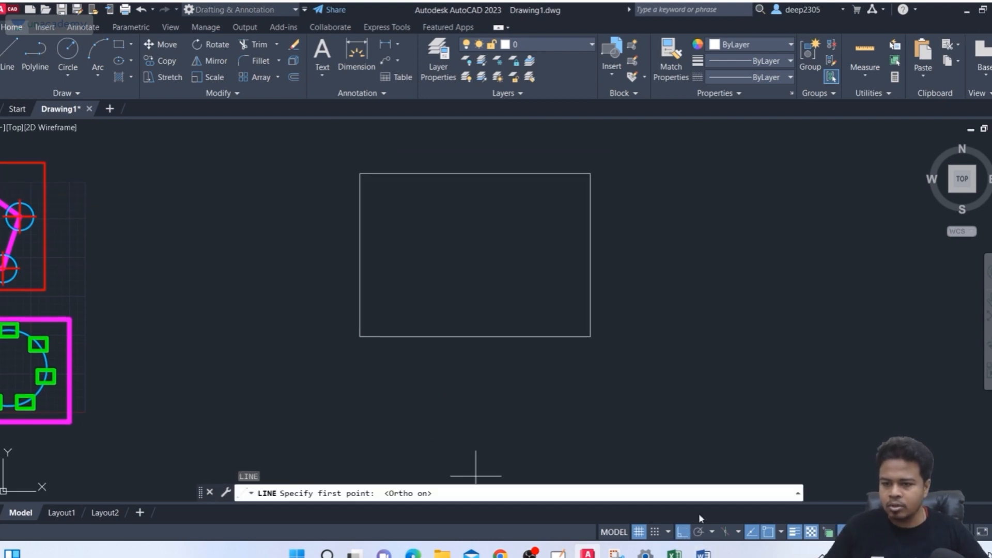
{"action": "left_click", "coordinate": [551, 174]}
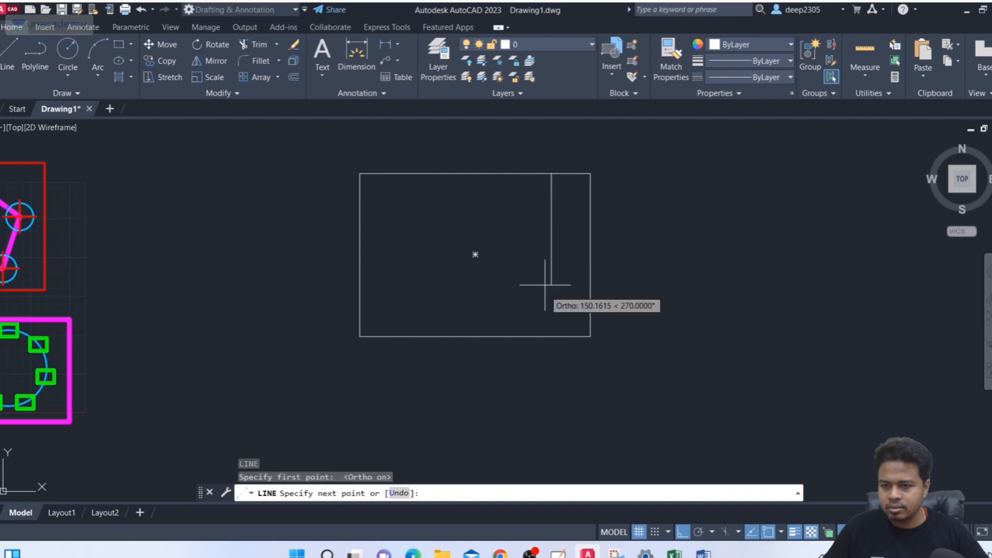
{"action": "left_click", "coordinate": [551, 336]}
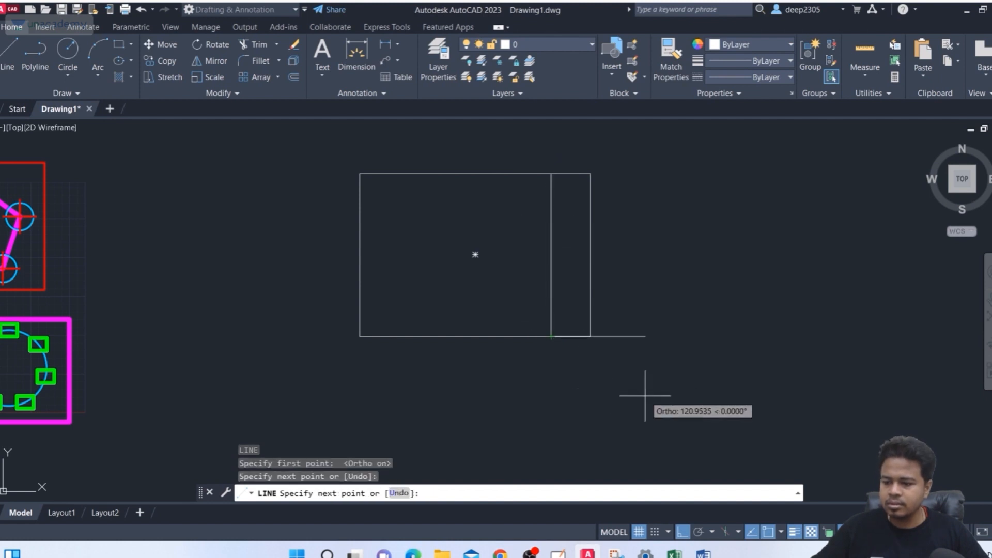
{"action": "key", "text": "Return"}
Step: Draw a horizontal line across the lower part of the right-hand strip, from the vertical line to the rectangle's right edge
{"action": "scroll", "coordinate": [646, 317], "scroll_direction": "up", "scroll_amount": 2}
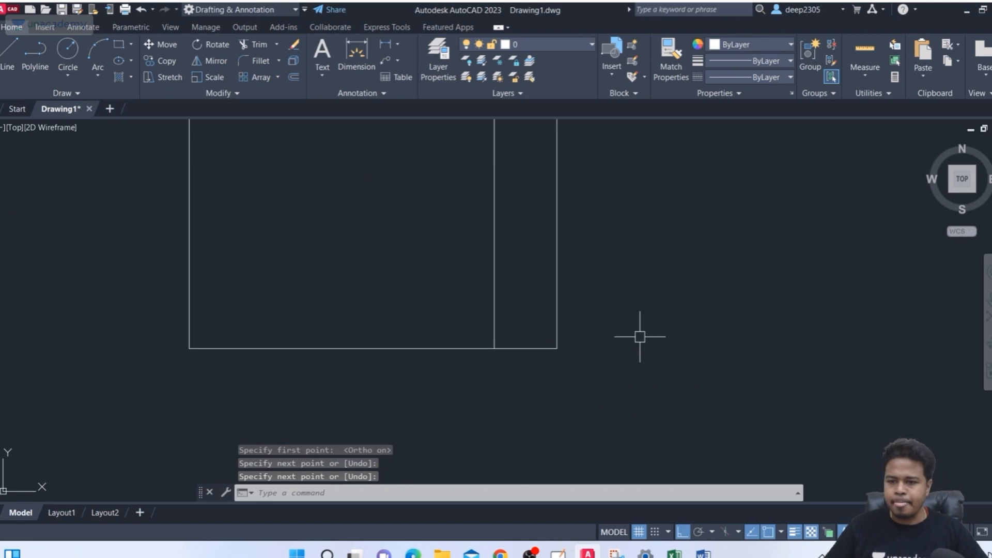
{"action": "type", "text": "l"}
{"action": "key", "text": "Return"}
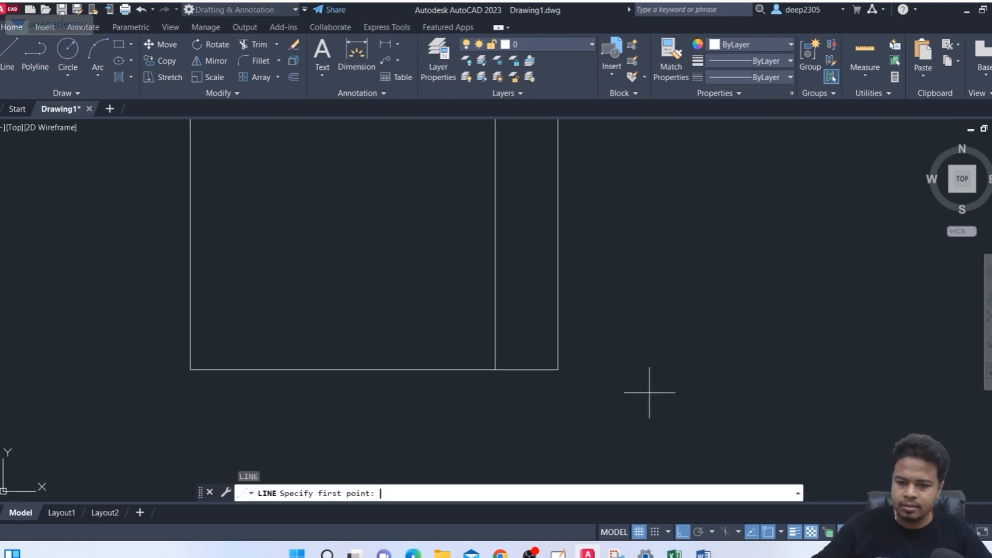
{"action": "left_click", "coordinate": [495, 314]}
{"action": "left_click", "coordinate": [557, 309]}
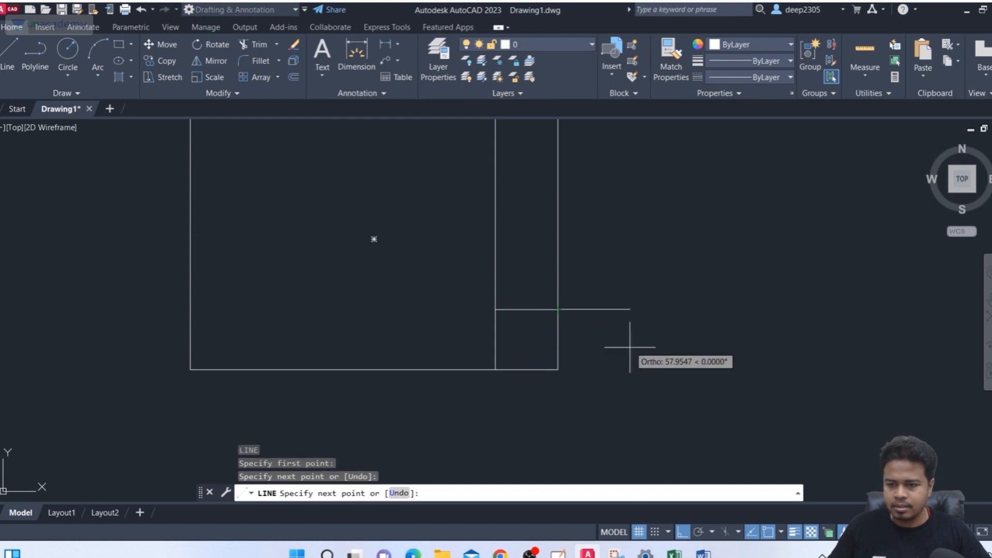
{"action": "key", "text": "Return"}
Step: Offset the 297 by 210 rectangle outward by 5 to form an outer border
{"action": "mouse_move", "coordinate": [573, 333]}
{"action": "middle_mouse_down"}
{"action": "mouse_move", "coordinate": [587, 338]}
{"action": "mouse_move", "coordinate": [594, 377]}
{"action": "middle_mouse_up"}
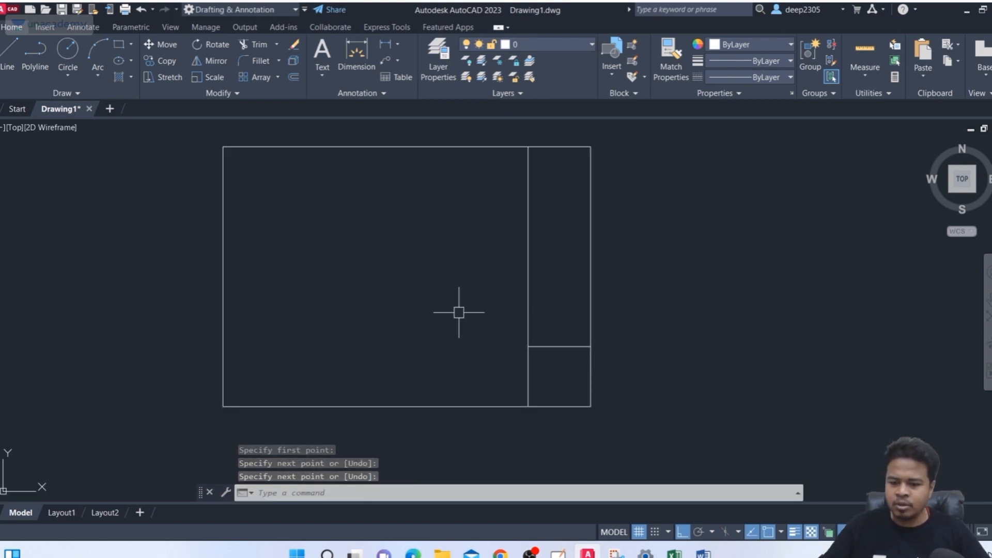
{"action": "type", "text": "o"}
{"action": "key", "text": "Return"}
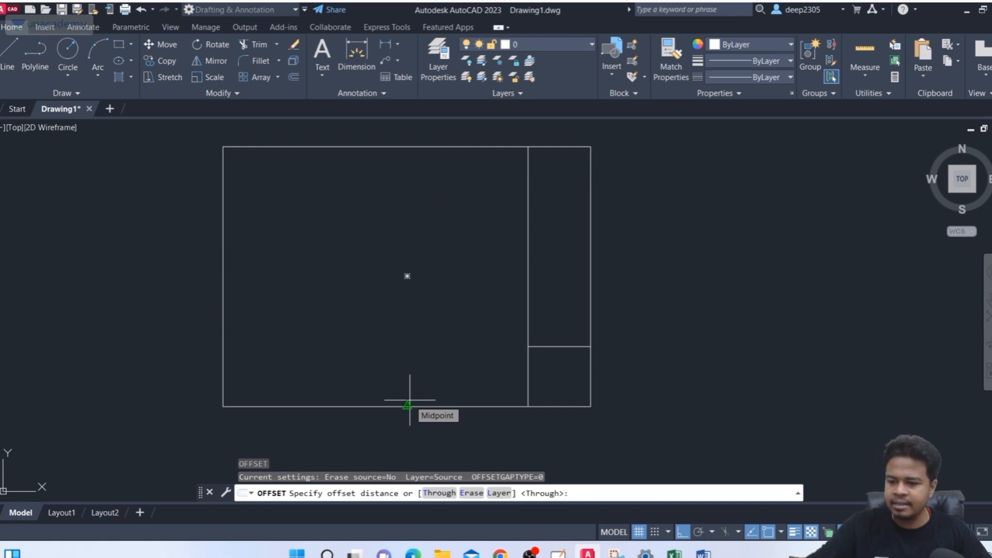
{"action": "key", "text": "Return"}
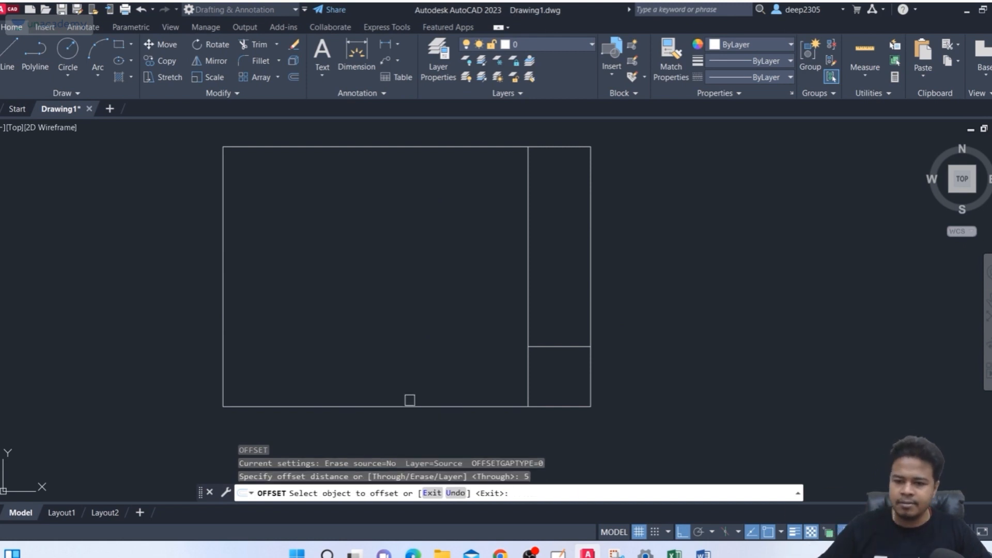
{"action": "left_click", "coordinate": [377, 145]}
{"action": "left_click", "coordinate": [379, 133]}
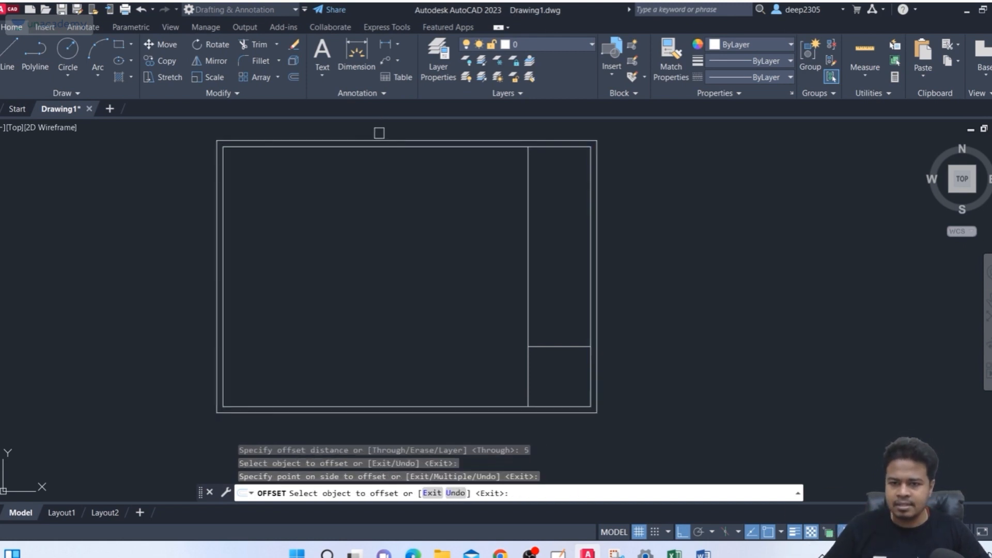
{"action": "middle_click_drag", "start_coordinate": [689, 192], "coordinate": [638, 220]}
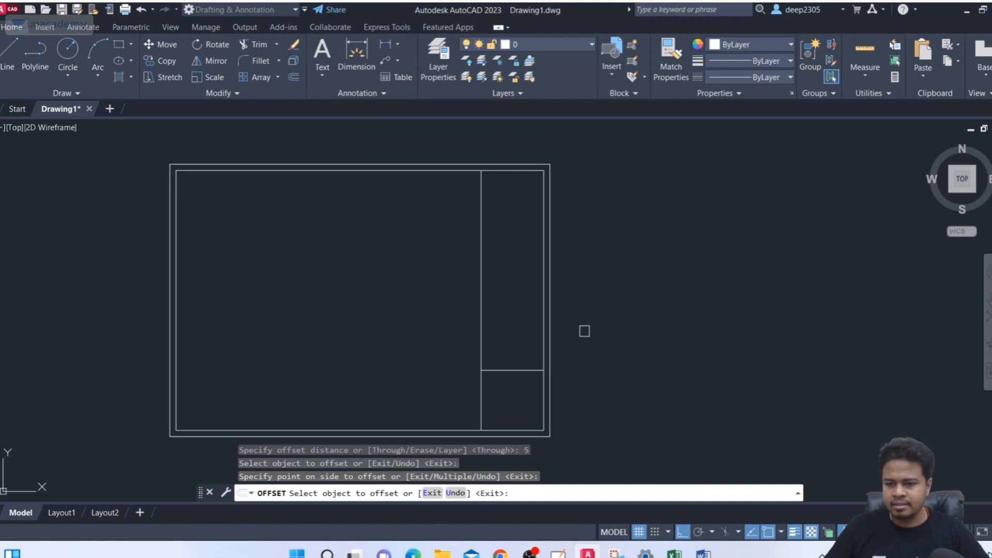
{"action": "key", "text": "Escape"}
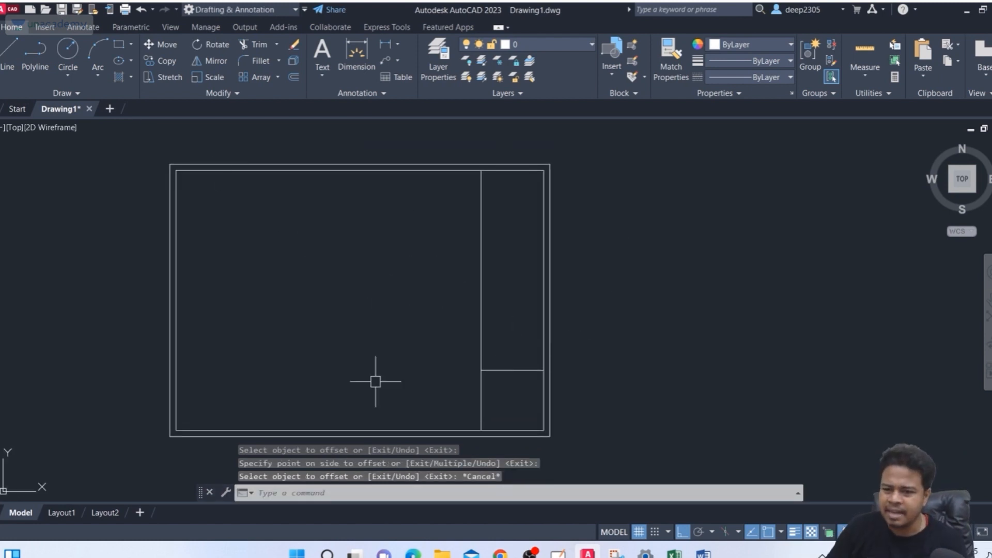
{"action": "middle_click_drag", "start_coordinate": [375, 381], "coordinate": [410, 212]}
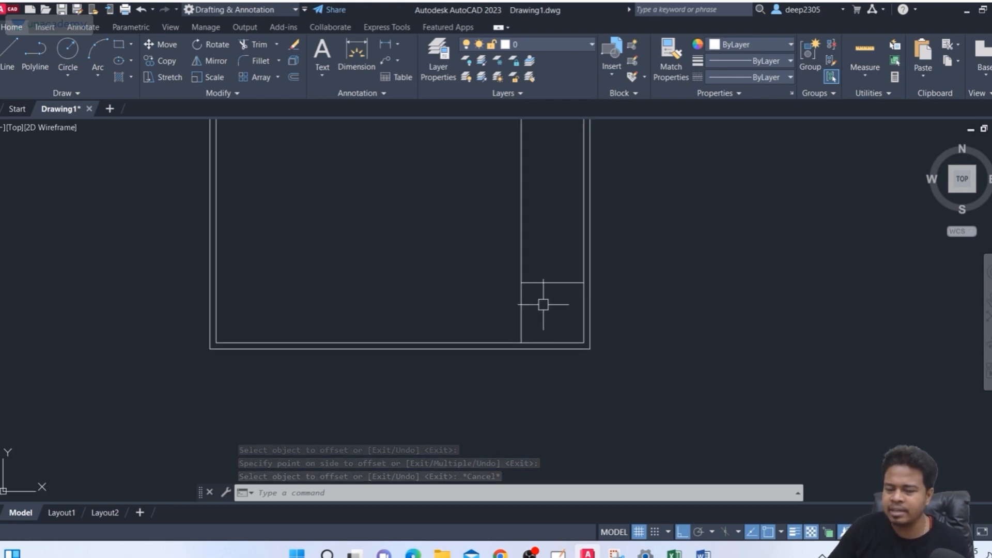
Step: Start a block definition named title_block with its base point at the lower-left corner of the outer border
{"action": "middle_click_drag", "start_coordinate": [542, 304], "coordinate": [542, 334]}
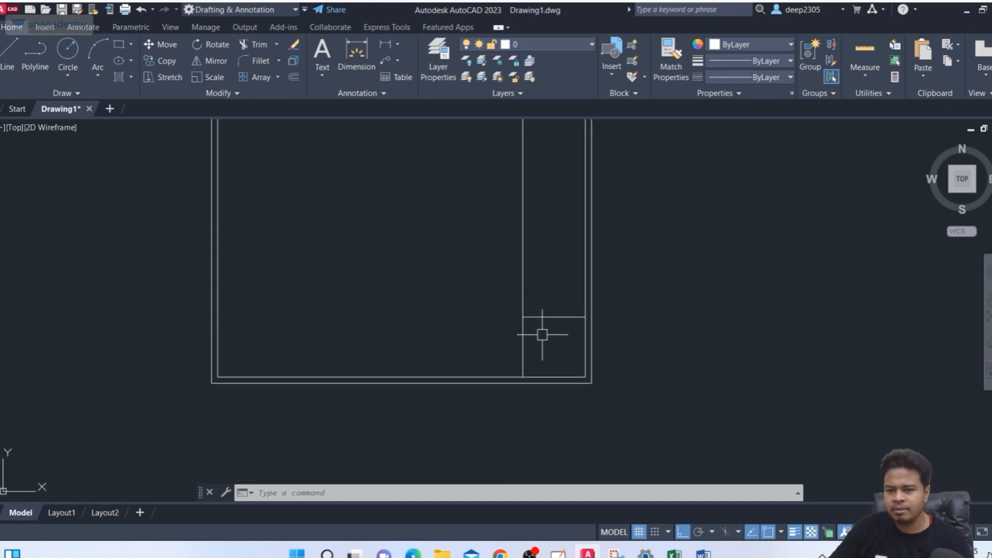
{"action": "middle_click_drag", "start_coordinate": [534, 146], "coordinate": [531, 206]}
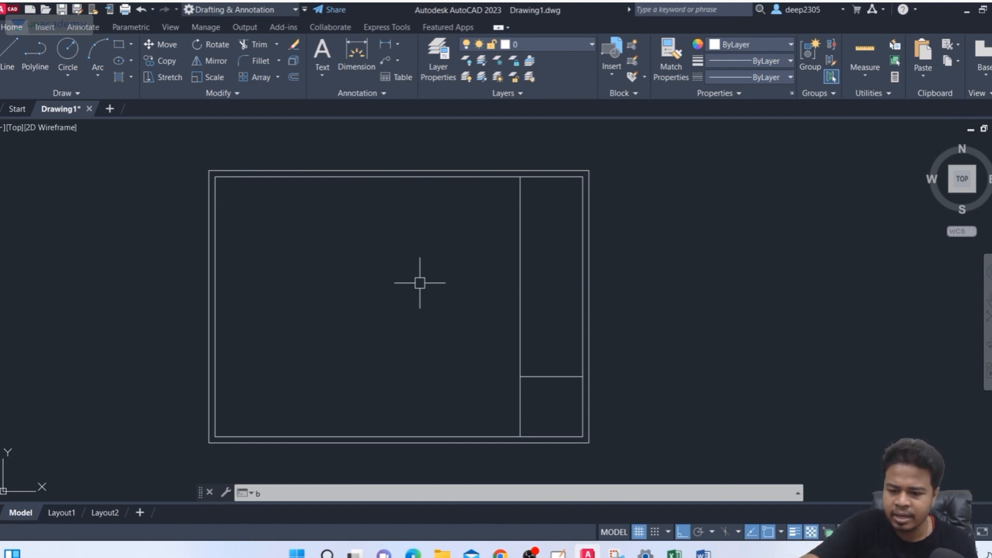
{"action": "type", "text": "lock"}
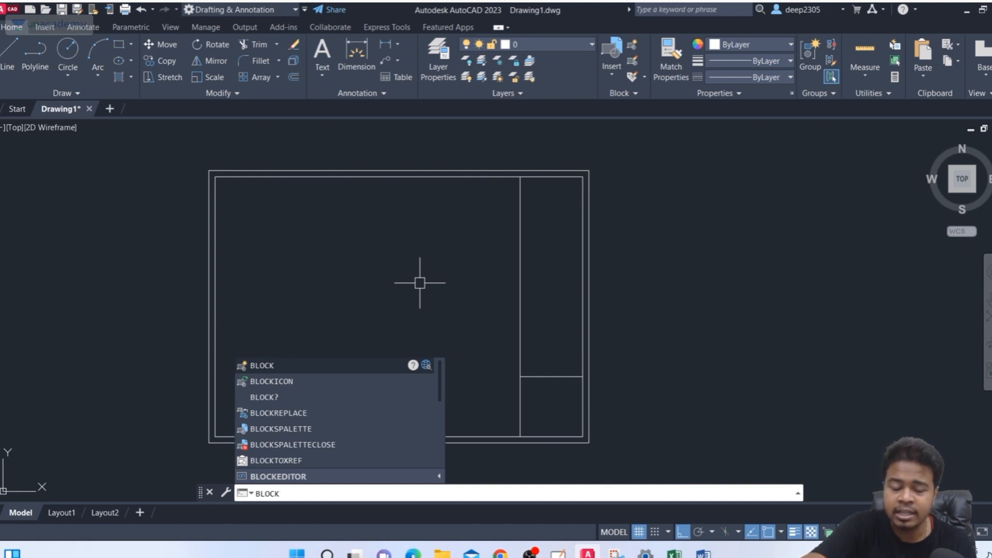
{"action": "key", "text": "BackSpace"}
{"action": "key", "text": "BackSpace"}
{"action": "key", "text": "BackSpace"}
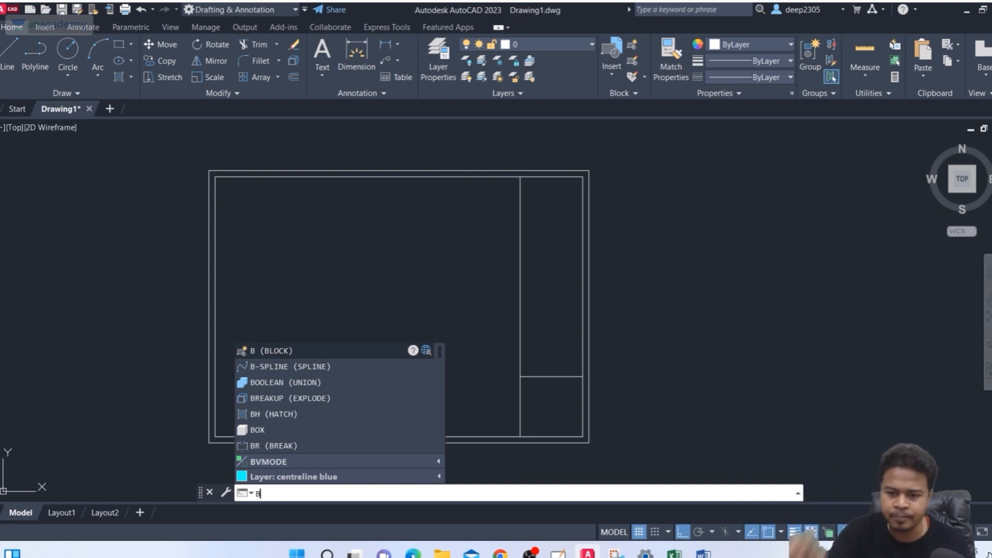
{"action": "key", "text": "Return"}
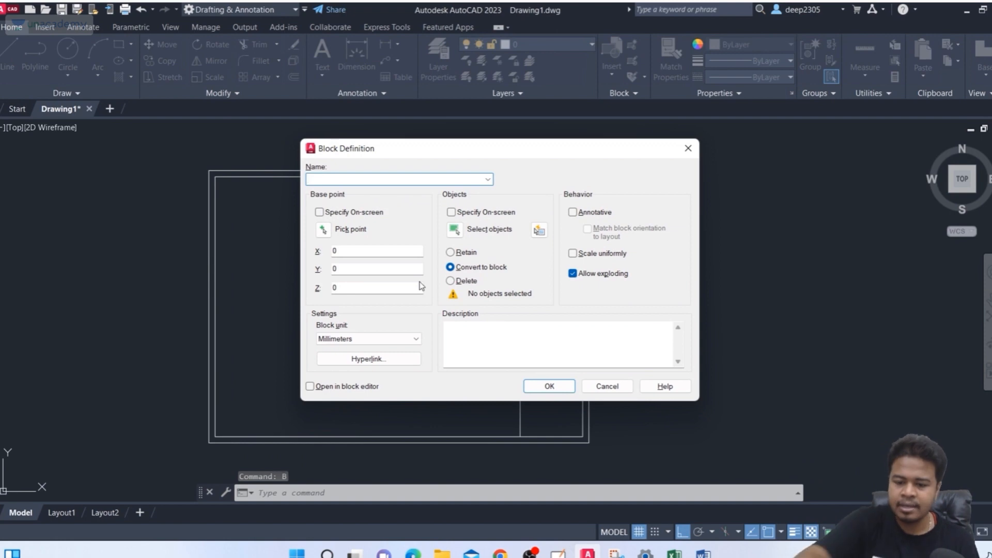
{"action": "type", "text": "title_blo"}
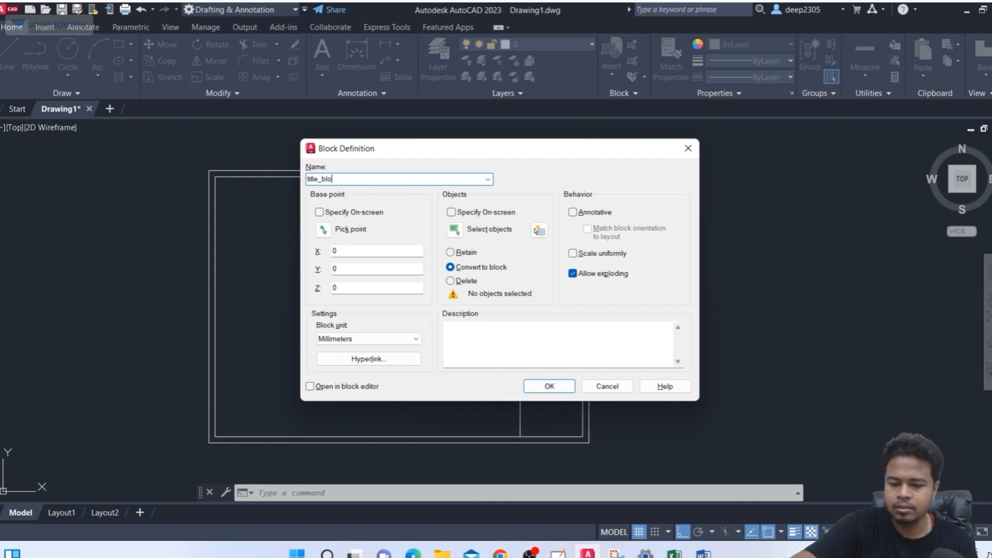
{"action": "type", "text": "ck"}
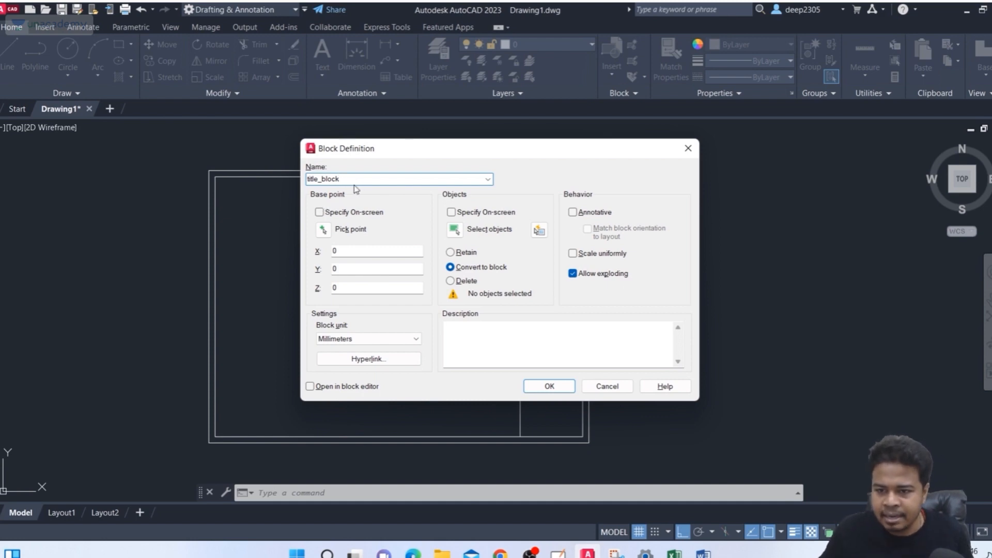
{"action": "key", "text": "ctrl"}
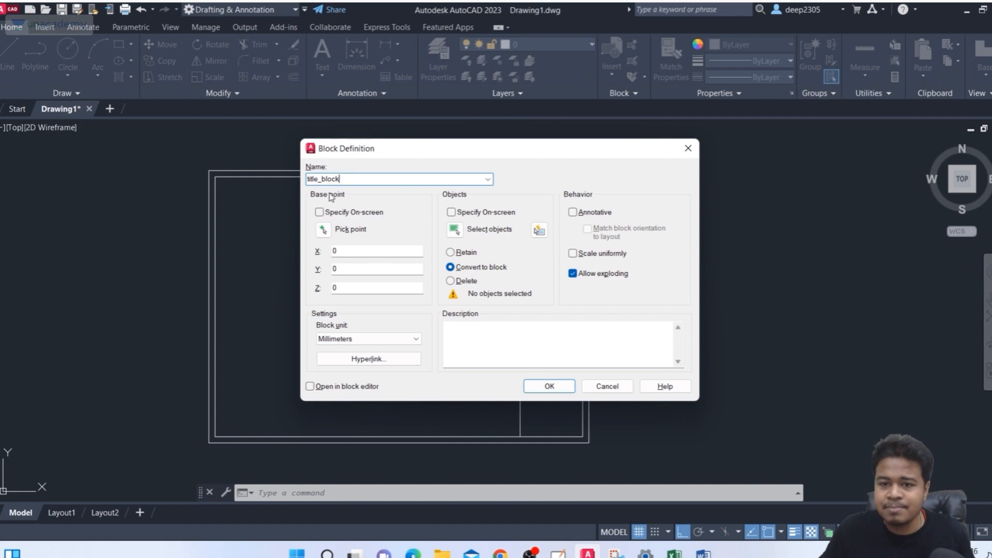
{"action": "left_click", "coordinate": [323, 230]}
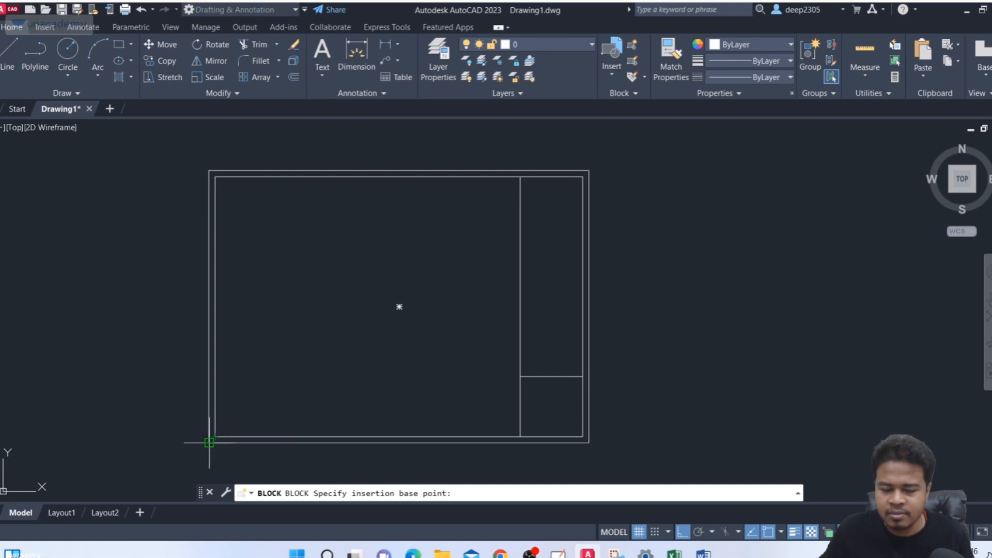
{"action": "left_click", "coordinate": [209, 443]}
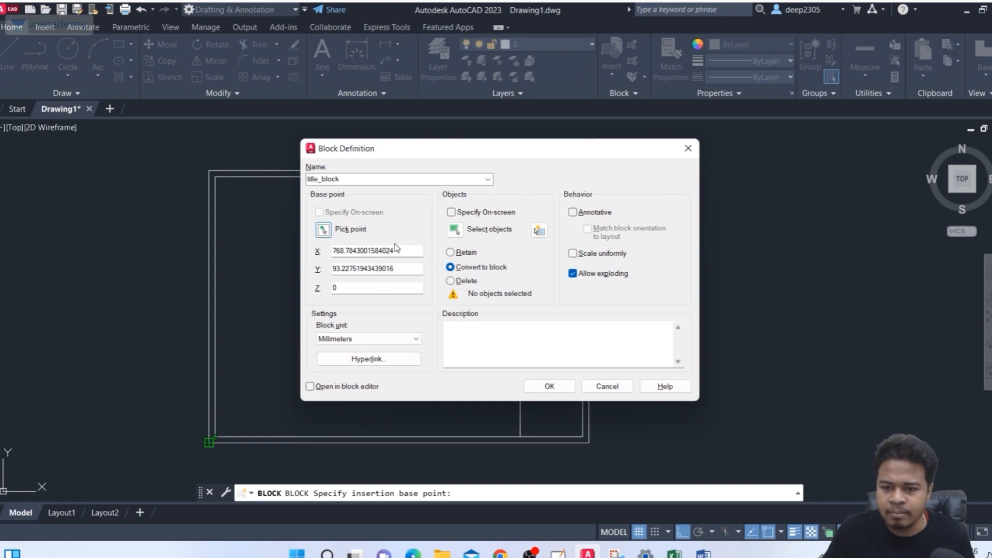
Step: Select both border rectangles and the two dividing lines as the block's objects and create the block
{"action": "left_click", "coordinate": [454, 230]}
{"action": "left_click", "coordinate": [164, 140]}
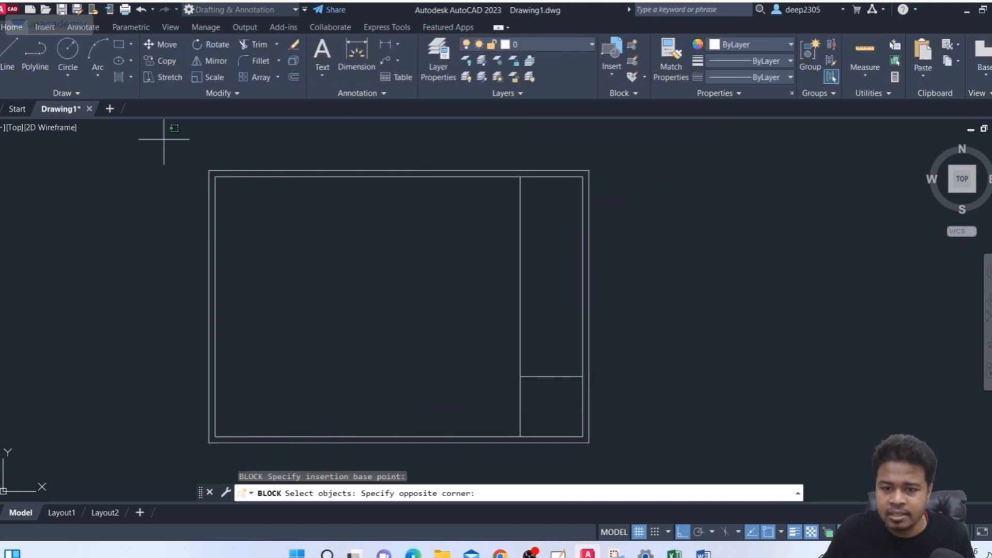
{"action": "left_click", "coordinate": [642, 450]}
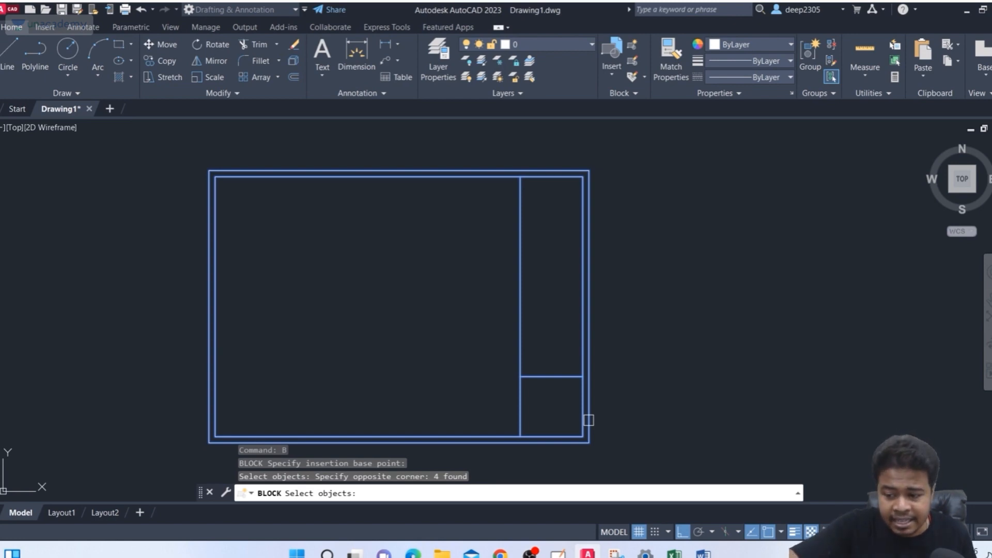
{"action": "key", "text": "Return"}
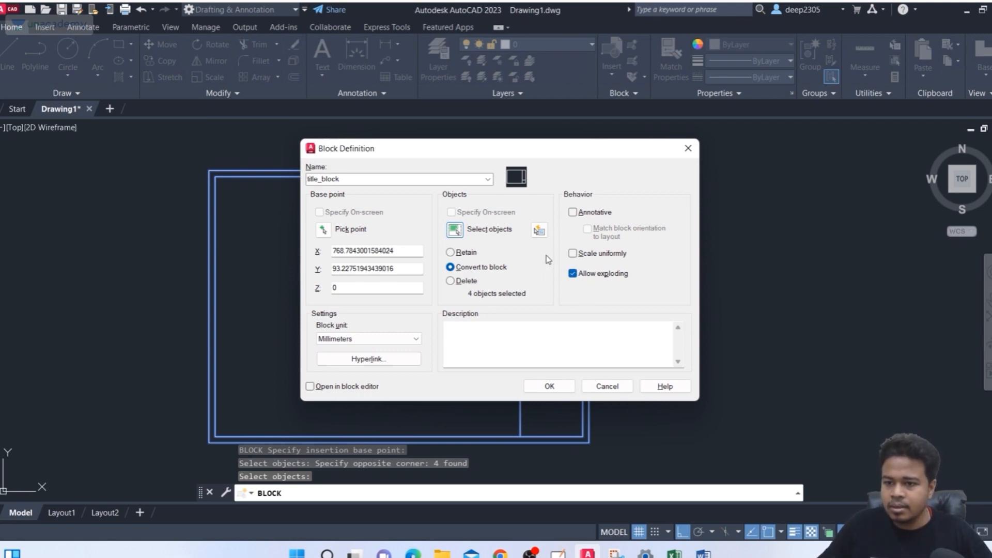
{"action": "left_click", "coordinate": [549, 385]}
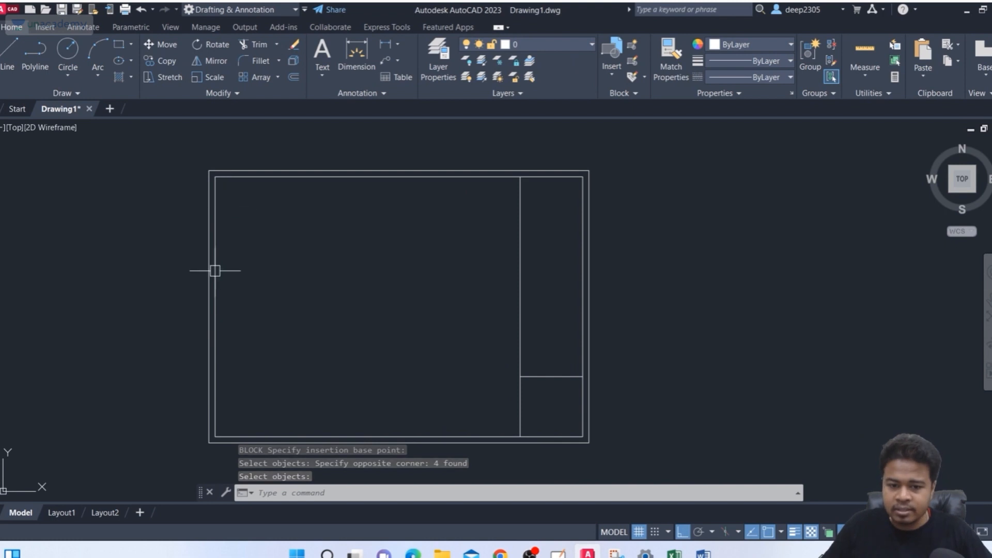
Step: Switch to Layout1, start the Insert command and choose title_block among the current drawing's blocks
{"action": "left_click", "coordinate": [61, 512]}
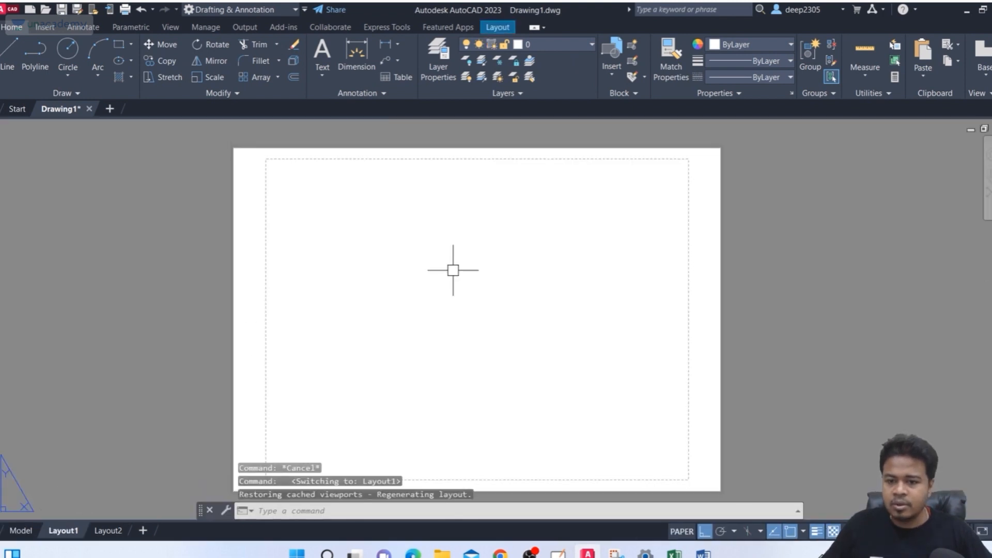
{"action": "middle_click_drag", "start_coordinate": [476, 264], "coordinate": [456, 284]}
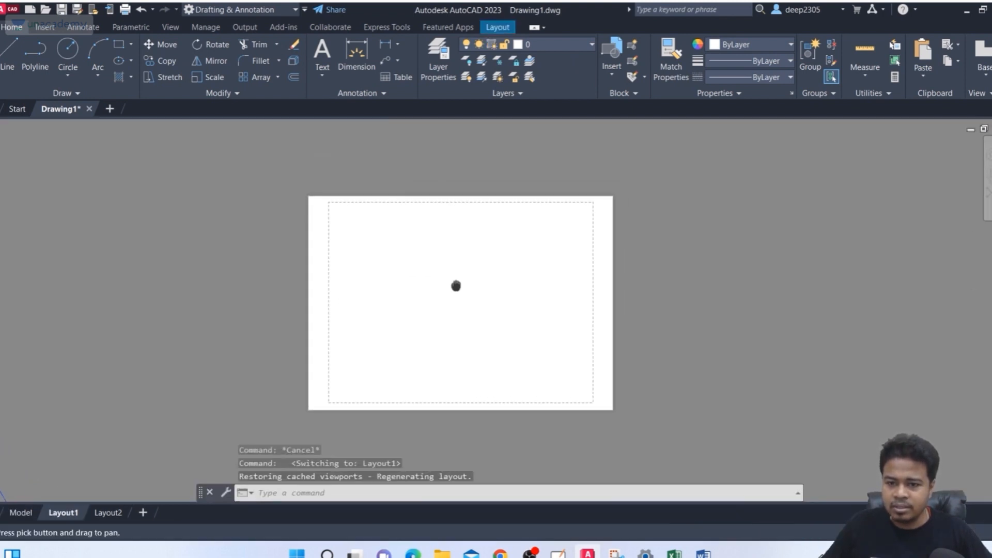
{"action": "type", "text": "i"}
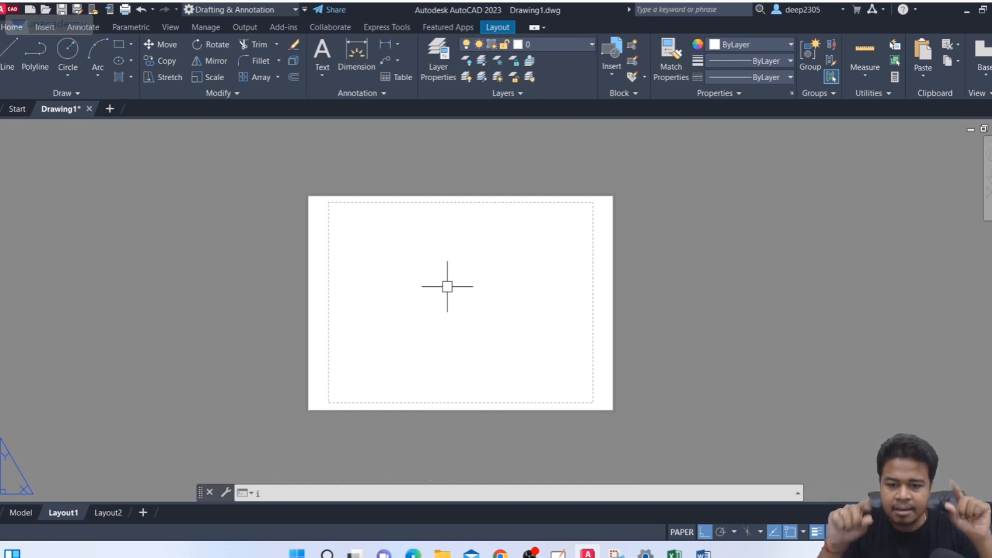
{"action": "key", "text": "Return"}
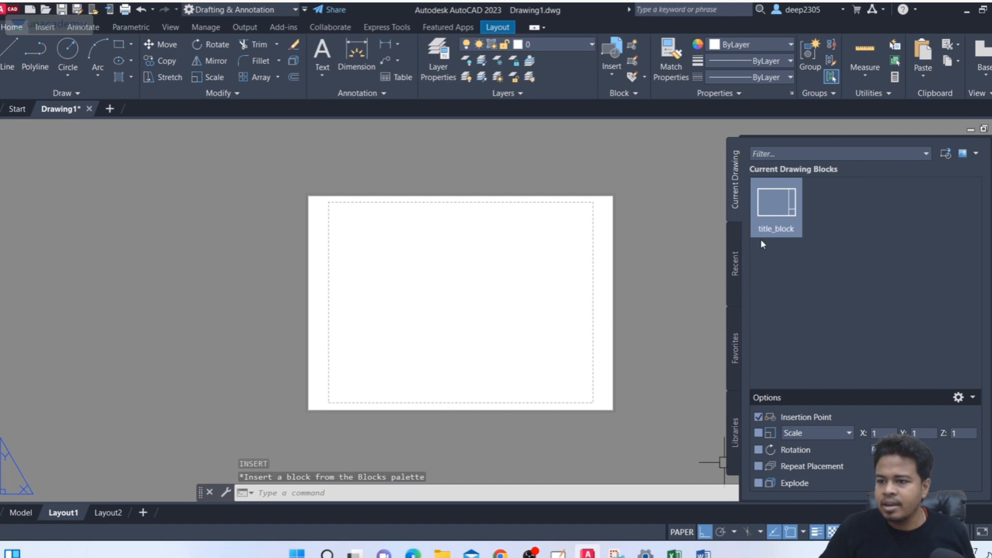
{"action": "left_click", "coordinate": [773, 214]}
{"action": "mouse_move", "coordinate": [780, 213]}
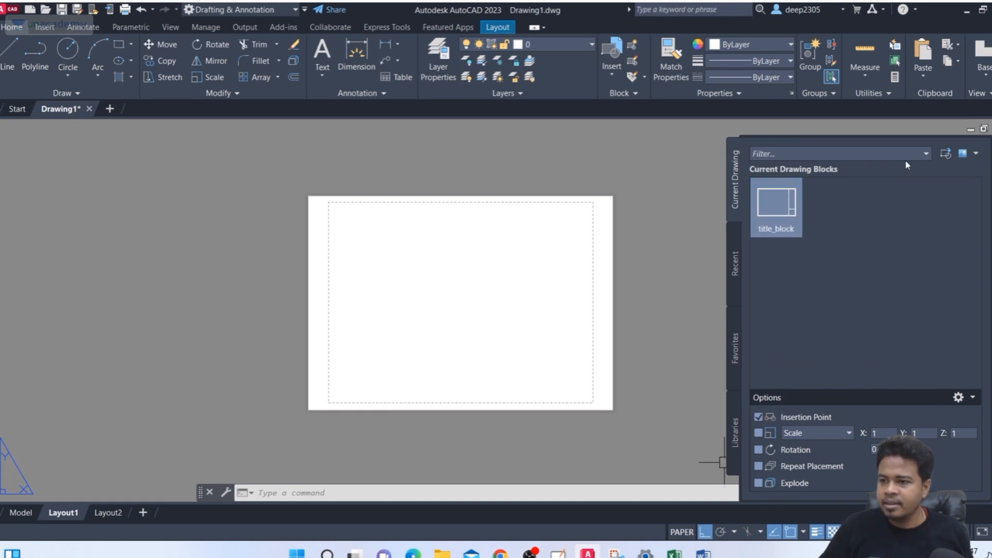
{"action": "left_click", "coordinate": [944, 154]}
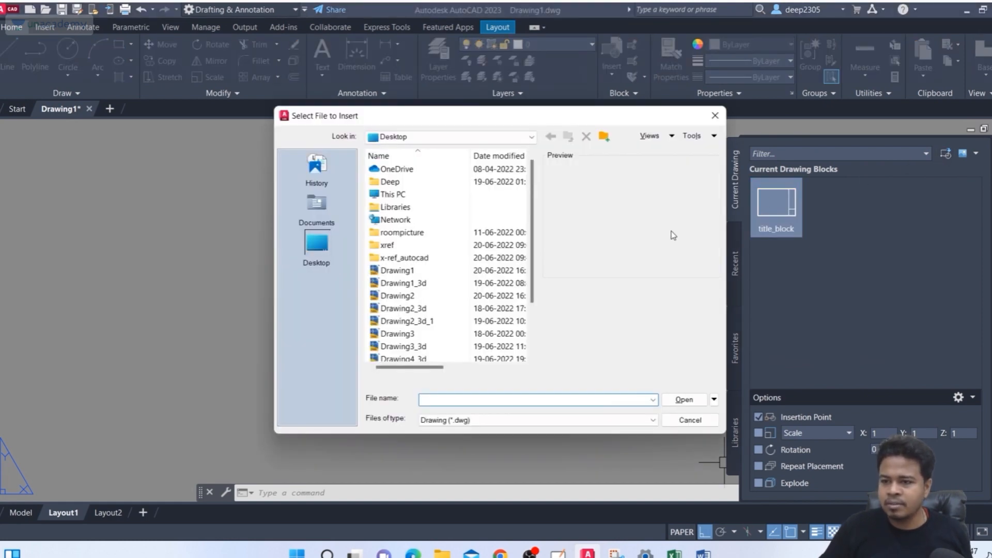
{"action": "left_click", "coordinate": [715, 115]}
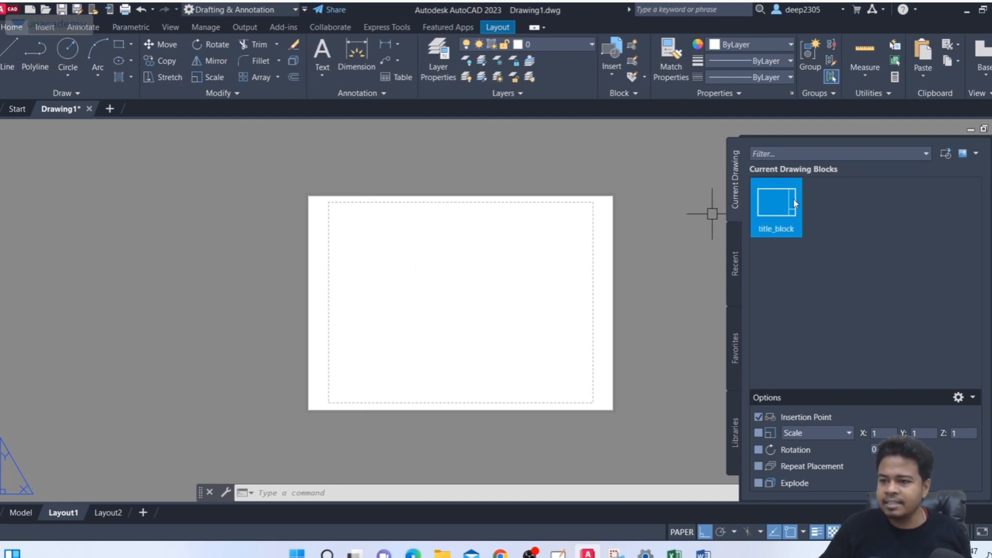
{"action": "left_click", "coordinate": [19, 512]}
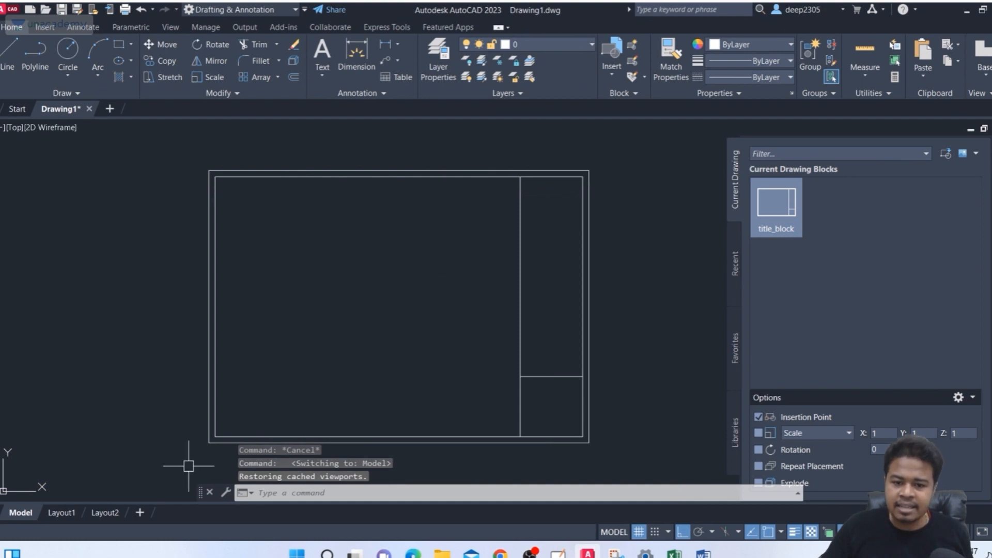
{"action": "left_click", "coordinate": [64, 518]}
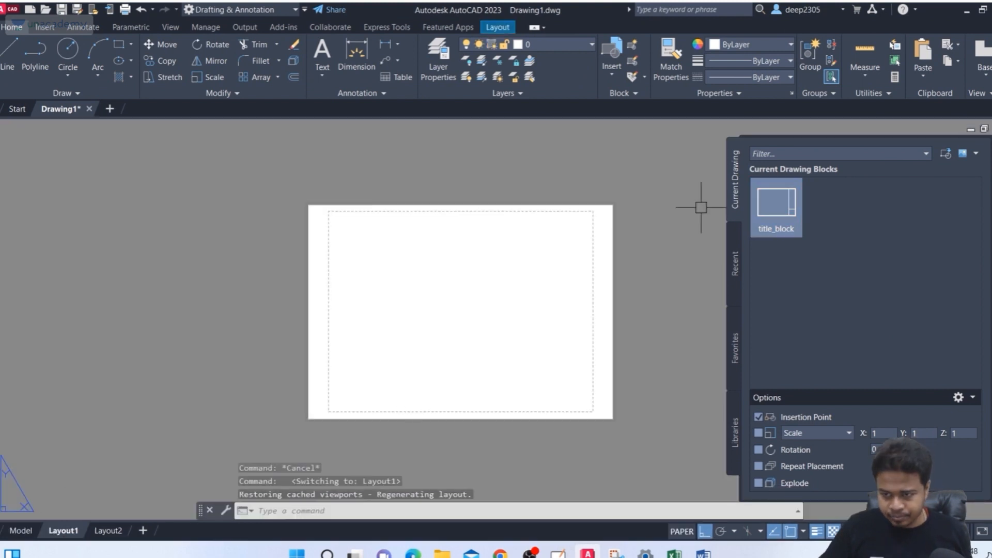
Step: Insert the title_block block into Layout1 with its base point near the sheet's lower-left corner
{"action": "left_click", "coordinate": [782, 212]}
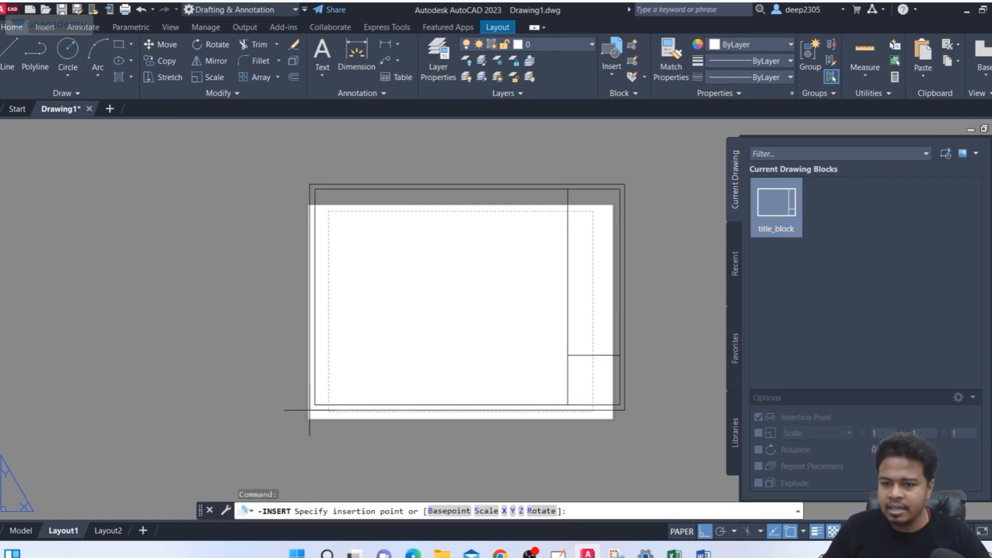
{"action": "scroll", "coordinate": [279, 419], "scroll_direction": "up", "scroll_amount": 1}
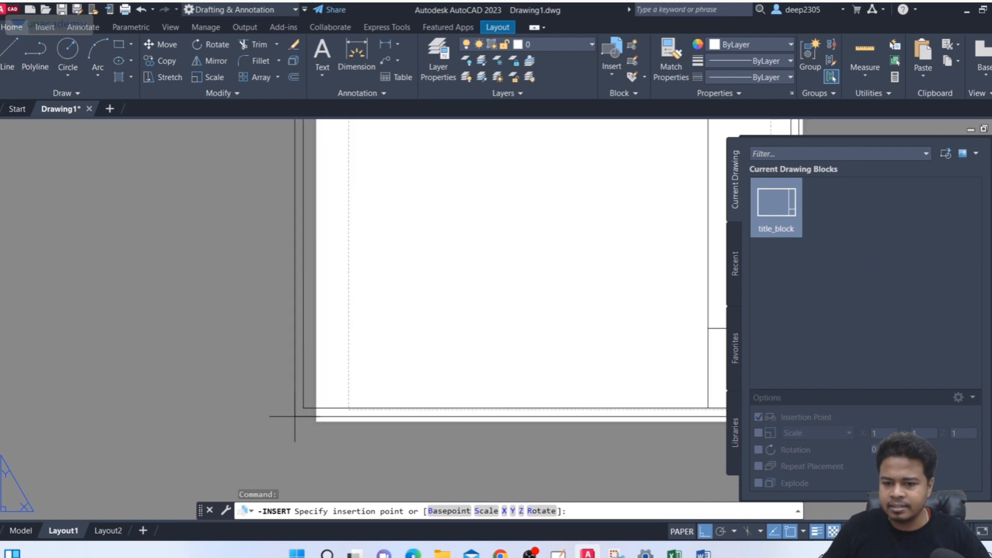
{"action": "scroll", "coordinate": [279, 419], "scroll_direction": "down", "scroll_amount": 1}
{"action": "middle_click_drag", "start_coordinate": [279, 418], "coordinate": [186, 437]}
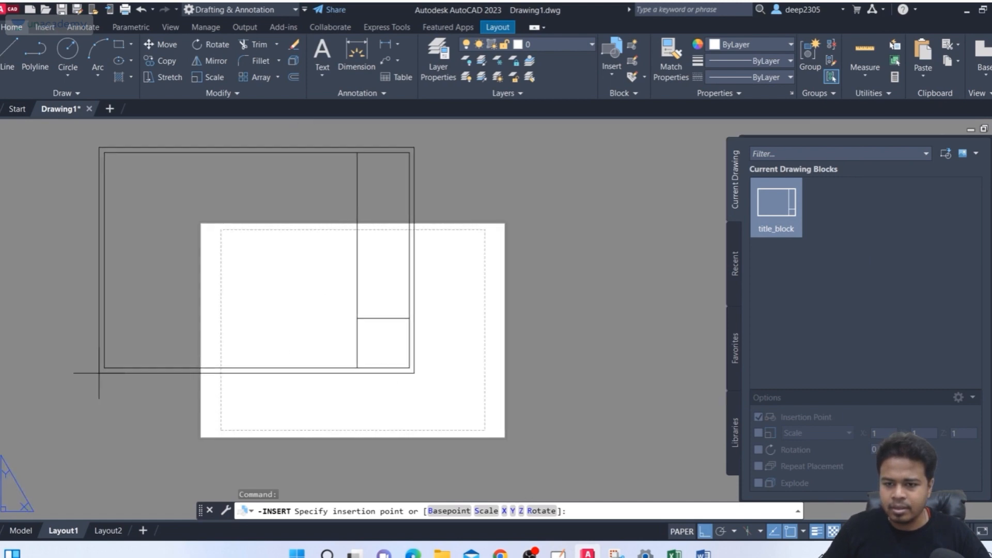
{"action": "left_click", "coordinate": [199, 444]}
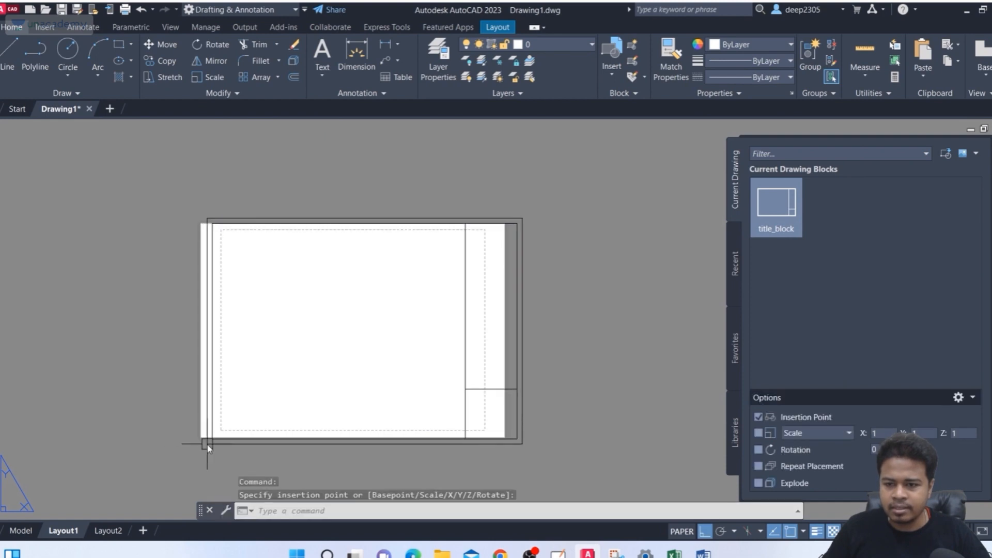
Step: Examine how the inserted title block frame lies against the Layout1 sheet edges and the dashed printable area
{"action": "scroll", "coordinate": [311, 389], "scroll_direction": "up", "scroll_amount": 2}
{"action": "middle_click_drag", "start_coordinate": [310, 380], "coordinate": [306, 410]}
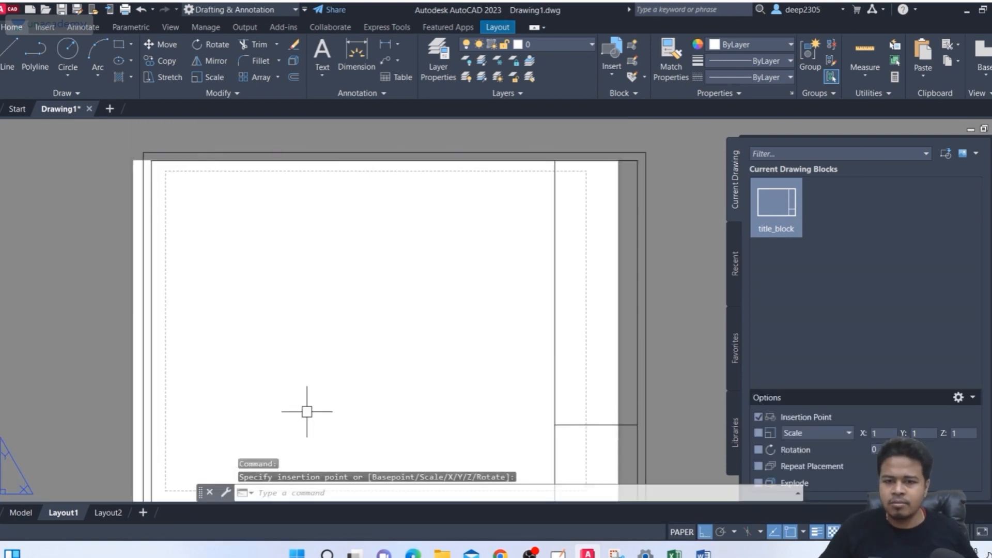
{"action": "key", "text": "Escape"}
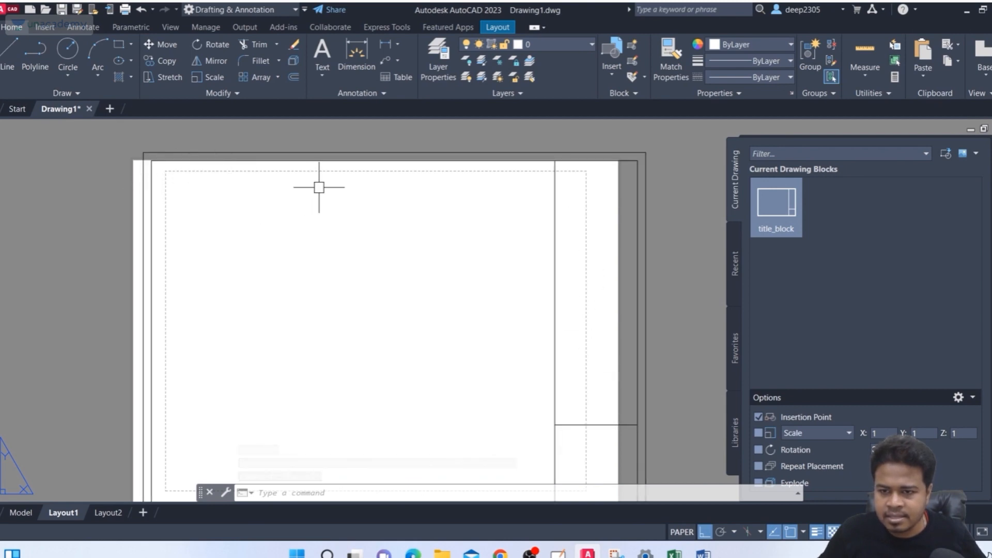
{"action": "scroll", "coordinate": [465, 179], "scroll_direction": "up", "scroll_amount": 2}
{"action": "middle_click_drag", "start_coordinate": [465, 179], "coordinate": [441, 265]}
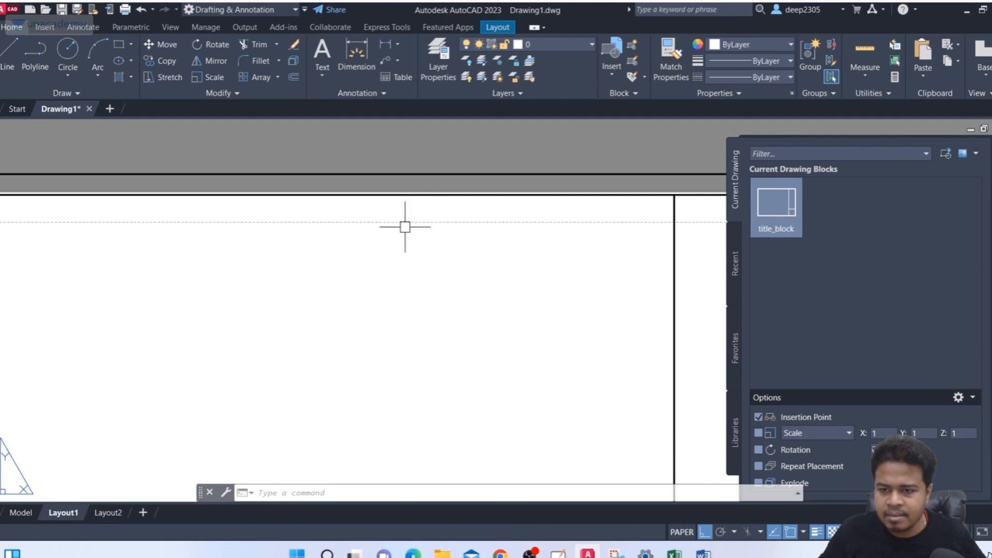
{"action": "scroll", "coordinate": [405, 223], "scroll_direction": "down", "scroll_amount": 3}
{"action": "scroll", "coordinate": [410, 201], "scroll_direction": "down", "scroll_amount": 2}
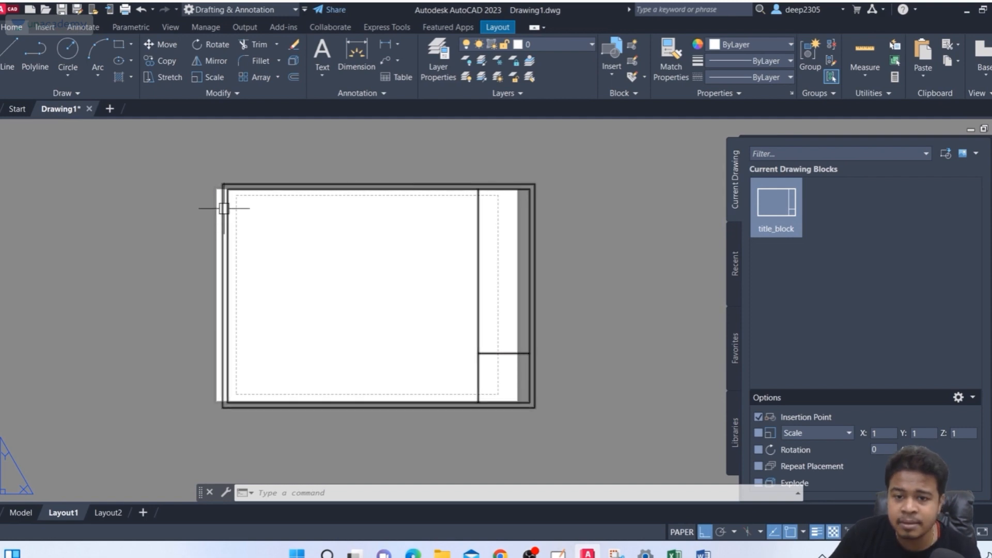
{"action": "scroll", "coordinate": [224, 208], "scroll_direction": "up", "scroll_amount": 2}
{"action": "scroll", "coordinate": [232, 206], "scroll_direction": "down", "scroll_amount": 2}
{"action": "middle_click_drag", "start_coordinate": [232, 205], "coordinate": [188, 214]}
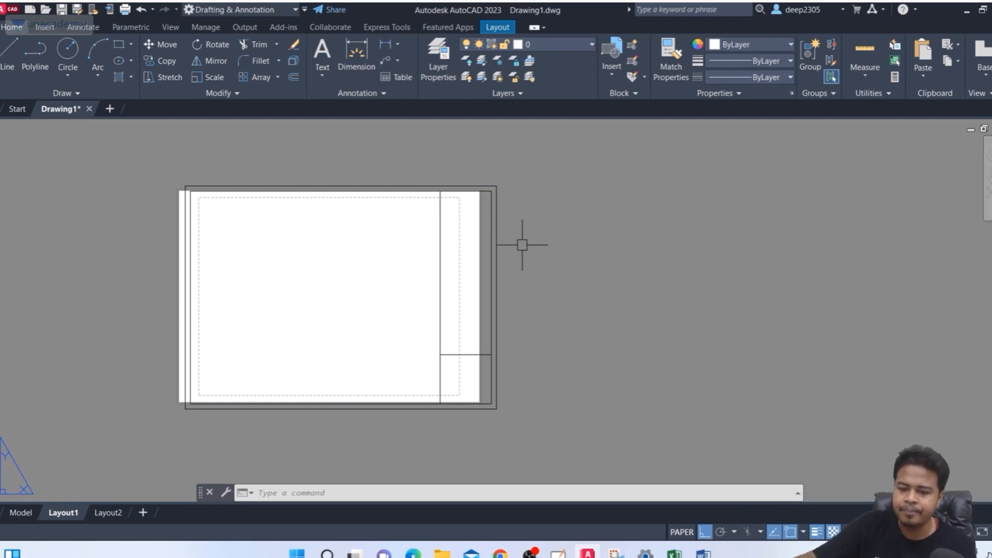
Step: Explode the inserted title block in Layout1 into separate objects
{"action": "type", "text": "x"}
{"action": "key", "text": "Return"}
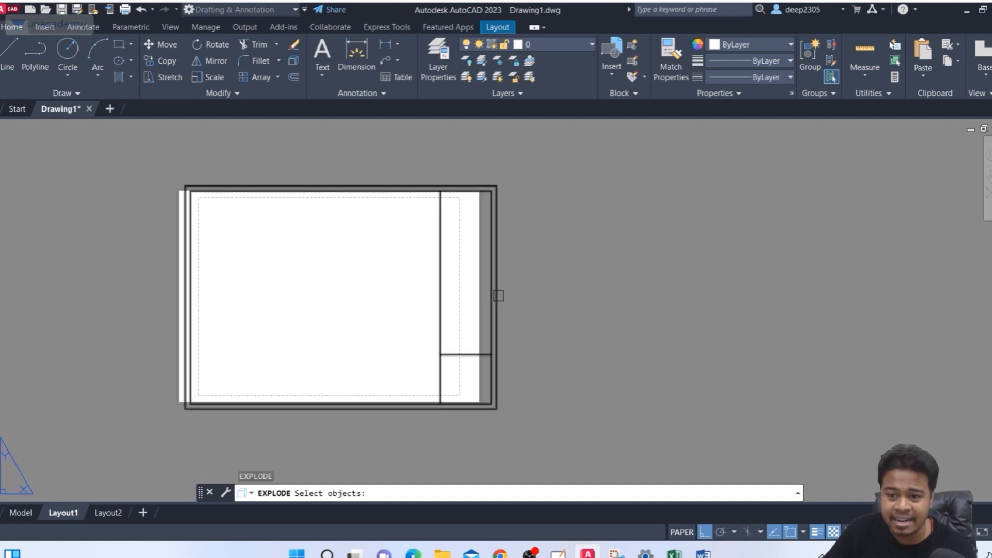
{"action": "left_click", "coordinate": [497, 296]}
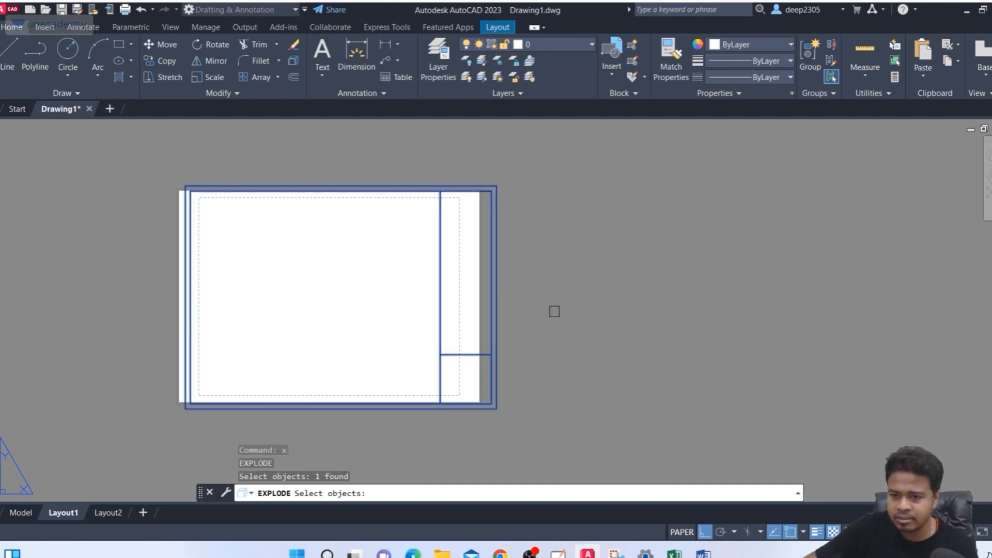
{"action": "key", "text": "Return"}
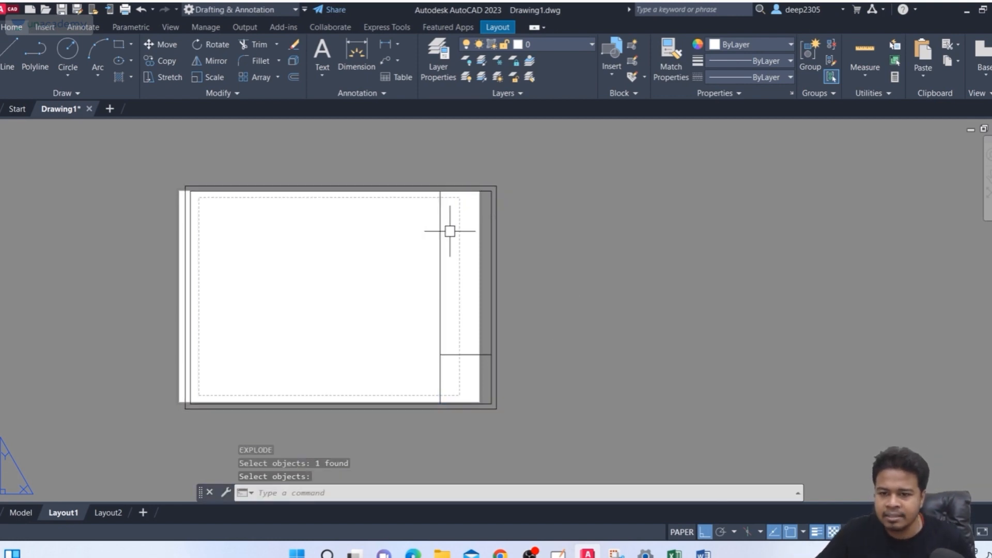
Step: Stretch the inner title block frame's top and right edges inward to just inside the dashed printable area
{"action": "middle_click_drag", "start_coordinate": [449, 231], "coordinate": [479, 217]}
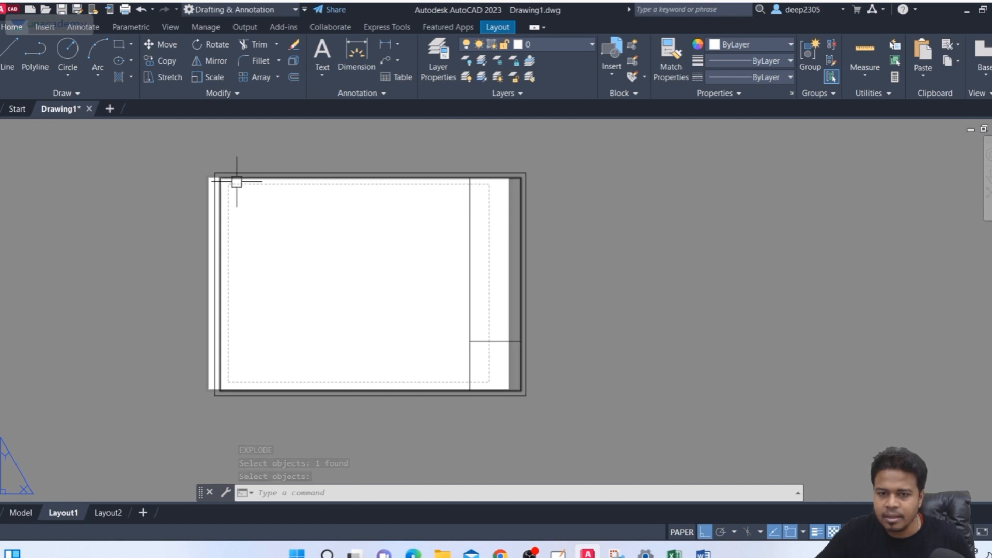
{"action": "scroll", "coordinate": [233, 181], "scroll_direction": "up", "scroll_amount": 2}
{"action": "scroll", "coordinate": [263, 206], "scroll_direction": "down", "scroll_amount": 2}
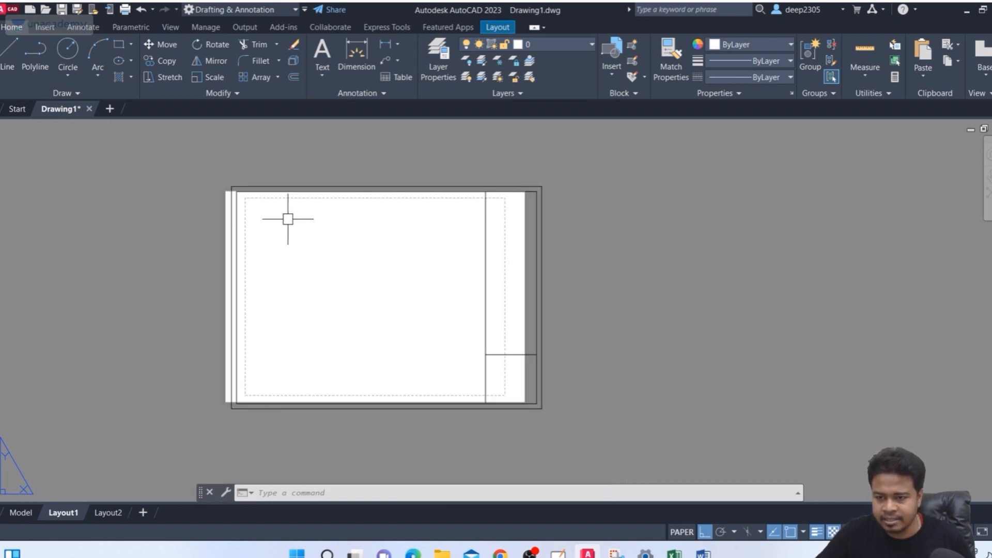
{"action": "scroll", "coordinate": [259, 202], "scroll_direction": "up", "scroll_amount": 2}
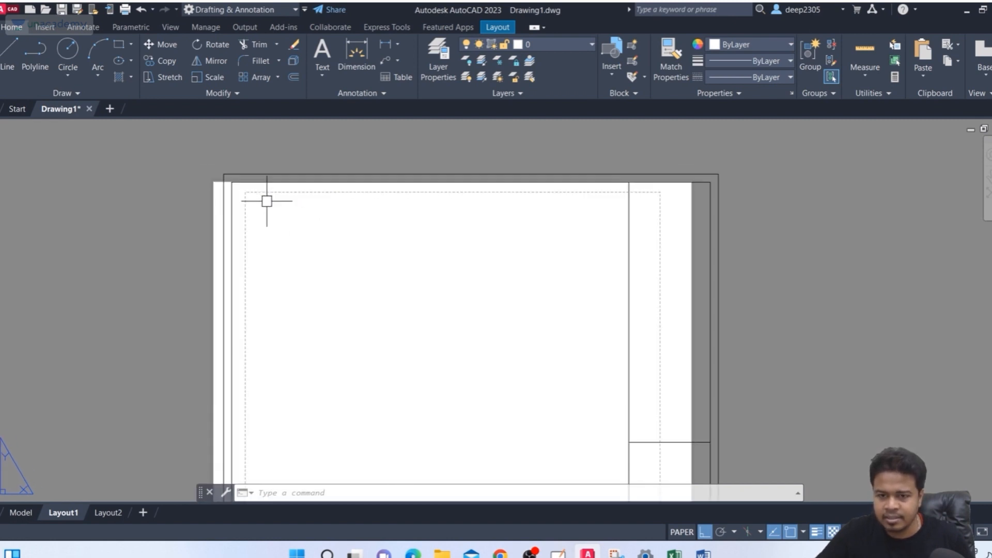
{"action": "left_click", "coordinate": [241, 186]}
{"action": "scroll", "coordinate": [450, 230], "scroll_direction": "down", "scroll_amount": 2}
{"action": "scroll", "coordinate": [453, 215], "scroll_direction": "up", "scroll_amount": 2}
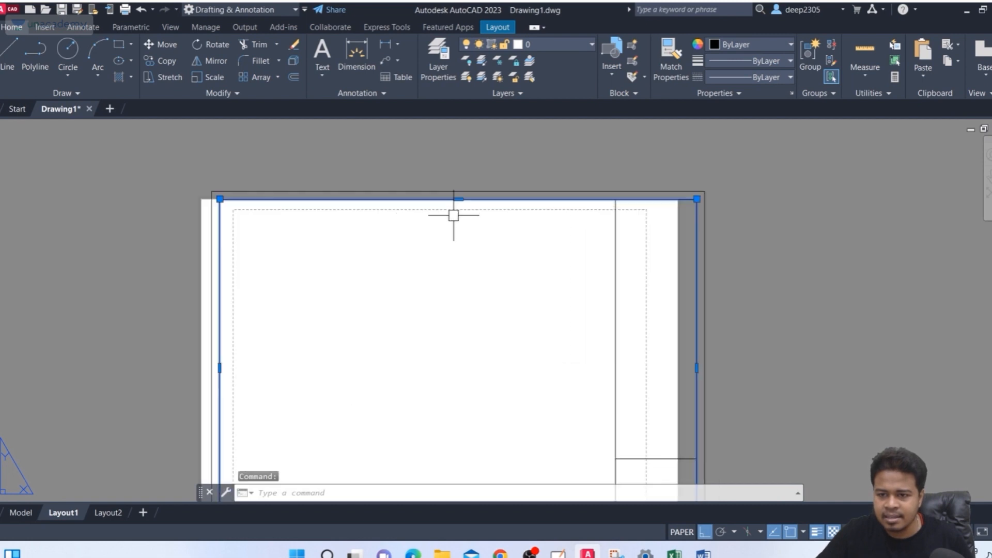
{"action": "left_click", "coordinate": [458, 199]}
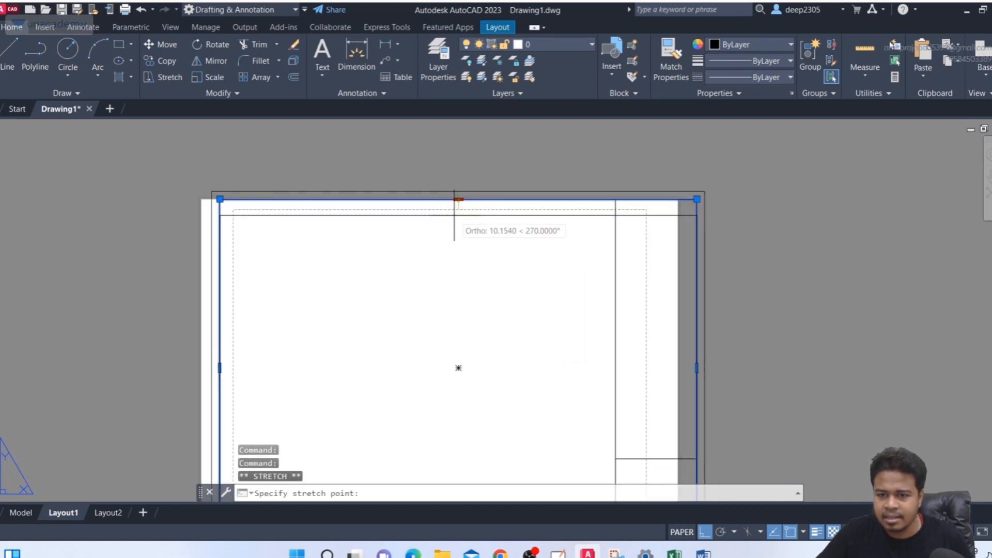
{"action": "left_click", "coordinate": [455, 211]}
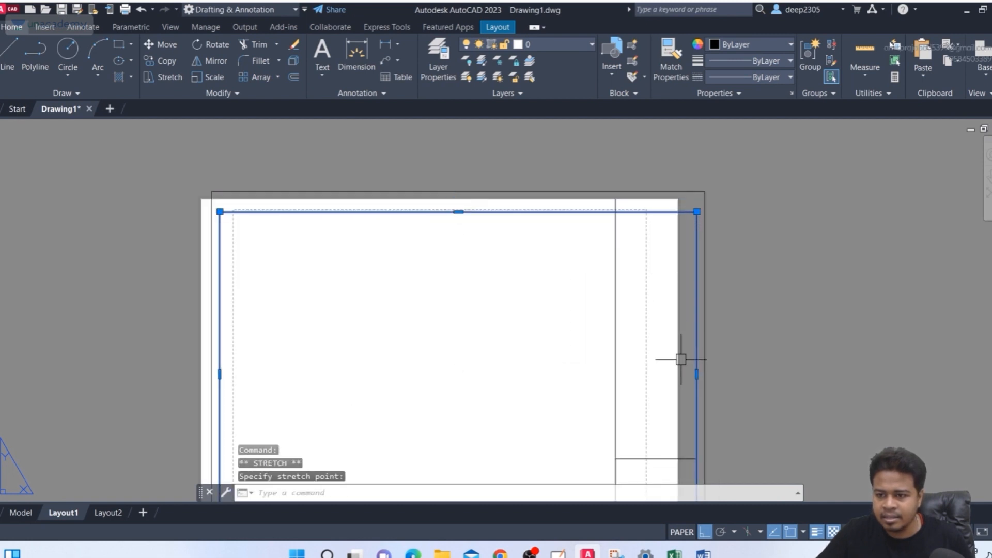
{"action": "left_click", "coordinate": [695, 369]}
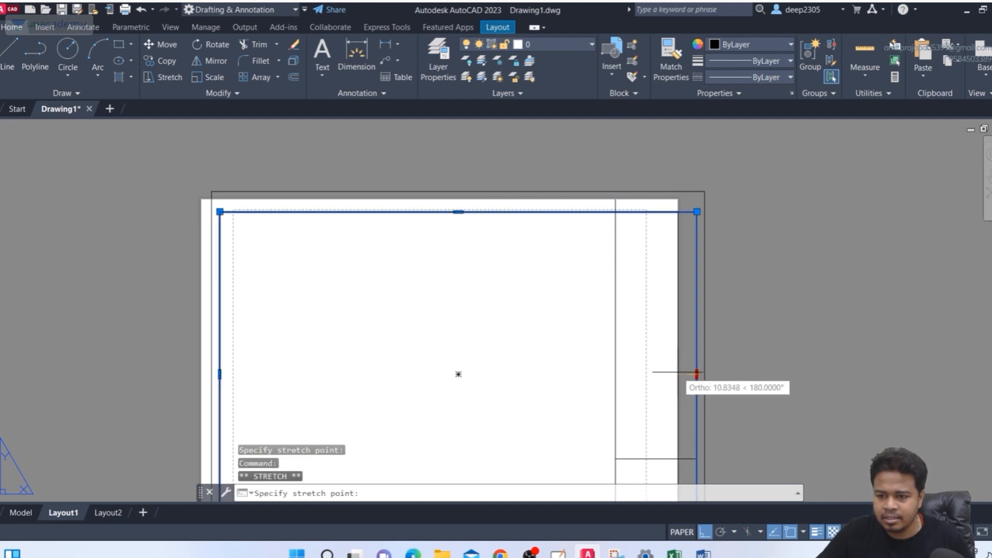
{"action": "left_click", "coordinate": [643, 369]}
Step: Try stretching the inner frame's left edge onto the dashed printable boundary and its bottom edge just inside it
{"action": "middle_click_drag", "start_coordinate": [287, 354], "coordinate": [306, 291]}
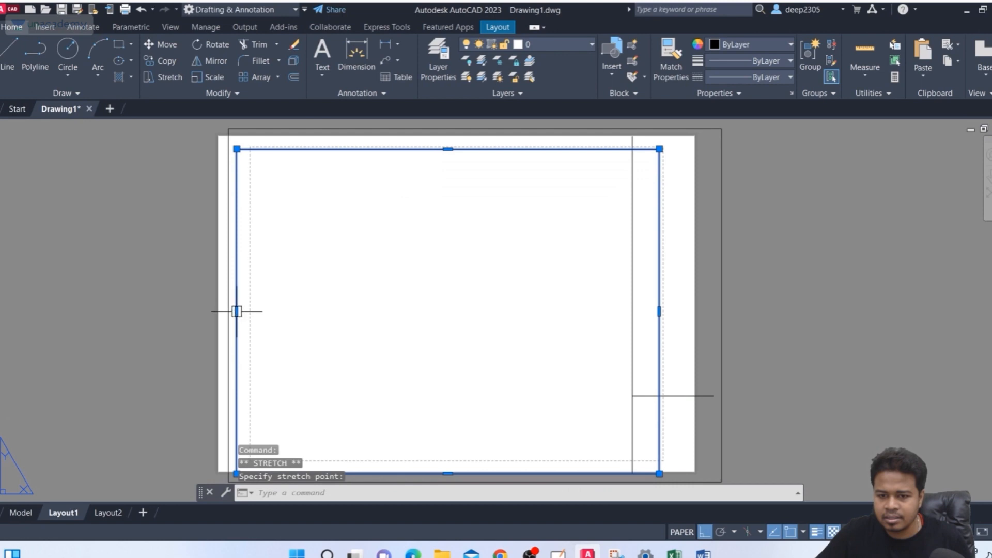
{"action": "left_click", "coordinate": [250, 315]}
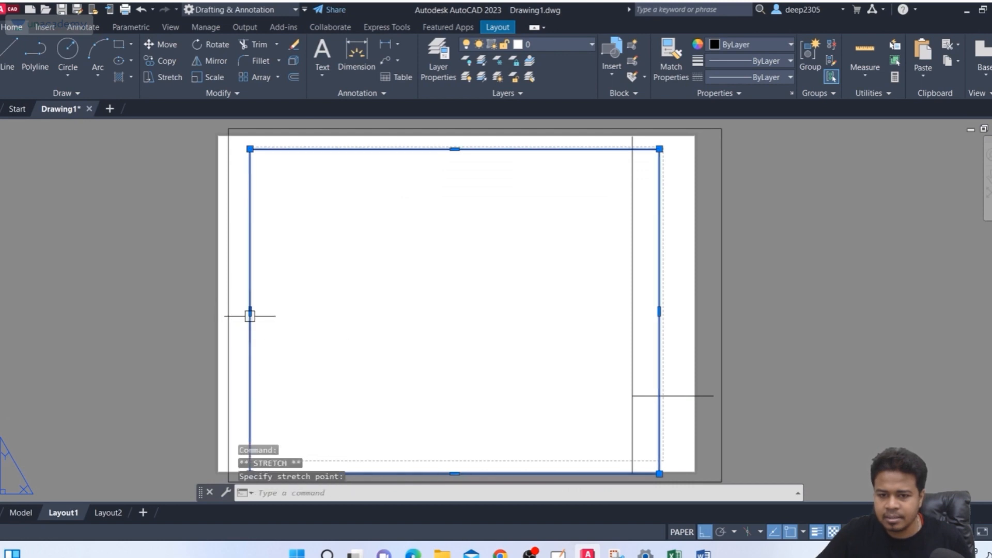
{"action": "middle_click_drag", "start_coordinate": [542, 419], "coordinate": [522, 356]}
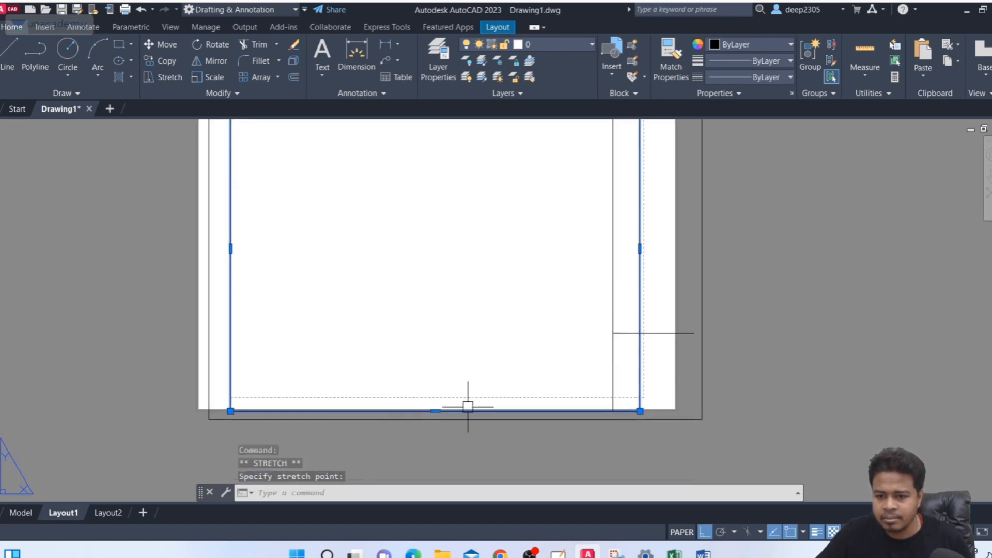
{"action": "left_click", "coordinate": [435, 411]}
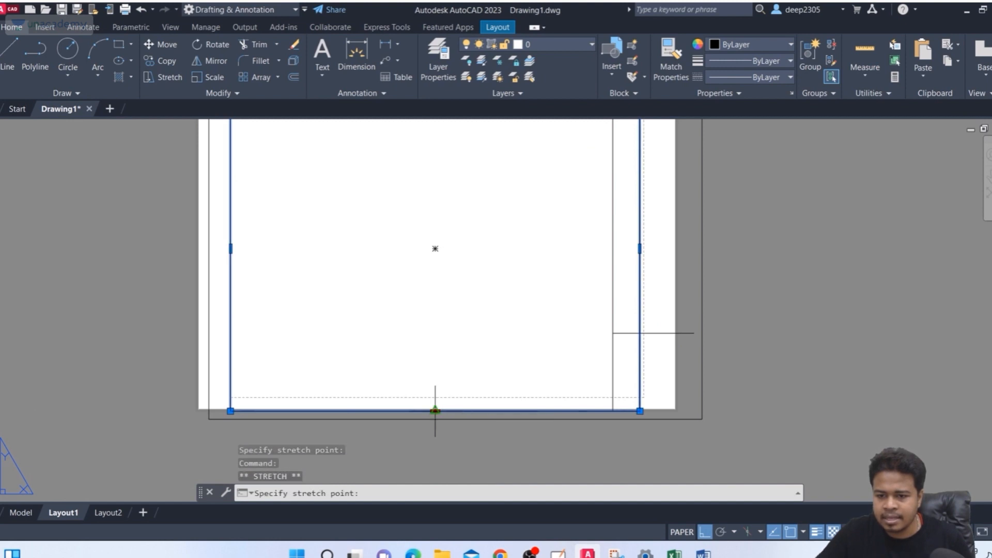
{"action": "left_click", "coordinate": [417, 384]}
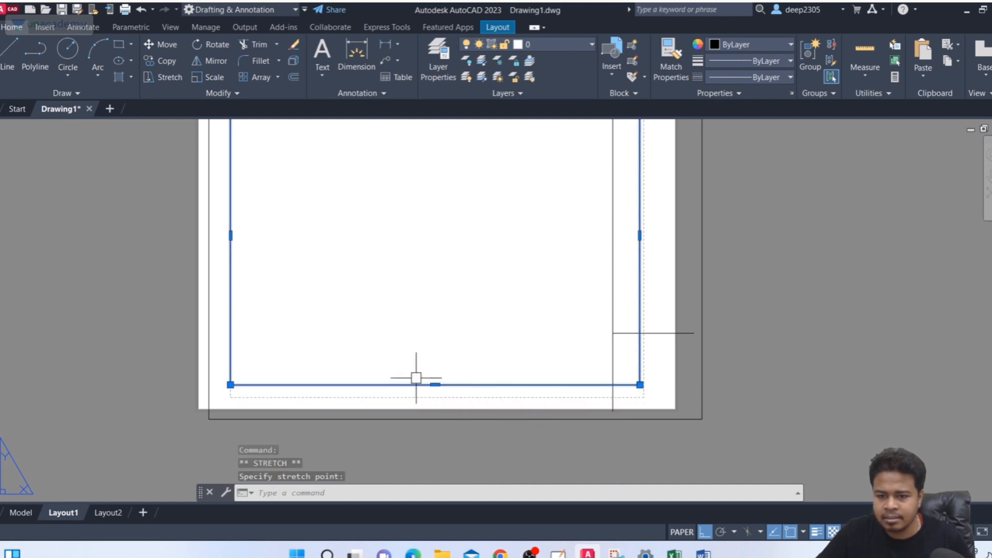
Step: Try pulling the inner frame's left and right edges slightly further inside the dashed printable area
{"action": "middle_click_drag", "start_coordinate": [270, 275], "coordinate": [249, 303]}
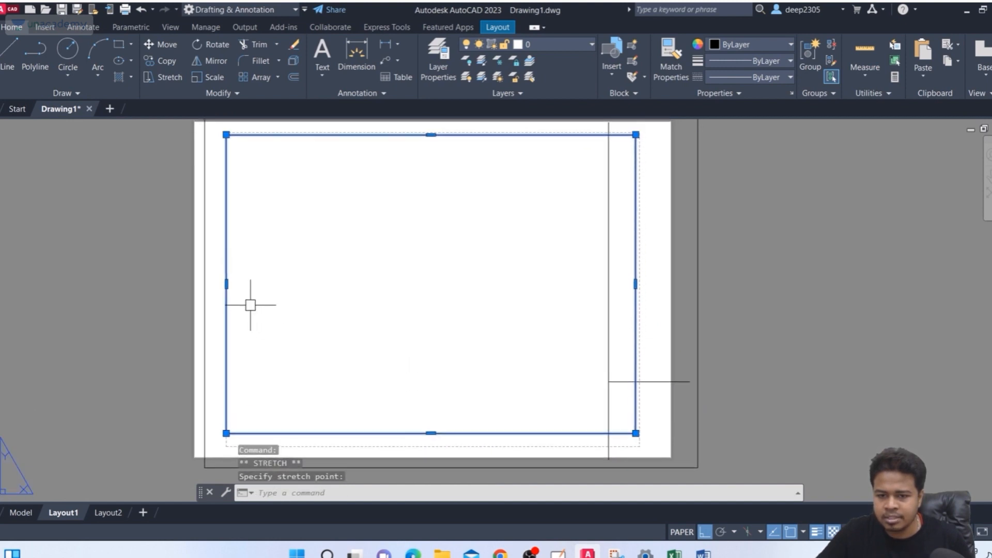
{"action": "left_click", "coordinate": [226, 284]}
{"action": "left_click", "coordinate": [238, 283]}
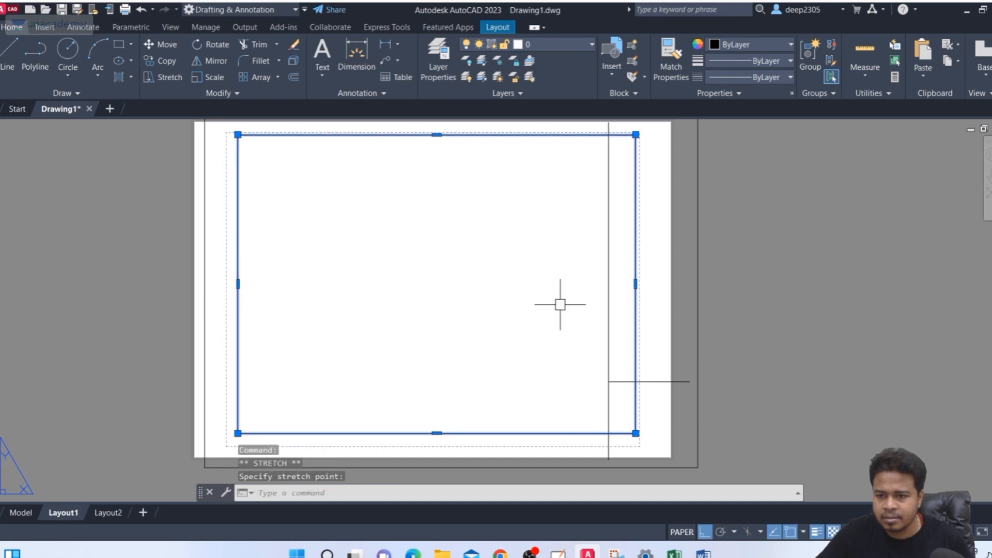
{"action": "left_click", "coordinate": [636, 283]}
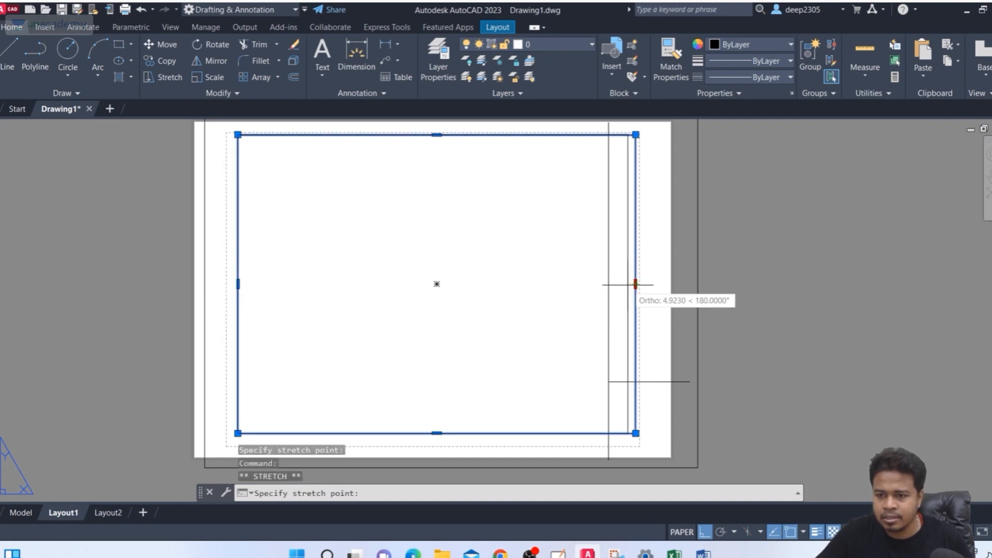
{"action": "left_click", "coordinate": [628, 283]}
Step: Try stretching the outer frame's right edge inward to the inner frame's right edge, and clear the selection
{"action": "scroll", "coordinate": [691, 292], "scroll_direction": "down", "scroll_amount": 2}
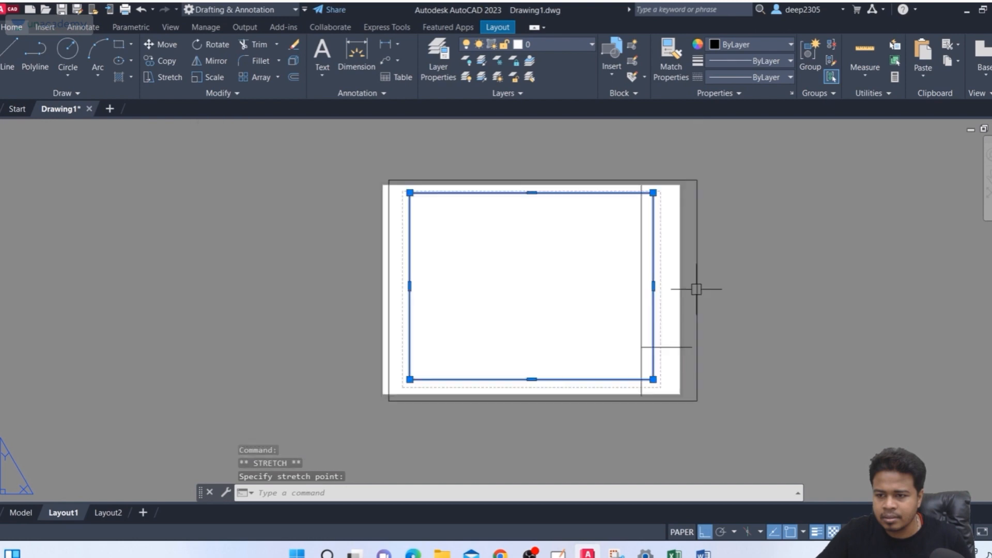
{"action": "middle_click_drag", "start_coordinate": [696, 285], "coordinate": [651, 314]}
{"action": "left_click", "coordinate": [648, 317]}
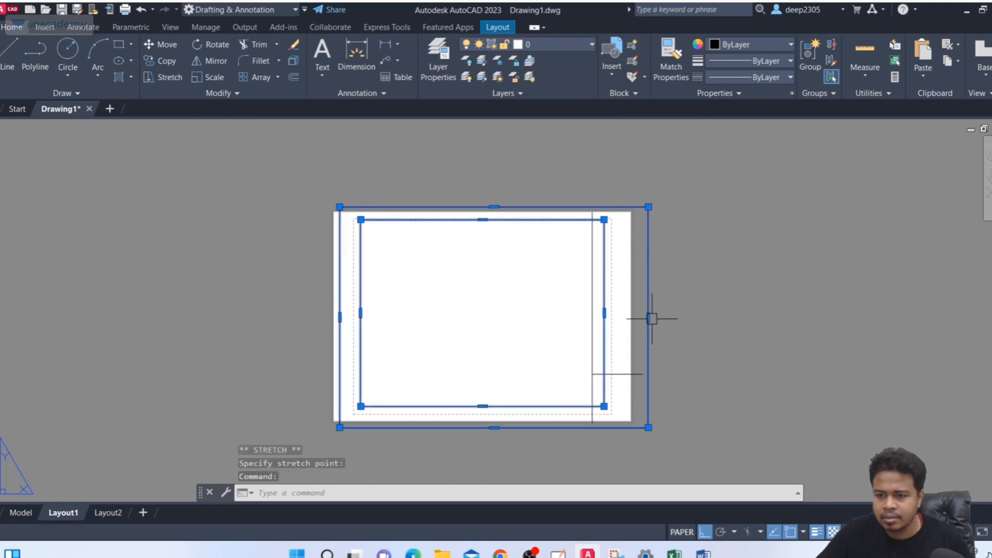
{"action": "left_click", "coordinate": [648, 317]}
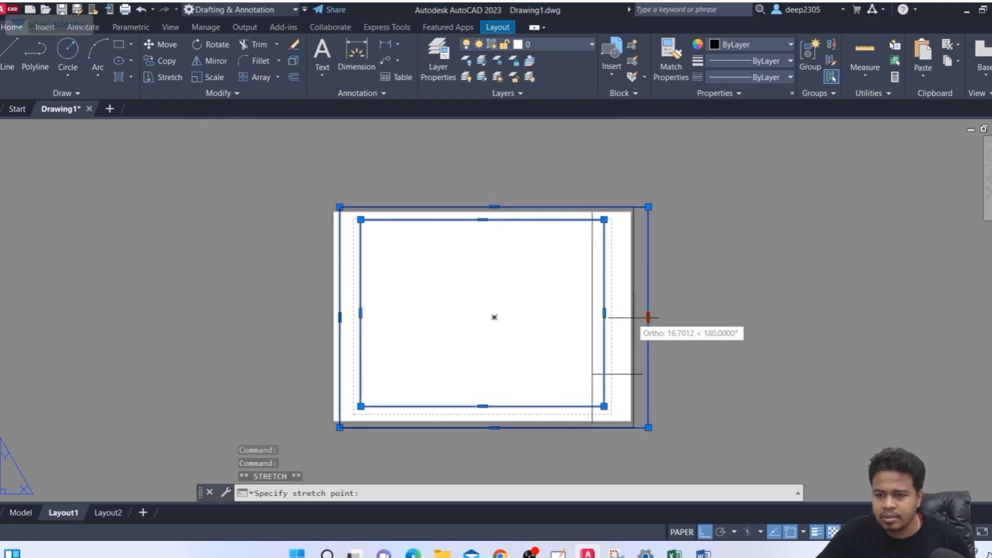
{"action": "left_click", "coordinate": [603, 317]}
{"action": "scroll", "coordinate": [482, 210], "scroll_direction": "up", "scroll_amount": 2}
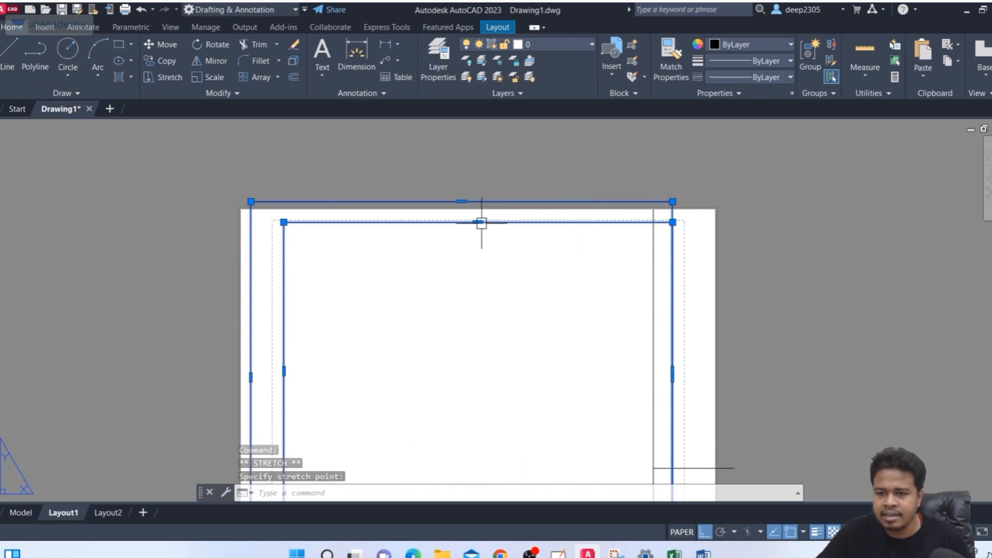
{"action": "key", "text": "Escape"}
Step: Undo the outer frame stretch and the inner frame's left, bottom and second right edge stretches
{"action": "scroll", "coordinate": [440, 278], "scroll_direction": "down", "scroll_amount": 2}
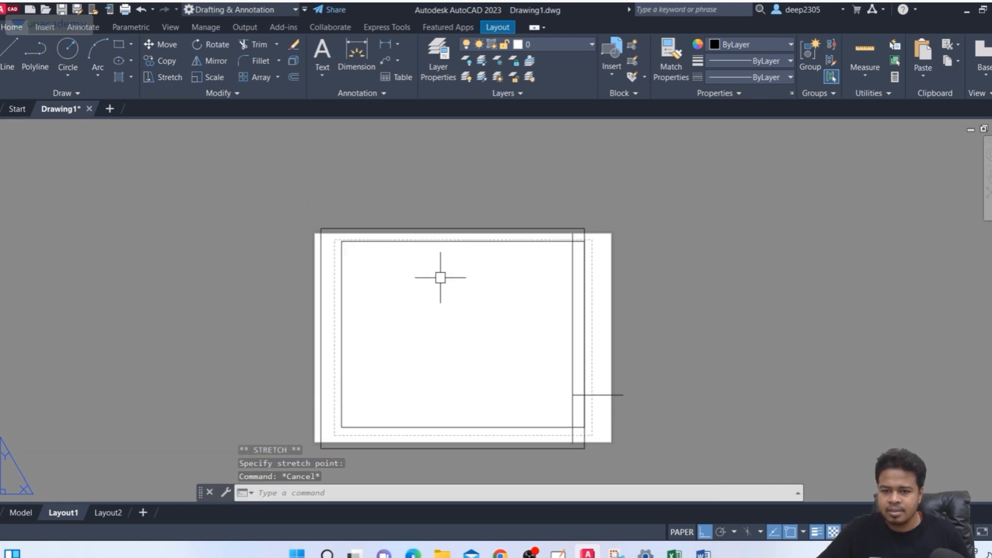
{"action": "key", "text": "ctrl+z"}
{"action": "key", "text": "ctrl+z"}
{"action": "key", "text": "ctrl+z"}
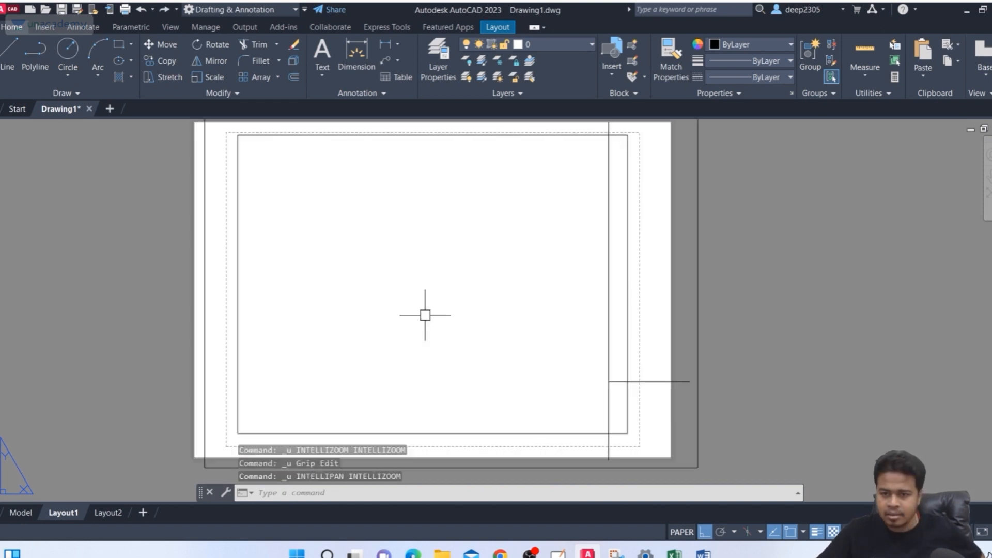
{"action": "key", "text": "ctrl+z"}
{"action": "key", "text": "ctrl+z"}
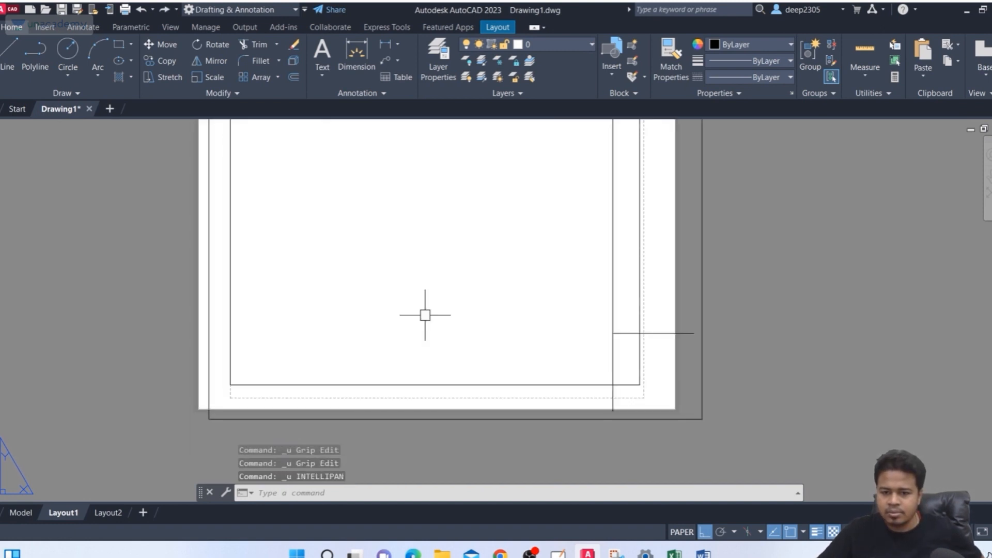
{"action": "key", "text": "ctrl+z"}
{"action": "key", "text": "ctrl+z"}
{"action": "key", "text": "ctrl+z"}
{"action": "key", "text": "ctrl+z"}
{"action": "key", "text": "ctrl+z"}
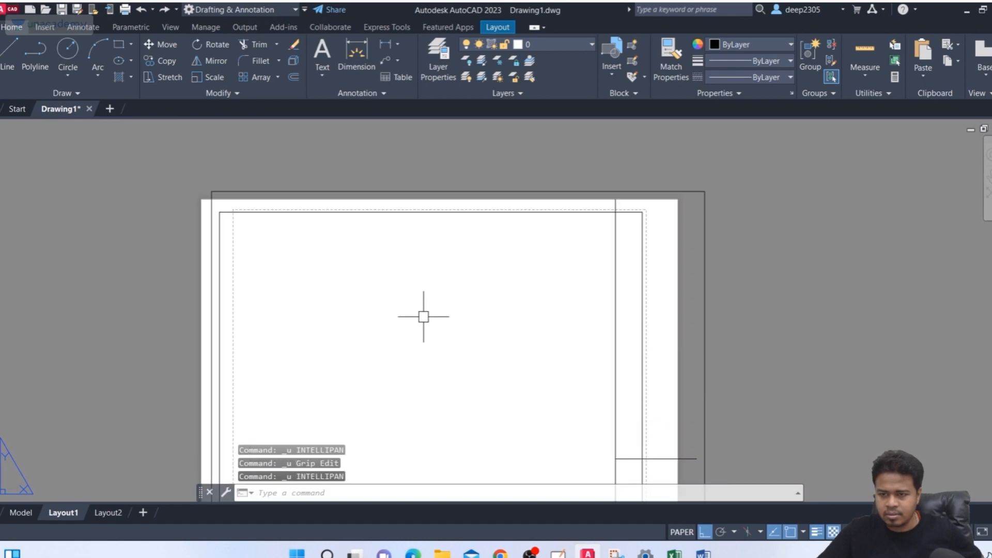
Step: Undo the last grip edits of the inner frame on the layout sheet
{"action": "key", "text": "ctrl+z"}
{"action": "key", "text": "ctrl+z"}
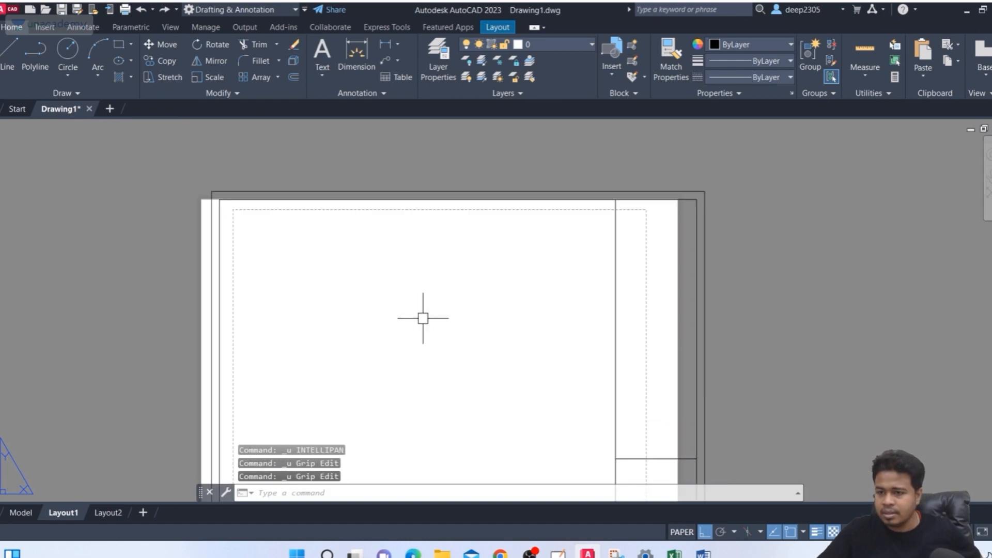
Step: Draw a horizontal line about 255 units long just inside the printable area's bottom margin, from its left edge to its right edge
{"action": "scroll", "coordinate": [422, 318], "scroll_direction": "down", "scroll_amount": 2}
{"action": "middle_click_drag", "start_coordinate": [423, 319], "coordinate": [427, 202]}
{"action": "scroll", "coordinate": [319, 335], "scroll_direction": "up", "scroll_amount": 3}
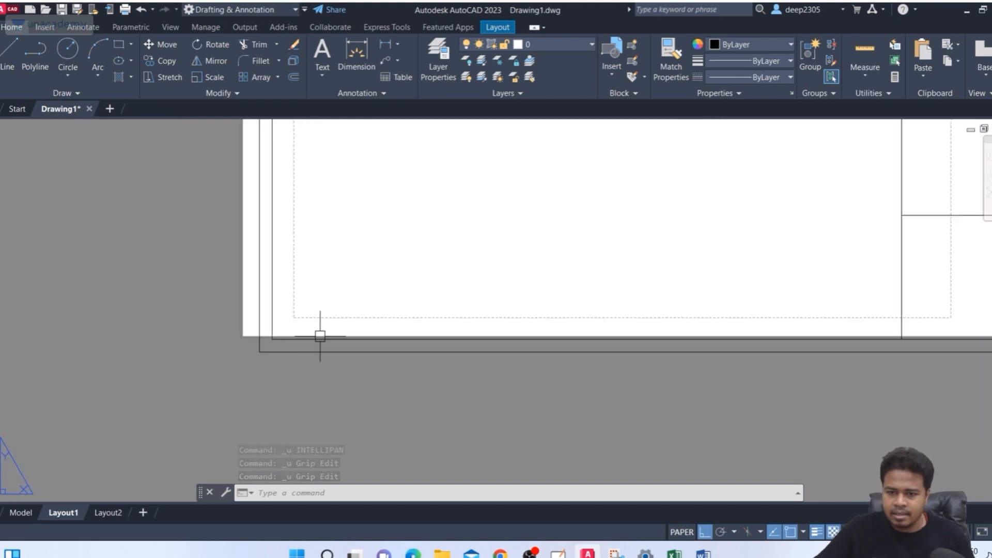
{"action": "type", "text": "l"}
{"action": "key", "text": "Return"}
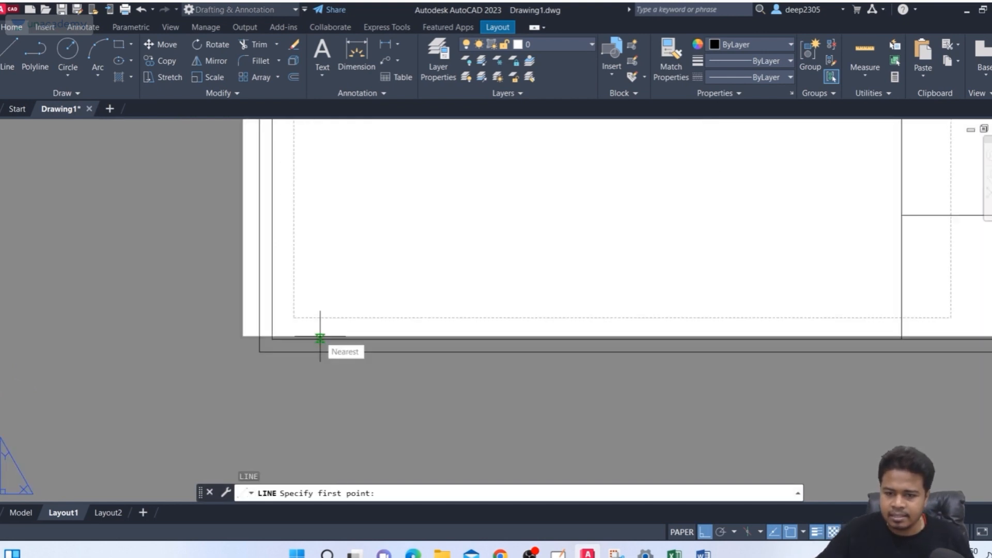
{"action": "left_click", "coordinate": [296, 313]}
{"action": "middle_click_drag", "start_coordinate": [597, 294], "coordinate": [401, 304]}
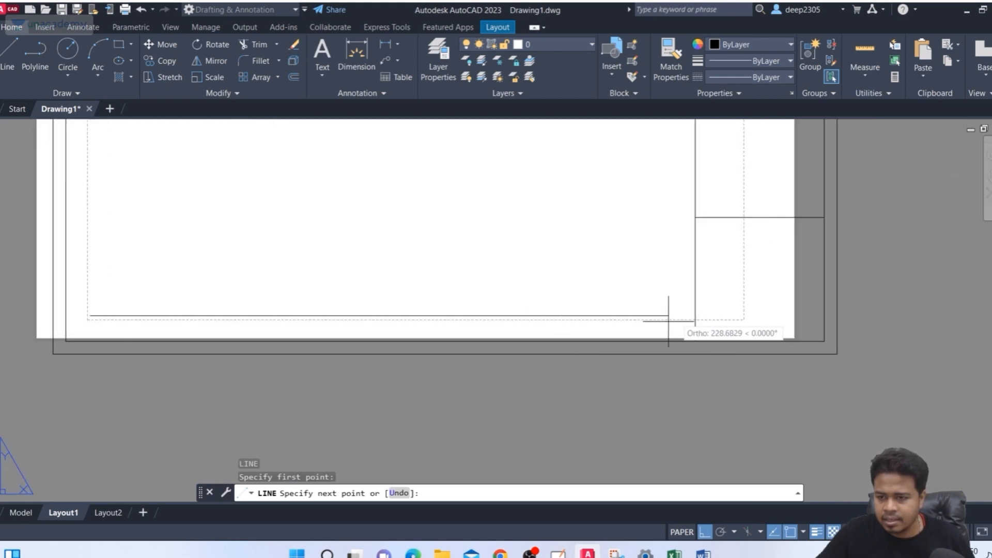
{"action": "scroll", "coordinate": [729, 317], "scroll_direction": "up", "scroll_amount": 3}
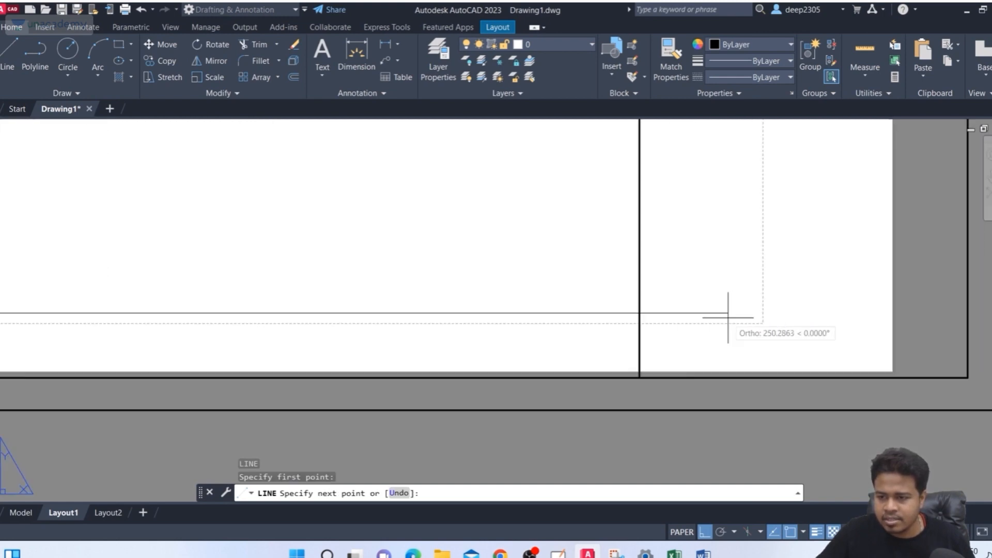
{"action": "scroll", "coordinate": [728, 317], "scroll_direction": "up", "scroll_amount": 3}
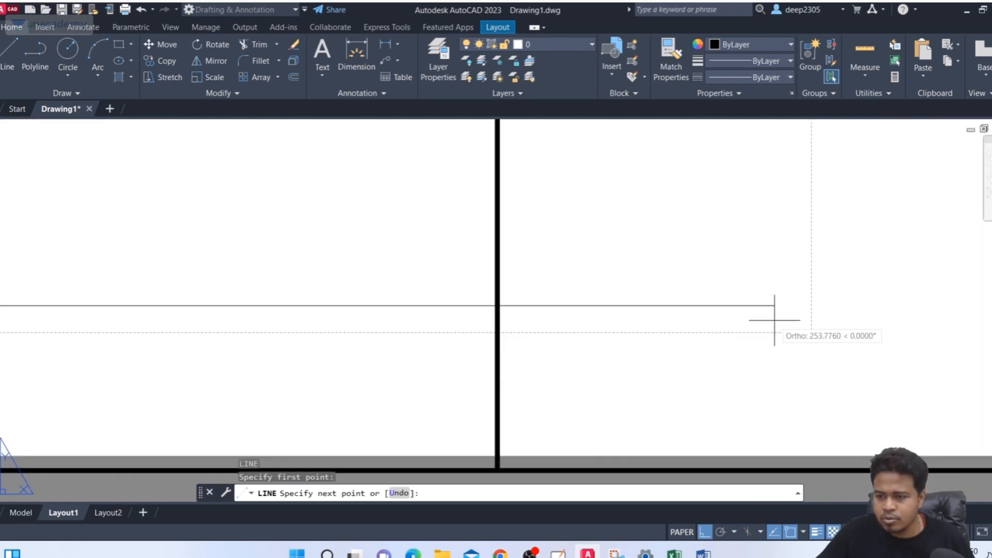
{"action": "left_click", "coordinate": [805, 309]}
{"action": "scroll", "coordinate": [734, 336], "scroll_direction": "down", "scroll_amount": 5}
{"action": "scroll", "coordinate": [331, 333], "scroll_direction": "up", "scroll_amount": 2}
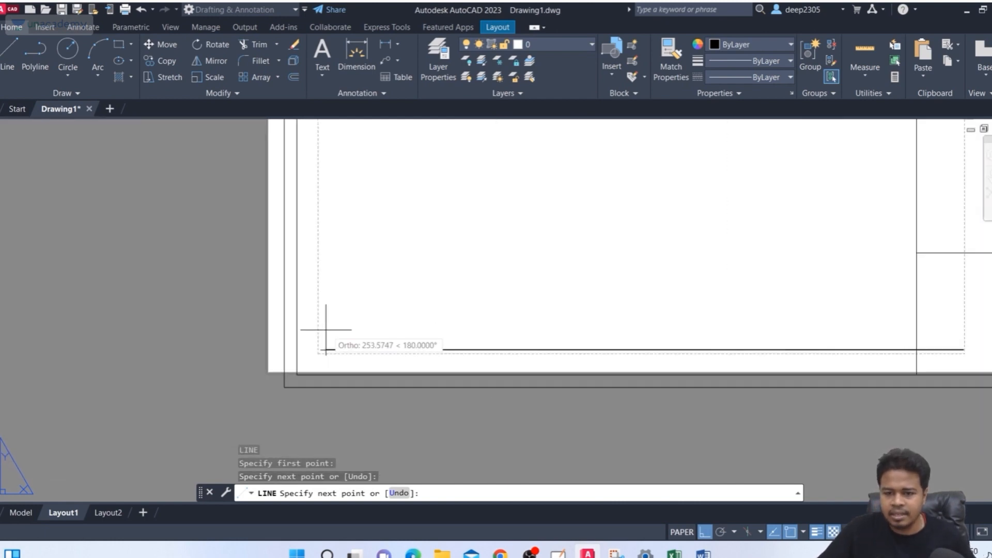
{"action": "scroll", "coordinate": [326, 331], "scroll_direction": "up", "scroll_amount": 4}
{"action": "scroll", "coordinate": [328, 348], "scroll_direction": "down", "scroll_amount": 8}
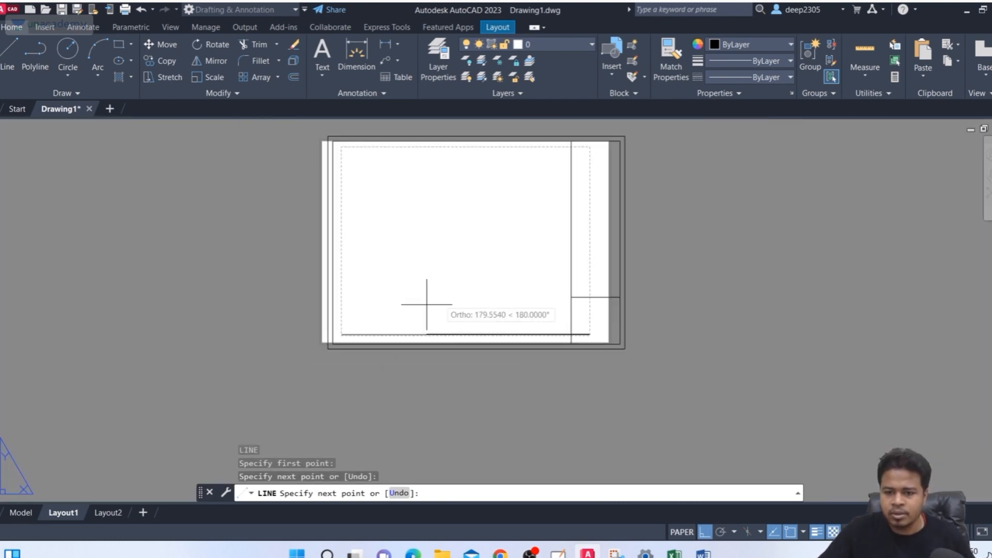
{"action": "middle_click_drag", "start_coordinate": [482, 280], "coordinate": [491, 301]}
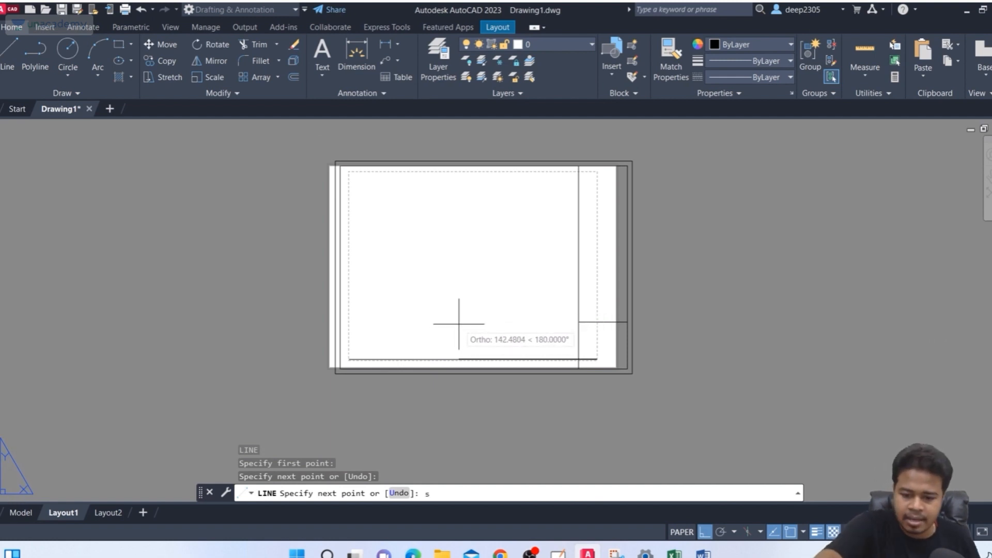
{"action": "key", "text": "Return"}
{"action": "key", "text": "Escape"}
{"action": "key", "text": "Escape"}
{"action": "key", "text": "Escape"}
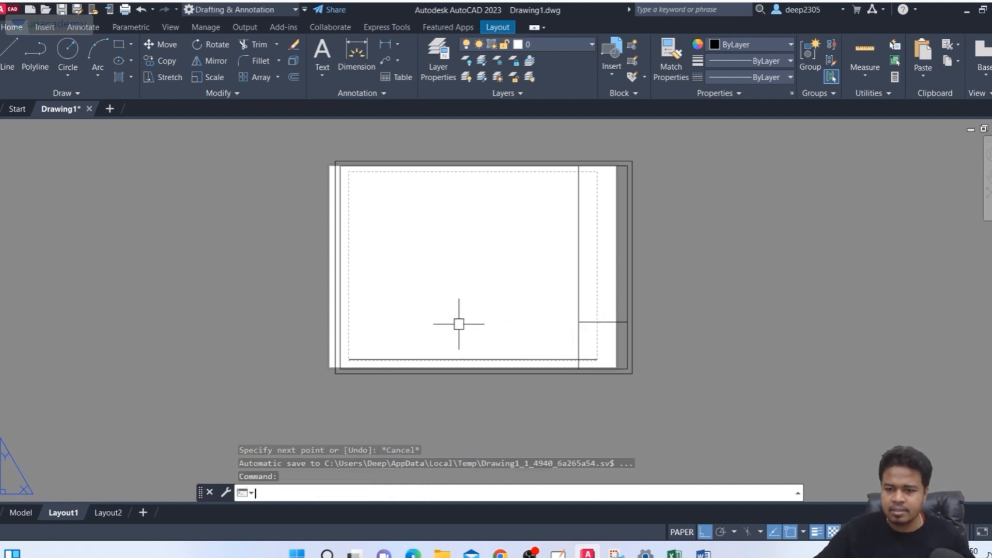
{"action": "type", "text": "sc"}
{"action": "key", "text": "Return"}
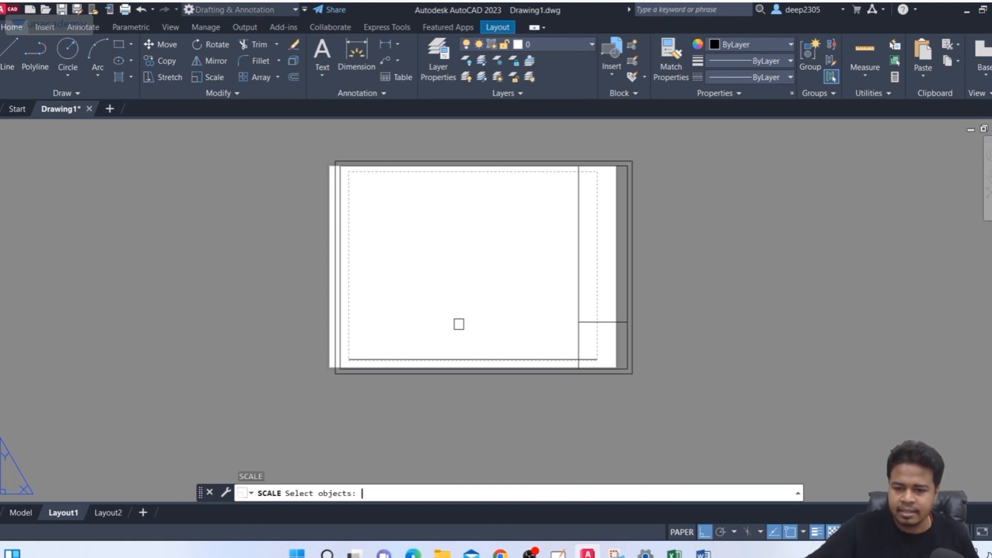
{"action": "left_click", "coordinate": [656, 179]}
{"action": "left_click", "coordinate": [613, 221]}
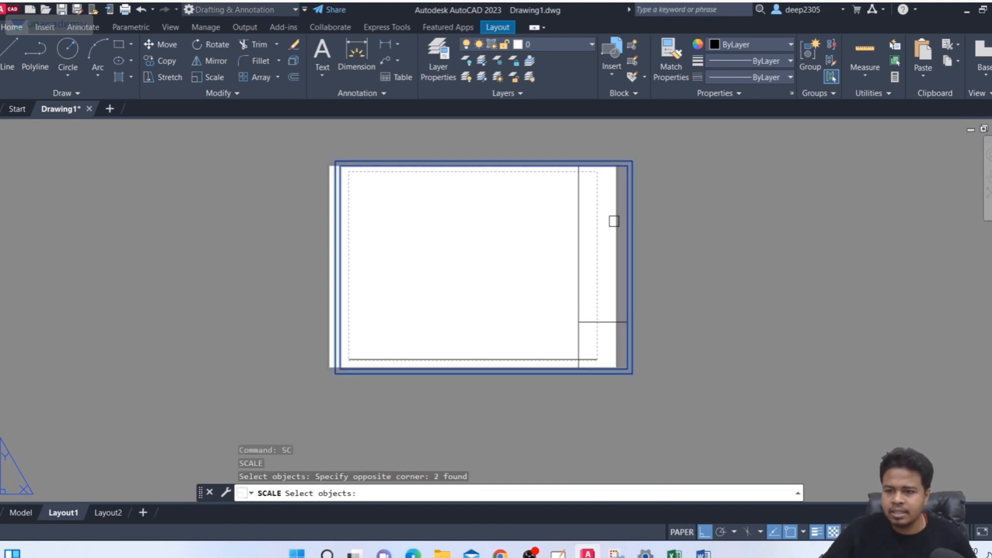
{"action": "left_click", "coordinate": [577, 252]}
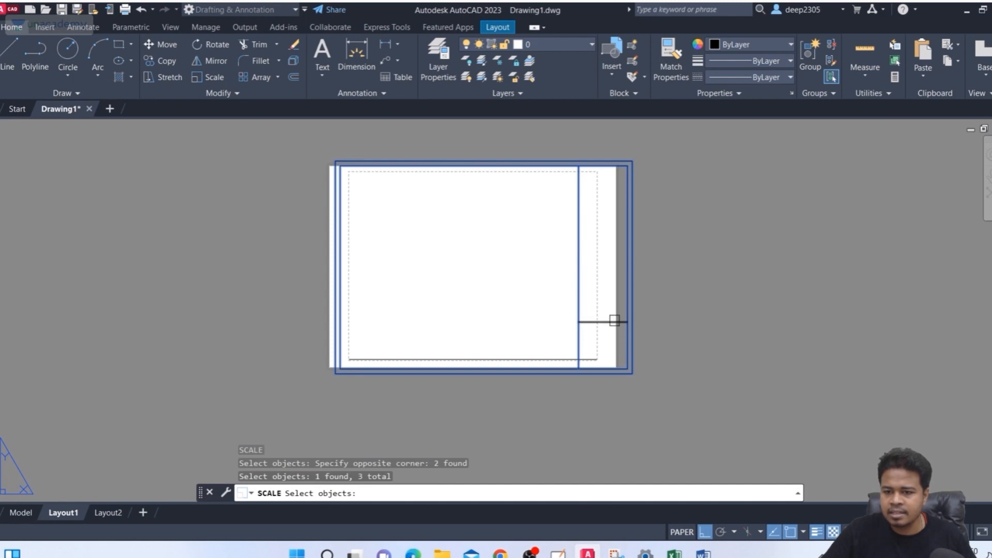
{"action": "left_click", "coordinate": [614, 322]}
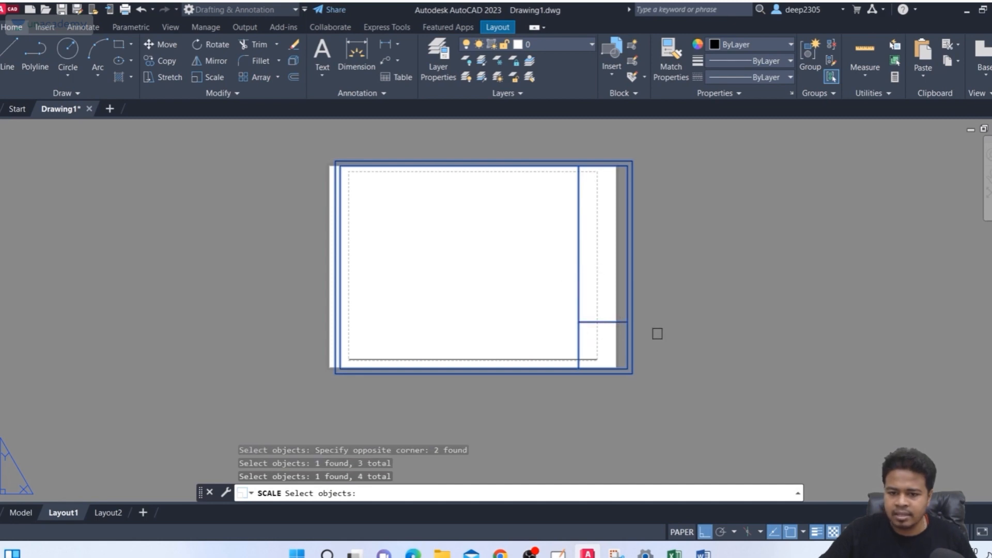
{"action": "key", "text": "Return"}
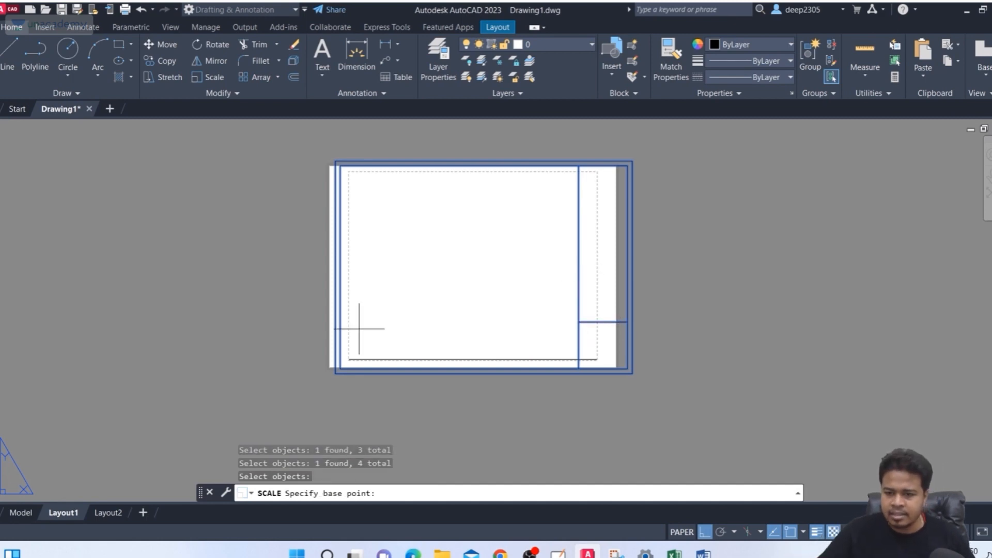
{"action": "scroll", "coordinate": [341, 331], "scroll_direction": "up", "scroll_amount": 5}
{"action": "scroll", "coordinate": [325, 296], "scroll_direction": "down", "scroll_amount": 1}
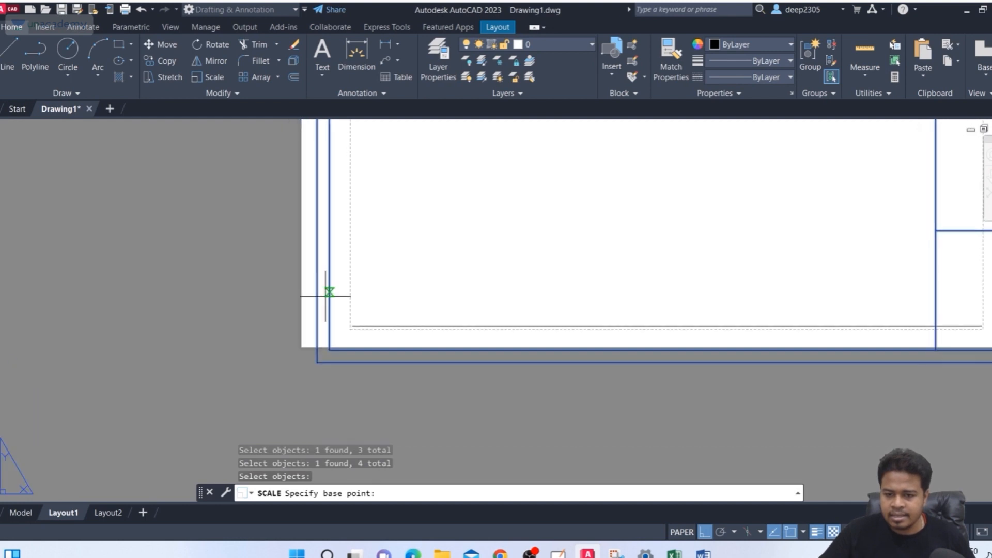
{"action": "left_click", "coordinate": [317, 362]}
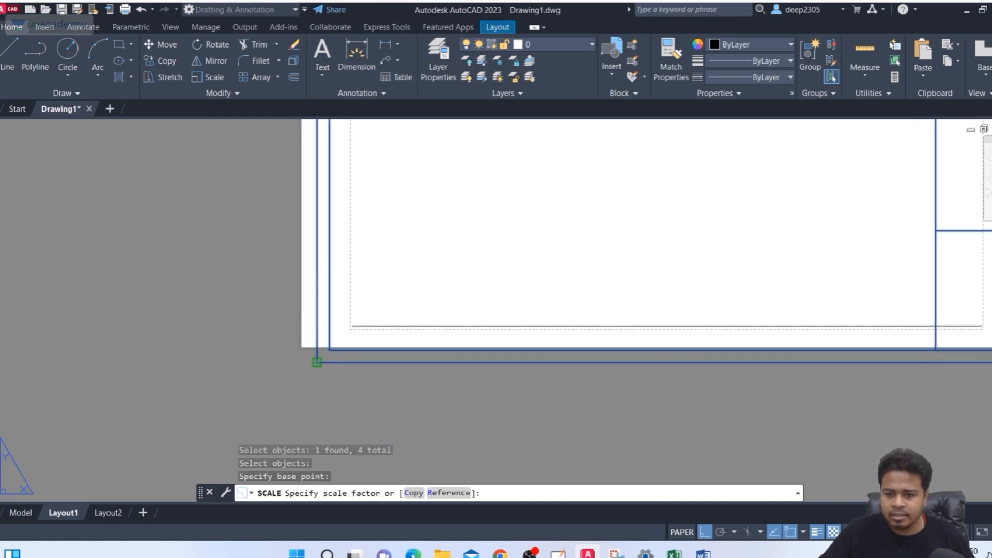
{"action": "left_click", "coordinate": [445, 494]}
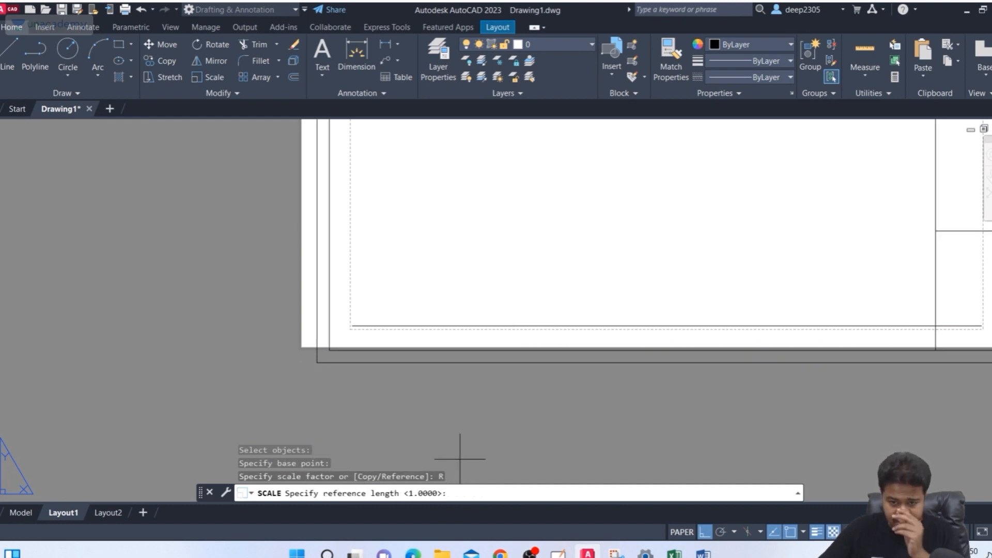
{"action": "left_click", "coordinate": [352, 326]}
{"action": "scroll", "coordinate": [464, 313], "scroll_direction": "down", "scroll_amount": 6}
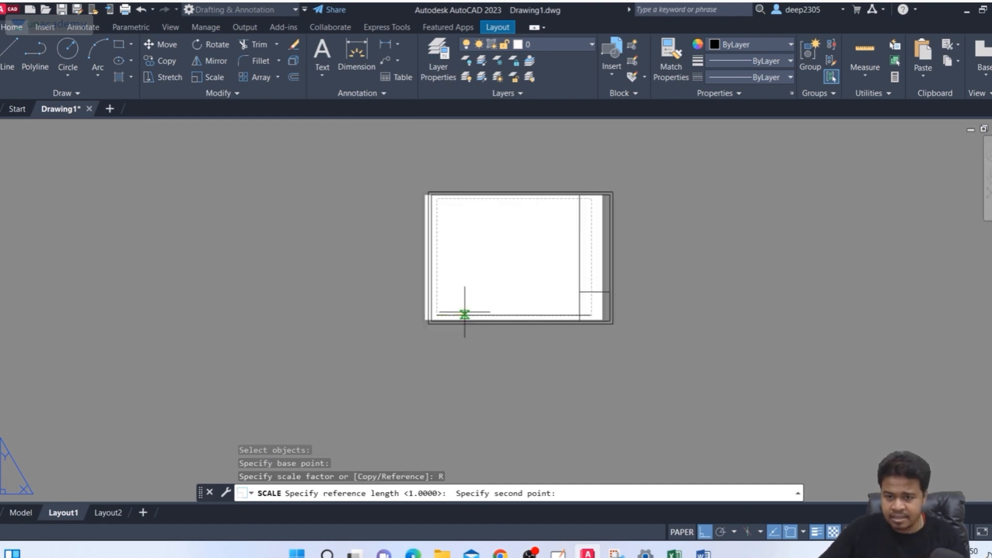
{"action": "scroll", "coordinate": [572, 314], "scroll_direction": "up", "scroll_amount": 4}
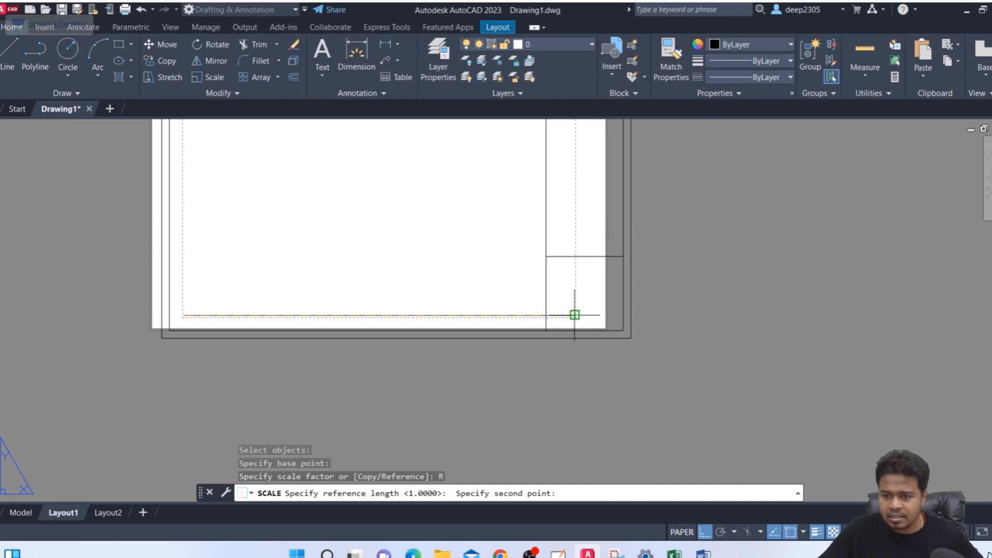
{"action": "key", "text": "Escape"}
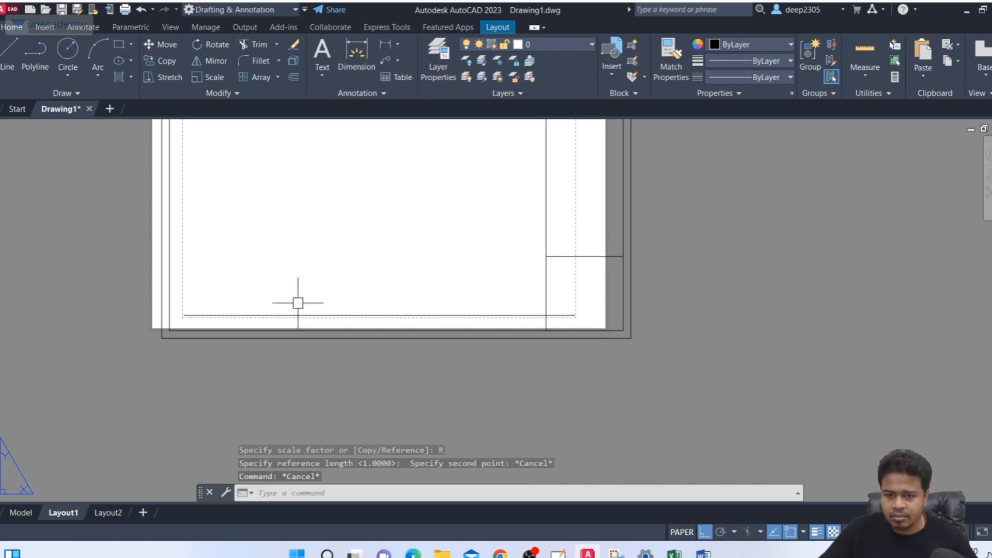
Step: Move both frames and the title block lines so the outer frame's lower-left corner meets the left end of the horizontal margin line
{"action": "middle_click_drag", "start_coordinate": [230, 298], "coordinate": [231, 315]}
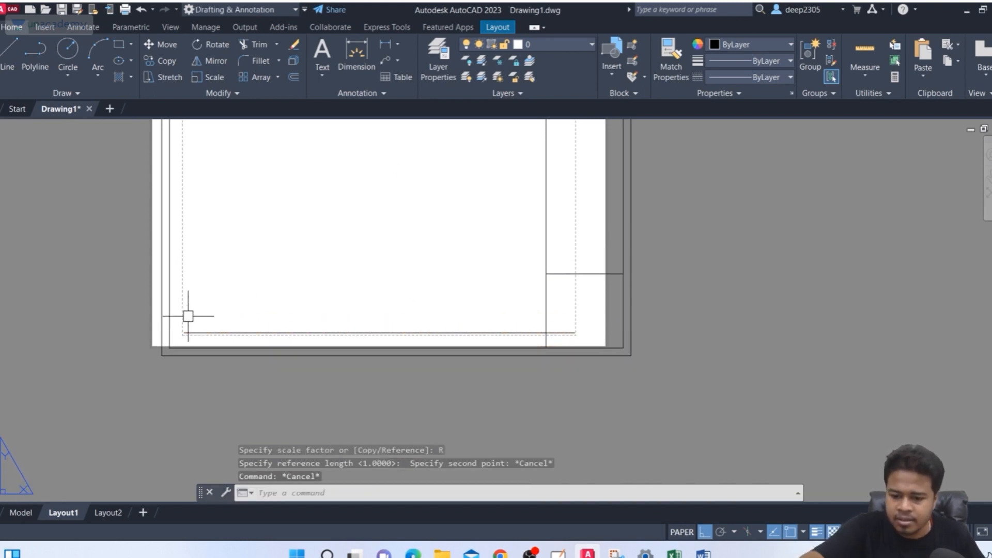
{"action": "type", "text": "m"}
{"action": "key", "text": "Return"}
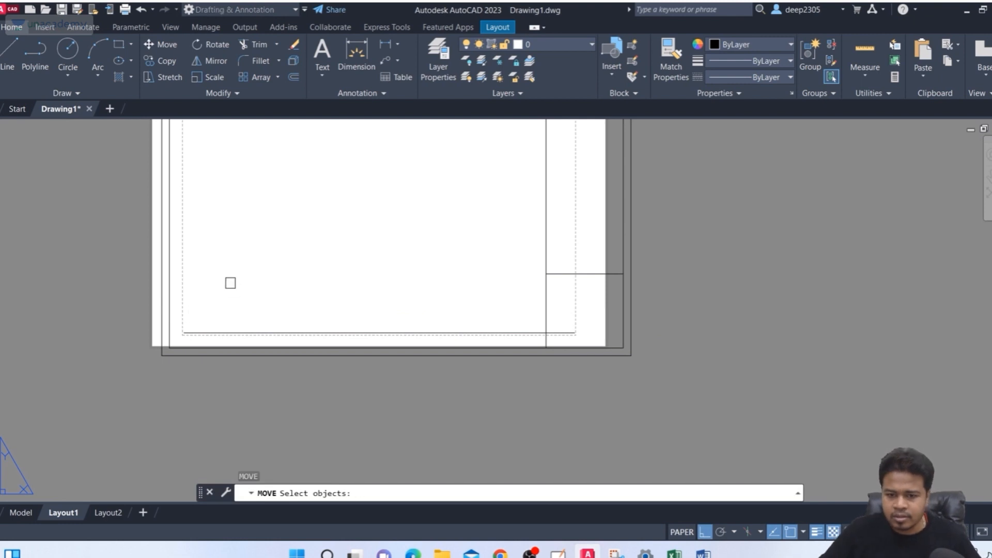
{"action": "left_click", "coordinate": [242, 249]}
{"action": "left_click", "coordinate": [156, 291]}
{"action": "left_click", "coordinate": [594, 250]}
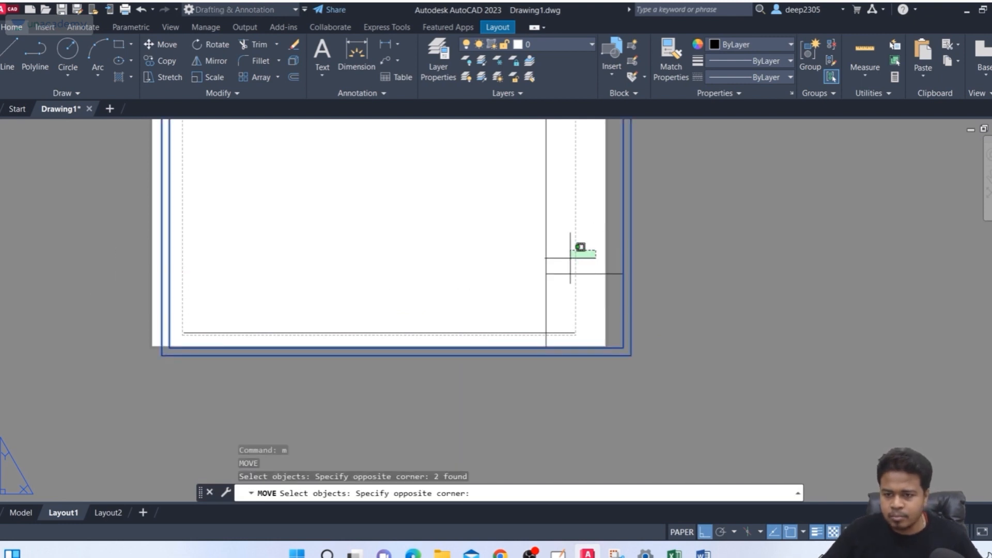
{"action": "left_click", "coordinate": [513, 292]}
{"action": "key", "text": "Return"}
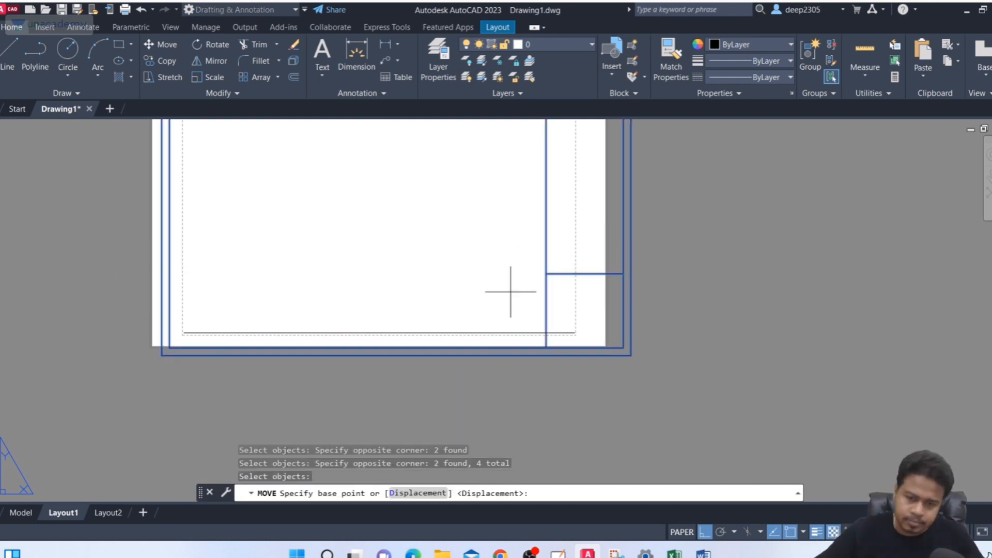
{"action": "left_click", "coordinate": [162, 355]}
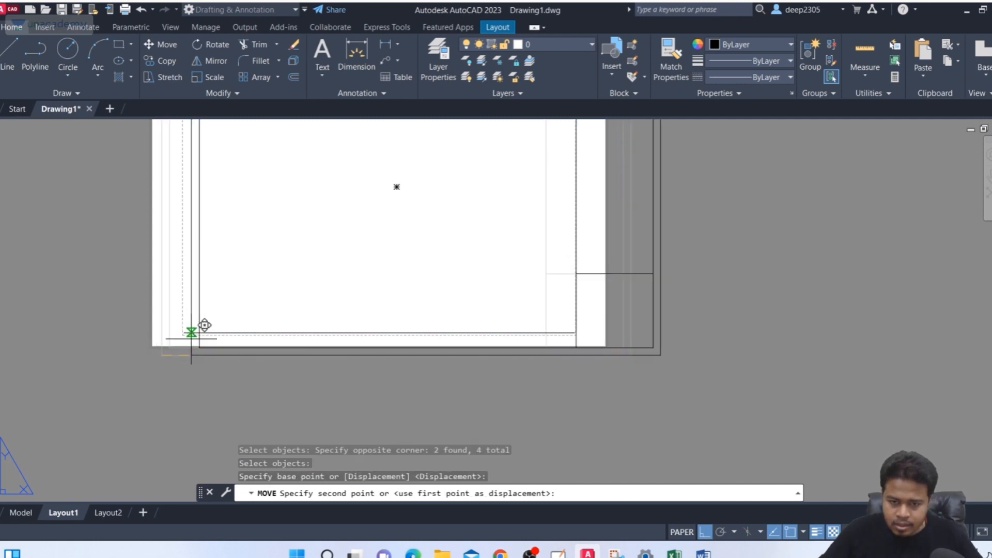
{"action": "scroll", "coordinate": [188, 323], "scroll_direction": "up", "scroll_amount": 3}
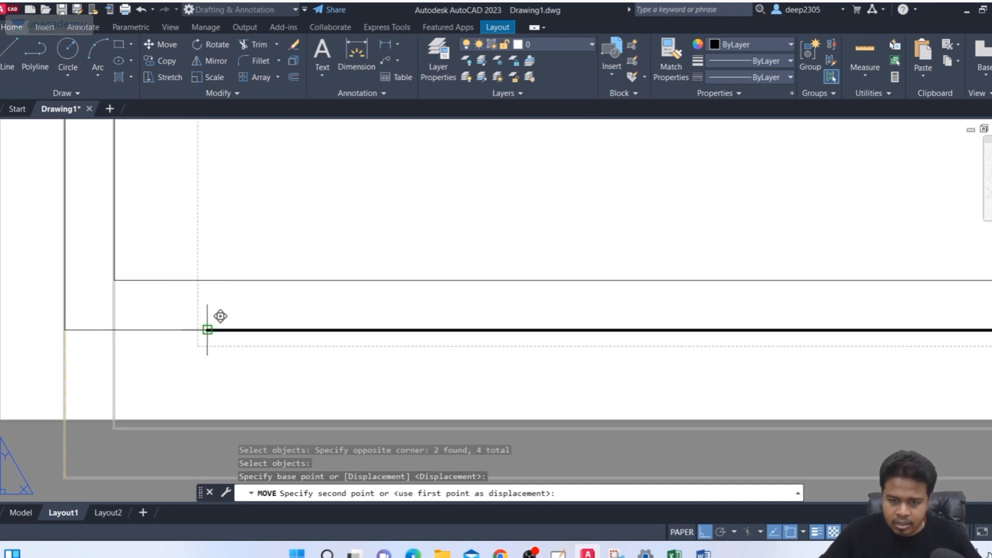
{"action": "left_click", "coordinate": [214, 316]}
{"action": "scroll", "coordinate": [203, 338], "scroll_direction": "down", "scroll_amount": 5}
{"action": "middle_click_drag", "start_coordinate": [267, 277], "coordinate": [174, 311]}
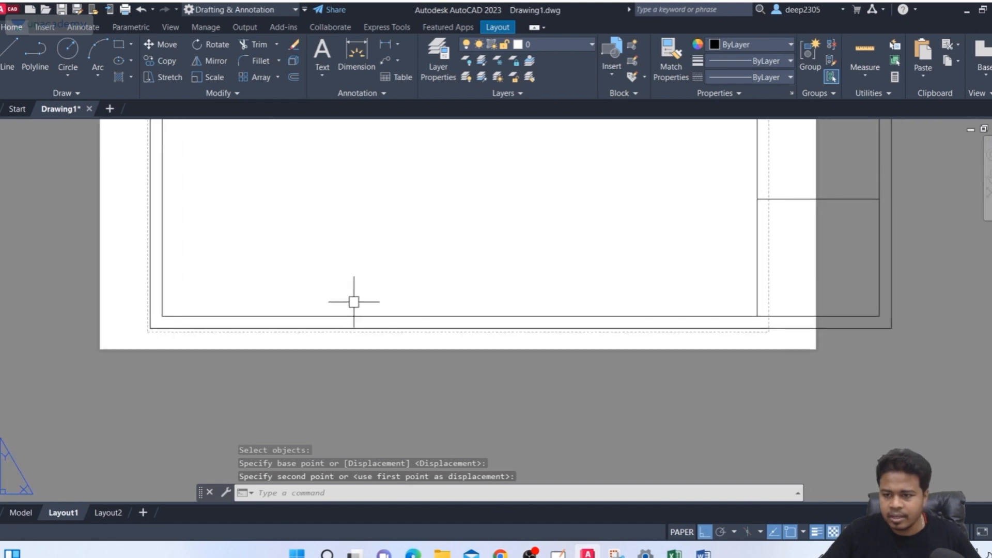
{"action": "key", "text": "Escape"}
Step: Scale both frames and the title block lines by reference from the inner frame's lower-left corner, matching the outer bottom edge to the margin line's right end
{"action": "middle_click_drag", "start_coordinate": [404, 379], "coordinate": [387, 385]}
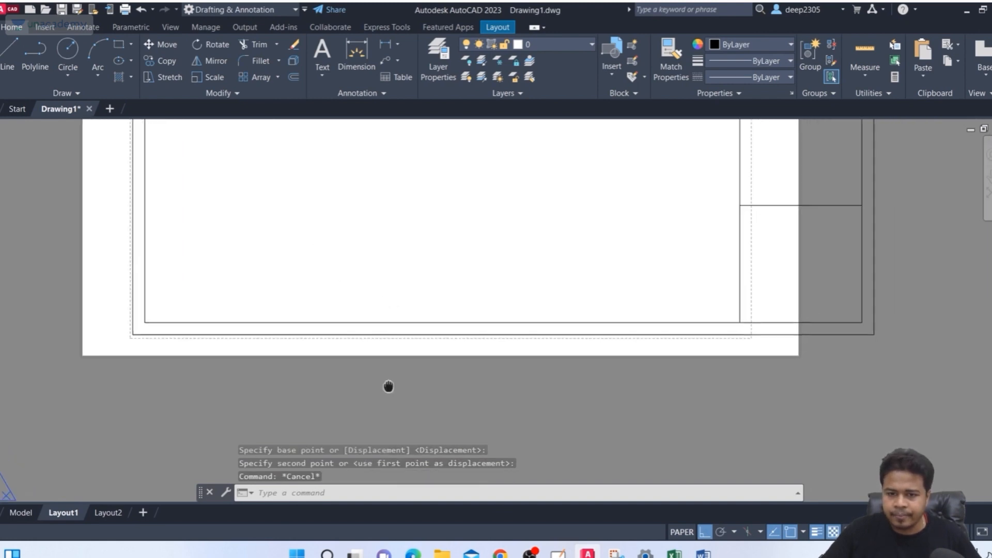
{"action": "type", "text": "sc"}
{"action": "key", "text": "Return"}
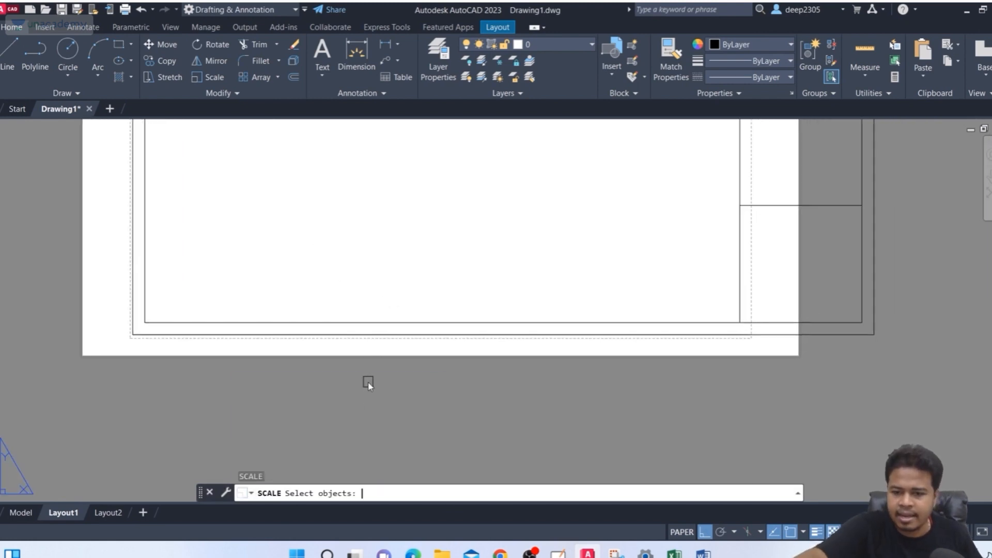
{"action": "scroll", "coordinate": [456, 354], "scroll_direction": "up", "scroll_amount": 3}
{"action": "scroll", "coordinate": [700, 288], "scroll_direction": "down", "scroll_amount": 5}
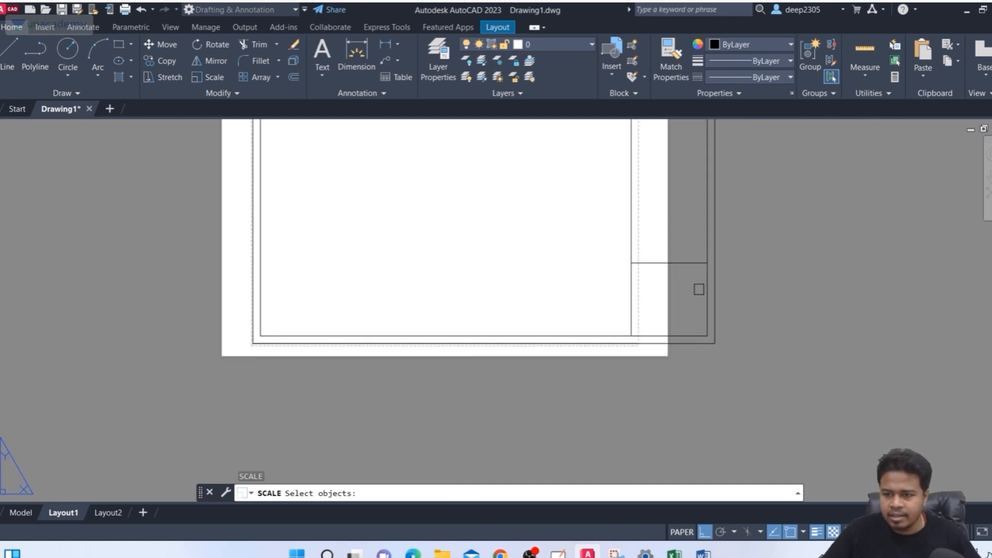
{"action": "left_click", "coordinate": [777, 206]}
{"action": "left_click", "coordinate": [594, 293]}
{"action": "middle_click_drag", "start_coordinate": [587, 292], "coordinate": [543, 360]}
{"action": "key", "text": "Return"}
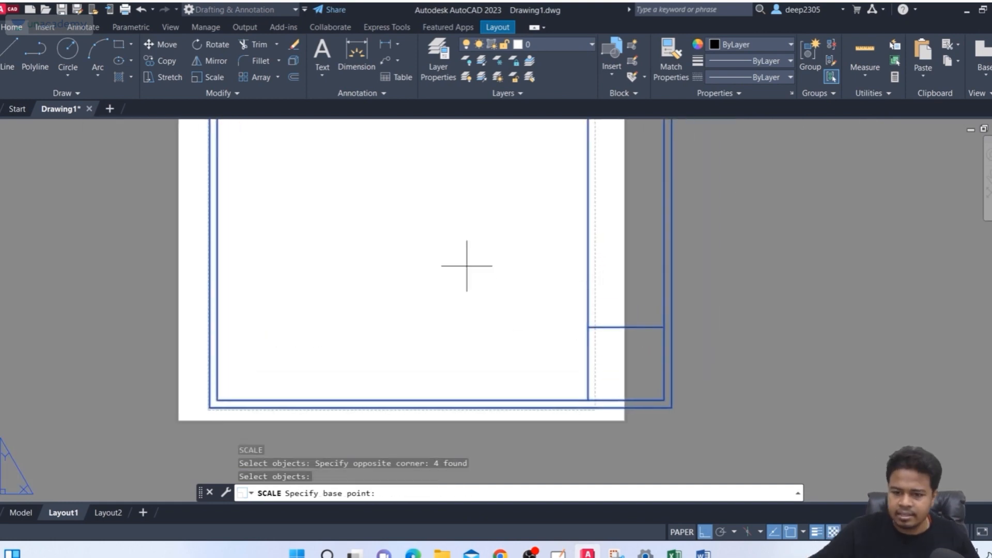
{"action": "scroll", "coordinate": [215, 402], "scroll_direction": "up", "scroll_amount": 4}
{"action": "left_click", "coordinate": [203, 403]}
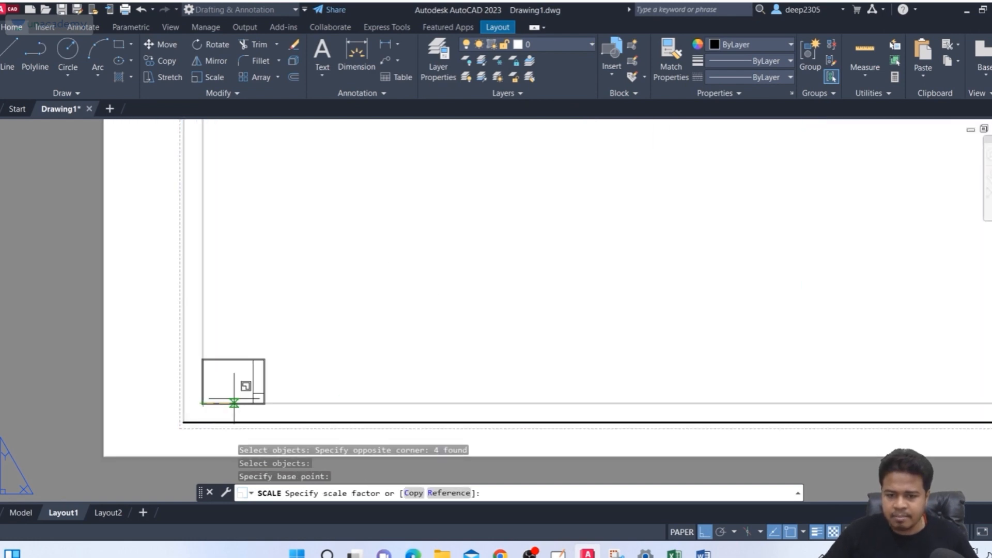
{"action": "left_click", "coordinate": [444, 494]}
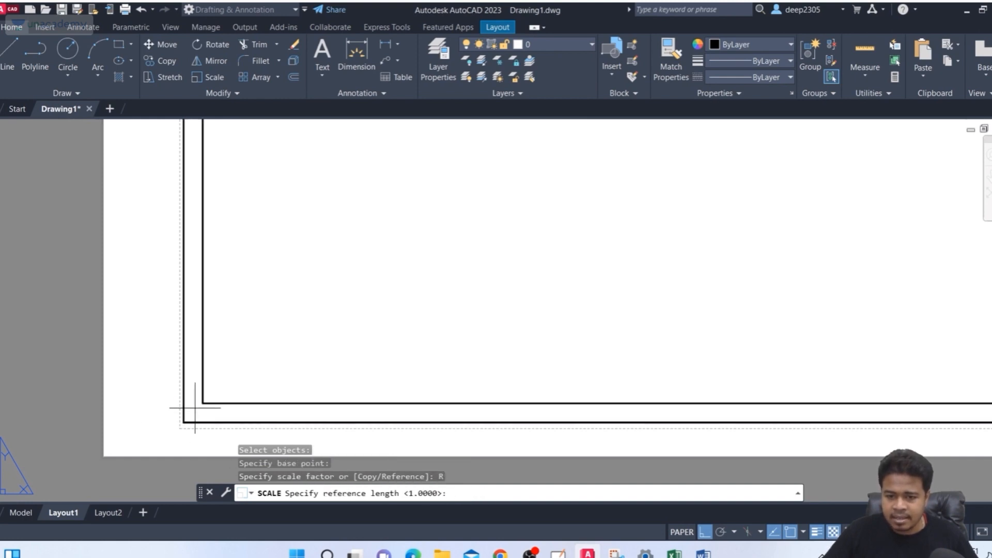
{"action": "left_click", "coordinate": [183, 422]}
{"action": "scroll", "coordinate": [210, 419], "scroll_direction": "down", "scroll_amount": 2}
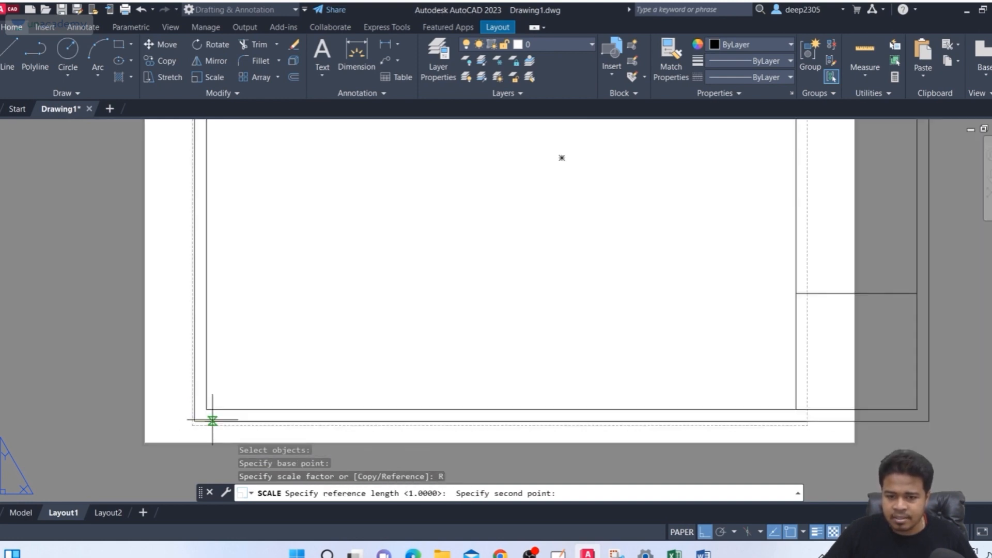
{"action": "left_click", "coordinate": [928, 420]}
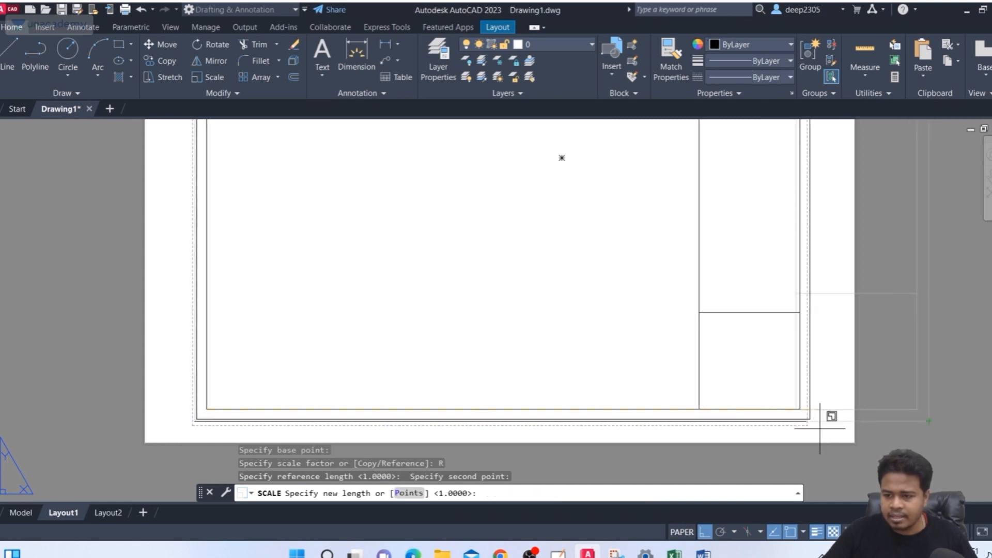
{"action": "left_click", "coordinate": [806, 420]}
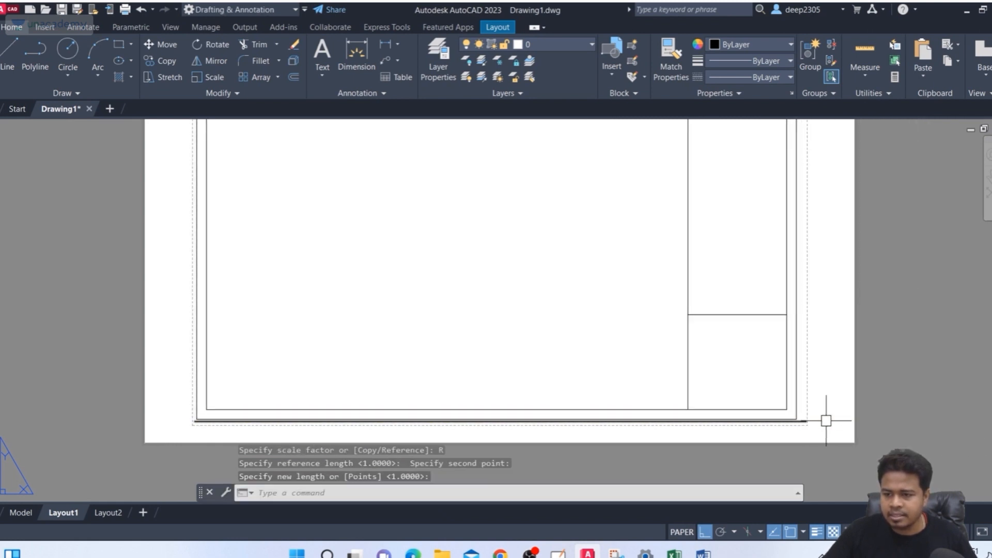
Step: Erase the horizontal margin line just below the outer frame's bottom edge
{"action": "scroll", "coordinate": [868, 425], "scroll_direction": "down", "scroll_amount": 2}
{"action": "scroll", "coordinate": [749, 409], "scroll_direction": "up", "scroll_amount": 4}
{"action": "scroll", "coordinate": [653, 316], "scroll_direction": "down", "scroll_amount": 2}
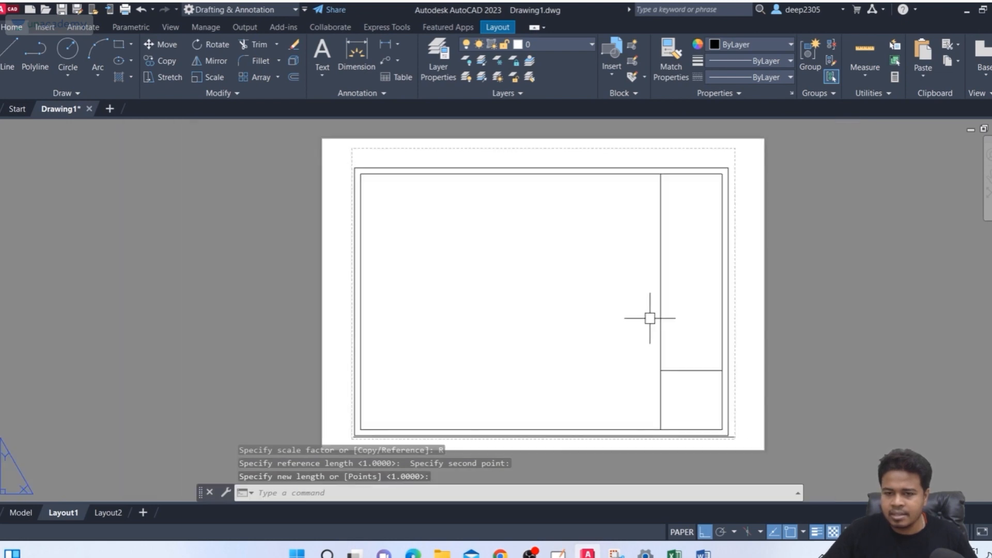
{"action": "scroll", "coordinate": [671, 385], "scroll_direction": "up", "scroll_amount": 3}
{"action": "middle_click_drag", "start_coordinate": [672, 385], "coordinate": [655, 283]}
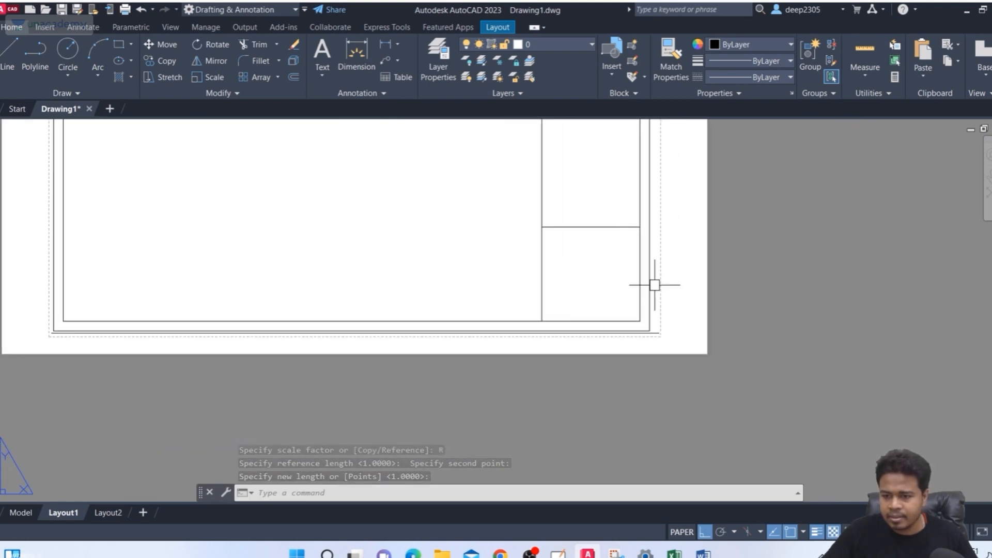
{"action": "scroll", "coordinate": [659, 331], "scroll_direction": "up", "scroll_amount": 4}
{"action": "left_click", "coordinate": [644, 334]}
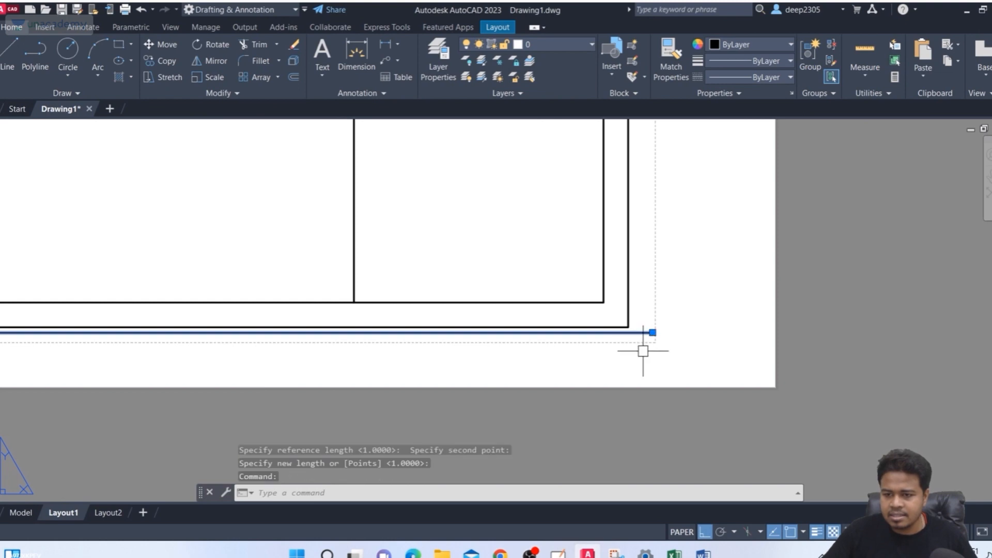
{"action": "scroll", "coordinate": [641, 346], "scroll_direction": "down", "scroll_amount": 2}
{"action": "middle_click_drag", "start_coordinate": [630, 359], "coordinate": [753, 354]}
{"action": "key", "text": "Delete"}
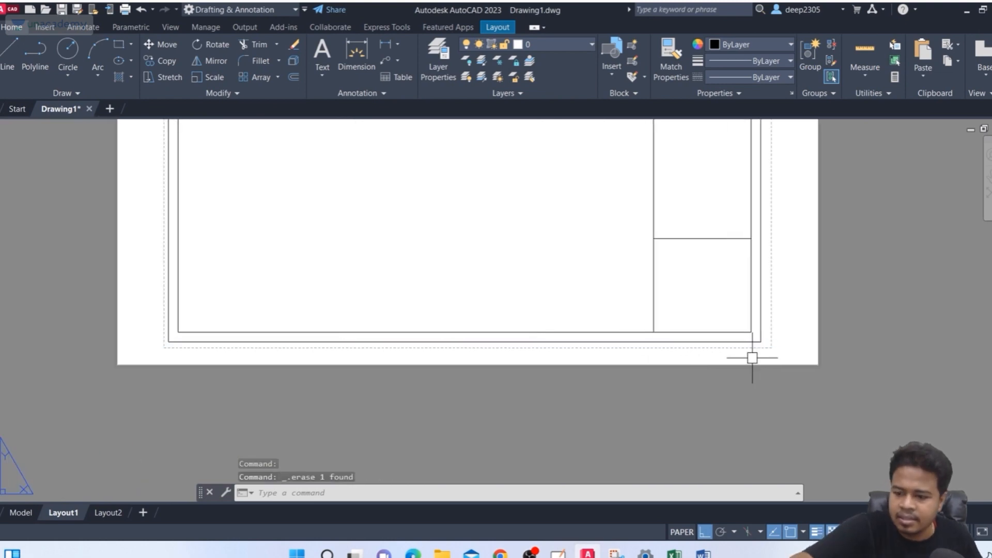
Step: Examine the gaps between the outer frame and the printable area's margins, especially along the top edge
{"action": "scroll", "coordinate": [896, 298], "scroll_direction": "down", "scroll_amount": 2}
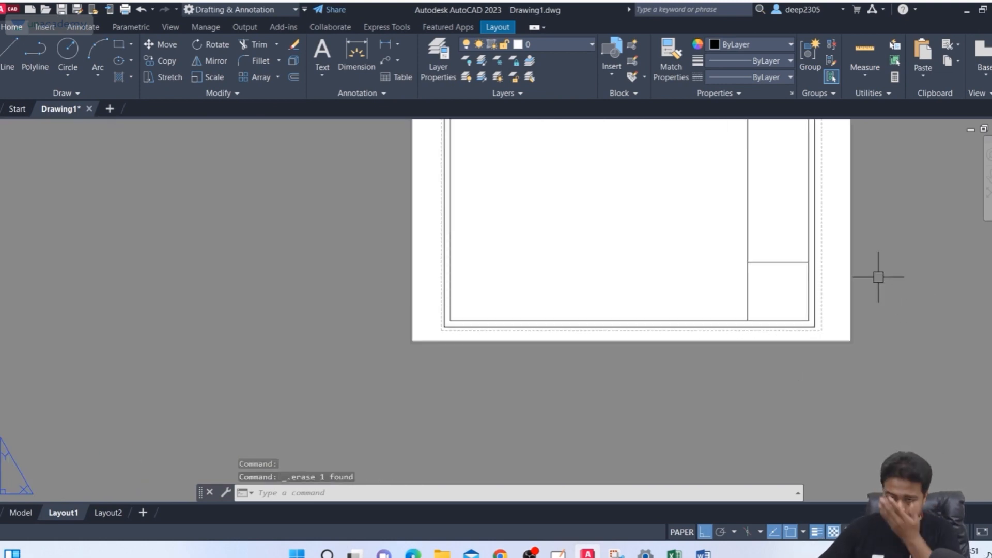
{"action": "middle_click_drag", "start_coordinate": [877, 274], "coordinate": [776, 357]}
{"action": "scroll", "coordinate": [631, 276], "scroll_direction": "up", "scroll_amount": 1}
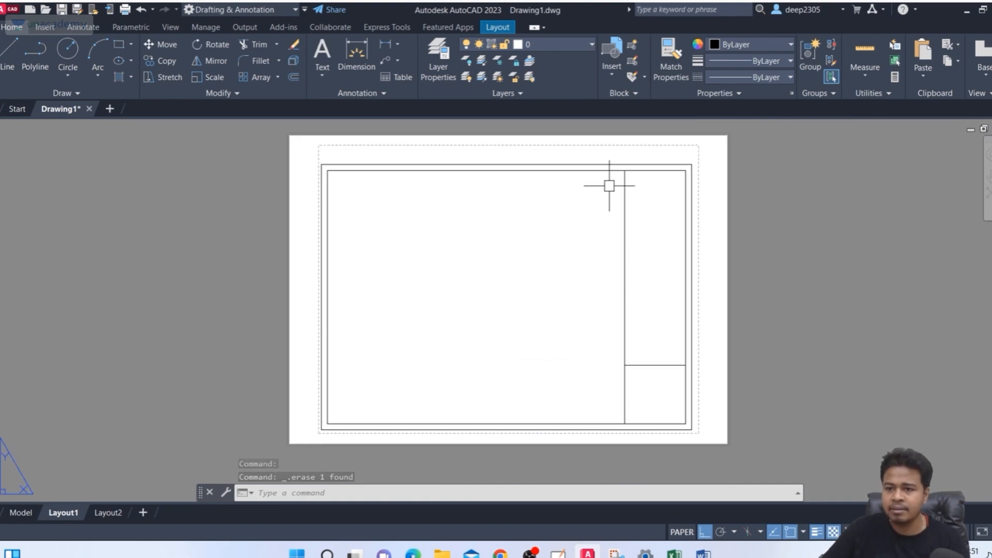
{"action": "scroll", "coordinate": [615, 181], "scroll_direction": "up", "scroll_amount": 2}
{"action": "middle_click_drag", "start_coordinate": [615, 181], "coordinate": [636, 183]}
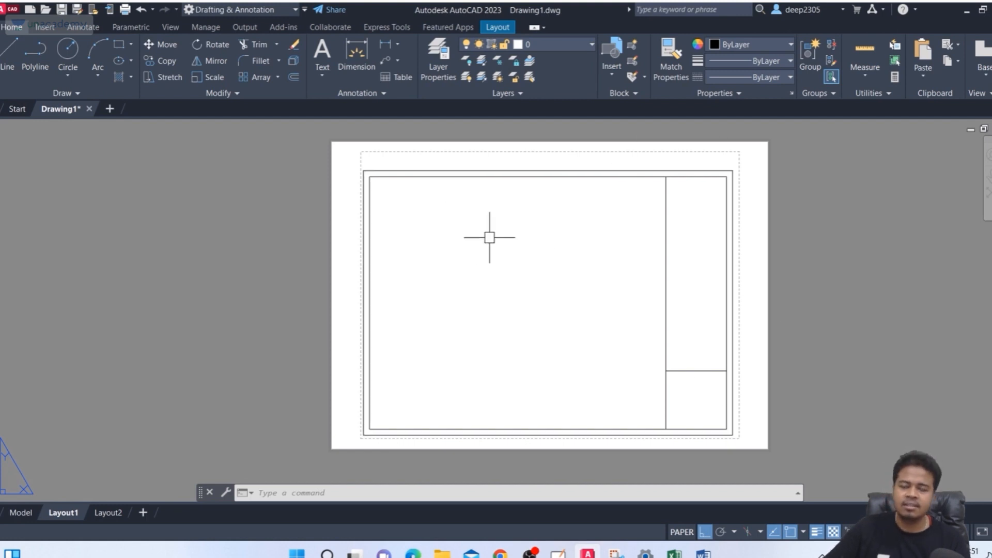
{"action": "scroll", "coordinate": [717, 166], "scroll_direction": "up", "scroll_amount": 2}
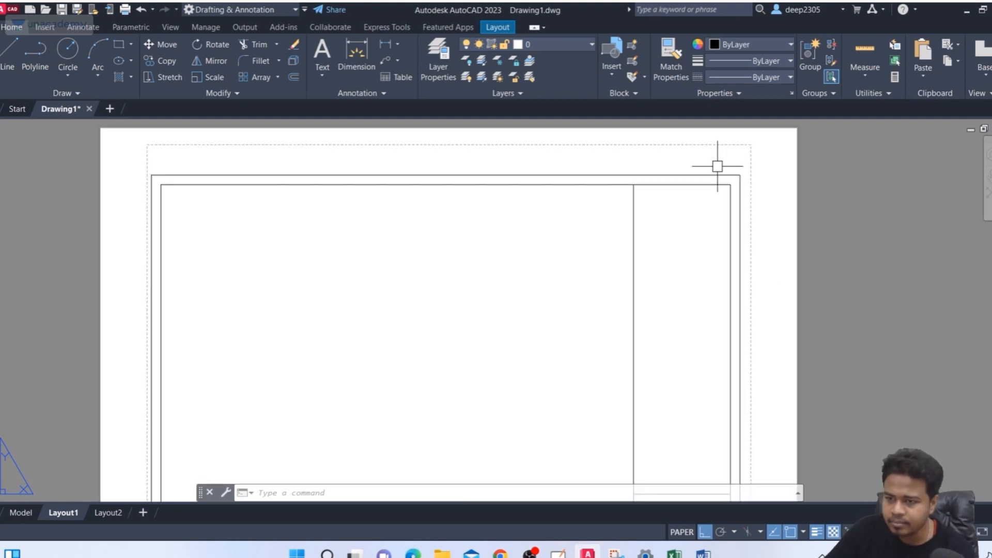
{"action": "middle_click_drag", "start_coordinate": [730, 167], "coordinate": [717, 162]}
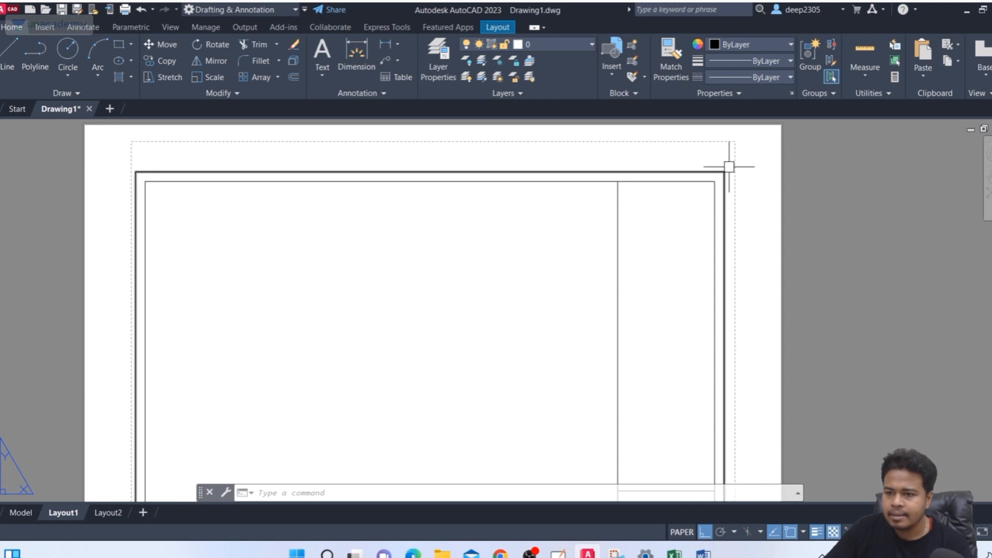
{"action": "middle_click_drag", "start_coordinate": [703, 208], "coordinate": [677, 209]}
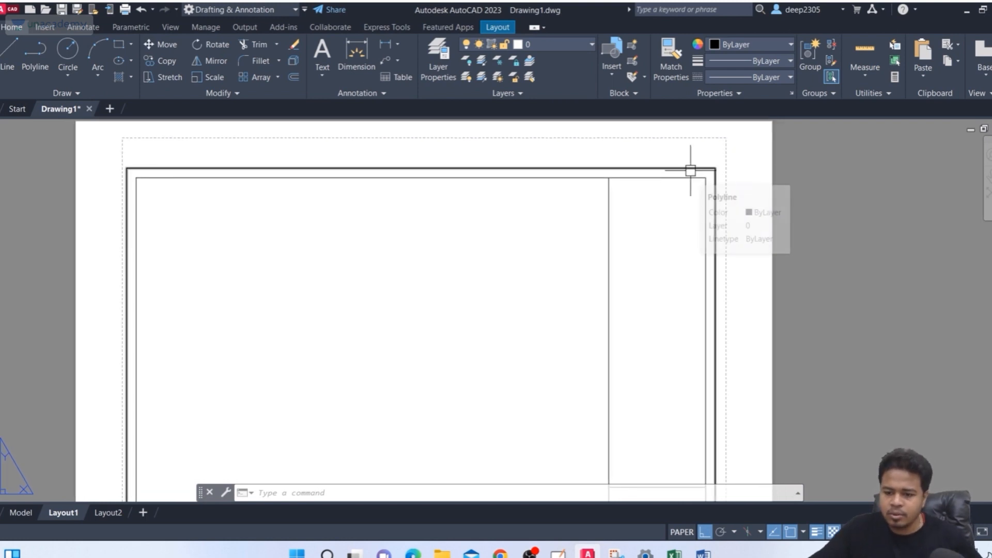
{"action": "type", "text": "m"}
{"action": "key", "text": "Return"}
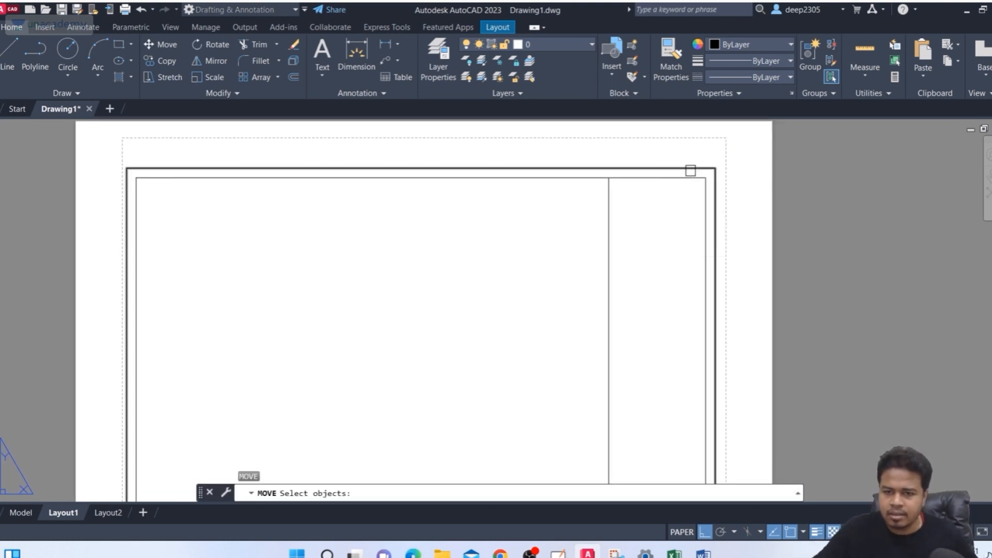
{"action": "key", "text": "Escape"}
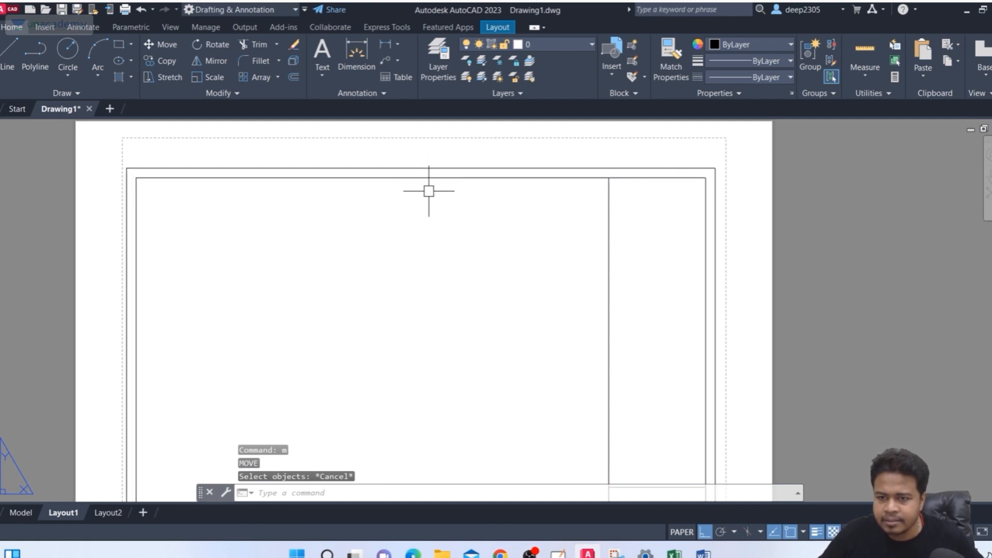
{"action": "type", "text": "m"}
{"action": "key", "text": "Return"}
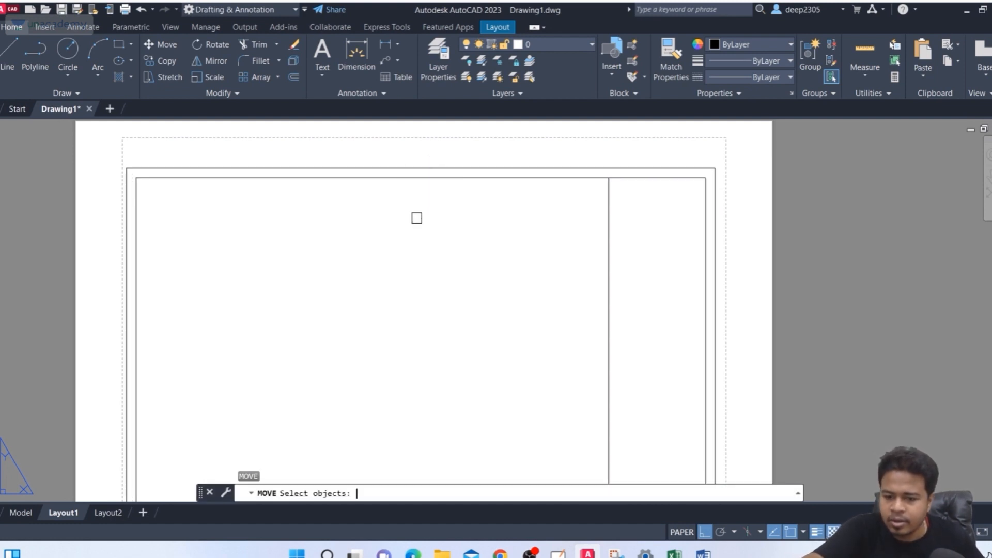
{"action": "key", "text": "Escape"}
Step: Move both frames and the title block's vertical line straight up about 6.4 units toward the printable area's top margin
{"action": "key", "text": "Return"}
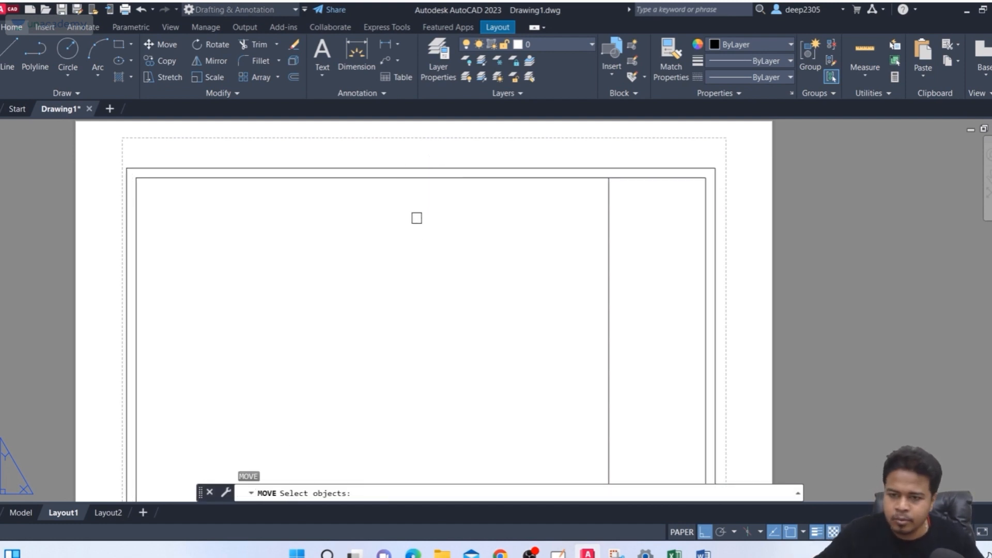
{"action": "left_click", "coordinate": [755, 153]}
{"action": "left_click", "coordinate": [516, 248]}
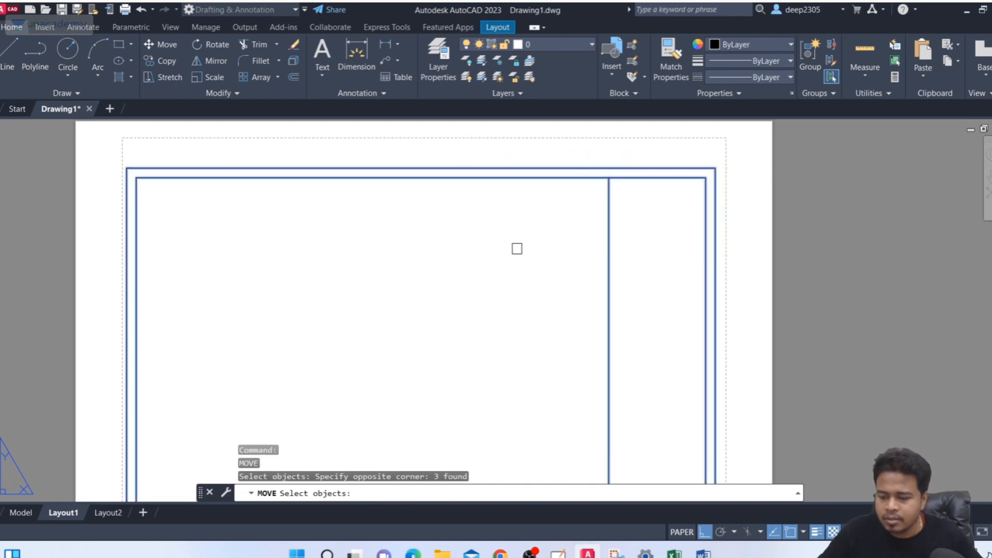
{"action": "key", "text": "Return"}
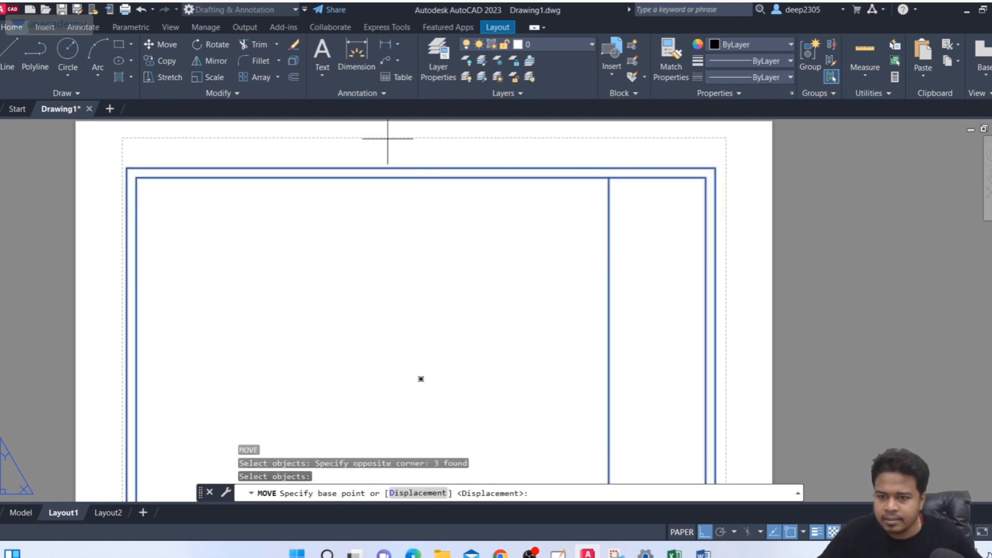
{"action": "left_click", "coordinate": [421, 166]}
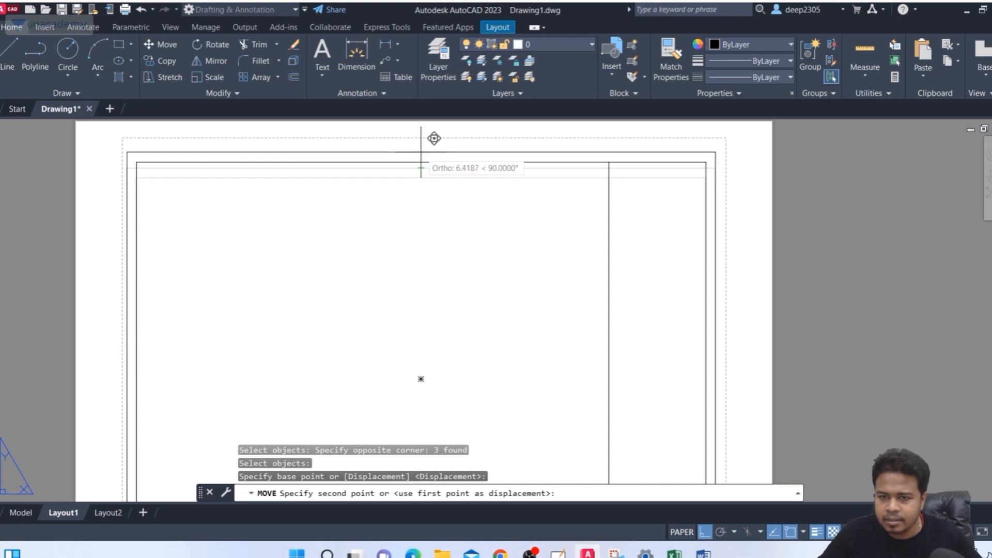
{"action": "left_click", "coordinate": [421, 152]}
{"action": "scroll", "coordinate": [500, 177], "scroll_direction": "down", "scroll_amount": 4}
{"action": "middle_click_drag", "start_coordinate": [565, 199], "coordinate": [431, 254]}
{"action": "scroll", "coordinate": [431, 254], "scroll_direction": "up", "scroll_amount": 2}
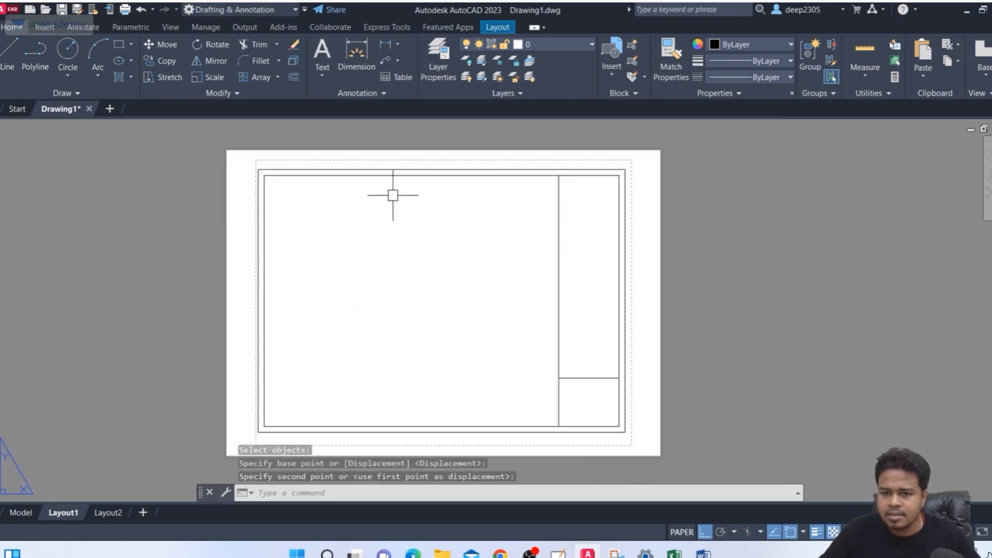
{"action": "key", "text": "Escape"}
{"action": "key", "text": "Escape"}
{"action": "middle_click_drag", "start_coordinate": [405, 201], "coordinate": [421, 208]}
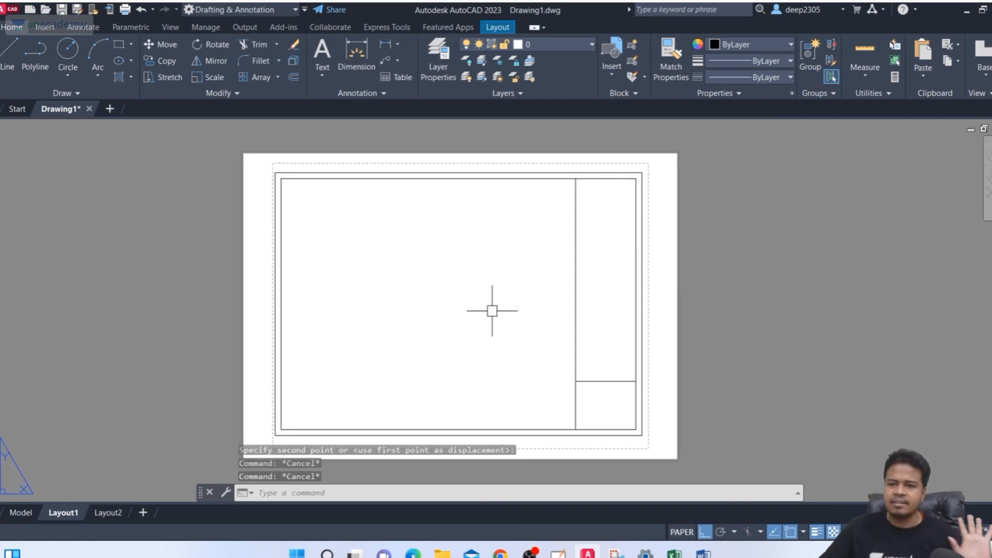
{"action": "middle_click_drag", "start_coordinate": [491, 314], "coordinate": [515, 311]}
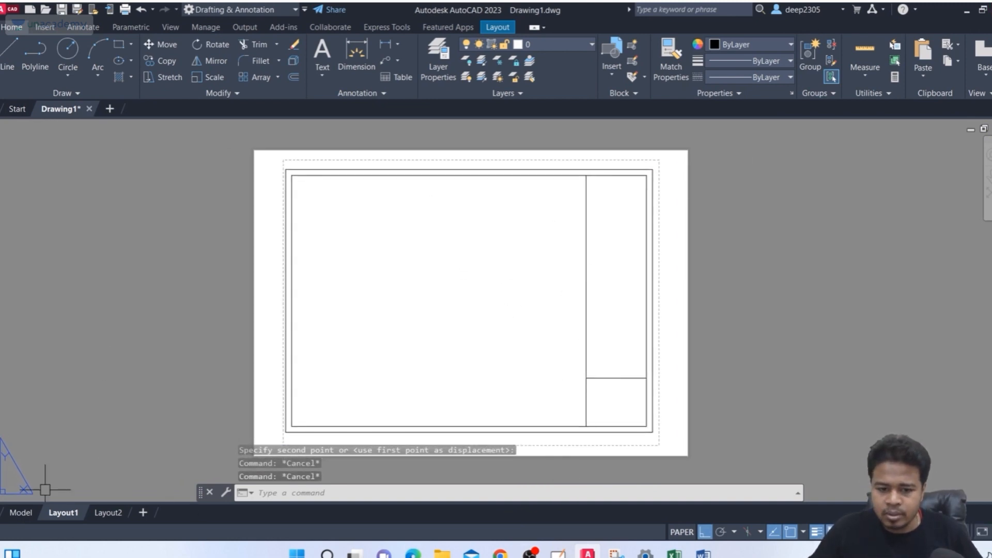
{"action": "middle_click_drag", "start_coordinate": [352, 296], "coordinate": [369, 288]}
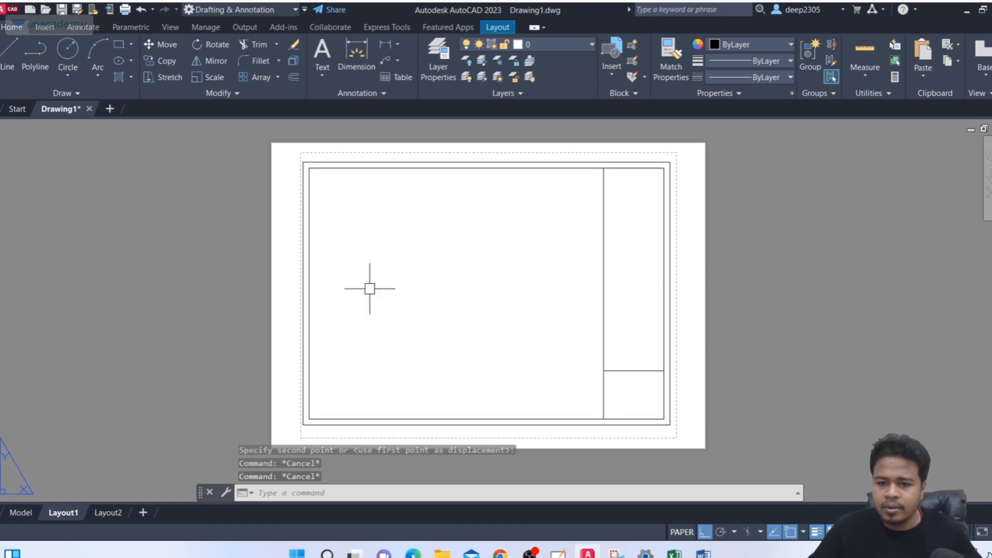
{"action": "key", "text": "Escape"}
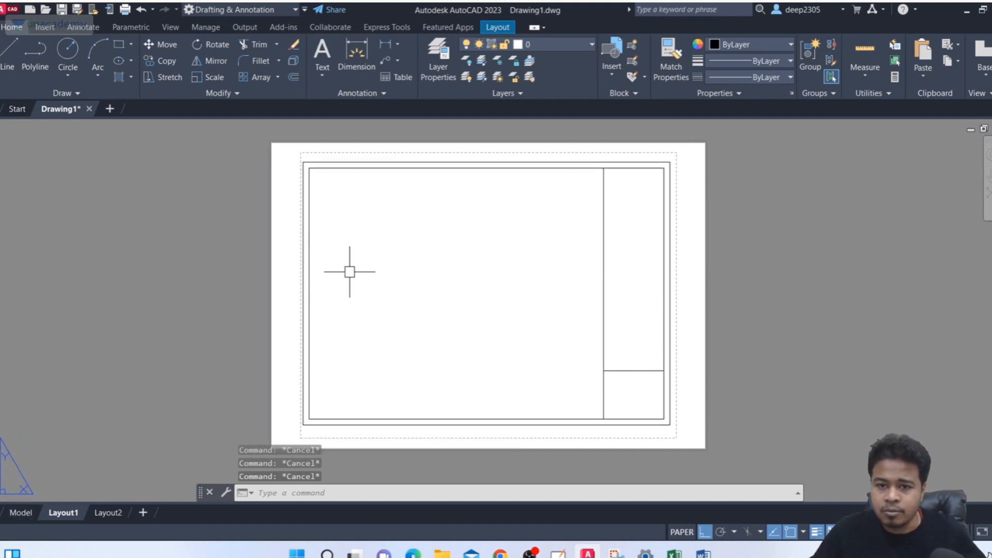
Step: Create a rectangular viewport in the upper-left area of the inner frame on Layout1
{"action": "left_click", "coordinate": [488, 28]}
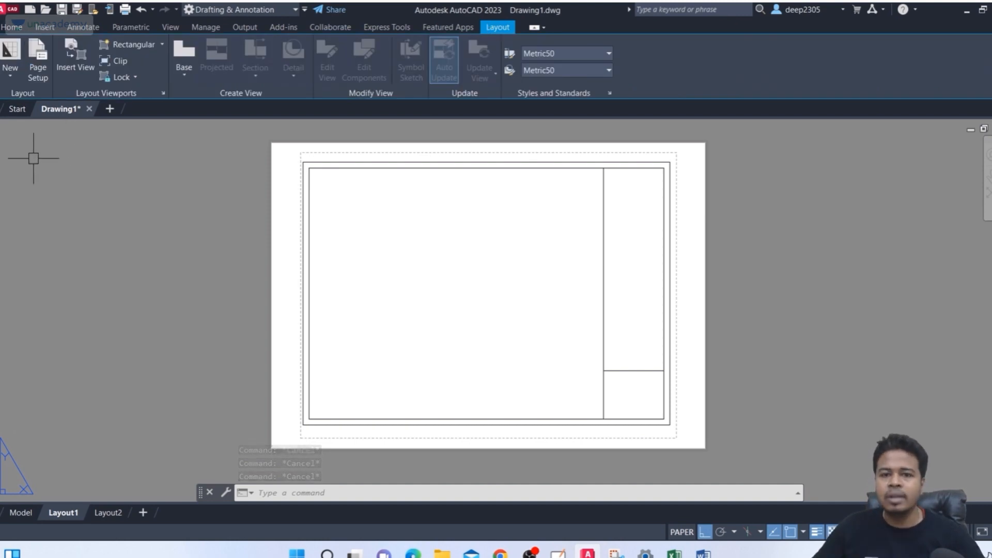
{"action": "left_click", "coordinate": [162, 45]}
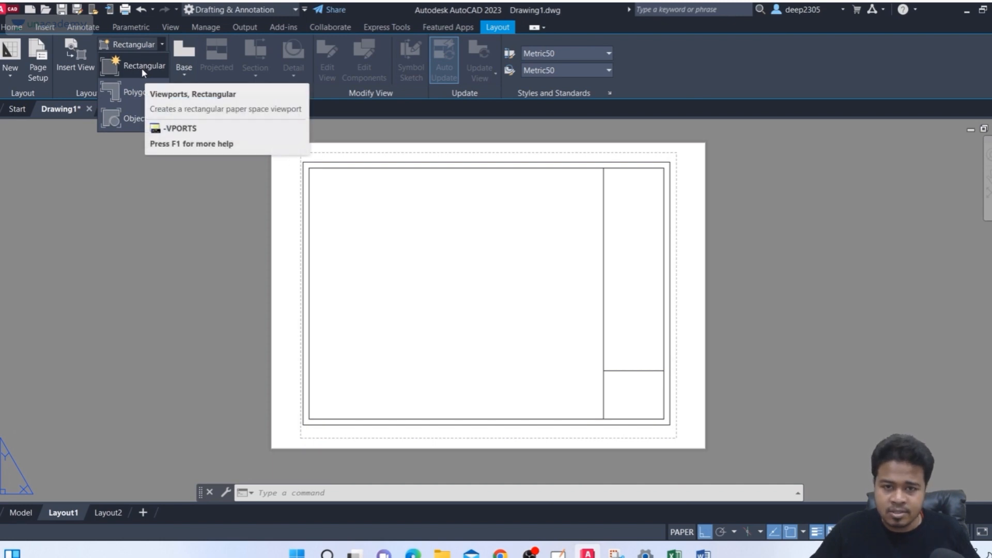
{"action": "left_click", "coordinate": [143, 66]}
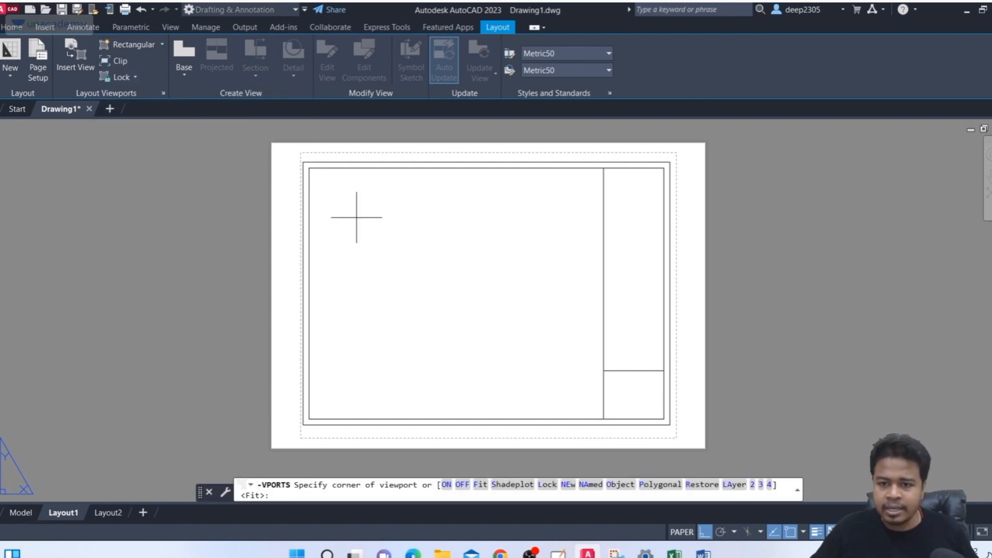
{"action": "scroll", "coordinate": [353, 184], "scroll_direction": "up", "scroll_amount": 2}
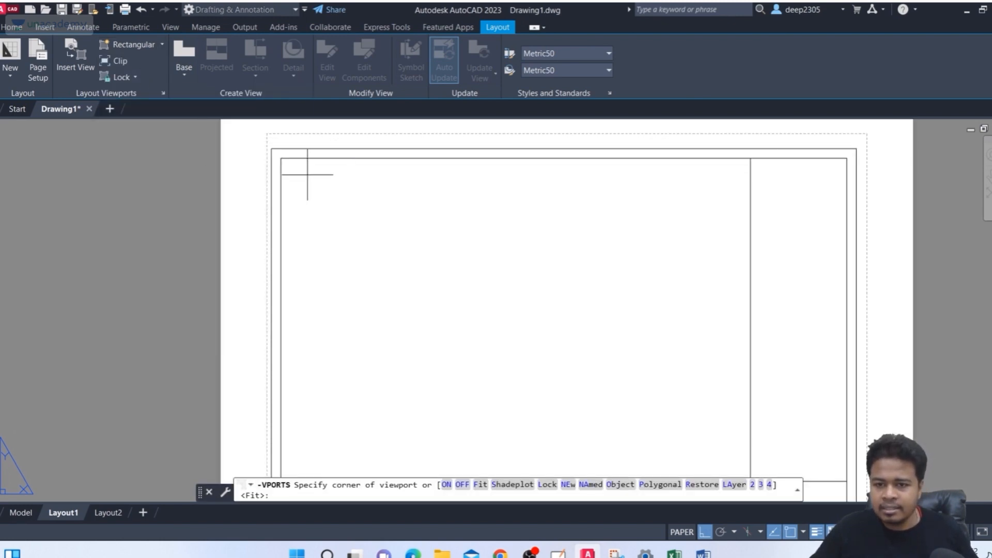
{"action": "left_click", "coordinate": [307, 174]}
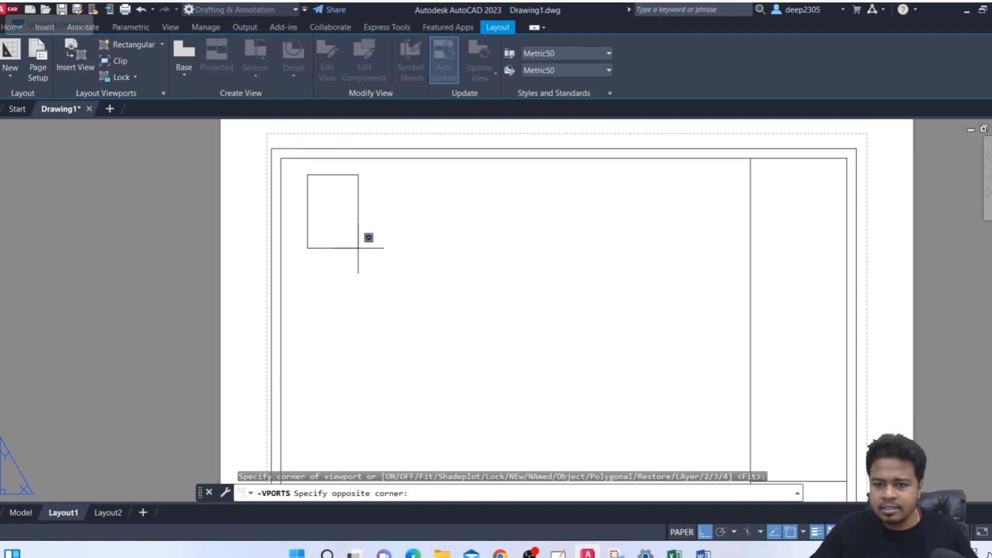
{"action": "left_click", "coordinate": [480, 336]}
{"action": "middle_click_drag", "start_coordinate": [542, 279], "coordinate": [529, 279]}
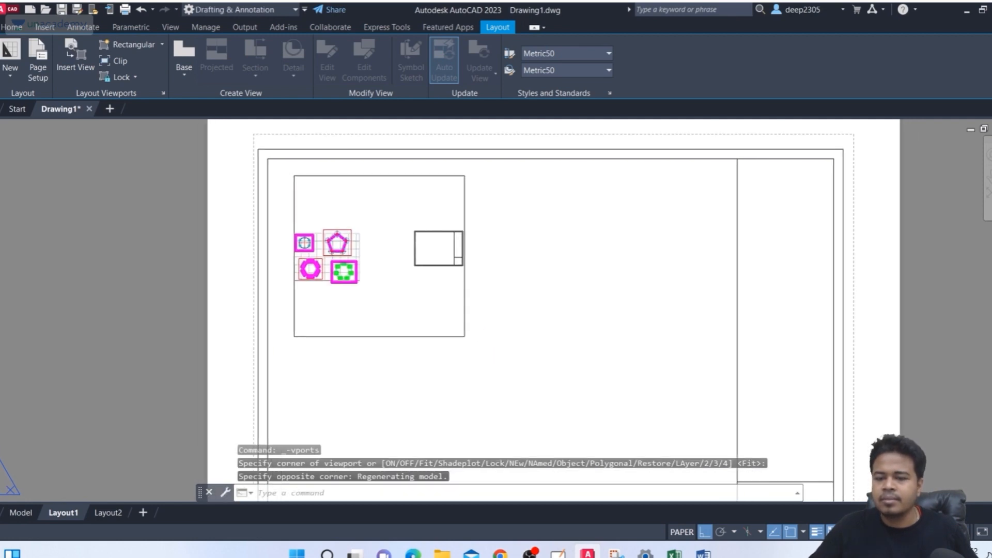
{"action": "middle_click_drag", "start_coordinate": [382, 241], "coordinate": [376, 242]}
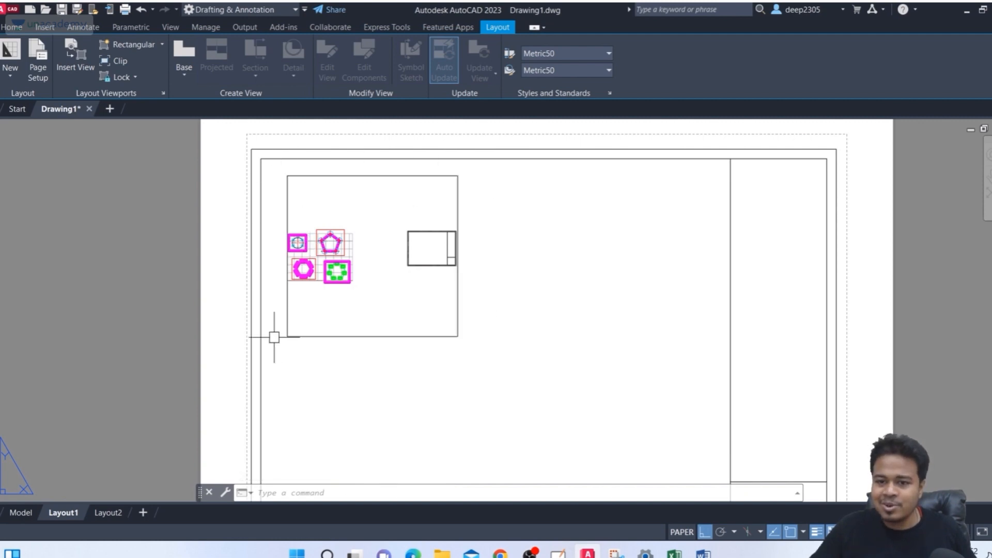
Step: Review the figures in model space, then frame the Layout1 viewport's view on the circle with six small circles and return to paper space
{"action": "left_click", "coordinate": [21, 512]}
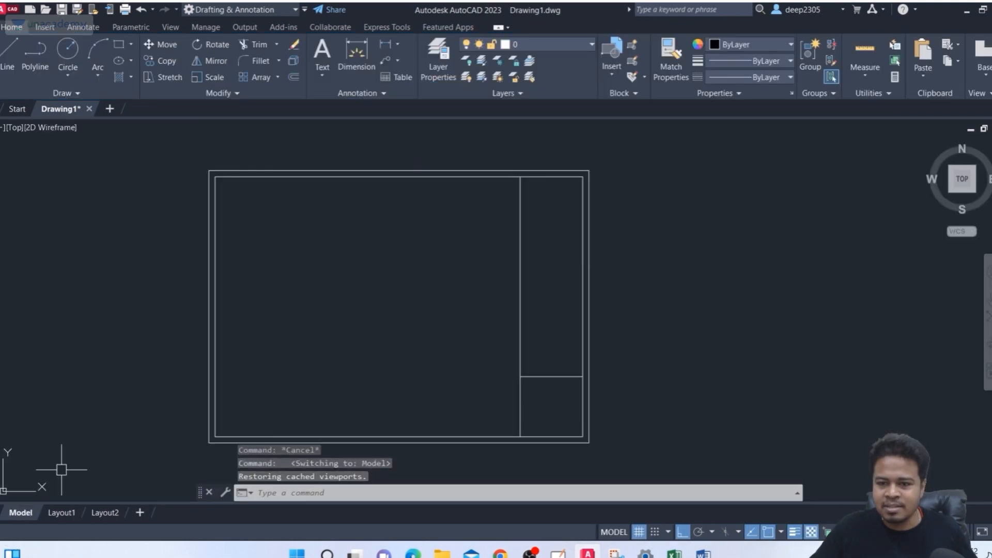
{"action": "scroll", "coordinate": [207, 297], "scroll_direction": "down", "scroll_amount": 5}
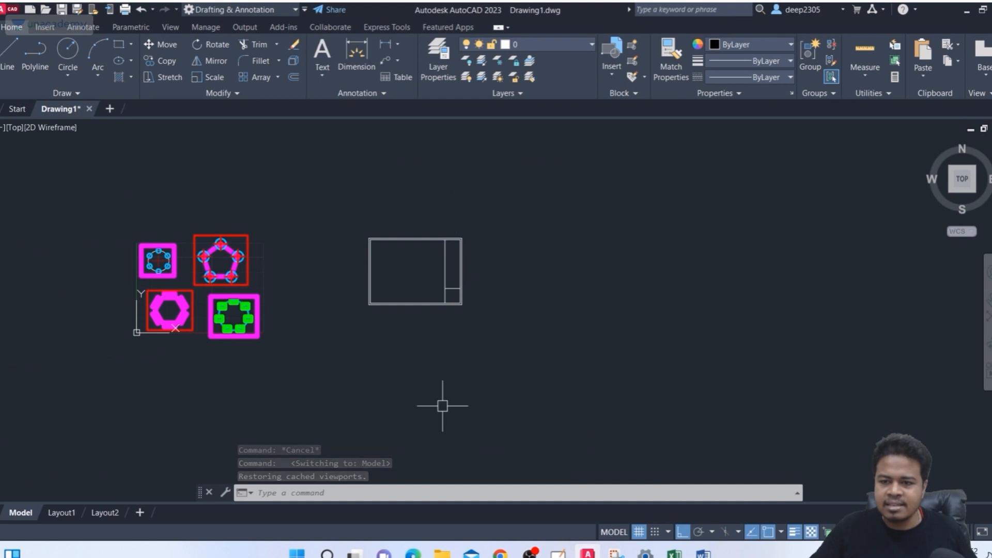
{"action": "left_click", "coordinate": [61, 512]}
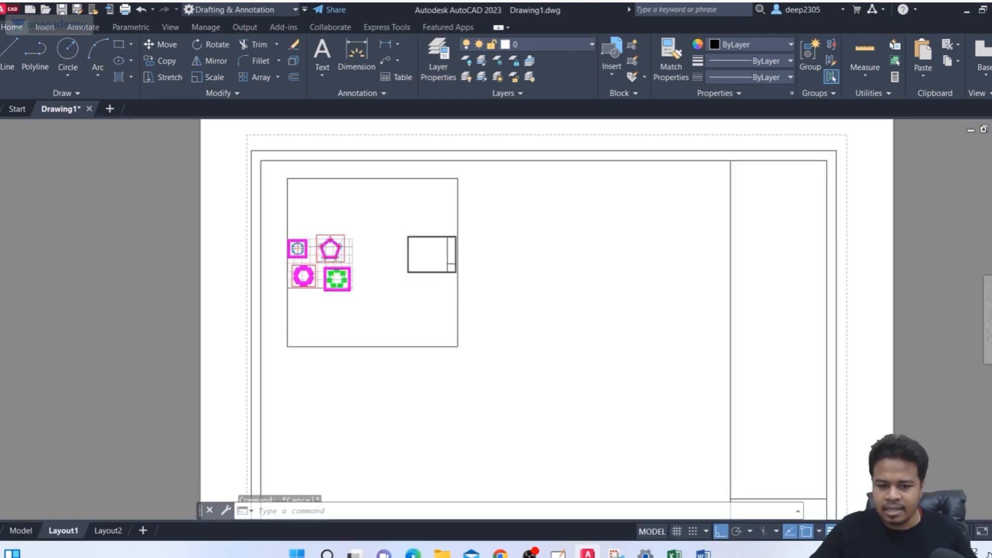
{"action": "double_click", "coordinate": [370, 219]}
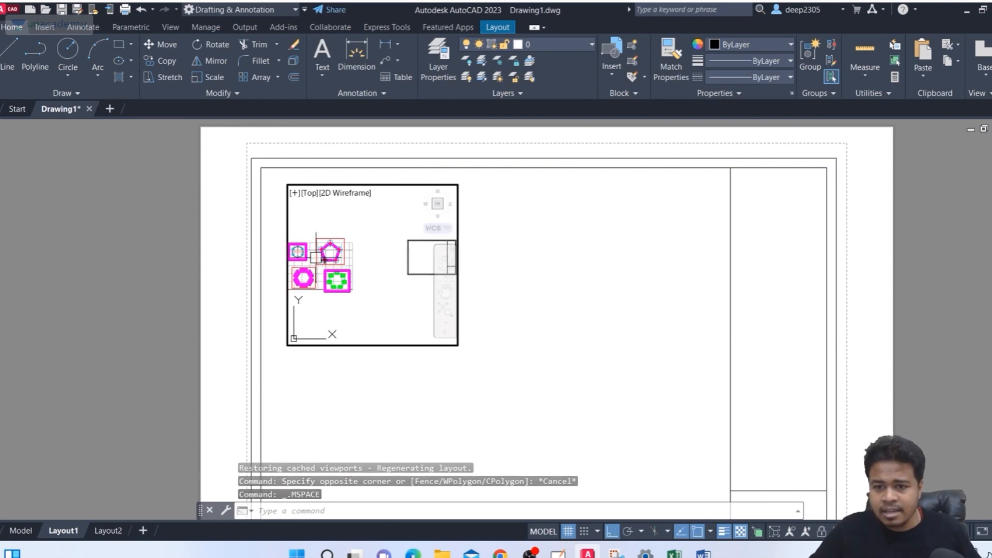
{"action": "scroll", "coordinate": [316, 256], "scroll_direction": "up", "scroll_amount": 3}
{"action": "scroll", "coordinate": [316, 255], "scroll_direction": "up", "scroll_amount": 2}
{"action": "middle_click_drag", "start_coordinate": [315, 257], "coordinate": [415, 262]}
{"action": "scroll", "coordinate": [396, 263], "scroll_direction": "up", "scroll_amount": 2}
{"action": "scroll", "coordinate": [399, 267], "scroll_direction": "up", "scroll_amount": 2}
{"action": "scroll", "coordinate": [416, 264], "scroll_direction": "down", "scroll_amount": 2}
{"action": "scroll", "coordinate": [393, 263], "scroll_direction": "up", "scroll_amount": 2}
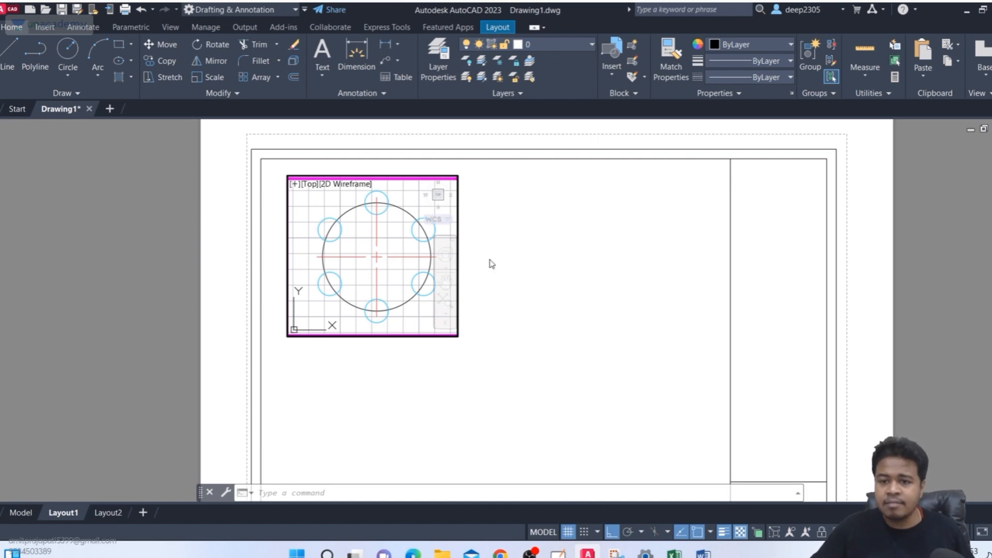
{"action": "double_click", "coordinate": [524, 245]}
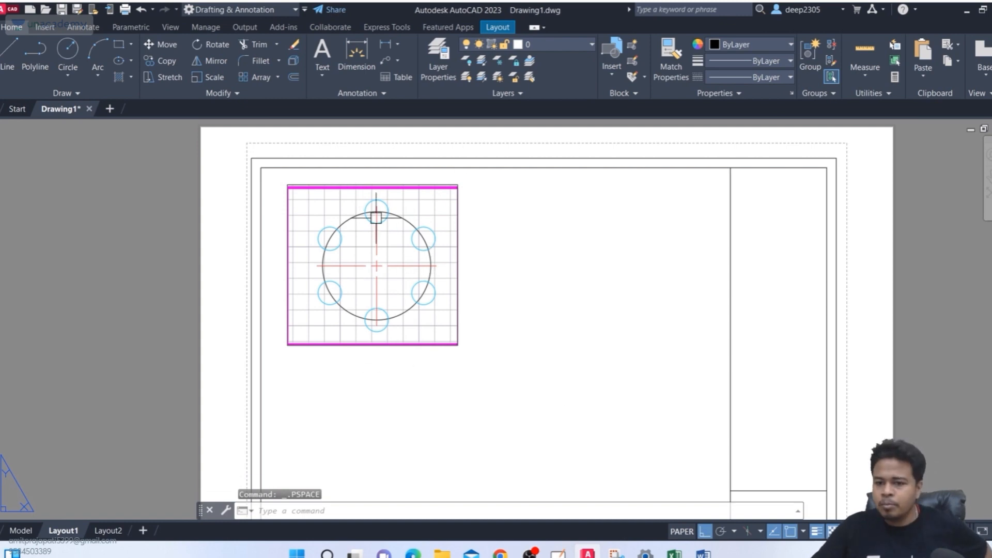
Step: Stretch the viewport's left, right, bottom and top edges slightly outward so the whole magenta square around the circle figure fits inside
{"action": "left_click", "coordinate": [510, 195]}
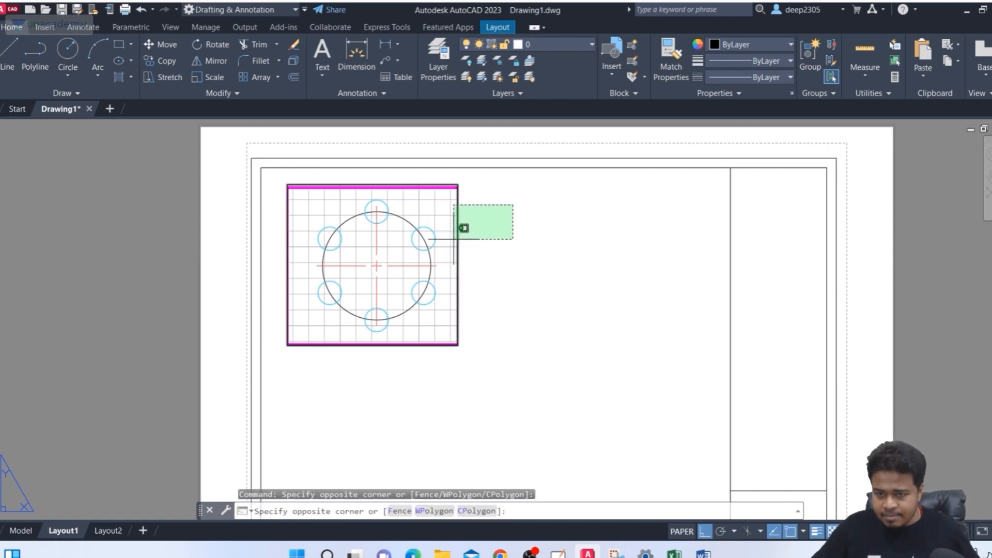
{"action": "left_click", "coordinate": [452, 237]}
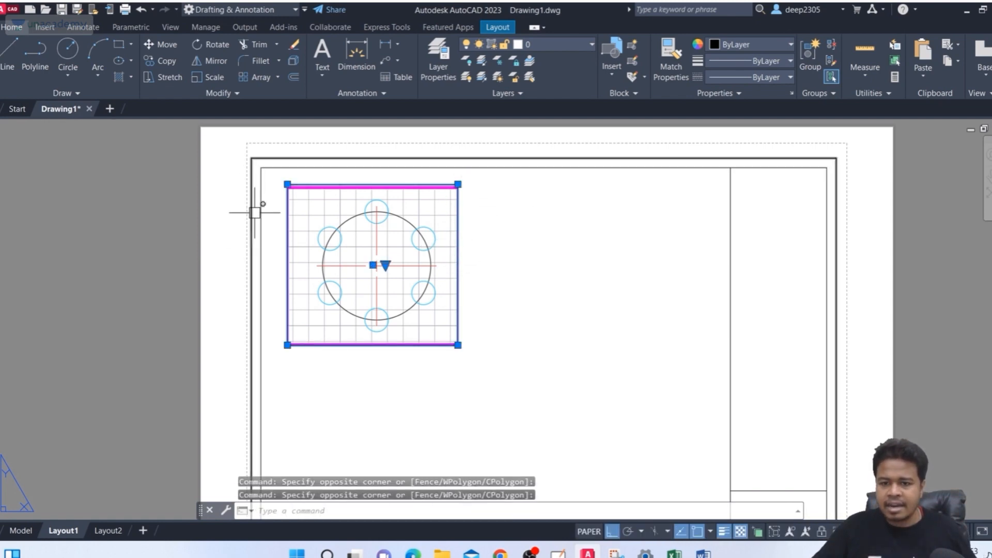
{"action": "left_click", "coordinate": [458, 345]}
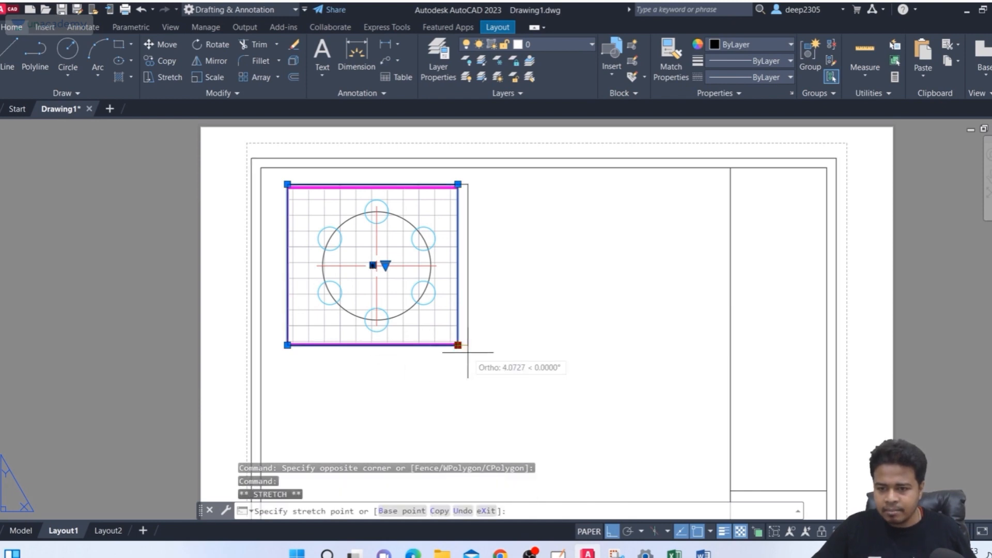
{"action": "left_click", "coordinate": [287, 347]}
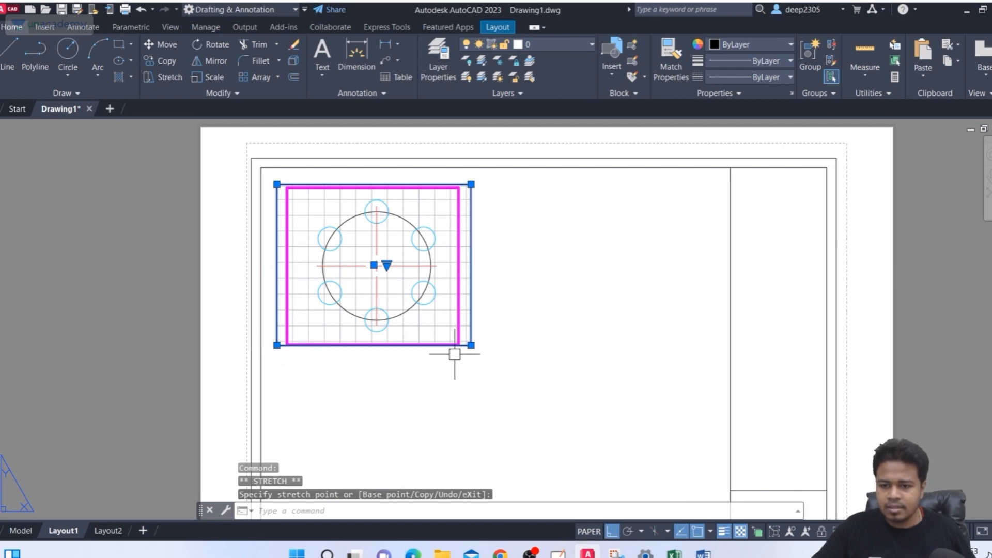
{"action": "left_click", "coordinate": [471, 352]}
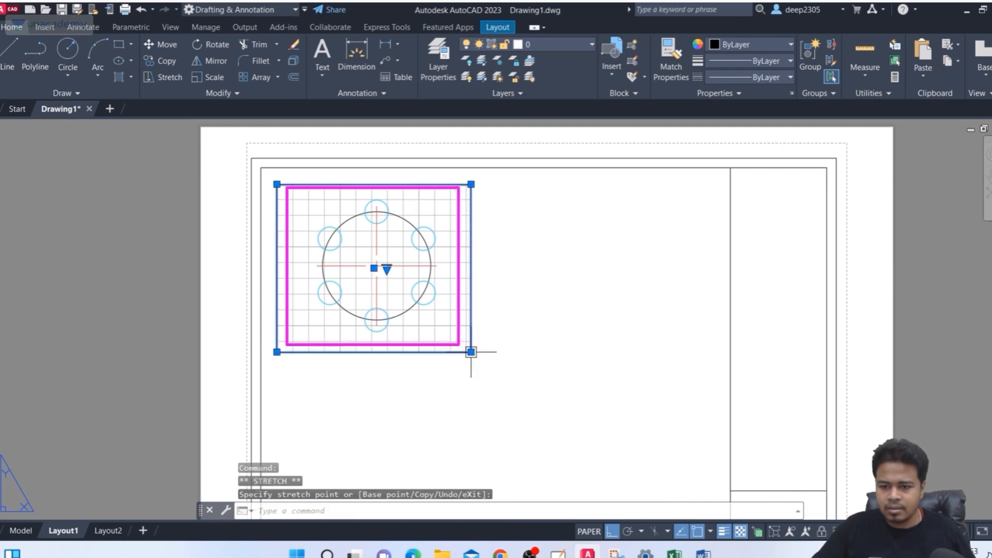
{"action": "left_click", "coordinate": [470, 184]}
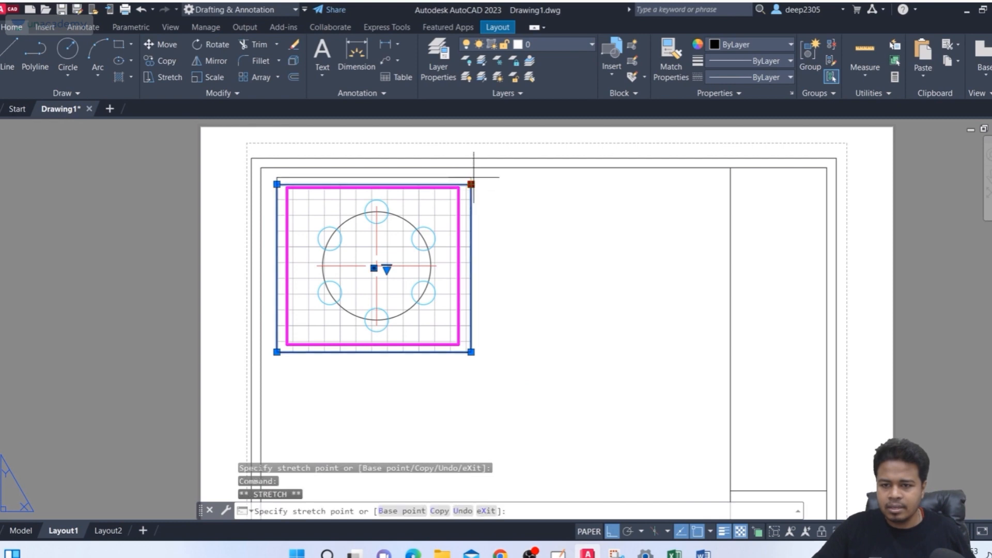
{"action": "left_click", "coordinate": [471, 178]}
{"action": "key", "text": "Escape"}
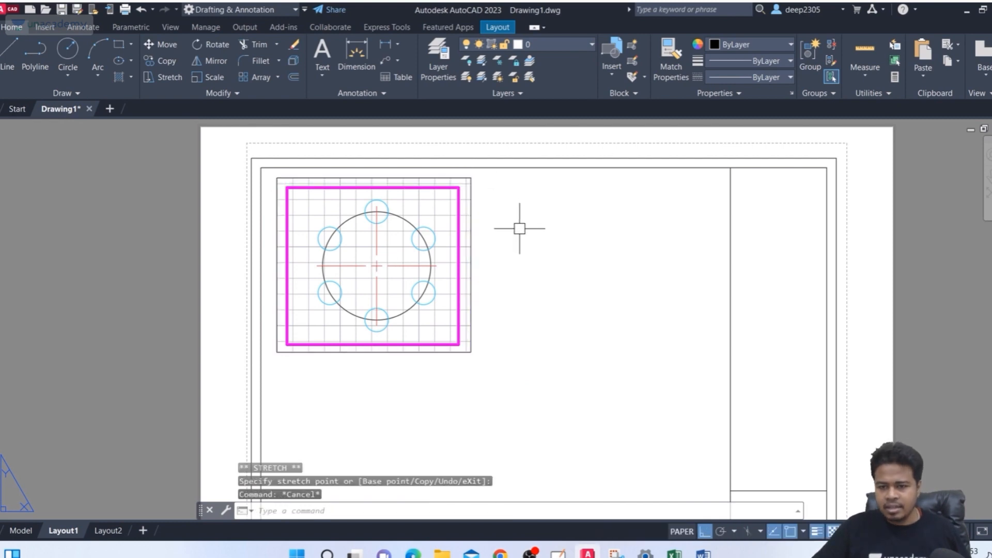
{"action": "left_click", "coordinate": [519, 228]}
{"action": "left_click", "coordinate": [562, 335]}
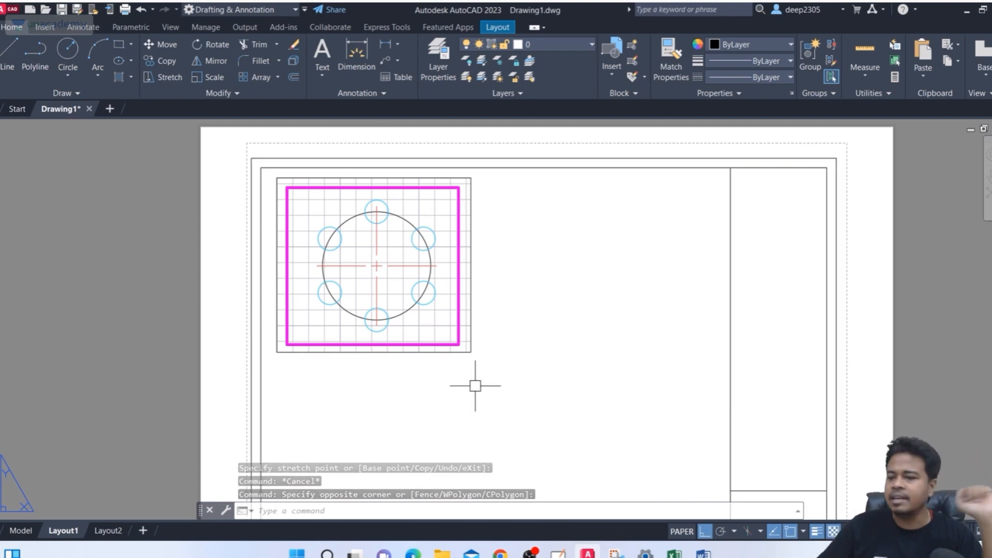
Step: Create a second rectangular viewport between the first one and the title block line, with its top and bottom level with the first
{"action": "scroll", "coordinate": [499, 347], "scroll_direction": "down", "scroll_amount": 3}
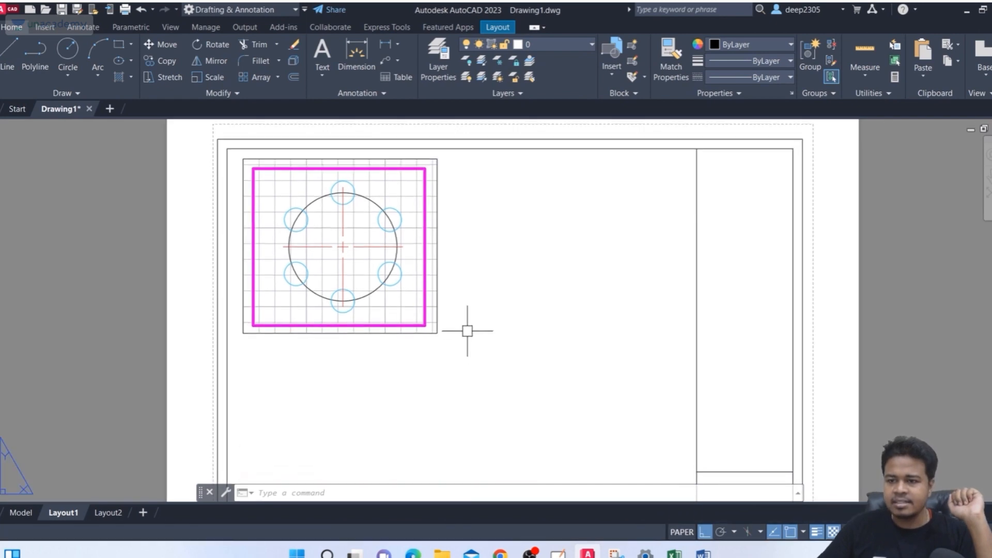
{"action": "middle_click_drag", "start_coordinate": [466, 327], "coordinate": [442, 319]}
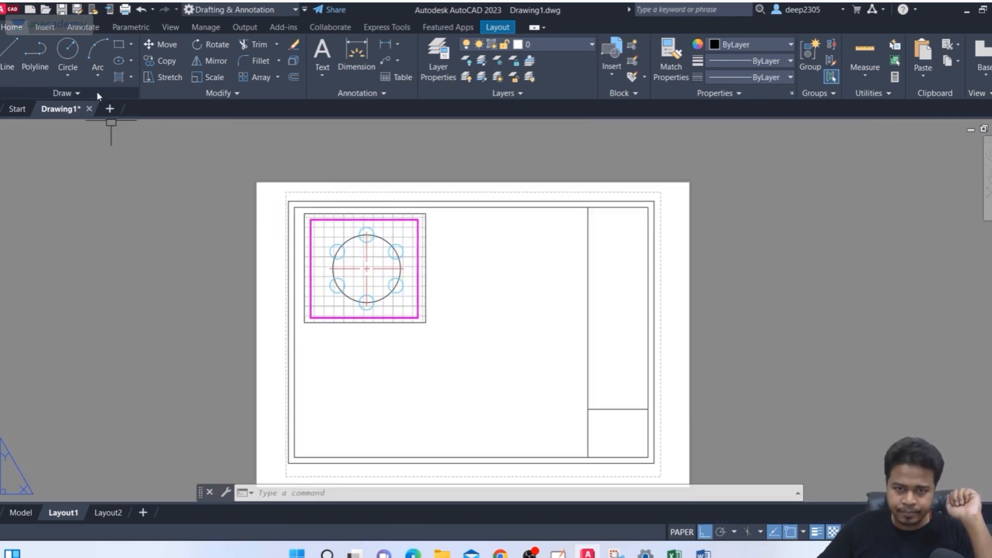
{"action": "left_click", "coordinate": [498, 30]}
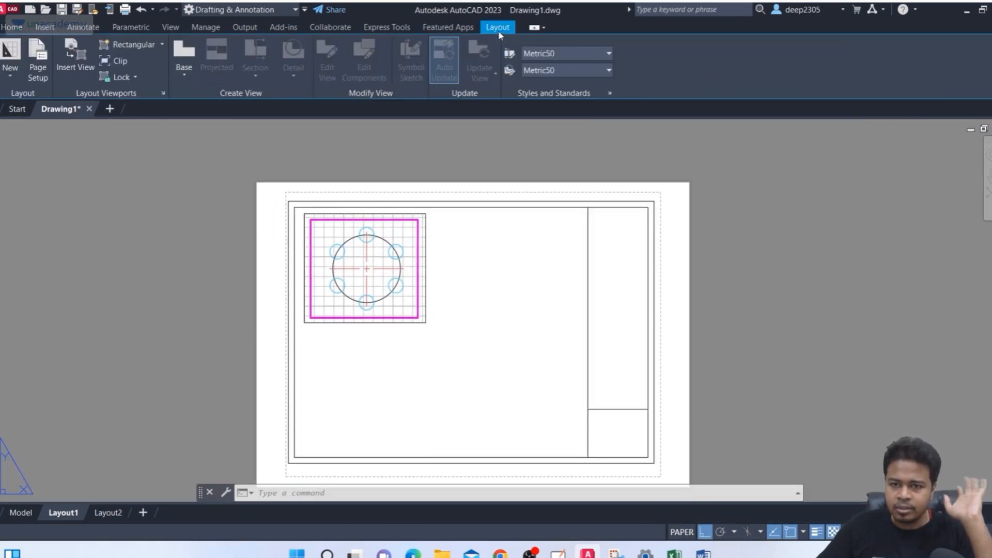
{"action": "left_click", "coordinate": [139, 48]}
{"action": "left_click", "coordinate": [160, 45]}
{"action": "left_click", "coordinate": [139, 66]}
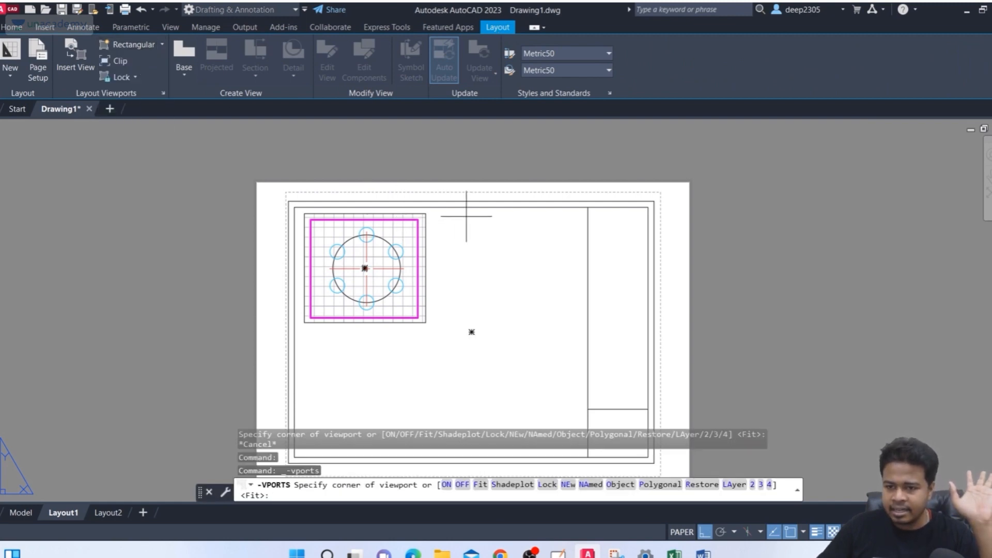
{"action": "scroll", "coordinate": [459, 220], "scroll_direction": "up", "scroll_amount": 2}
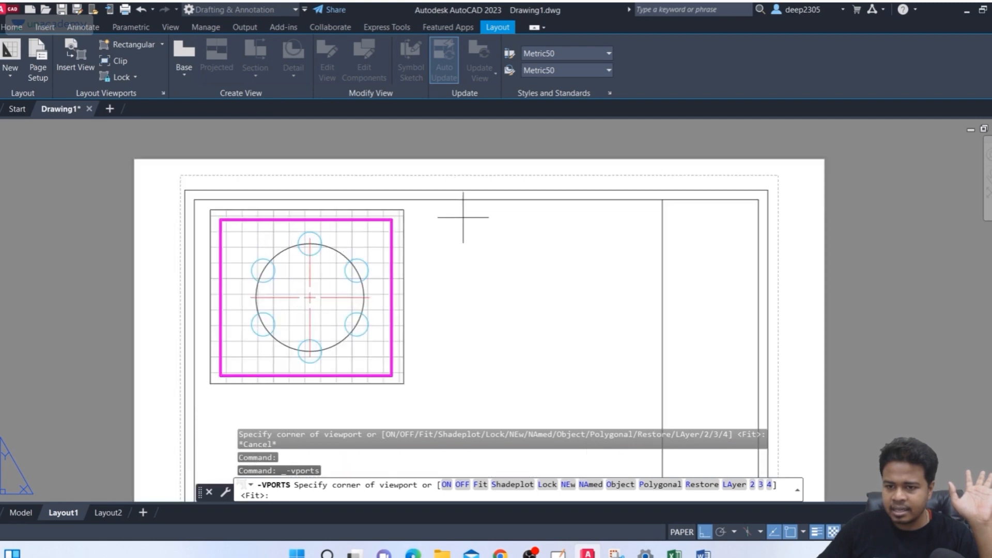
{"action": "left_click", "coordinate": [463, 209]}
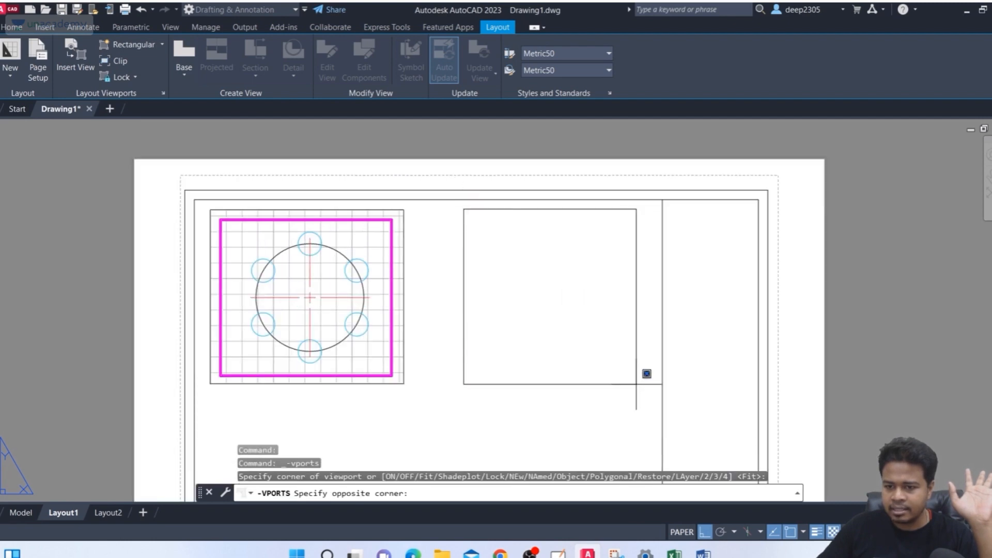
{"action": "left_click", "coordinate": [640, 385]}
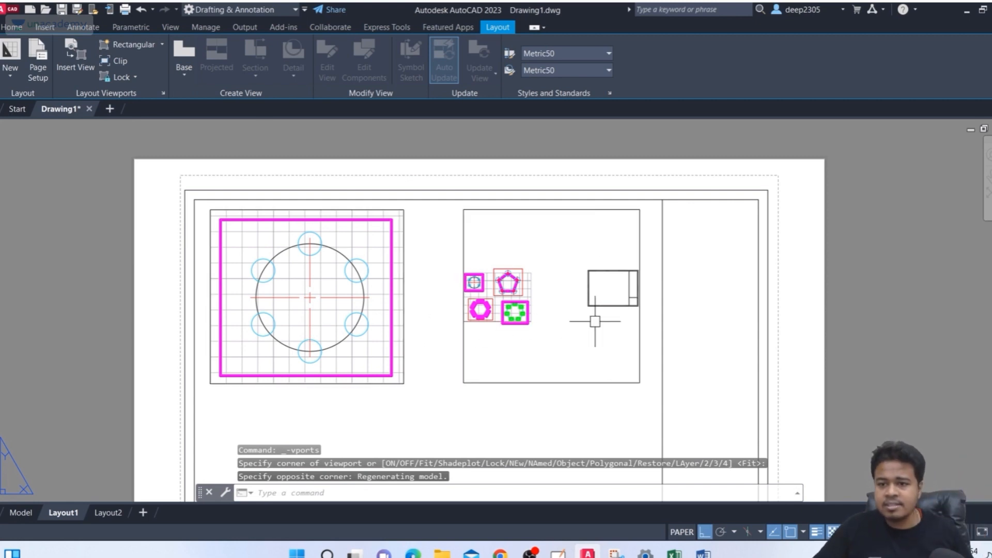
Step: Frame the second viewport's view on the magenta pentagon with its five corner circles, and return to paper space
{"action": "double_click", "coordinate": [537, 328]}
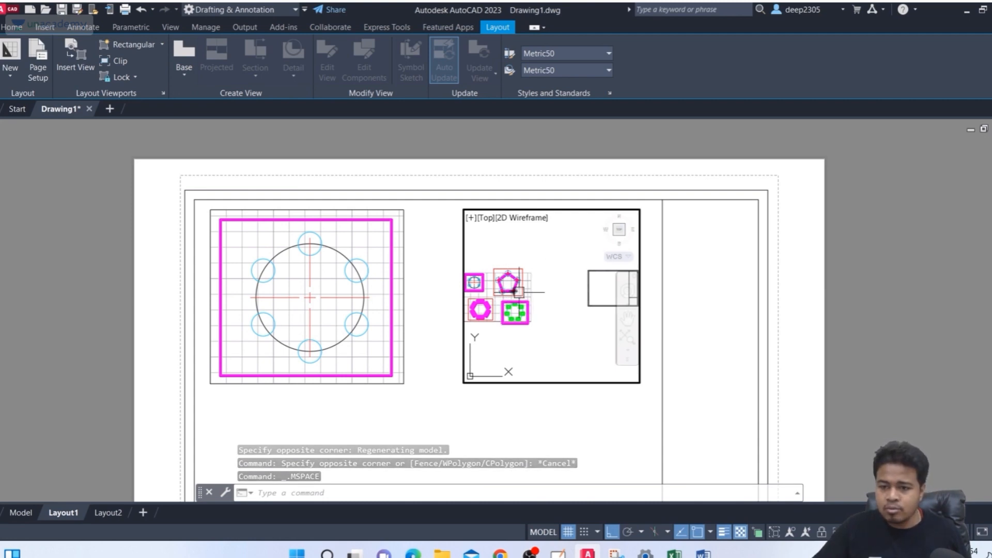
{"action": "scroll", "coordinate": [518, 292], "scroll_direction": "up", "scroll_amount": 6}
{"action": "middle_click_drag", "start_coordinate": [519, 293], "coordinate": [622, 367]}
{"action": "scroll", "coordinate": [580, 341], "scroll_direction": "up", "scroll_amount": 2}
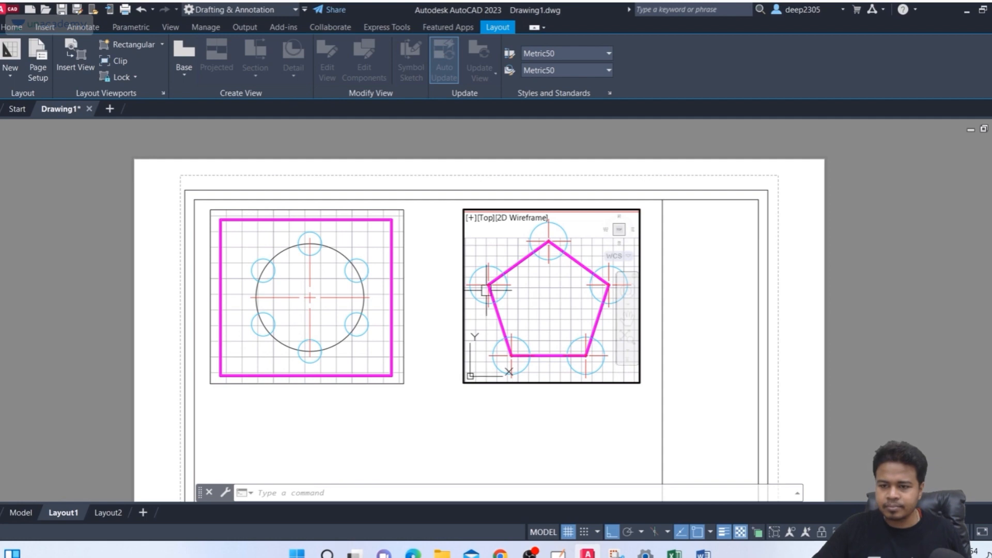
{"action": "double_click", "coordinate": [447, 424]}
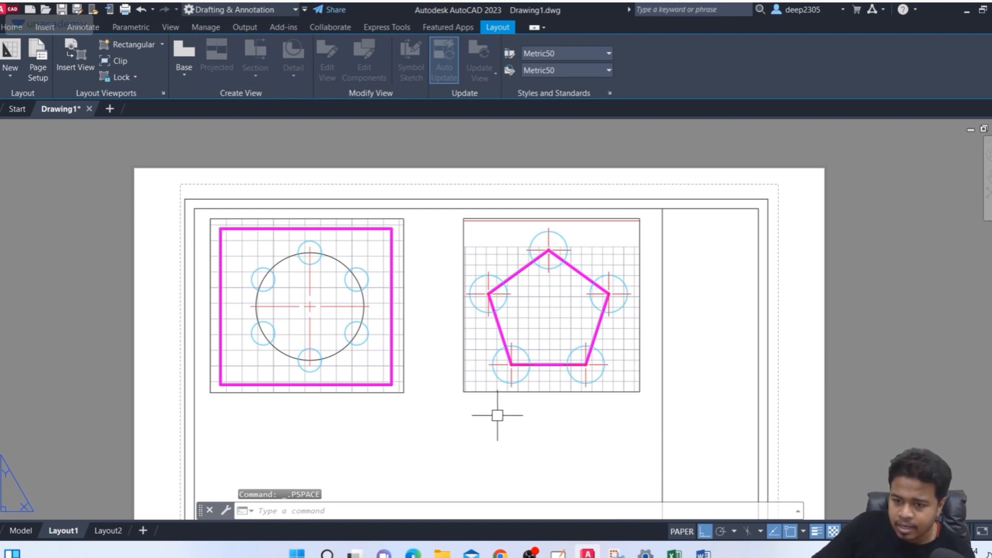
Step: Stretch the pentagon viewport's left, bottom, right and top edges outward so the whole red frame around the figure fits inside
{"action": "left_click", "coordinate": [472, 394]}
{"action": "left_click", "coordinate": [452, 386]}
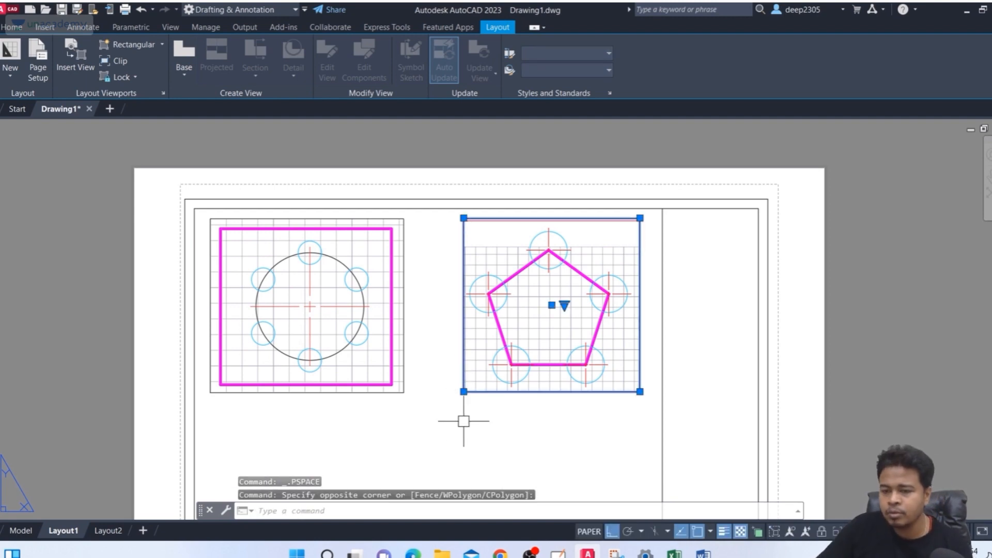
{"action": "left_click", "coordinate": [463, 391]}
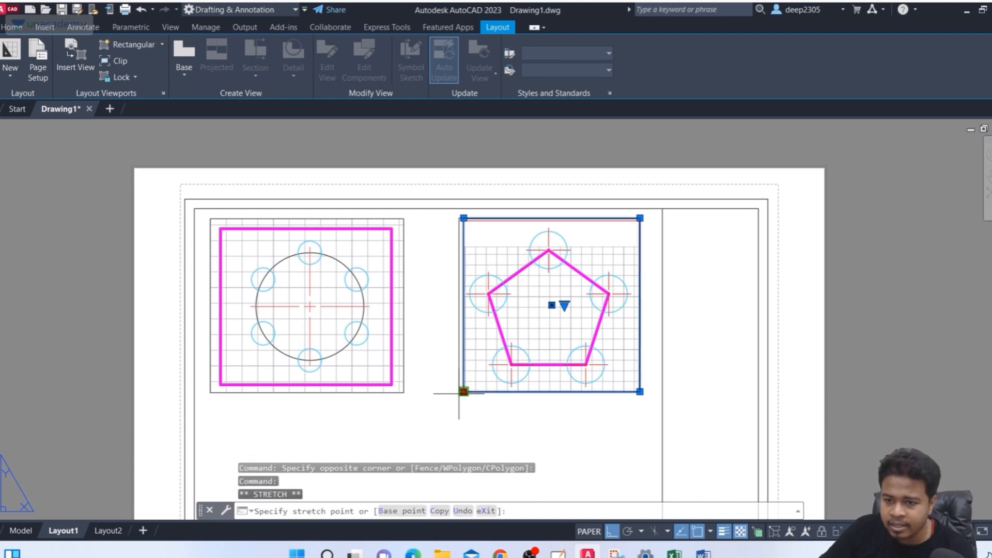
{"action": "left_click", "coordinate": [453, 392]}
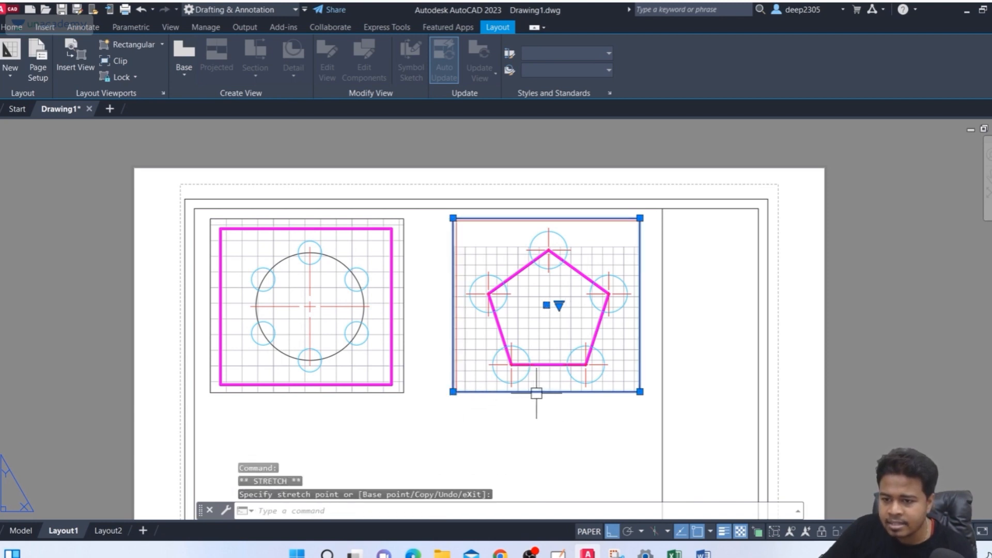
{"action": "left_click", "coordinate": [640, 392]}
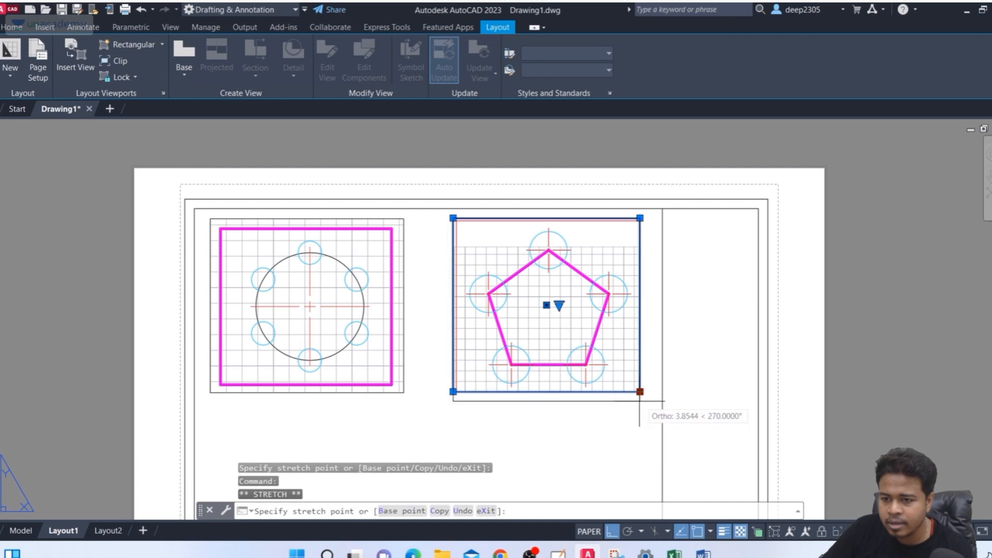
{"action": "left_click", "coordinate": [639, 403]}
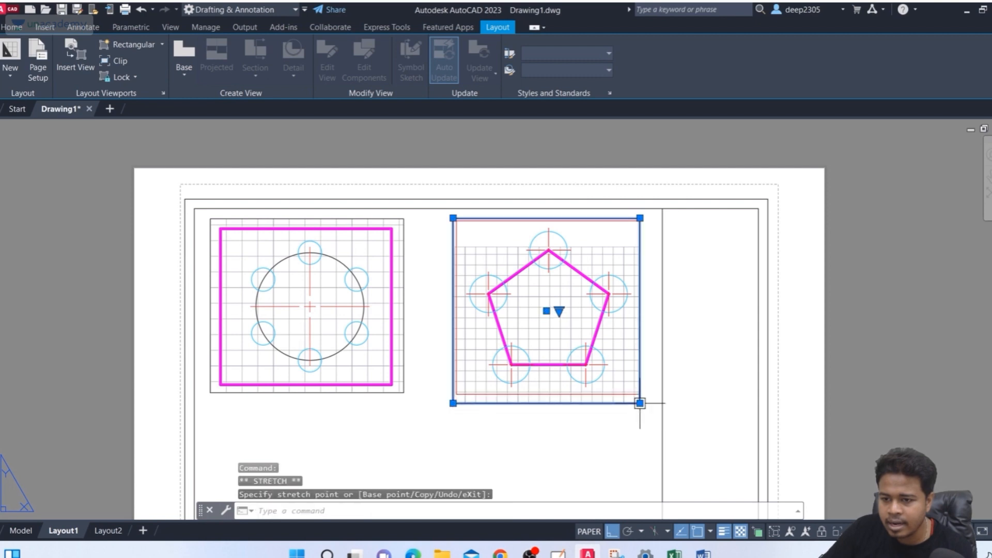
{"action": "left_click", "coordinate": [640, 218]}
{"action": "left_click", "coordinate": [650, 217]}
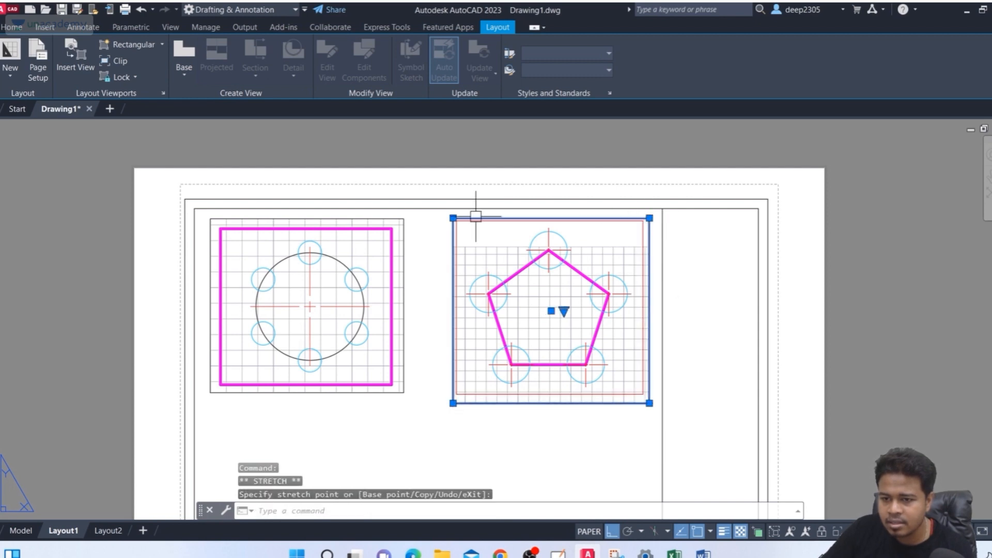
{"action": "left_click", "coordinate": [453, 218]}
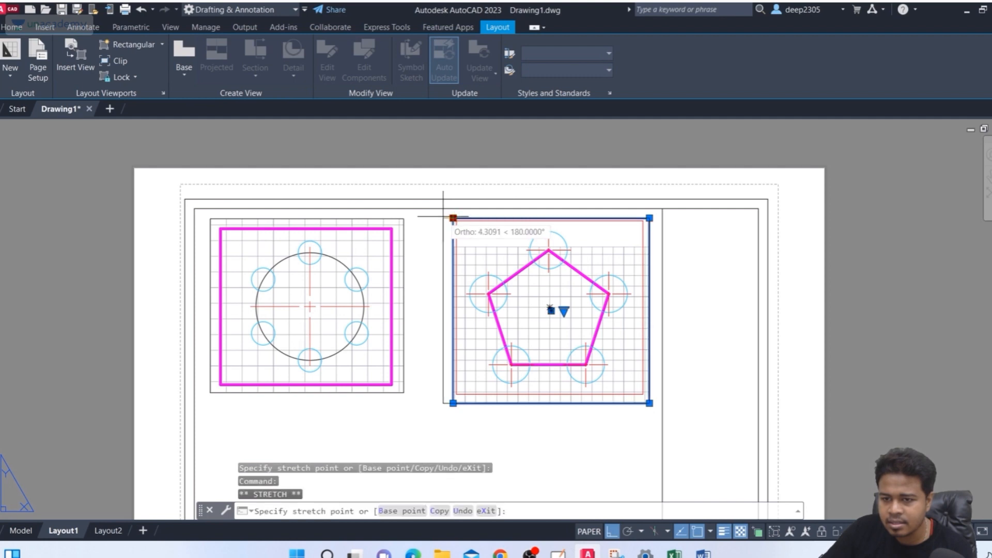
{"action": "left_click", "coordinate": [446, 214]}
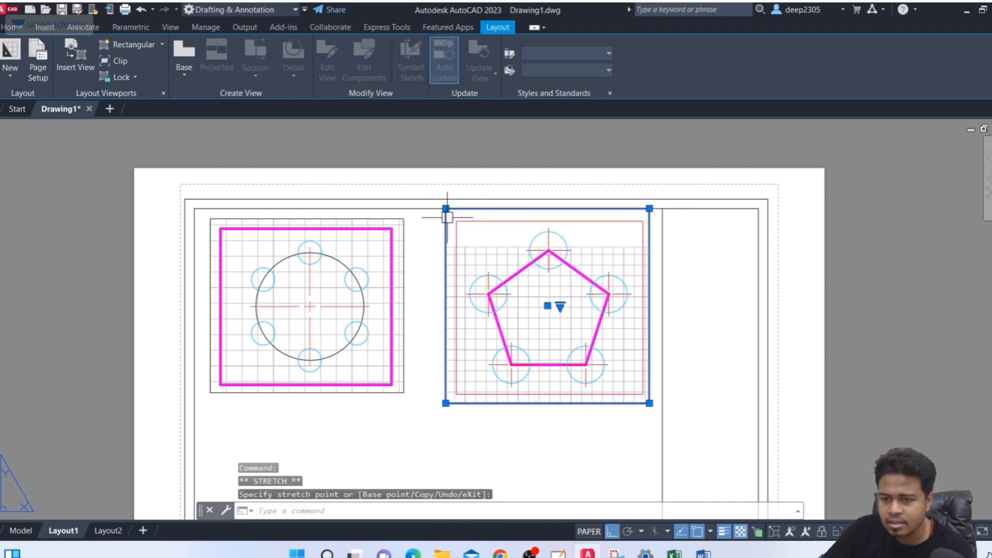
{"action": "left_click", "coordinate": [546, 437]}
{"action": "key", "text": "Escape"}
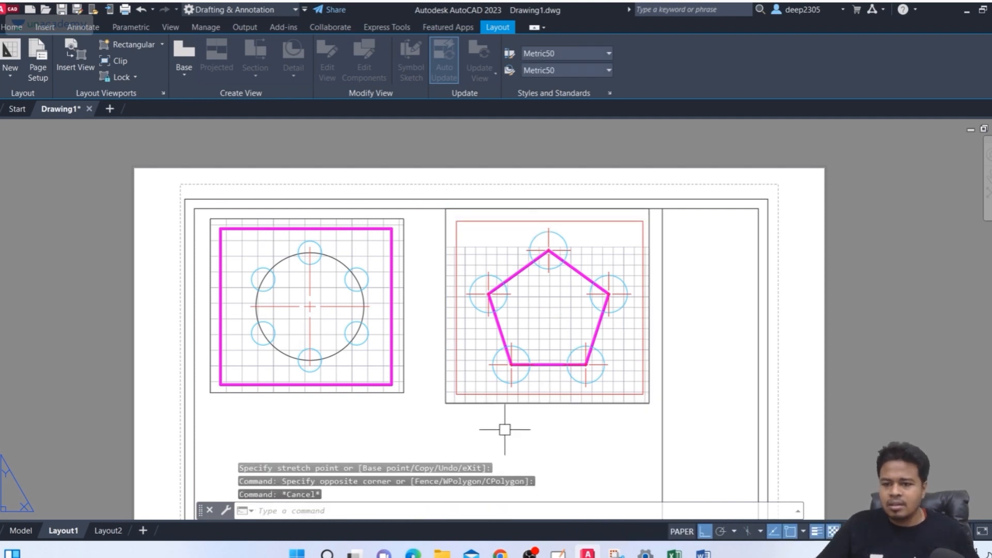
Step: Move the pentagon viewport slightly down so its top edge is about level with the first viewport's top
{"action": "left_click", "coordinate": [479, 362]}
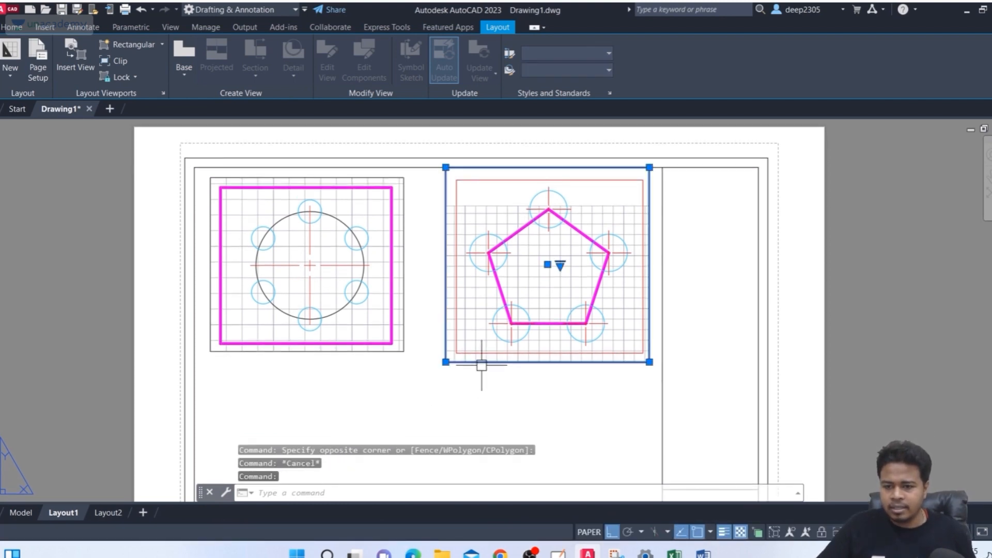
{"action": "left_click", "coordinate": [547, 264]}
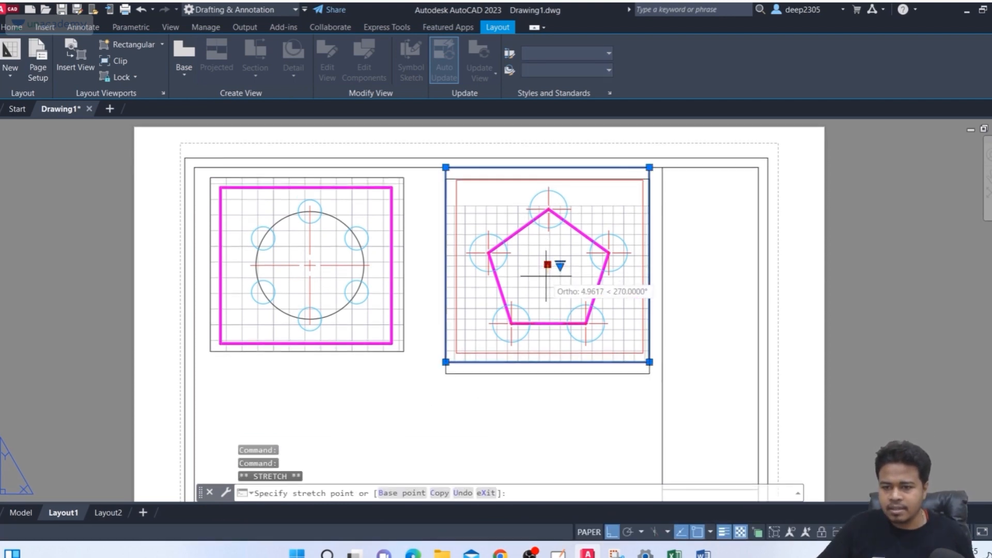
{"action": "key", "text": "Escape"}
{"action": "key", "text": "Escape"}
{"action": "scroll", "coordinate": [403, 362], "scroll_direction": "down", "scroll_amount": 4}
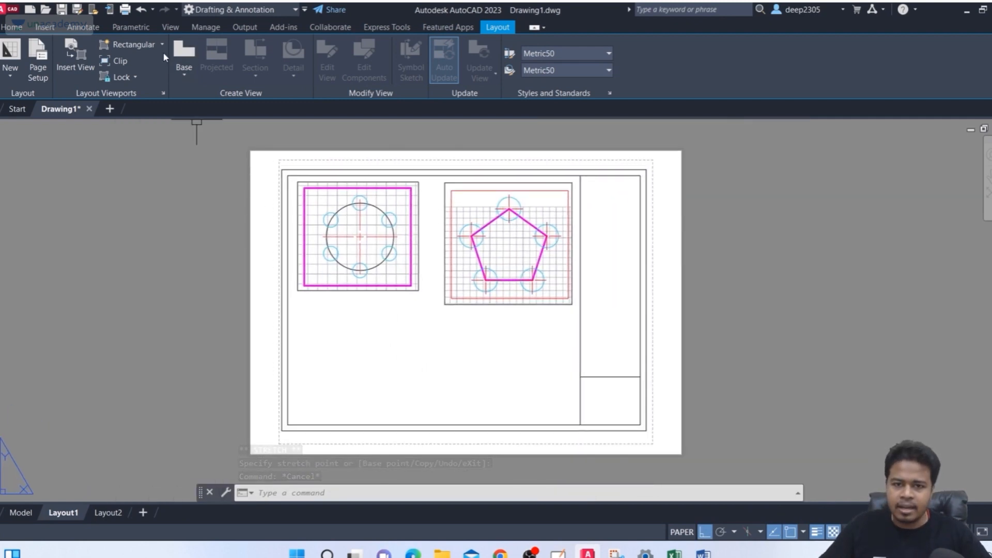
Step: Create a third rectangular viewport in the empty area below the circle viewport
{"action": "left_click", "coordinate": [119, 47]}
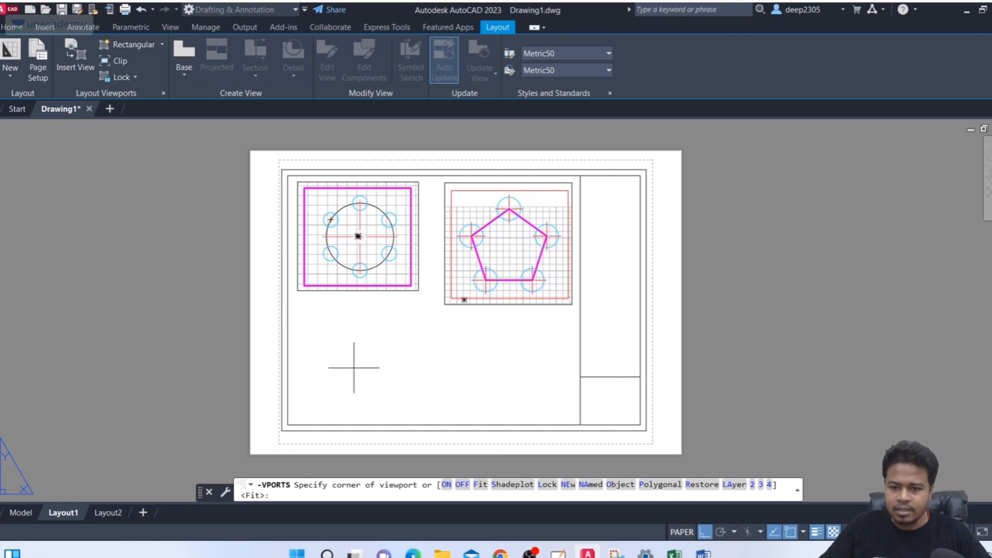
{"action": "left_click", "coordinate": [308, 308]}
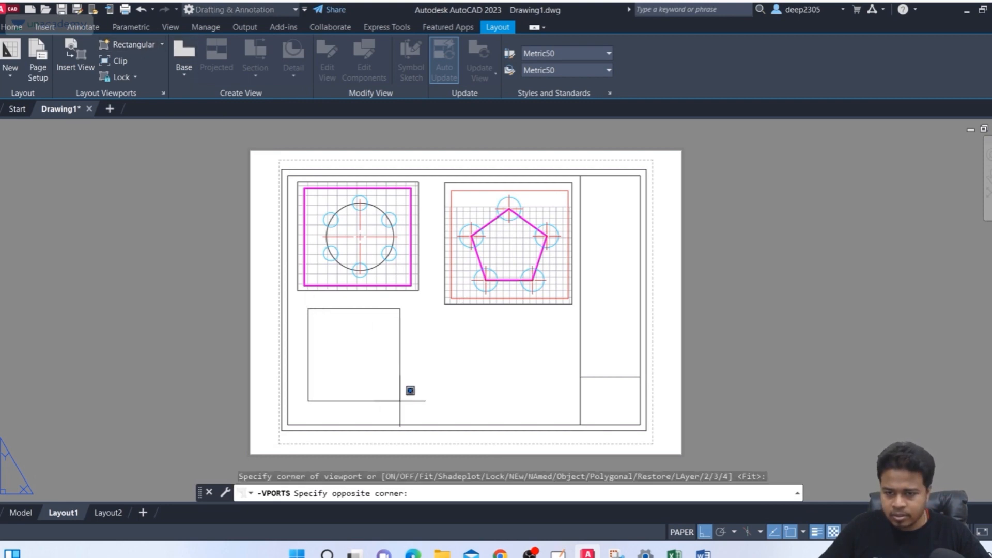
{"action": "left_click", "coordinate": [417, 413]}
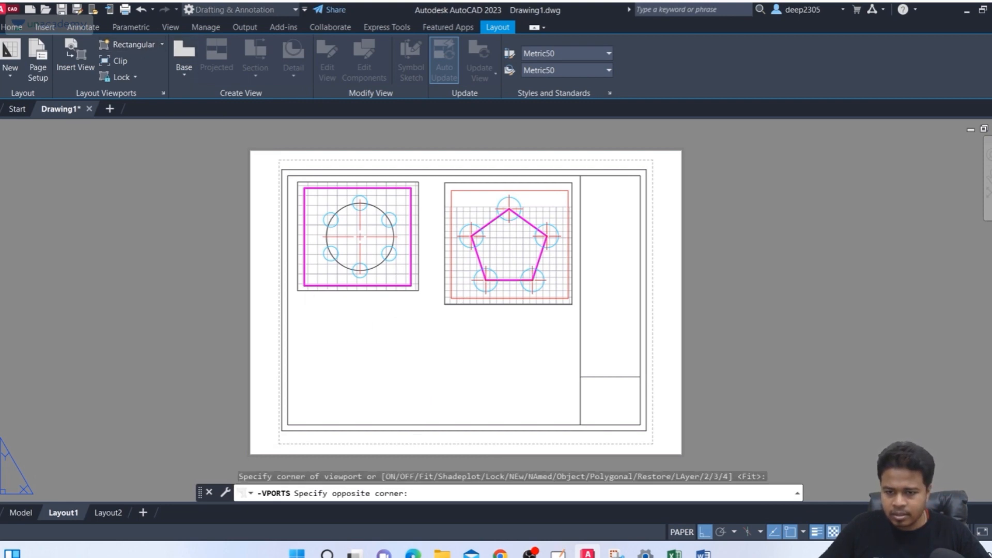
Step: Frame the third viewport's view on the green circle with six magenta rectangles, and return to paper space
{"action": "double_click", "coordinate": [358, 390]}
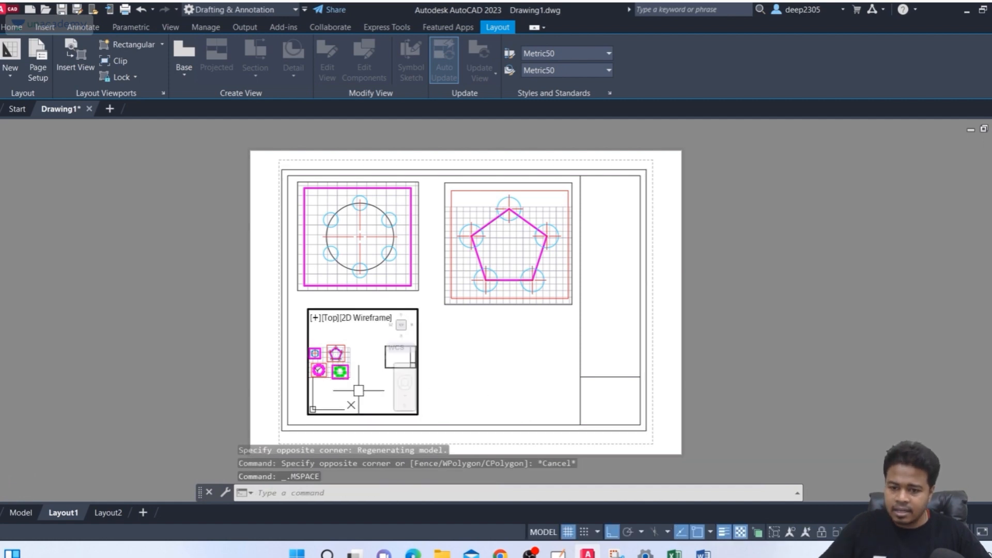
{"action": "scroll", "coordinate": [353, 390], "scroll_direction": "up", "scroll_amount": 10}
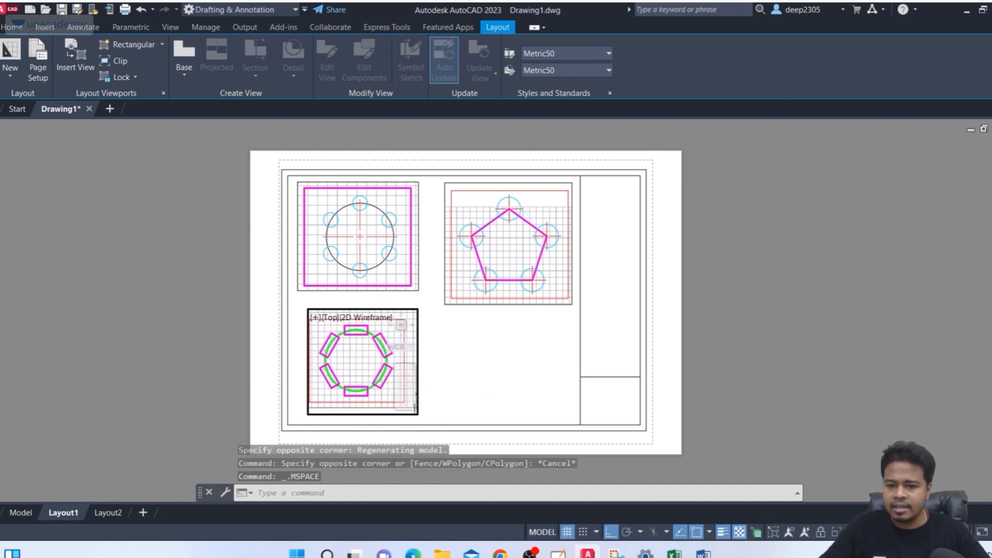
{"action": "scroll", "coordinate": [451, 380], "scroll_direction": "up", "scroll_amount": 2}
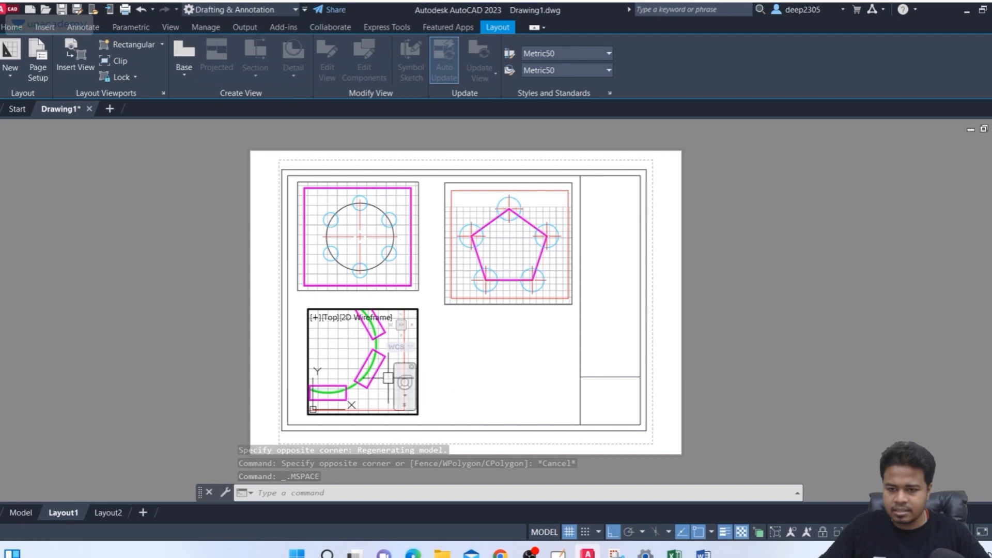
{"action": "scroll", "coordinate": [388, 378], "scroll_direction": "down", "scroll_amount": 2}
{"action": "middle_click_drag", "start_coordinate": [366, 383], "coordinate": [399, 365]}
{"action": "double_click", "coordinate": [459, 387]}
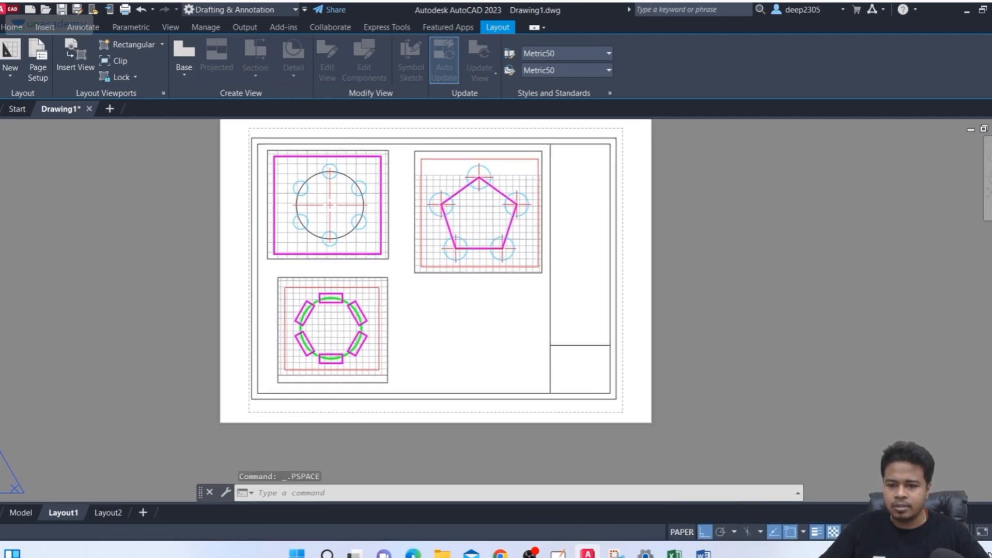
Step: Create a fourth rectangular viewport below the pentagon viewport, between the third viewport and the title block line
{"action": "scroll", "coordinate": [367, 342], "scroll_direction": "up", "scroll_amount": 4}
{"action": "scroll", "coordinate": [405, 332], "scroll_direction": "down", "scroll_amount": 4}
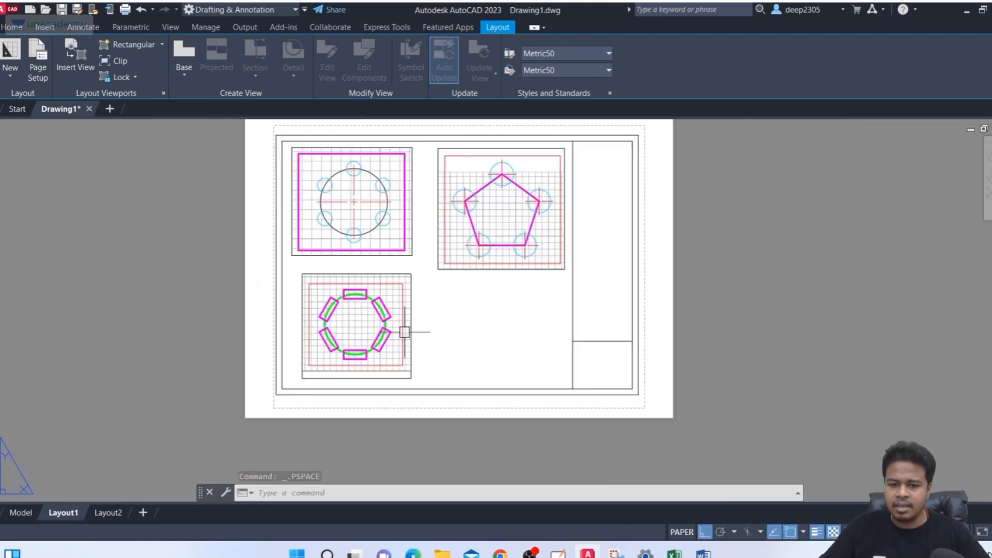
{"action": "middle_click_drag", "start_coordinate": [458, 339], "coordinate": [366, 349]}
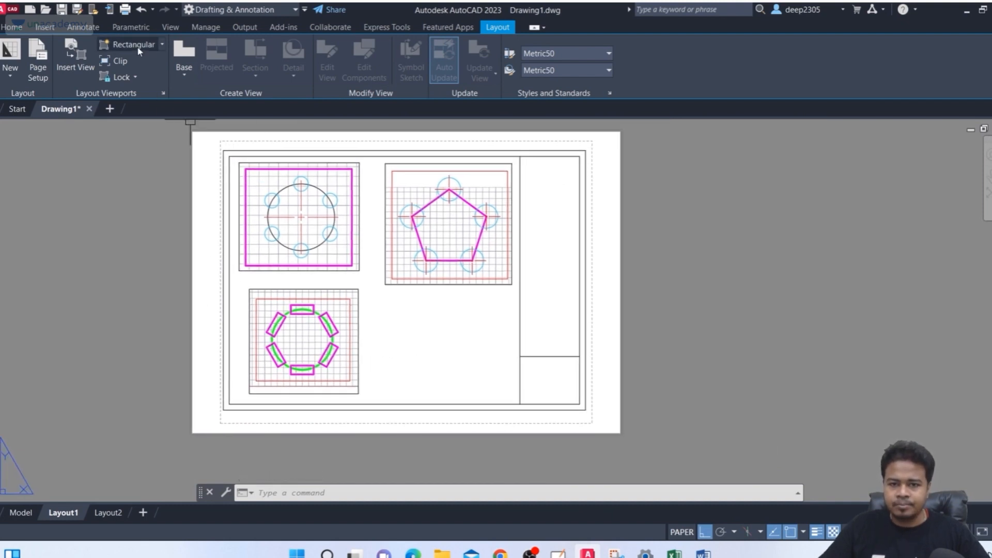
{"action": "left_click", "coordinate": [159, 45]}
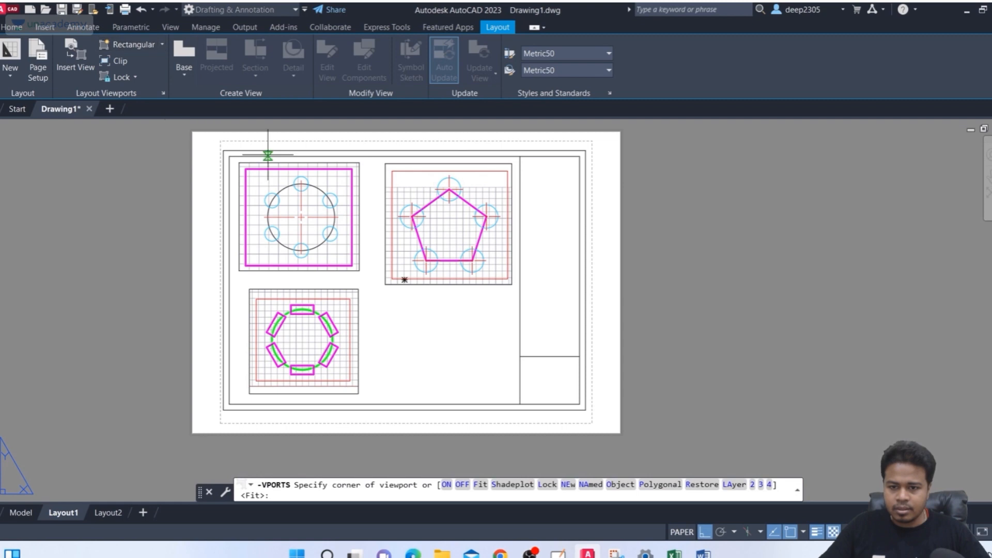
{"action": "scroll", "coordinate": [478, 366], "scroll_direction": "up", "scroll_amount": 3}
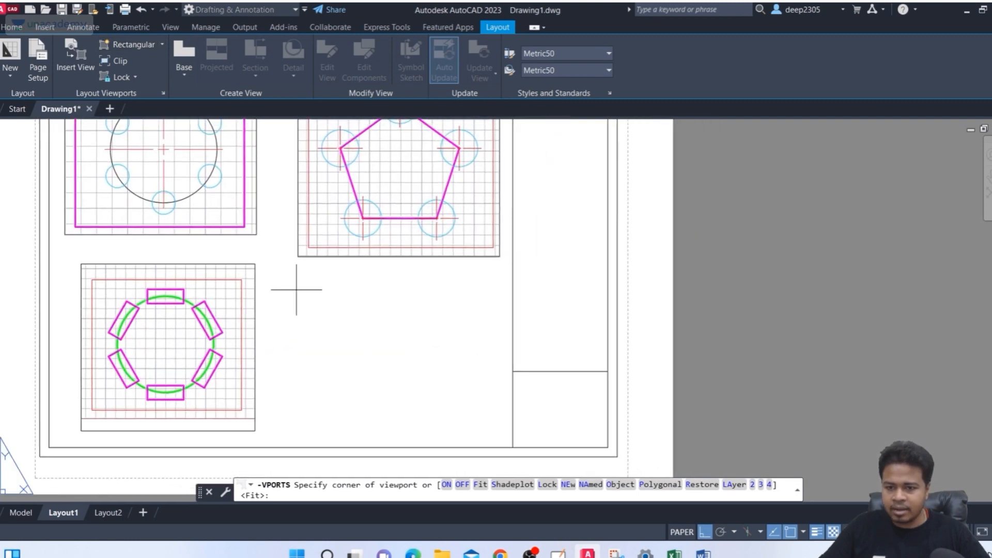
{"action": "left_click", "coordinate": [305, 271]}
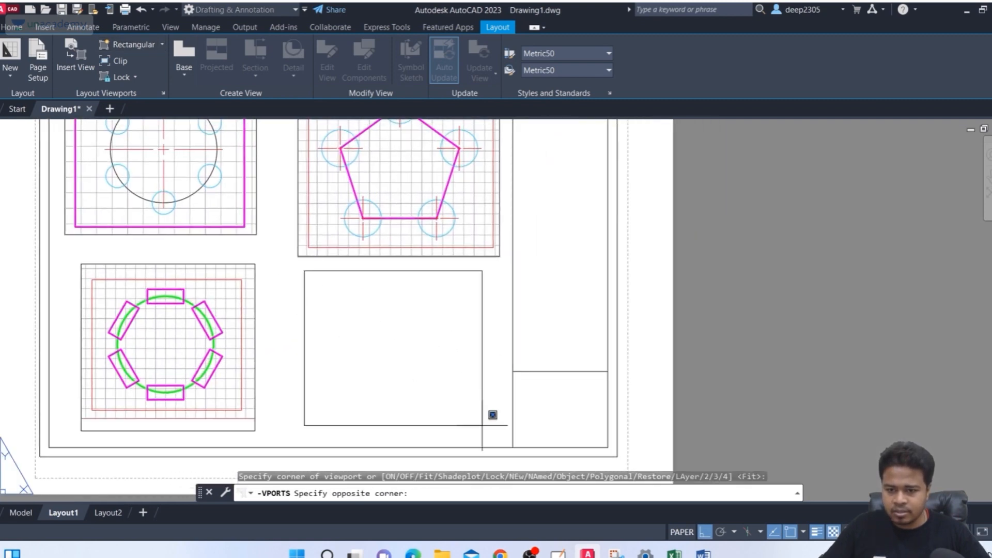
{"action": "left_click", "coordinate": [492, 439]}
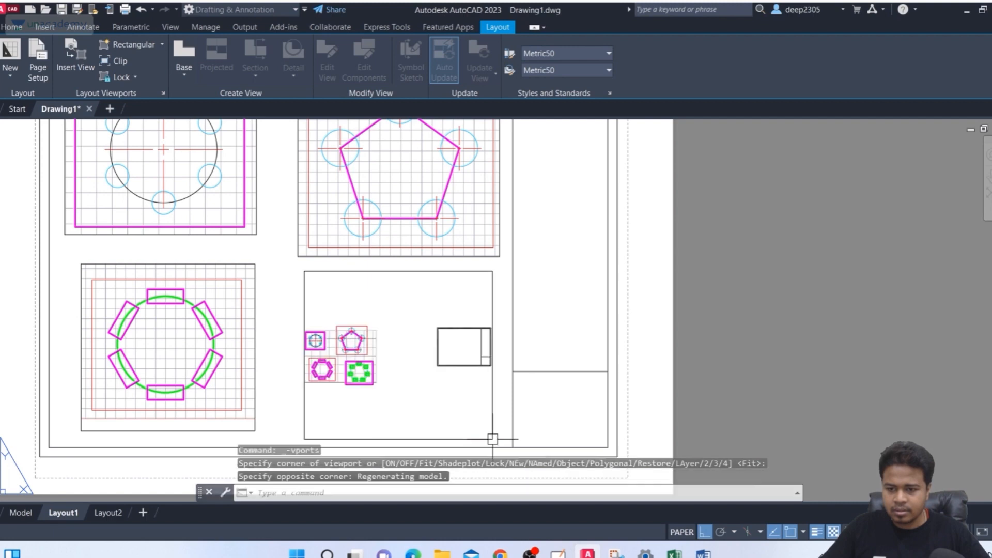
Step: Frame the fourth viewport's view on the magenta square containing the circle with seven green rectangles, and return to paper space
{"action": "left_click", "coordinate": [401, 346]}
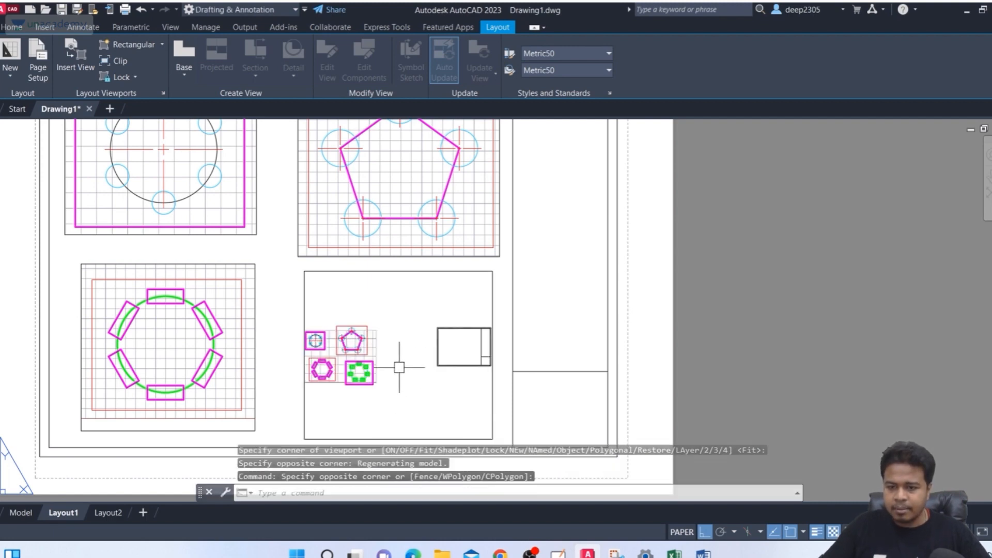
{"action": "double_click", "coordinate": [393, 391]}
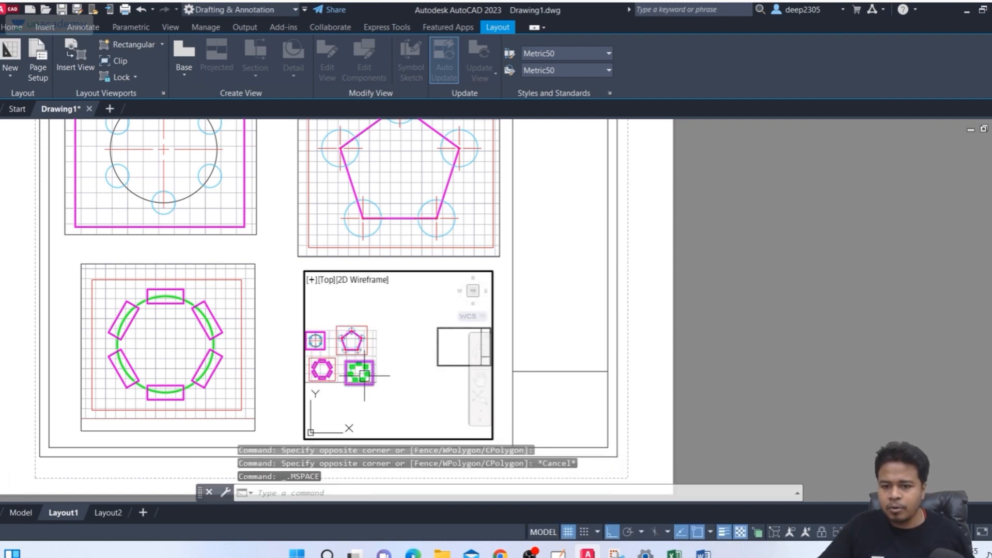
{"action": "scroll", "coordinate": [361, 371], "scroll_direction": "up", "scroll_amount": 5}
{"action": "scroll", "coordinate": [363, 373], "scroll_direction": "up", "scroll_amount": 2}
{"action": "middle_click_drag", "start_coordinate": [363, 373], "coordinate": [422, 354]}
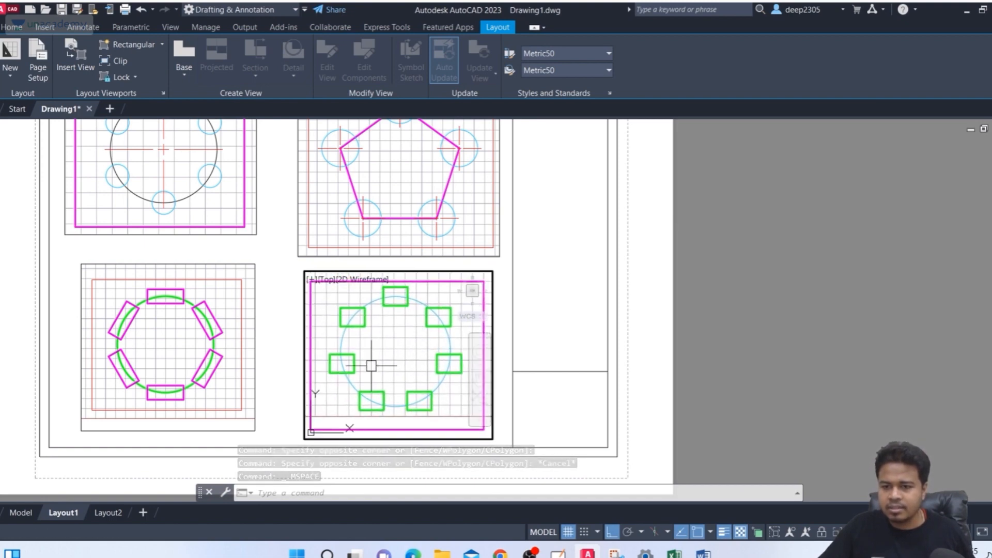
{"action": "double_click", "coordinate": [501, 326]}
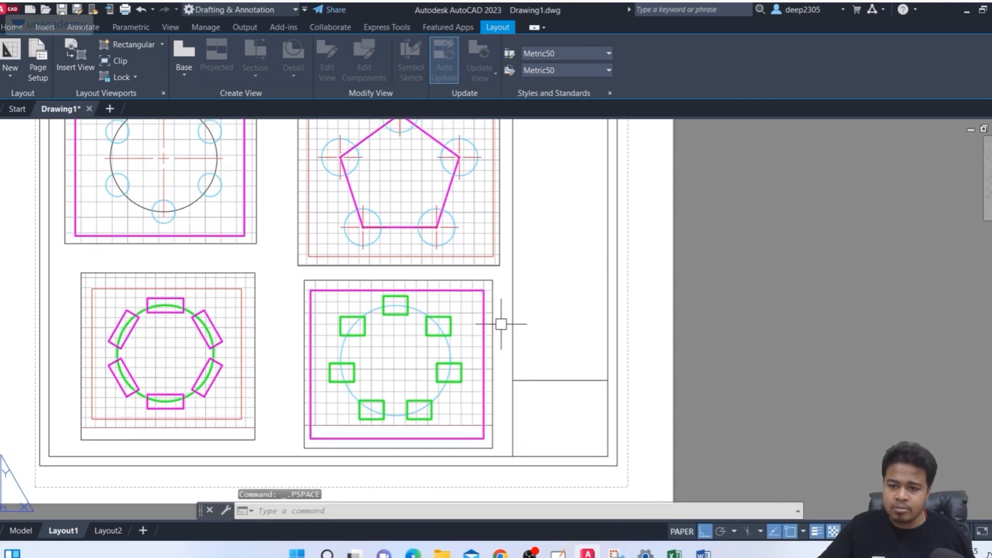
{"action": "scroll", "coordinate": [486, 367], "scroll_direction": "down", "scroll_amount": 3}
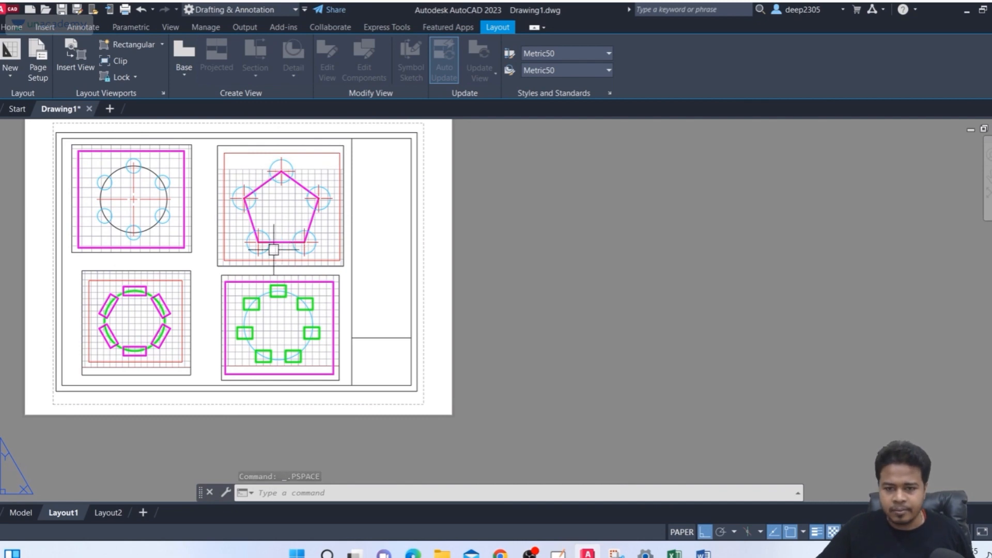
{"action": "middle_click_drag", "start_coordinate": [334, 218], "coordinate": [342, 220]}
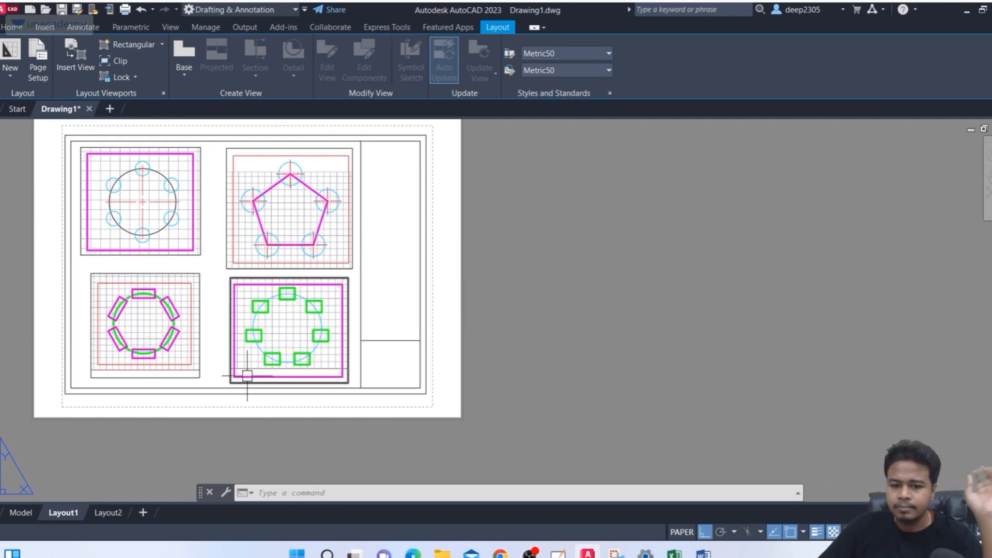
Step: Switch from the Layout1 sheet to model space, at the figure with six small circles
{"action": "left_click", "coordinate": [19, 516]}
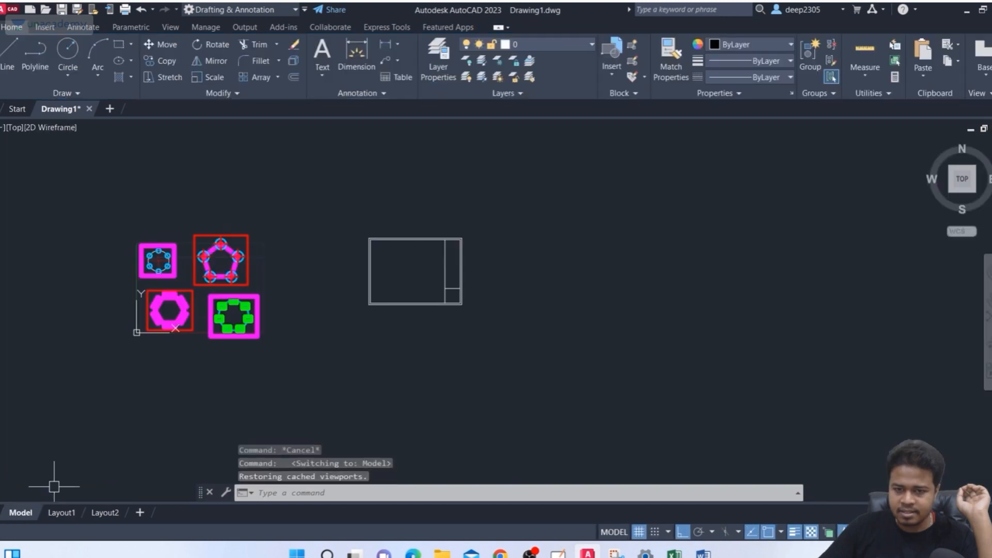
{"action": "scroll", "coordinate": [157, 272], "scroll_direction": "up", "scroll_amount": 5}
{"action": "middle_click_drag", "start_coordinate": [156, 273], "coordinate": [189, 221]}
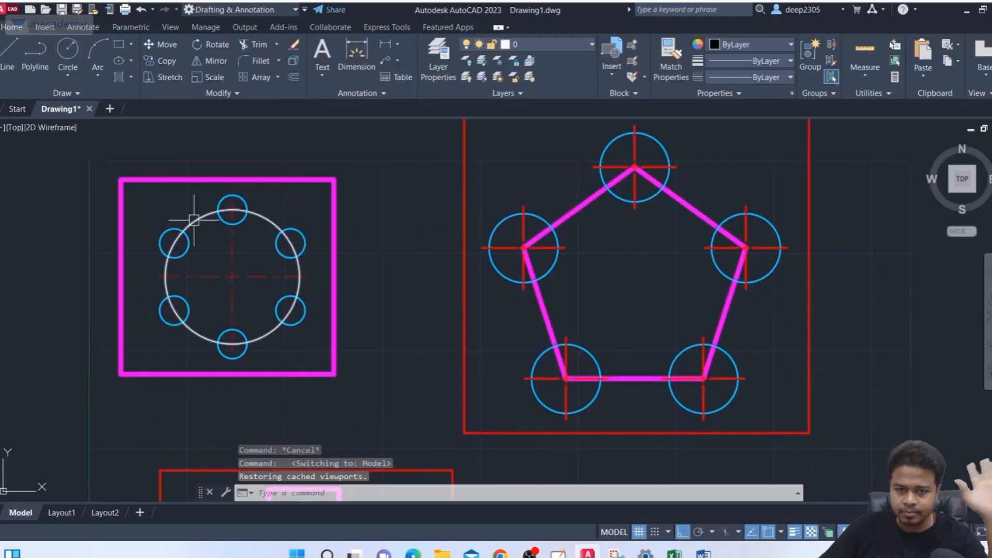
{"action": "left_click", "coordinate": [86, 29]}
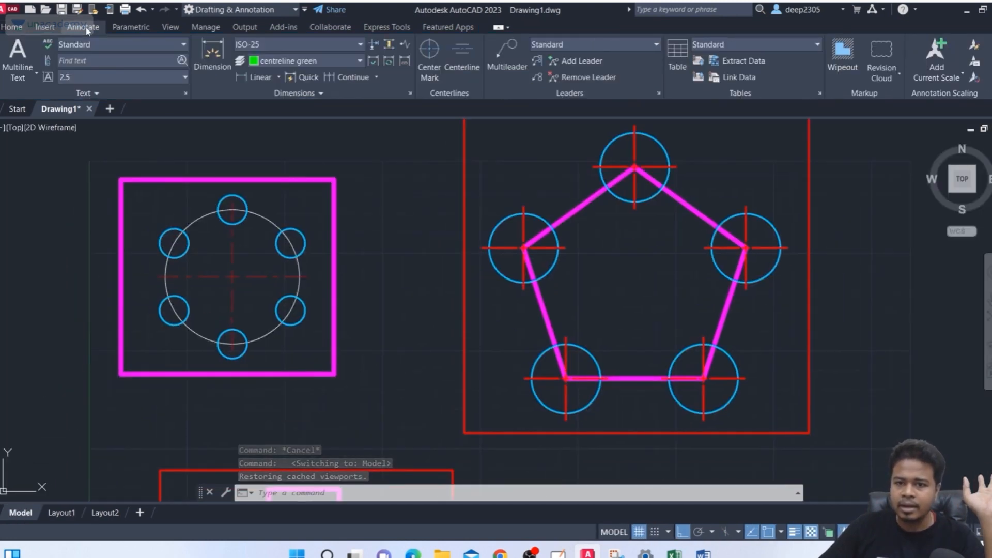
{"action": "left_click", "coordinate": [21, 26]}
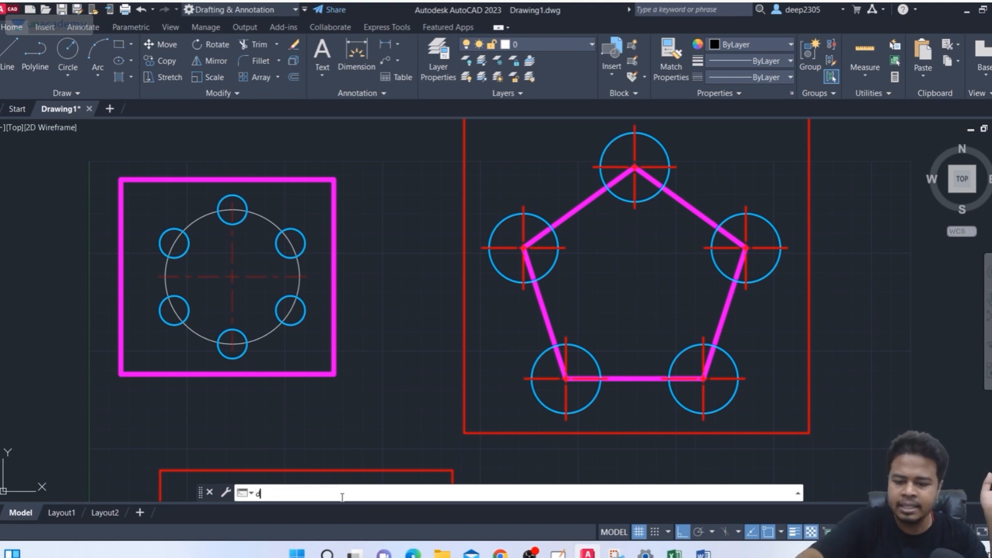
{"action": "type", "text": "im"}
{"action": "key", "text": "Return"}
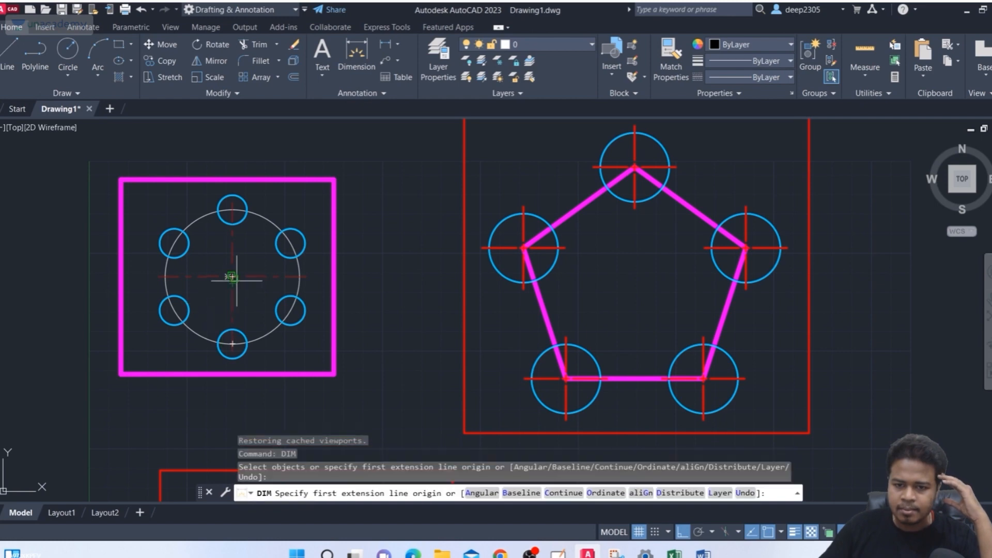
{"action": "left_click", "coordinate": [121, 375]}
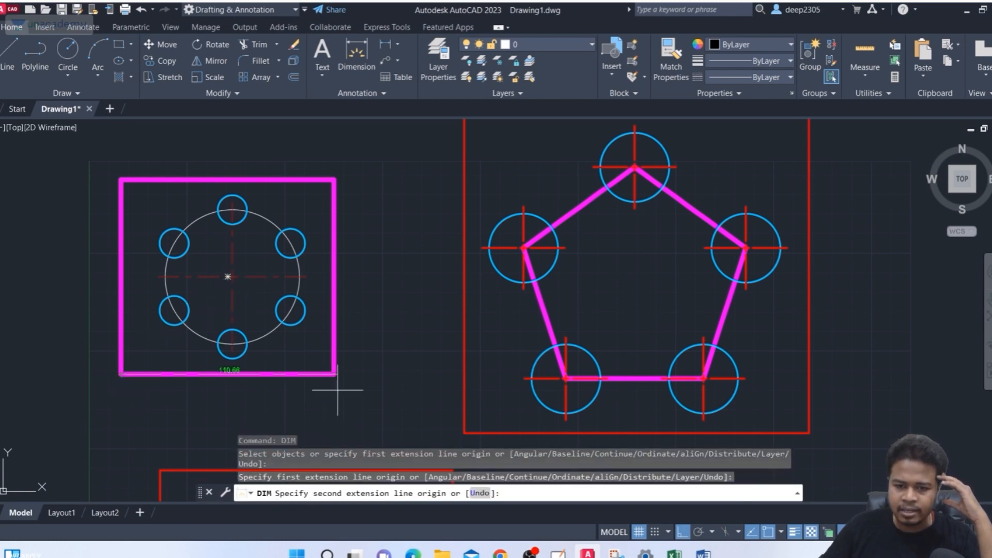
{"action": "left_click", "coordinate": [334, 373]}
{"action": "scroll", "coordinate": [209, 401], "scroll_direction": "up", "scroll_amount": 8}
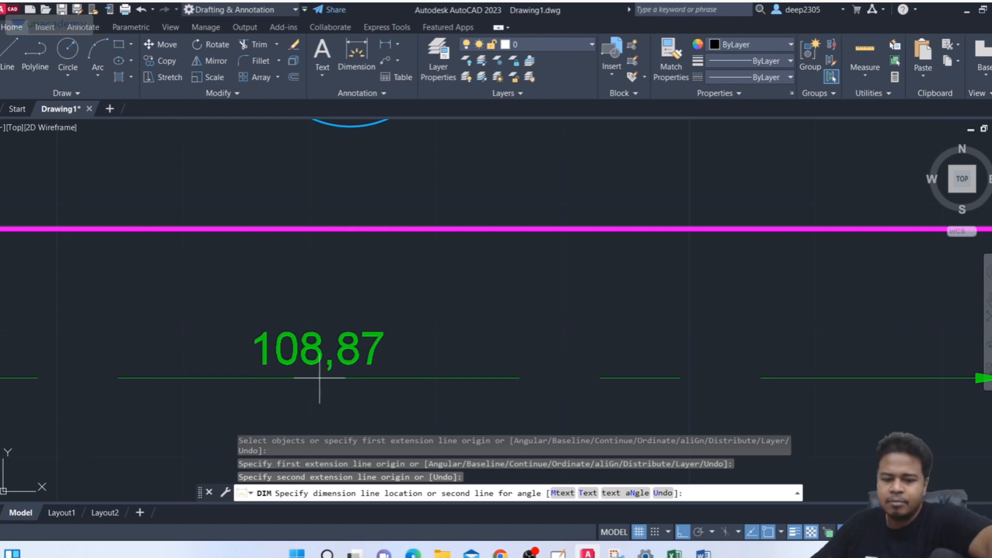
{"action": "key", "text": "Escape"}
Step: Modify the ISO-25 dimension style so its linear dimensions use a period as decimal separator
{"action": "type", "text": "D"}
{"action": "key", "text": "Return"}
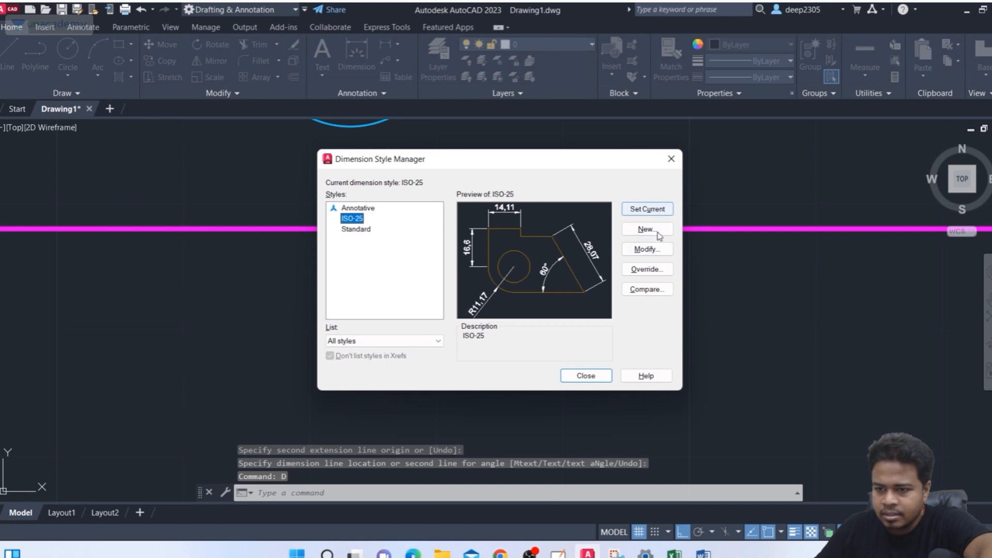
{"action": "left_click", "coordinate": [647, 249]}
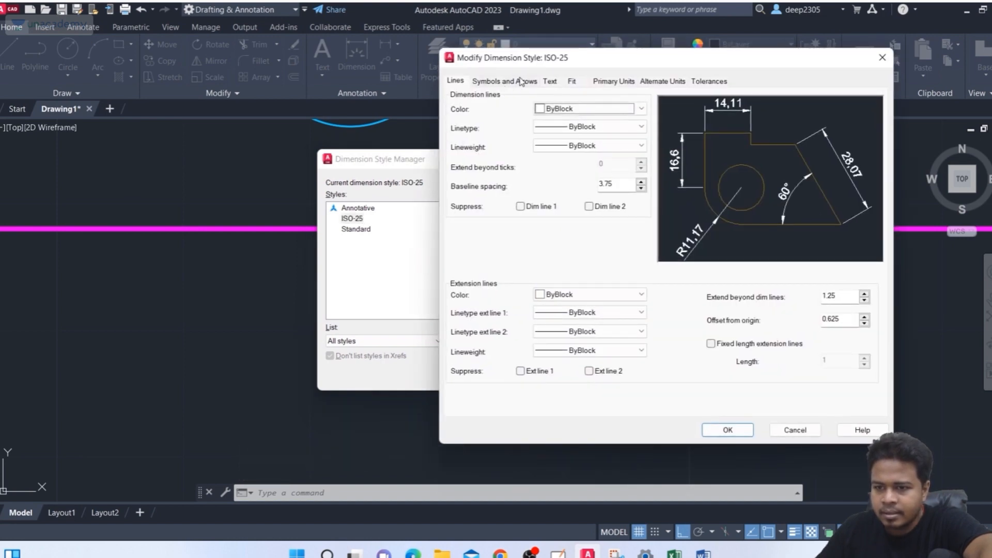
{"action": "left_click", "coordinate": [550, 81]}
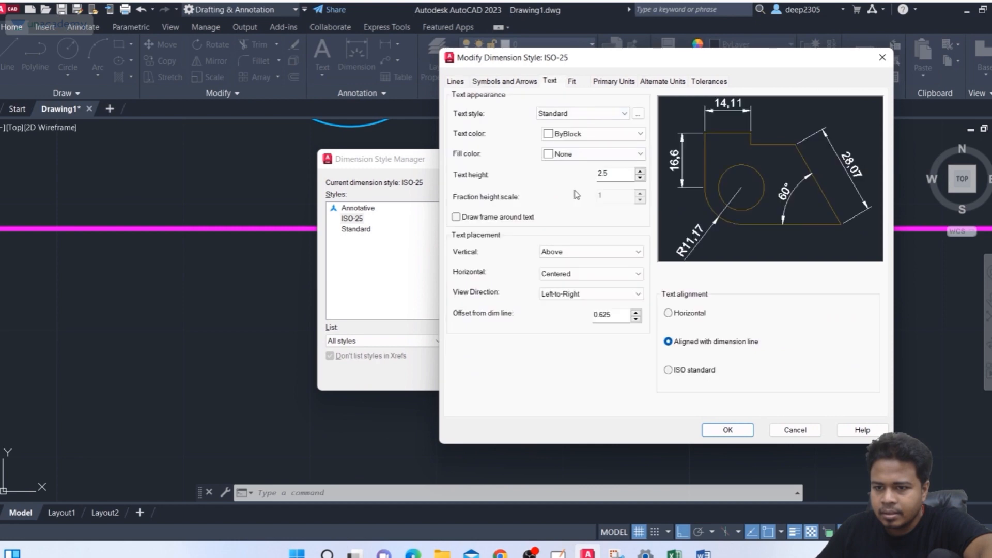
{"action": "left_click", "coordinate": [571, 81]}
{"action": "left_click", "coordinate": [618, 84]}
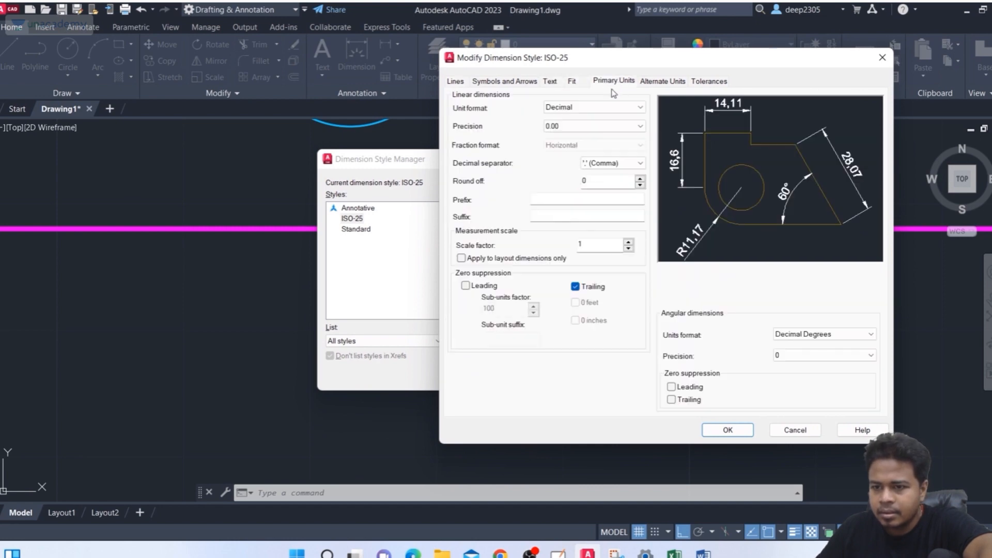
{"action": "left_click", "coordinate": [607, 163]}
{"action": "left_click", "coordinate": [605, 172]}
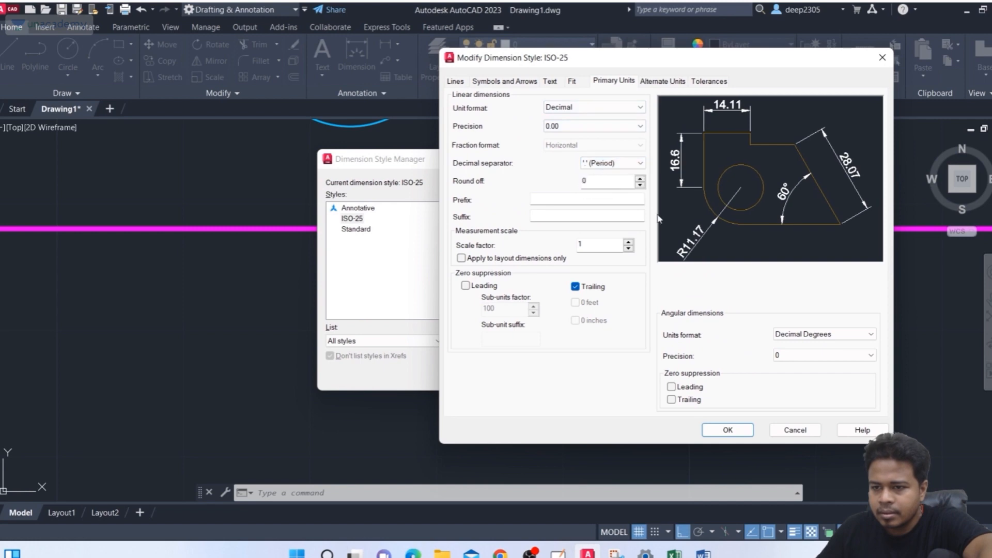
{"action": "left_click", "coordinate": [716, 428]}
{"action": "left_click", "coordinate": [588, 375]}
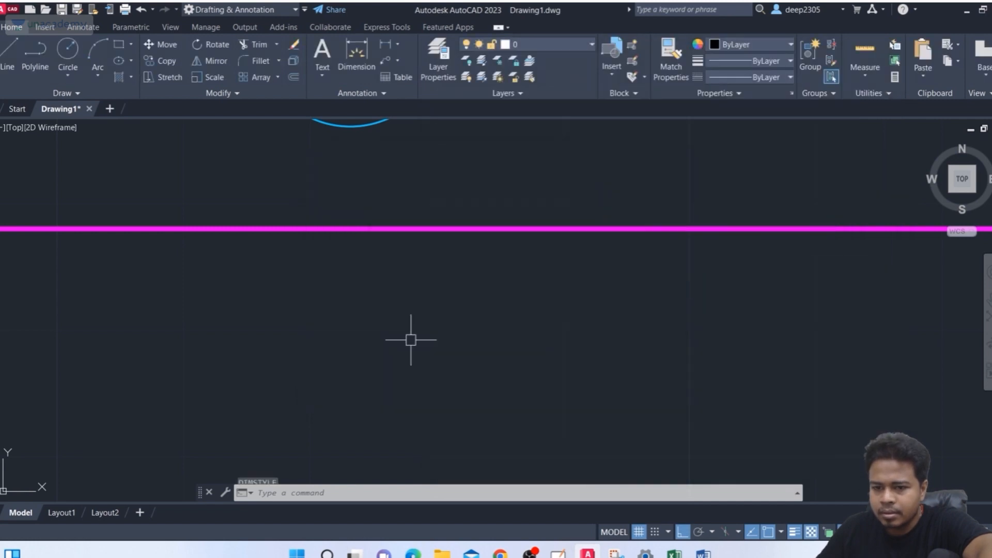
Step: Dimension the width of the magenta rectangle around the six-circle figure, with the dimension line below its lower edge
{"action": "scroll", "coordinate": [219, 155], "scroll_direction": "up", "scroll_amount": 4}
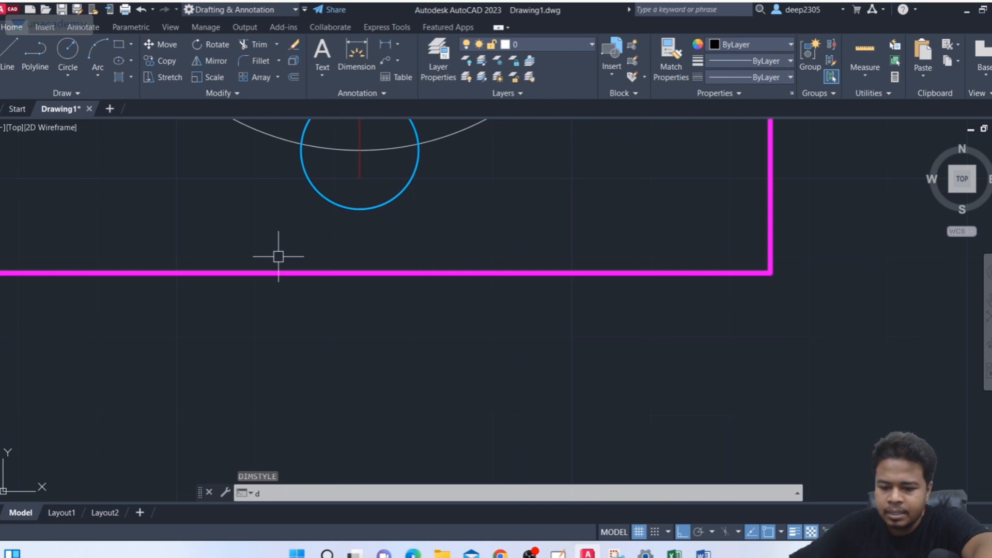
{"action": "type", "text": "dim"}
{"action": "key", "text": "Return"}
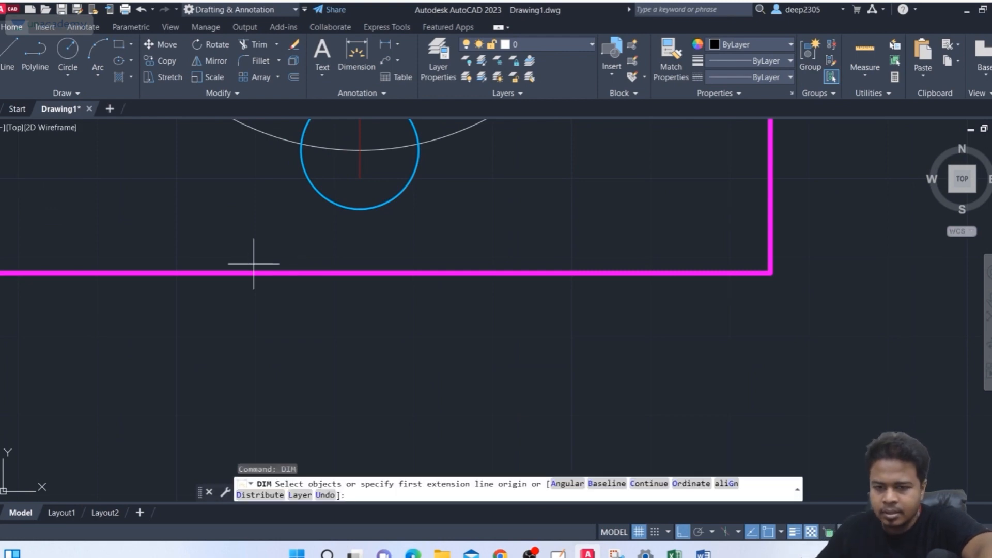
{"action": "scroll", "coordinate": [268, 273], "scroll_direction": "down", "scroll_amount": 3}
{"action": "left_click", "coordinate": [72, 285]}
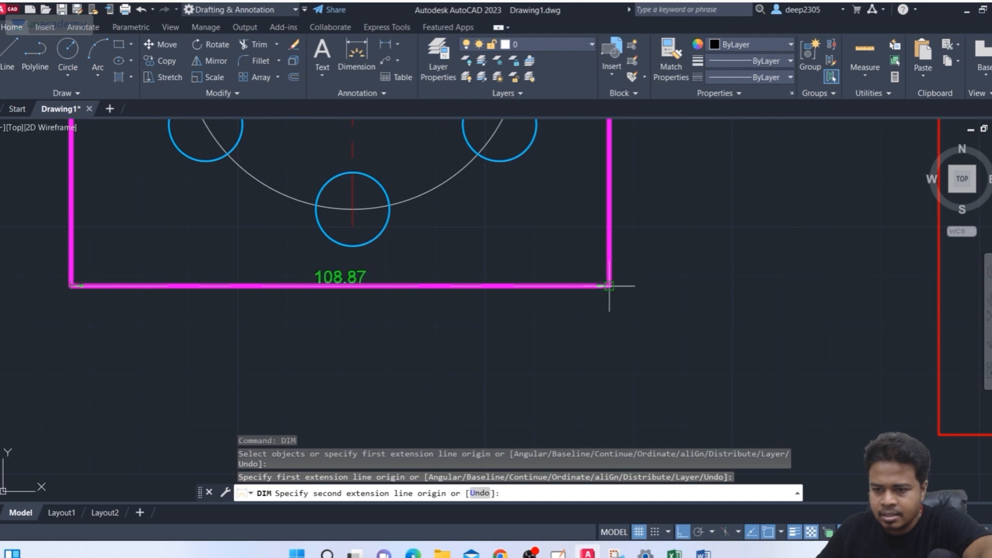
{"action": "left_click", "coordinate": [609, 285]}
{"action": "scroll", "coordinate": [366, 350], "scroll_direction": "up", "scroll_amount": 2}
{"action": "left_click", "coordinate": [364, 351]}
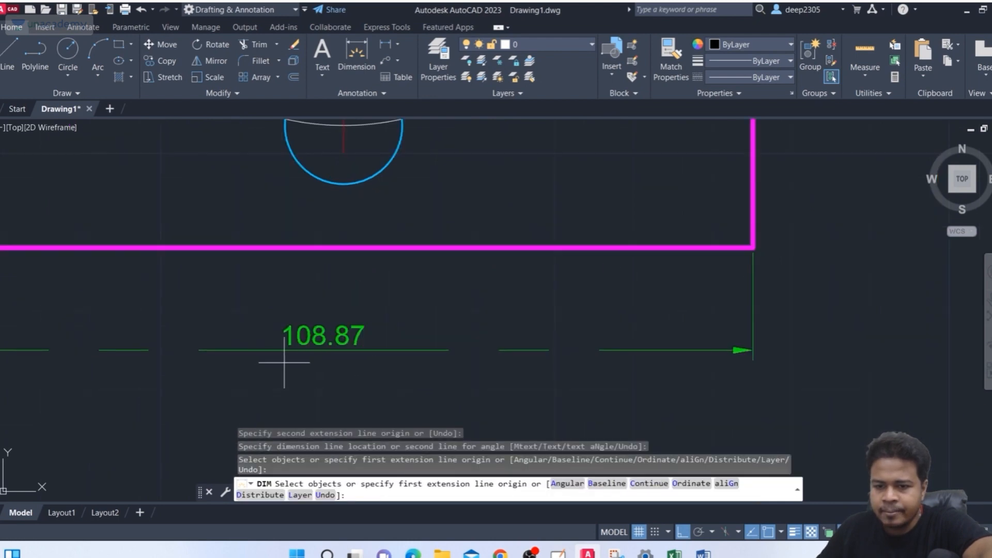
{"action": "key", "text": "Return"}
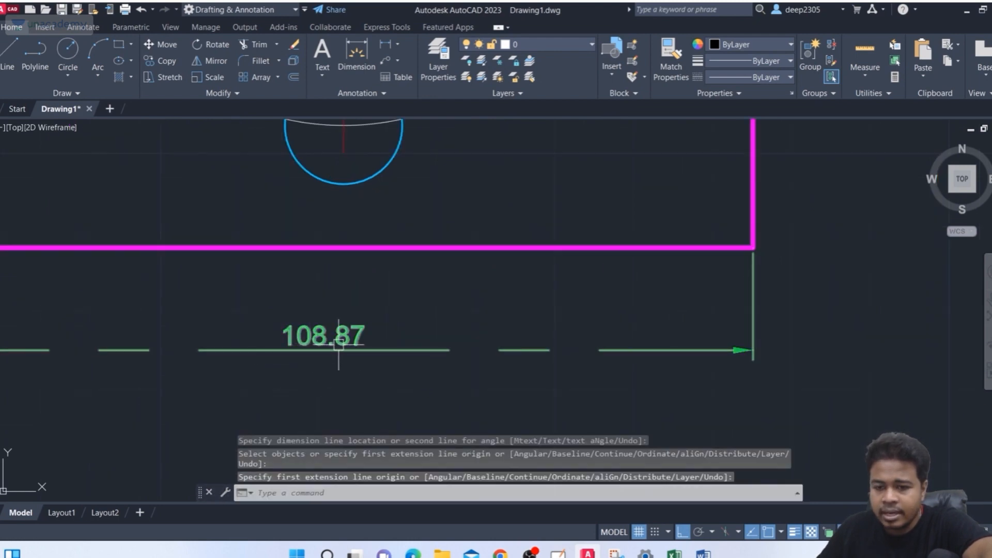
Step: Dimension the height of the magenta rectangle around the six-circle figure, with the dimension line outside its right edge
{"action": "scroll", "coordinate": [359, 336], "scroll_direction": "down", "scroll_amount": 4}
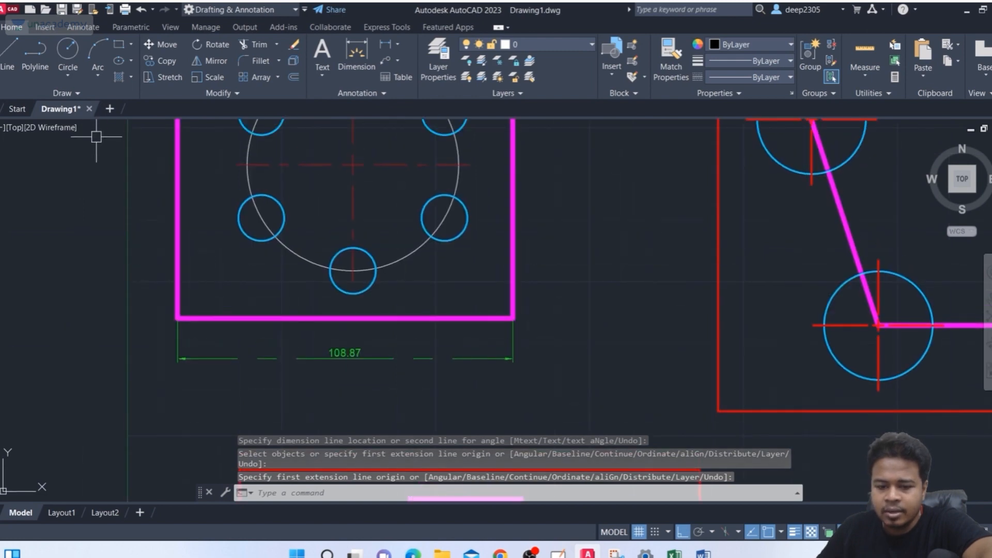
{"action": "key", "text": "Return"}
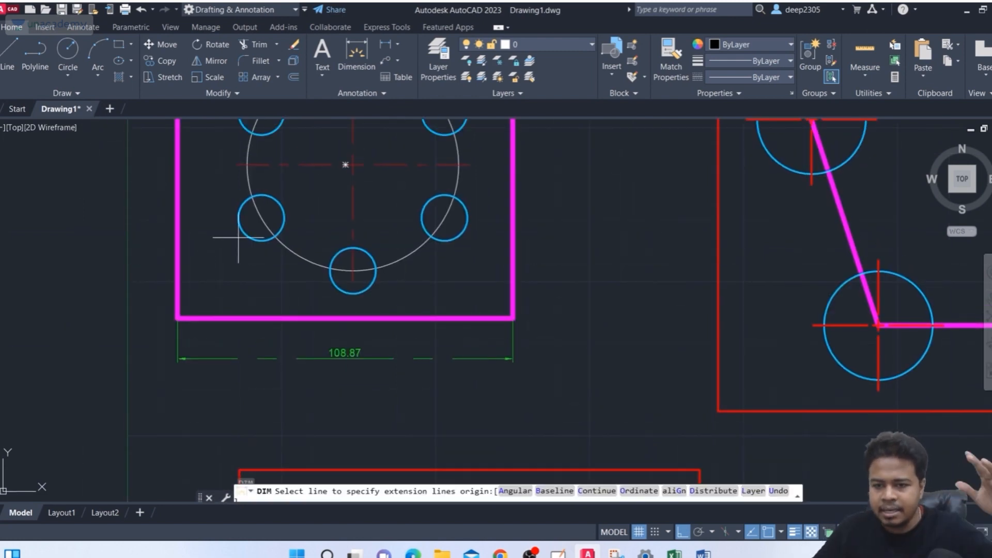
{"action": "middle_click_drag", "start_coordinate": [431, 286], "coordinate": [391, 373]}
{"action": "scroll", "coordinate": [439, 205], "scroll_direction": "down", "scroll_amount": 2}
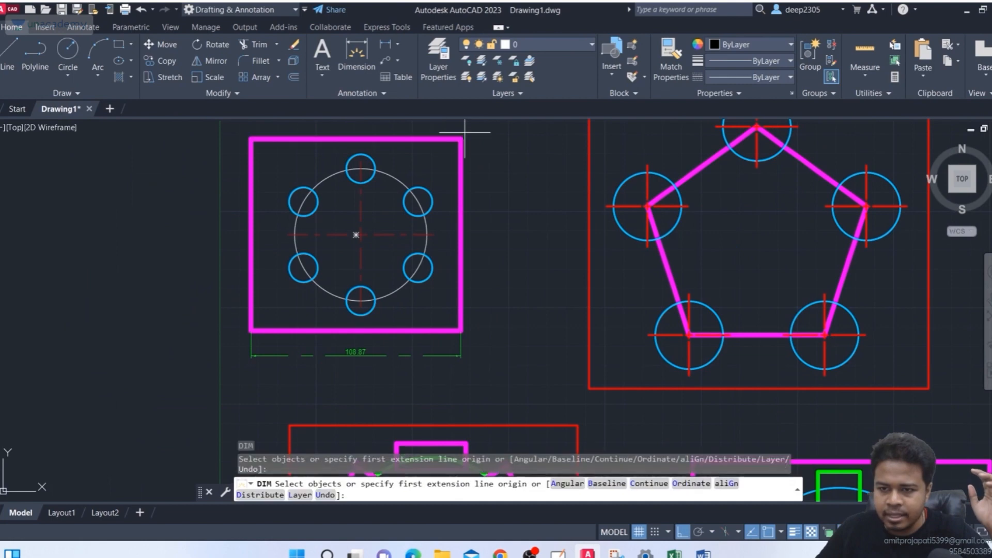
{"action": "left_click", "coordinate": [461, 139]}
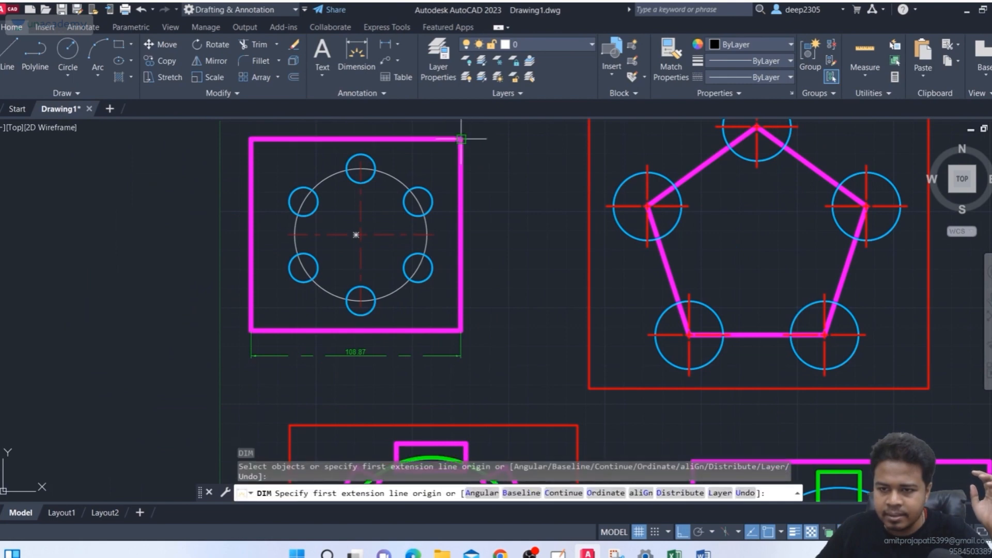
{"action": "left_click", "coordinate": [464, 329]}
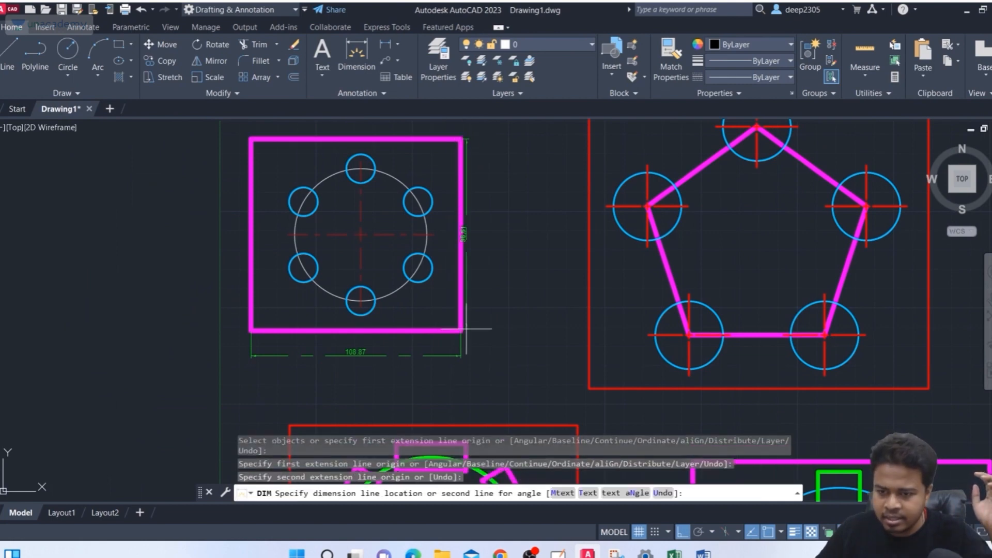
{"action": "scroll", "coordinate": [482, 220], "scroll_direction": "up", "scroll_amount": 4}
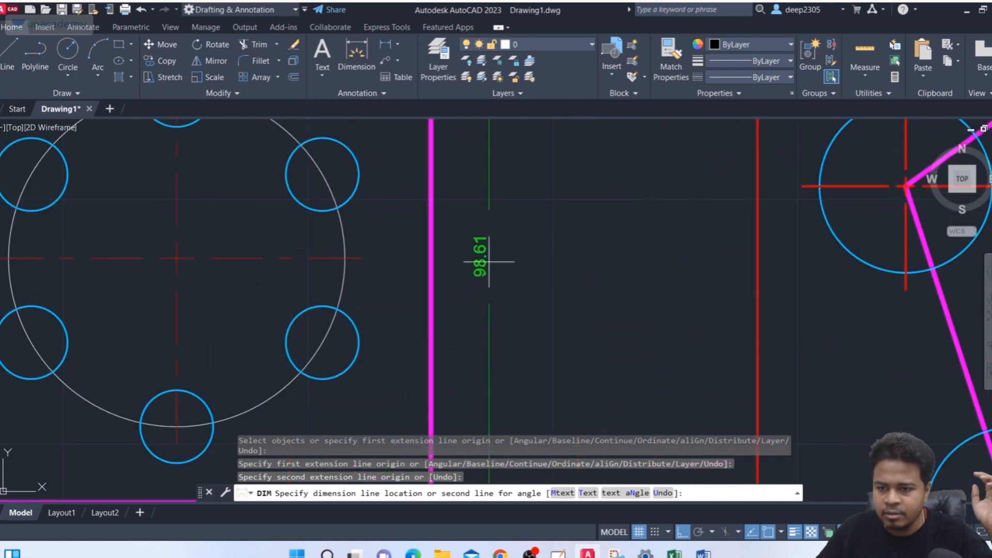
{"action": "scroll", "coordinate": [485, 255], "scroll_direction": "down", "scroll_amount": 2}
{"action": "scroll", "coordinate": [513, 271], "scroll_direction": "down", "scroll_amount": 2}
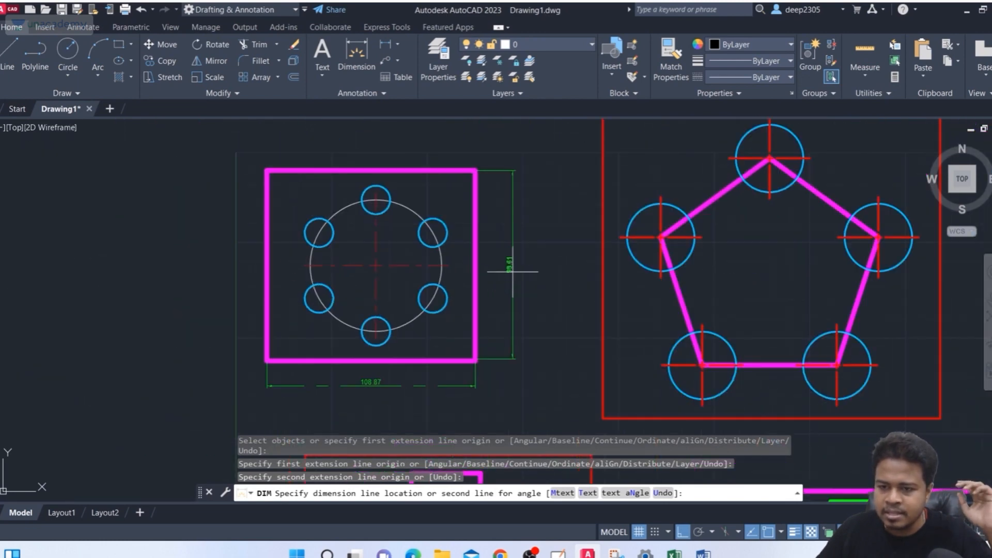
{"action": "middle_click_drag", "start_coordinate": [510, 266], "coordinate": [470, 259]}
{"action": "left_click", "coordinate": [470, 268]}
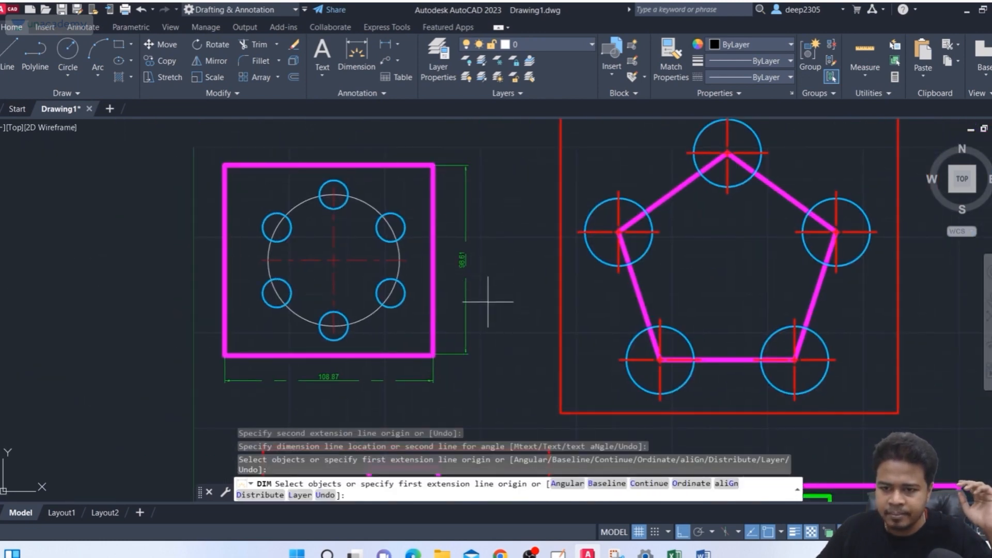
{"action": "scroll", "coordinate": [491, 276], "scroll_direction": "up", "scroll_amount": 4}
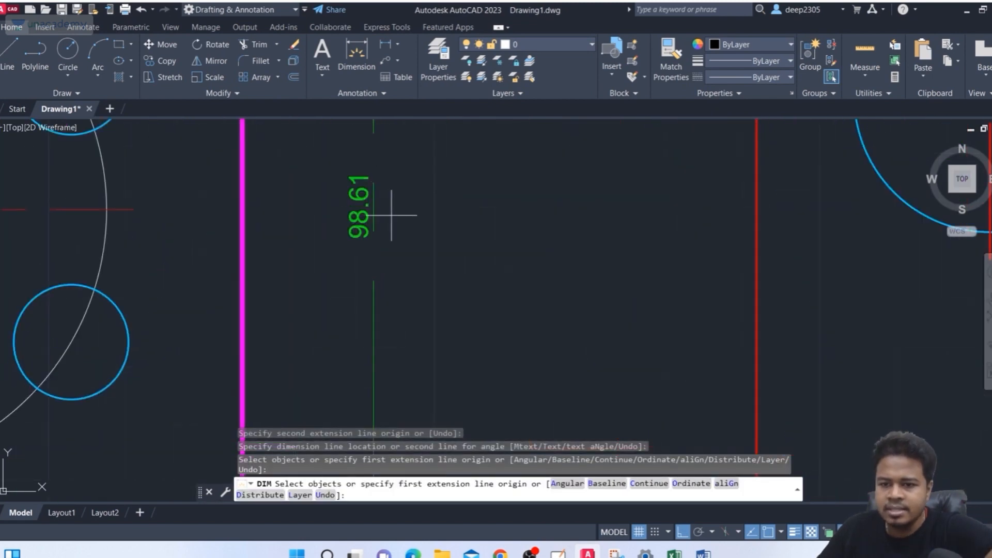
{"action": "key", "text": "Return"}
Step: Switch back to the Layout1 sheet in paper space
{"action": "scroll", "coordinate": [397, 233], "scroll_direction": "down", "scroll_amount": 5}
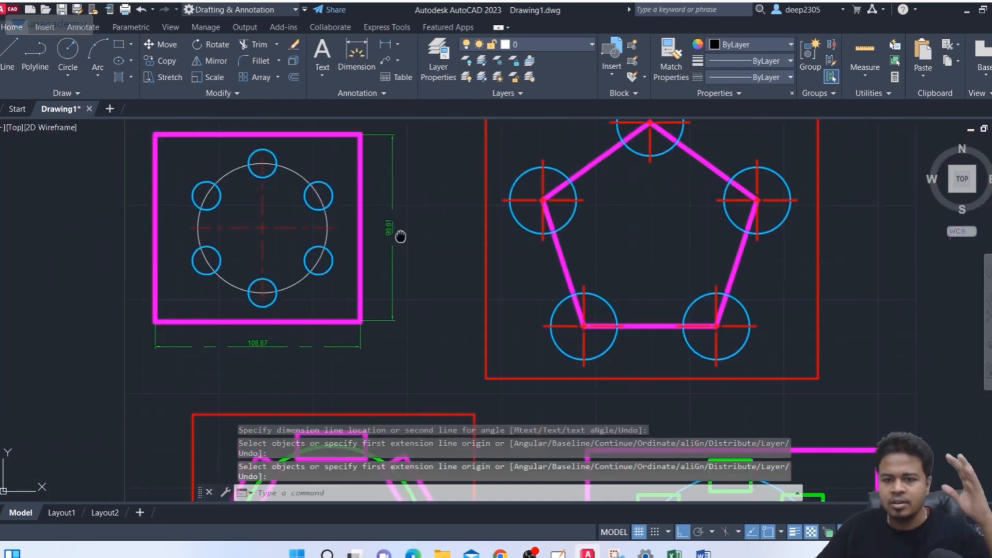
{"action": "middle_click_drag", "start_coordinate": [400, 237], "coordinate": [410, 241]}
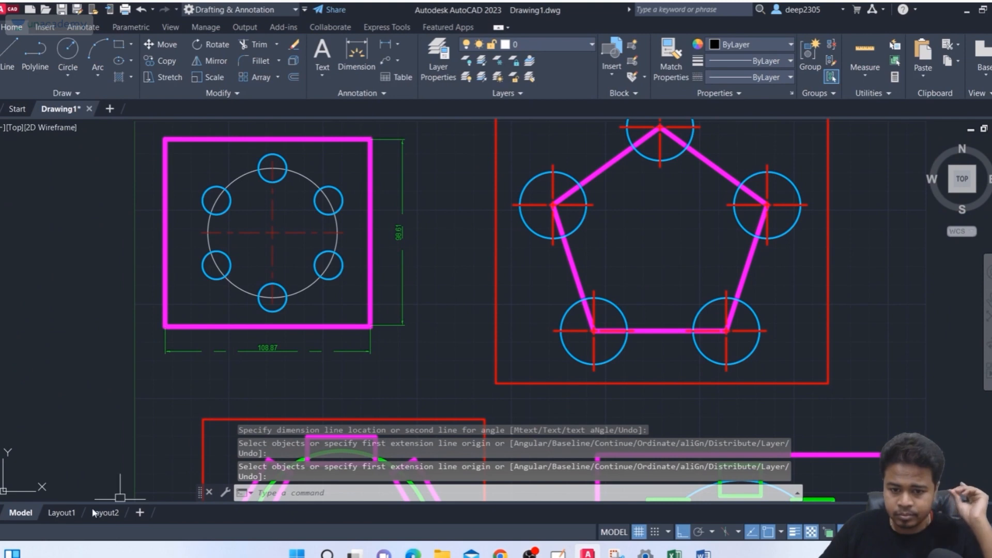
{"action": "left_click", "coordinate": [61, 512]}
{"action": "scroll", "coordinate": [107, 223], "scroll_direction": "up", "scroll_amount": 2}
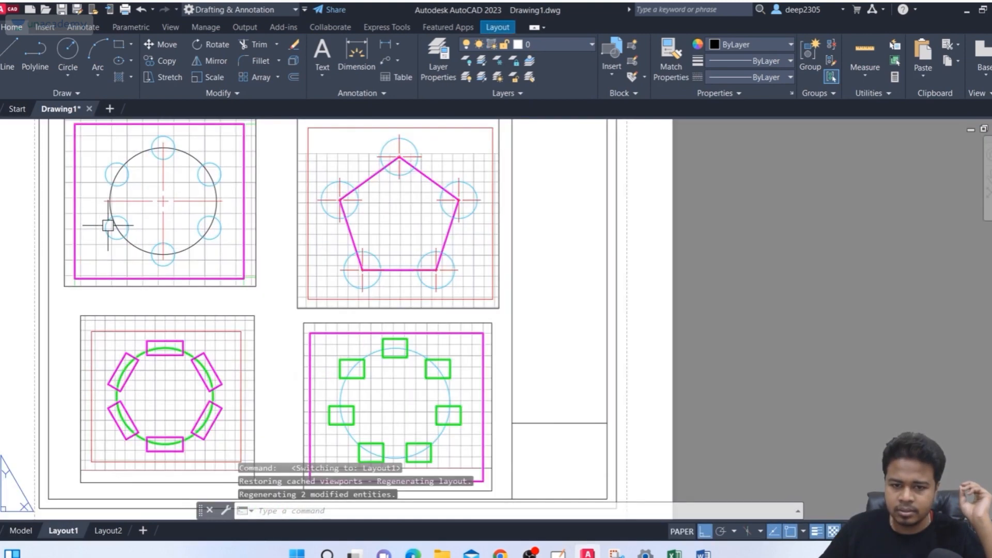
{"action": "middle_click_drag", "start_coordinate": [107, 225], "coordinate": [238, 258]}
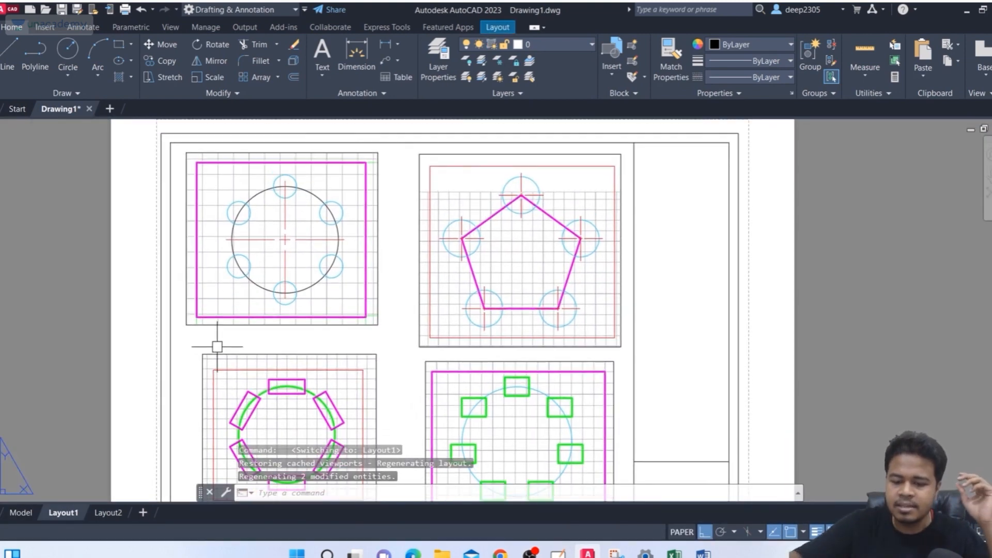
Step: Try to dimension the width of the magenta rectangle in the six-circle viewport between its snapped lower corners
{"action": "type", "text": "dim"}
{"action": "key", "text": "Return"}
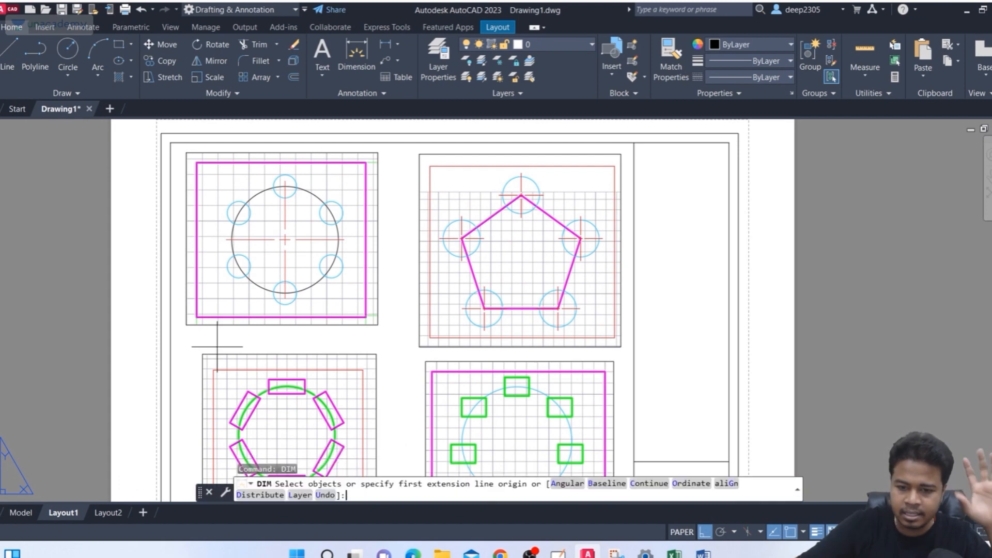
{"action": "scroll", "coordinate": [221, 332], "scroll_direction": "up", "scroll_amount": 4}
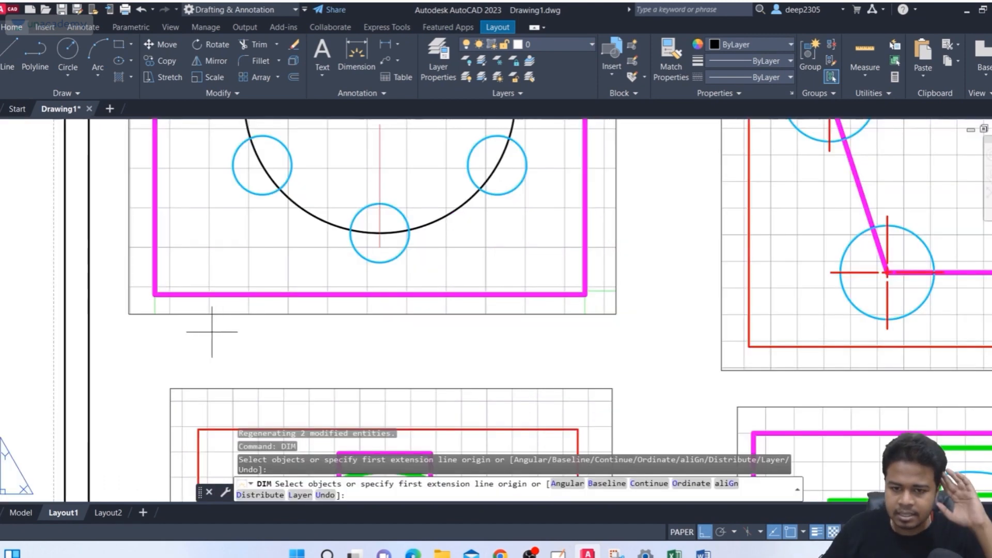
{"action": "left_click", "coordinate": [155, 295]}
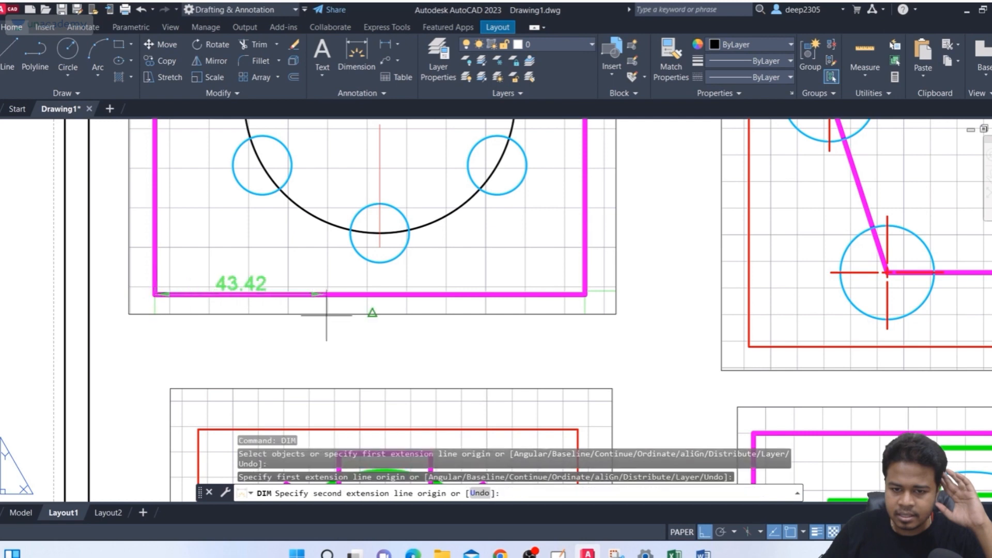
{"action": "left_click", "coordinate": [585, 294]}
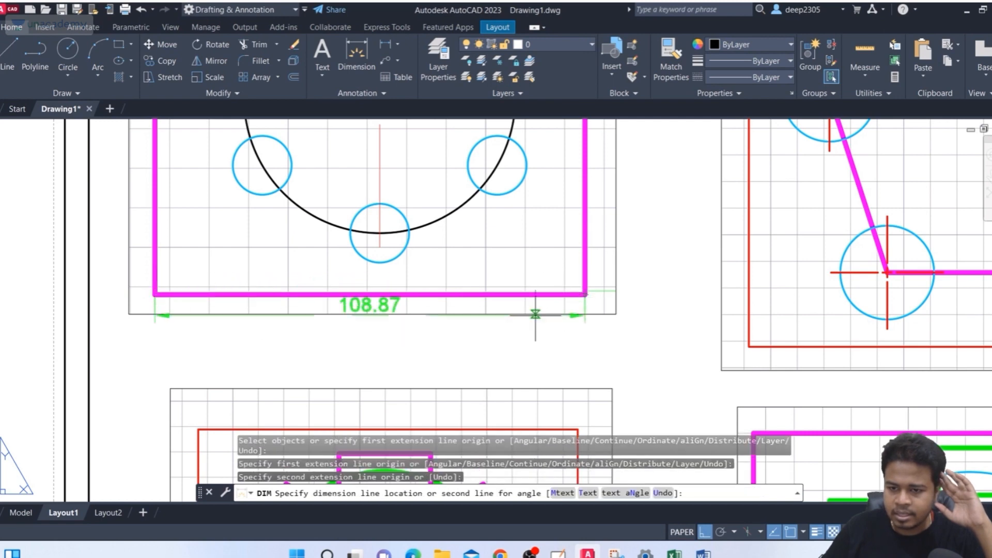
{"action": "left_click", "coordinate": [361, 331]}
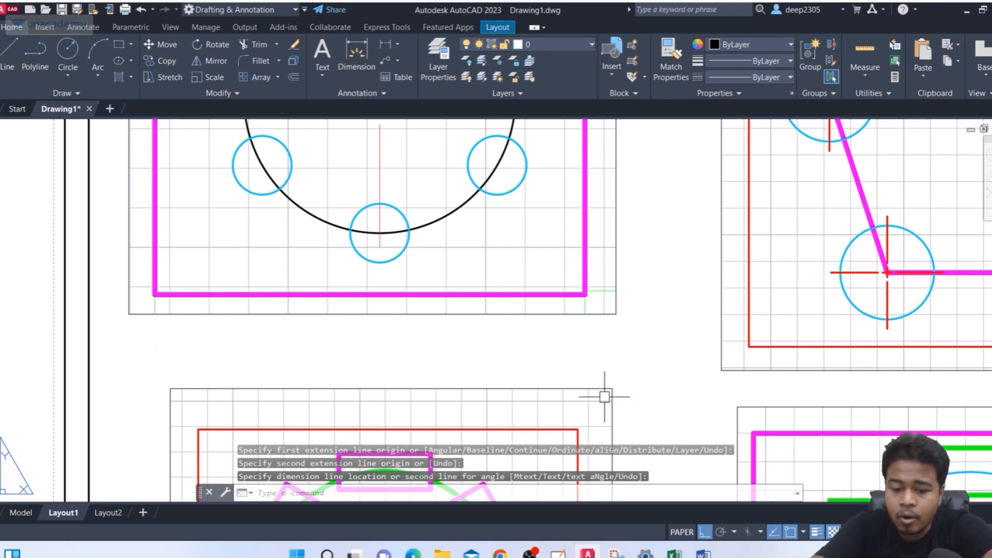
Step: Turn object snap off and try to dimension the same rectangle width between two freely picked points near its lower corners
{"action": "key", "text": "F3"}
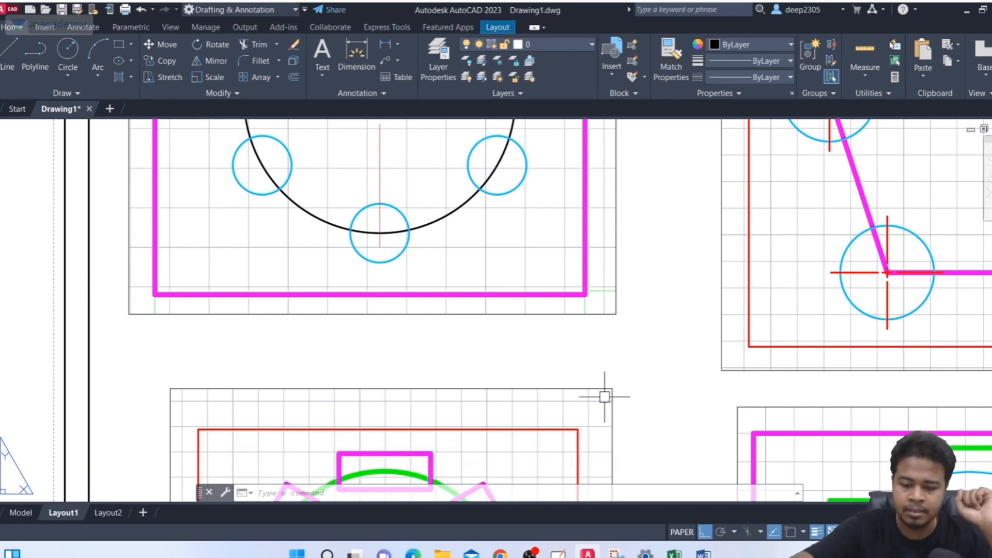
{"action": "type", "text": "dim"}
{"action": "key", "text": "Return"}
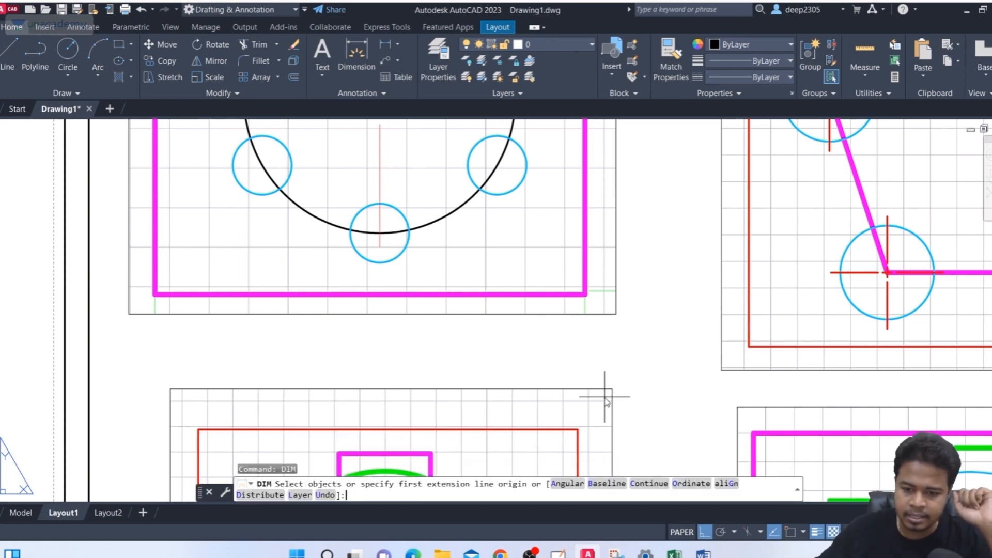
{"action": "key", "text": "F3"}
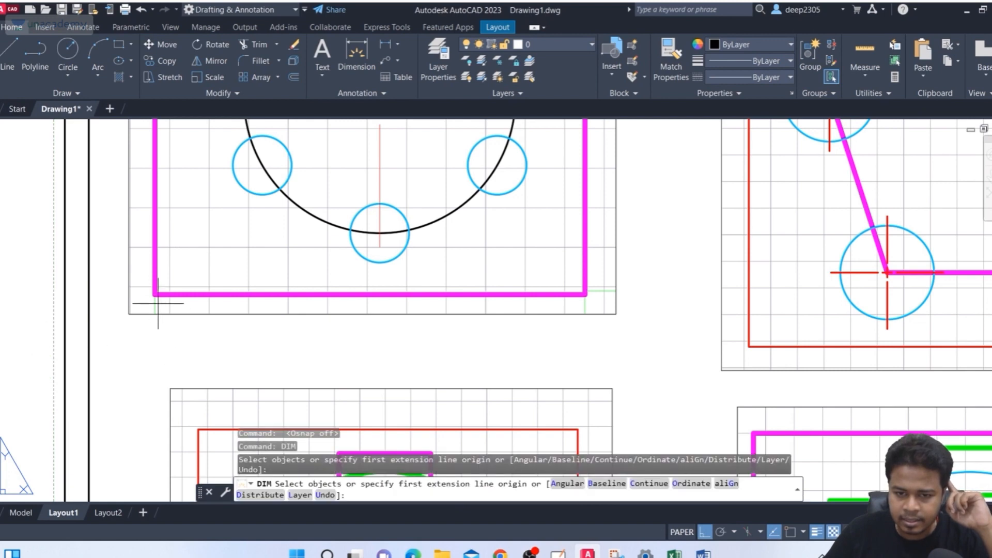
{"action": "left_click", "coordinate": [155, 300]}
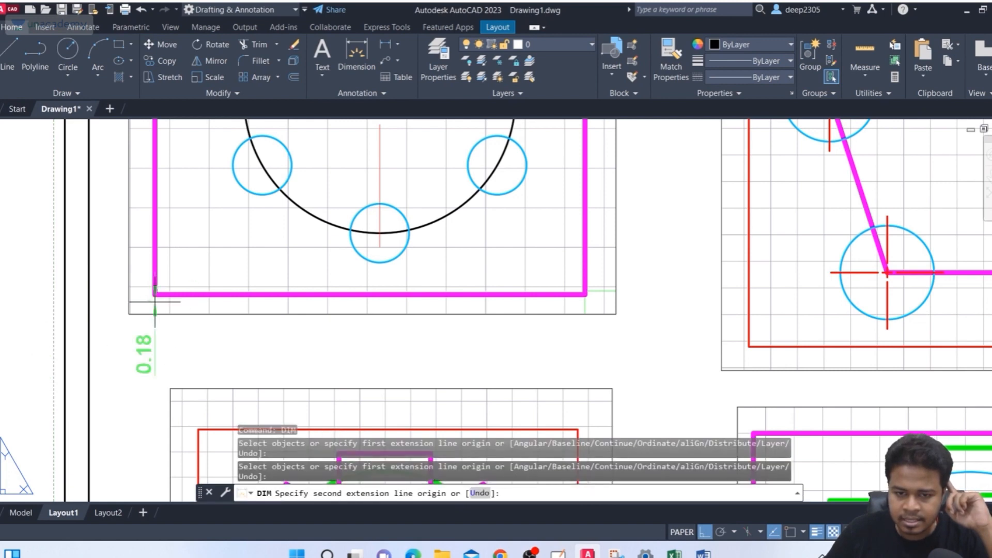
{"action": "left_click", "coordinate": [590, 298]}
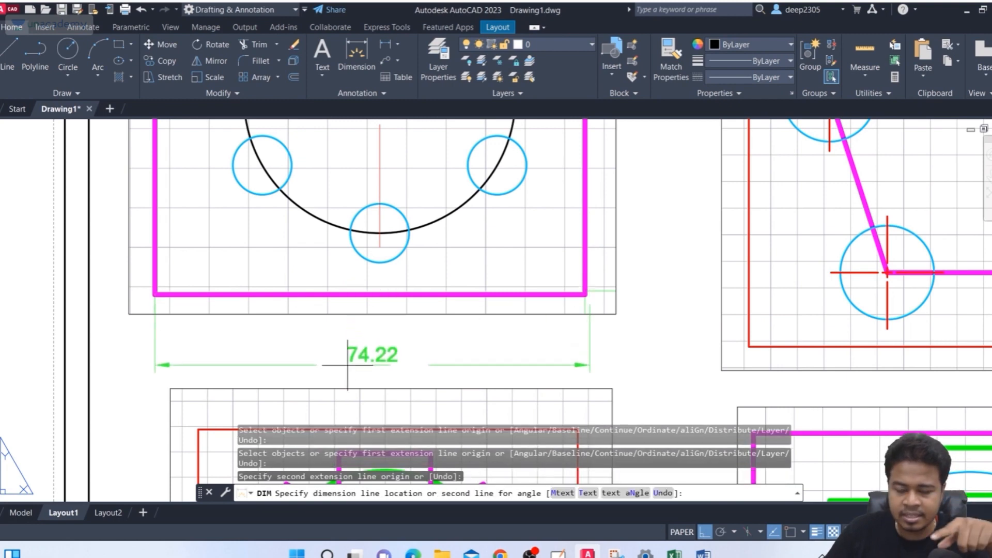
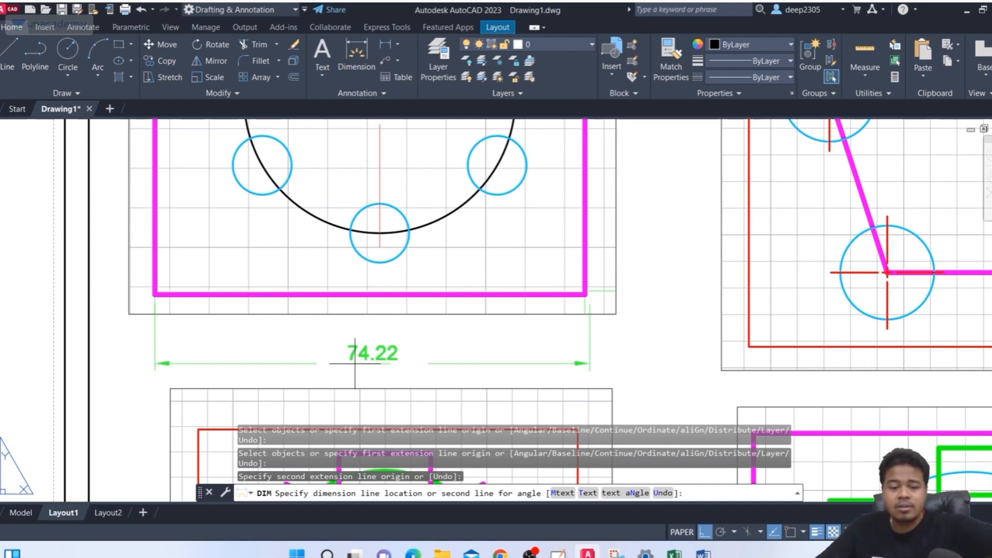
{"action": "key", "text": "Escape"}
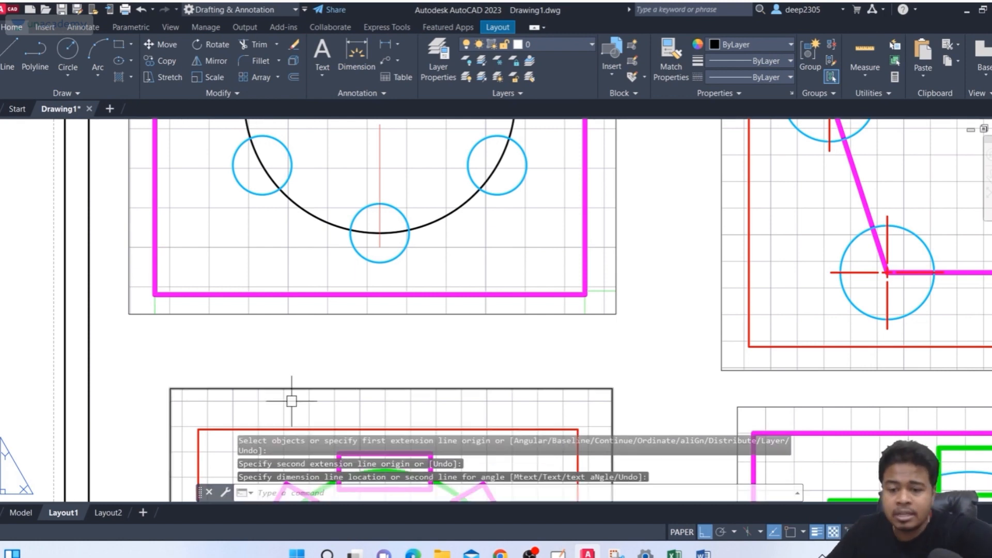
Step: Check the dimensioned six-circle figure in model space and return to the Layout1 sheet
{"action": "left_click", "coordinate": [21, 511]}
{"action": "scroll", "coordinate": [353, 292], "scroll_direction": "down", "scroll_amount": 2}
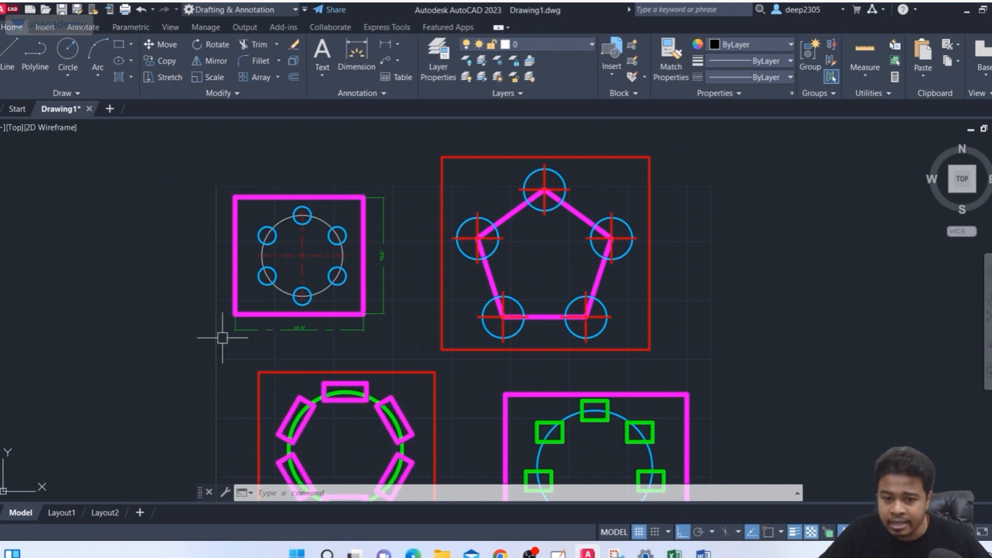
{"action": "left_click", "coordinate": [62, 513]}
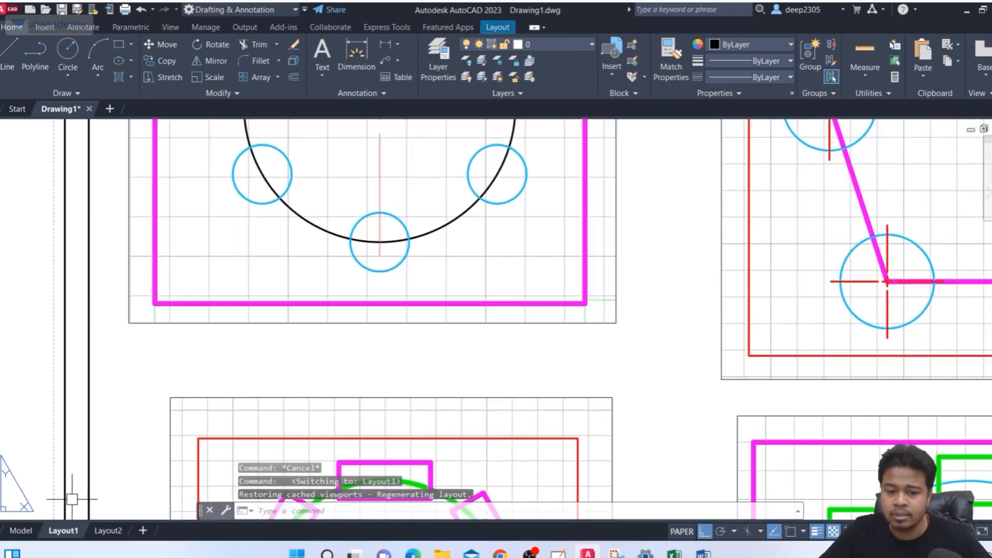
{"action": "scroll", "coordinate": [221, 302], "scroll_direction": "down", "scroll_amount": 5}
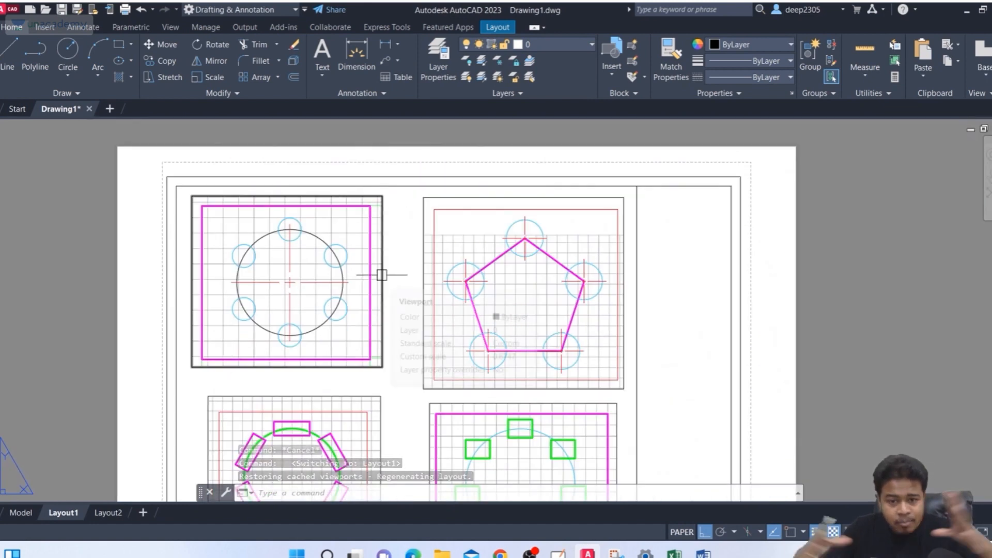
Step: Turn object snap on and dimension the magenta rectangle's width between its lower corners, with the dimension line below the six-circle viewport
{"action": "mouse_move", "coordinate": [382, 275]}
{"action": "scroll", "coordinate": [382, 275], "scroll_direction": "up", "scroll_amount": 3}
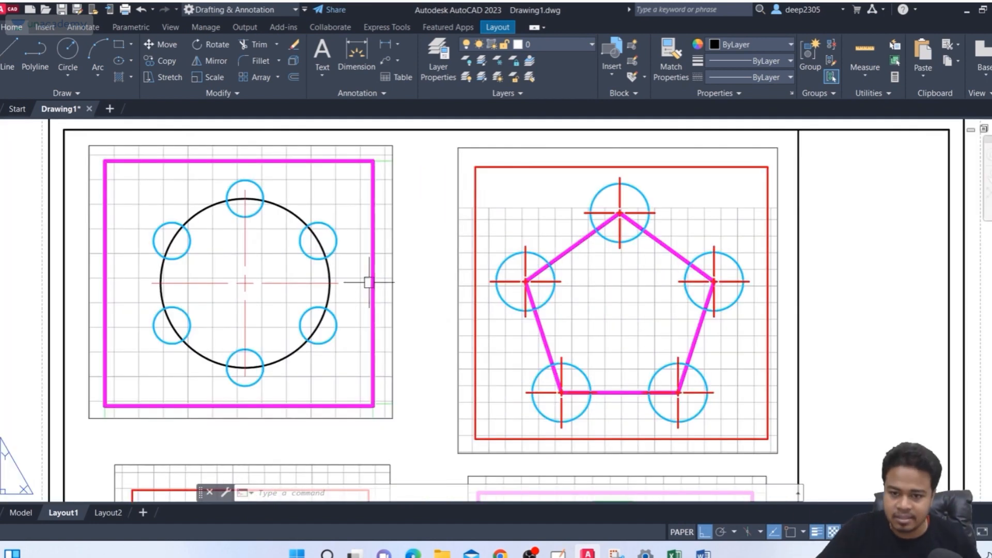
{"action": "middle_click_drag", "start_coordinate": [385, 284], "coordinate": [425, 270]}
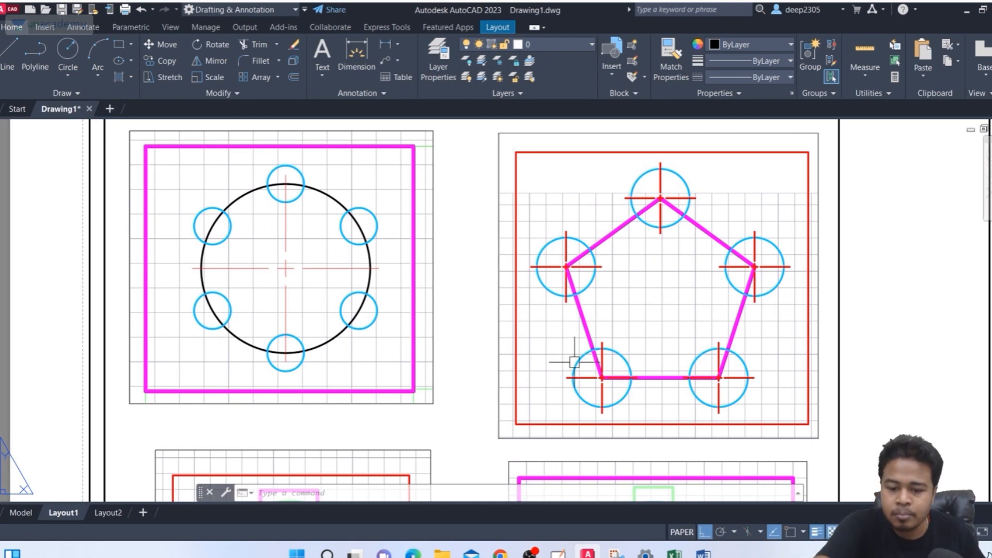
{"action": "key", "text": "F3"}
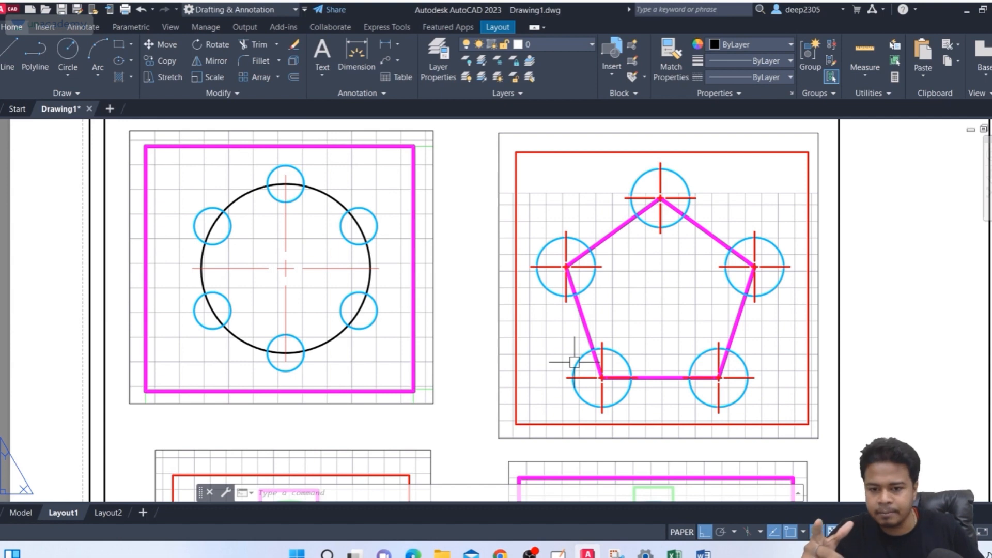
{"action": "type", "text": "DIM"}
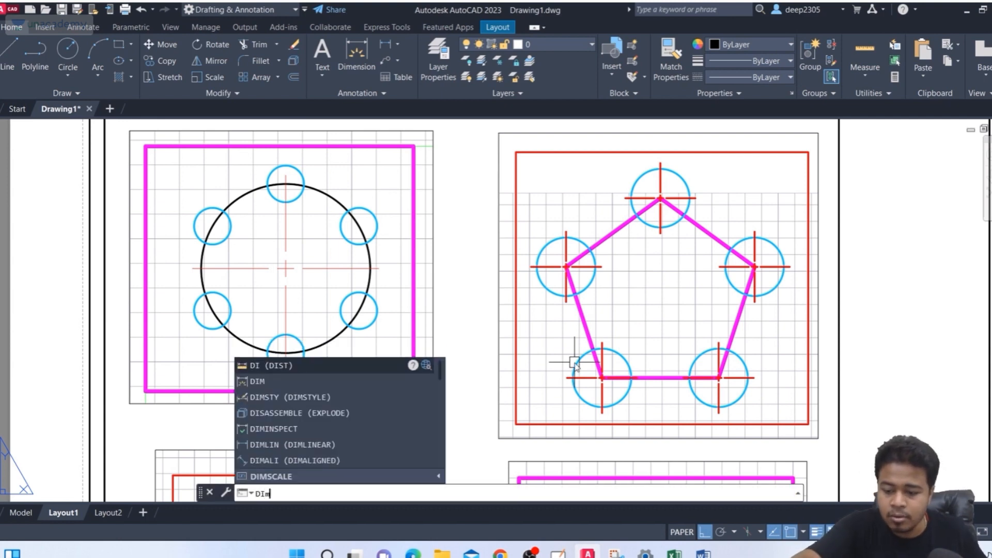
{"action": "key", "text": "Return"}
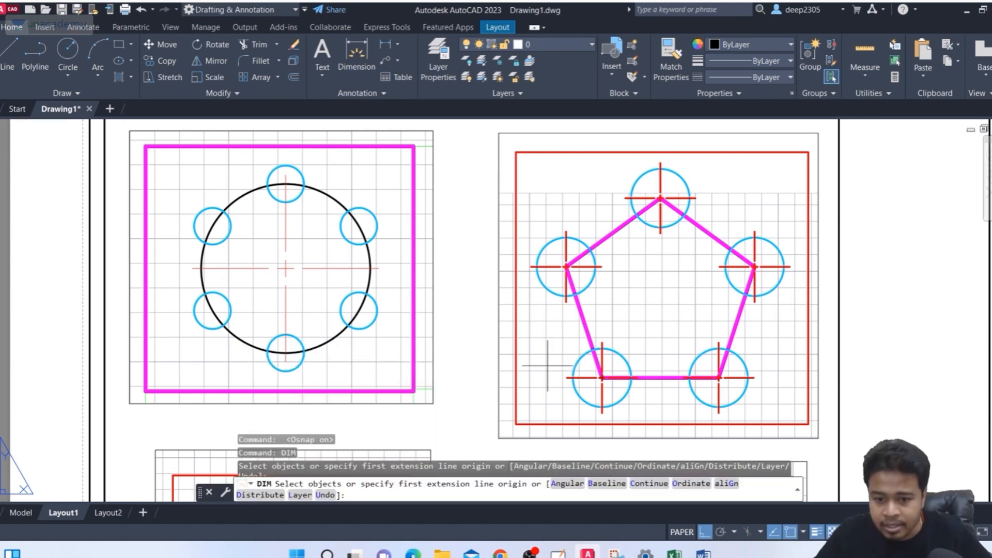
{"action": "key", "text": "Return"}
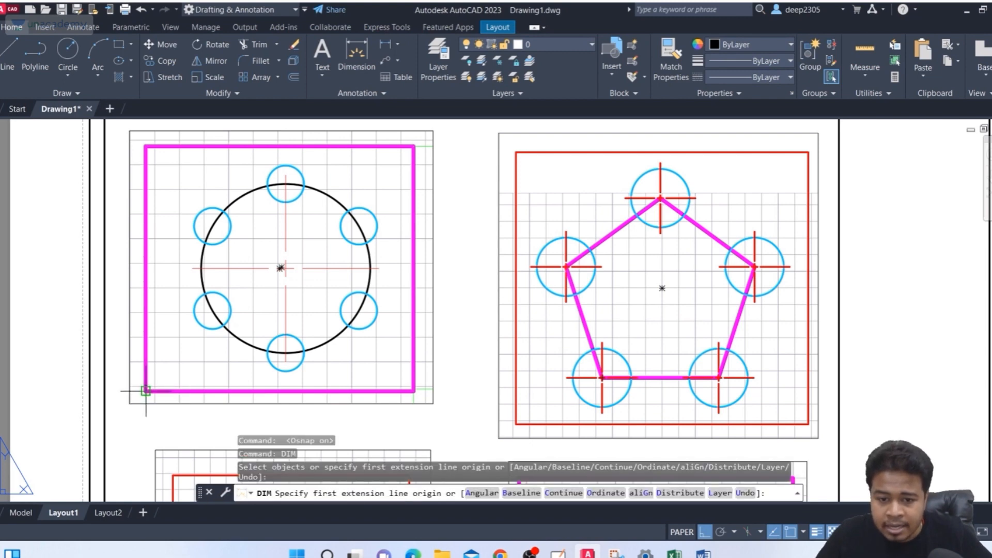
{"action": "left_click", "coordinate": [146, 391]}
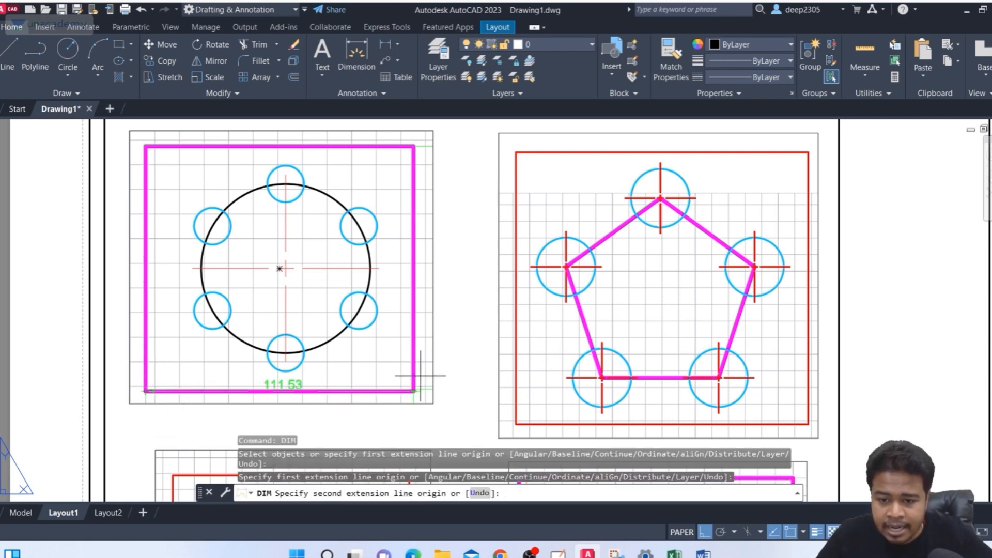
{"action": "left_click", "coordinate": [413, 391]}
{"action": "scroll", "coordinate": [290, 421], "scroll_direction": "up", "scroll_amount": 4}
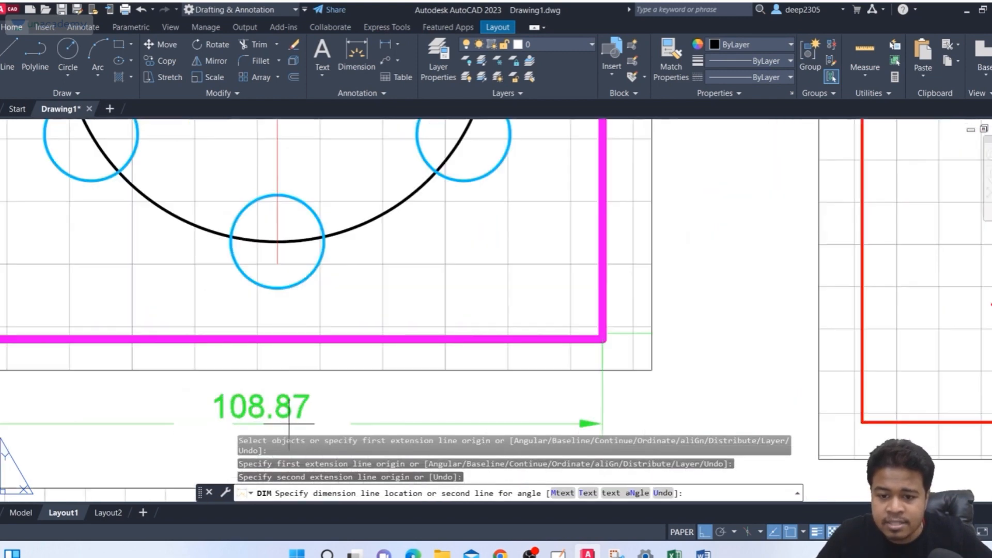
{"action": "left_click", "coordinate": [291, 414]}
{"action": "scroll", "coordinate": [343, 398], "scroll_direction": "down", "scroll_amount": 2}
{"action": "key", "text": "Escape"}
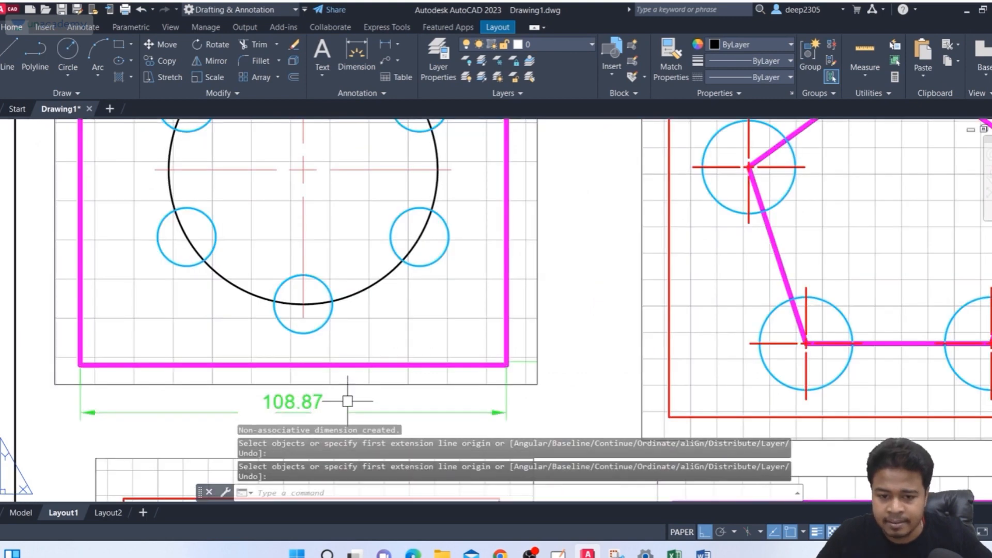
Step: With object snap off, add a second width dimension between two freely picked paper-space points, directly below the first dimension of the six-circle figure
{"action": "middle_click_drag", "start_coordinate": [343, 392], "coordinate": [355, 325]}
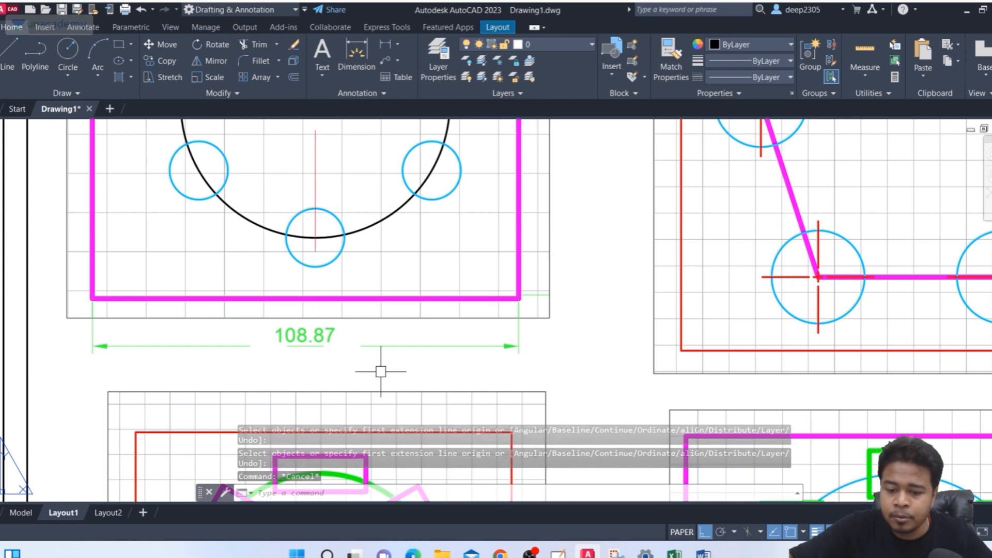
{"action": "key", "text": "F3"}
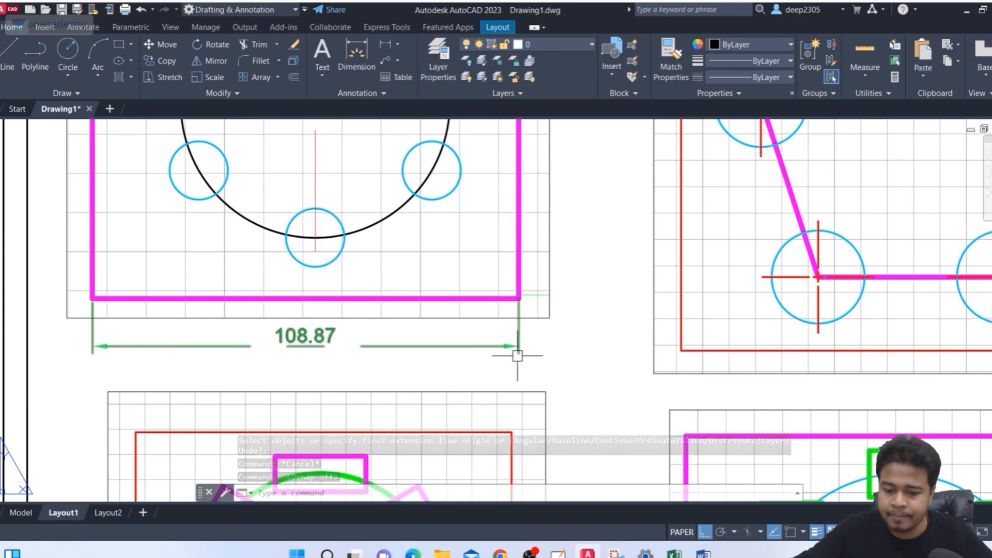
{"action": "type", "text": "dim"}
{"action": "key", "text": "Return"}
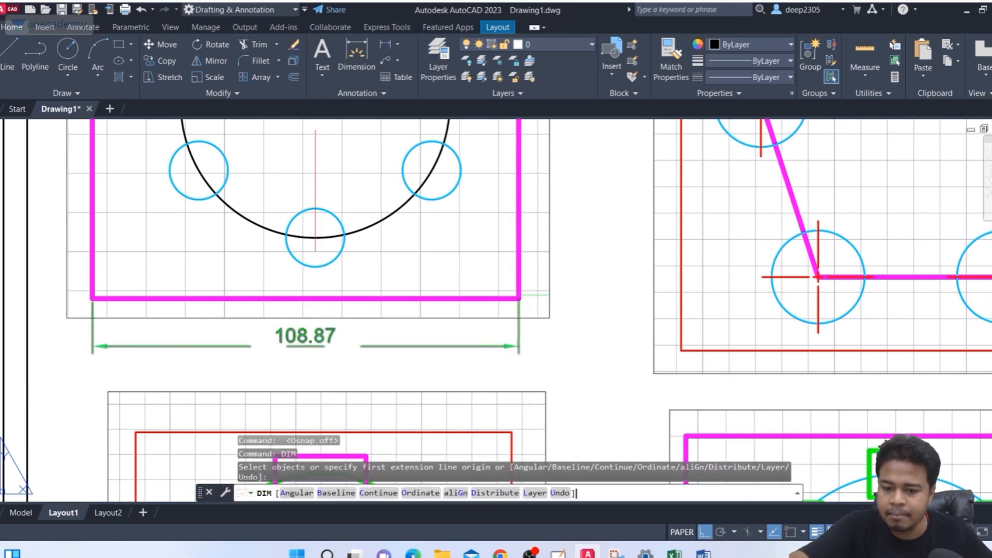
{"action": "key", "text": "Return"}
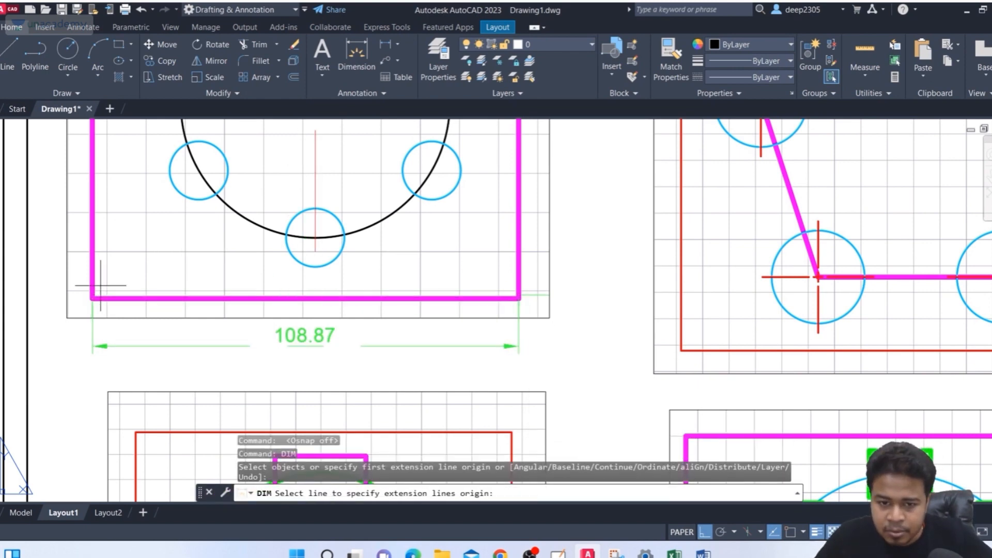
{"action": "scroll", "coordinate": [139, 284], "scroll_direction": "down", "scroll_amount": 1}
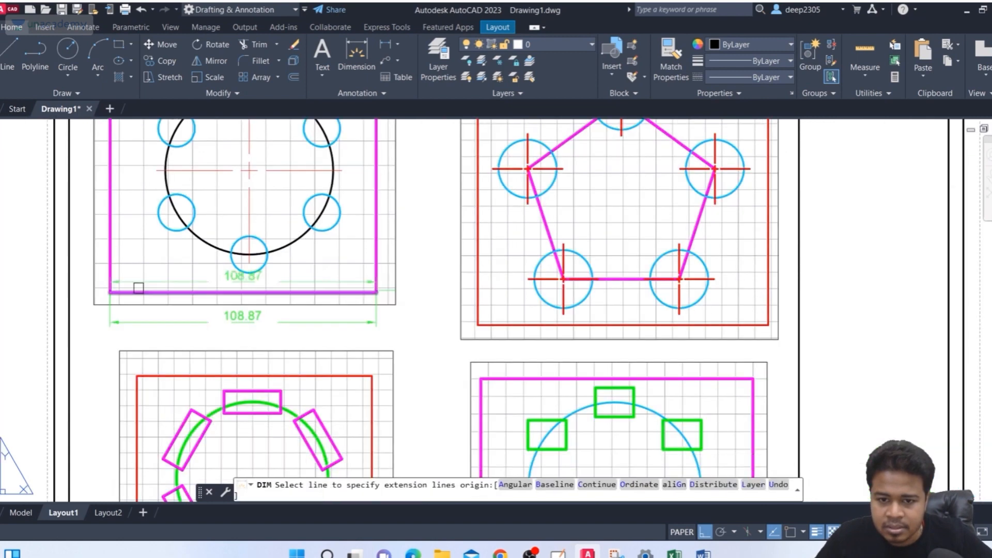
{"action": "left_click", "coordinate": [109, 332]}
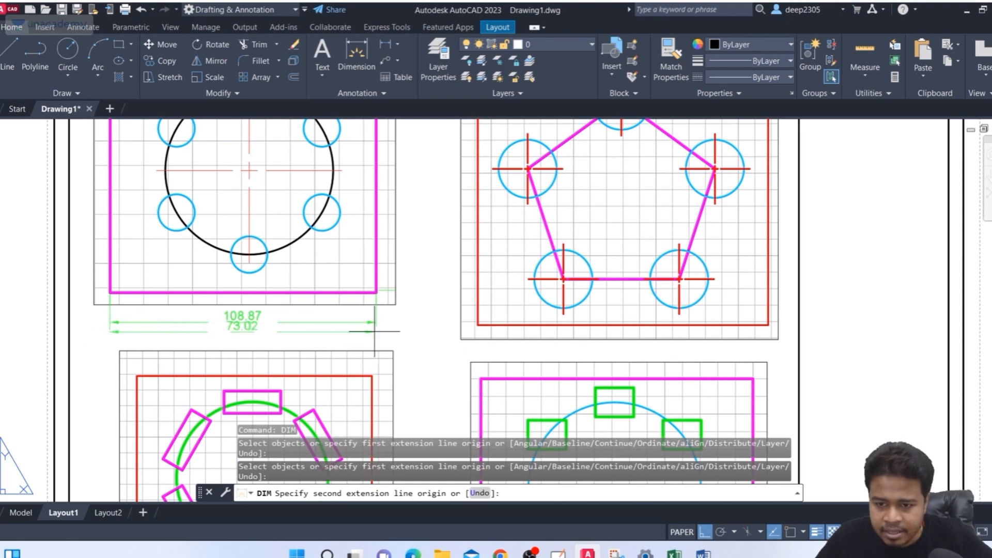
{"action": "scroll", "coordinate": [375, 328], "scroll_direction": "up", "scroll_amount": 5}
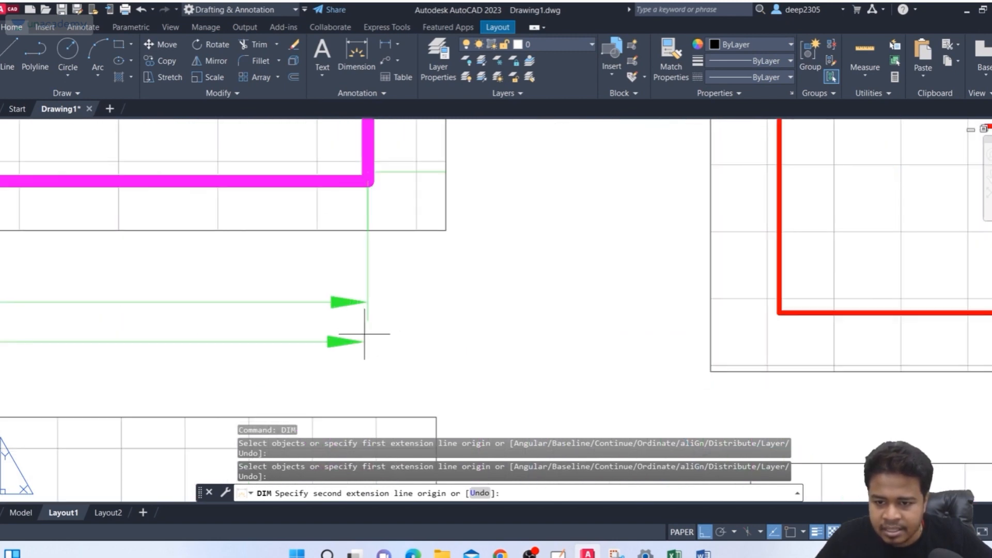
{"action": "left_click", "coordinate": [369, 336]}
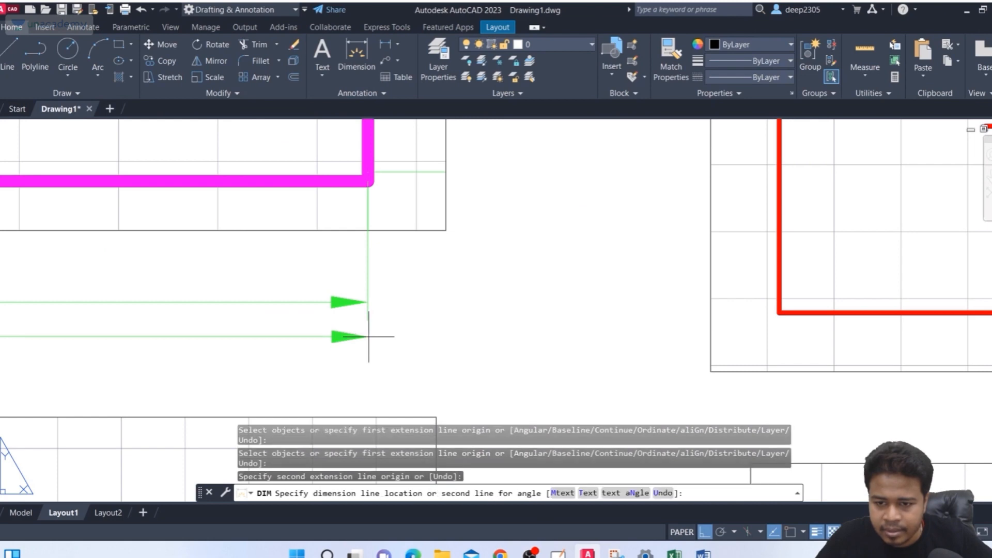
{"action": "scroll", "coordinate": [371, 337], "scroll_direction": "down", "scroll_amount": 5}
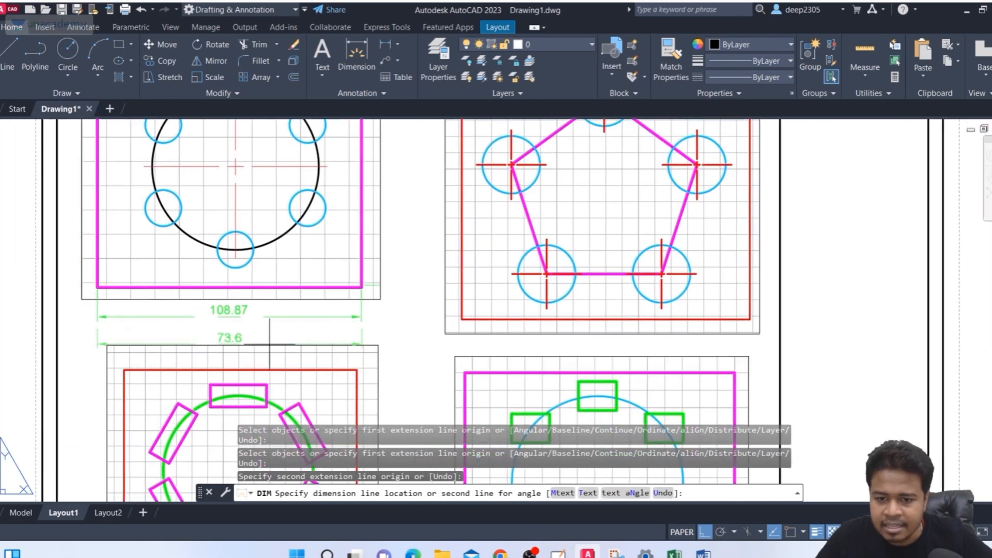
{"action": "left_click", "coordinate": [241, 332]}
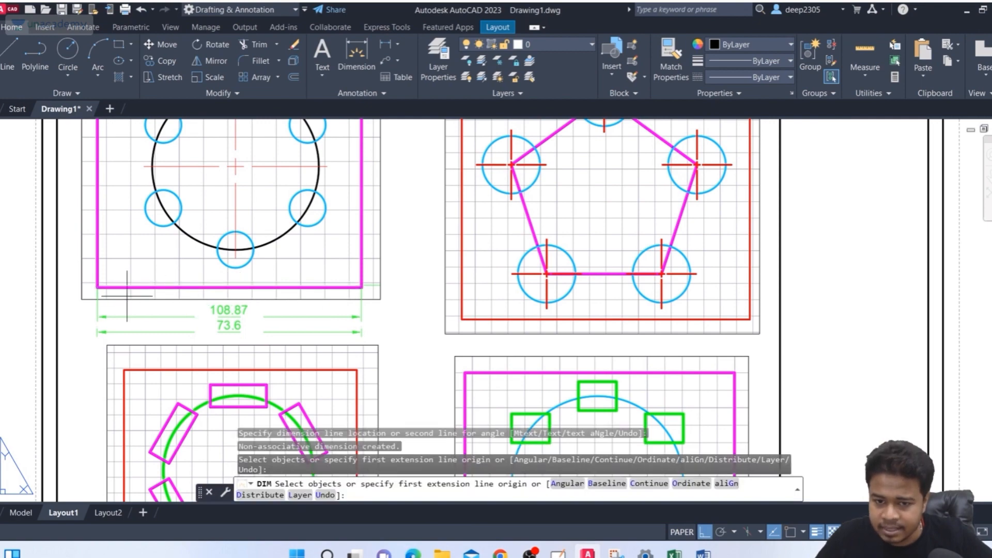
{"action": "scroll", "coordinate": [243, 338], "scroll_direction": "up", "scroll_amount": 2}
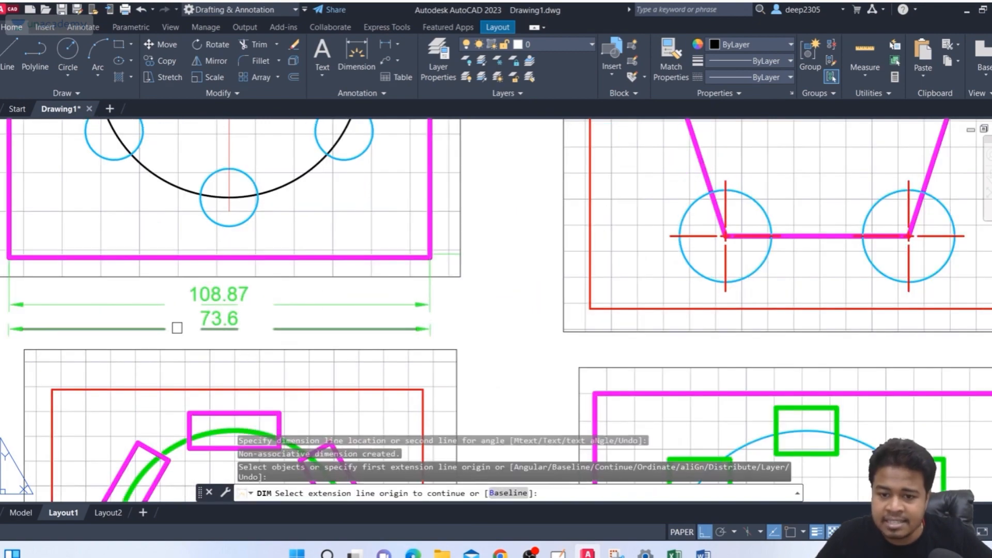
Step: Delete both width dimensions below the six-circle viewport on the layout
{"action": "scroll", "coordinate": [220, 328], "scroll_direction": "down", "scroll_amount": 2}
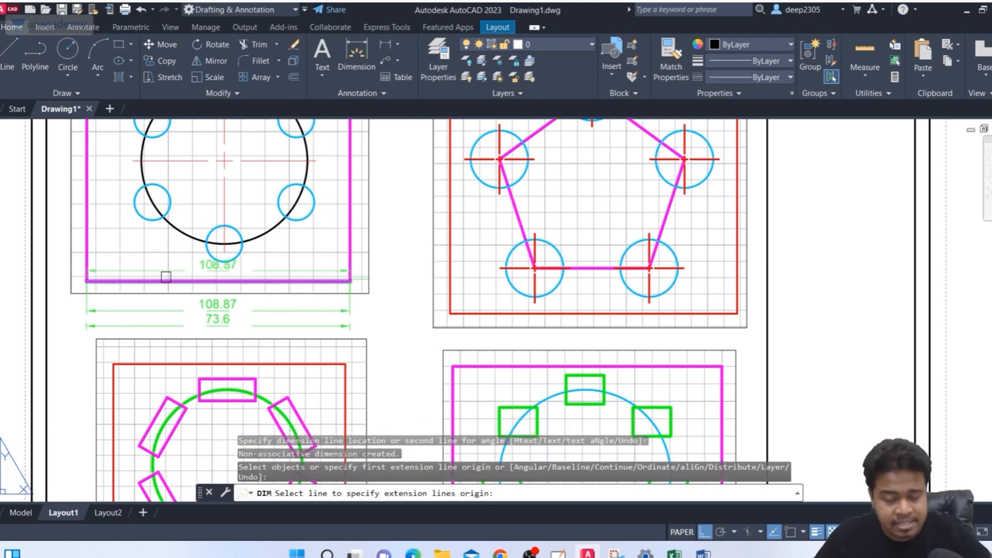
{"action": "scroll", "coordinate": [221, 318], "scroll_direction": "up", "scroll_amount": 2}
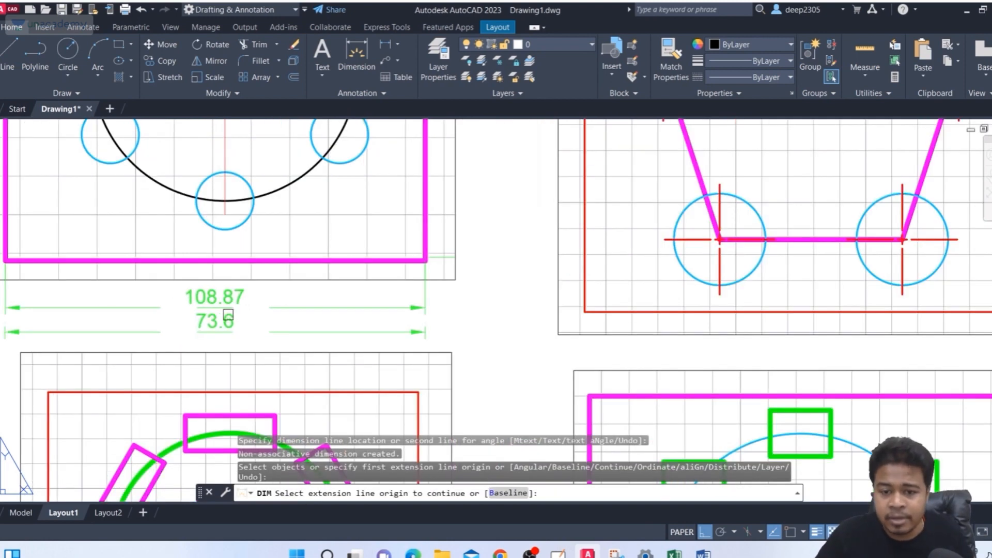
{"action": "scroll", "coordinate": [223, 313], "scroll_direction": "down", "scroll_amount": 2}
{"action": "key", "text": "Escape"}
{"action": "scroll", "coordinate": [252, 303], "scroll_direction": "up", "scroll_amount": 2}
{"action": "left_click_drag", "start_coordinate": [252, 304], "coordinate": [175, 344]}
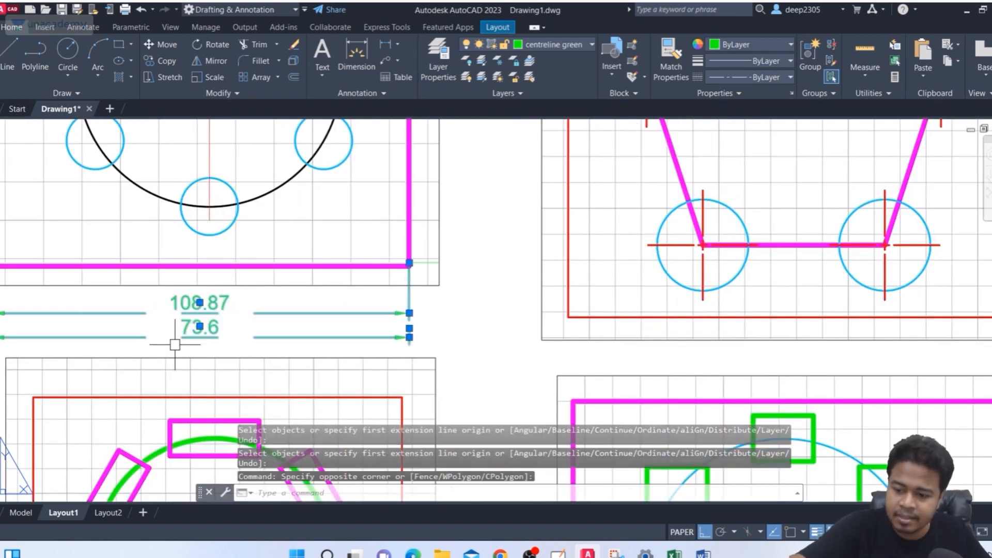
{"action": "key", "text": "Delete"}
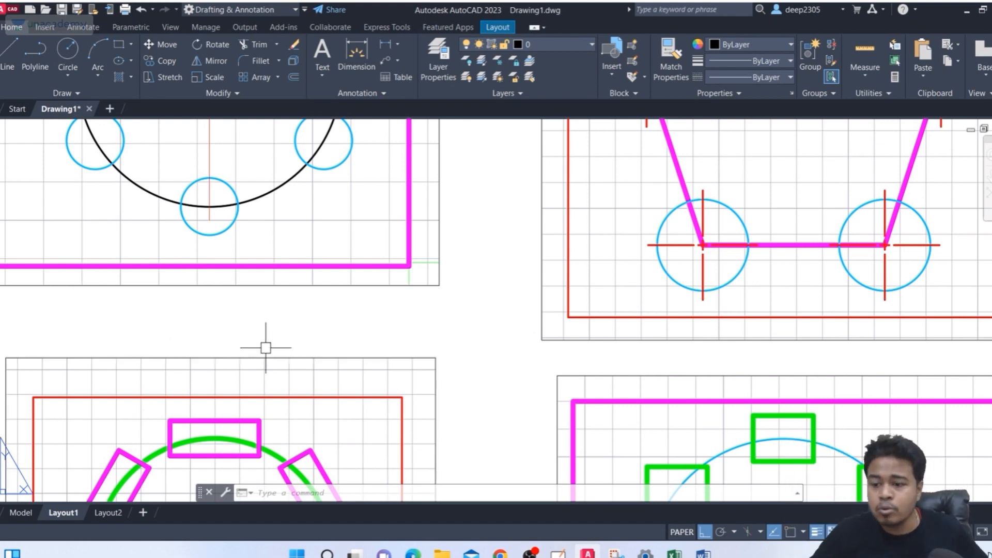
Step: Turn object snap on, keeping all snap modes enabled
{"action": "right_click", "coordinate": [788, 532]}
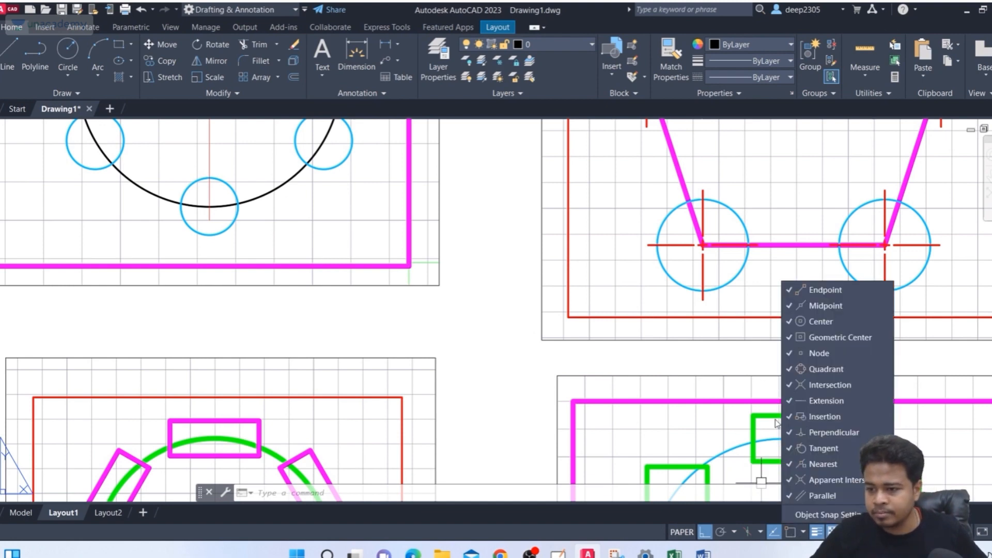
{"action": "left_click", "coordinate": [792, 536]}
{"action": "left_click", "coordinate": [792, 536]}
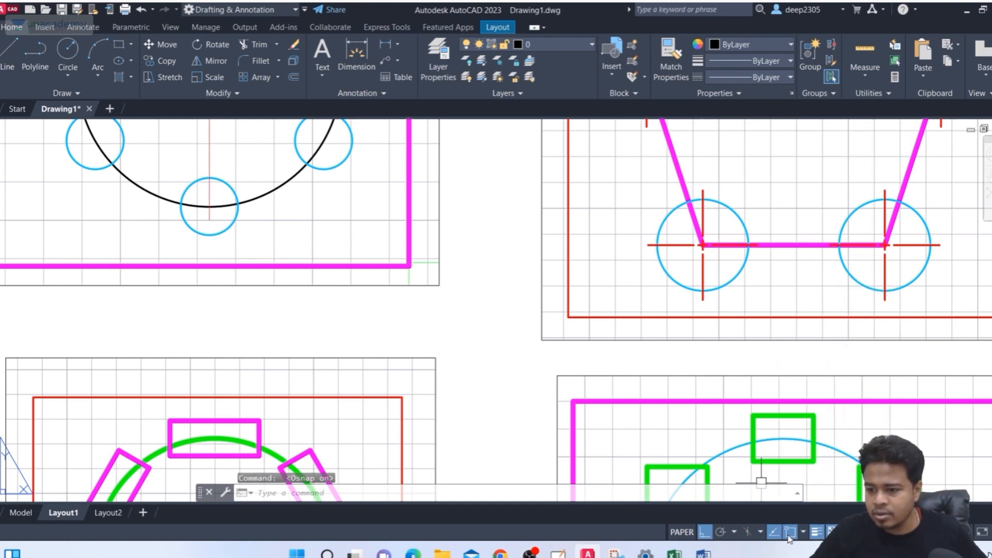
{"action": "middle_click_drag", "start_coordinate": [210, 317], "coordinate": [356, 325]}
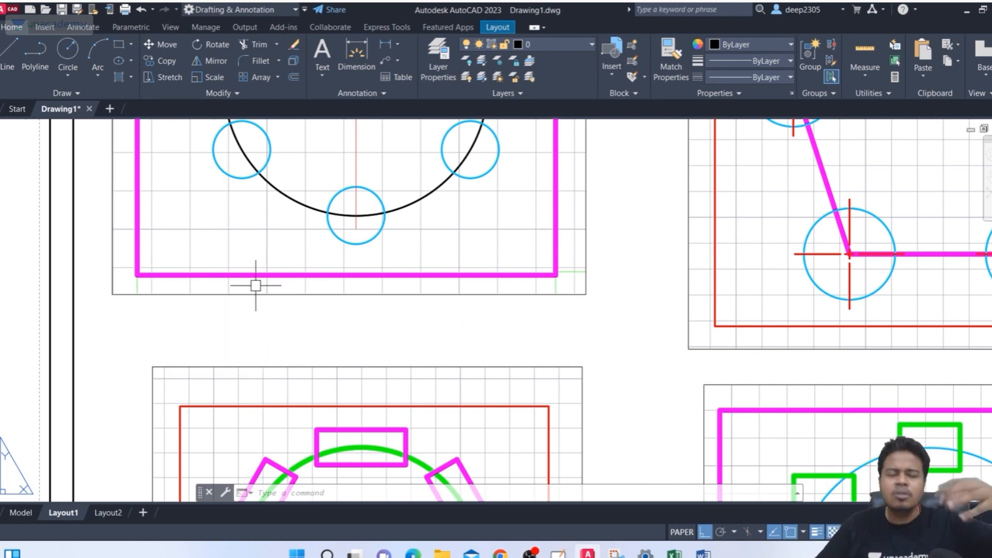
Step: Start a Field from the Objects category, choose Object as the field name and select the six-circle viewport as its source
{"action": "mouse_move", "coordinate": [278, 289]}
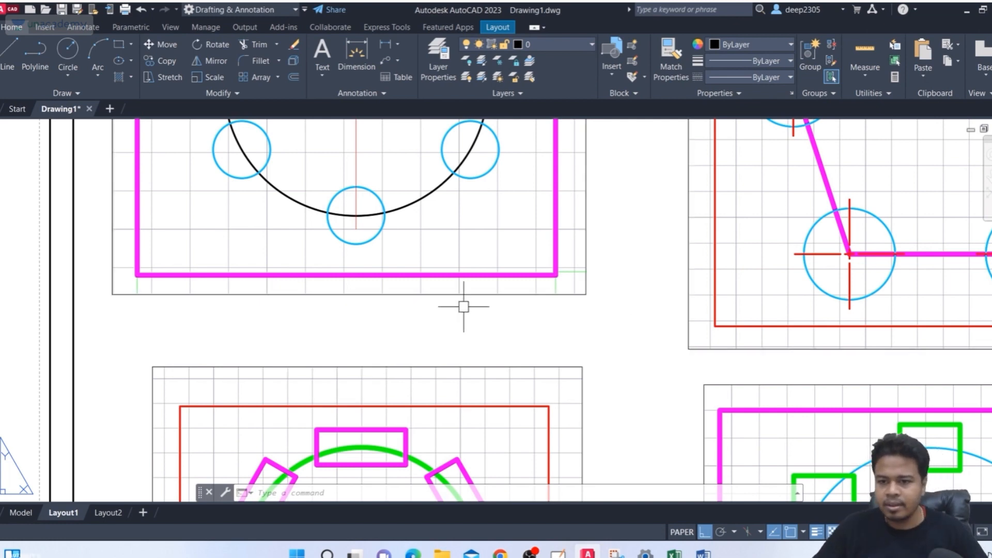
{"action": "type", "text": "FIELD"}
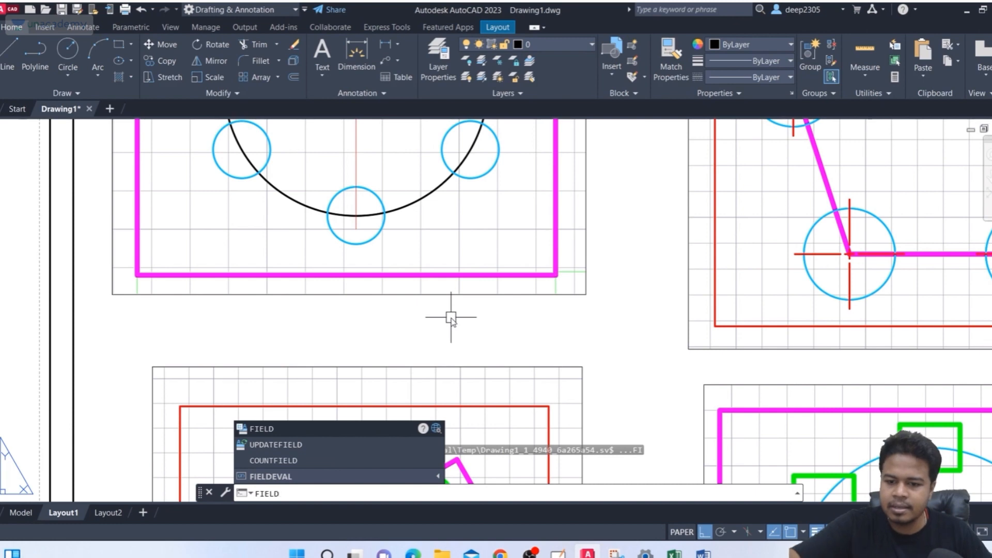
{"action": "key", "text": "Return"}
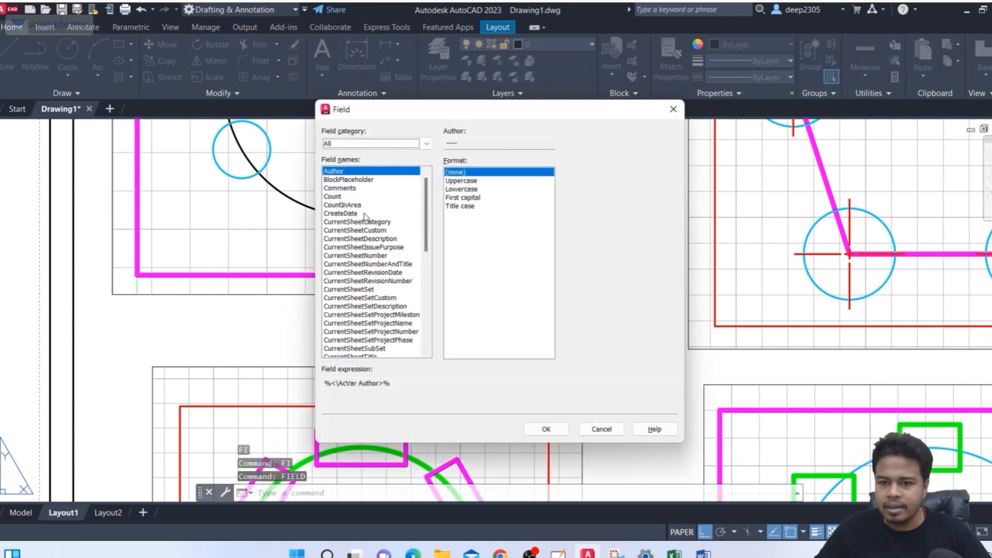
{"action": "left_click", "coordinate": [380, 145]}
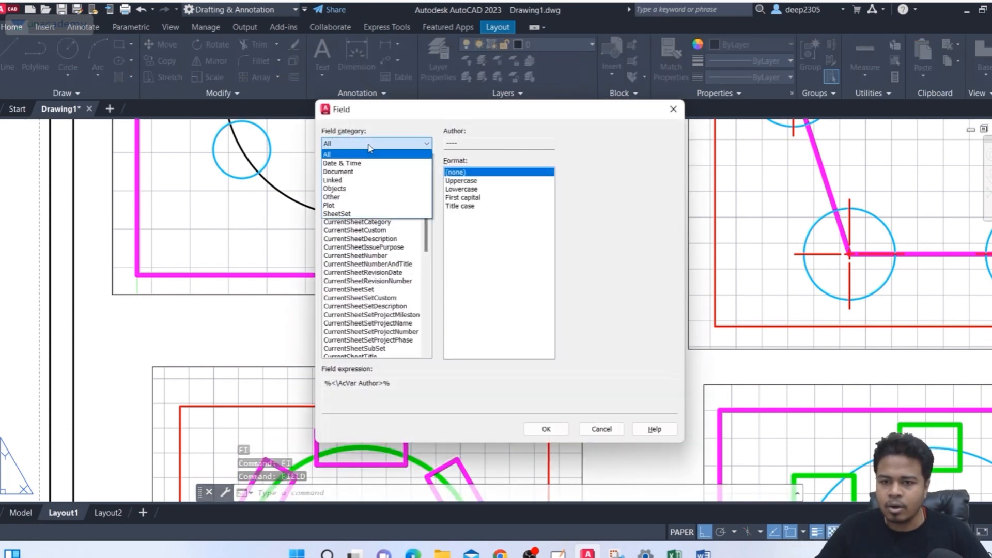
{"action": "left_click", "coordinate": [354, 188]}
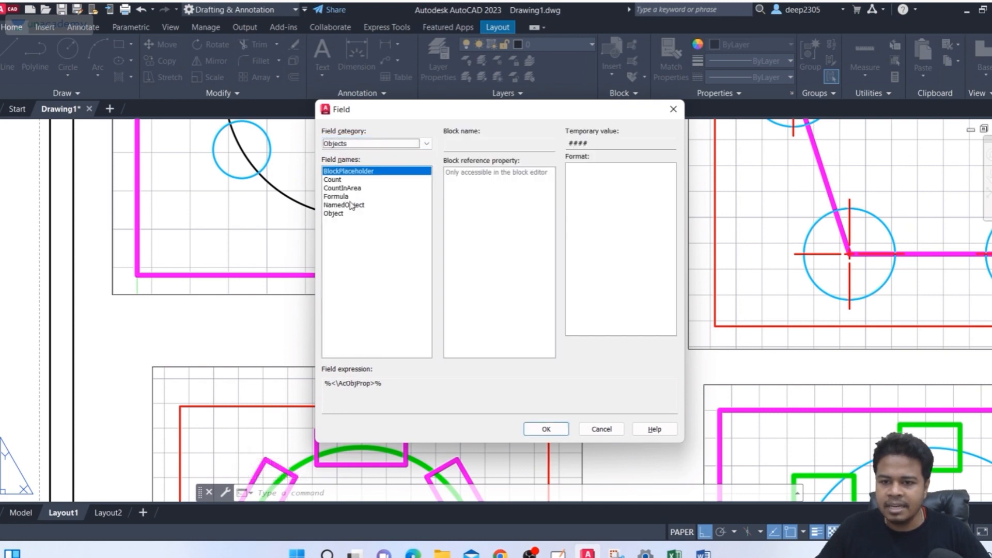
{"action": "left_click", "coordinate": [341, 213]}
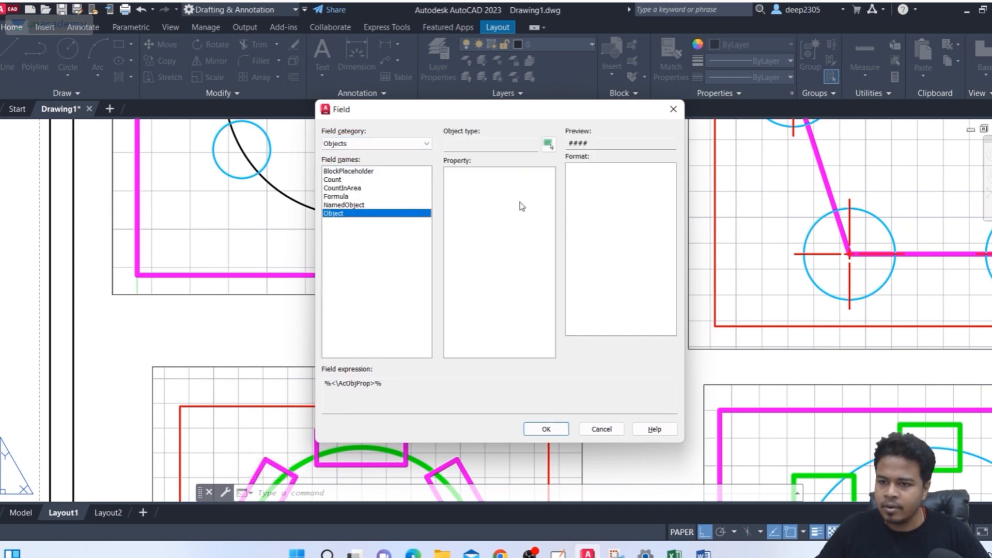
{"action": "left_click", "coordinate": [551, 149]}
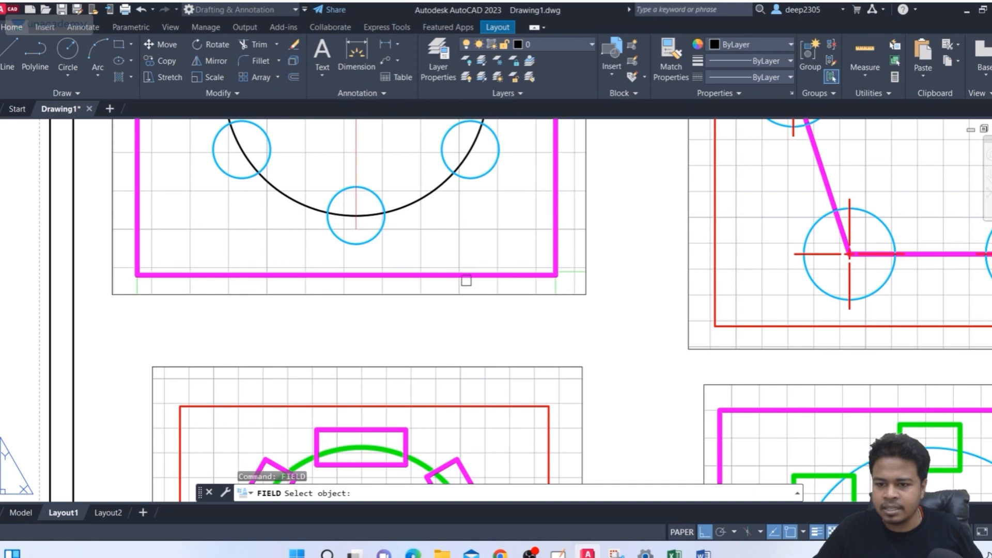
{"action": "scroll", "coordinate": [465, 281], "scroll_direction": "down", "scroll_amount": 3}
{"action": "left_click", "coordinate": [457, 289]}
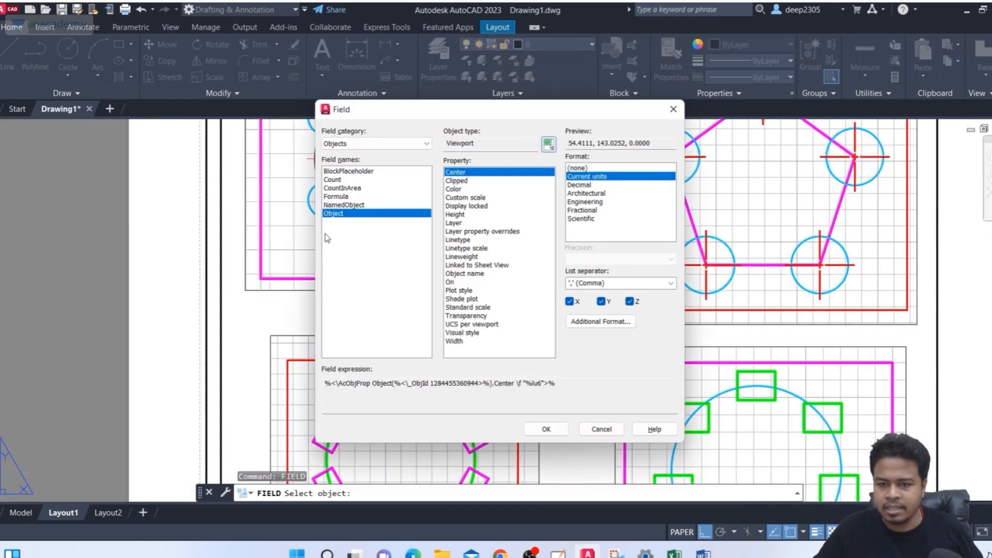
Step: Insert the viewport's Custom scale property in the Use scale name format as text centred below the six-circle viewport
{"action": "left_click_drag", "start_coordinate": [366, 110], "coordinate": [338, 302]}
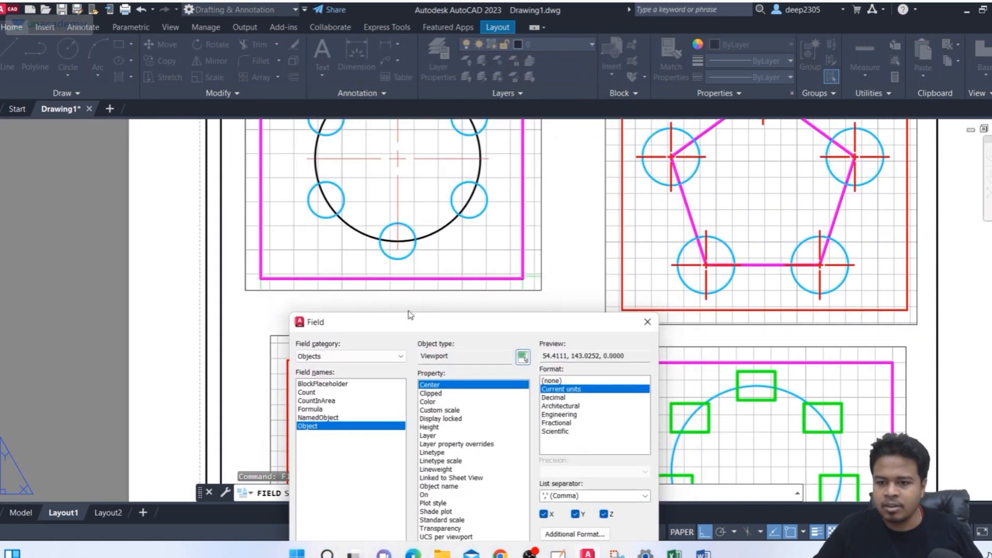
{"action": "left_click_drag", "start_coordinate": [410, 321], "coordinate": [364, 185]}
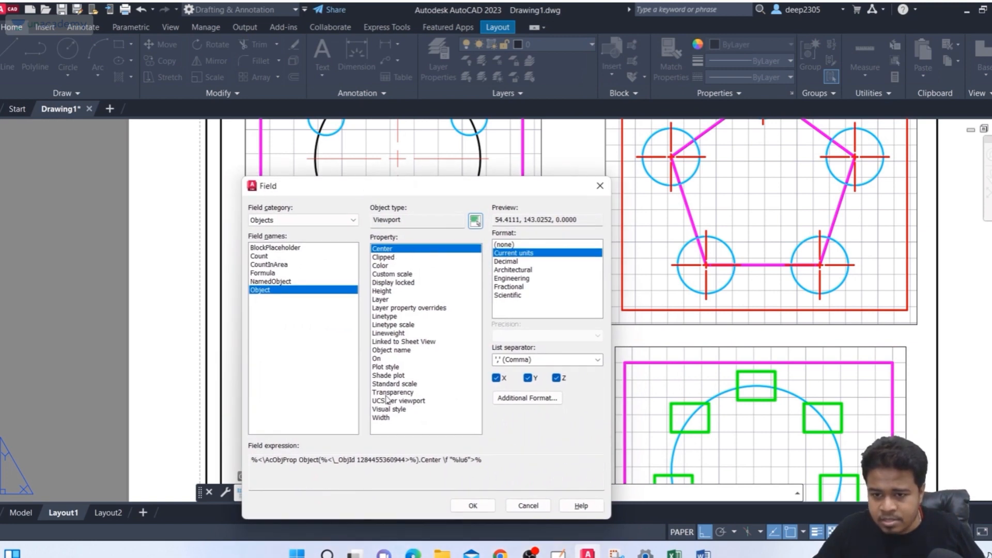
{"action": "left_click", "coordinate": [396, 275]}
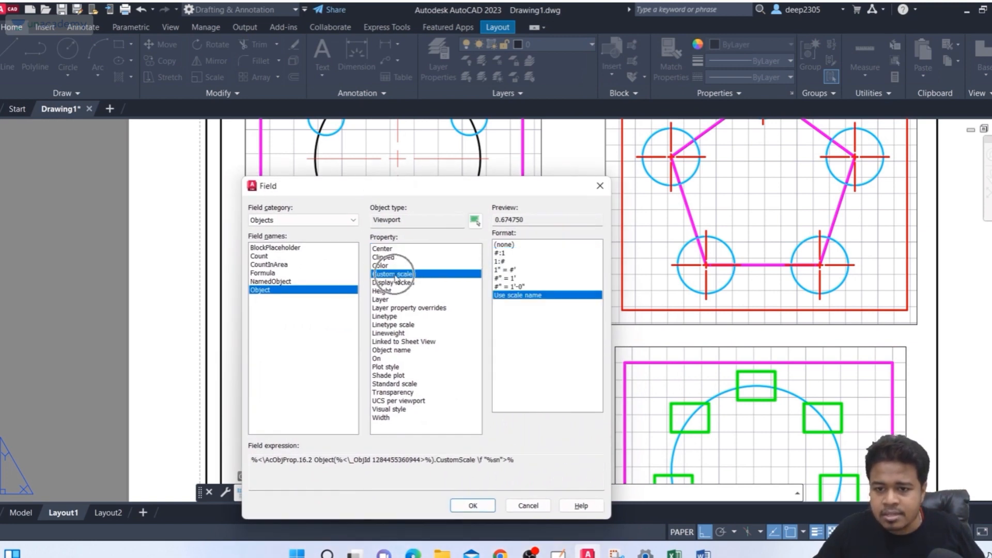
{"action": "left_click", "coordinate": [397, 278]}
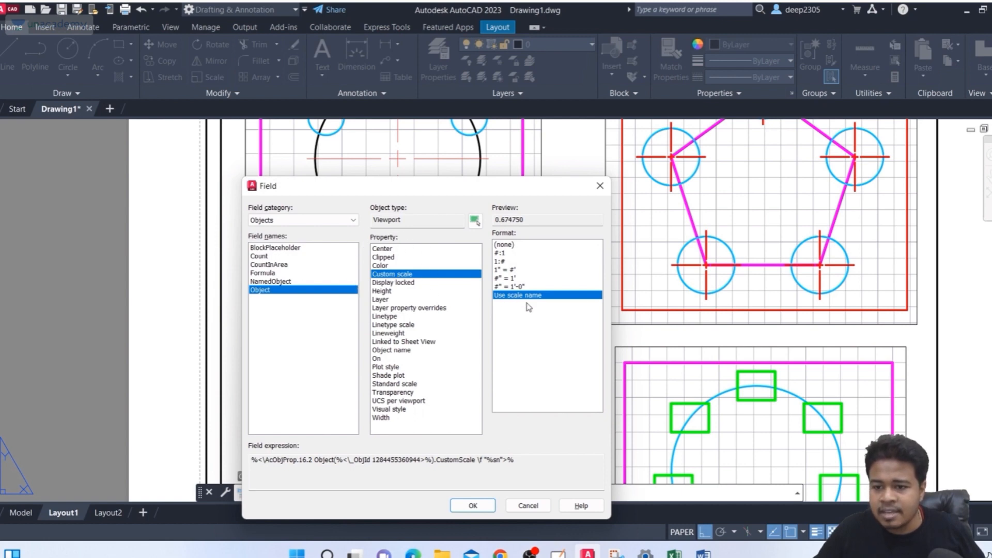
{"action": "left_click", "coordinate": [472, 505]}
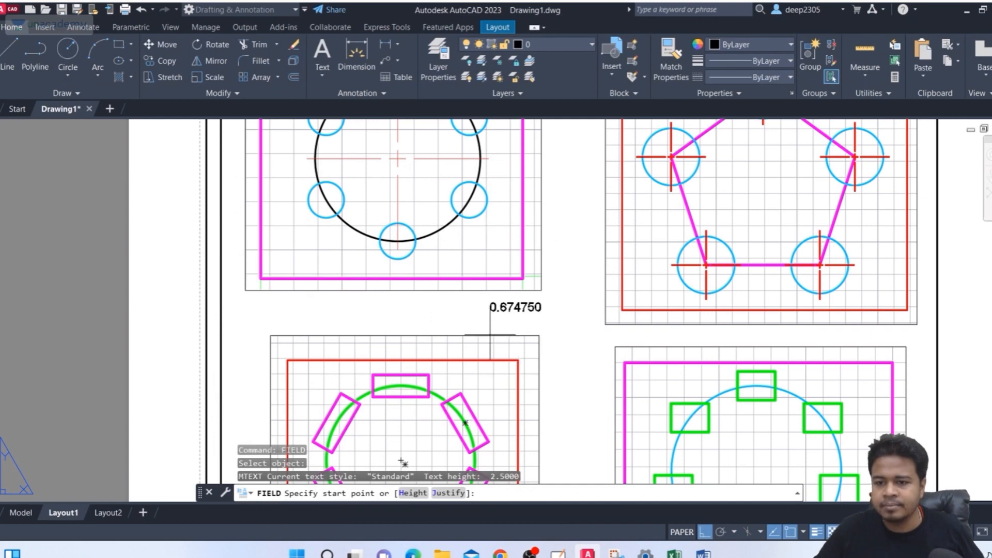
{"action": "left_click", "coordinate": [373, 308]}
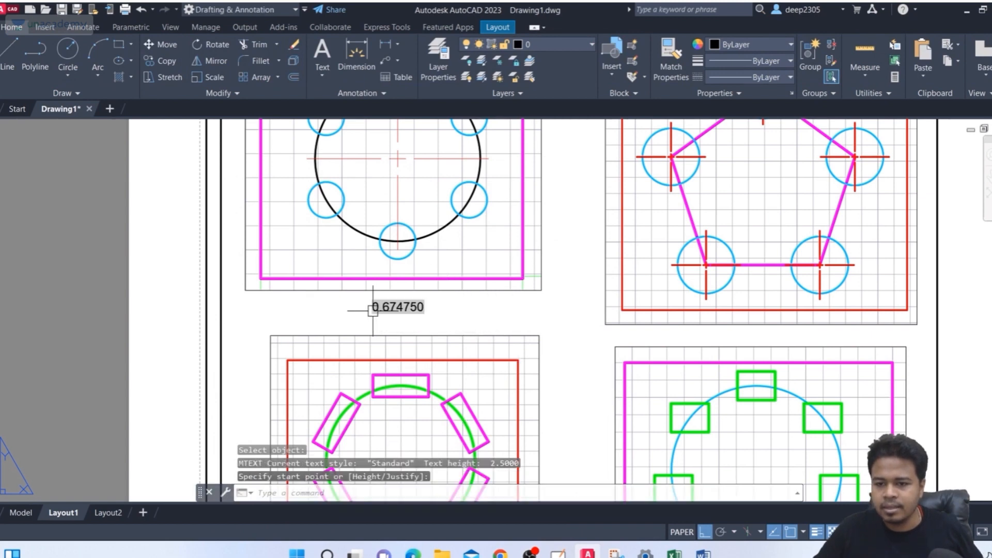
{"action": "scroll", "coordinate": [435, 317], "scroll_direction": "up", "scroll_amount": 4}
{"action": "key", "text": "Escape"}
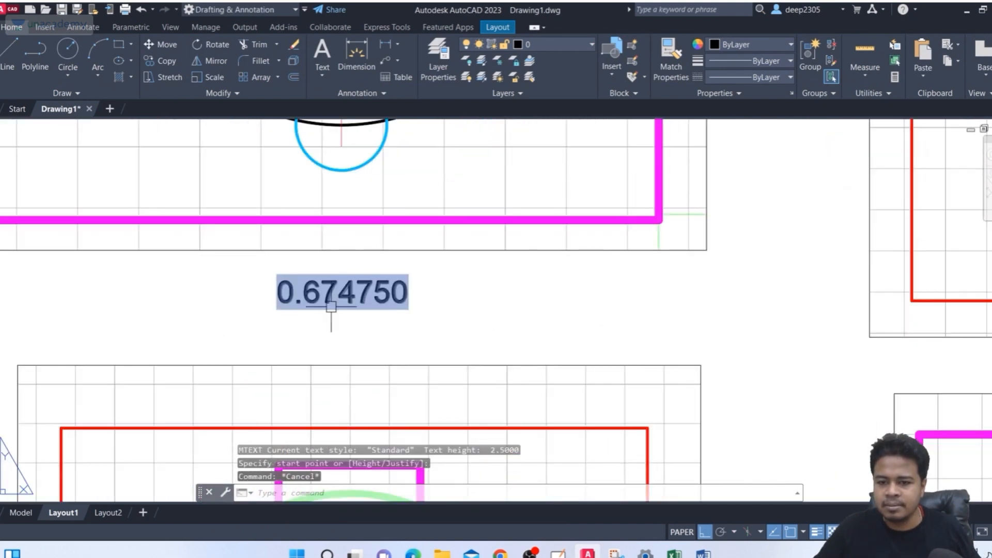
{"action": "scroll", "coordinate": [307, 297], "scroll_direction": "down", "scroll_amount": 5}
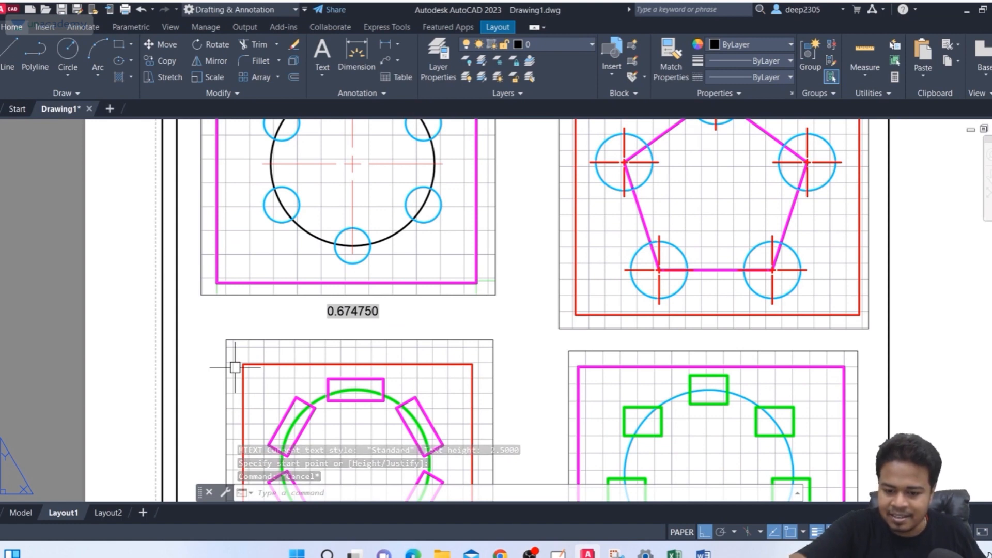
Step: Dimension the magenta rectangle's width between its lower corners, with the dimension line below the viewport scale text
{"action": "type", "text": "dim"}
{"action": "key", "text": "Return"}
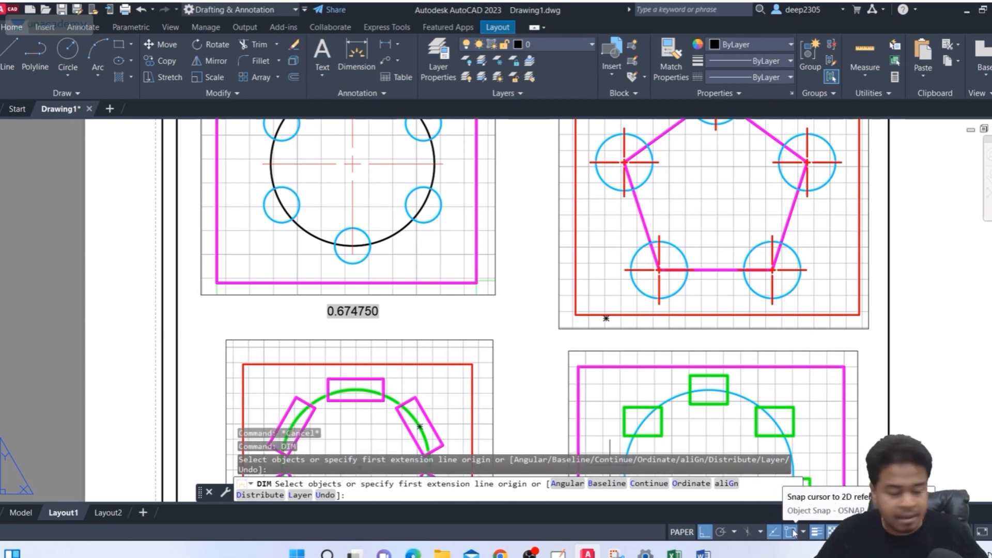
{"action": "left_click", "coordinate": [217, 282]}
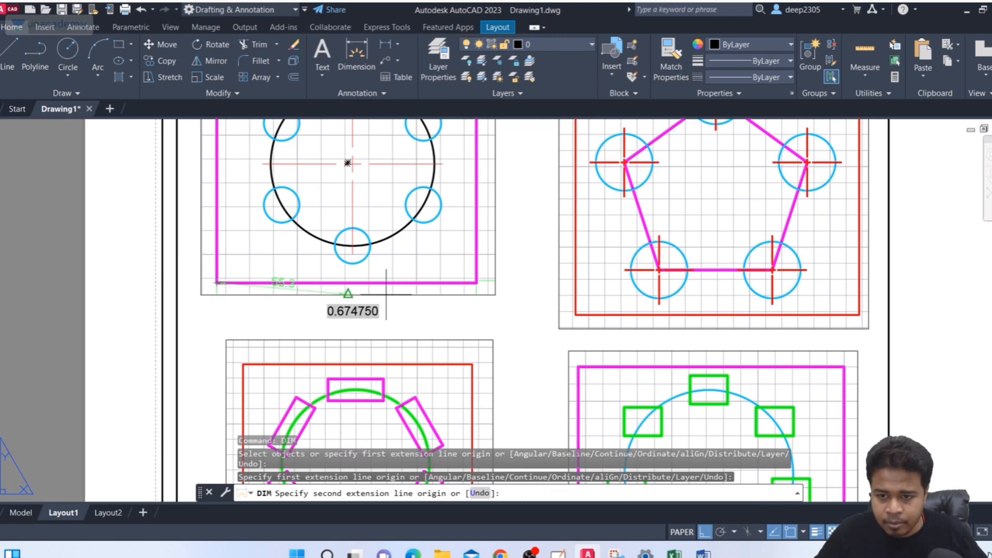
{"action": "left_click", "coordinate": [476, 283]}
{"action": "left_click", "coordinate": [465, 332]}
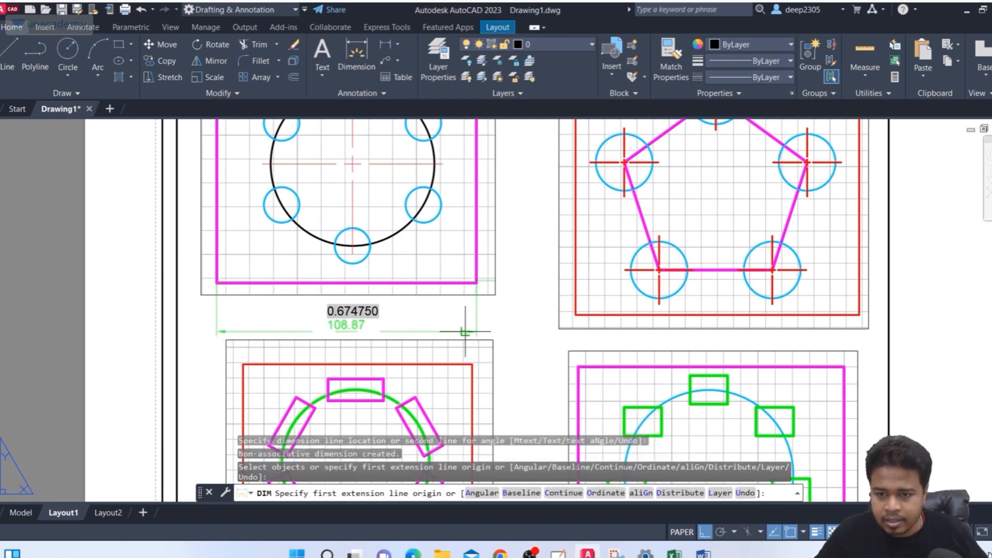
{"action": "scroll", "coordinate": [465, 331], "scroll_direction": "up", "scroll_amount": 3}
{"action": "scroll", "coordinate": [343, 332], "scroll_direction": "down", "scroll_amount": 2}
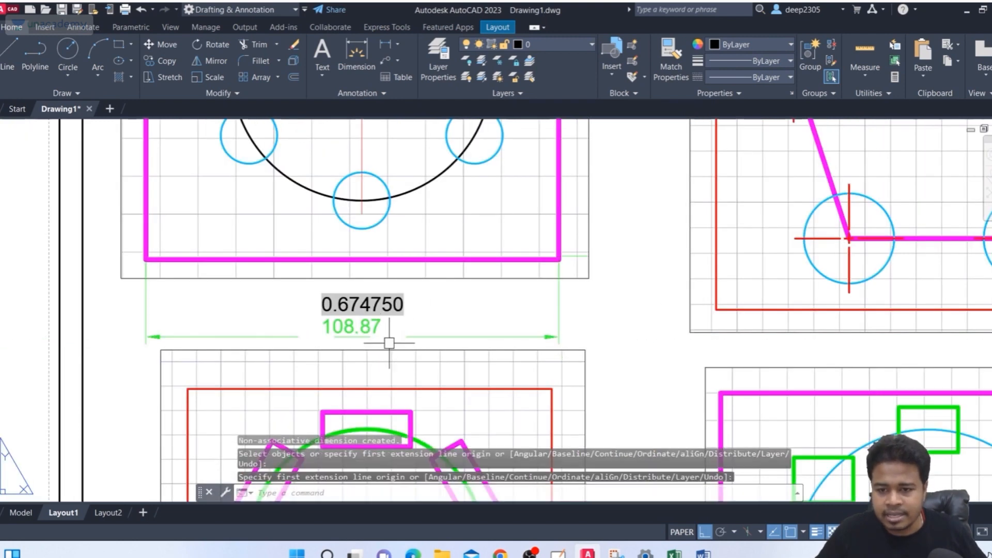
{"action": "key", "text": "Return"}
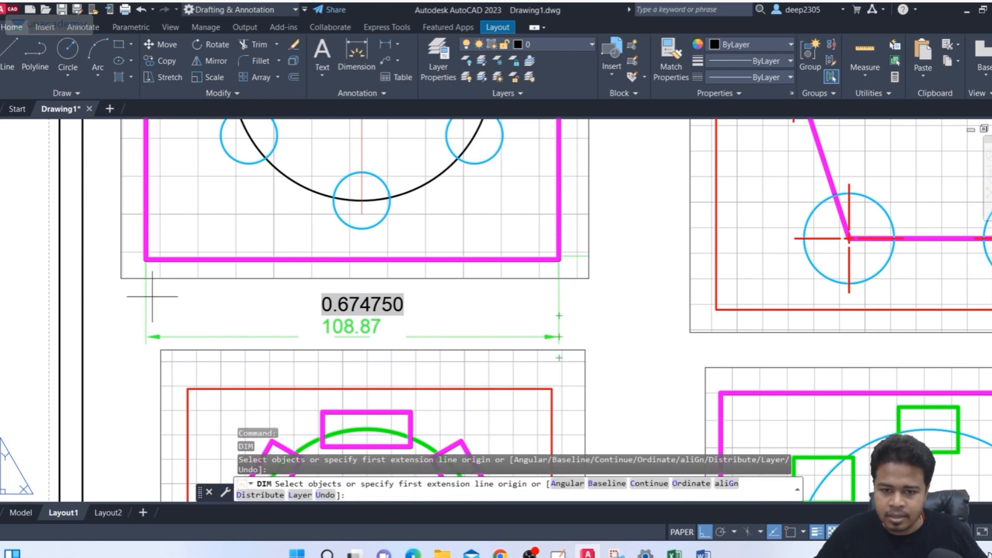
{"action": "scroll", "coordinate": [154, 290], "scroll_direction": "up", "scroll_amount": 4}
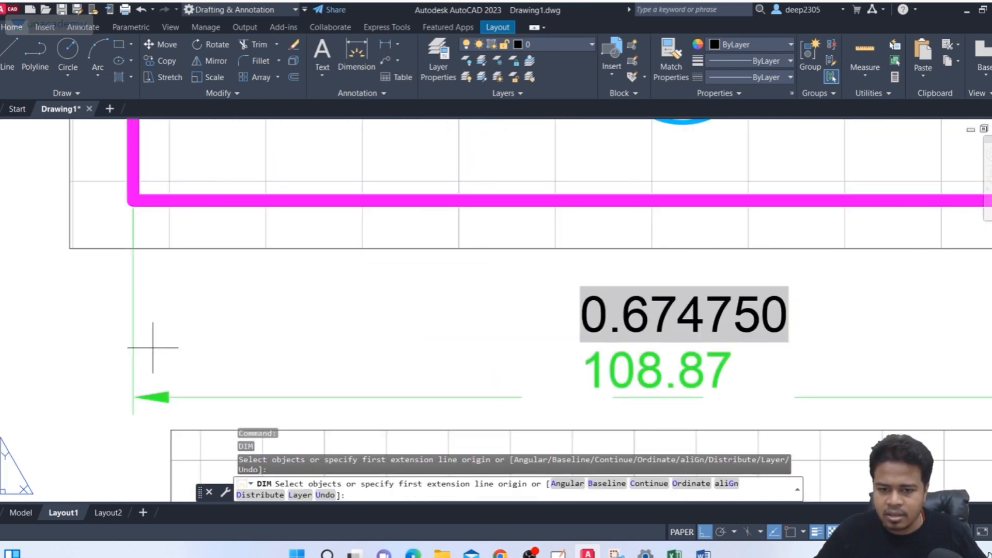
{"action": "left_click", "coordinate": [133, 350]}
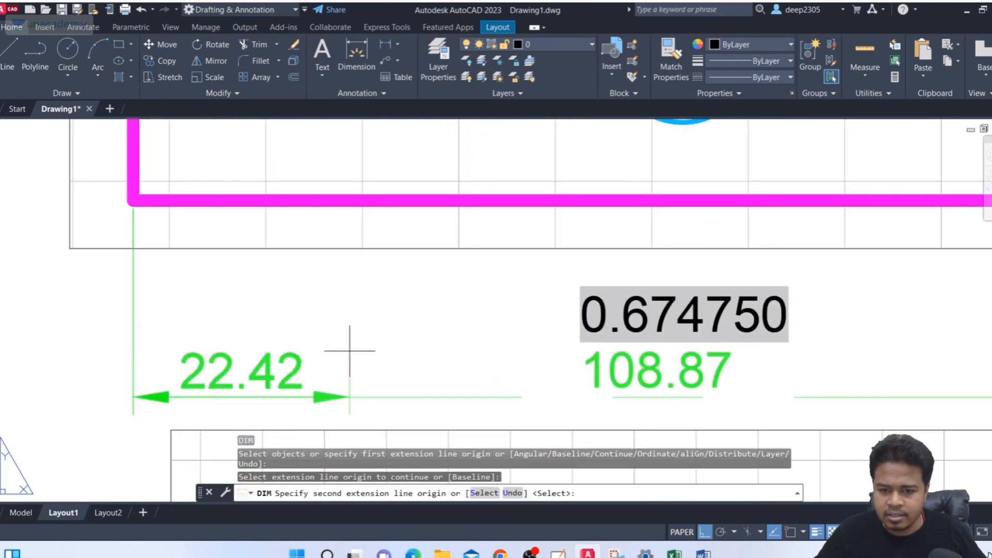
{"action": "scroll", "coordinate": [731, 352], "scroll_direction": "down", "scroll_amount": 4}
{"action": "middle_click_drag", "start_coordinate": [730, 356], "coordinate": [601, 348]}
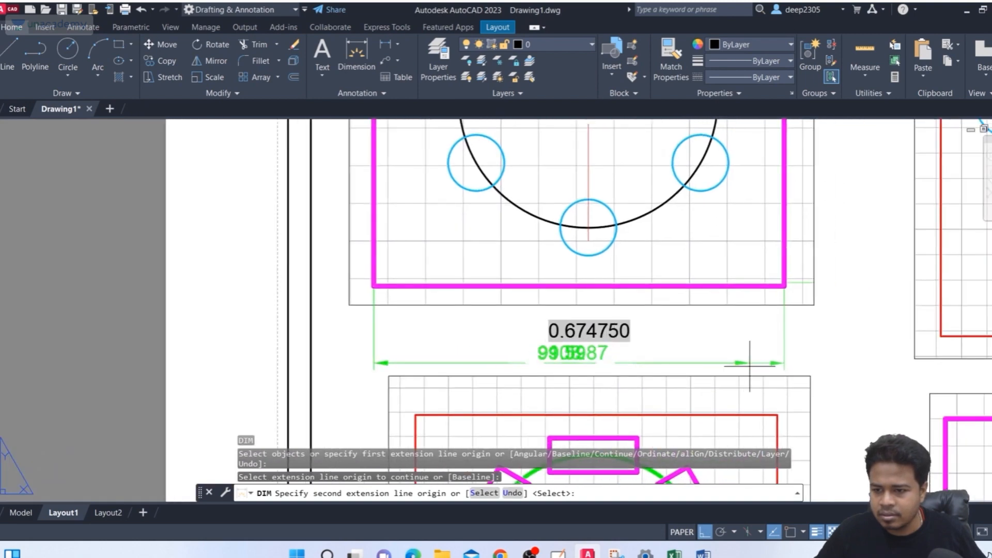
{"action": "key", "text": "Escape"}
{"action": "middle_click_drag", "start_coordinate": [453, 312], "coordinate": [399, 310]}
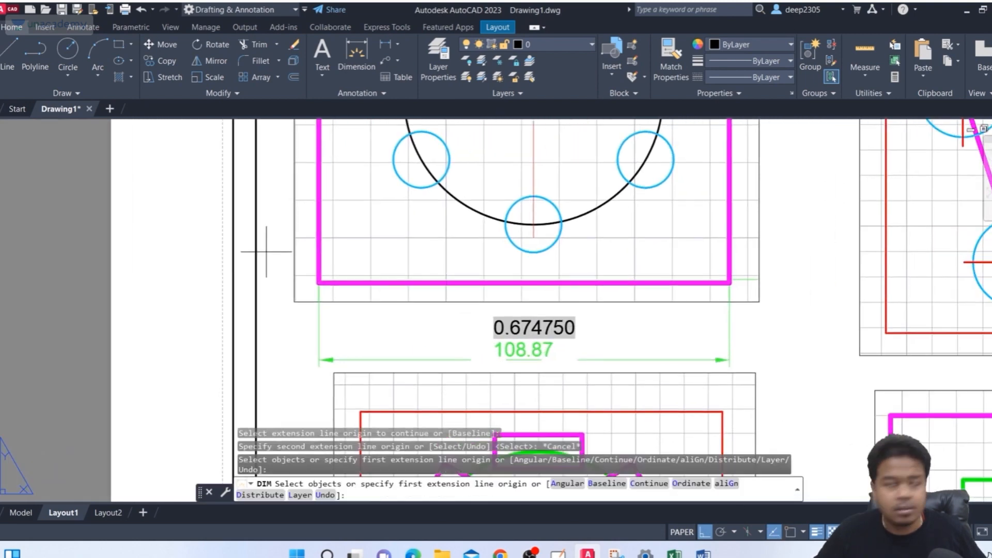
Step: Dimension the same width in paper space between free points aligned with the first dimension's ends, placing the dimension line just below it
{"action": "middle_click_drag", "start_coordinate": [361, 325], "coordinate": [303, 239]}
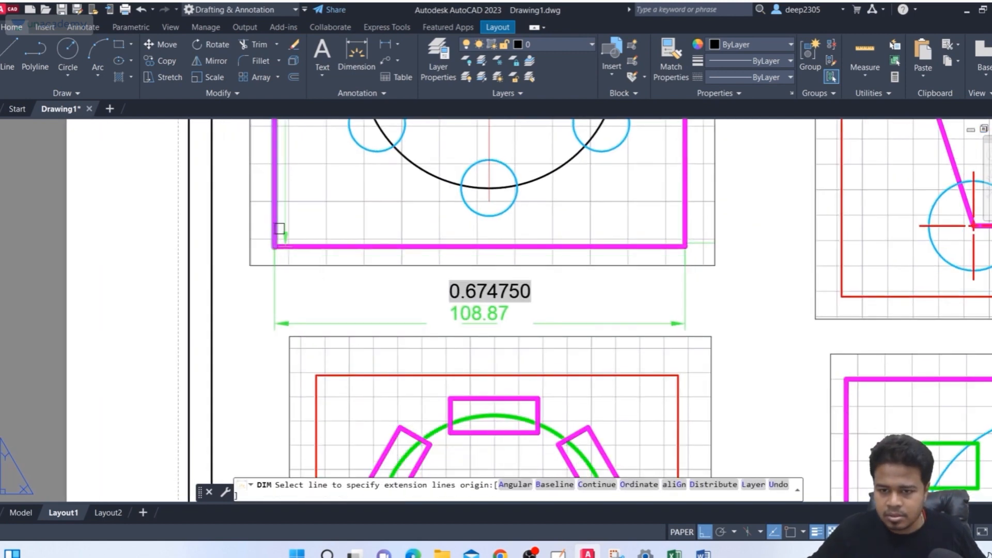
{"action": "left_click", "coordinate": [274, 282]}
{"action": "middle_click_drag", "start_coordinate": [273, 294], "coordinate": [240, 226]}
{"action": "key", "text": "Escape"}
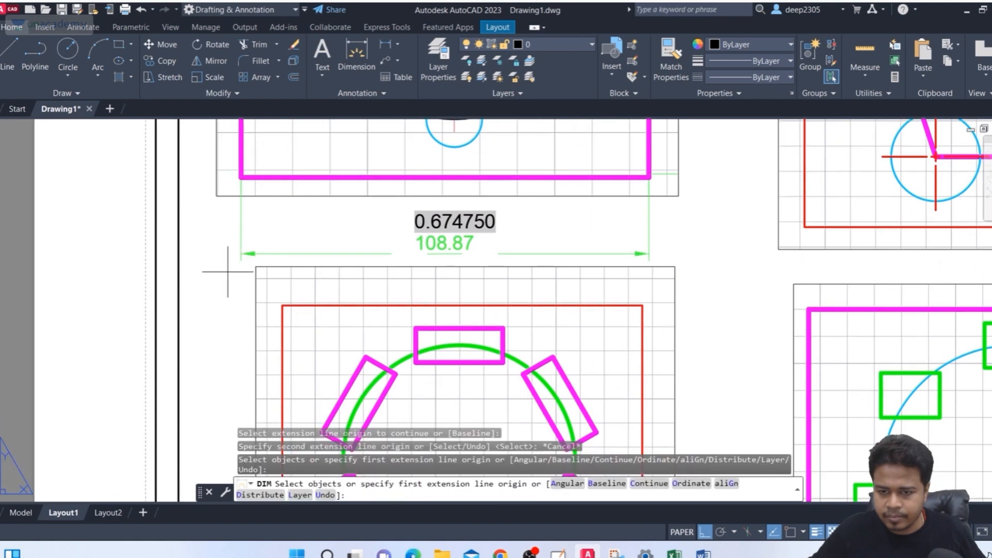
{"action": "left_click", "coordinate": [241, 268]}
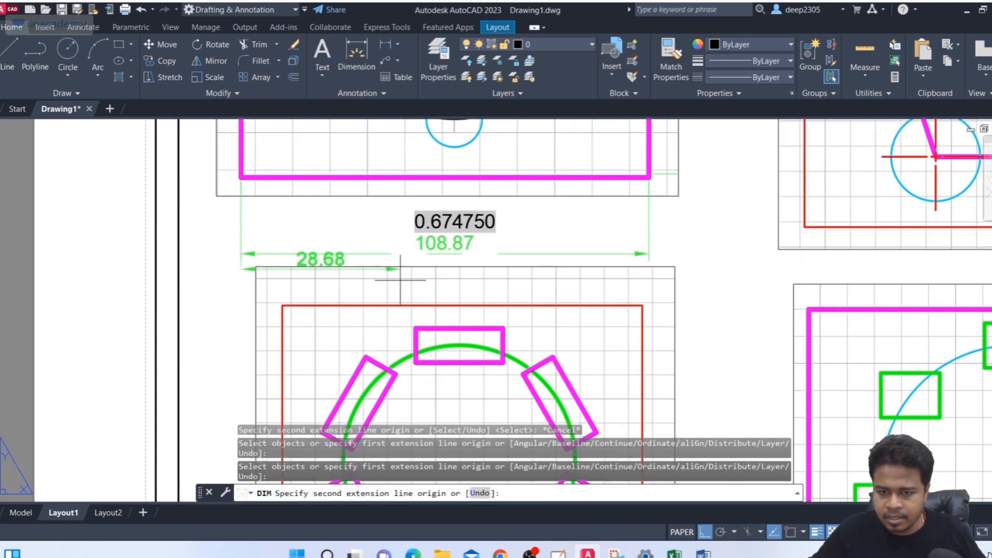
{"action": "scroll", "coordinate": [650, 272], "scroll_direction": "up", "scroll_amount": 2}
{"action": "scroll", "coordinate": [650, 273], "scroll_direction": "up", "scroll_amount": 2}
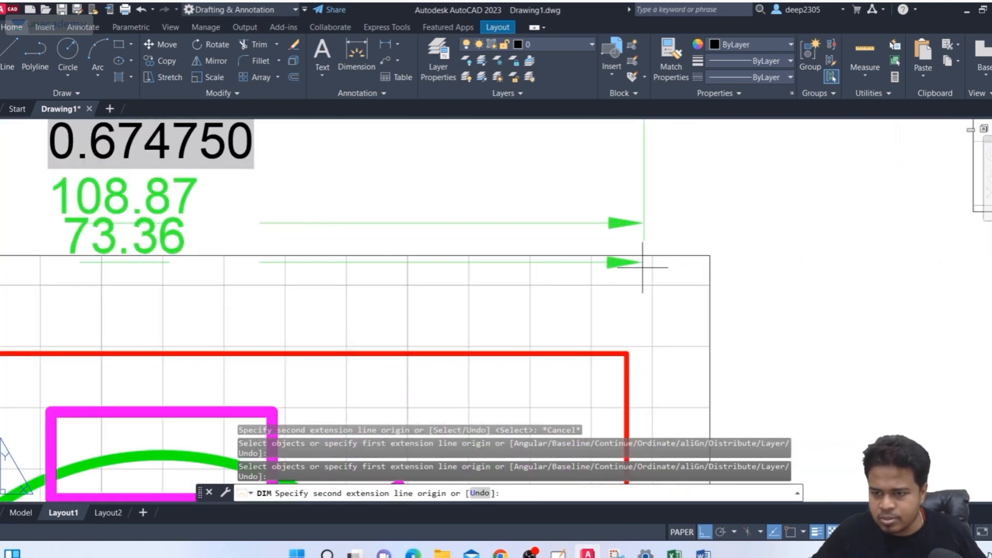
{"action": "left_click", "coordinate": [643, 267]}
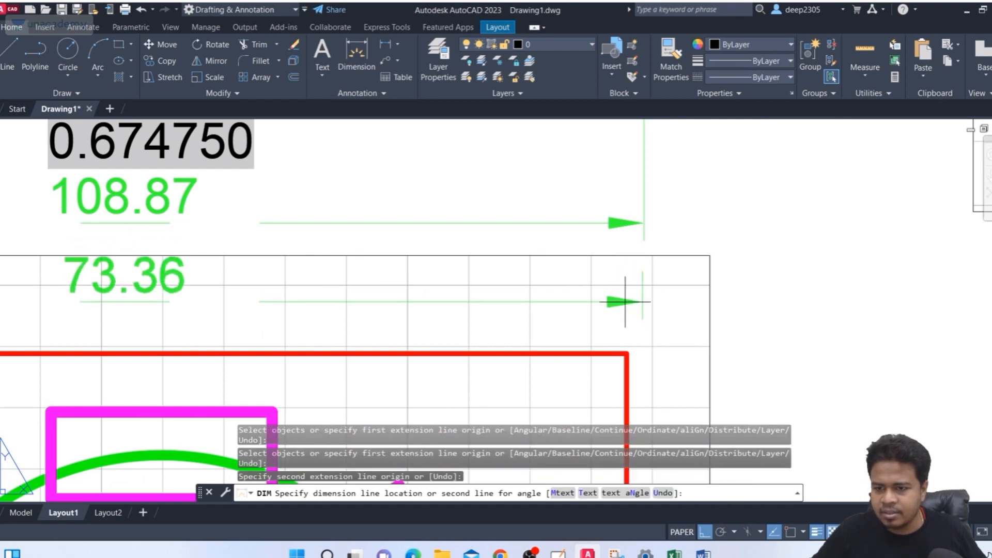
{"action": "left_click", "coordinate": [631, 302]}
{"action": "scroll", "coordinate": [167, 221], "scroll_direction": "down", "scroll_amount": 2}
{"action": "middle_click_drag", "start_coordinate": [167, 220], "coordinate": [223, 210]}
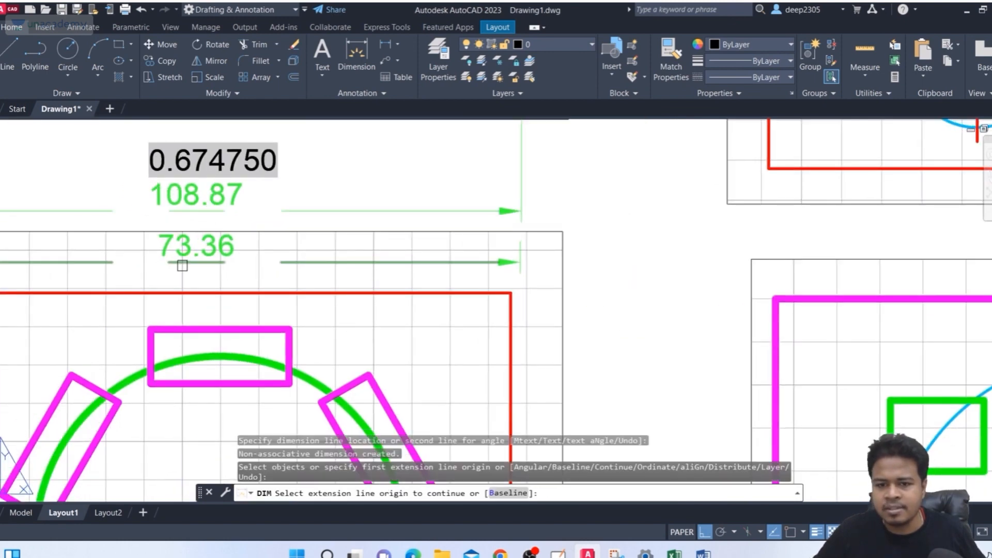
{"action": "key", "text": "Escape"}
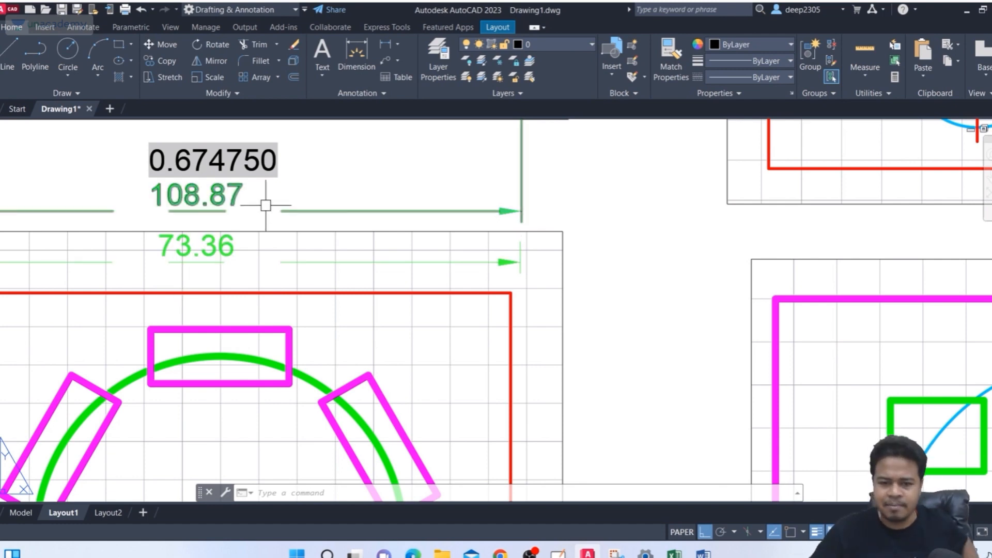
Step: Delete both width dimensions below the six-circle viewport, leaving the viewport scale text in place
{"action": "scroll", "coordinate": [218, 219], "scroll_direction": "down", "scroll_amount": 3}
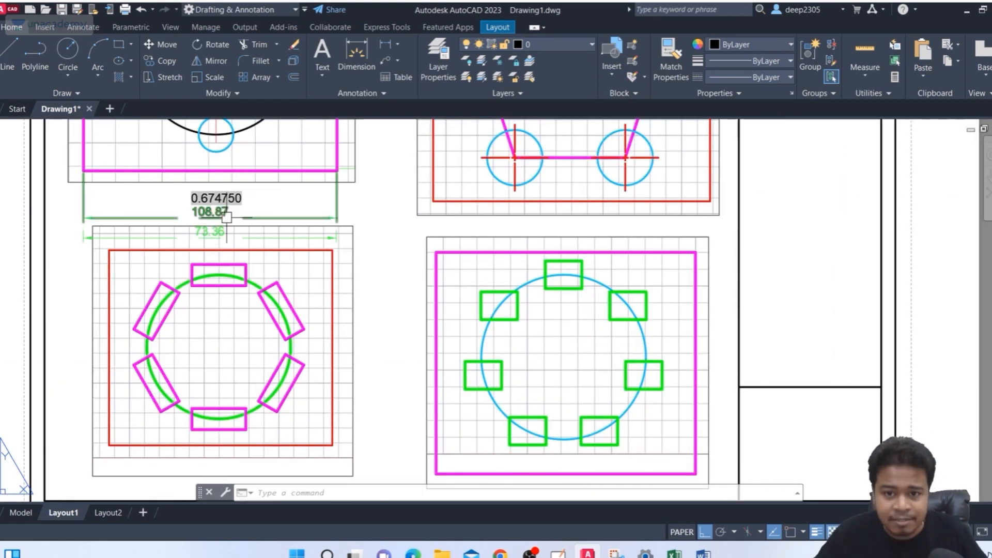
{"action": "scroll", "coordinate": [227, 204], "scroll_direction": "up", "scroll_amount": 3}
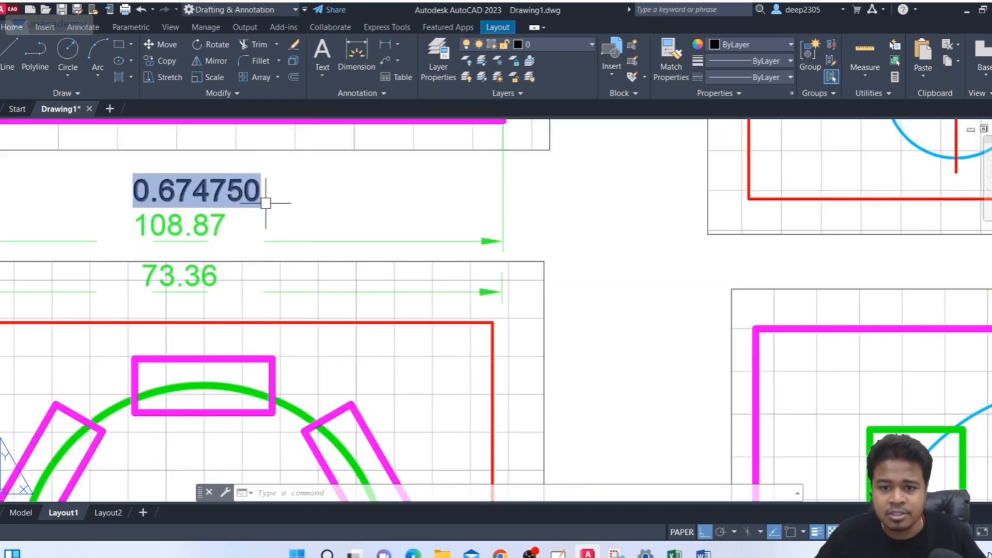
{"action": "key", "text": "Escape"}
{"action": "key", "text": "Escape"}
{"action": "scroll", "coordinate": [436, 210], "scroll_direction": "down", "scroll_amount": 2}
{"action": "middle_click_drag", "start_coordinate": [436, 210], "coordinate": [424, 222]}
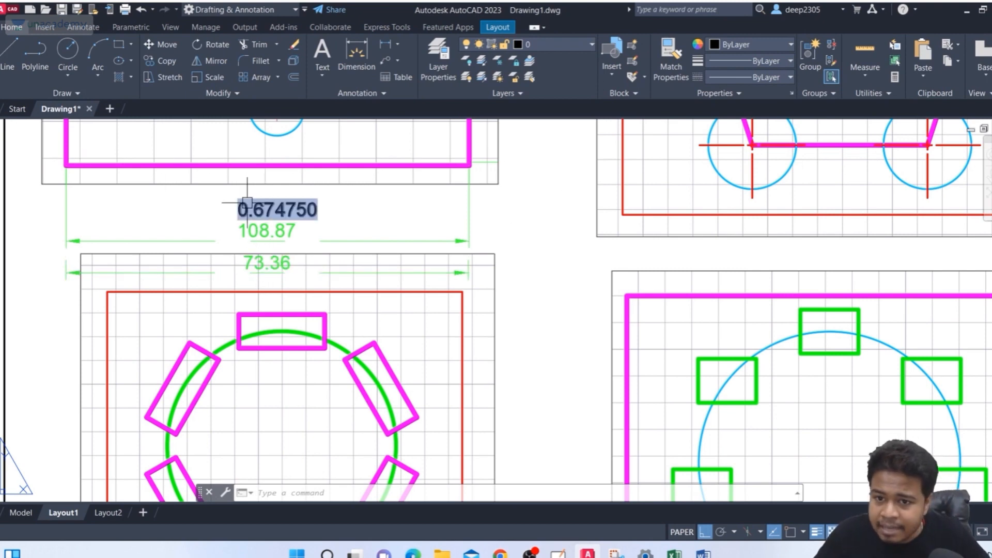
{"action": "scroll", "coordinate": [247, 203], "scroll_direction": "down", "scroll_amount": 5}
{"action": "left_click", "coordinate": [368, 226]}
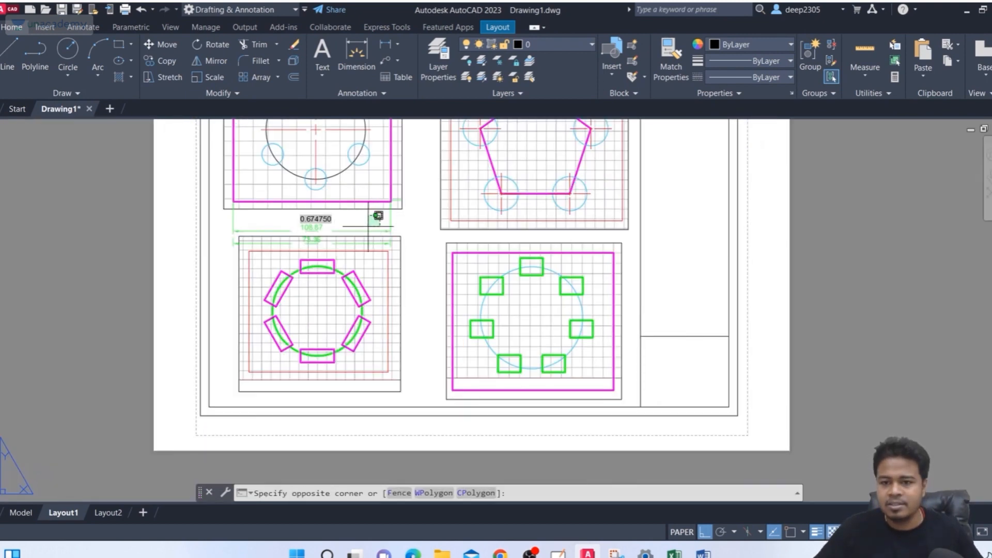
{"action": "scroll", "coordinate": [368, 225], "scroll_direction": "up", "scroll_amount": 3}
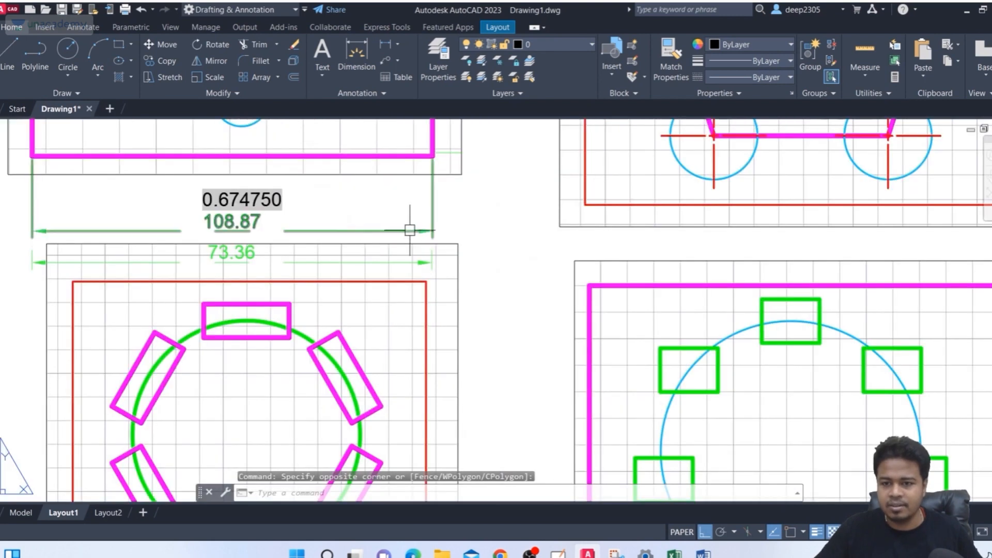
{"action": "left_click", "coordinate": [440, 218]}
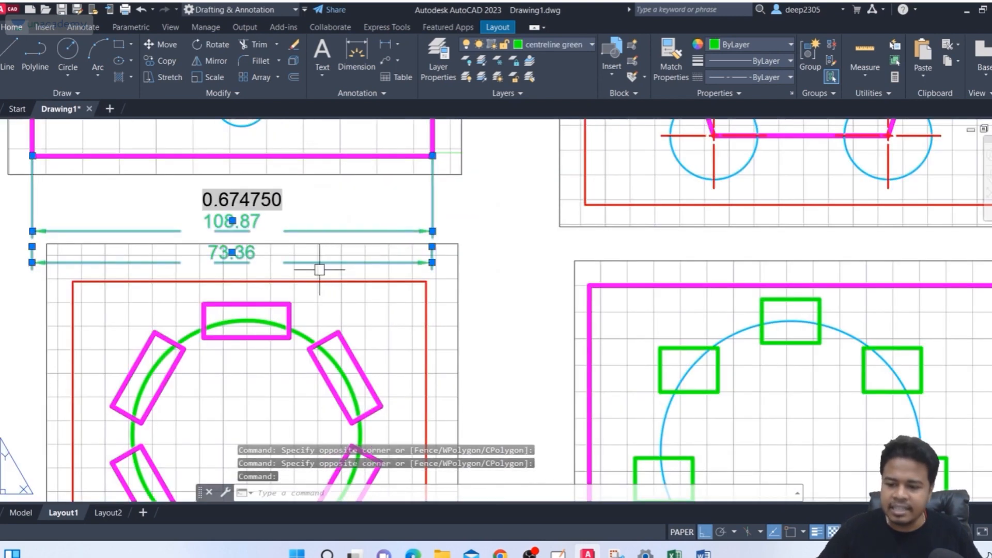
{"action": "key", "text": "Delete"}
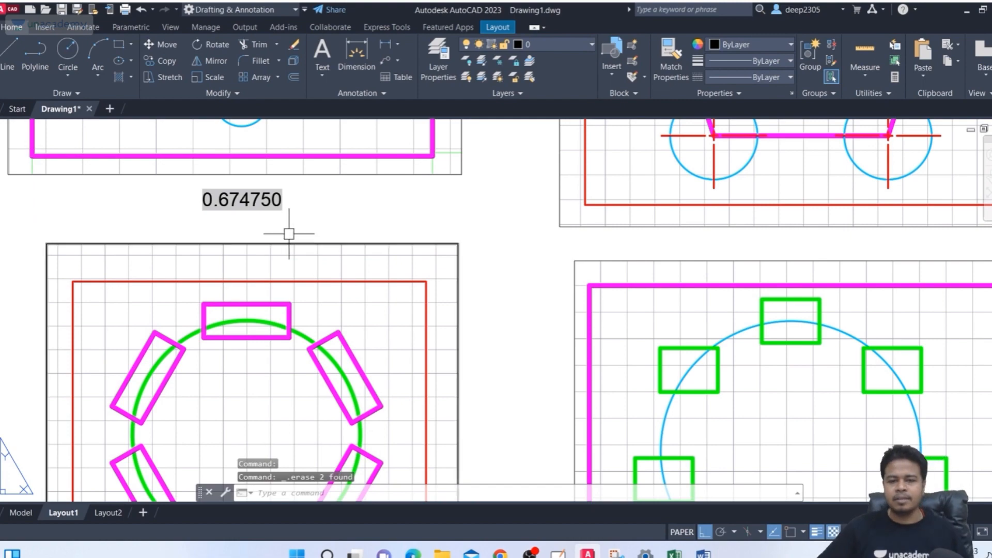
Step: Open the viewport scale text for editing and format it in black (0,0,0) with the Arial Black font
{"action": "scroll", "coordinate": [287, 228], "scroll_direction": "down", "scroll_amount": 4}
{"action": "scroll", "coordinate": [256, 264], "scroll_direction": "up", "scroll_amount": 2}
{"action": "scroll", "coordinate": [256, 271], "scroll_direction": "down", "scroll_amount": 2}
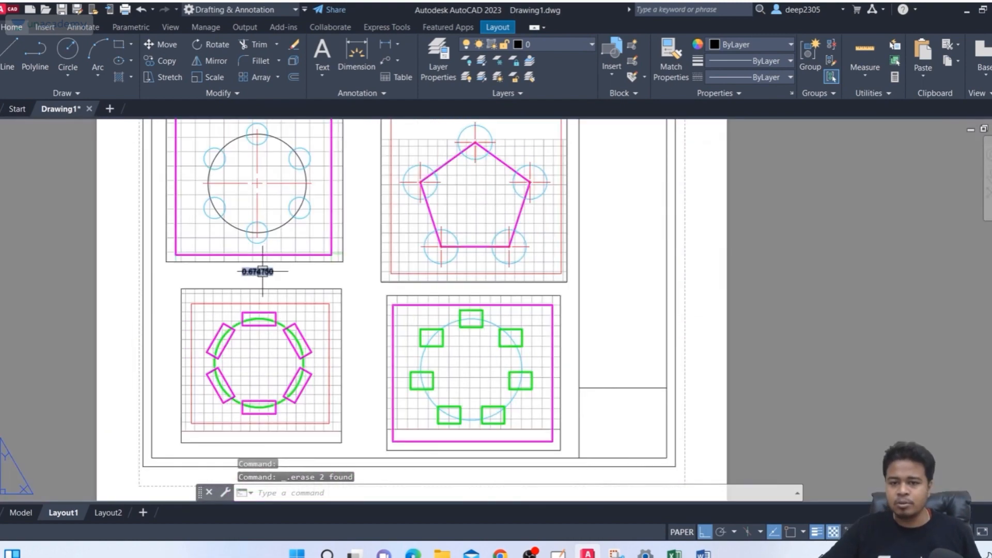
{"action": "scroll", "coordinate": [262, 282], "scroll_direction": "up", "scroll_amount": 4}
{"action": "scroll", "coordinate": [261, 282], "scroll_direction": "down", "scroll_amount": 6}
{"action": "key", "text": "Escape"}
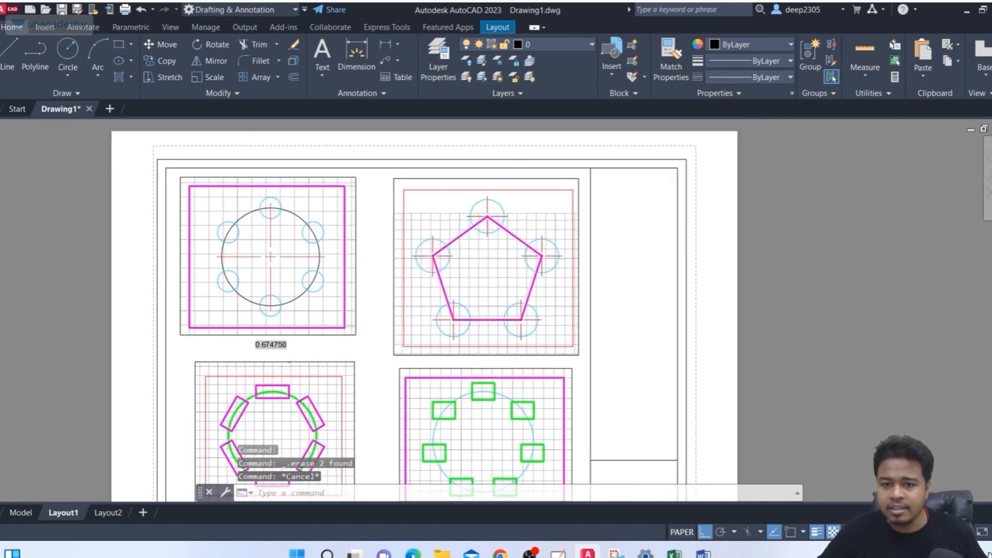
{"action": "scroll", "coordinate": [275, 345], "scroll_direction": "up", "scroll_amount": 3}
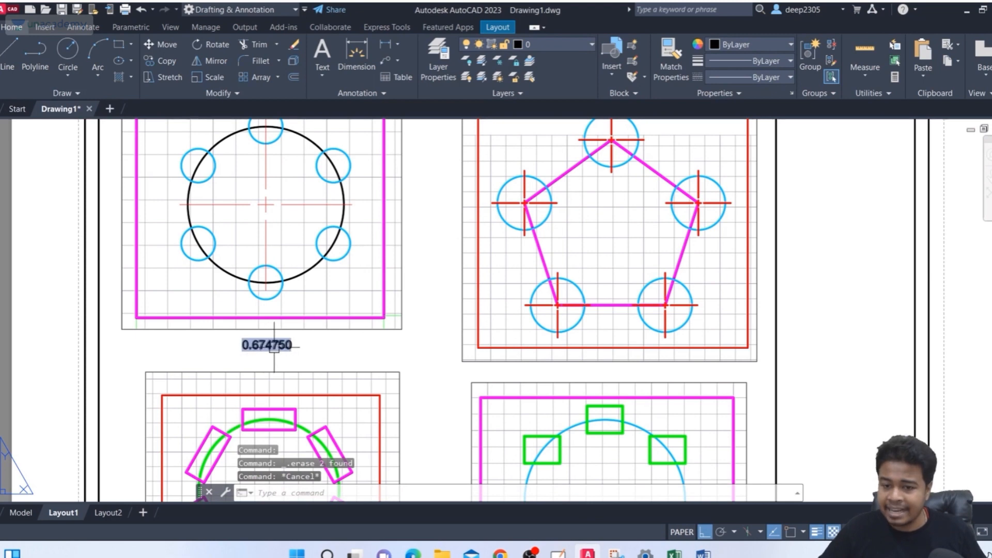
{"action": "left_click", "coordinate": [274, 345]}
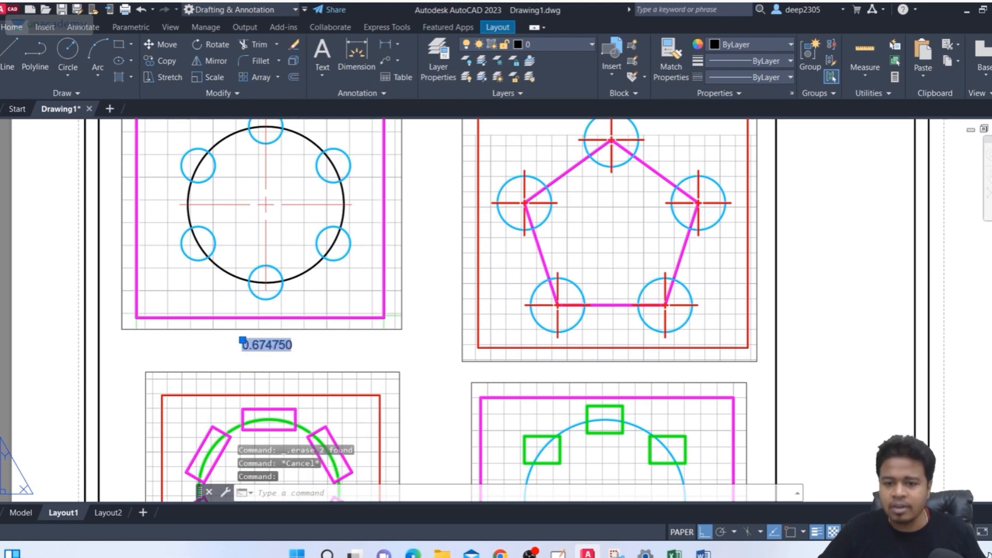
{"action": "double_click", "coordinate": [267, 345]}
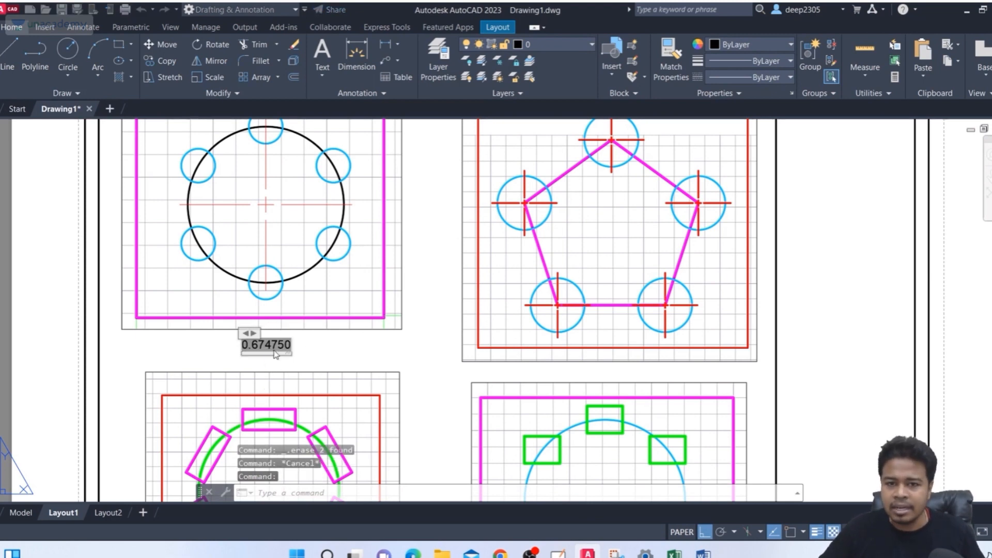
{"action": "left_click_drag", "start_coordinate": [242, 346], "coordinate": [249, 348]}
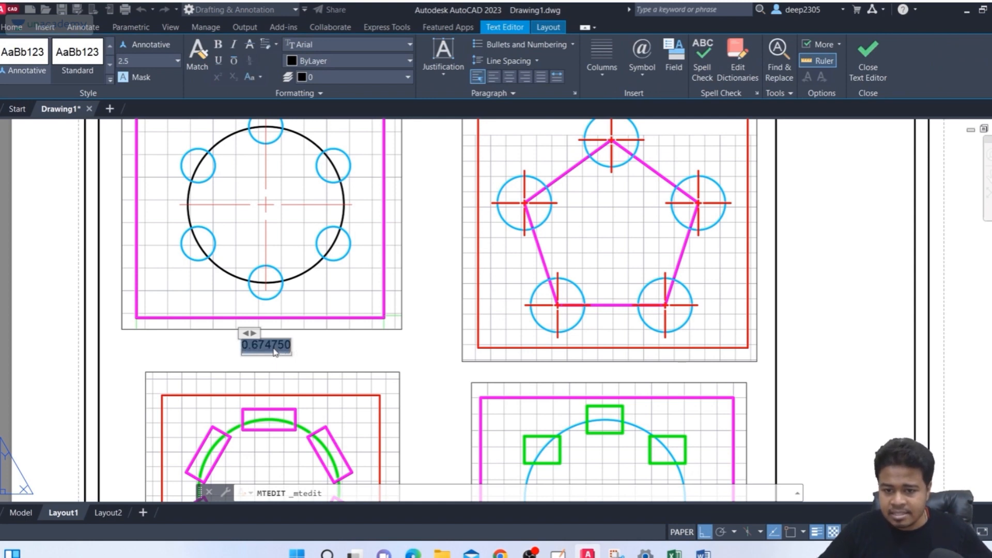
{"action": "left_click", "coordinate": [341, 60]}
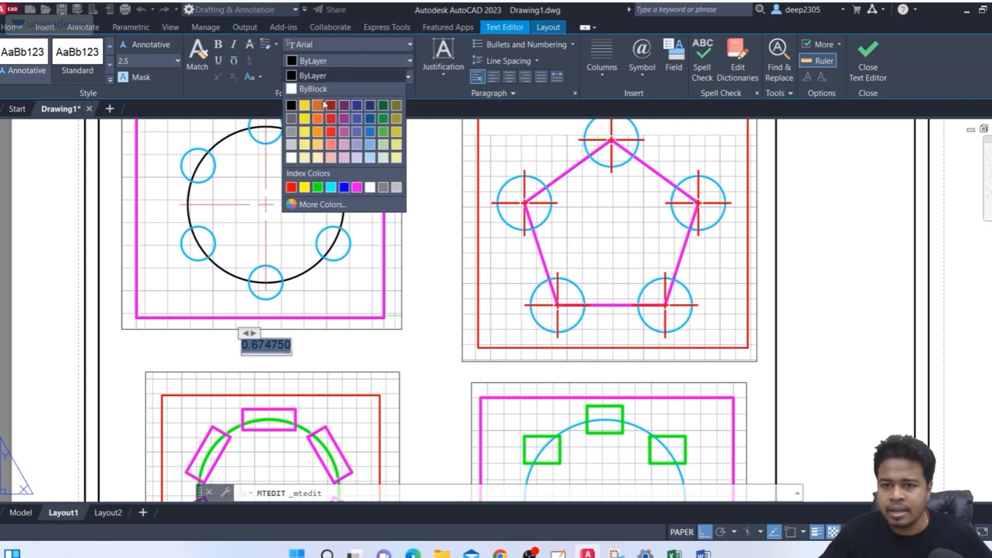
{"action": "left_click", "coordinate": [292, 106]}
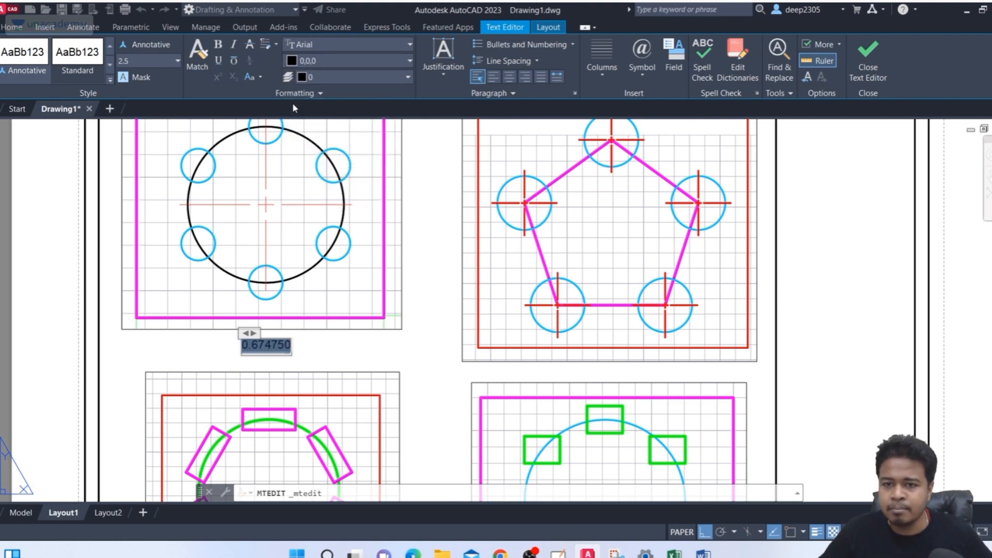
{"action": "left_click", "coordinate": [310, 47]}
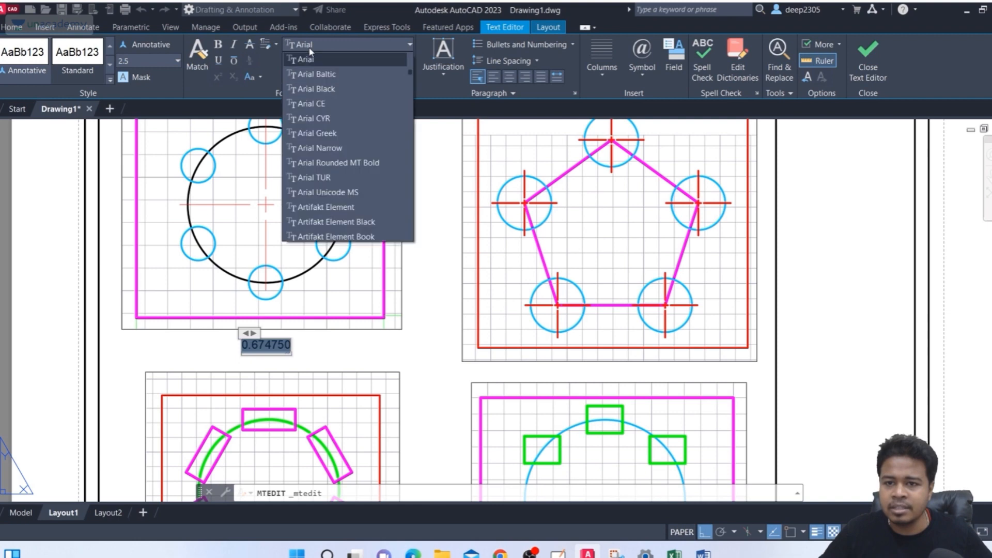
{"action": "left_click", "coordinate": [325, 90]}
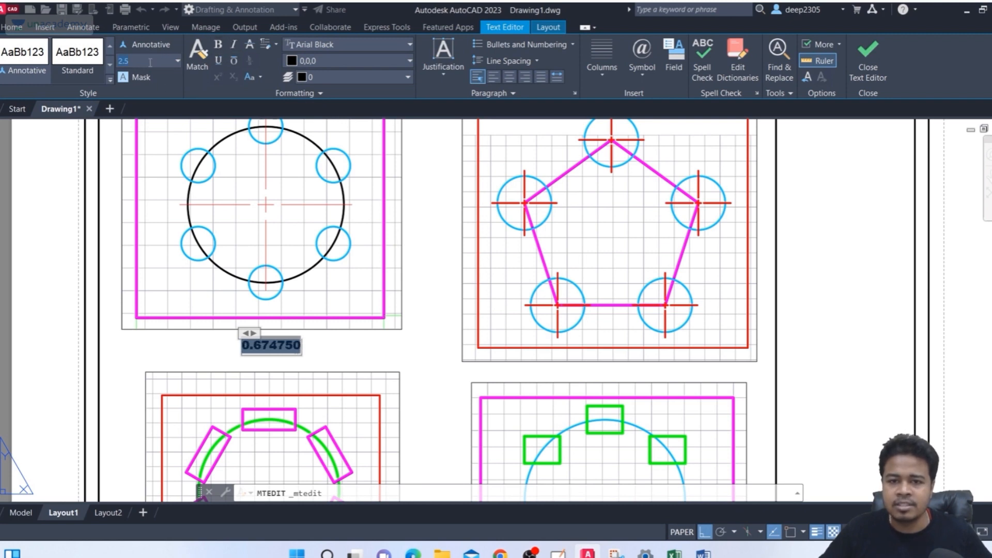
Step: Try a larger height for the scale text, restore it to 2.5, and view the Background Mask options without applying a mask
{"action": "key", "text": "Return"}
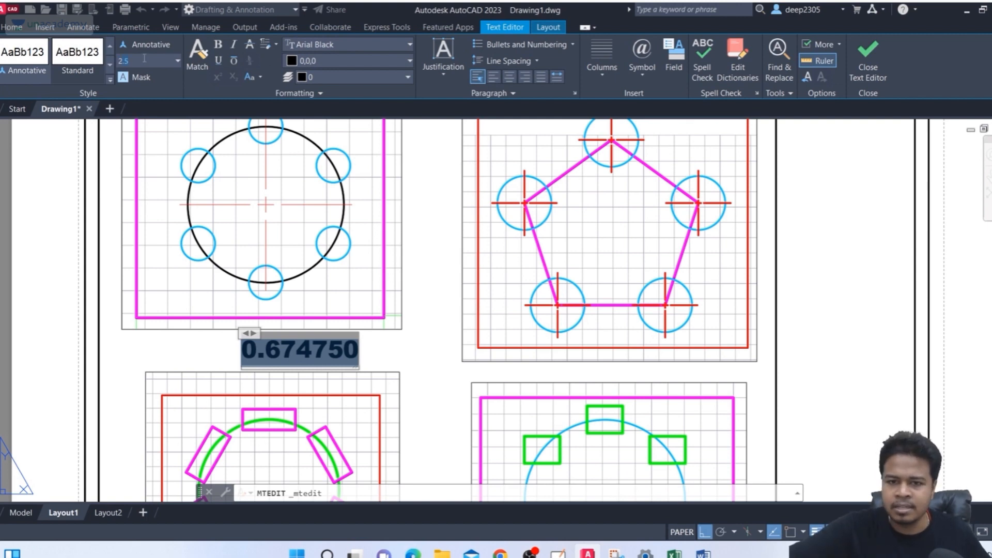
{"action": "key", "text": "Return"}
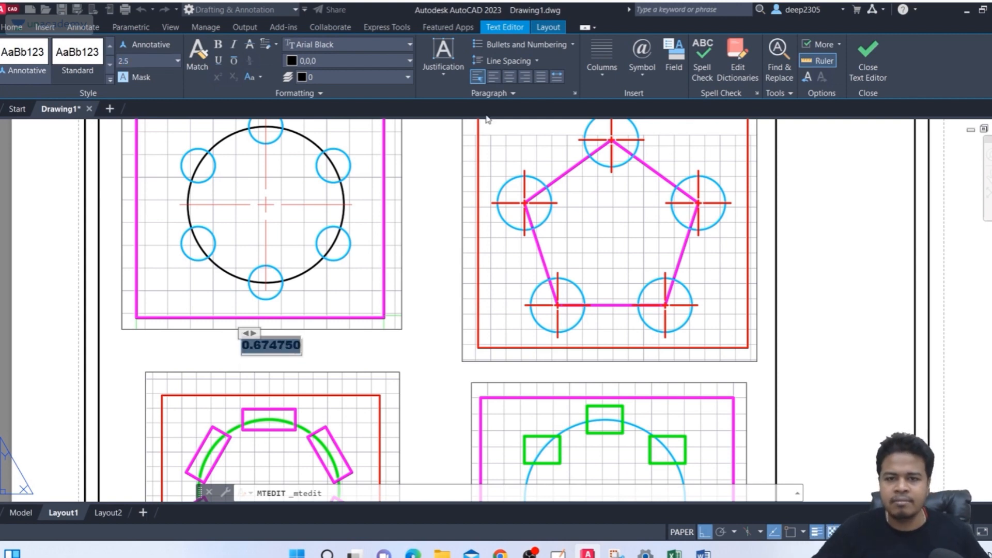
{"action": "left_click", "coordinate": [136, 77]}
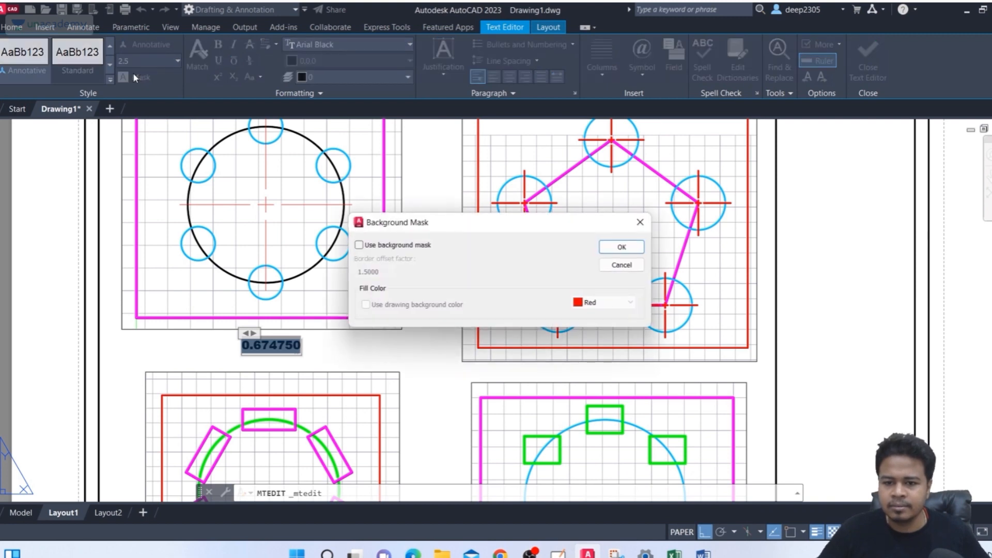
{"action": "left_click", "coordinate": [639, 223]}
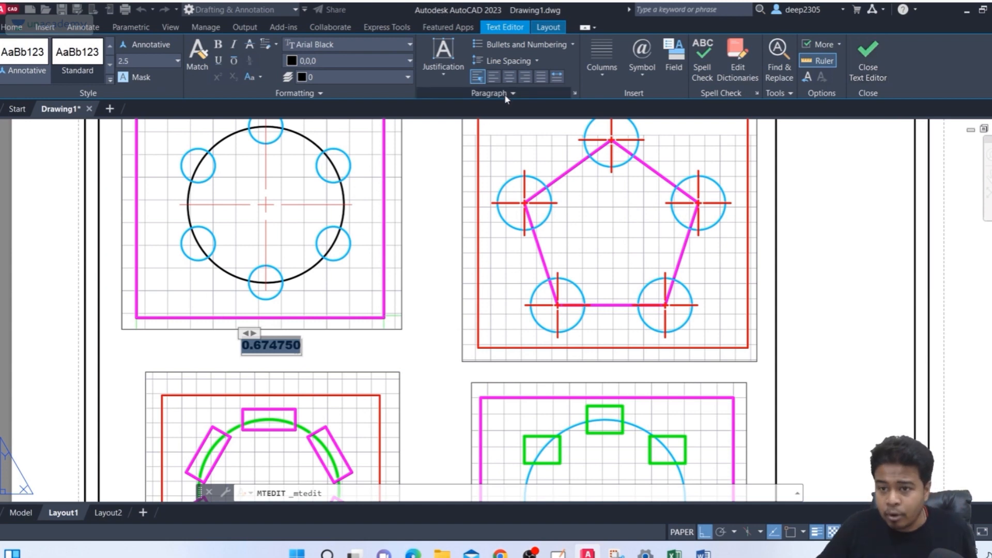
Step: Try centre alignment on the scale text, set it to left alignment instead, and finish the text edit
{"action": "left_click", "coordinate": [509, 77]}
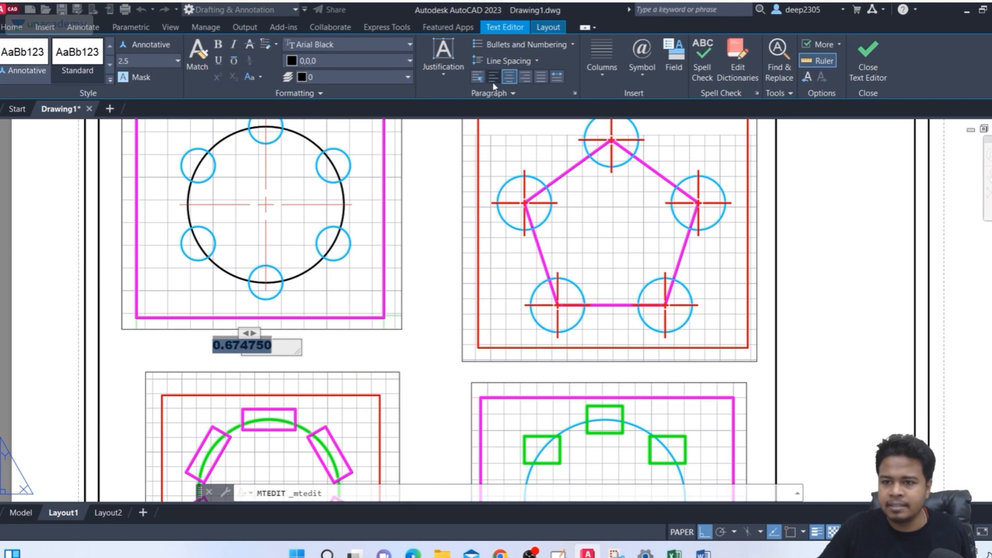
{"action": "left_click", "coordinate": [491, 81]}
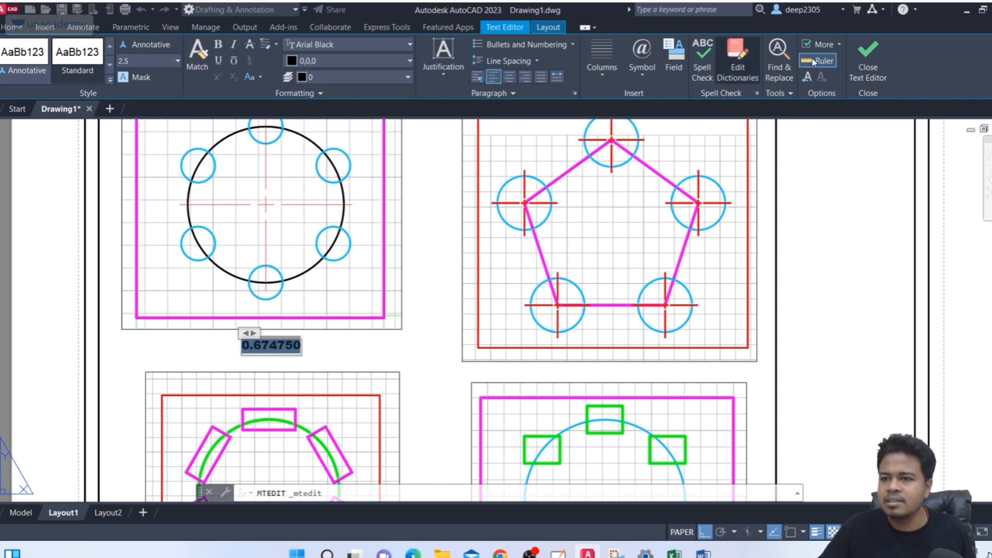
{"action": "left_click", "coordinate": [850, 58]}
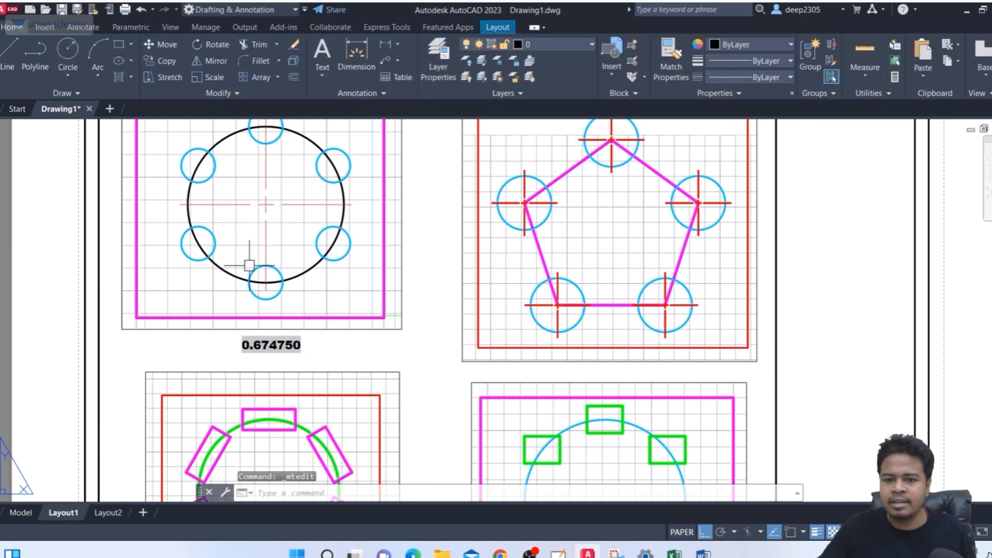
{"action": "scroll", "coordinate": [248, 266], "scroll_direction": "down", "scroll_amount": 5}
{"action": "scroll", "coordinate": [364, 276], "scroll_direction": "up", "scroll_amount": 3}
{"action": "middle_click_drag", "start_coordinate": [364, 275], "coordinate": [336, 261]}
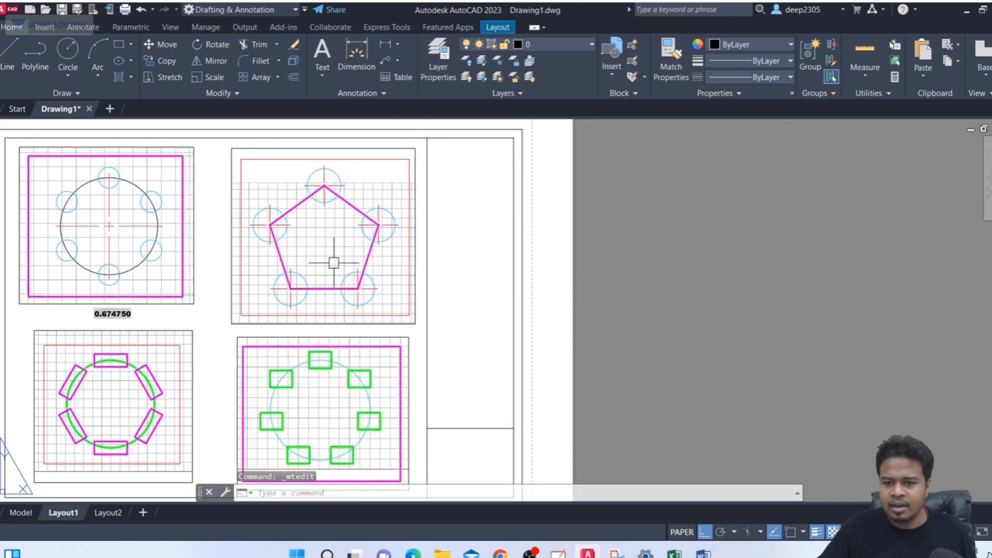
{"action": "middle_click_drag", "start_coordinate": [326, 169], "coordinate": [310, 178]}
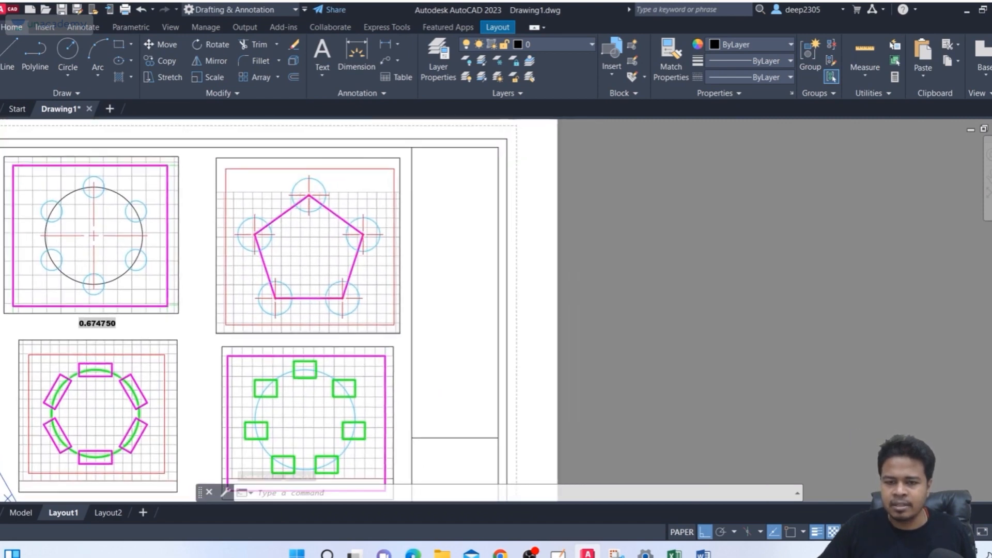
{"action": "left_click", "coordinate": [237, 159]}
{"action": "left_click", "coordinate": [307, 245]}
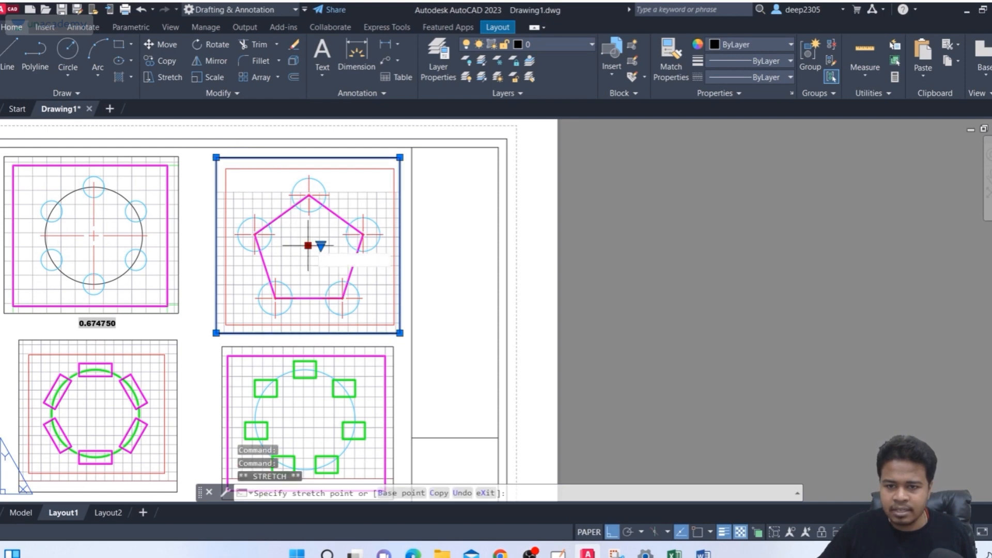
{"action": "middle_click_drag", "start_coordinate": [266, 218], "coordinate": [240, 195]}
{"action": "key", "text": "Escape"}
{"action": "middle_click_drag", "start_coordinate": [264, 306], "coordinate": [262, 292]}
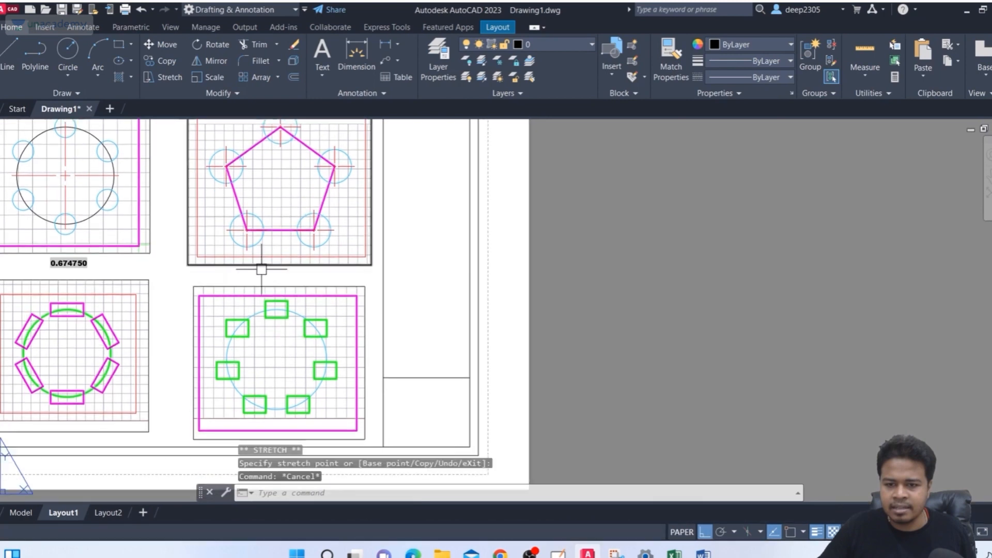
Step: Shorten the pentagon viewport slightly by moving its lower edge upward, away from the seven-square viewport below, and clear the selection
{"action": "scroll", "coordinate": [262, 265], "scroll_direction": "up", "scroll_amount": 2}
{"action": "left_click", "coordinate": [262, 263]}
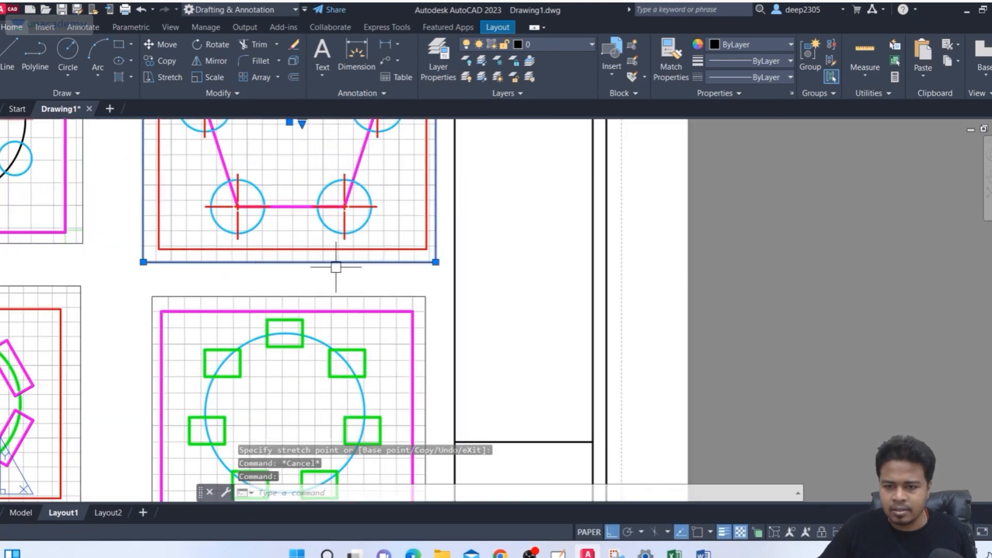
{"action": "left_click", "coordinate": [436, 262]}
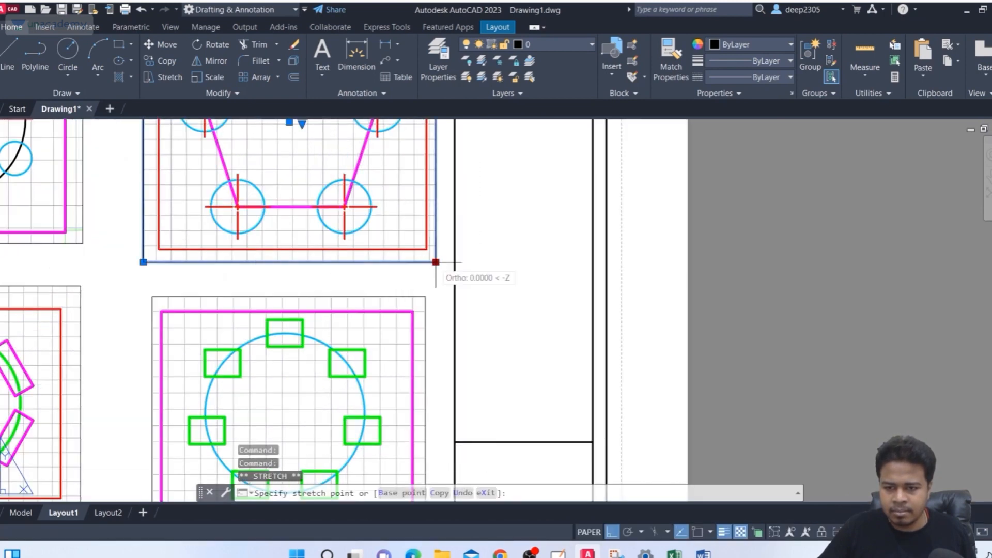
{"action": "left_click", "coordinate": [436, 253]}
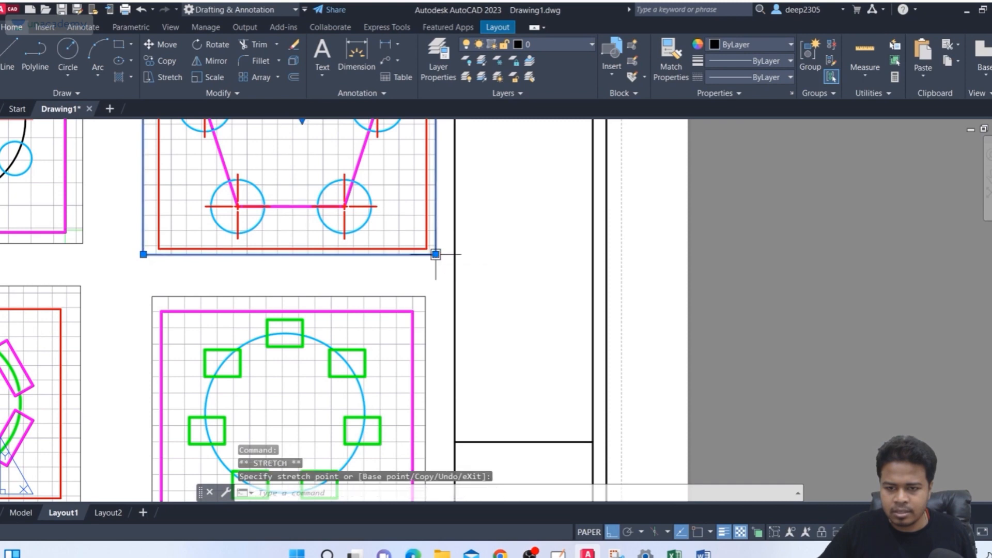
{"action": "scroll", "coordinate": [216, 219], "scroll_direction": "down", "scroll_amount": 4}
{"action": "key", "text": "Escape"}
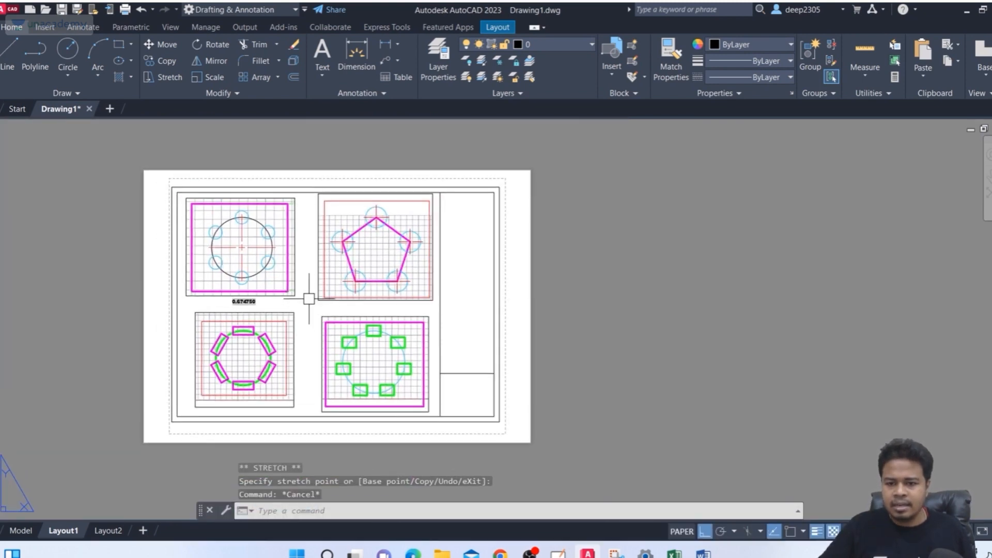
{"action": "scroll", "coordinate": [307, 296], "scroll_direction": "up", "scroll_amount": 3}
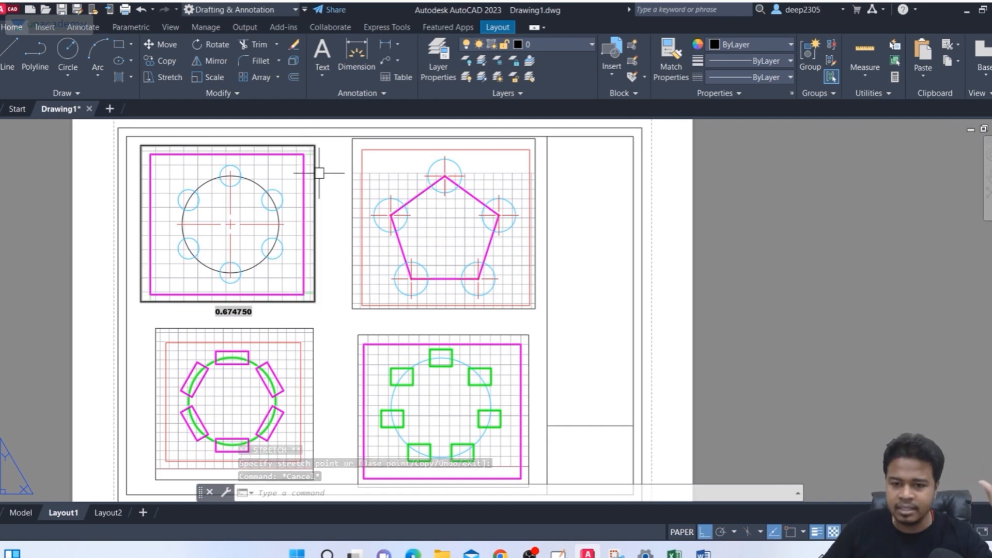
{"action": "double_click", "coordinate": [314, 205]}
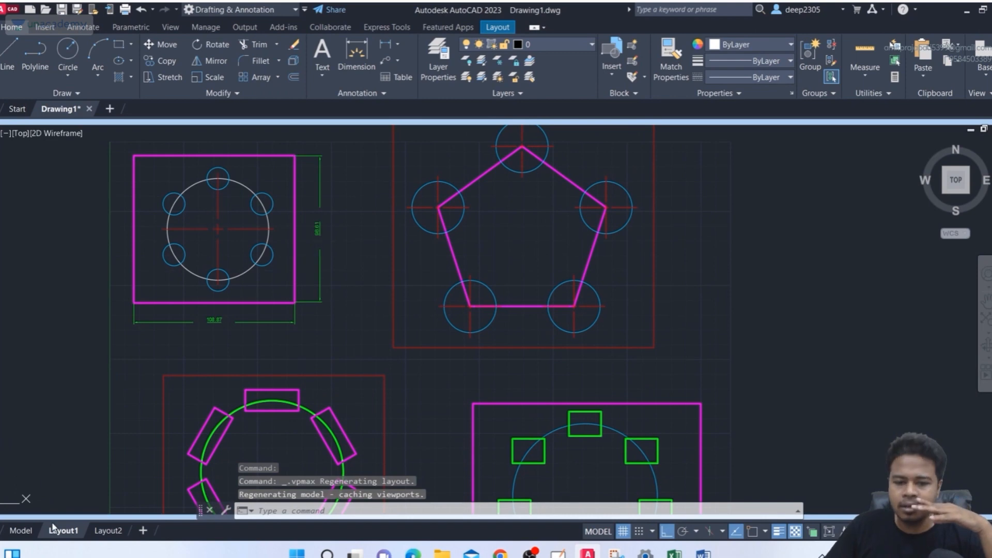
{"action": "left_click", "coordinate": [21, 531]}
{"action": "left_click", "coordinate": [60, 531]}
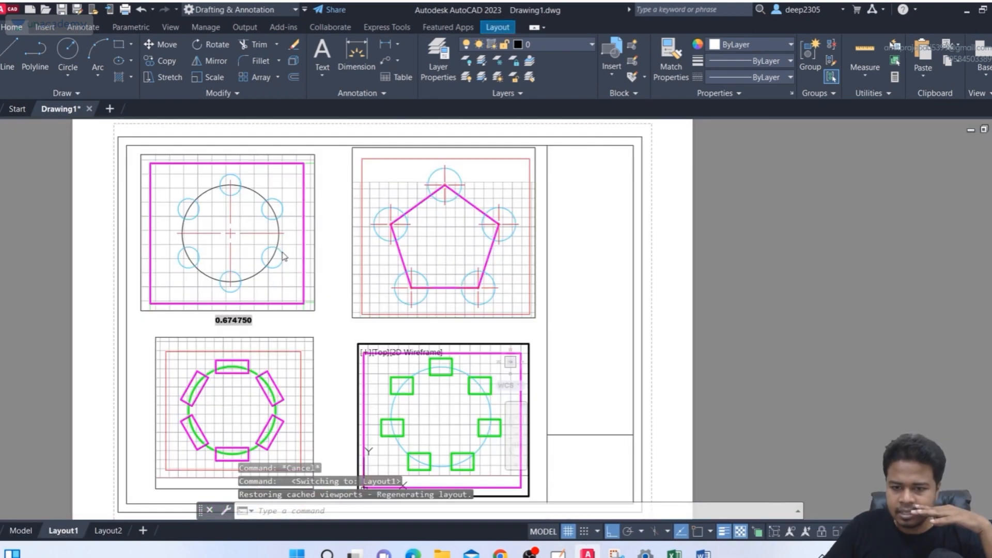
Step: Activate the six-circle viewport, zoom its figure out to a smaller size, and return to paper space
{"action": "left_click", "coordinate": [279, 283]}
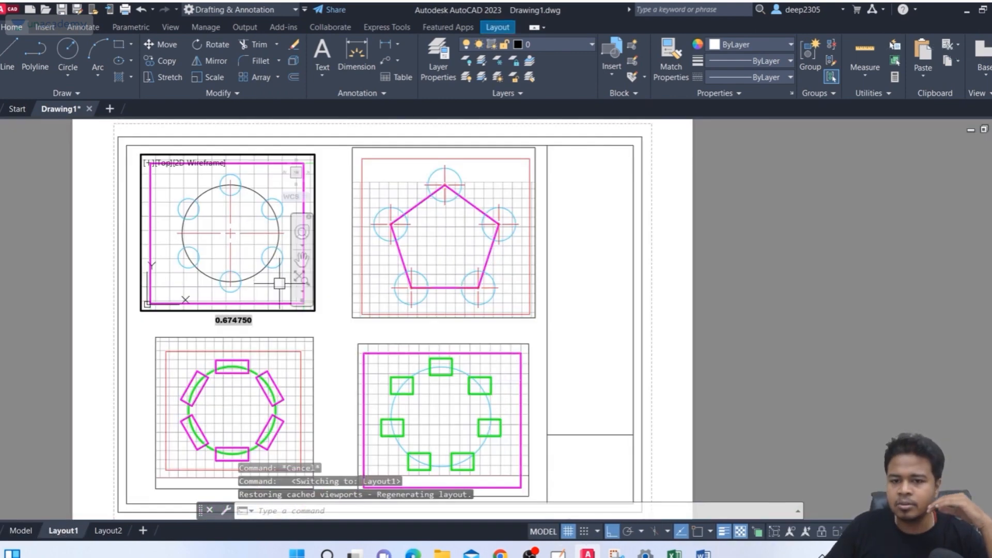
{"action": "left_click", "coordinate": [170, 176]}
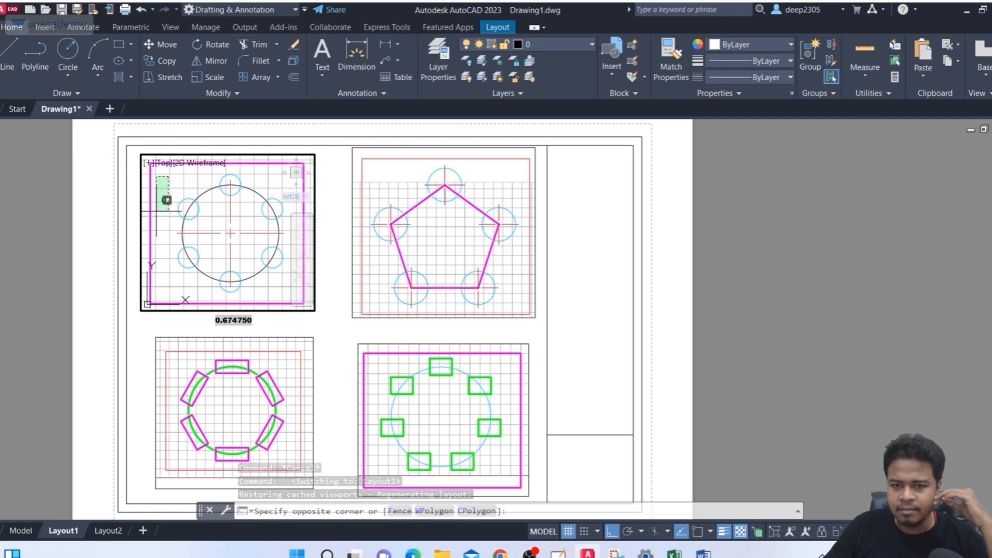
{"action": "left_click", "coordinate": [156, 213]}
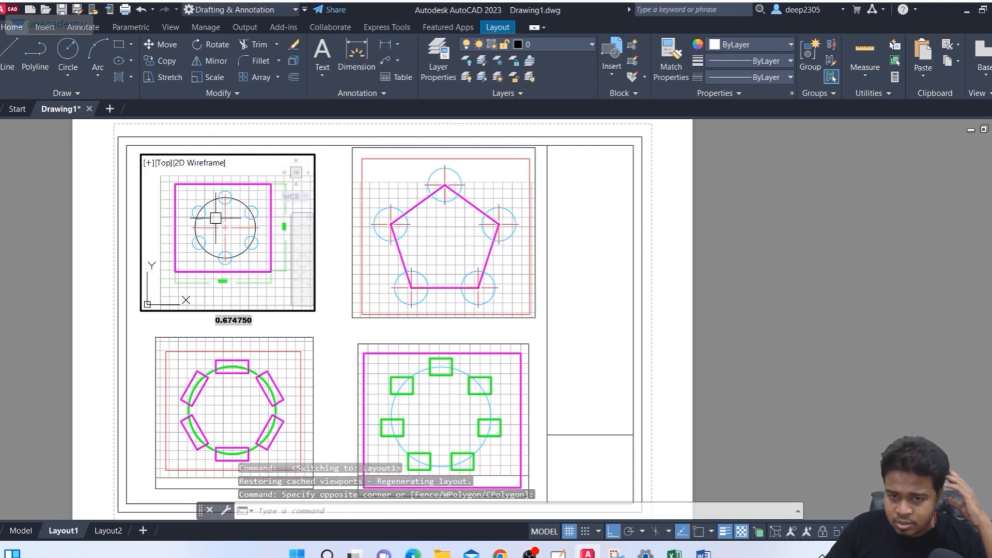
{"action": "scroll", "coordinate": [216, 217], "scroll_direction": "down", "scroll_amount": 2}
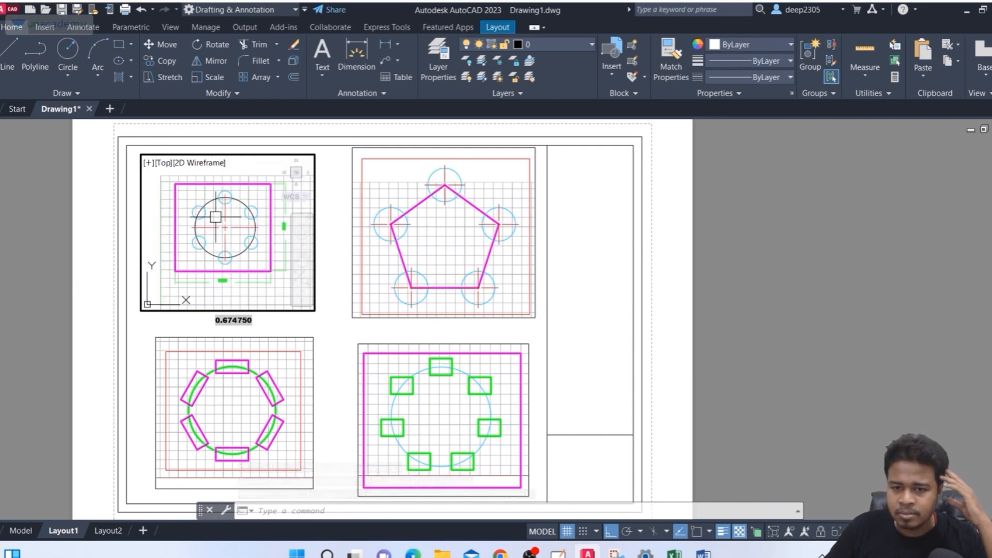
{"action": "scroll", "coordinate": [215, 217], "scroll_direction": "up", "scroll_amount": 2}
{"action": "scroll", "coordinate": [218, 215], "scroll_direction": "down", "scroll_amount": 2}
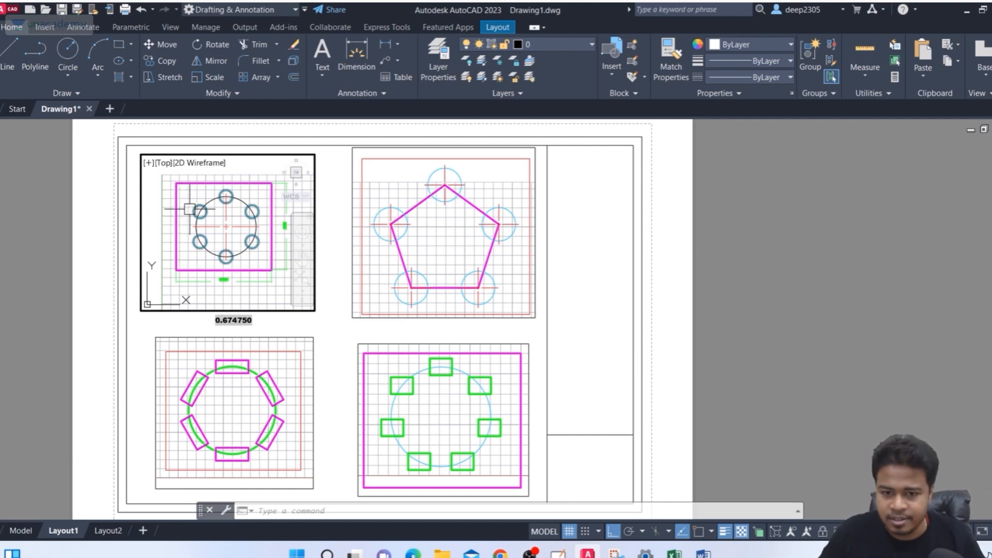
{"action": "double_click", "coordinate": [99, 217]}
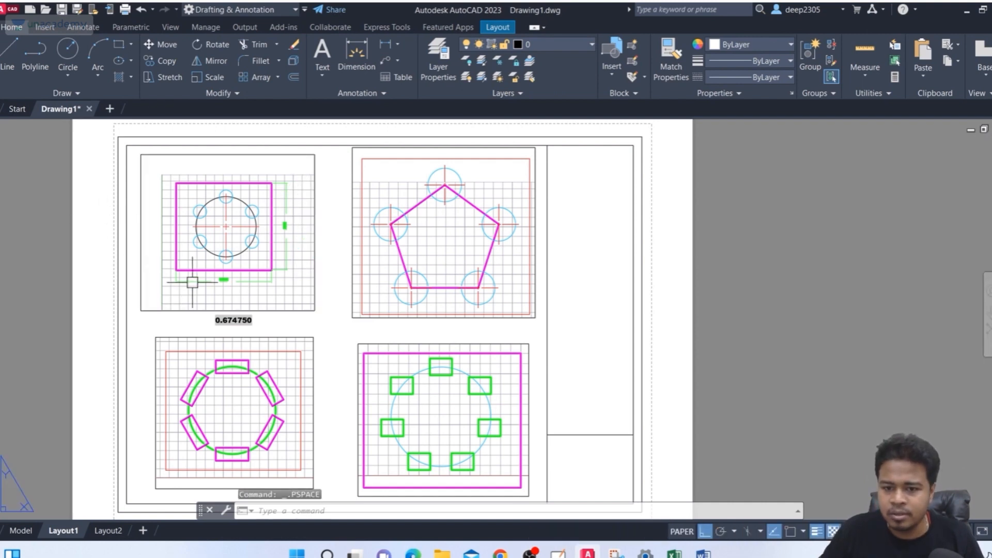
Step: Regenerate the layout with REGEN to refresh the scale text below the six-circle viewport
{"action": "scroll", "coordinate": [202, 284], "scroll_direction": "up", "scroll_amount": 2}
{"action": "scroll", "coordinate": [204, 287], "scroll_direction": "down", "scroll_amount": 2}
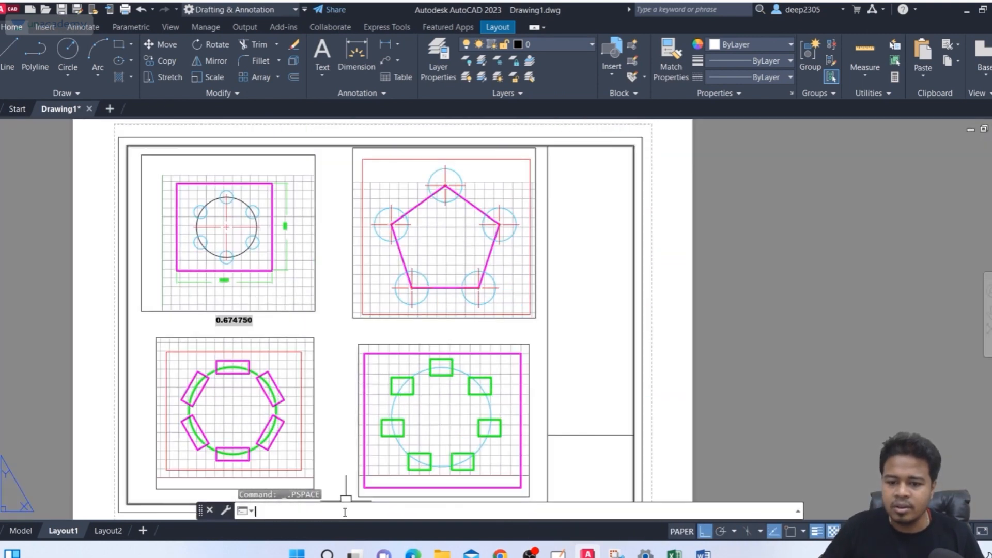
{"action": "scroll", "coordinate": [237, 332], "scroll_direction": "up", "scroll_amount": 4}
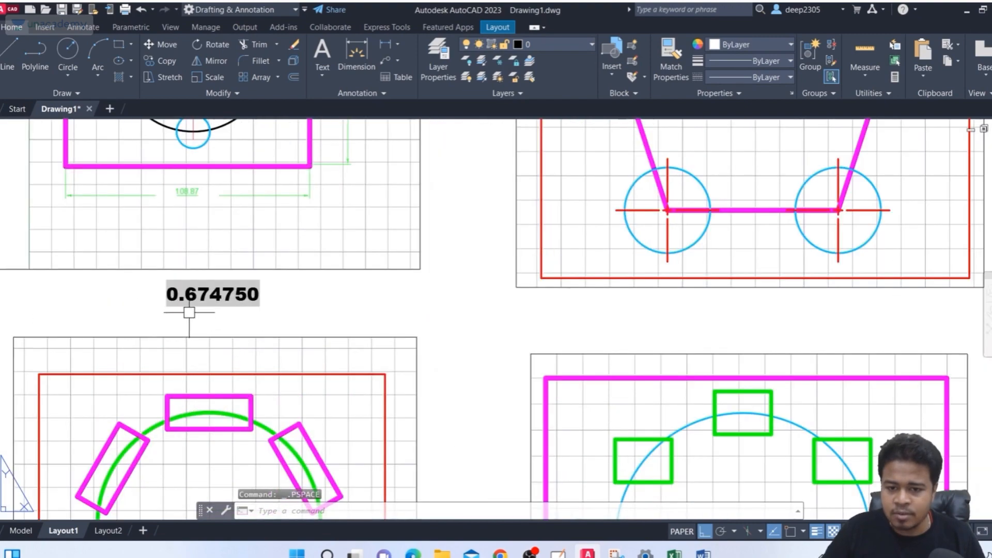
{"action": "scroll", "coordinate": [189, 311], "scroll_direction": "down", "scroll_amount": 4}
{"action": "scroll", "coordinate": [189, 312], "scroll_direction": "up", "scroll_amount": 3}
{"action": "middle_click_drag", "start_coordinate": [181, 351], "coordinate": [184, 370]}
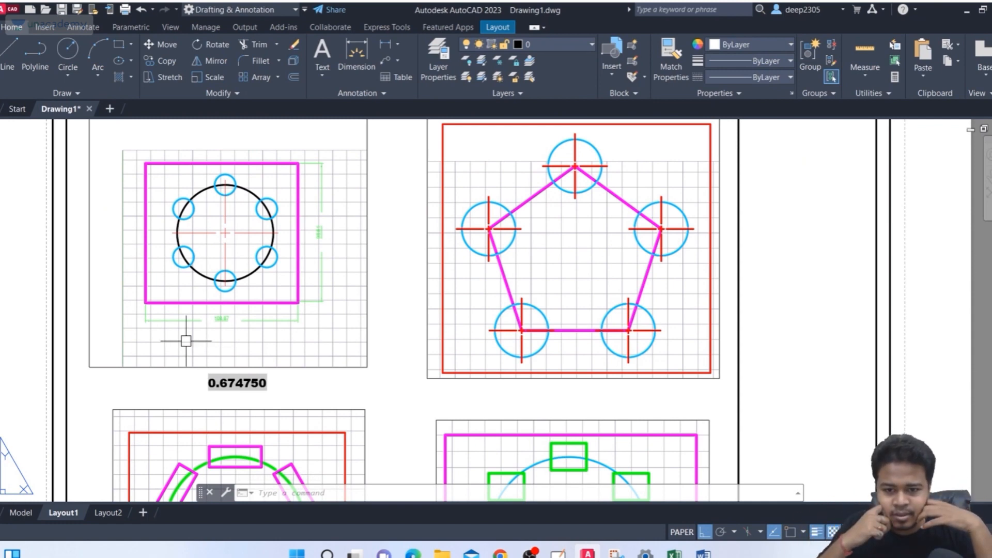
{"action": "left_click", "coordinate": [255, 493]}
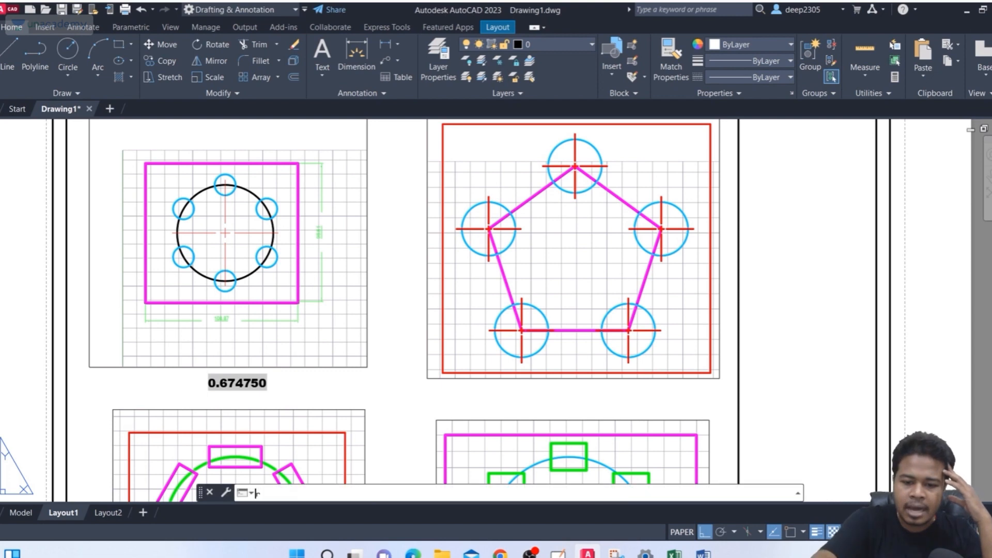
{"action": "type", "text": "re"}
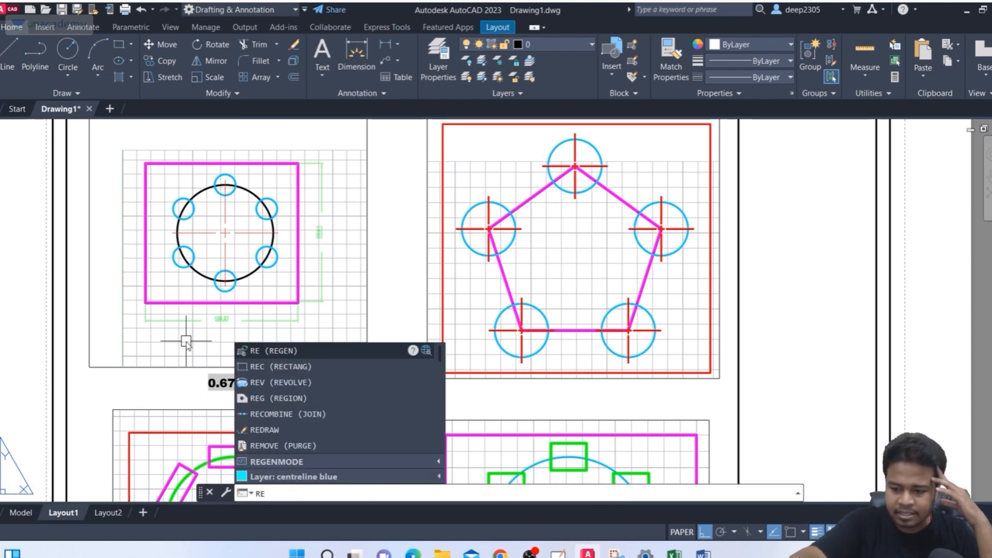
{"action": "key", "text": "Return"}
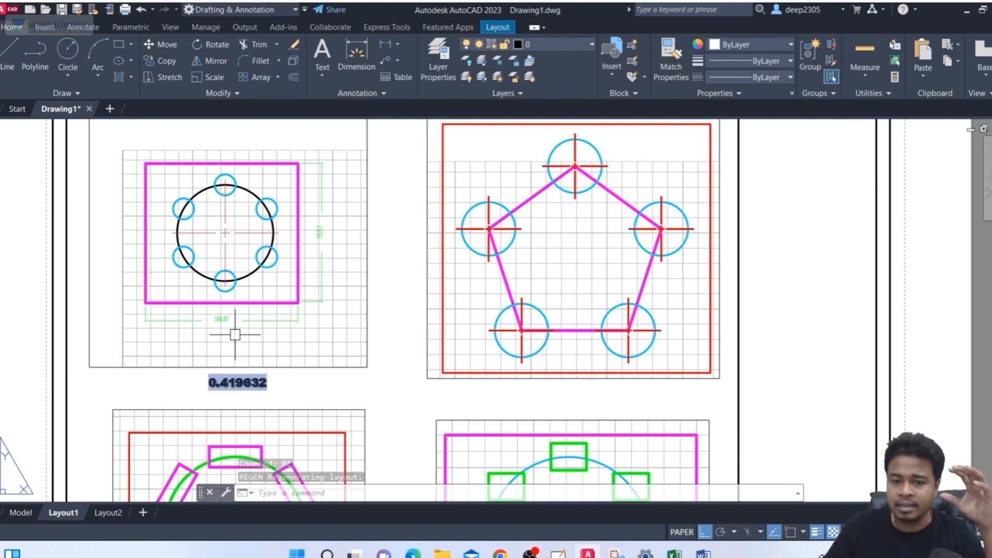
Step: Enlarge the six-circle figure to fill its viewport, and regenerate the layout from paper space to refresh the scale text
{"action": "double_click", "coordinate": [111, 277]}
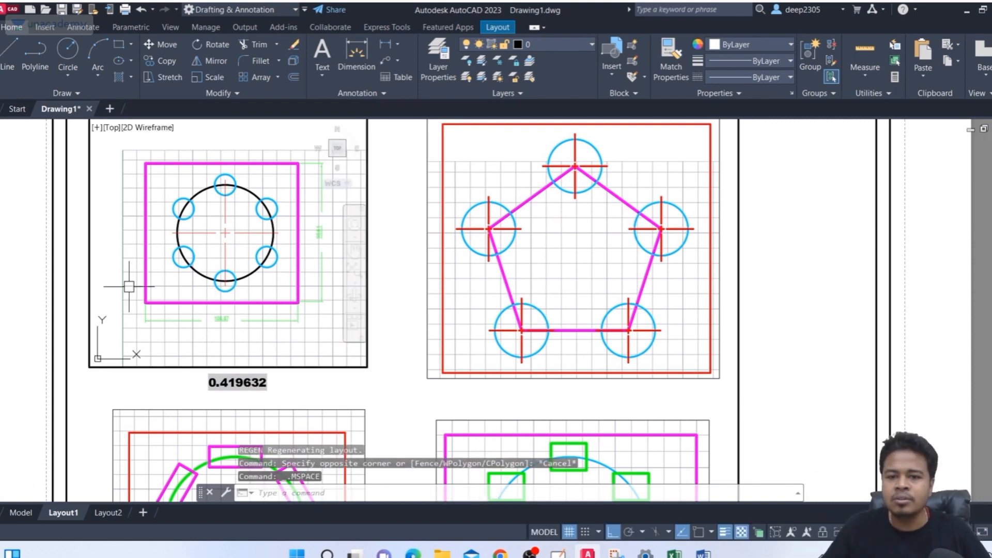
{"action": "scroll", "coordinate": [213, 211], "scroll_direction": "up", "scroll_amount": 2}
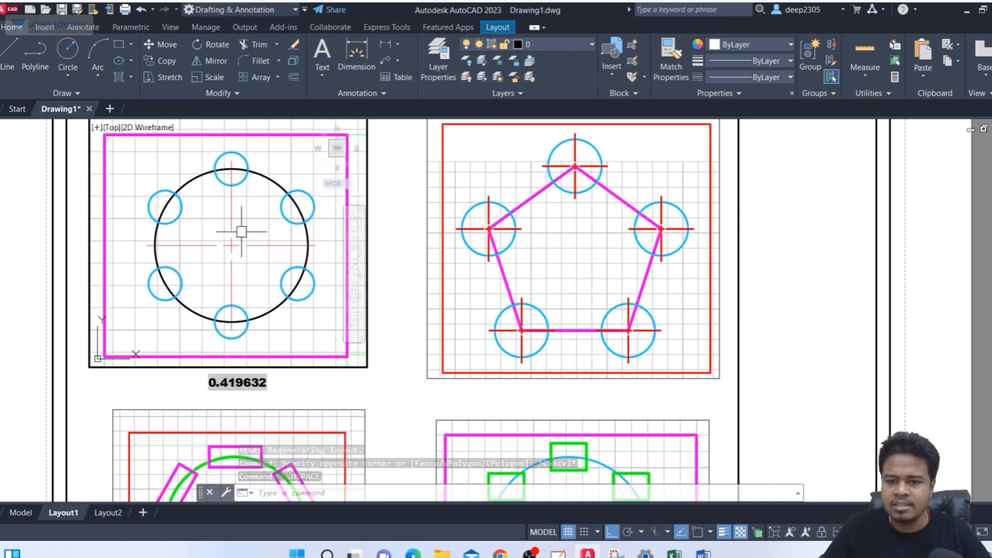
{"action": "double_click", "coordinate": [118, 390]}
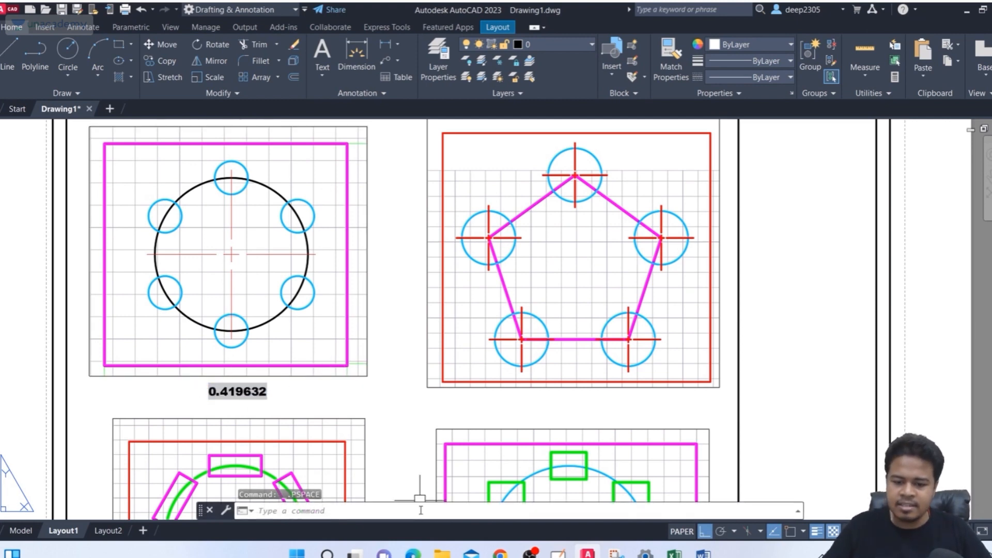
{"action": "type", "text": "re"}
{"action": "key", "text": "Return"}
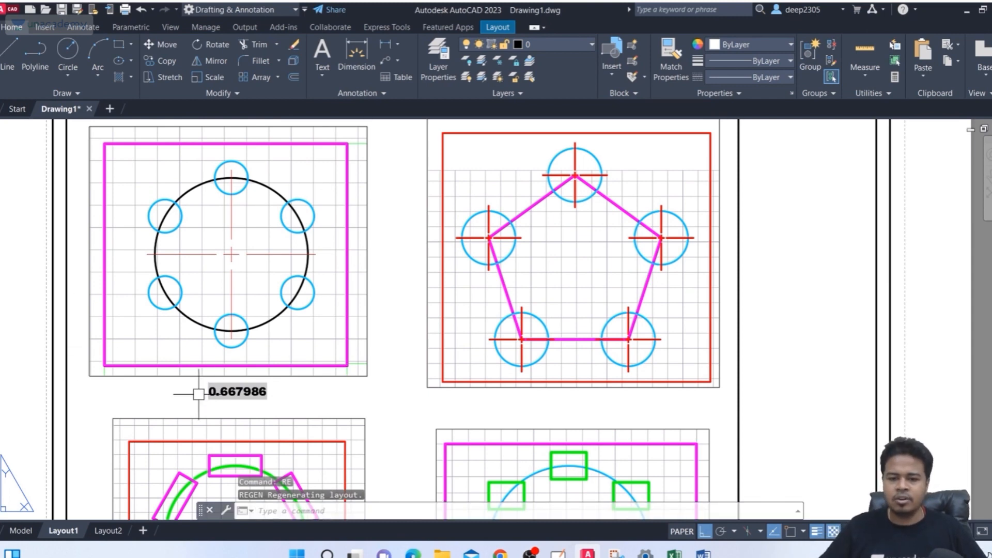
{"action": "scroll", "coordinate": [361, 321], "scroll_direction": "down", "scroll_amount": 3}
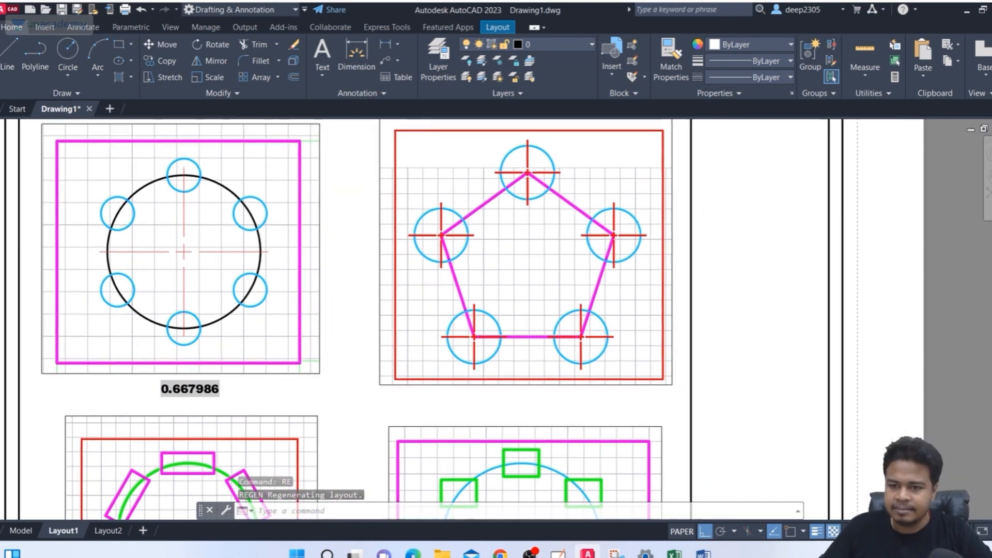
{"action": "scroll", "coordinate": [321, 319], "scroll_direction": "up", "scroll_amount": 3}
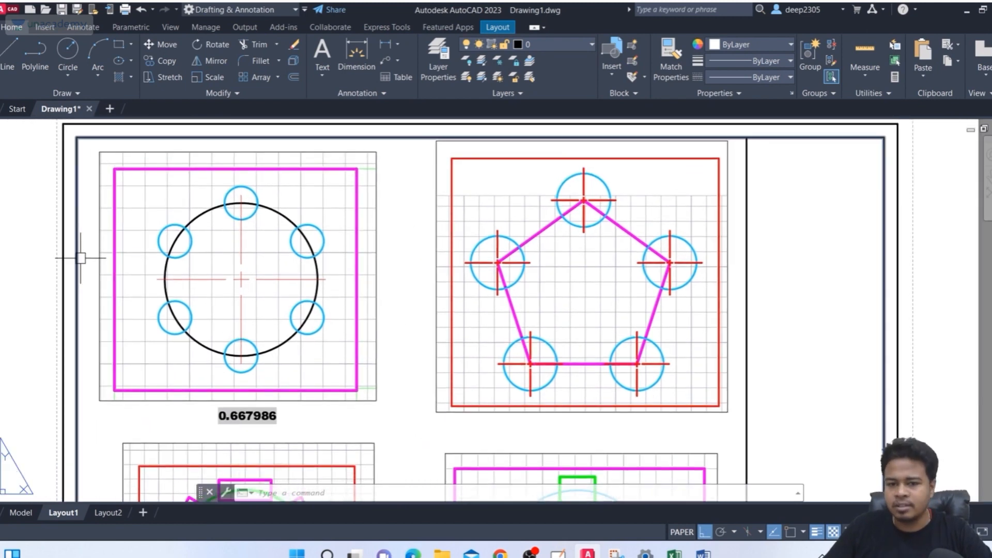
Step: Try a smaller view of the six-circle figure inside its viewport, restore the larger view, and return to paper space
{"action": "left_click", "coordinate": [380, 203]}
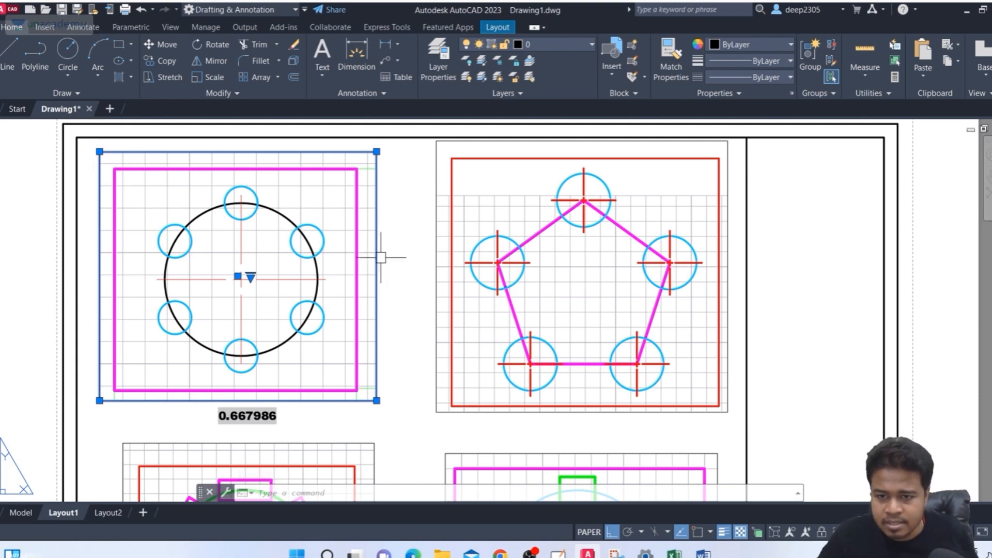
{"action": "key", "text": "Escape"}
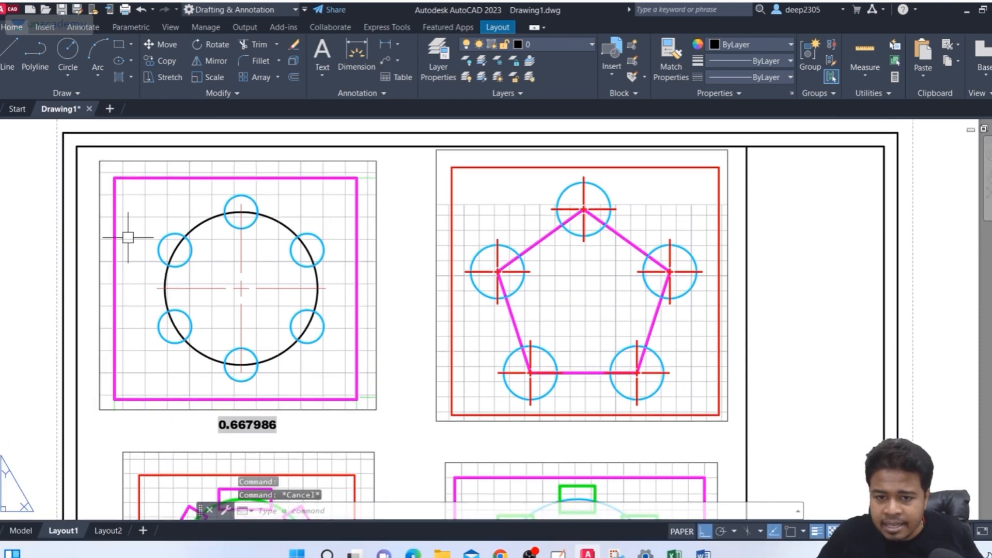
{"action": "double_click", "coordinate": [137, 220]}
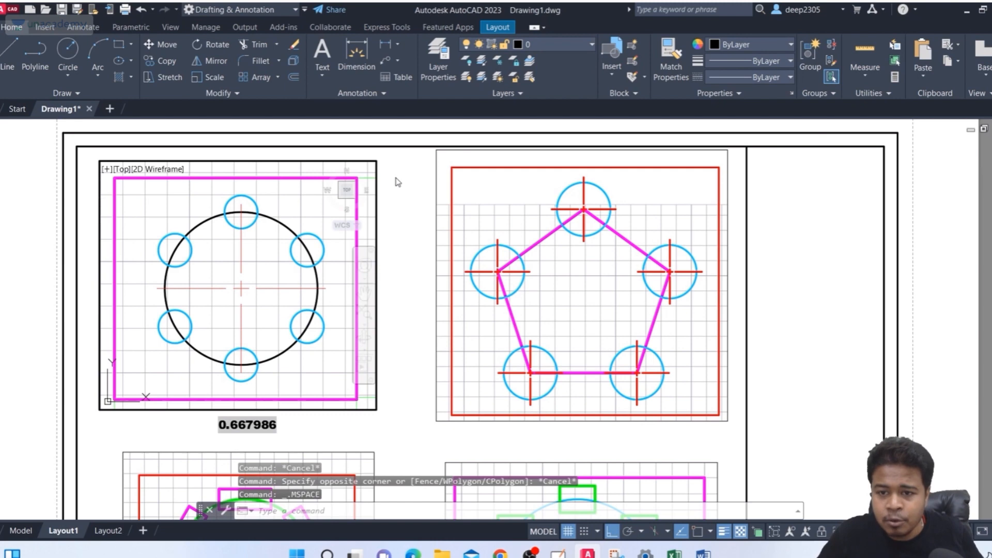
{"action": "scroll", "coordinate": [288, 354], "scroll_direction": "down", "scroll_amount": 2}
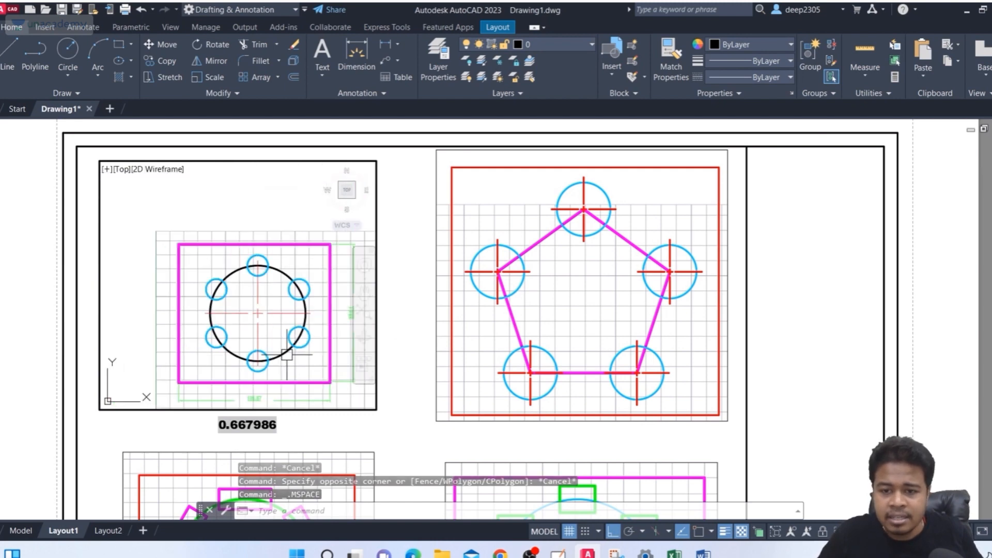
{"action": "scroll", "coordinate": [288, 355], "scroll_direction": "up", "scroll_amount": 2}
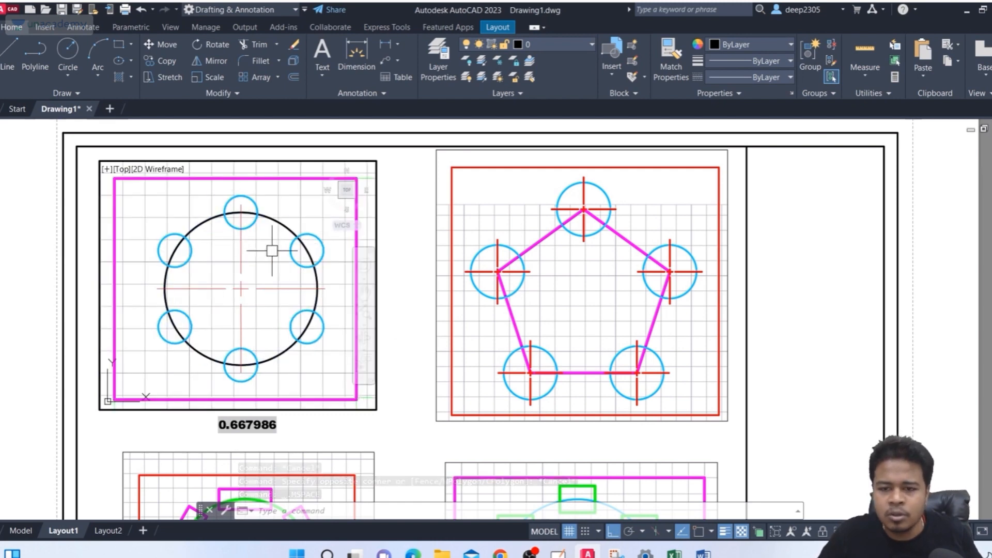
{"action": "double_click", "coordinate": [395, 239]}
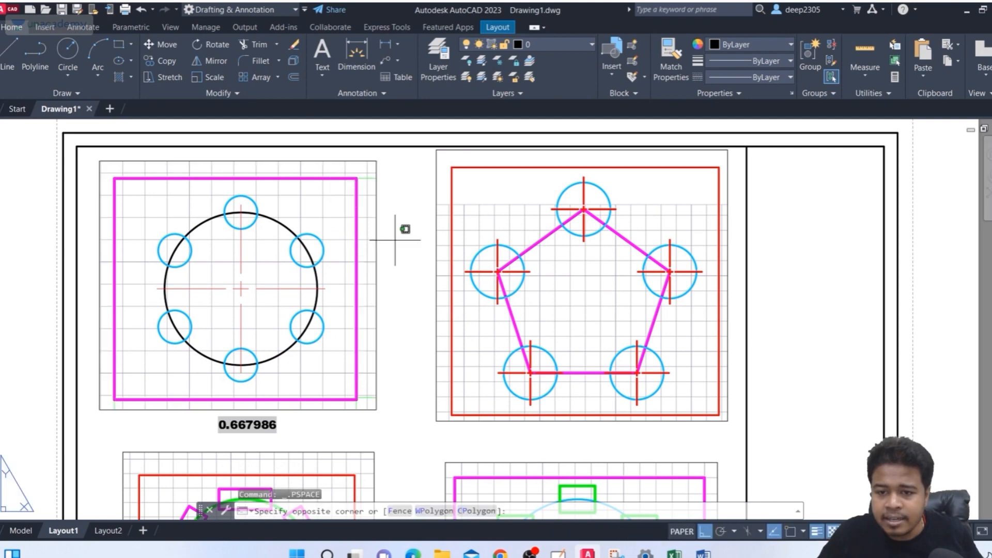
{"action": "left_click", "coordinate": [394, 178]}
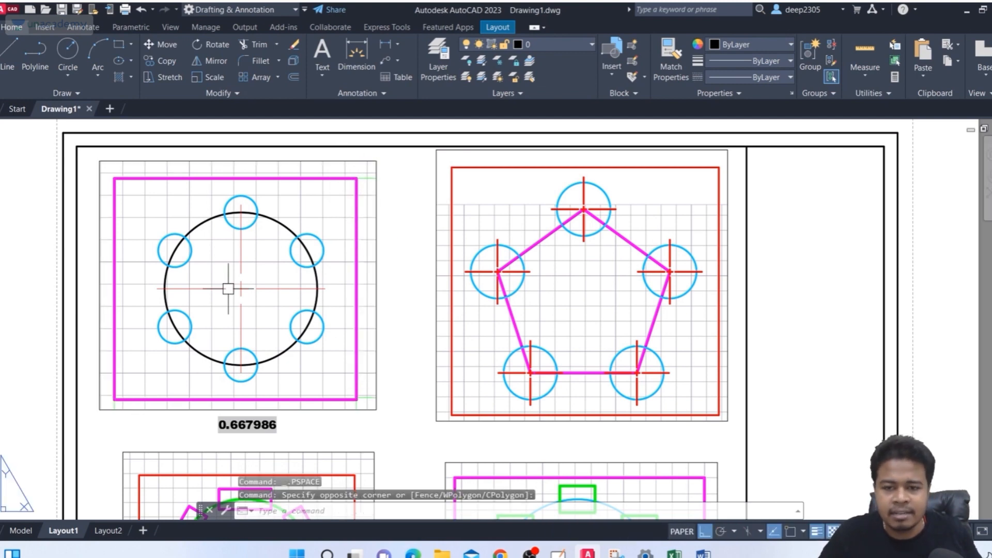
{"action": "left_click", "coordinate": [405, 178]}
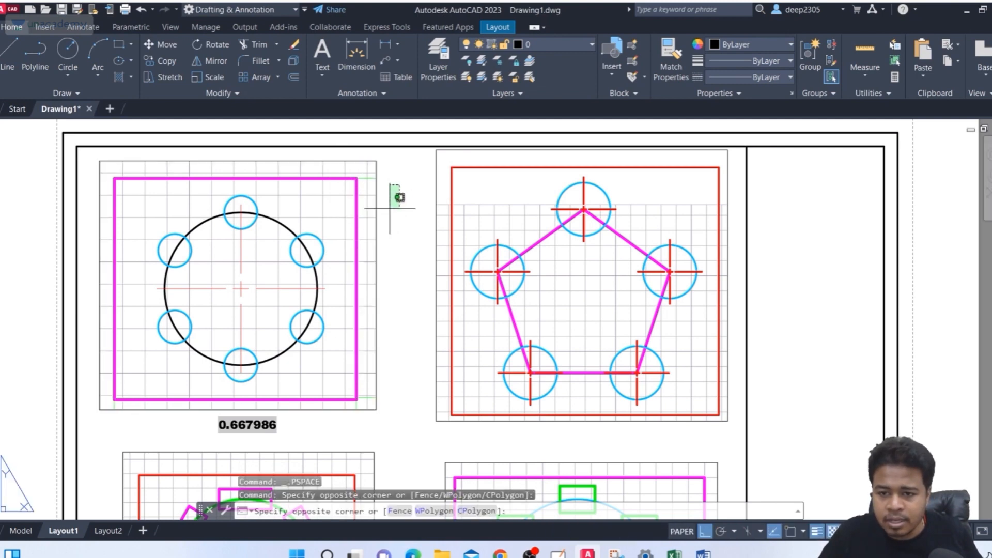
{"action": "left_click", "coordinate": [395, 206]}
{"action": "left_click", "coordinate": [377, 206]}
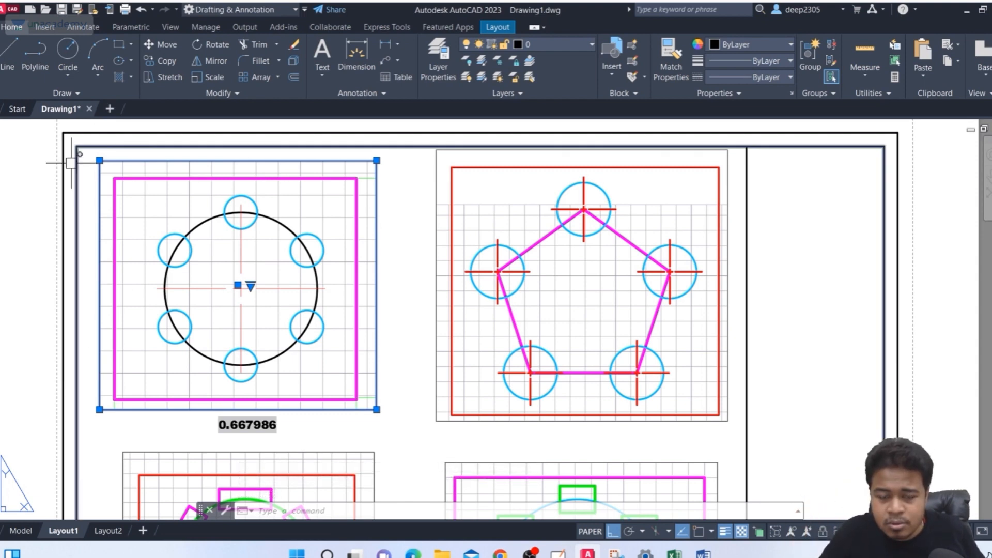
{"action": "key", "text": "Escape"}
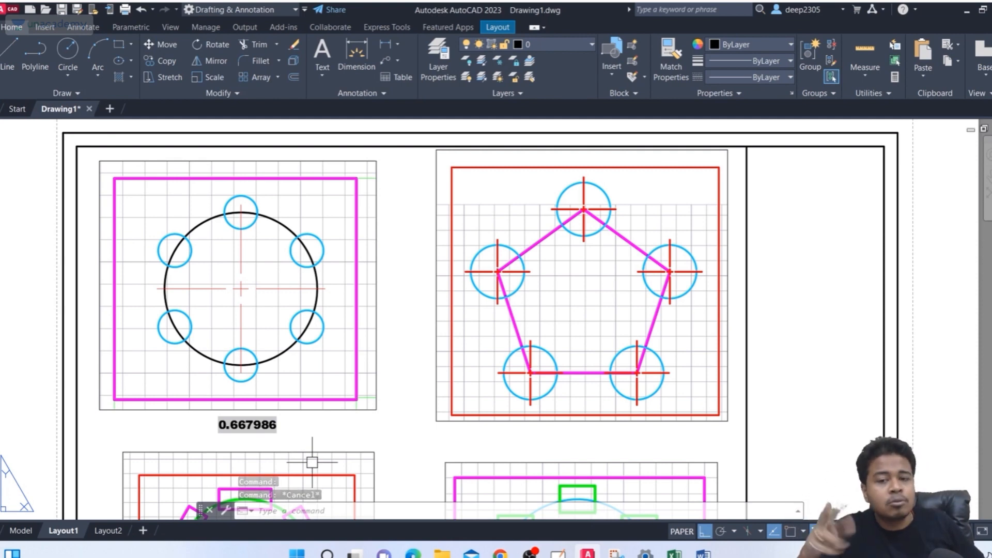
{"action": "left_click", "coordinate": [376, 261]}
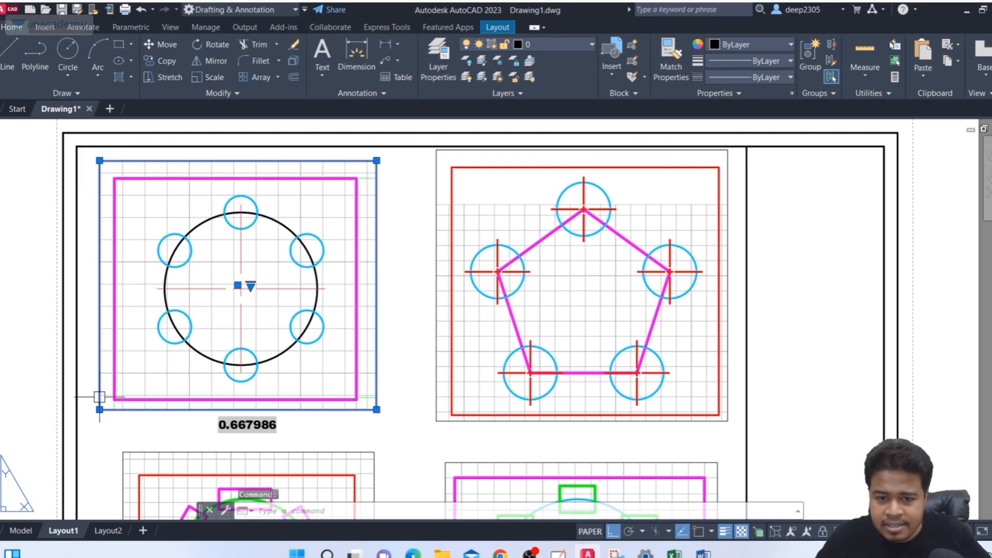
{"action": "key", "text": "Escape"}
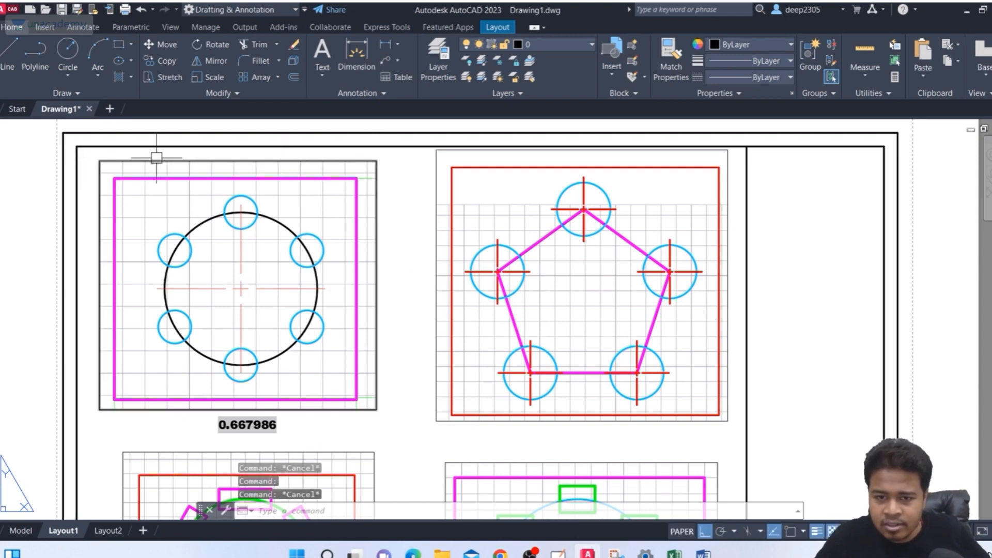
{"action": "left_click", "coordinate": [129, 161]}
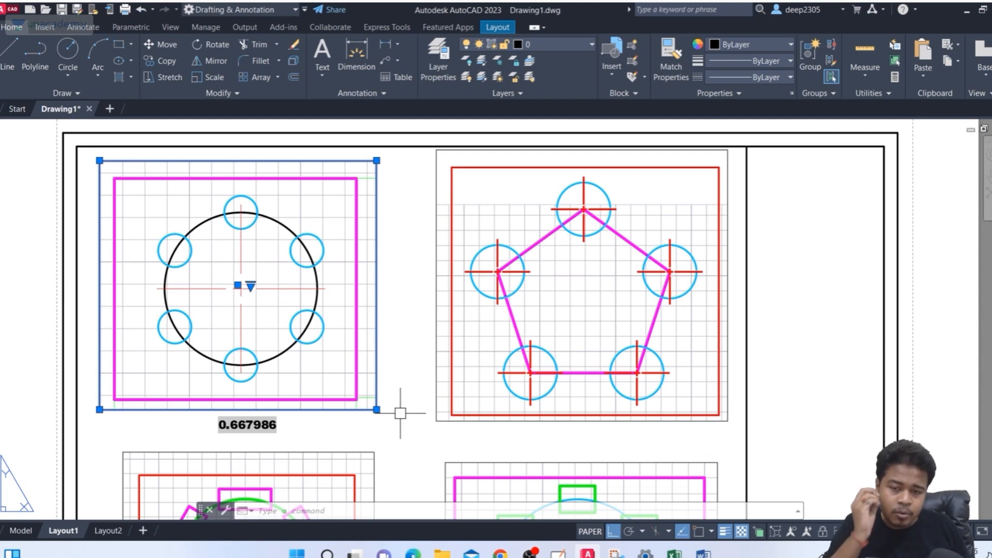
{"action": "key", "text": "Escape"}
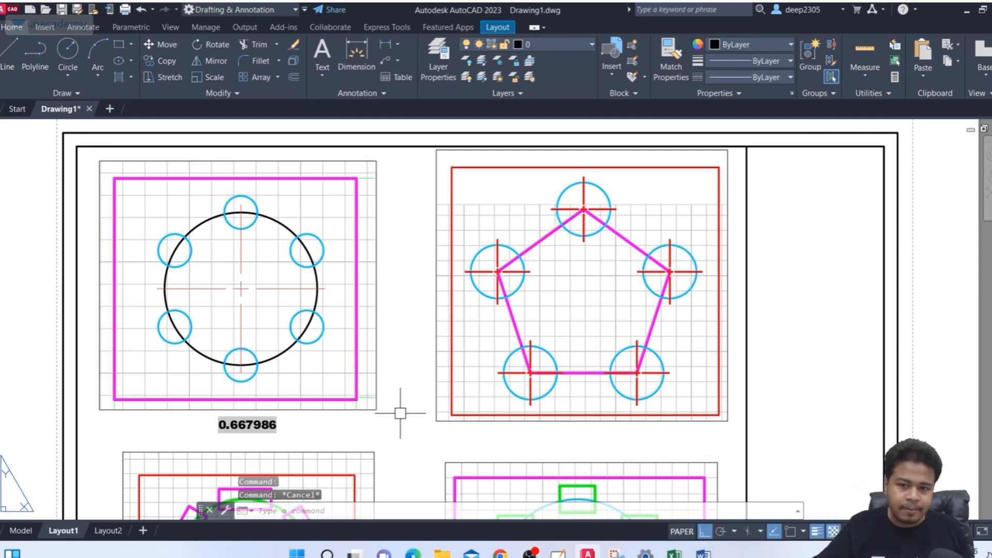
{"action": "double_click", "coordinate": [333, 199]}
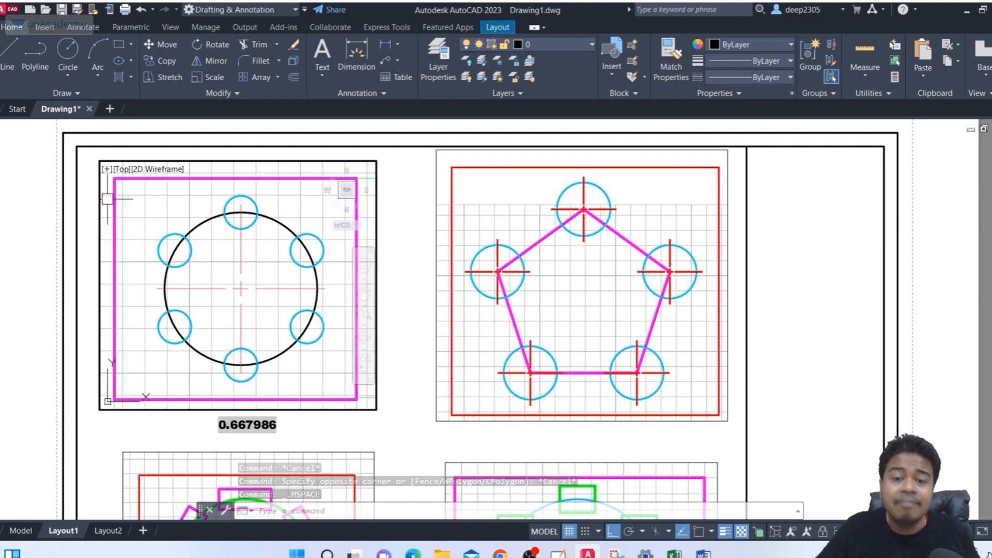
{"action": "double_click", "coordinate": [410, 244]}
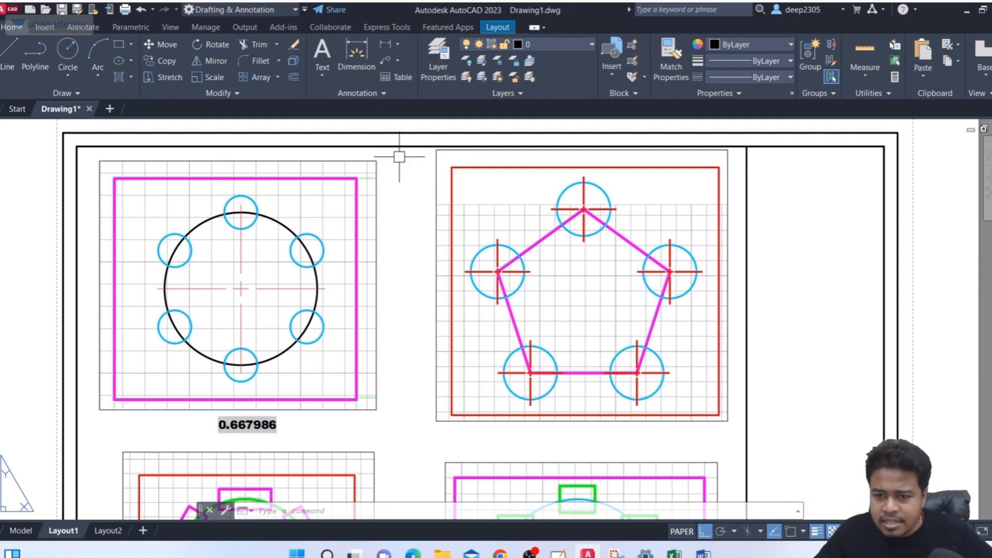
Step: Select the six-circle viewport in paper space, lock its view scale, and clear the selection
{"action": "left_click", "coordinate": [379, 161]}
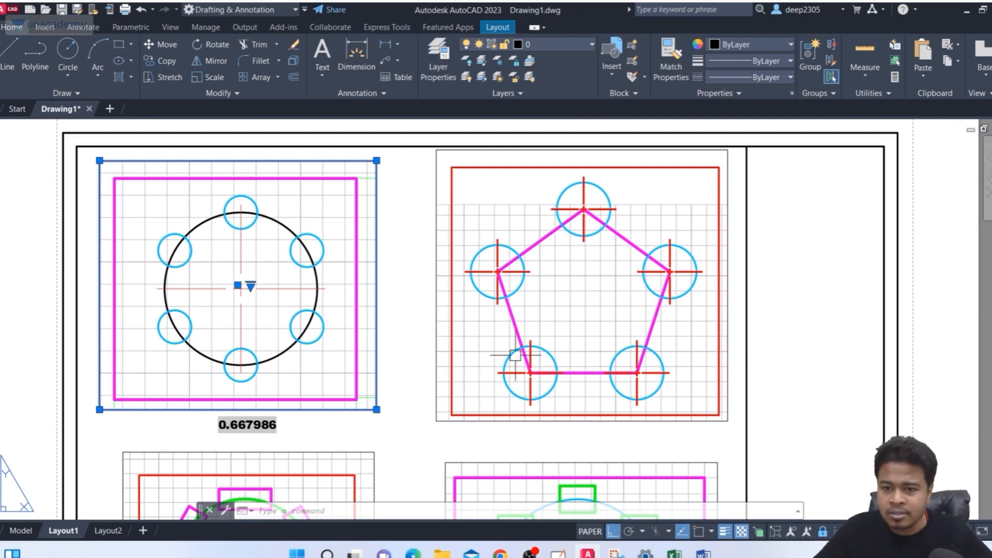
{"action": "key", "text": "Escape"}
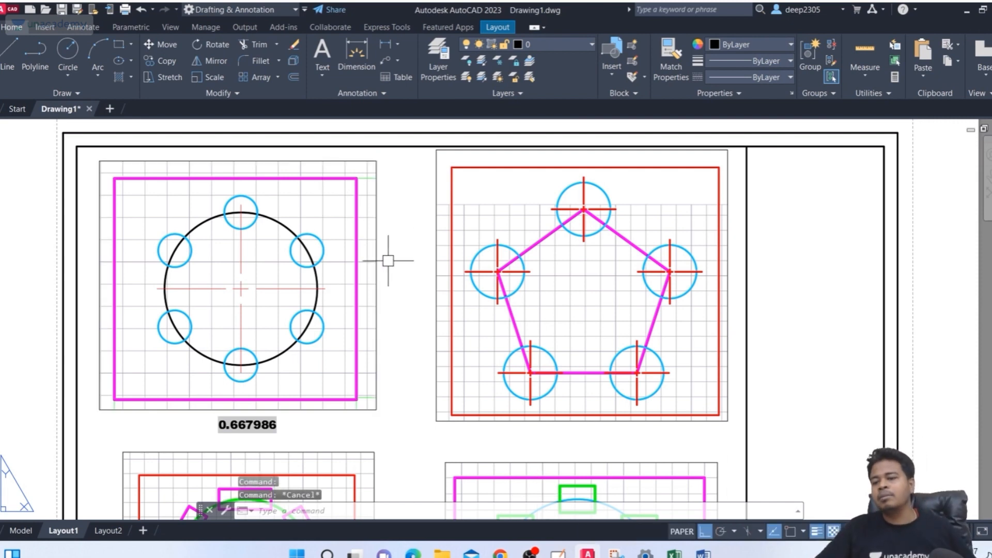
{"action": "left_click_drag", "start_coordinate": [403, 254], "coordinate": [375, 270]}
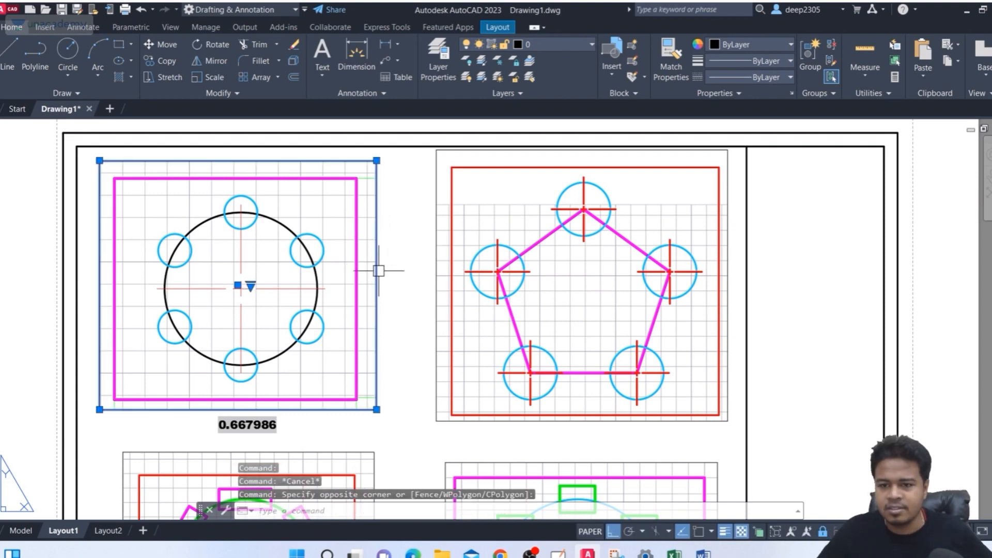
{"action": "key", "text": "Escape"}
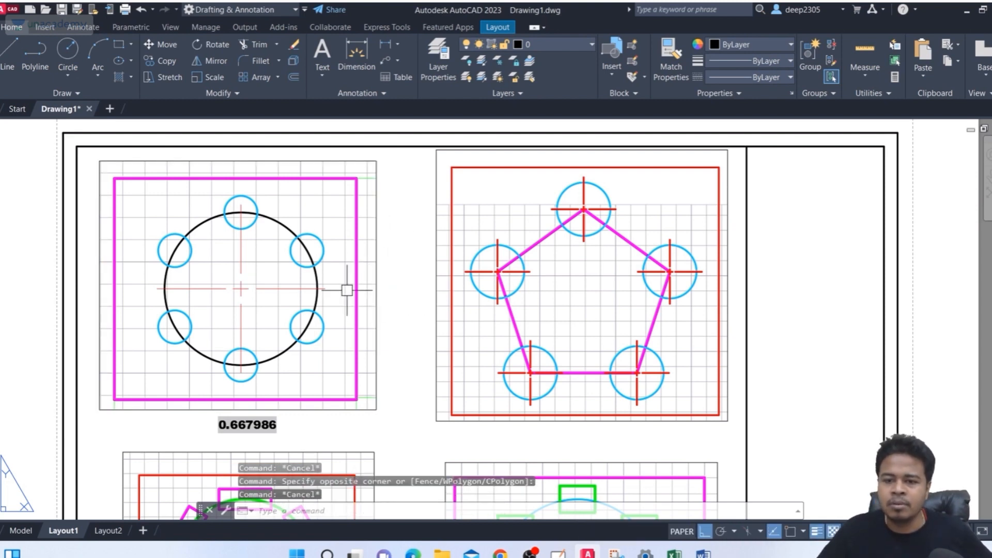
Step: Test zooming in and out inside the locked six-circle viewport, and return to paper space
{"action": "double_click", "coordinate": [347, 289]}
{"action": "scroll", "coordinate": [321, 287], "scroll_direction": "down", "scroll_amount": 4}
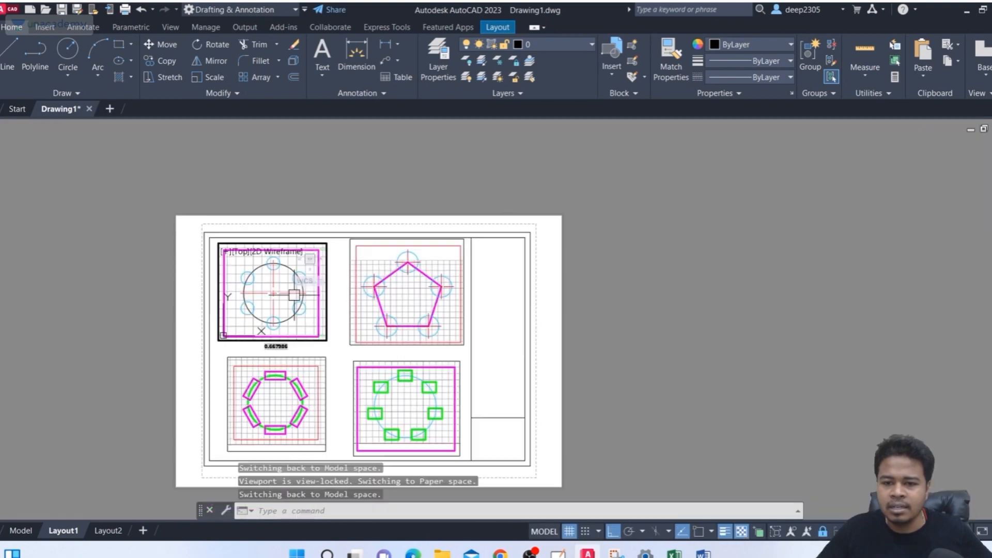
{"action": "scroll", "coordinate": [289, 287], "scroll_direction": "up", "scroll_amount": 5}
{"action": "scroll", "coordinate": [290, 292], "scroll_direction": "down", "scroll_amount": 2}
{"action": "scroll", "coordinate": [296, 288], "scroll_direction": "up", "scroll_amount": 4}
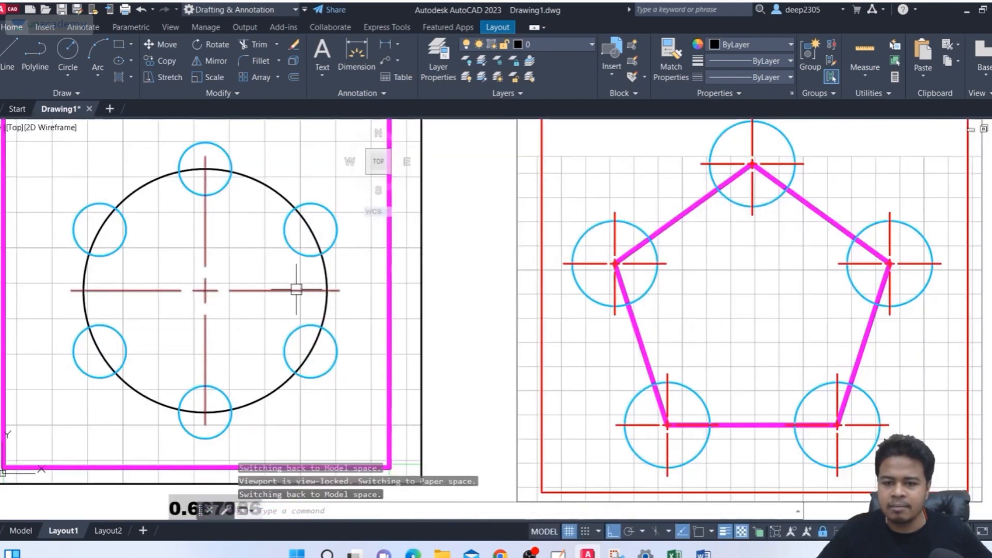
{"action": "scroll", "coordinate": [394, 285], "scroll_direction": "down", "scroll_amount": 3}
{"action": "left_click", "coordinate": [375, 276]}
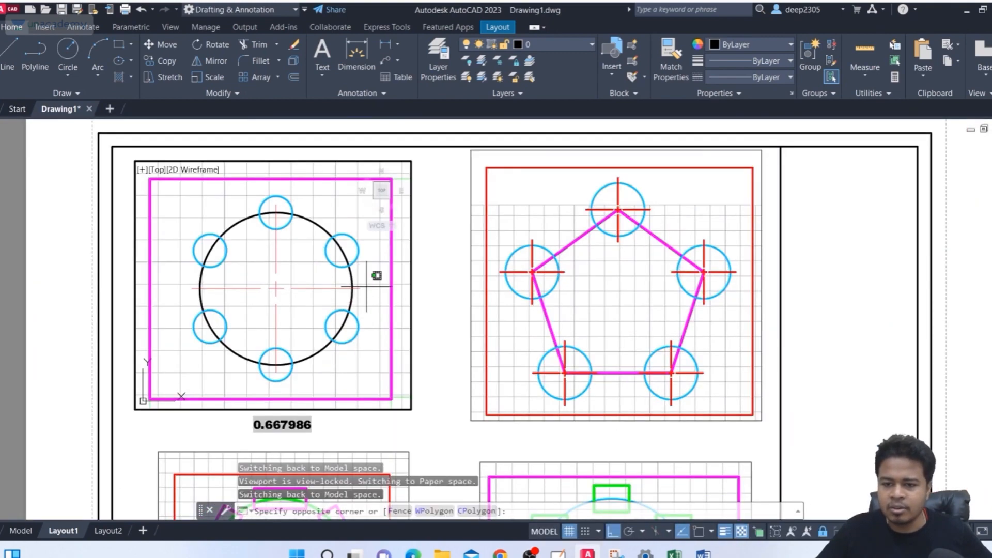
{"action": "key", "text": "Escape"}
{"action": "key", "text": "Escape"}
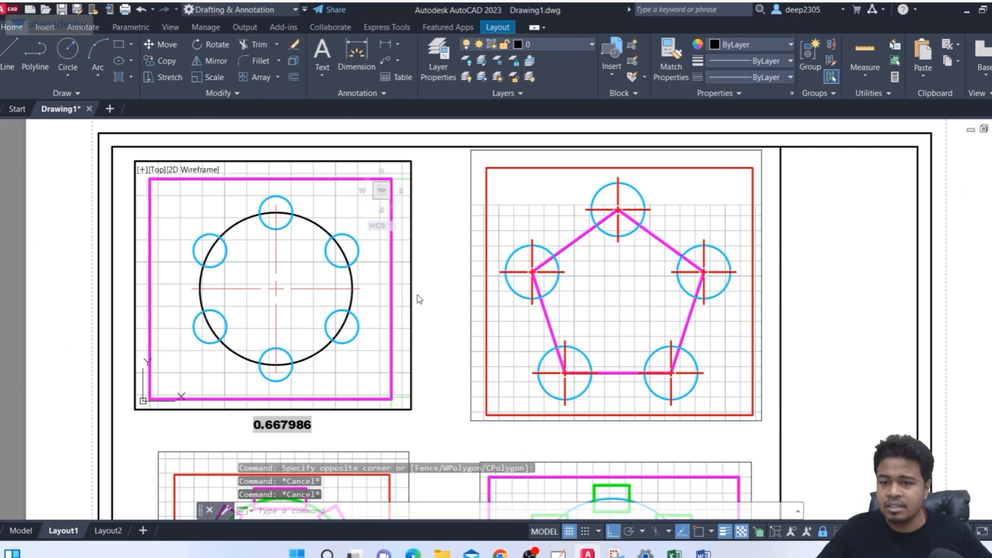
{"action": "key", "text": "Escape"}
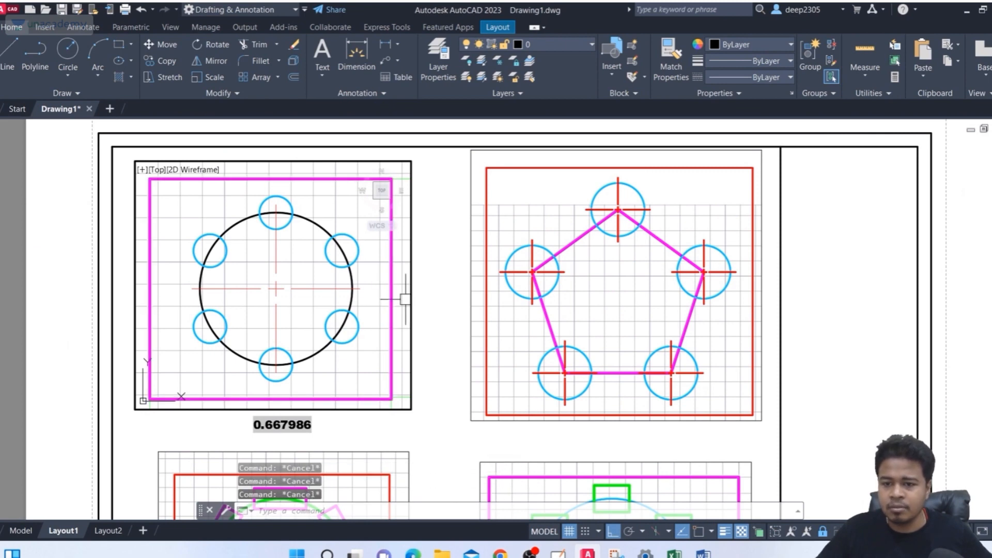
{"action": "double_click", "coordinate": [432, 300]}
{"action": "left_click", "coordinate": [412, 301]}
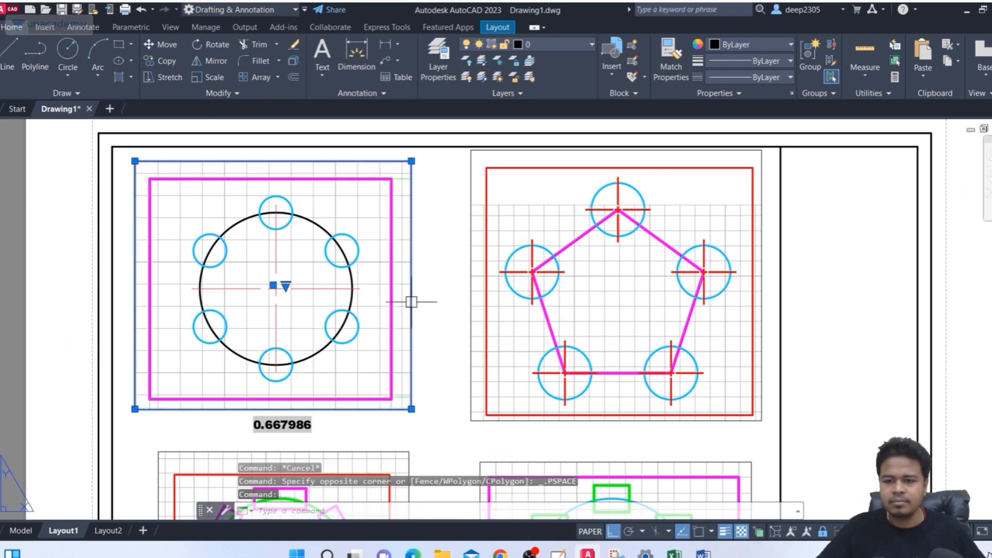
{"action": "double_click", "coordinate": [411, 301]}
{"action": "left_click", "coordinate": [411, 302]}
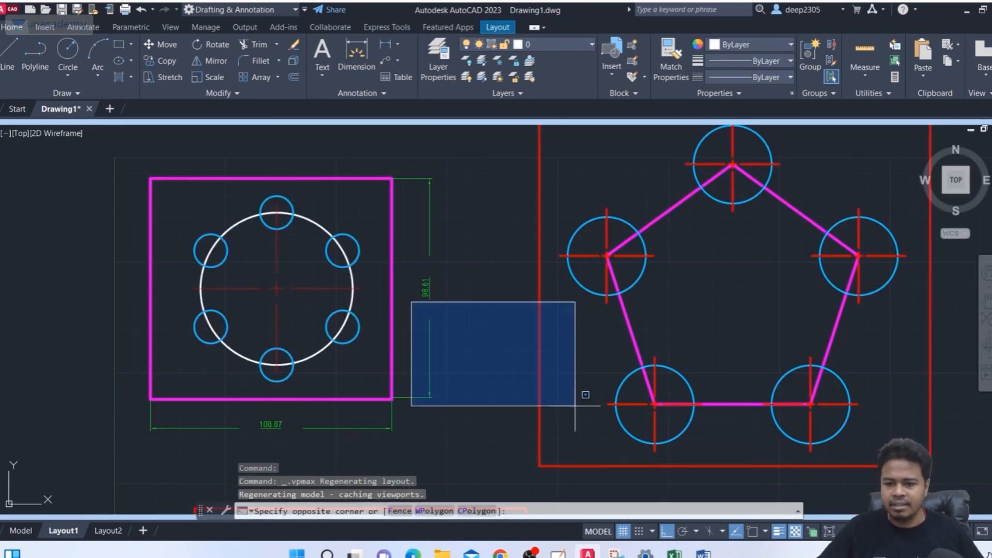
{"action": "key", "text": "Escape"}
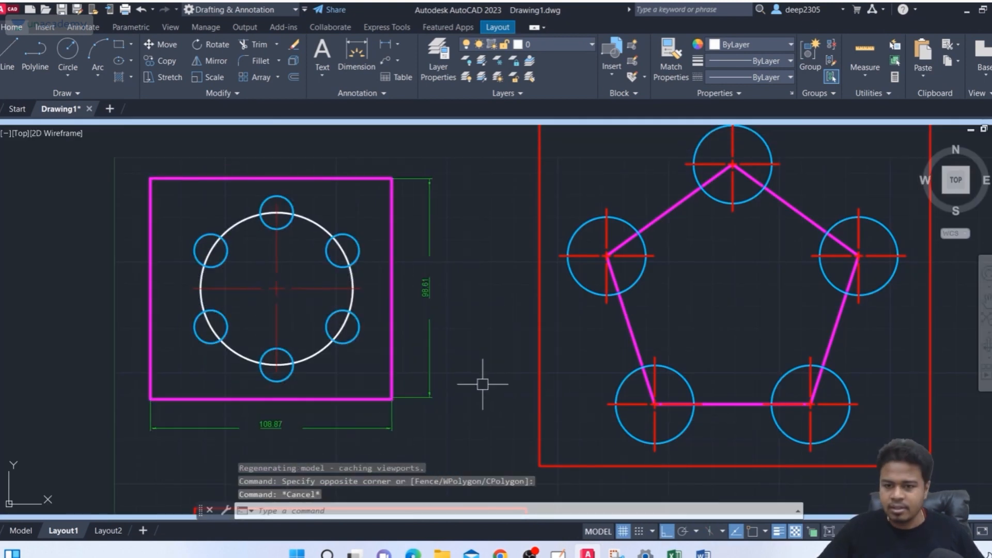
{"action": "key", "text": "Escape"}
{"action": "key", "text": "Escape"}
{"action": "left_click", "coordinate": [21, 530]}
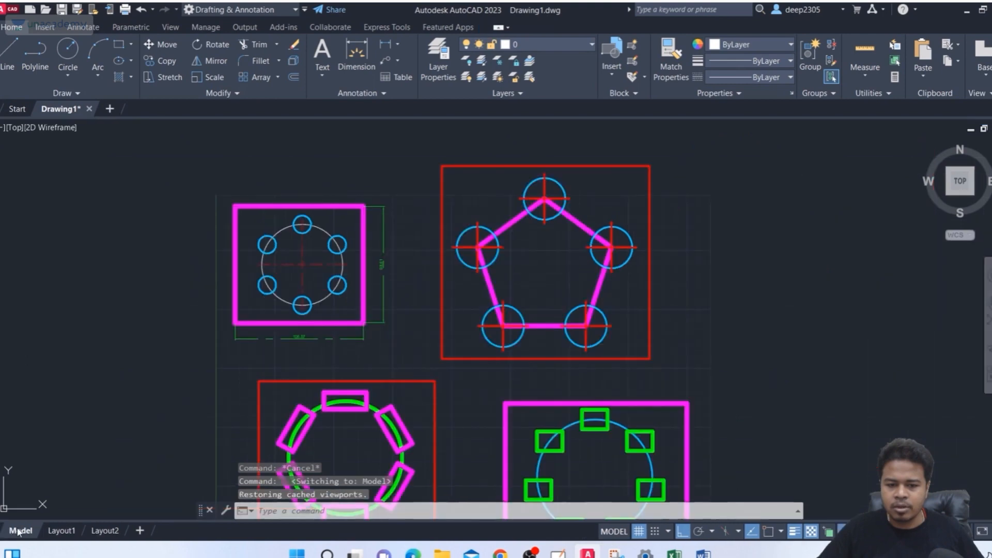
{"action": "left_click", "coordinate": [70, 527]}
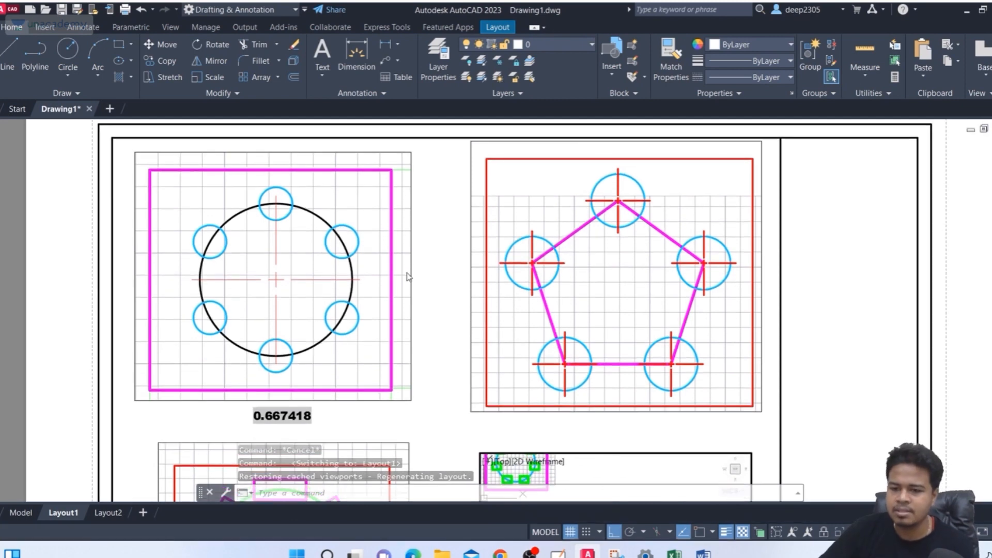
Step: Recenter and enlarge the seven-square figure to fill the viewport below the pentagon, and return to paper space
{"action": "double_click", "coordinate": [423, 317]}
{"action": "scroll", "coordinate": [424, 315], "scroll_direction": "down", "scroll_amount": 3}
{"action": "middle_click_drag", "start_coordinate": [453, 453], "coordinate": [475, 338]}
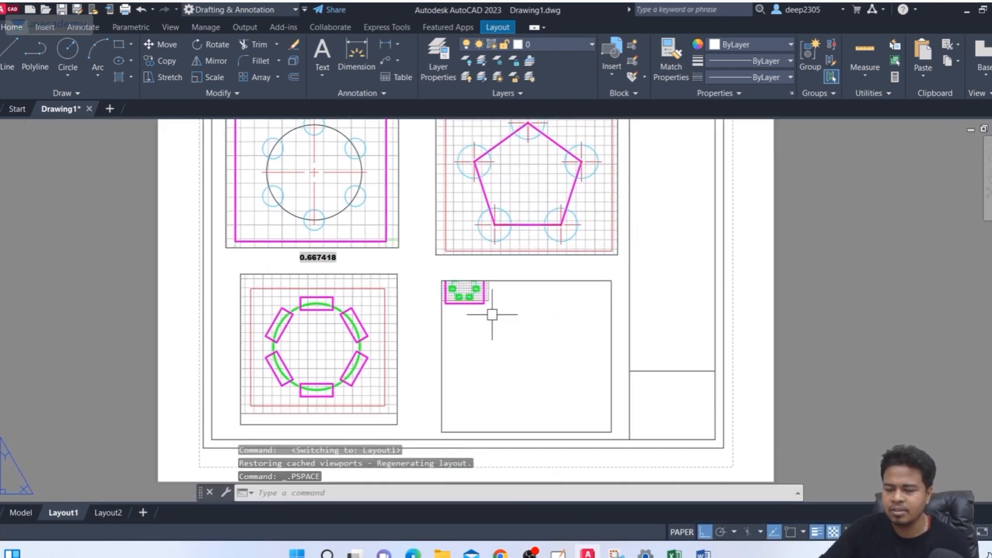
{"action": "double_click", "coordinate": [478, 346]}
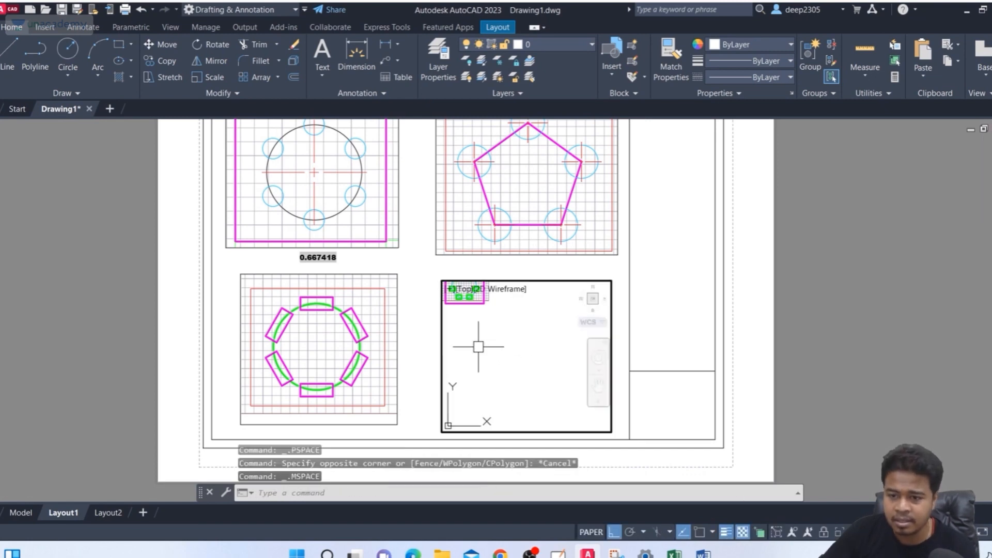
{"action": "middle_click_drag", "start_coordinate": [497, 336], "coordinate": [558, 410]}
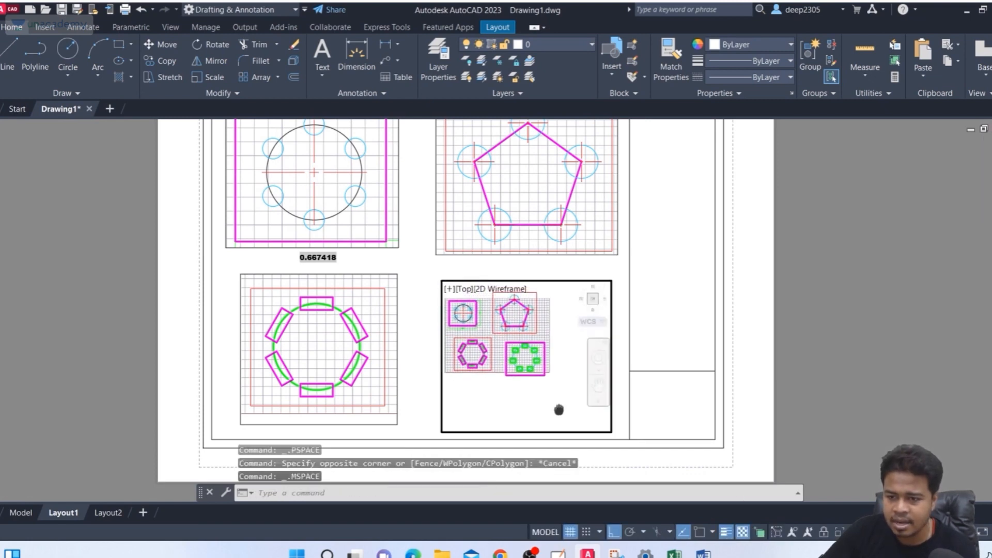
{"action": "mouse_move", "coordinate": [531, 371]}
{"action": "middle_mouse_down"}
{"action": "mouse_move", "coordinate": [530, 389]}
{"action": "mouse_move", "coordinate": [544, 395]}
{"action": "middle_mouse_up"}
{"action": "scroll", "coordinate": [531, 389], "scroll_direction": "up", "scroll_amount": 6}
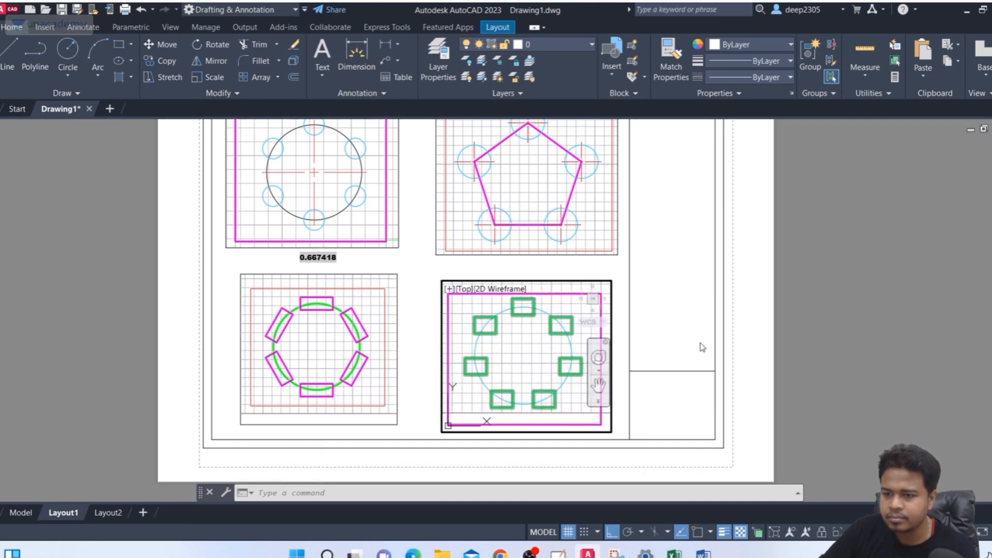
{"action": "double_click", "coordinate": [692, 311]}
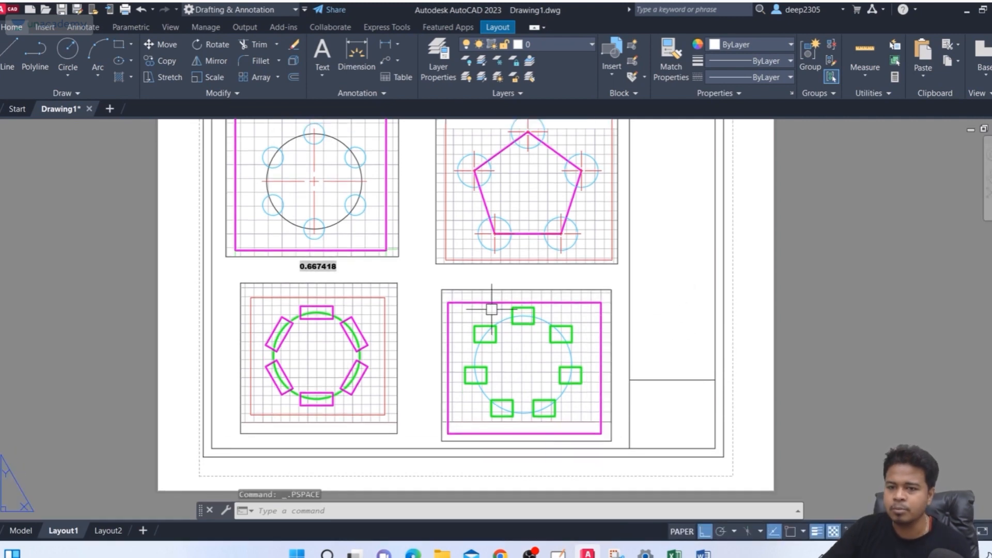
Step: Insert an Object field with the pentagon viewport's Custom scale in the Use scale name format, placed just below that viewport
{"action": "middle_click_drag", "start_coordinate": [490, 302], "coordinate": [426, 374]}
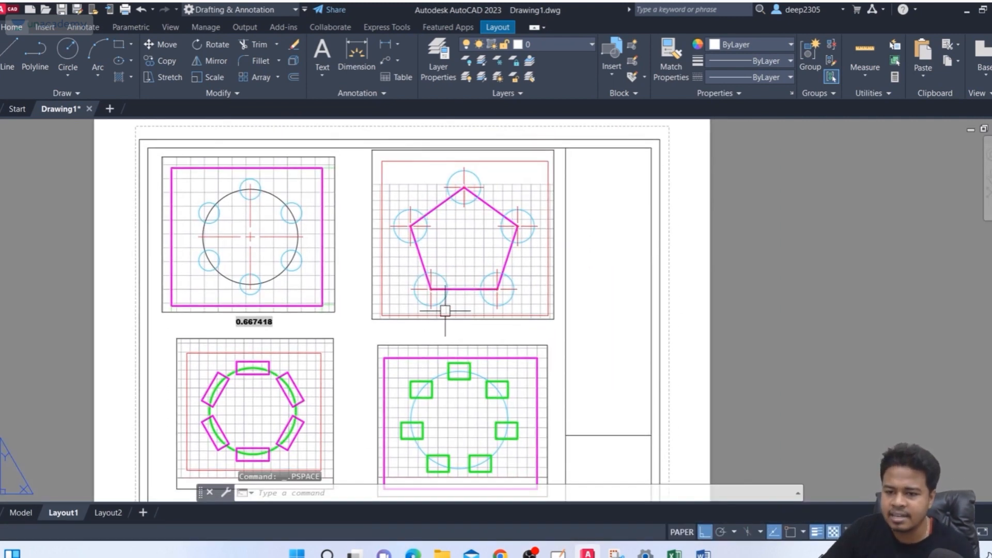
{"action": "type", "text": "fie"}
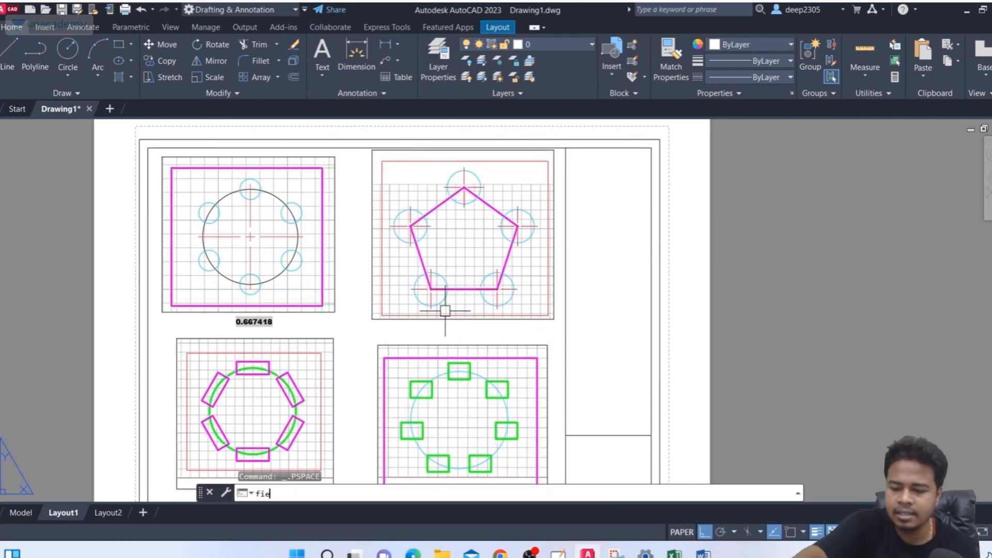
{"action": "type", "text": "d"}
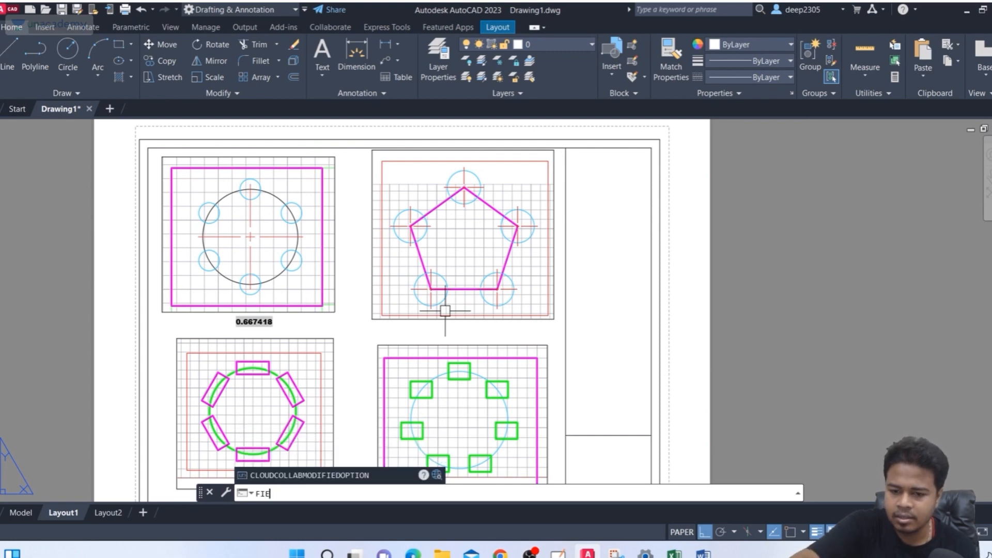
{"action": "key", "text": "Return"}
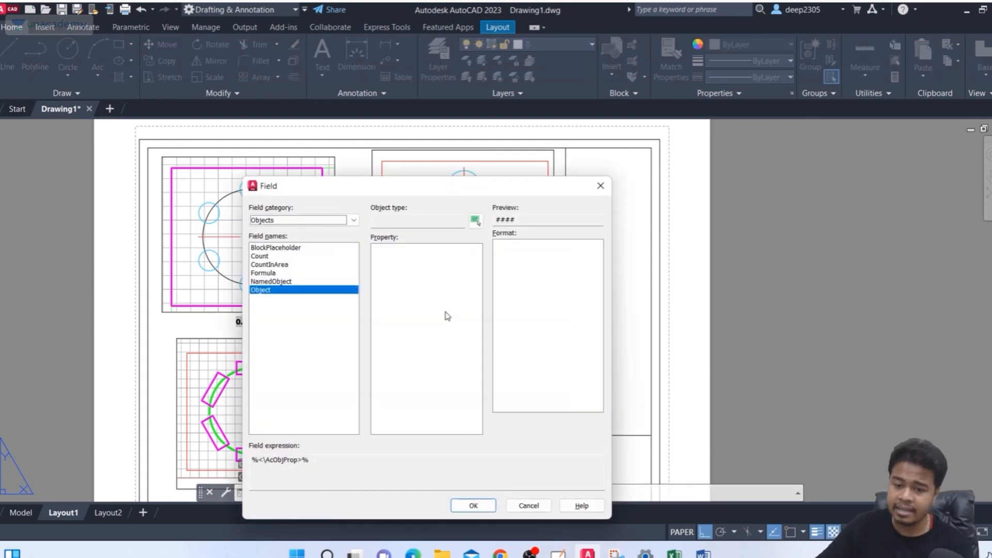
{"action": "left_click", "coordinate": [273, 290]}
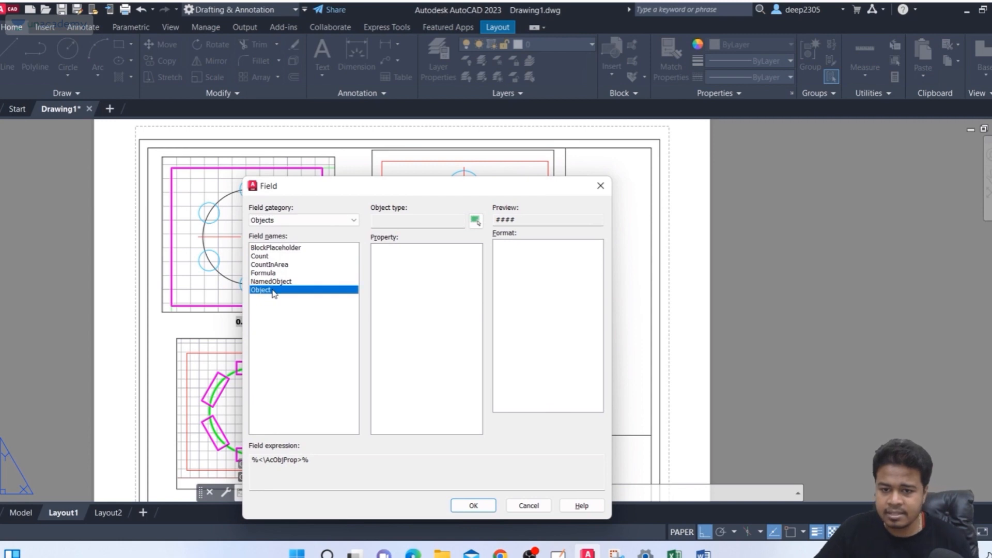
{"action": "left_click", "coordinate": [475, 221]}
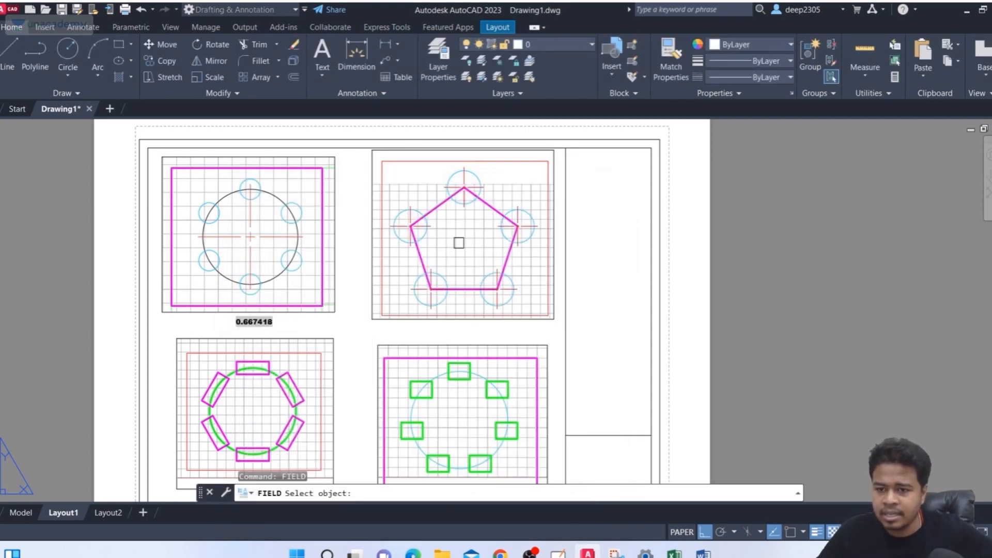
{"action": "left_click", "coordinate": [377, 184]}
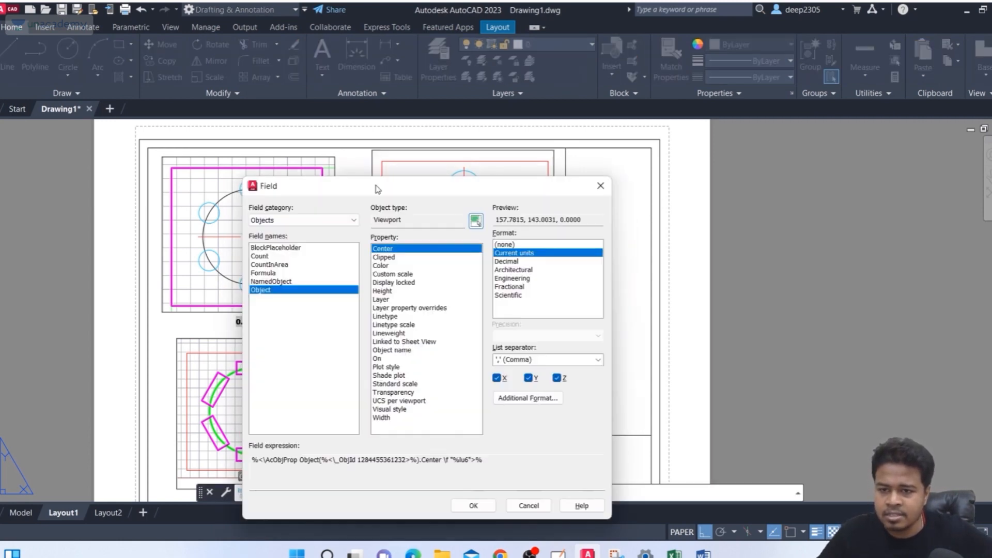
{"action": "left_click", "coordinate": [395, 274]}
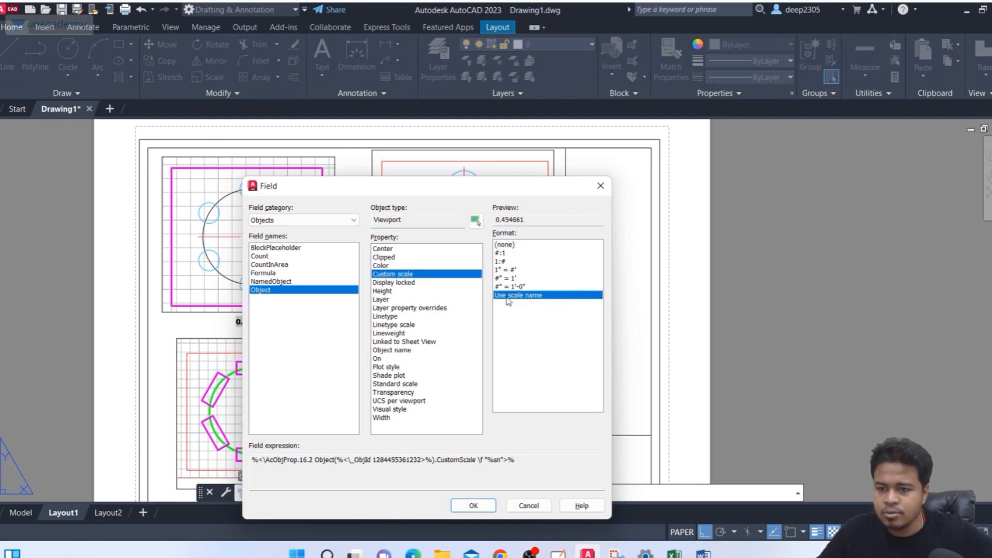
{"action": "left_click", "coordinate": [471, 506]}
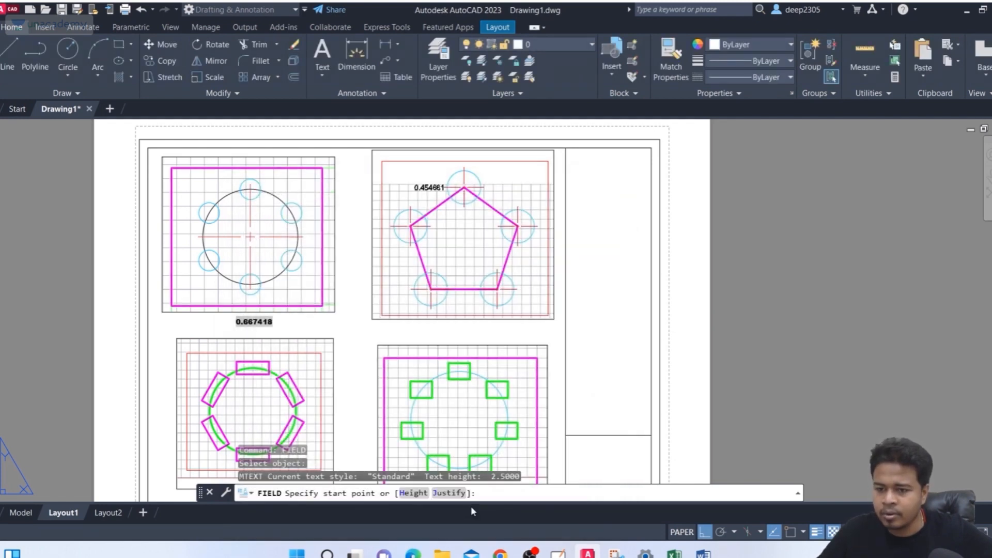
{"action": "left_click", "coordinate": [490, 325]}
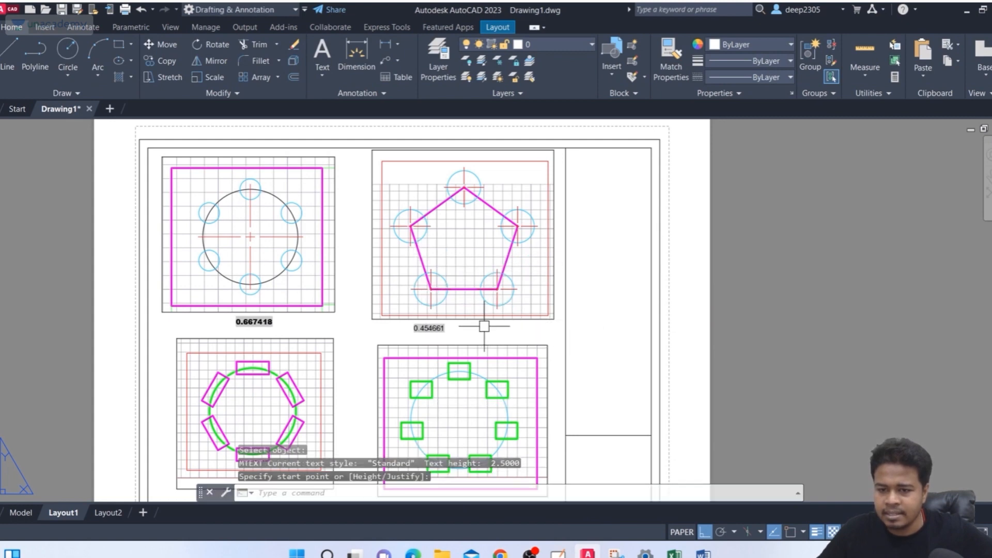
Step: Open the scale text below the pentagon viewport for editing and set its whole content to the Arial Black font
{"action": "scroll", "coordinate": [458, 326], "scroll_direction": "up", "scroll_amount": 3}
{"action": "left_click", "coordinate": [416, 332]}
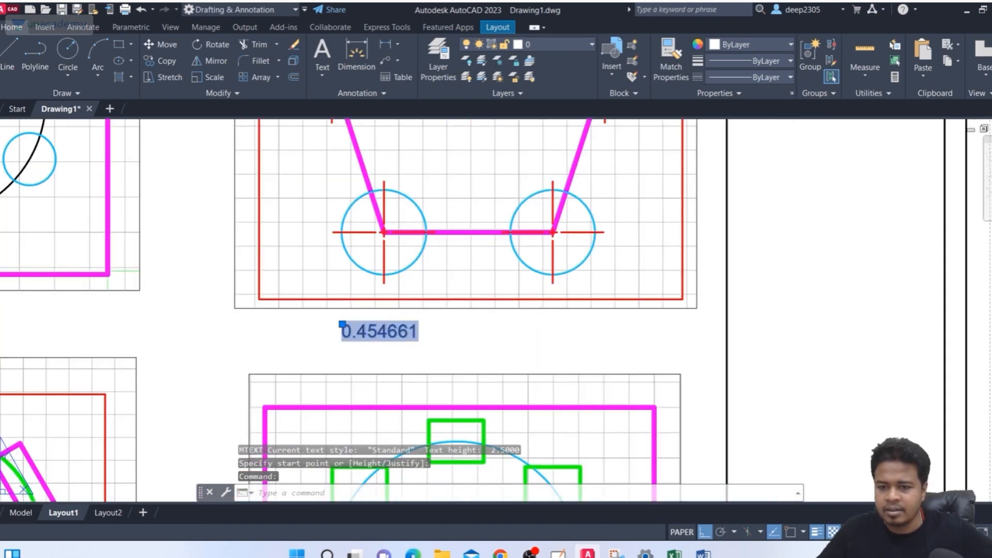
{"action": "double_click", "coordinate": [378, 331]}
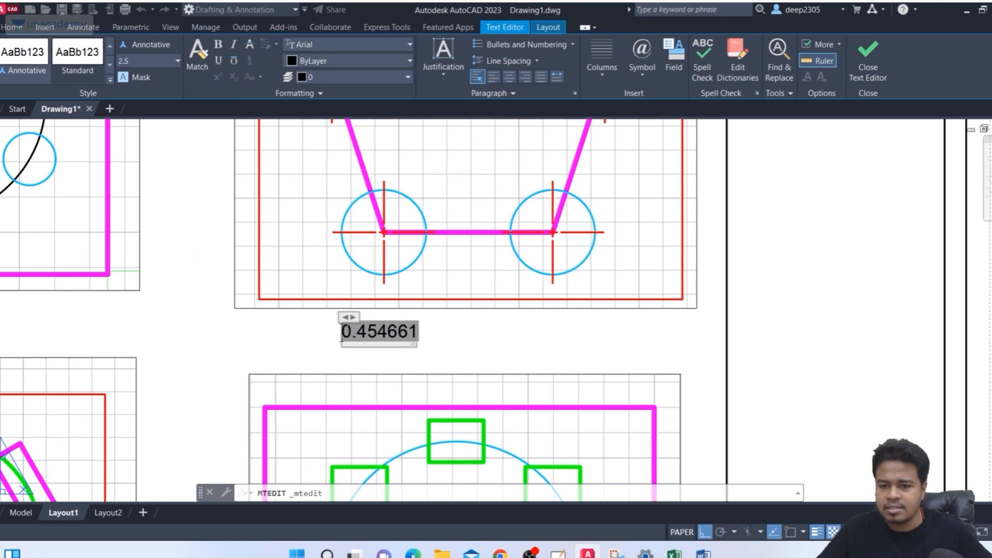
{"action": "key", "text": "ctrl+a"}
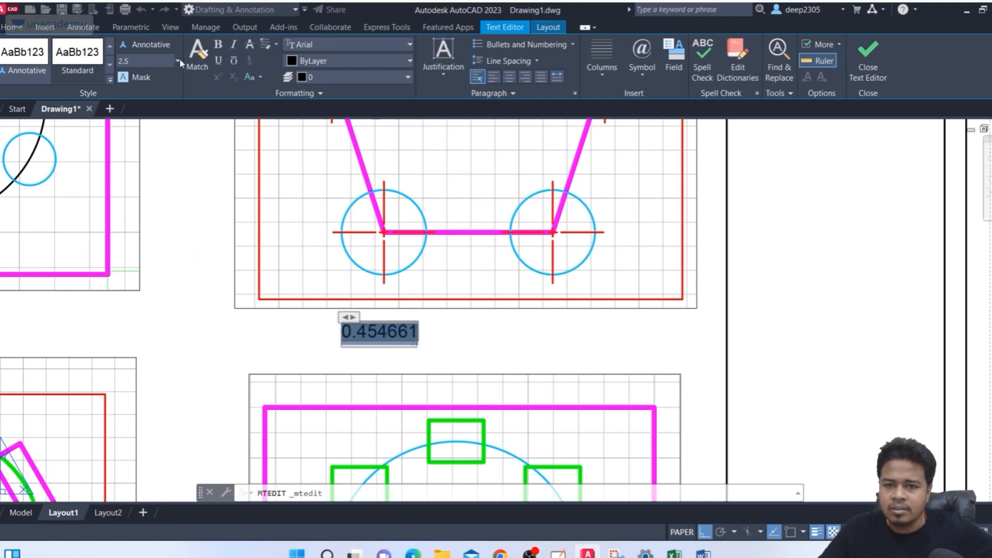
{"action": "left_click", "coordinate": [326, 48]}
{"action": "left_click", "coordinate": [324, 88]}
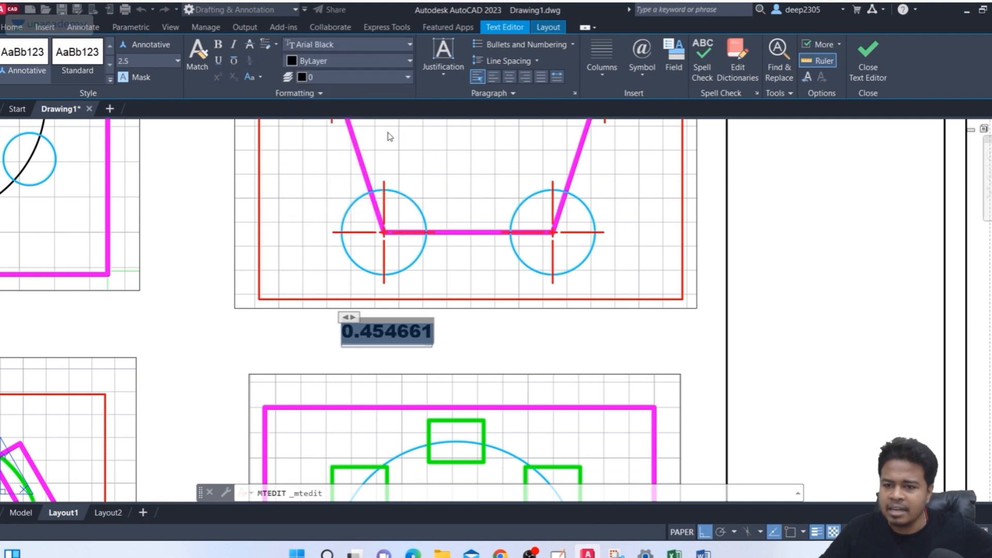
Step: Set the color of the scale text below the pentagon viewport to black (0,0,0) and finish editing it
{"action": "left_click", "coordinate": [318, 62]}
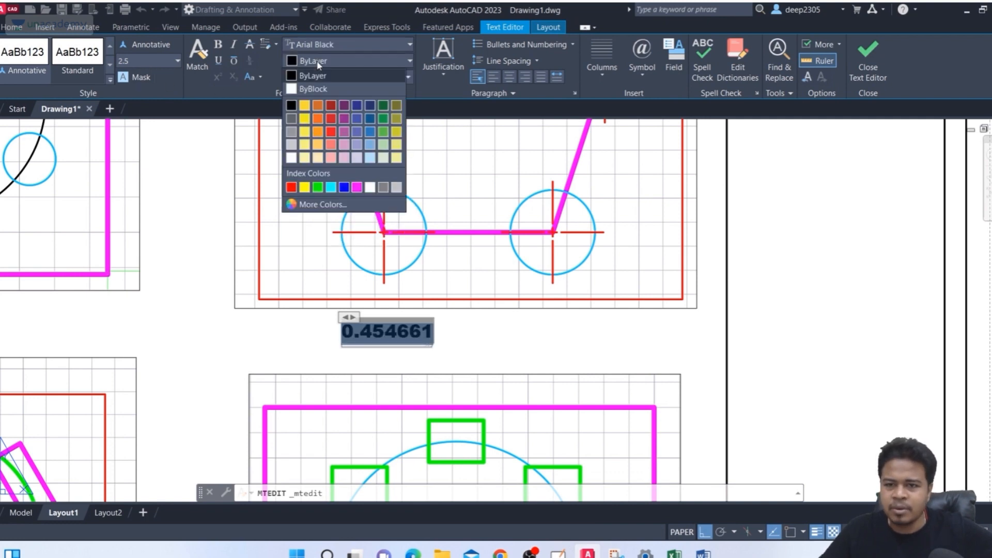
{"action": "left_click", "coordinate": [292, 106]}
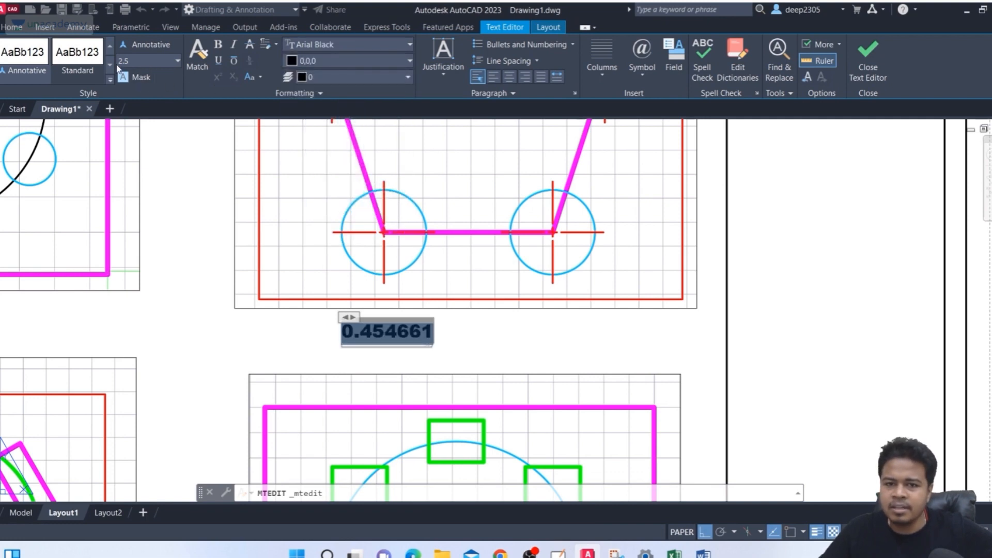
{"action": "left_click", "coordinate": [868, 56]}
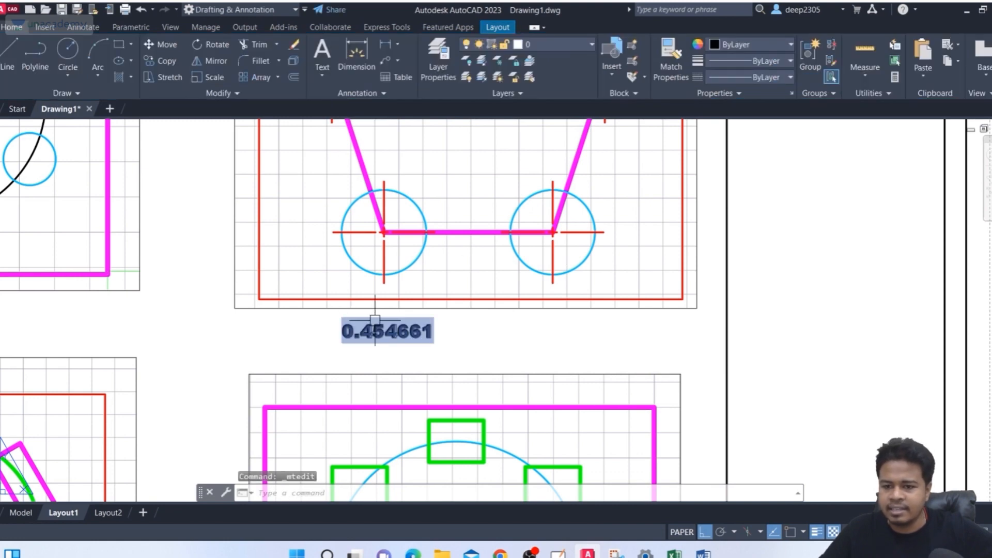
Step: Tighten all four edges of the viewport showing six magenta rectangles so they sit close around its red frame
{"action": "scroll", "coordinate": [390, 317], "scroll_direction": "down", "scroll_amount": 4}
{"action": "mouse_move", "coordinate": [390, 317]}
{"action": "middle_mouse_down"}
{"action": "mouse_move", "coordinate": [404, 322]}
{"action": "mouse_move", "coordinate": [436, 267]}
{"action": "middle_mouse_up"}
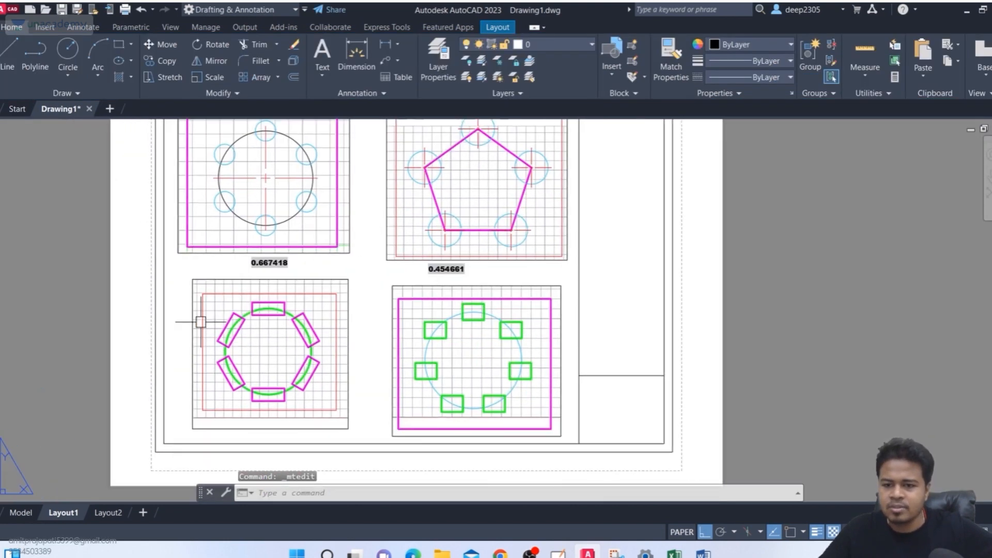
{"action": "middle_click_drag", "start_coordinate": [215, 360], "coordinate": [204, 347]}
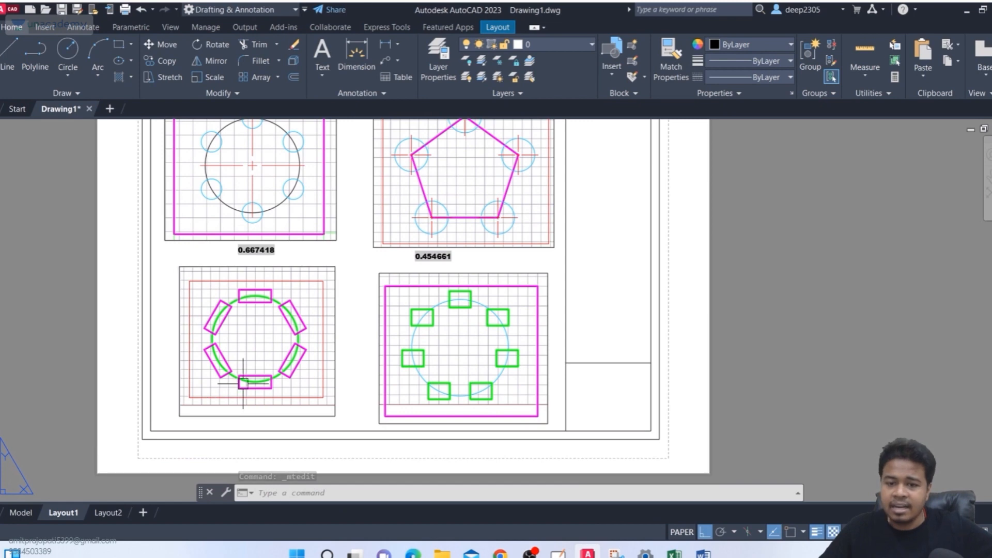
{"action": "left_click", "coordinate": [288, 416]}
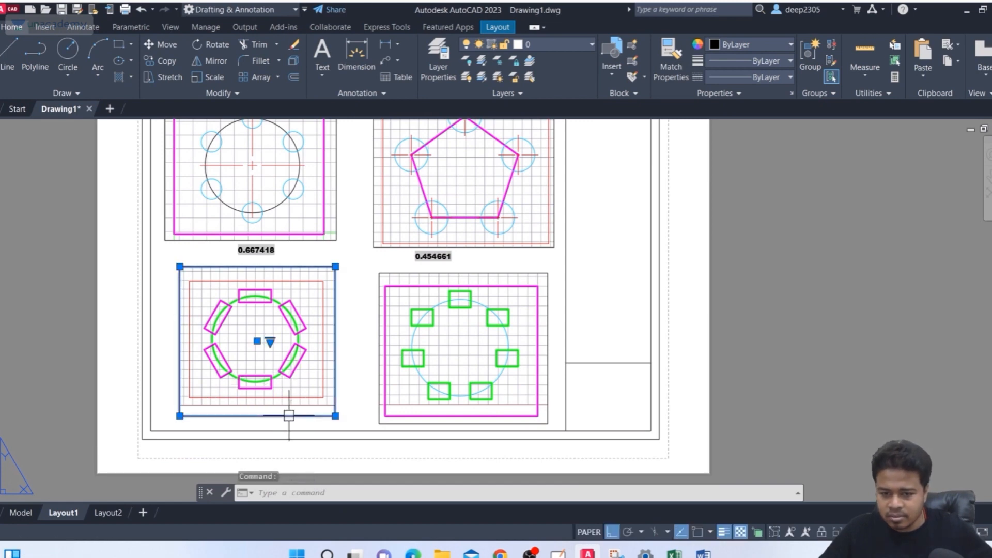
{"action": "left_click", "coordinate": [335, 415]}
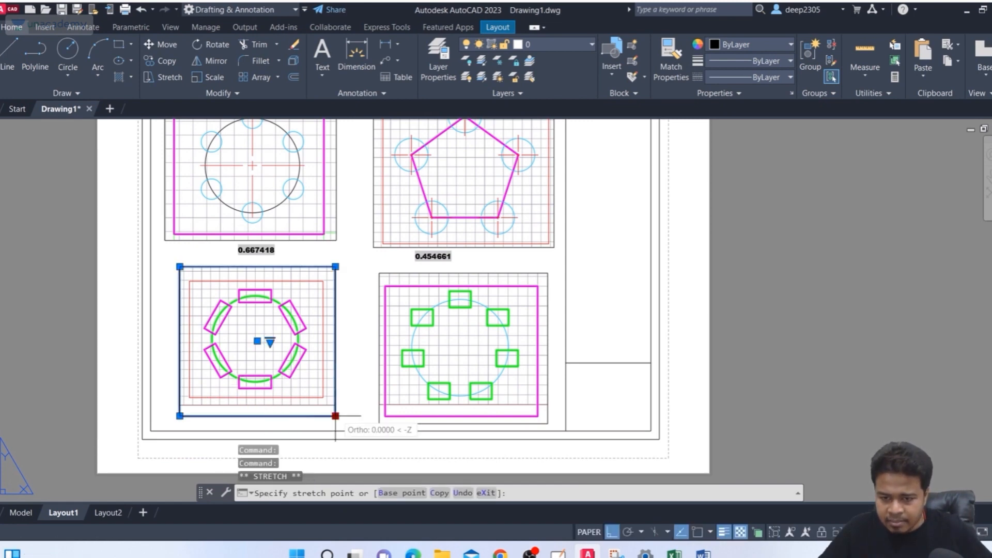
{"action": "left_click", "coordinate": [335, 405]}
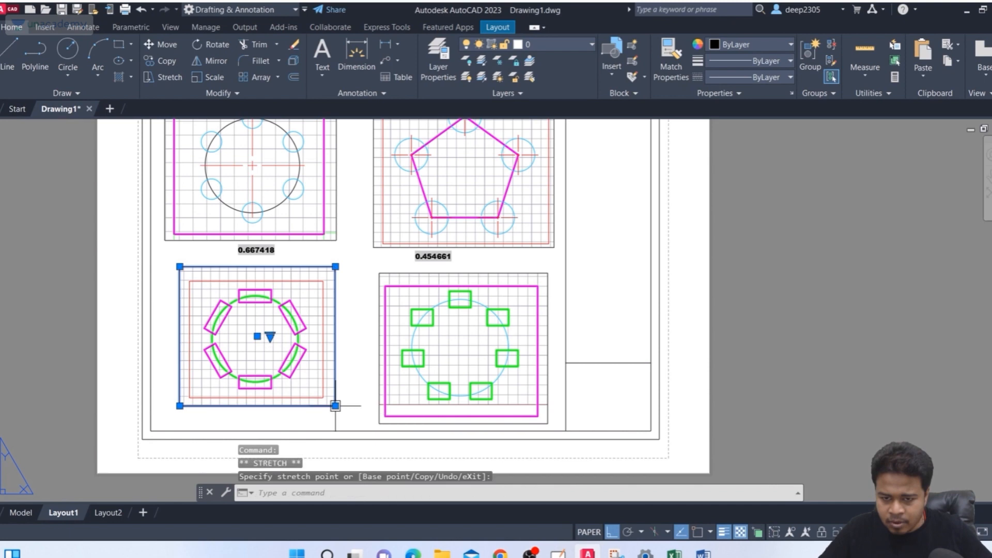
{"action": "left_click", "coordinate": [335, 267]}
{"action": "left_click", "coordinate": [335, 276]}
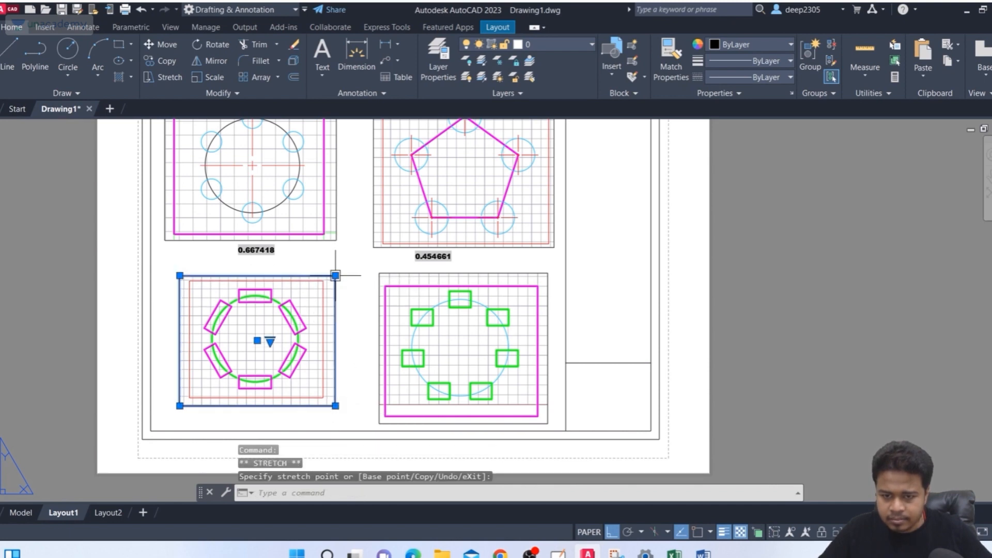
{"action": "left_click", "coordinate": [335, 275]}
{"action": "left_click", "coordinate": [330, 276]}
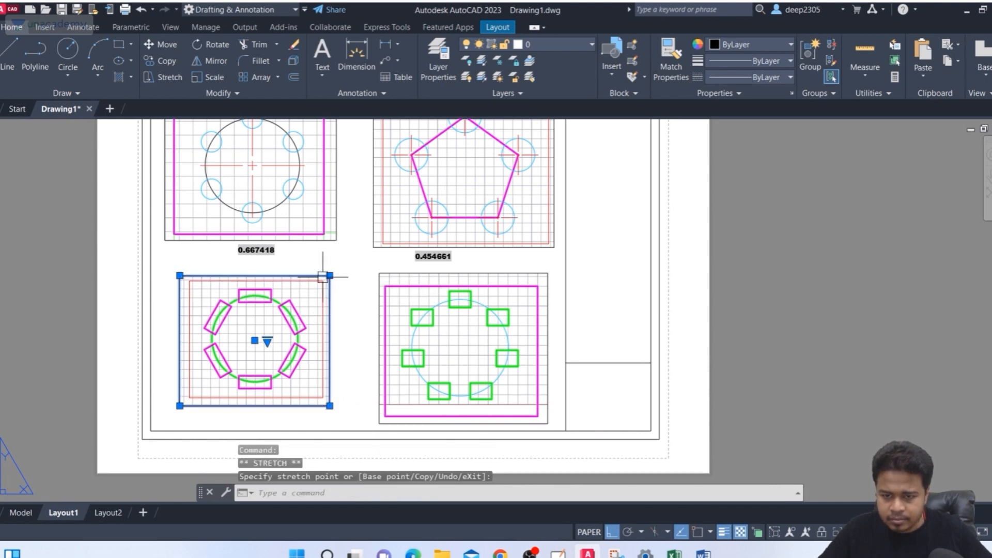
{"action": "left_click", "coordinate": [180, 275]}
{"action": "left_click", "coordinate": [186, 275]}
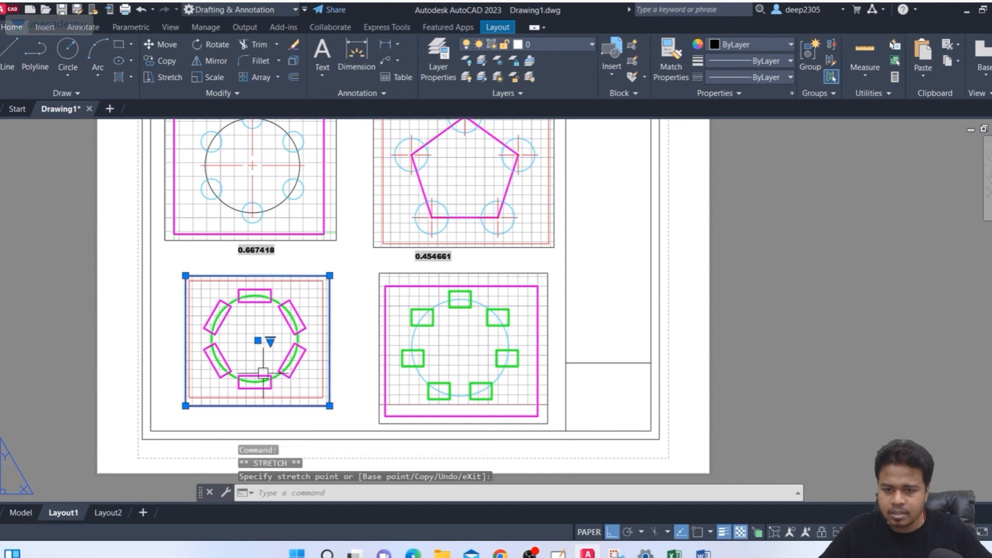
Step: Move the cropped viewport with the six magenta rectangles slightly left on the sheet and deselect it
{"action": "left_click", "coordinate": [257, 341]}
{"action": "left_click", "coordinate": [250, 340]}
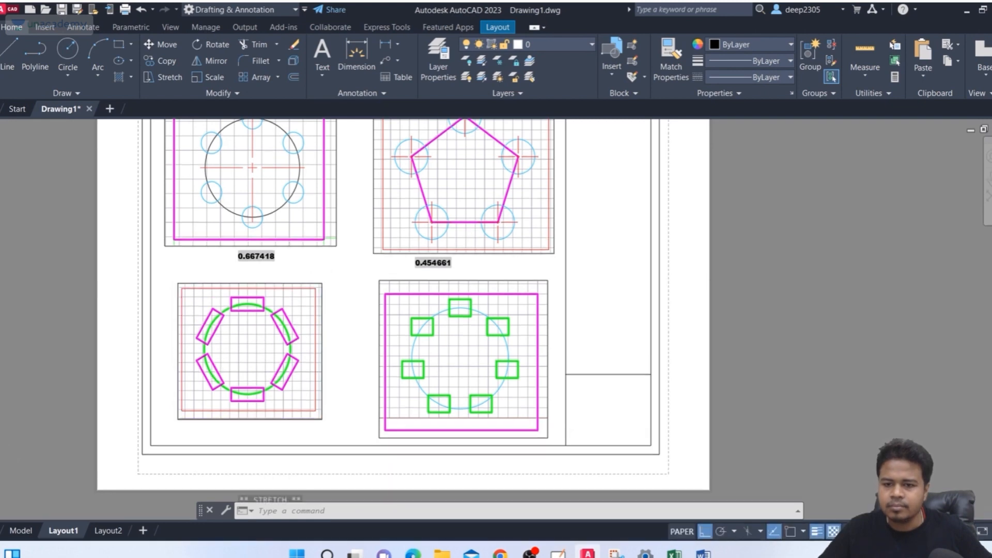
{"action": "key", "text": "Escape"}
{"action": "key", "text": "Escape"}
{"action": "key", "text": "Escape"}
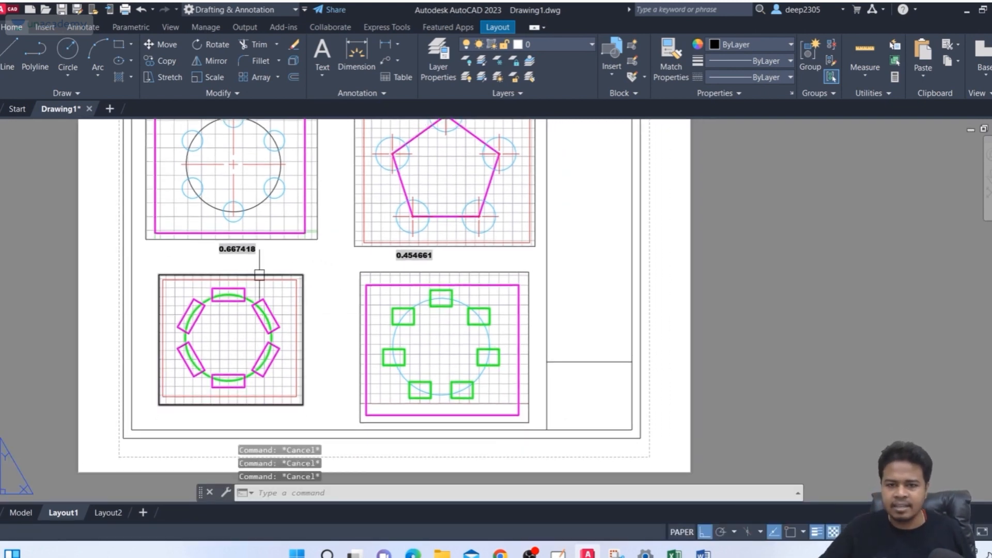
Step: Insert an object field for the Custom scale of the viewport with six magenta rectangles, placing it just below that viewport
{"action": "type", "text": "f"}
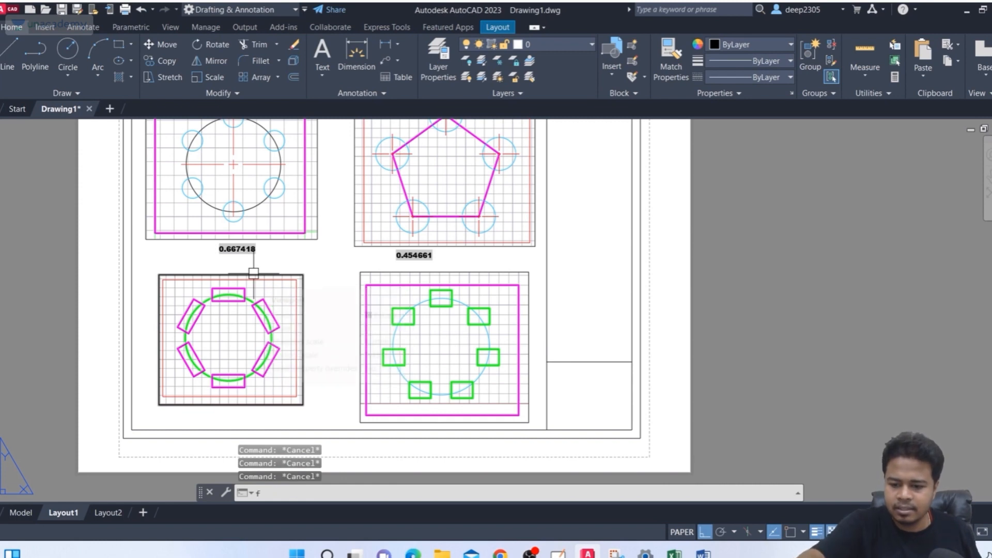
{"action": "type", "text": "ie"}
{"action": "key", "text": "Return"}
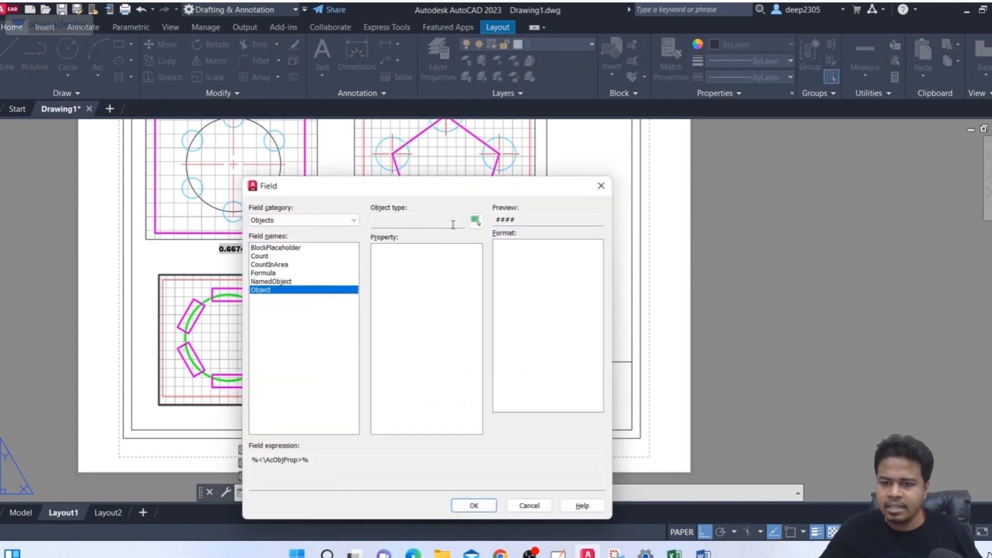
{"action": "left_click", "coordinate": [474, 221]}
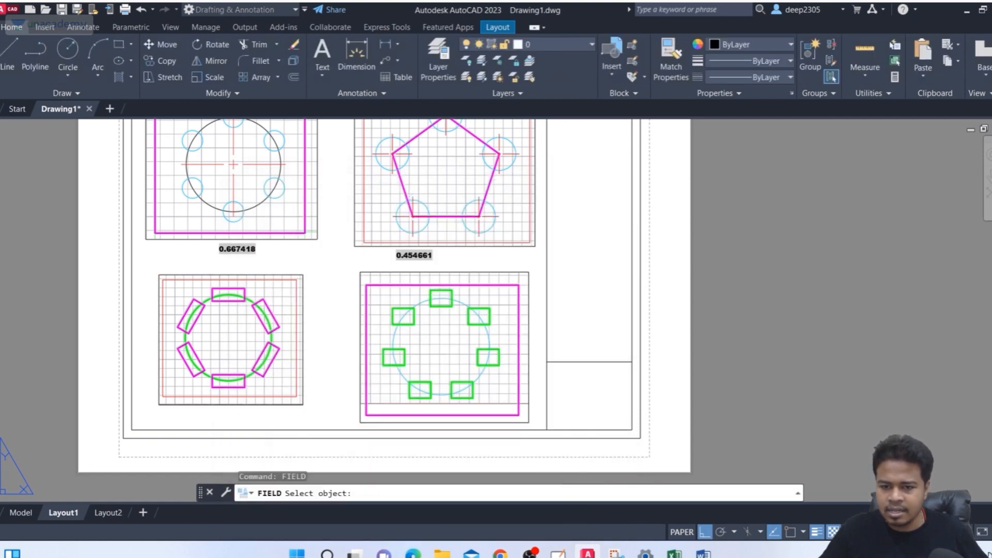
{"action": "left_click", "coordinate": [277, 276]}
{"action": "left_click", "coordinate": [399, 275]}
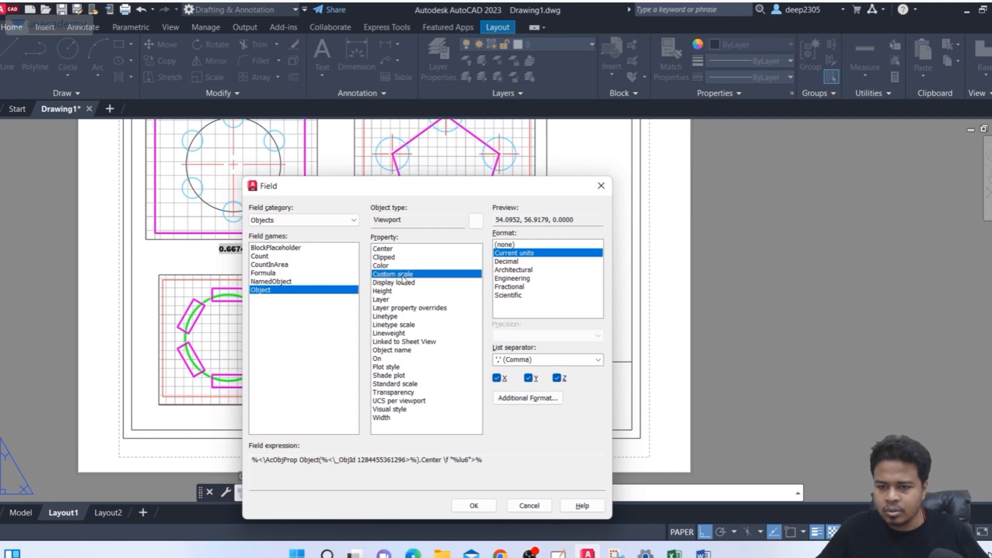
{"action": "left_click", "coordinate": [510, 296]}
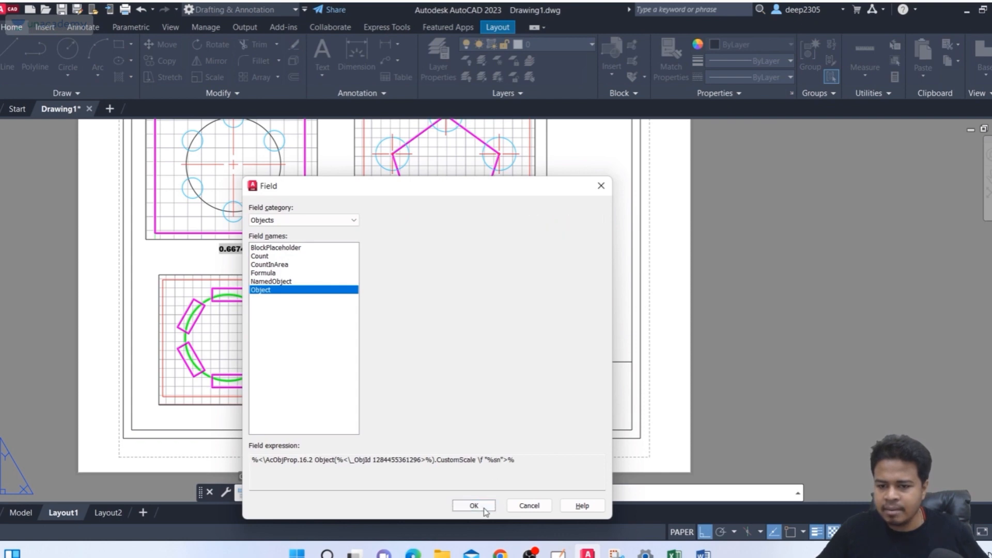
{"action": "left_click", "coordinate": [474, 505]}
{"action": "left_click", "coordinate": [216, 416]}
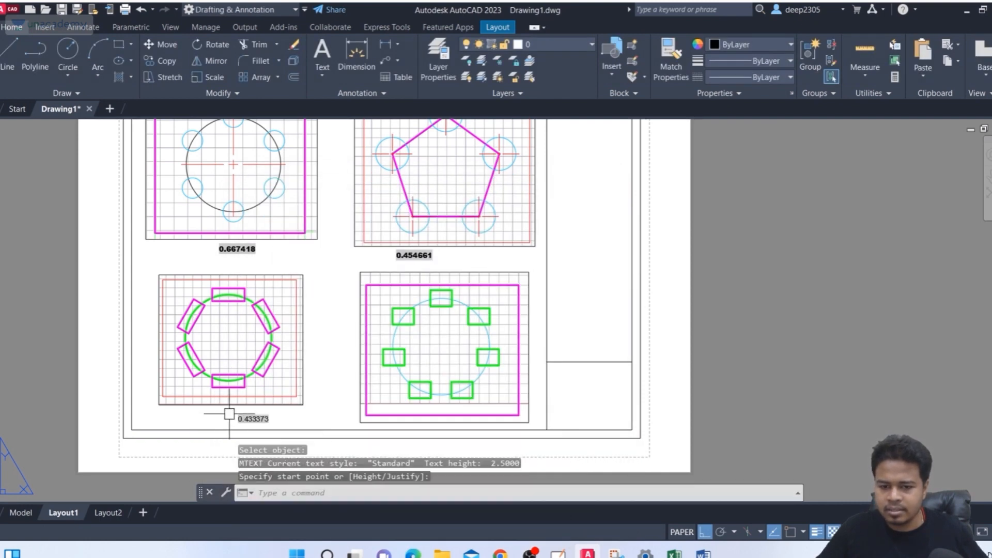
Step: Change the font of the new scale text below the six-rectangle viewport to Arial Black and finish editing it
{"action": "scroll", "coordinate": [279, 425], "scroll_direction": "up", "scroll_amount": 3}
{"action": "left_click", "coordinate": [237, 413]}
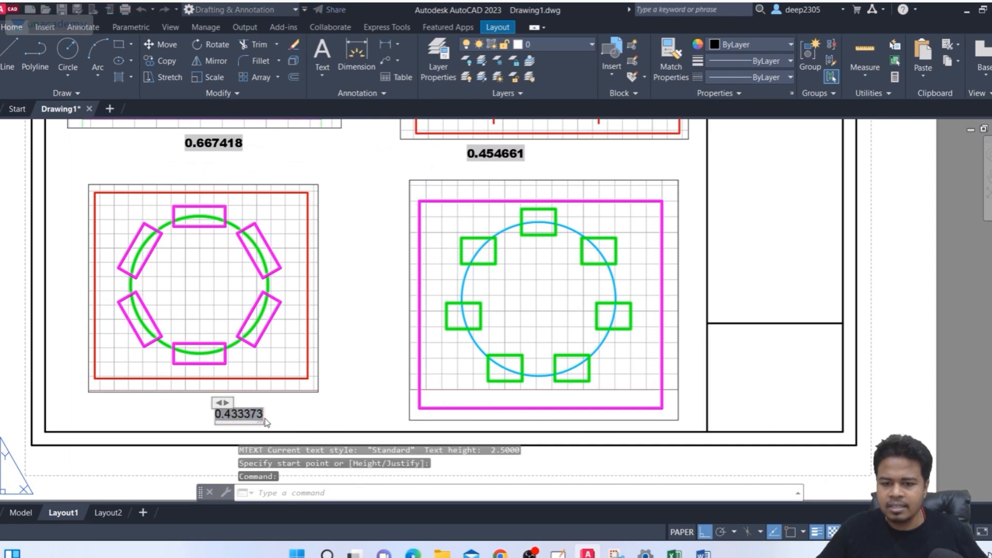
{"action": "double_click", "coordinate": [246, 414]}
{"action": "key", "text": "Escape"}
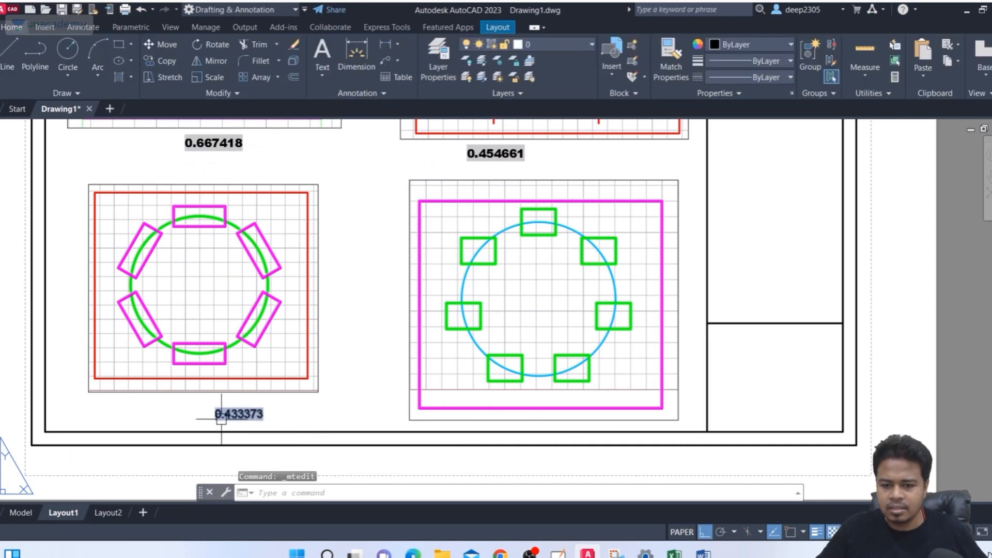
{"action": "double_click", "coordinate": [242, 415]}
{"action": "double_click", "coordinate": [243, 420]}
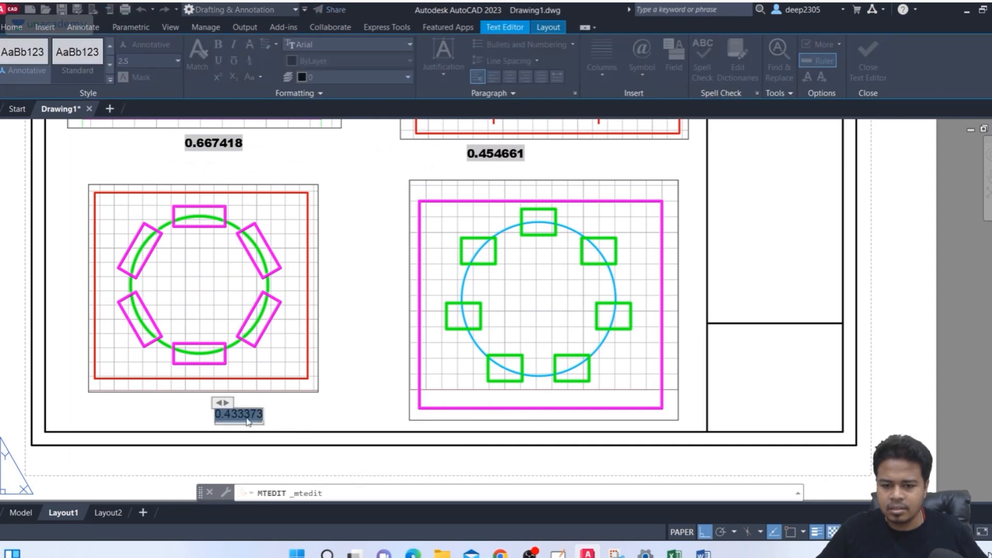
{"action": "left_click", "coordinate": [594, 184]}
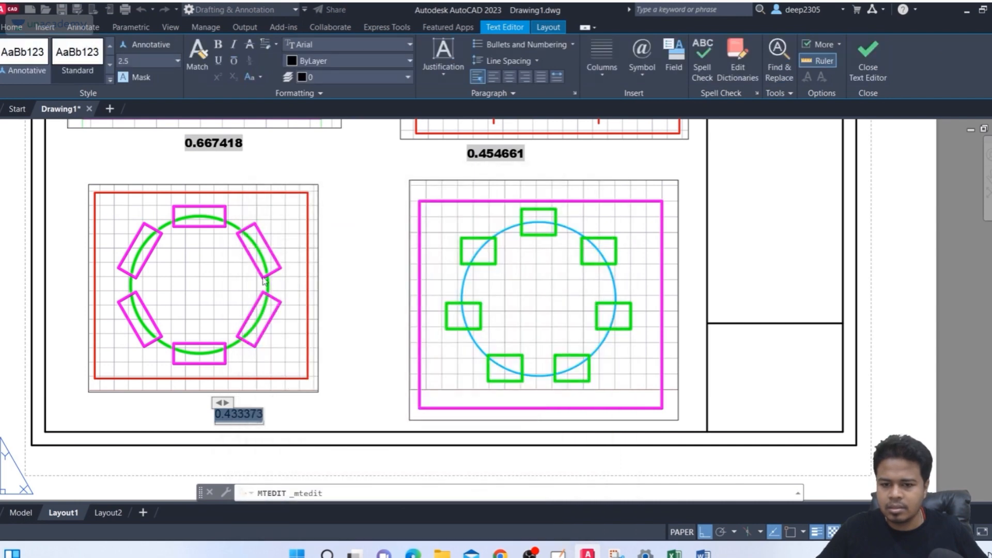
{"action": "left_click", "coordinate": [307, 45]}
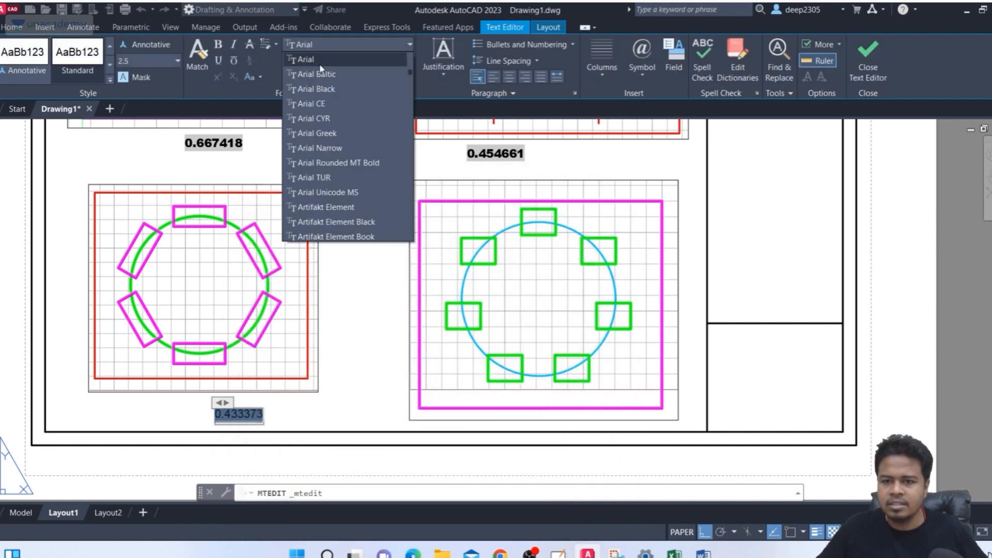
{"action": "left_click", "coordinate": [310, 71]}
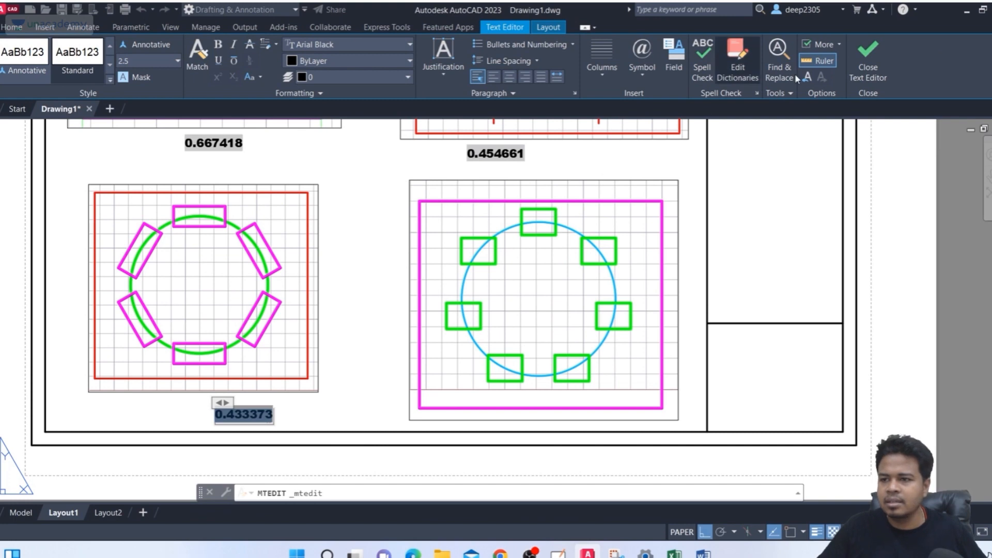
{"action": "left_click", "coordinate": [867, 59]}
Step: Shift the new scale text horizontally left so it sits centered below its viewport
{"action": "scroll", "coordinate": [331, 351], "scroll_direction": "down", "scroll_amount": 3}
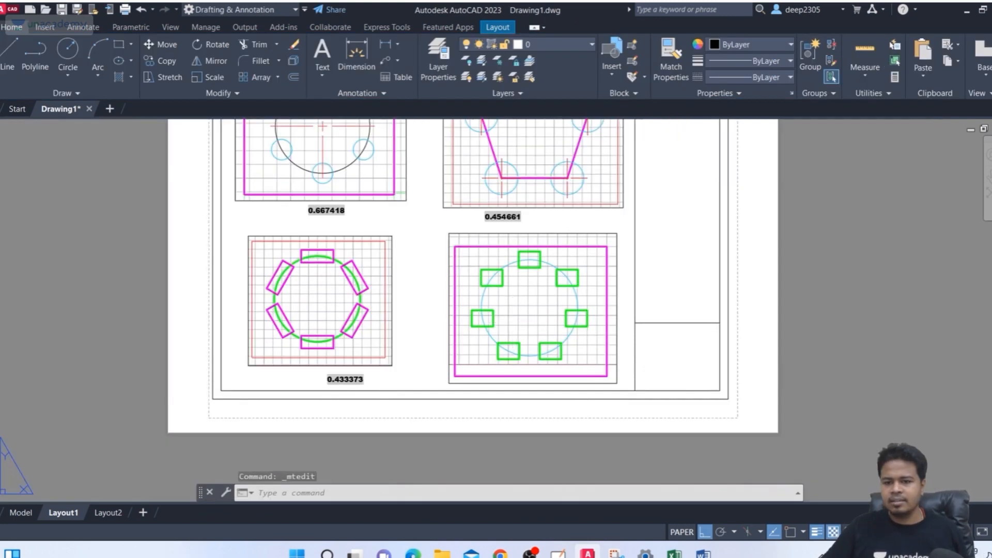
{"action": "scroll", "coordinate": [309, 356], "scroll_direction": "up", "scroll_amount": 1}
{"action": "key", "text": "Escape"}
{"action": "left_click", "coordinate": [294, 372]}
{"action": "left_click", "coordinate": [294, 372]}
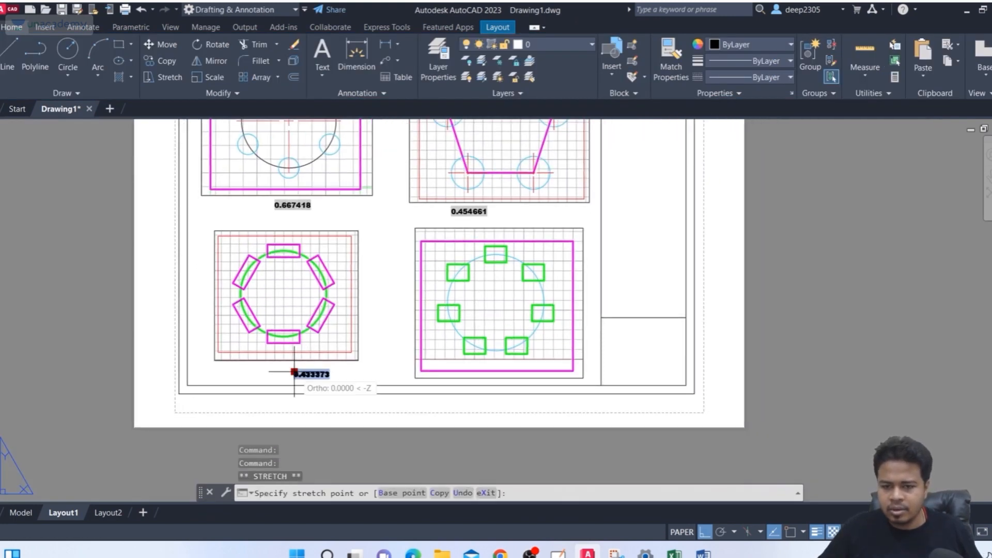
{"action": "left_click", "coordinate": [269, 372]}
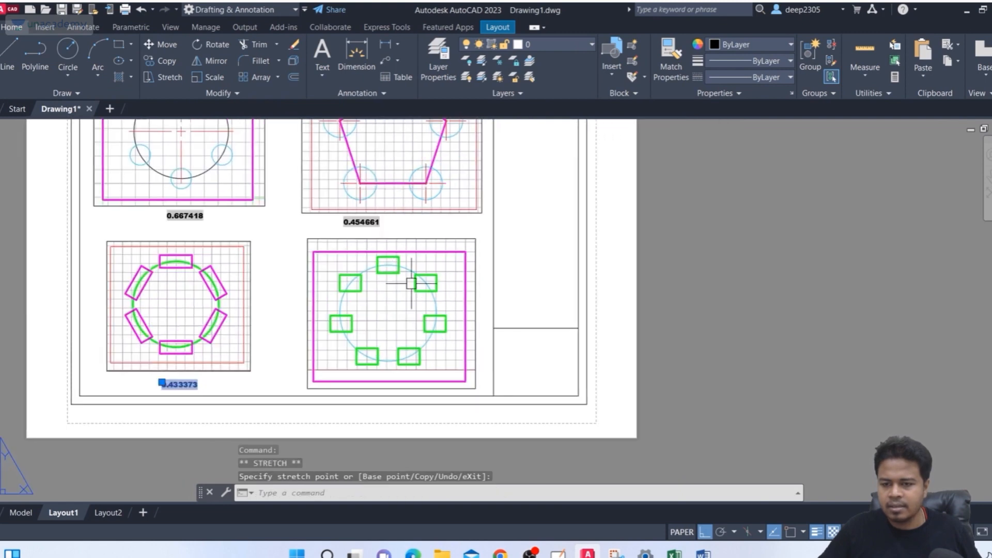
Step: Tighten the edges of the viewport with seven green rectangles around its magenta frame, and move it slightly up
{"action": "scroll", "coordinate": [401, 231], "scroll_direction": "up", "scroll_amount": 2}
{"action": "left_click", "coordinate": [400, 191]}
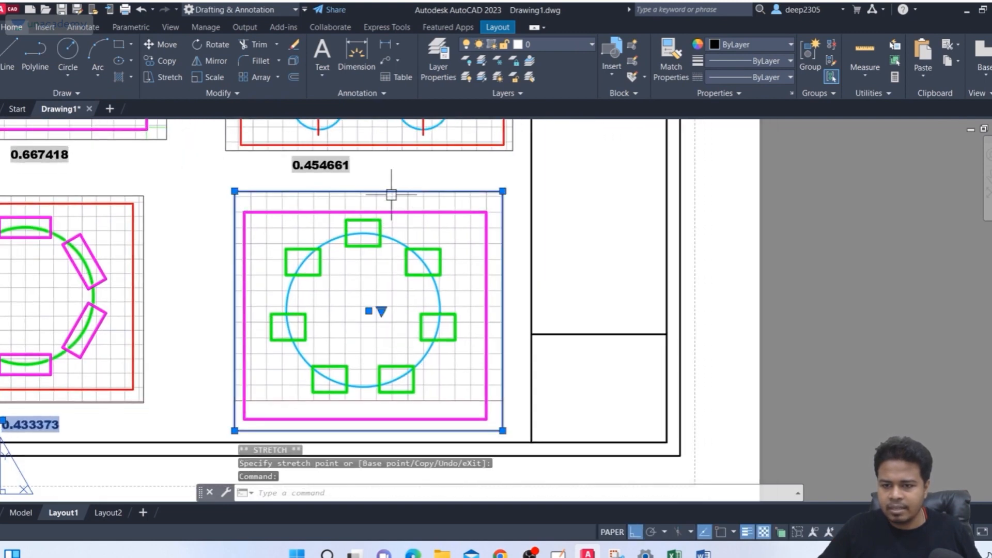
{"action": "left_click", "coordinate": [502, 191]}
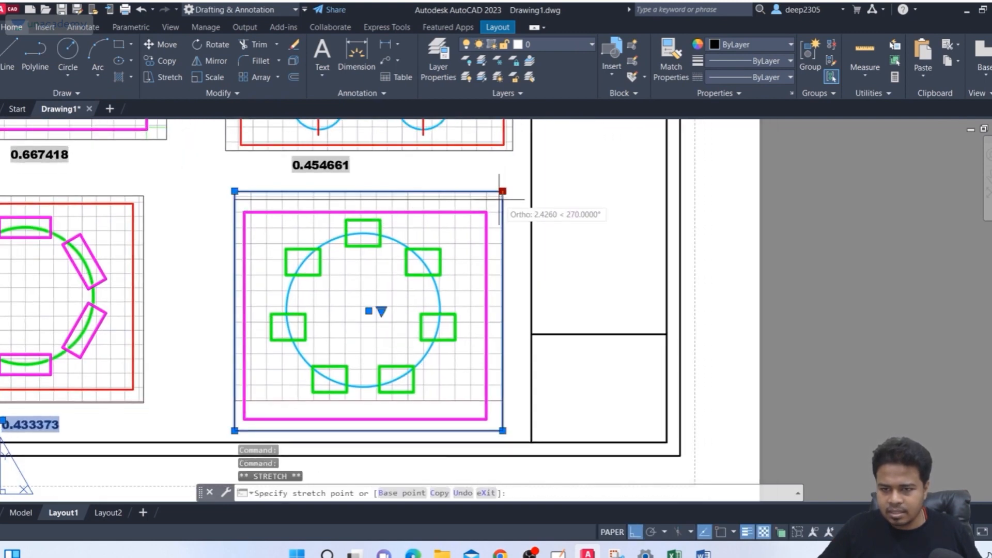
{"action": "left_click", "coordinate": [503, 206]}
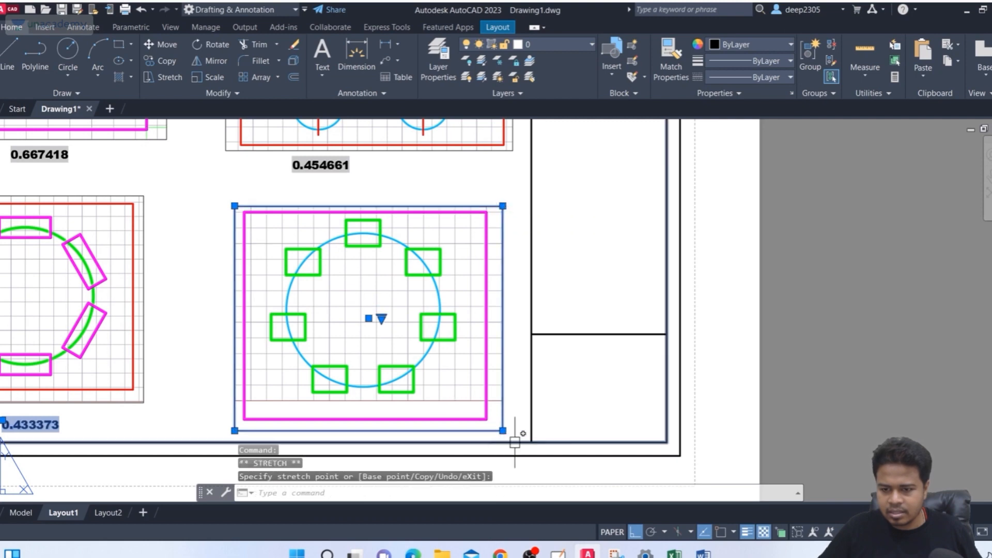
{"action": "left_click", "coordinate": [502, 430]}
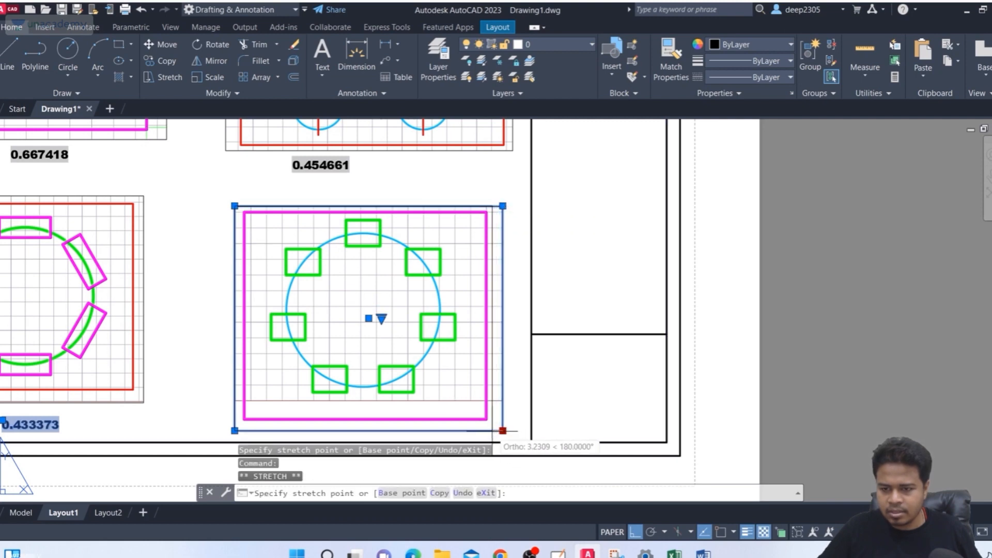
{"action": "left_click", "coordinate": [492, 431]}
{"action": "left_click", "coordinate": [234, 430]}
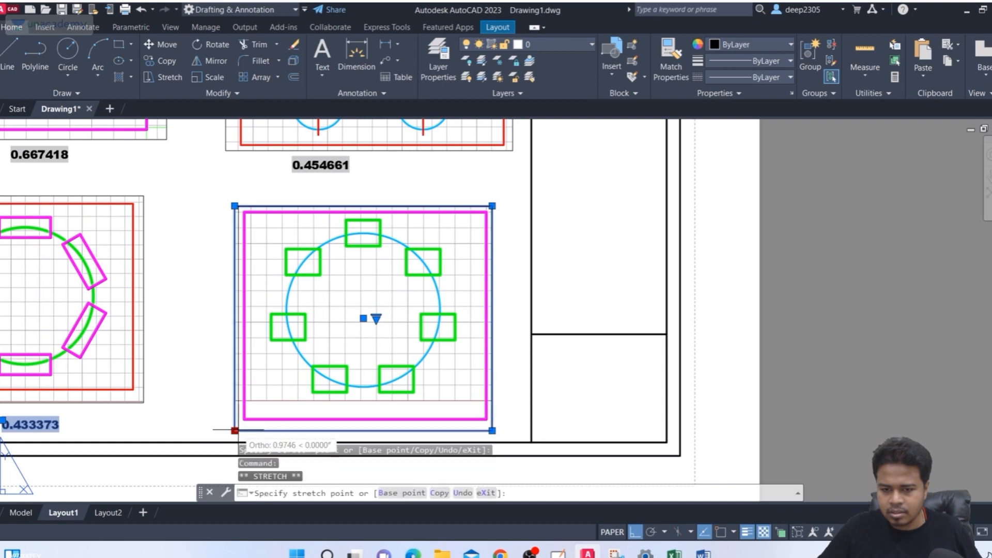
{"action": "left_click", "coordinate": [241, 430]}
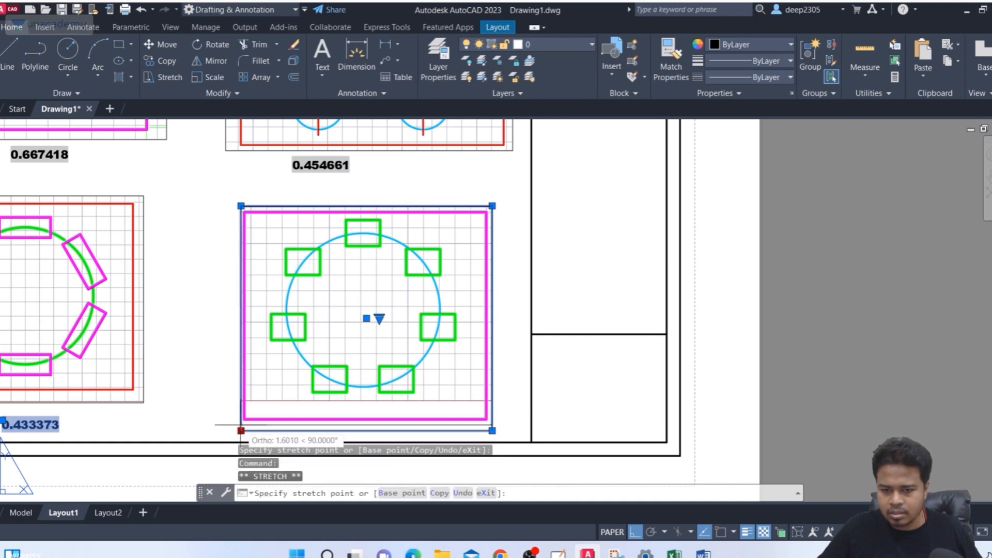
{"action": "left_click", "coordinate": [240, 425]}
{"action": "left_click", "coordinate": [367, 315]}
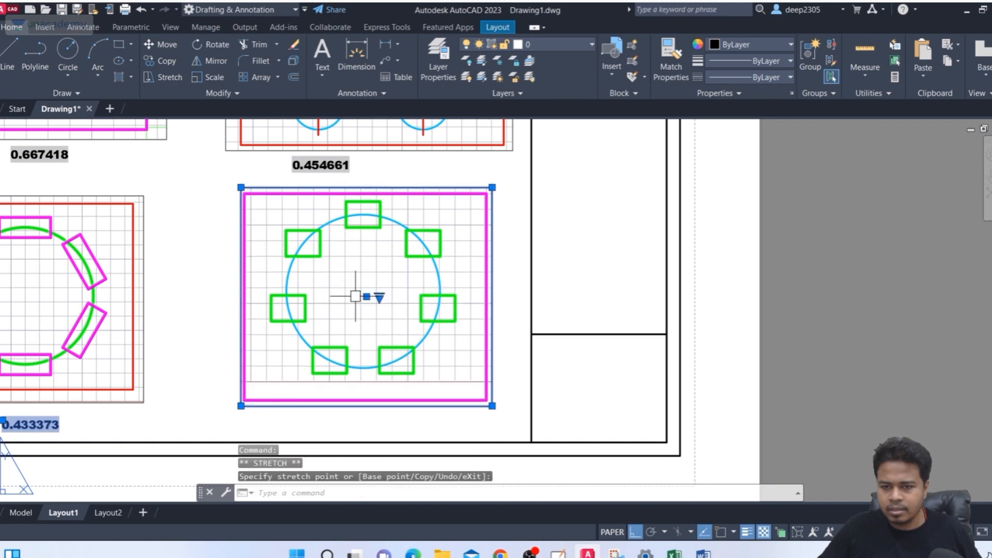
Step: Insert an object field for the Custom scale of the viewport with seven green rectangles, placing it just below that viewport
{"action": "key", "text": "Escape"}
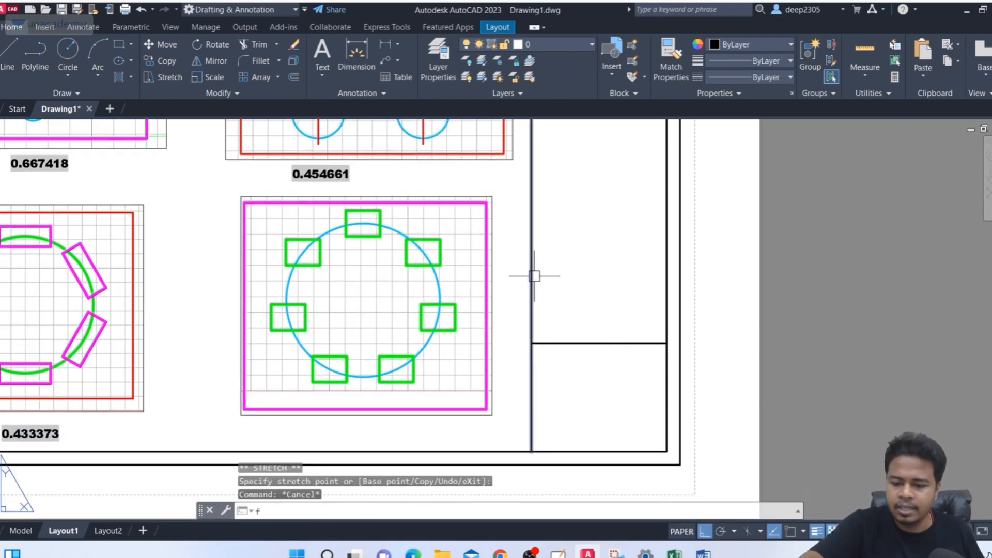
{"action": "type", "text": "FIELD"}
{"action": "key", "text": "Return"}
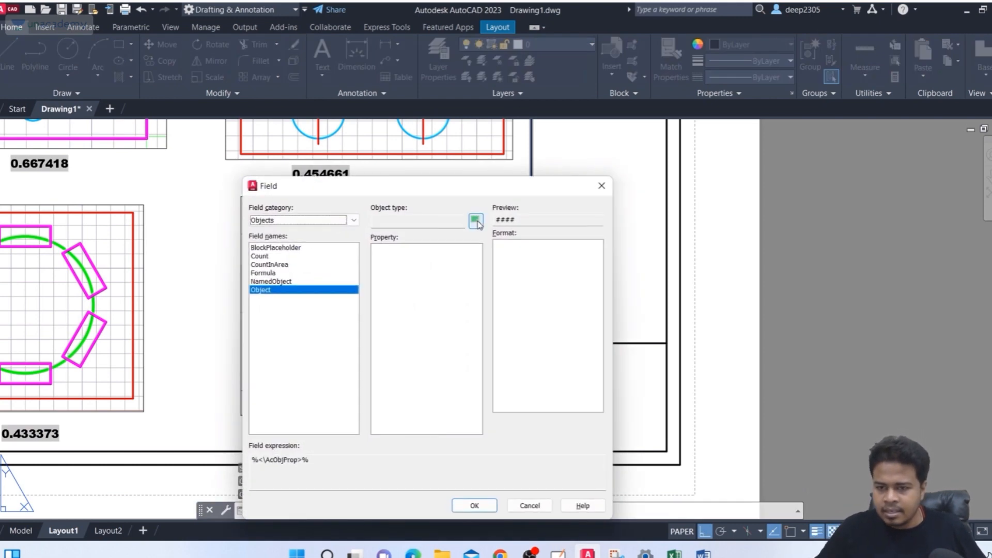
{"action": "left_click", "coordinate": [476, 221]}
{"action": "left_click", "coordinate": [495, 253]}
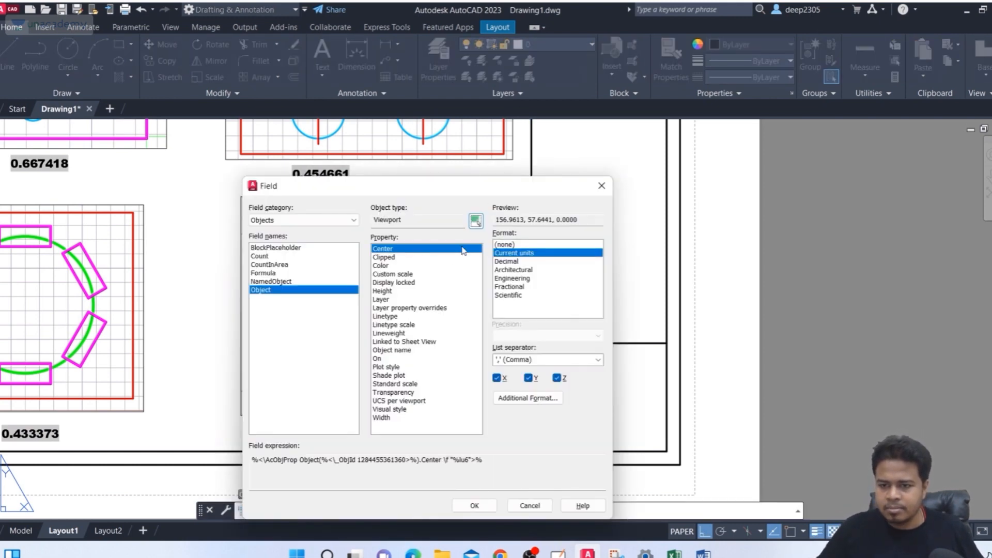
{"action": "left_click", "coordinate": [400, 274]}
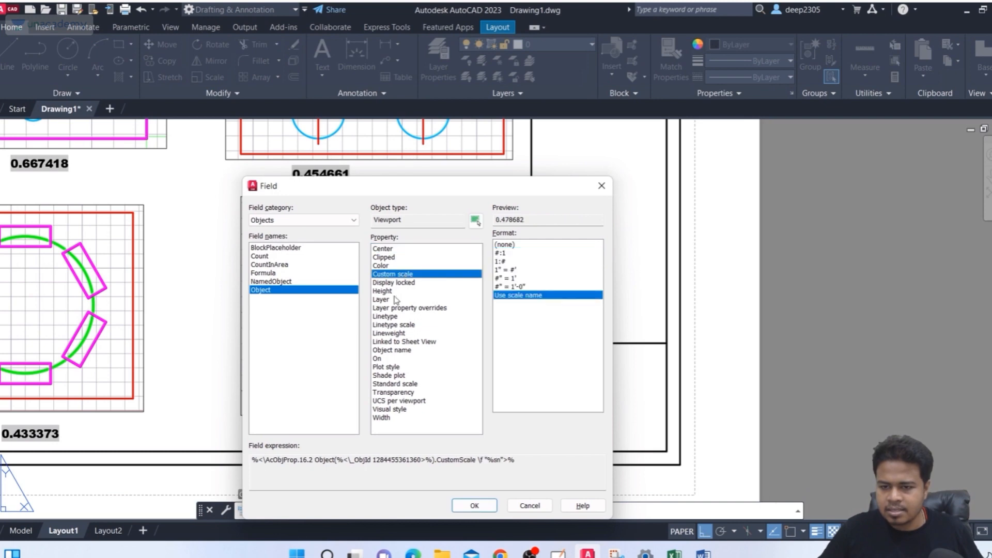
{"action": "left_click", "coordinate": [474, 506]}
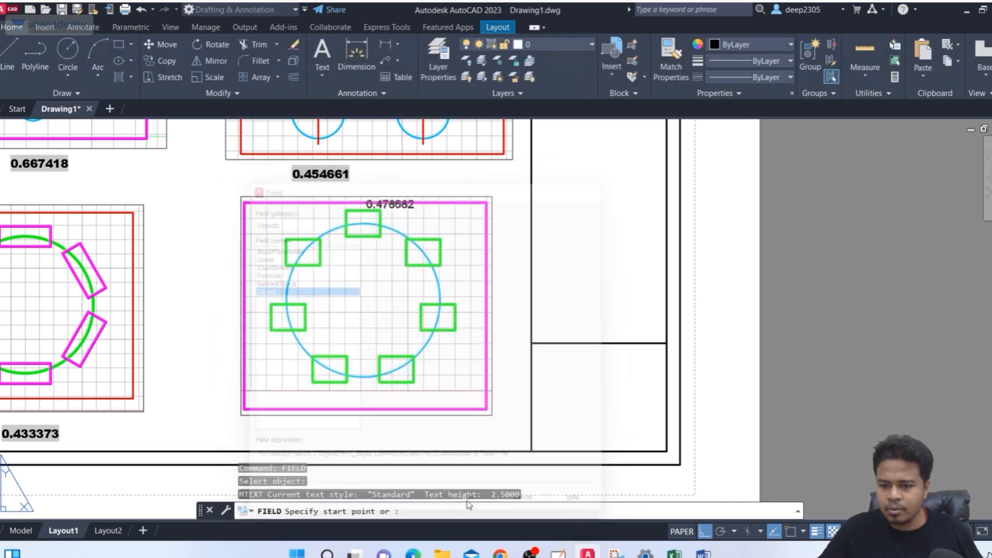
{"action": "left_click", "coordinate": [368, 431]}
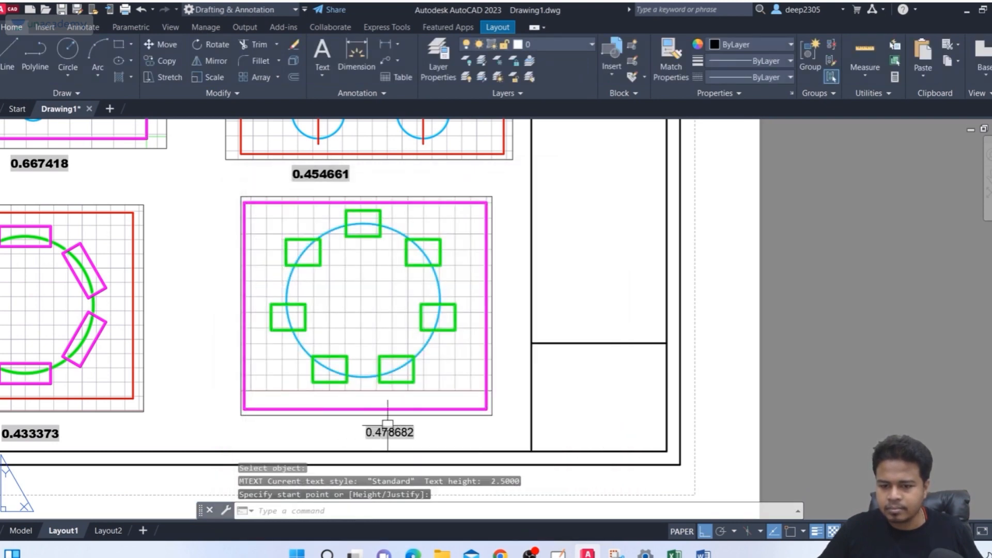
Step: Change the font of the new scale text below the seven-rectangle viewport to Arial Black and finish editing it
{"action": "left_click", "coordinate": [382, 429]}
{"action": "double_click", "coordinate": [385, 431]}
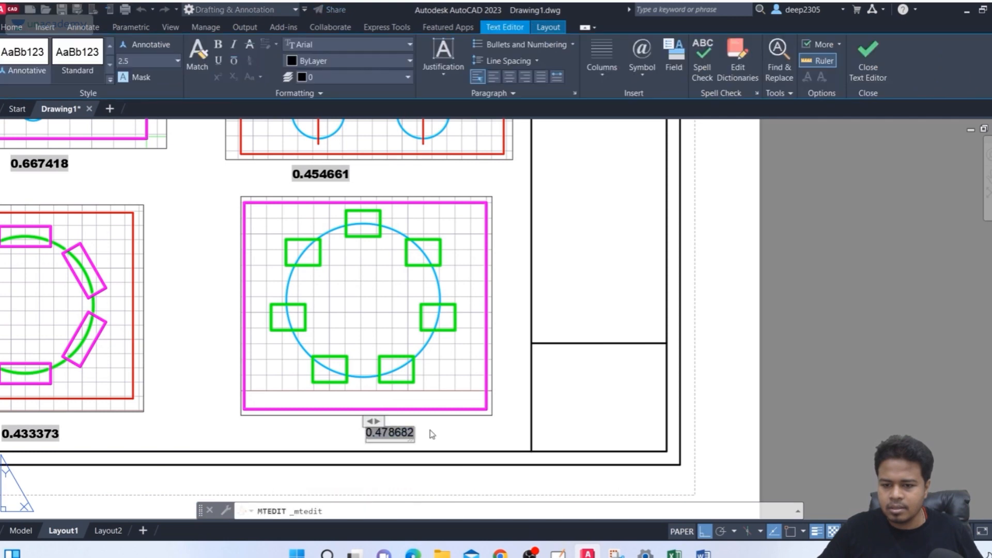
{"action": "key", "text": "ctrl+a"}
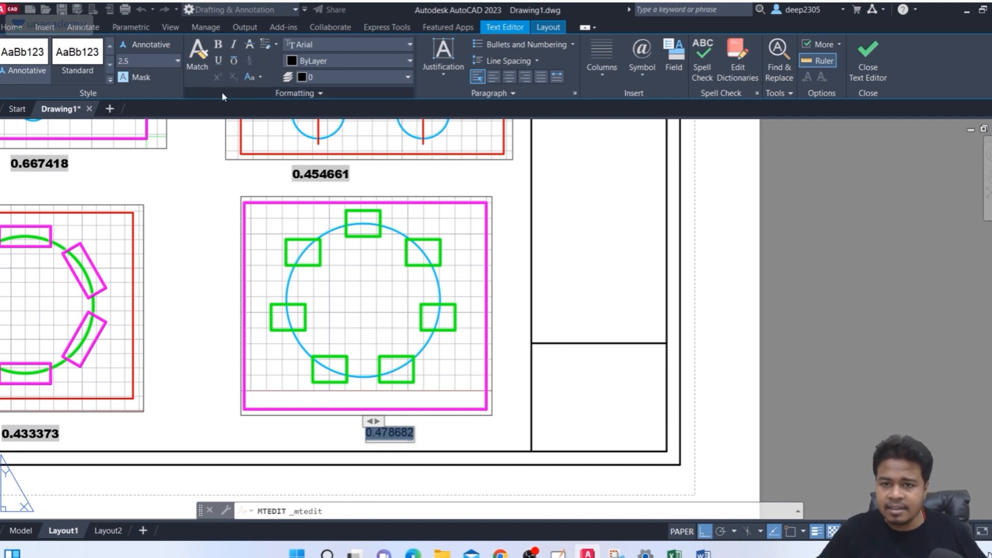
{"action": "left_click", "coordinate": [322, 44]}
{"action": "left_click", "coordinate": [330, 89]}
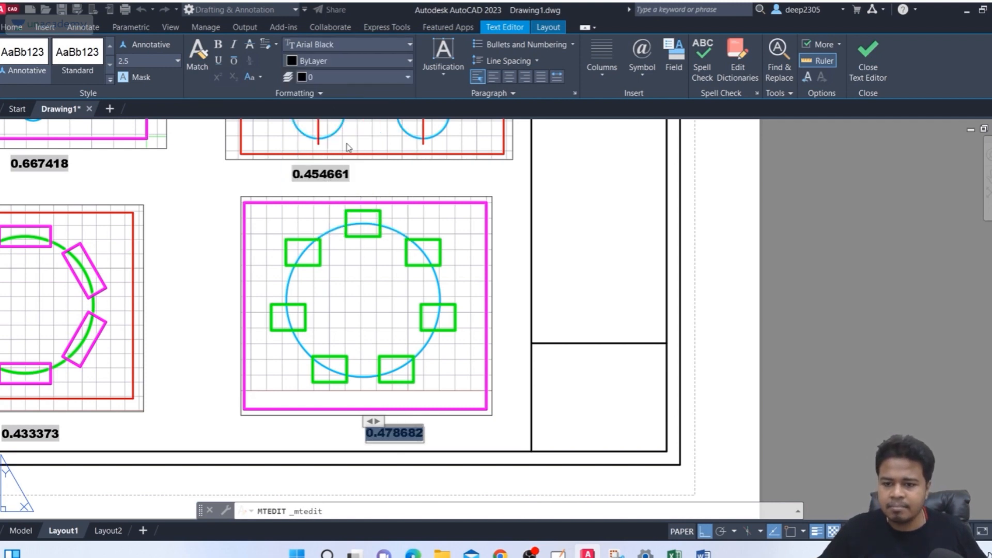
{"action": "left_click", "coordinate": [868, 56]}
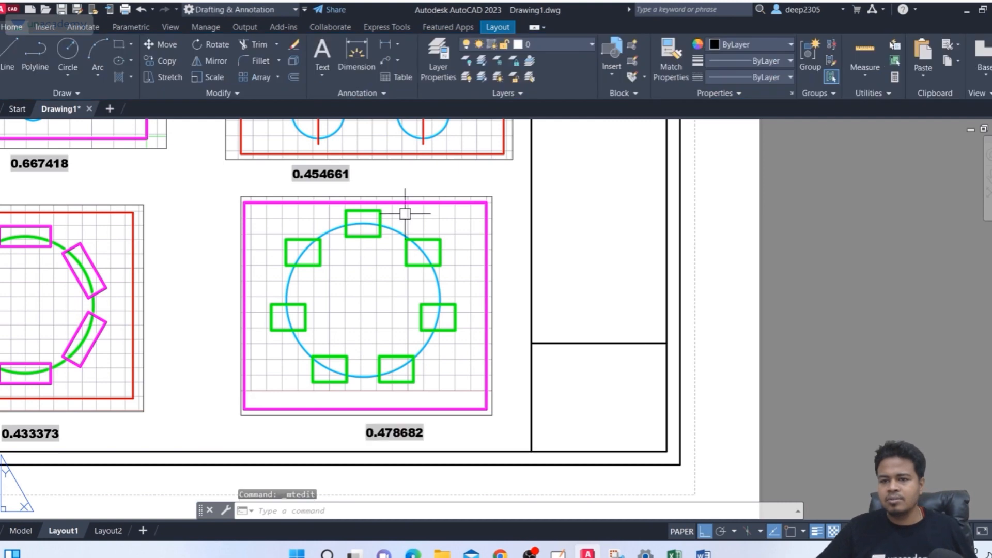
Step: Examine the whole Layout1 sheet, checking how the four viewports and their scale labels are arranged inside the border
{"action": "scroll", "coordinate": [277, 336], "scroll_direction": "down", "scroll_amount": 5}
{"action": "middle_click_drag", "start_coordinate": [277, 336], "coordinate": [339, 346]}
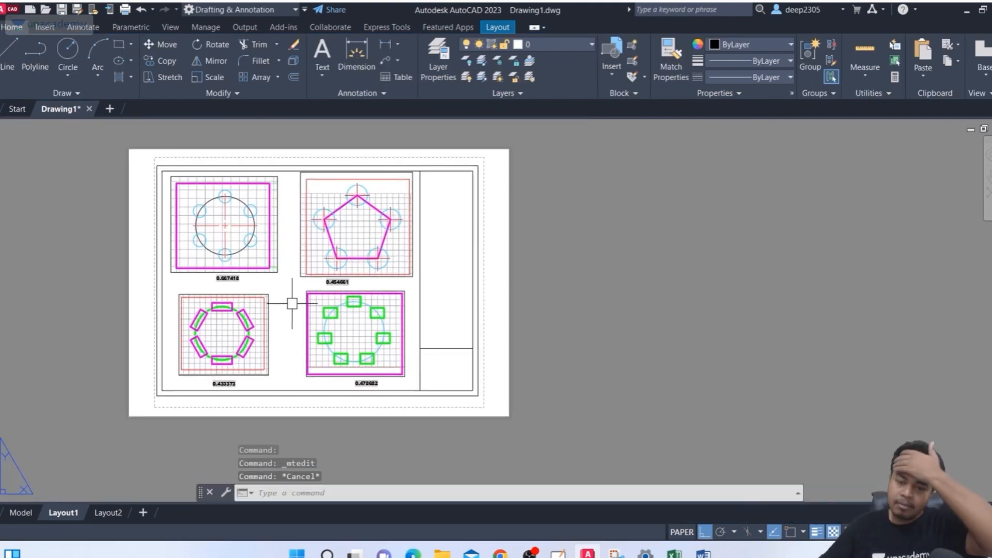
{"action": "scroll", "coordinate": [275, 283], "scroll_direction": "up", "scroll_amount": 4}
{"action": "scroll", "coordinate": [279, 285], "scroll_direction": "down", "scroll_amount": 2}
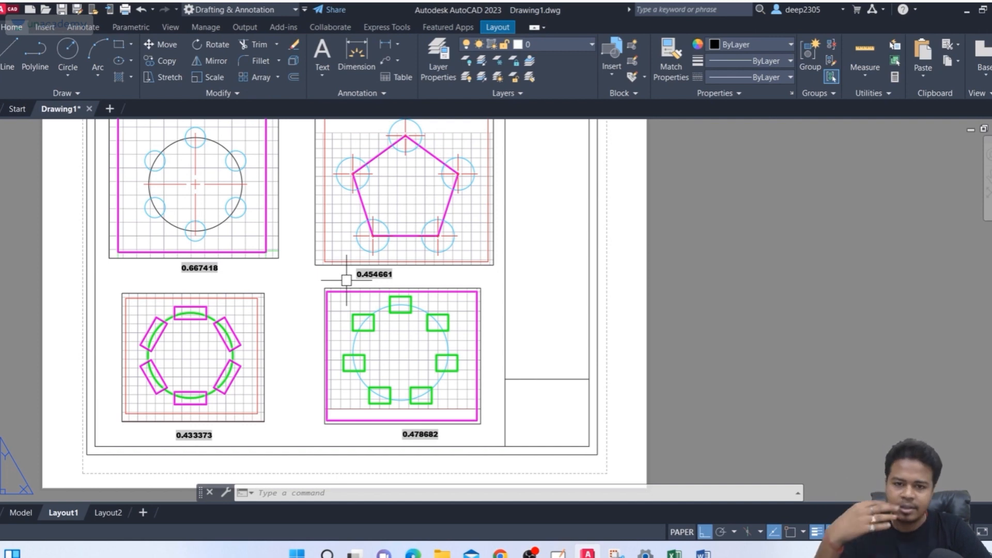
{"action": "scroll", "coordinate": [222, 170], "scroll_direction": "down", "scroll_amount": 3}
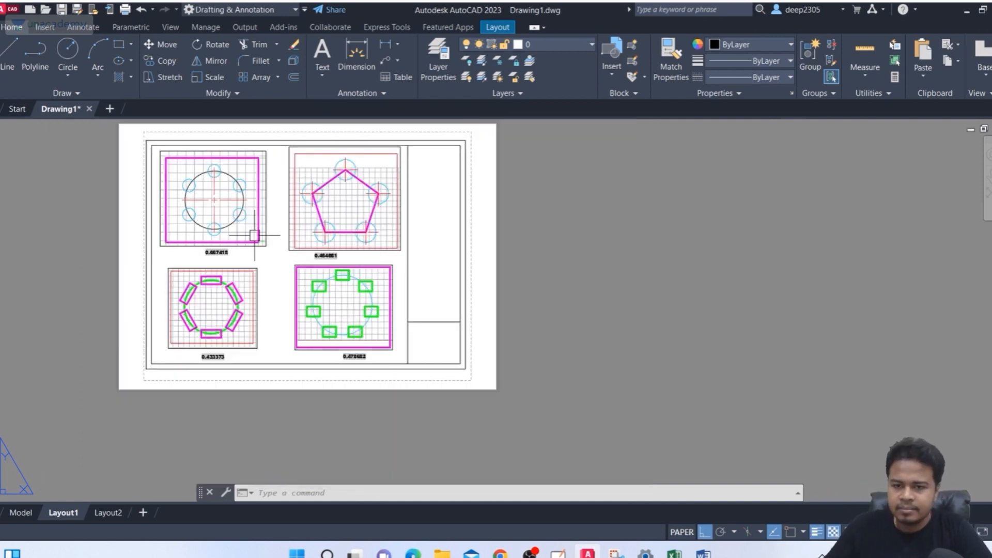
{"action": "middle_click_drag", "start_coordinate": [254, 233], "coordinate": [274, 256]}
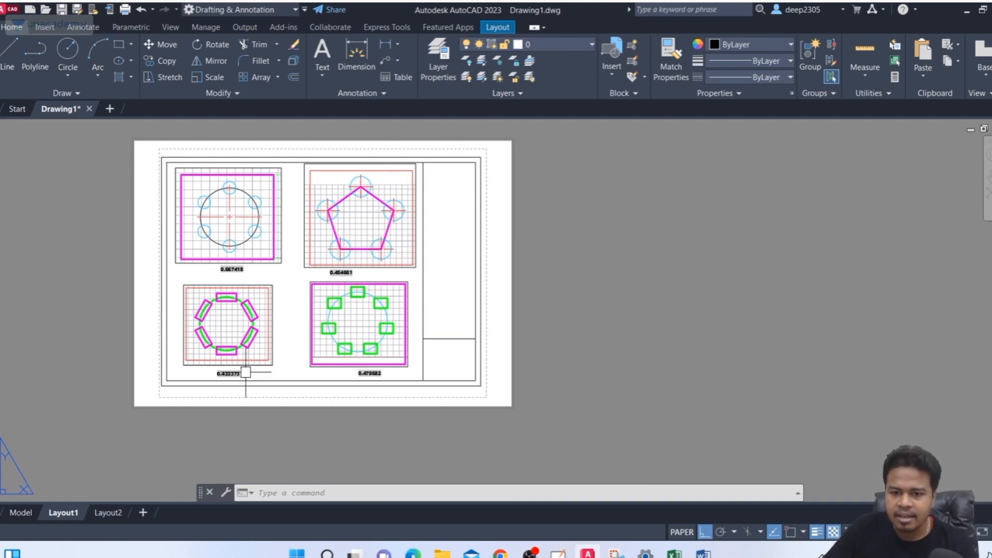
{"action": "middle_click_drag", "start_coordinate": [245, 372], "coordinate": [264, 387]}
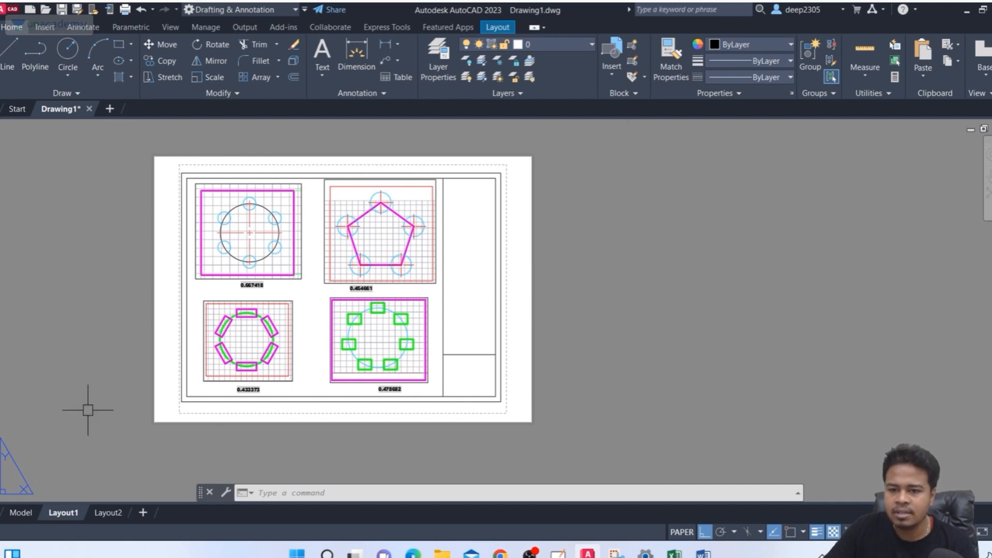
{"action": "scroll", "coordinate": [374, 200], "scroll_direction": "up", "scroll_amount": 2}
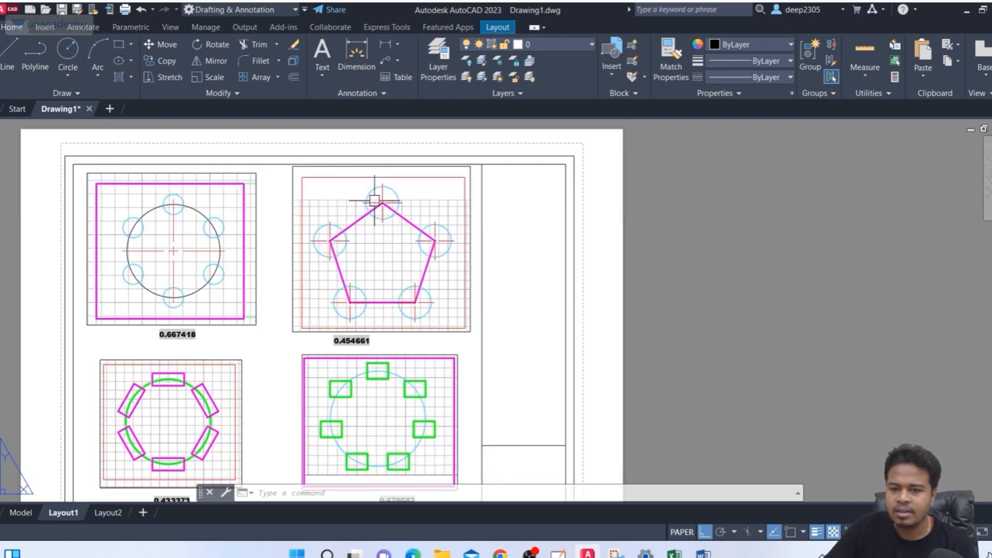
{"action": "scroll", "coordinate": [343, 210], "scroll_direction": "down", "scroll_amount": 2}
{"action": "middle_click_drag", "start_coordinate": [262, 195], "coordinate": [281, 201]}
{"action": "scroll", "coordinate": [285, 200], "scroll_direction": "up", "scroll_amount": 2}
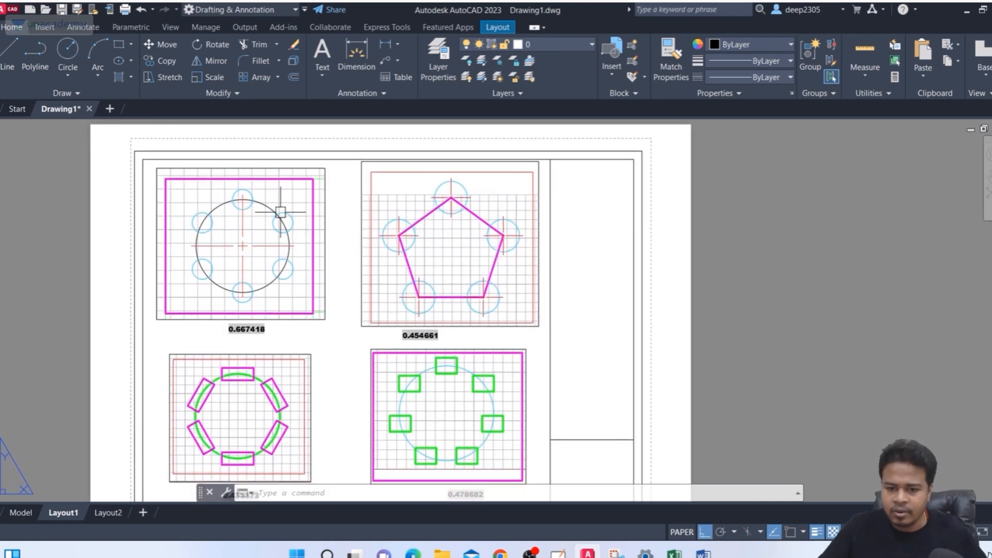
{"action": "scroll", "coordinate": [281, 217], "scroll_direction": "down", "scroll_amount": 2}
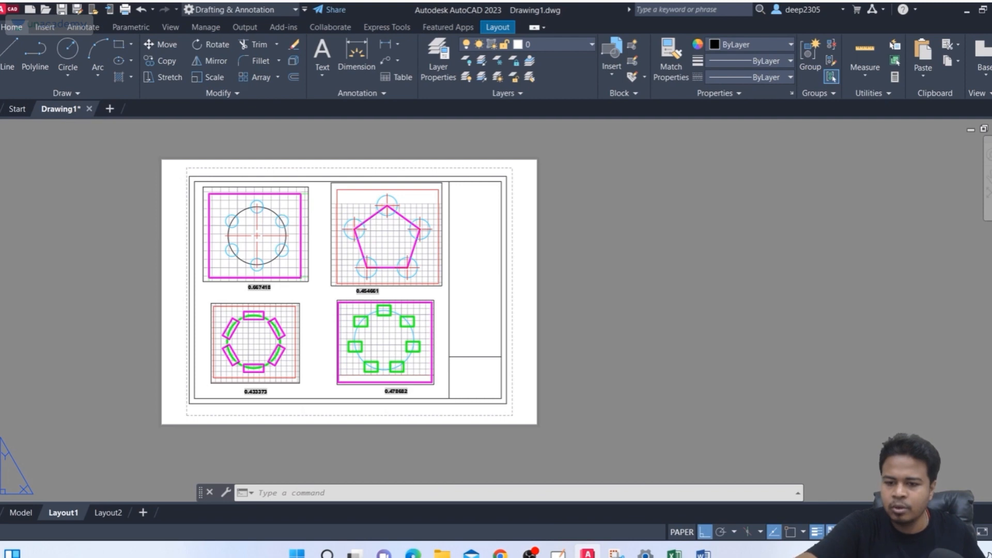
Step: Preview the plot of Layout1 with the Deep_unacademy page setup, and return to the plot settings
{"action": "key", "text": "ctrl+p"}
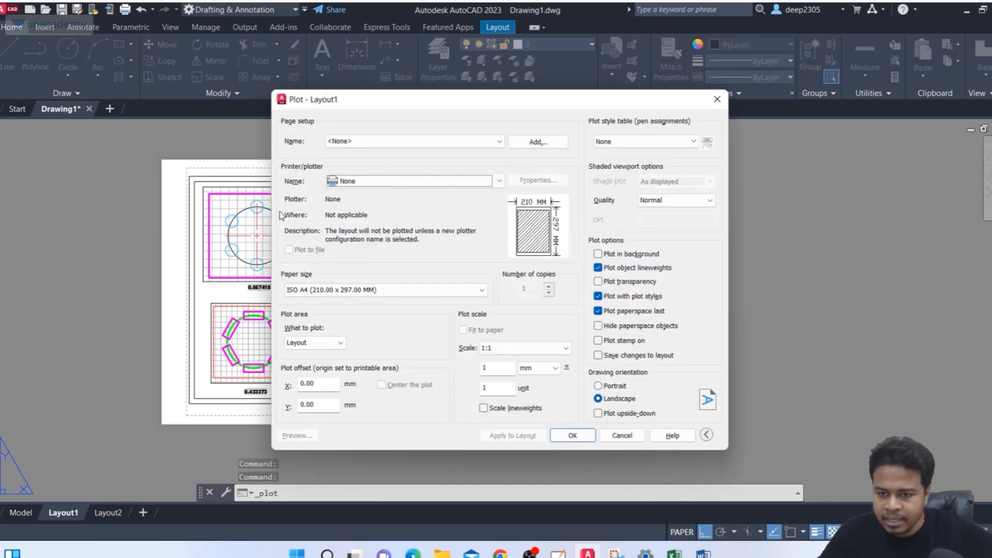
{"action": "left_click", "coordinate": [365, 140]}
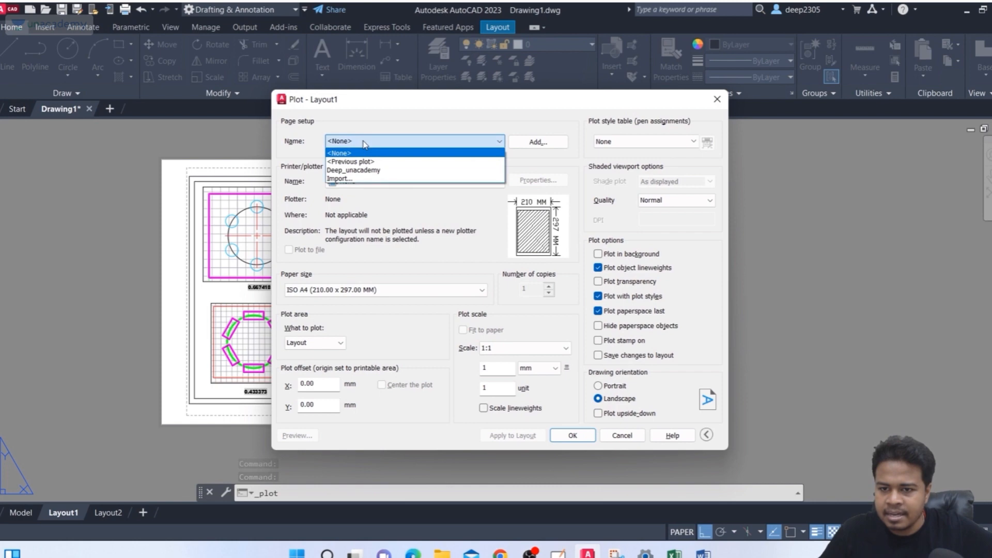
{"action": "left_click", "coordinate": [367, 171]}
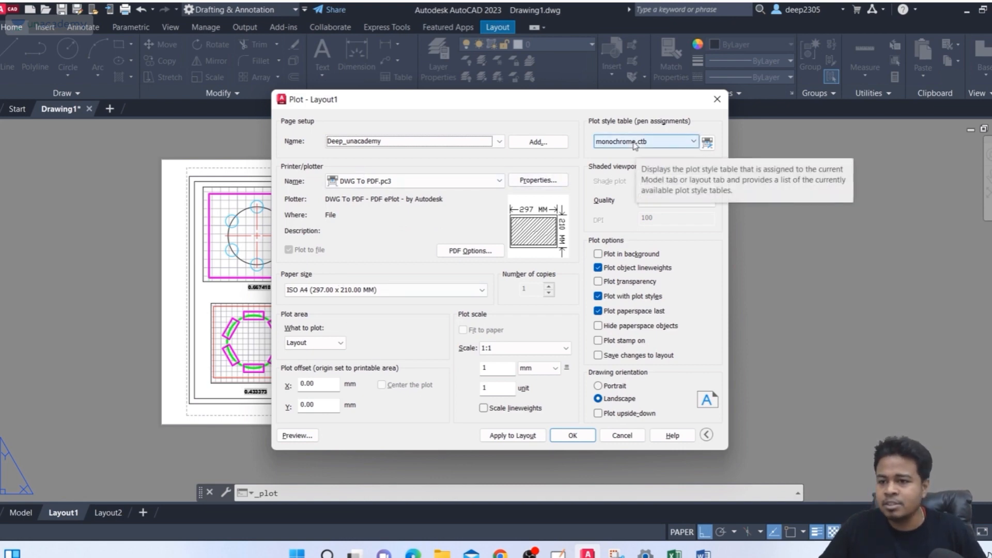
{"action": "left_click", "coordinate": [299, 435]}
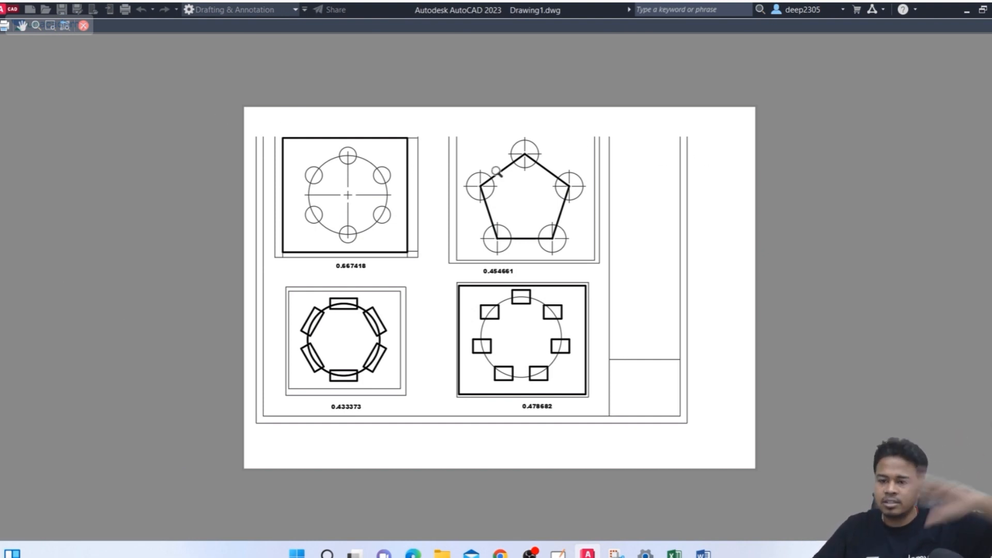
{"action": "left_click", "coordinate": [84, 25]}
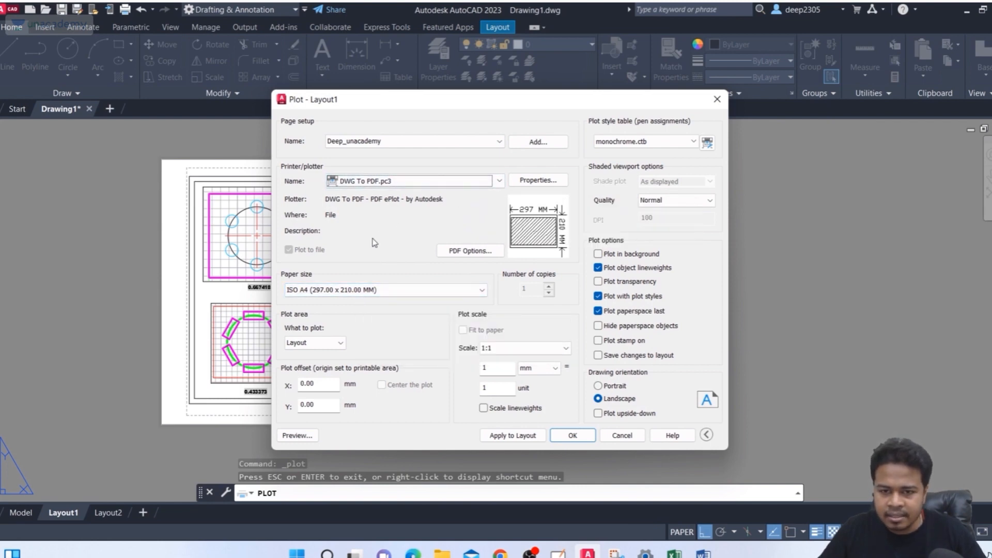
Step: Check the paper size and plot style table options in the plot settings, and close them without plotting
{"action": "left_click", "coordinate": [357, 290]}
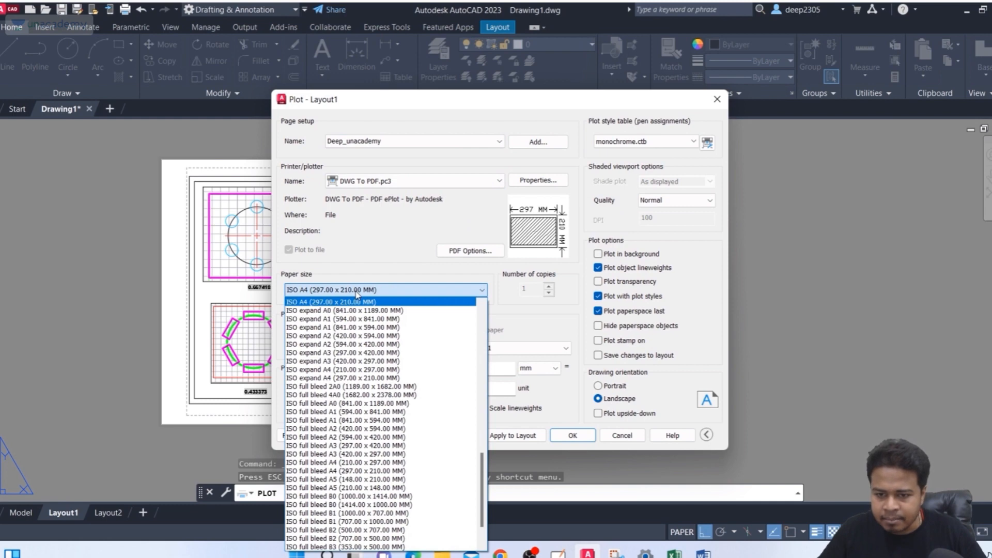
{"action": "left_click", "coordinate": [357, 302]}
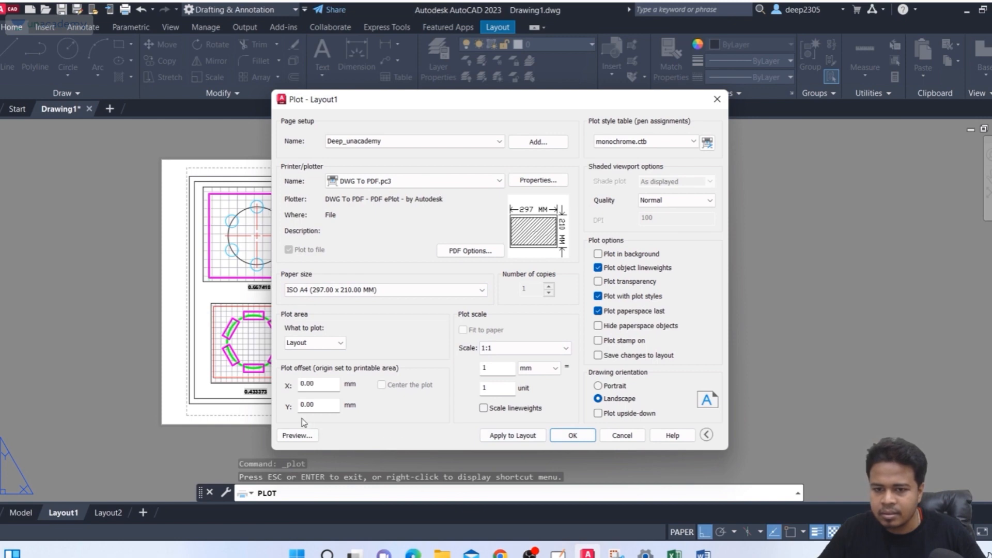
{"action": "left_click", "coordinate": [624, 142]}
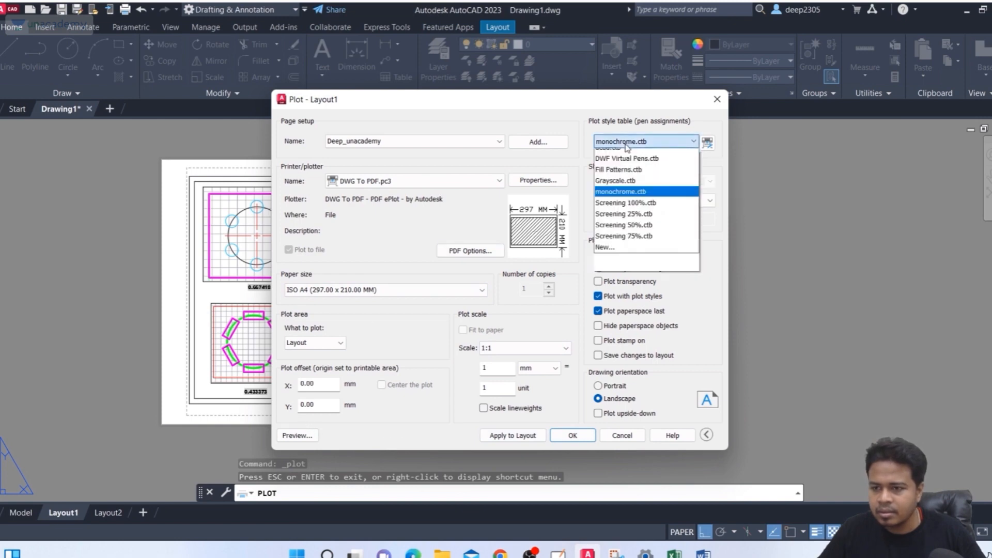
{"action": "left_click", "coordinate": [626, 147]}
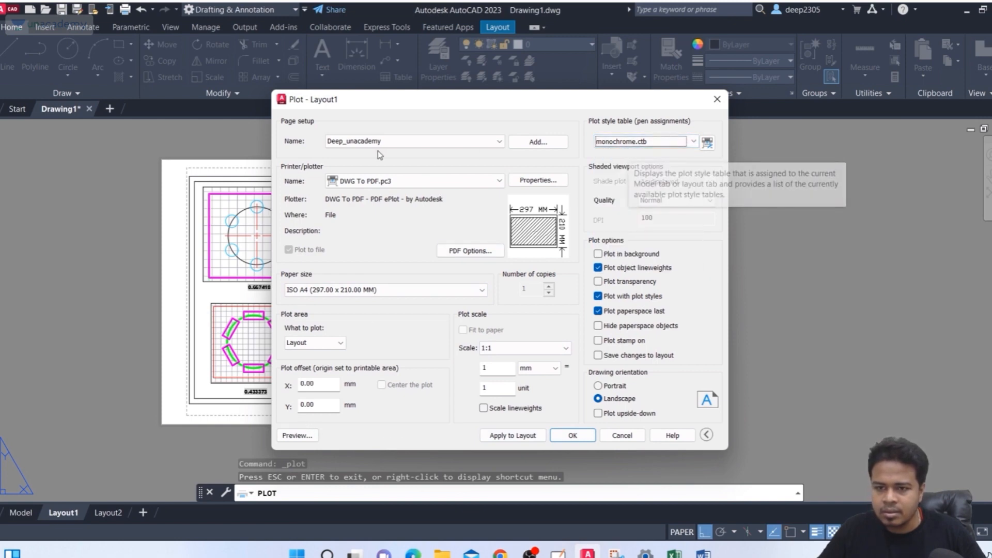
{"action": "left_click", "coordinate": [716, 99]}
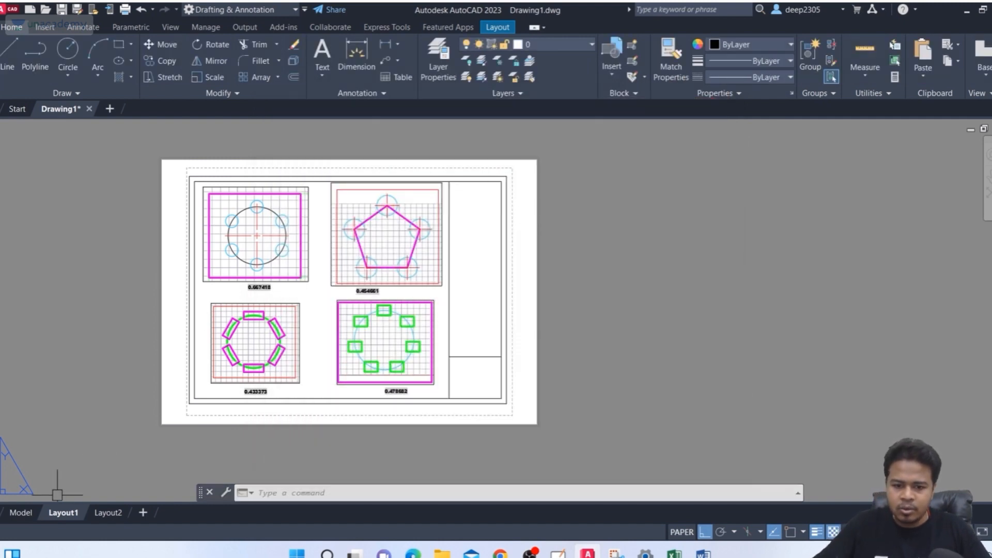
Step: Open the Deep_unacademy page setup of Layout1 for modification and preview its plot
{"action": "right_click", "coordinate": [63, 514]}
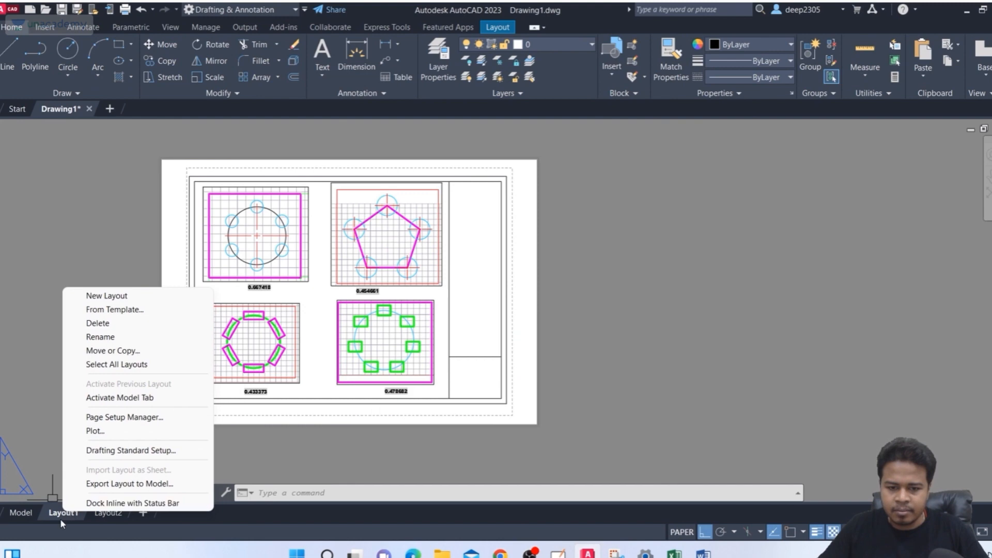
{"action": "right_click", "coordinate": [60, 519]}
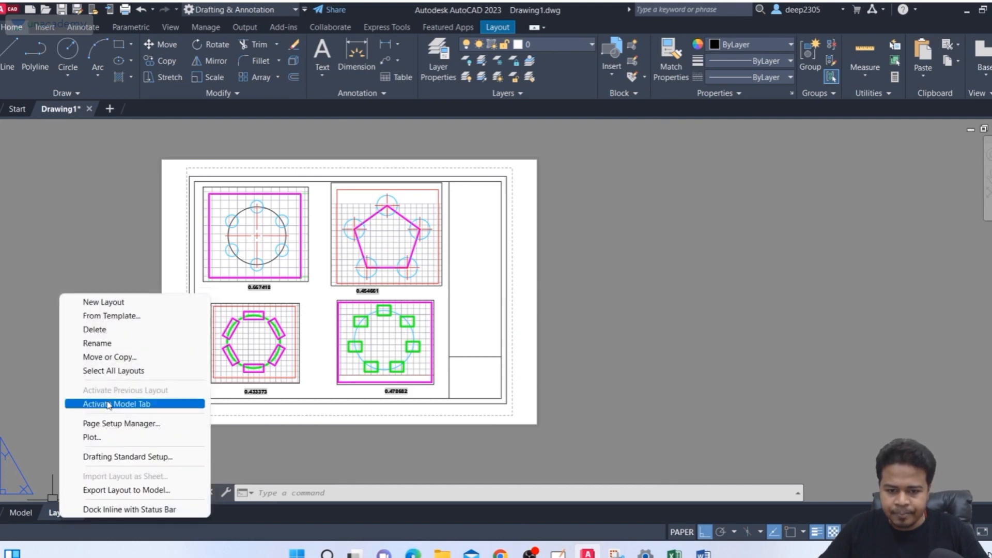
{"action": "left_click", "coordinate": [102, 424]}
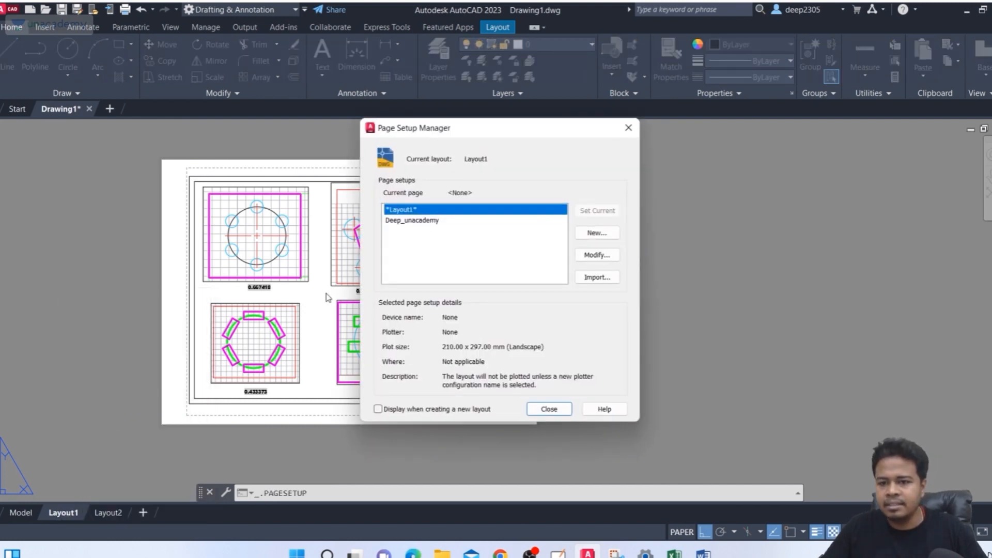
{"action": "left_click", "coordinate": [426, 222]}
{"action": "left_click", "coordinate": [594, 256]}
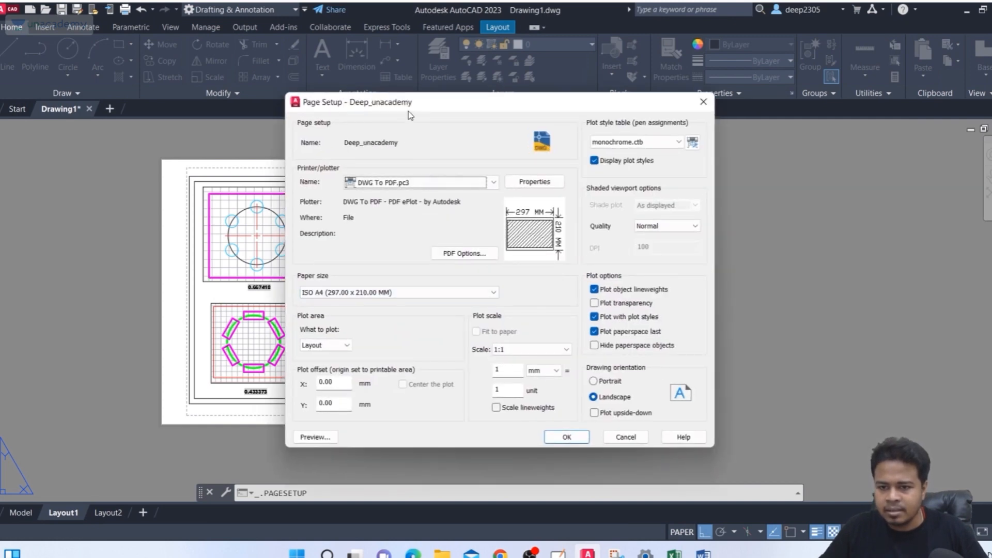
{"action": "left_click_drag", "start_coordinate": [410, 111], "coordinate": [585, 83]}
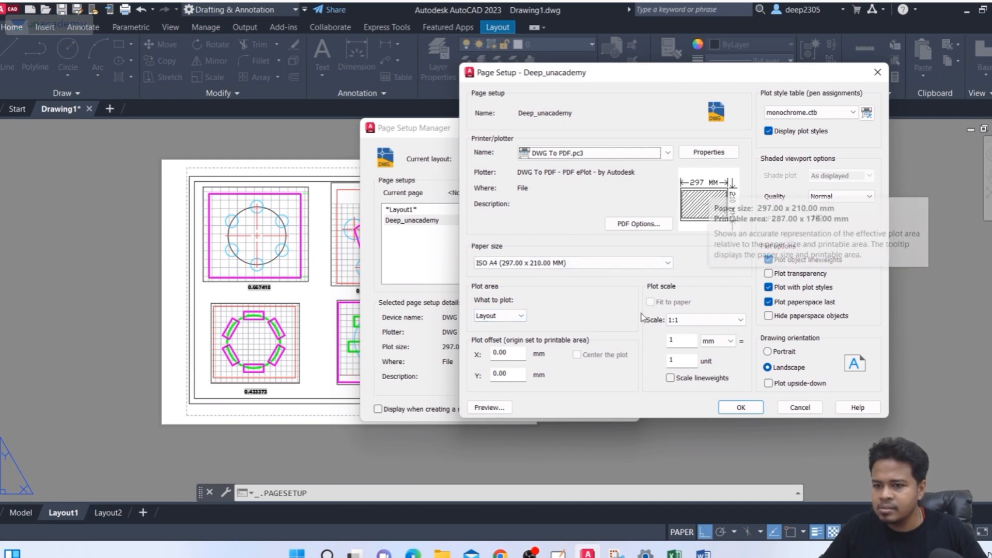
{"action": "left_click", "coordinate": [488, 407]}
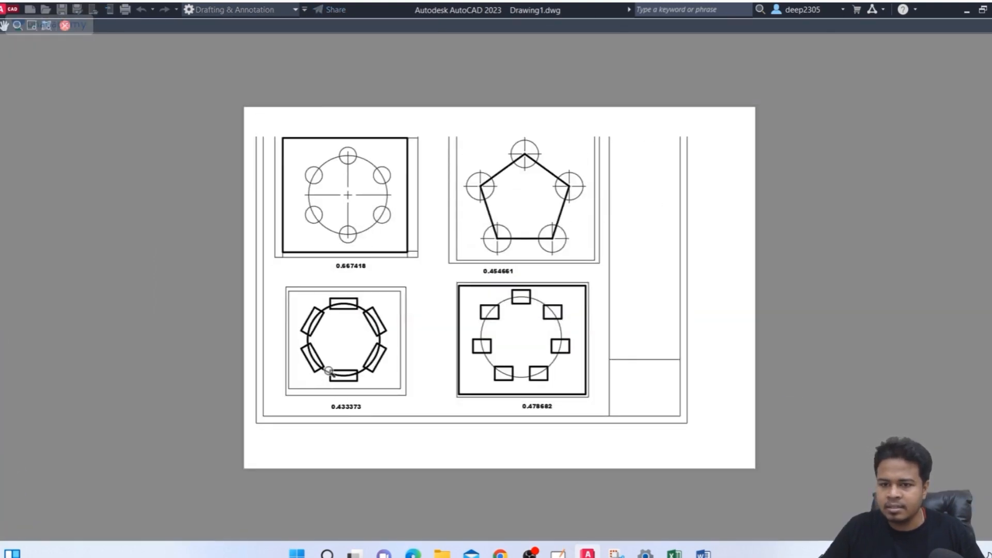
{"action": "left_click", "coordinate": [66, 28]}
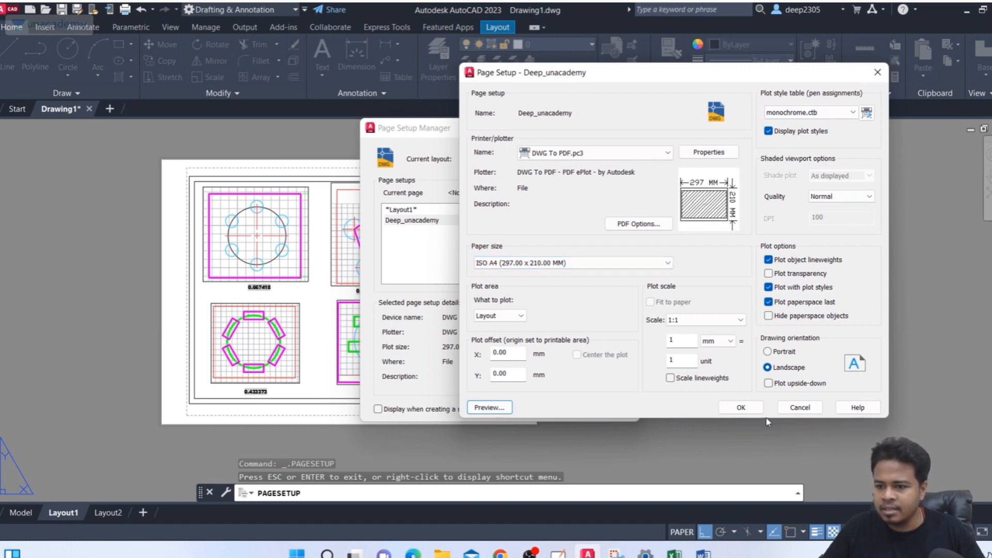
Step: Accept the Deep_unacademy page setup settings and close the page setup manager
{"action": "left_click", "coordinate": [746, 410]}
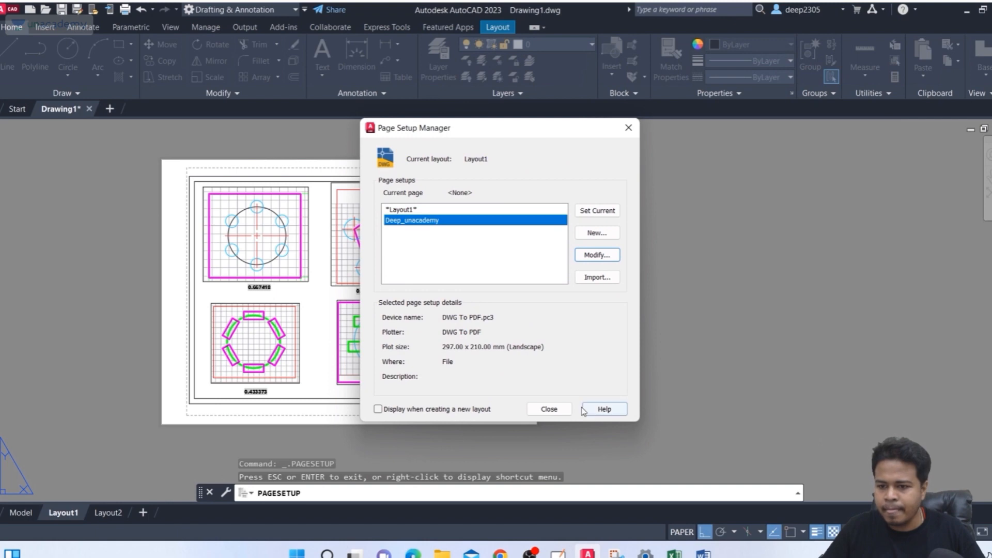
{"action": "left_click", "coordinate": [549, 409]}
{"action": "scroll", "coordinate": [239, 193], "scroll_direction": "up", "scroll_amount": 5}
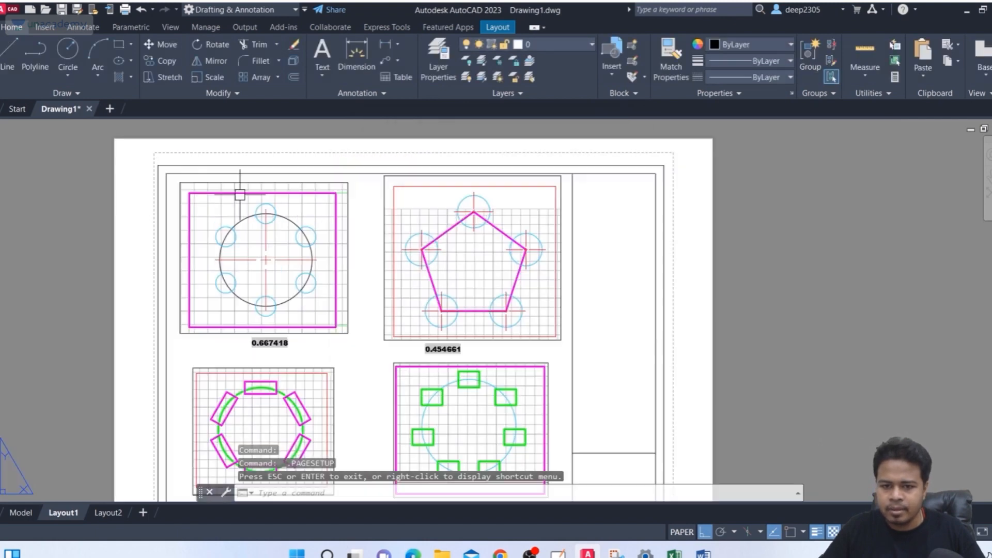
{"action": "scroll", "coordinate": [206, 174], "scroll_direction": "down", "scroll_amount": 2}
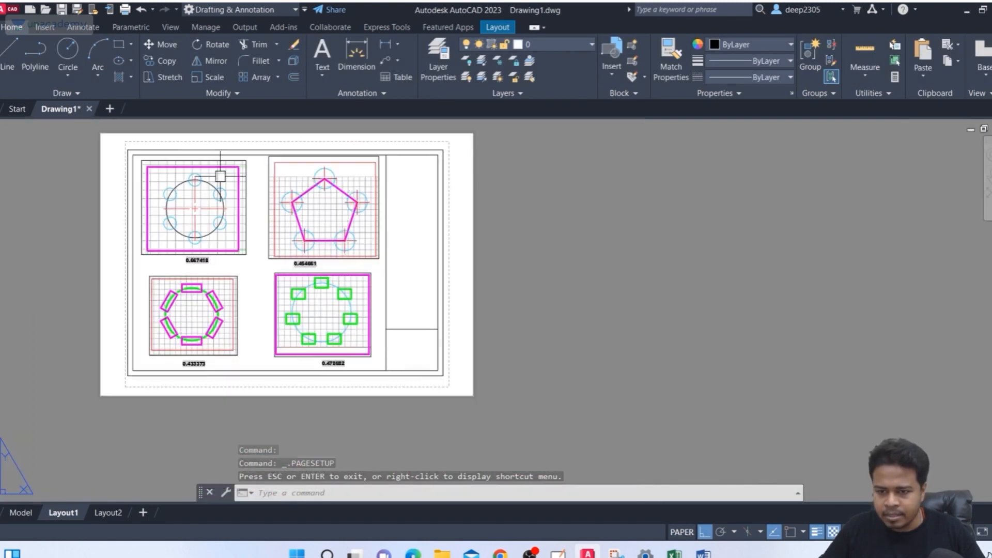
{"action": "middle_click_drag", "start_coordinate": [262, 363], "coordinate": [257, 378]}
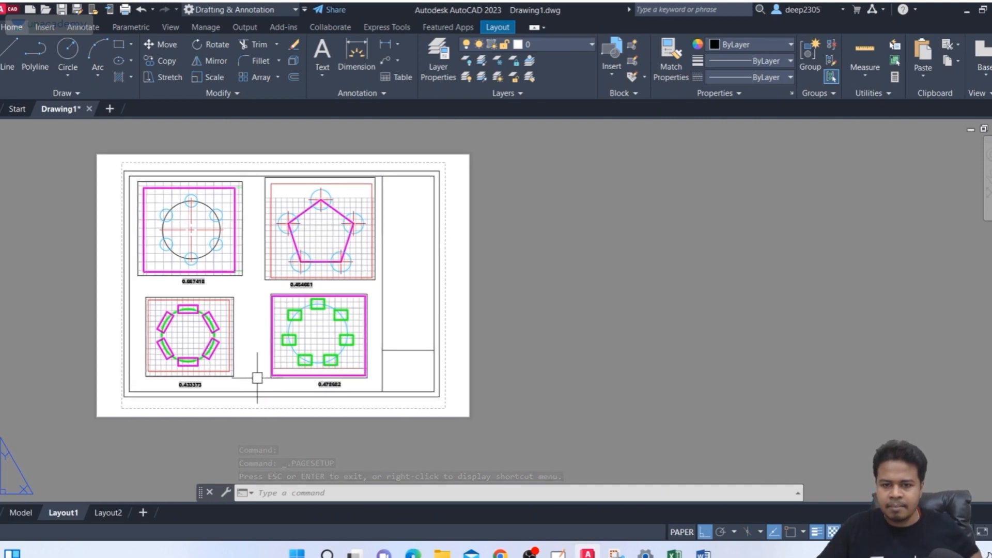
{"action": "key", "text": "Escape"}
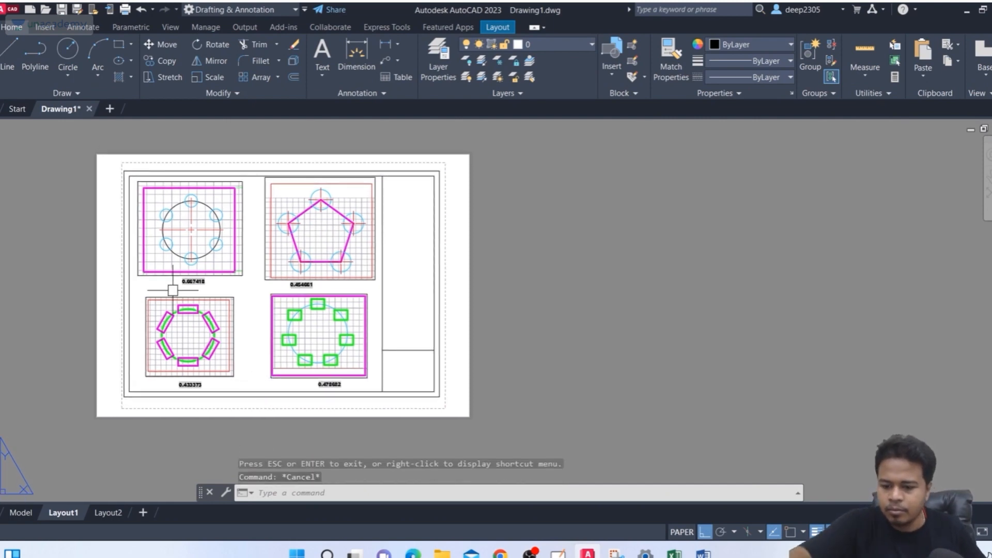
Step: Move the border, title block, four viewports and scale labels together down to just above the lower edge of the printable area
{"action": "type", "text": "m"}
{"action": "key", "text": "Return"}
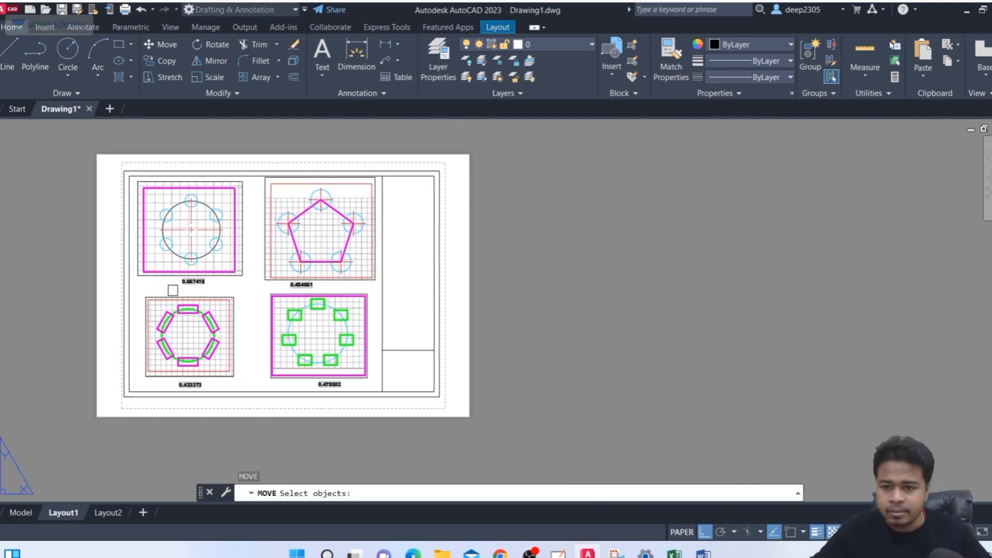
{"action": "left_click", "coordinate": [104, 149]}
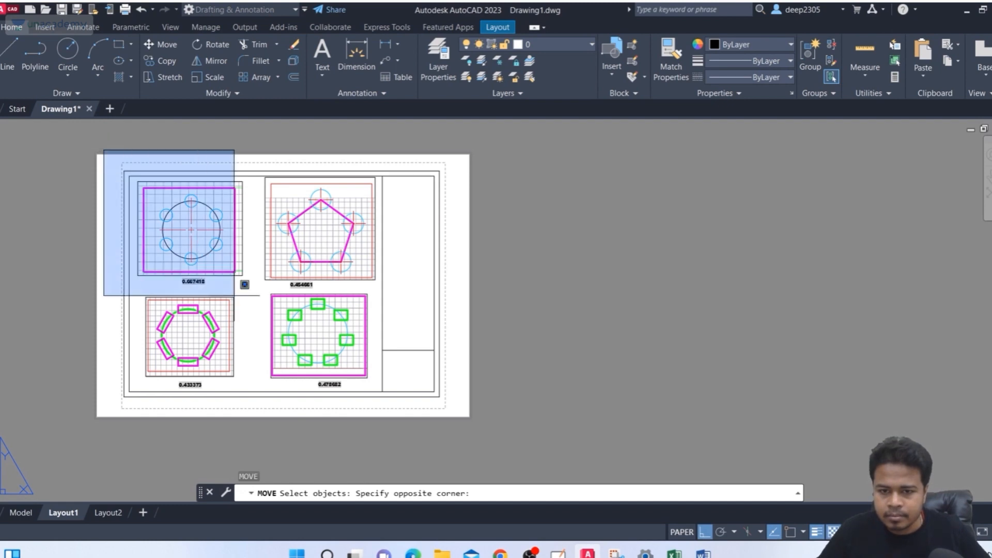
{"action": "left_click", "coordinate": [502, 425]}
{"action": "key", "text": "Return"}
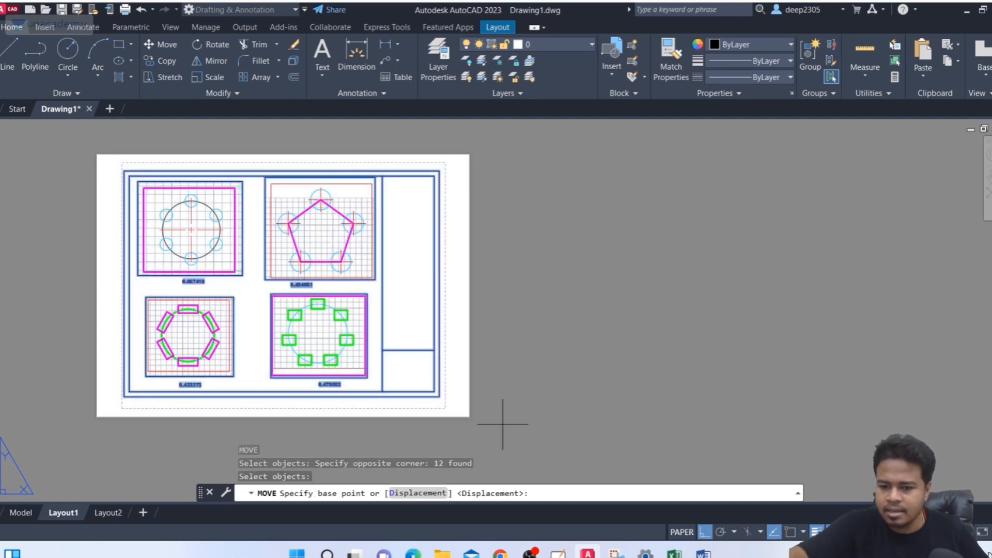
{"action": "scroll", "coordinate": [79, 418], "scroll_direction": "up", "scroll_amount": 2}
{"action": "scroll", "coordinate": [80, 418], "scroll_direction": "up", "scroll_amount": 2}
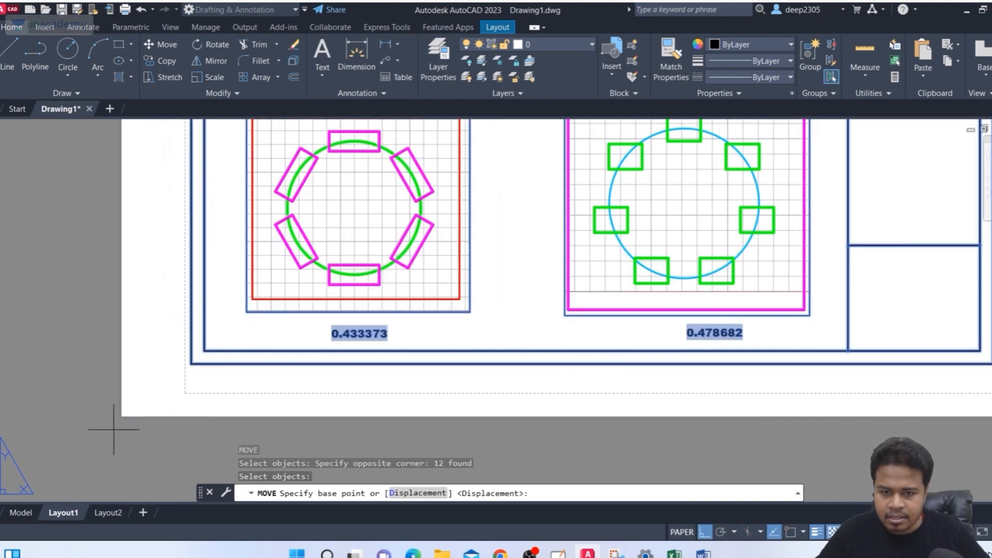
{"action": "left_click", "coordinate": [191, 360]}
{"action": "scroll", "coordinate": [191, 382], "scroll_direction": "down", "scroll_amount": 5}
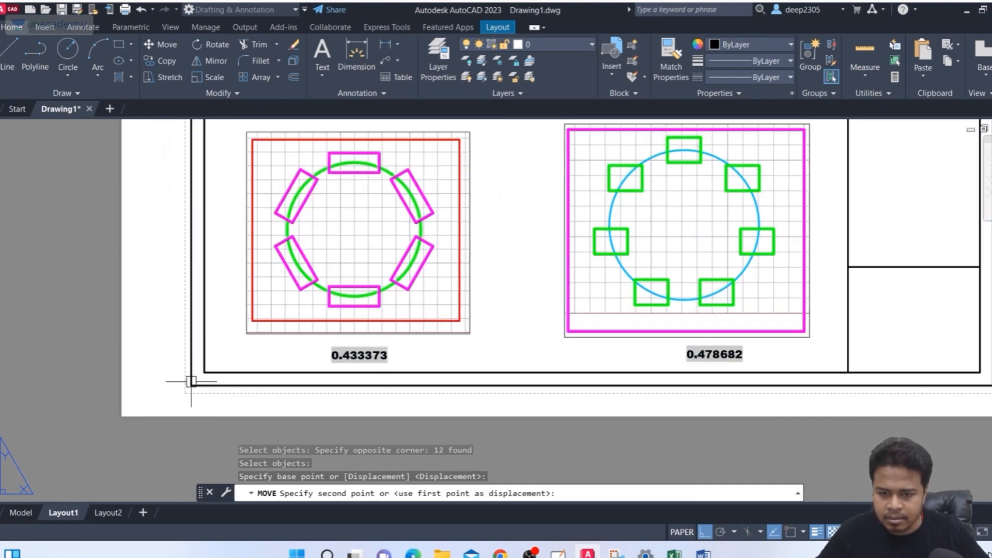
{"action": "key", "text": "Escape"}
{"action": "middle_click_drag", "start_coordinate": [252, 299], "coordinate": [228, 299]}
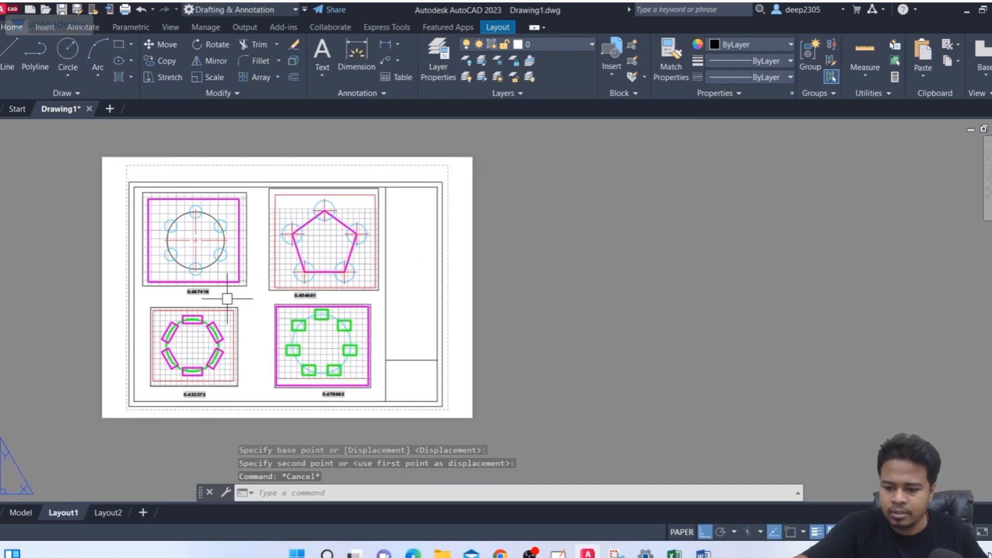
Step: Preview the relocated Layout1 content with the Deep_unacademy page setup, and close the plot settings without plotting
{"action": "type", "text": "plot"}
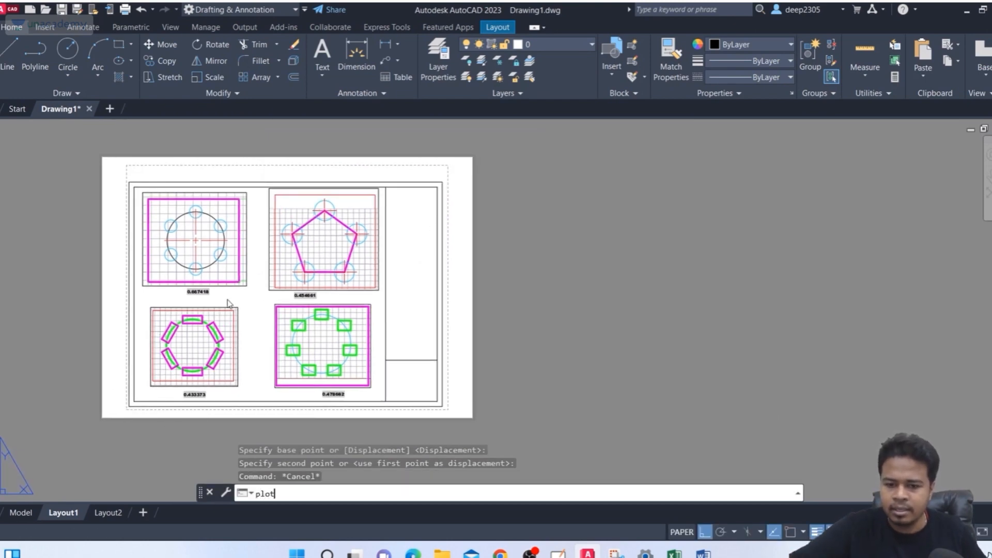
{"action": "key", "text": "Return"}
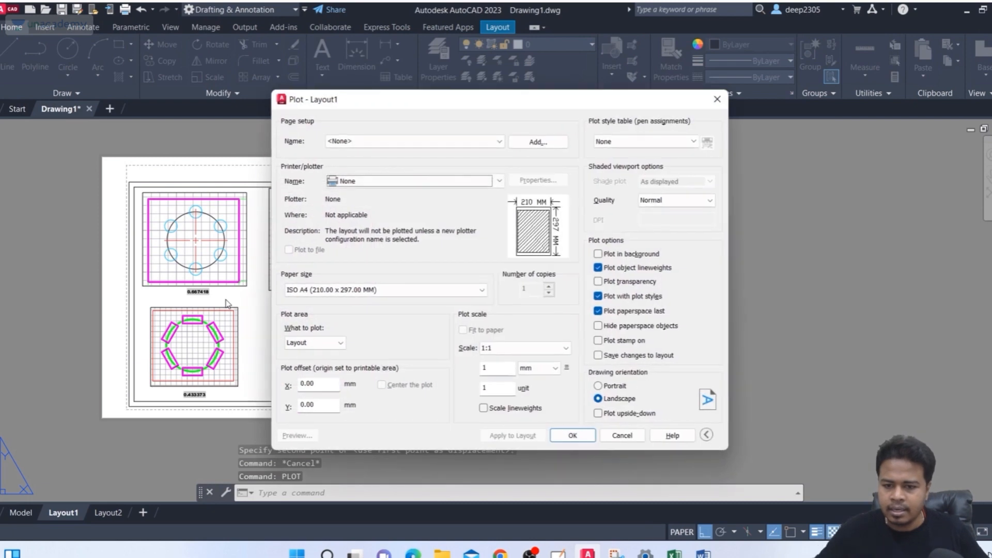
{"action": "left_click", "coordinate": [380, 144]}
{"action": "left_click", "coordinate": [378, 170]}
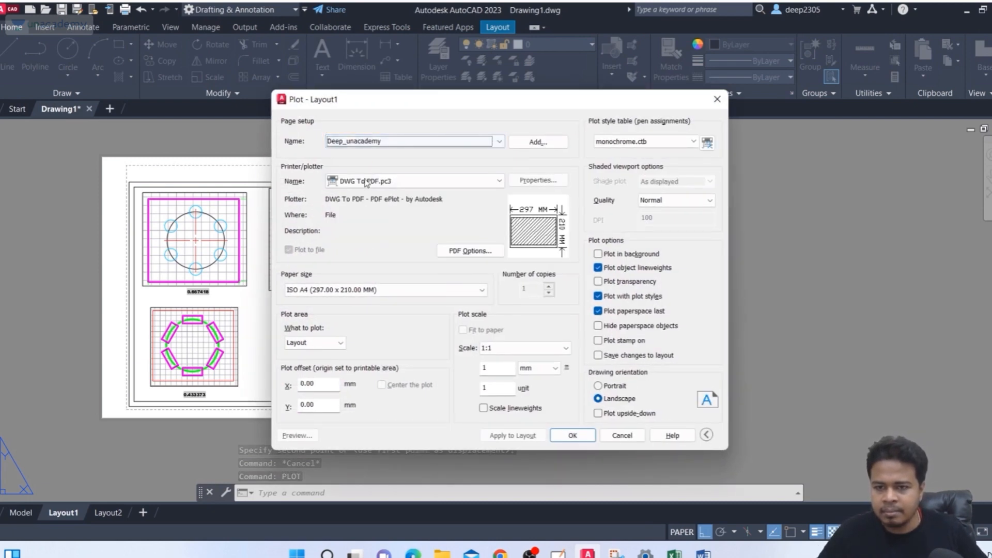
{"action": "left_click", "coordinate": [309, 437]}
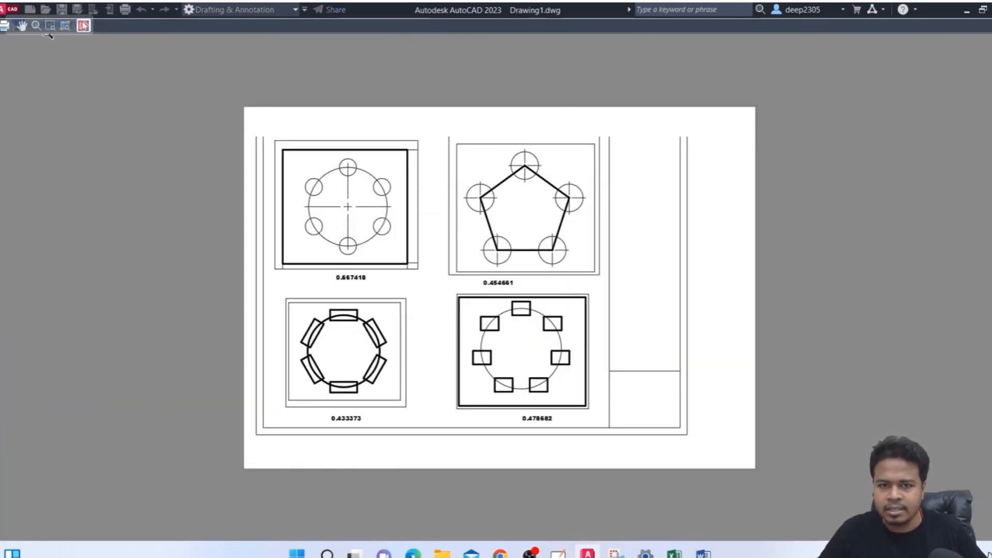
{"action": "left_click", "coordinate": [83, 25]}
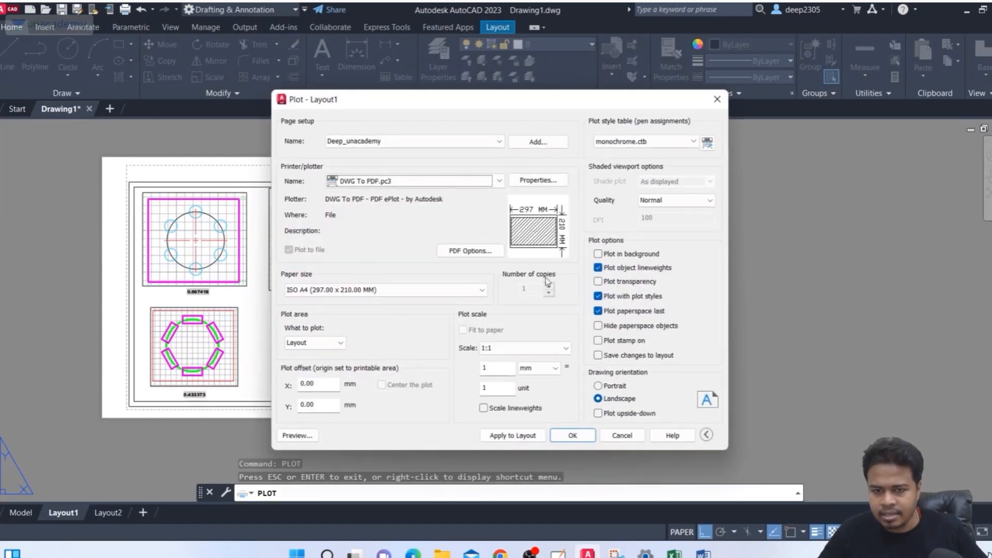
{"action": "left_click", "coordinate": [715, 100]}
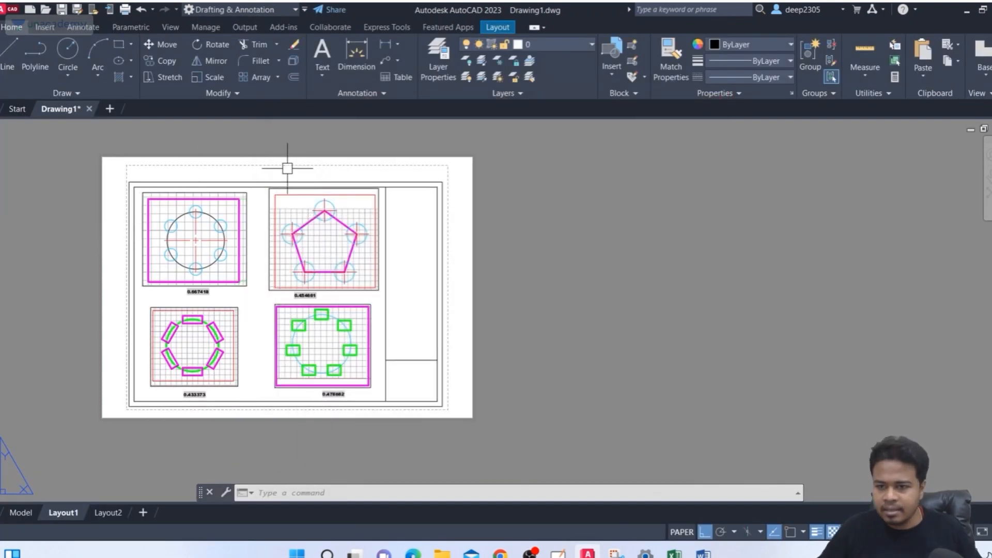
{"action": "middle_click_drag", "start_coordinate": [454, 224], "coordinate": [442, 229]}
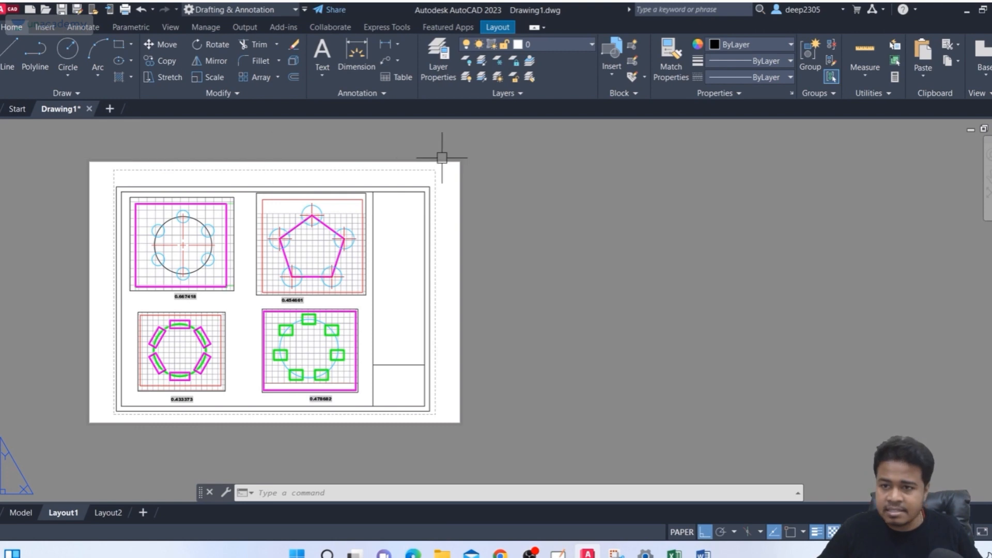
Step: Check the Deep_unacademy entry among the page setups of Layout1, and close the manager without changing anything
{"action": "right_click", "coordinate": [70, 513]}
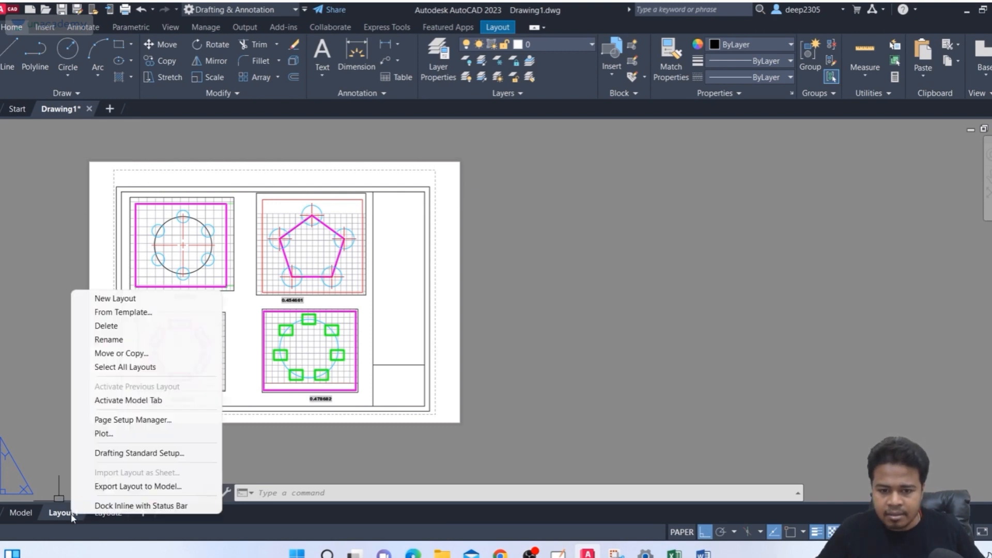
{"action": "left_click", "coordinate": [105, 420]}
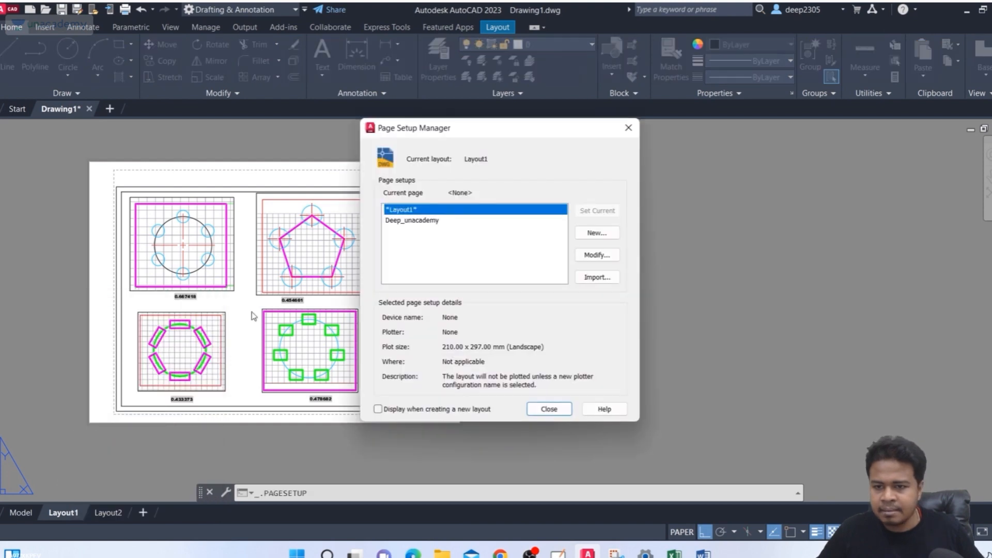
{"action": "left_click", "coordinate": [413, 222]}
{"action": "key", "text": "Escape"}
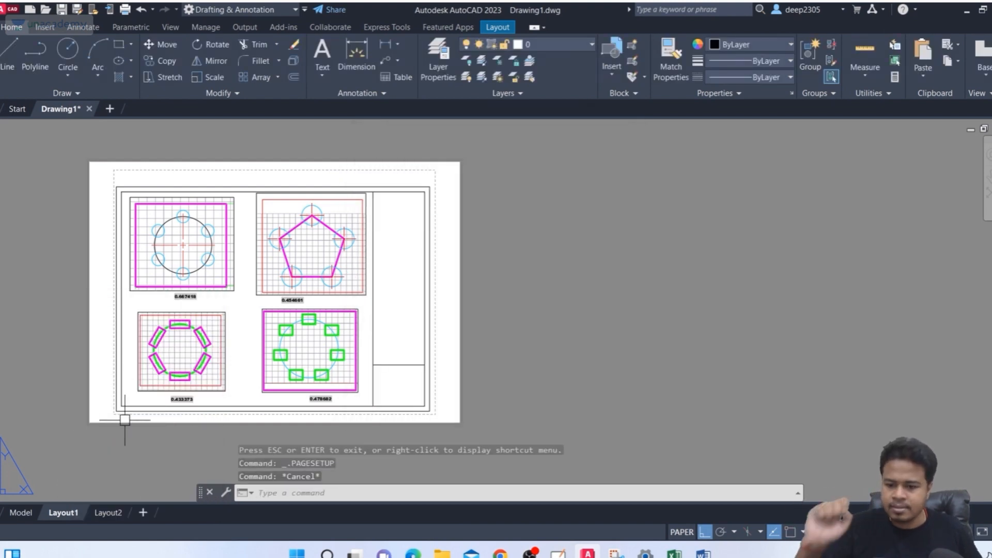
Step: Configure the Layout1 plot without a named page setup, using DWG To PDF.pc3, monochrome.ctb and ISO A4 (297.00 x 210.00 MM) paper
{"action": "type", "text": "plot"}
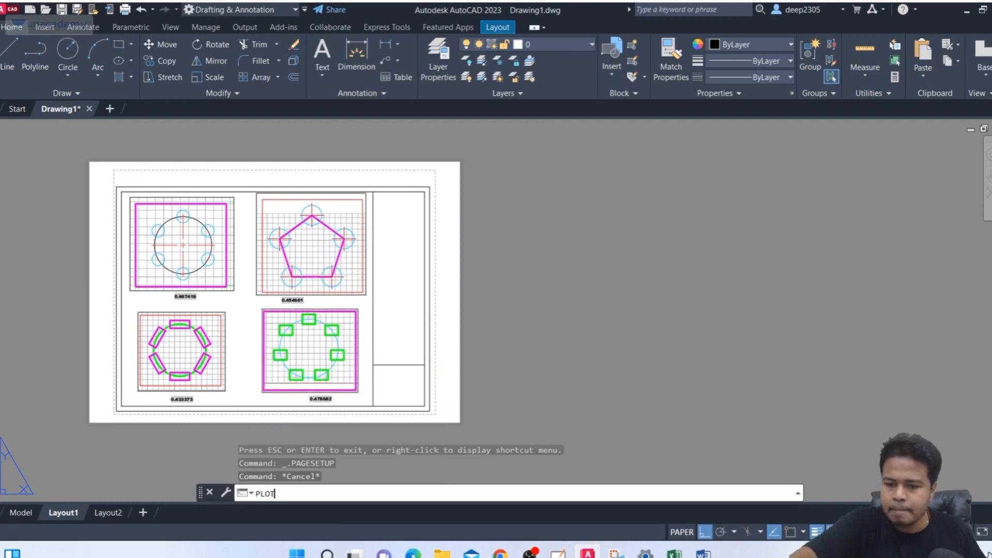
{"action": "key", "text": "Return"}
{"action": "left_click", "coordinate": [399, 141]}
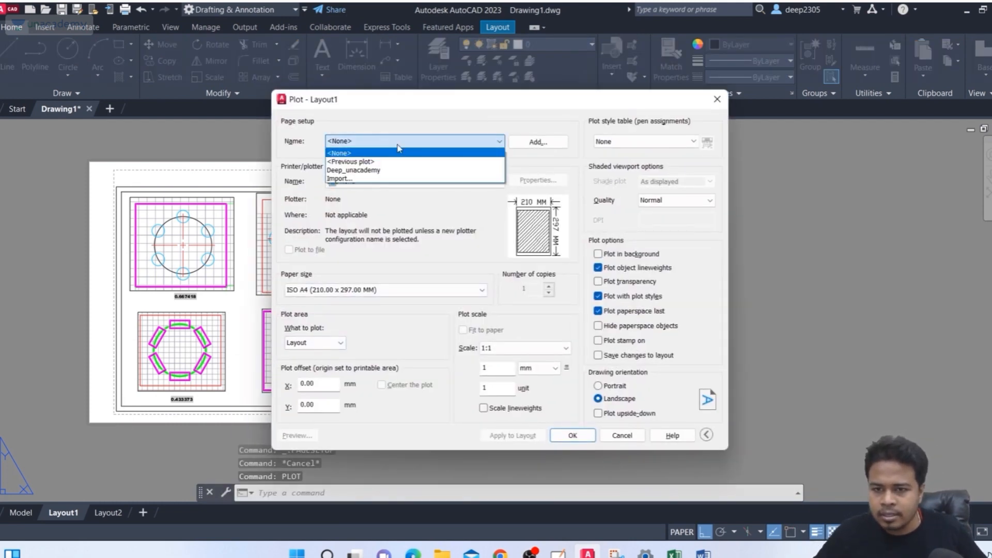
{"action": "left_click", "coordinate": [381, 155]}
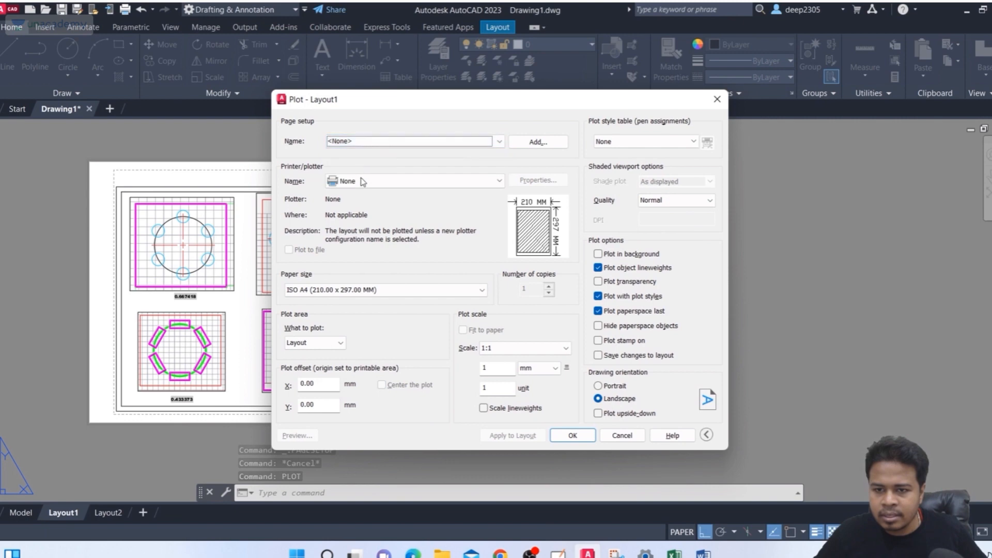
{"action": "left_click", "coordinate": [360, 182]}
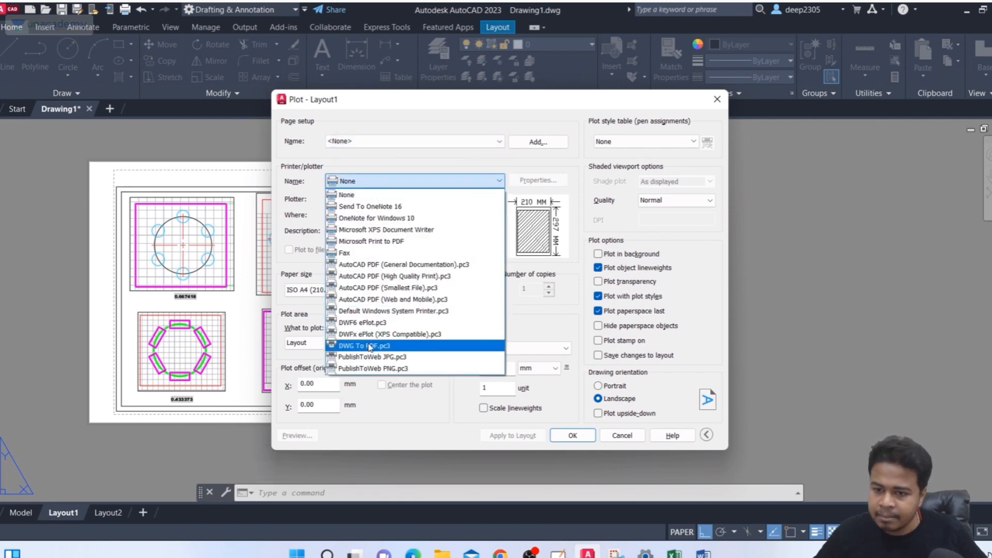
{"action": "left_click", "coordinate": [366, 345]}
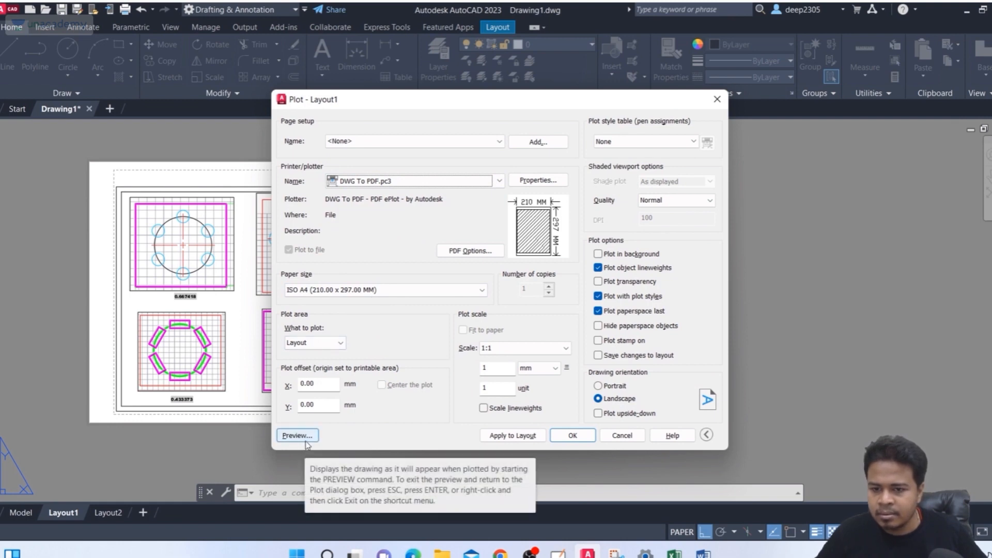
{"action": "left_click", "coordinate": [627, 145]}
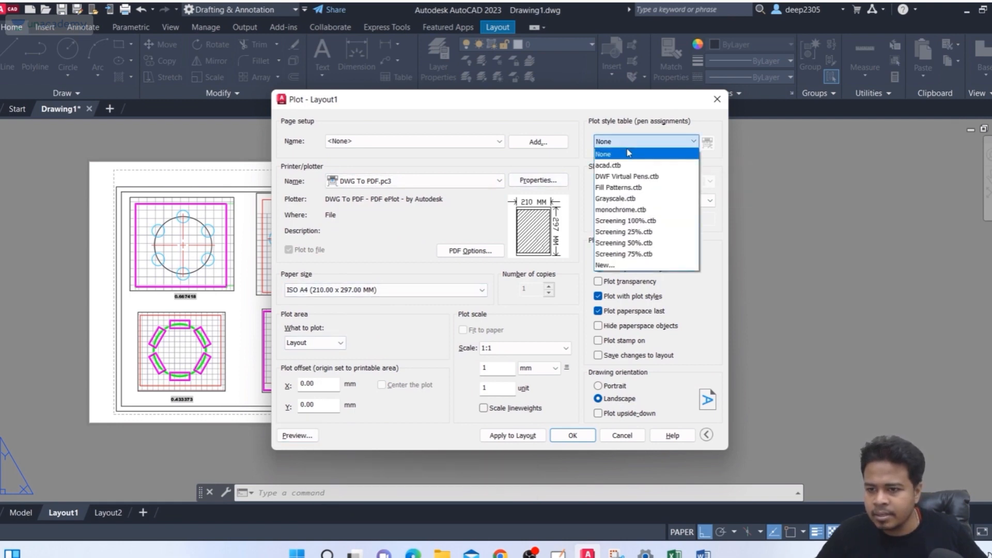
{"action": "left_click", "coordinate": [621, 210]}
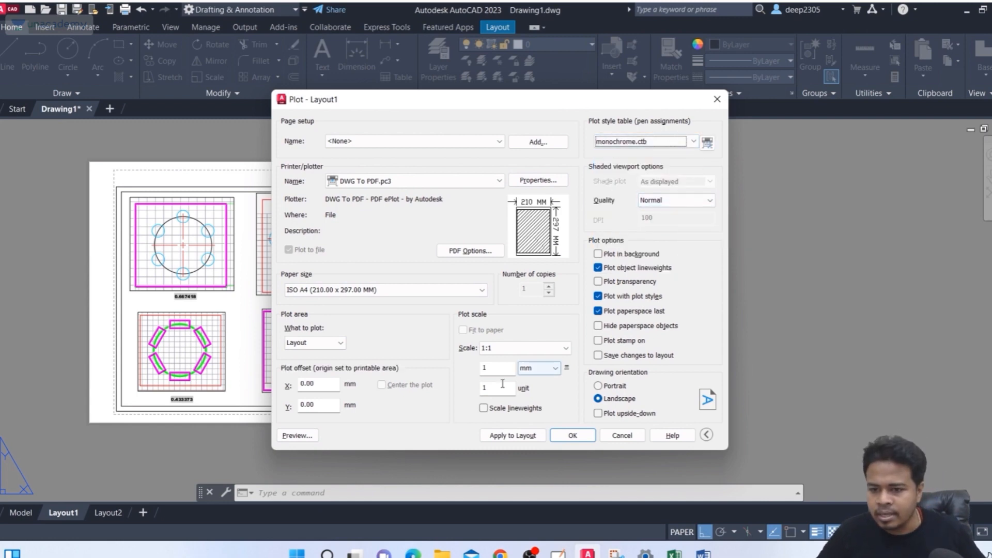
{"action": "left_click", "coordinate": [331, 293]}
{"action": "left_click", "coordinate": [332, 310]}
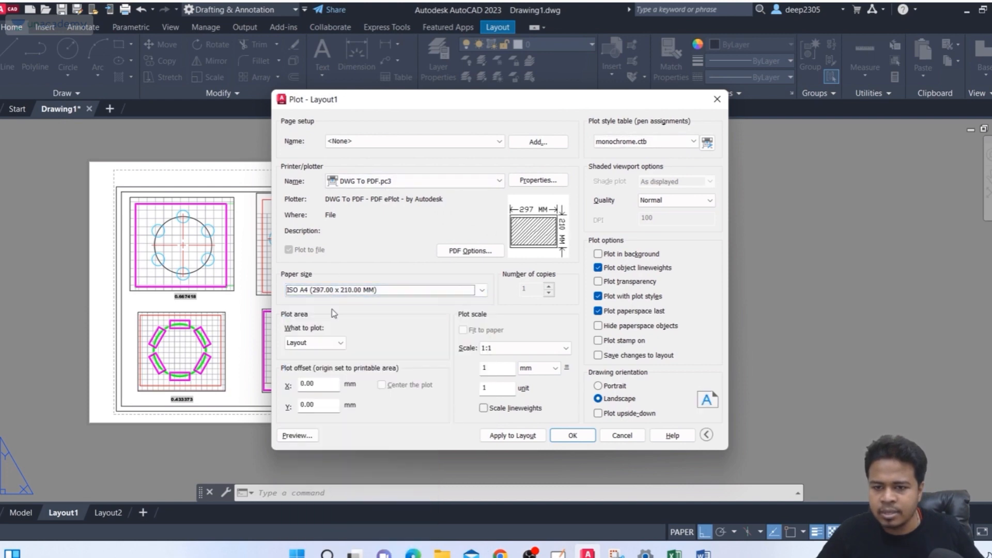
Step: Preview the Layout1 plot with the manually chosen plot settings, and close them without plotting
{"action": "left_click", "coordinate": [298, 437]}
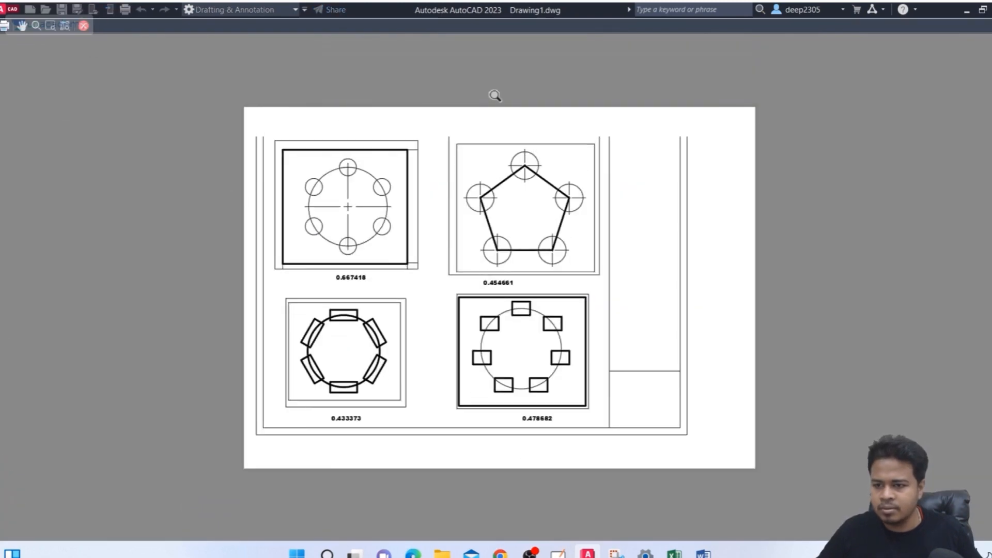
{"action": "left_click", "coordinate": [84, 26]}
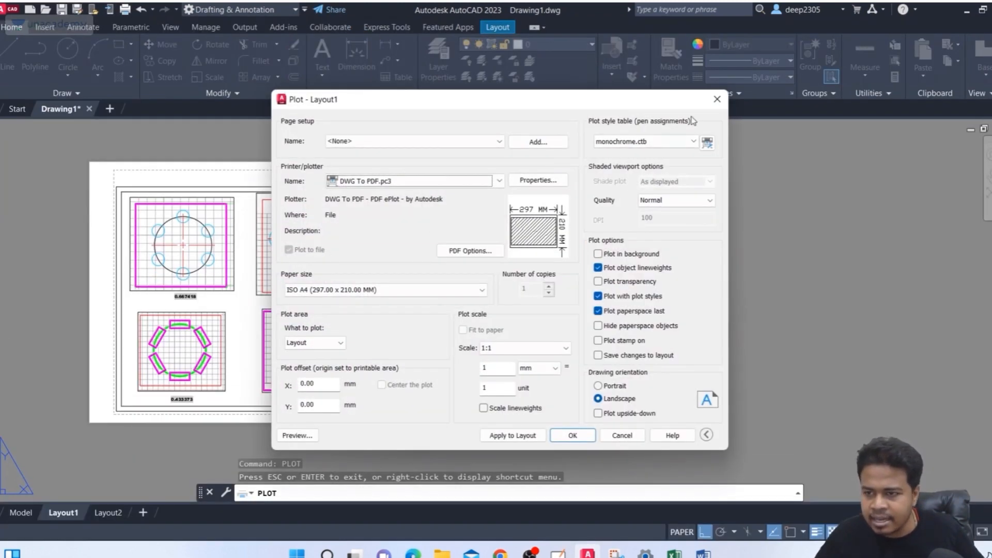
{"action": "left_click", "coordinate": [717, 99]}
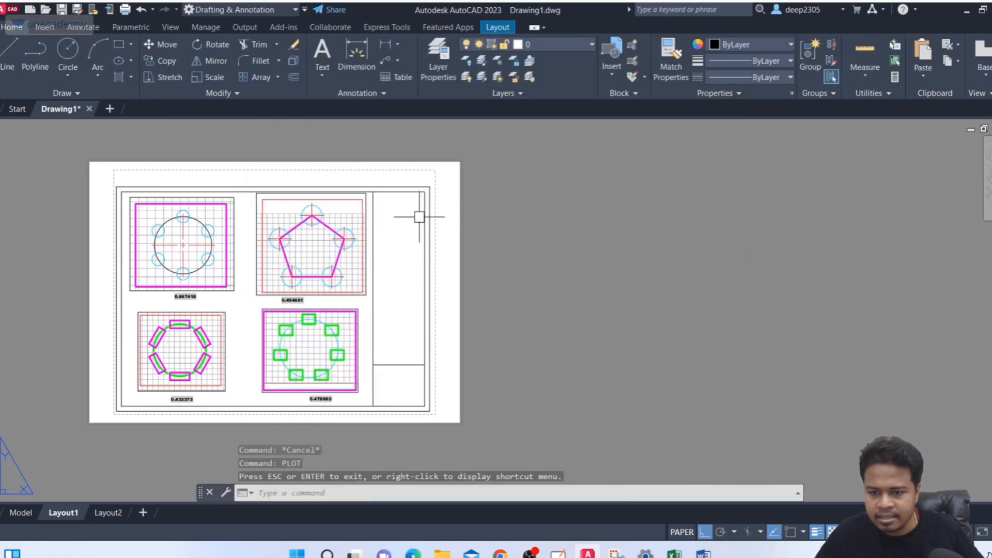
Step: Move the whole Layout1 content, including frame, viewports and scale labels, slightly up and right without Ortho to centre it in the printable area
{"action": "middle_click_drag", "start_coordinate": [459, 216], "coordinate": [448, 215]}
{"action": "key", "text": "Escape"}
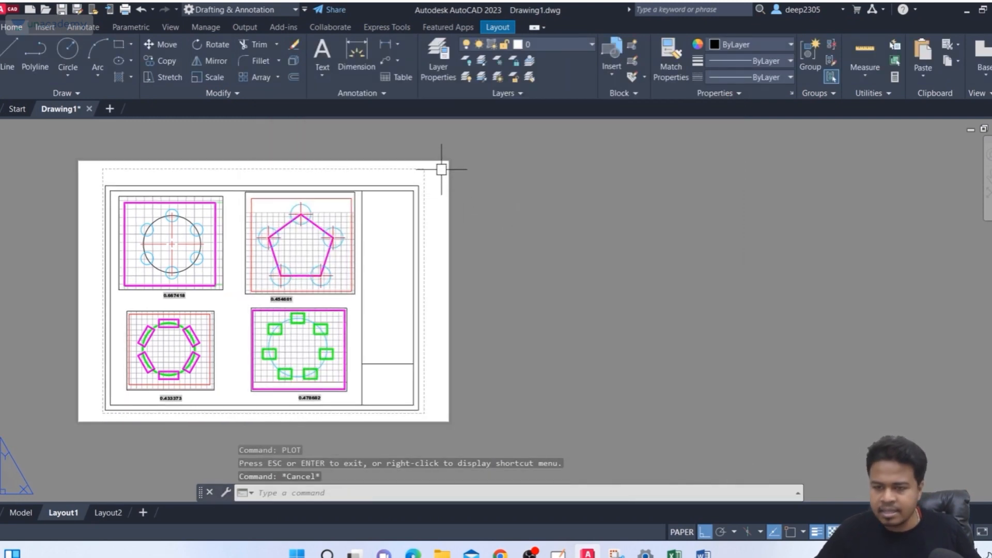
{"action": "left_click", "coordinate": [447, 172]}
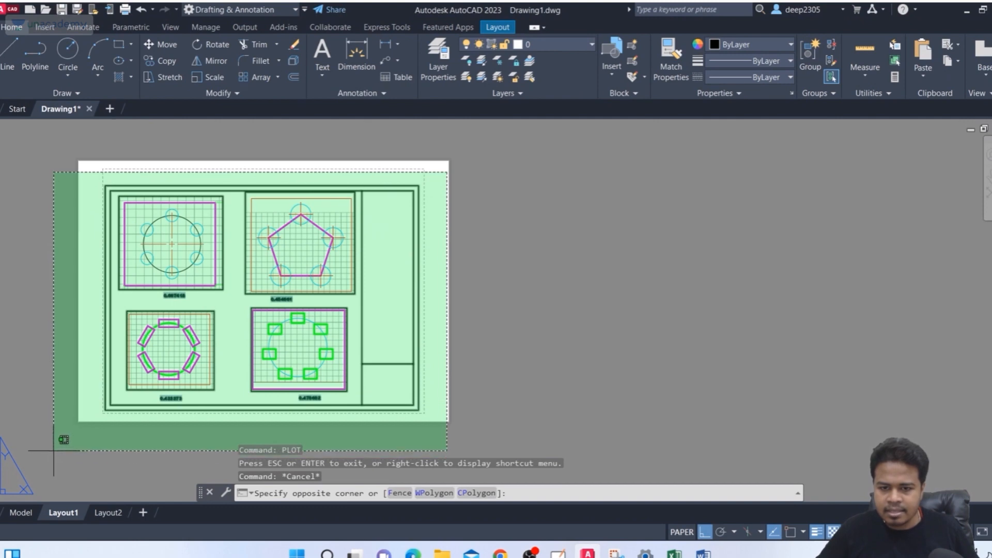
{"action": "left_click", "coordinate": [59, 446]}
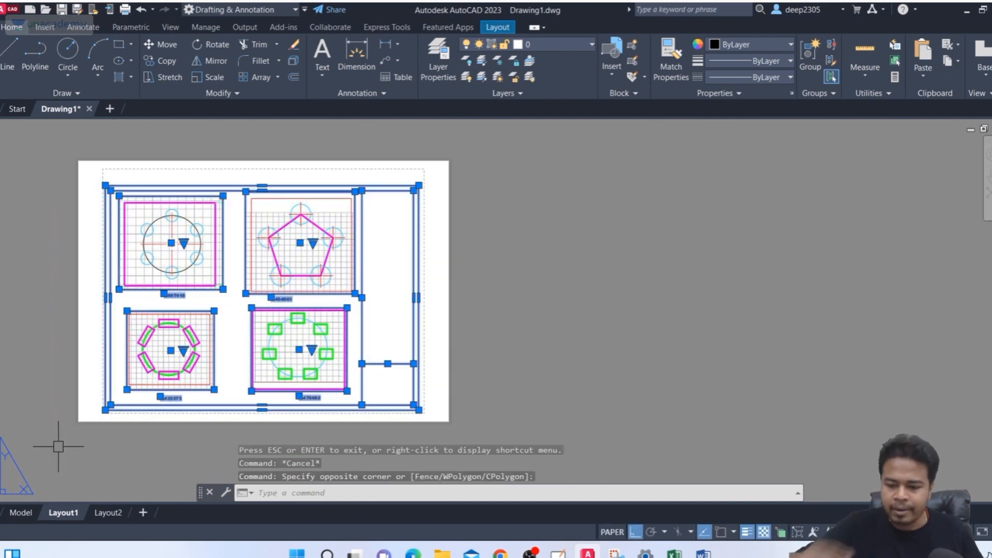
{"action": "key", "text": "Return"}
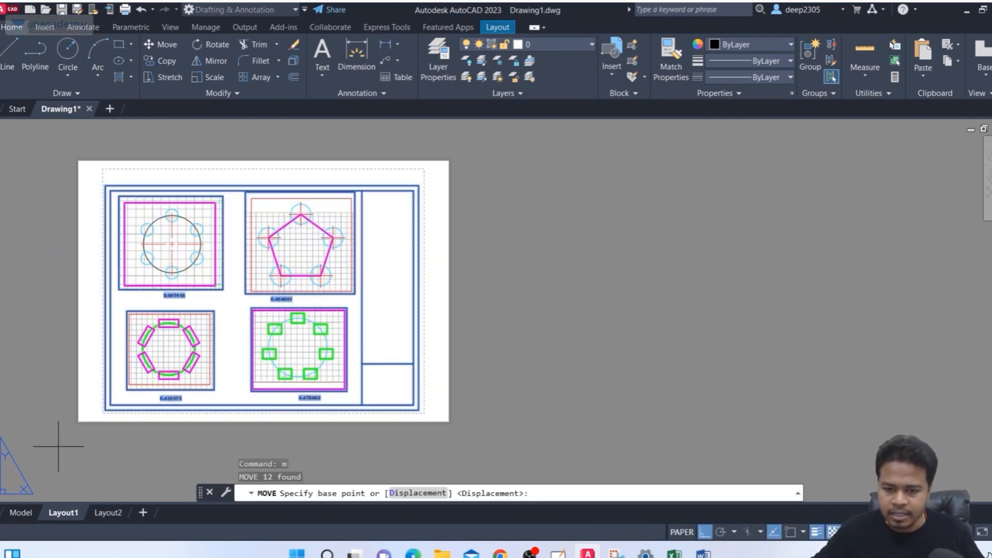
{"action": "left_click", "coordinate": [114, 405]}
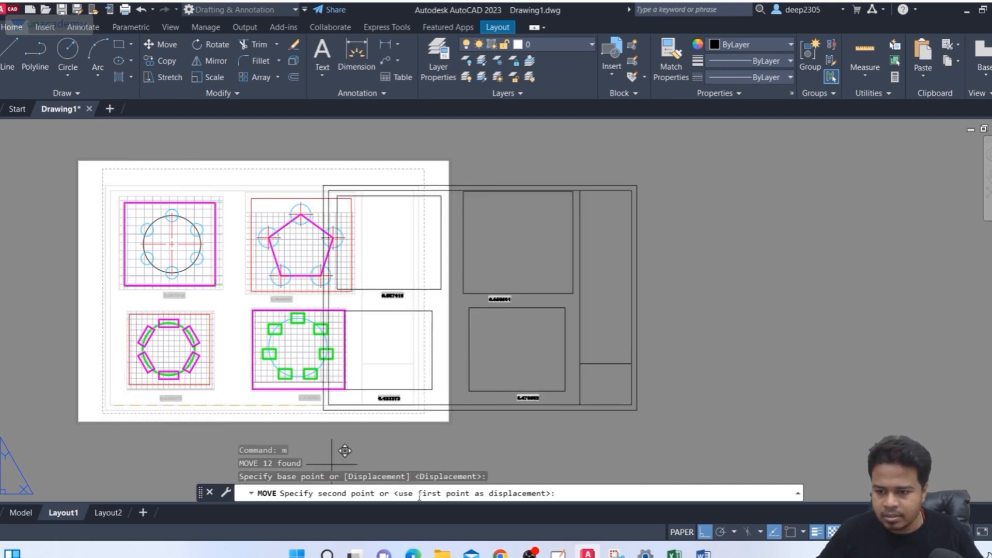
{"action": "left_click", "coordinate": [705, 532]}
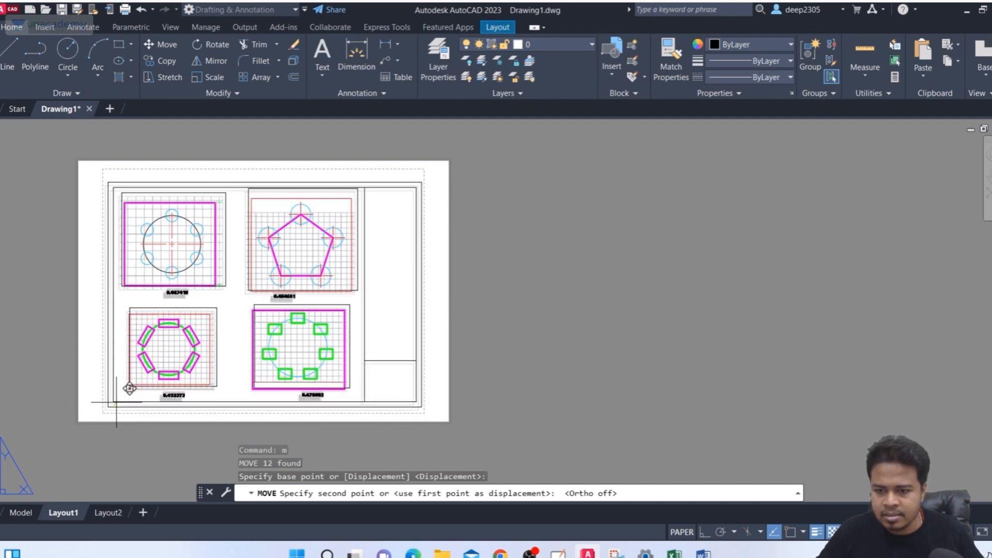
{"action": "left_click", "coordinate": [126, 389]}
{"action": "key", "text": "Escape"}
{"action": "key", "text": "Escape"}
{"action": "key", "text": "Escape"}
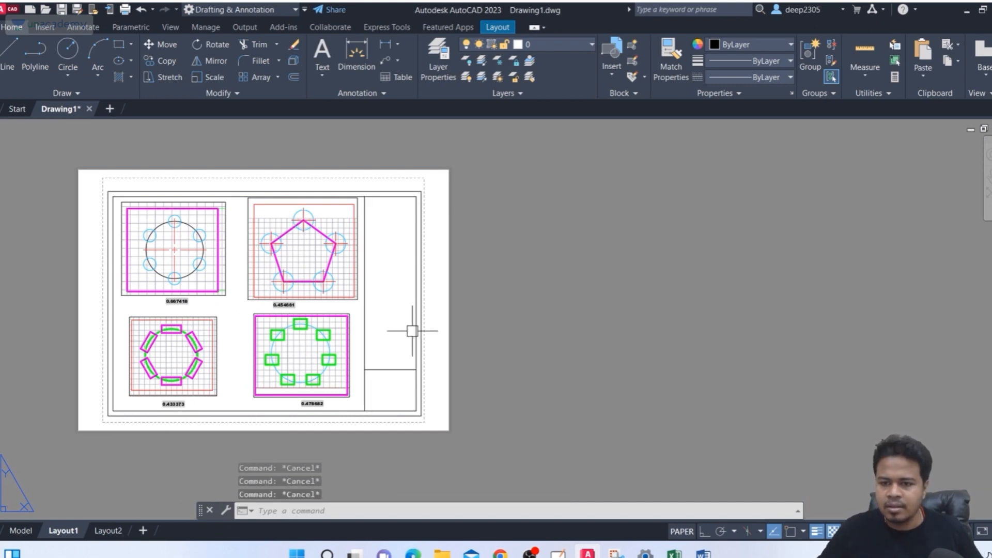
Step: Configure the Layout1 plot with DWG To PDF.pc3, ISO A4 (297.00 x 210.00 MM) paper and the acad.ctb plot style table
{"action": "type", "text": "plot"}
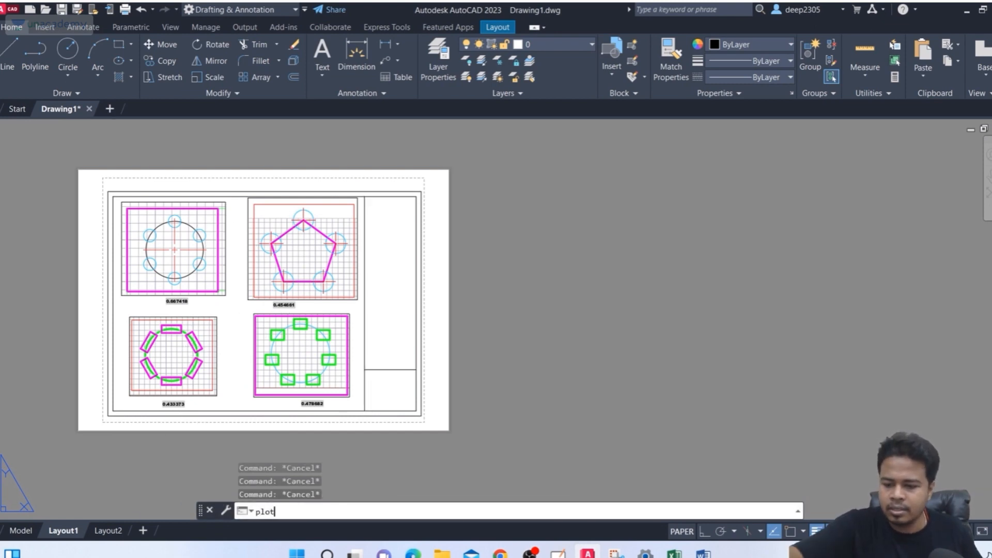
{"action": "key", "text": "Return"}
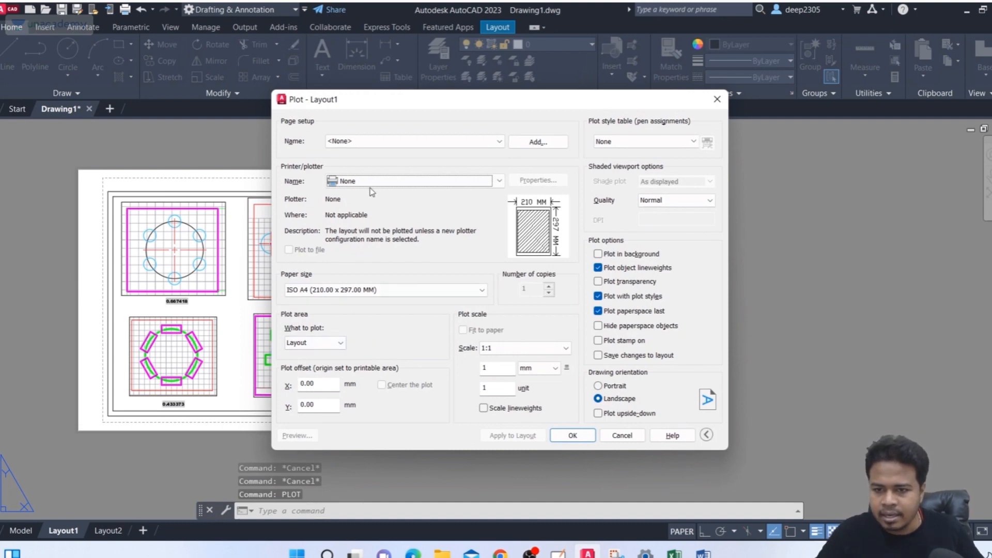
{"action": "left_click", "coordinate": [370, 182]}
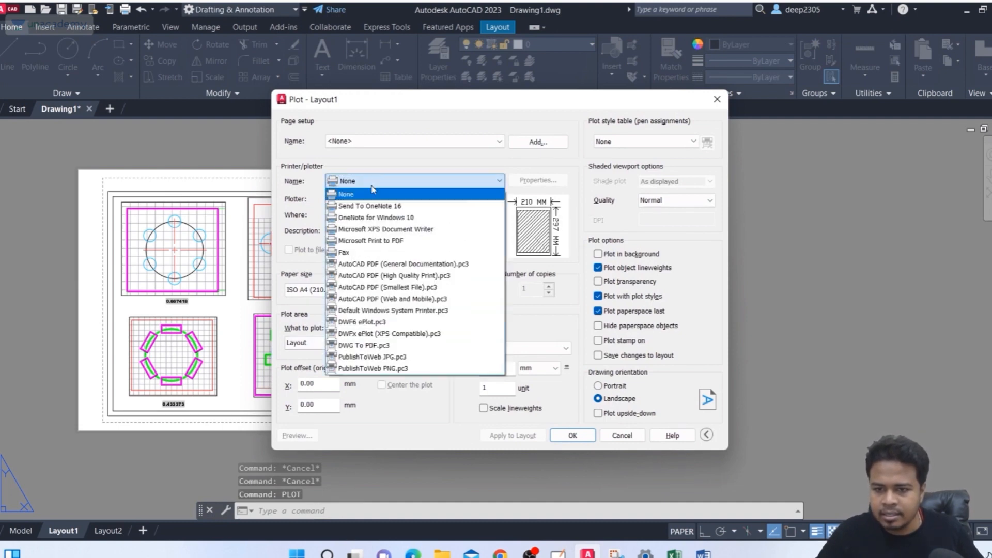
{"action": "left_click", "coordinate": [372, 345]}
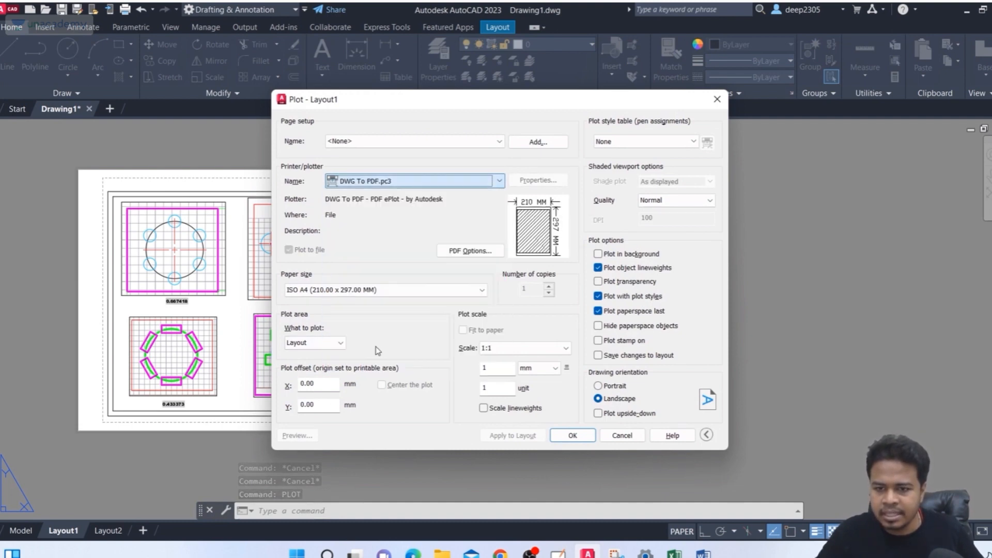
{"action": "left_click", "coordinate": [336, 292]}
{"action": "left_click", "coordinate": [334, 310]}
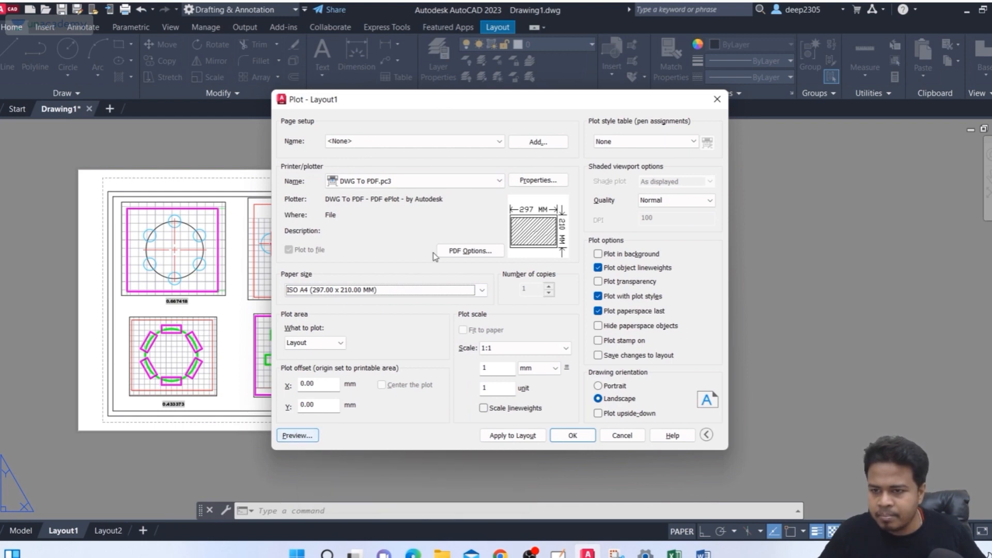
{"action": "left_click", "coordinate": [671, 141]}
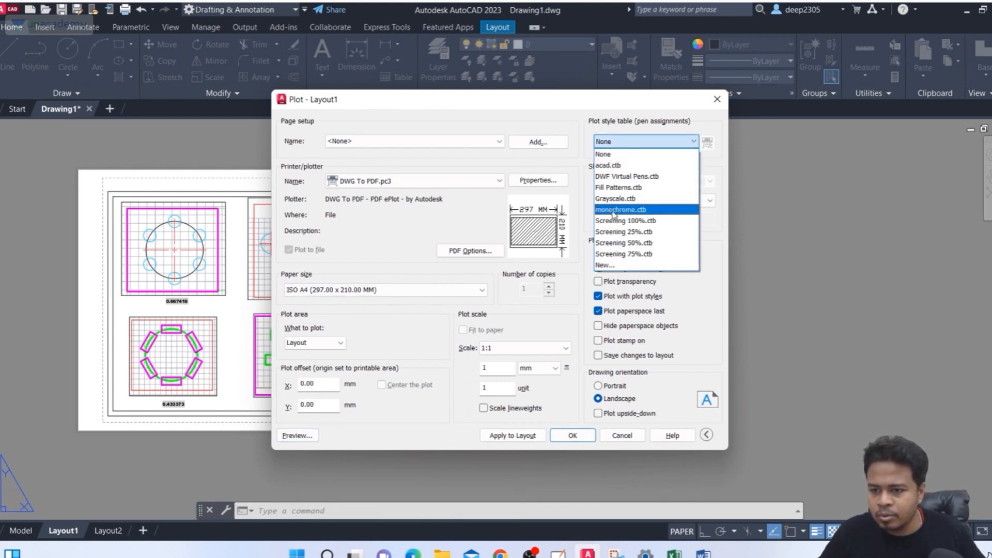
{"action": "left_click", "coordinate": [619, 166]}
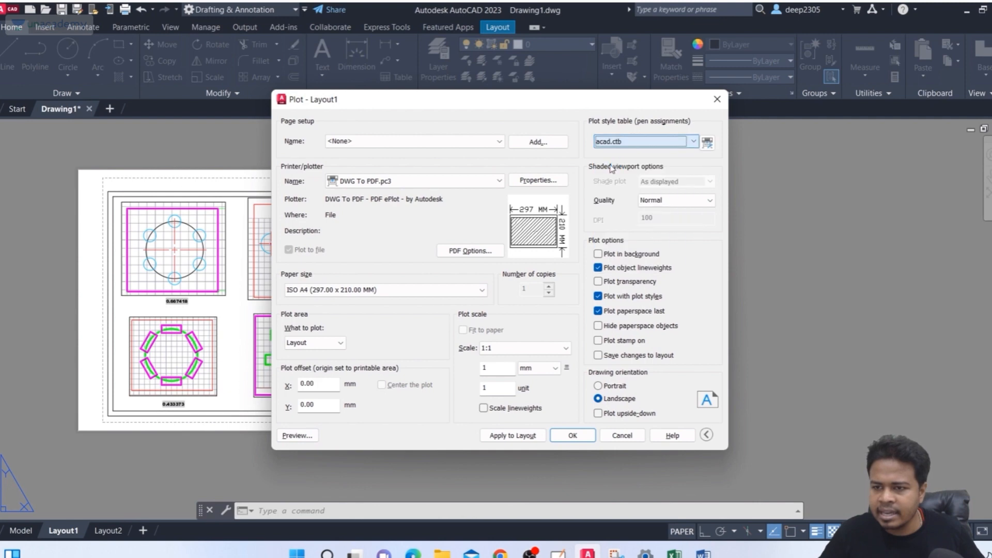
Step: Preview the Layout1 colour plot to examine how the frame sits on the sheet, and return to the plot settings
{"action": "left_click", "coordinate": [298, 435]}
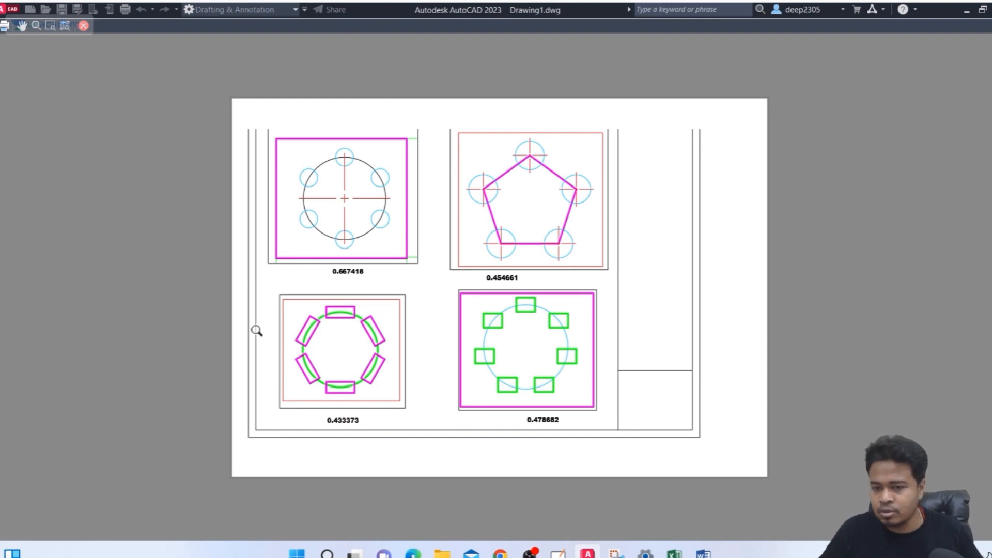
{"action": "left_click", "coordinate": [85, 28]}
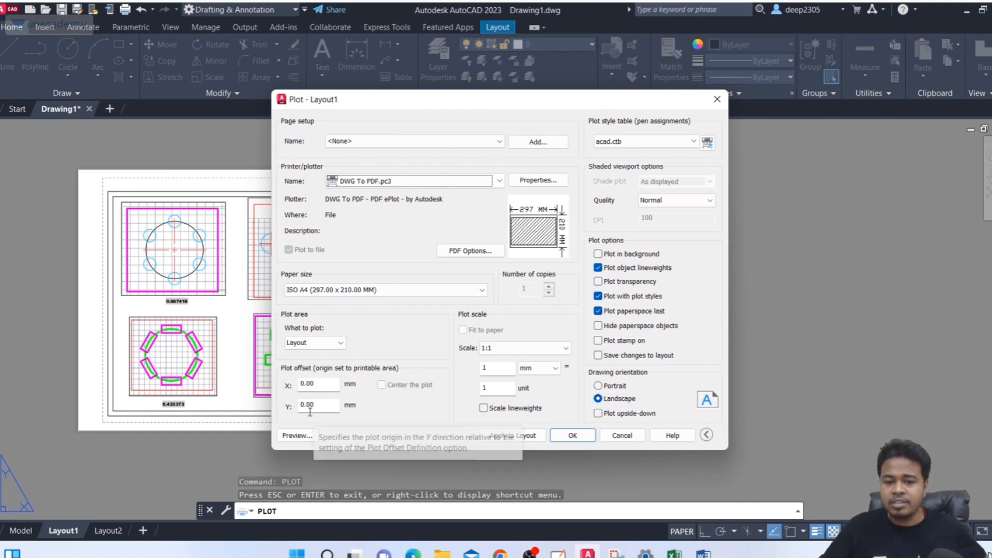
{"action": "left_click", "coordinate": [326, 381]}
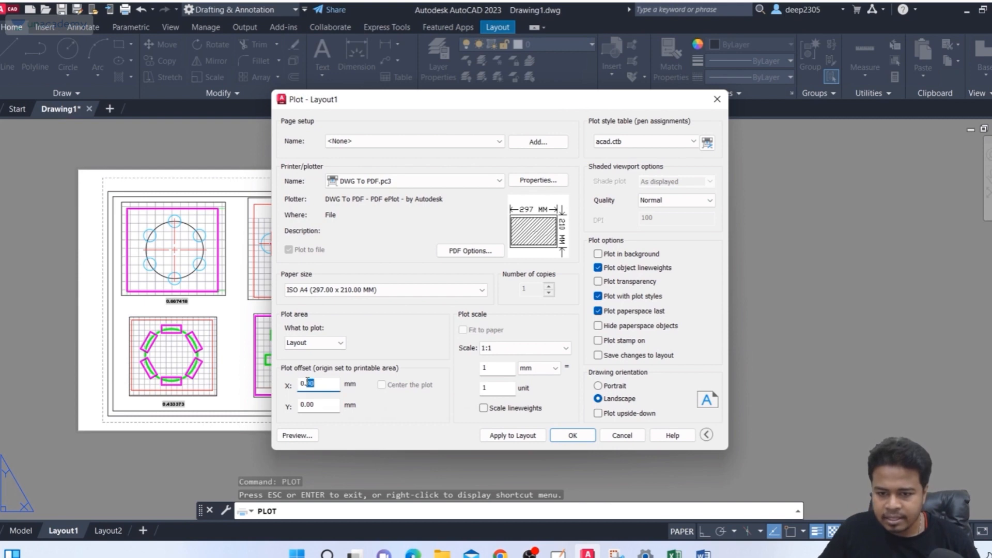
{"action": "left_click", "coordinate": [297, 434]}
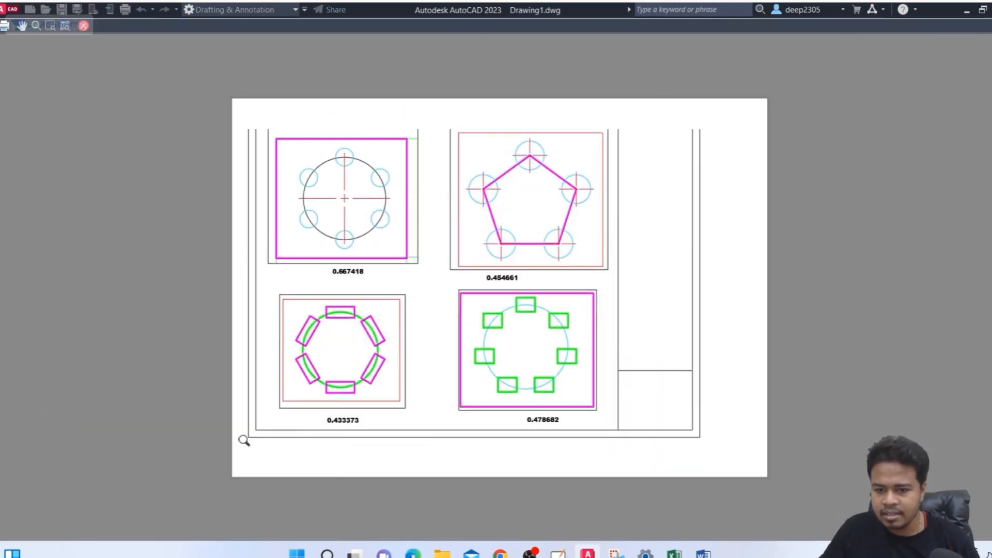
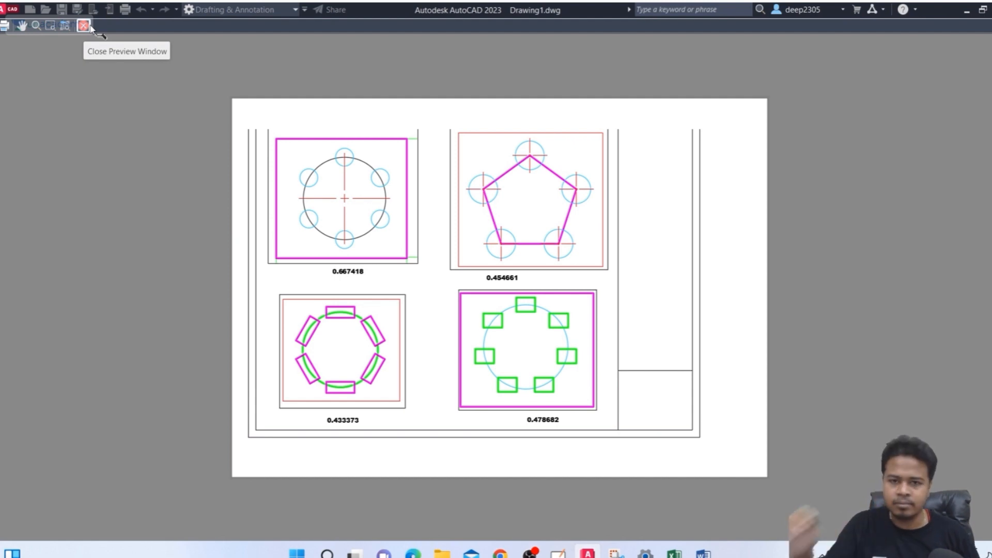
{"action": "left_click", "coordinate": [89, 26]}
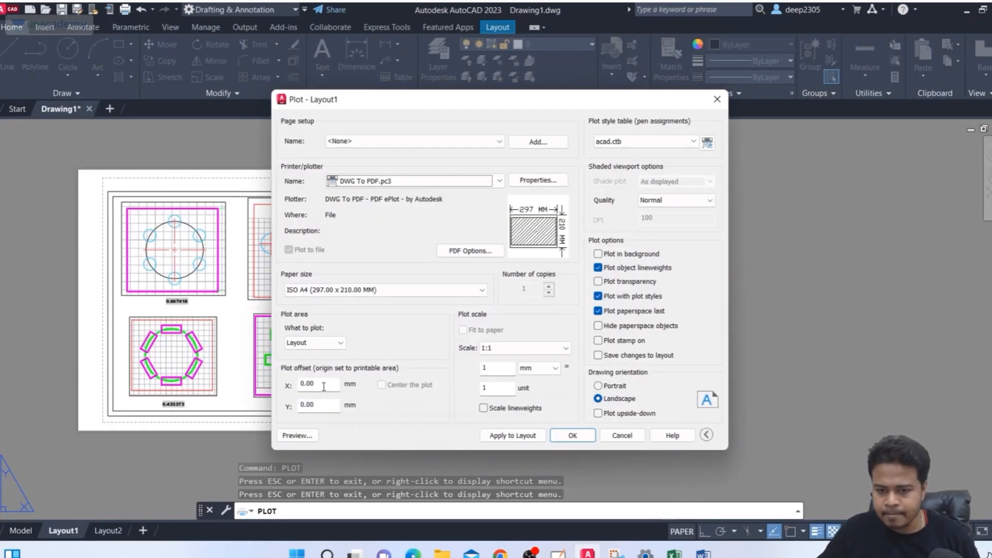
Step: Try a plot offset of X 40 mm and Y -15 mm, and check it in the plot preview
{"action": "left_click_drag", "start_coordinate": [323, 384], "coordinate": [292, 383]}
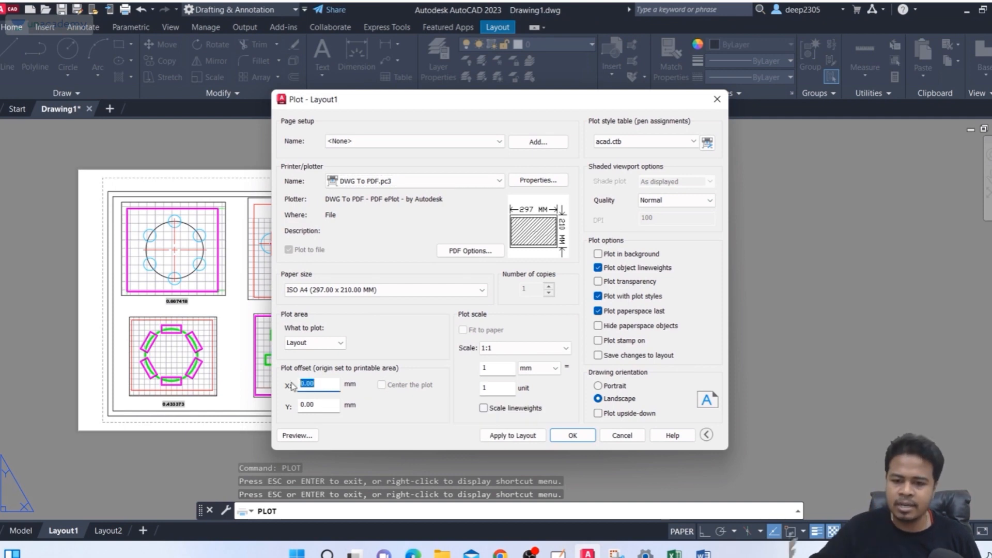
{"action": "type", "text": "40"}
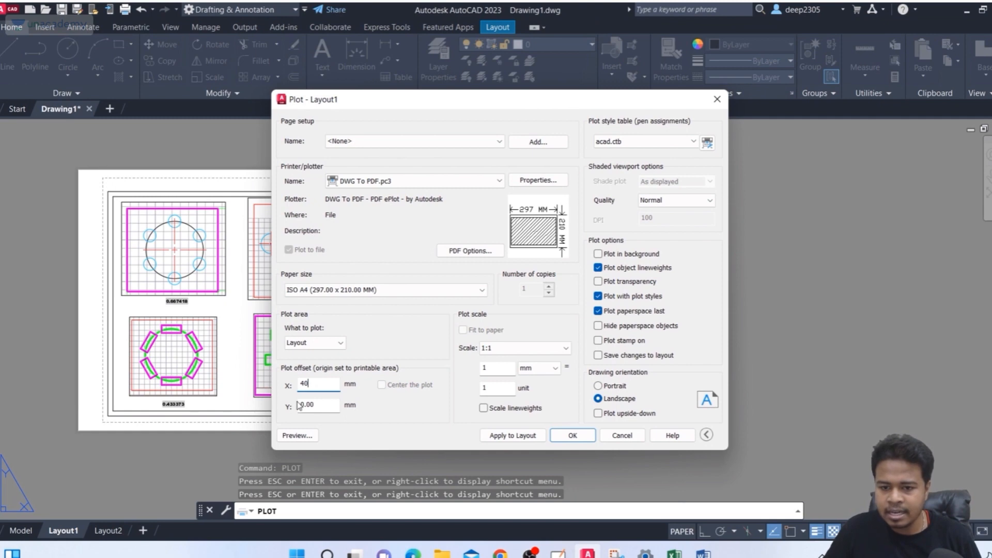
{"action": "left_click_drag", "start_coordinate": [315, 406], "coordinate": [261, 412]}
{"action": "type", "text": "-15"}
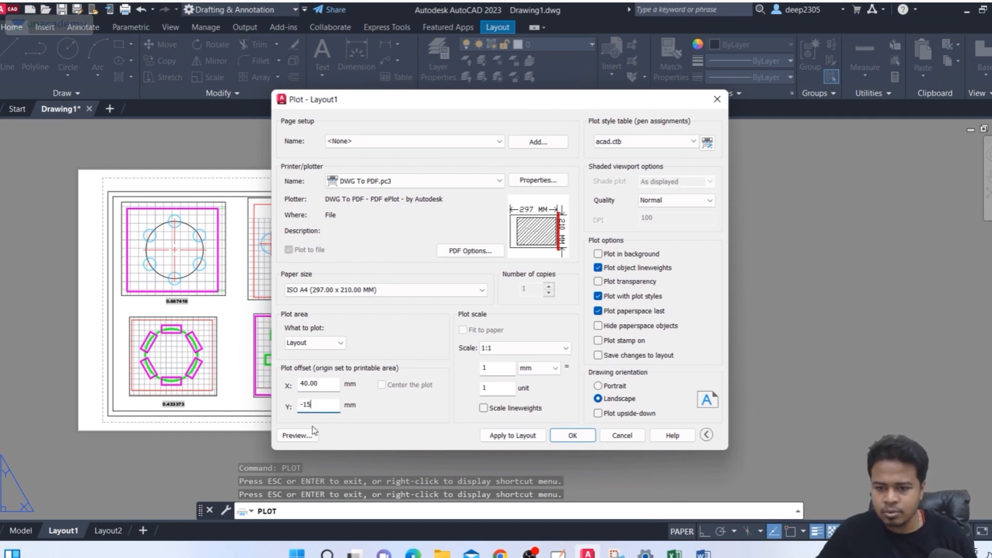
{"action": "left_click", "coordinate": [299, 434]}
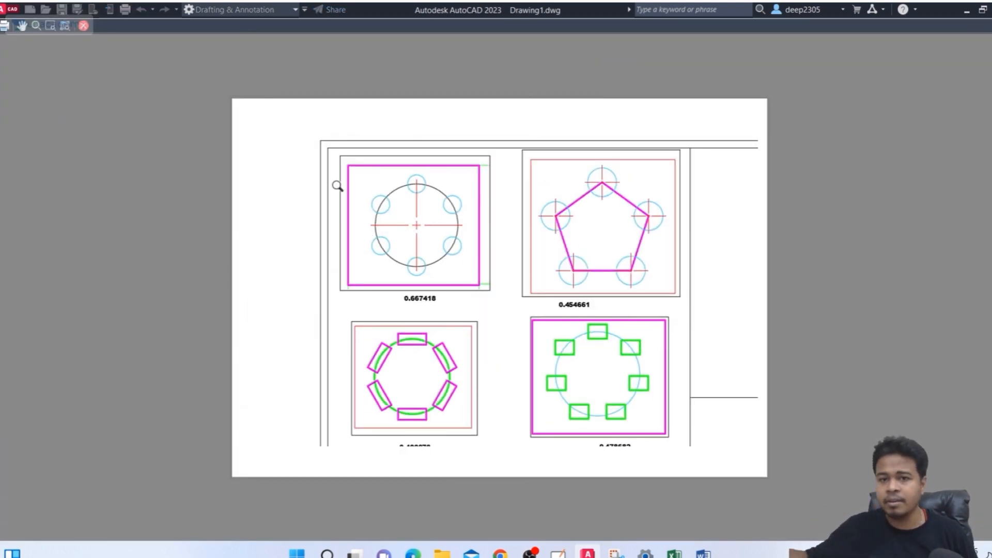
{"action": "left_click", "coordinate": [83, 26]}
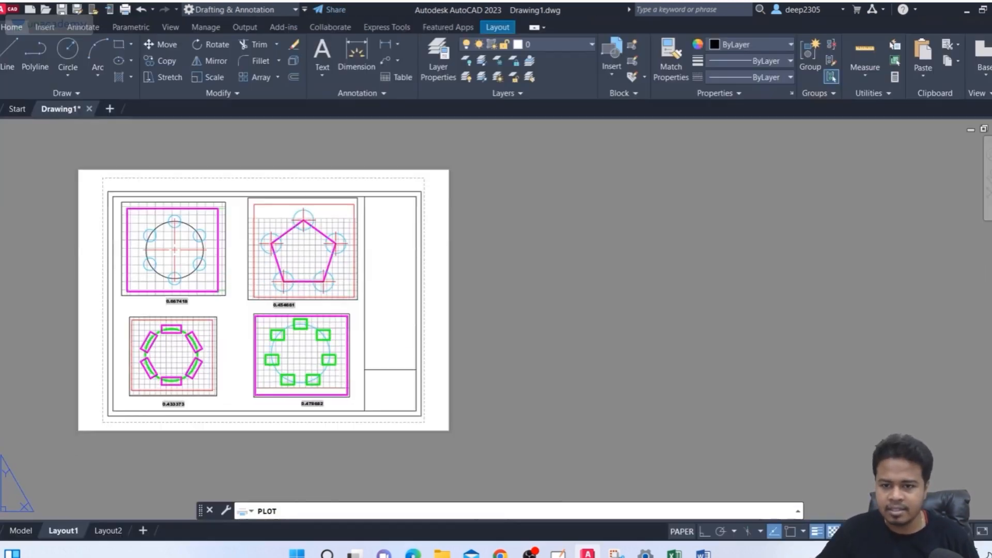
Step: Try a plot offset of X 20 mm and Y -5 mm, and check it in the plot preview
{"action": "left_click_drag", "start_coordinate": [324, 383], "coordinate": [278, 385]}
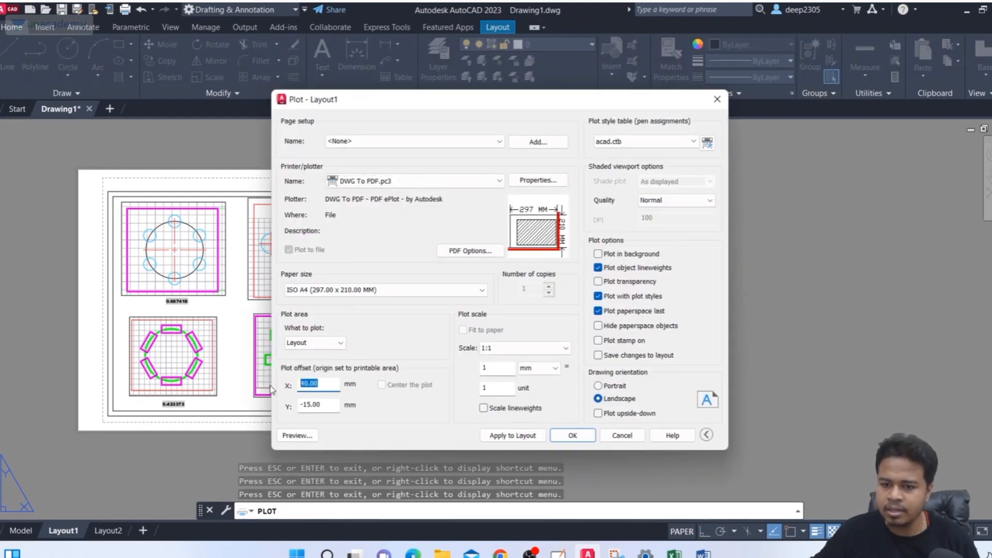
{"action": "type", "text": "20"}
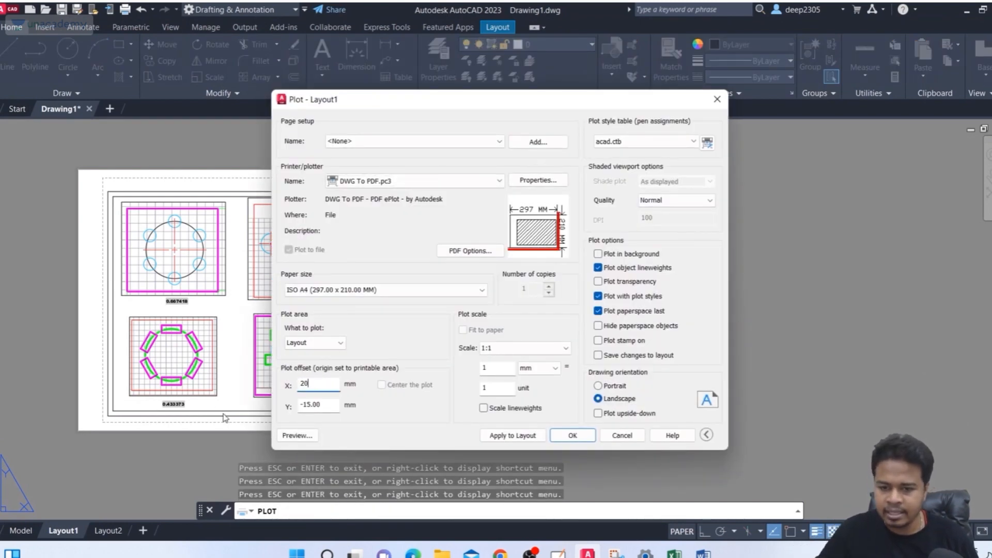
{"action": "key", "text": "Tab"}
{"action": "type", "text": "-"}
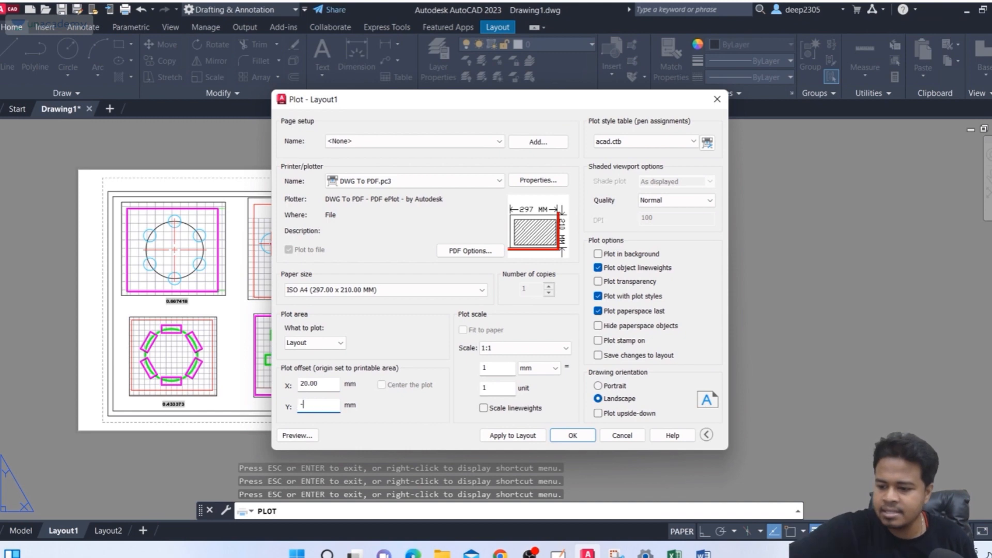
{"action": "left_click", "coordinate": [301, 437]}
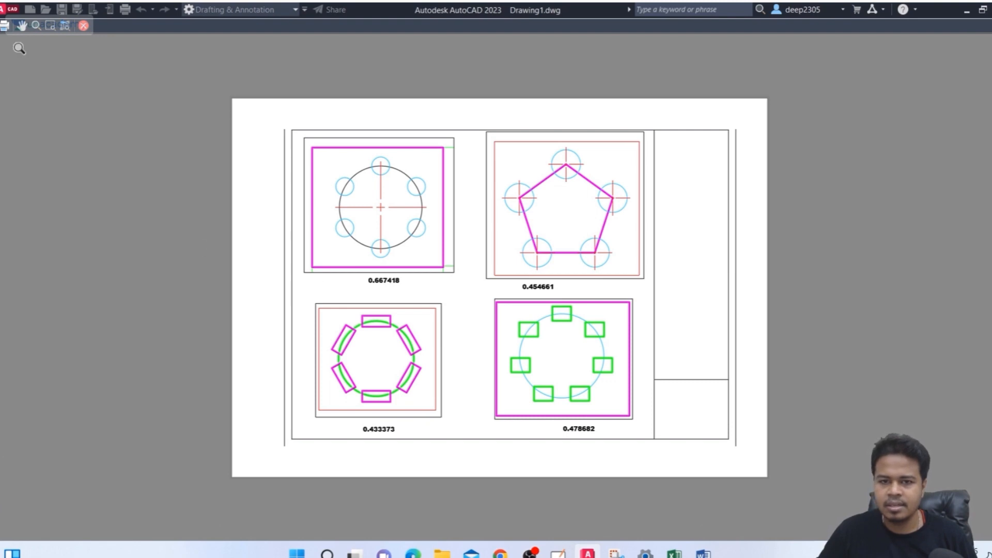
{"action": "left_click", "coordinate": [84, 26]}
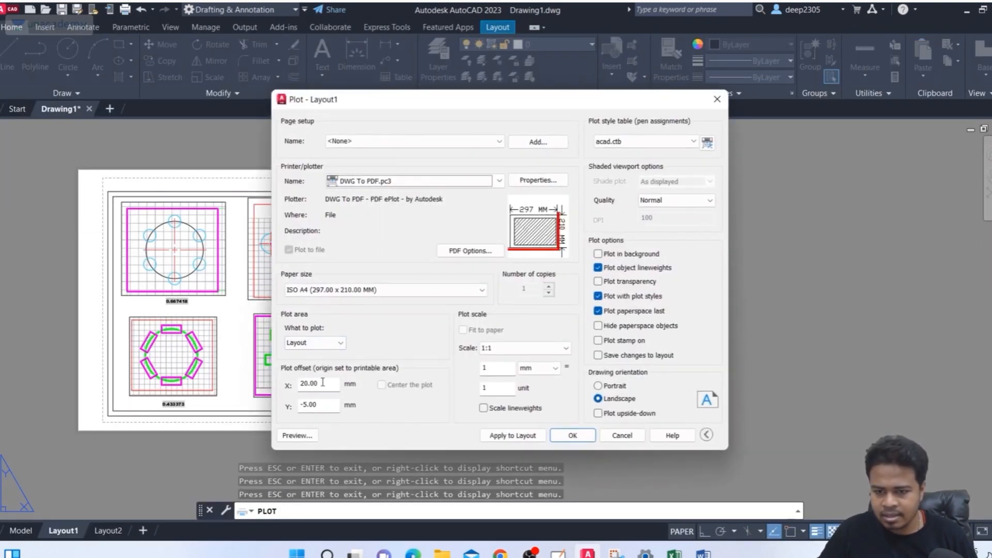
Step: Set the plot offset to X 15 mm and Y -4 mm, and preview the Layout1 plot
{"action": "double_click", "coordinate": [323, 382]}
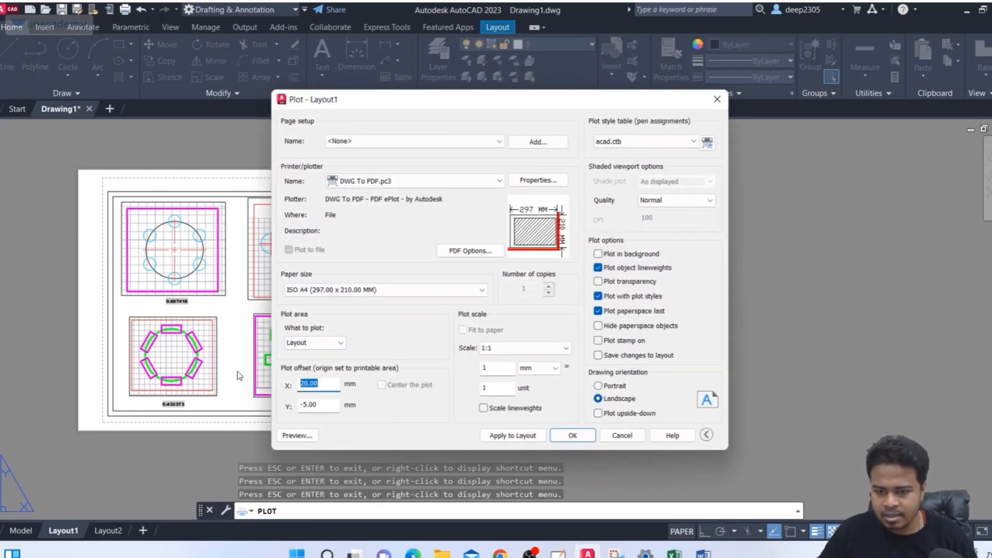
{"action": "type", "text": "15"}
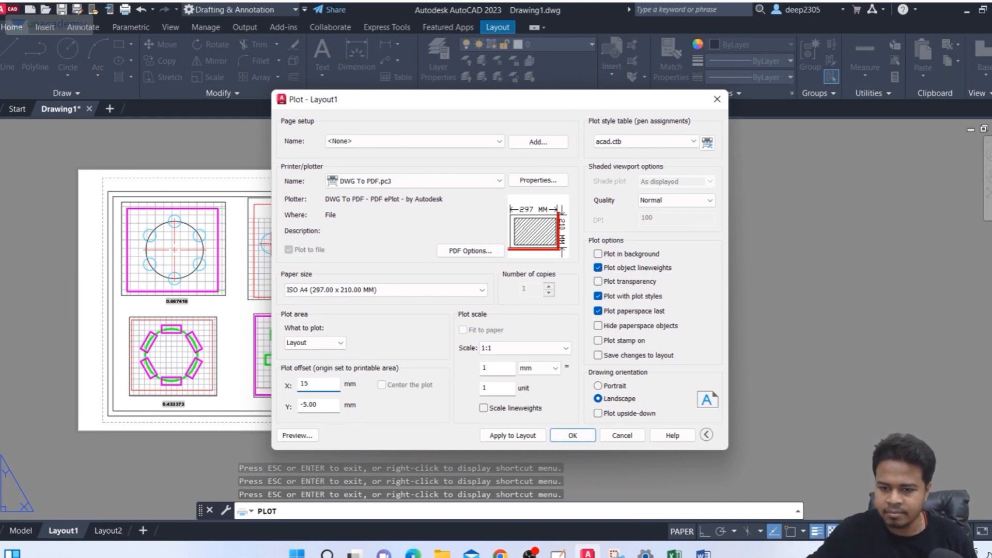
{"action": "key", "text": "Tab"}
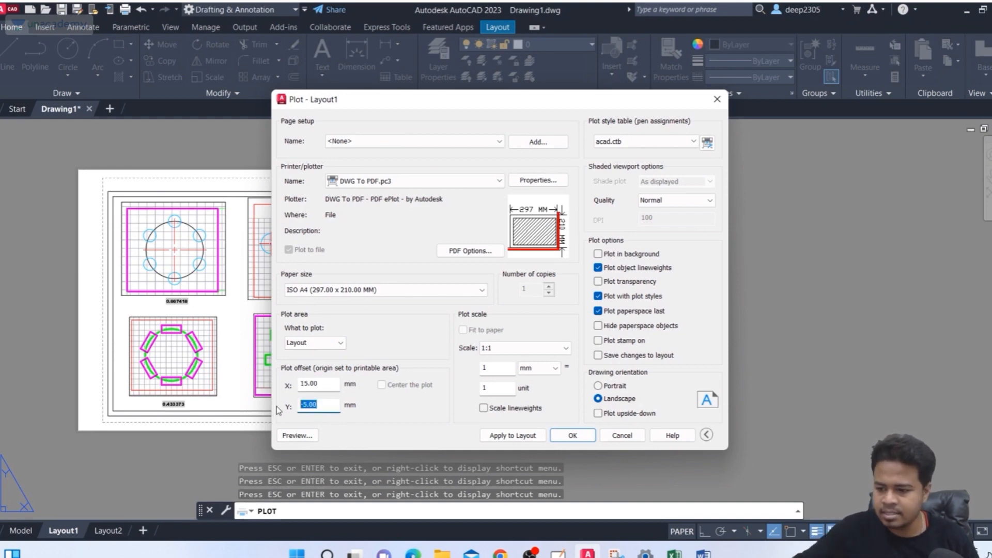
{"action": "key", "text": "BackSpace"}
{"action": "type", "text": "-4"}
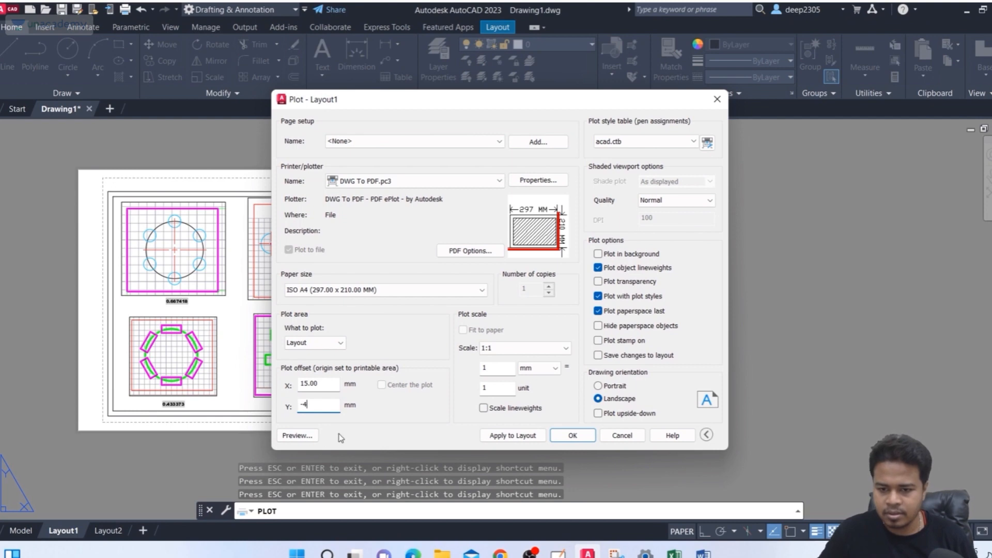
{"action": "left_click", "coordinate": [298, 436]}
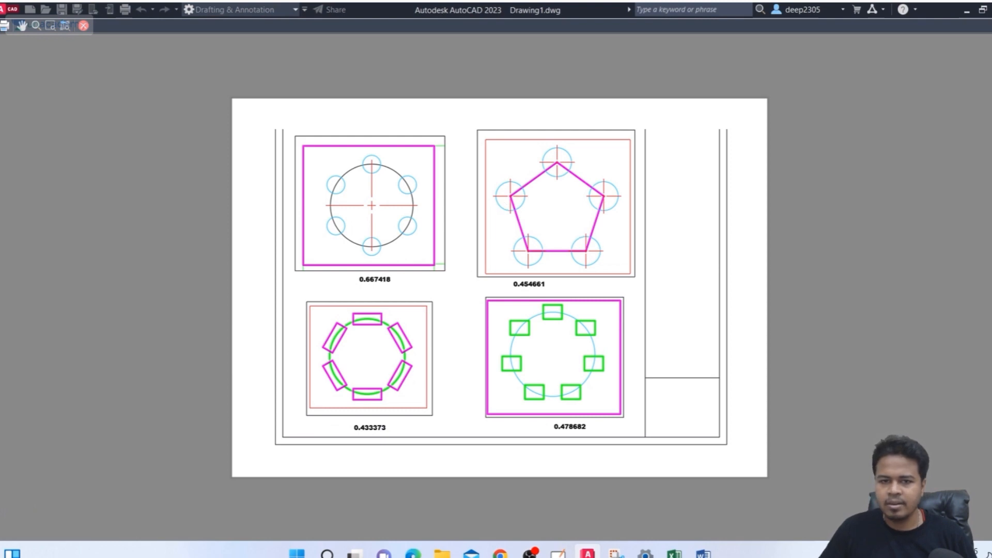
Step: Leave the plot preview and settings, and examine how the outer frame sits within Layout1's dashed printable area
{"action": "left_click", "coordinate": [82, 26]}
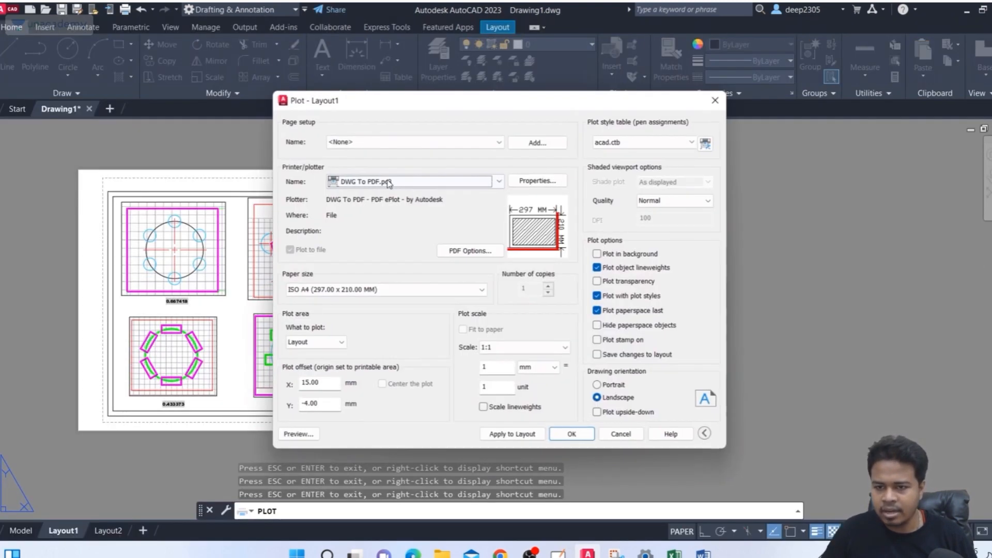
{"action": "left_click", "coordinate": [717, 99]}
{"action": "scroll", "coordinate": [397, 191], "scroll_direction": "up", "scroll_amount": 2}
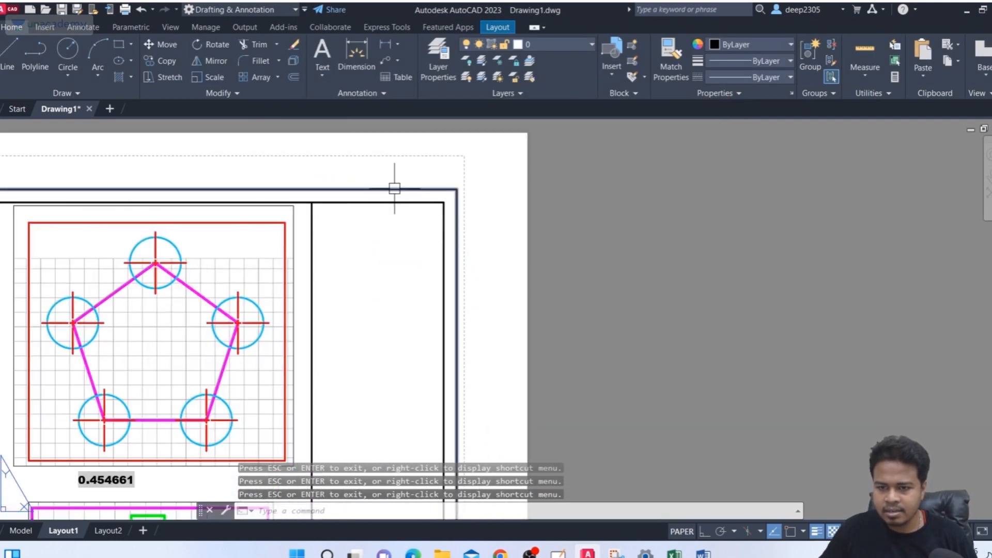
{"action": "left_click", "coordinate": [390, 189]}
{"action": "scroll", "coordinate": [388, 189], "scroll_direction": "down", "scroll_amount": 2}
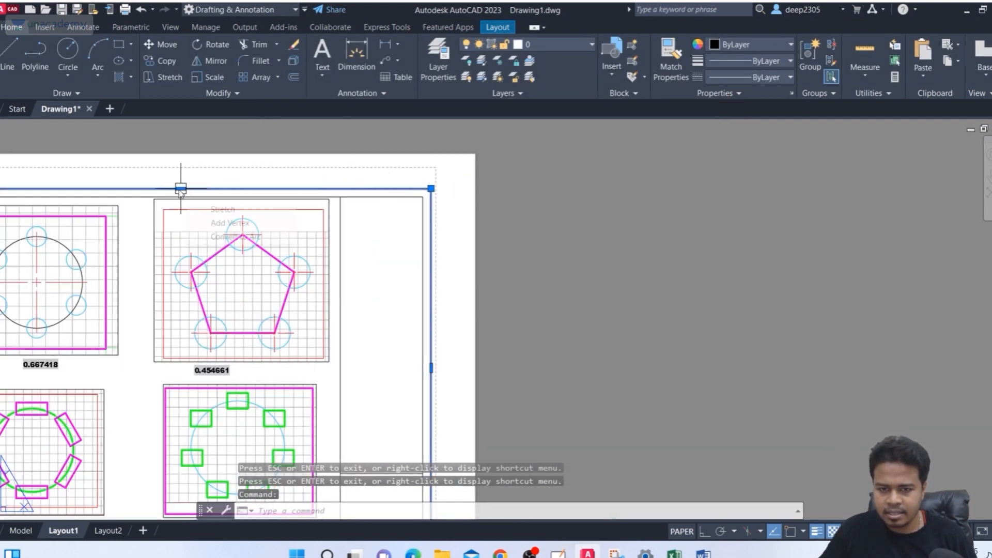
{"action": "key", "text": "Escape"}
{"action": "key", "text": "Escape"}
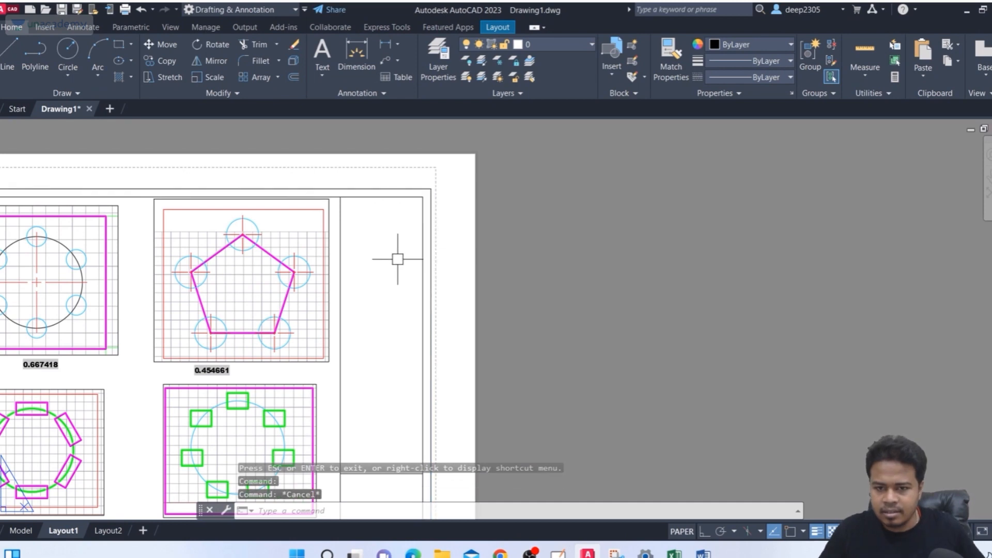
{"action": "scroll", "coordinate": [413, 248], "scroll_direction": "down", "scroll_amount": 3}
{"action": "key", "text": "Escape"}
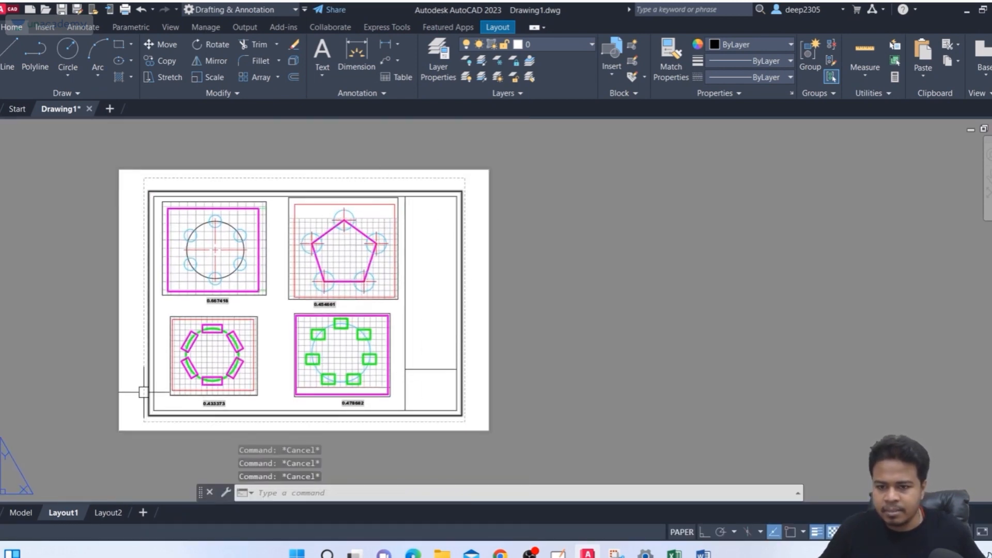
{"action": "middle_click_drag", "start_coordinate": [137, 317], "coordinate": [122, 314]}
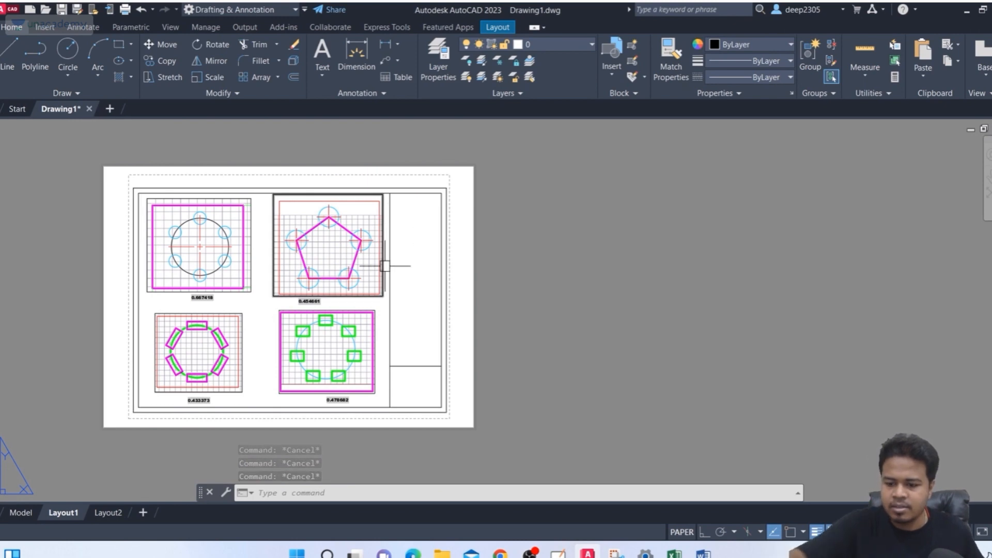
Step: Start a Layout1 plot with the saved page setup using DWG To PDF.pc3, ISO A4 landscape and monochrome.ctb, and preview it
{"action": "type", "text": "plot"}
{"action": "key", "text": "Return"}
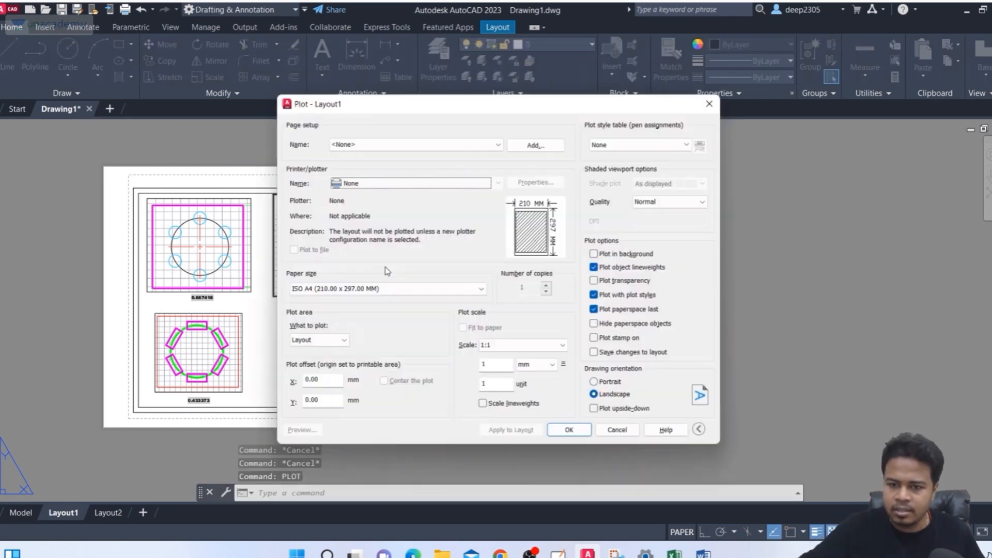
{"action": "left_click", "coordinate": [367, 181]}
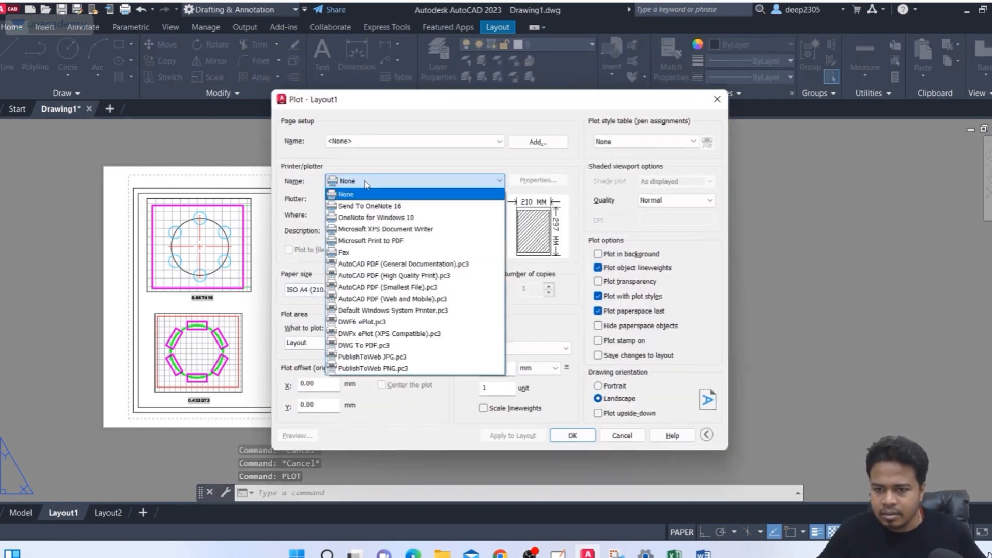
{"action": "left_click", "coordinate": [354, 143]}
{"action": "left_click", "coordinate": [355, 141]}
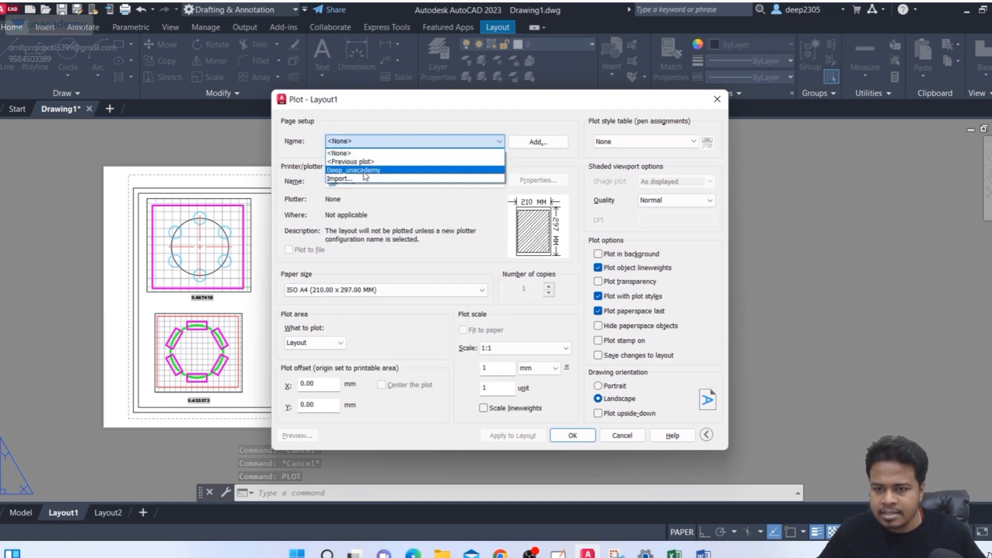
{"action": "left_click", "coordinate": [344, 165]}
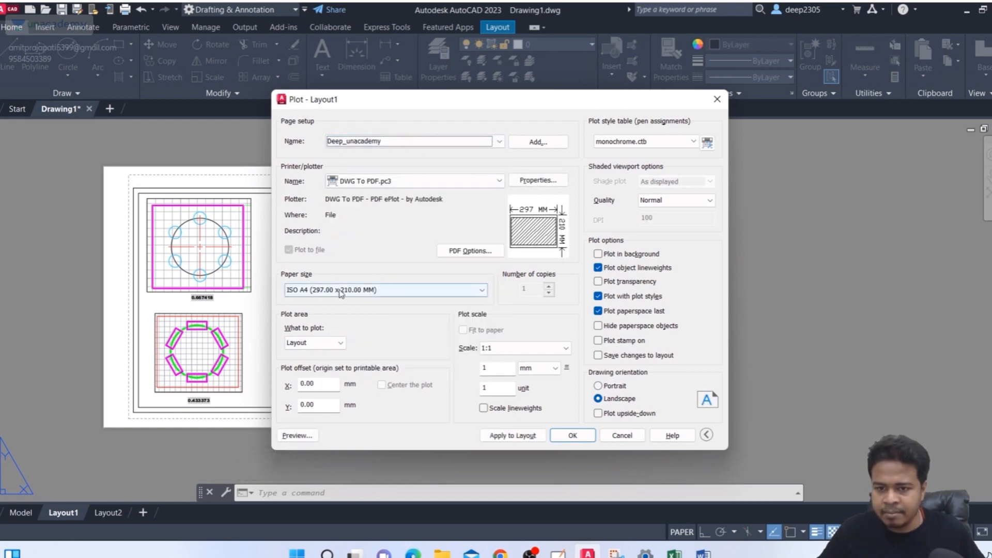
{"action": "left_click", "coordinate": [297, 437]}
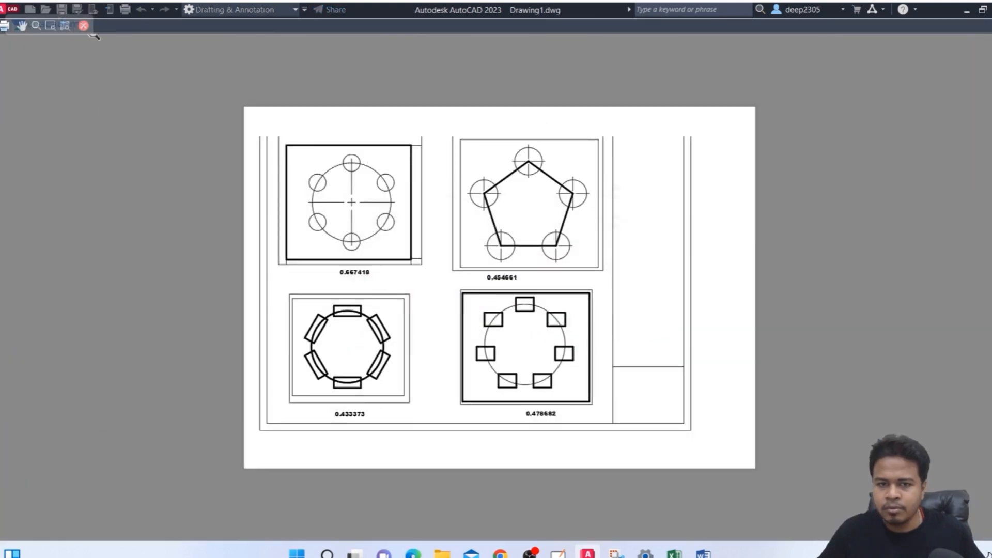
{"action": "left_click", "coordinate": [83, 25]}
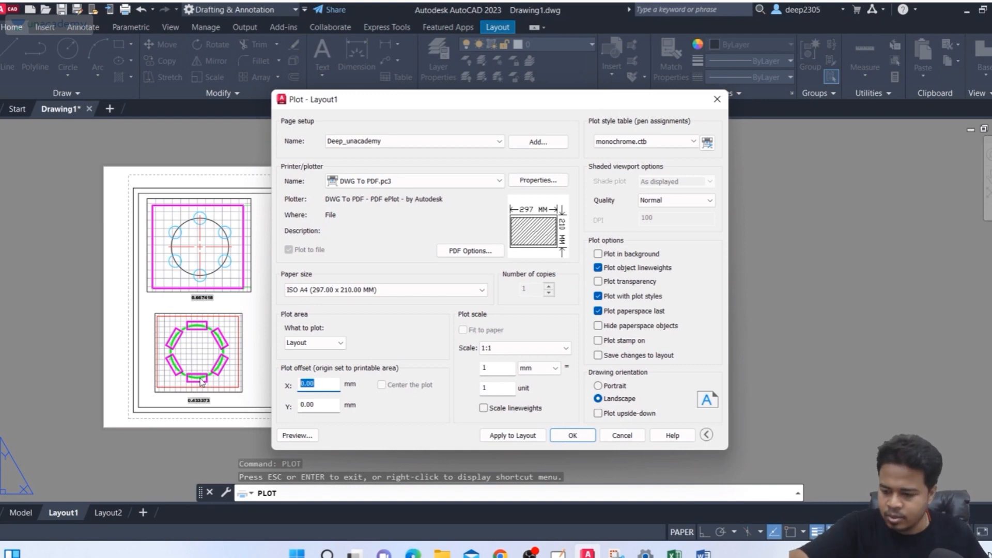
Step: Set the plot offset to X 15 mm and Y -3 mm, and check it in the plot preview
{"action": "type", "text": "15"}
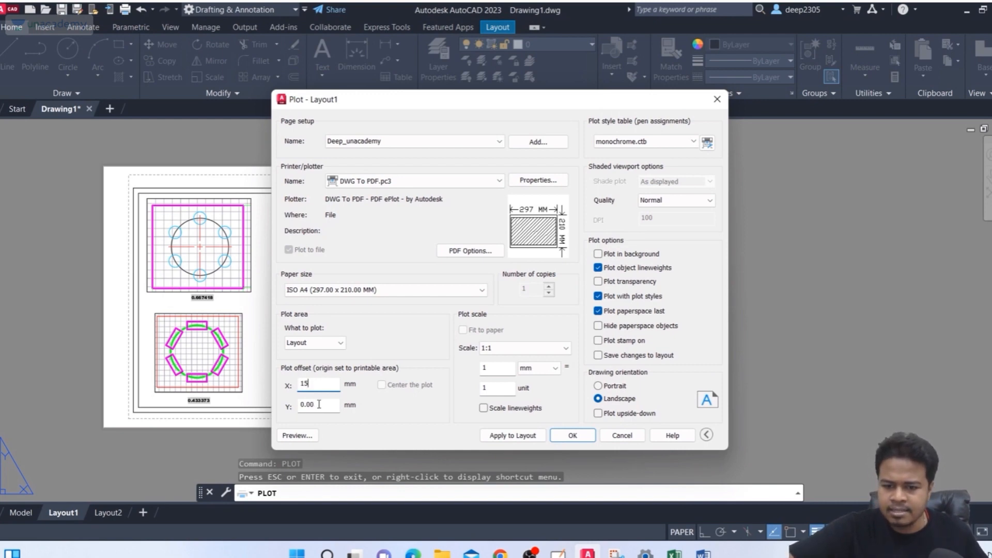
{"action": "key", "text": "Tab"}
{"action": "type", "text": "-3"}
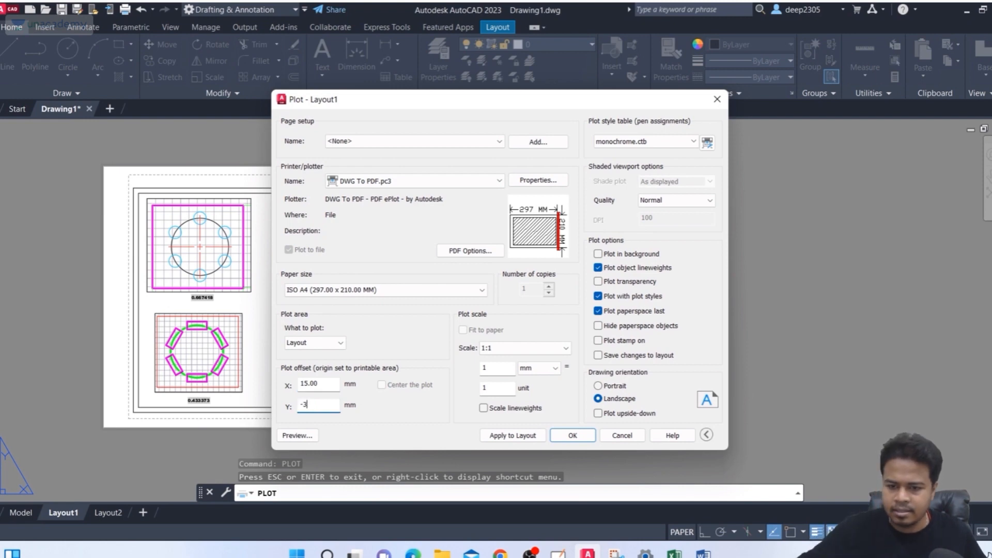
{"action": "left_click", "coordinate": [297, 436]}
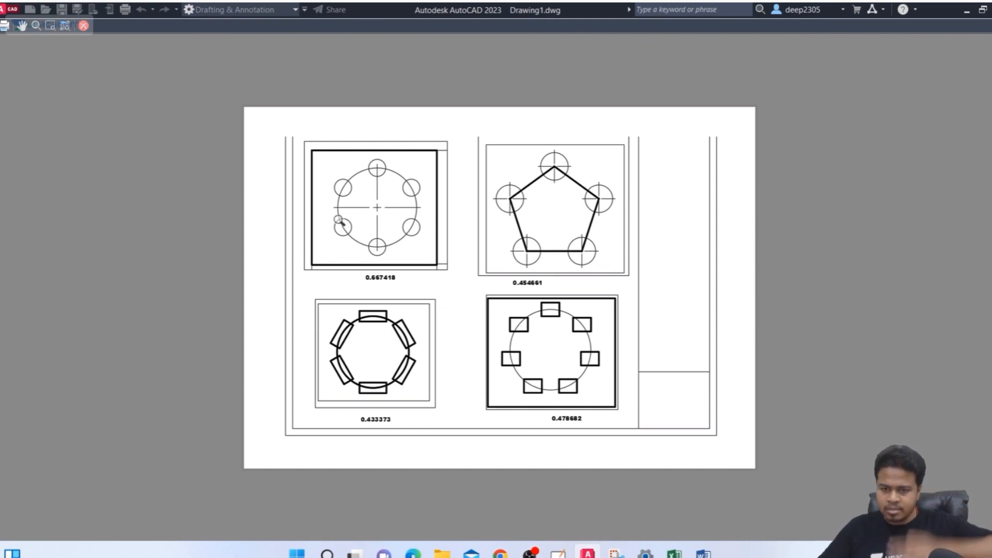
{"action": "left_click", "coordinate": [83, 26]}
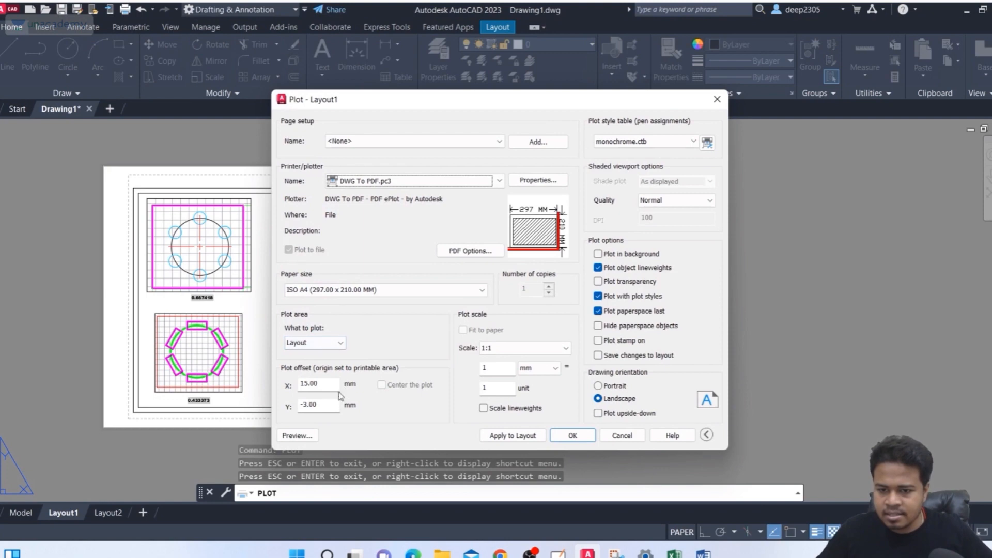
Step: Try a plot offset of Y -4.5 mm, and check the frame in the plot preview
{"action": "left_click", "coordinate": [325, 406]}
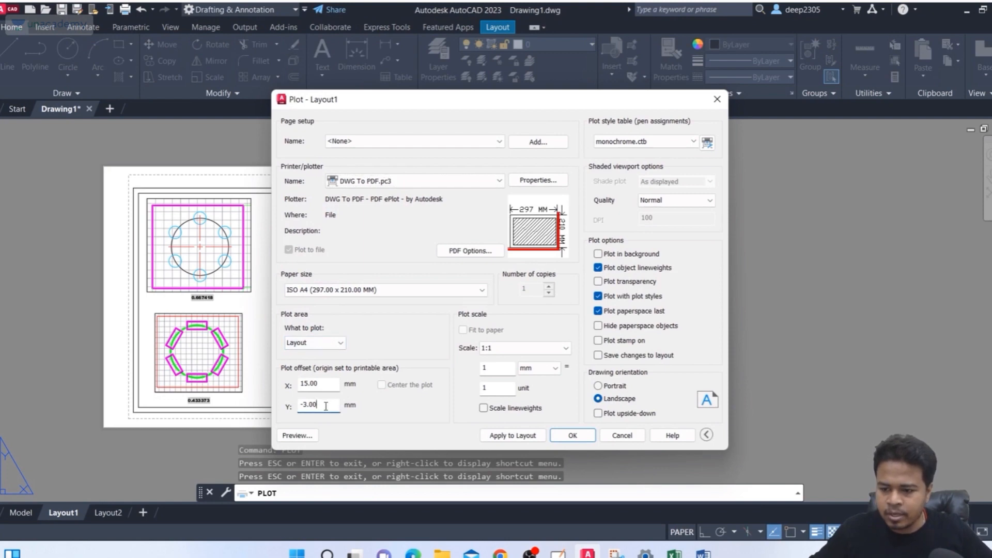
{"action": "key", "text": "BackSpace"}
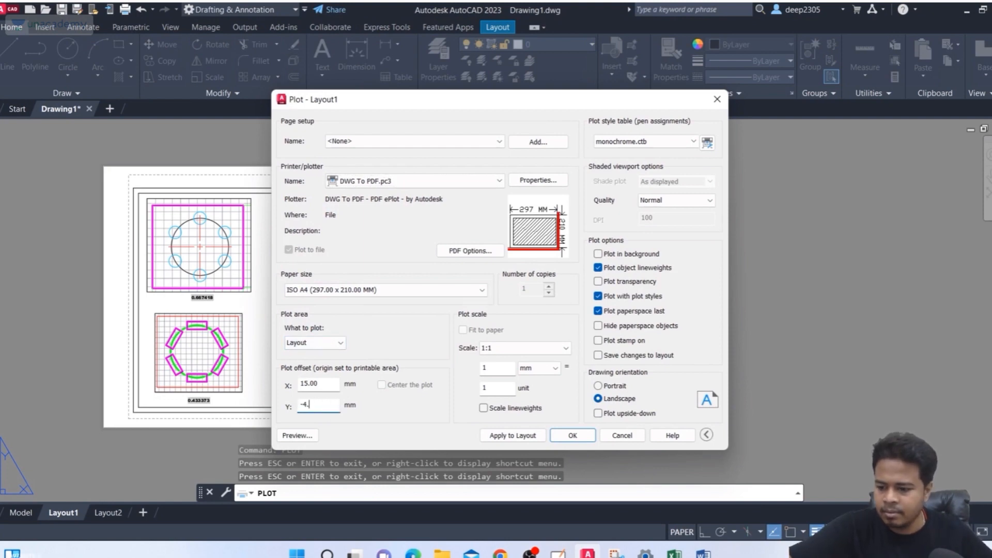
{"action": "left_click", "coordinate": [276, 434]}
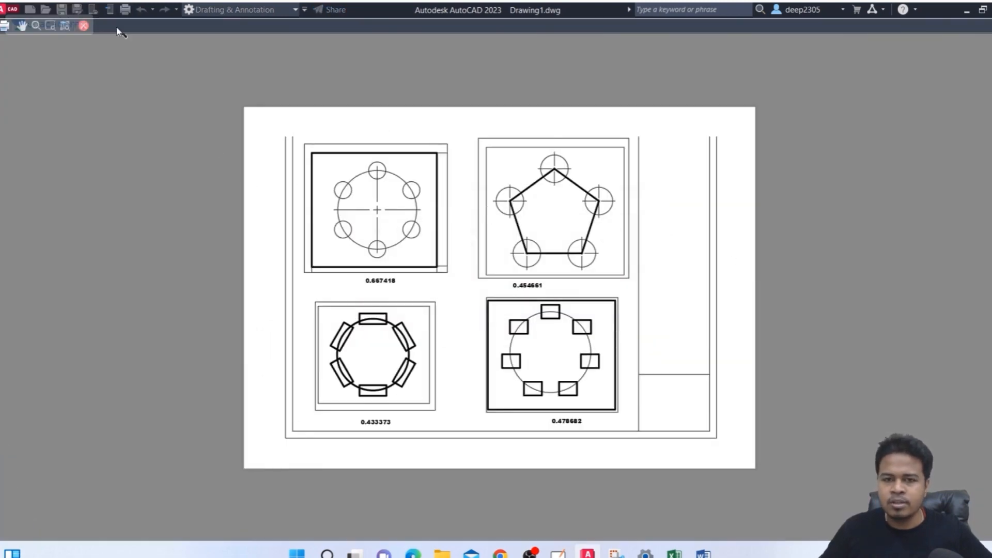
{"action": "left_click", "coordinate": [83, 26]}
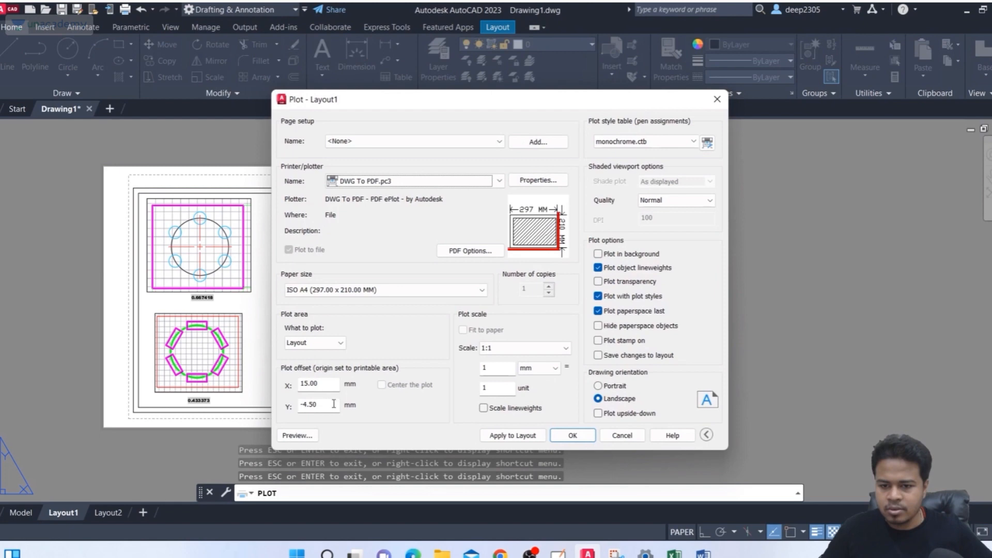
Step: Set the plot offset's Y value to -5.5 mm, and check the frame in the plot preview
{"action": "left_click", "coordinate": [329, 407]}
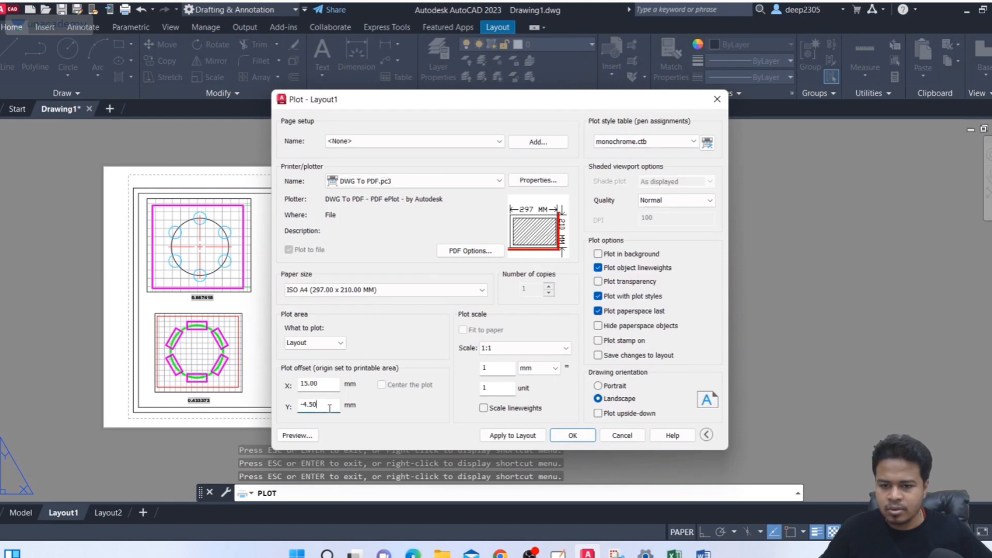
{"action": "key", "text": "BackSpace"}
{"action": "key", "text": "BackSpace"}
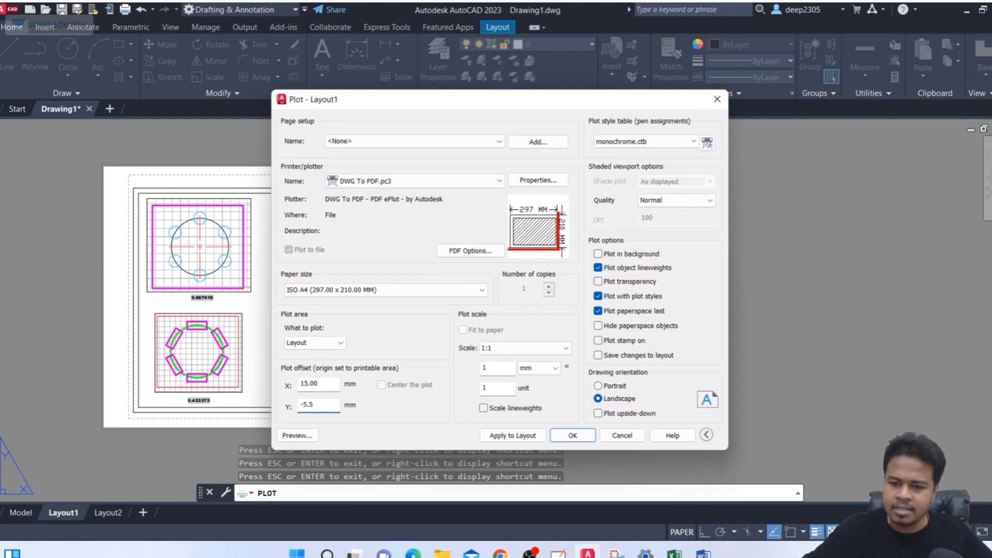
{"action": "left_click", "coordinate": [297, 435]}
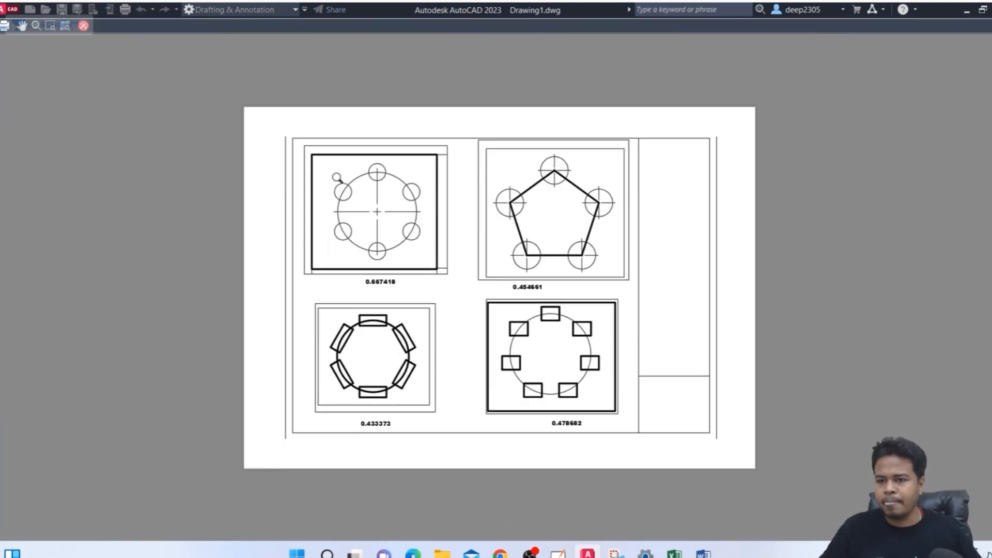
{"action": "left_click", "coordinate": [87, 25]}
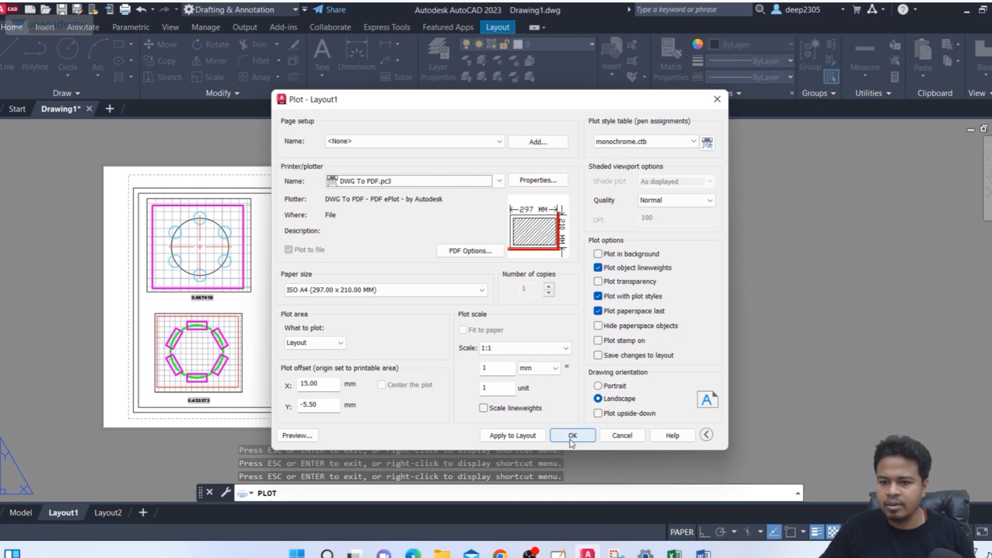
Step: Plot Layout1 to the Desktop as Drawing1-Layout1.pdf, view the resulting PDF, and return to the AutoCAD drawing
{"action": "left_click", "coordinate": [573, 435]}
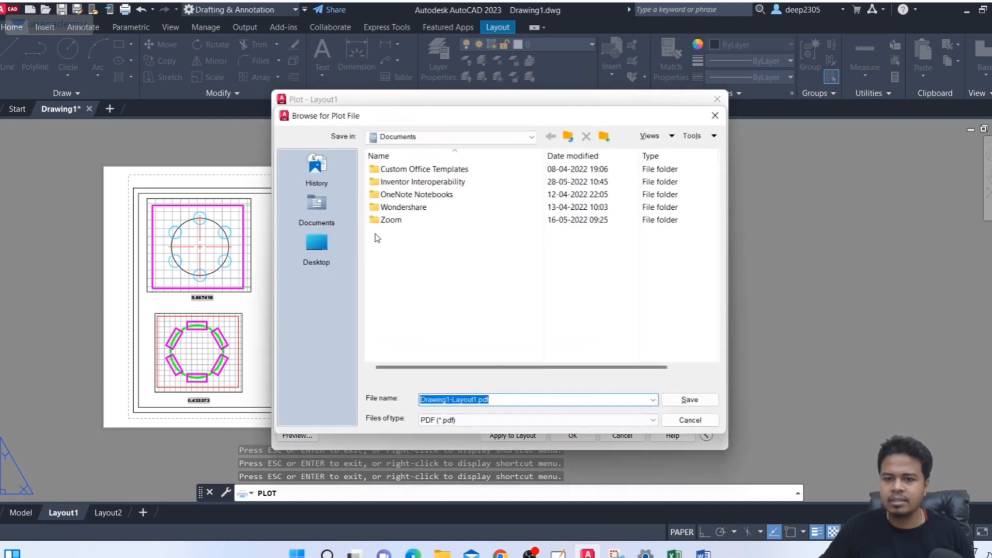
{"action": "left_click", "coordinate": [316, 244]}
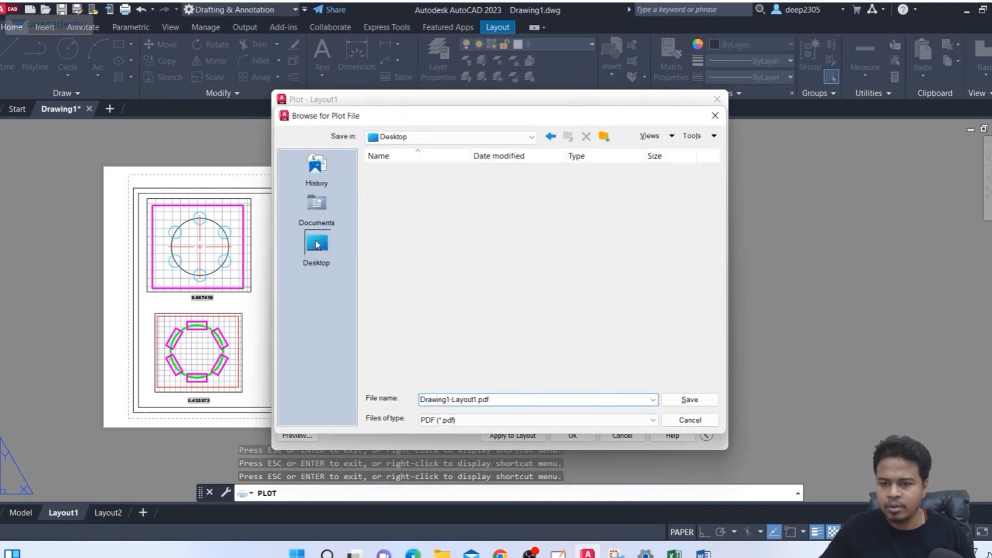
{"action": "left_click", "coordinate": [689, 400]}
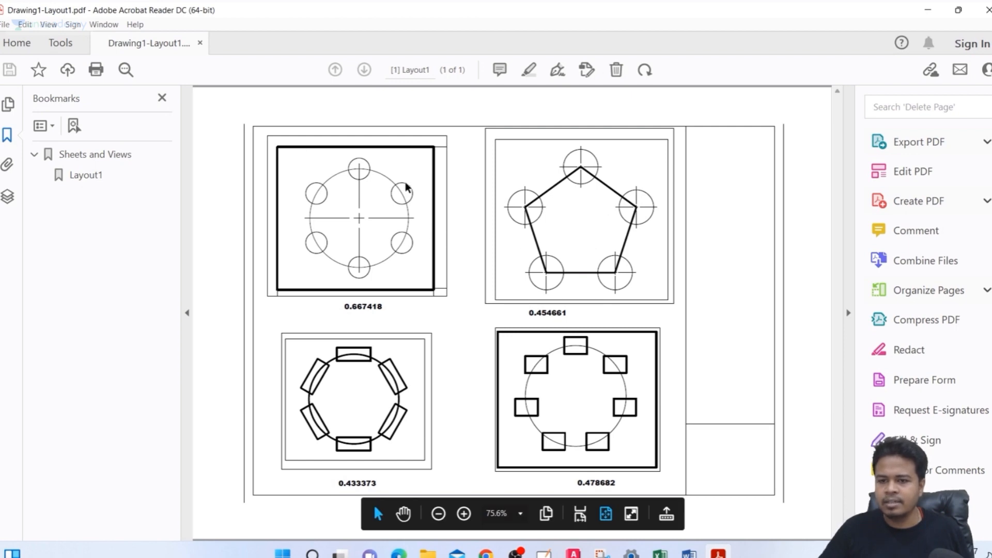
{"action": "left_click", "coordinate": [928, 10]}
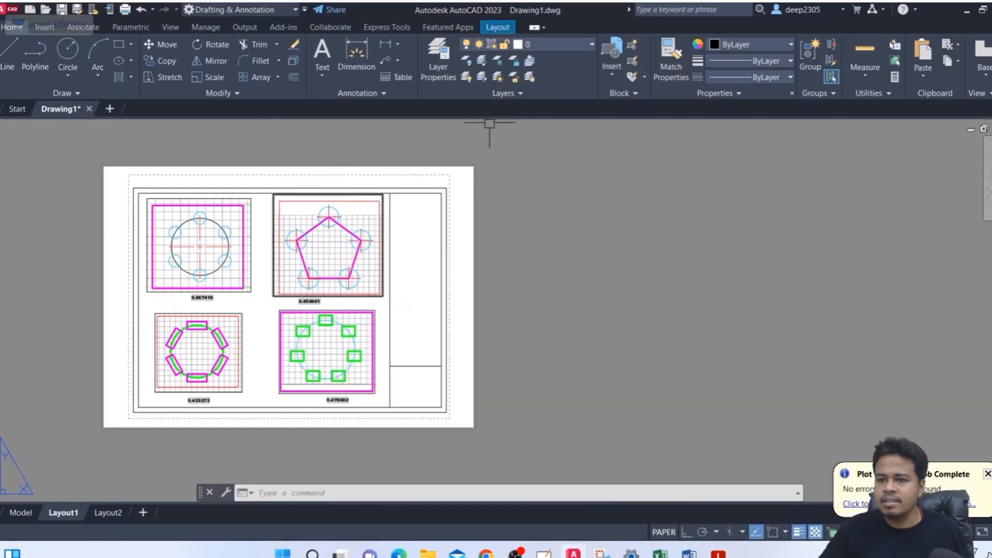
Step: Turn on object snap and measure the length of the outer frame's top edge between its corners
{"action": "scroll", "coordinate": [377, 248], "scroll_direction": "up", "scroll_amount": 3}
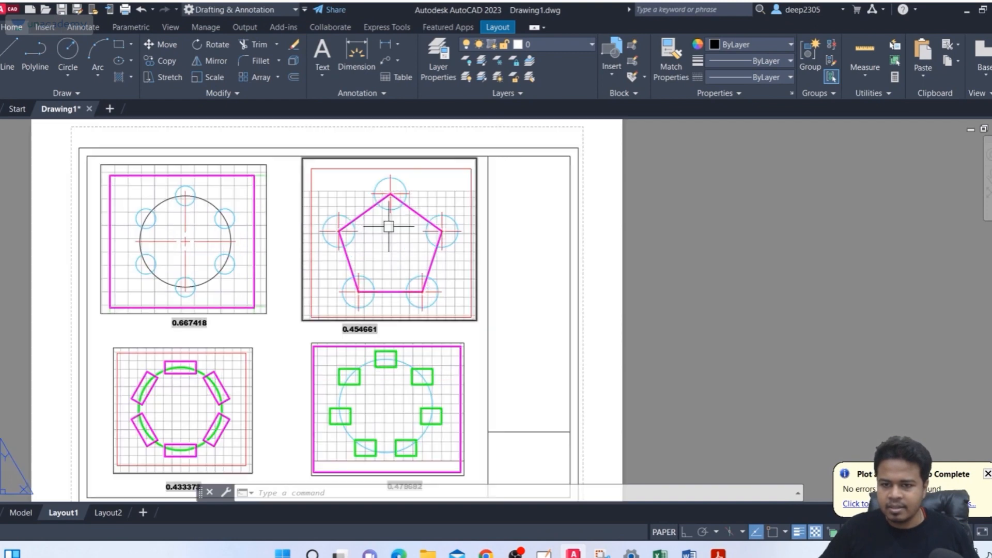
{"action": "scroll", "coordinate": [382, 221], "scroll_direction": "down", "scroll_amount": 3}
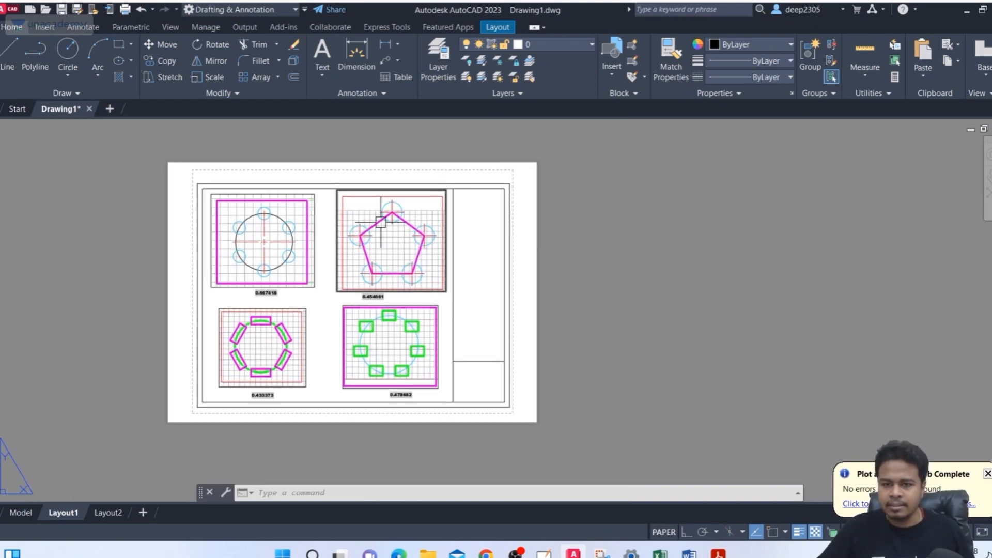
{"action": "scroll", "coordinate": [258, 205], "scroll_direction": "up", "scroll_amount": 2}
{"action": "middle_click_drag", "start_coordinate": [258, 205], "coordinate": [245, 171]}
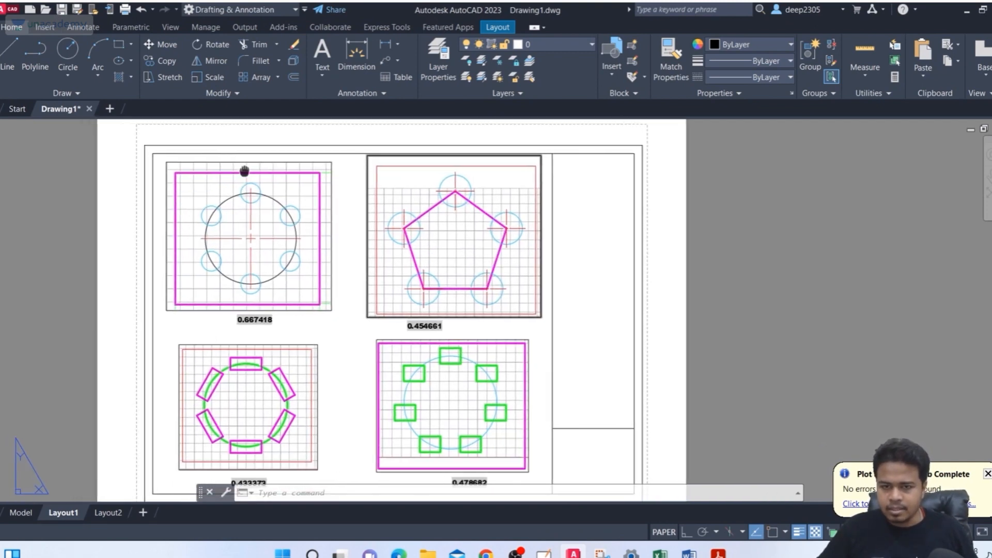
{"action": "key", "text": "Escape"}
{"action": "type", "text": "di"}
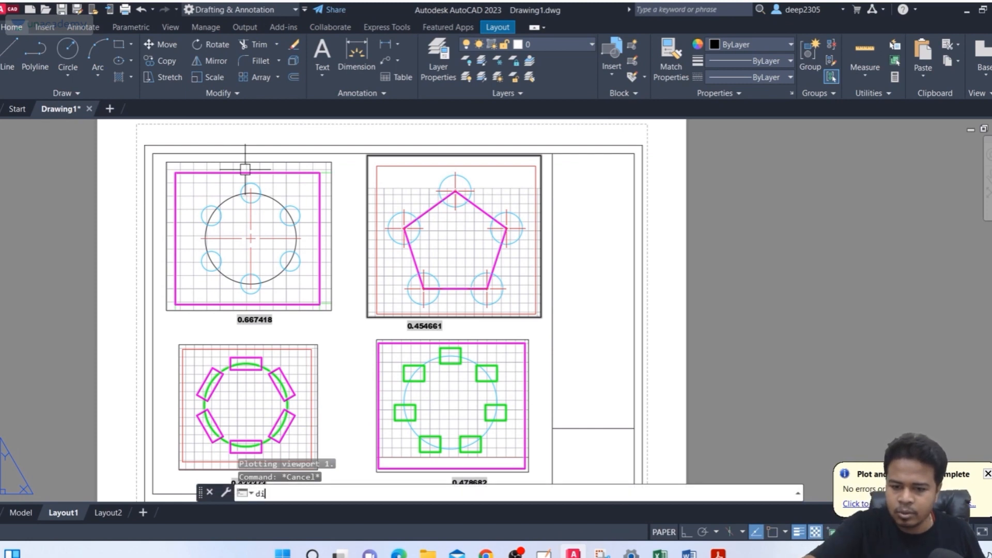
{"action": "key", "text": "Return"}
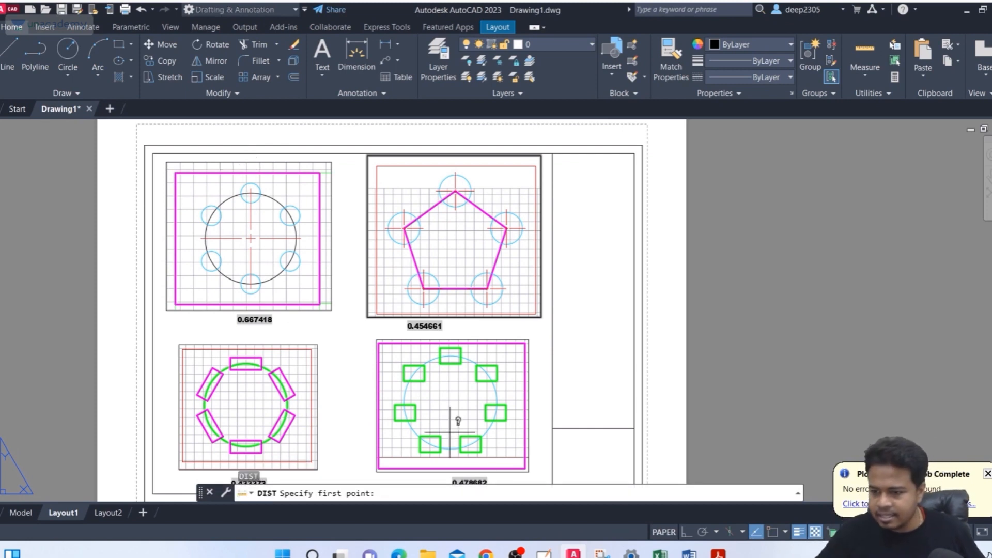
{"action": "left_click", "coordinate": [770, 535]}
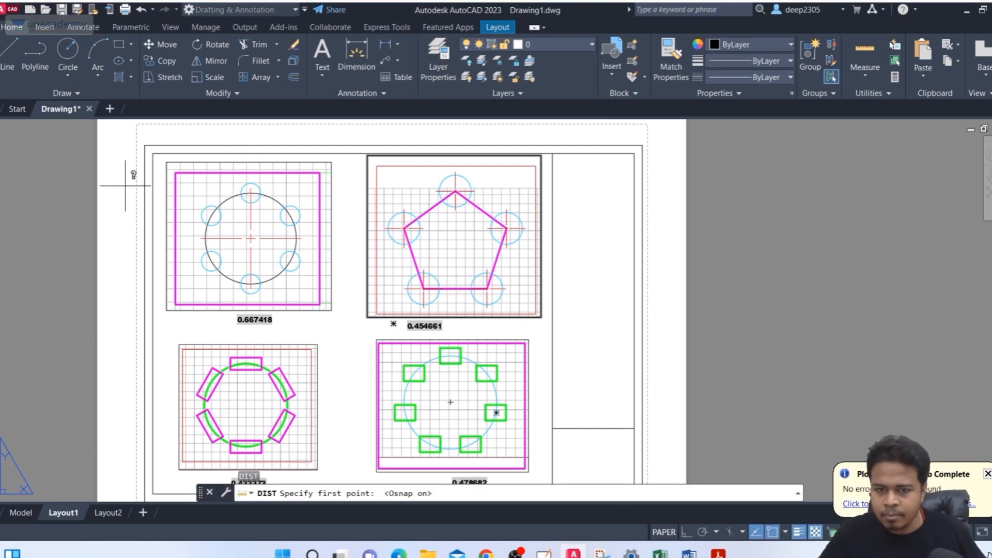
{"action": "left_click", "coordinate": [144, 145]}
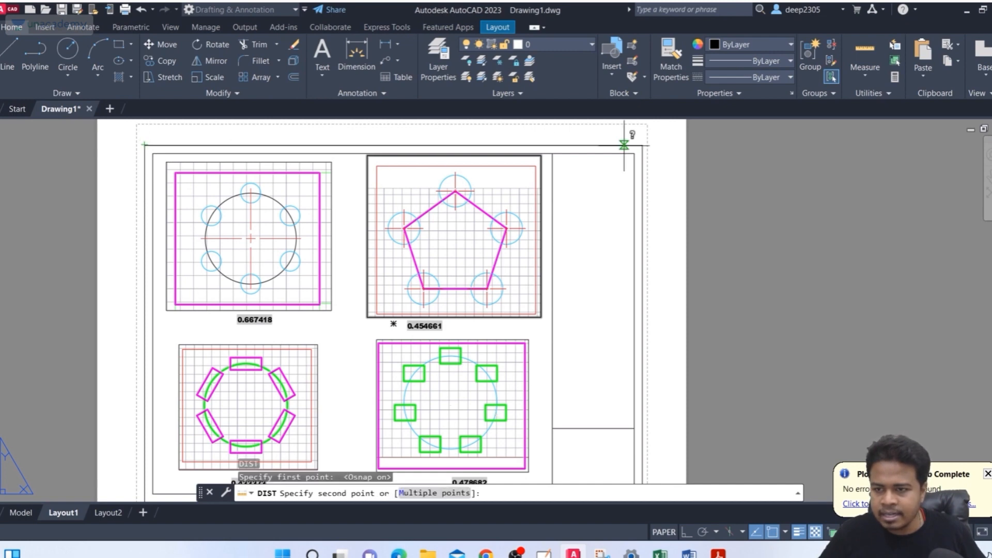
{"action": "left_click", "coordinate": [643, 149]}
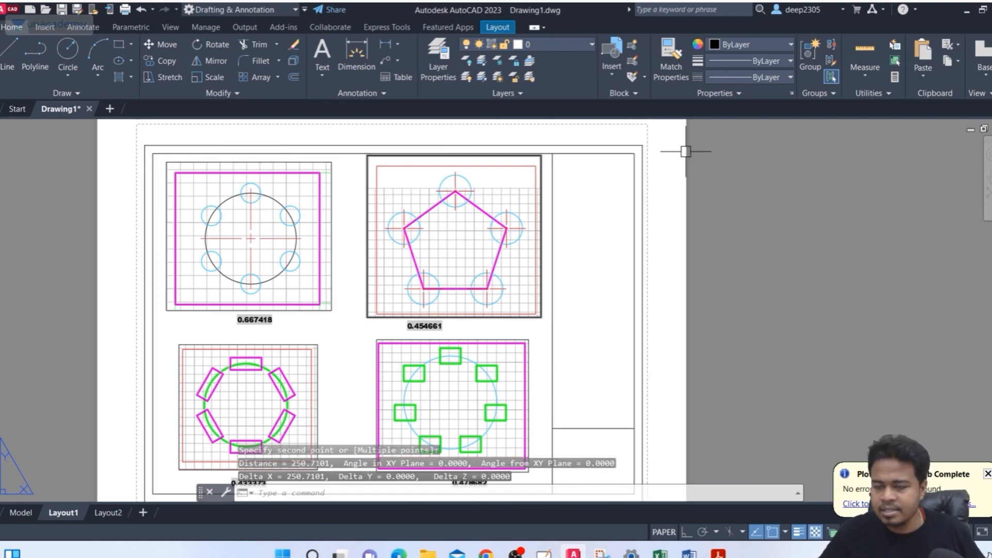
Step: Start a plot of Layout1 with the saved Unacademy page setup
{"action": "scroll", "coordinate": [508, 182], "scroll_direction": "down", "scroll_amount": 2}
{"action": "middle_click_drag", "start_coordinate": [508, 182], "coordinate": [516, 181]}
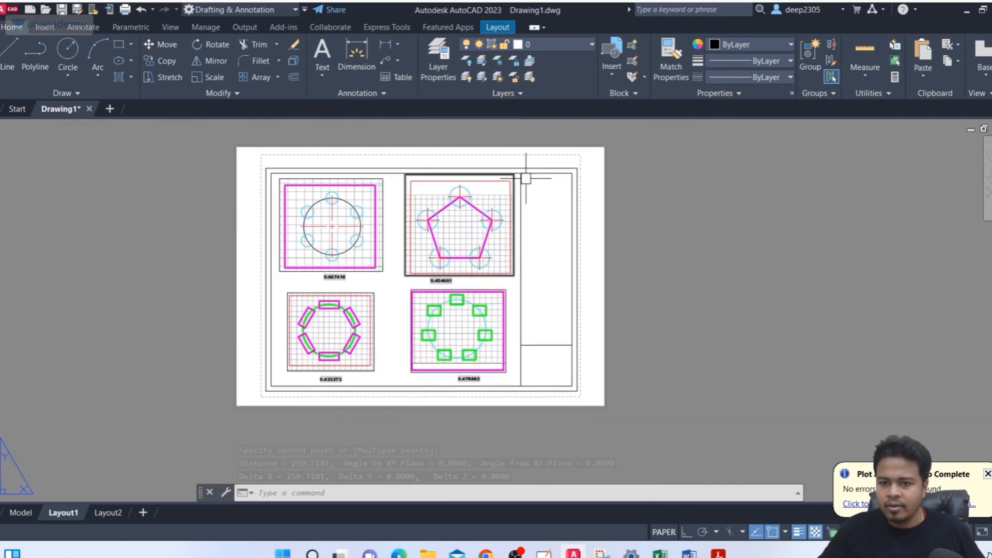
{"action": "key", "text": "Escape"}
{"action": "key", "text": "Escape"}
{"action": "type", "text": "plo"}
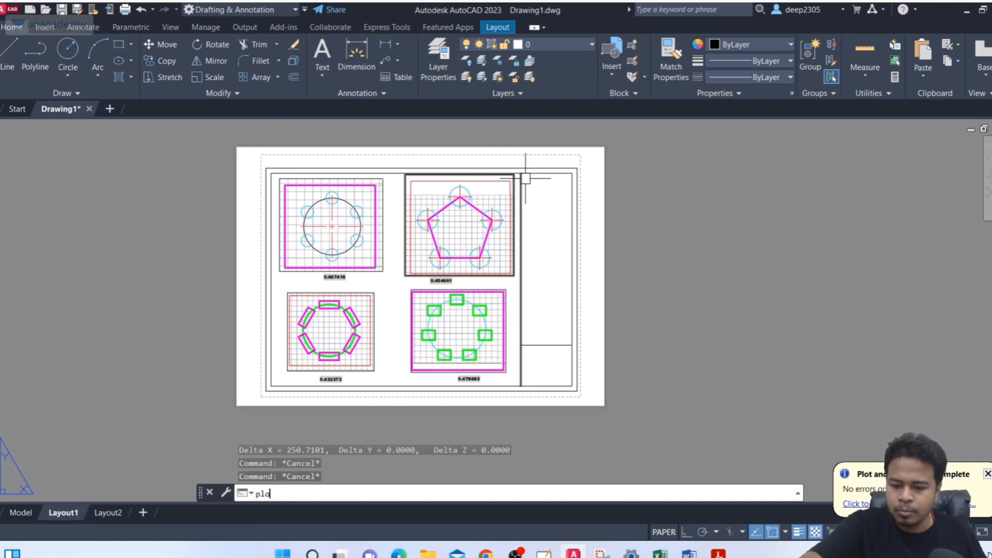
{"action": "type", "text": "t"}
{"action": "key", "text": "Return"}
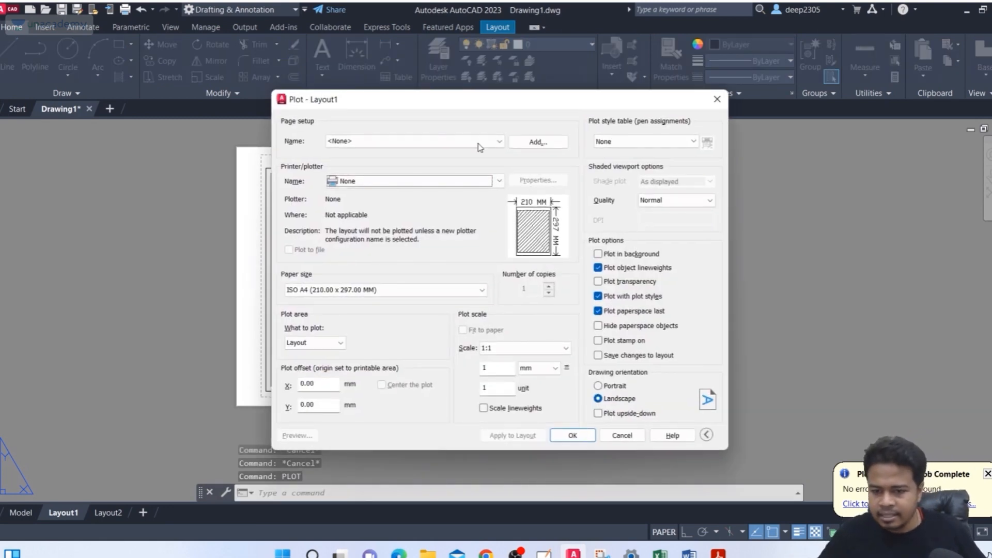
{"action": "left_click", "coordinate": [370, 144]}
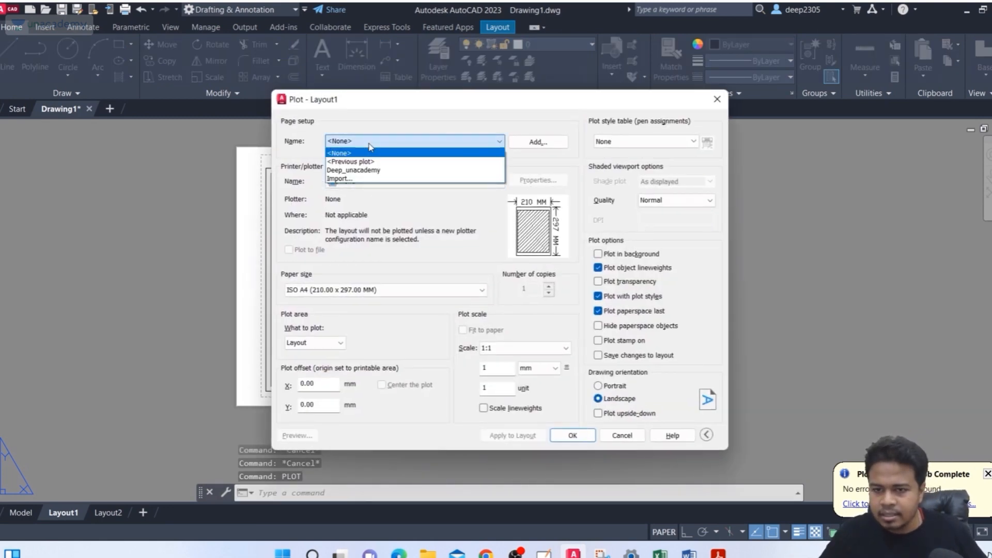
{"action": "left_click", "coordinate": [357, 170]}
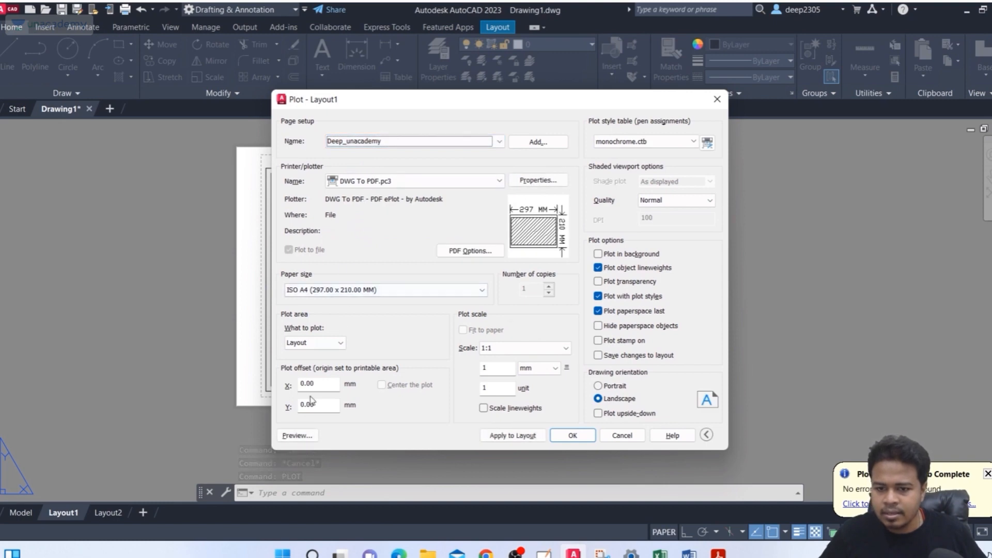
Step: Try a plot offset of X 15 mm and Y -5.5 mm, check the preview and printable area, and leave without plotting
{"action": "double_click", "coordinate": [320, 384]}
{"action": "type", "text": "15"}
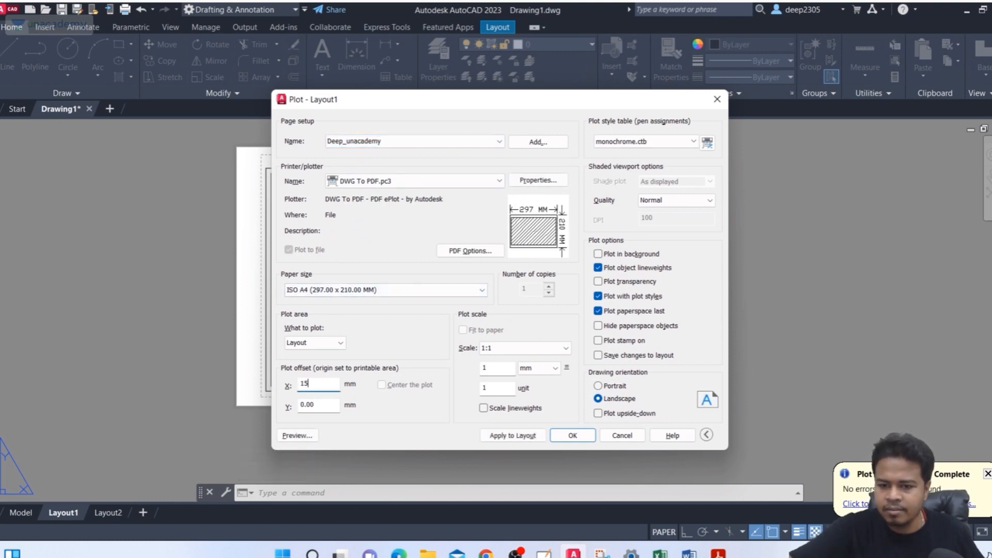
{"action": "key", "text": "Tab"}
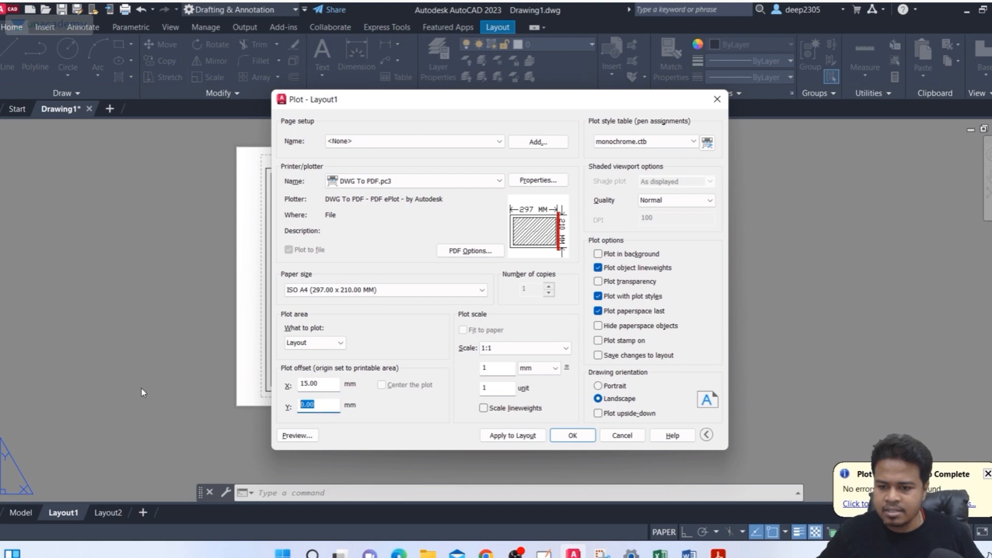
{"action": "type", "text": "-5.5"}
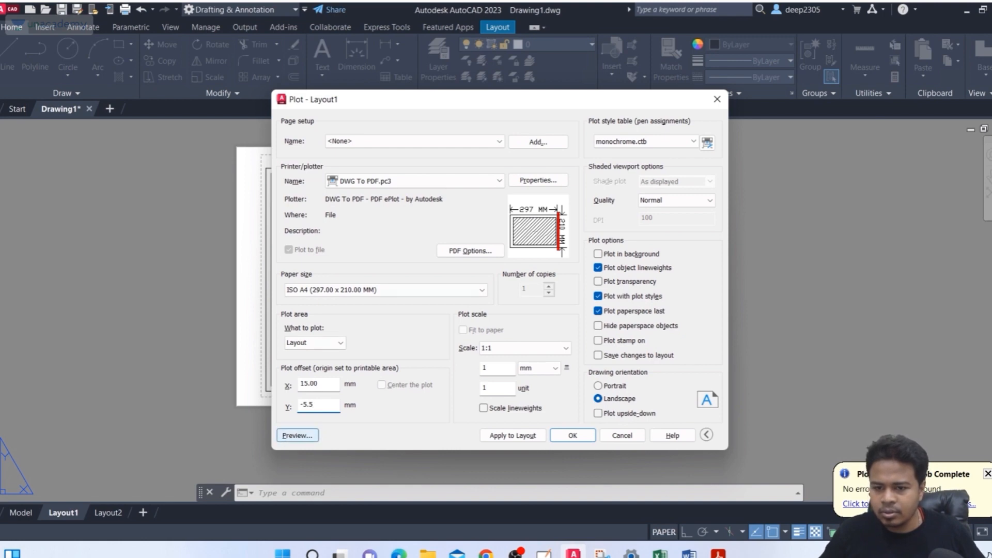
{"action": "left_click", "coordinate": [289, 435]}
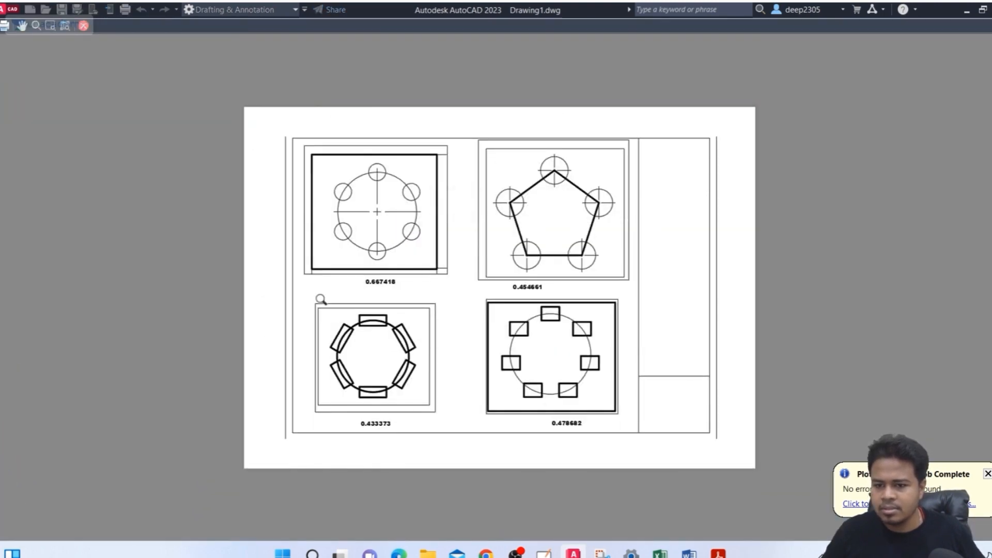
{"action": "left_click", "coordinate": [83, 25]}
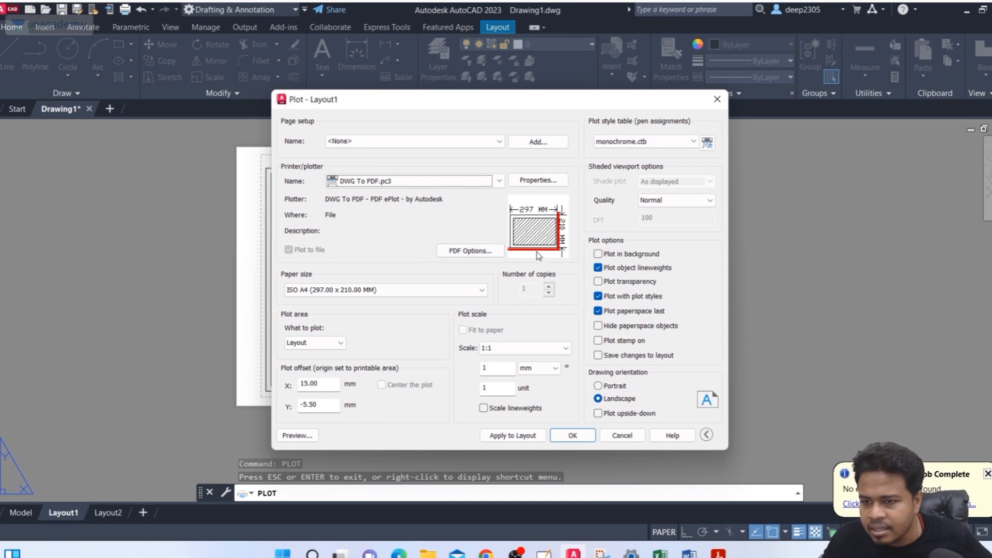
{"action": "mouse_move", "coordinate": [559, 238]}
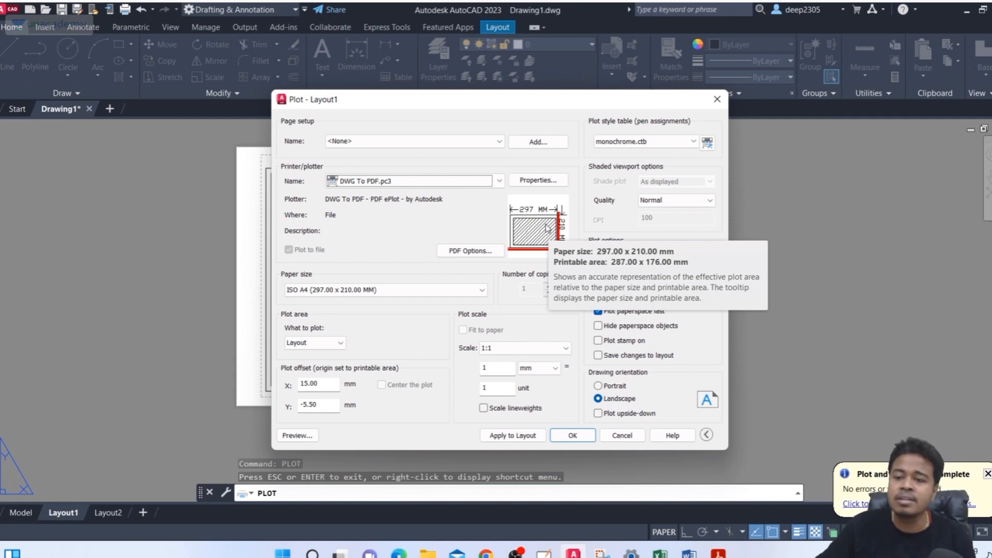
{"action": "left_click", "coordinate": [713, 102]}
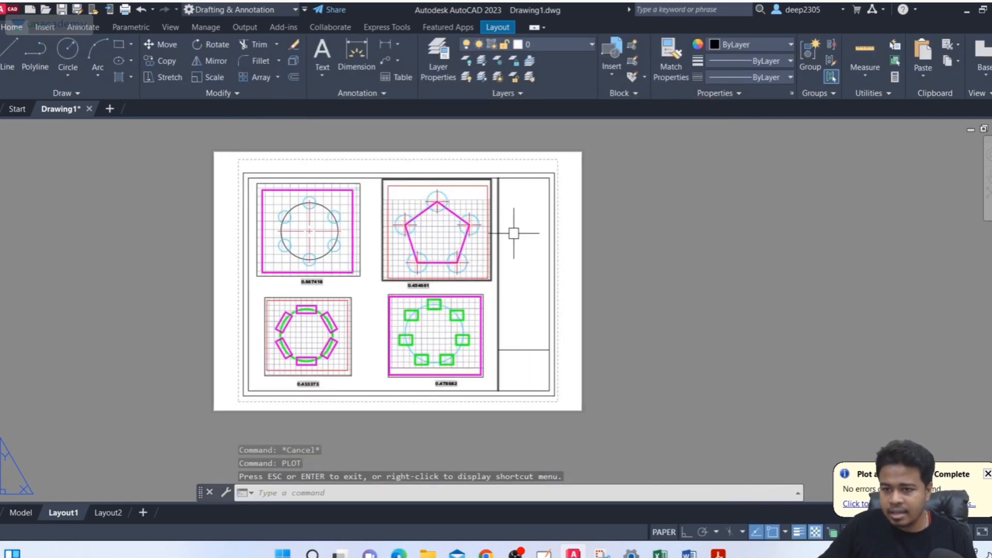
Step: Measure the height of the outer frame's right edge from its upper corner to its lower corner
{"action": "type", "text": "dist"}
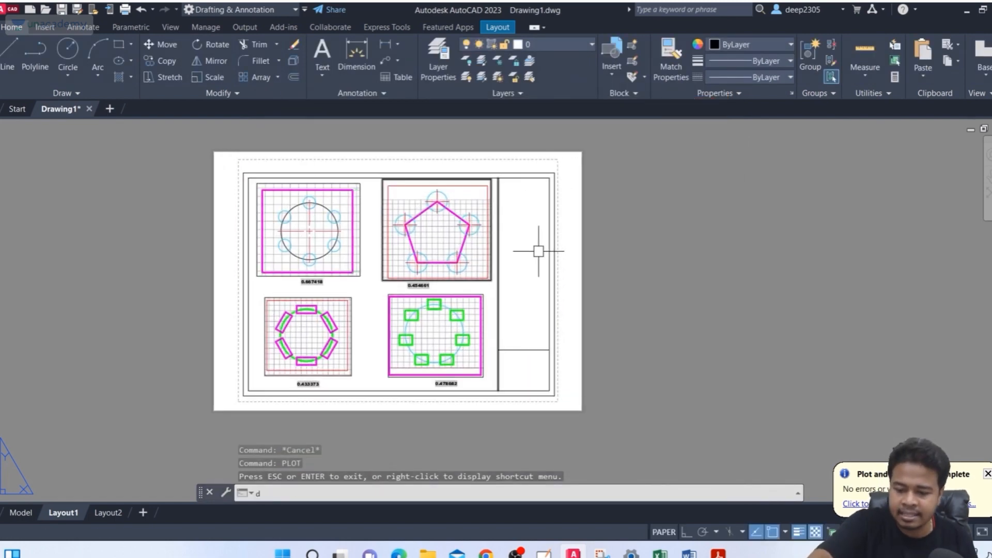
{"action": "key", "text": "Return"}
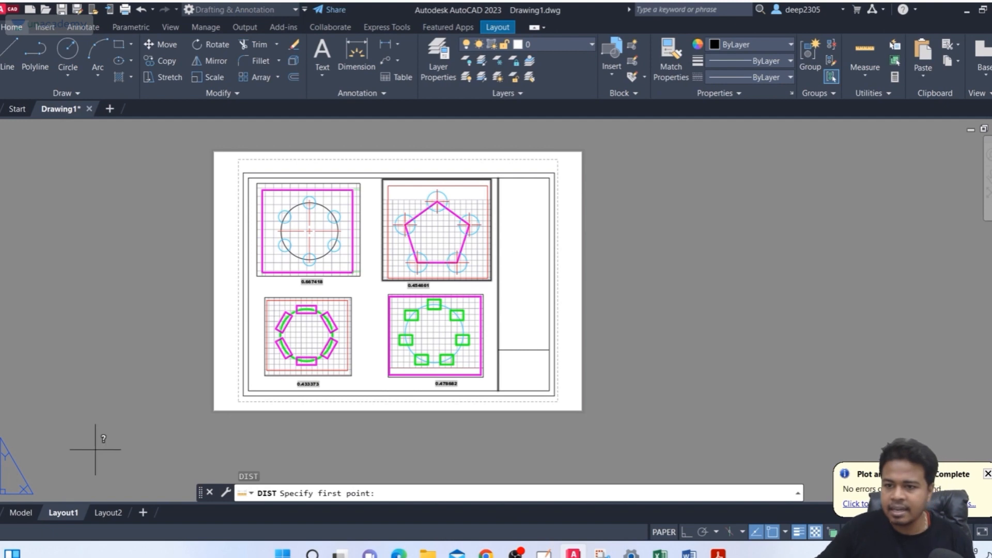
{"action": "scroll", "coordinate": [560, 173], "scroll_direction": "up", "scroll_amount": 3}
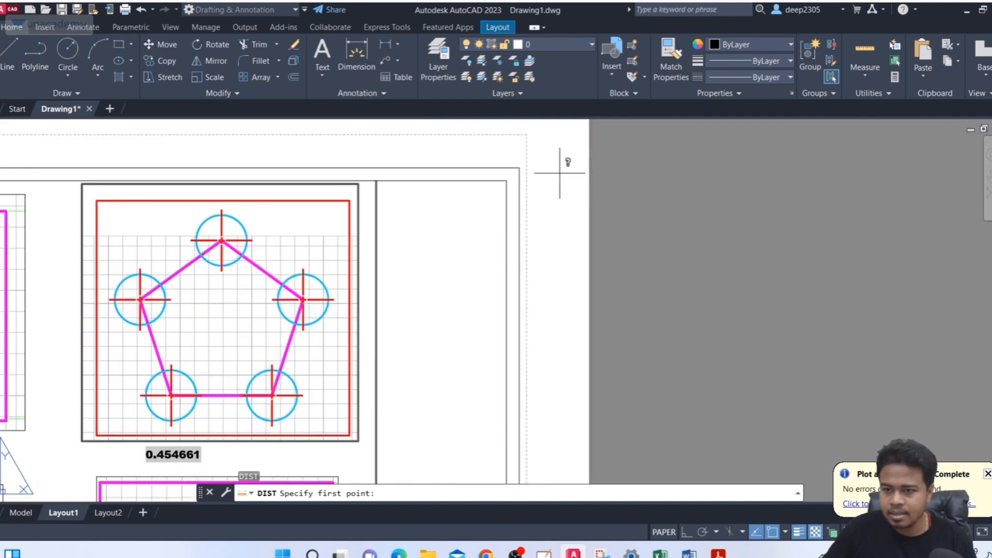
{"action": "left_click", "coordinate": [519, 164]}
{"action": "scroll", "coordinate": [519, 164], "scroll_direction": "down", "scroll_amount": 5}
{"action": "scroll", "coordinate": [513, 263], "scroll_direction": "up", "scroll_amount": 5}
{"action": "scroll", "coordinate": [521, 310], "scroll_direction": "down", "scroll_amount": 3}
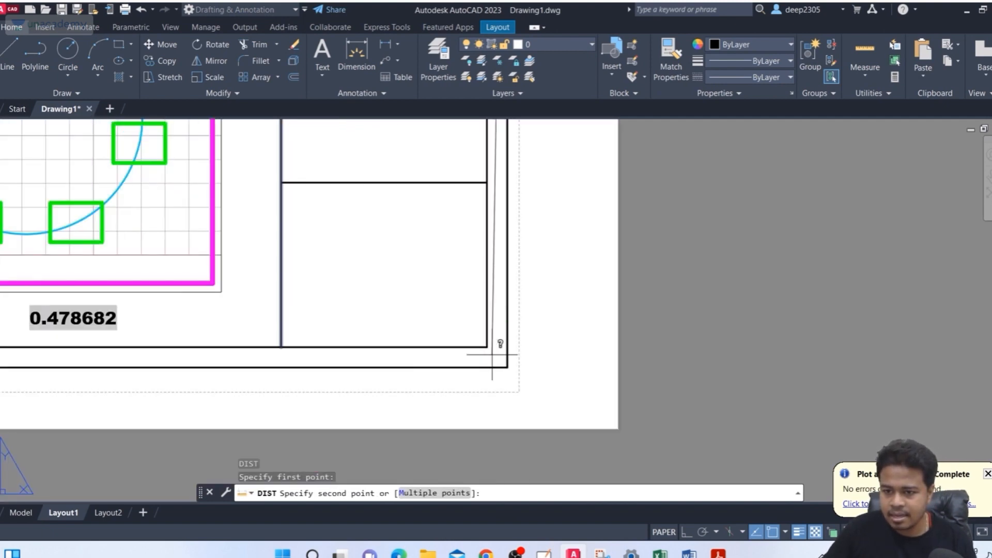
{"action": "left_click", "coordinate": [513, 354]}
{"action": "scroll", "coordinate": [383, 391], "scroll_direction": "down", "scroll_amount": 3}
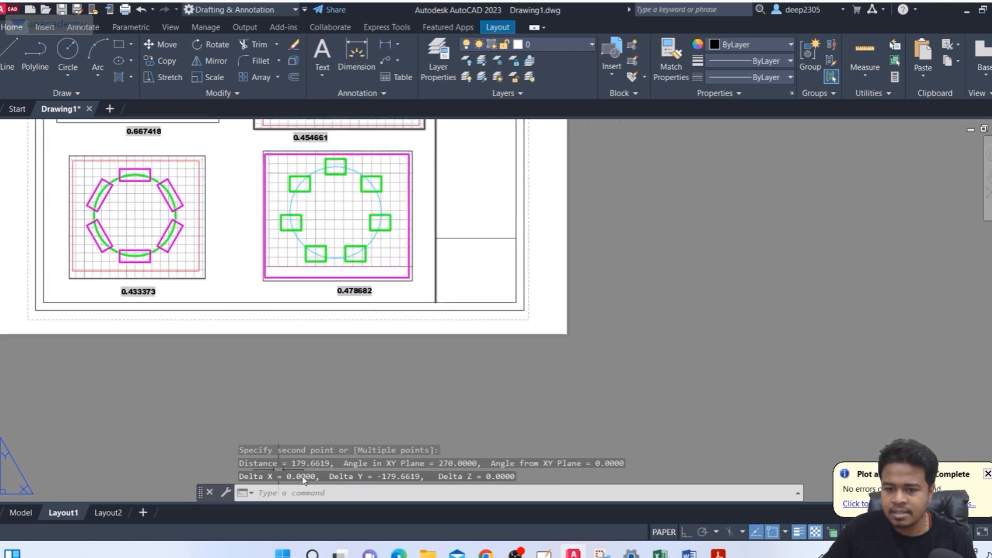
{"action": "scroll", "coordinate": [524, 297], "scroll_direction": "down", "scroll_amount": 4}
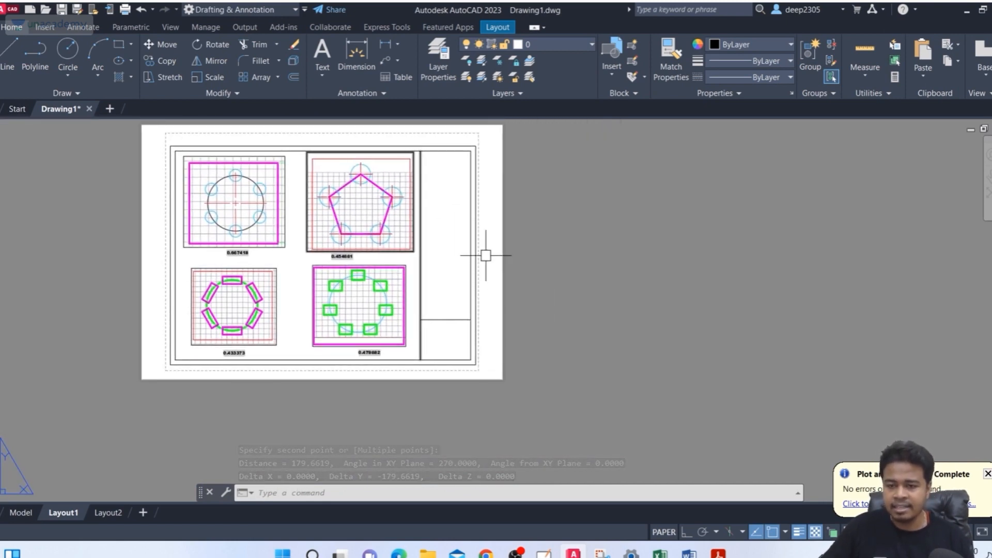
{"action": "middle_click_drag", "start_coordinate": [482, 252], "coordinate": [449, 257]}
{"action": "scroll", "coordinate": [443, 212], "scroll_direction": "up", "scroll_amount": 2}
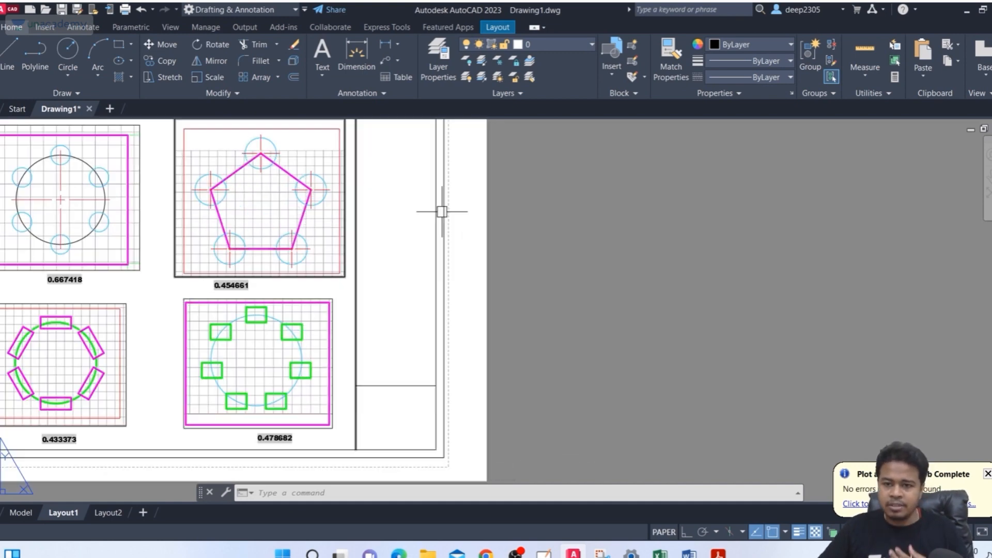
{"action": "scroll", "coordinate": [443, 212], "scroll_direction": "down", "scroll_amount": 4}
{"action": "scroll", "coordinate": [443, 212], "scroll_direction": "up", "scroll_amount": 2}
{"action": "middle_click_drag", "start_coordinate": [443, 212], "coordinate": [391, 251]}
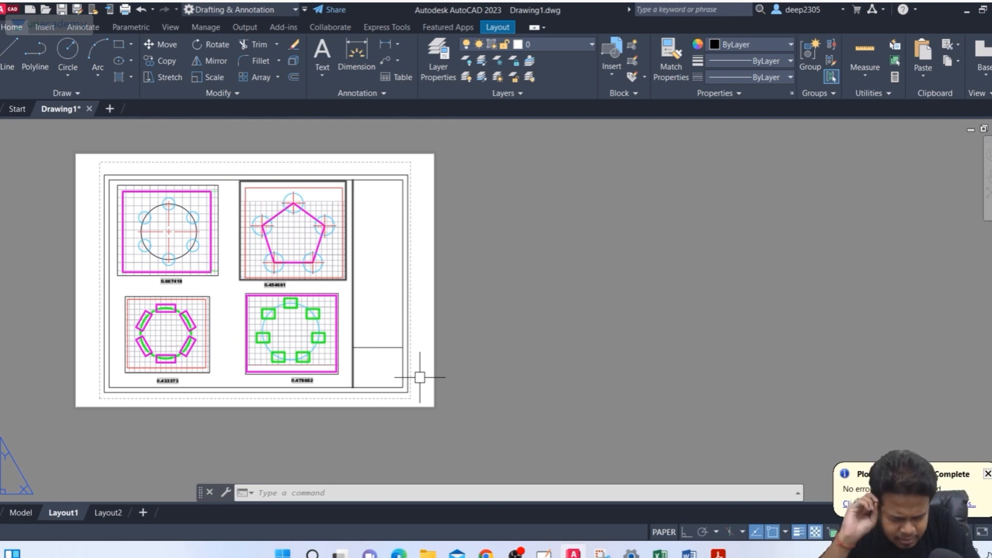
{"action": "type", "text": "plot"}
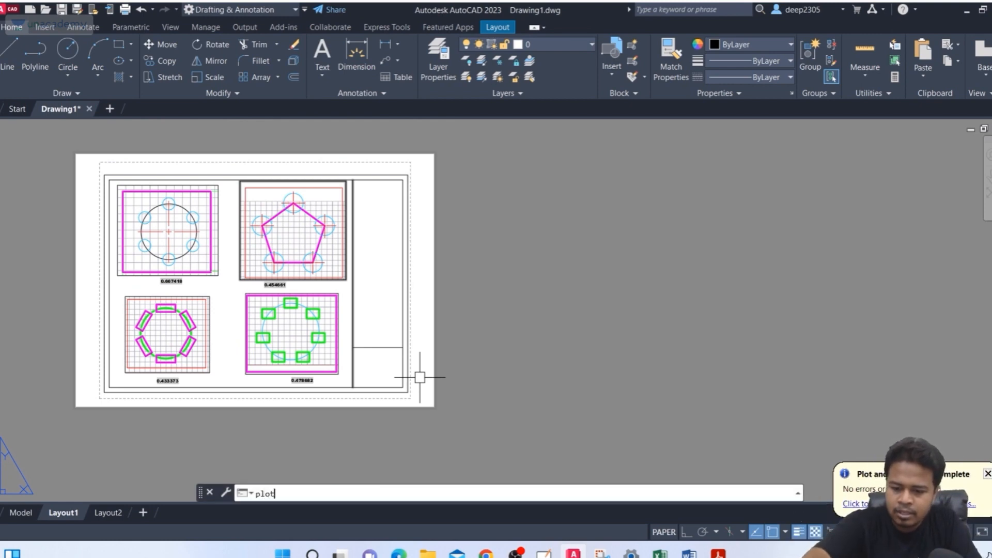
{"action": "key", "text": "Return"}
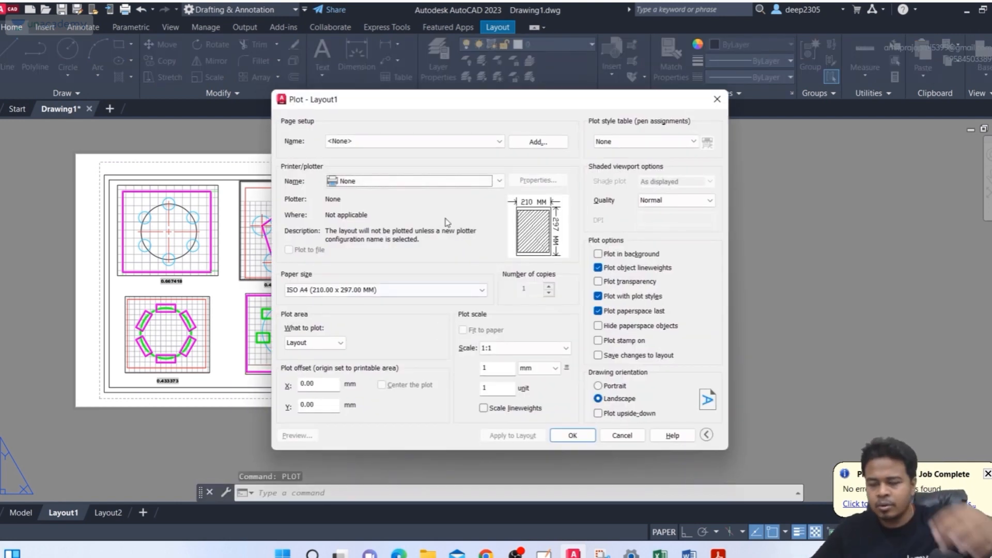
{"action": "key", "text": "Escape"}
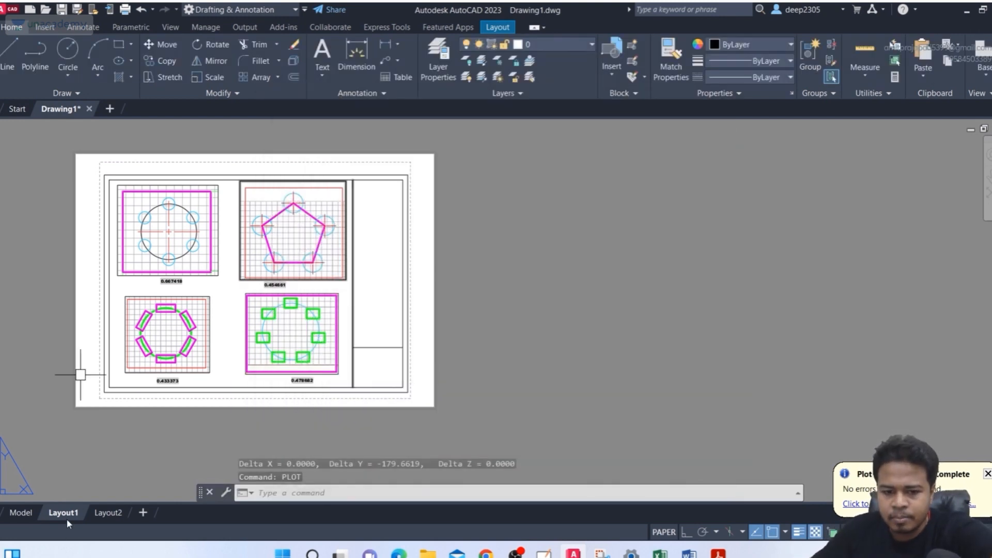
Step: Edit the saved Unacademy page setup, try paper size ISO expand A3 (420.00 x 297.00 MM), and check its printable area
{"action": "right_click", "coordinate": [65, 517]}
{"action": "left_click", "coordinate": [99, 422]}
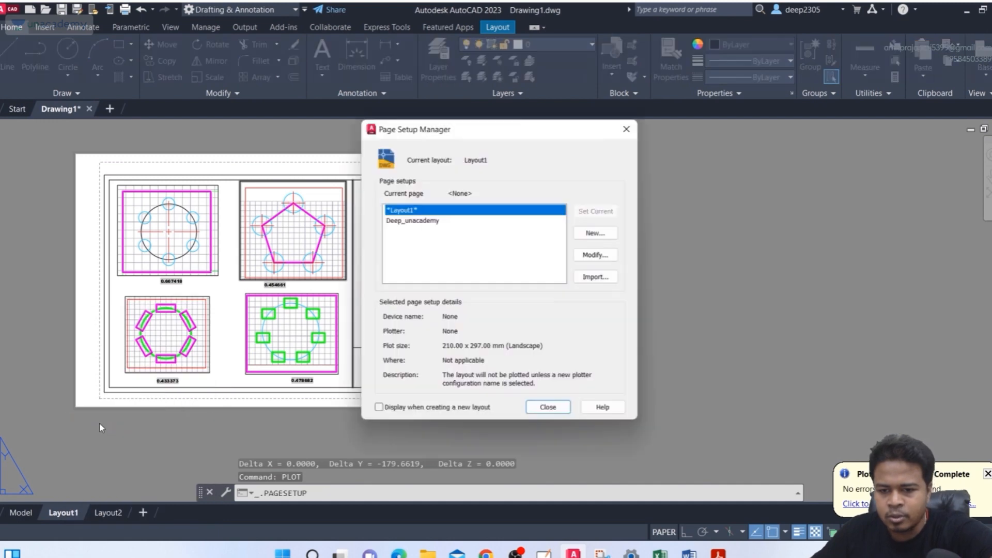
{"action": "left_click", "coordinate": [403, 221]}
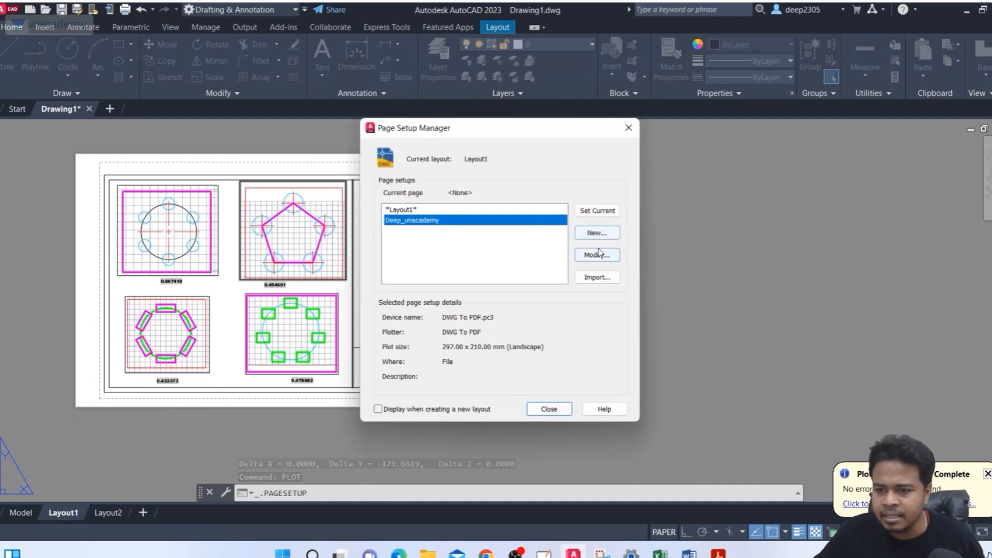
{"action": "left_click", "coordinate": [599, 253]}
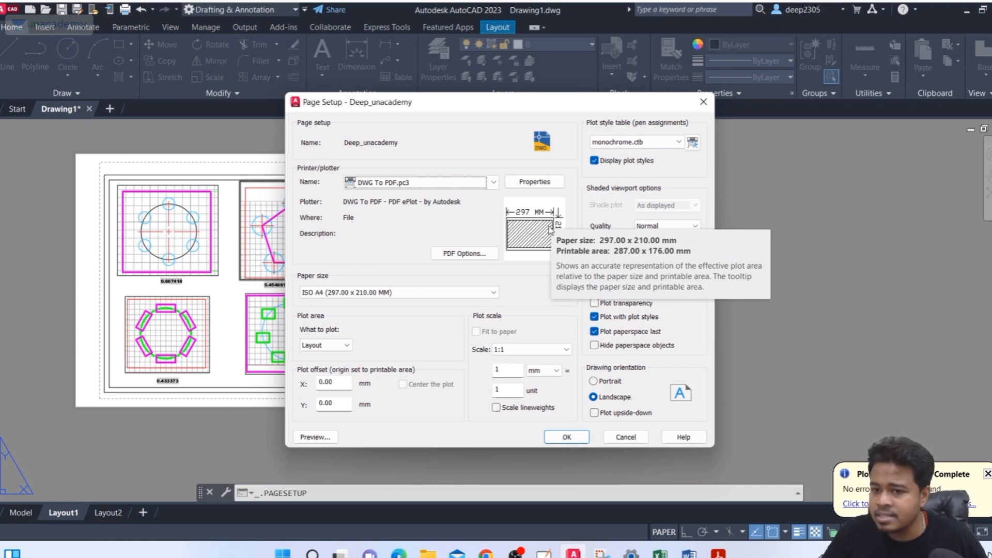
{"action": "left_click", "coordinate": [390, 294]}
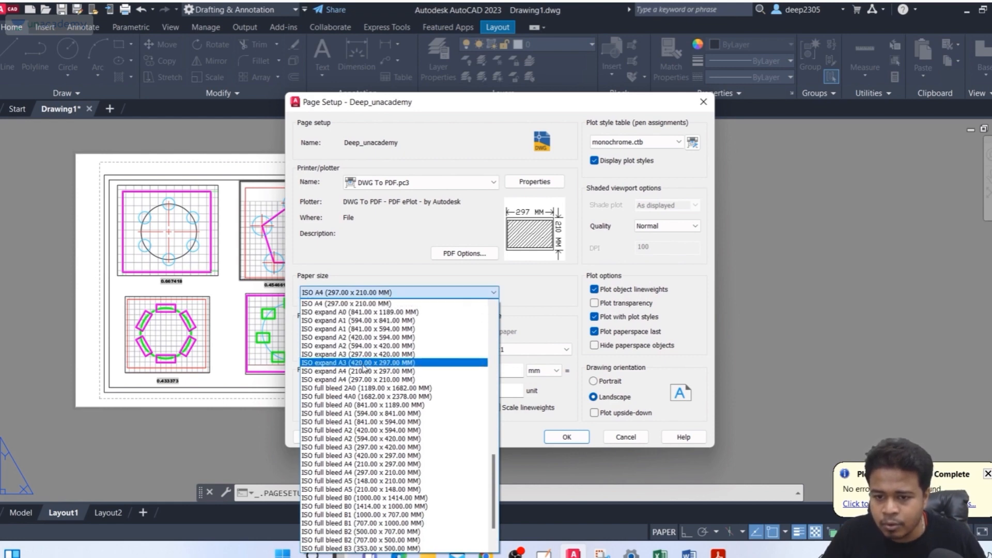
{"action": "left_click", "coordinate": [382, 363]}
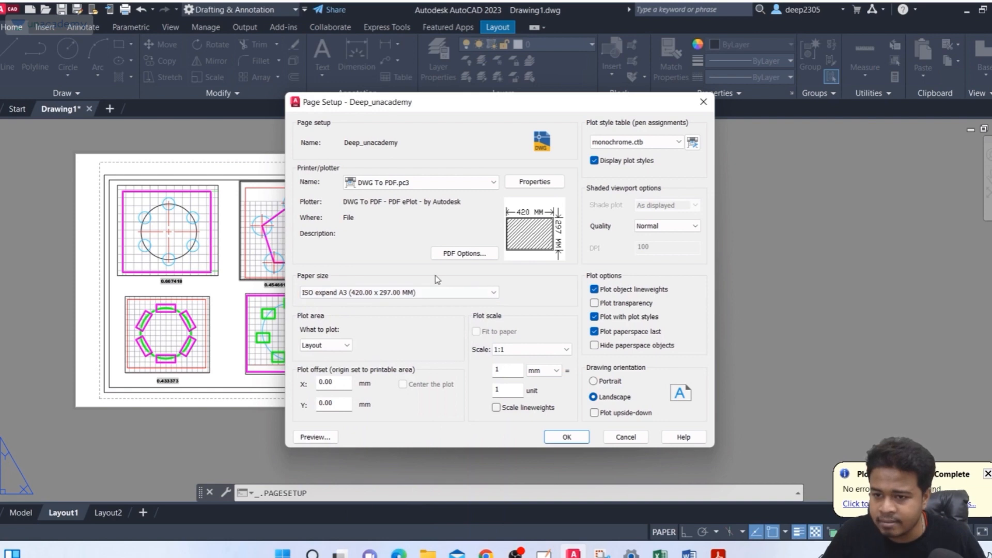
{"action": "mouse_move", "coordinate": [514, 240]}
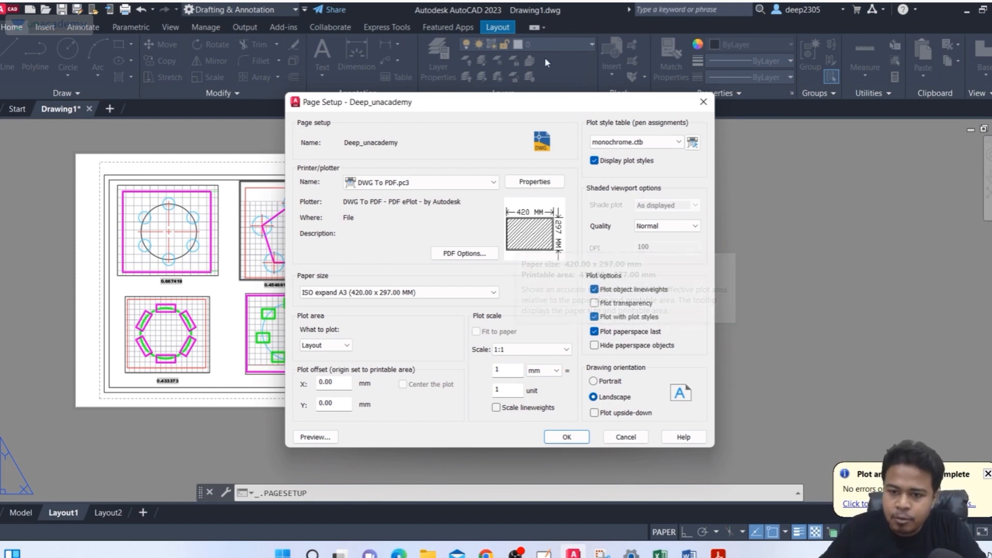
Step: Try paper size ISO expand A2 (594.00 x 420.00 MM), check its printable area, and leave the page setup without saving
{"action": "left_click", "coordinate": [409, 293]}
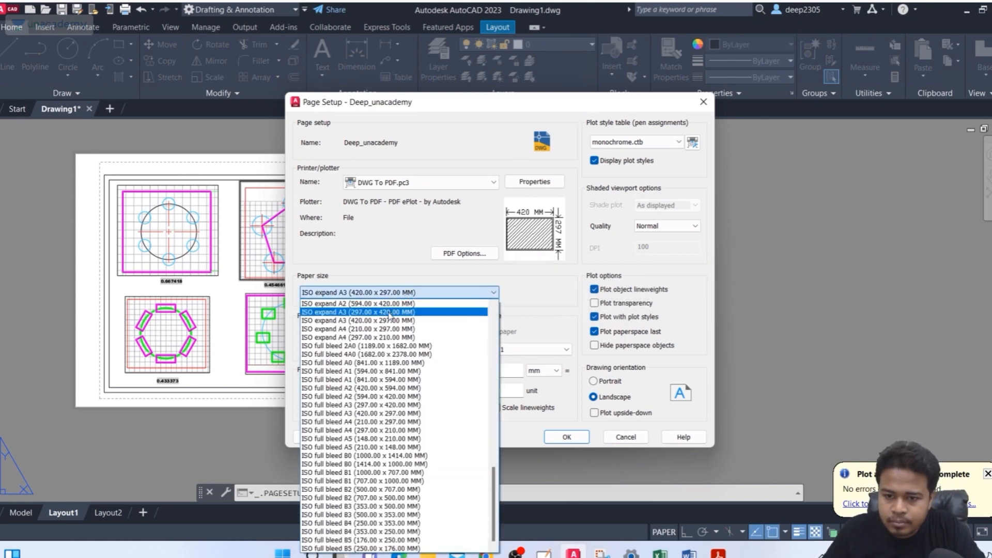
{"action": "left_click", "coordinate": [385, 310]}
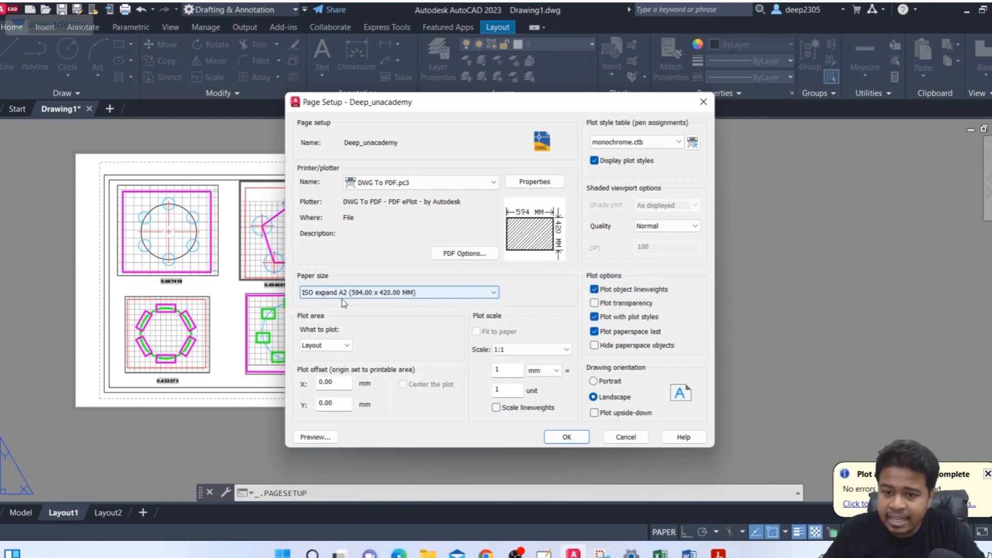
{"action": "mouse_move", "coordinate": [547, 230]}
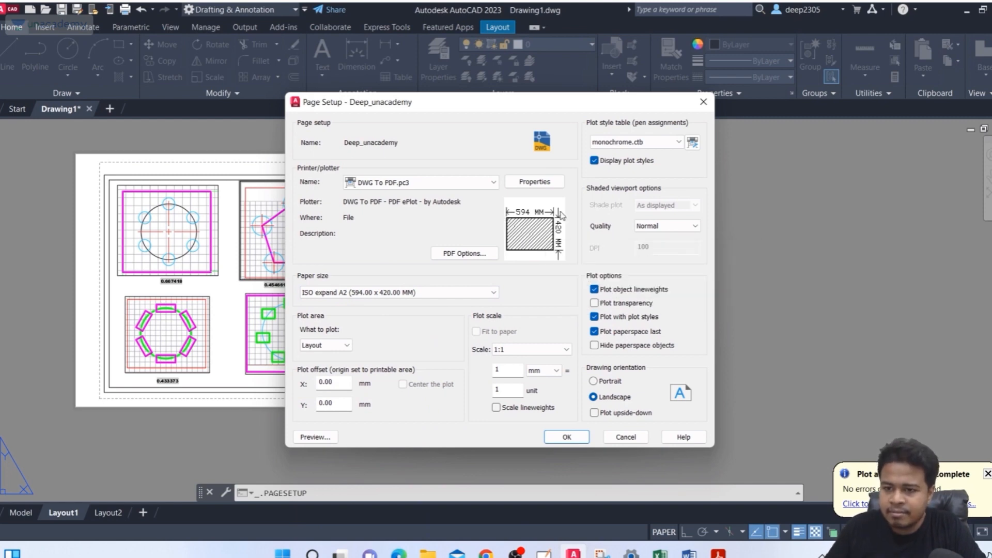
{"action": "mouse_move", "coordinate": [555, 256]}
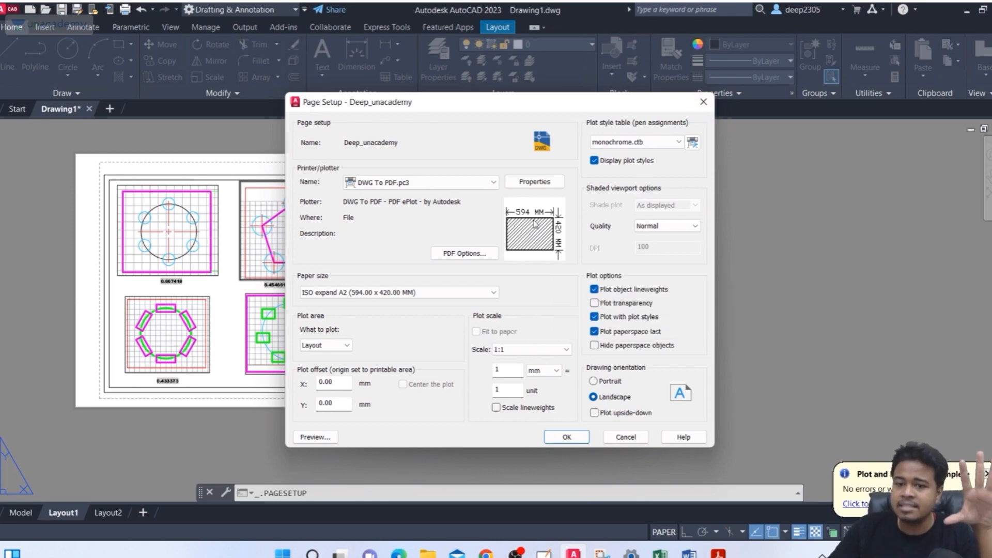
{"action": "left_click", "coordinate": [703, 102]}
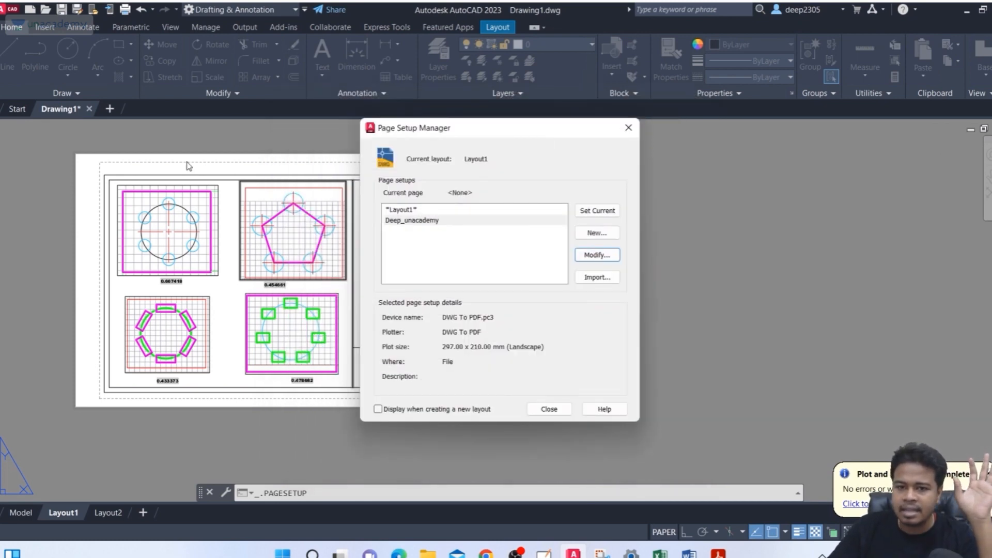
{"action": "left_click", "coordinate": [625, 133]}
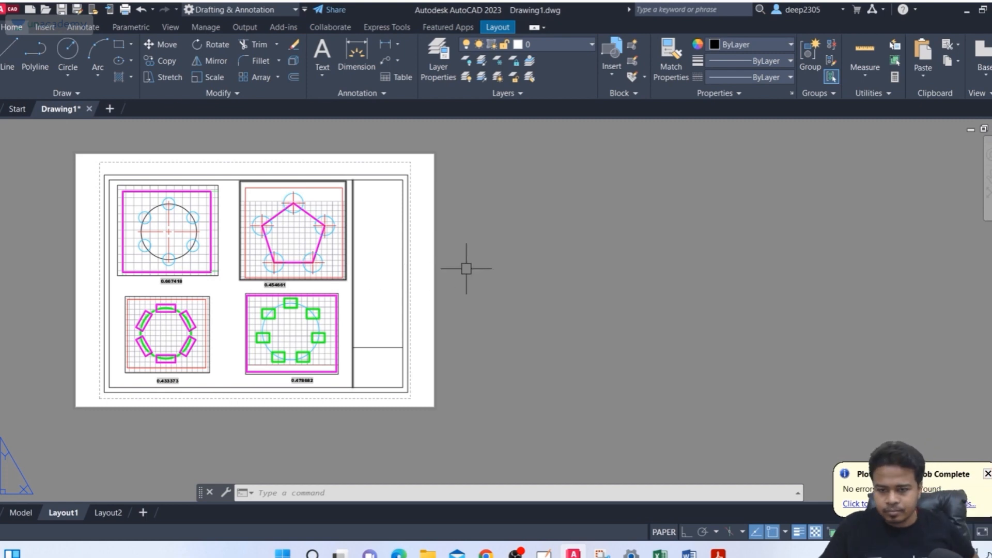
{"action": "left_click", "coordinate": [482, 270]}
{"action": "key", "text": "Escape"}
{"action": "scroll", "coordinate": [361, 255], "scroll_direction": "up", "scroll_amount": 2}
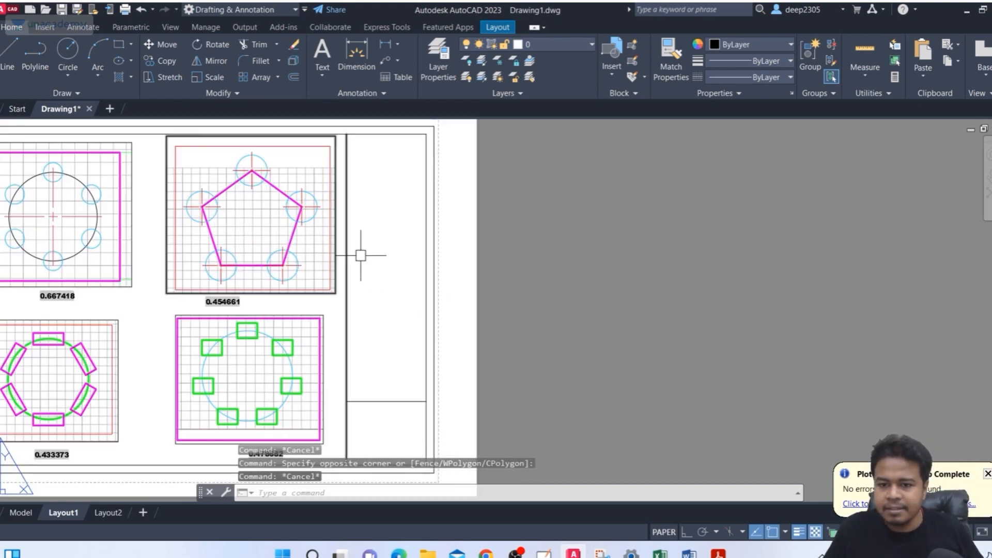
{"action": "middle_click_drag", "start_coordinate": [360, 255], "coordinate": [550, 246]}
{"action": "scroll", "coordinate": [514, 241], "scroll_direction": "down", "scroll_amount": 2}
{"action": "middle_click_drag", "start_coordinate": [474, 241], "coordinate": [396, 247]}
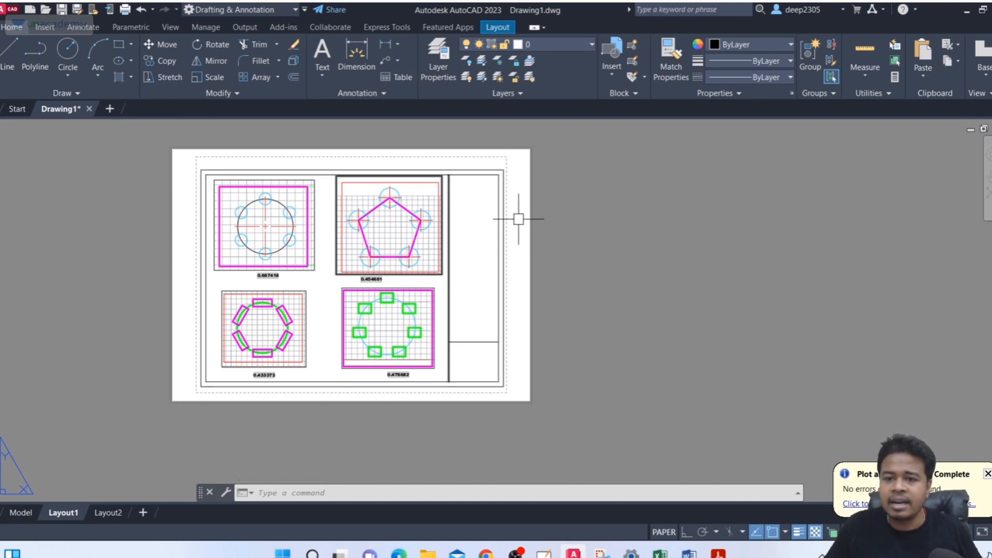
{"action": "type", "text": "L"}
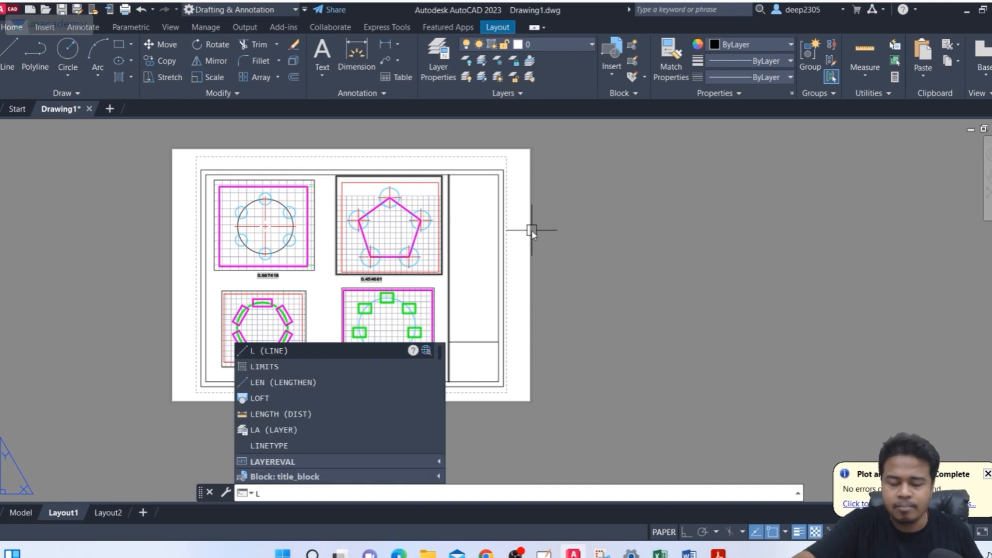
{"action": "key", "text": "BackSpace"}
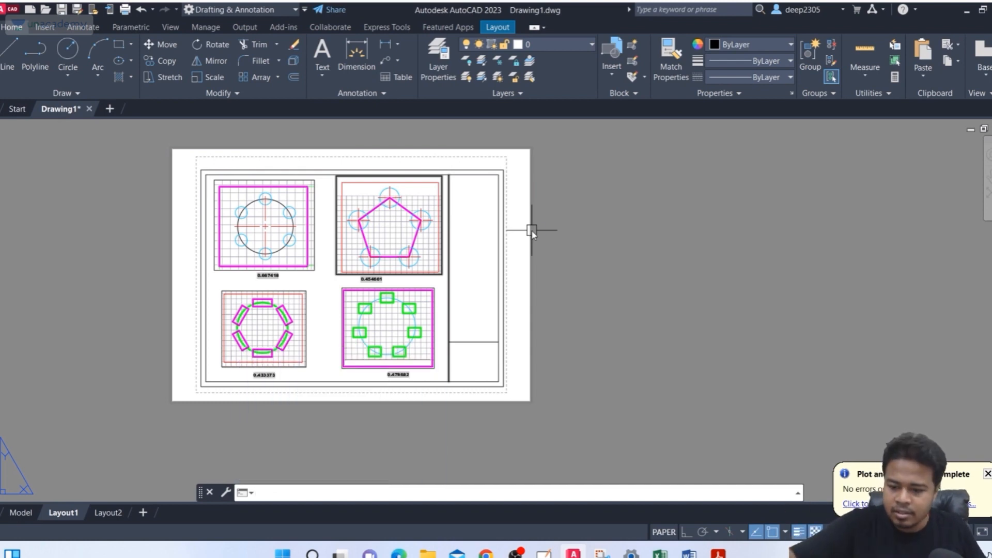
Step: Check the printable area for plotting Layout1 on ISO A4 (297.00 x 210.00 MM) with DWG To PDF.pc3, and leave without plotting
{"action": "key", "text": "ctrl+p"}
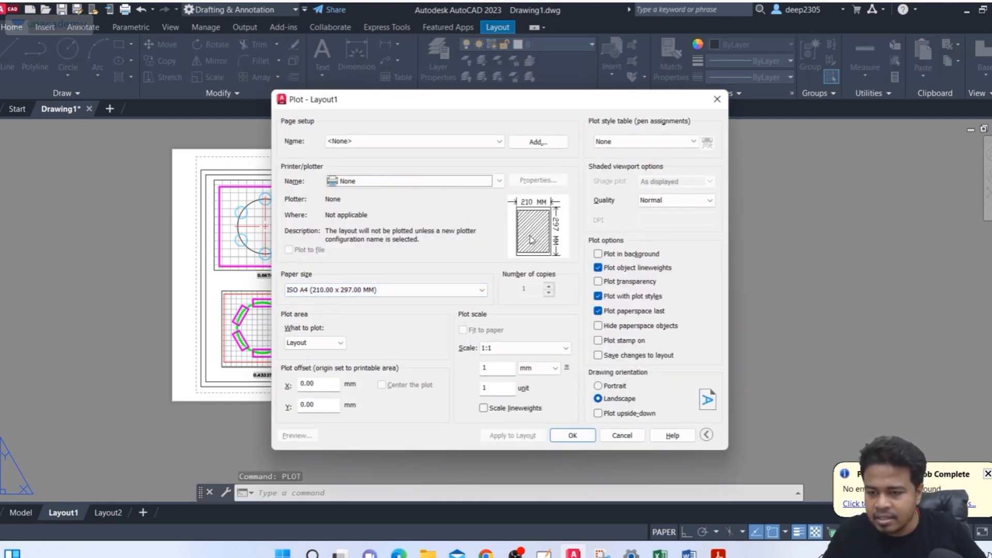
{"action": "left_click", "coordinate": [389, 293]}
{"action": "scroll", "coordinate": [377, 307], "scroll_direction": "up", "scroll_amount": 5}
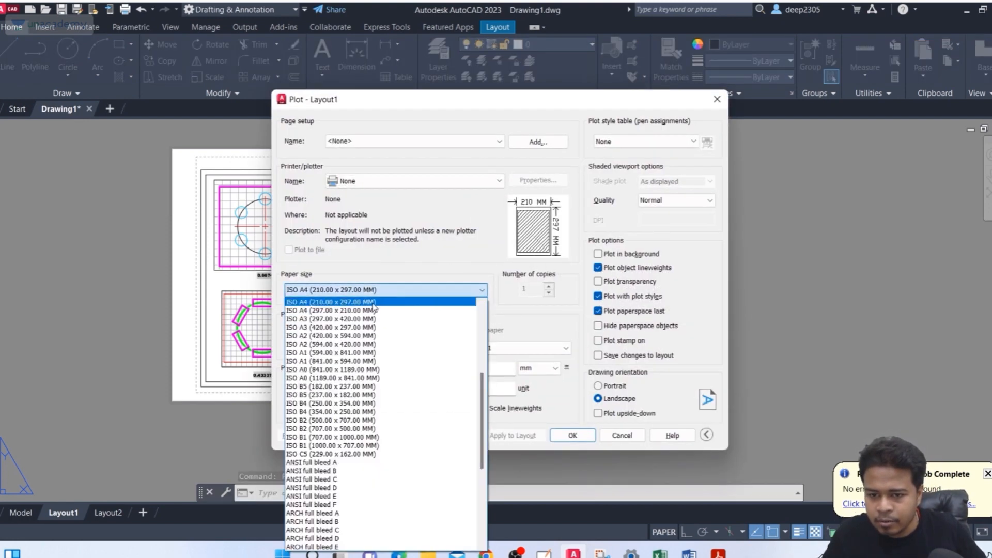
{"action": "left_click", "coordinate": [373, 309]}
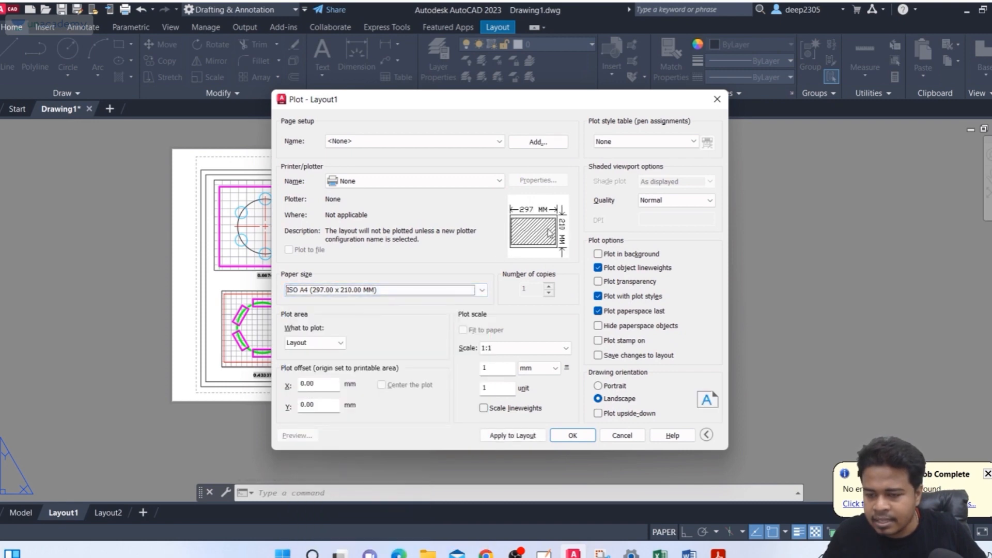
{"action": "mouse_move", "coordinate": [549, 232]}
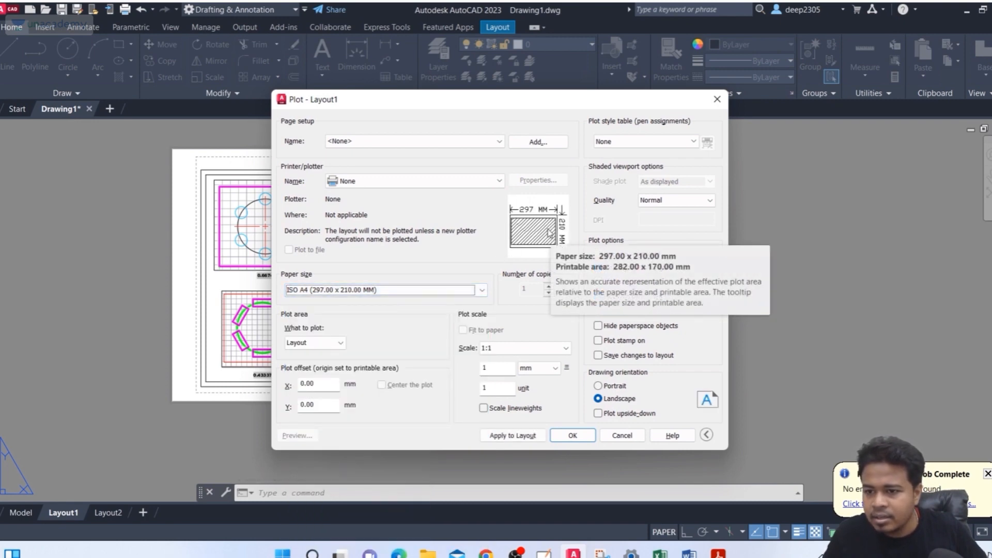
{"action": "left_click", "coordinate": [377, 182]}
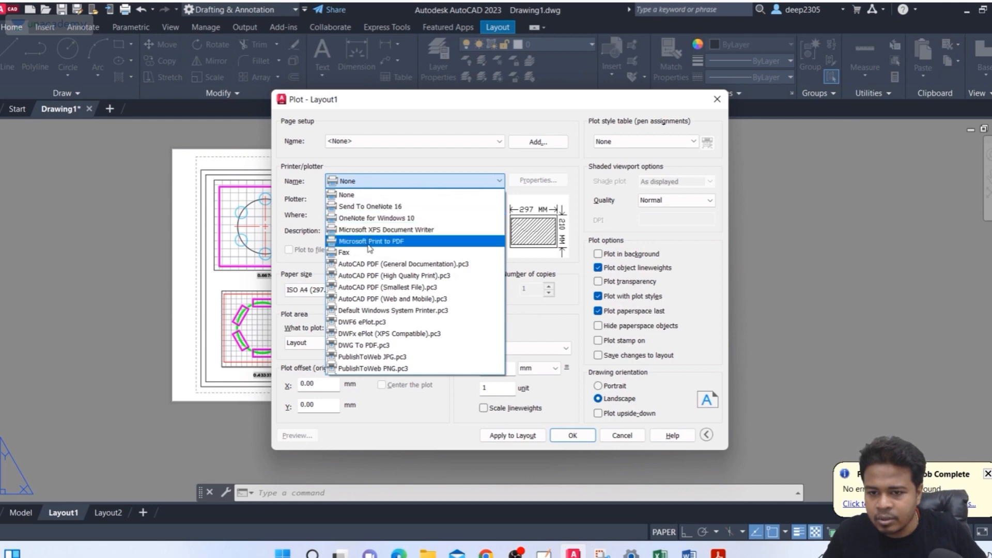
{"action": "left_click", "coordinate": [379, 345]}
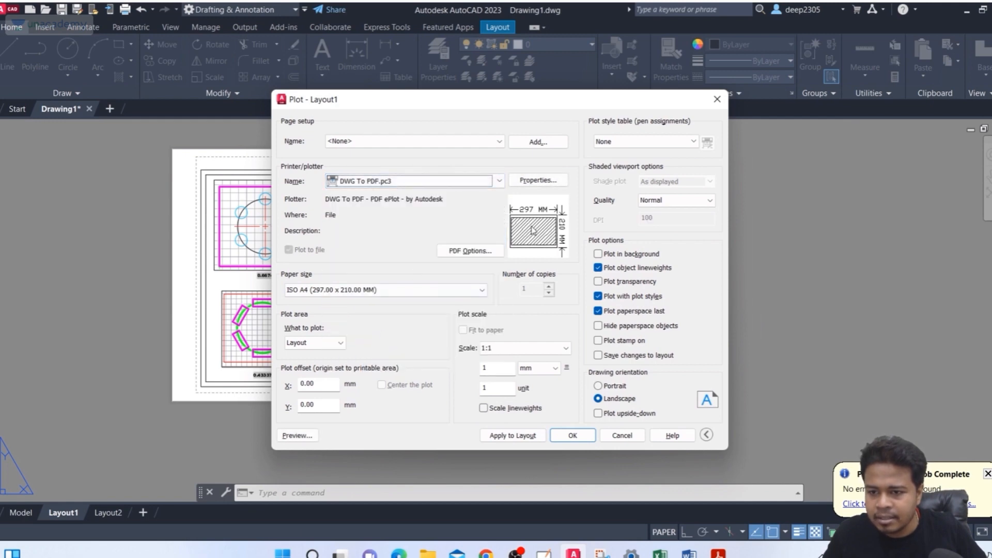
{"action": "mouse_move", "coordinate": [536, 230]}
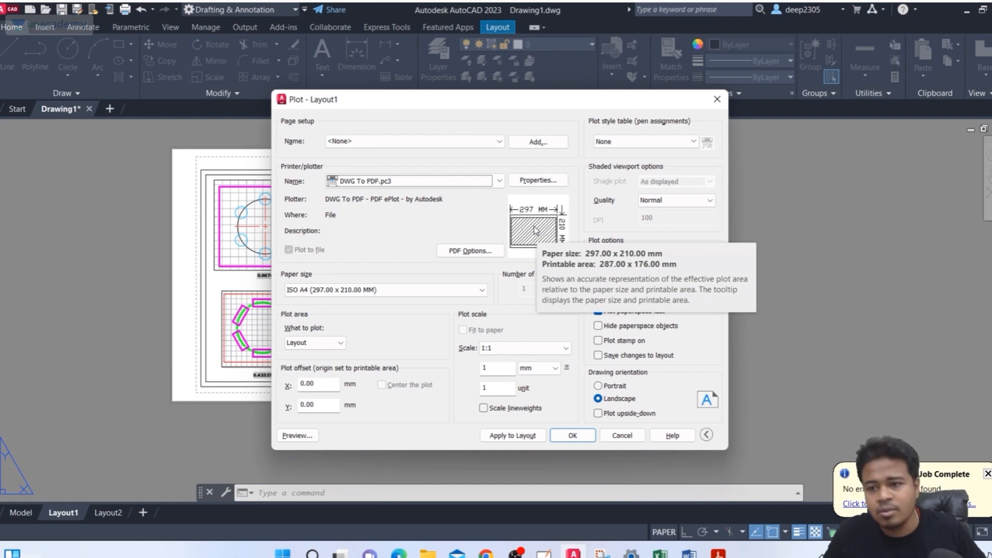
{"action": "left_click", "coordinate": [718, 104]}
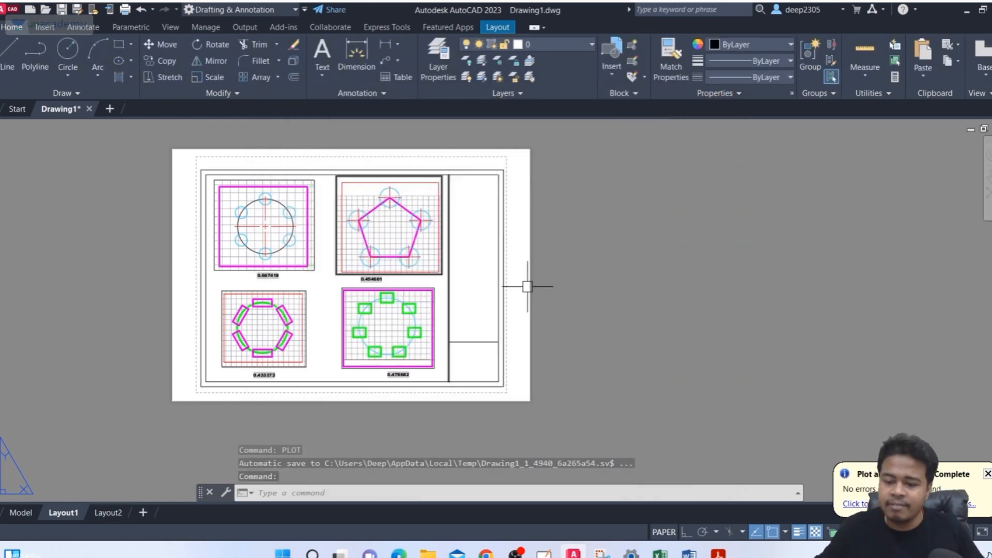
Step: Draw a 176 mm vertical line upward from the outer frame's lower-right corner with ortho mode on
{"action": "type", "text": "l"}
{"action": "key", "text": "Return"}
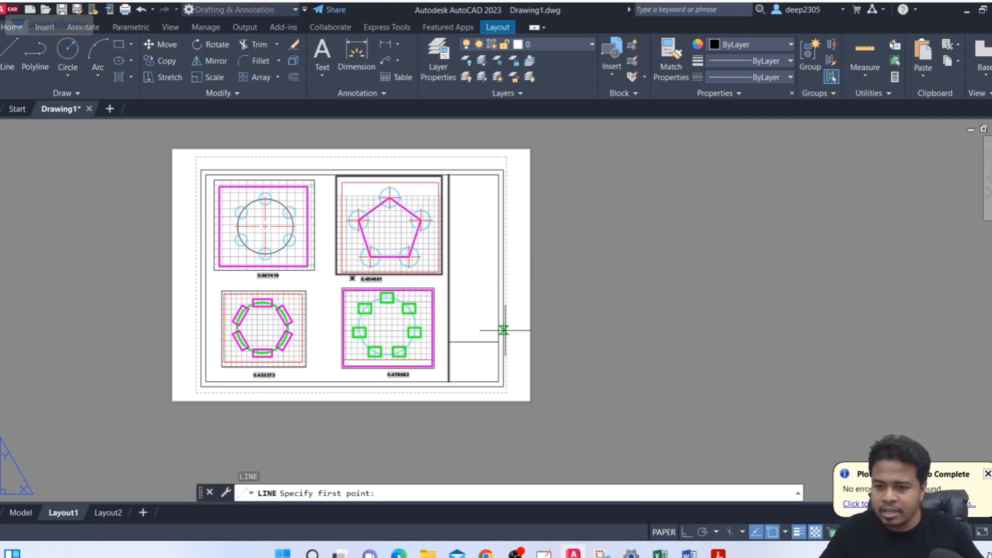
{"action": "scroll", "coordinate": [509, 329], "scroll_direction": "up", "scroll_amount": 4}
{"action": "scroll", "coordinate": [486, 349], "scroll_direction": "down", "scroll_amount": 2}
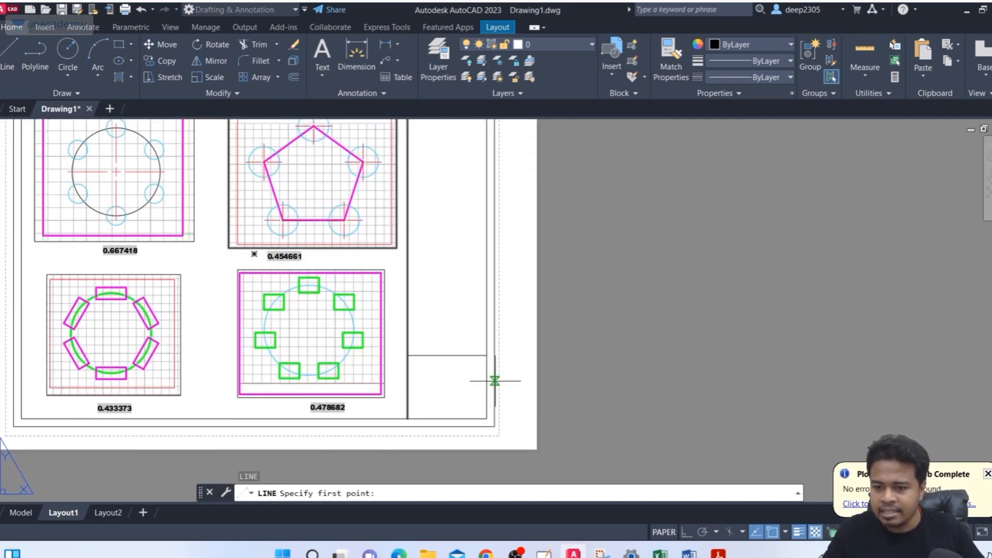
{"action": "left_click", "coordinate": [494, 426]}
{"action": "middle_click_drag", "start_coordinate": [563, 154], "coordinate": [547, 282]}
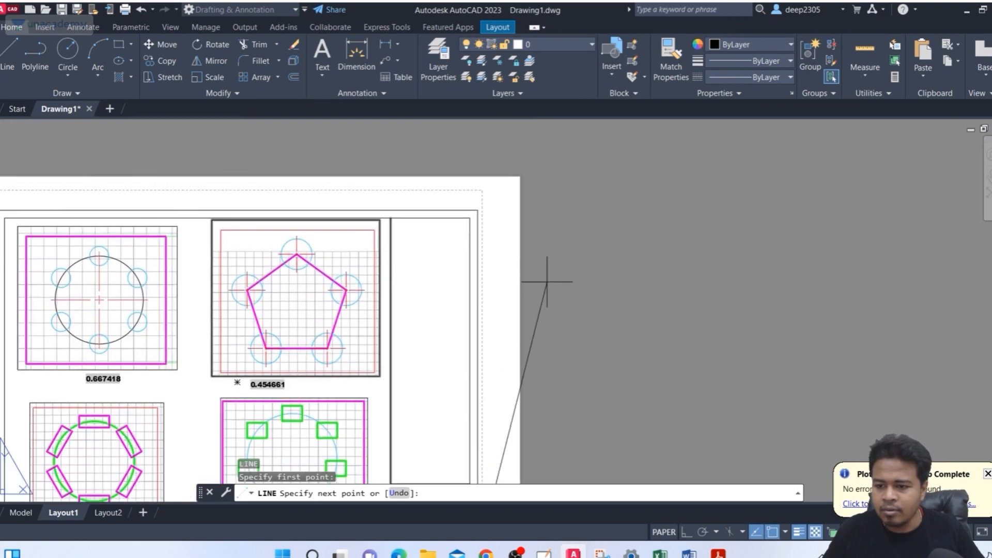
{"action": "left_click", "coordinate": [684, 535]}
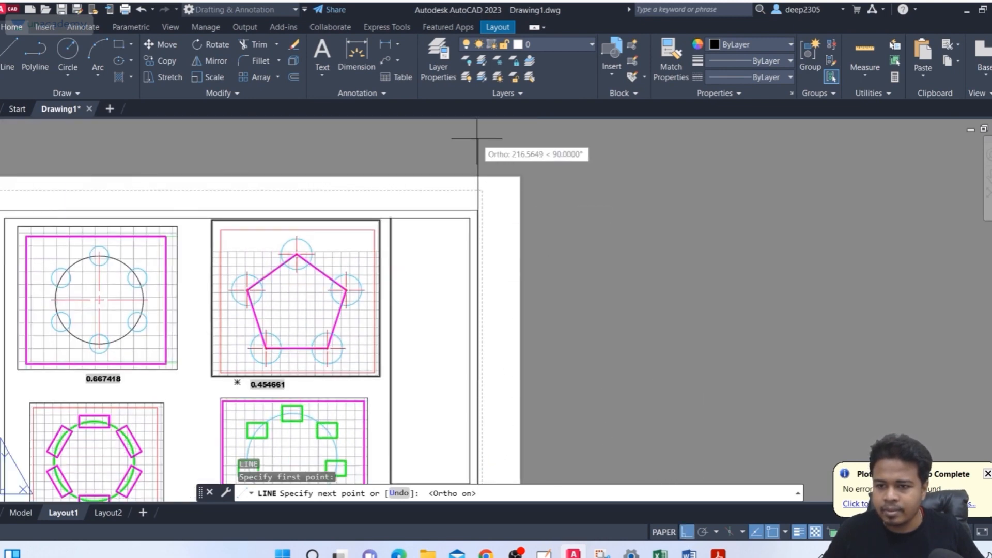
{"action": "type", "text": "176"}
{"action": "key", "text": "Return"}
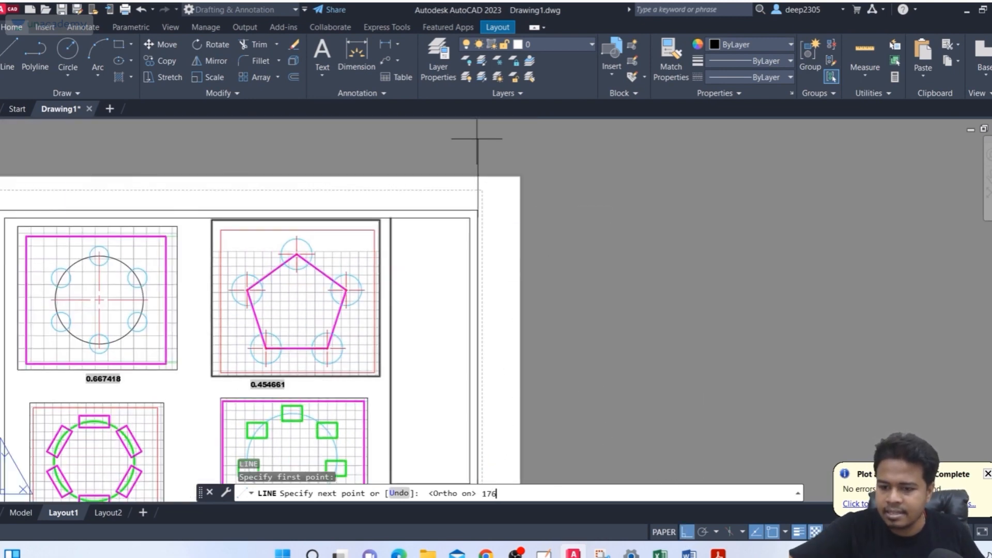
{"action": "key", "text": "Escape"}
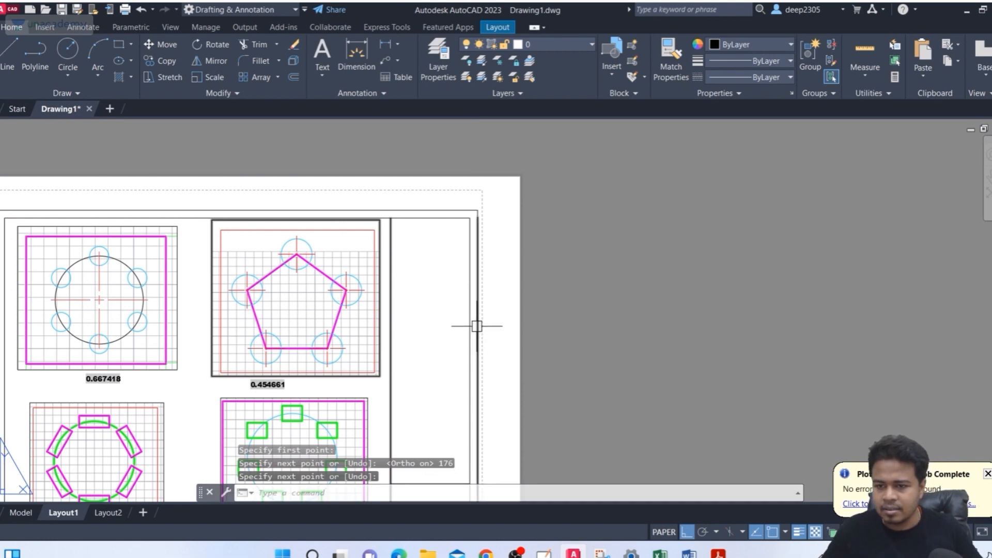
Step: Scale the frame and title block about the outer frame's lower-right corner, using its height as reference and the 176 mm line as new length
{"action": "scroll", "coordinate": [477, 312], "scroll_direction": "down", "scroll_amount": 1}
{"action": "scroll", "coordinate": [444, 219], "scroll_direction": "up", "scroll_amount": 1}
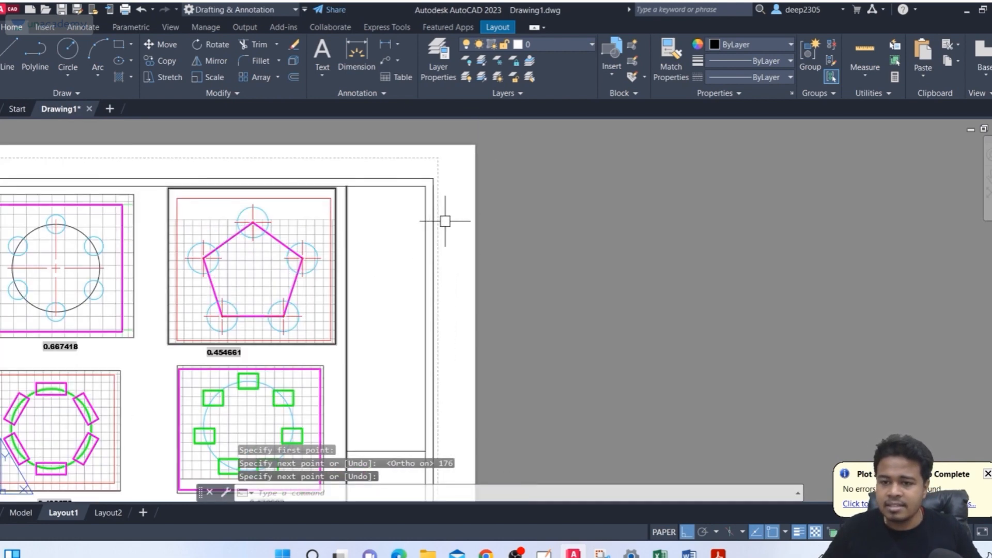
{"action": "key", "text": "Escape"}
{"action": "key", "text": "Escape"}
{"action": "type", "text": "s"}
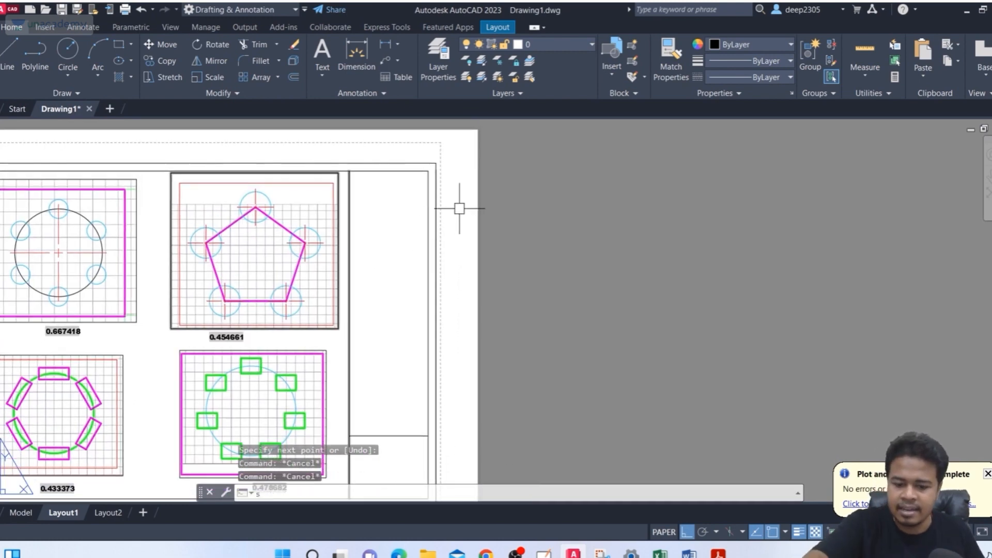
{"action": "type", "text": "c"}
{"action": "key", "text": "Return"}
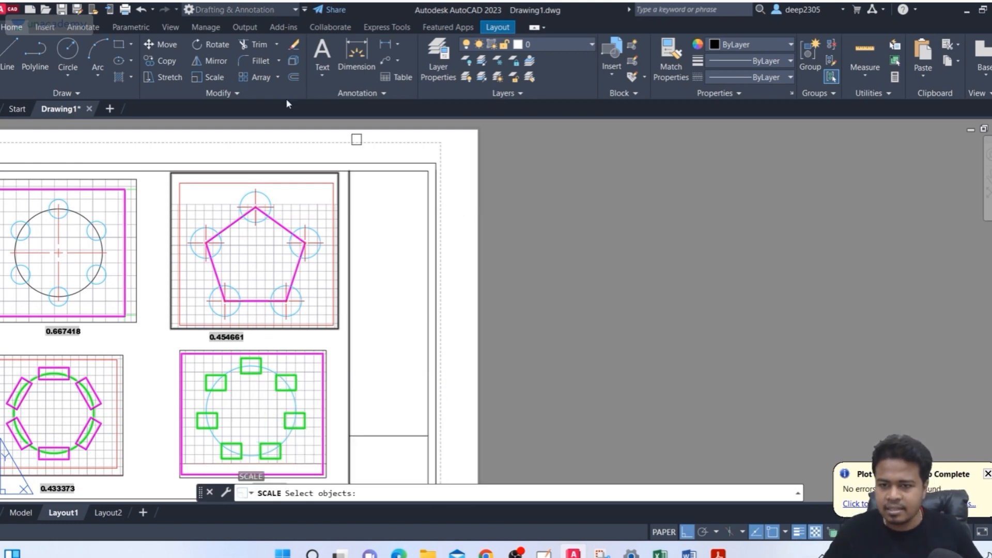
{"action": "left_click", "coordinate": [390, 155]}
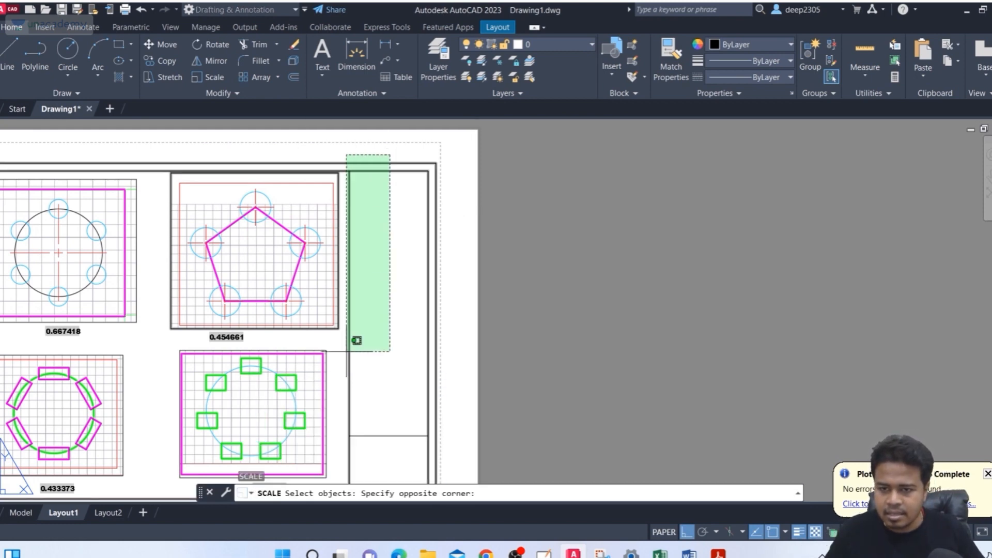
{"action": "left_click", "coordinate": [354, 451]}
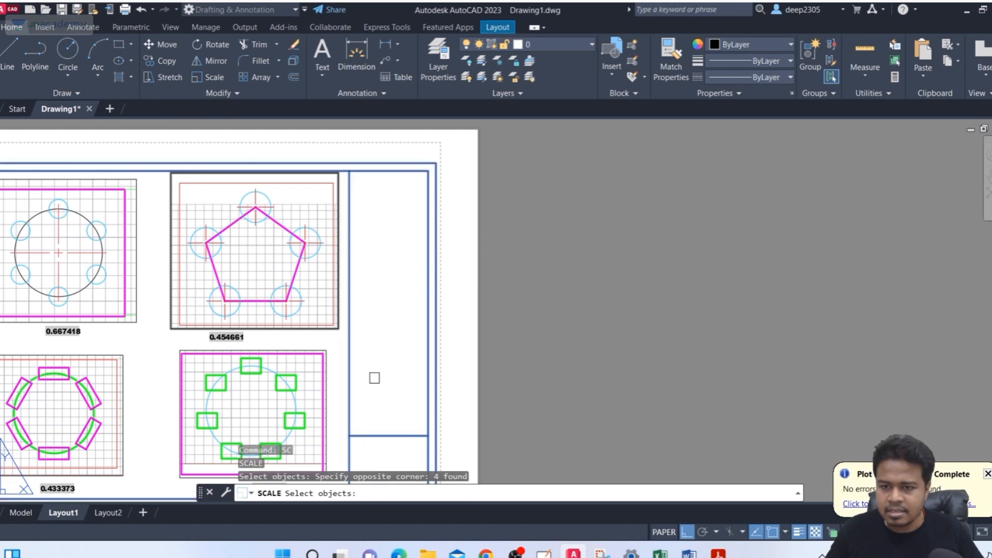
{"action": "key", "text": "Return"}
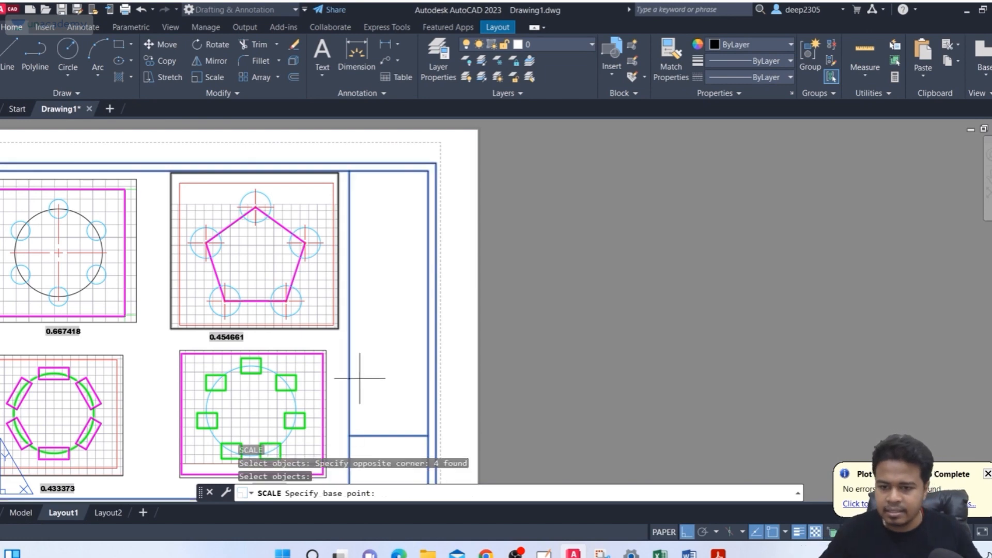
{"action": "scroll", "coordinate": [394, 322], "scroll_direction": "down", "scroll_amount": 2}
{"action": "scroll", "coordinate": [443, 375], "scroll_direction": "up", "scroll_amount": 4}
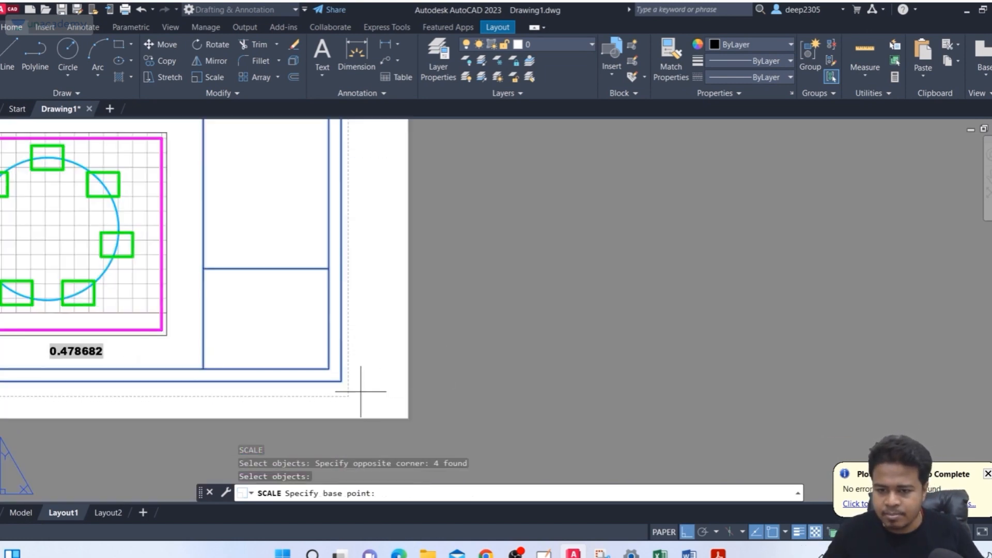
{"action": "left_click", "coordinate": [340, 381]}
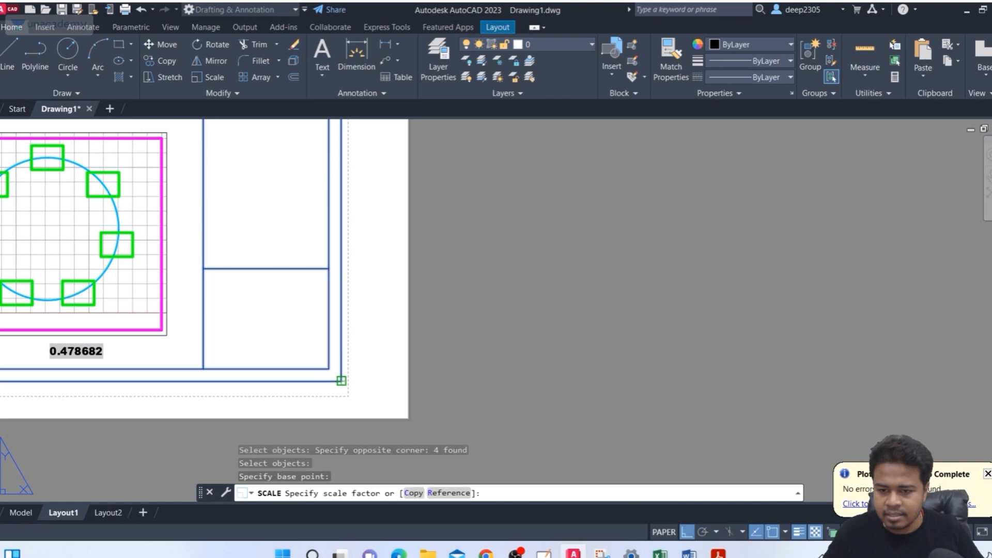
{"action": "left_click", "coordinate": [435, 492]}
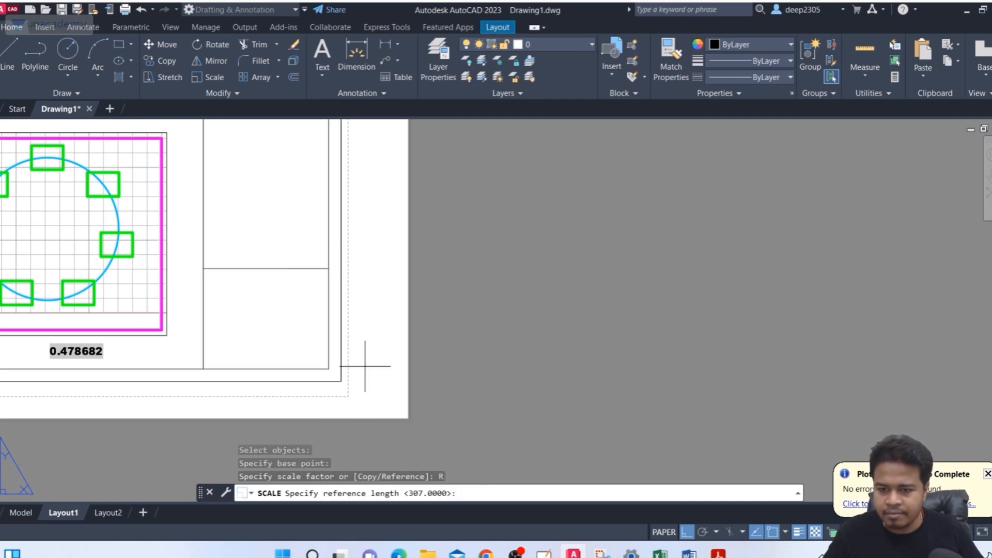
{"action": "left_click", "coordinate": [341, 381]}
{"action": "scroll", "coordinate": [343, 294], "scroll_direction": "down", "scroll_amount": 3}
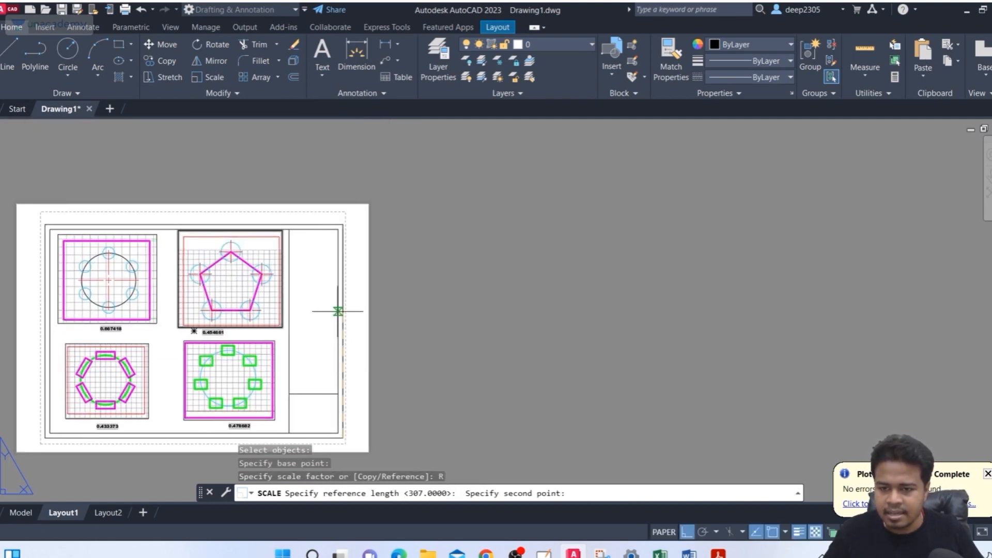
{"action": "scroll", "coordinate": [336, 308], "scroll_direction": "up", "scroll_amount": 4}
{"action": "left_click", "coordinate": [391, 337]}
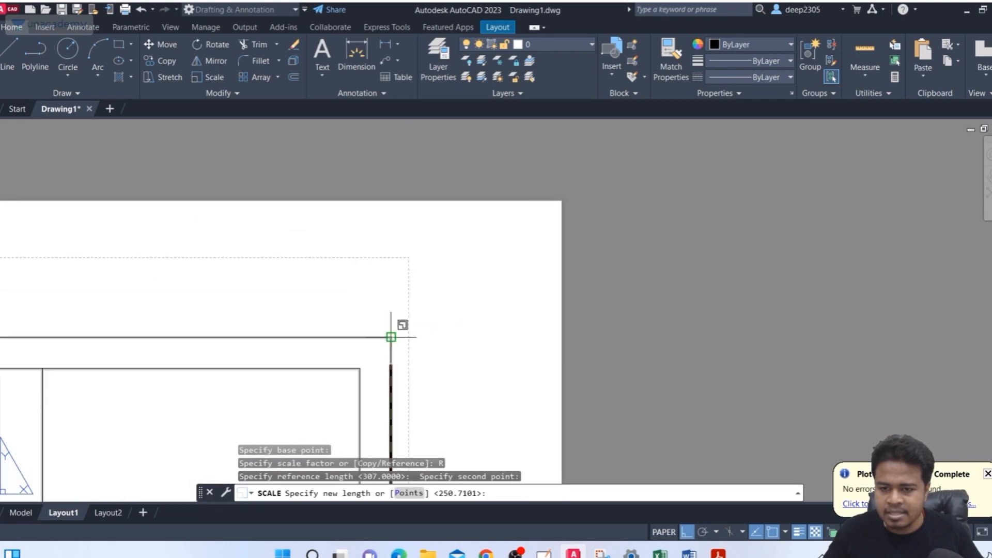
{"action": "scroll", "coordinate": [390, 339], "scroll_direction": "down", "scroll_amount": 2}
{"action": "key", "text": "Escape"}
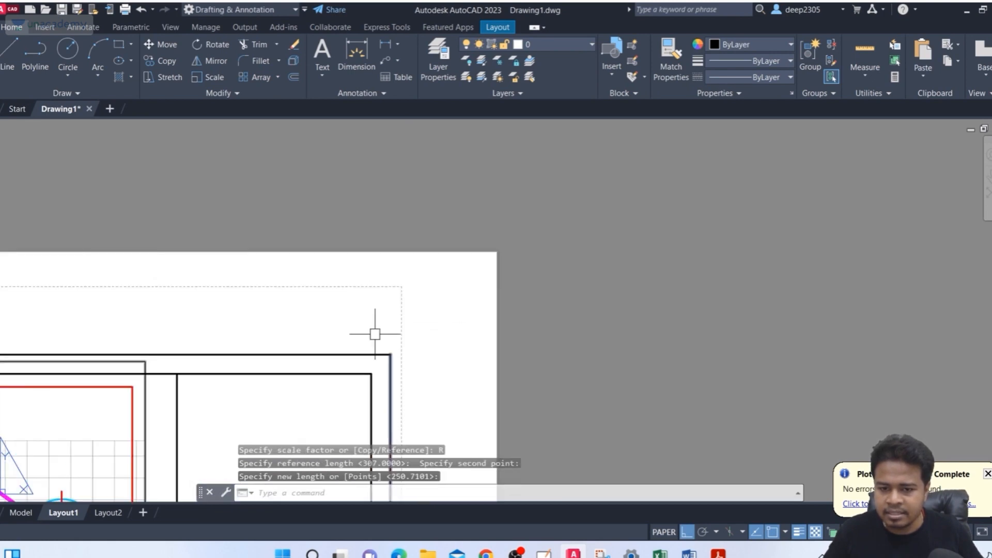
Step: Delete the 176 mm vertical helper line from the outer frame's right edge
{"action": "scroll", "coordinate": [362, 325], "scroll_direction": "down", "scroll_amount": 4}
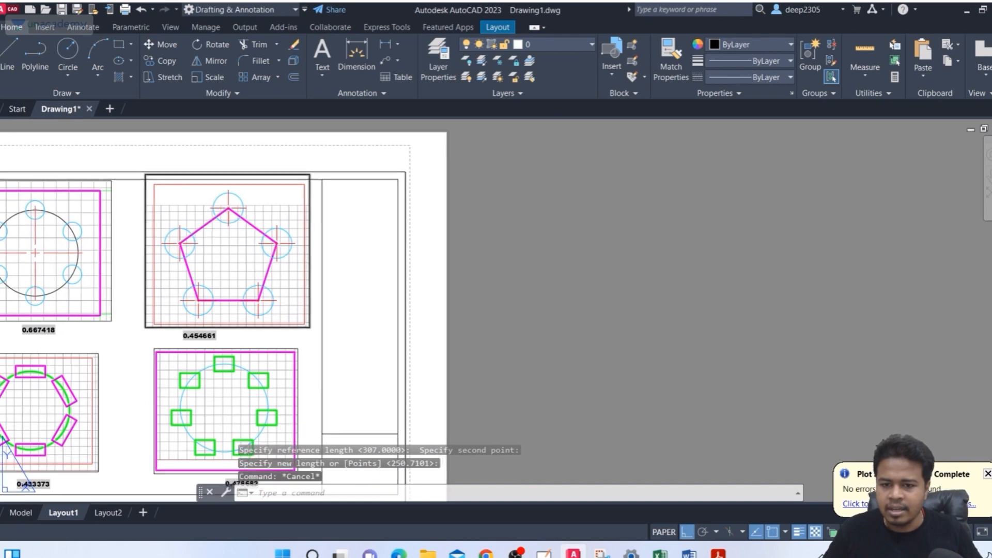
{"action": "middle_click_drag", "start_coordinate": [329, 261], "coordinate": [488, 263]}
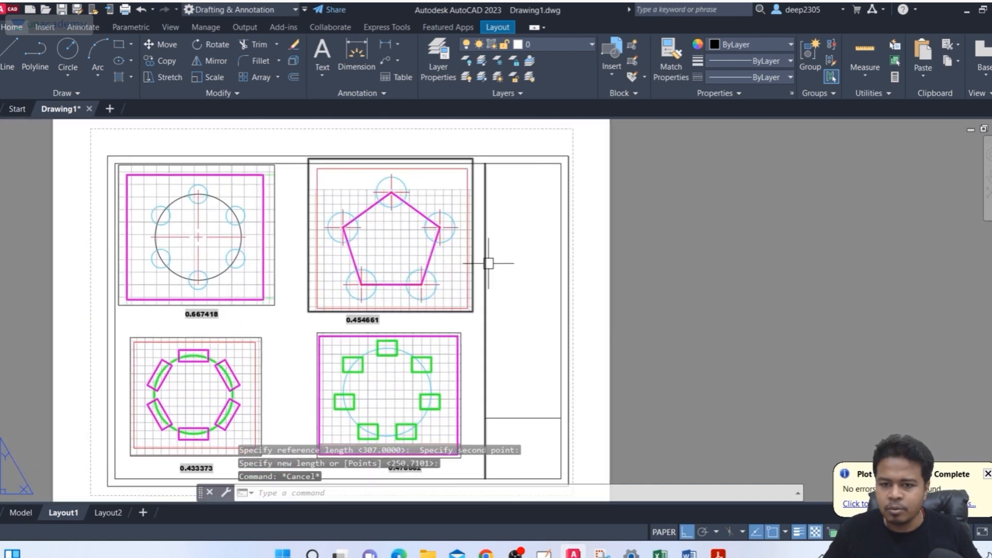
{"action": "left_click", "coordinate": [569, 196]}
{"action": "key", "text": "Delete"}
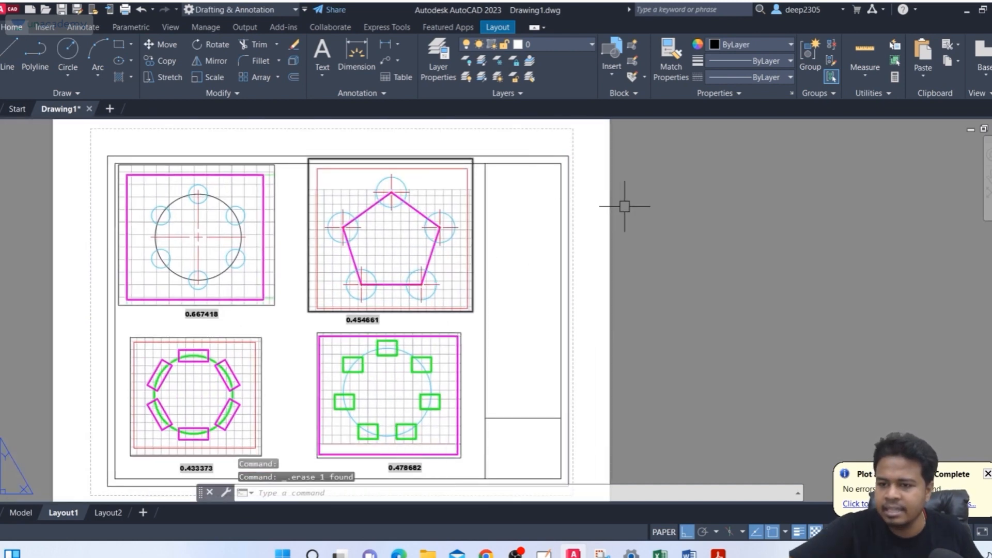
Step: Lower the pentagon viewport's top edge to the inner frame line, and move the viewport slightly down with ortho mode off
{"action": "middle_click_drag", "start_coordinate": [463, 261], "coordinate": [466, 249]}
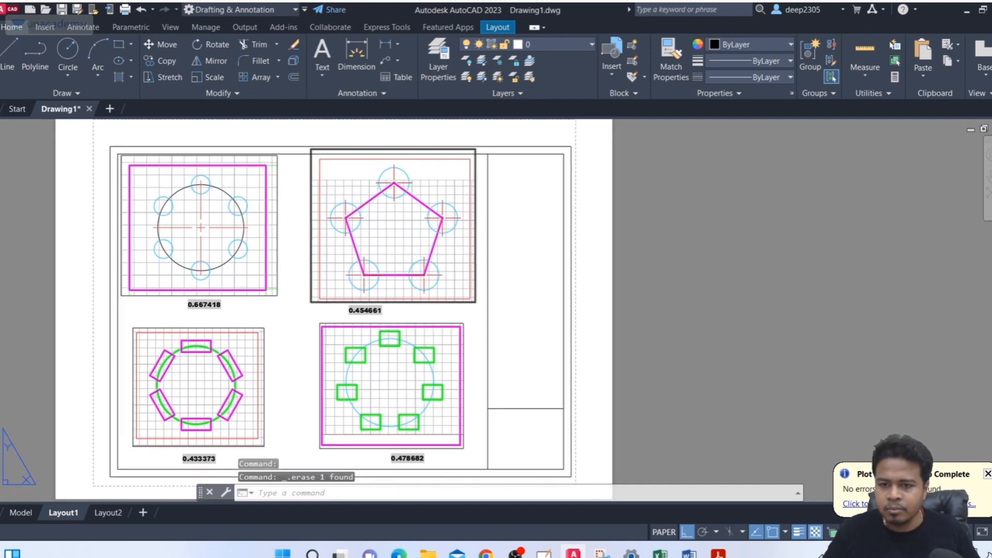
{"action": "left_click", "coordinate": [475, 163]}
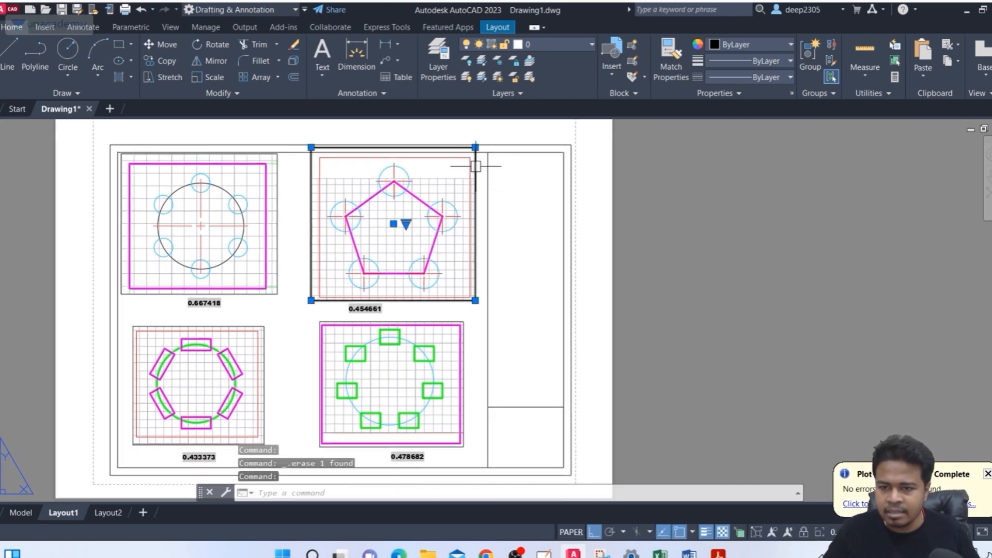
{"action": "left_click", "coordinate": [311, 148]}
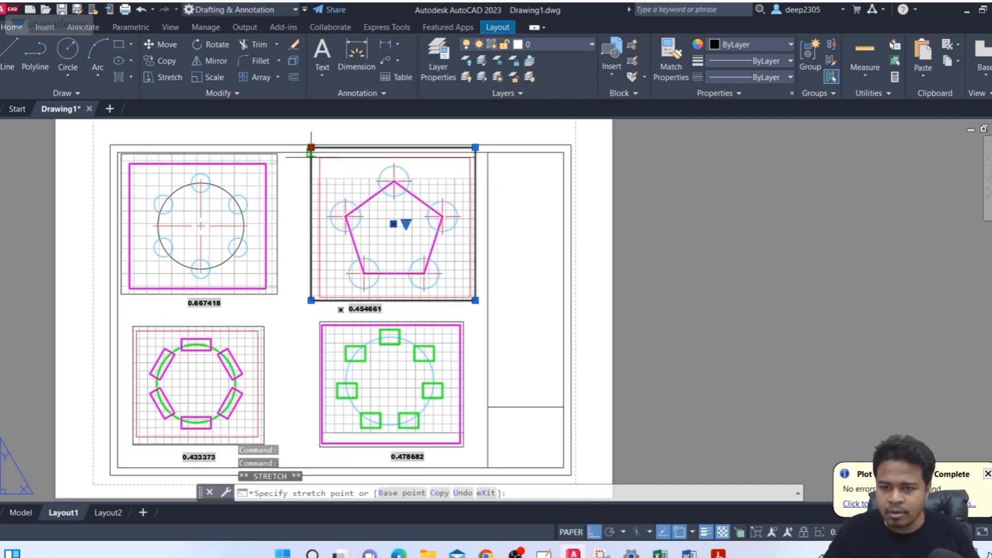
{"action": "left_click", "coordinate": [311, 152]}
{"action": "scroll", "coordinate": [361, 222], "scroll_direction": "up", "scroll_amount": 3}
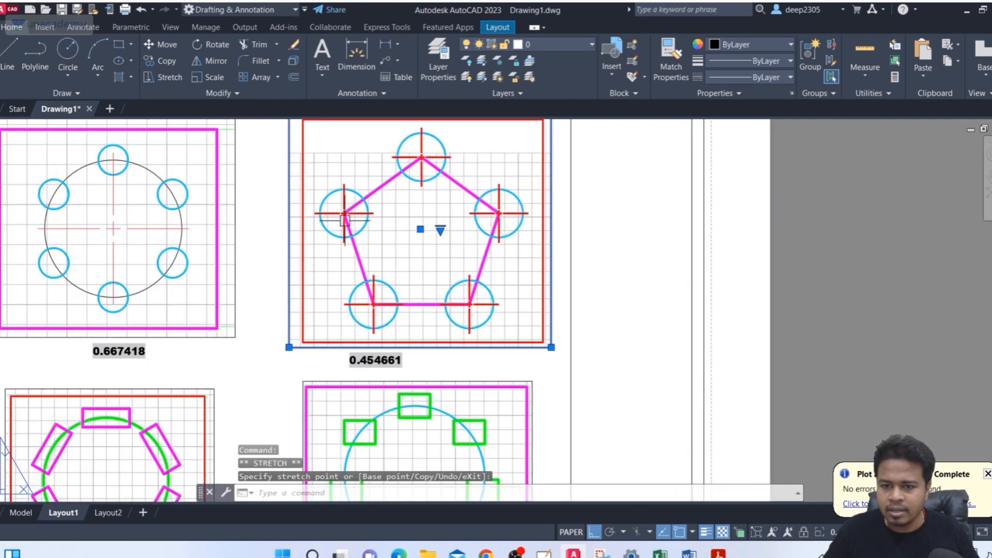
{"action": "scroll", "coordinate": [377, 224], "scroll_direction": "down", "scroll_amount": 3}
{"action": "left_click", "coordinate": [392, 226]}
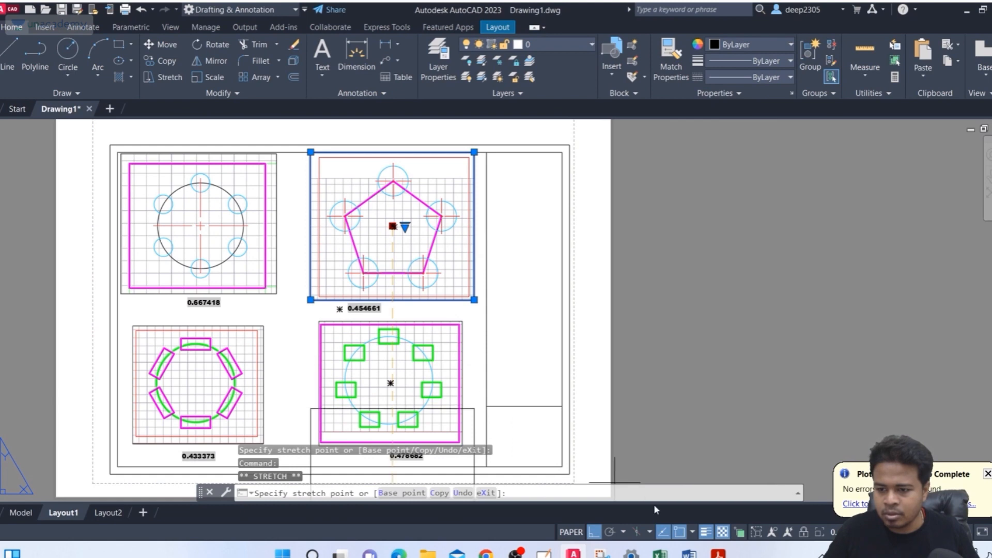
{"action": "left_click", "coordinate": [593, 535]}
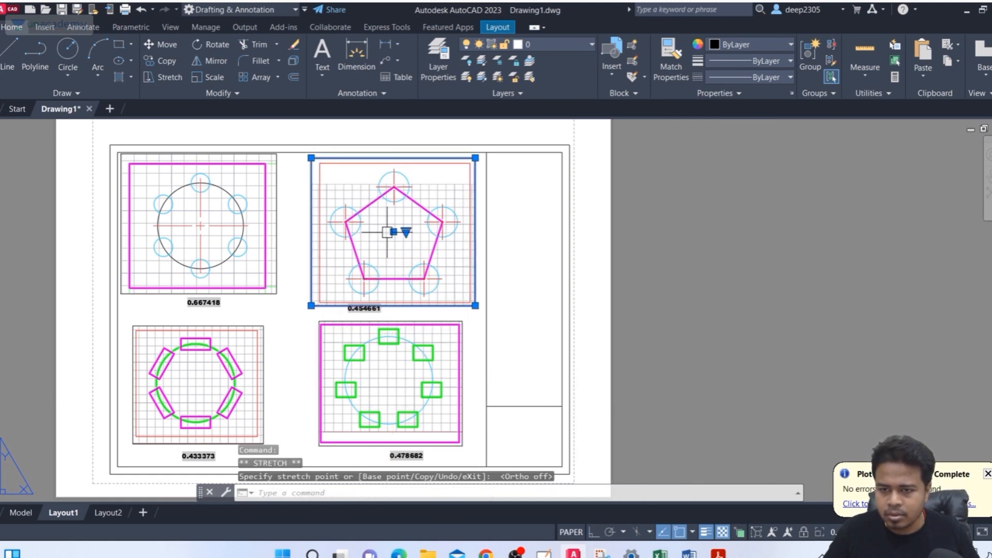
{"action": "key", "text": "Escape"}
Step: Move the scale label below the pentagon viewport slightly to the right
{"action": "scroll", "coordinate": [355, 319], "scroll_direction": "up", "scroll_amount": 2}
{"action": "left_click", "coordinate": [355, 317]}
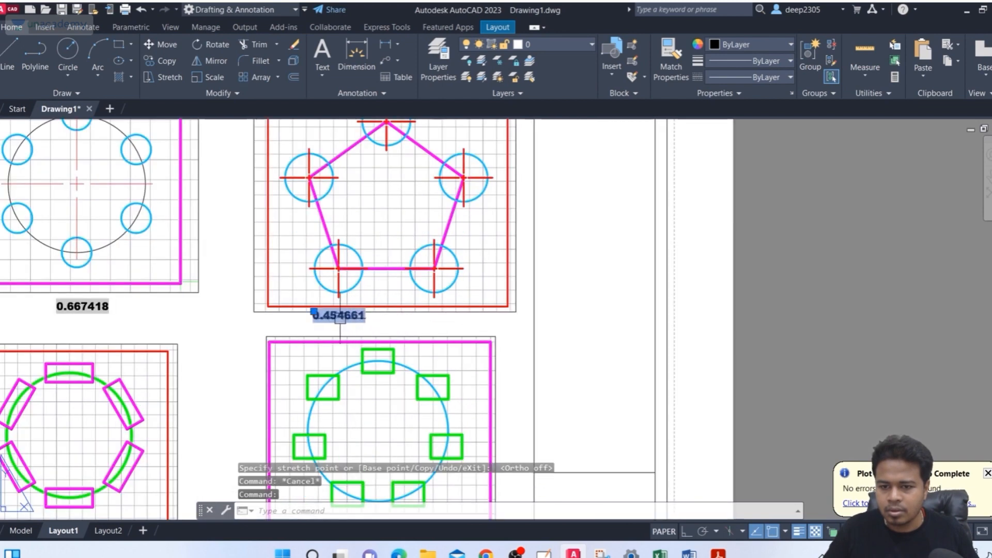
{"action": "left_click", "coordinate": [313, 311]}
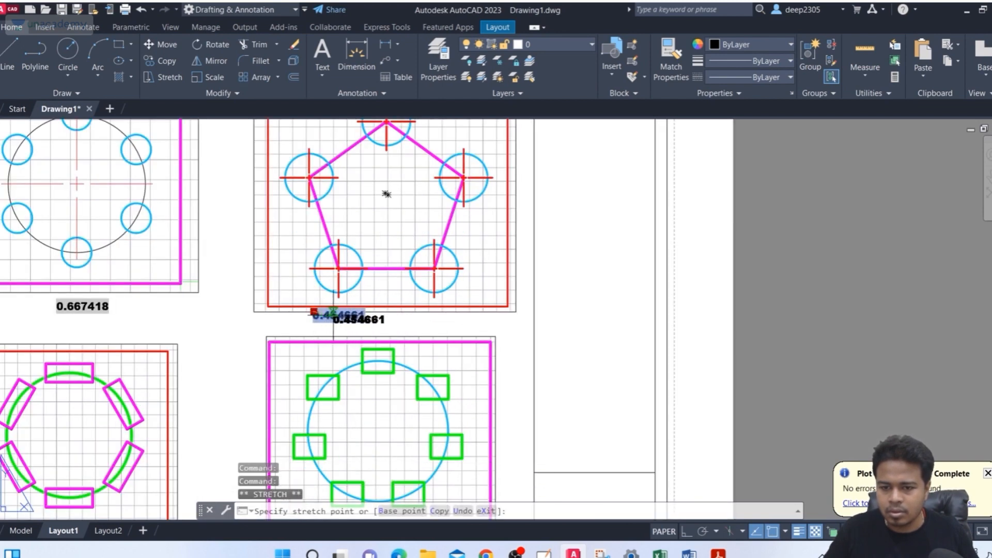
{"action": "key", "text": "Escape"}
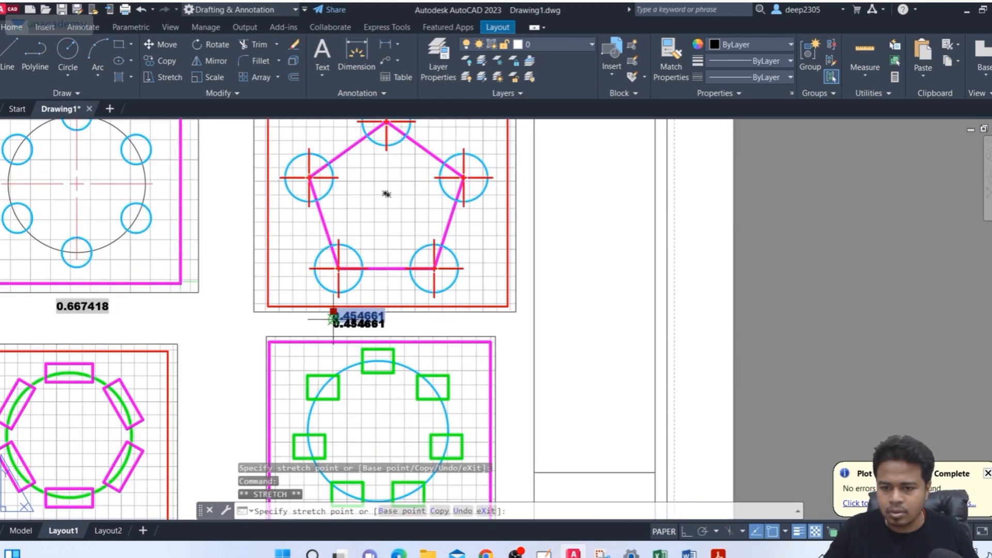
{"action": "scroll", "coordinate": [455, 298], "scroll_direction": "down", "scroll_amount": 2}
Step: Apply the saved Unacademy page setup to the plot of Layout1 and check the plot preview
{"action": "middle_click_drag", "start_coordinate": [455, 299], "coordinate": [418, 312]}
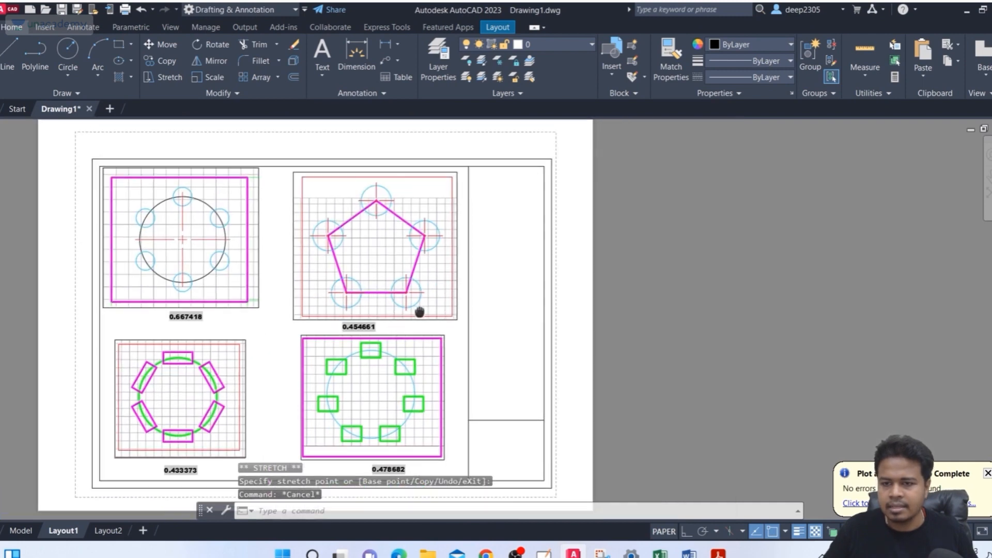
{"action": "middle_click_drag", "start_coordinate": [304, 146], "coordinate": [295, 145]}
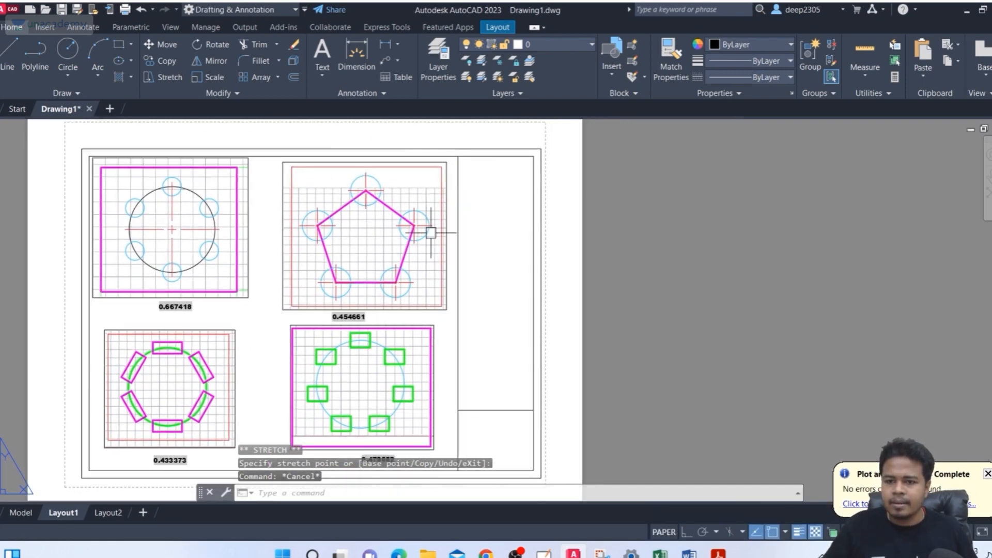
{"action": "middle_click_drag", "start_coordinate": [291, 223], "coordinate": [271, 222]}
{"action": "middle_click_drag", "start_coordinate": [366, 236], "coordinate": [385, 260]}
{"action": "scroll", "coordinate": [353, 203], "scroll_direction": "down", "scroll_amount": 2}
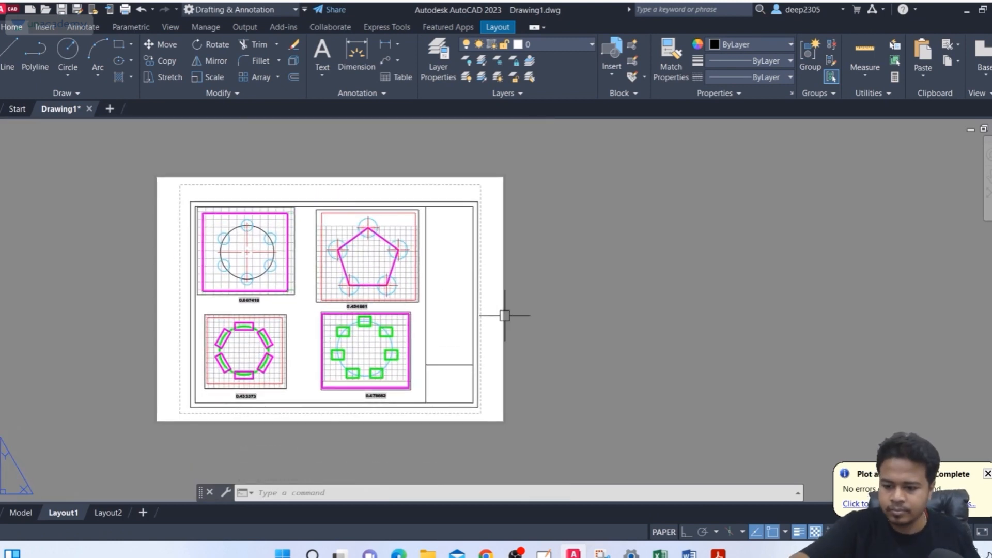
{"action": "type", "text": "plo"}
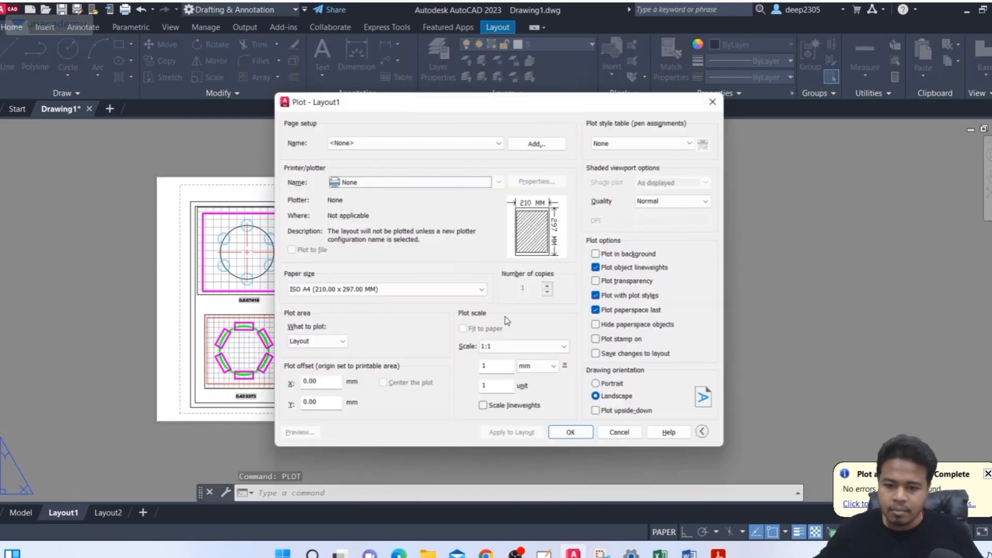
{"action": "left_click", "coordinate": [376, 141]}
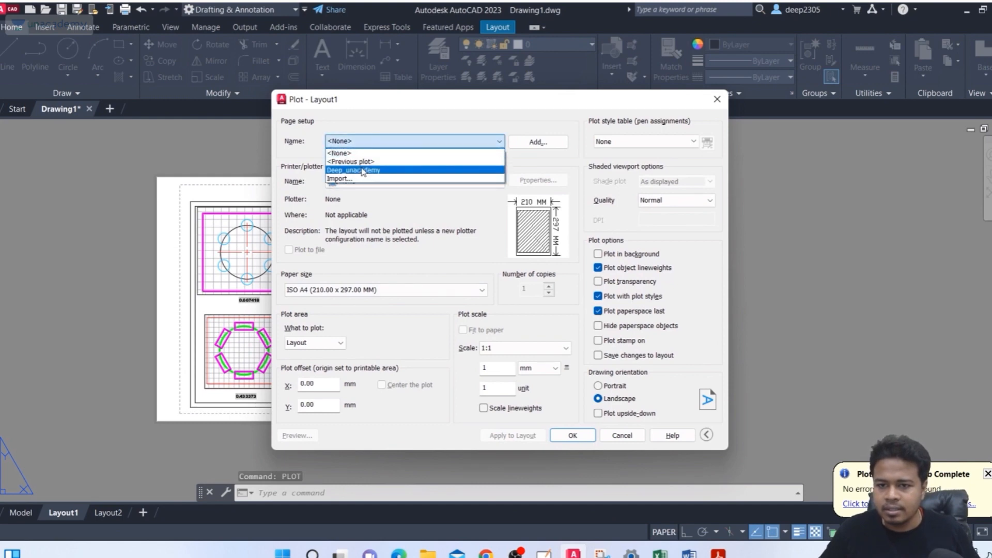
{"action": "left_click", "coordinate": [361, 167]}
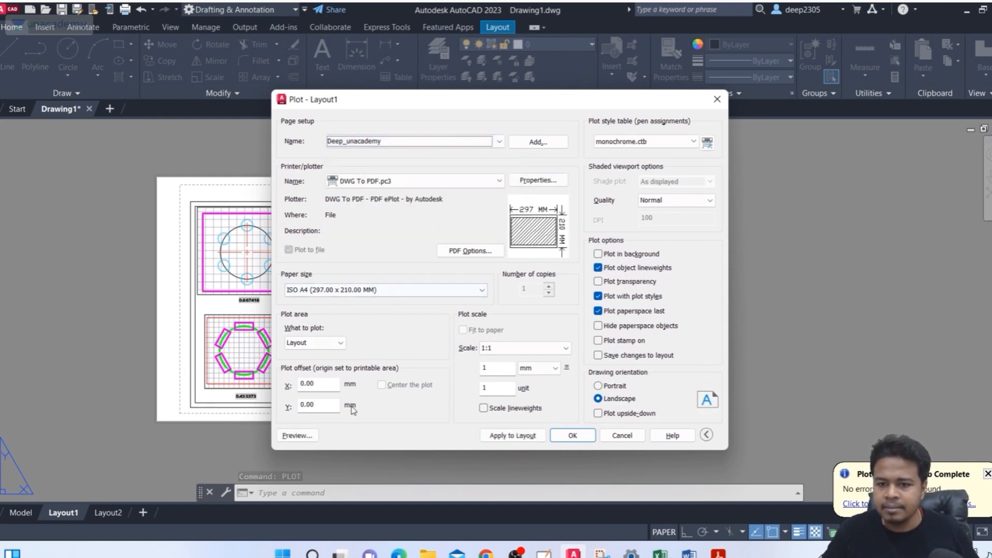
{"action": "left_click", "coordinate": [303, 438]}
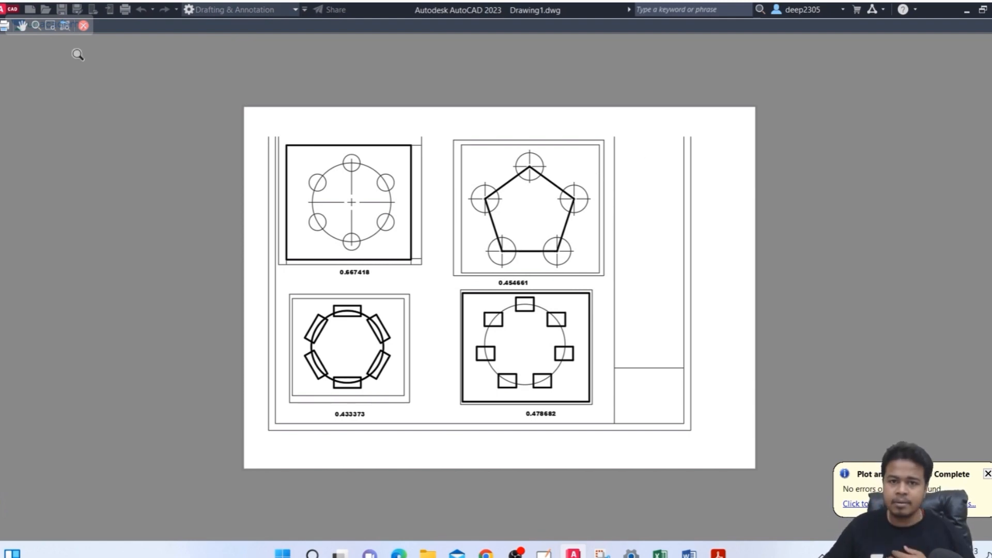
{"action": "left_click", "coordinate": [83, 25]}
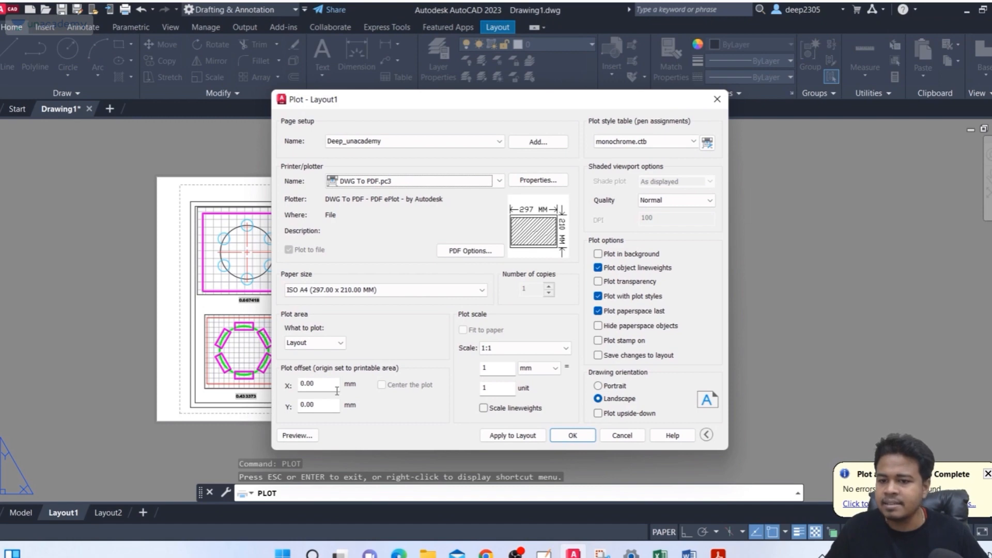
Step: Set the plot area to a window spanning opposite corners of the sheet's outer frame and check the plot preview
{"action": "left_click_drag", "start_coordinate": [332, 384], "coordinate": [283, 379]}
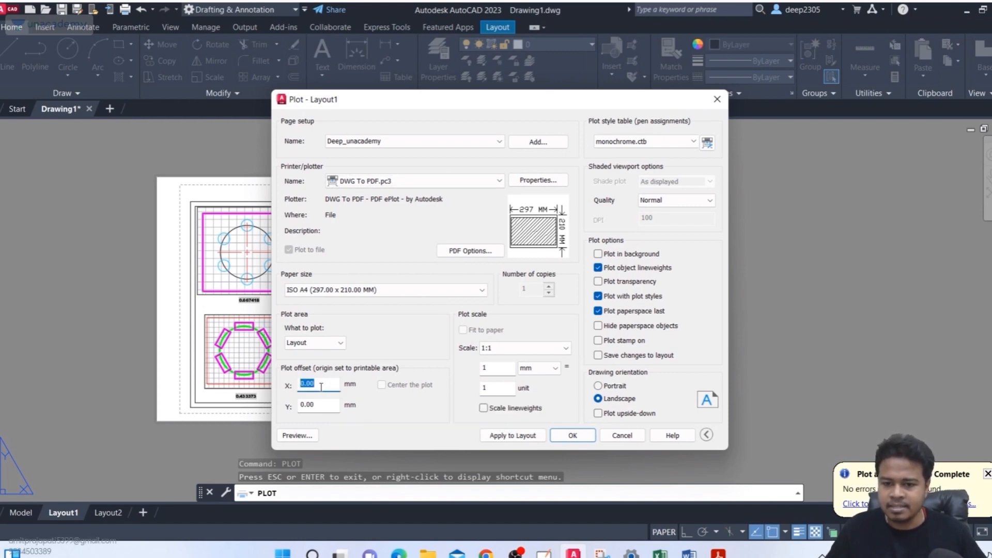
{"action": "left_click", "coordinate": [314, 343]}
{"action": "left_click", "coordinate": [308, 382]}
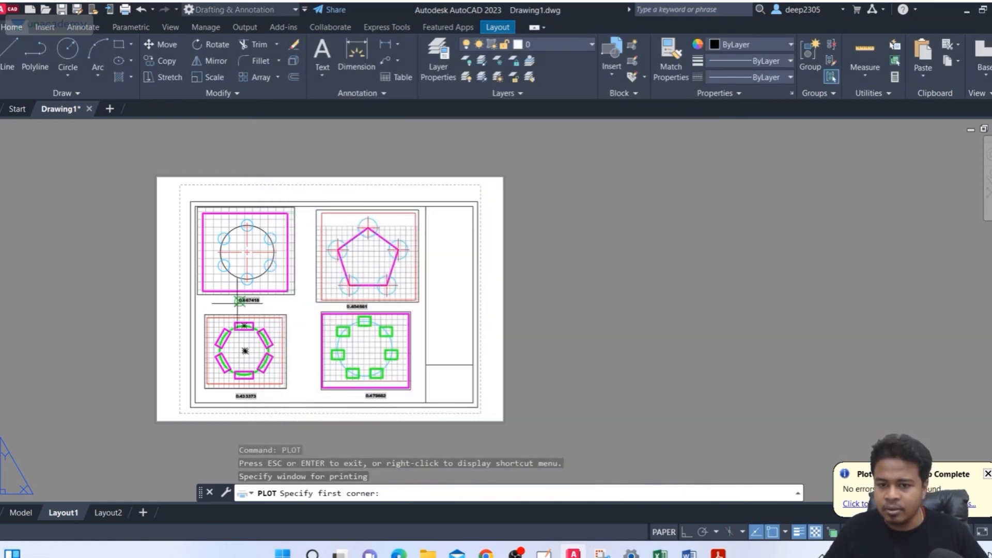
{"action": "scroll", "coordinate": [190, 199], "scroll_direction": "up", "scroll_amount": 4}
{"action": "left_click", "coordinate": [179, 198]}
{"action": "scroll", "coordinate": [179, 199], "scroll_direction": "down", "scroll_amount": 4}
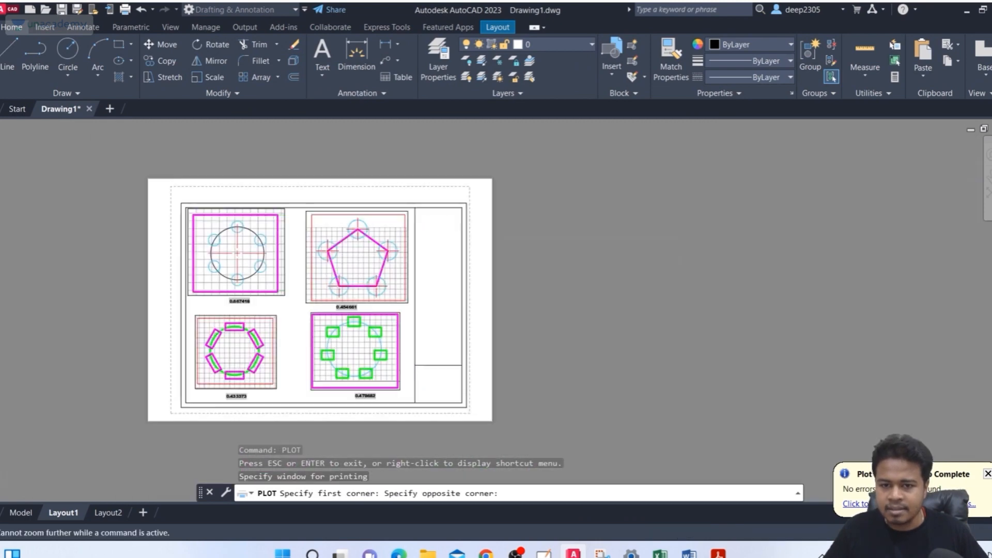
{"action": "scroll", "coordinate": [344, 332], "scroll_direction": "up", "scroll_amount": 5}
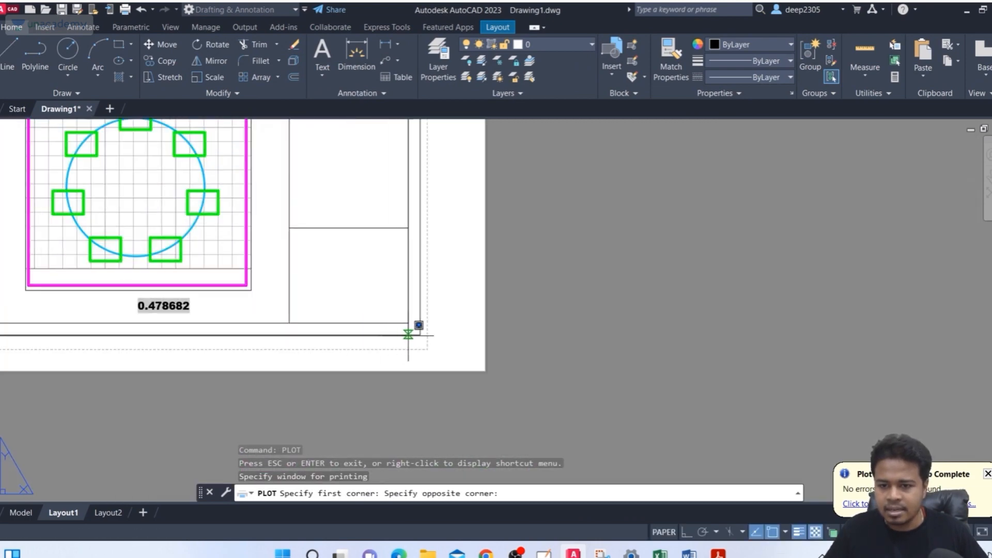
{"action": "left_click", "coordinate": [425, 333]}
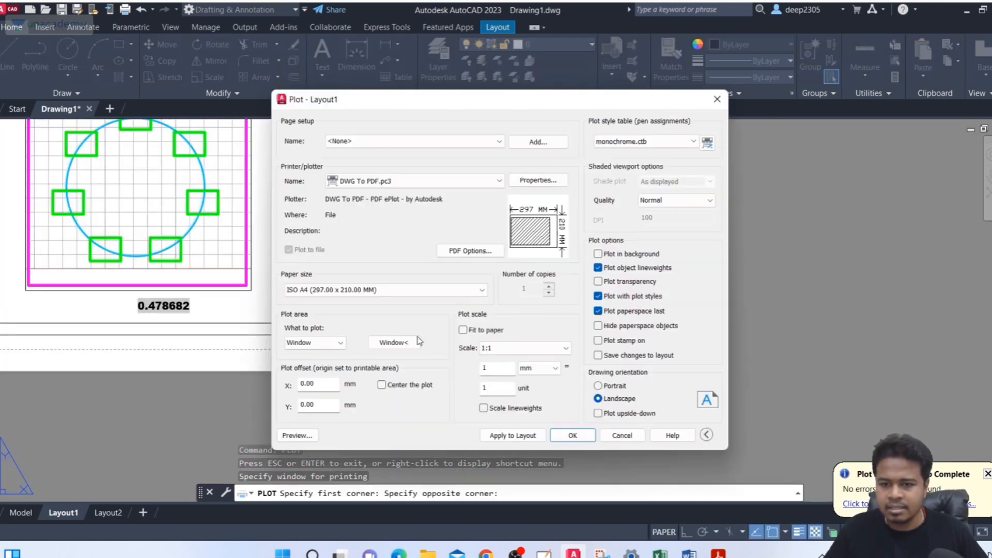
{"action": "left_click", "coordinate": [295, 435]}
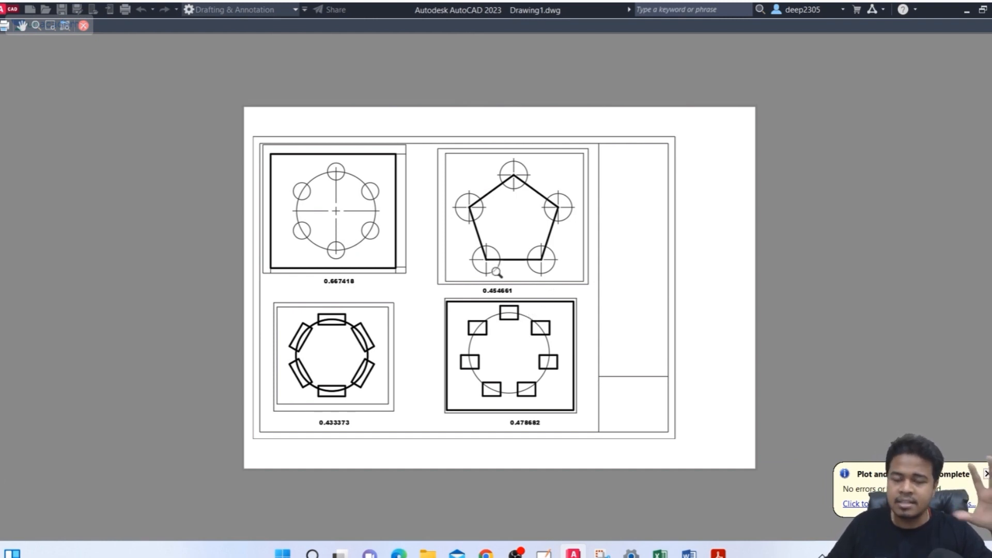
{"action": "left_click", "coordinate": [85, 28]}
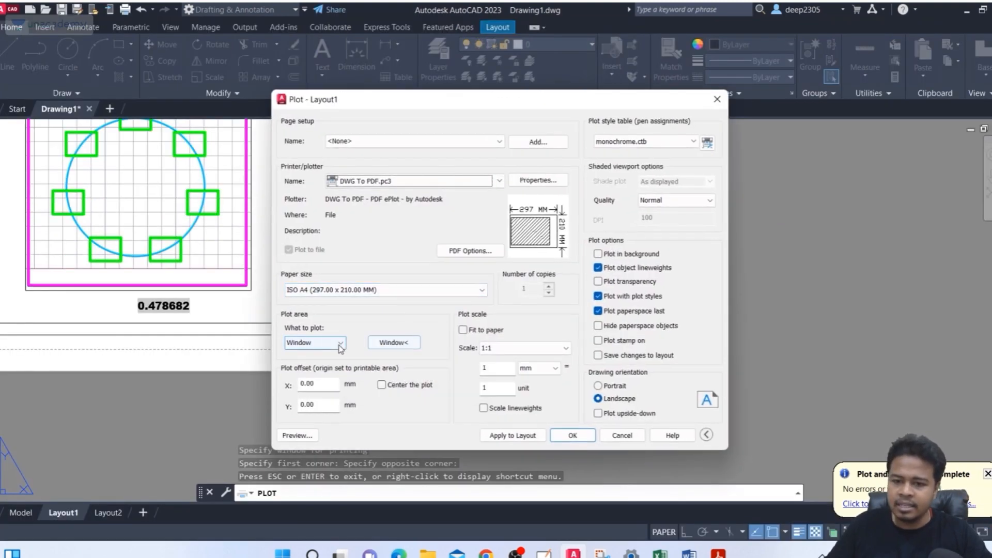
Step: Redefine the plot window from the outer frame's upper-left corner to its lower-right corner and preview the plot again
{"action": "left_click", "coordinate": [339, 344]}
{"action": "left_click", "coordinate": [303, 379]}
{"action": "left_click", "coordinate": [395, 343]}
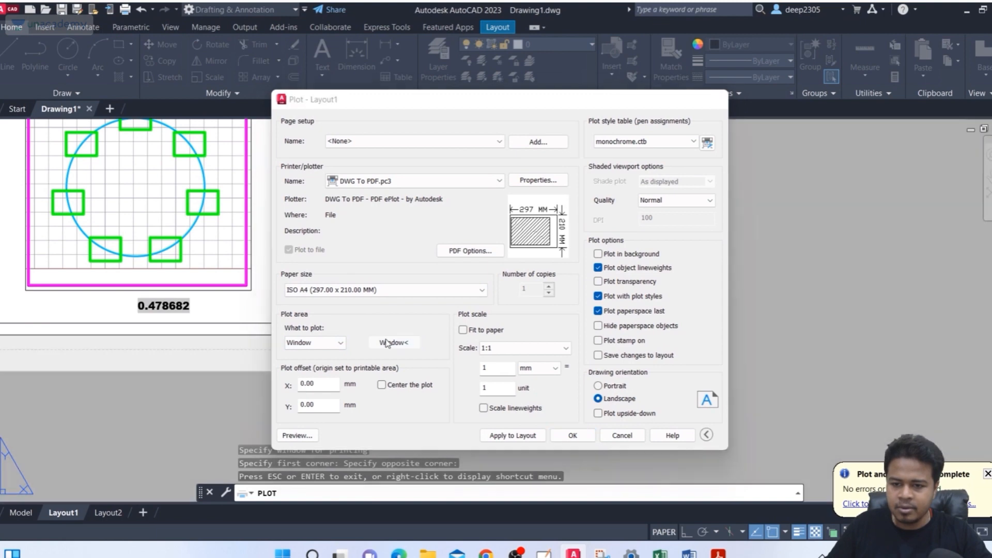
{"action": "scroll", "coordinate": [372, 320], "scroll_direction": "down", "scroll_amount": 3}
{"action": "middle_click_drag", "start_coordinate": [332, 277], "coordinate": [452, 385]}
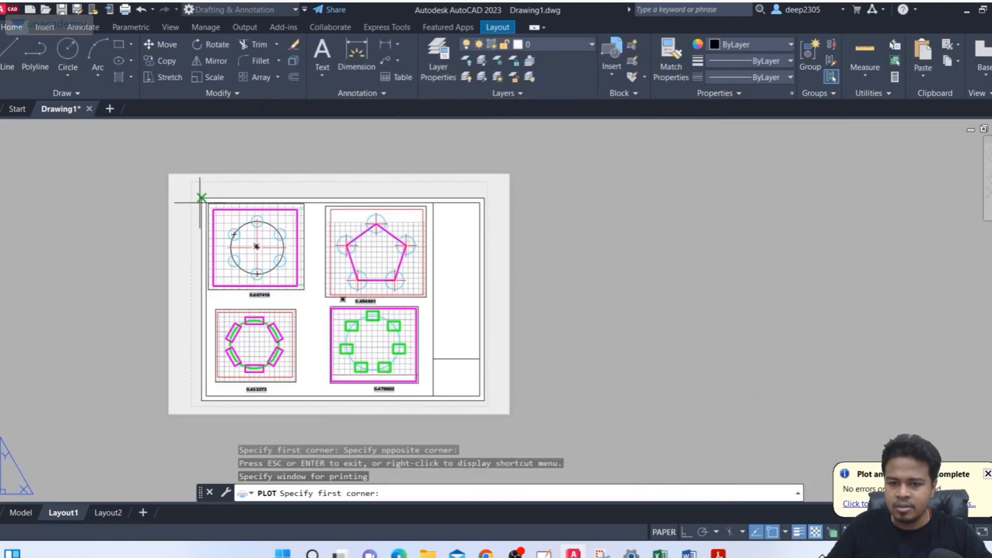
{"action": "scroll", "coordinate": [200, 195], "scroll_direction": "up", "scroll_amount": 4}
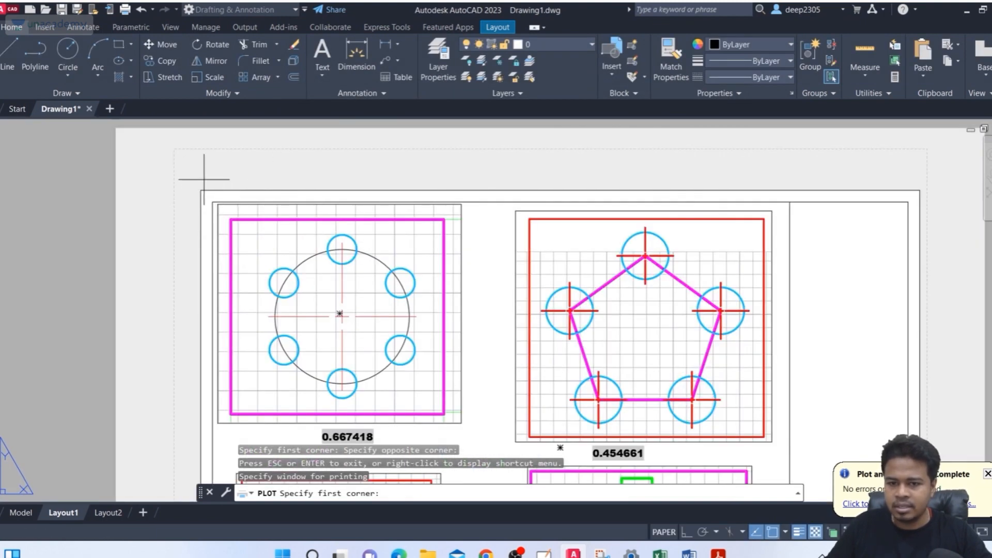
{"action": "left_click", "coordinate": [200, 190]}
{"action": "scroll", "coordinate": [210, 188], "scroll_direction": "down", "scroll_amount": 2}
{"action": "middle_click_drag", "start_coordinate": [361, 281], "coordinate": [303, 207]}
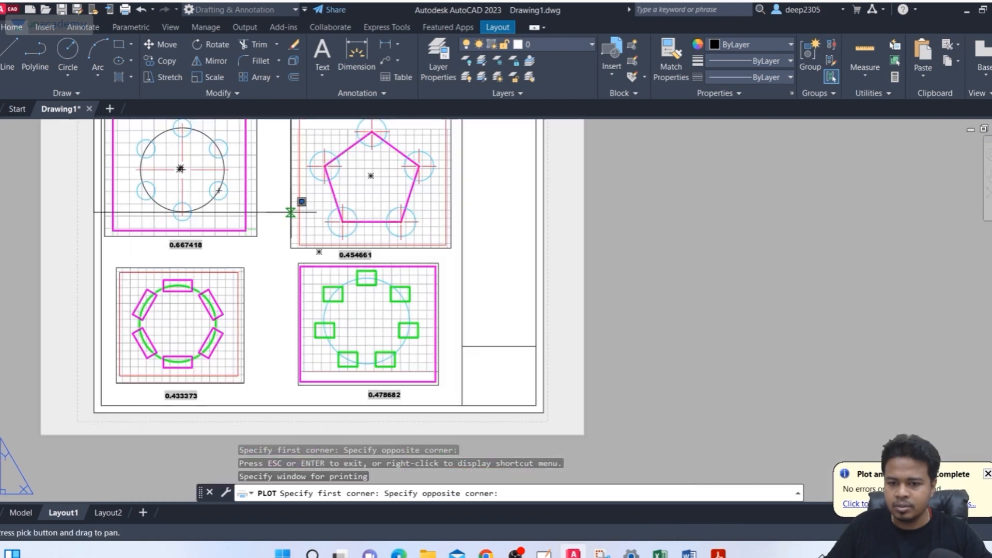
{"action": "left_click", "coordinate": [543, 408]}
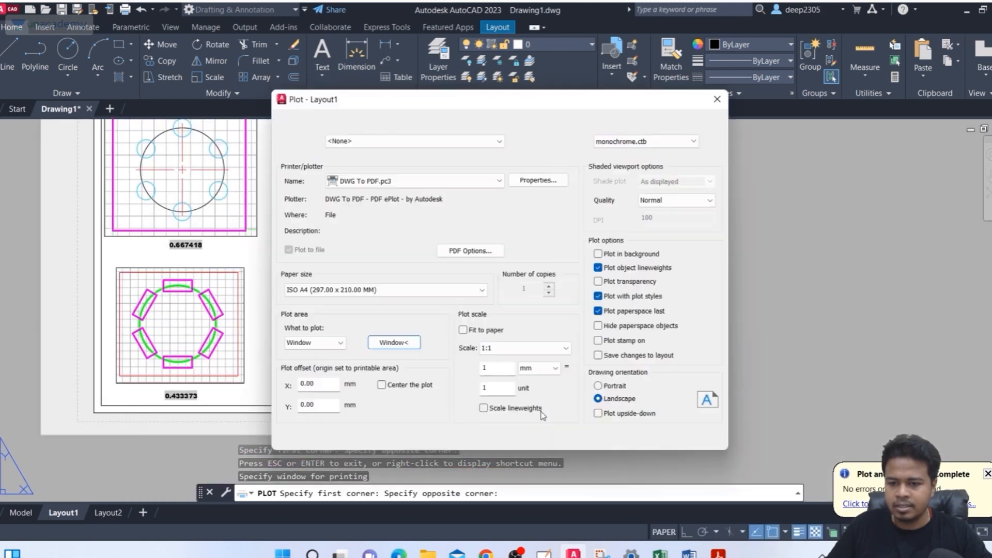
{"action": "left_click", "coordinate": [303, 434]}
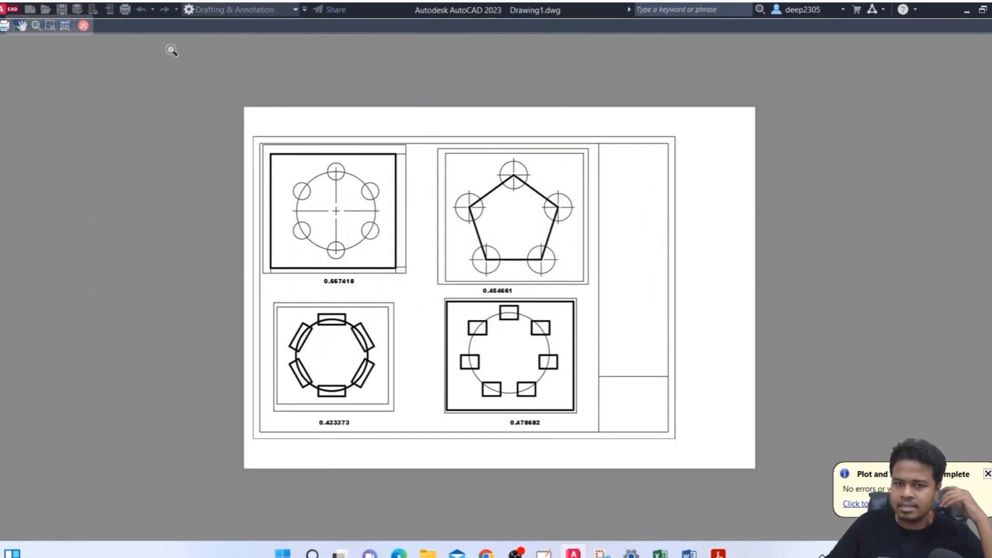
{"action": "left_click", "coordinate": [80, 28]}
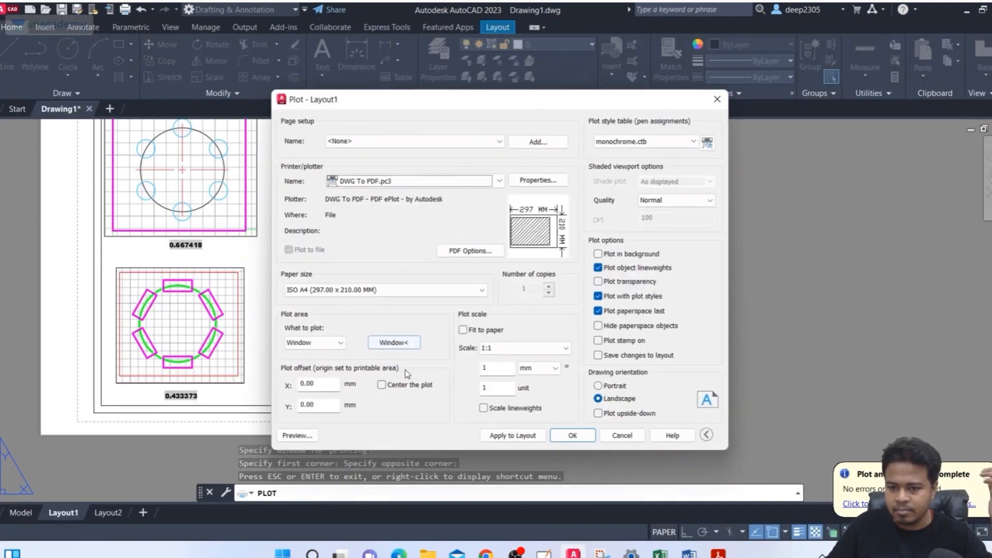
Step: Center the plot on the paper and check the result in the plot preview
{"action": "left_click", "coordinate": [404, 388]}
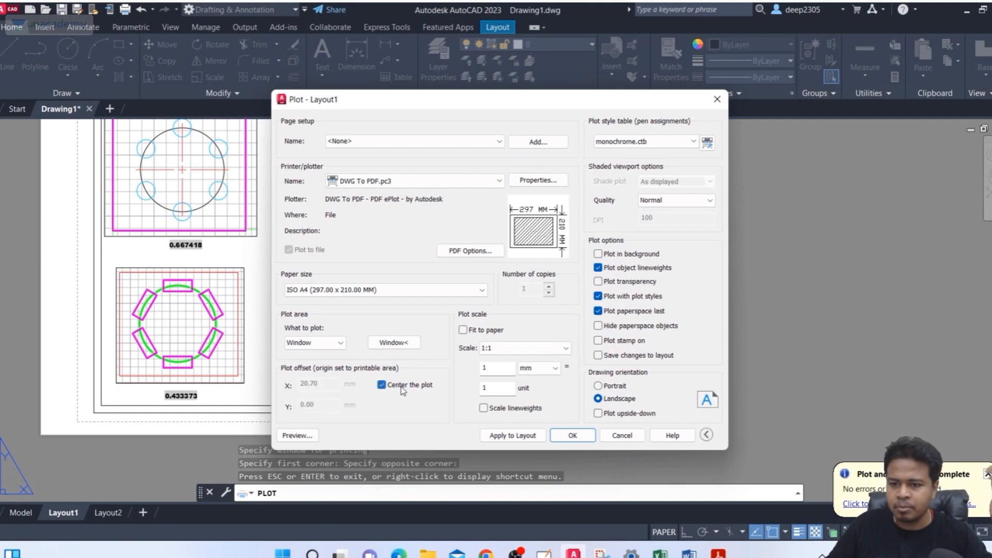
{"action": "left_click", "coordinate": [297, 435]}
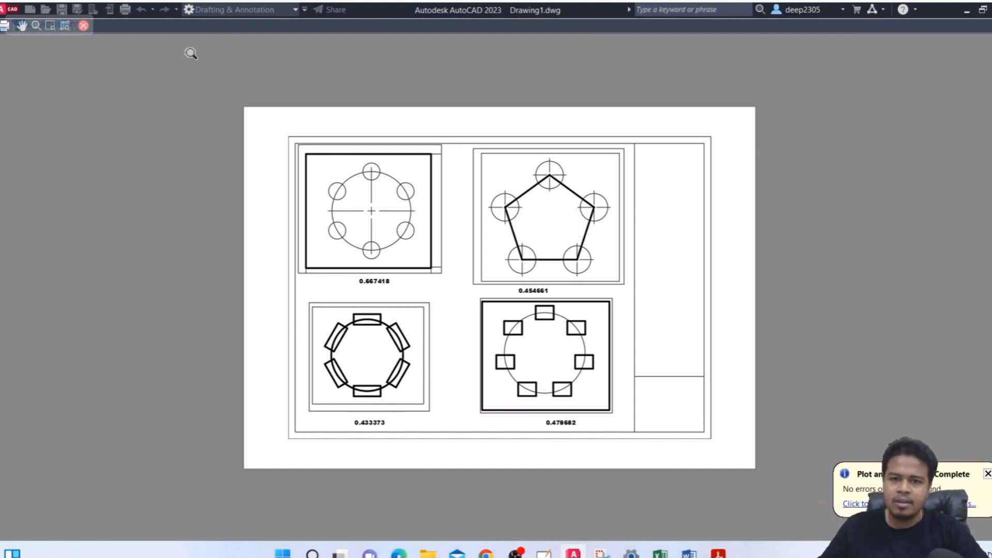
{"action": "left_click", "coordinate": [84, 26]}
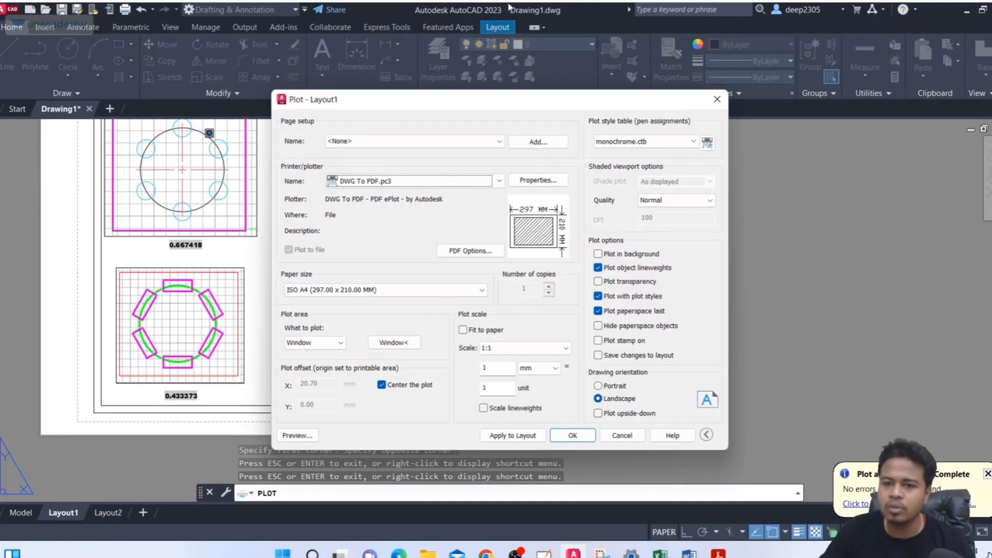
Step: Plot the layout to a PDF named Drawing1-Layout1_2 on the Desktop, and minimize the PDF viewer to return to AutoCAD
{"action": "left_click_drag", "start_coordinate": [407, 102], "coordinate": [533, 124]}
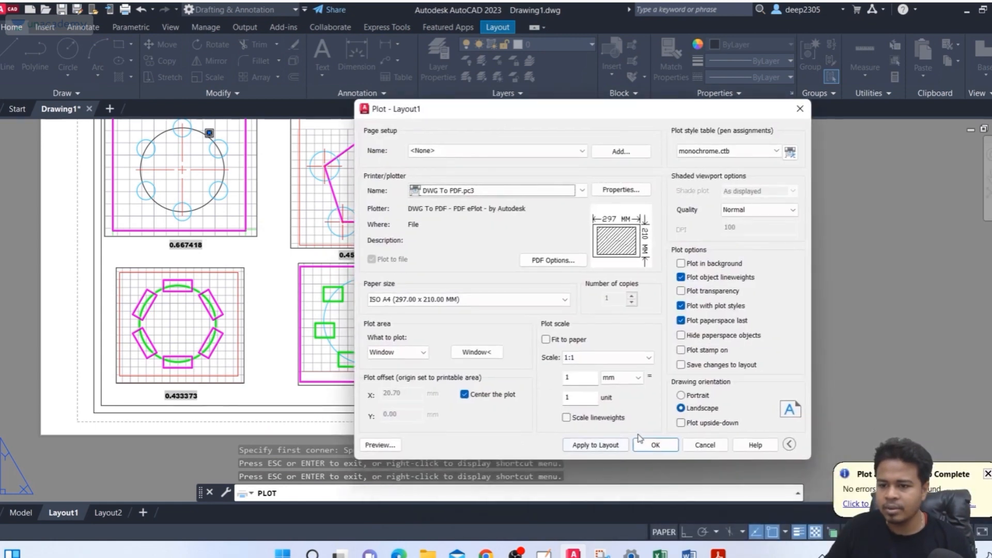
{"action": "left_click", "coordinate": [655, 445]}
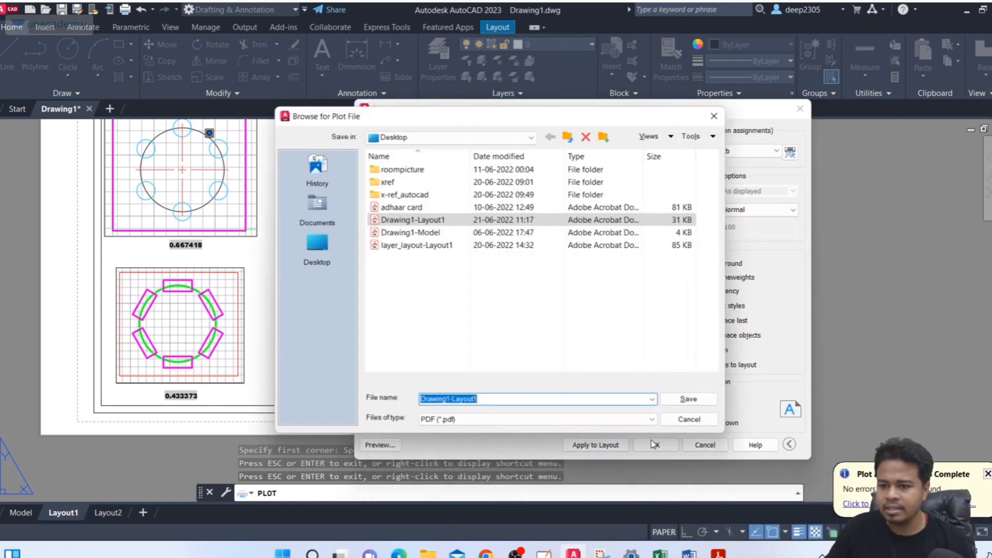
{"action": "left_click", "coordinate": [486, 397]}
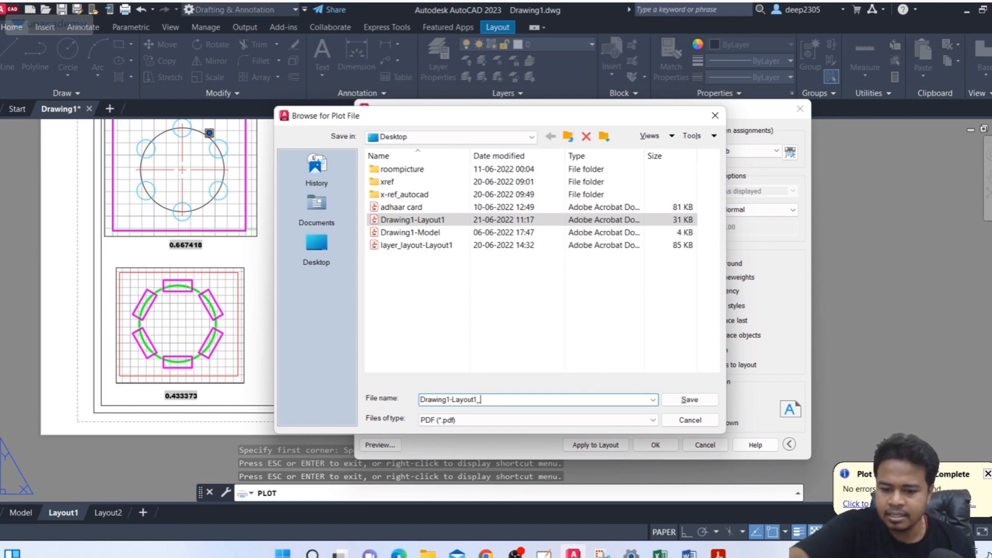
{"action": "type", "text": "_2"}
{"action": "key", "text": "Return"}
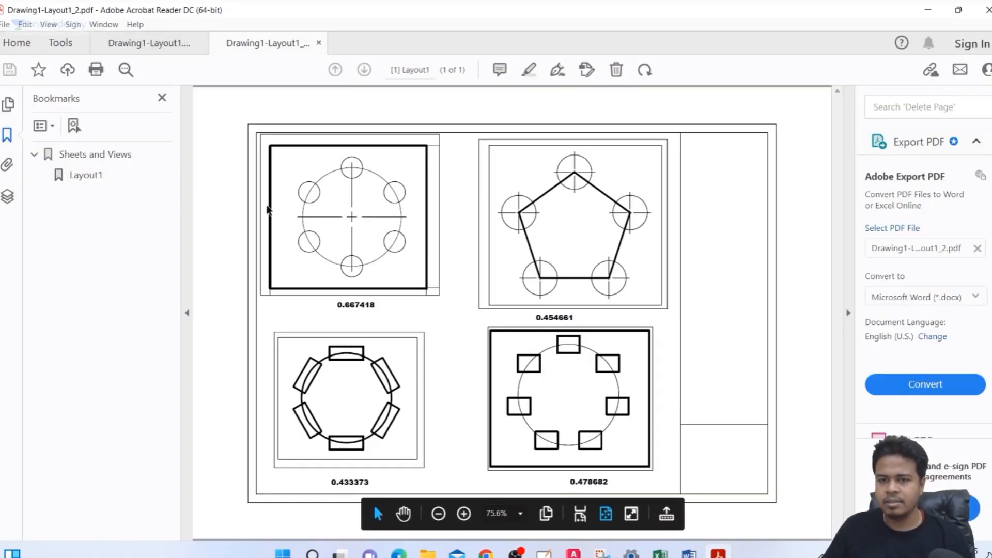
{"action": "left_click", "coordinate": [927, 10]}
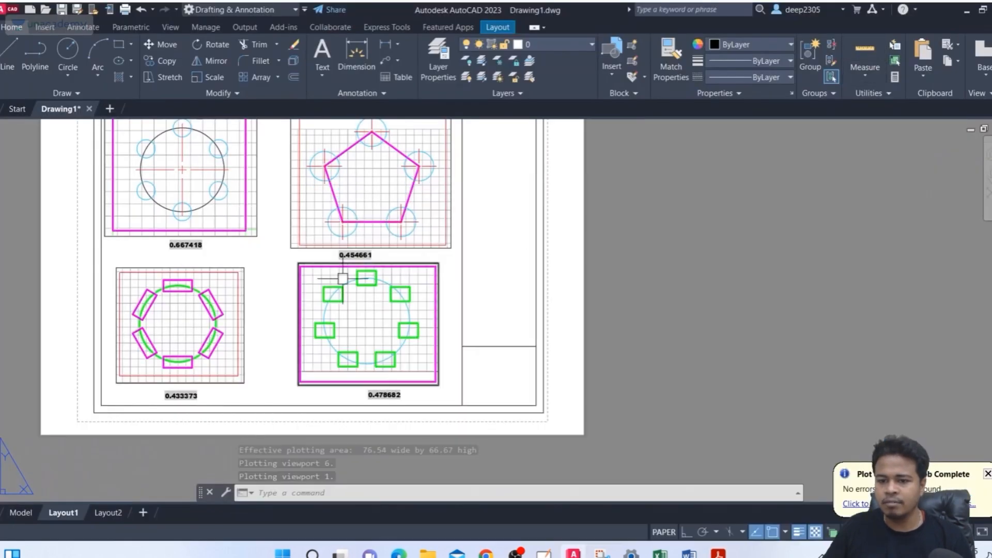
Step: Start a new plot of Layout1 with the saved Unacademy page setup and change its plot style table to acad.ctb
{"action": "scroll", "coordinate": [259, 327], "scroll_direction": "down", "scroll_amount": 4}
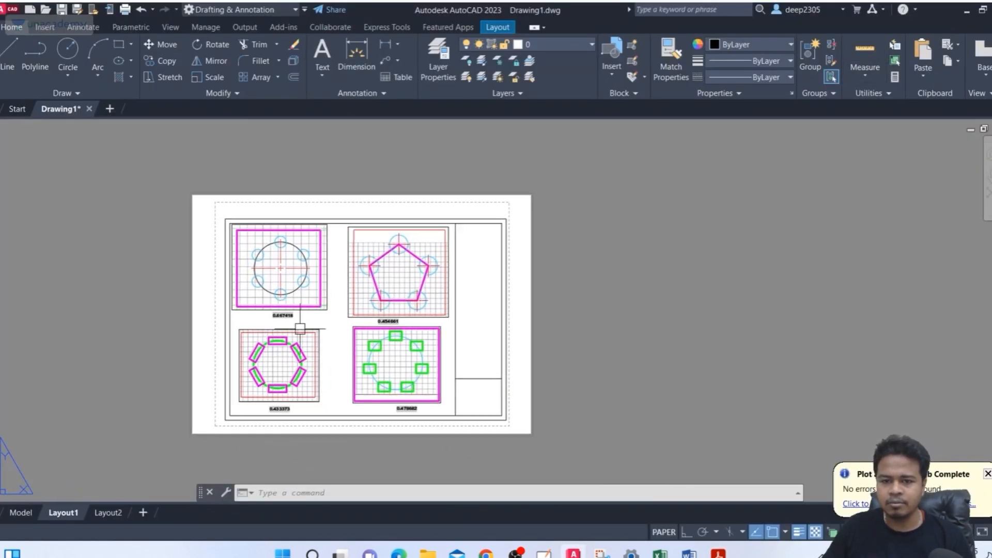
{"action": "scroll", "coordinate": [257, 280], "scroll_direction": "up", "scroll_amount": 2}
{"action": "middle_click_drag", "start_coordinate": [253, 281], "coordinate": [248, 248]}
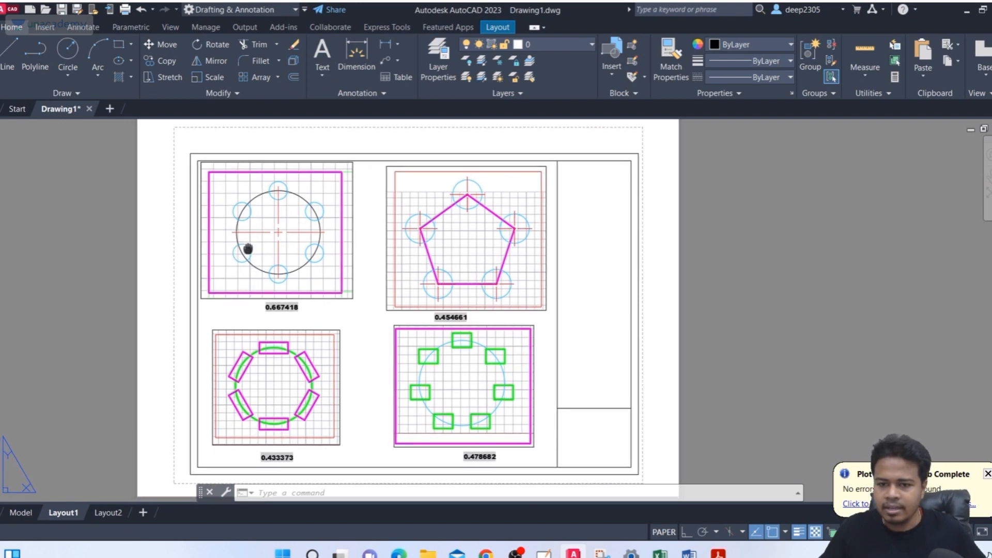
{"action": "type", "text": "plot"}
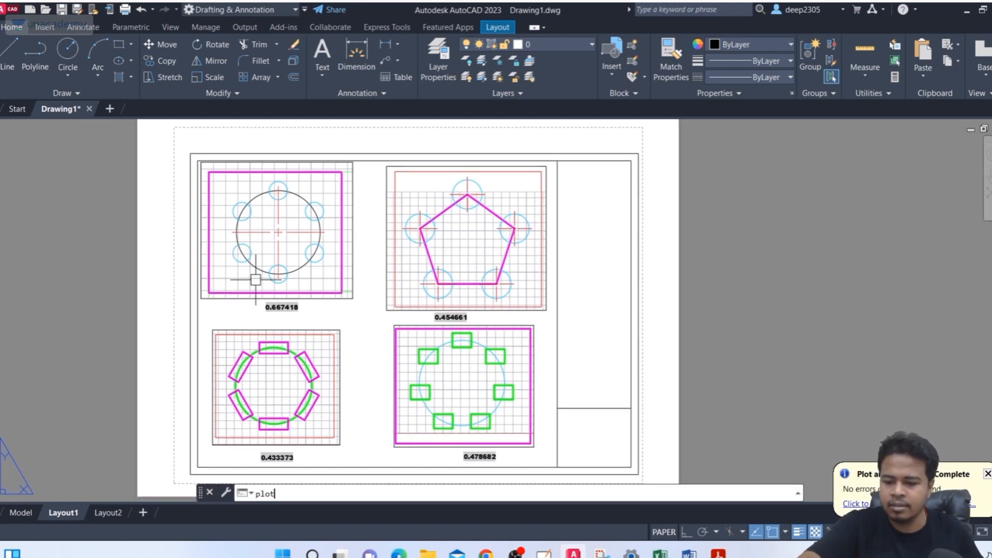
{"action": "key", "text": "Return"}
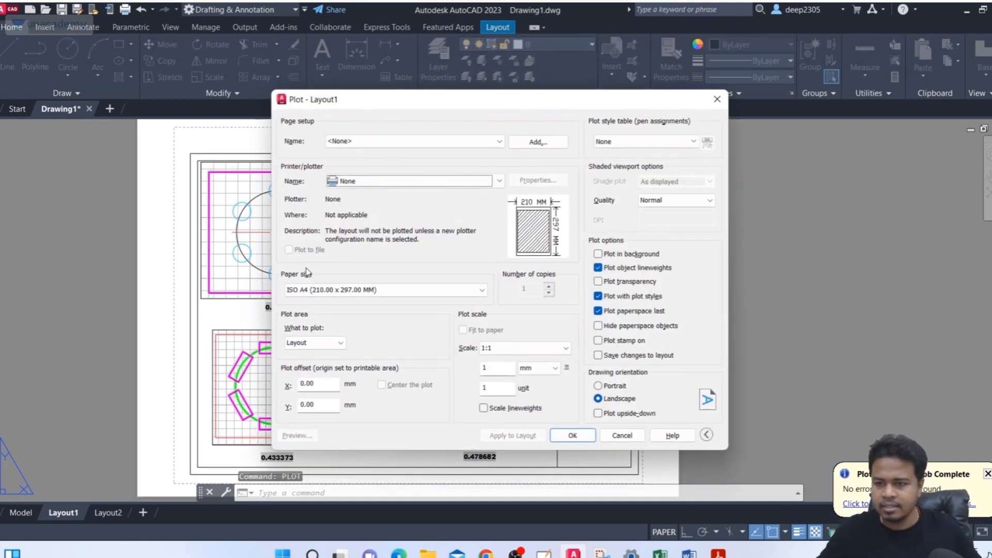
{"action": "left_click", "coordinate": [614, 141]}
{"action": "left_click", "coordinate": [351, 143]}
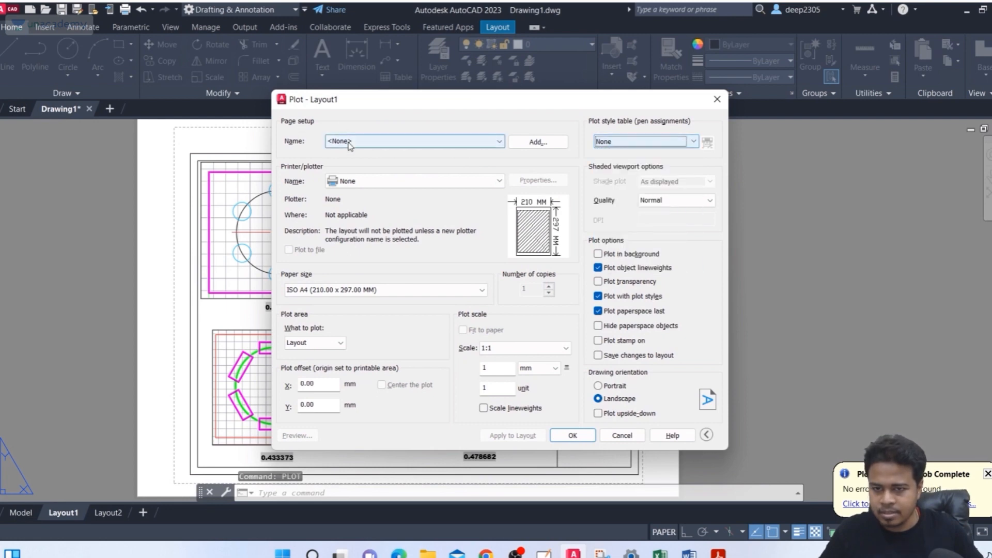
{"action": "left_click", "coordinate": [352, 144]}
{"action": "left_click", "coordinate": [354, 170]}
{"action": "left_click", "coordinate": [643, 141]}
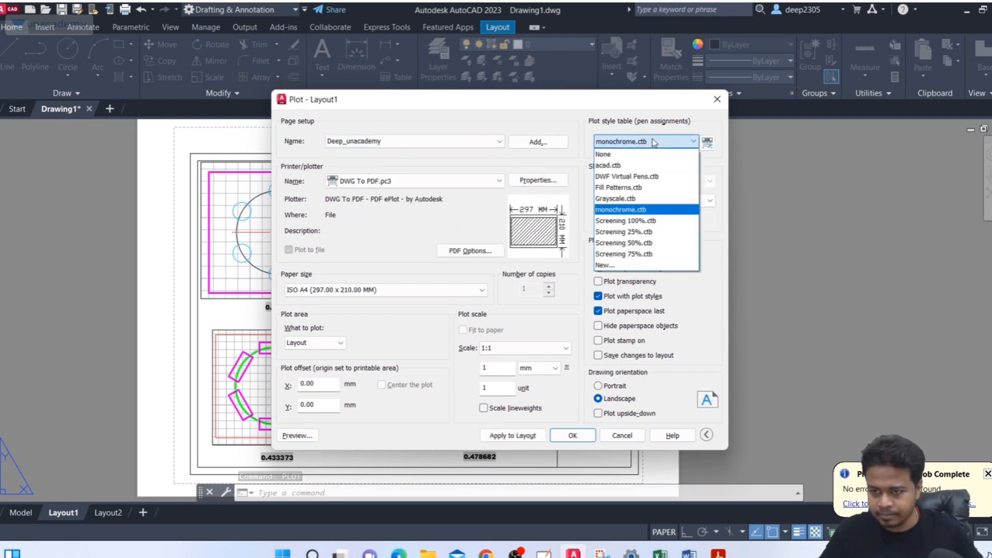
{"action": "left_click", "coordinate": [644, 166]}
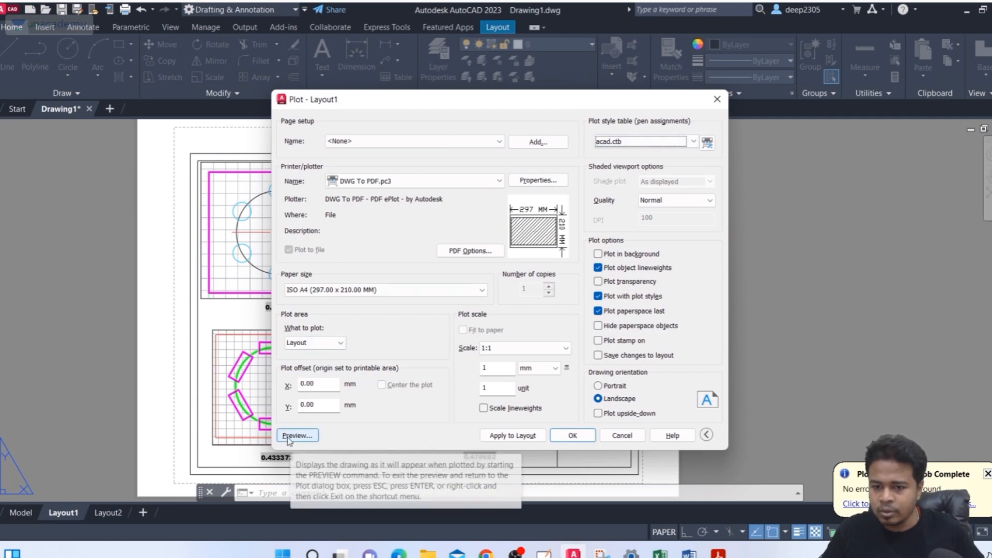
Step: Set the plot area to a window around the outer frame and preview the plot with the acad.ctb style
{"action": "left_click", "coordinate": [324, 344]}
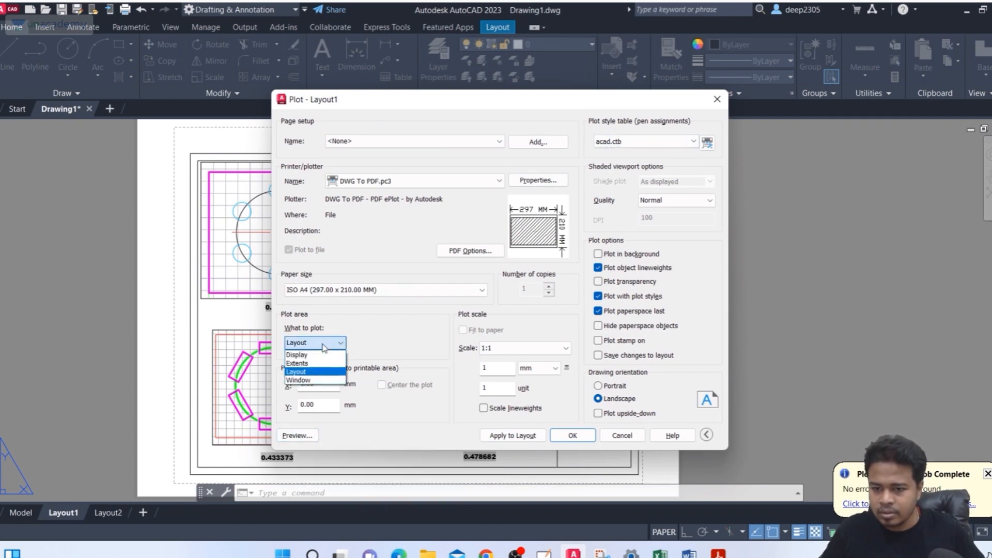
{"action": "left_click", "coordinate": [315, 380]}
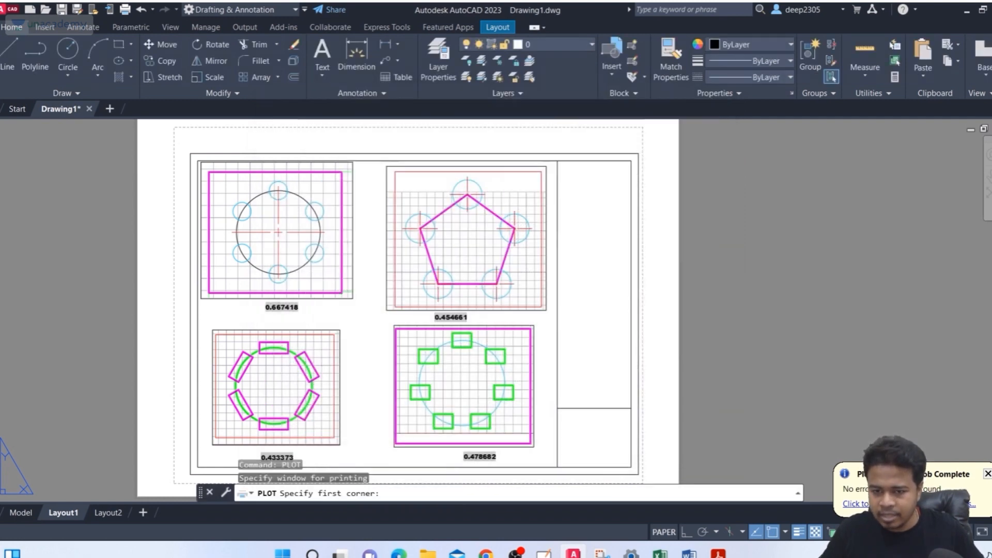
{"action": "left_click", "coordinate": [197, 153]}
{"action": "middle_click_drag", "start_coordinate": [431, 307], "coordinate": [384, 260]}
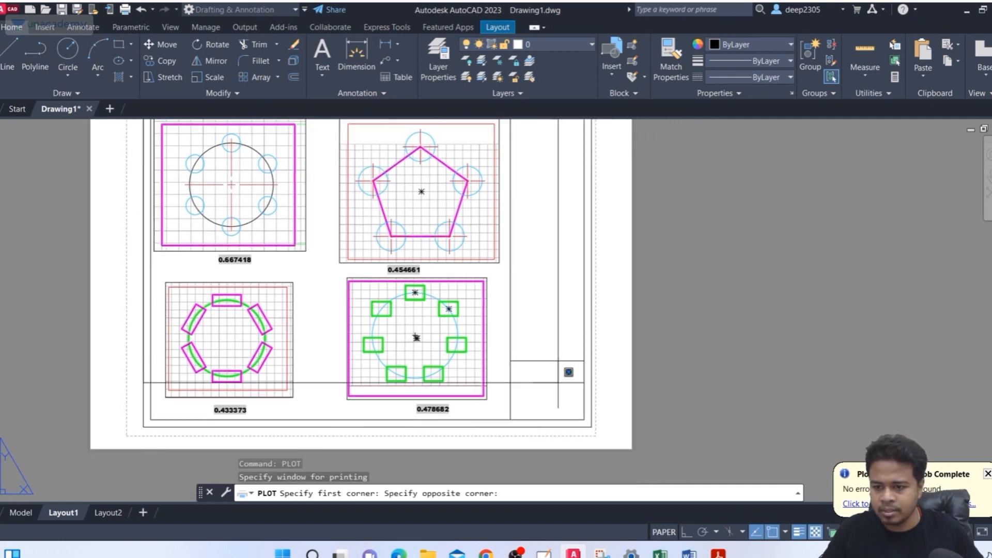
{"action": "left_click", "coordinate": [591, 426]}
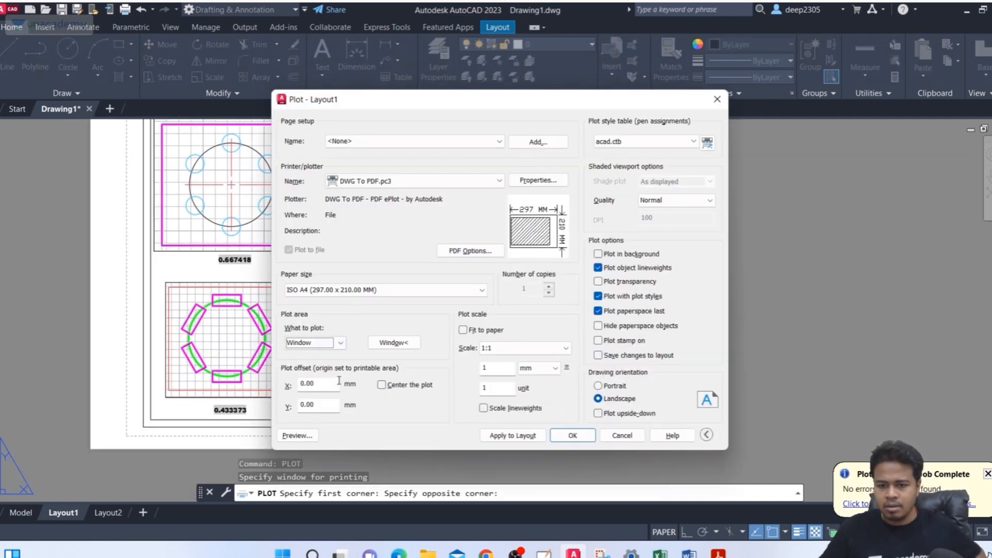
{"action": "left_click", "coordinate": [295, 436]}
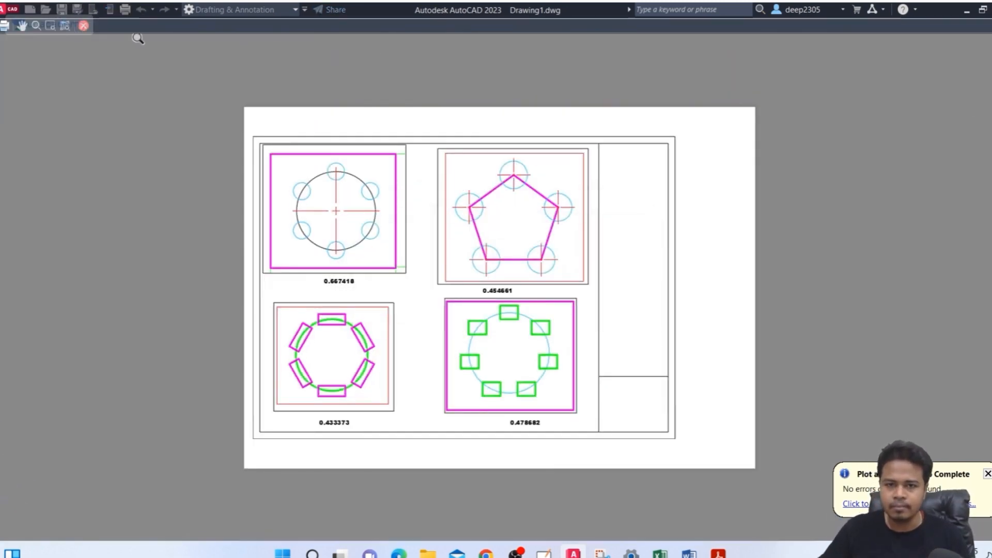
{"action": "left_click", "coordinate": [83, 27]}
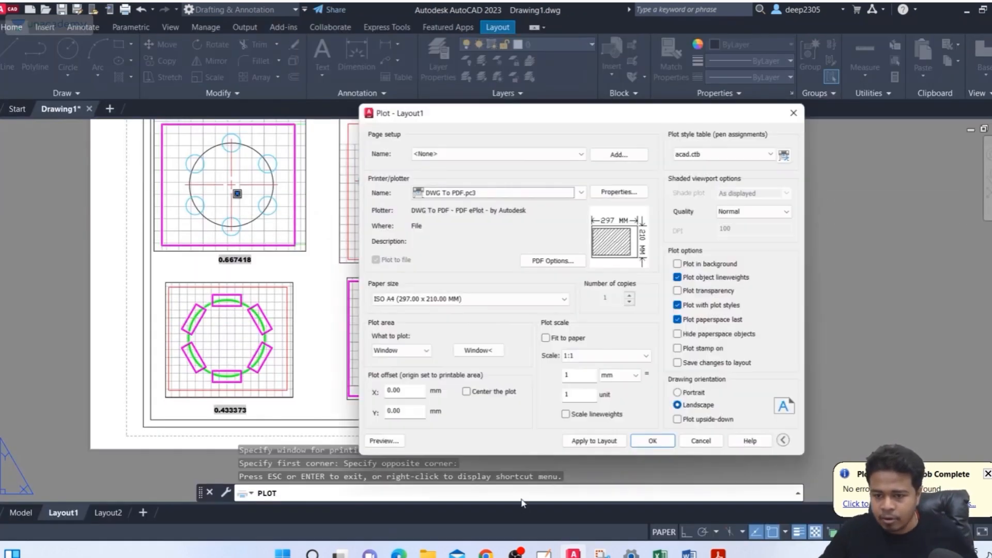
Step: Center the plot on the paper and check the full-color result in the plot preview
{"action": "left_click", "coordinate": [479, 395]}
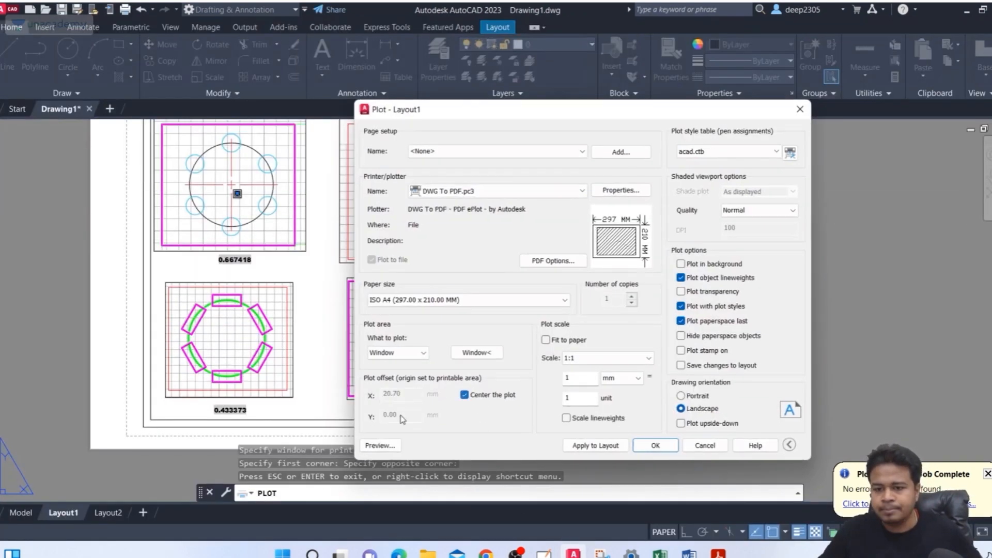
{"action": "left_click", "coordinate": [393, 447]}
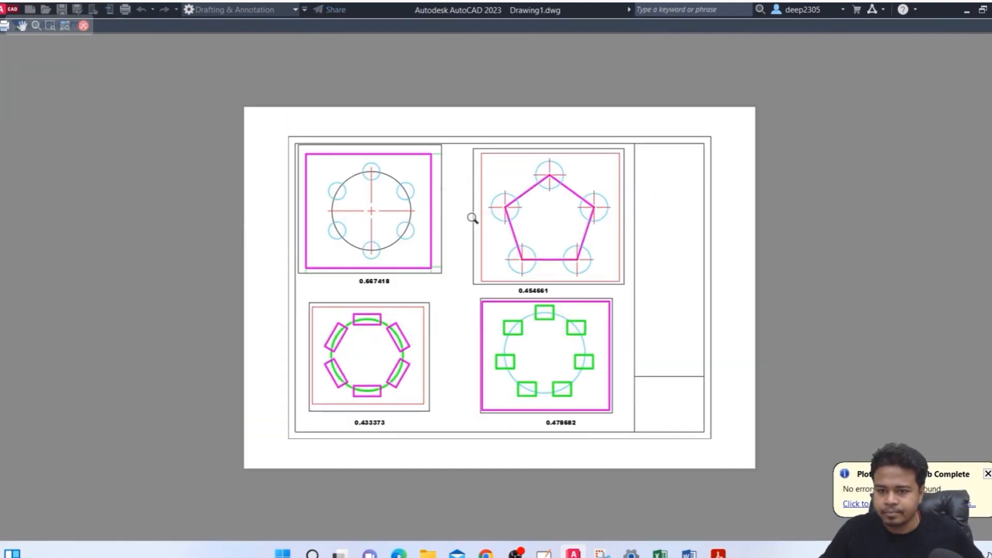
{"action": "left_click", "coordinate": [83, 26]}
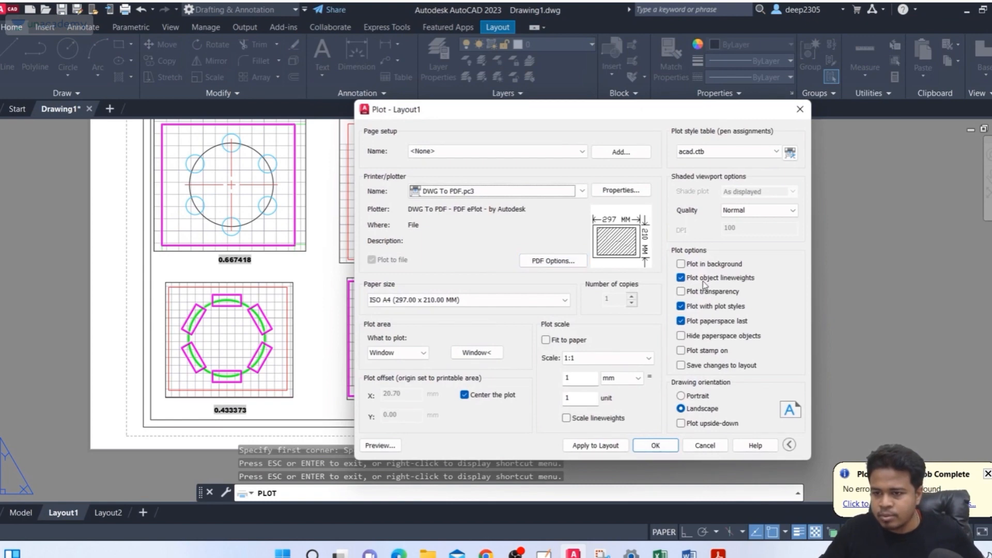
Step: Turn off plotting of object lineweights and inspect the drawing in the plot preview
{"action": "left_click", "coordinate": [704, 281]}
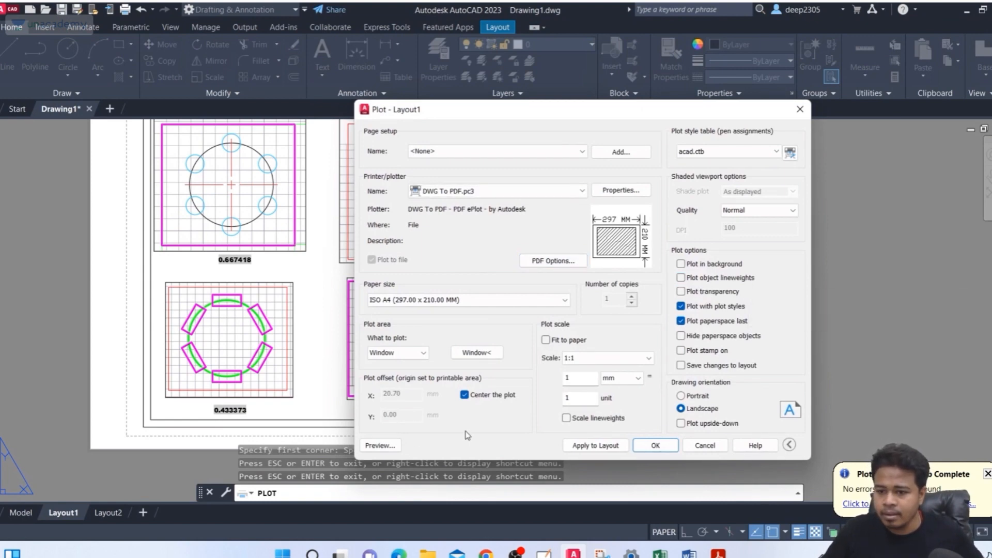
{"action": "left_click", "coordinate": [380, 445]}
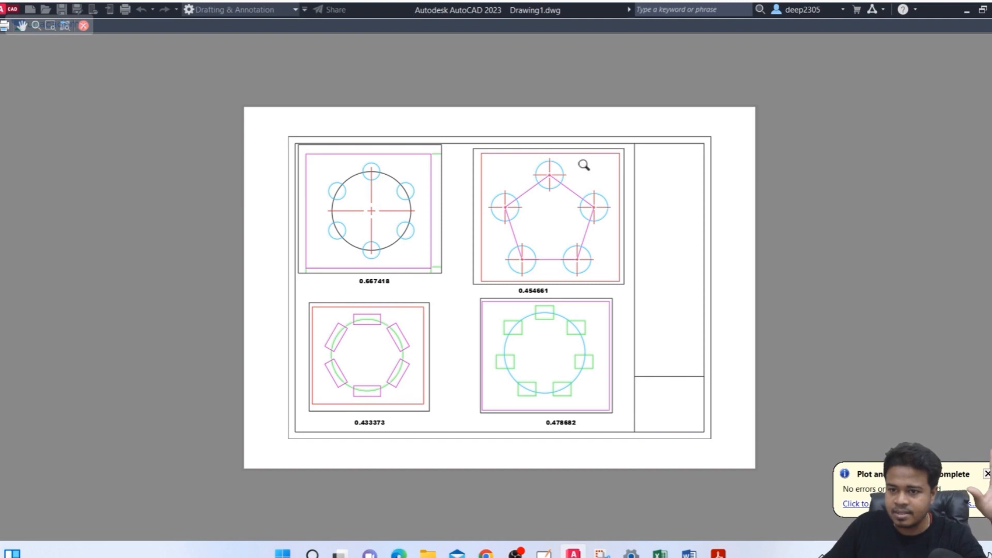
{"action": "scroll", "coordinate": [580, 173], "scroll_direction": "up", "scroll_amount": 4}
{"action": "scroll", "coordinate": [439, 226], "scroll_direction": "down", "scroll_amount": 4}
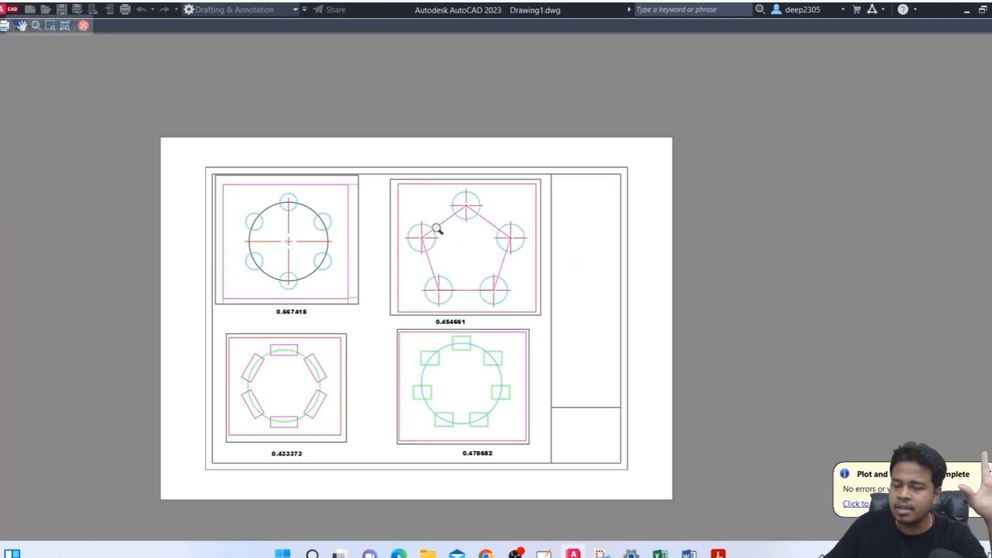
{"action": "left_click", "coordinate": [84, 28]}
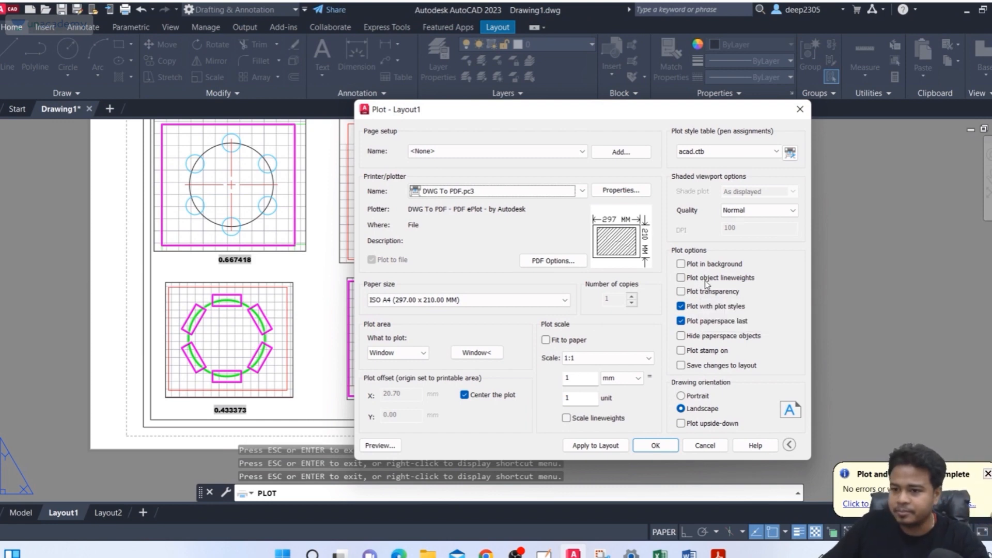
Step: Turn plotting of object lineweights back on and compare the result in the plot preview
{"action": "left_click", "coordinate": [704, 279]}
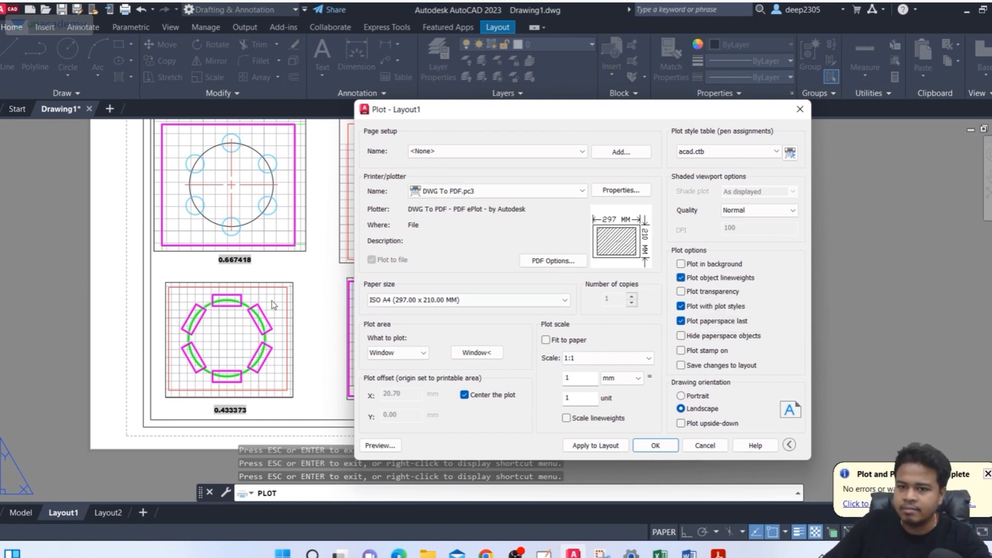
{"action": "left_click", "coordinate": [395, 448]}
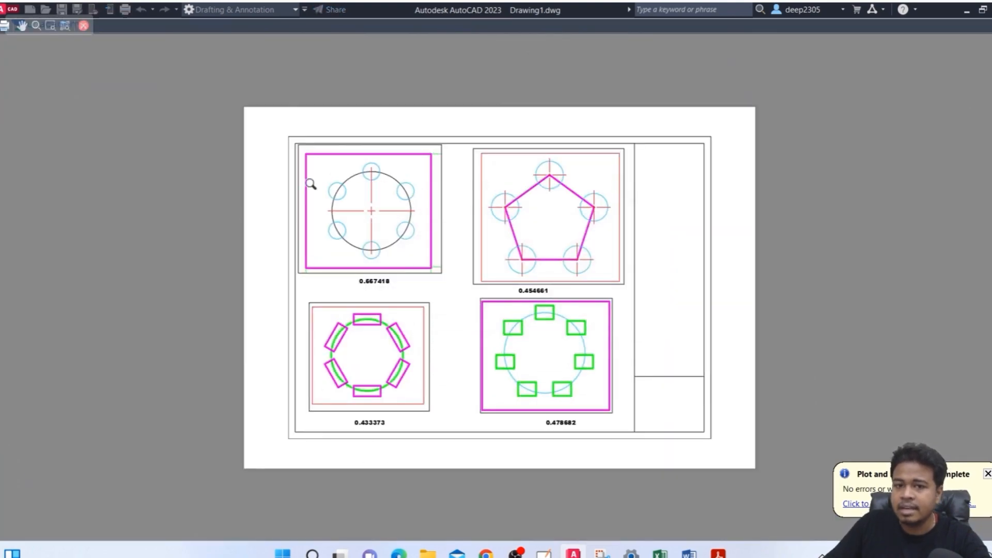
{"action": "left_click", "coordinate": [83, 26]}
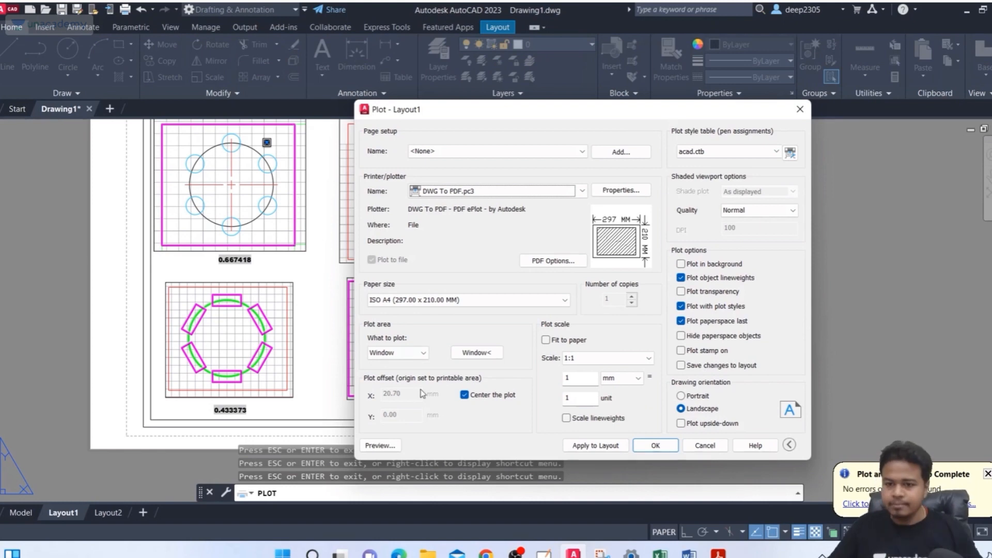
Step: Set the plot area to Layout and check how the frame falls on the sheet in the plot preview
{"action": "left_click", "coordinate": [408, 356]}
{"action": "left_click", "coordinate": [387, 382]}
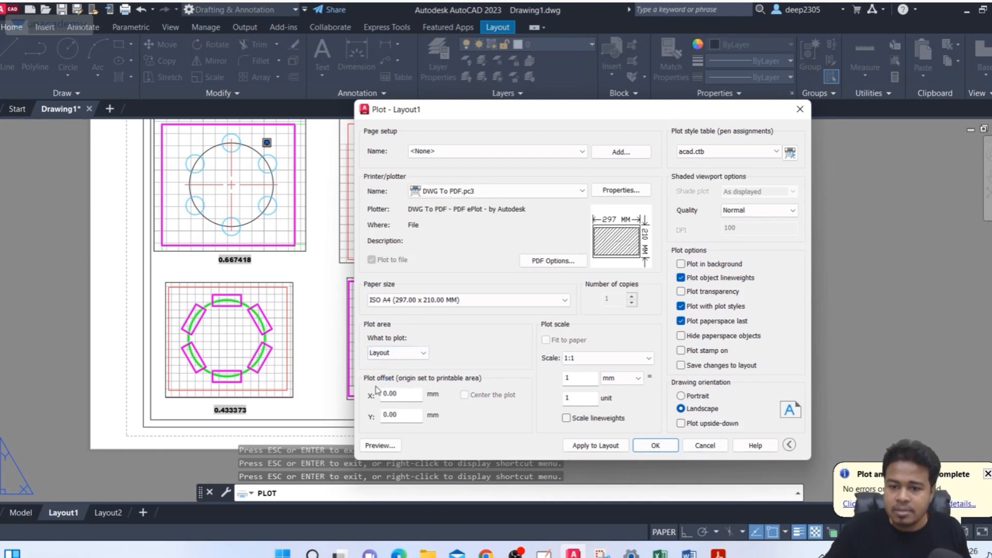
{"action": "left_click", "coordinate": [370, 450]}
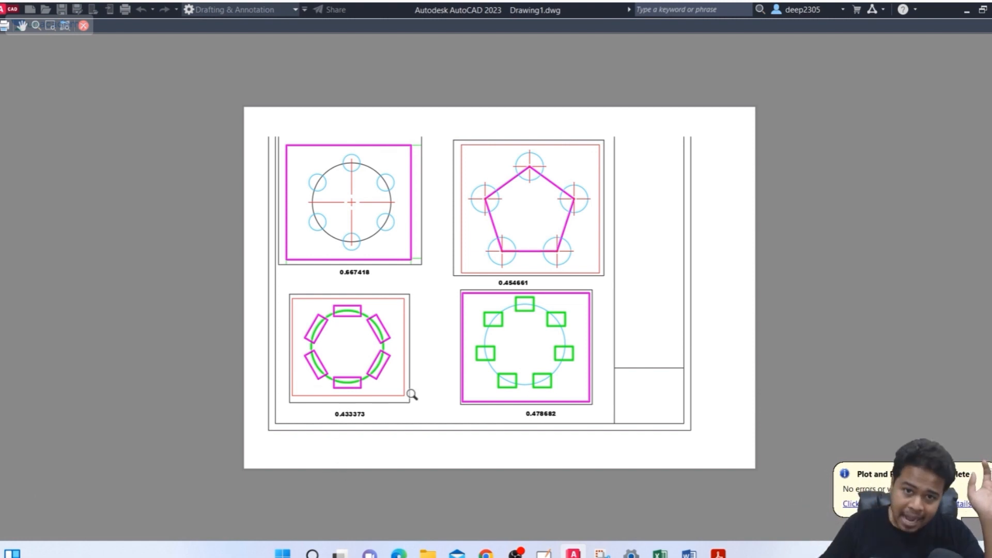
{"action": "left_click", "coordinate": [83, 27]}
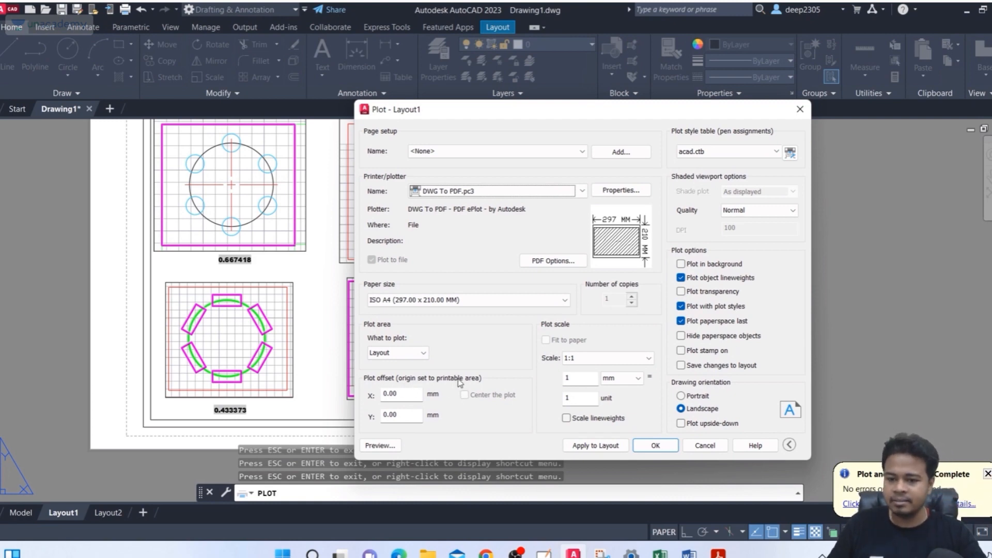
Step: Set the plot area back to Window, pick opposite corners of the outer frame, and preview the plot
{"action": "left_click", "coordinate": [405, 357]}
{"action": "left_click", "coordinate": [396, 389]}
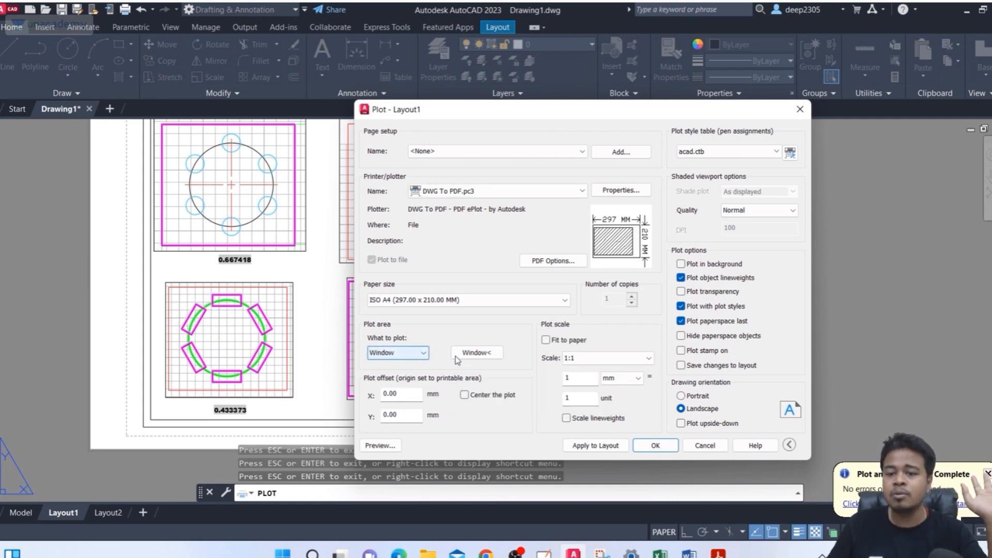
{"action": "left_click", "coordinate": [471, 352]}
{"action": "middle_click_drag", "start_coordinate": [250, 237], "coordinate": [294, 300]}
{"action": "left_click", "coordinate": [187, 169]}
{"action": "scroll", "coordinate": [306, 233], "scroll_direction": "down", "scroll_amount": 4}
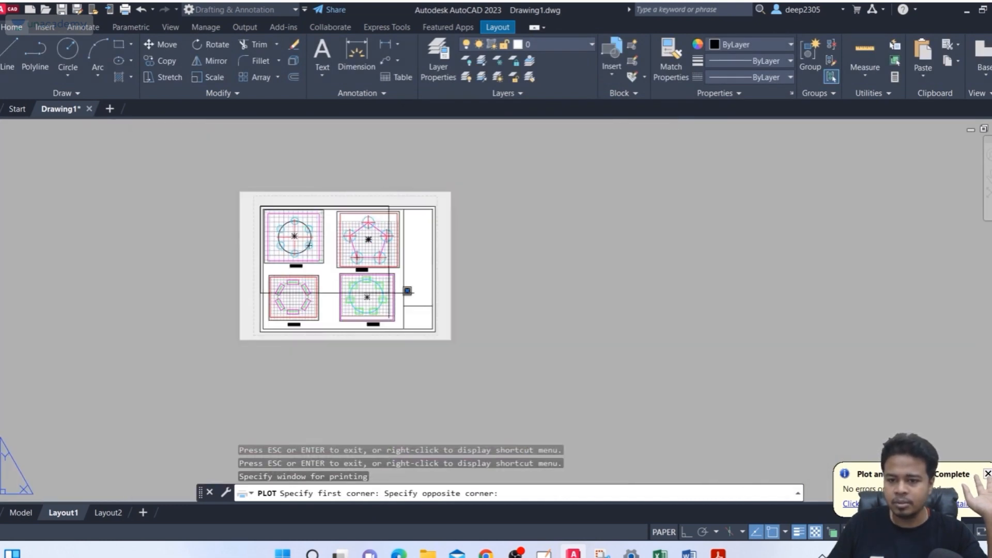
{"action": "scroll", "coordinate": [425, 330], "scroll_direction": "up", "scroll_amount": 4}
{"action": "left_click", "coordinate": [447, 334]}
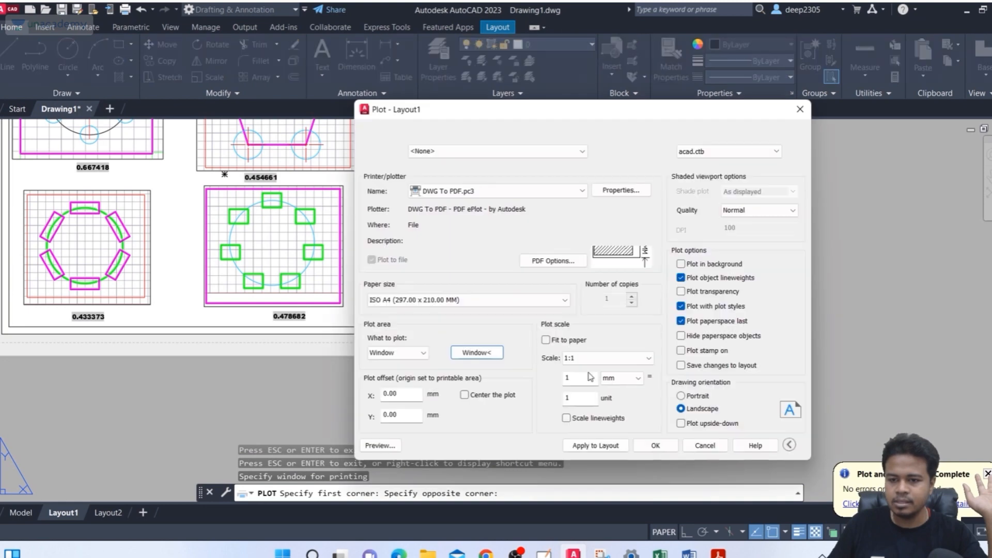
{"action": "left_click", "coordinate": [380, 445]}
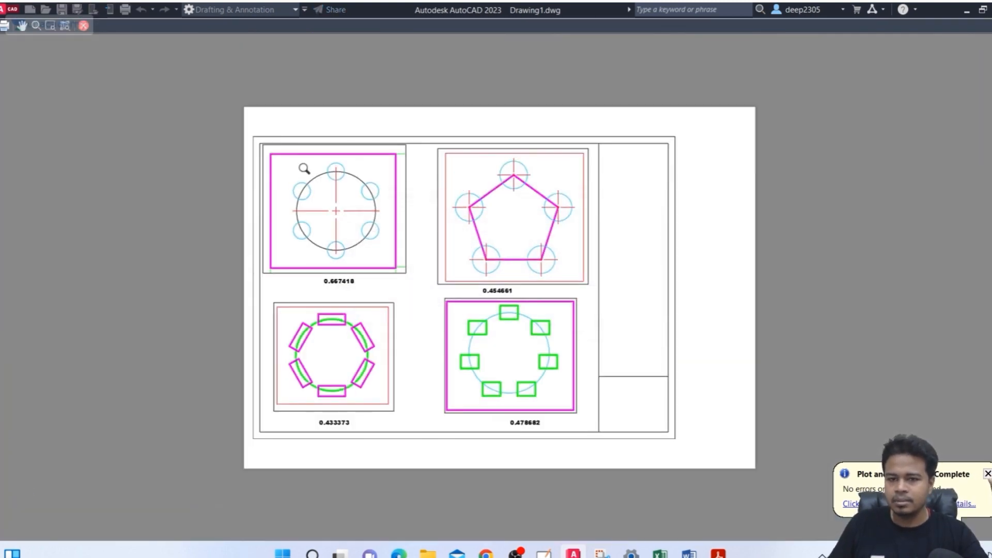
{"action": "left_click", "coordinate": [84, 26]}
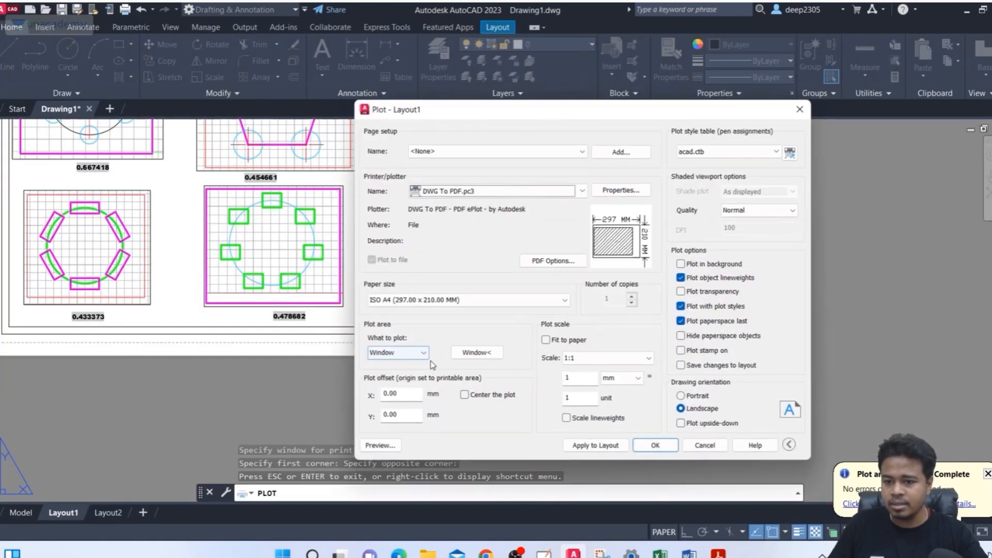
Step: Center the windowed plot, preview it, and close the plot settings without plotting
{"action": "left_click", "coordinate": [488, 396]}
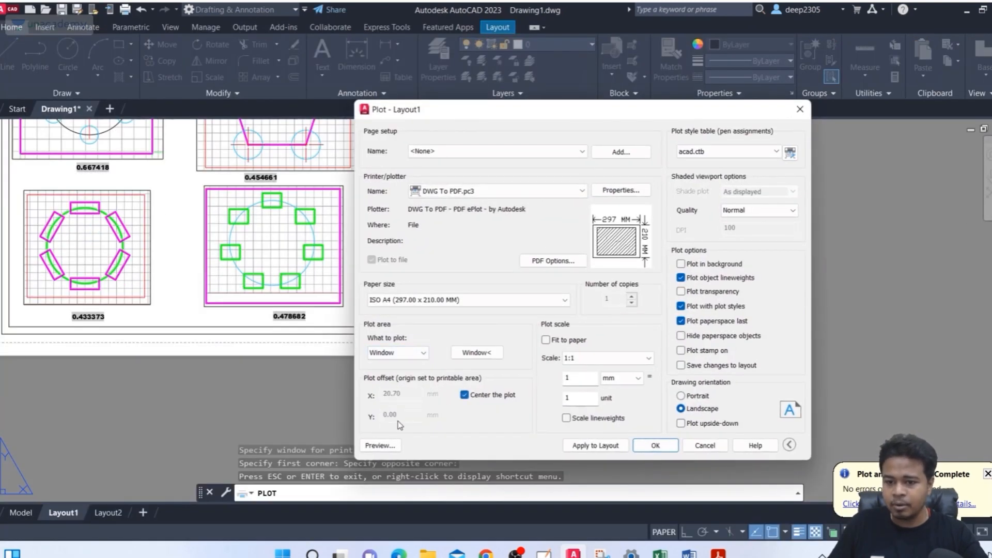
{"action": "left_click", "coordinate": [381, 445]}
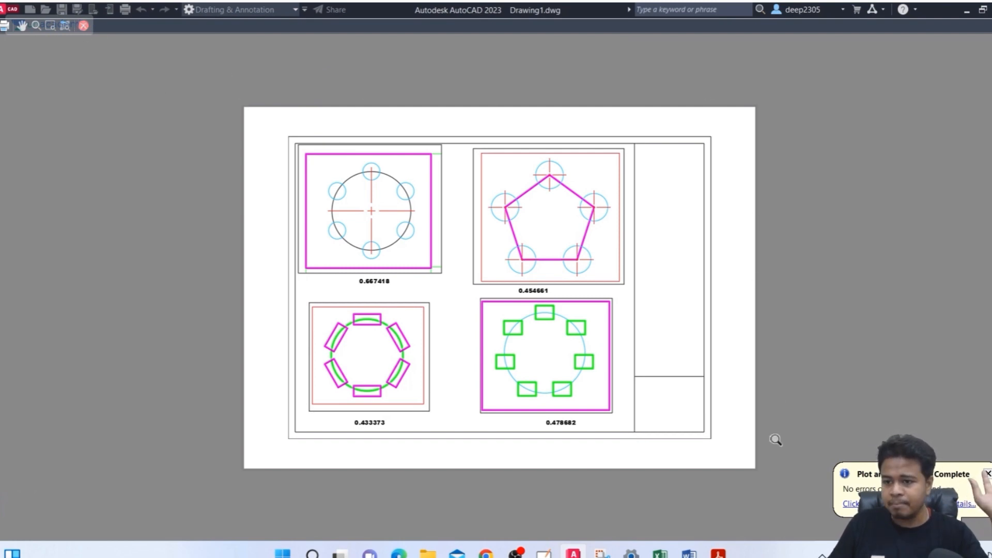
{"action": "left_click", "coordinate": [83, 25]}
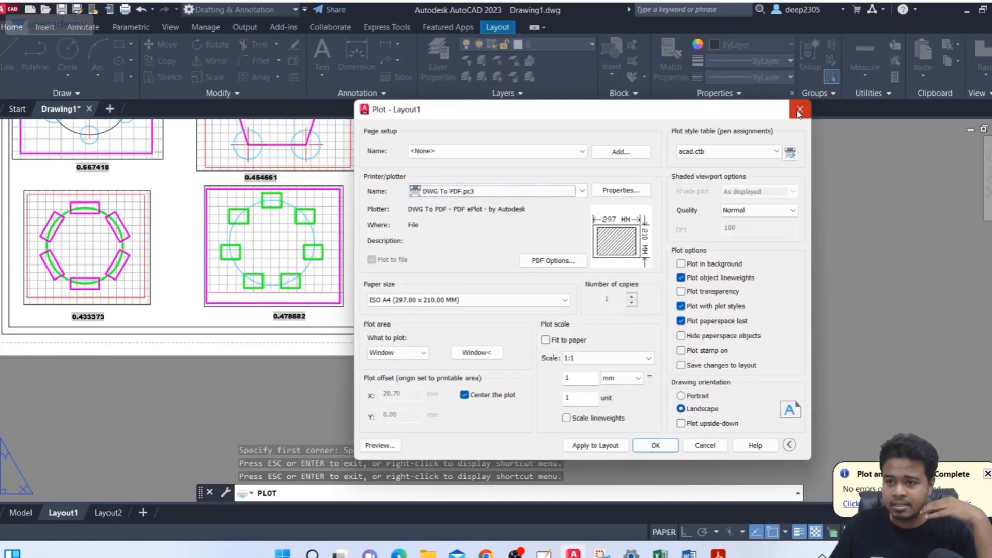
{"action": "key", "text": "Escape"}
Step: Try to stretch the right edge of the outer frame outward past the printable area, and deselect the frame
{"action": "middle_click_drag", "start_coordinate": [464, 235], "coordinate": [558, 384]}
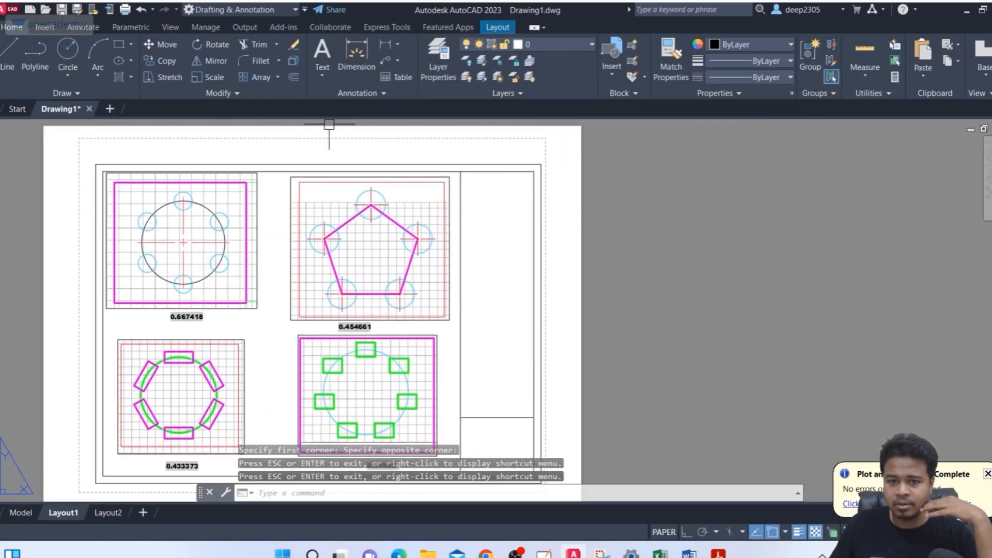
{"action": "scroll", "coordinate": [42, 154], "scroll_direction": "down", "scroll_amount": 2}
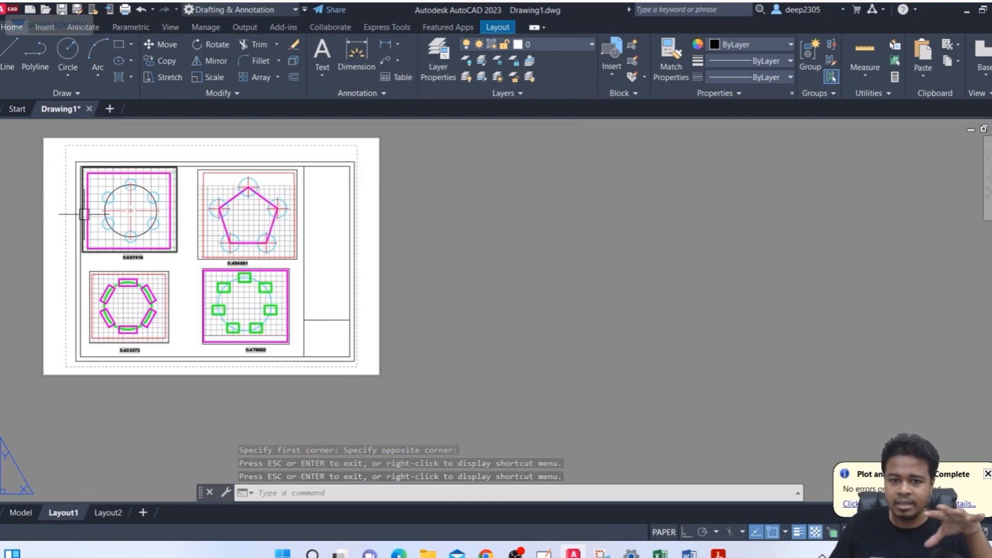
{"action": "scroll", "coordinate": [369, 155], "scroll_direction": "up", "scroll_amount": 3}
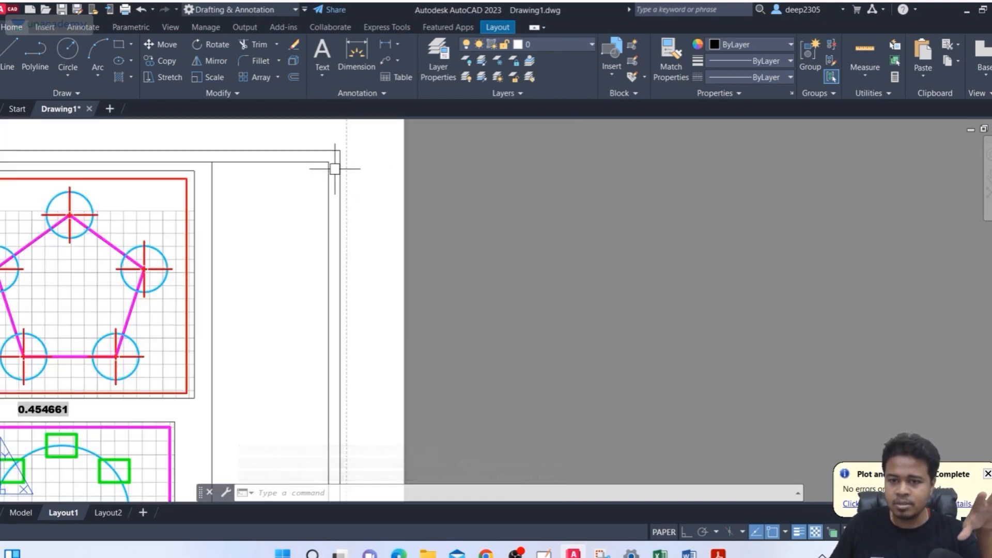
{"action": "left_click", "coordinate": [340, 191]}
{"action": "scroll", "coordinate": [355, 191], "scroll_direction": "down", "scroll_amount": 4}
{"action": "scroll", "coordinate": [363, 294], "scroll_direction": "up", "scroll_amount": 2}
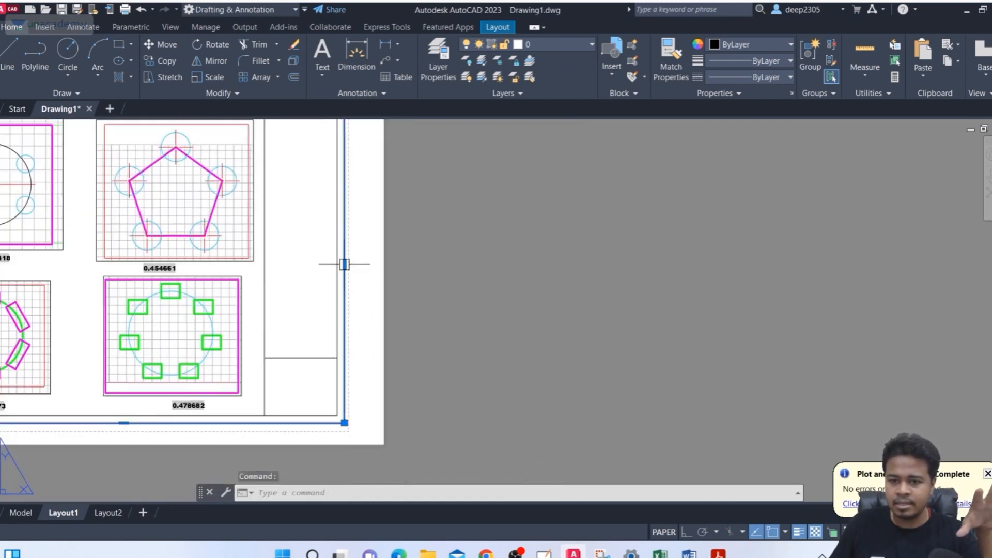
{"action": "left_click", "coordinate": [344, 264]}
{"action": "left_click", "coordinate": [431, 268]}
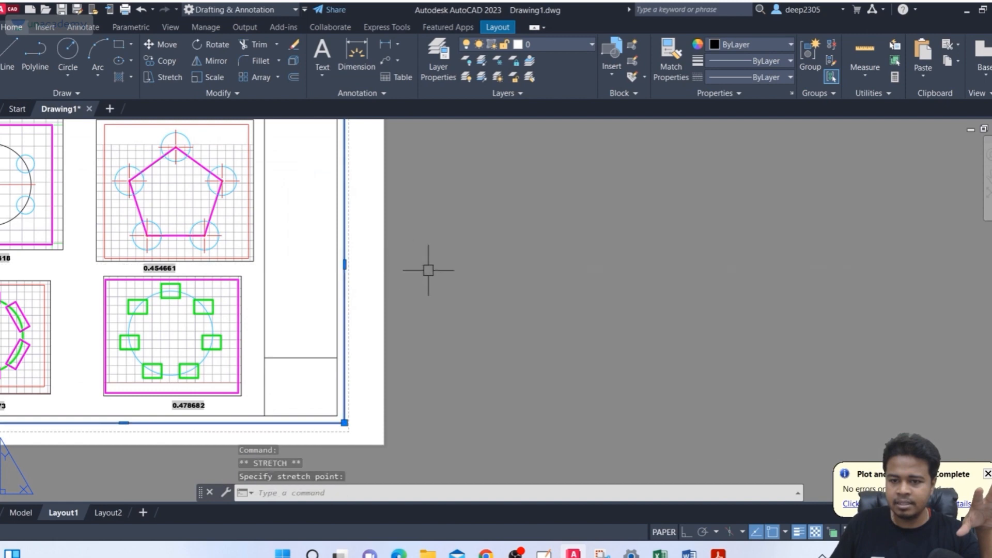
{"action": "left_click", "coordinate": [343, 265]}
{"action": "left_click", "coordinate": [371, 265]}
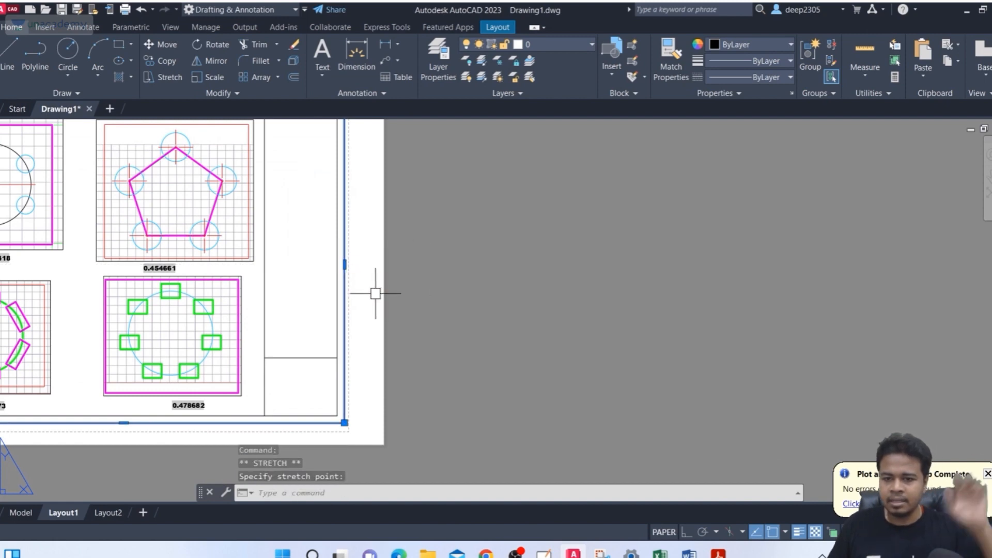
{"action": "middle_click_drag", "start_coordinate": [381, 295], "coordinate": [396, 303]}
{"action": "key", "text": "Escape"}
{"action": "scroll", "coordinate": [381, 277], "scroll_direction": "down", "scroll_amount": 2}
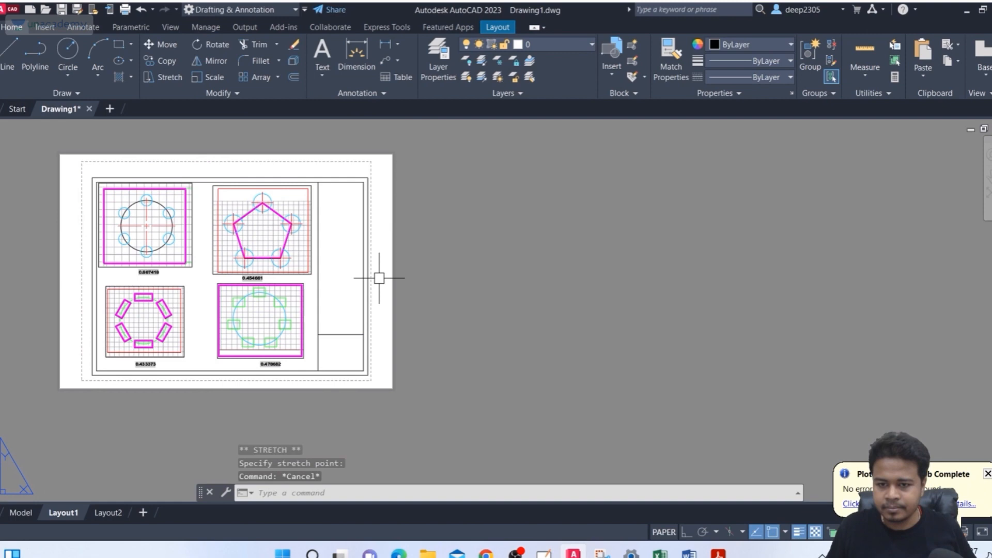
Step: Try again to stretch the outer frame's right edge from its midpoint, and cancel the selection
{"action": "scroll", "coordinate": [368, 235], "scroll_direction": "up", "scroll_amount": 2}
{"action": "left_click", "coordinate": [370, 235]}
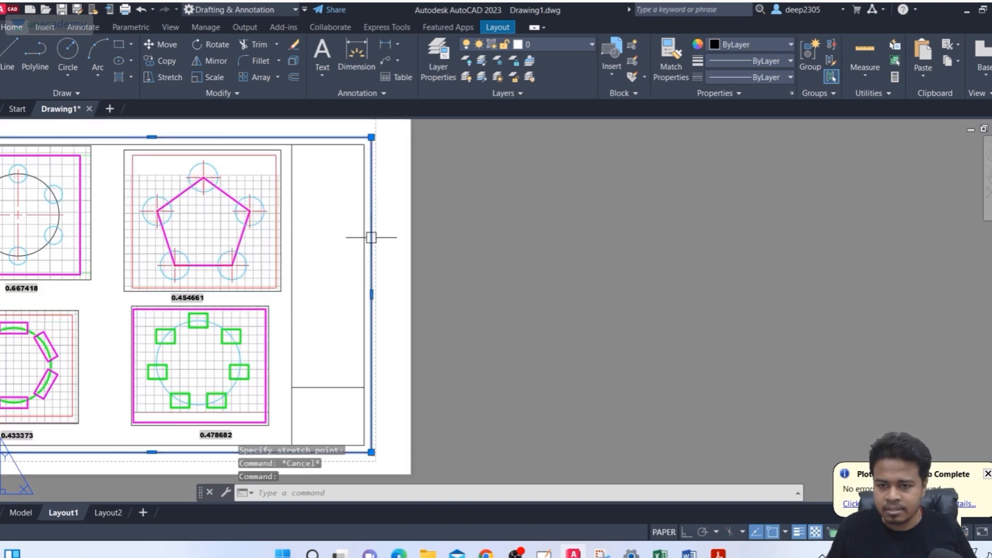
{"action": "left_click", "coordinate": [371, 295]}
{"action": "key", "text": "Escape"}
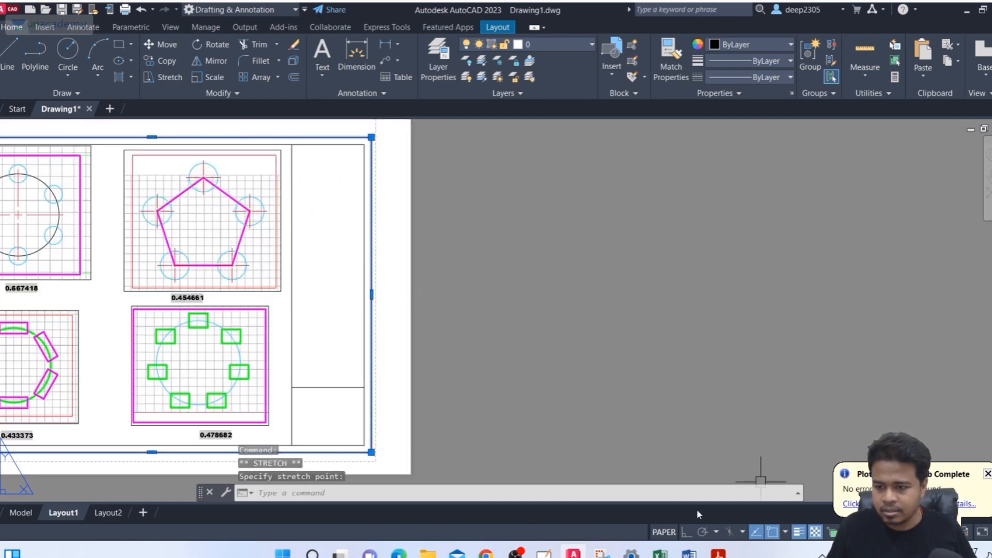
{"action": "key", "text": "Escape"}
Step: Stretch the upper-right corner of the outer frame up and outward beyond the dashed printable area
{"action": "left_click", "coordinate": [213, 136]}
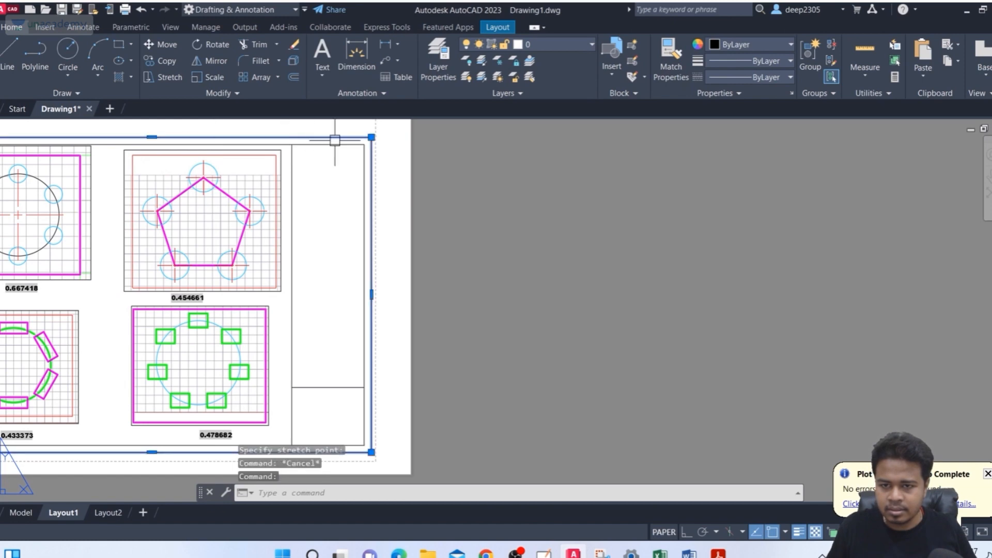
{"action": "left_click", "coordinate": [371, 136]}
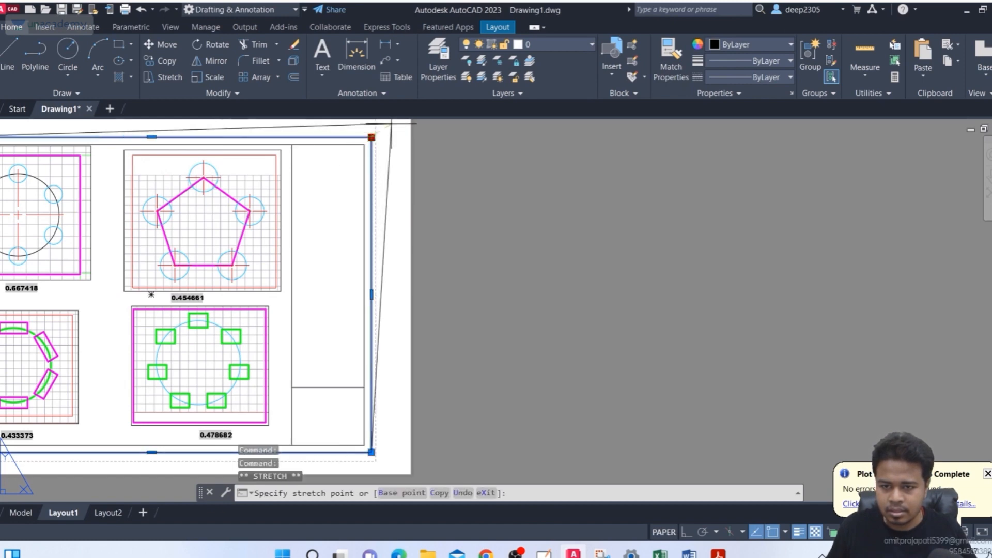
{"action": "scroll", "coordinate": [400, 186], "scroll_direction": "down", "scroll_amount": 5}
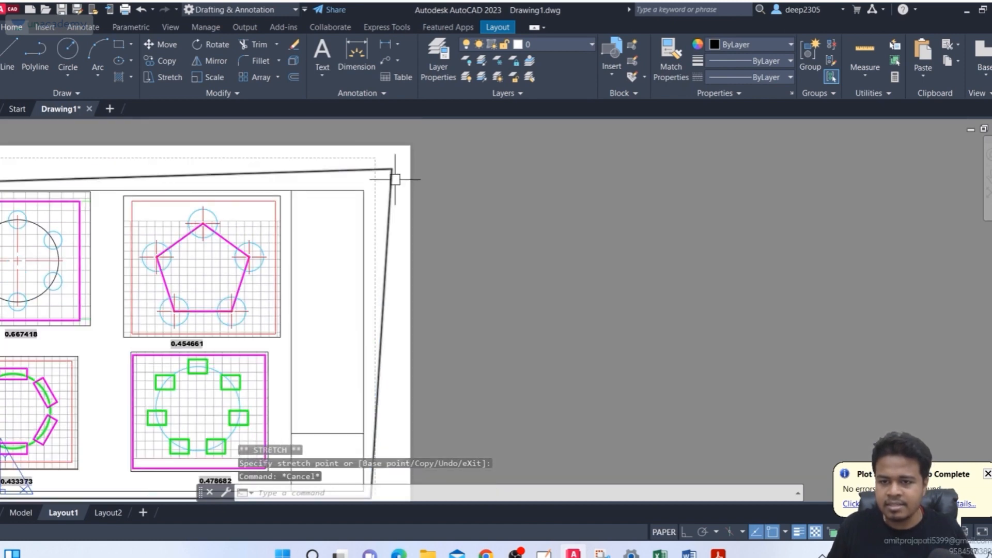
{"action": "key", "text": "Escape"}
{"action": "middle_click_drag", "start_coordinate": [382, 179], "coordinate": [464, 165]}
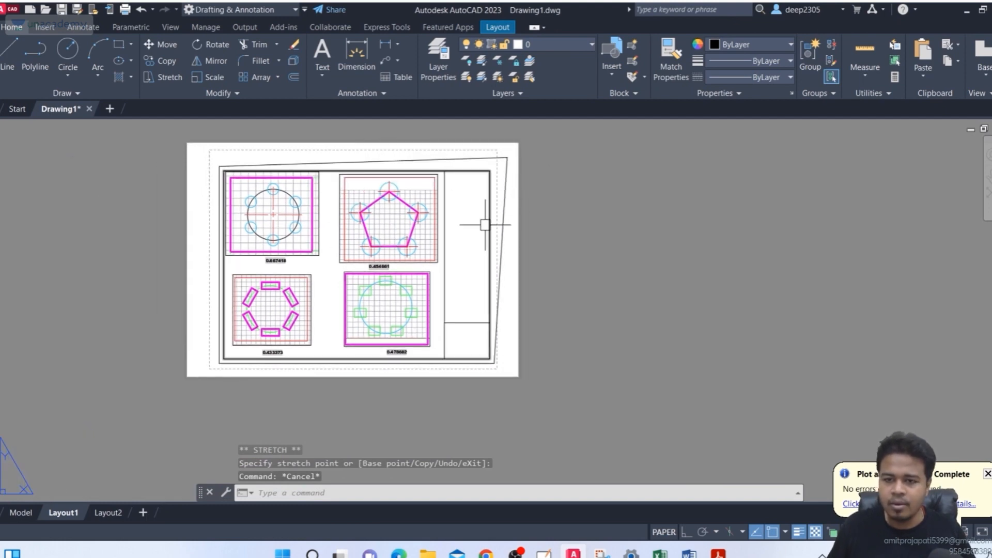
Step: Start a new plot of Layout1 with the stretched outer frame
{"action": "type", "text": "PLOT"}
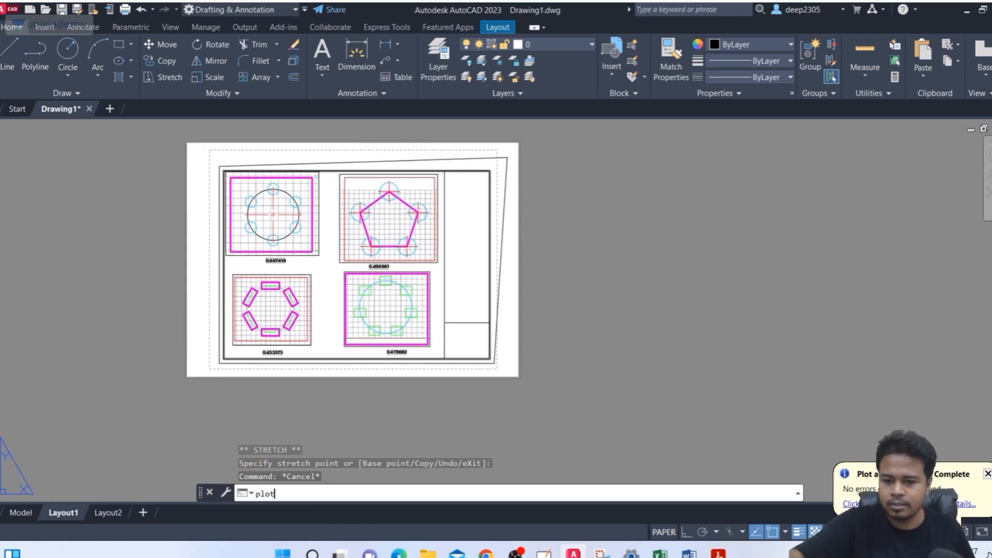
Step: Open the plot settings for Layout1 and apply the Deep_unacademy page setup
{"action": "key", "text": "Return"}
{"action": "left_click", "coordinate": [413, 142]}
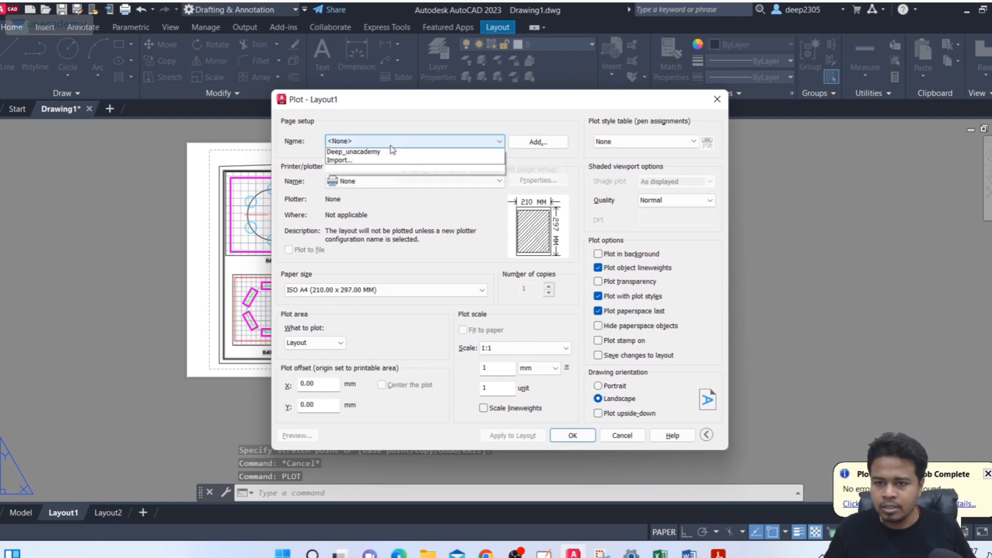
{"action": "left_click", "coordinate": [384, 170]}
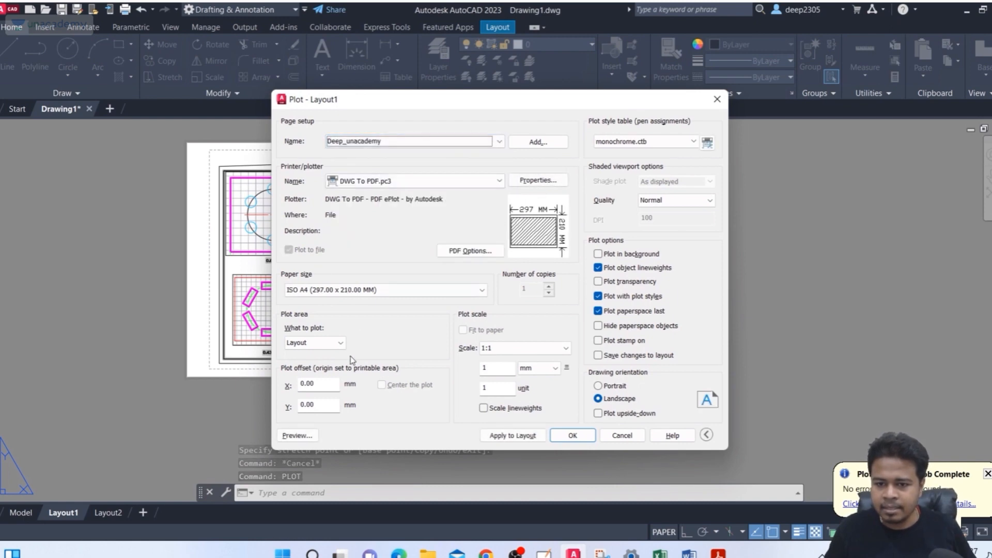
{"action": "left_click", "coordinate": [315, 342]}
{"action": "left_click", "coordinate": [310, 379]}
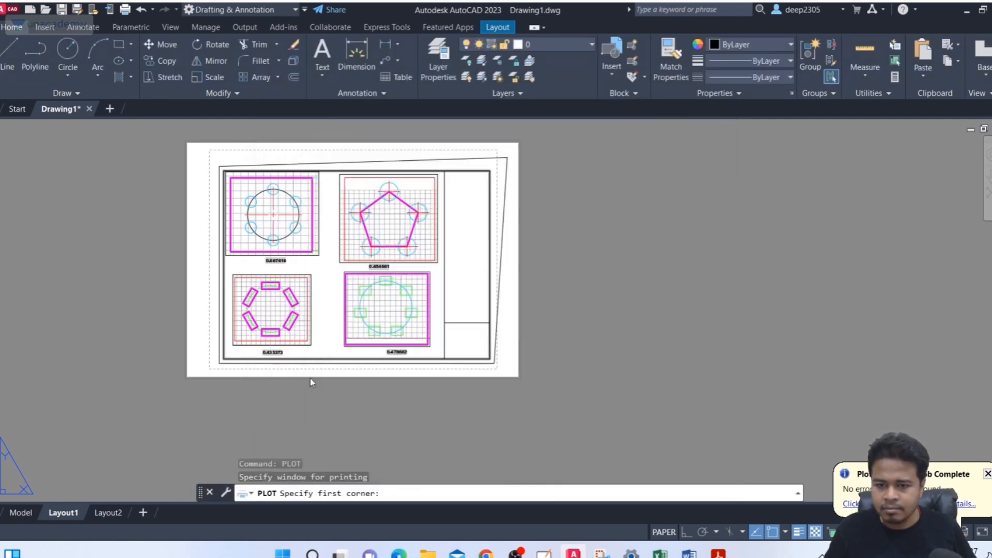
{"action": "left_click", "coordinate": [219, 166]}
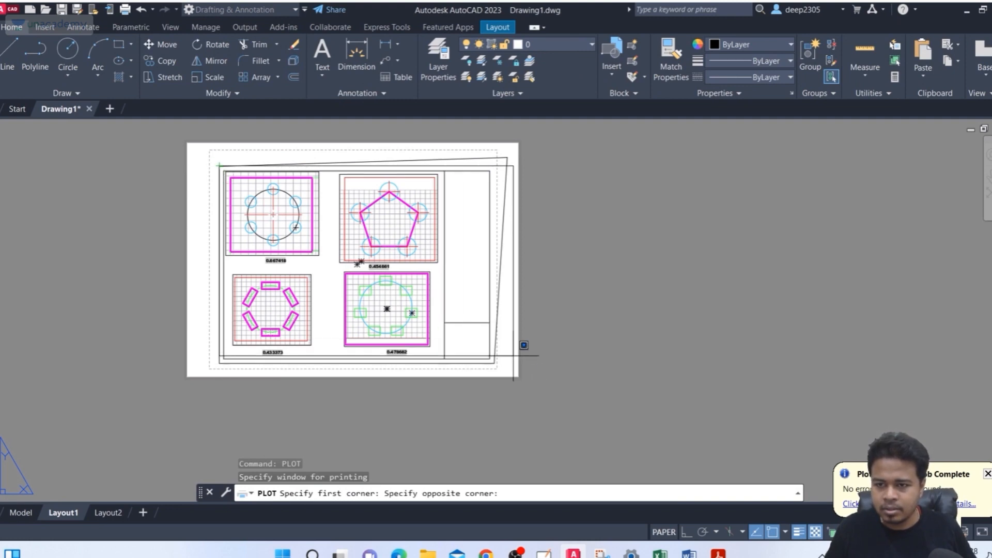
{"action": "key", "text": "Escape"}
Step: Set the plot area to a window around the layout's drawing border and preview the plot
{"action": "left_click", "coordinate": [315, 342]}
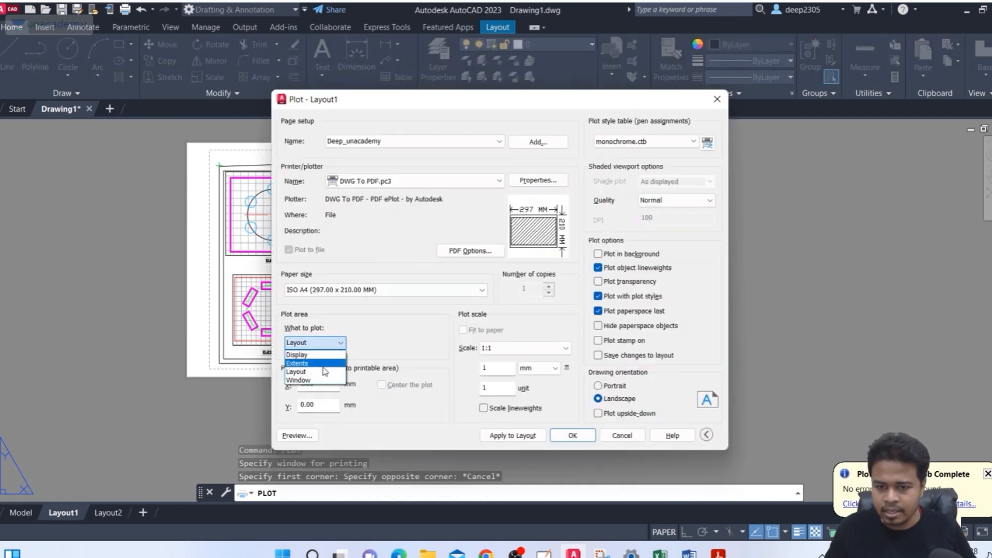
{"action": "left_click", "coordinate": [310, 379]}
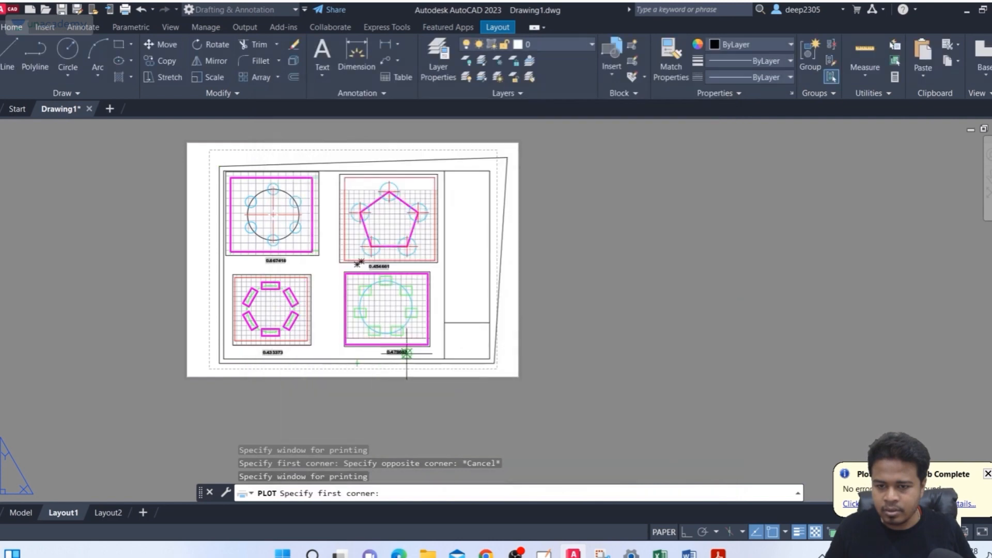
{"action": "left_click", "coordinate": [213, 152]}
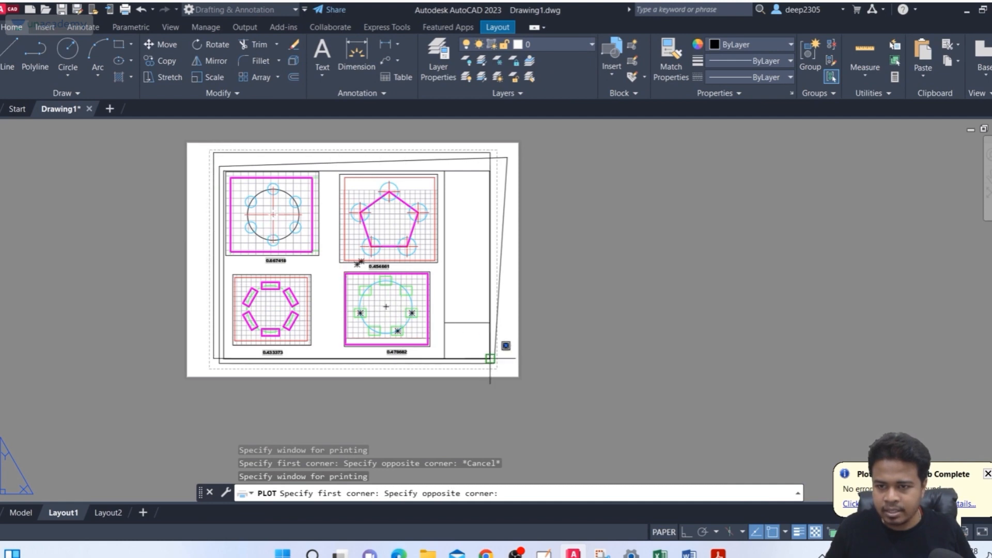
{"action": "left_click", "coordinate": [517, 369]}
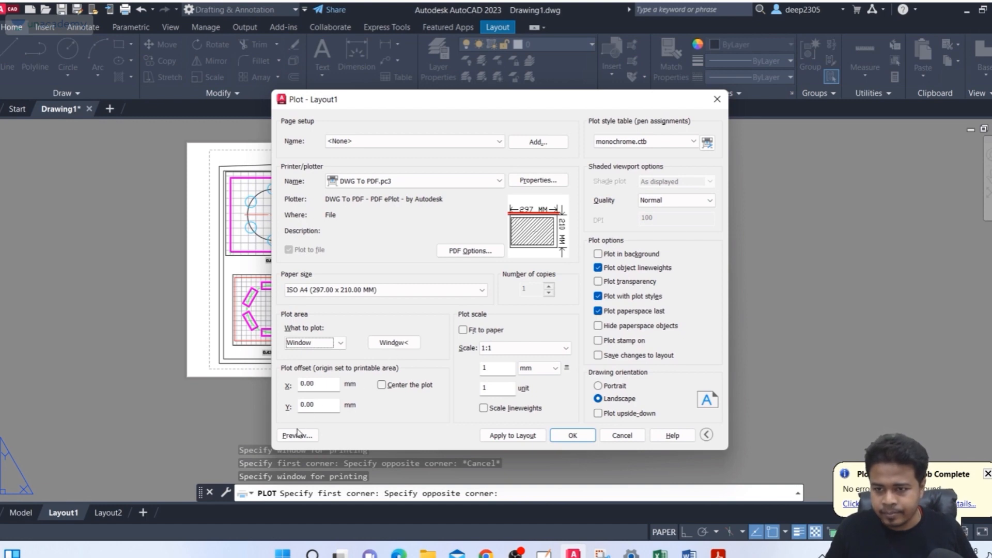
{"action": "left_click", "coordinate": [297, 434]}
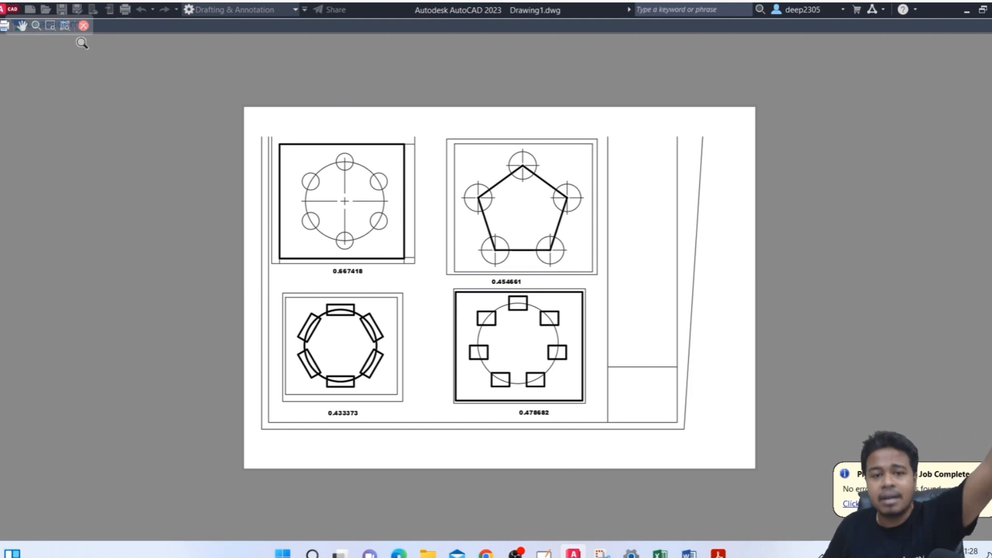
{"action": "left_click", "coordinate": [84, 26]}
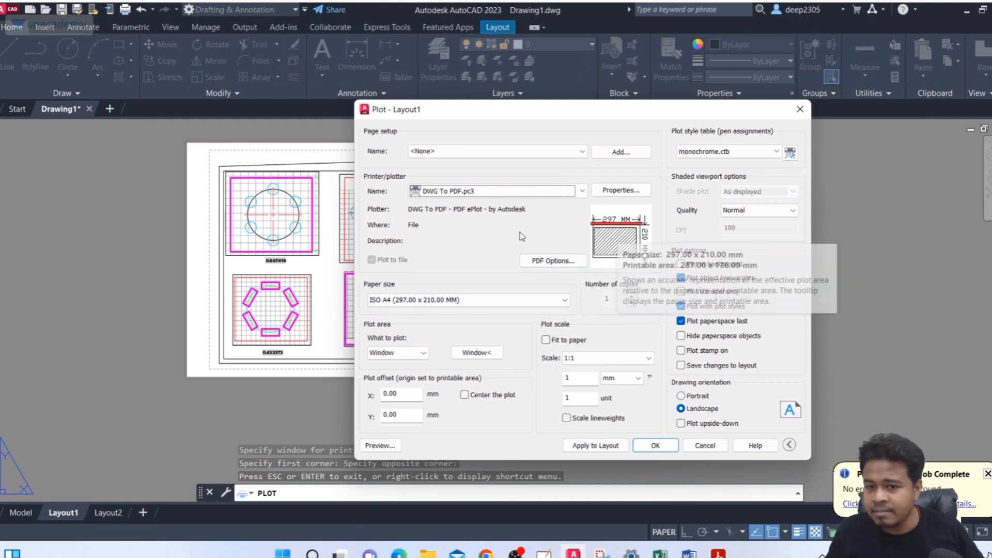
Step: Redefine the plot window with a larger area starting outside the printable margin, and preview the plot again
{"action": "left_click", "coordinate": [476, 352]}
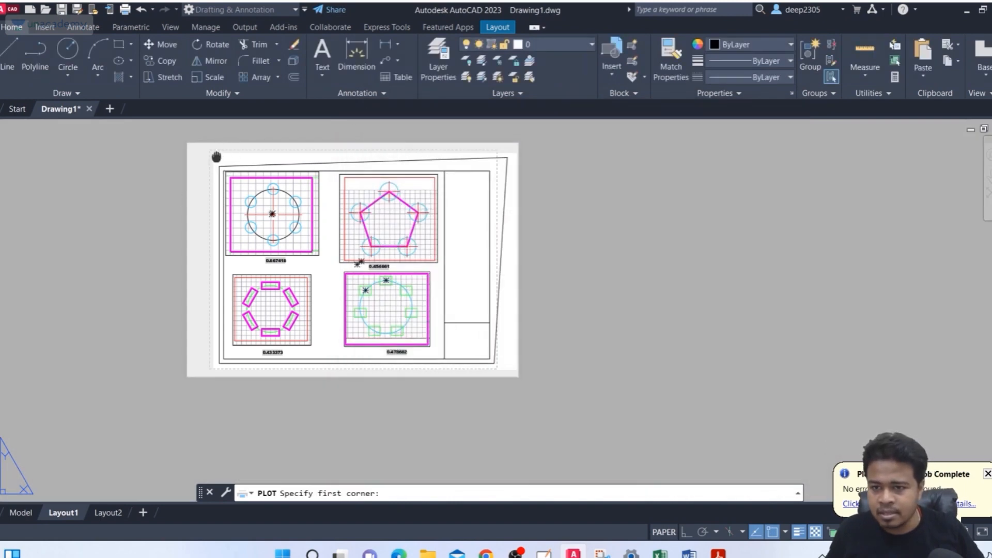
{"action": "scroll", "coordinate": [204, 160], "scroll_direction": "up", "scroll_amount": 3}
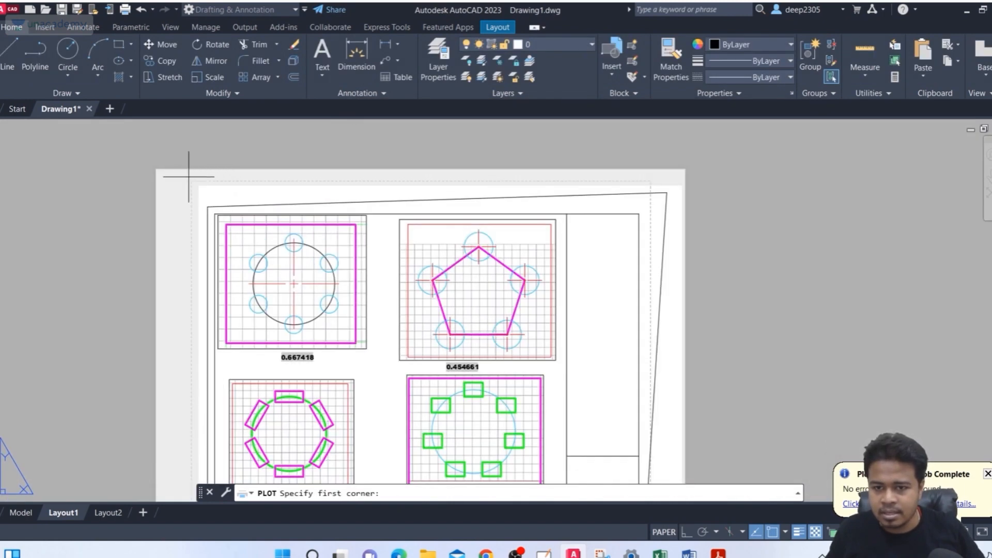
{"action": "left_click", "coordinate": [186, 175]}
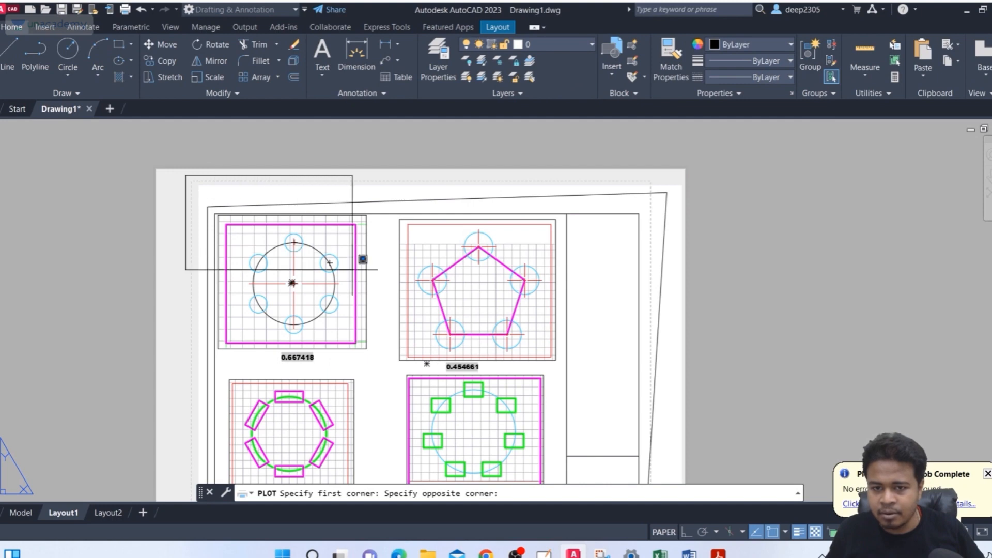
{"action": "scroll", "coordinate": [352, 269], "scroll_direction": "down", "scroll_amount": 4}
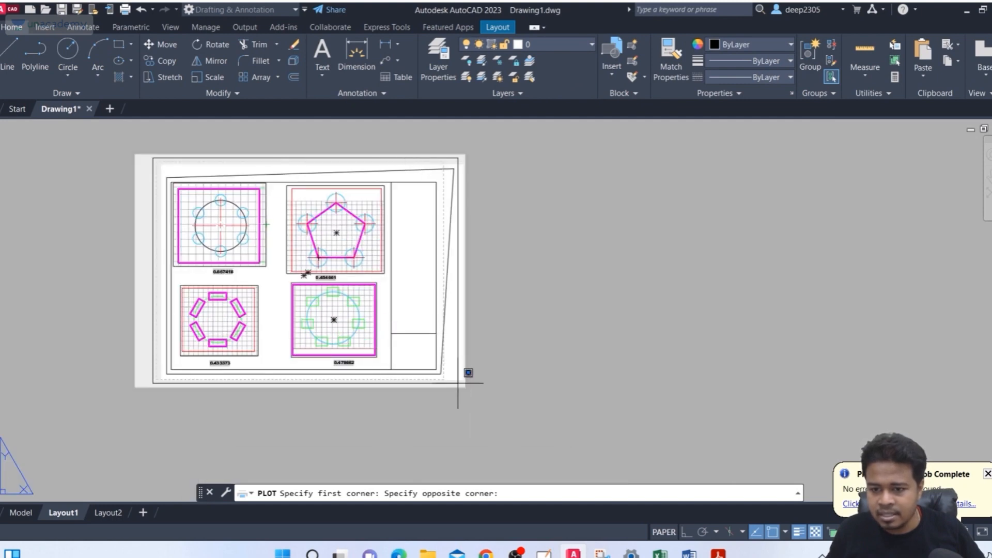
{"action": "left_click", "coordinate": [494, 401]}
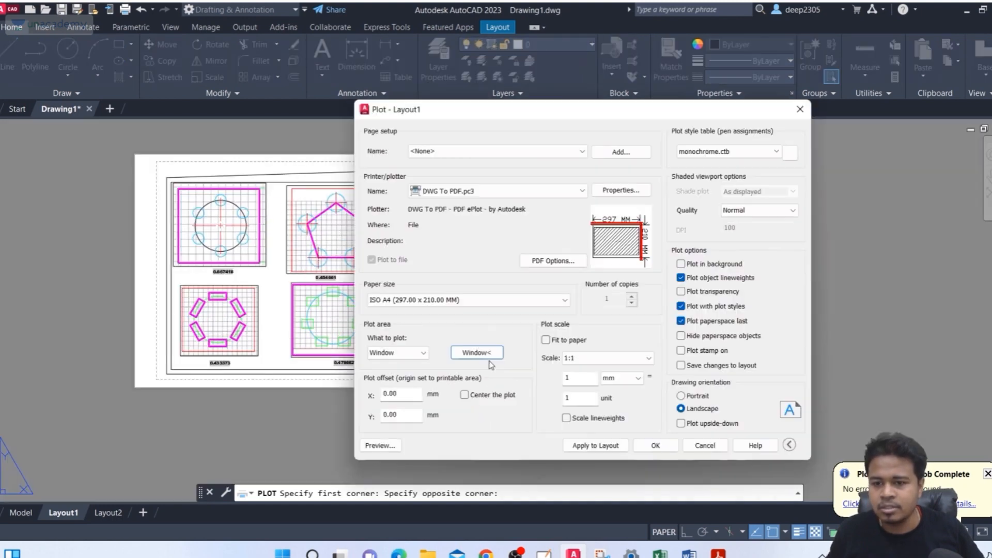
{"action": "left_click", "coordinate": [377, 445]}
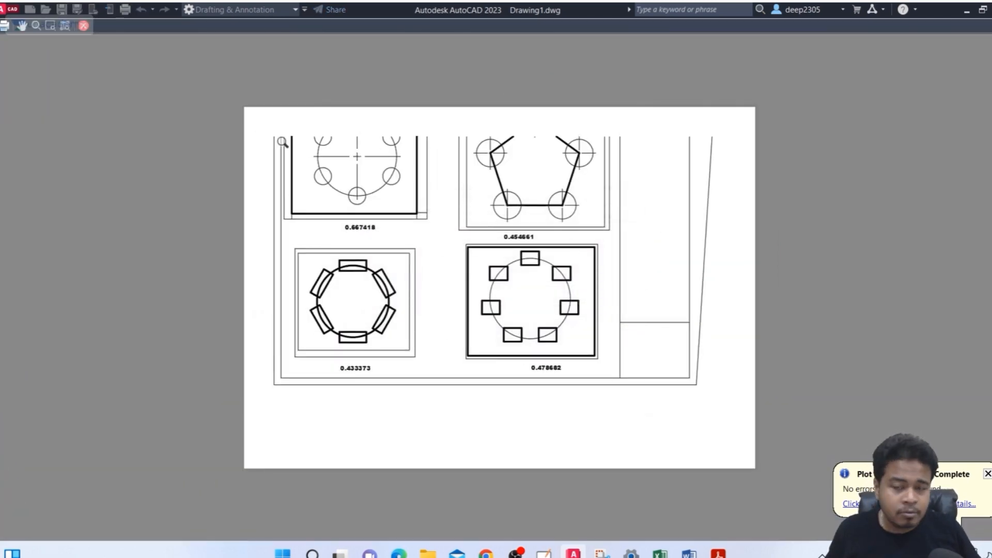
{"action": "left_click", "coordinate": [82, 26]}
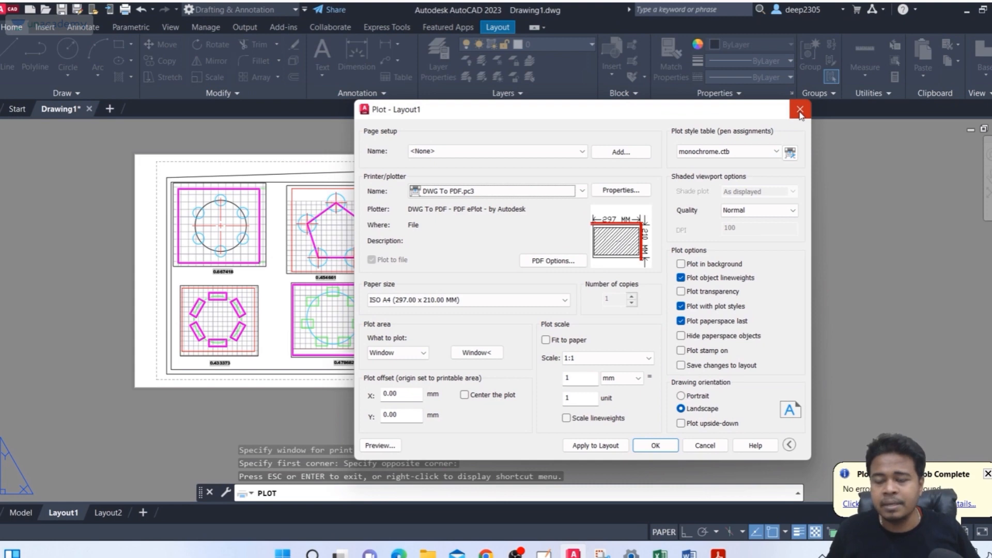
{"action": "mouse_move", "coordinate": [617, 240]}
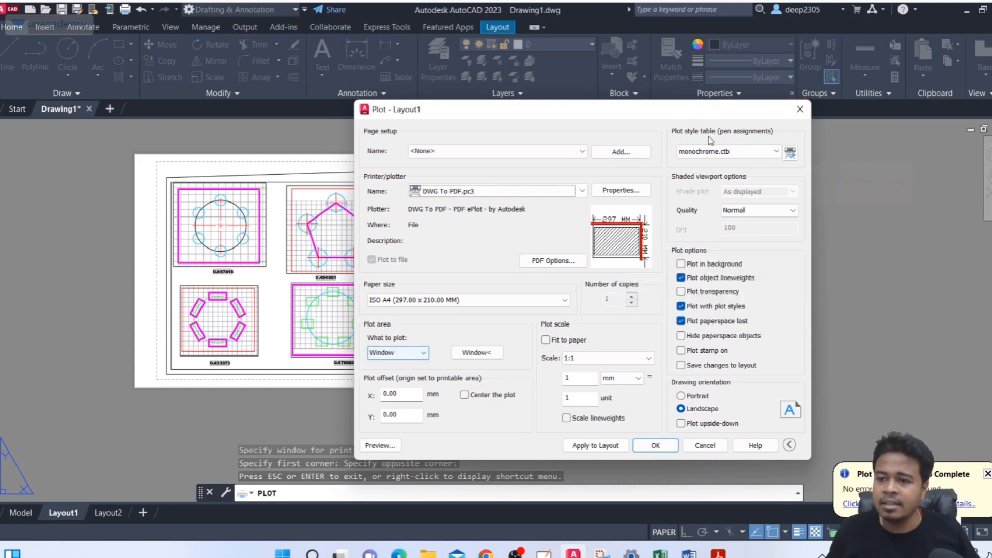
{"action": "left_click", "coordinate": [390, 353]}
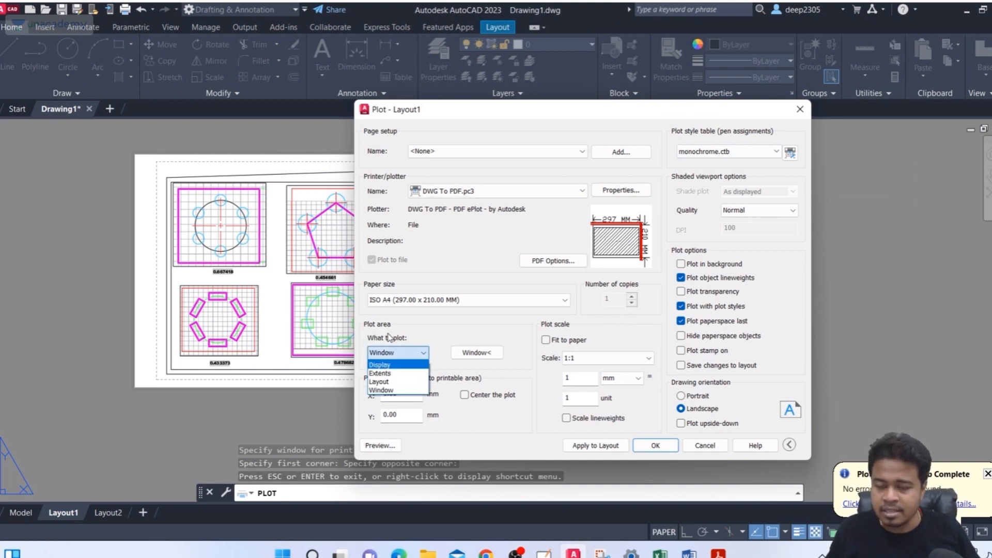
{"action": "left_click", "coordinate": [390, 389]}
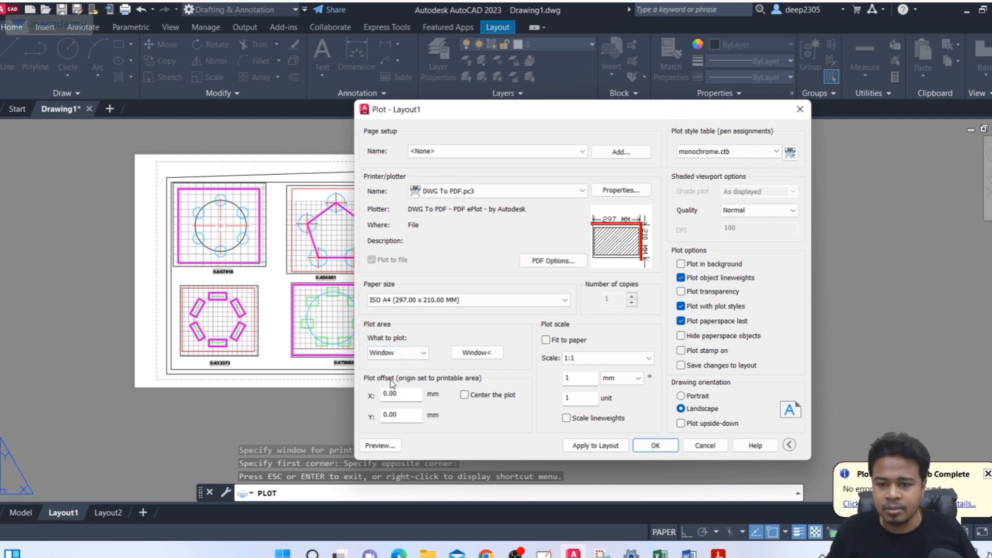
{"action": "left_click", "coordinate": [473, 353]}
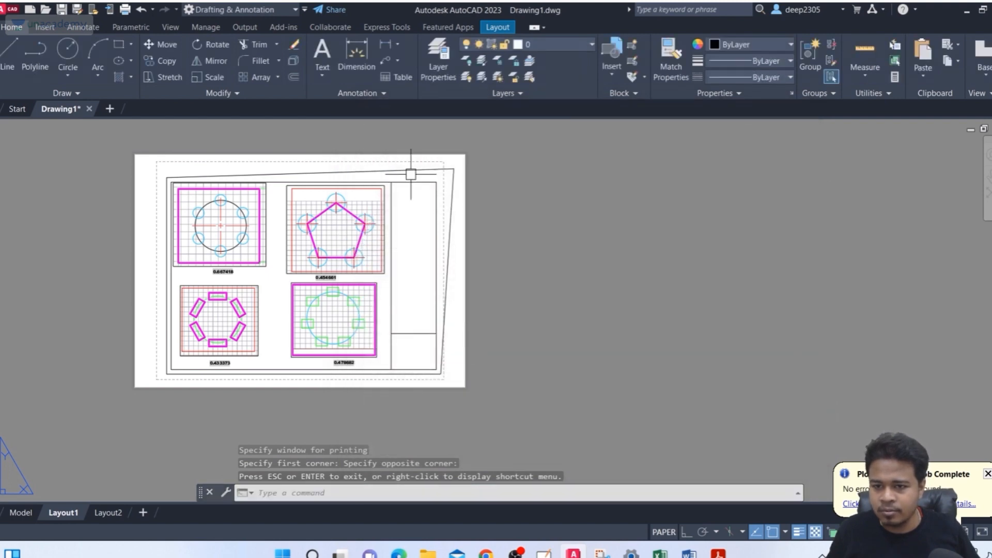
Step: Stretch the outer border's skewed upper-right corner into line with its neighbouring corners so the border is rectangular
{"action": "scroll", "coordinate": [422, 171], "scroll_direction": "up", "scroll_amount": 2}
{"action": "left_click", "coordinate": [467, 181]}
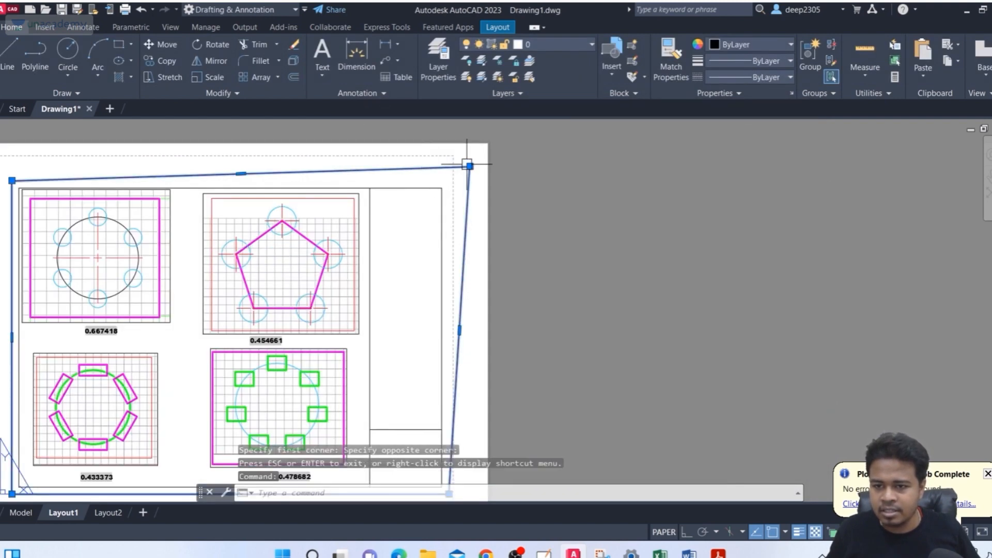
{"action": "left_click", "coordinate": [469, 166]}
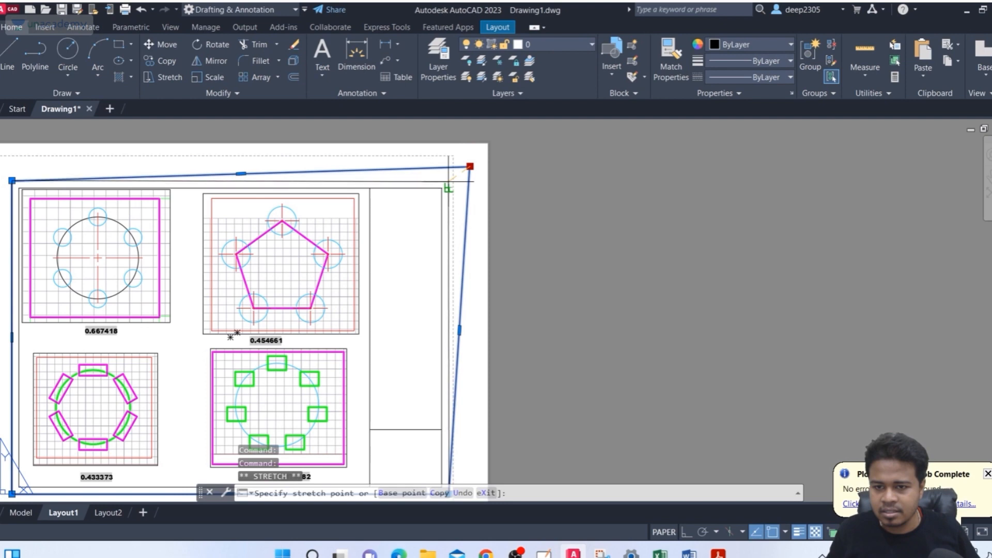
{"action": "key", "text": "Escape"}
{"action": "key", "text": "Escape"}
{"action": "middle_click_drag", "start_coordinate": [464, 177], "coordinate": [456, 172]}
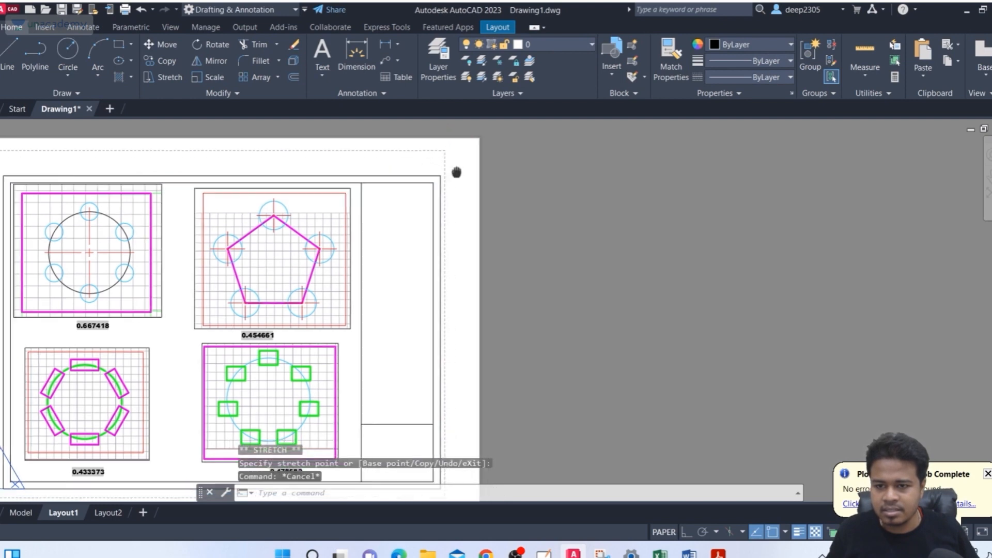
{"action": "scroll", "coordinate": [455, 170], "scroll_direction": "down", "scroll_amount": 2}
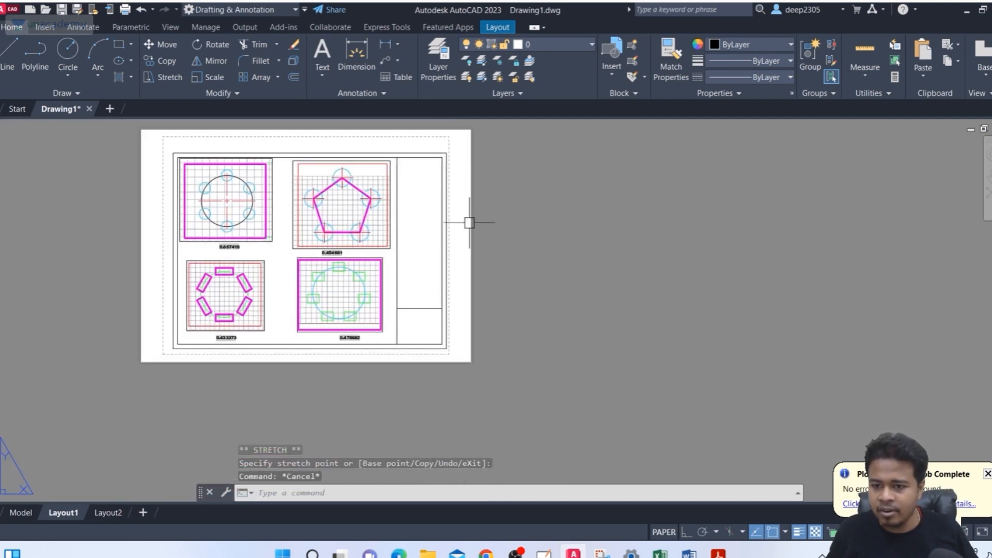
{"action": "middle_click_drag", "start_coordinate": [469, 223], "coordinate": [473, 222]}
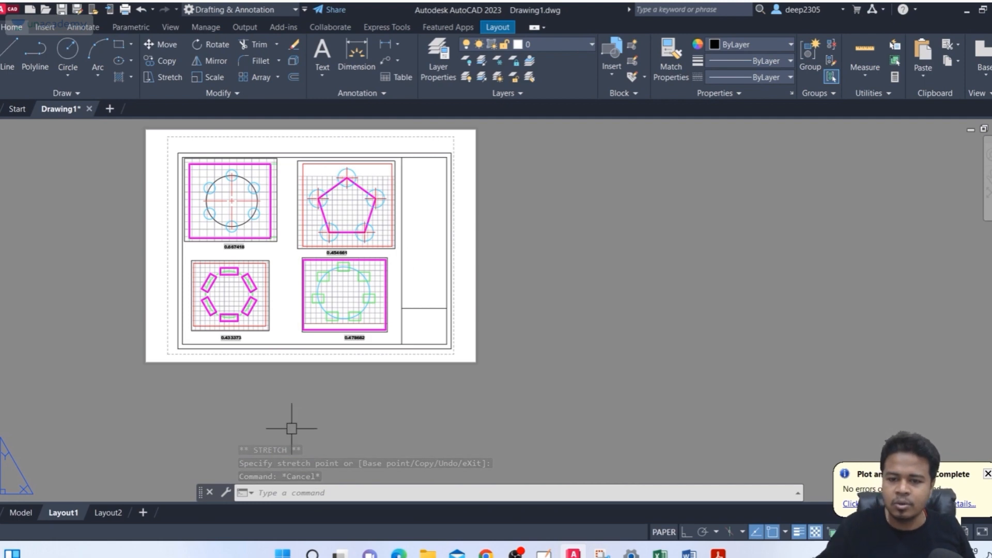
Step: Start a new plot of Layout1 using the Deep_unacademy page setup
{"action": "type", "text": "plot"}
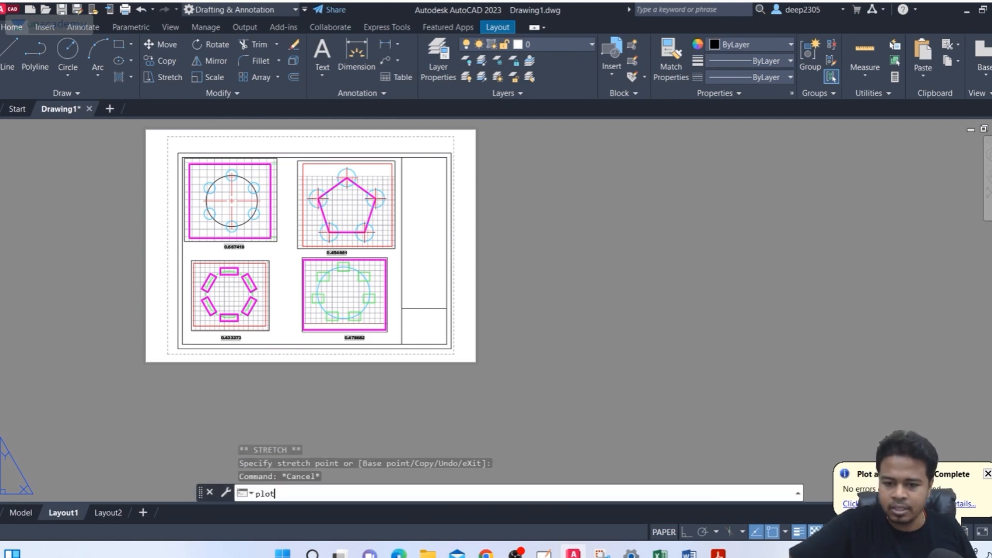
{"action": "key", "text": "Return"}
{"action": "left_click", "coordinate": [412, 143]}
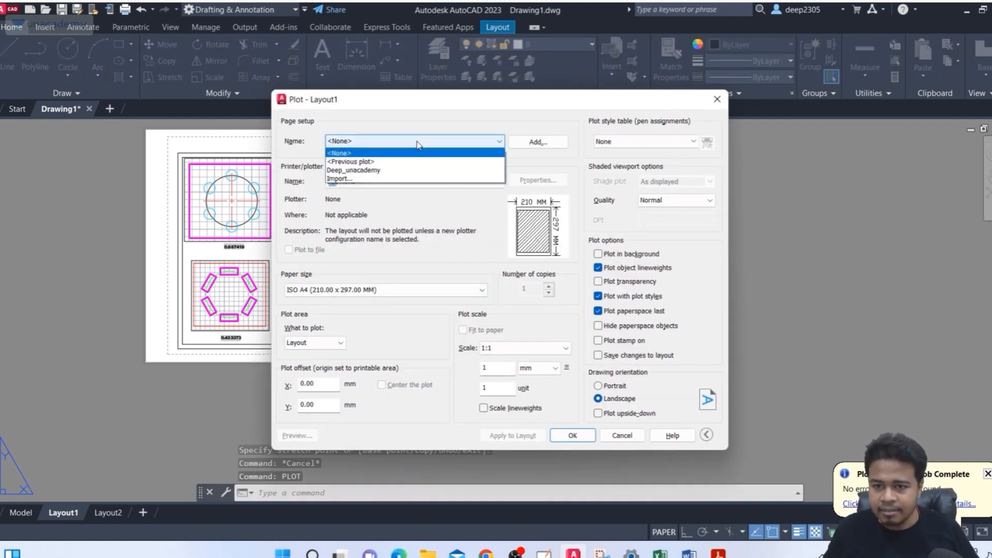
{"action": "left_click", "coordinate": [406, 170]}
Step: Set the plot area to a window from the outer border's upper-left to lower-right corner, and center the plot
{"action": "left_click", "coordinate": [314, 343]}
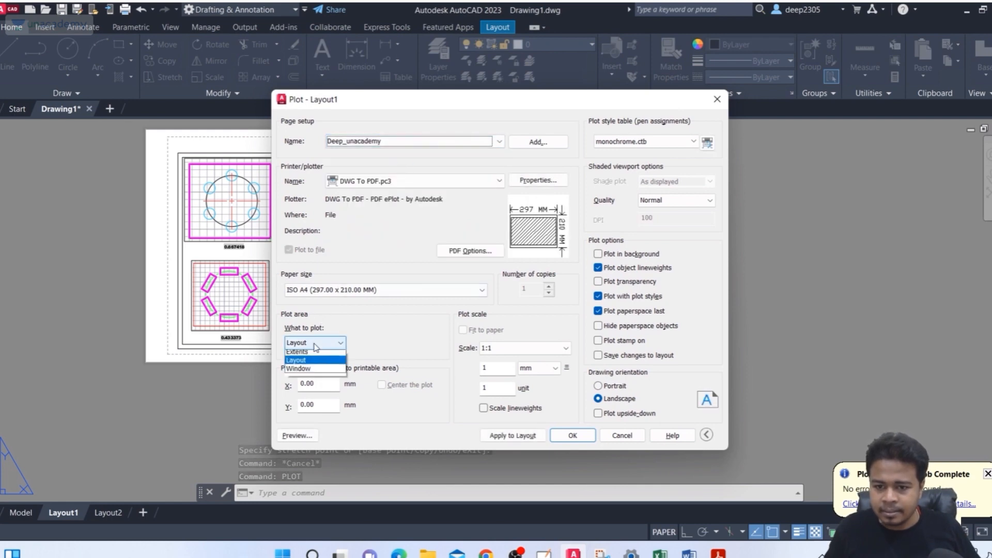
{"action": "left_click", "coordinate": [305, 368]}
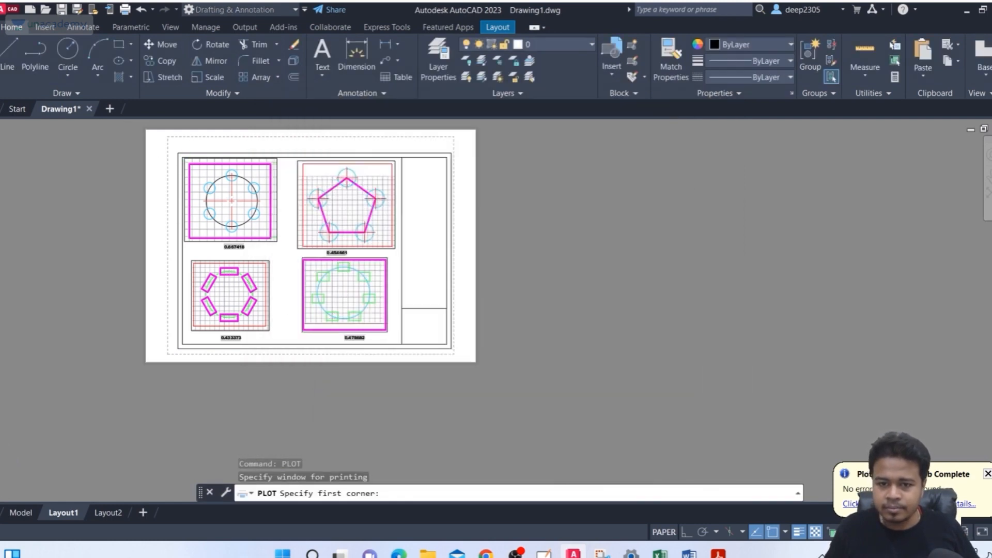
{"action": "scroll", "coordinate": [171, 153], "scroll_direction": "up", "scroll_amount": 3}
{"action": "left_click", "coordinate": [175, 168]}
{"action": "scroll", "coordinate": [265, 243], "scroll_direction": "down", "scroll_amount": 3}
{"action": "scroll", "coordinate": [400, 338], "scroll_direction": "up", "scroll_amount": 3}
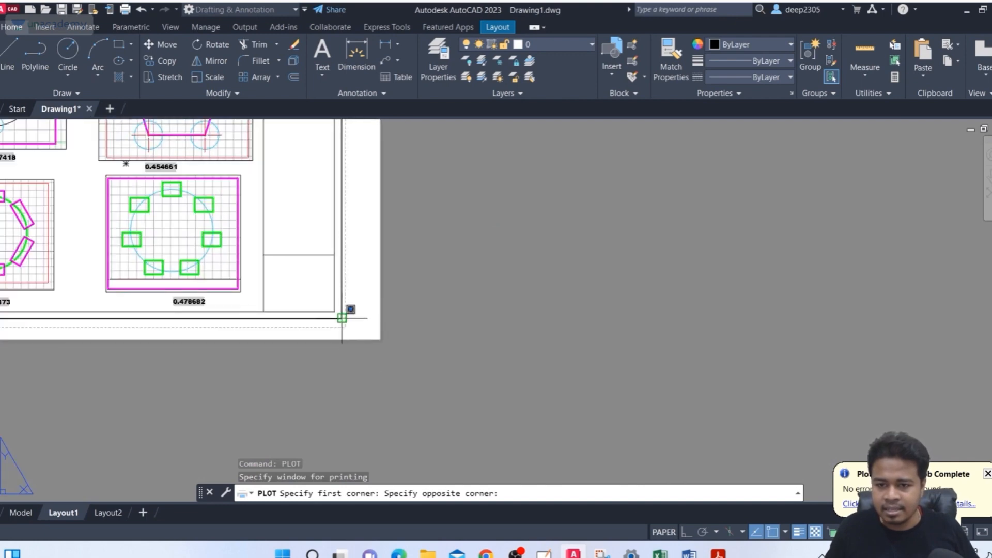
{"action": "scroll", "coordinate": [342, 317], "scroll_direction": "down", "scroll_amount": 4}
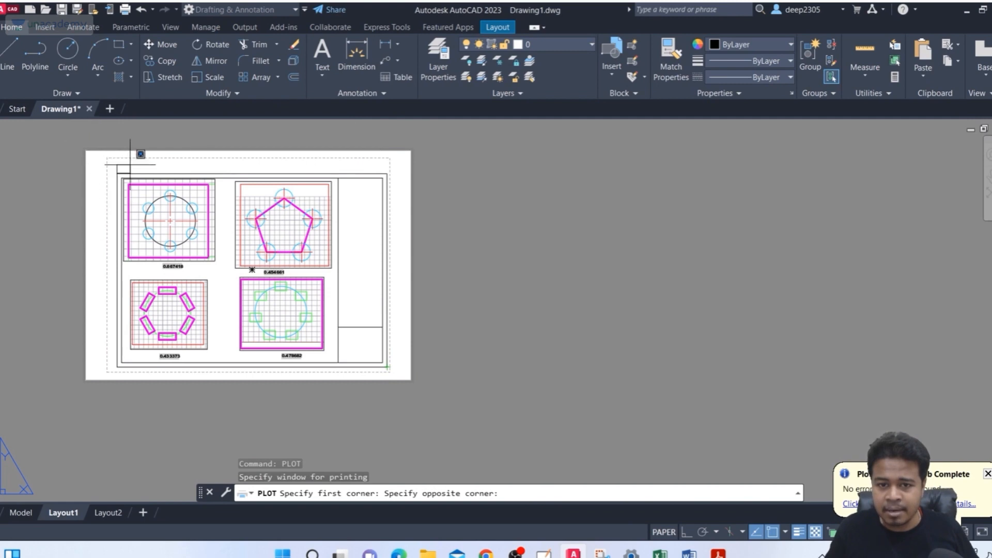
{"action": "scroll", "coordinate": [401, 368], "scroll_direction": "up", "scroll_amount": 4}
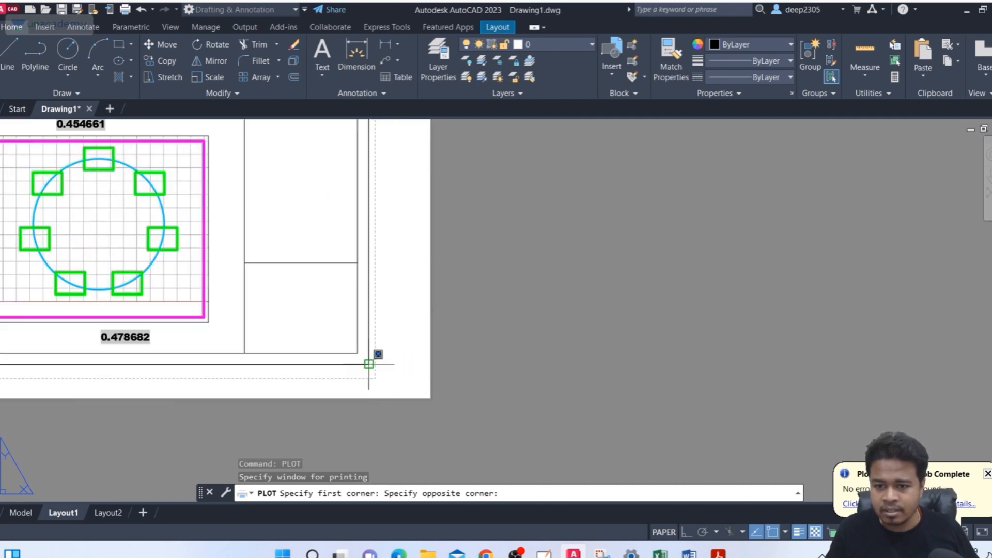
{"action": "left_click", "coordinate": [369, 364]}
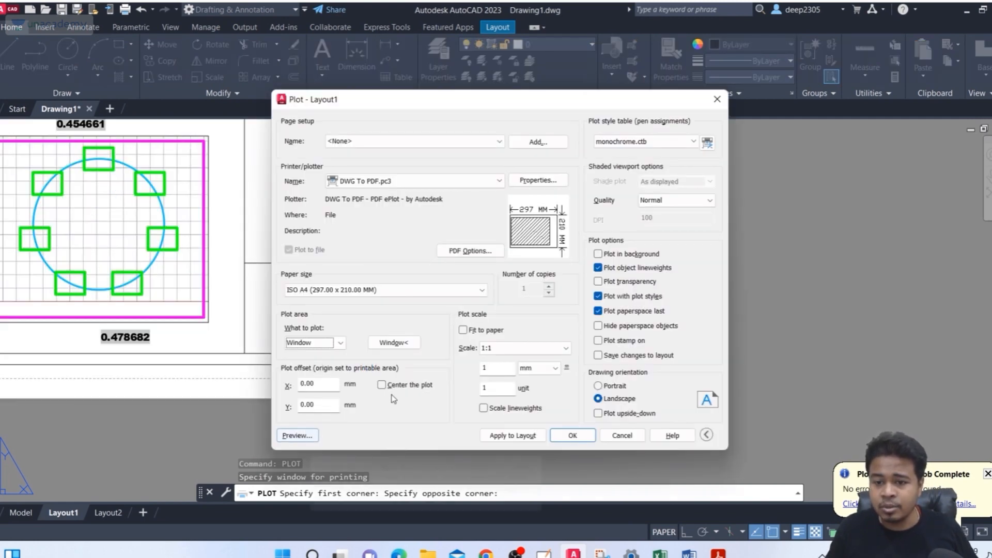
{"action": "left_click", "coordinate": [382, 385]}
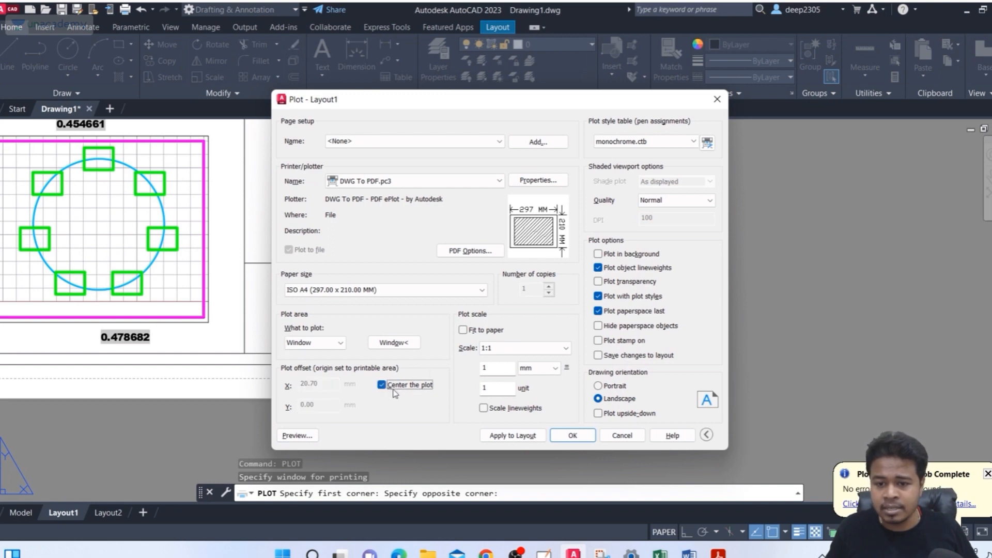
Step: Preview the centered window plot of Layout1 and return to the plot settings
{"action": "left_click", "coordinate": [298, 435]}
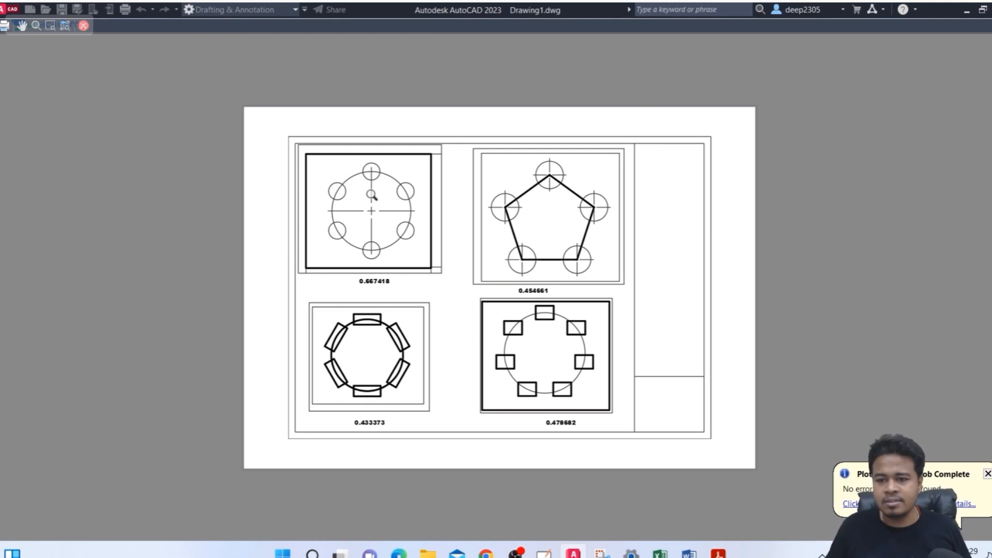
{"action": "scroll", "coordinate": [535, 198], "scroll_direction": "up", "scroll_amount": 2}
{"action": "scroll", "coordinate": [559, 181], "scroll_direction": "down", "scroll_amount": 2}
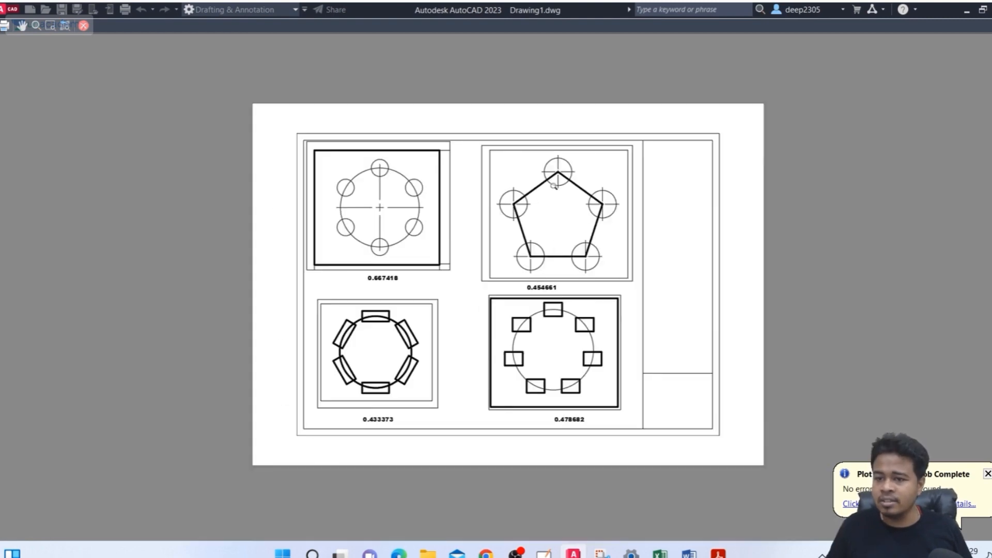
{"action": "left_click", "coordinate": [83, 26]}
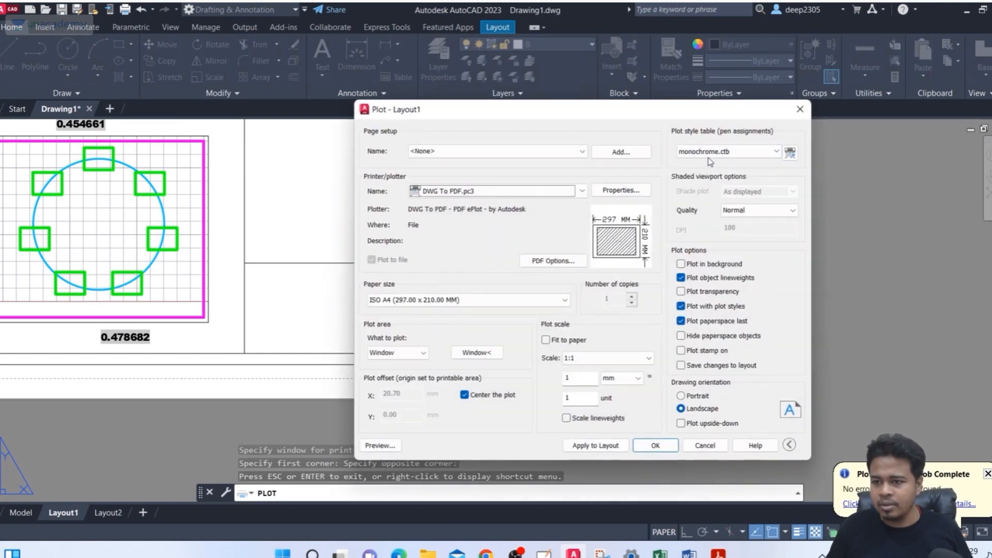
Step: Set the plot style table to acad.ctb and disable plotting of object lineweights
{"action": "left_click", "coordinate": [709, 154]}
{"action": "left_click", "coordinate": [708, 176]}
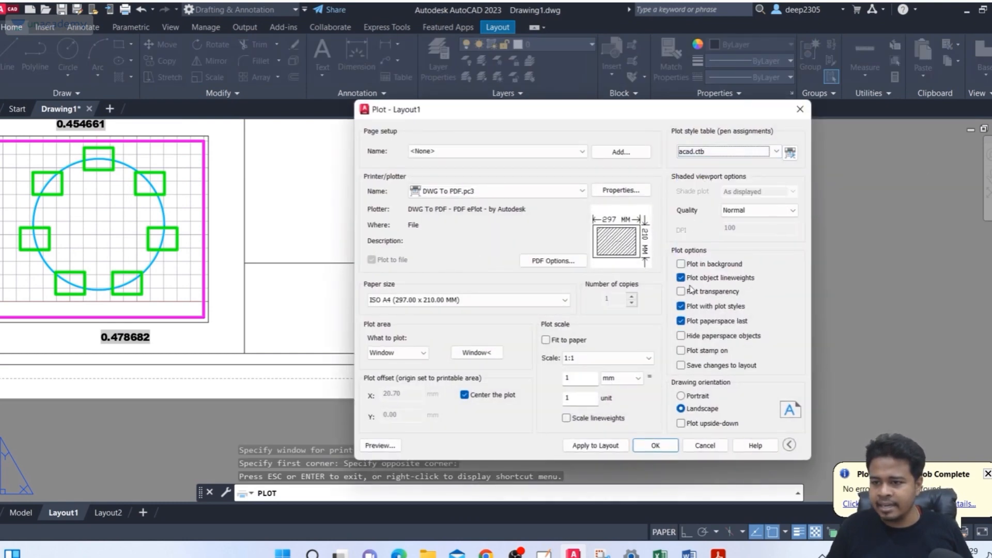
{"action": "left_click", "coordinate": [717, 280]}
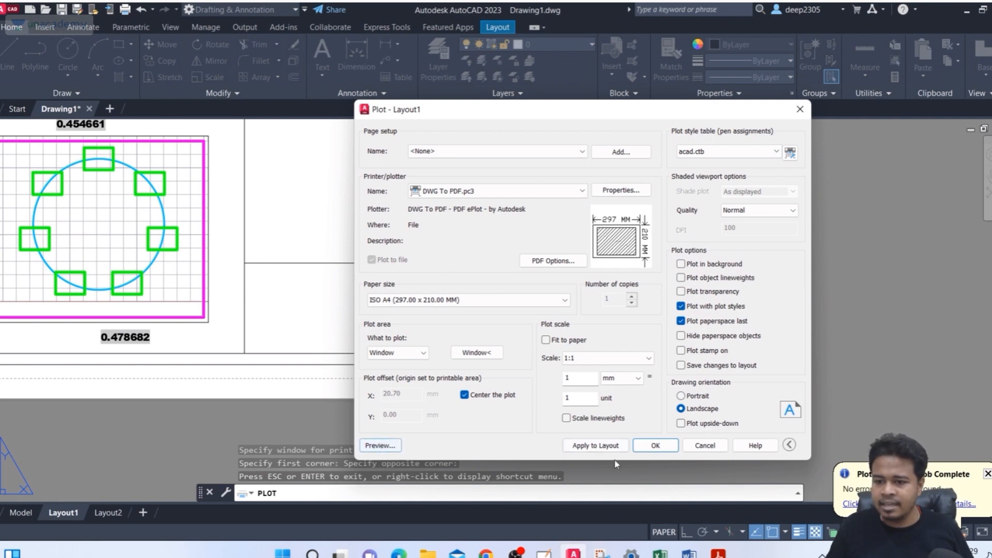
Step: Plot Layout1 to a PDF on the Desktop named Drawing1-Layout1_3, and minimize the PDF viewer
{"action": "left_click", "coordinate": [655, 446]}
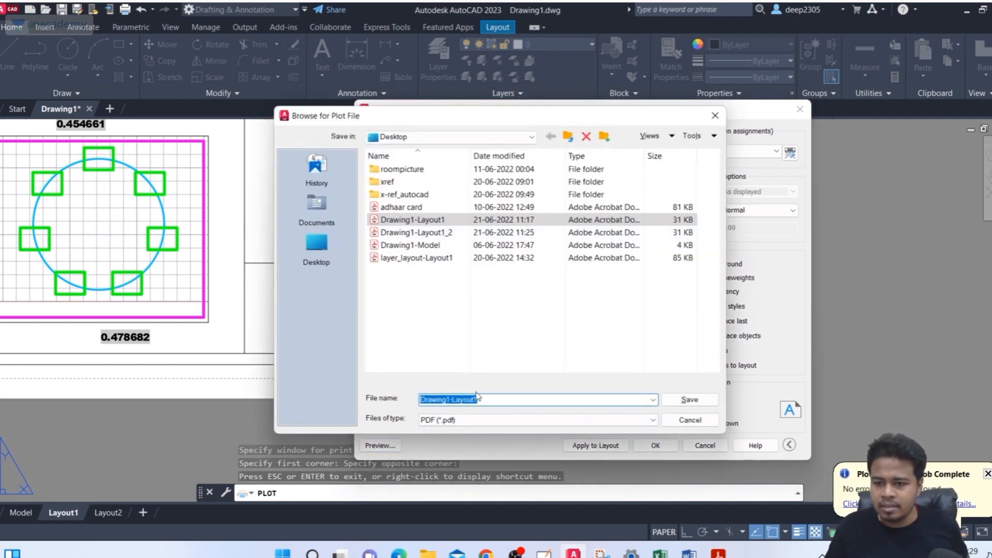
{"action": "left_click", "coordinate": [496, 399]}
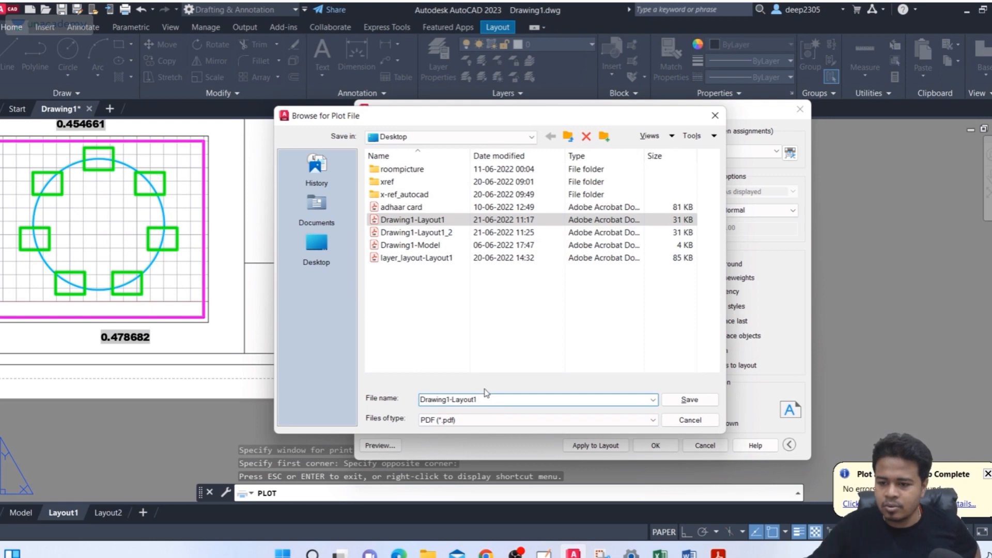
{"action": "type", "text": "_3"}
{"action": "key", "text": "Return"}
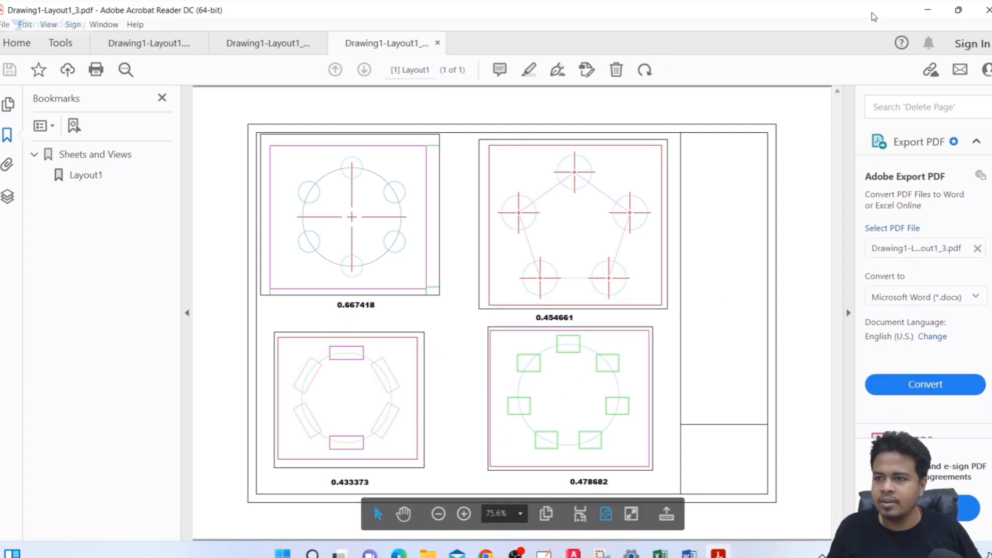
{"action": "left_click", "coordinate": [928, 10]}
Step: Open the layer properties manager for Layout1, keeping the sheet's viewports in sight beside it
{"action": "scroll", "coordinate": [297, 186], "scroll_direction": "down", "scroll_amount": 2}
{"action": "middle_click_drag", "start_coordinate": [296, 186], "coordinate": [528, 341]}
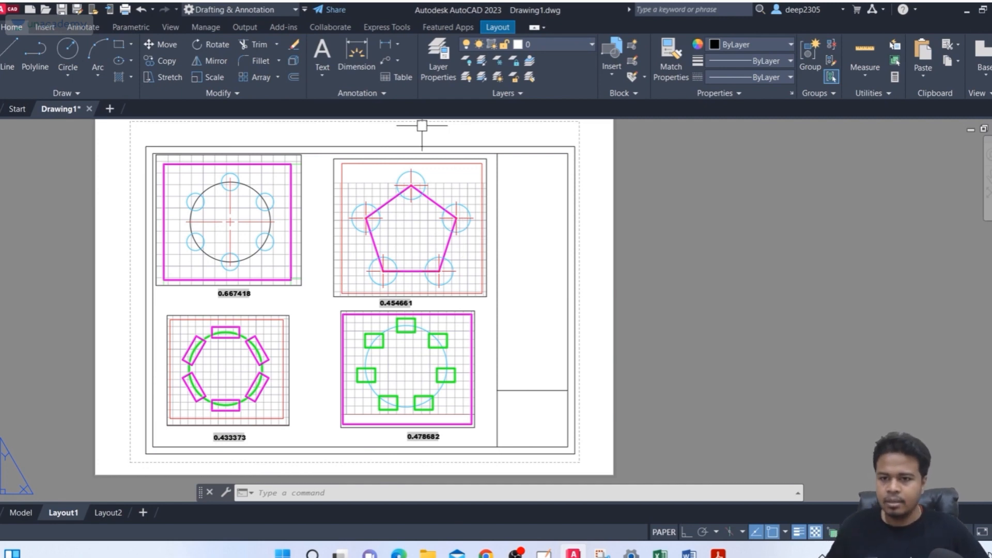
{"action": "middle_click_drag", "start_coordinate": [519, 219], "coordinate": [525, 218]}
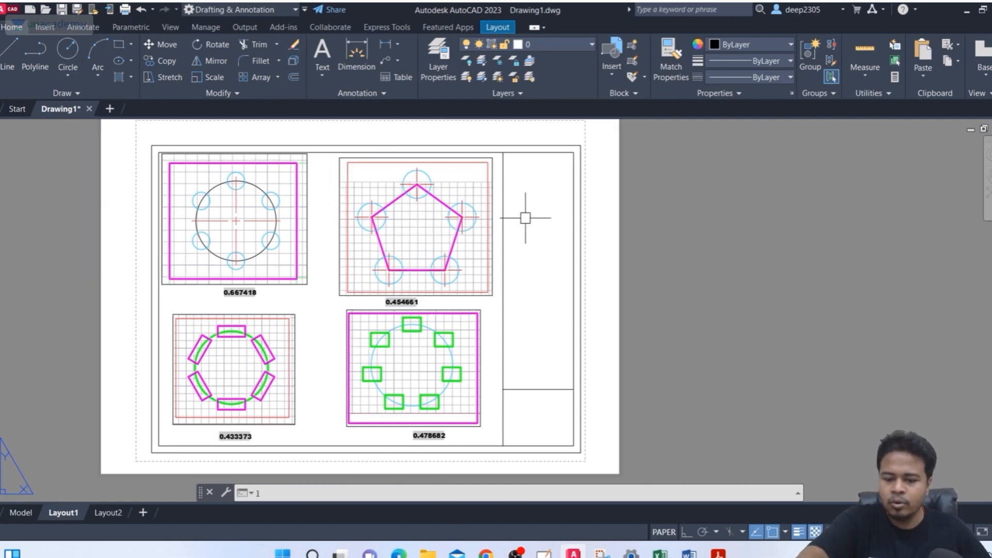
{"action": "type", "text": "la"}
{"action": "key", "text": "Return"}
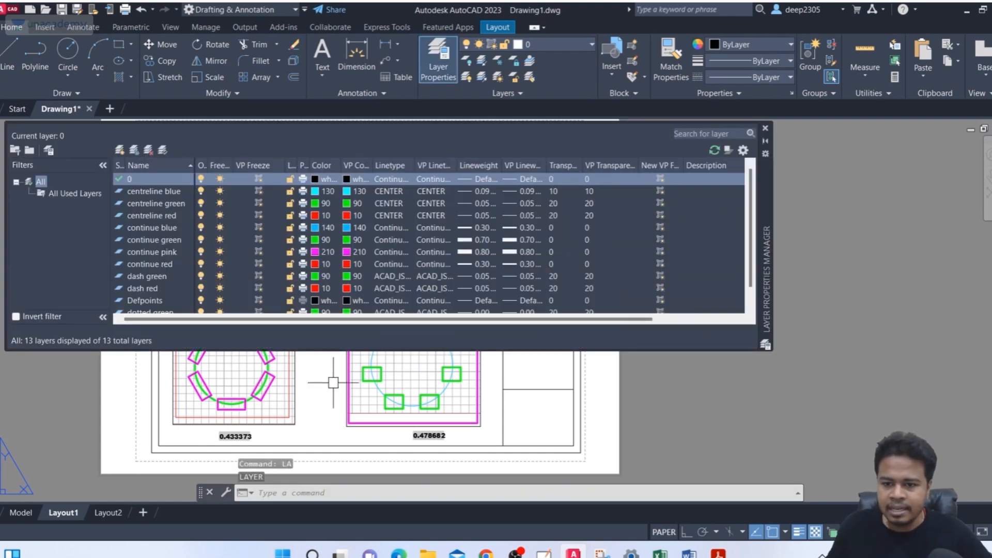
{"action": "middle_click_drag", "start_coordinate": [611, 413], "coordinate": [911, 406]}
{"action": "middle_click_drag", "start_coordinate": [856, 369], "coordinate": [982, 344]}
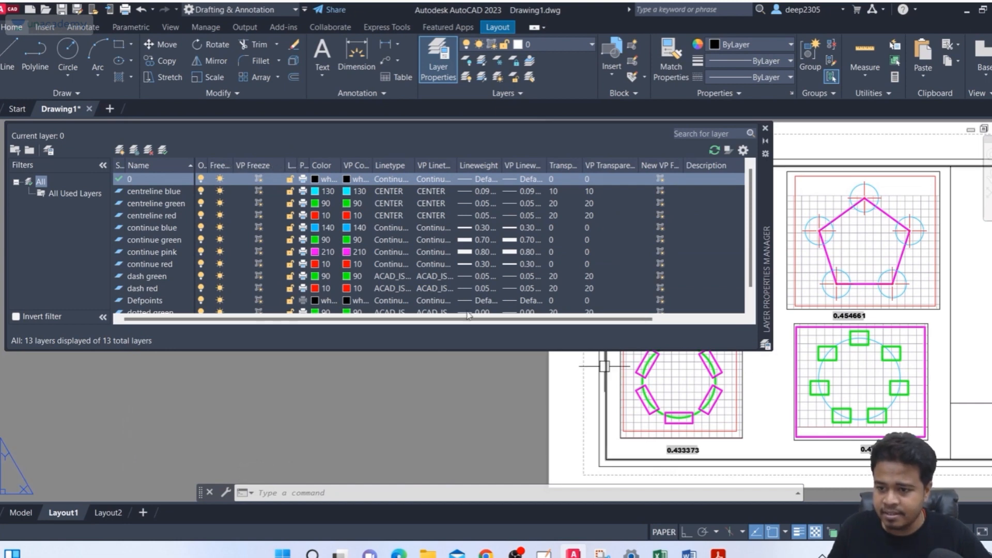
{"action": "middle_click_drag", "start_coordinate": [467, 315], "coordinate": [472, 381]}
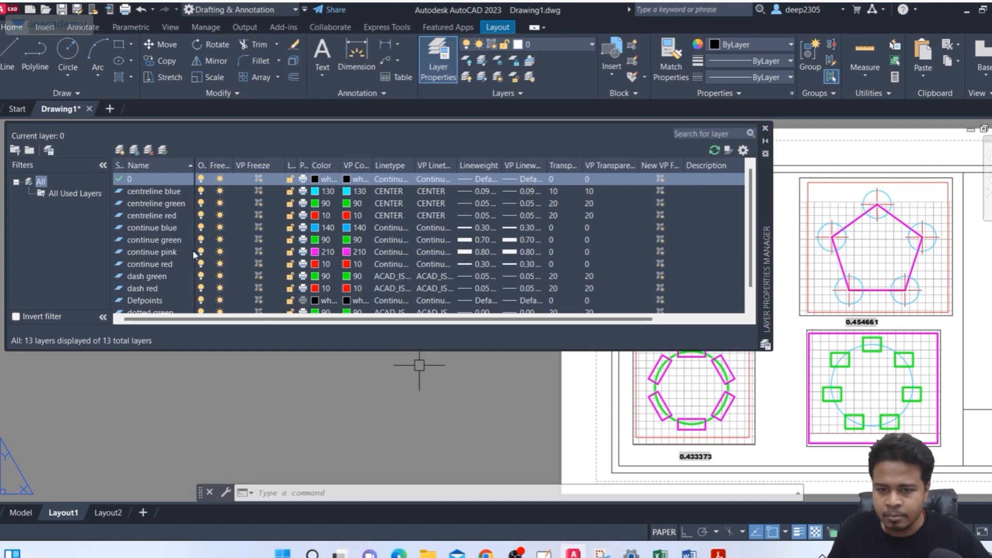
Step: Freeze the continue pink layer in Layout1, check the viewports, and thaw it again
{"action": "left_click", "coordinate": [220, 253]}
{"action": "left_click", "coordinate": [220, 253]}
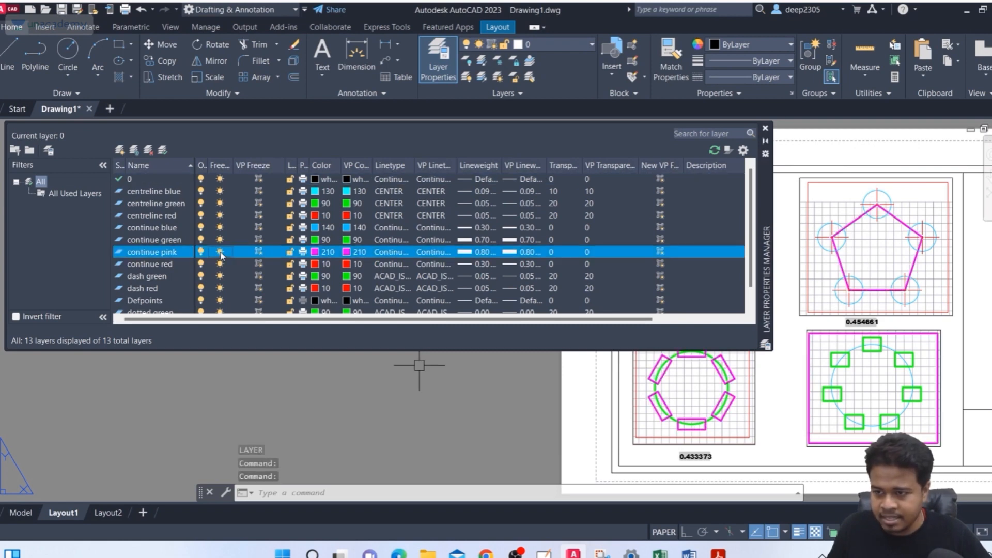
{"action": "left_click", "coordinate": [220, 252]}
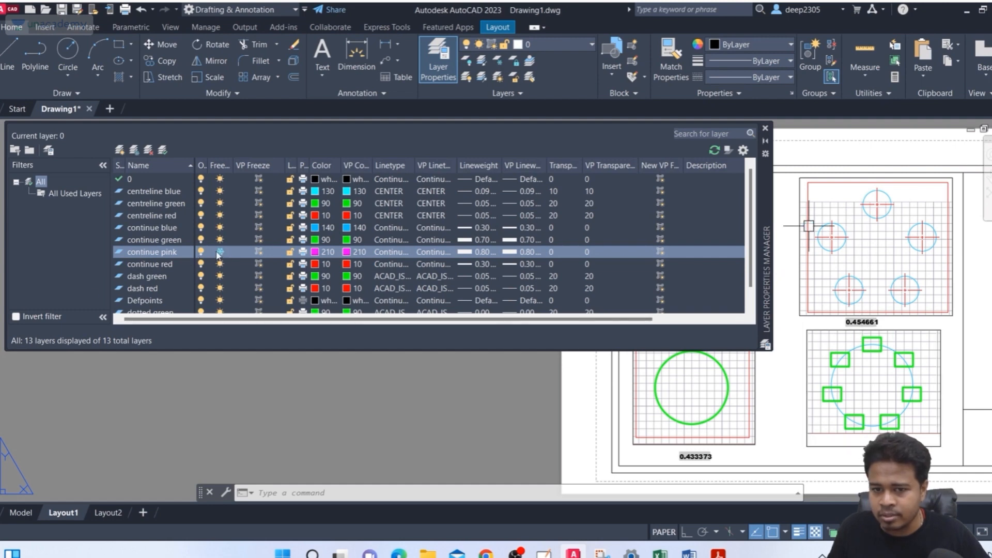
{"action": "left_click", "coordinate": [221, 255]}
{"action": "left_click", "coordinate": [221, 257]}
{"action": "left_click", "coordinate": [221, 259]}
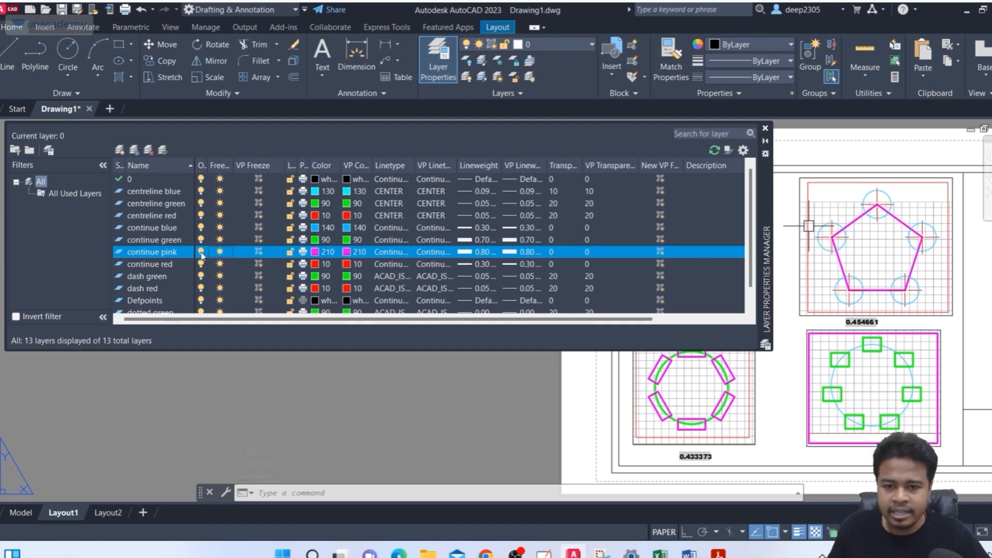
Step: Turn the continue pink layer off and back on to compare with freezing
{"action": "left_click", "coordinate": [201, 253]}
{"action": "left_click", "coordinate": [201, 253]}
{"action": "left_click", "coordinate": [201, 253]}
{"action": "left_click", "coordinate": [201, 253]}
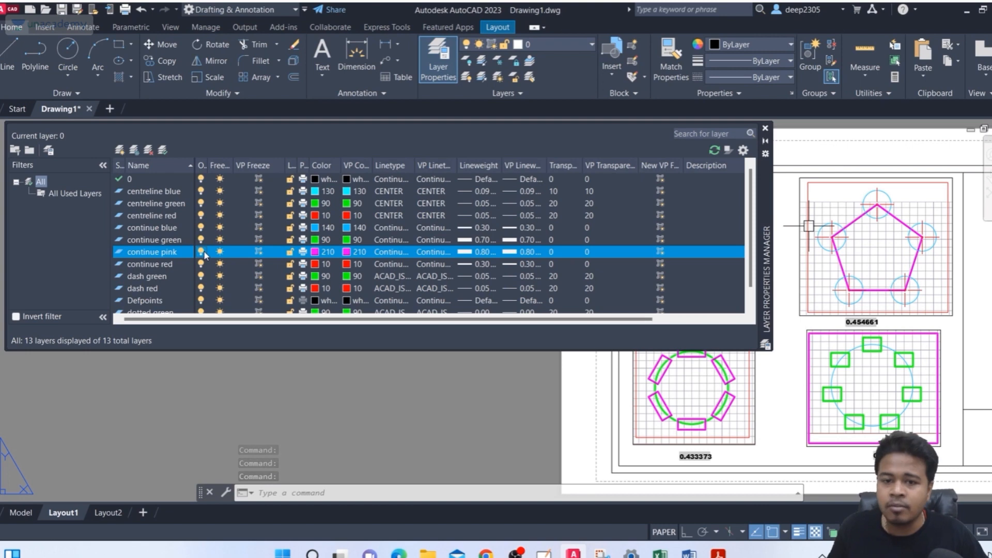
Step: Freeze the continue pink layer across the whole drawing
{"action": "left_click", "coordinate": [220, 253]}
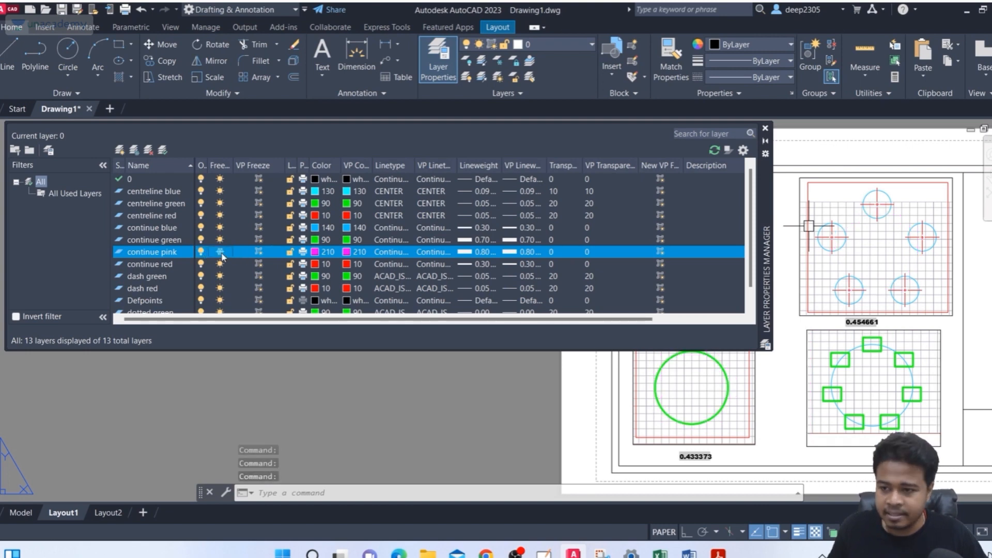
{"action": "left_click", "coordinate": [220, 253]}
{"action": "left_click", "coordinate": [220, 252]}
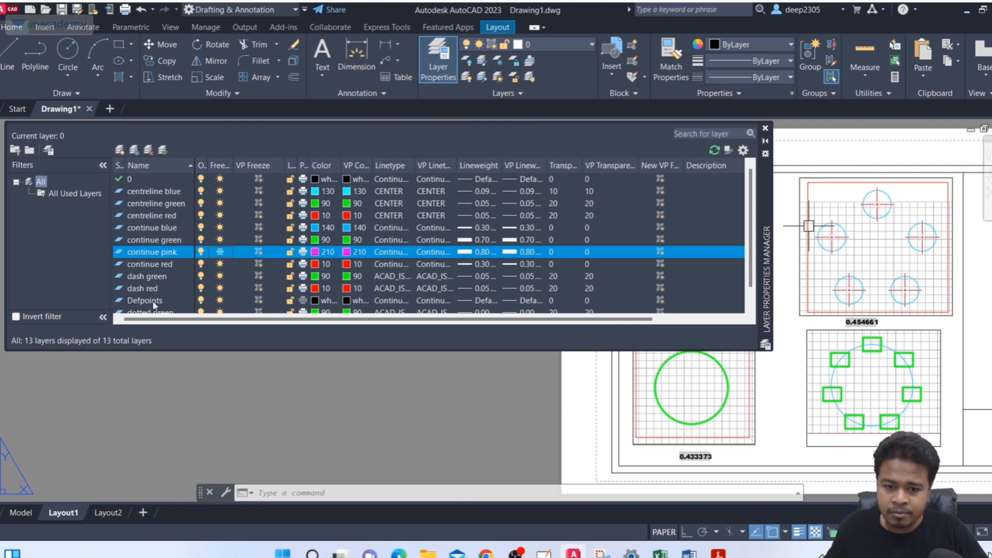
Step: Switch to model space and examine how the frozen continue pink layer affects the drawing there
{"action": "left_click", "coordinate": [20, 512]}
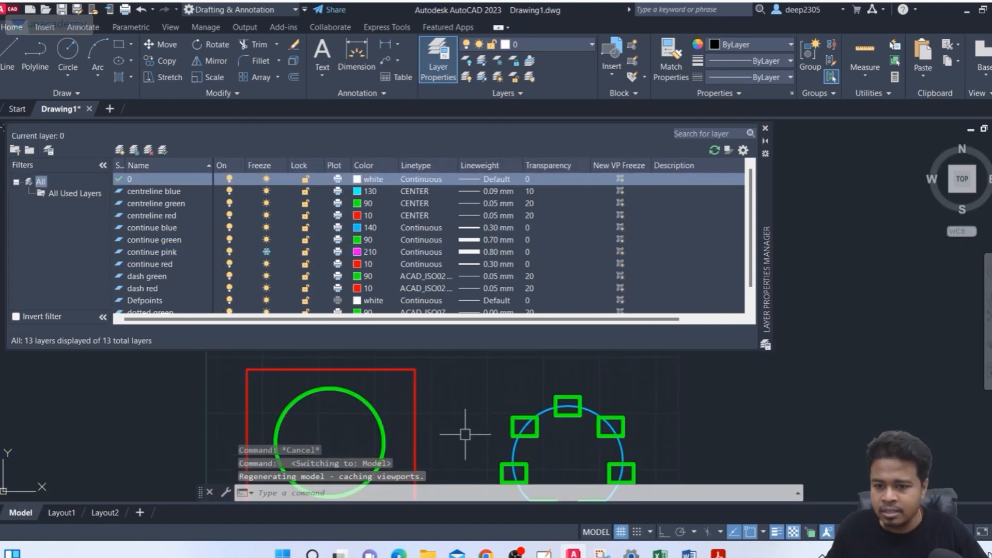
{"action": "scroll", "coordinate": [574, 435], "scroll_direction": "down", "scroll_amount": 4}
{"action": "middle_click_drag", "start_coordinate": [576, 439], "coordinate": [657, 456]}
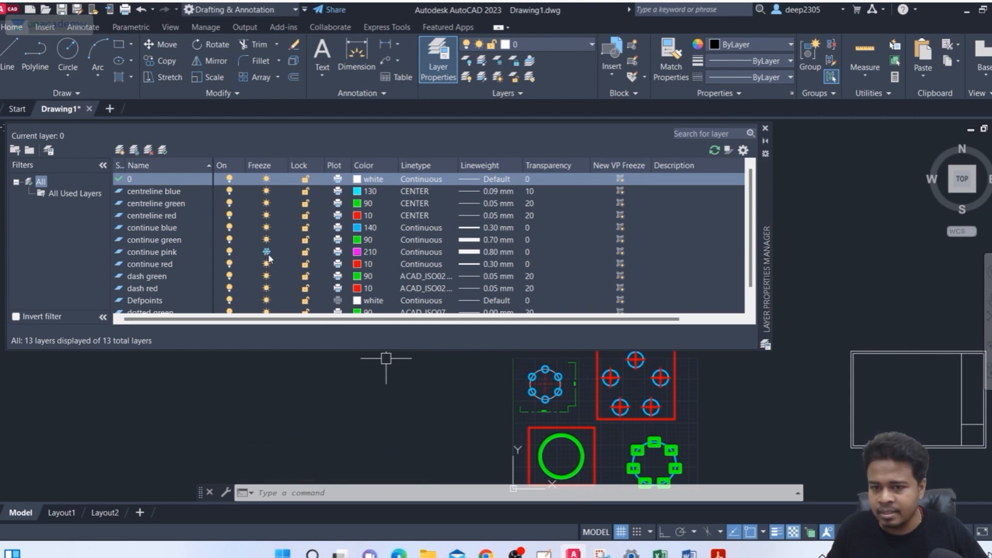
{"action": "mouse_move", "coordinate": [672, 402]}
{"action": "middle_mouse_down"}
{"action": "mouse_move", "coordinate": [750, 389]}
{"action": "mouse_move", "coordinate": [892, 312]}
{"action": "mouse_move", "coordinate": [891, 272]}
{"action": "middle_mouse_up"}
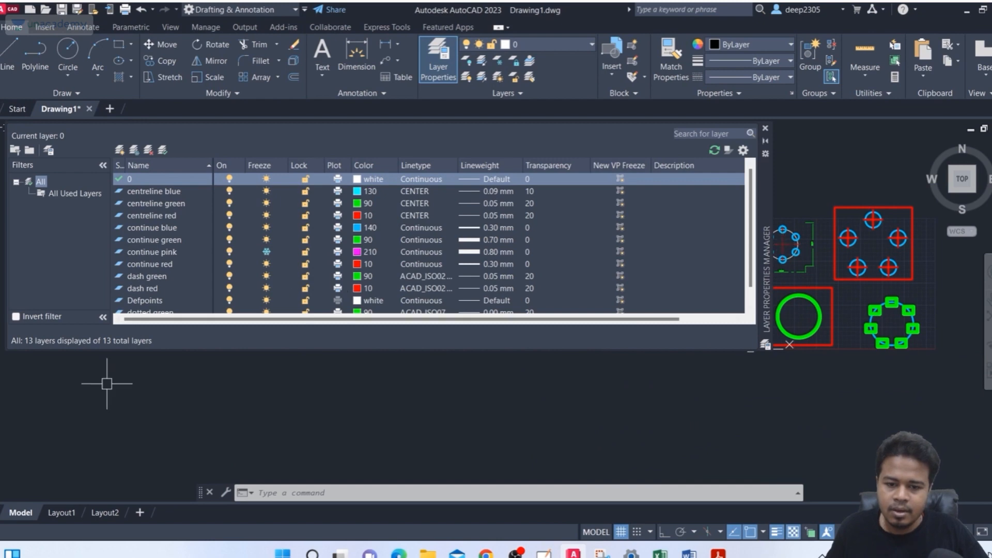
Step: Return to Layout1 and thaw the continue pink layer
{"action": "left_click", "coordinate": [54, 511]}
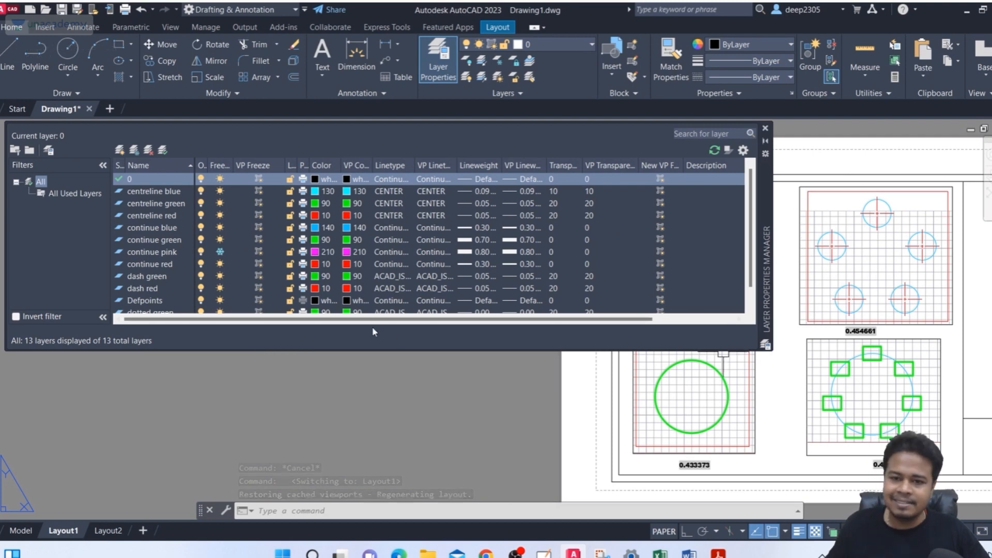
{"action": "left_click", "coordinate": [221, 252]}
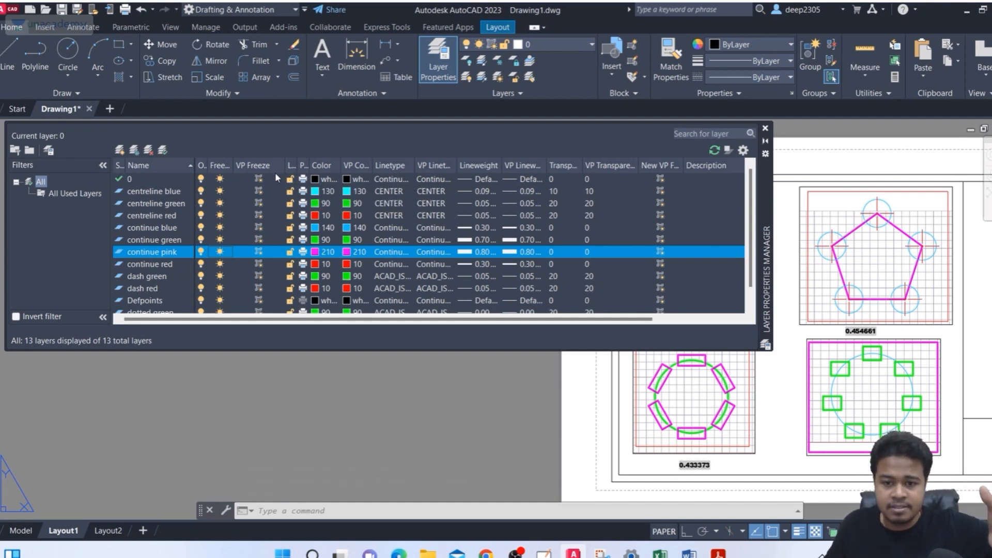
Step: Try to viewport-freeze the continue pink layer from paper space, and close the layer properties manager
{"action": "key", "text": "ctrl"}
{"action": "key", "text": "ctrl"}
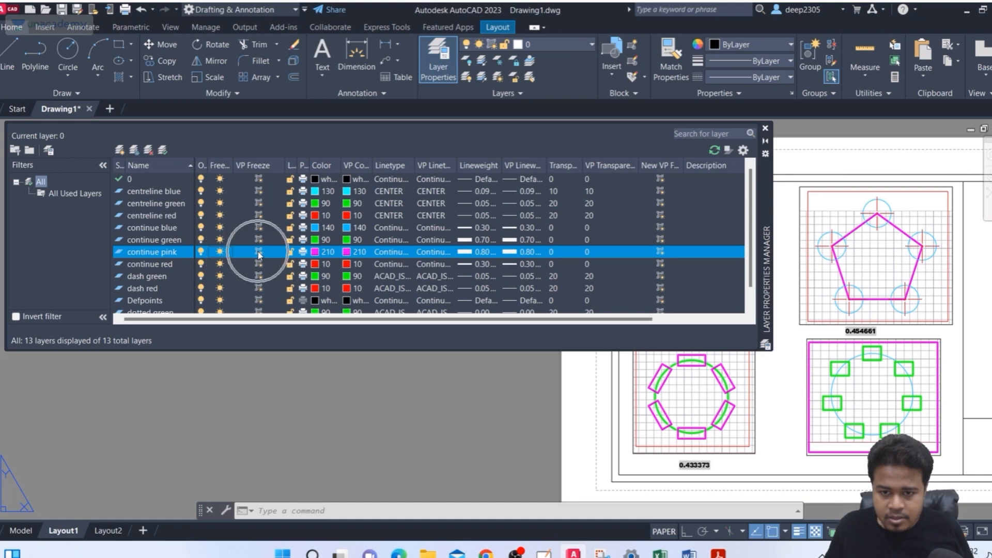
{"action": "left_click", "coordinate": [259, 252]}
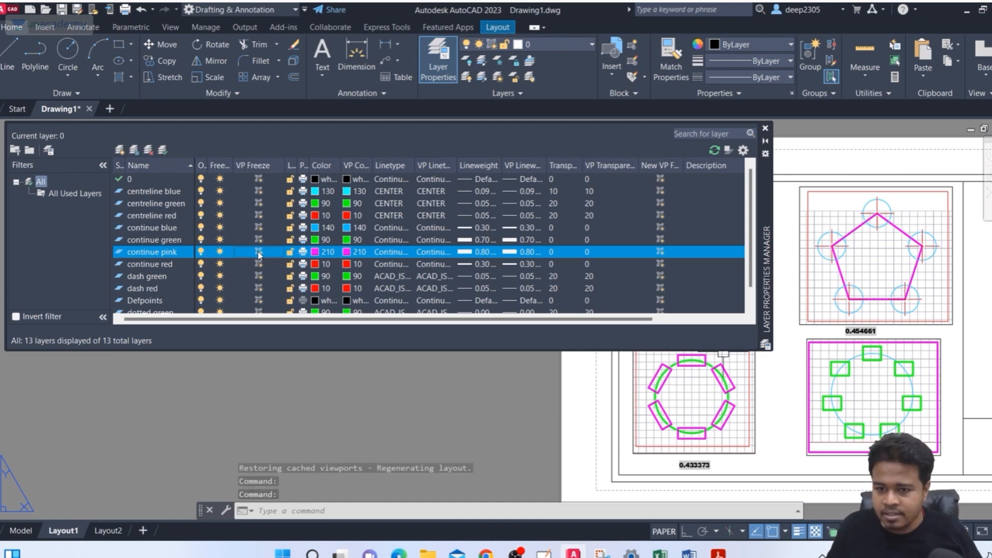
{"action": "left_click", "coordinate": [259, 253]}
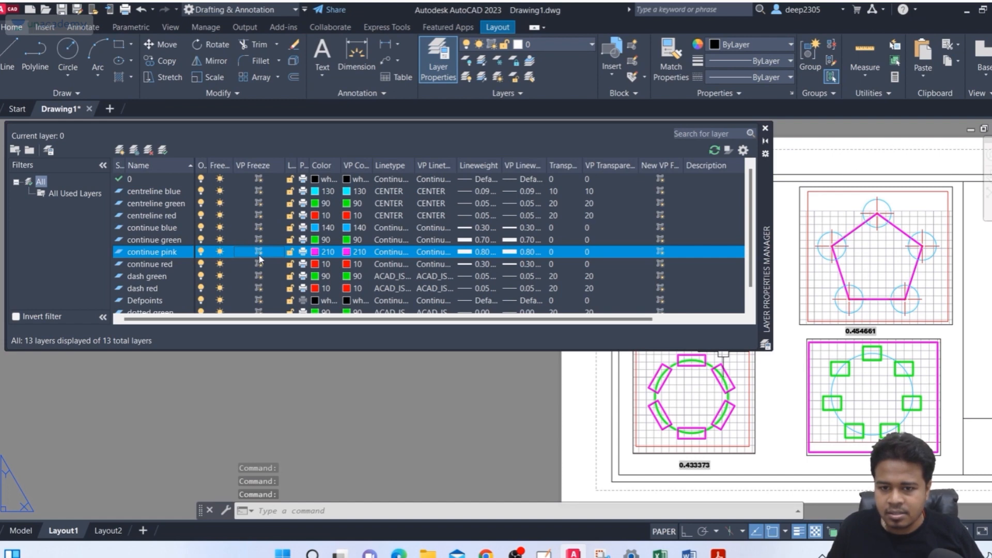
{"action": "scroll", "coordinate": [952, 405], "scroll_direction": "down", "scroll_amount": 2}
{"action": "middle_click_drag", "start_coordinate": [941, 403], "coordinate": [554, 427]}
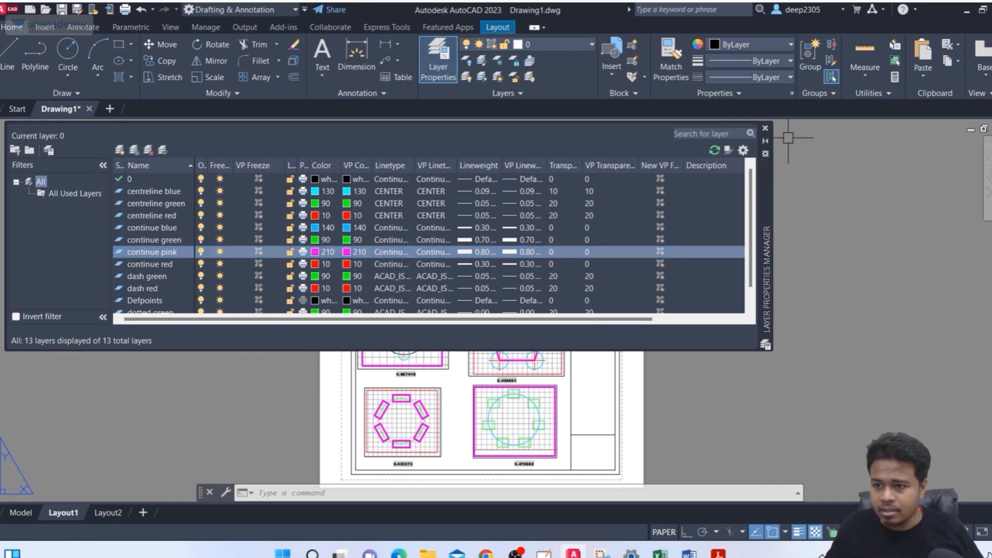
{"action": "left_click", "coordinate": [765, 128]}
{"action": "middle_click_drag", "start_coordinate": [579, 245], "coordinate": [650, 192]}
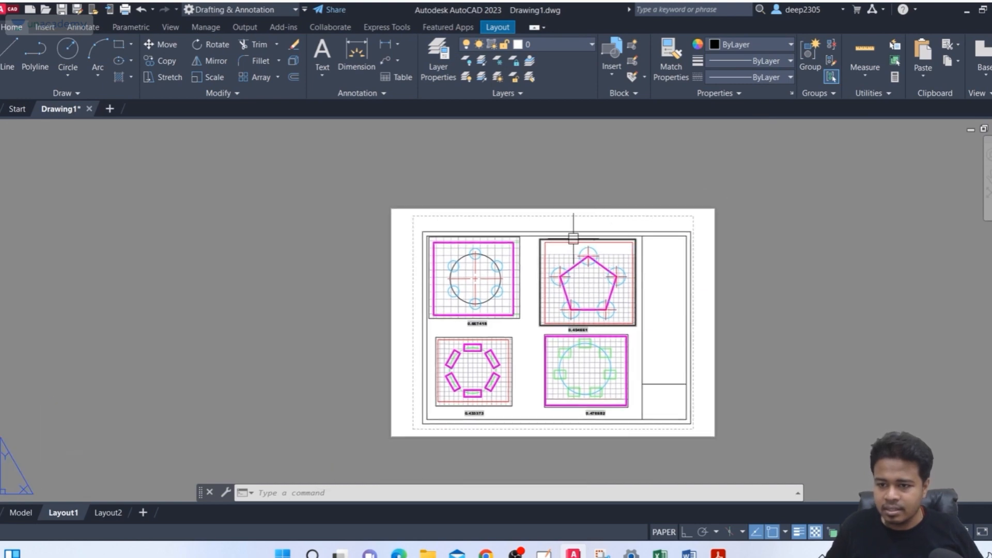
Step: Reopen the layer properties manager and select the continue pink layer
{"action": "type", "text": "la"}
{"action": "key", "text": "Return"}
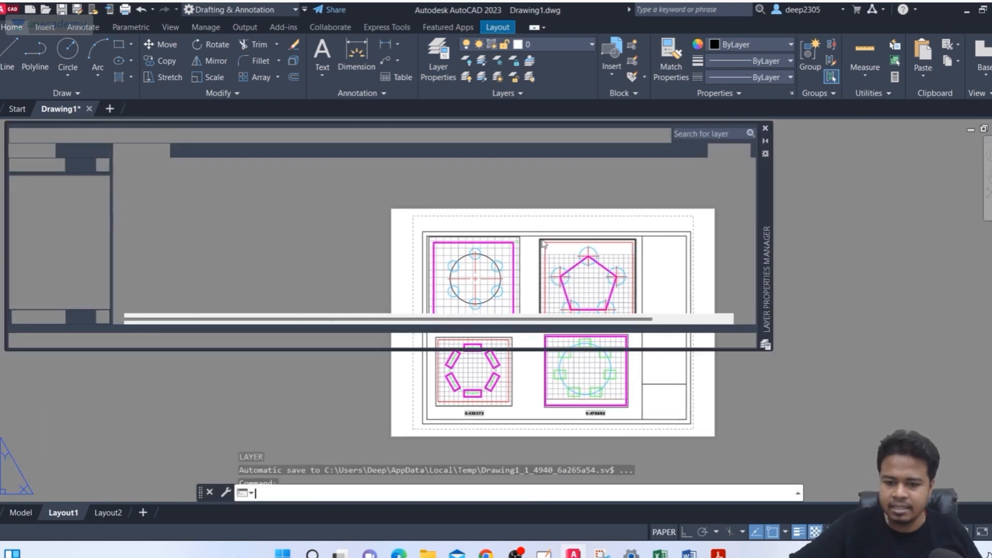
{"action": "scroll", "coordinate": [593, 382], "scroll_direction": "up", "scroll_amount": 3}
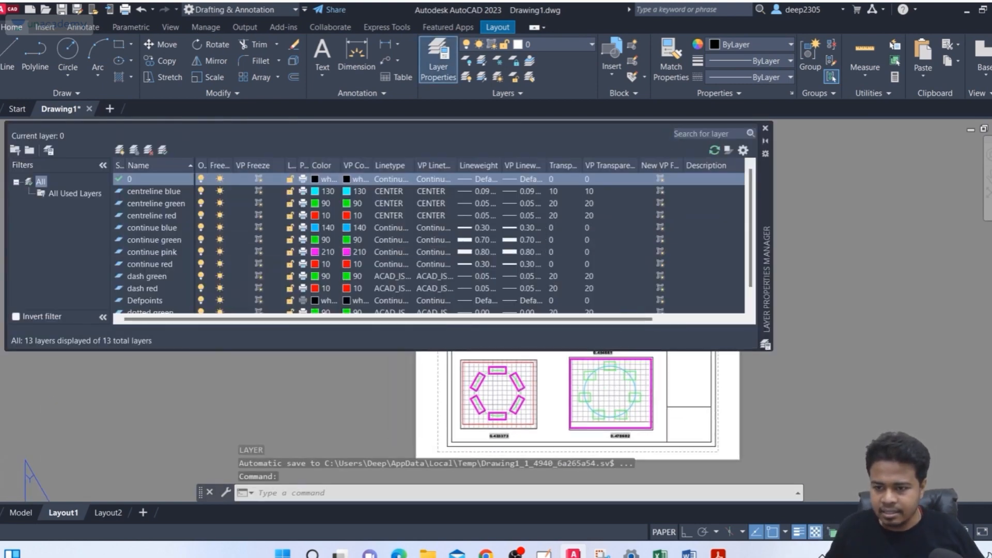
{"action": "middle_click_drag", "start_coordinate": [593, 382], "coordinate": [558, 389]}
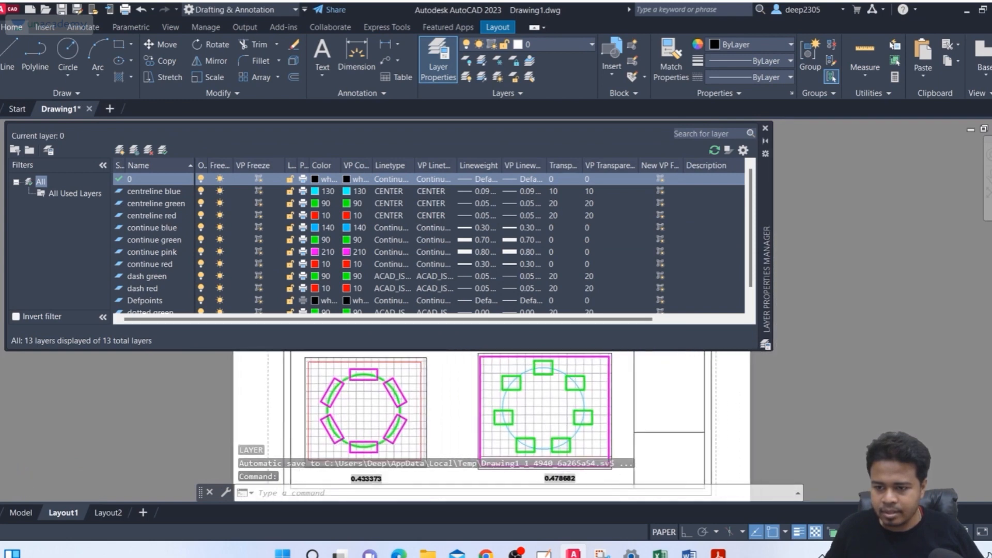
{"action": "left_click", "coordinate": [248, 252]}
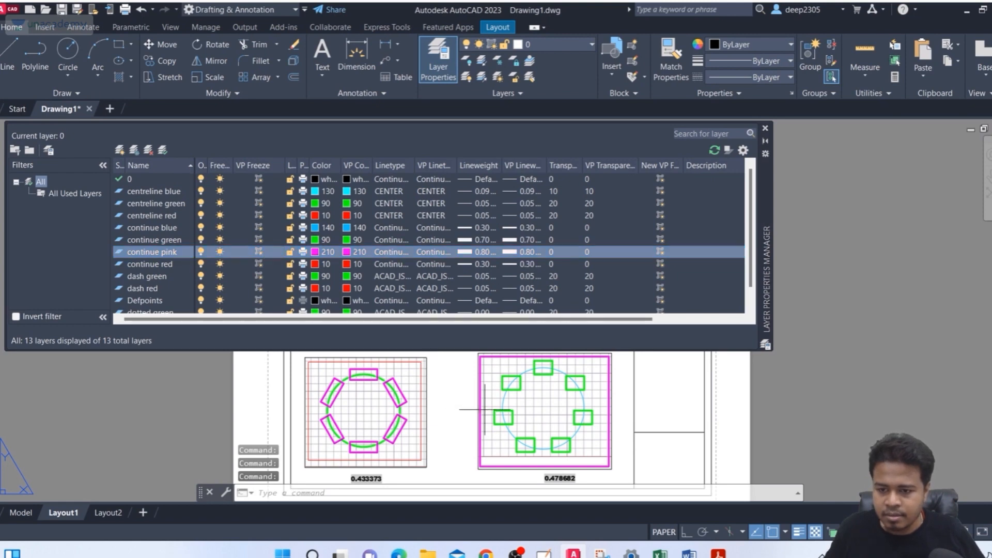
Step: Activate the lower-right viewport containing the green rectangles arranged around the blue circle
{"action": "left_click", "coordinate": [472, 412]}
{"action": "left_click", "coordinate": [471, 412]}
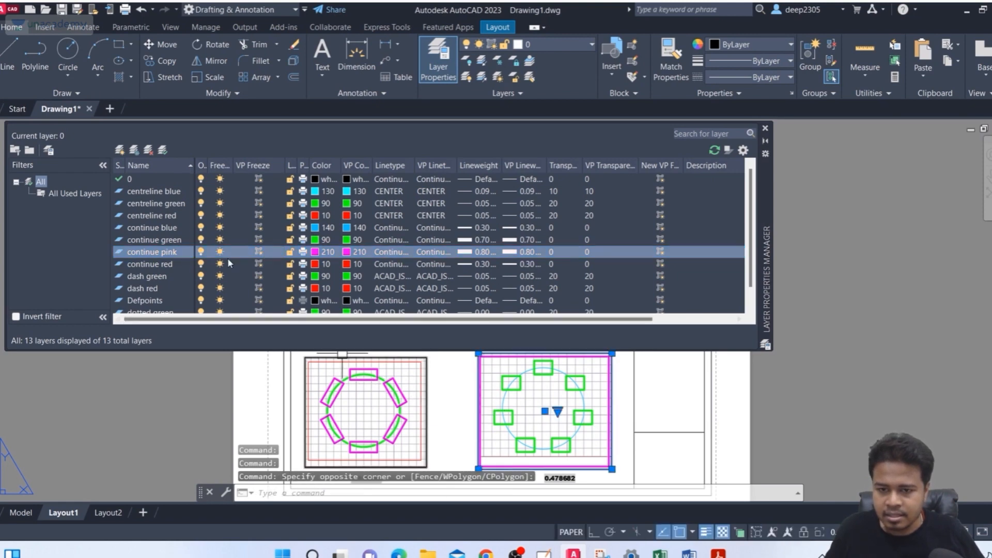
{"action": "double_click", "coordinate": [602, 382]}
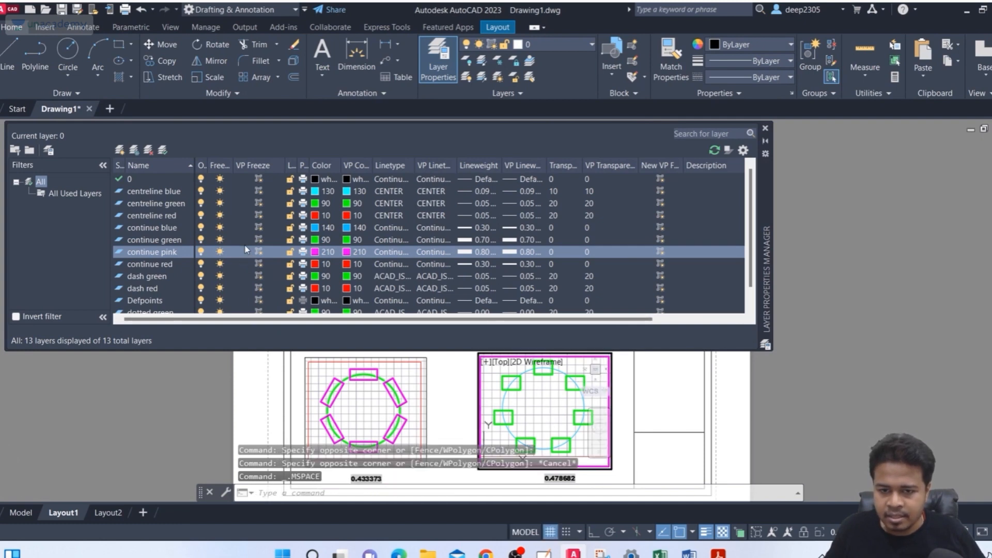
Step: Freeze the continue pink and continue blue layers only in the active viewport with the green rectangles
{"action": "left_click", "coordinate": [259, 254]}
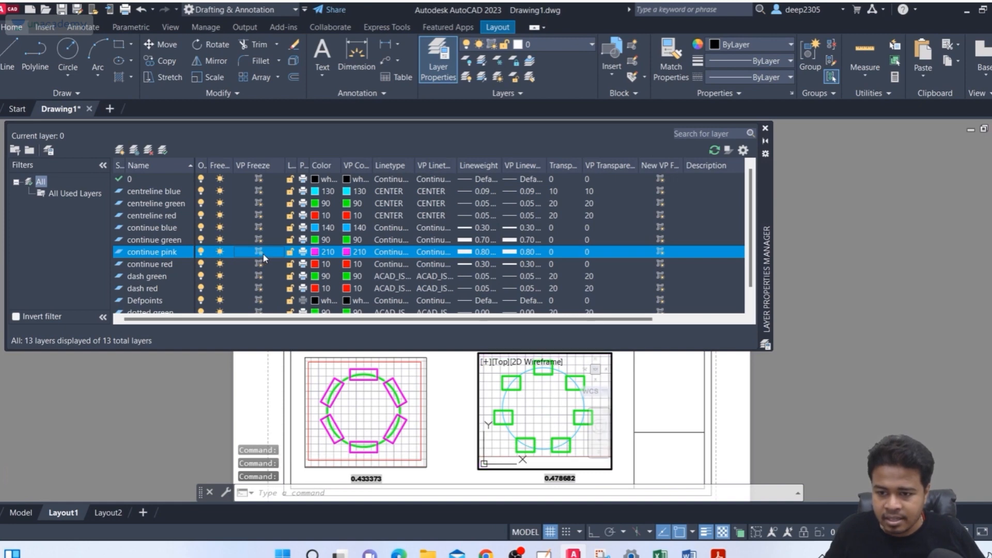
{"action": "left_click", "coordinate": [259, 253]}
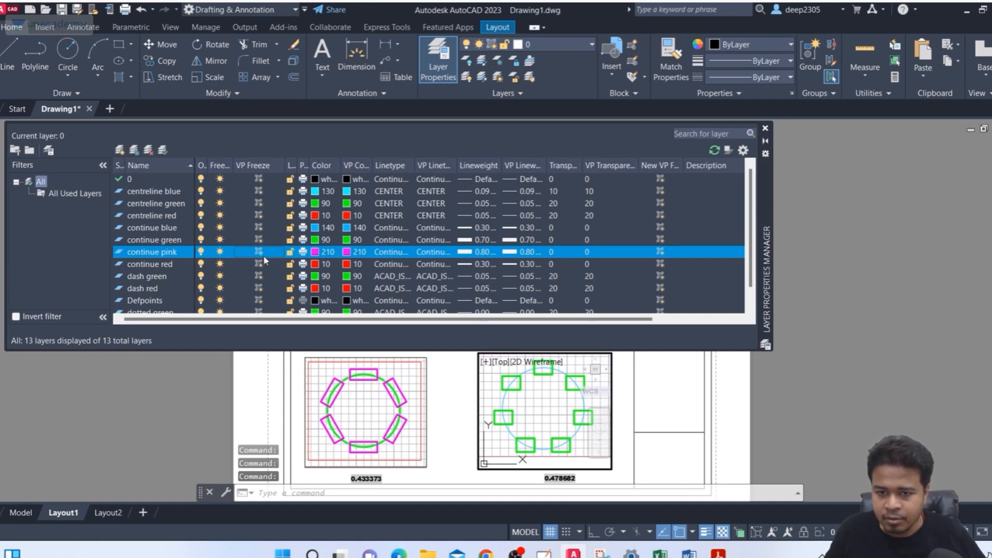
{"action": "left_click", "coordinate": [264, 256]}
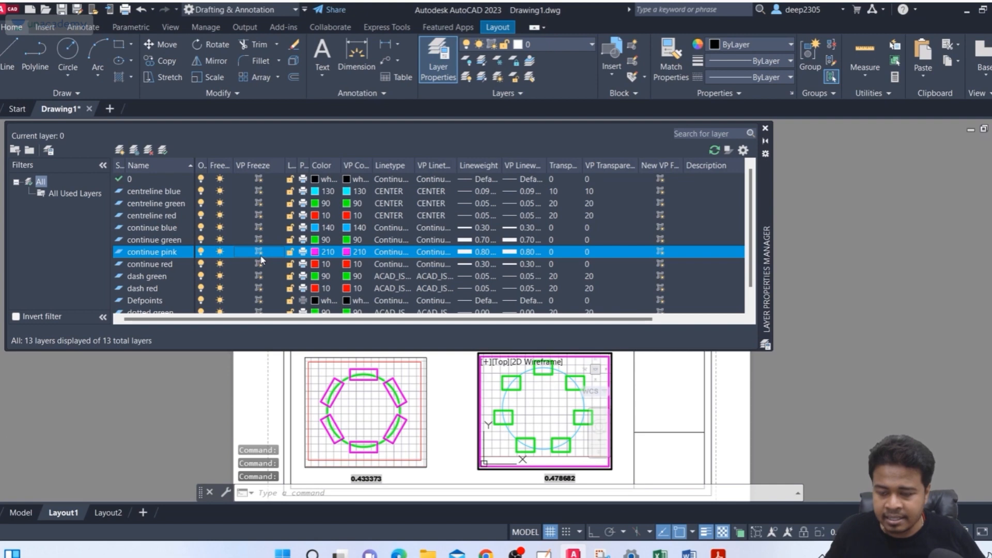
{"action": "left_click", "coordinate": [259, 257]}
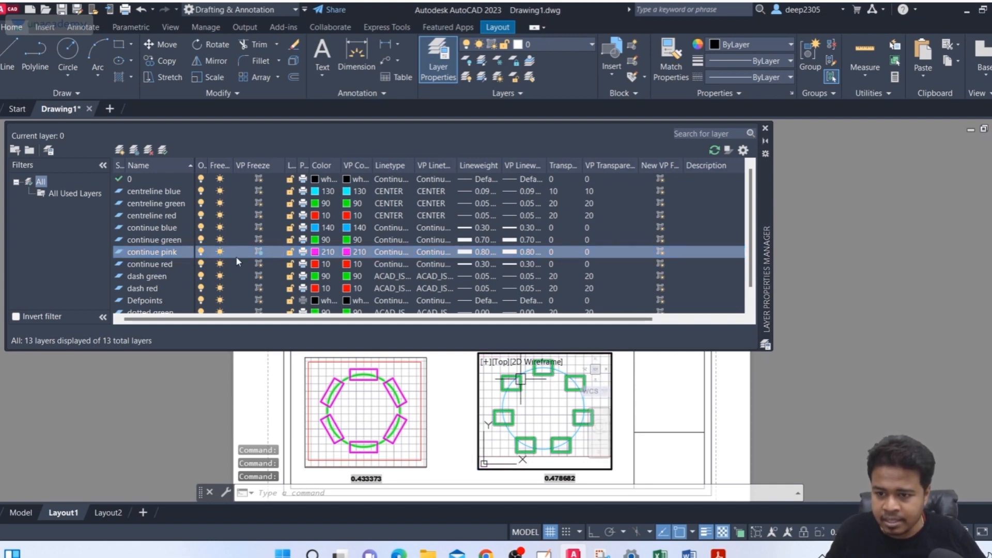
{"action": "left_click", "coordinate": [258, 229]}
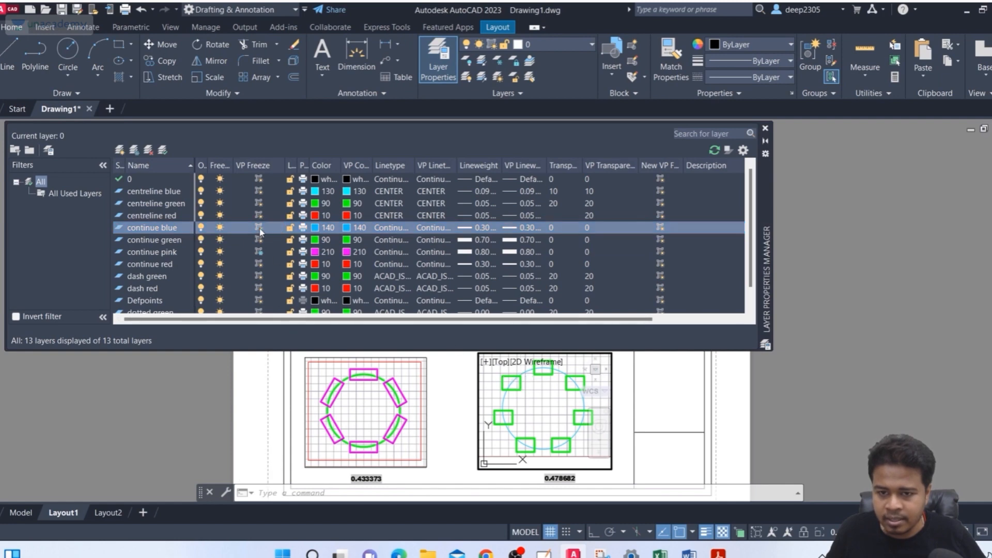
{"action": "left_click", "coordinate": [259, 228]}
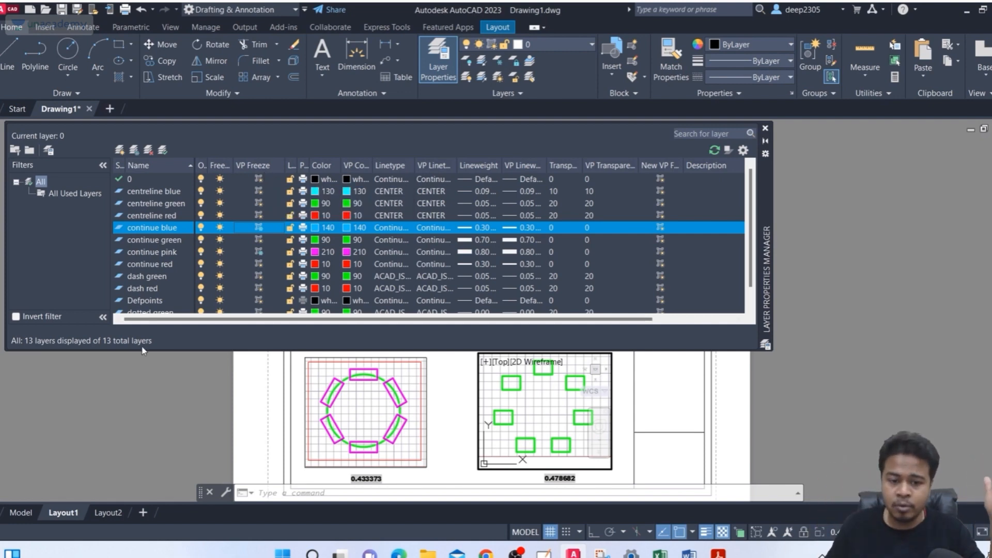
Step: Examine the green rectangles, blue circle and pink frame in model space, and return to Layout1
{"action": "left_click", "coordinate": [21, 513]}
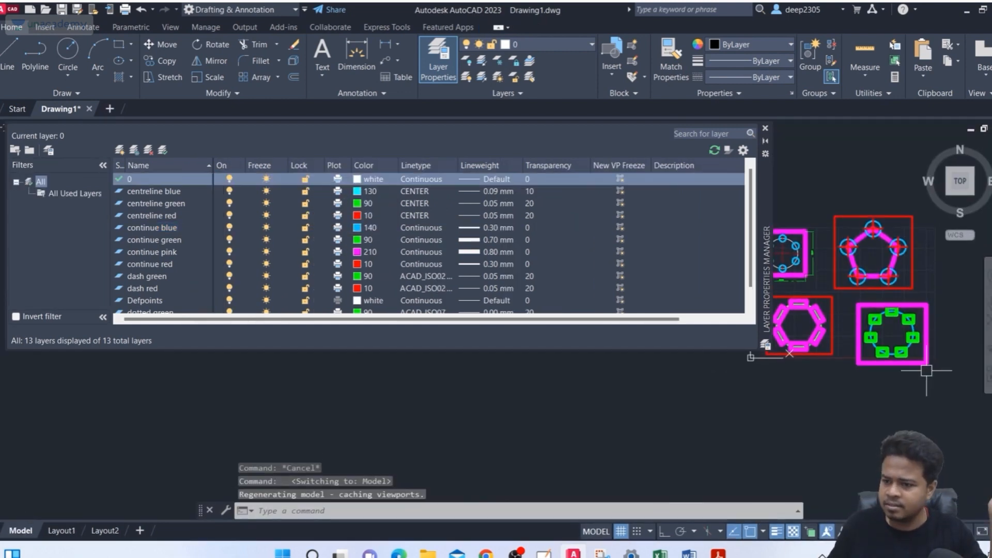
{"action": "middle_click_drag", "start_coordinate": [926, 371], "coordinate": [573, 505]}
{"action": "scroll", "coordinate": [494, 450], "scroll_direction": "up", "scroll_amount": 5}
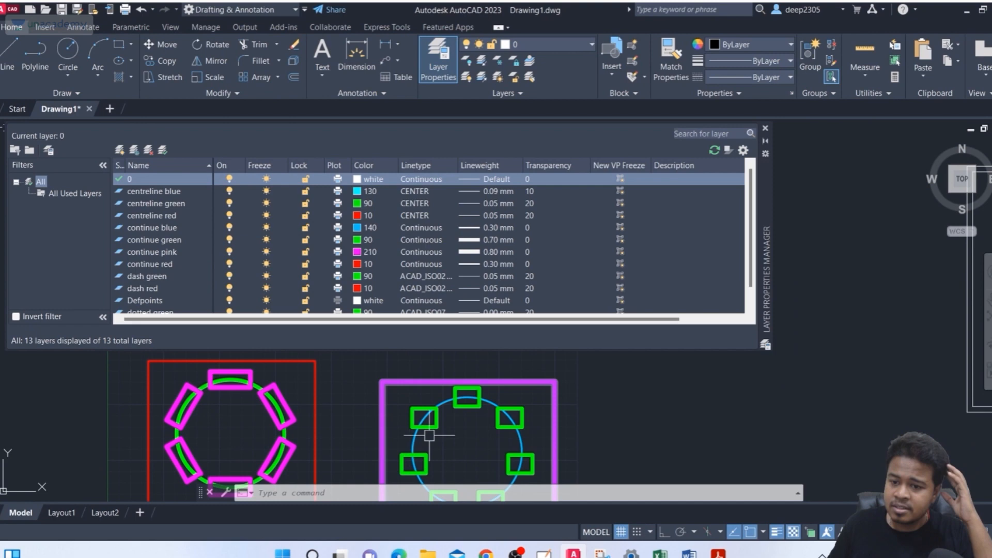
{"action": "left_click", "coordinate": [61, 512]}
Step: Thaw the continue pink and continue blue layers in the active viewport, and return to paper space
{"action": "left_click", "coordinate": [260, 255]}
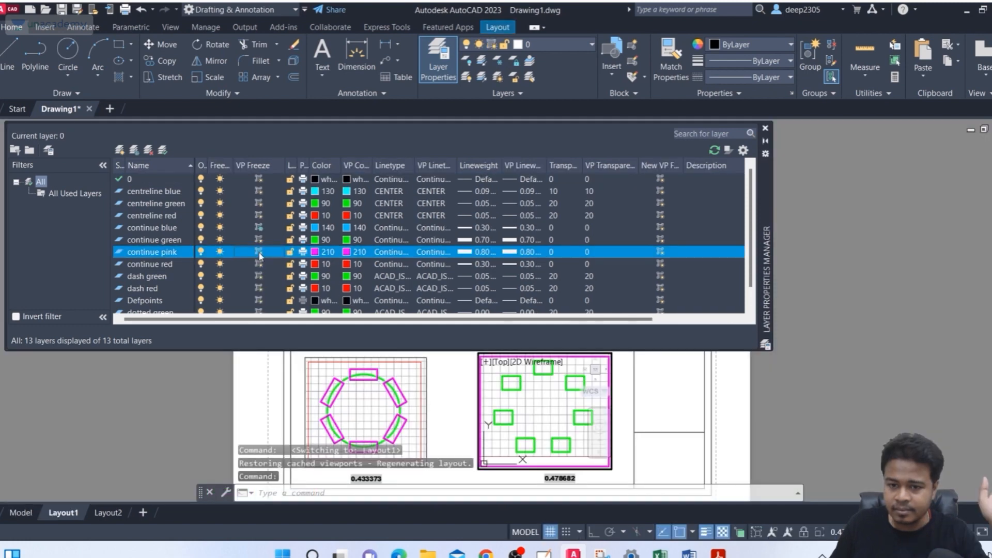
{"action": "left_click", "coordinate": [258, 229]}
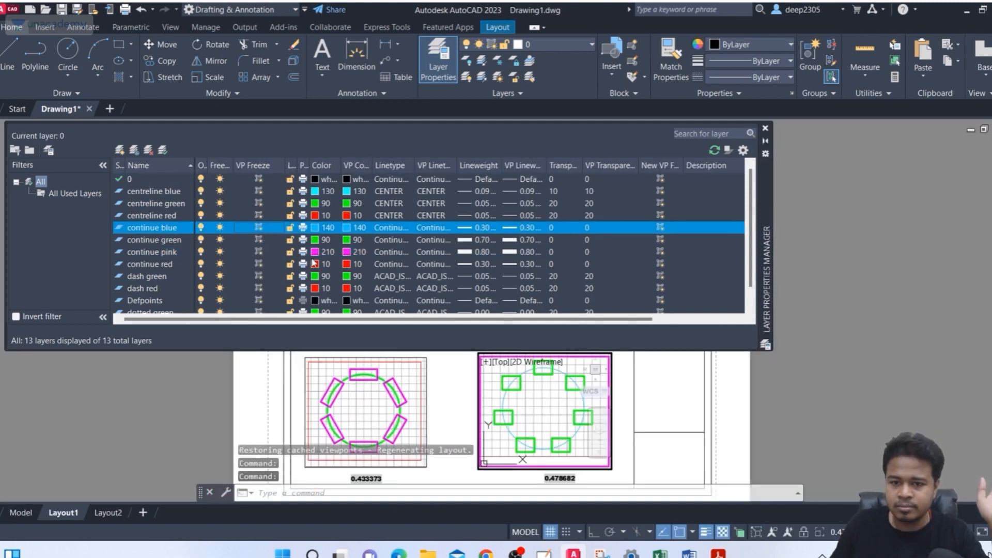
{"action": "double_click", "coordinate": [449, 378]}
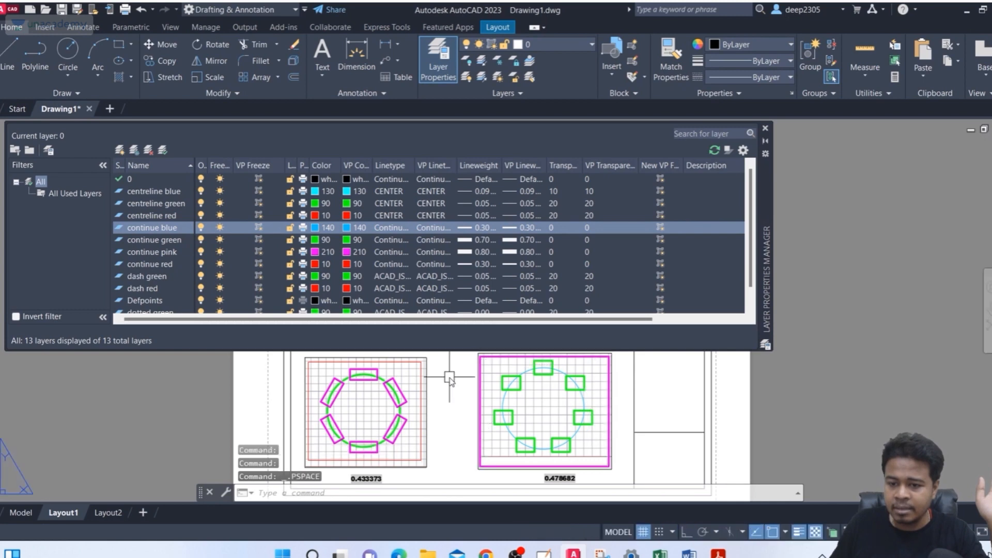
Step: Move the layer properties manager upward so that it uncovers the upper viewports of the layout
{"action": "middle_click_drag", "start_coordinate": [450, 368], "coordinate": [443, 451]}
{"action": "scroll", "coordinate": [450, 401], "scroll_direction": "down", "scroll_amount": 2}
{"action": "middle_click_drag", "start_coordinate": [448, 406], "coordinate": [437, 432]}
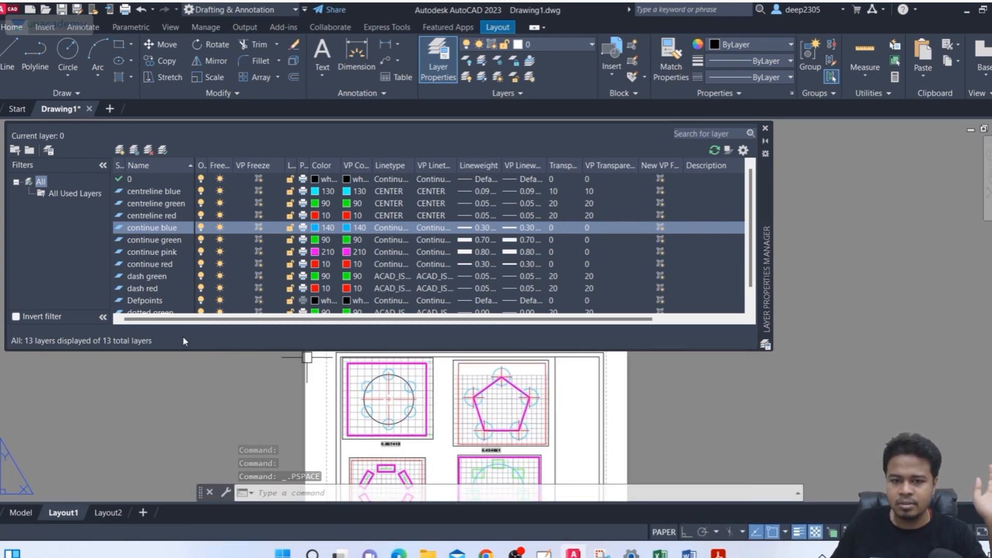
{"action": "left_click", "coordinate": [174, 339]}
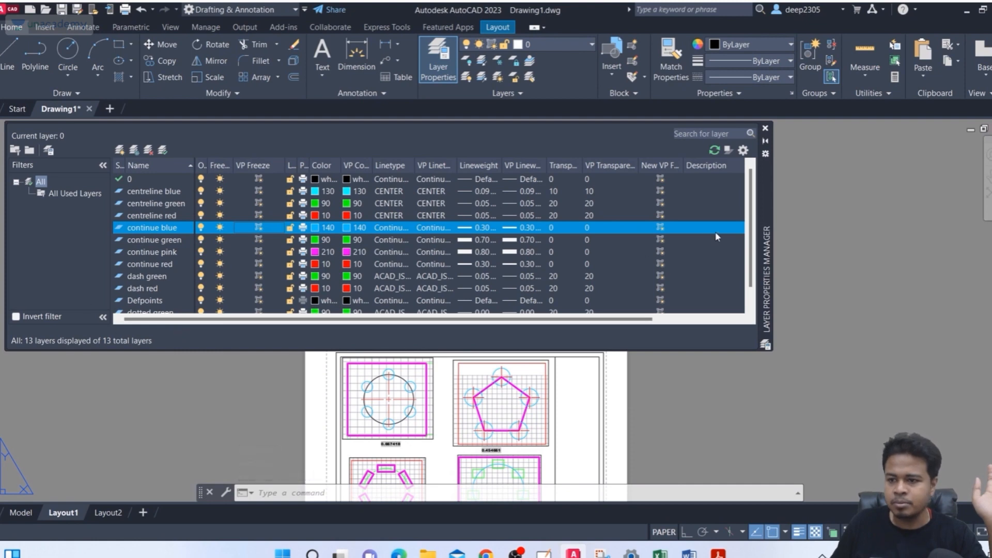
{"action": "left_click_drag", "start_coordinate": [771, 217], "coordinate": [769, 151]}
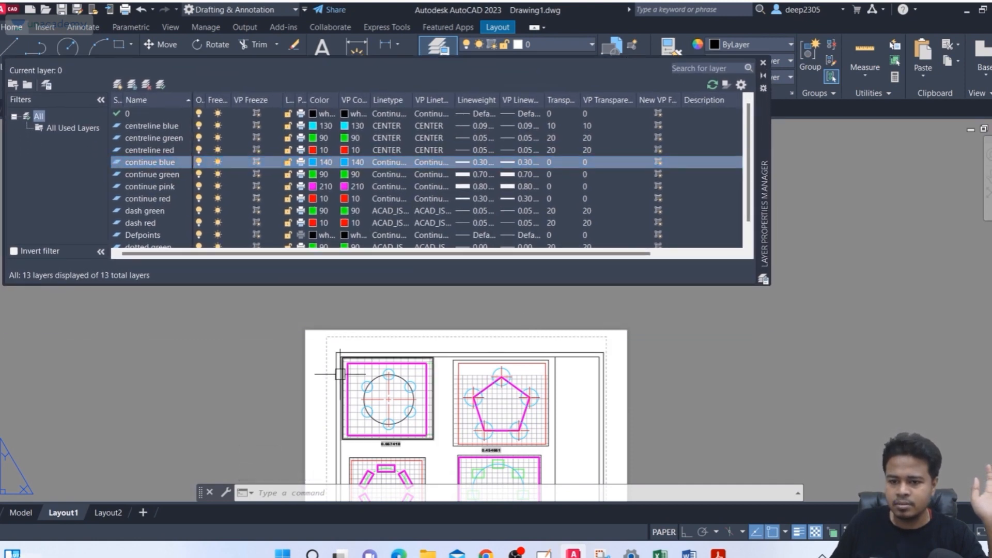
Step: Activate the upper-left viewport containing the black circle surrounded by six small blue circles
{"action": "scroll", "coordinate": [359, 355], "scroll_direction": "up", "scroll_amount": 3}
{"action": "mouse_move", "coordinate": [359, 355]}
{"action": "middle_mouse_down"}
{"action": "mouse_move", "coordinate": [372, 374]}
{"action": "mouse_move", "coordinate": [404, 352]}
{"action": "middle_mouse_up"}
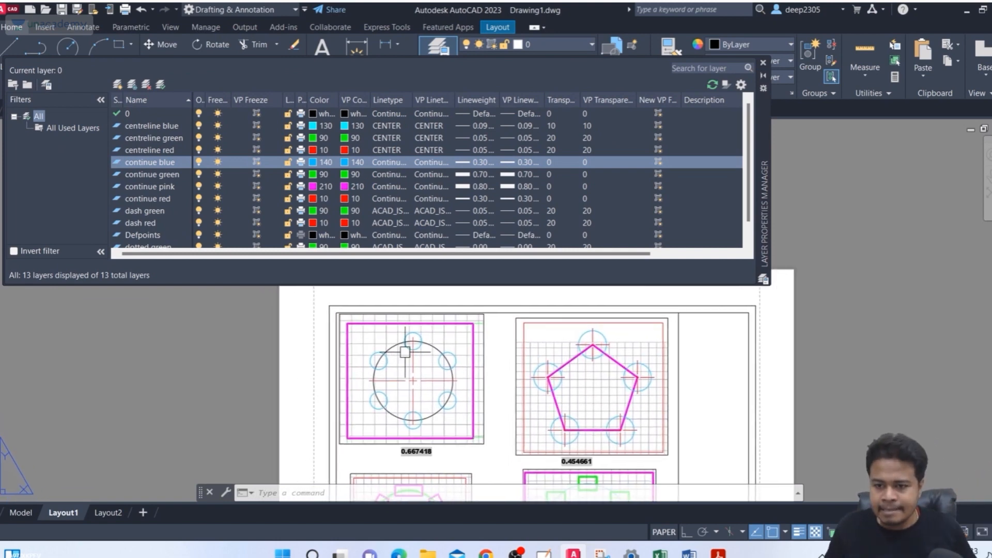
{"action": "double_click", "coordinate": [404, 352]}
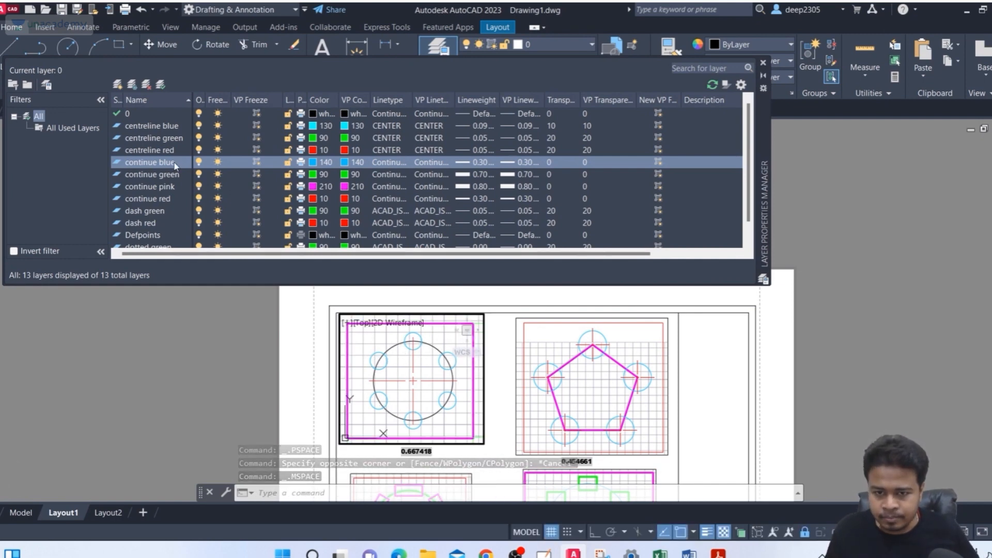
Step: Toggle the viewport freeze of the continue blue layer on and off in the active viewport, leaving it thawed
{"action": "left_click", "coordinate": [255, 167]}
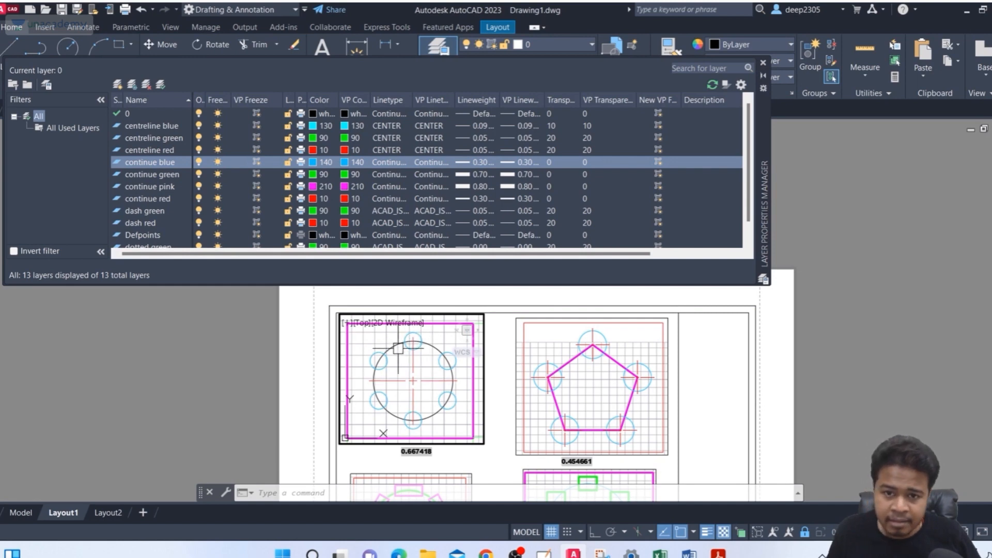
{"action": "left_click", "coordinate": [256, 166]}
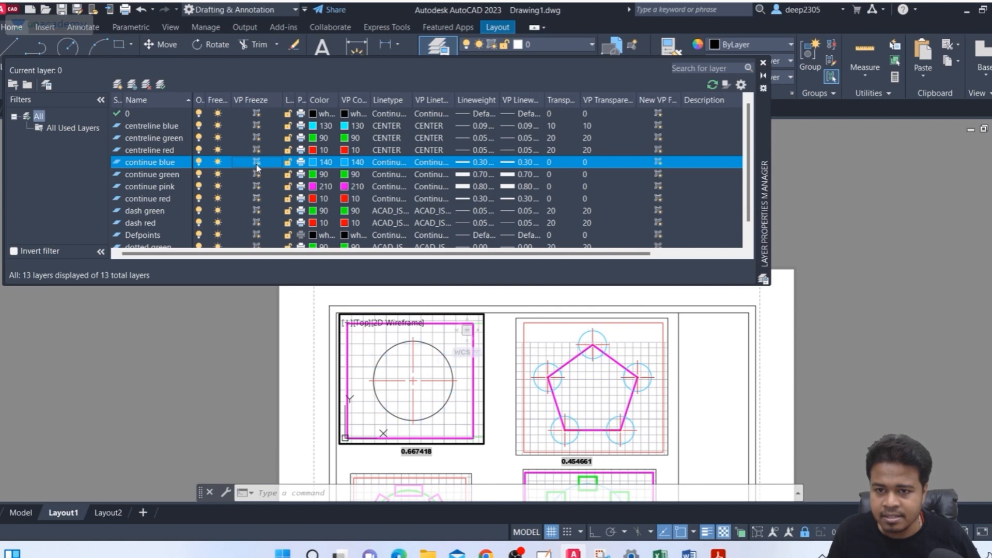
{"action": "left_click", "coordinate": [256, 165]}
{"action": "left_click", "coordinate": [256, 165]}
{"action": "left_click", "coordinate": [256, 165]}
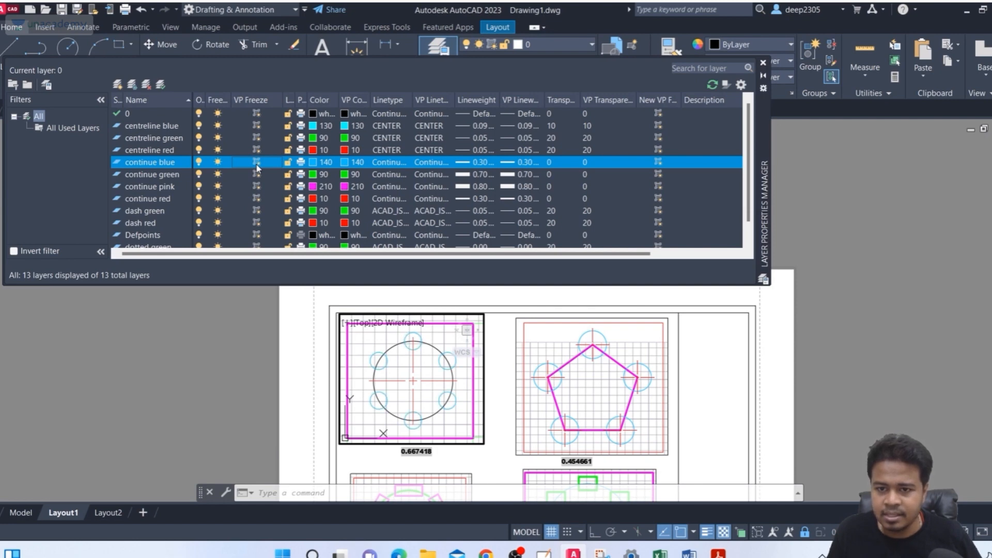
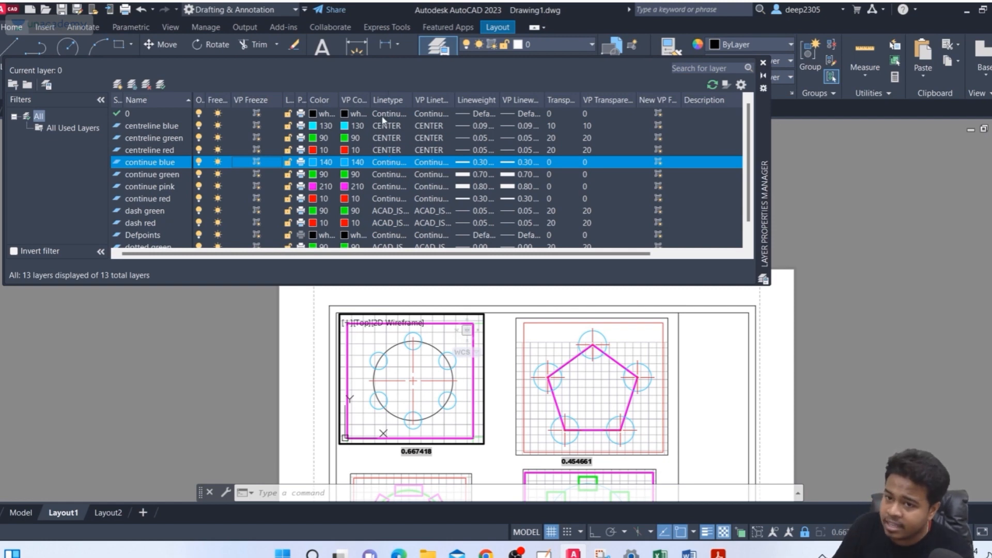
Step: Set the global linetype of the continue blue layer to ACAD_ISO07W100
{"action": "left_click", "coordinate": [385, 163]}
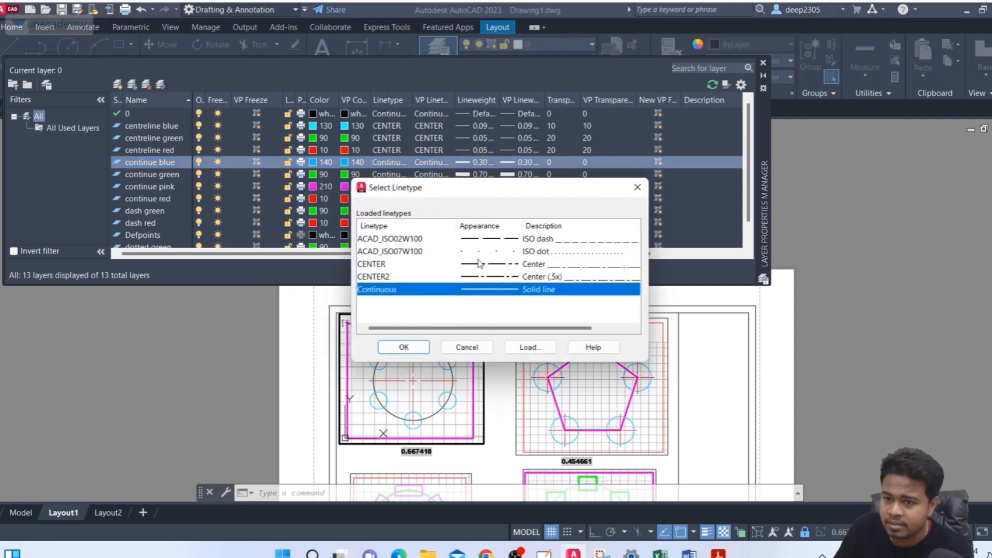
{"action": "left_click", "coordinate": [486, 251]}
{"action": "left_click", "coordinate": [418, 347]}
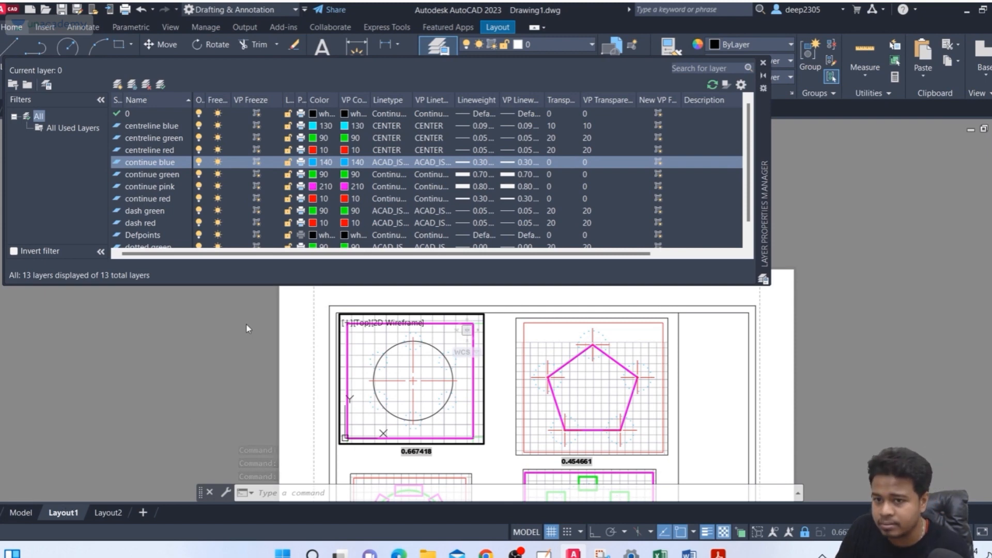
Step: Set the global linetype of the continue blue layer back to Continuous
{"action": "left_click", "coordinate": [381, 165]}
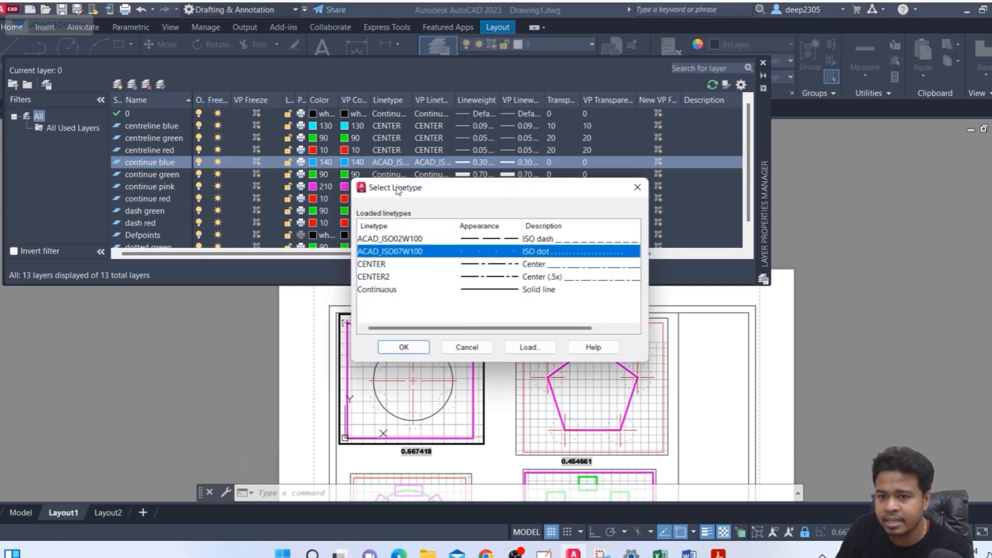
{"action": "left_click", "coordinate": [398, 289]}
{"action": "left_click", "coordinate": [419, 347]}
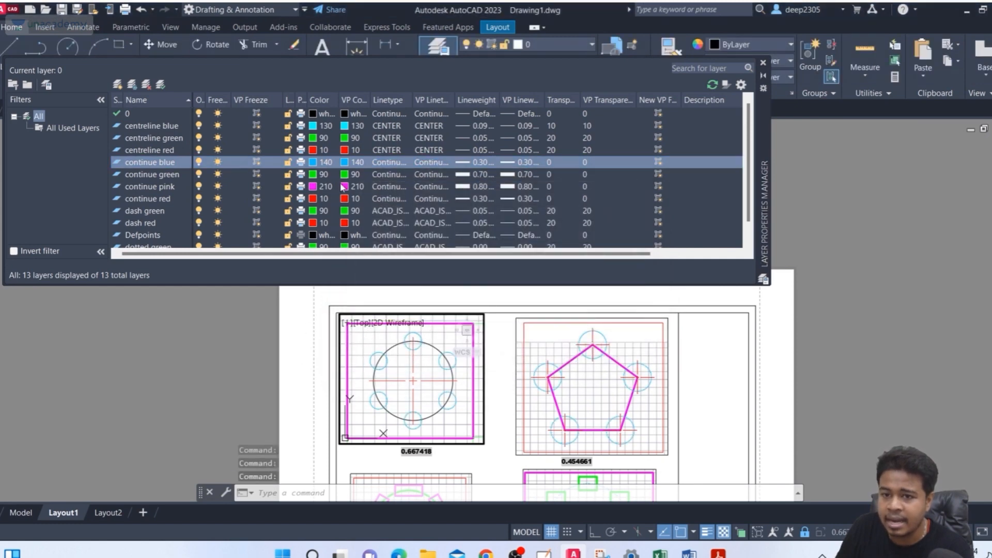
Step: Apply the ACAD_ISO07W100 linetype globally to the continue blue layer again, and examine the blue circles in all viewports
{"action": "left_click", "coordinate": [348, 163]}
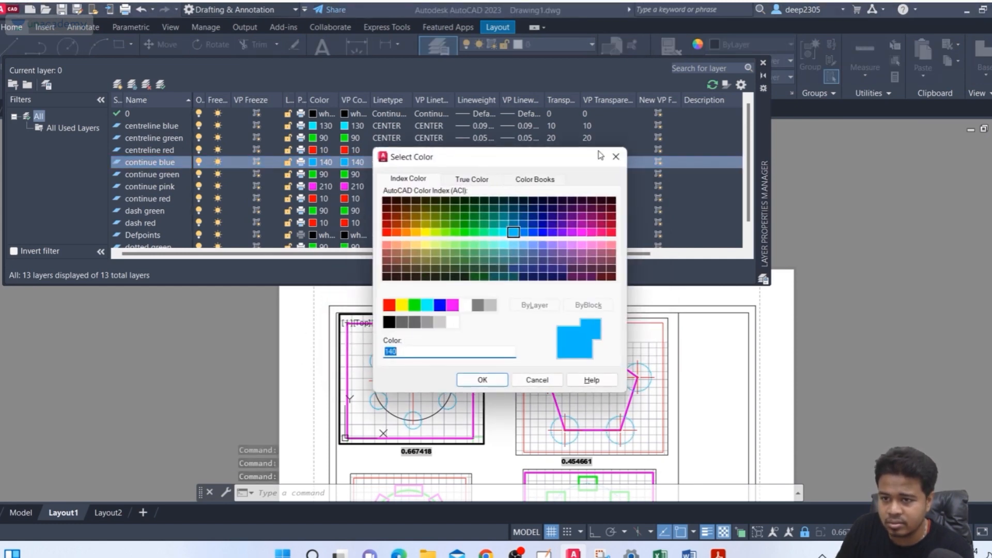
{"action": "left_click", "coordinate": [616, 159]}
{"action": "left_click", "coordinate": [409, 165]}
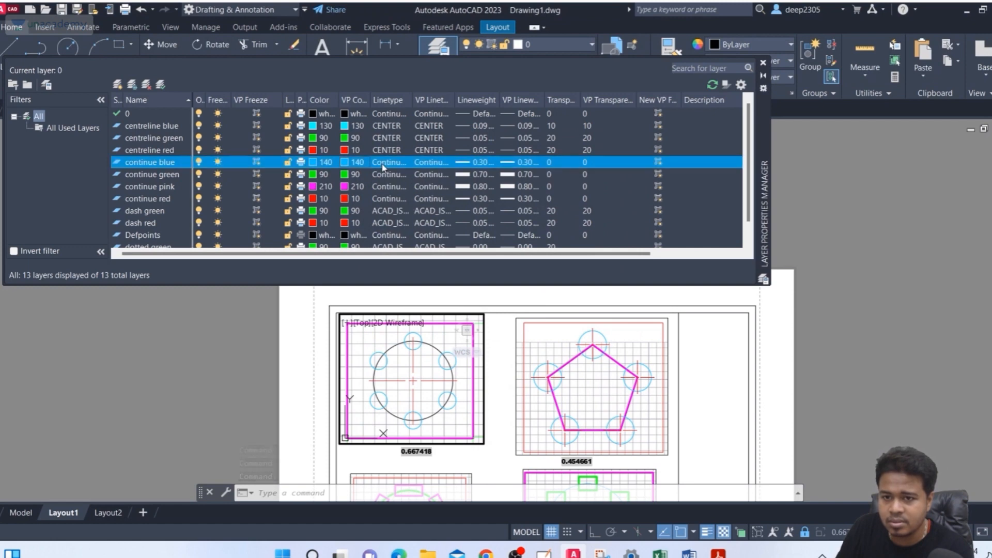
{"action": "left_click", "coordinate": [499, 255]}
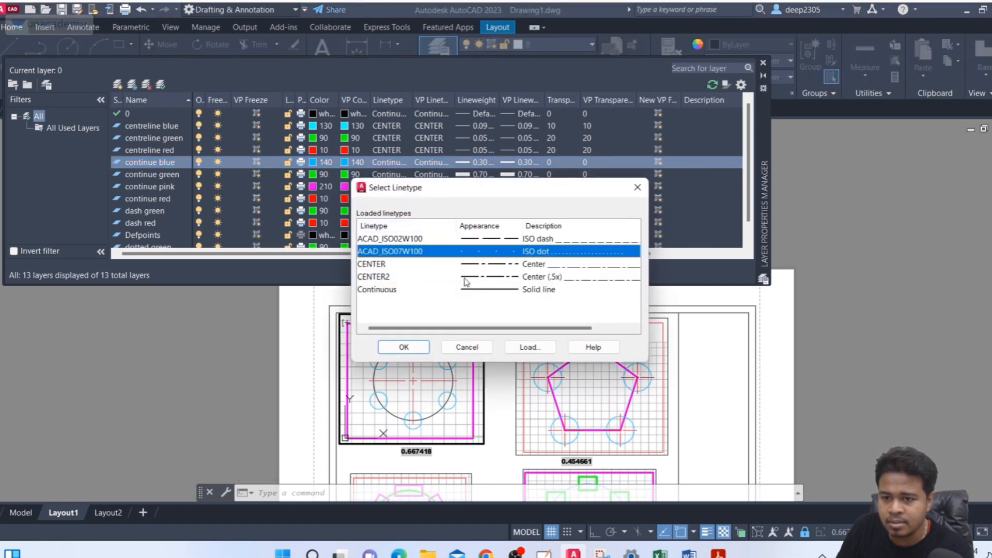
{"action": "left_click", "coordinate": [404, 346]}
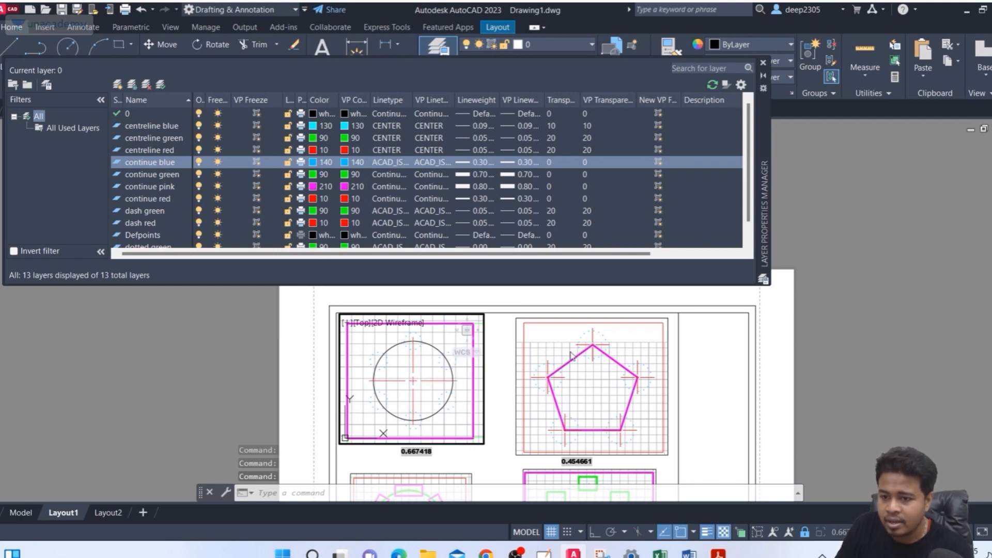
{"action": "scroll", "coordinate": [601, 345], "scroll_direction": "up", "scroll_amount": 4}
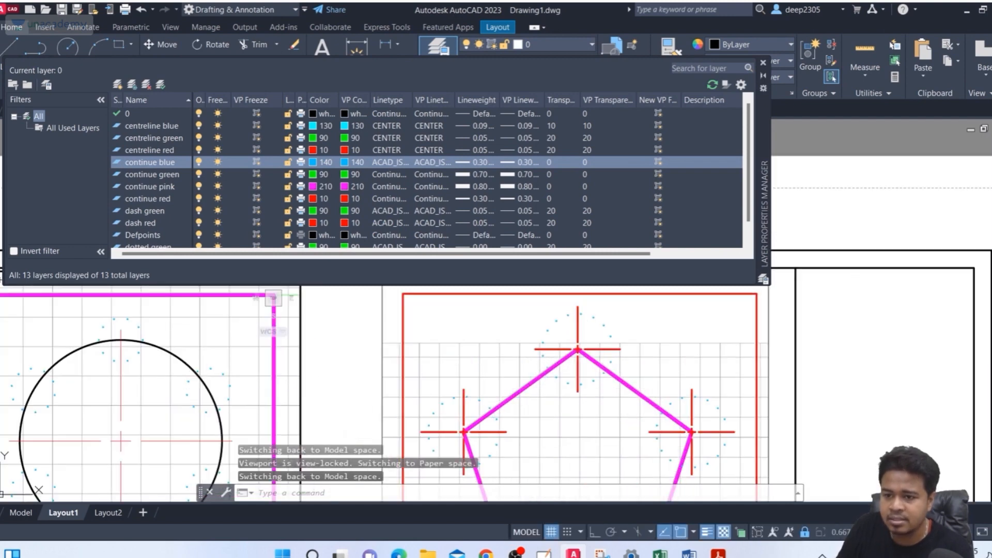
{"action": "middle_click_drag", "start_coordinate": [555, 350], "coordinate": [551, 339]}
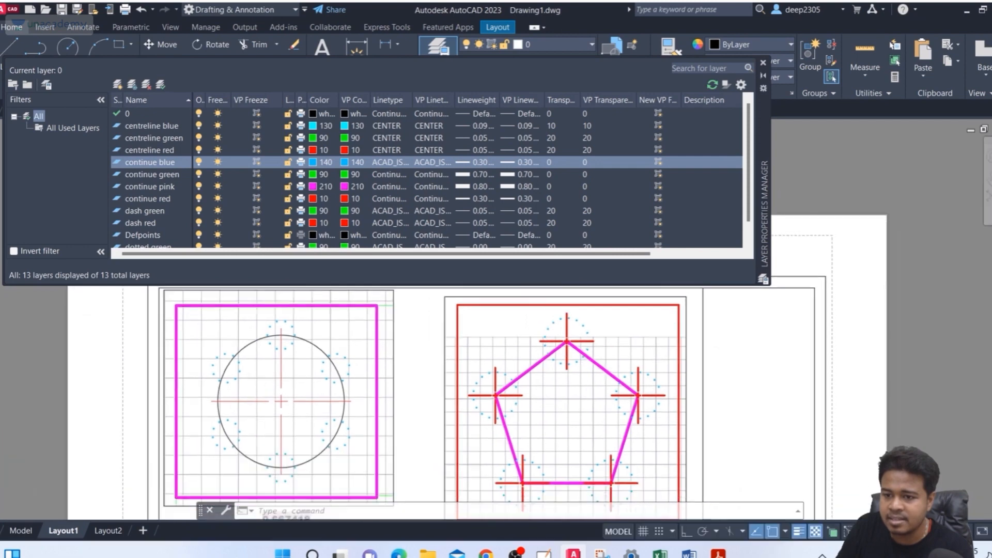
{"action": "middle_click_drag", "start_coordinate": [485, 396], "coordinate": [547, 242]}
{"action": "middle_click_drag", "start_coordinate": [397, 380], "coordinate": [403, 324]}
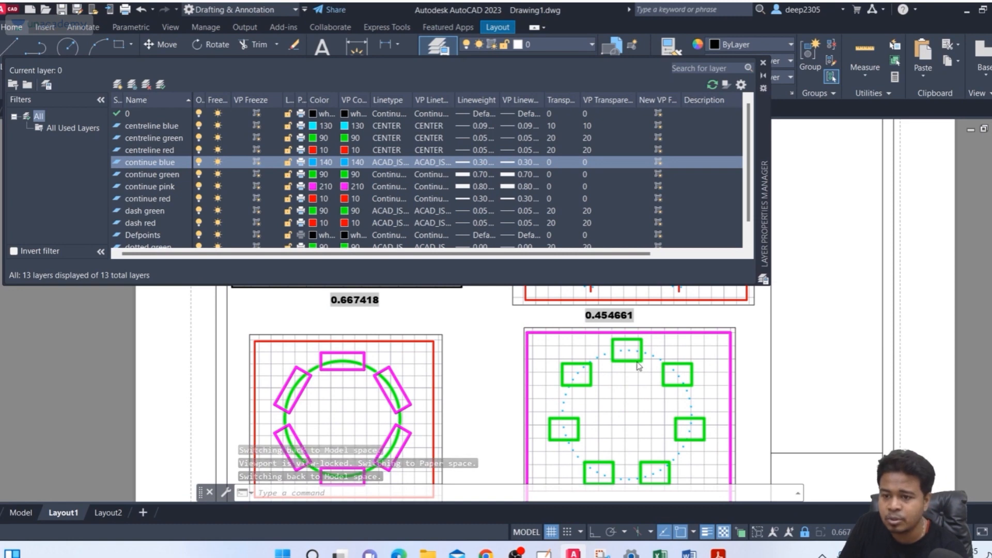
{"action": "middle_click_drag", "start_coordinate": [518, 386], "coordinate": [496, 462]}
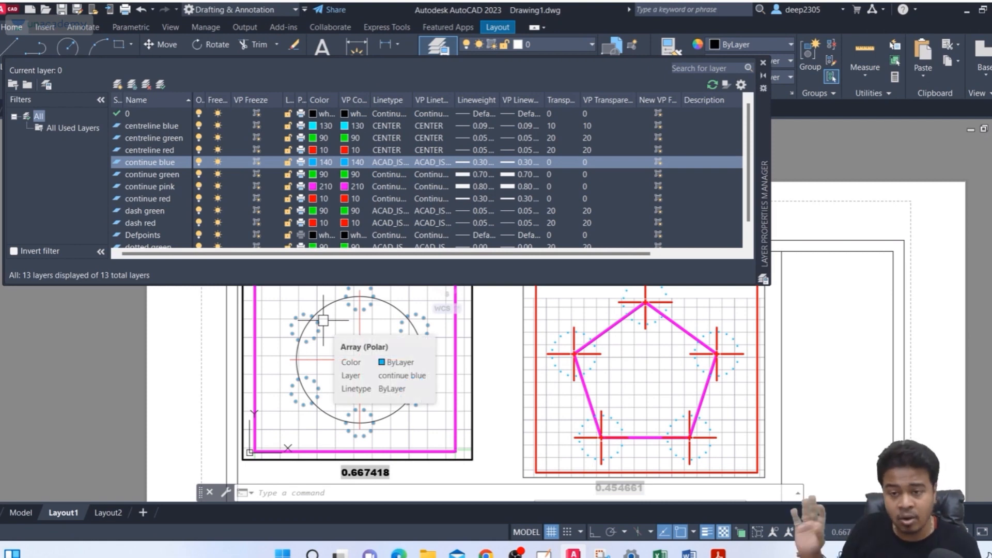
Step: Restore the Continuous linetype globally on the continue blue layer
{"action": "left_click", "coordinate": [399, 165]}
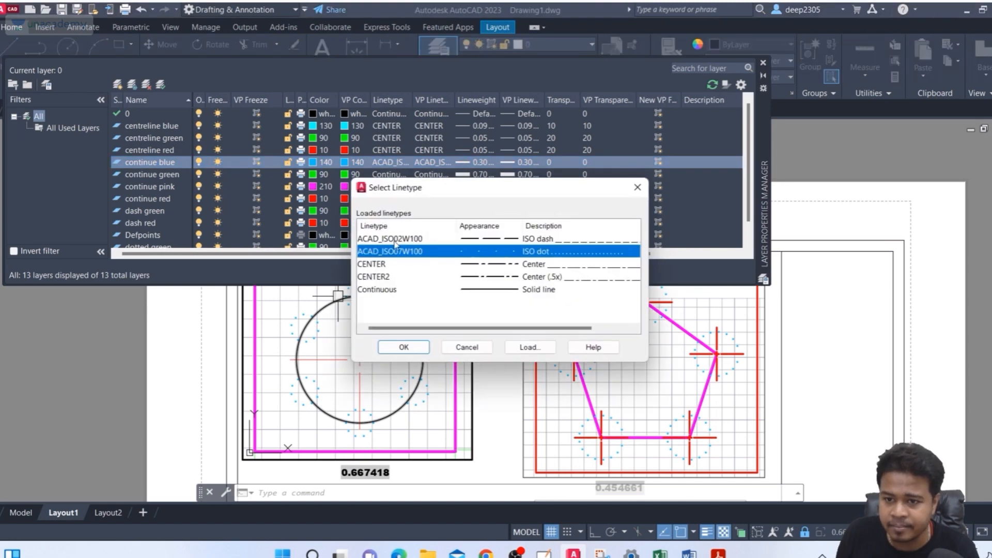
{"action": "left_click", "coordinate": [382, 291]}
{"action": "left_click", "coordinate": [404, 347]}
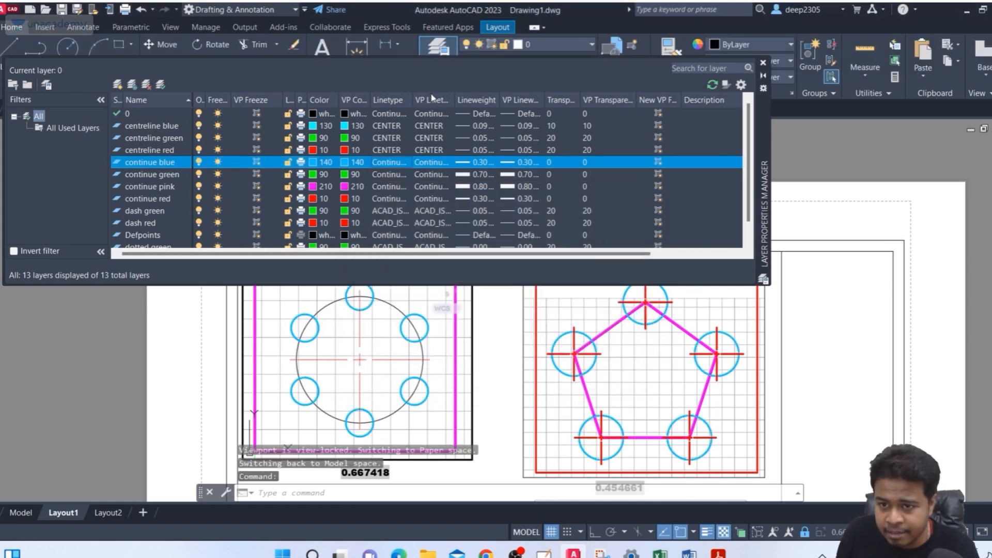
Step: Override the continue blue layer's linetype with ACAD_ISO07W100 only in the active viewport containing the six small circles
{"action": "left_click", "coordinate": [429, 168]}
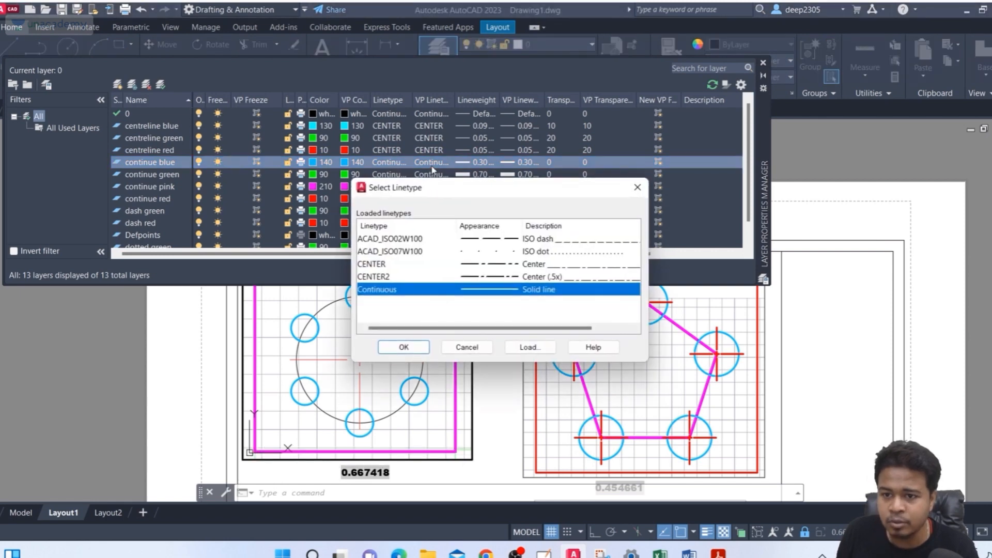
{"action": "left_click", "coordinate": [505, 252]}
{"action": "left_click", "coordinate": [411, 347]}
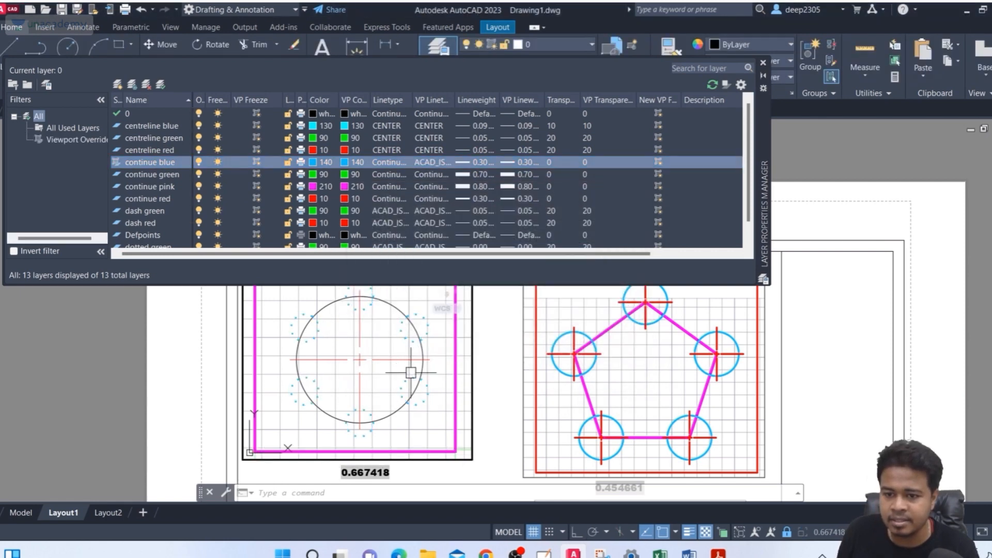
{"action": "scroll", "coordinate": [410, 372], "scroll_direction": "down", "scroll_amount": 2}
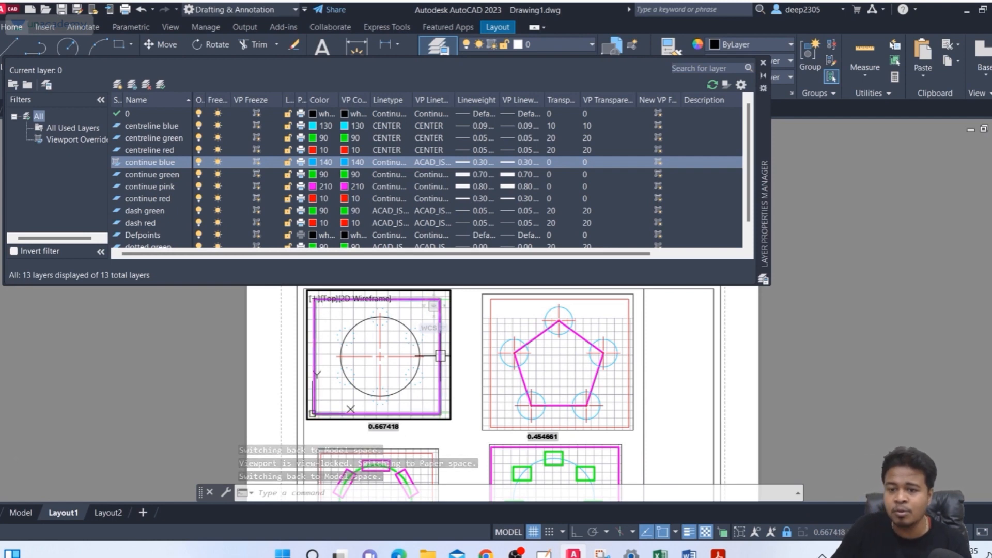
{"action": "middle_click_drag", "start_coordinate": [483, 347], "coordinate": [470, 337]}
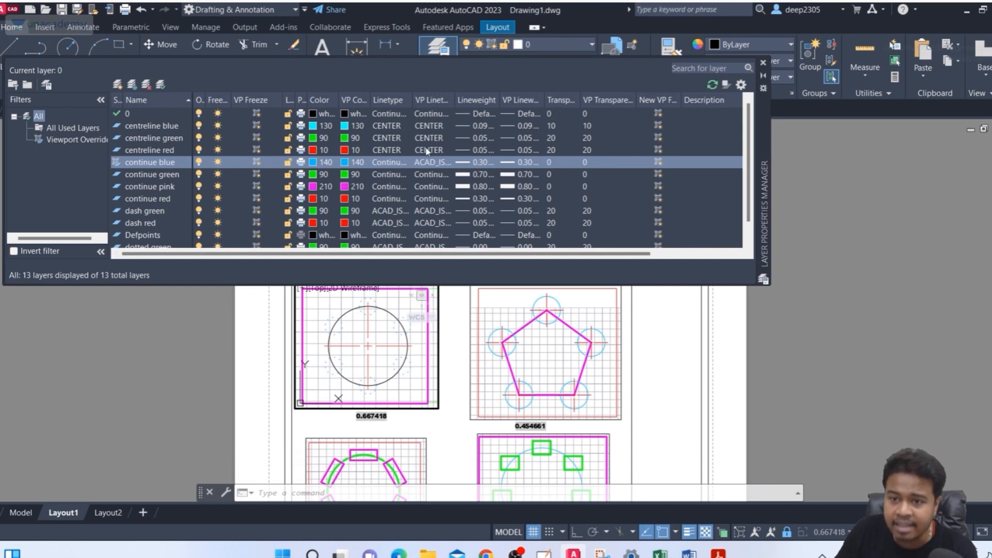
{"action": "left_click", "coordinate": [436, 165]}
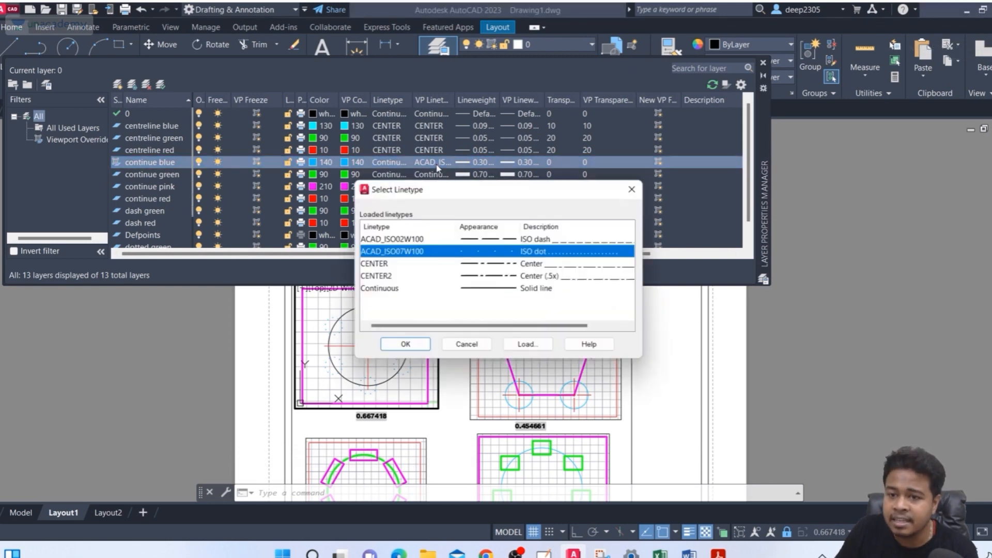
{"action": "left_click", "coordinate": [419, 348]}
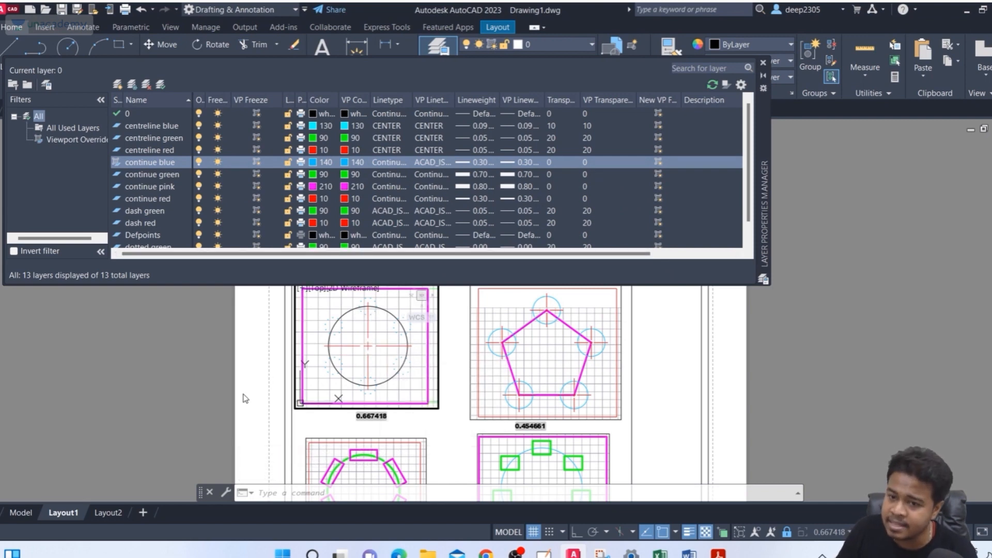
Step: Compare the blue circles in model space with those in the Layout1 viewports, and check the layer's viewport linetype
{"action": "scroll", "coordinate": [373, 295], "scroll_direction": "up", "scroll_amount": 2}
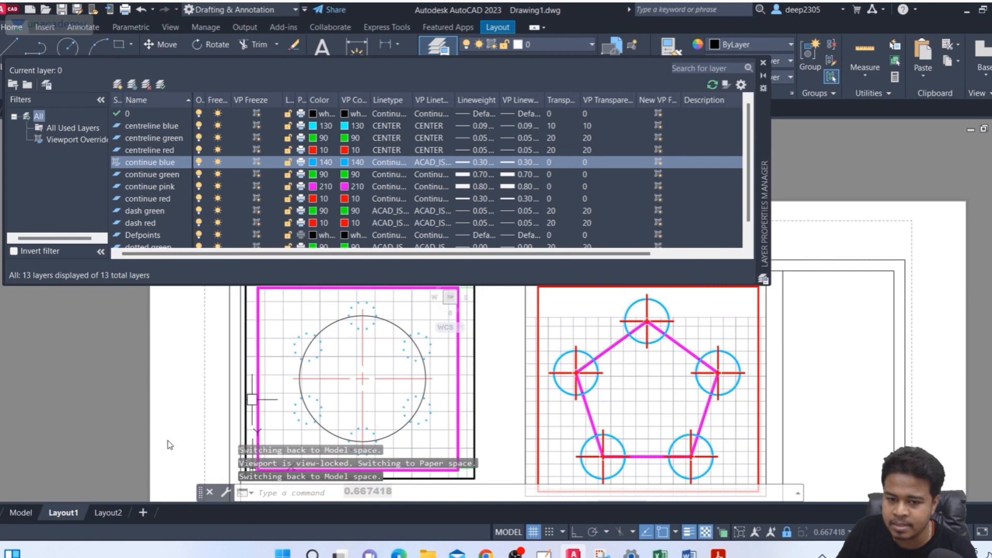
{"action": "left_click", "coordinate": [33, 507]}
{"action": "middle_click_drag", "start_coordinate": [331, 367], "coordinate": [385, 460]}
{"action": "scroll", "coordinate": [233, 336], "scroll_direction": "up", "scroll_amount": 2}
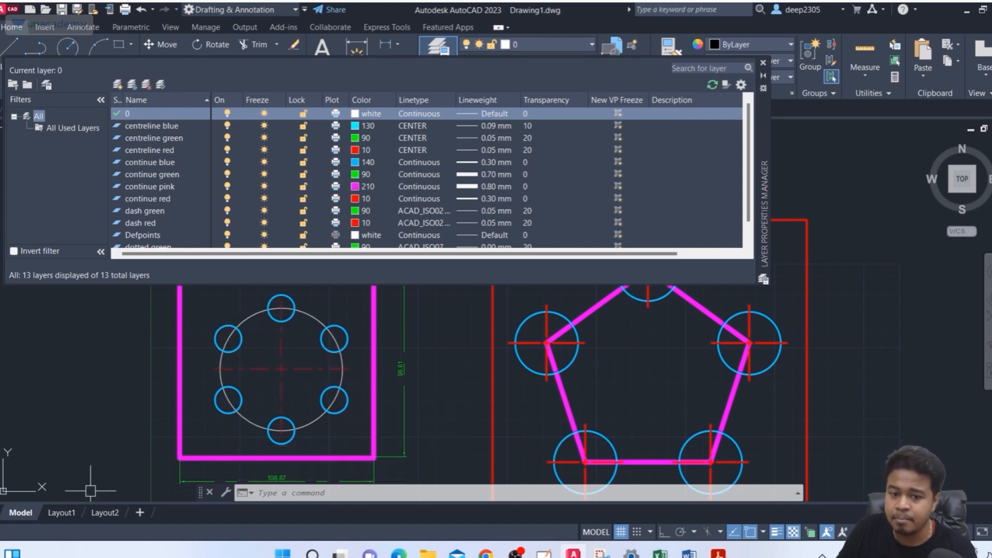
{"action": "left_click", "coordinate": [65, 513]}
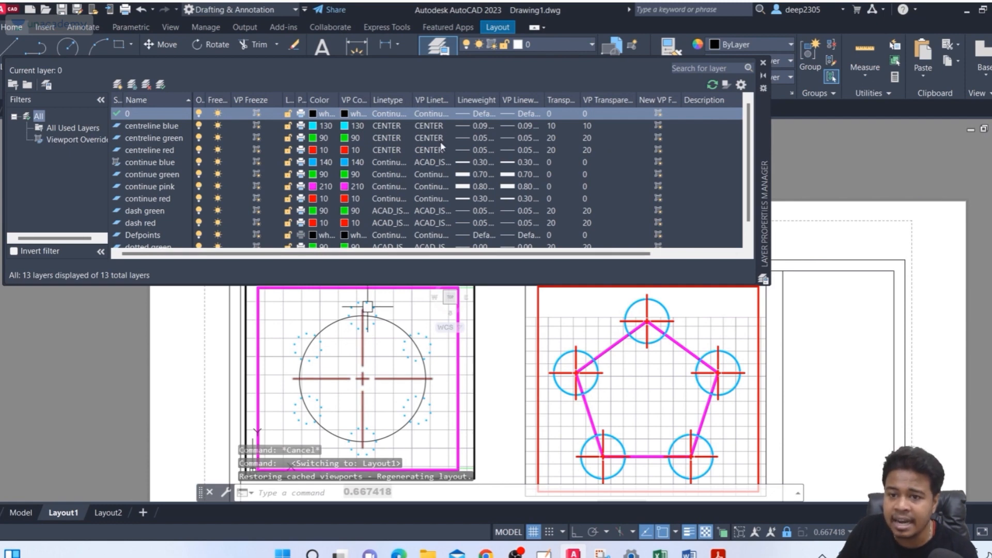
{"action": "left_click", "coordinate": [430, 165]}
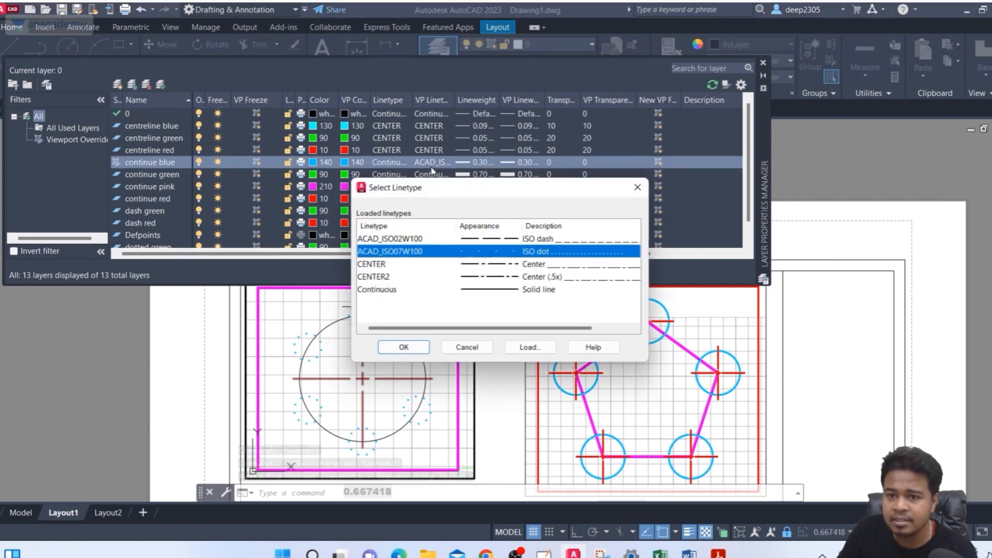
{"action": "left_click", "coordinate": [639, 188]}
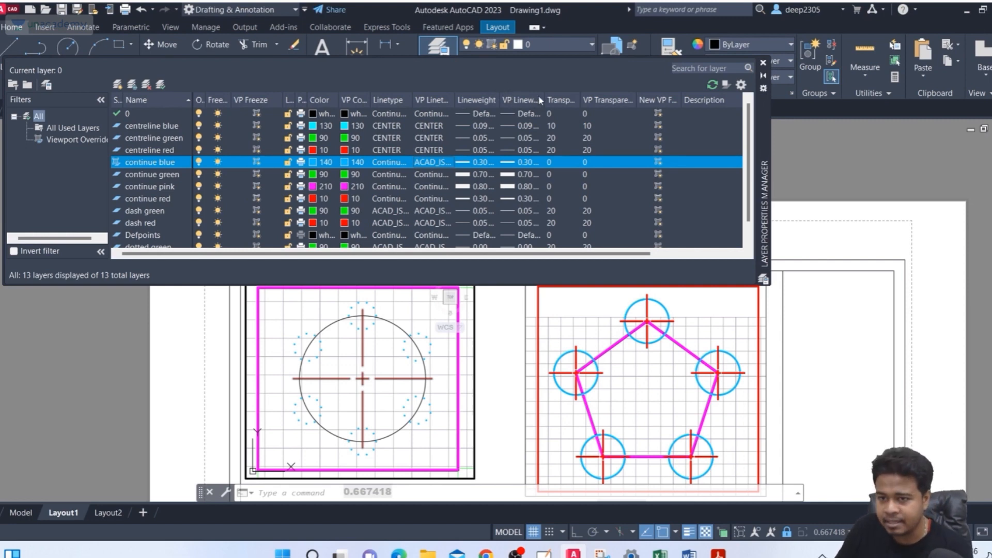
Step: Set the viewport lineweight of the continue blue layer to 0.90 mm in the active viewport
{"action": "left_click", "coordinate": [514, 165]}
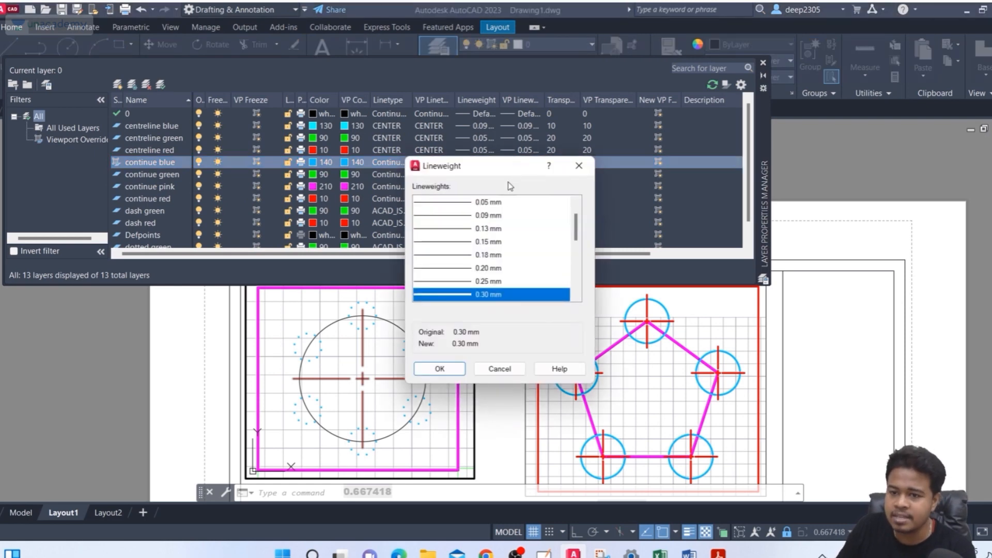
{"action": "scroll", "coordinate": [493, 261], "scroll_direction": "down", "scroll_amount": 4}
{"action": "left_click", "coordinate": [485, 244]}
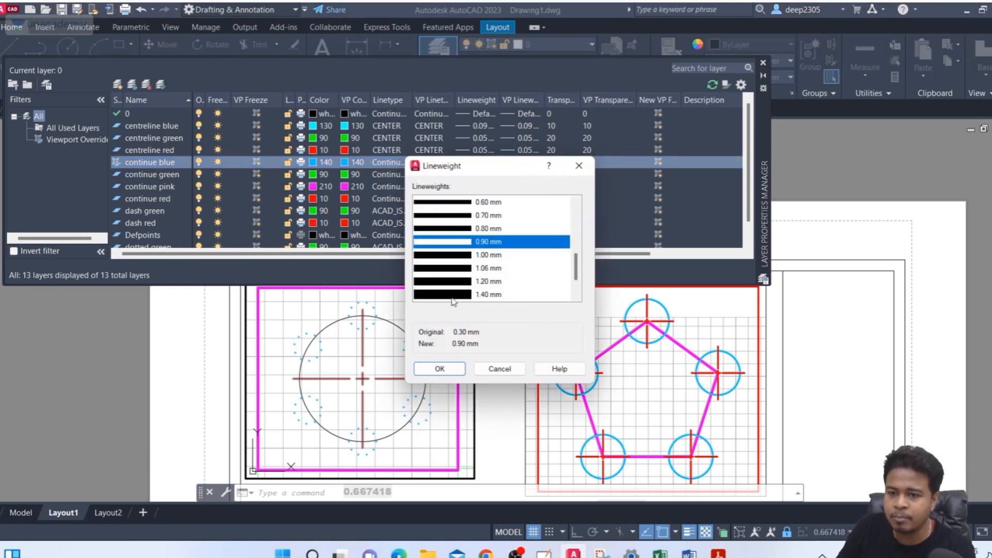
{"action": "left_click", "coordinate": [454, 373]}
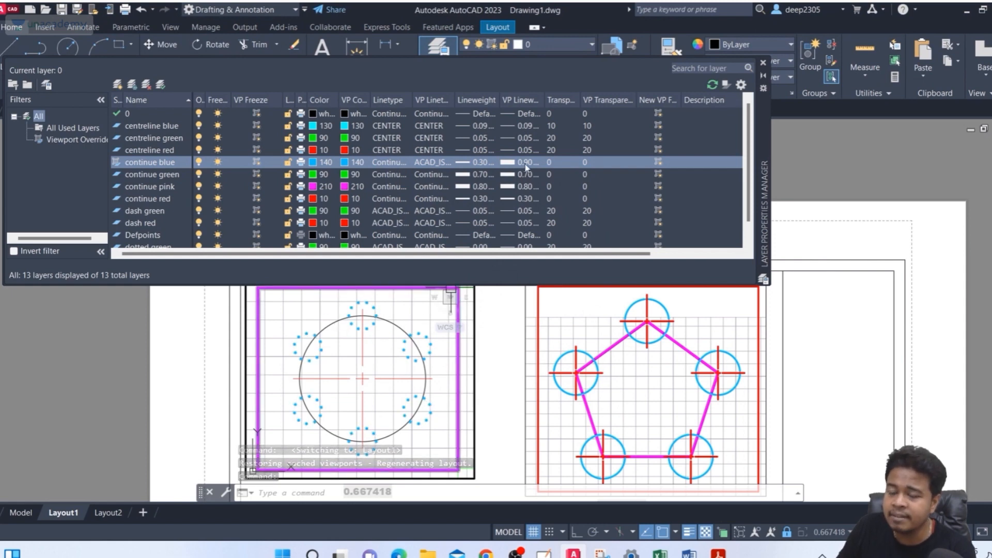
Step: Set the viewport linetype of the continue blue layer back to Continuous and return to paper space
{"action": "left_click", "coordinate": [440, 164]}
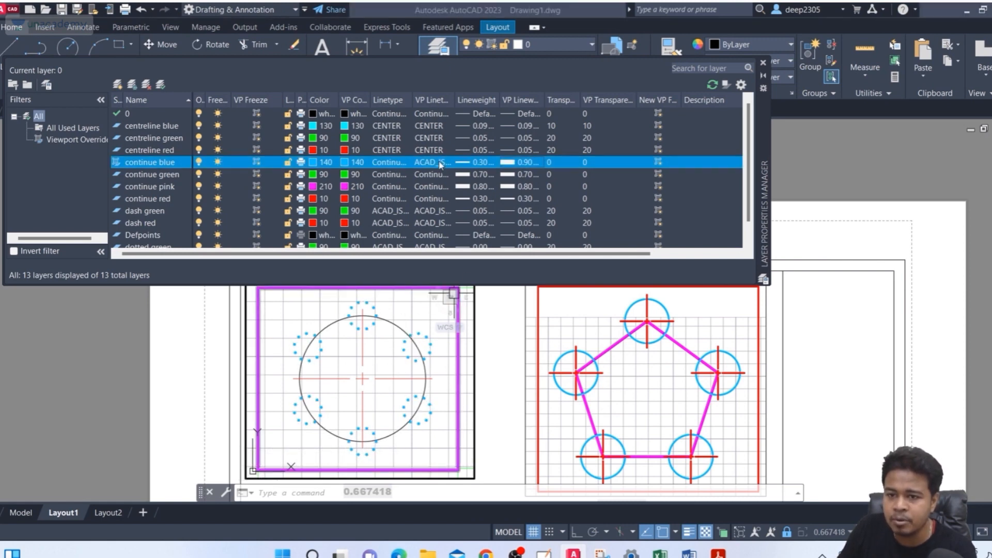
{"action": "left_click", "coordinate": [401, 290]}
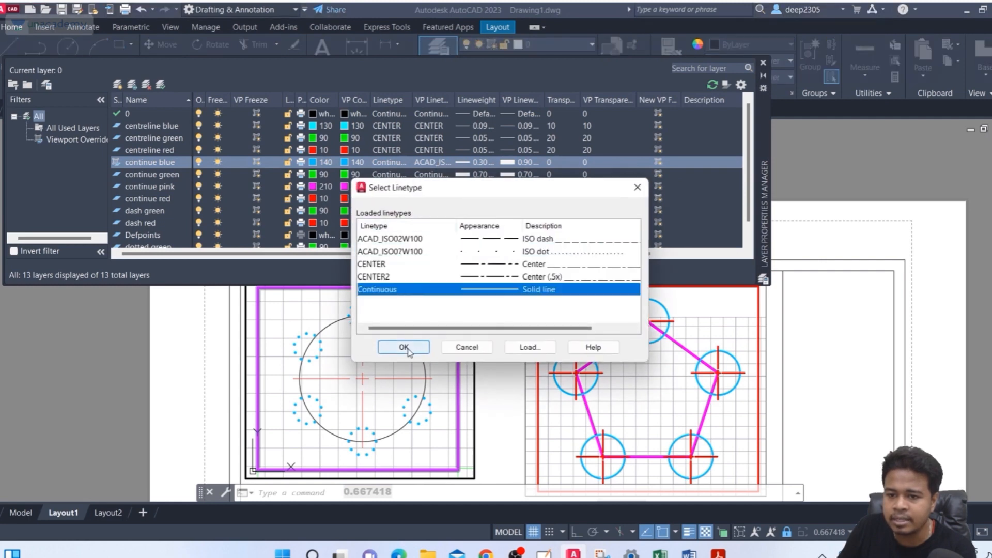
{"action": "left_click", "coordinate": [403, 346]}
{"action": "scroll", "coordinate": [411, 354], "scroll_direction": "down", "scroll_amount": 3}
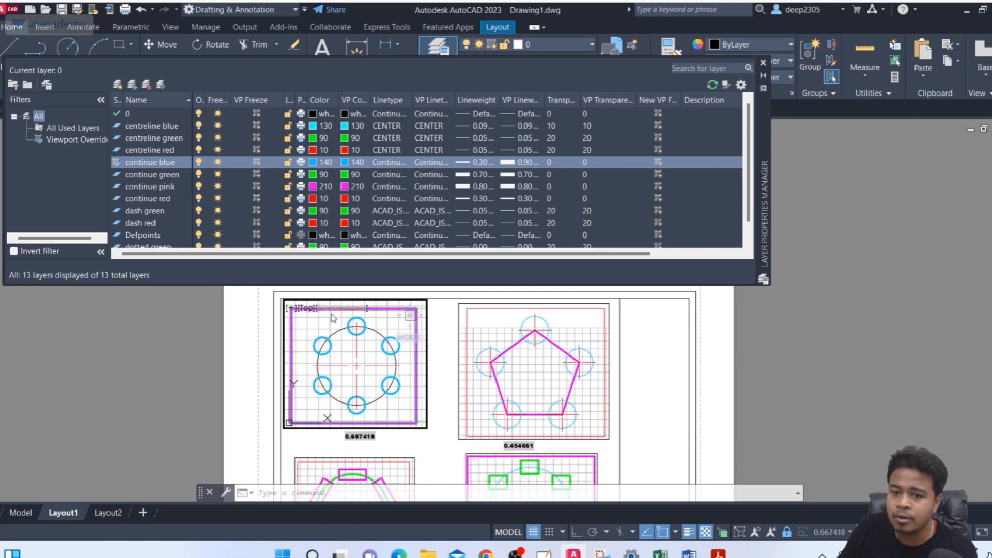
{"action": "scroll", "coordinate": [397, 353], "scroll_direction": "up", "scroll_amount": 2}
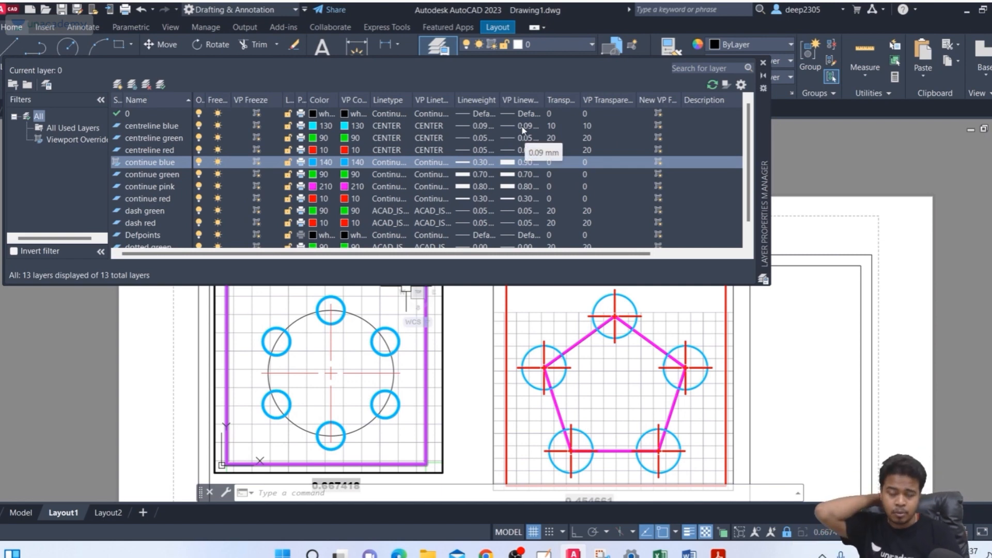
{"action": "double_click", "coordinate": [451, 352]}
Step: Override the continue green layer's transparency to 50 in the viewport with green rectangles around a blue circle, and return to paper space
{"action": "middle_click_drag", "start_coordinate": [475, 367], "coordinate": [470, 381]}
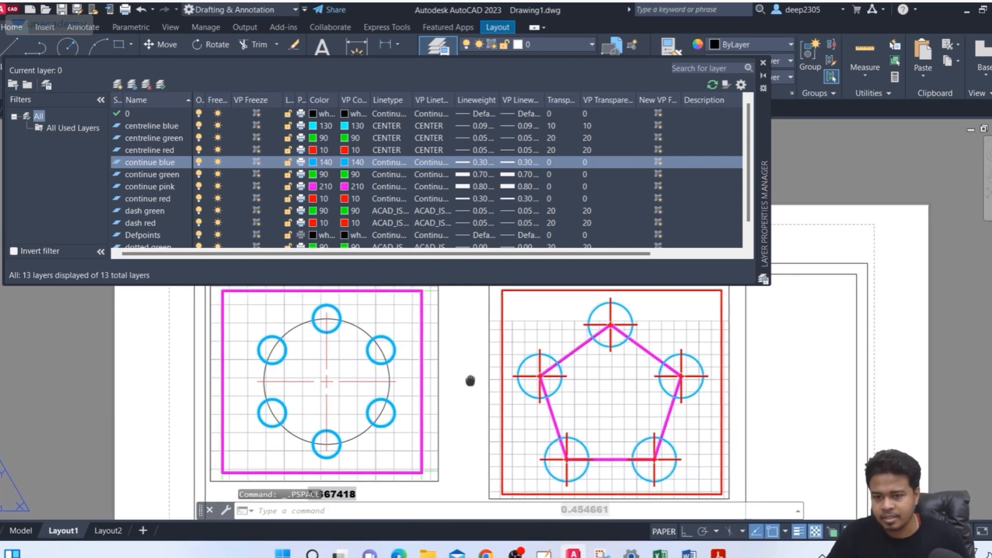
{"action": "scroll", "coordinate": [413, 372], "scroll_direction": "down", "scroll_amount": 3}
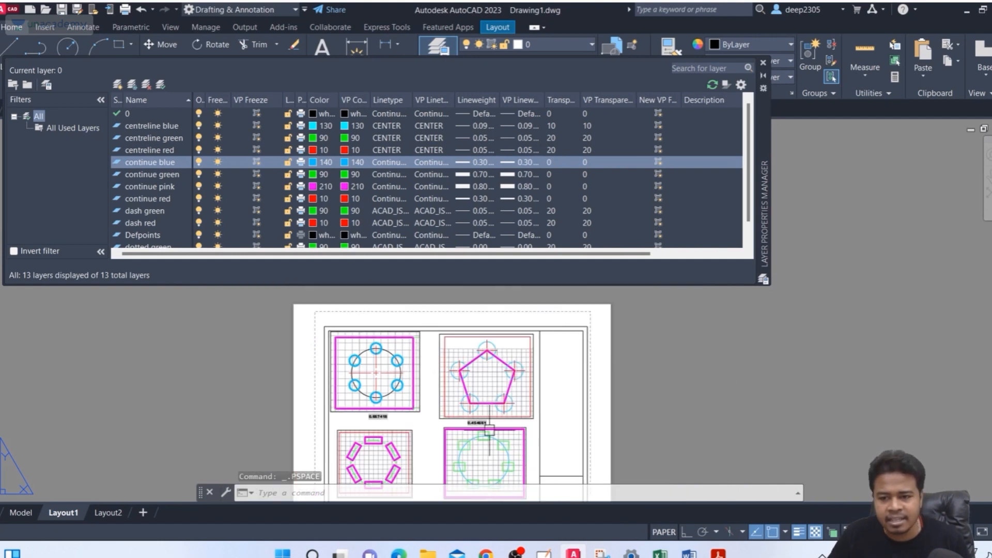
{"action": "scroll", "coordinate": [487, 374], "scroll_direction": "up", "scroll_amount": 5}
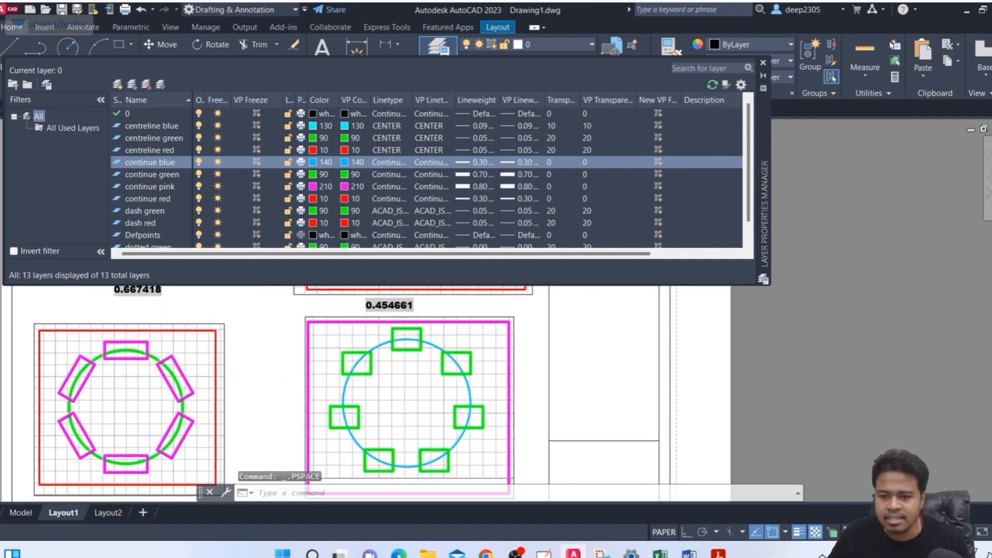
{"action": "double_click", "coordinate": [475, 416]}
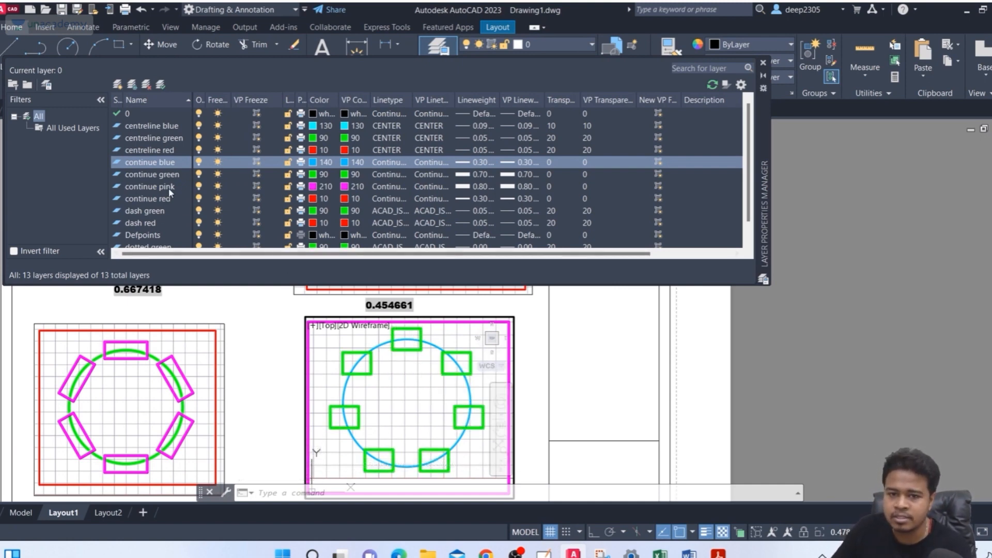
{"action": "left_click", "coordinate": [144, 175]}
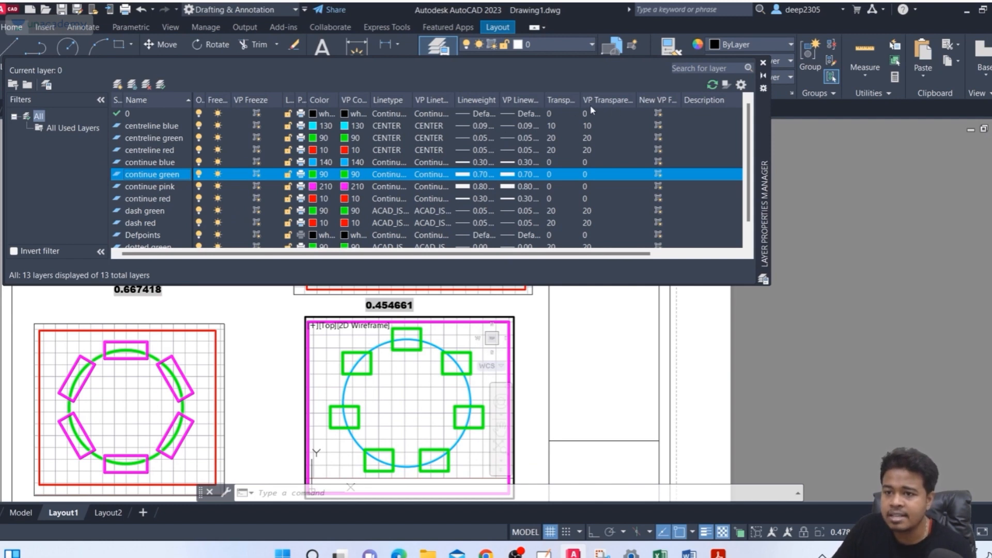
{"action": "left_click", "coordinate": [602, 174]}
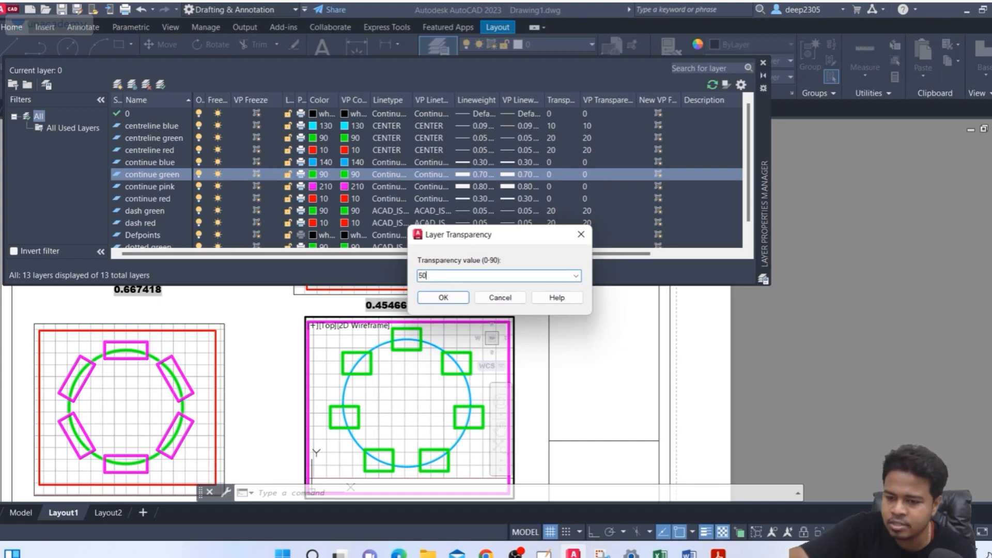
{"action": "left_click", "coordinate": [443, 298]}
{"action": "double_click", "coordinate": [350, 334]}
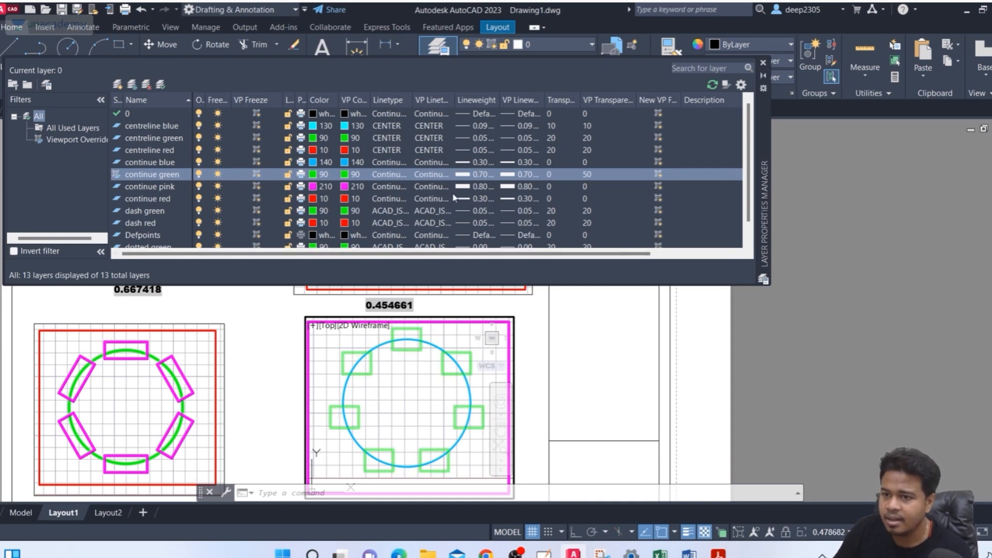
{"action": "double_click", "coordinate": [539, 326]}
{"action": "scroll", "coordinate": [540, 326], "scroll_direction": "down", "scroll_amount": 3}
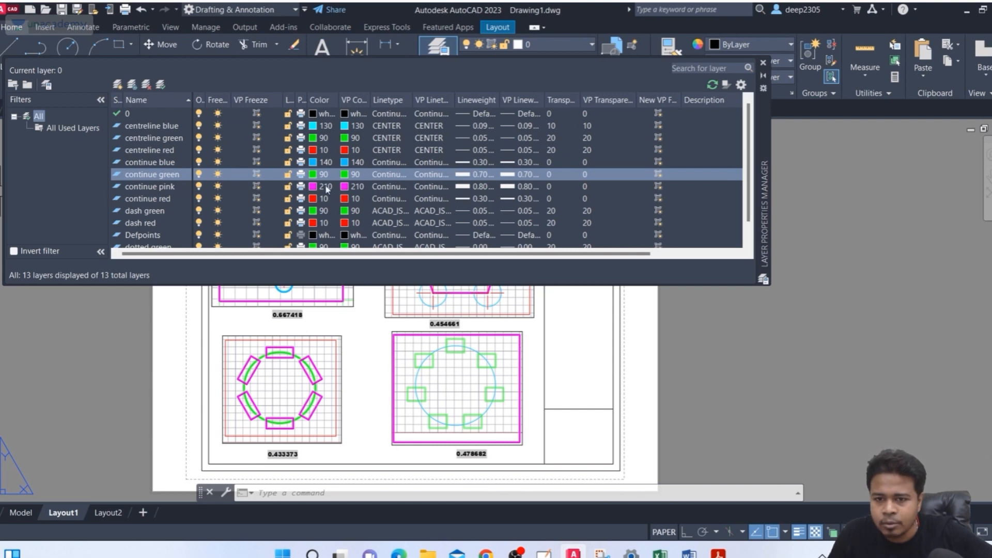
Step: Set the global transparency of the continue pink layer to 60 and examine the pink lines in all viewports
{"action": "left_click", "coordinate": [566, 184]}
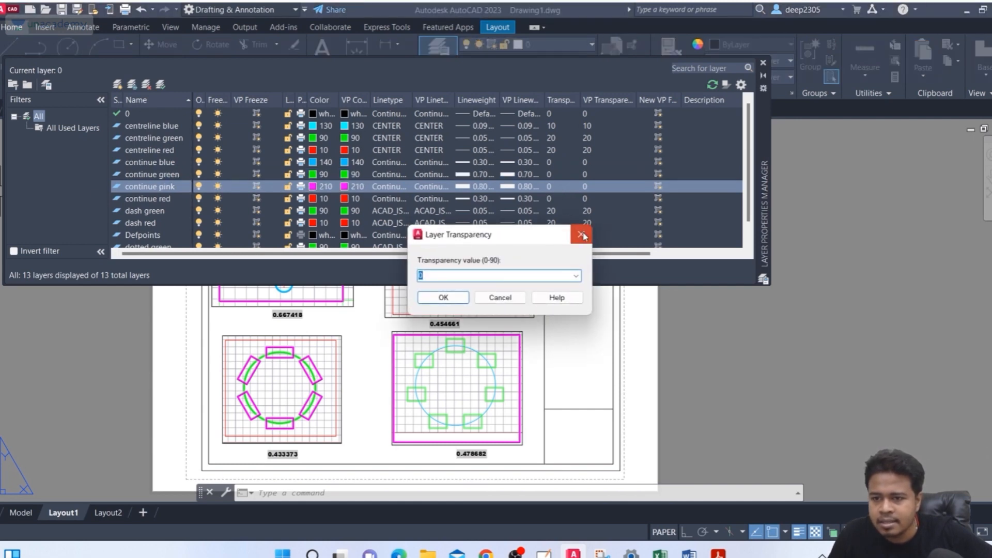
{"action": "left_click", "coordinate": [580, 232]}
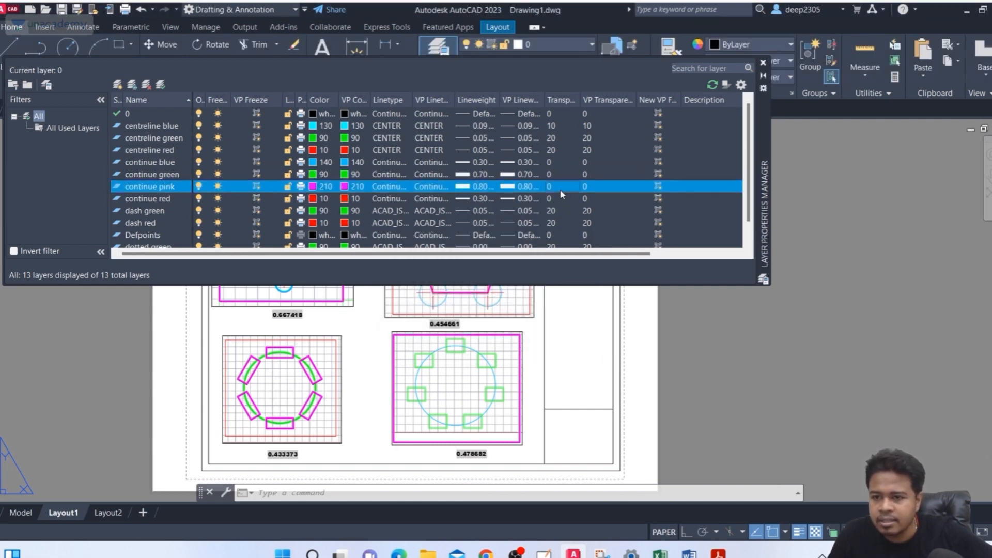
{"action": "left_click", "coordinate": [565, 186]}
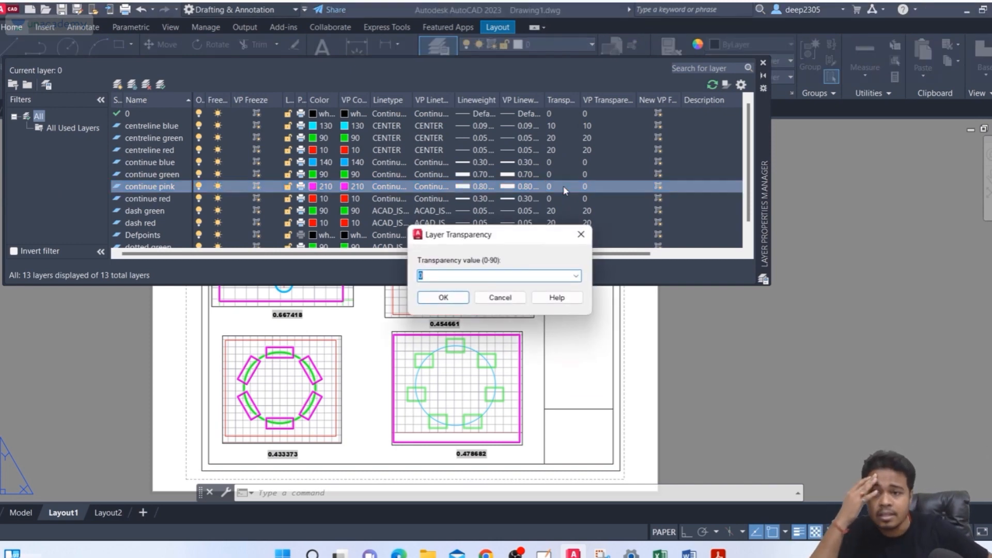
{"action": "type", "text": "60"}
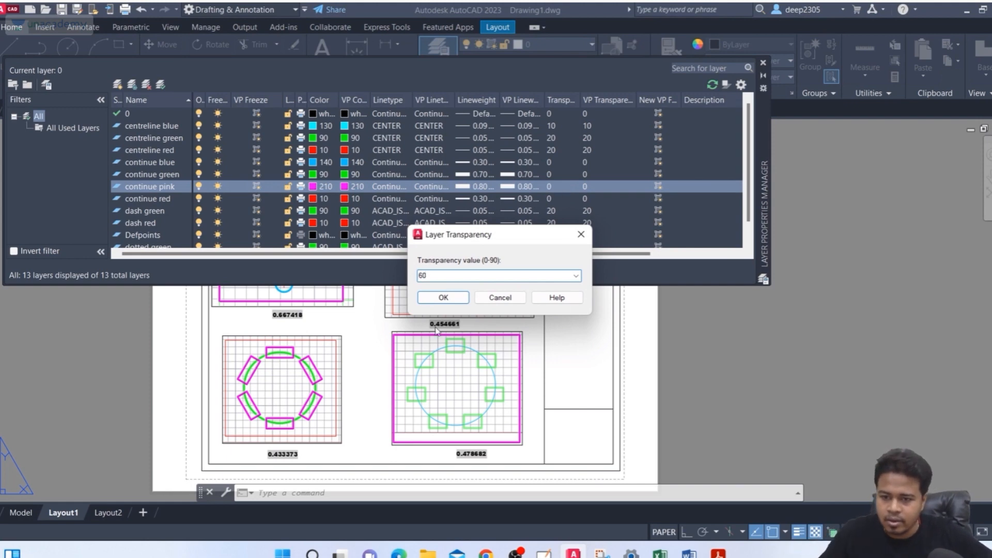
{"action": "left_click", "coordinate": [443, 299]}
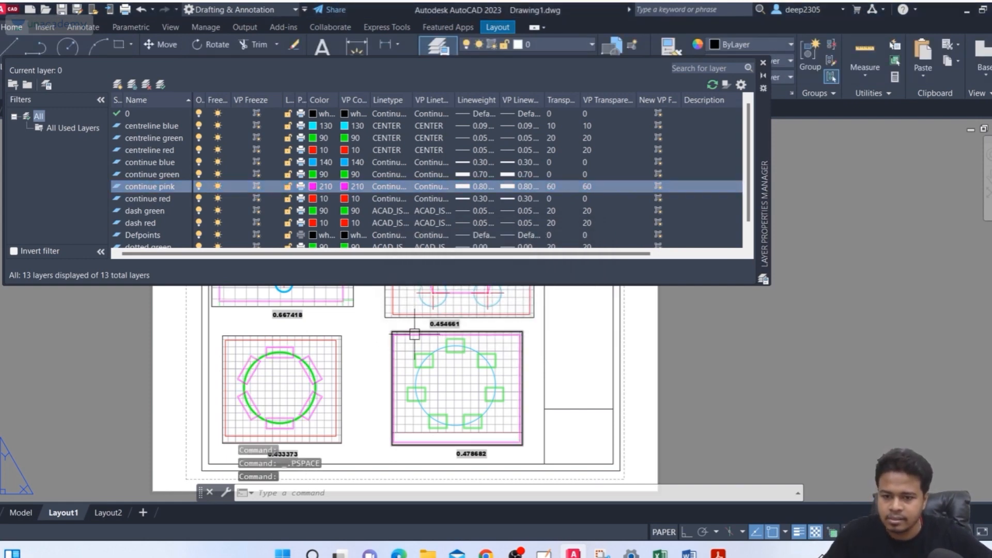
{"action": "middle_click_drag", "start_coordinate": [365, 369], "coordinate": [415, 424]}
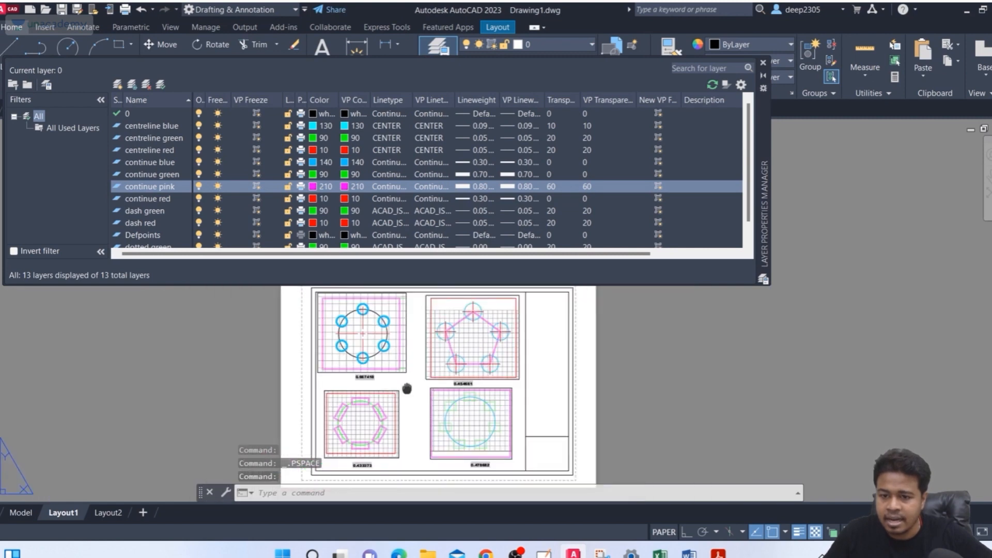
{"action": "scroll", "coordinate": [427, 316], "scroll_direction": "up", "scroll_amount": 2}
{"action": "scroll", "coordinate": [426, 316], "scroll_direction": "down", "scroll_amount": 2}
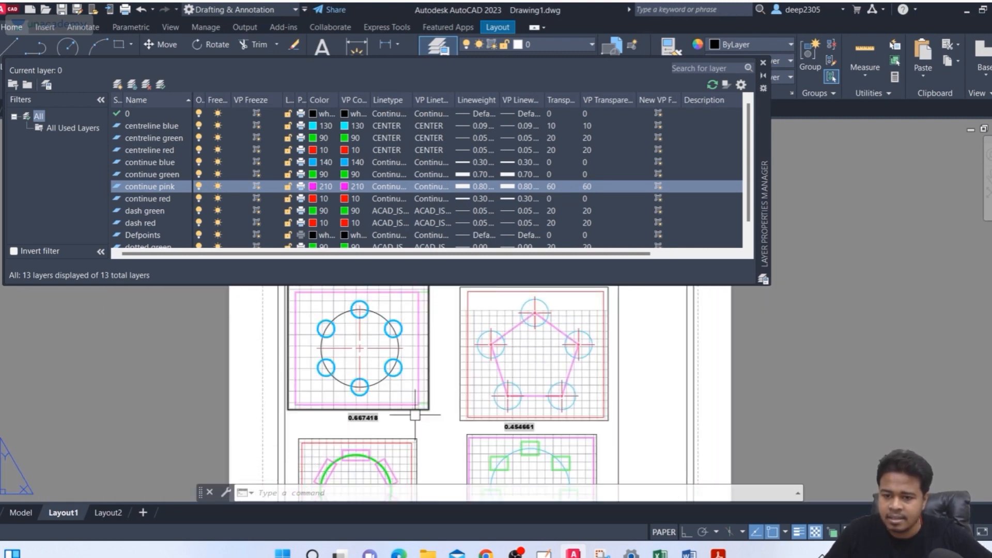
{"action": "middle_click_drag", "start_coordinate": [404, 427], "coordinate": [404, 388]}
{"action": "scroll", "coordinate": [397, 419], "scroll_direction": "up", "scroll_amount": 2}
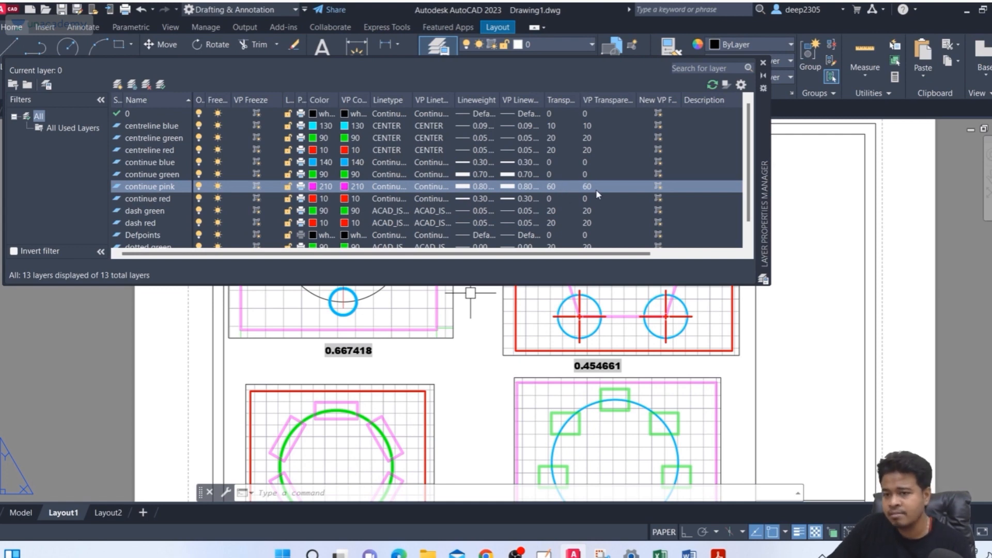
Step: Set the global transparency of the continue pink layer back to 0
{"action": "left_click", "coordinate": [552, 187]}
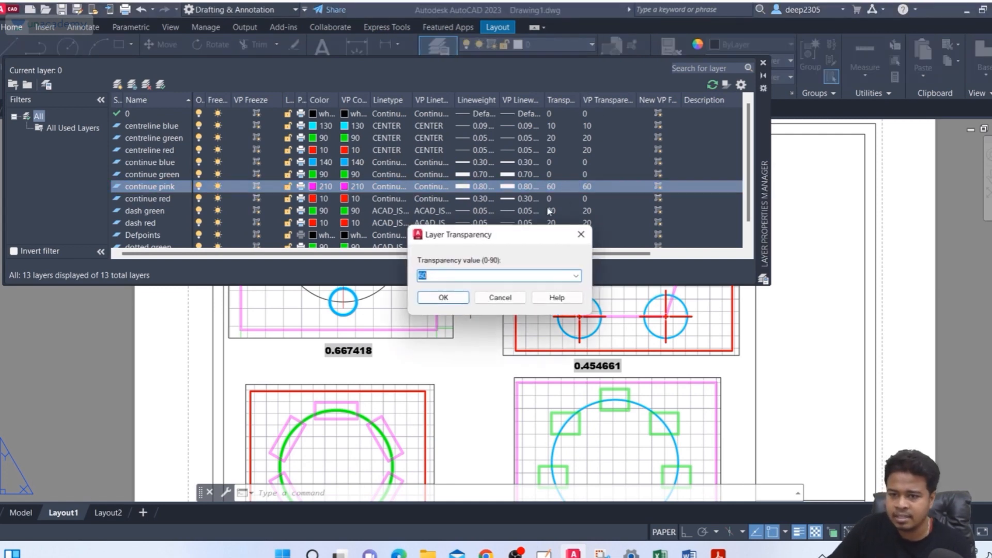
{"action": "type", "text": "0"}
{"action": "key", "text": "Return"}
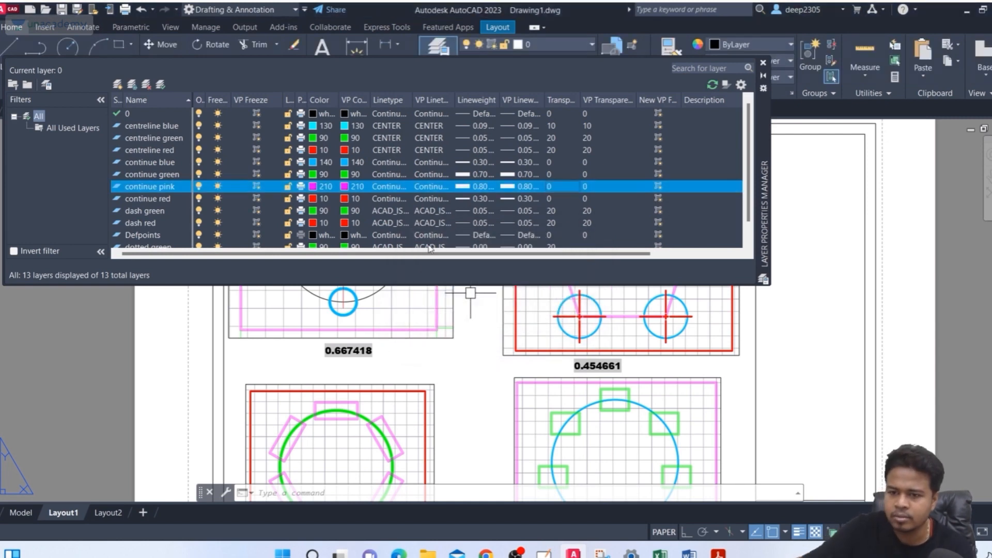
{"action": "scroll", "coordinate": [568, 388], "scroll_direction": "down", "scroll_amount": 3}
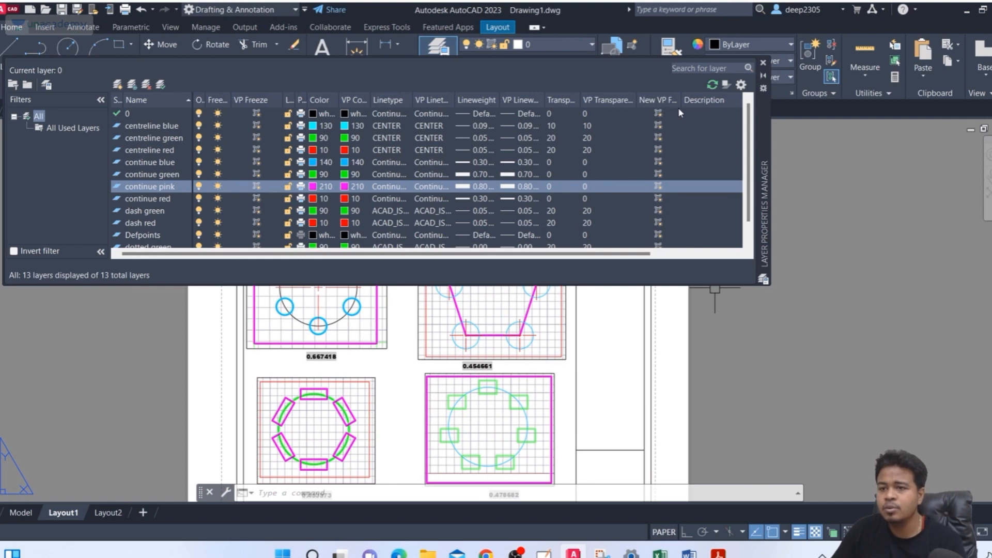
Step: Widen the New VP Freeze column and delete the layout viewport showing pink rectangles around a green circle
{"action": "left_click_drag", "start_coordinate": [681, 100], "coordinate": [699, 100]}
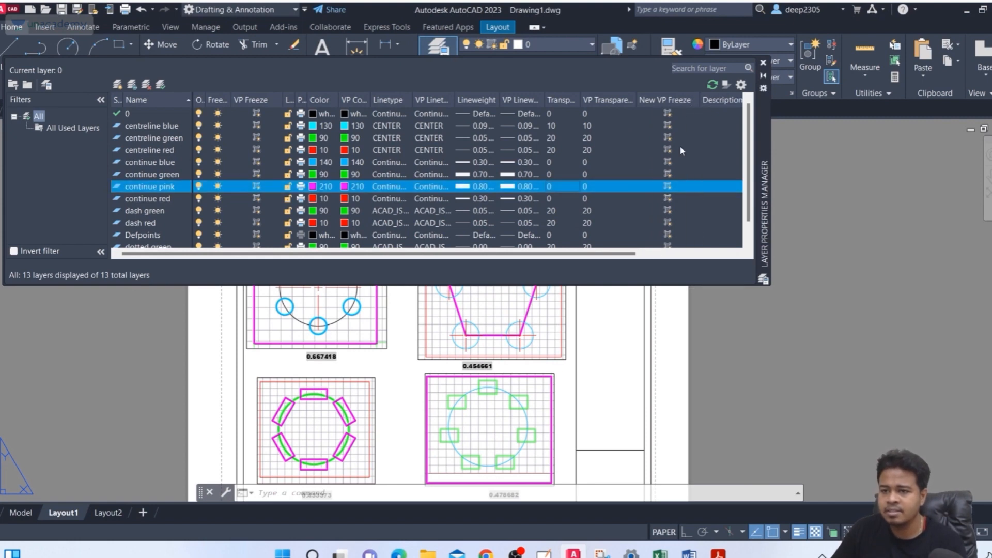
{"action": "middle_click_drag", "start_coordinate": [537, 336], "coordinate": [563, 396]}
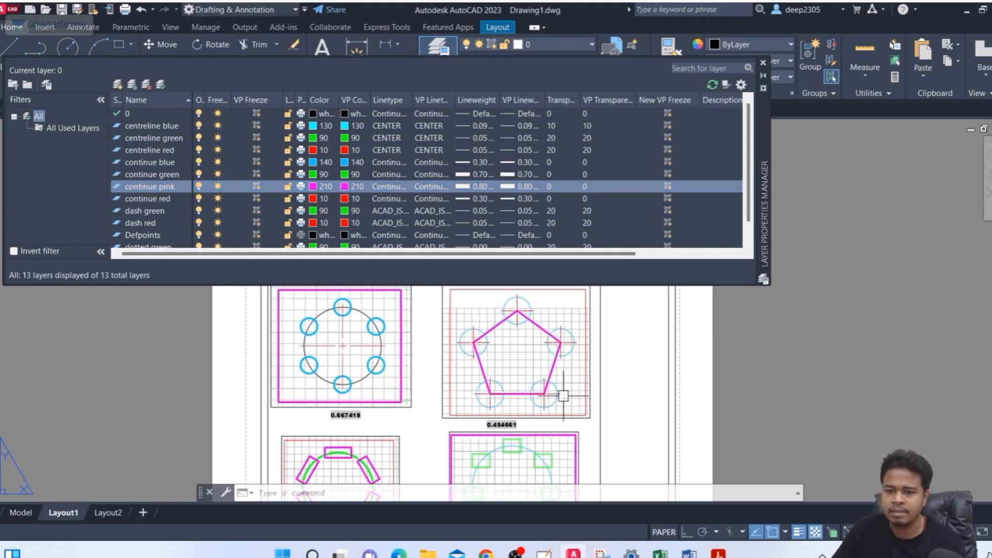
{"action": "scroll", "coordinate": [477, 365], "scroll_direction": "down", "scroll_amount": 2}
{"action": "middle_click_drag", "start_coordinate": [467, 363], "coordinate": [440, 304]}
{"action": "scroll", "coordinate": [431, 384], "scroll_direction": "up", "scroll_amount": 4}
{"action": "left_click", "coordinate": [410, 365]}
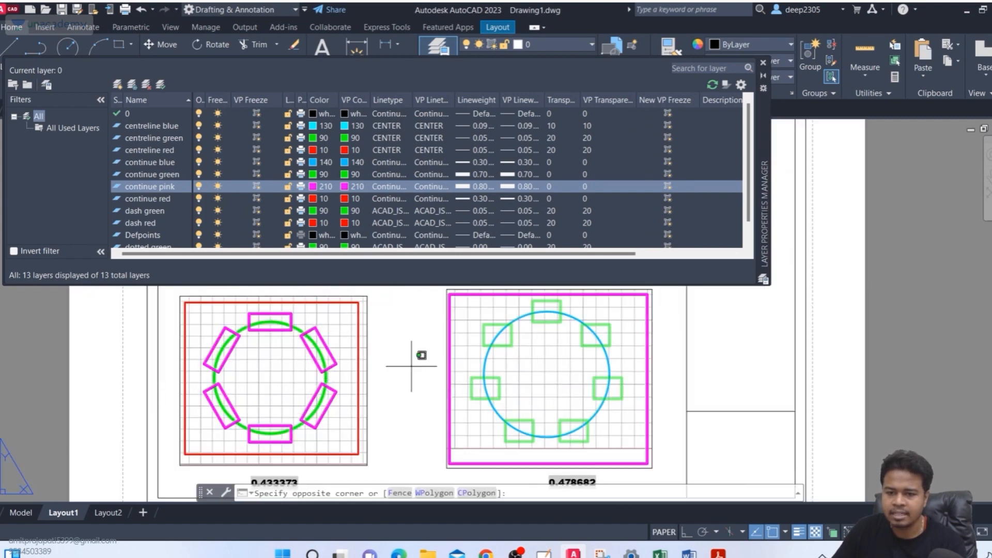
{"action": "left_click", "coordinate": [268, 422]}
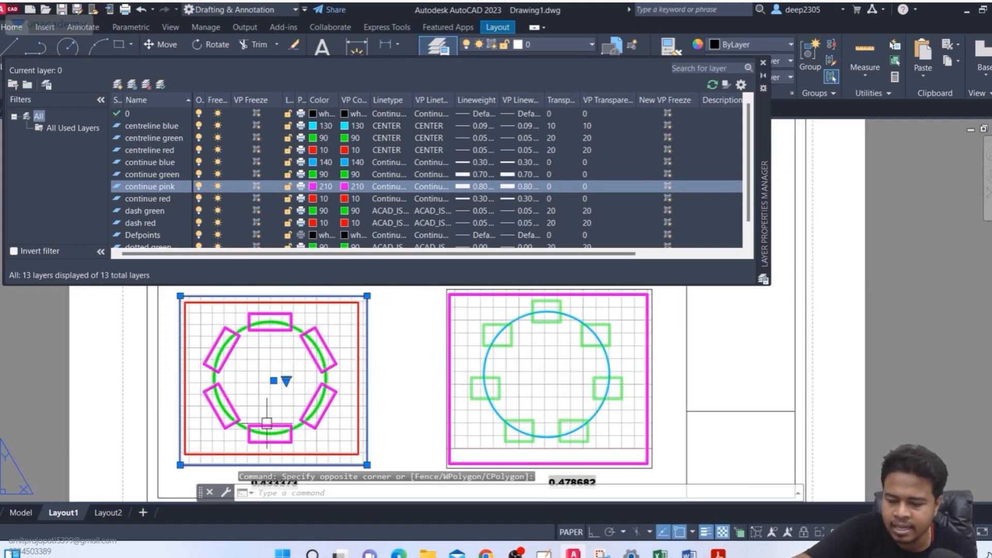
{"action": "key", "text": "Delete"}
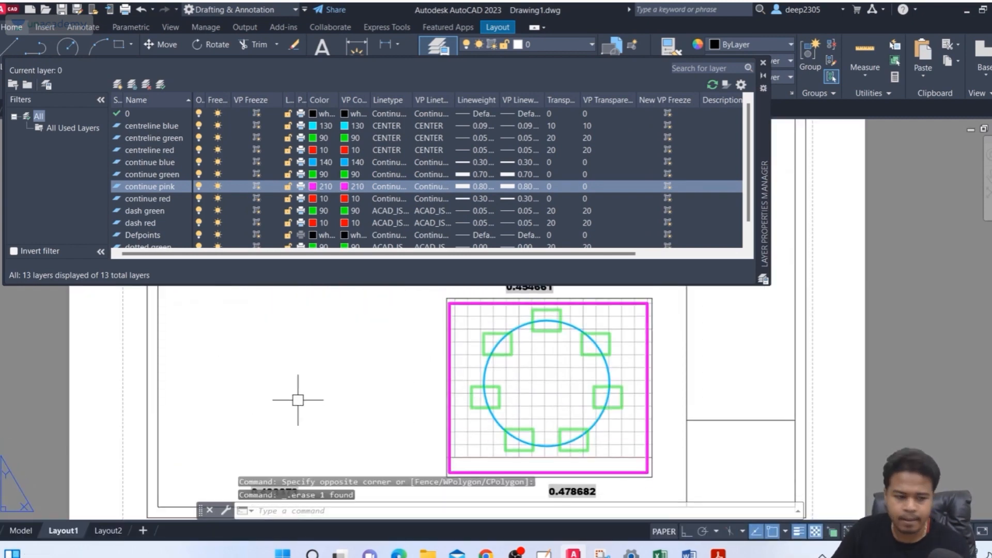
{"action": "middle_click_drag", "start_coordinate": [299, 401], "coordinate": [389, 392]}
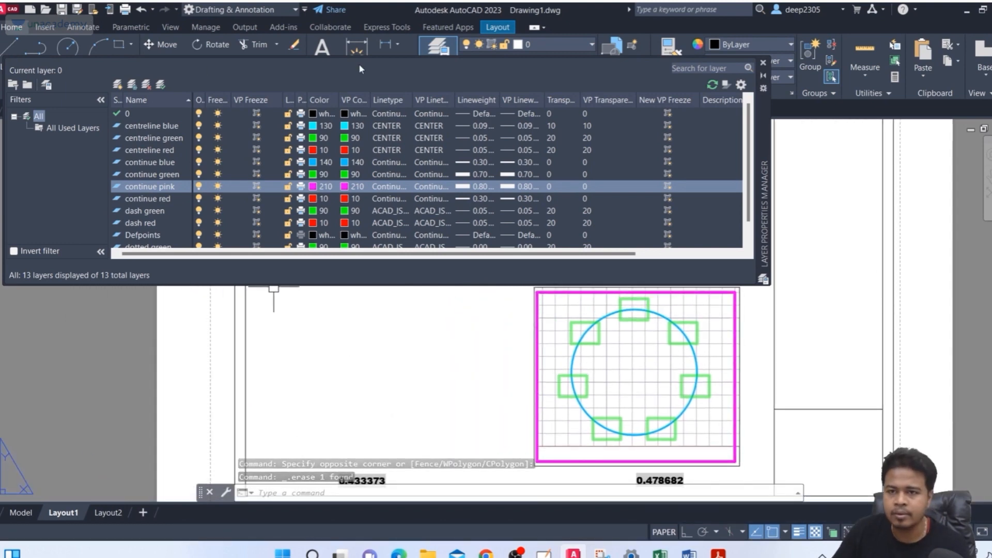
Step: Turn on New VP Freeze for the continue pink layer and create a rectangular viewport in the vacated space above the 0.433373 label
{"action": "left_click", "coordinate": [497, 28]}
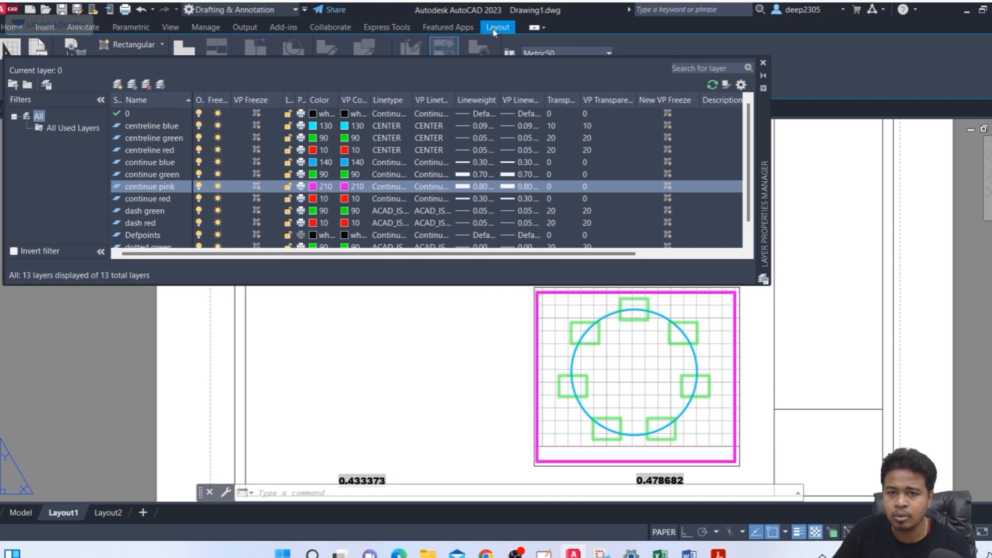
{"action": "left_click", "coordinate": [148, 48]}
{"action": "left_click", "coordinate": [667, 190]}
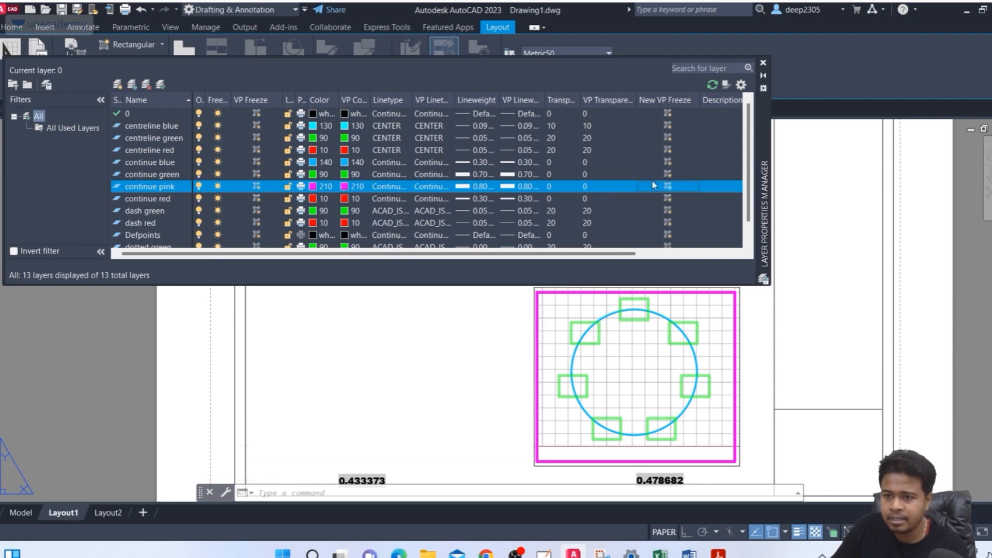
{"action": "left_click", "coordinate": [108, 46]}
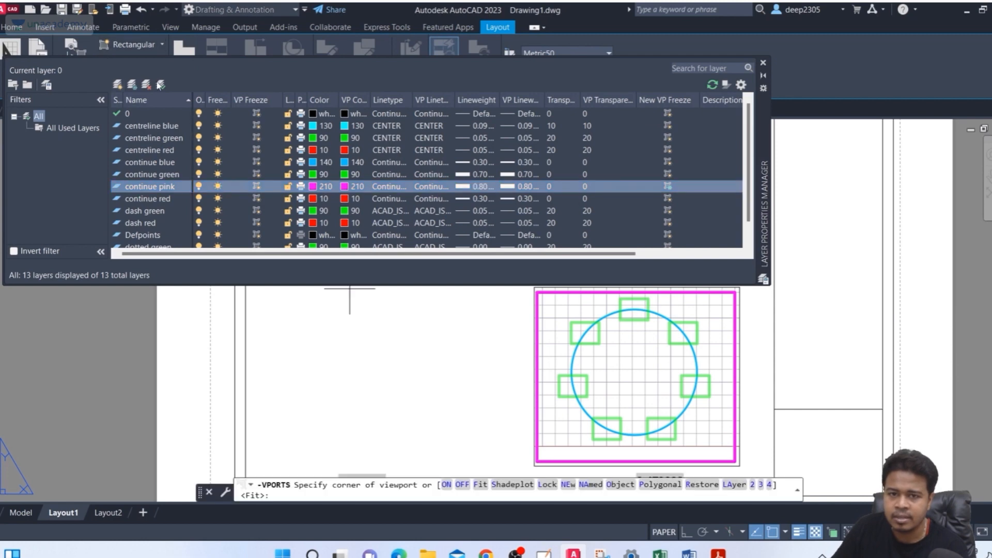
{"action": "left_click", "coordinate": [293, 297]}
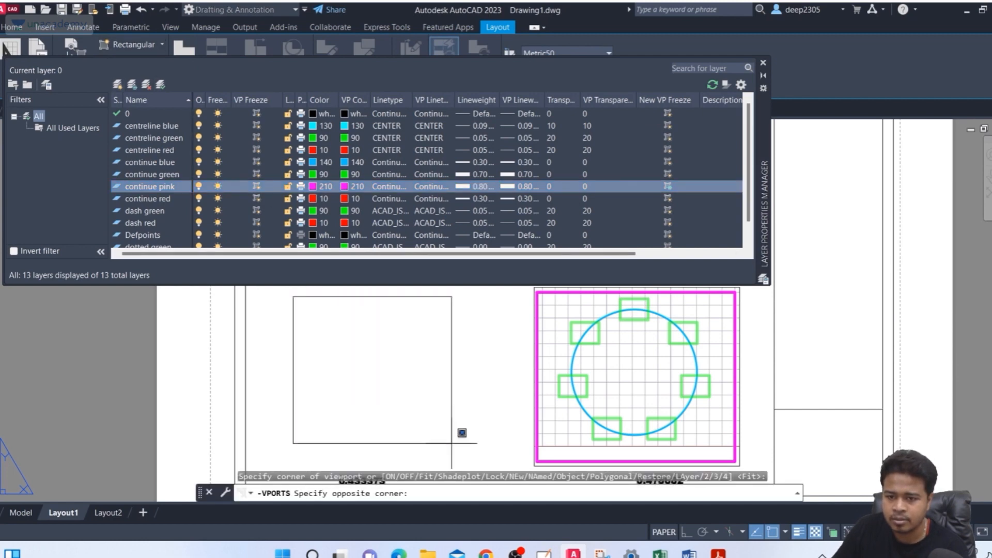
{"action": "left_click", "coordinate": [462, 461]}
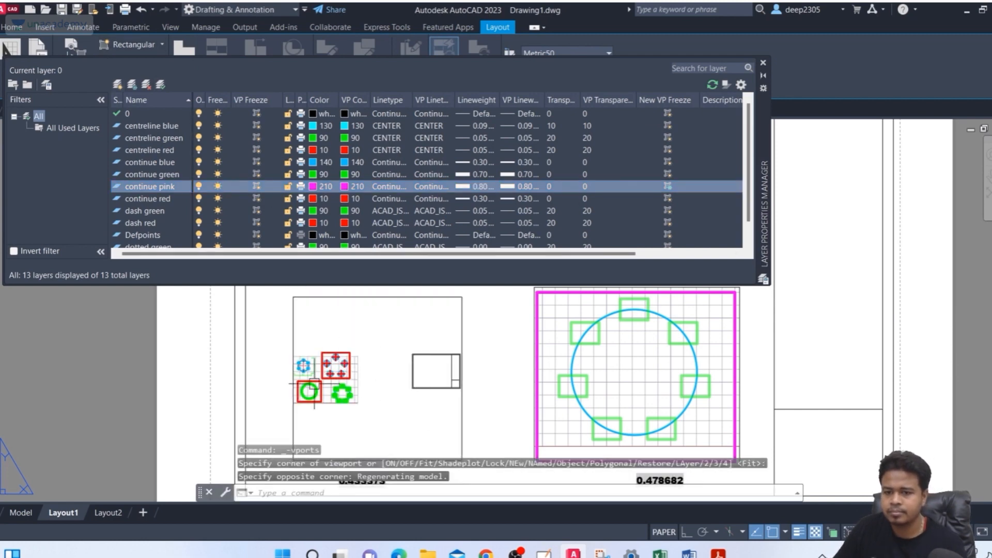
Step: Activate the new viewport and frame the green rectangles around the blue circle in it
{"action": "scroll", "coordinate": [320, 395], "scroll_direction": "up", "scroll_amount": 2}
{"action": "scroll", "coordinate": [324, 390], "scroll_direction": "down", "scroll_amount": 2}
{"action": "scroll", "coordinate": [376, 389], "scroll_direction": "down", "scroll_amount": 2}
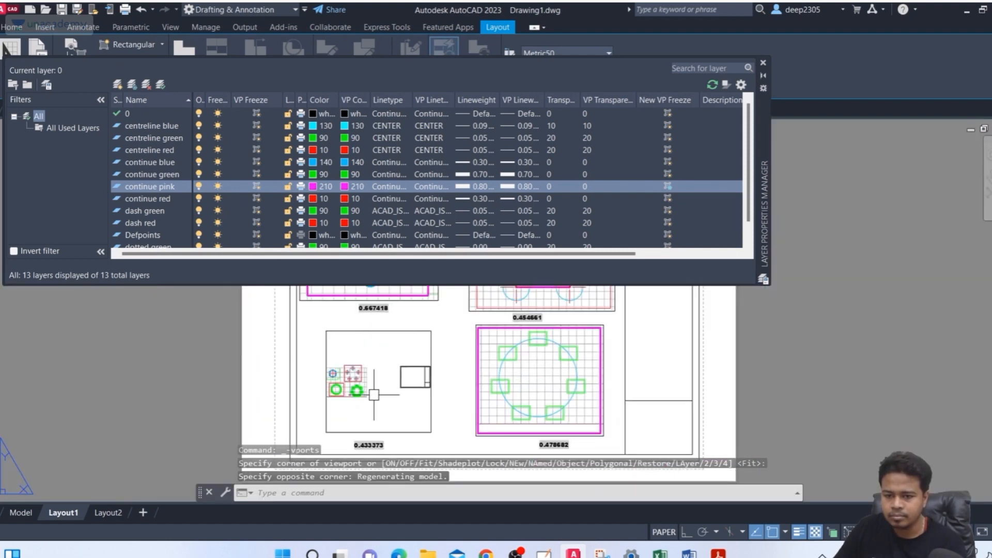
{"action": "double_click", "coordinate": [377, 398]}
{"action": "scroll", "coordinate": [380, 399], "scroll_direction": "up", "scroll_amount": 5}
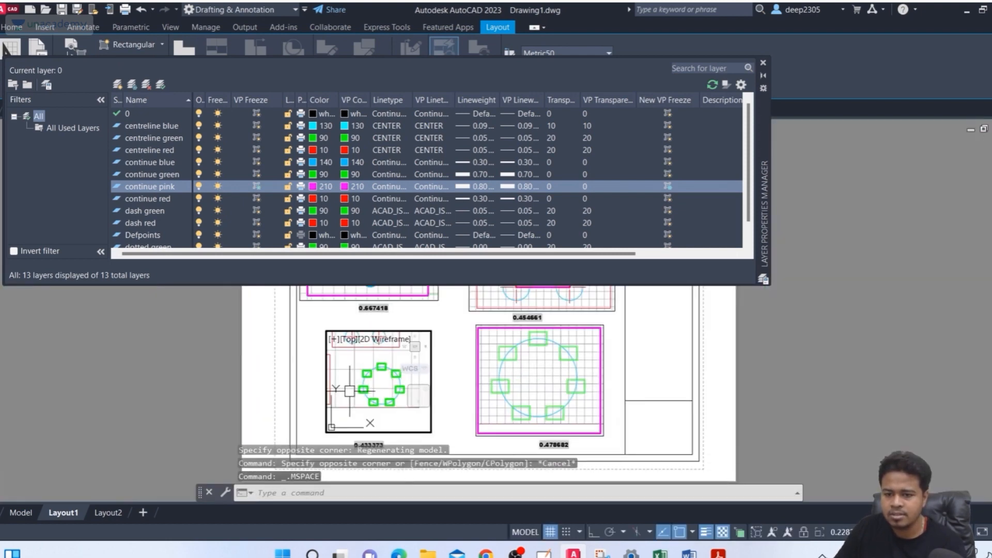
{"action": "middle_click_drag", "start_coordinate": [370, 389], "coordinate": [433, 377]}
{"action": "scroll", "coordinate": [383, 391], "scroll_direction": "up", "scroll_amount": 3}
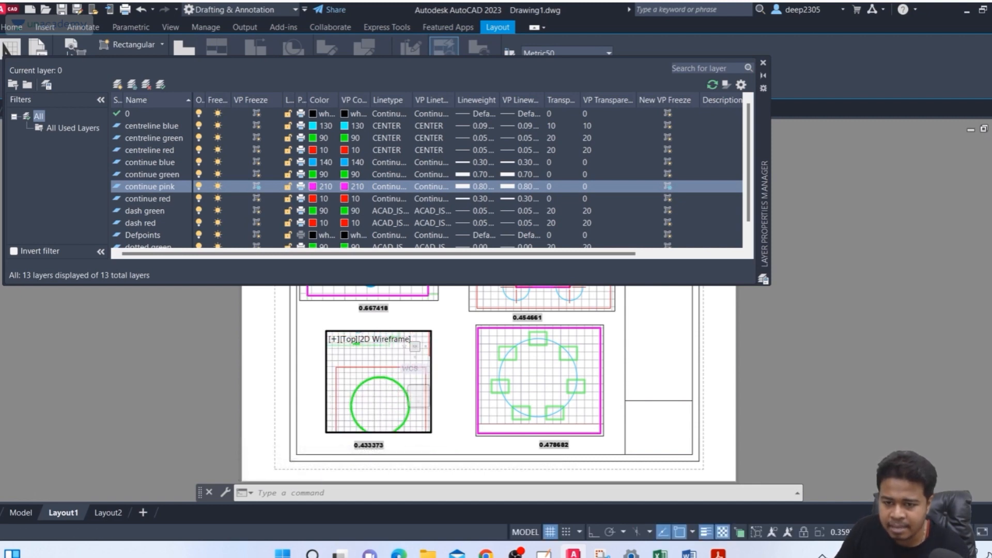
{"action": "scroll", "coordinate": [383, 391], "scroll_direction": "up", "scroll_amount": 4}
{"action": "scroll", "coordinate": [384, 392], "scroll_direction": "down", "scroll_amount": 4}
{"action": "scroll", "coordinate": [383, 392], "scroll_direction": "down", "scroll_amount": 2}
{"action": "middle_click_drag", "start_coordinate": [383, 392], "coordinate": [348, 411]}
{"action": "middle_click_drag", "start_coordinate": [343, 368], "coordinate": [358, 350]}
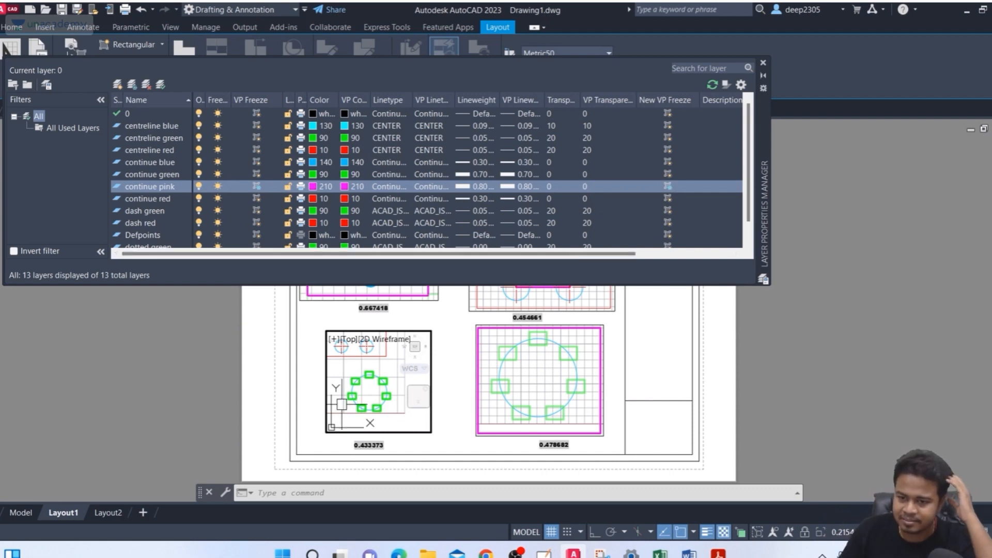
{"action": "scroll", "coordinate": [368, 397], "scroll_direction": "up", "scroll_amount": 3}
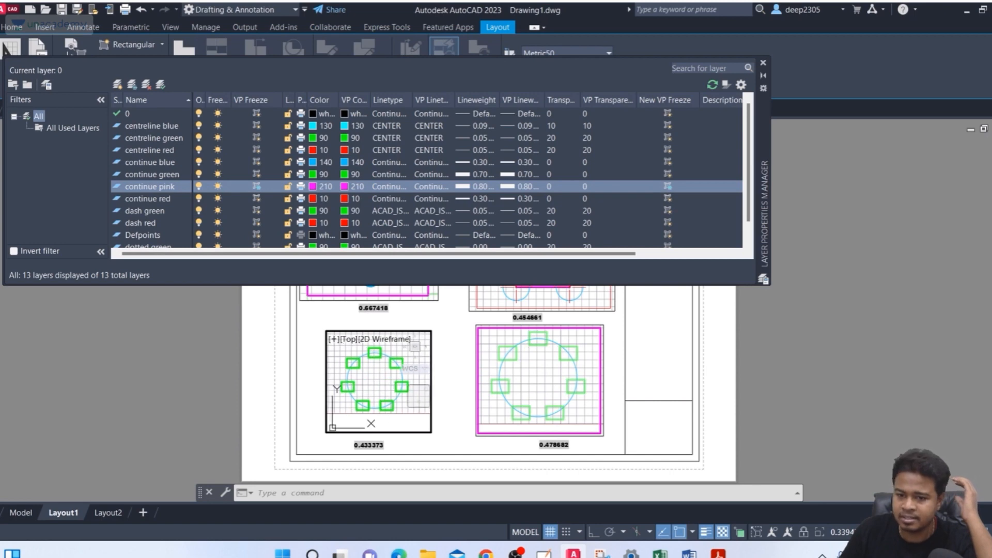
{"action": "mouse_move", "coordinate": [365, 383]}
{"action": "middle_mouse_down"}
{"action": "mouse_move", "coordinate": [399, 390]}
{"action": "mouse_move", "coordinate": [369, 387]}
{"action": "middle_mouse_up"}
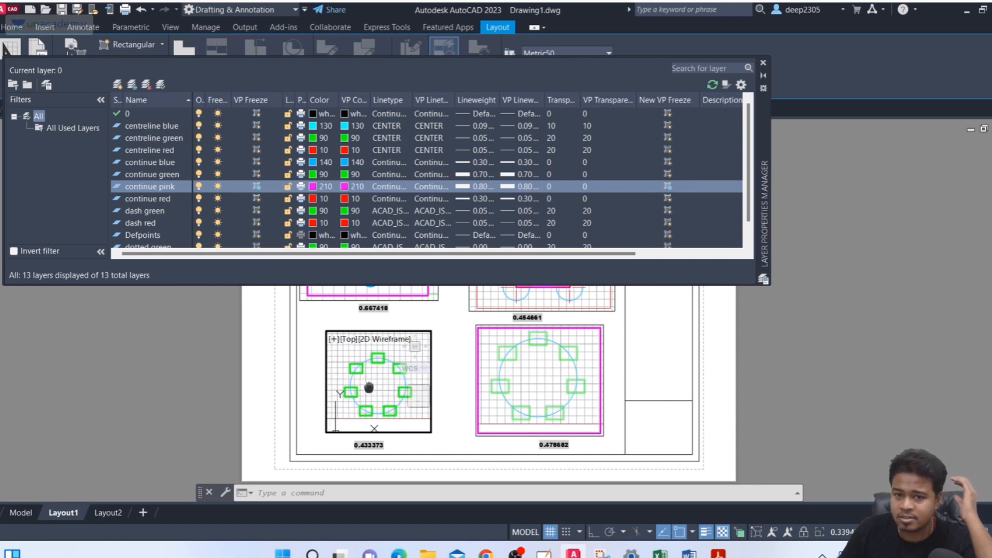
{"action": "mouse_move", "coordinate": [467, 357]}
{"action": "middle_mouse_down"}
{"action": "mouse_move", "coordinate": [460, 384]}
{"action": "mouse_move", "coordinate": [468, 355]}
{"action": "middle_mouse_up"}
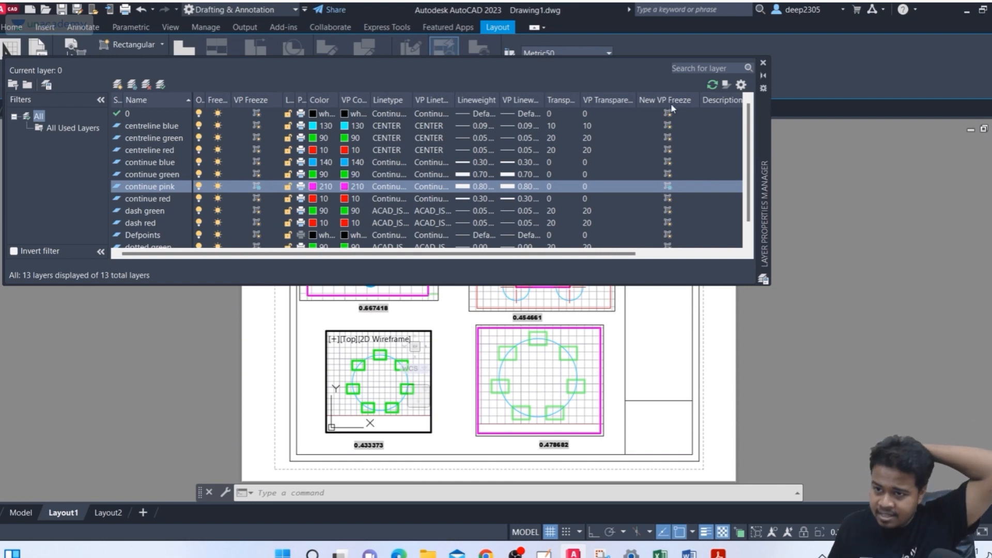
{"action": "left_click", "coordinate": [669, 186]}
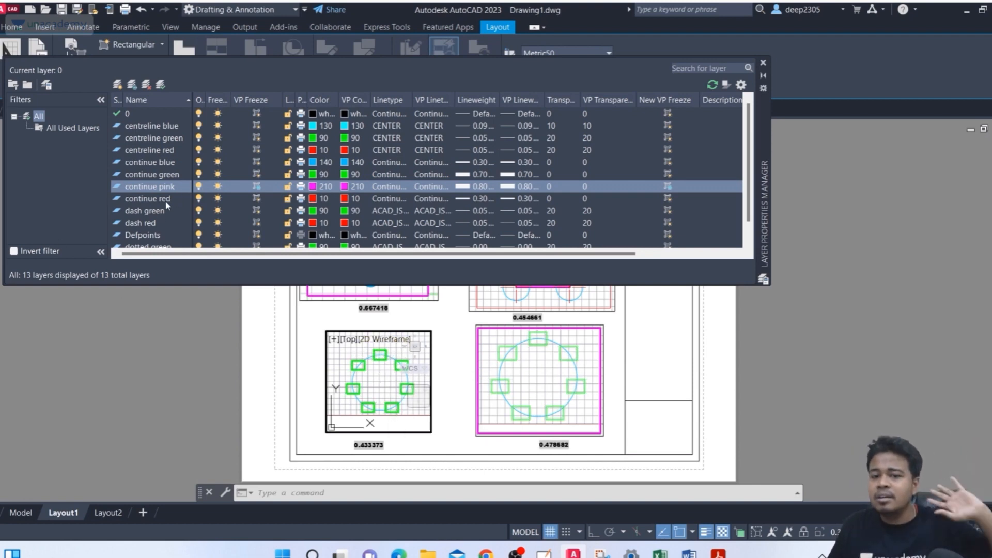
Step: Return to paper space, turn off New VP Freeze for the continue pink layer and turn it on for continue blue
{"action": "double_click", "coordinate": [451, 419]}
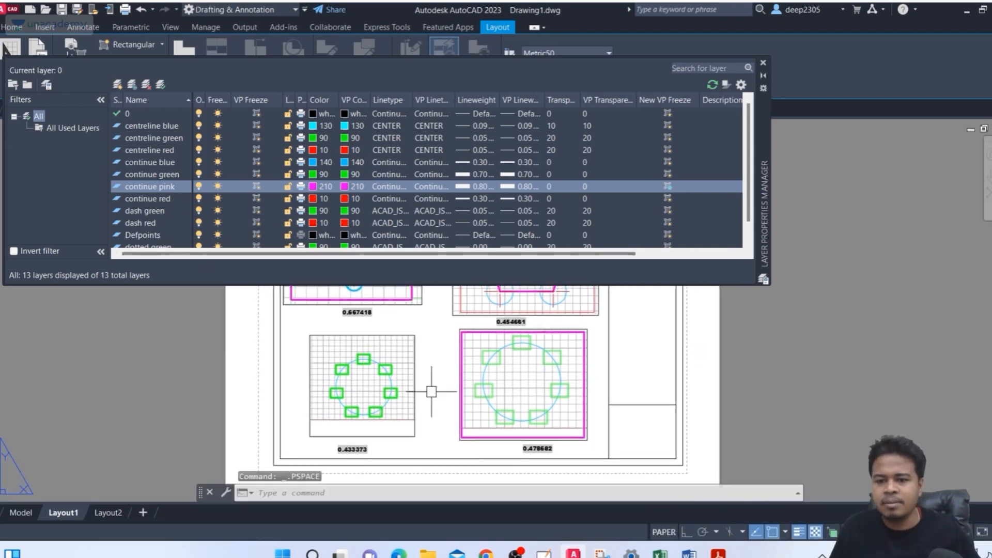
{"action": "scroll", "coordinate": [431, 391], "scroll_direction": "down", "scroll_amount": 2}
{"action": "middle_click_drag", "start_coordinate": [431, 391], "coordinate": [427, 397]}
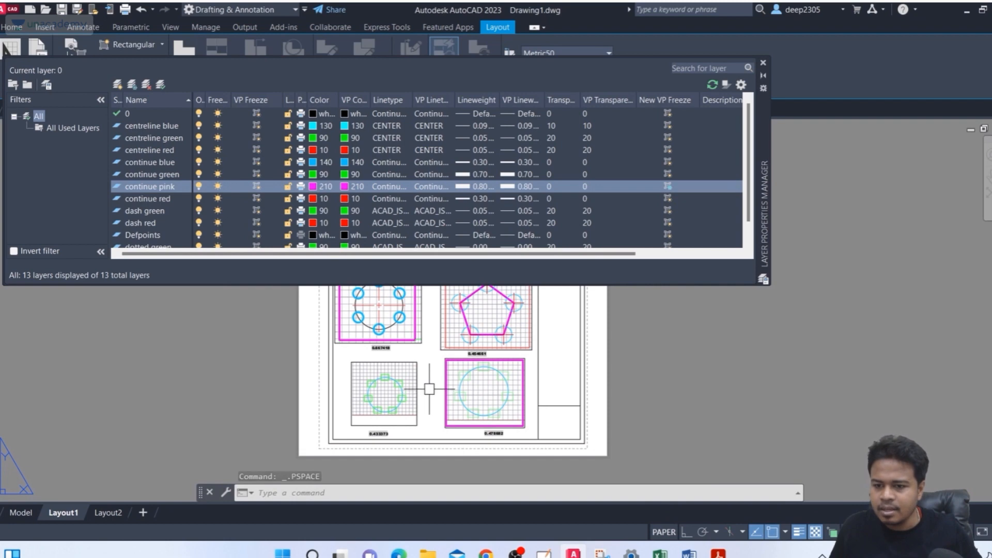
{"action": "left_click", "coordinate": [667, 187]}
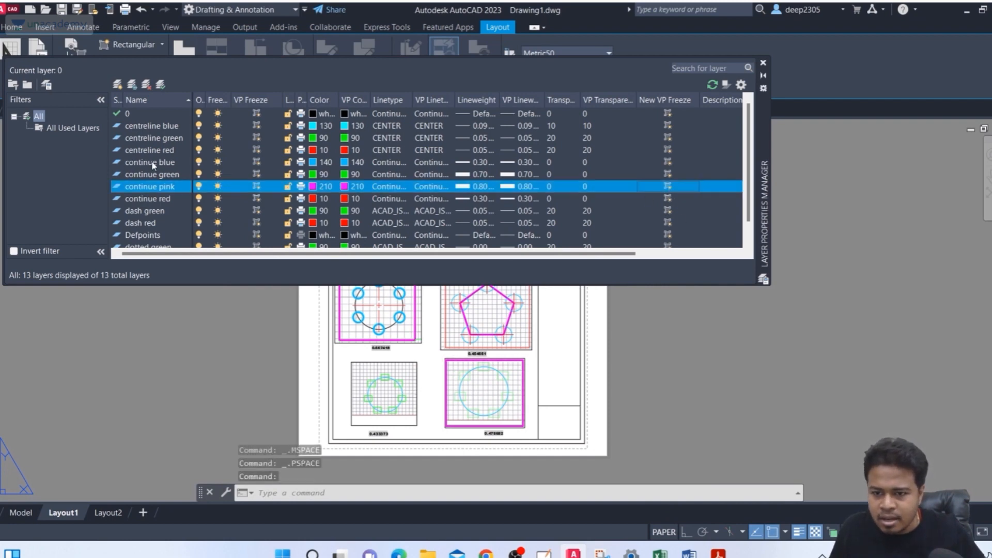
{"action": "left_click", "coordinate": [669, 162]}
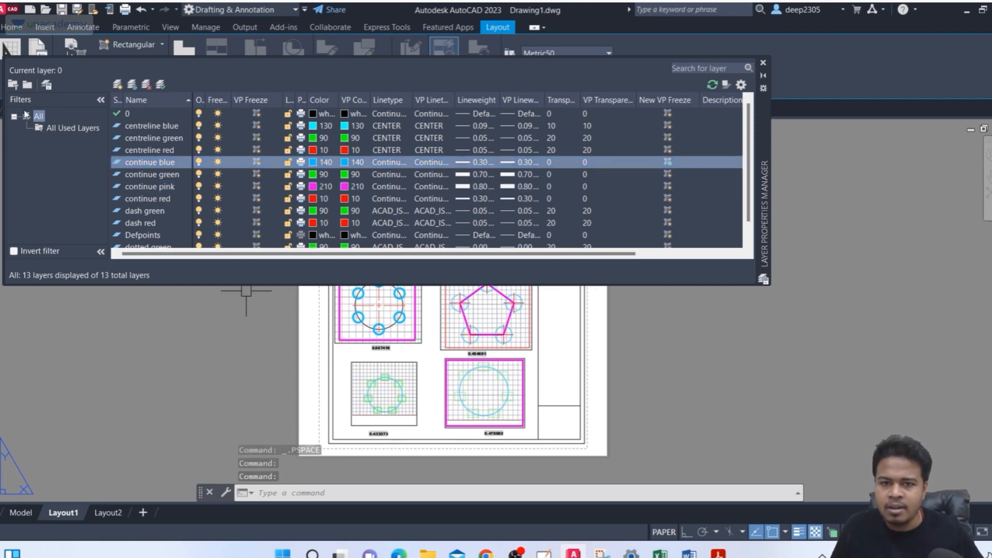
Step: Create a rectangular viewport outside the sheet and frame the black circle inside the pink rectangle in it
{"action": "left_click", "coordinate": [150, 45]}
{"action": "left_click", "coordinate": [190, 360]}
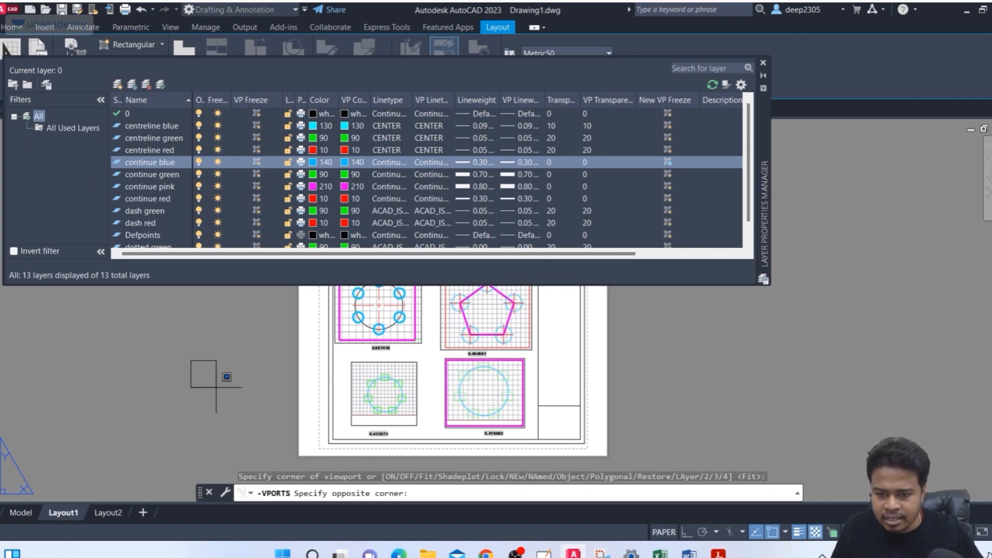
{"action": "left_click", "coordinate": [280, 442]}
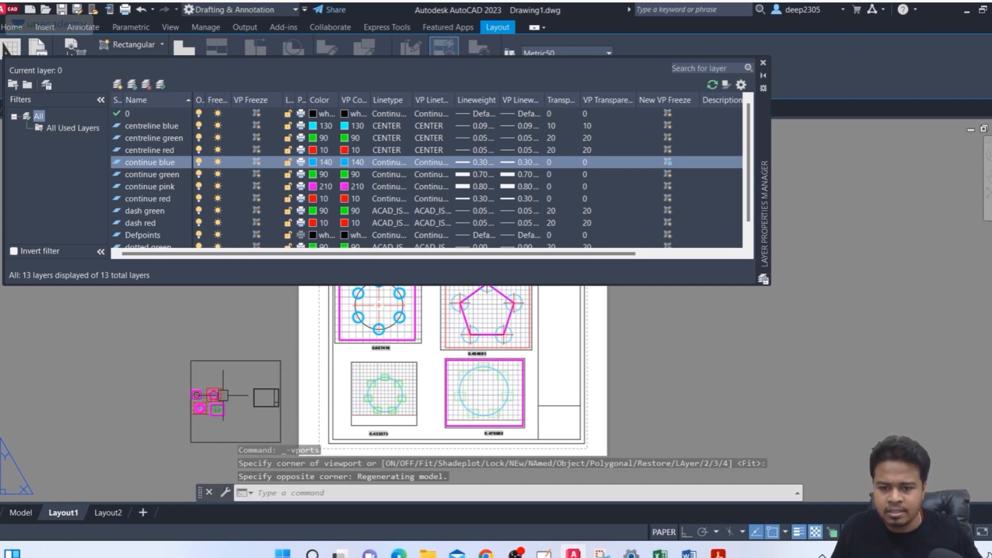
{"action": "double_click", "coordinate": [242, 380]}
{"action": "scroll", "coordinate": [232, 411], "scroll_direction": "up", "scroll_amount": 5}
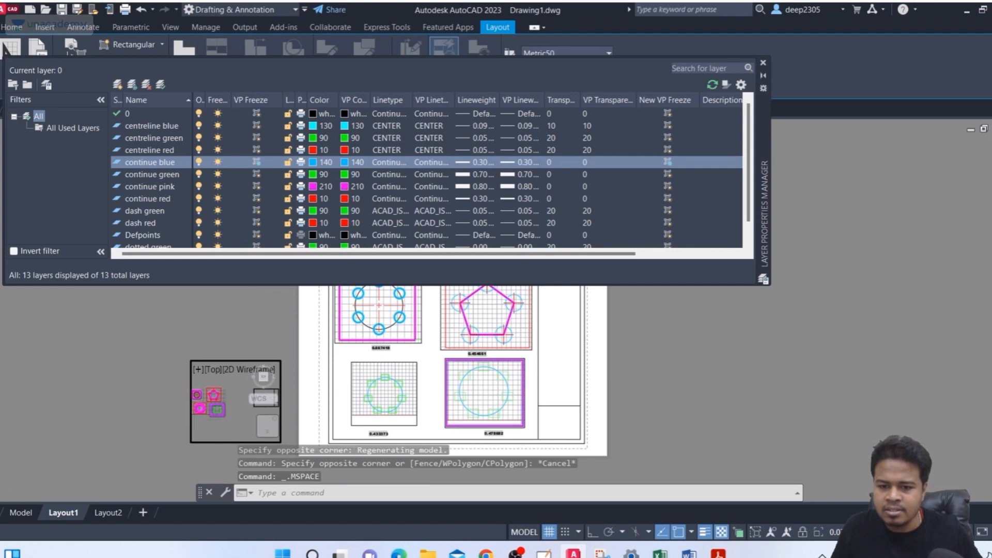
{"action": "scroll", "coordinate": [239, 397], "scroll_direction": "down", "scroll_amount": 5}
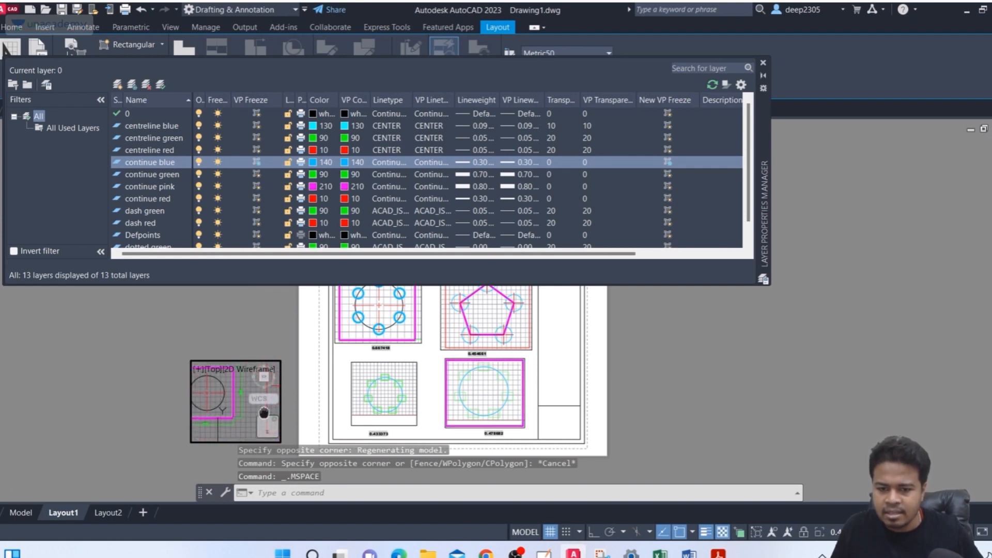
{"action": "scroll", "coordinate": [250, 414], "scroll_direction": "up", "scroll_amount": 3}
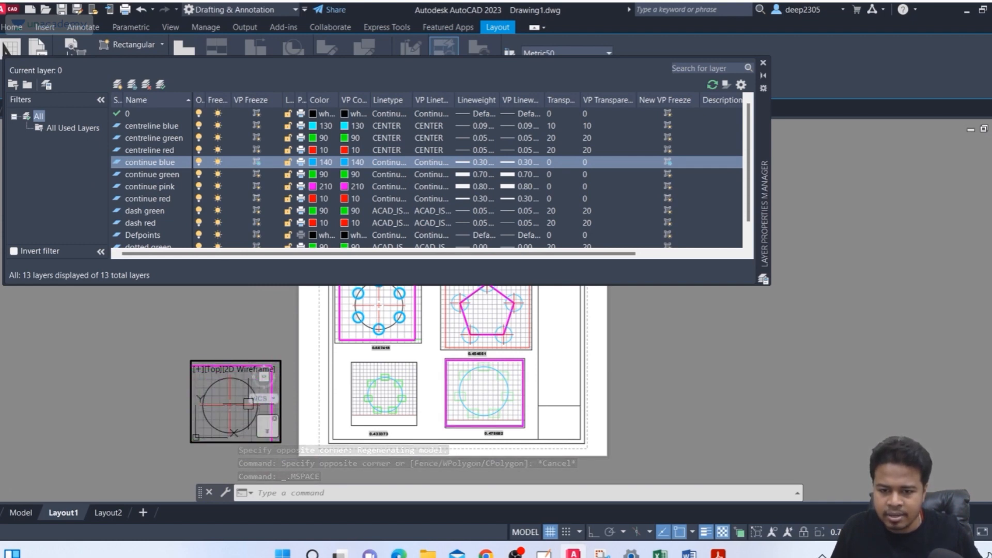
{"action": "scroll", "coordinate": [250, 414], "scroll_direction": "down", "scroll_amount": 3}
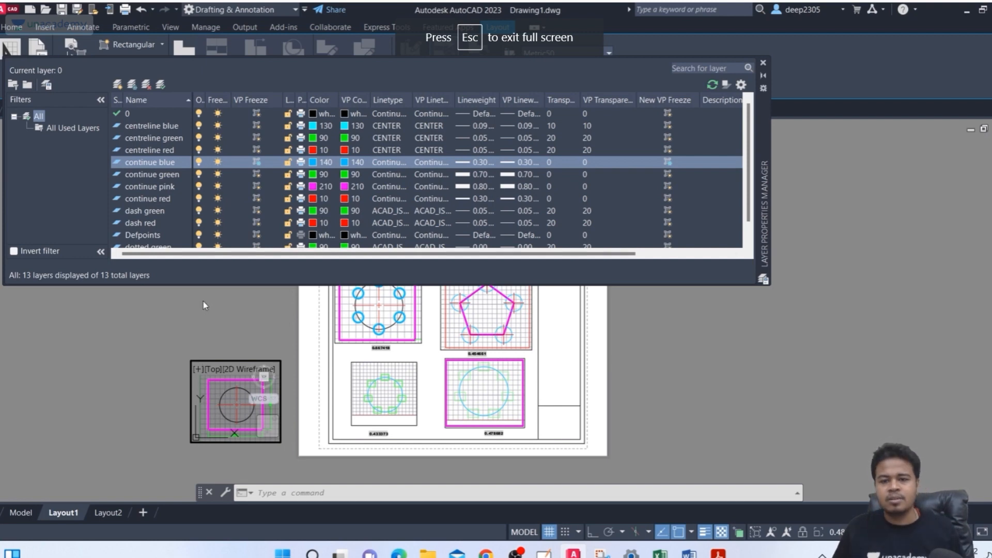
Step: Return to paper space and close the Layer Properties Manager
{"action": "double_click", "coordinate": [193, 323]}
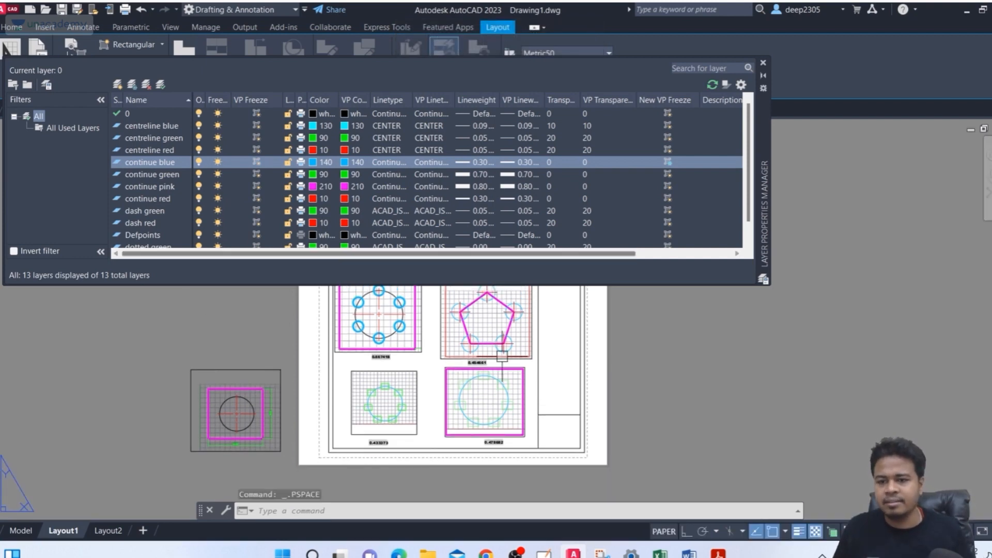
{"action": "scroll", "coordinate": [501, 373], "scroll_direction": "down", "scroll_amount": 2}
{"action": "middle_click_drag", "start_coordinate": [501, 373], "coordinate": [415, 389]}
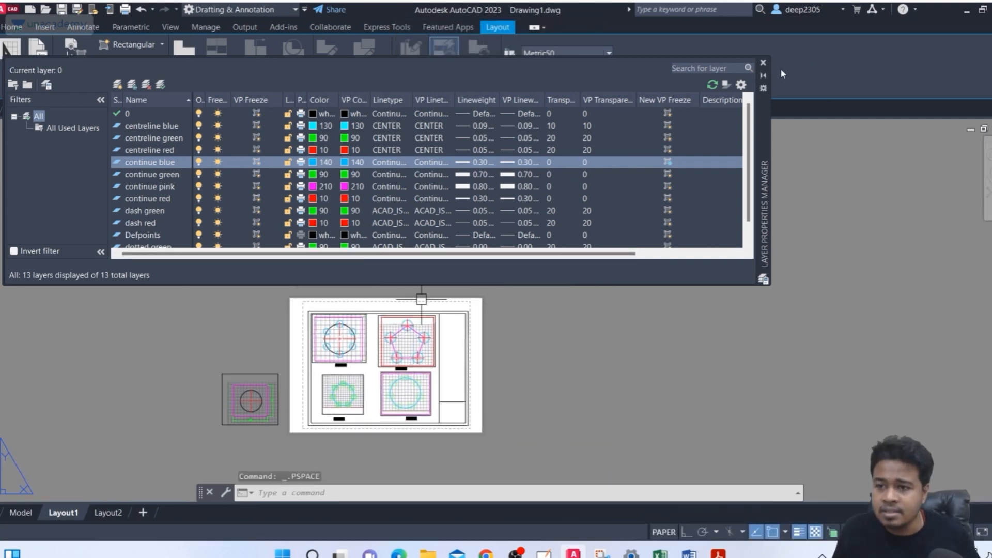
{"action": "left_click", "coordinate": [763, 64]}
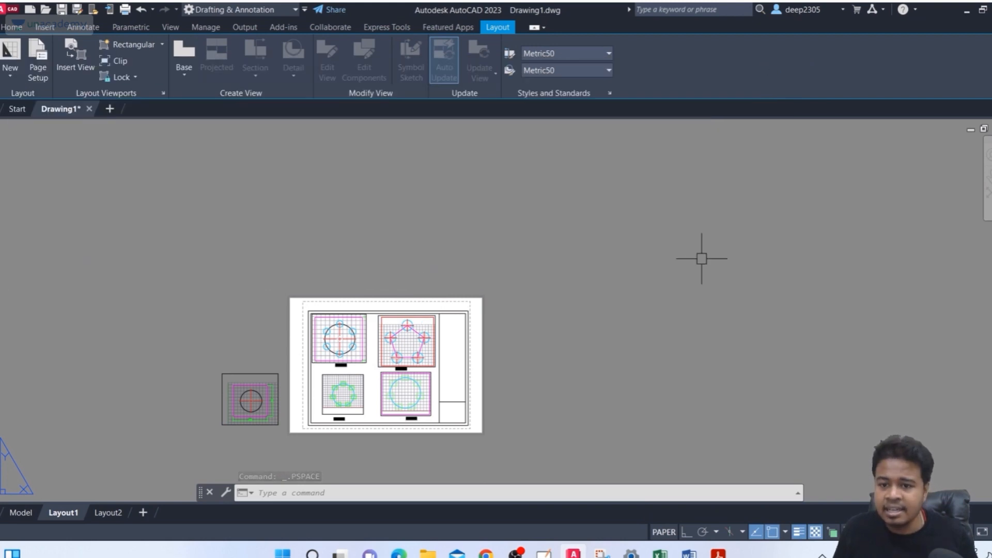
Step: Turn off plotting for the continue green and continue pink layers and close the Layer Properties Manager
{"action": "scroll", "coordinate": [495, 381], "scroll_direction": "up", "scroll_amount": 2}
{"action": "middle_click_drag", "start_coordinate": [488, 373], "coordinate": [607, 321]}
{"action": "scroll", "coordinate": [541, 324], "scroll_direction": "up", "scroll_amount": 2}
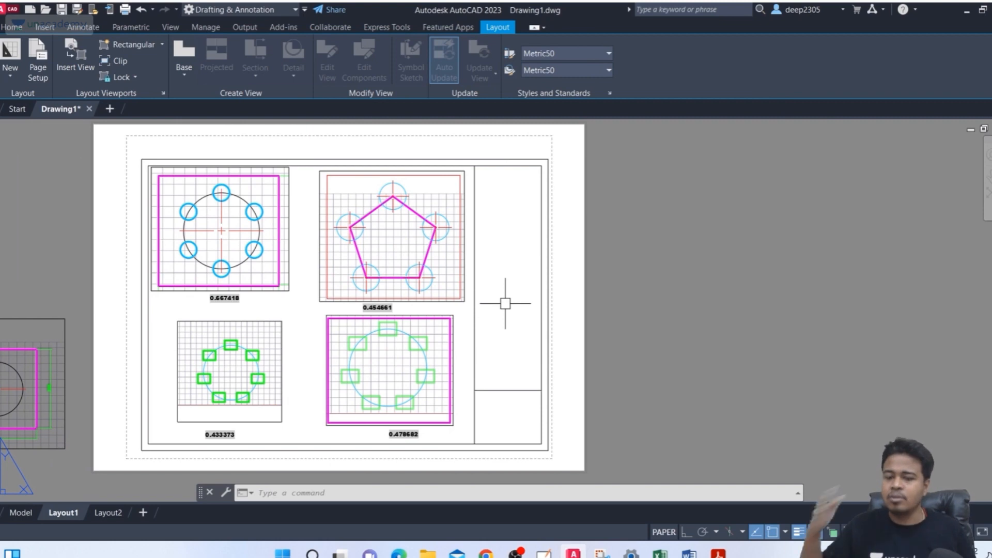
{"action": "type", "text": "la"}
{"action": "key", "text": "Return"}
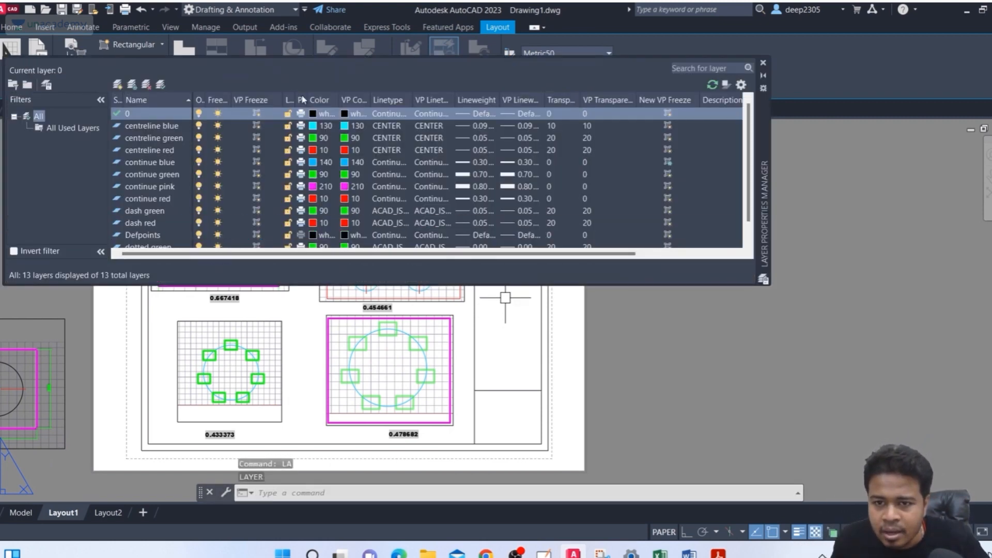
{"action": "left_click_drag", "start_coordinate": [307, 100], "coordinate": [318, 102]}
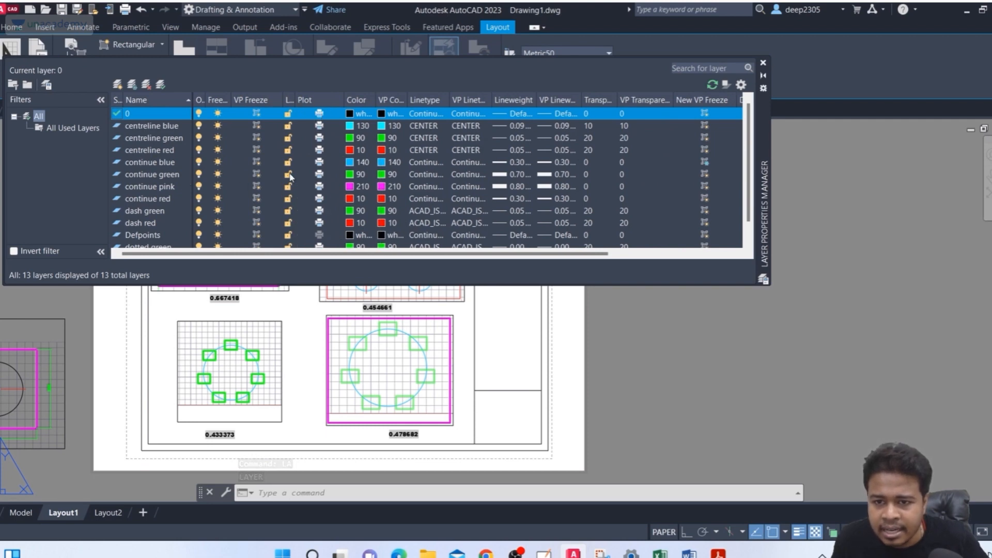
{"action": "left_click", "coordinate": [318, 174]}
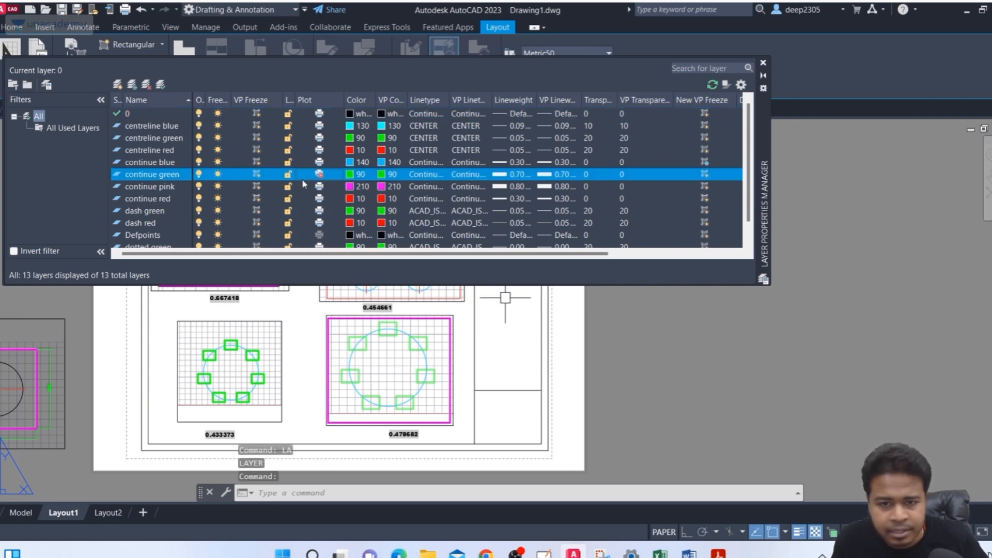
{"action": "left_click", "coordinate": [318, 187]}
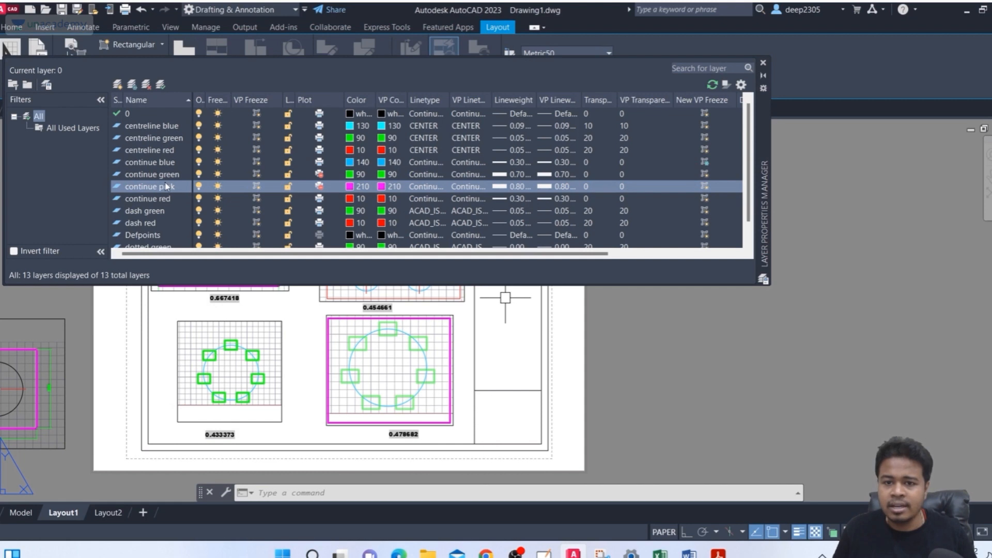
{"action": "left_click", "coordinate": [763, 62]}
Step: Start plotting Layout1 with the saved custom page setup that uses DWG To PDF.pc3 and monochrome.ctb
{"action": "middle_click_drag", "start_coordinate": [629, 178], "coordinate": [664, 194]}
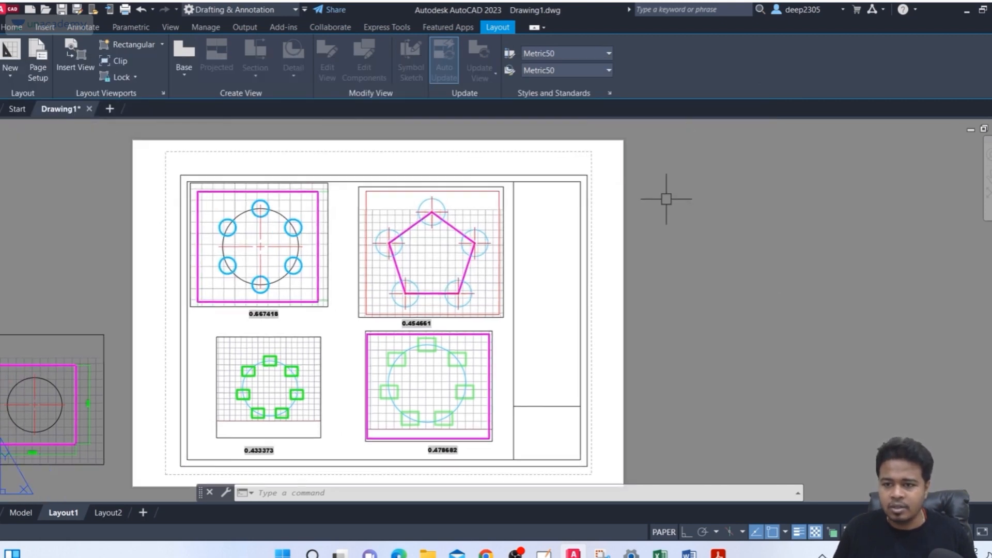
{"action": "type", "text": "ploi"}
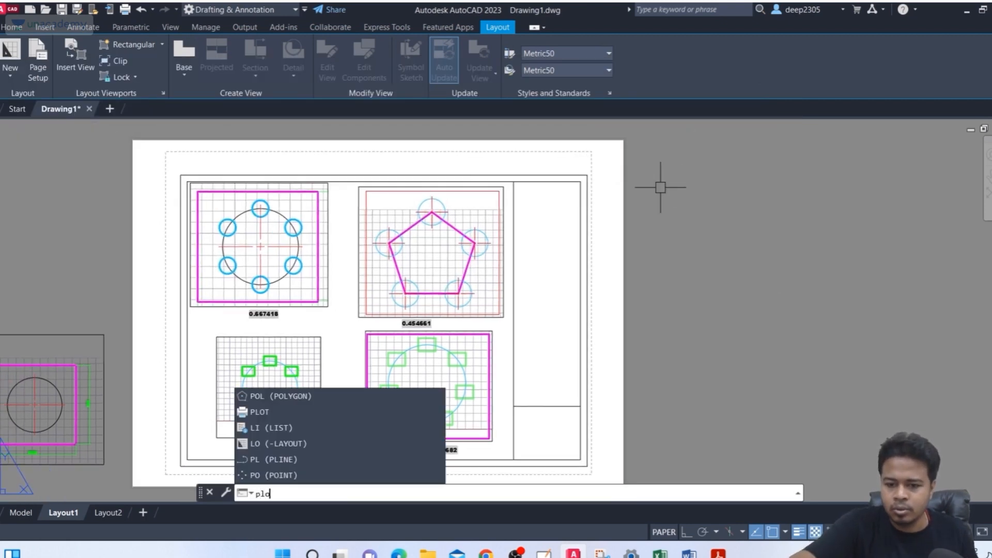
{"action": "key", "text": "BackSpace"}
{"action": "type", "text": "t"}
{"action": "key", "text": "Return"}
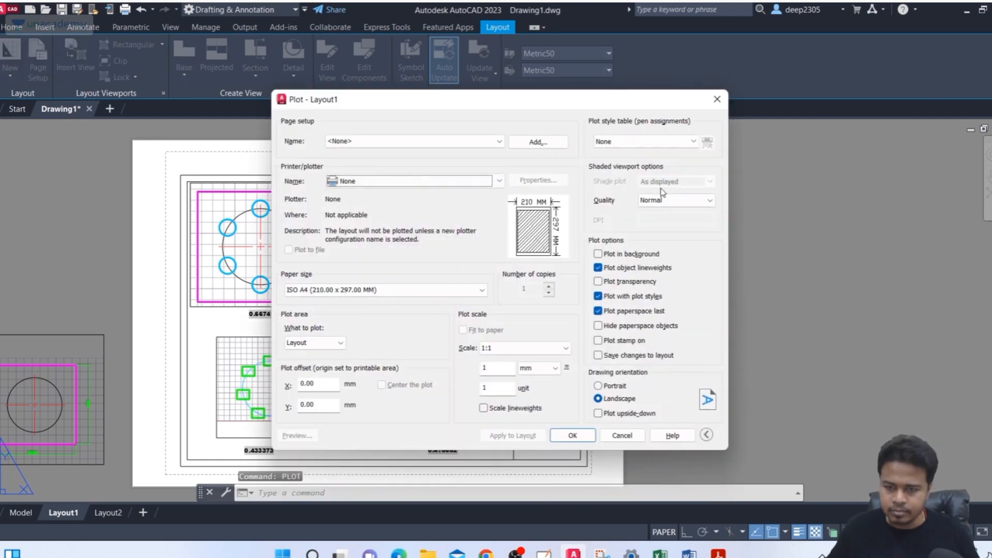
{"action": "left_click", "coordinate": [405, 141]}
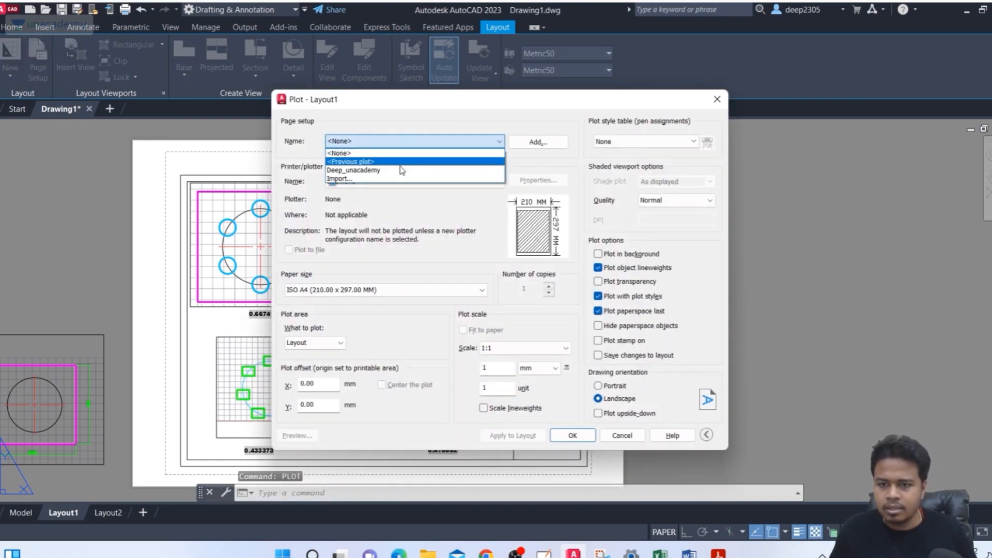
{"action": "left_click", "coordinate": [402, 170]}
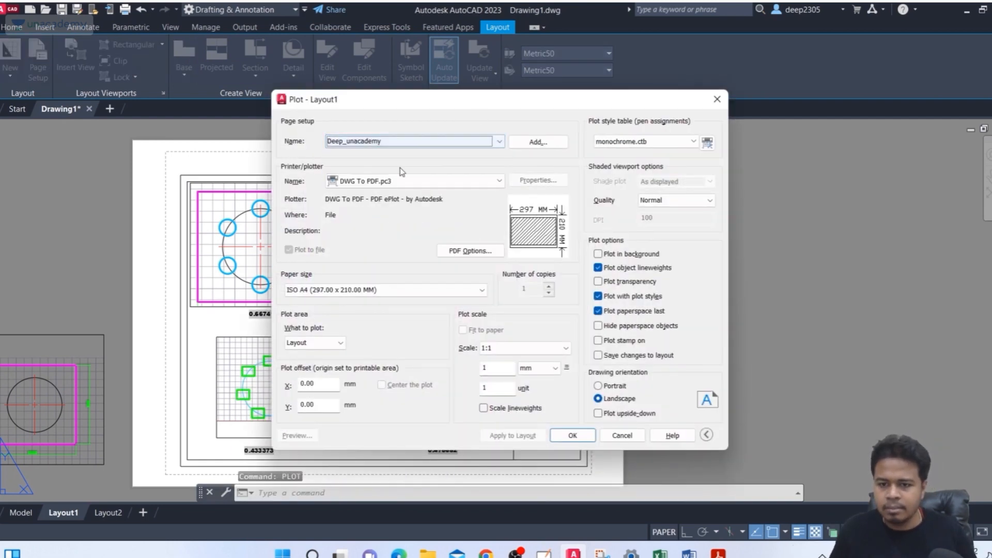
Step: Define the plot area as a window around the outer sheet border and center the plot
{"action": "left_click", "coordinate": [306, 344]}
{"action": "left_click", "coordinate": [299, 381]}
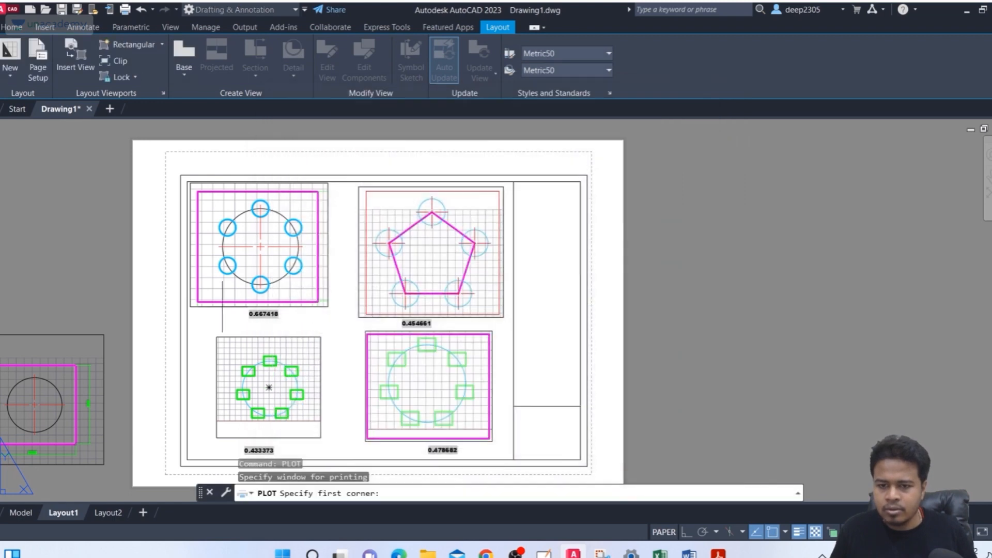
{"action": "left_click", "coordinate": [181, 175]}
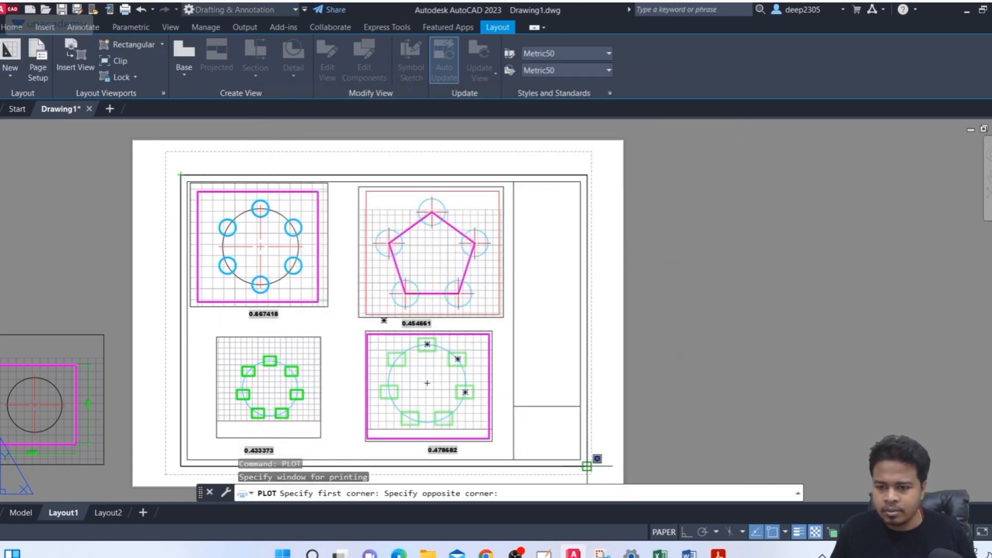
{"action": "left_click", "coordinate": [587, 466]}
{"action": "left_click", "coordinate": [382, 385]}
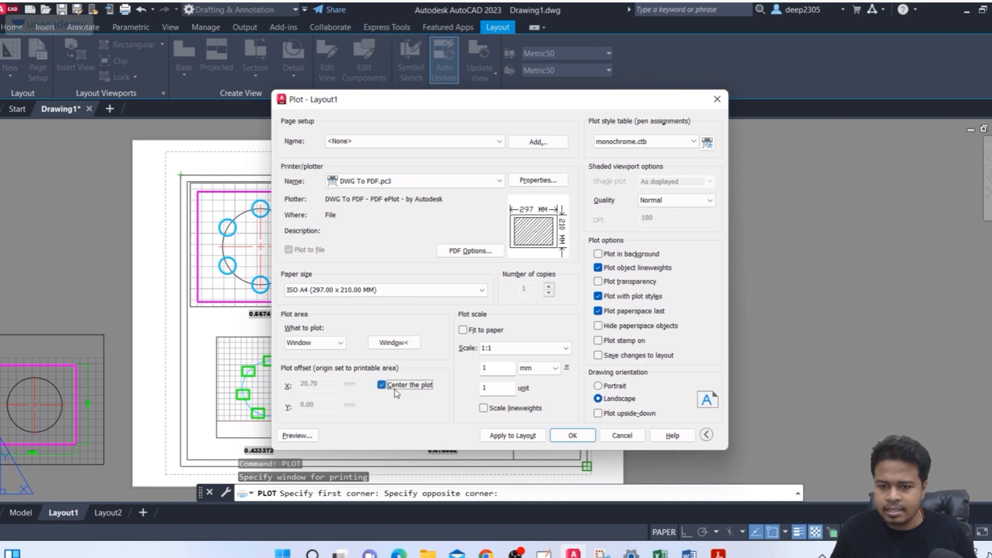
Step: Preview the plot with monochrome.ctb and again with the acad.ctb plot style table, and close the Plot dialog without plotting
{"action": "left_click", "coordinate": [296, 436]}
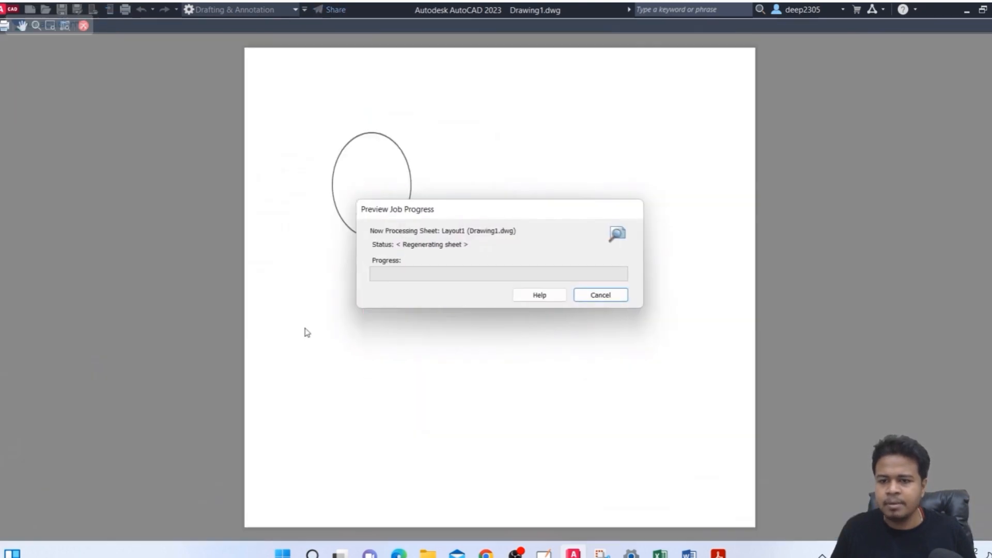
{"action": "left_click", "coordinate": [83, 26]}
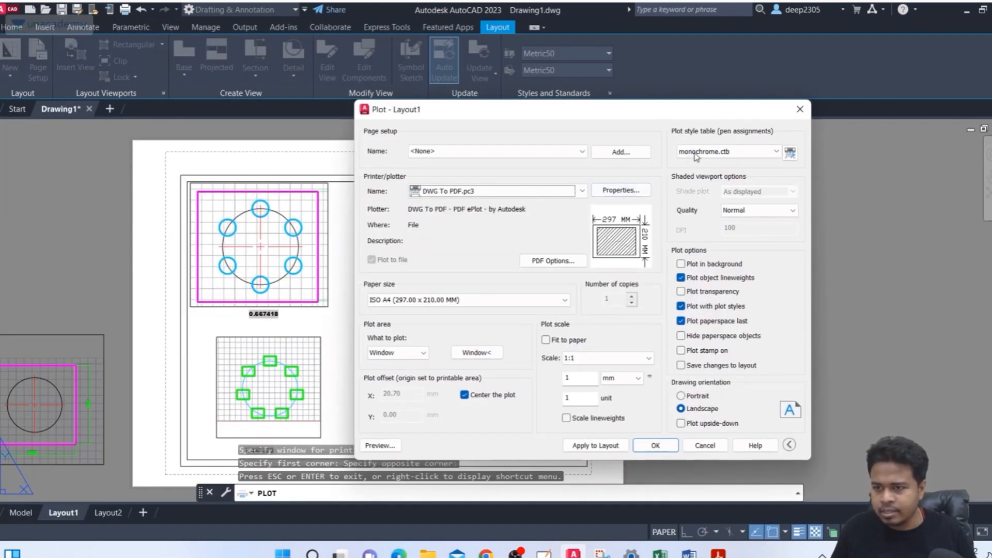
{"action": "left_click", "coordinate": [696, 153]}
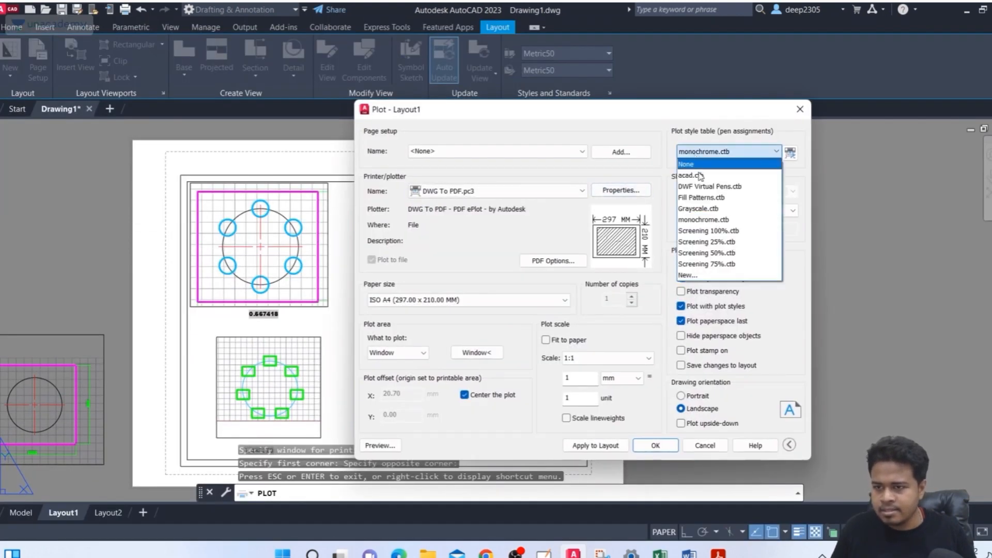
{"action": "left_click", "coordinate": [697, 180]}
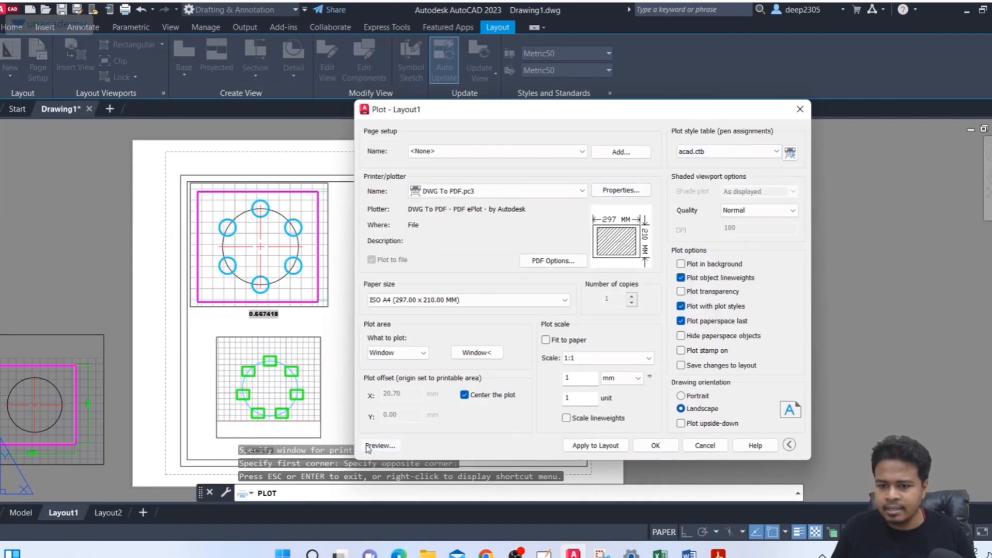
{"action": "left_click", "coordinate": [379, 445]}
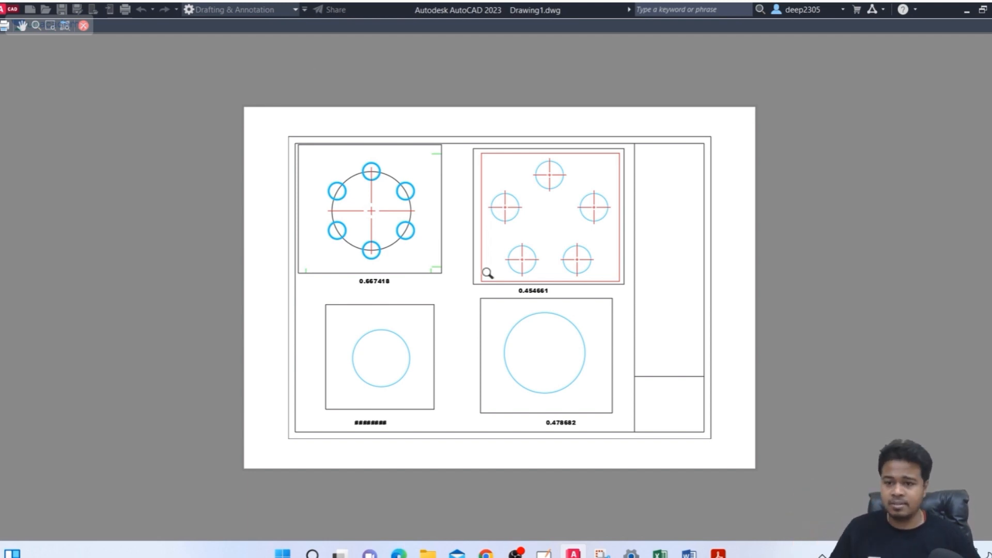
{"action": "left_click", "coordinate": [84, 25]}
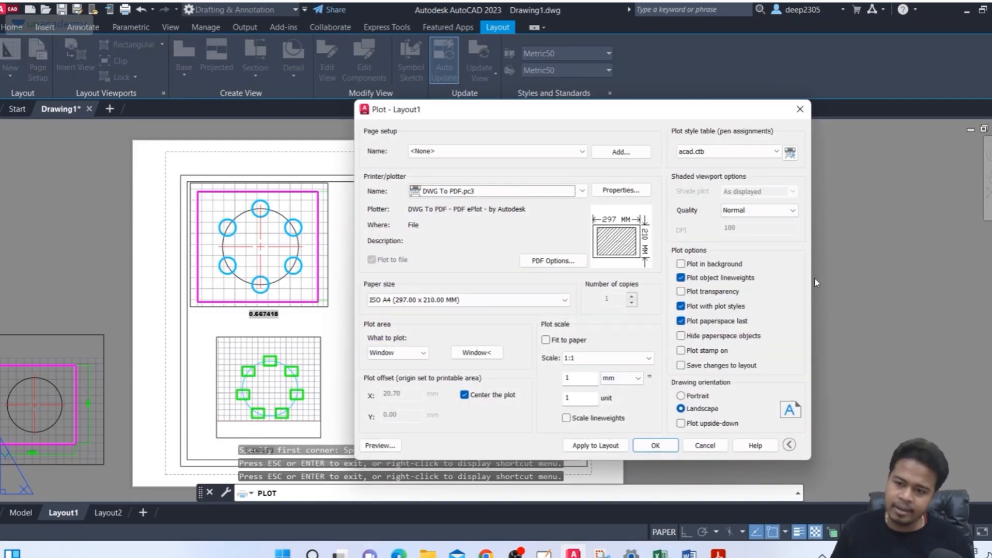
{"action": "left_click", "coordinate": [800, 109]}
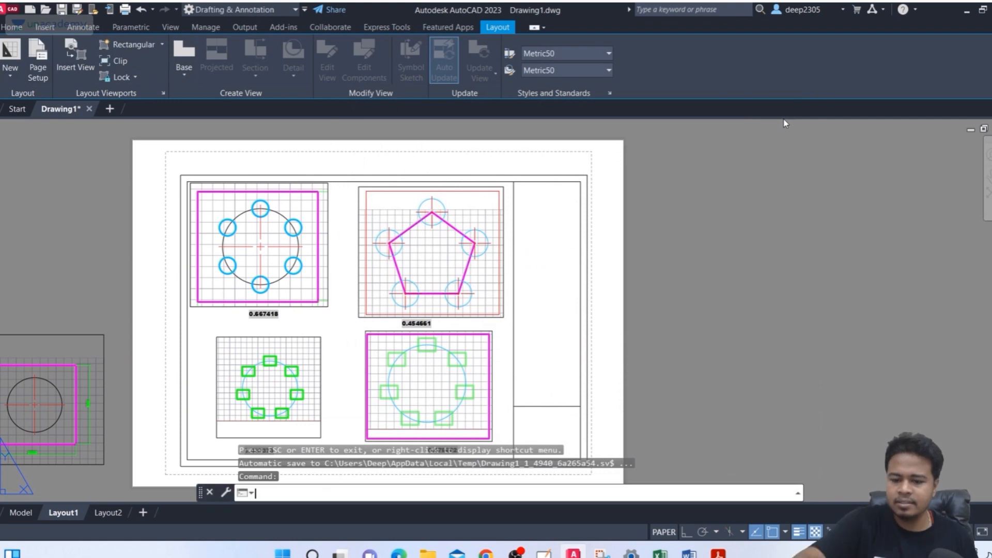
Step: Turn plotting back on for the continue green and continue pink layers and close the Layer Properties Manager
{"action": "type", "text": "LA"}
{"action": "key", "text": "Return"}
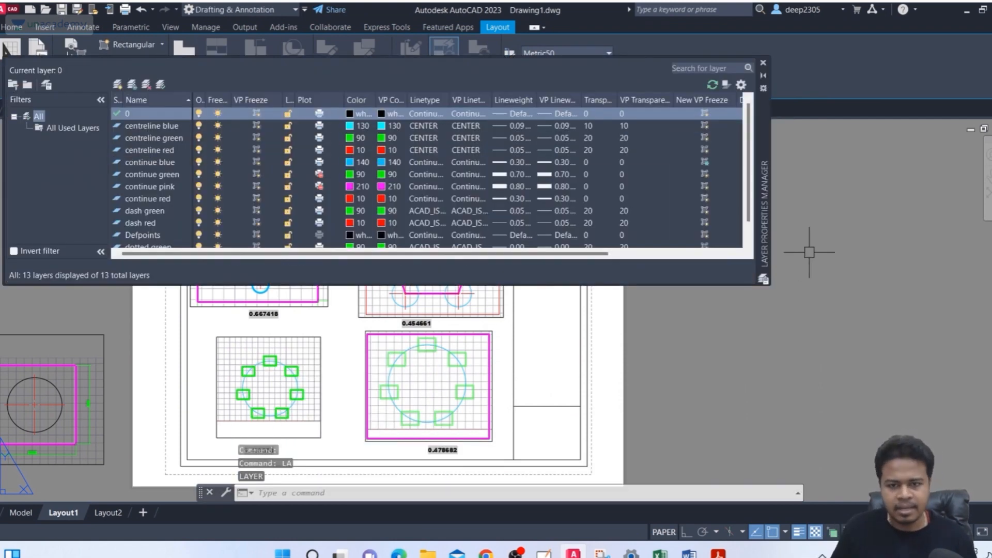
{"action": "left_click", "coordinate": [319, 174]}
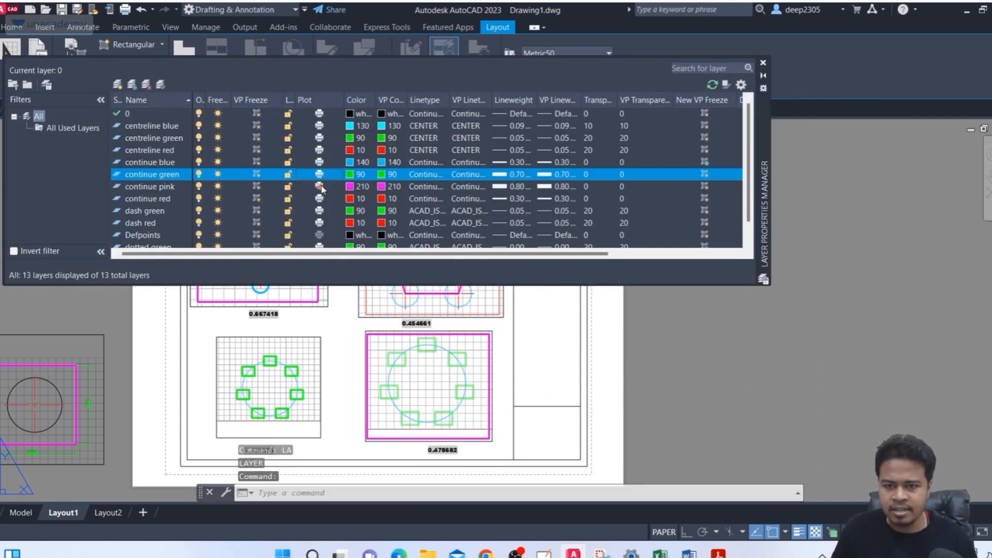
{"action": "left_click", "coordinate": [319, 186]}
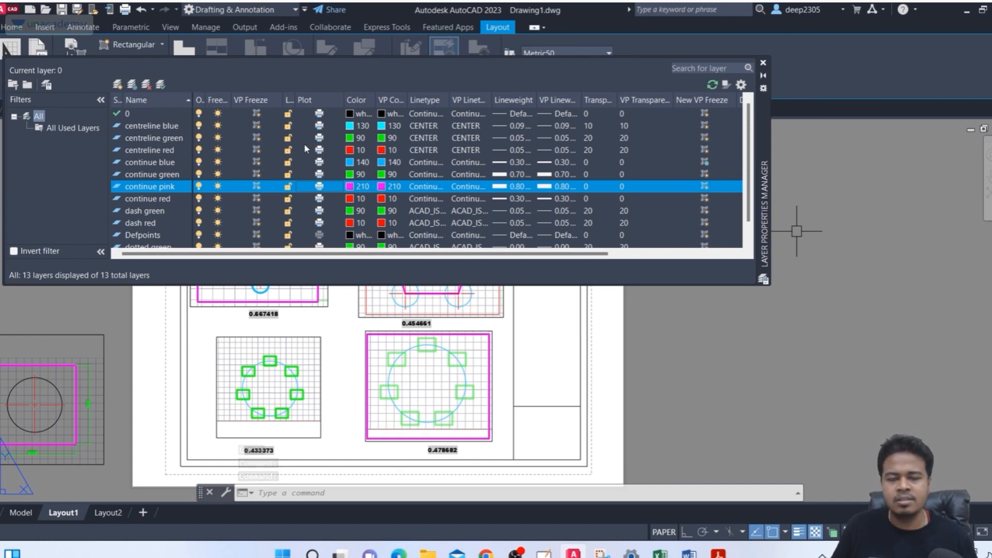
{"action": "left_click", "coordinate": [763, 63]}
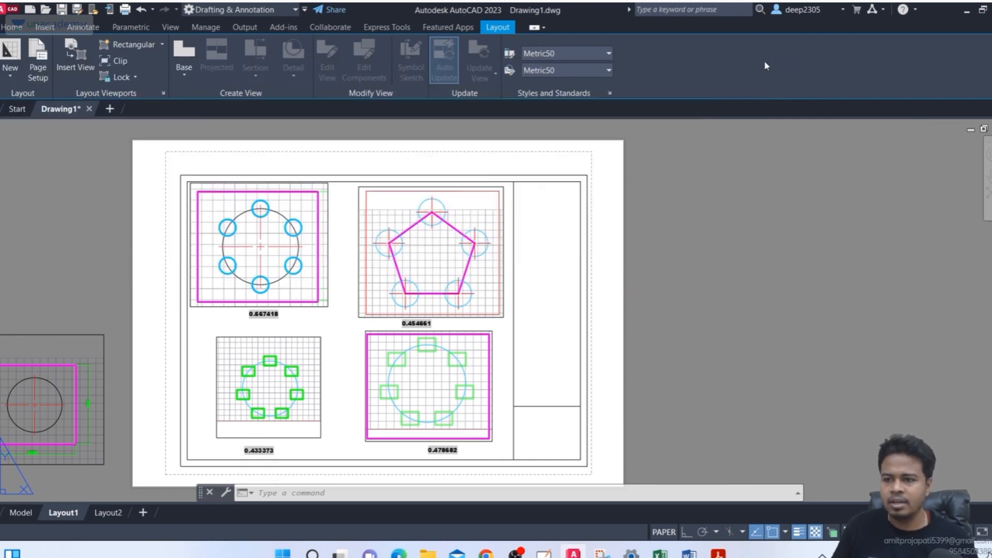
Step: Start a new Layout1 plot with the saved custom PDF page setup and a window plot area around the outer sheet border
{"action": "type", "text": "plot"}
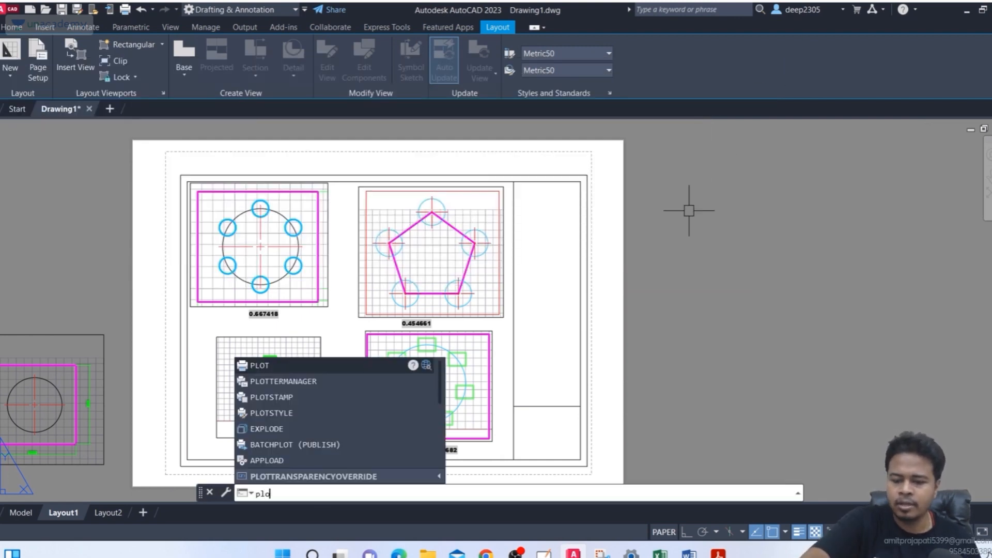
{"action": "key", "text": "Return"}
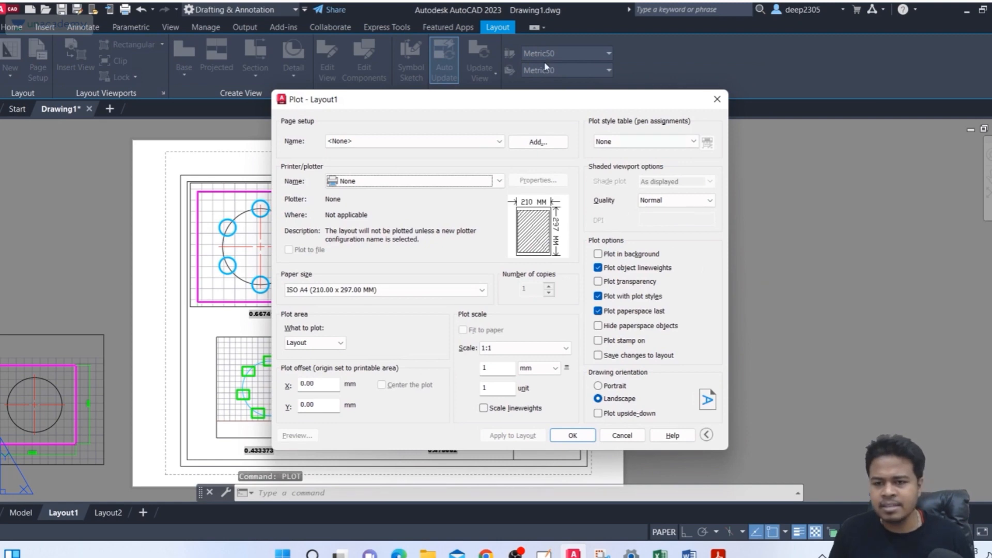
{"action": "left_click", "coordinate": [480, 142]}
{"action": "left_click", "coordinate": [408, 166]}
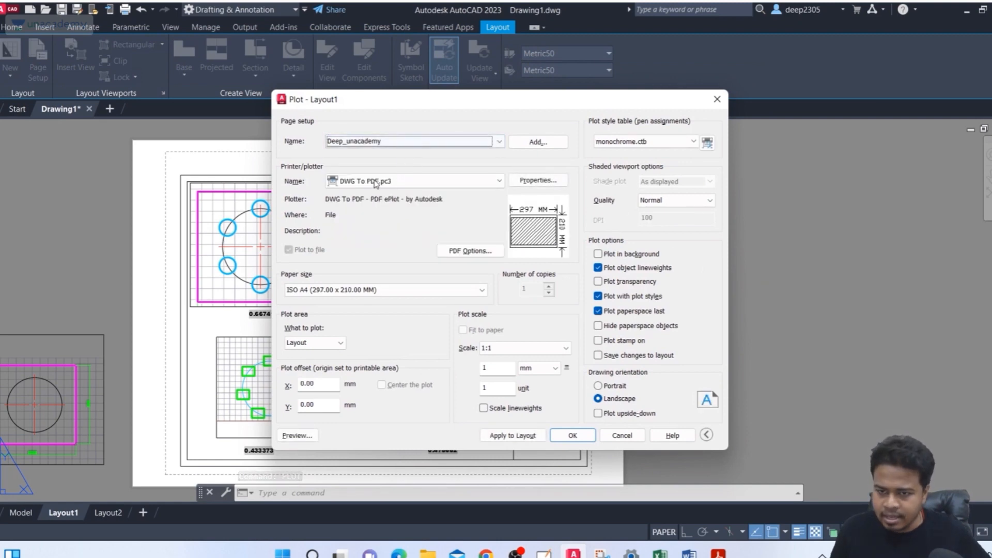
{"action": "left_click", "coordinate": [329, 344]}
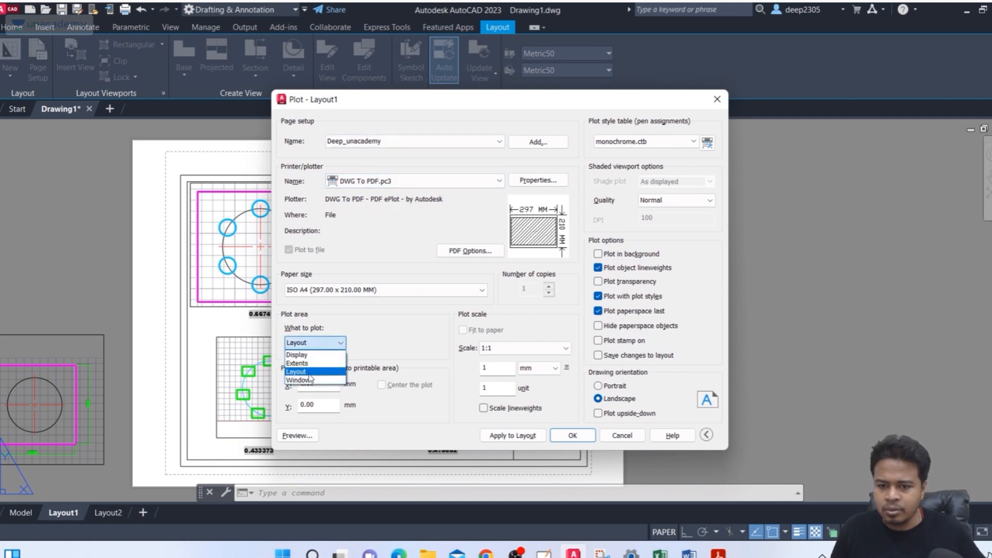
{"action": "left_click", "coordinate": [305, 381]}
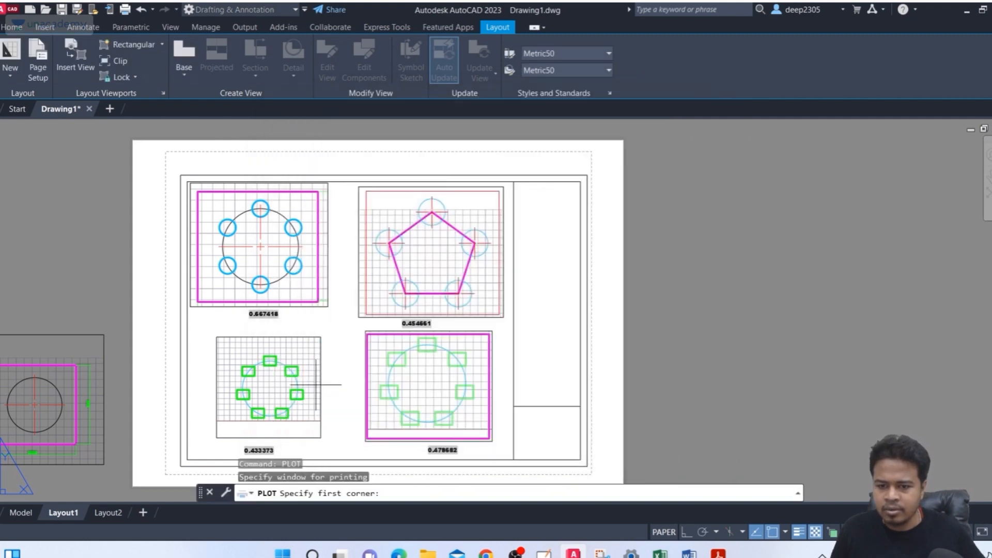
{"action": "left_click", "coordinate": [181, 175]}
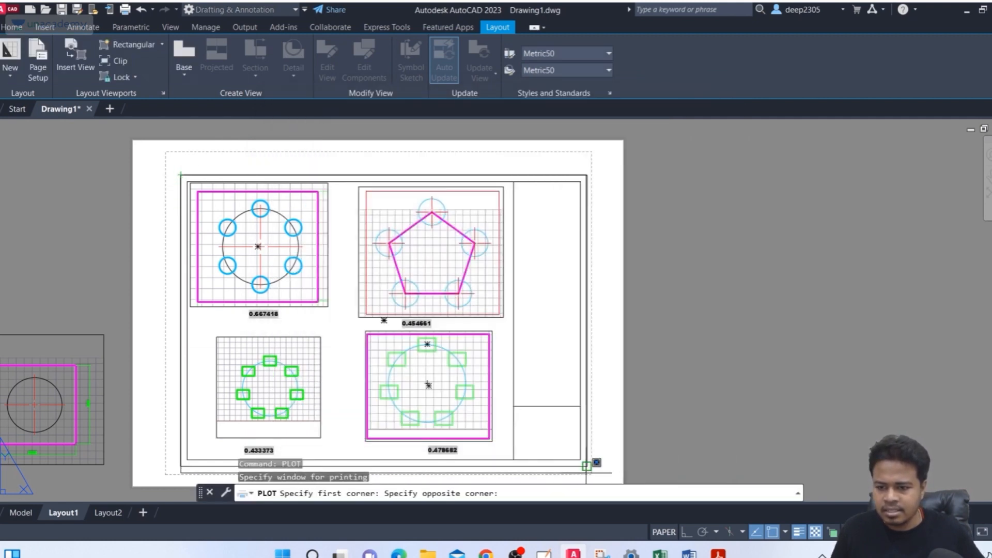
{"action": "left_click", "coordinate": [587, 466]}
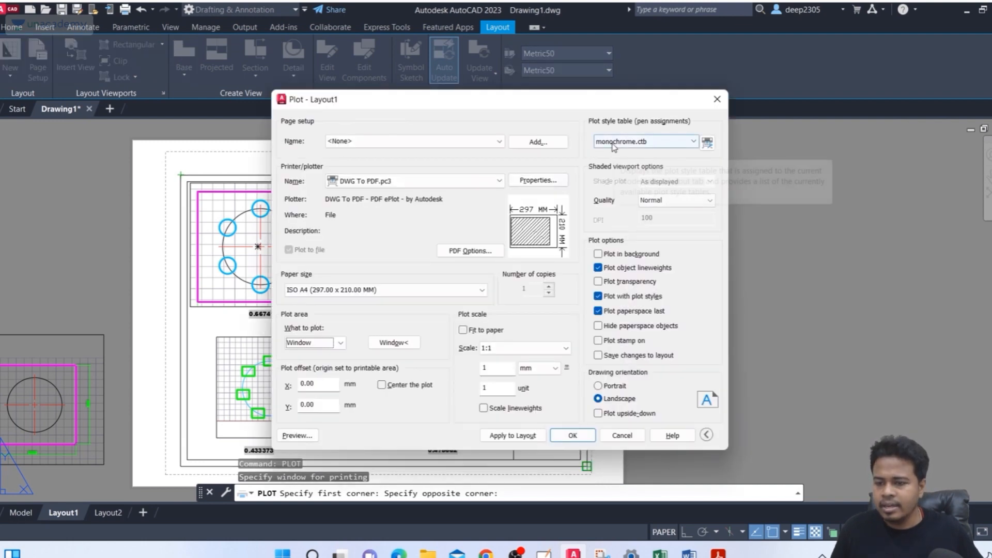
Step: Set the plot style table to Grayscale.ctb, preview the plot and return to the Plot dialog
{"action": "left_click", "coordinate": [597, 143]}
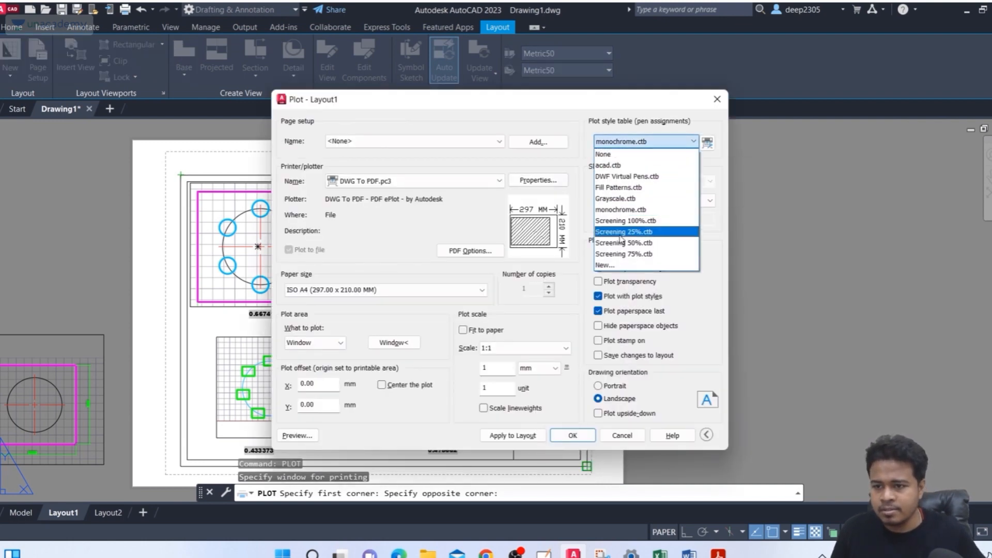
{"action": "left_click", "coordinate": [616, 199]}
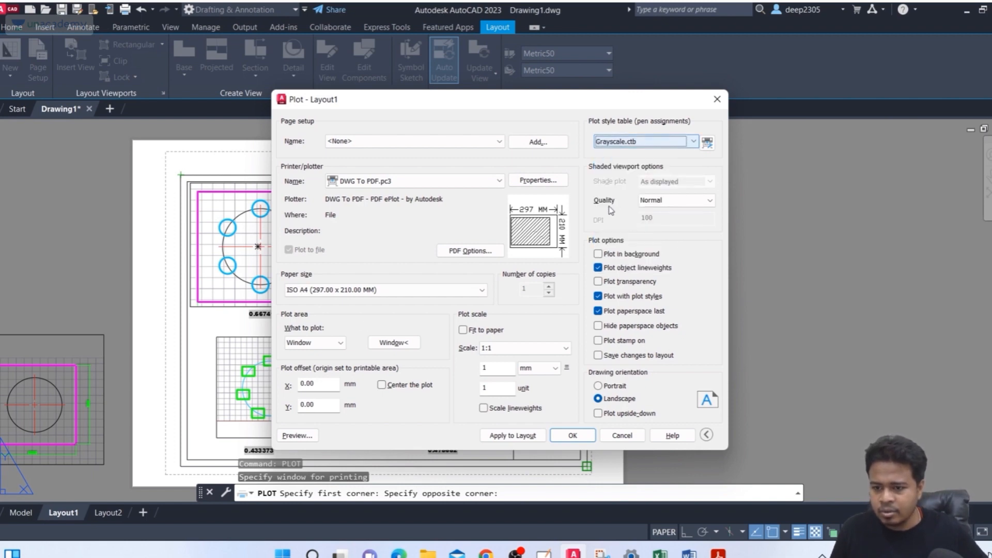
{"action": "left_click", "coordinate": [297, 435]}
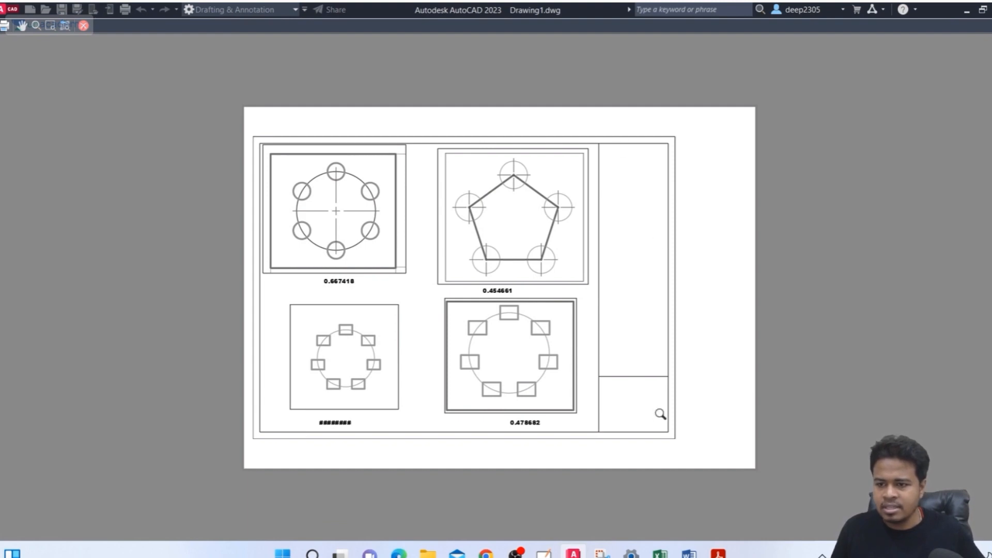
{"action": "left_click", "coordinate": [83, 27]}
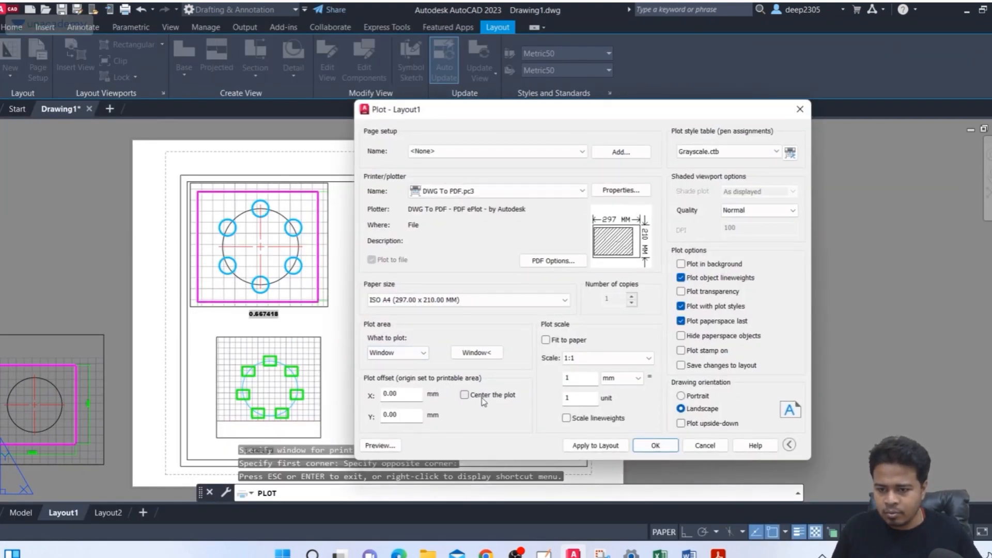
Step: Center the plot on the paper, preview it with the monochrome.ctb plot style table and return to the Plot dialog
{"action": "left_click", "coordinate": [464, 394]}
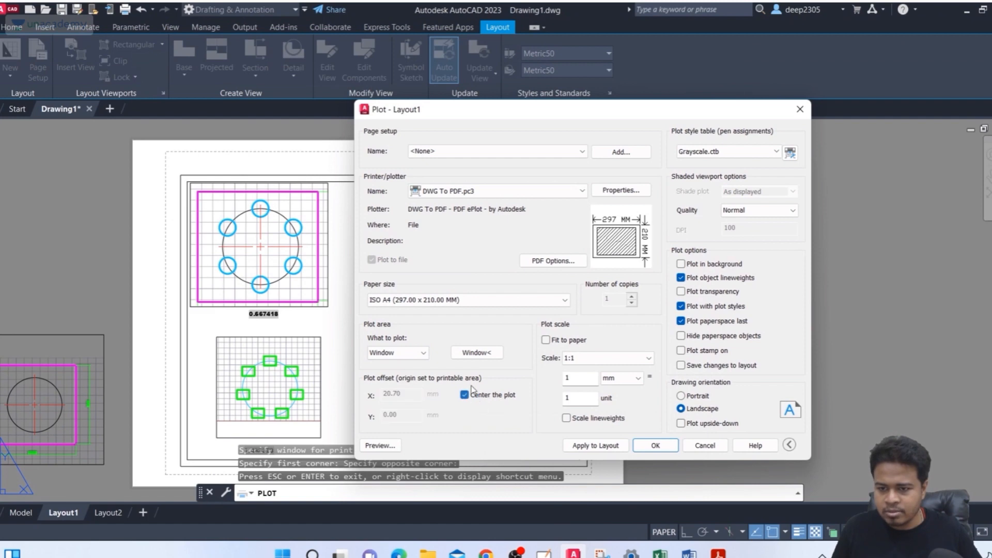
{"action": "left_click", "coordinate": [722, 153]}
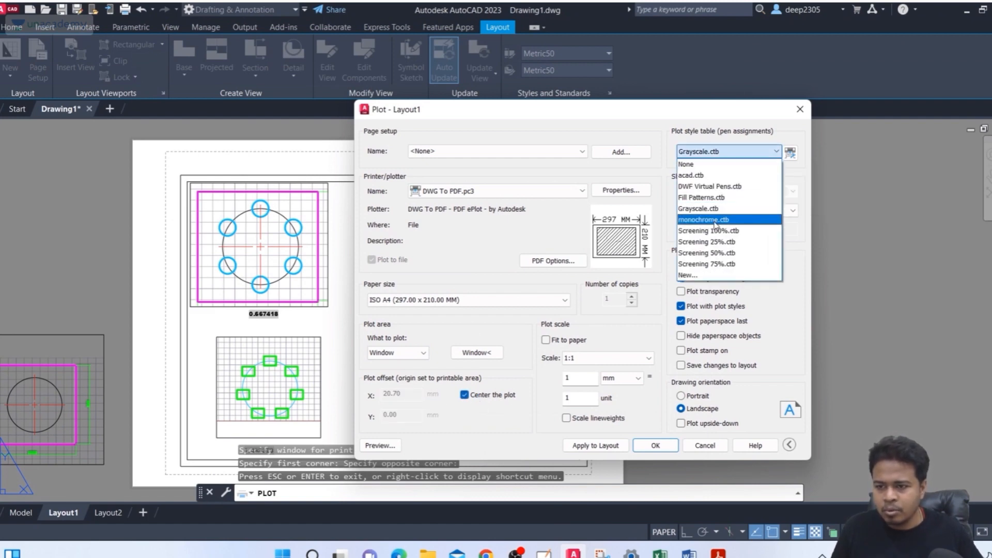
{"action": "left_click", "coordinate": [715, 223]}
{"action": "left_click", "coordinate": [380, 445]}
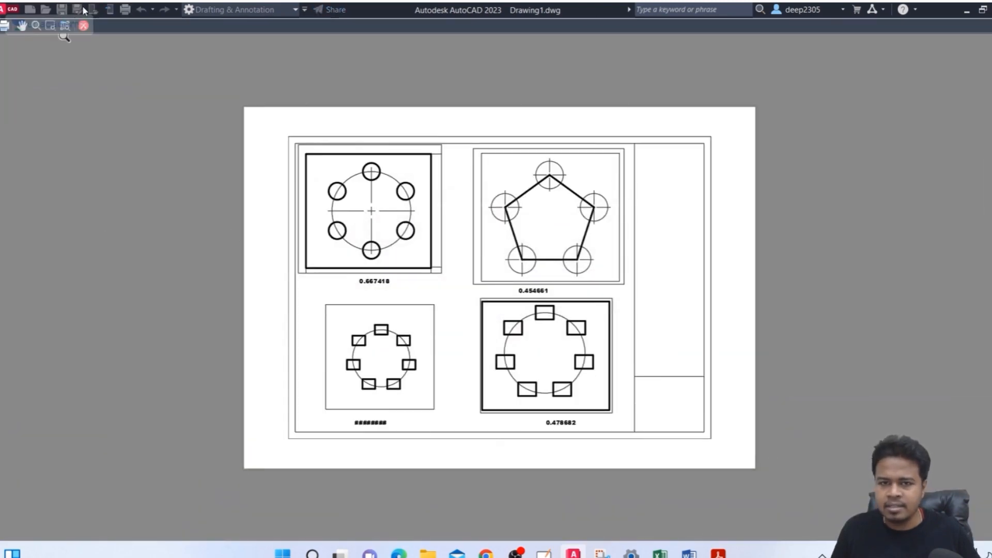
{"action": "left_click", "coordinate": [83, 26]}
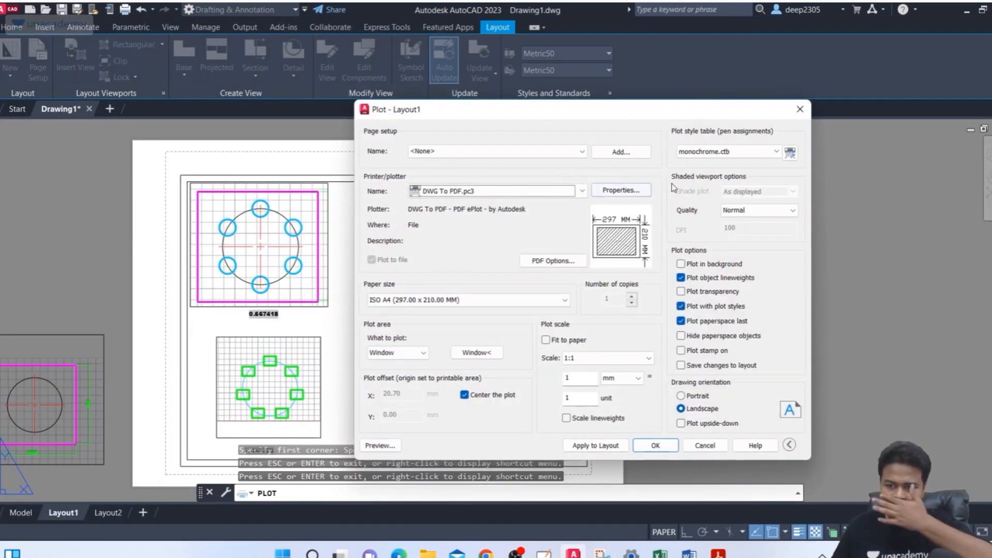
Step: Switch the plot style table to Screening 100%.ctb, inspect the plot preview and return to the Plot dialog
{"action": "left_click", "coordinate": [706, 152]}
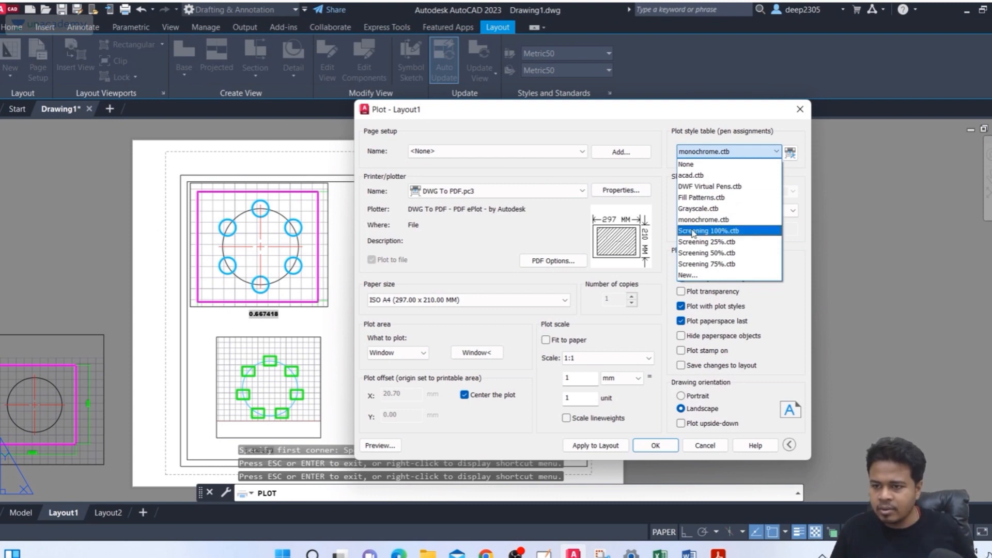
{"action": "left_click", "coordinate": [702, 230]}
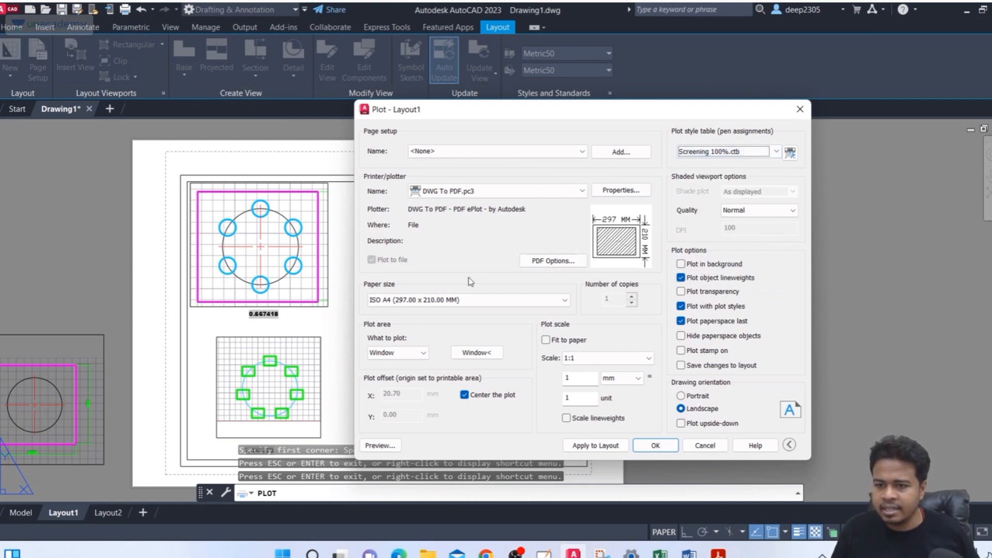
{"action": "left_click", "coordinate": [389, 444]}
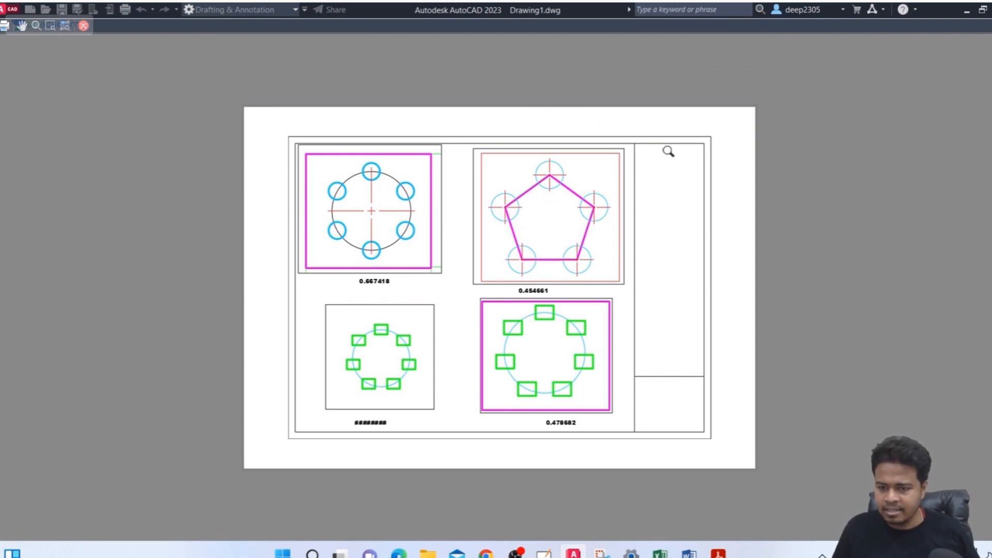
{"action": "scroll", "coordinate": [455, 328], "scroll_direction": "up", "scroll_amount": 1}
{"action": "scroll", "coordinate": [455, 327], "scroll_direction": "down", "scroll_amount": 3}
{"action": "scroll", "coordinate": [455, 325], "scroll_direction": "up", "scroll_amount": 4}
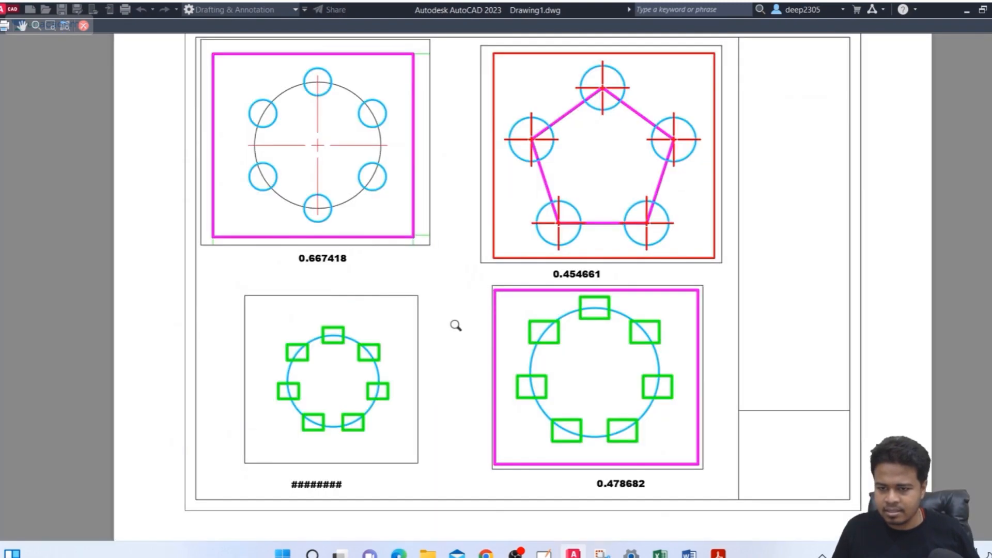
{"action": "left_click", "coordinate": [82, 26]}
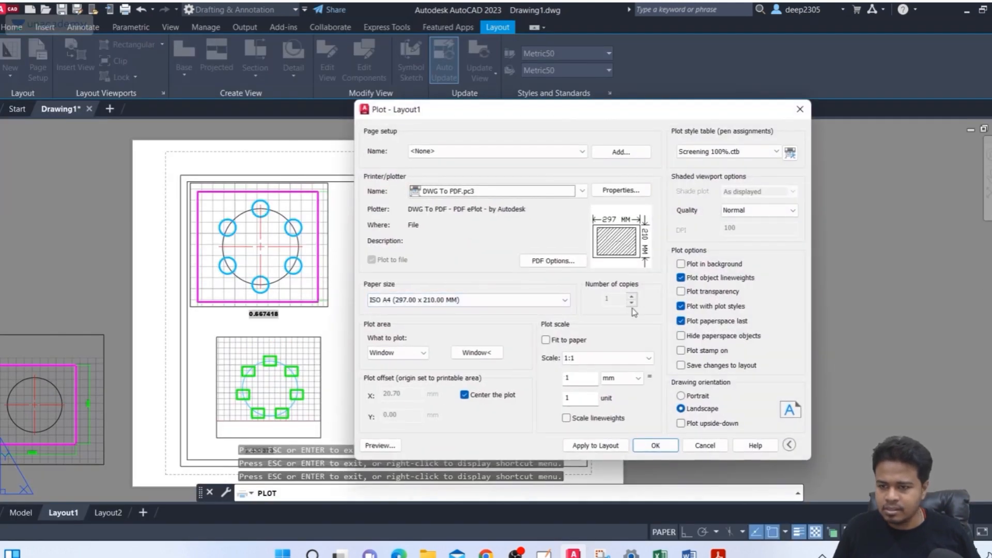
Step: Preview the plot with the Screening 25%.ctb plot style table and return to the Plot dialog
{"action": "left_click", "coordinate": [744, 151]}
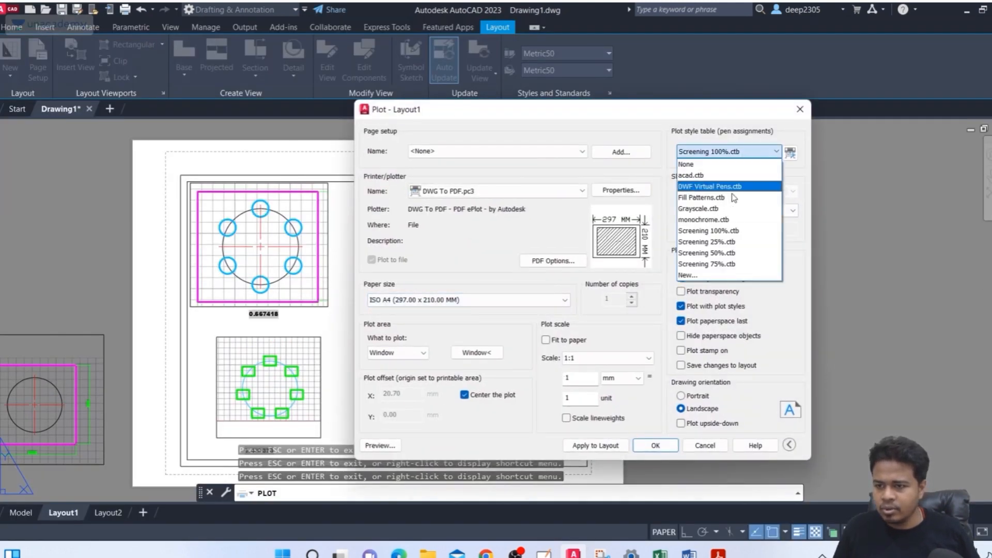
{"action": "left_click", "coordinate": [726, 240]}
{"action": "left_click", "coordinate": [372, 446]}
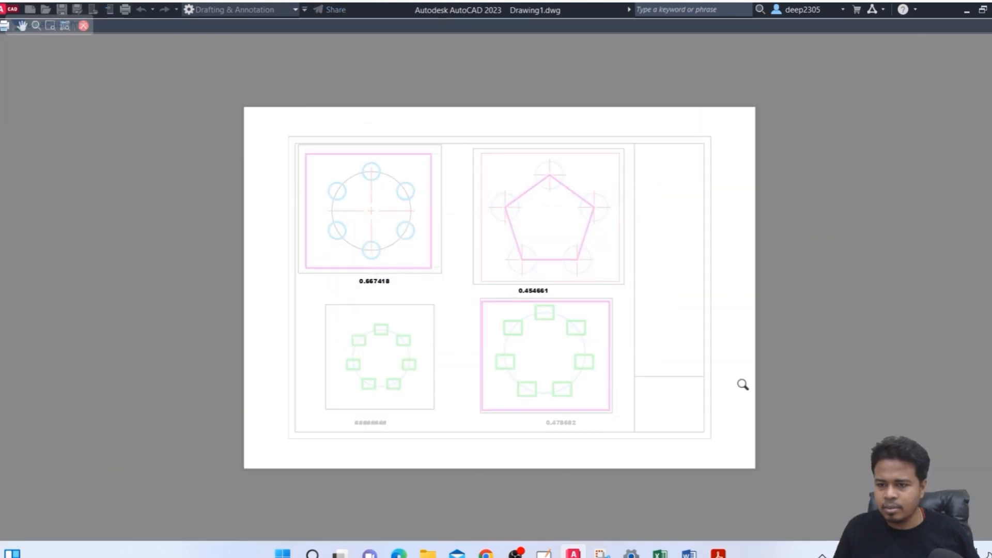
{"action": "left_click", "coordinate": [83, 26]}
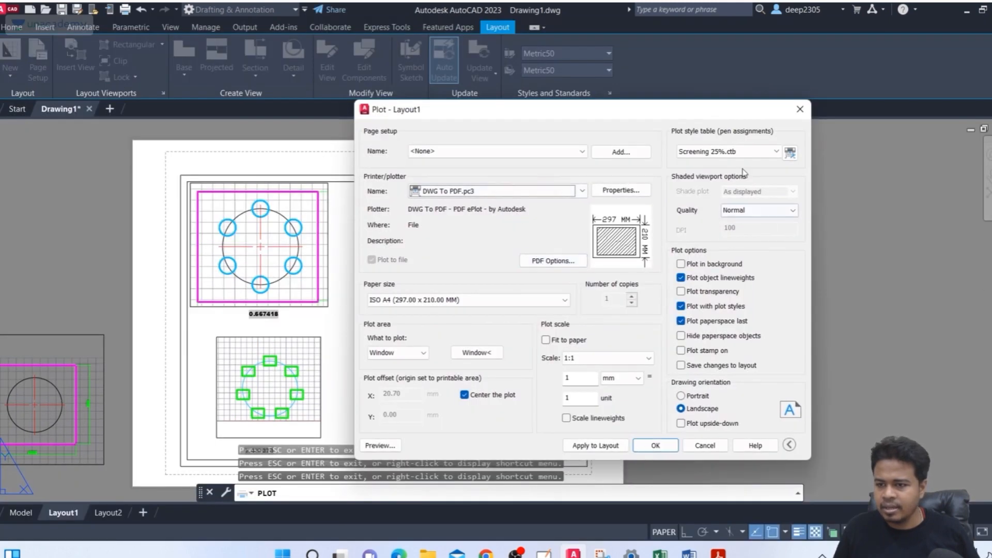
Step: Preview the plot with the Screening 50%.ctb plot style table and return to the Plot dialog
{"action": "left_click", "coordinate": [723, 152]}
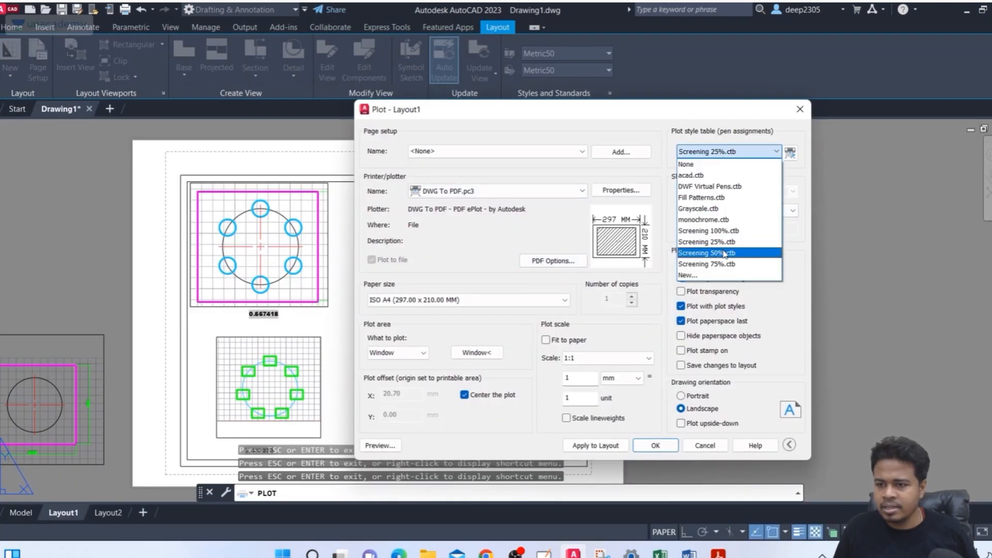
{"action": "left_click", "coordinate": [725, 253]}
{"action": "left_click", "coordinate": [380, 445]}
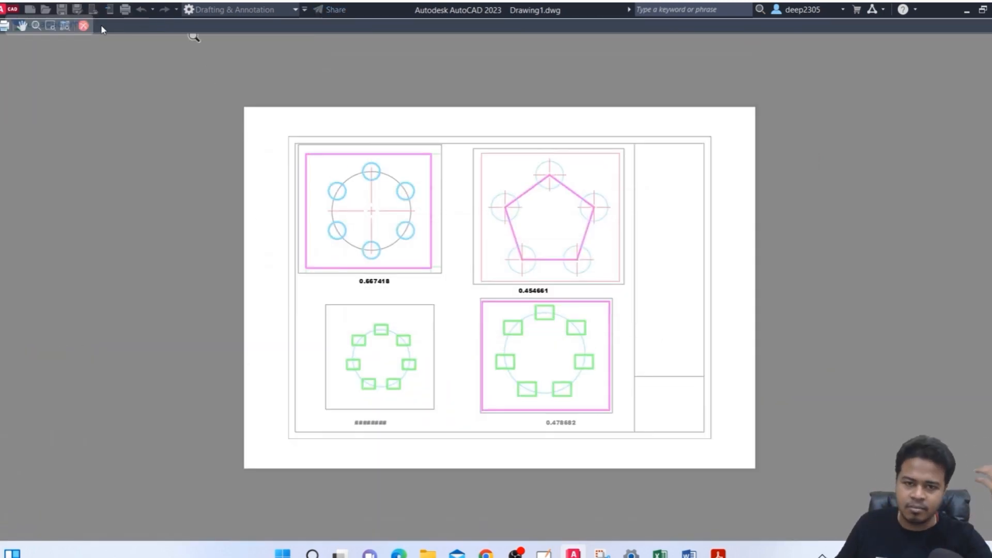
{"action": "left_click", "coordinate": [83, 26]}
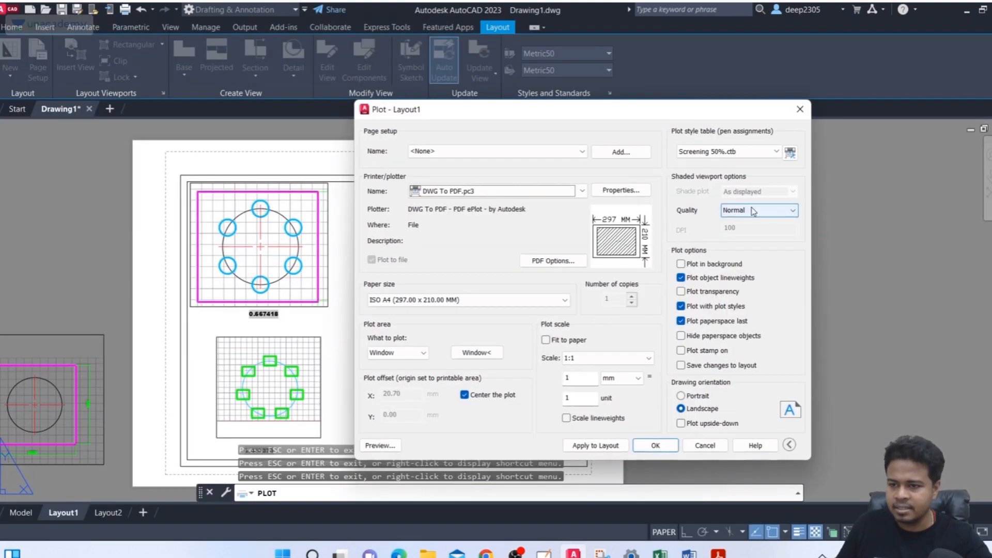
Step: Preview the plot with the Screening 75%.ctb plot style table, return to the Plot dialog and look through the shaded viewport quality options
{"action": "left_click", "coordinate": [753, 210]}
{"action": "left_click", "coordinate": [728, 151]}
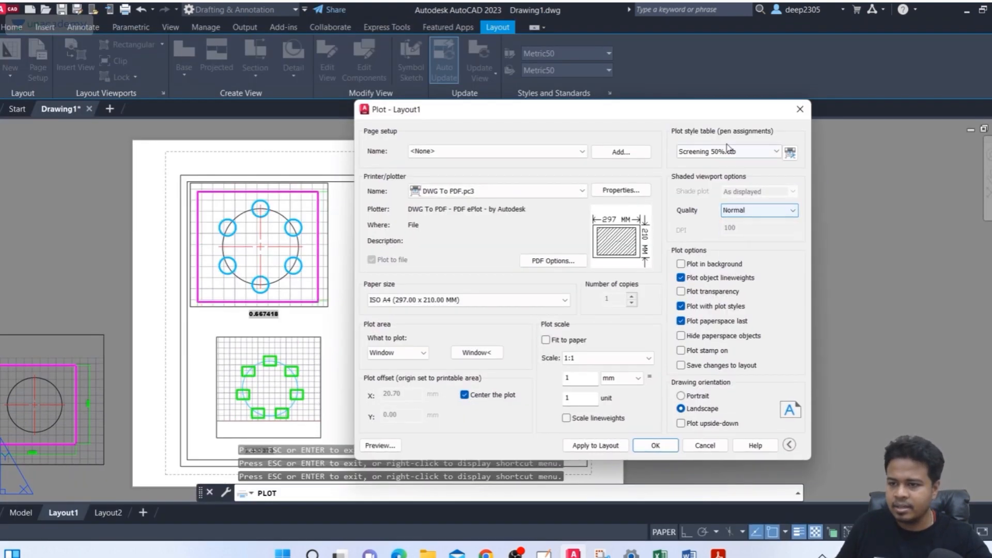
{"action": "left_click", "coordinate": [726, 151]}
{"action": "left_click", "coordinate": [710, 263]}
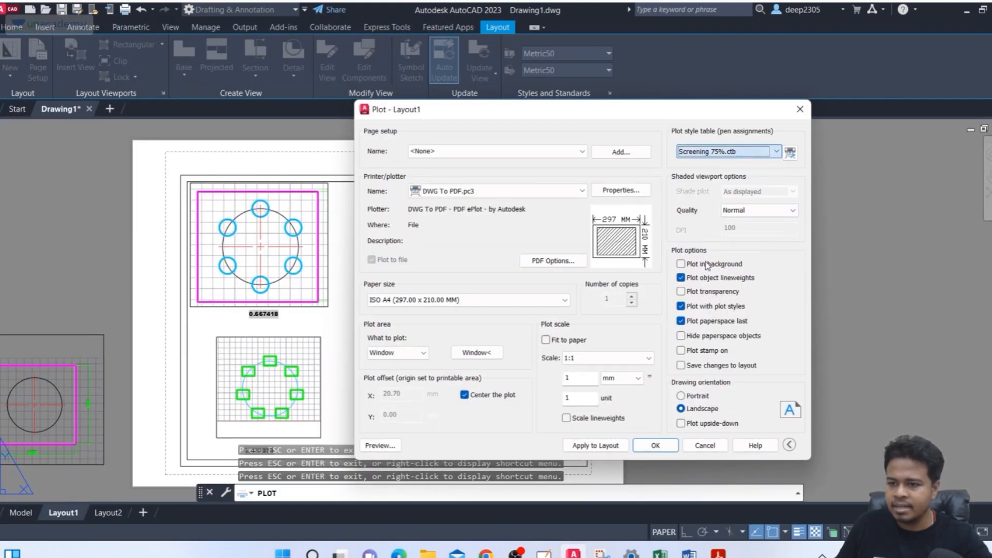
{"action": "left_click", "coordinate": [381, 445]}
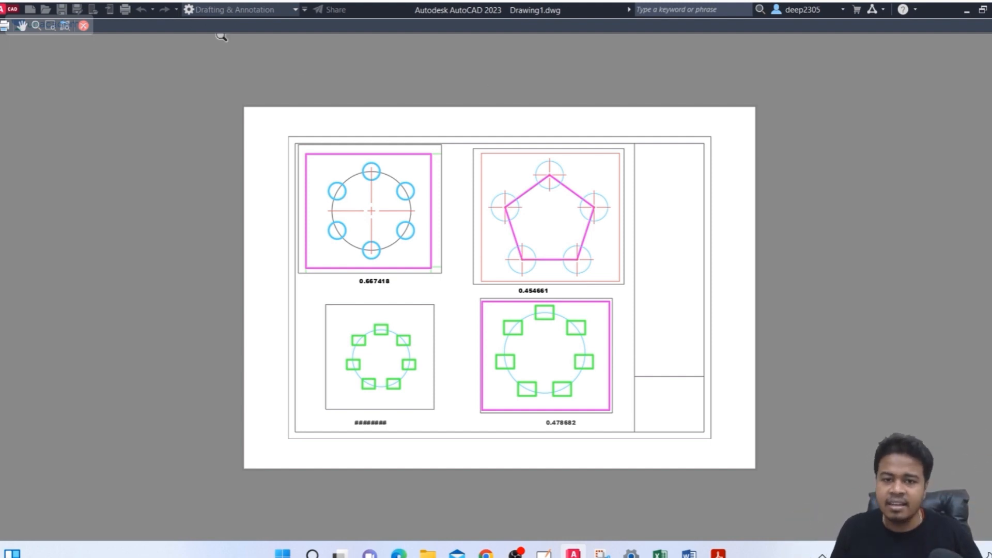
{"action": "left_click", "coordinate": [83, 25]}
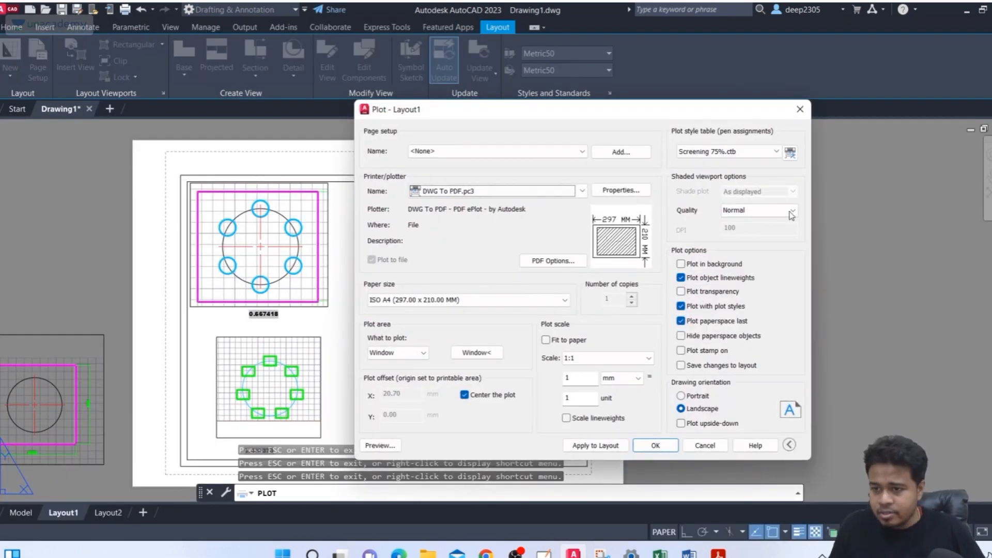
{"action": "left_click", "coordinate": [792, 210]}
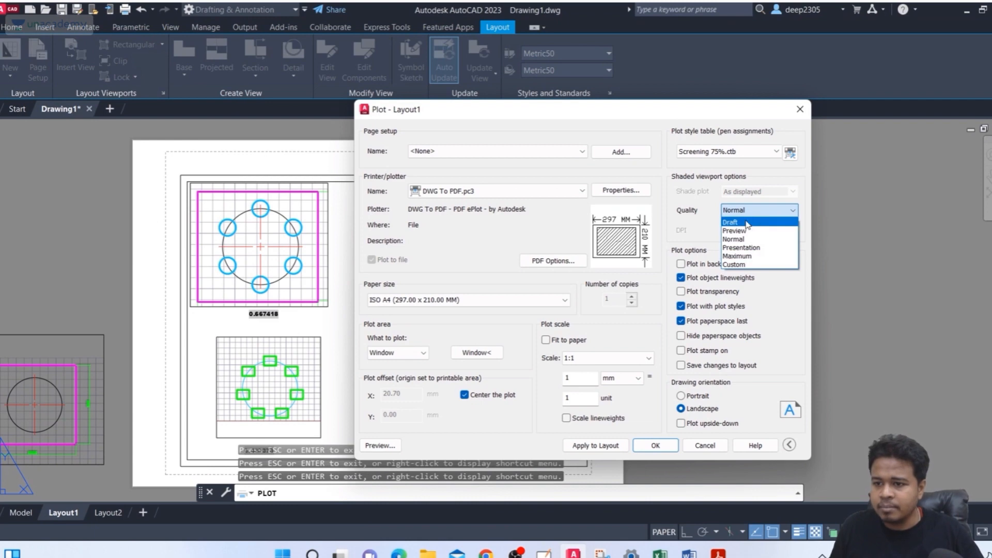
{"action": "left_click", "coordinate": [608, 124]}
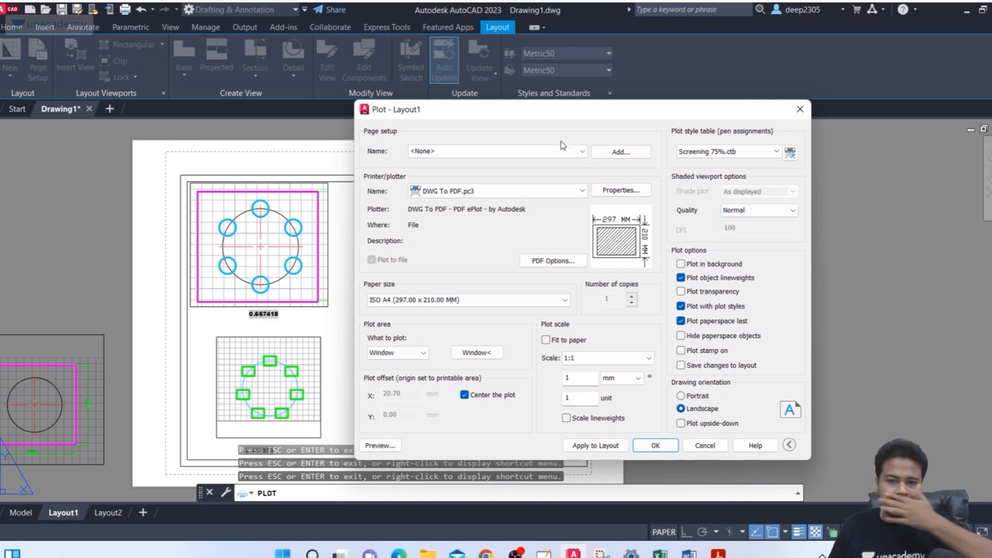
Step: Apply the saved custom page setup and define a window plot area around the outer sheet border
{"action": "left_click", "coordinate": [514, 151]}
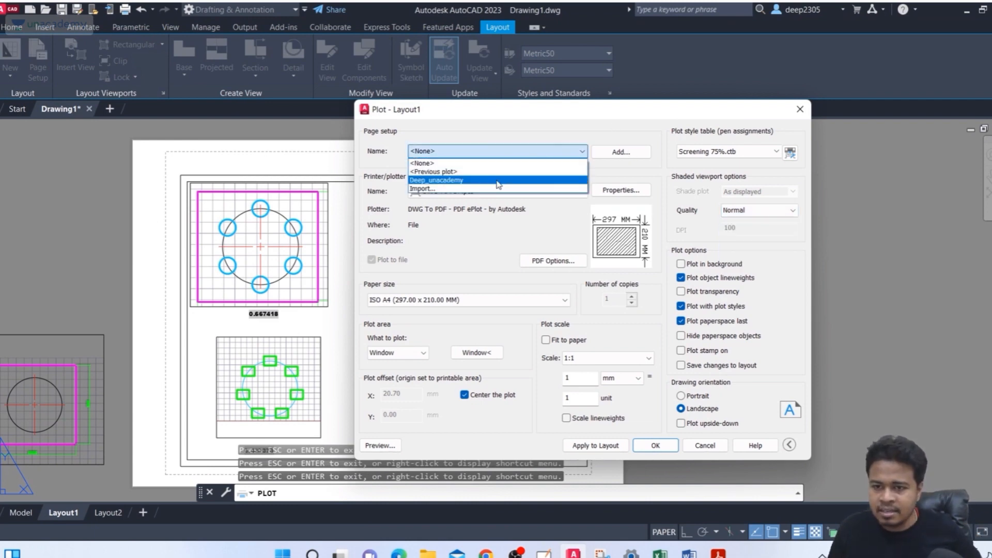
{"action": "left_click", "coordinate": [496, 178]}
{"action": "left_click", "coordinate": [397, 352]}
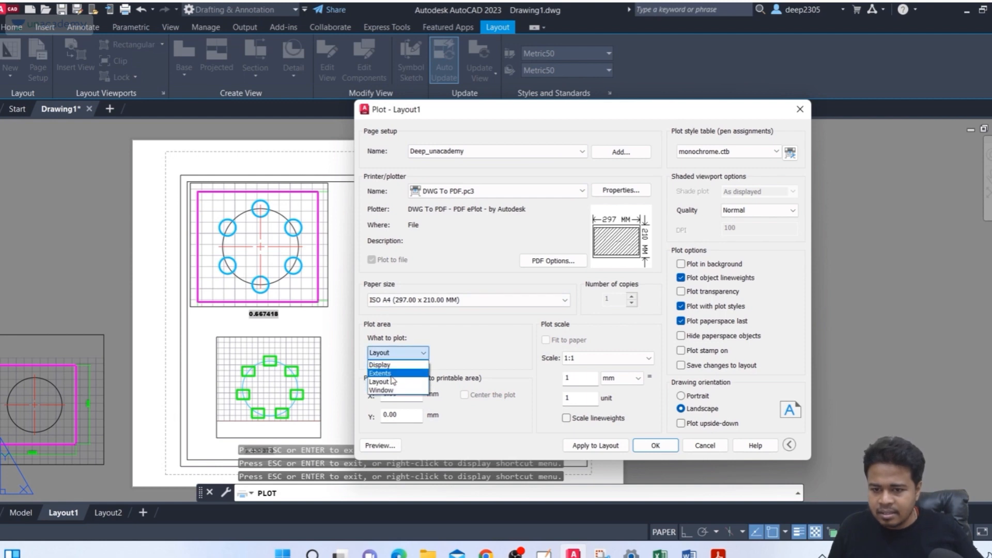
{"action": "left_click", "coordinate": [383, 390]}
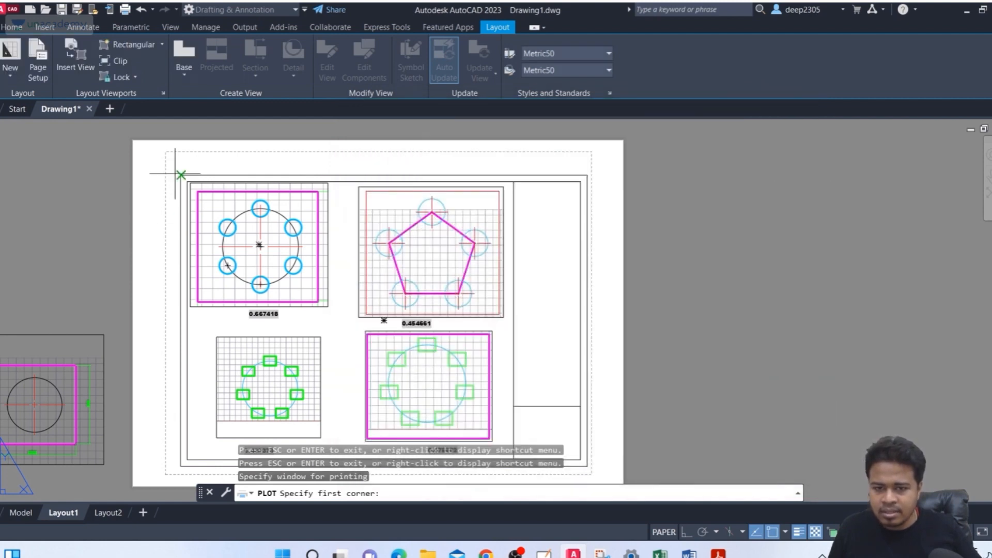
{"action": "left_click", "coordinate": [181, 175]}
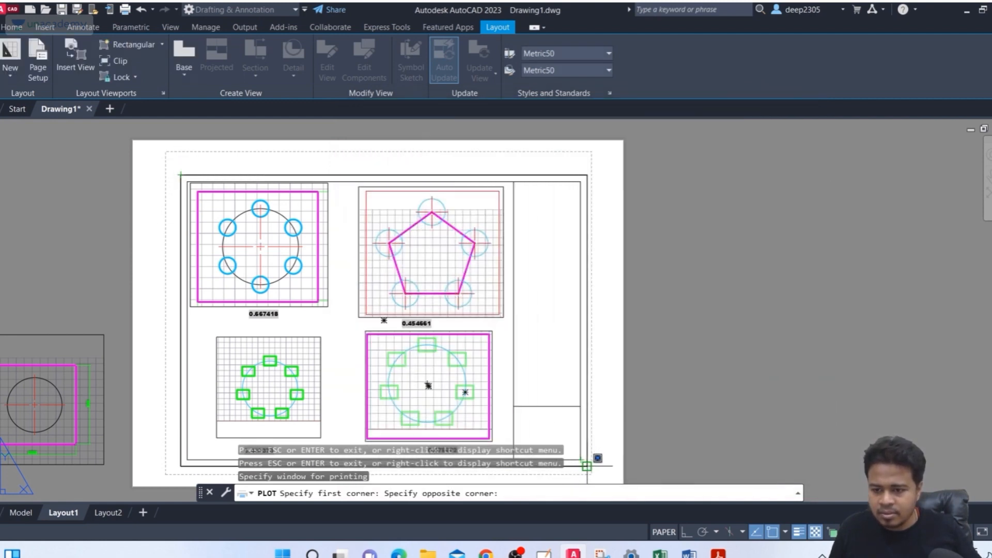
{"action": "left_click", "coordinate": [586, 466]}
Step: Set the plot style table to acad.ctb and center the plot on the paper
{"action": "left_click", "coordinate": [726, 151]}
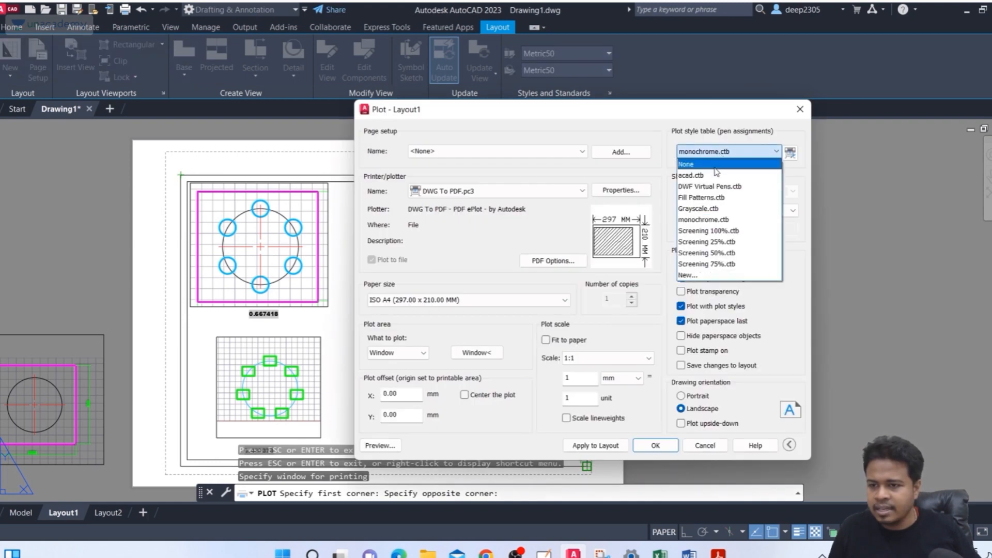
{"action": "left_click", "coordinate": [708, 220]}
{"action": "left_click", "coordinate": [708, 152]}
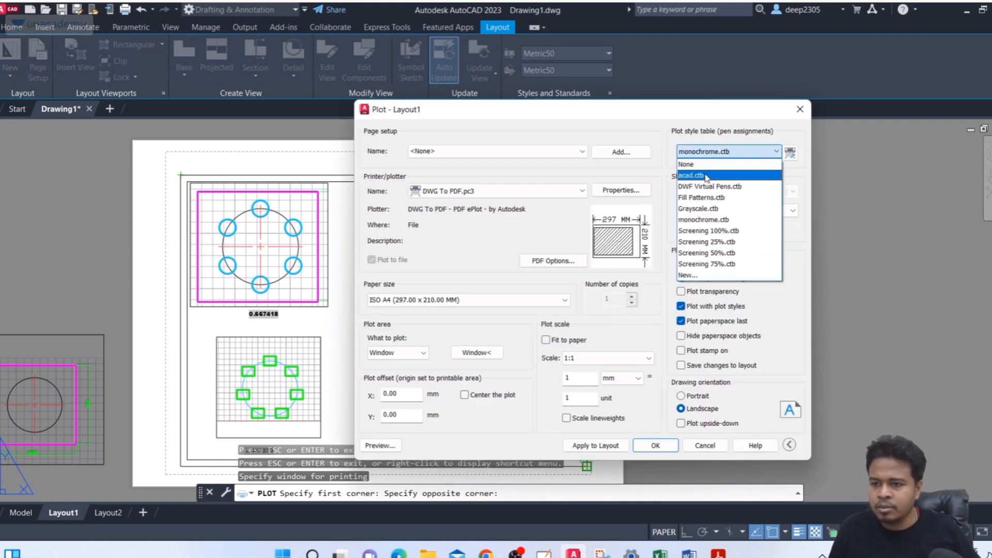
{"action": "left_click", "coordinate": [706, 176]}
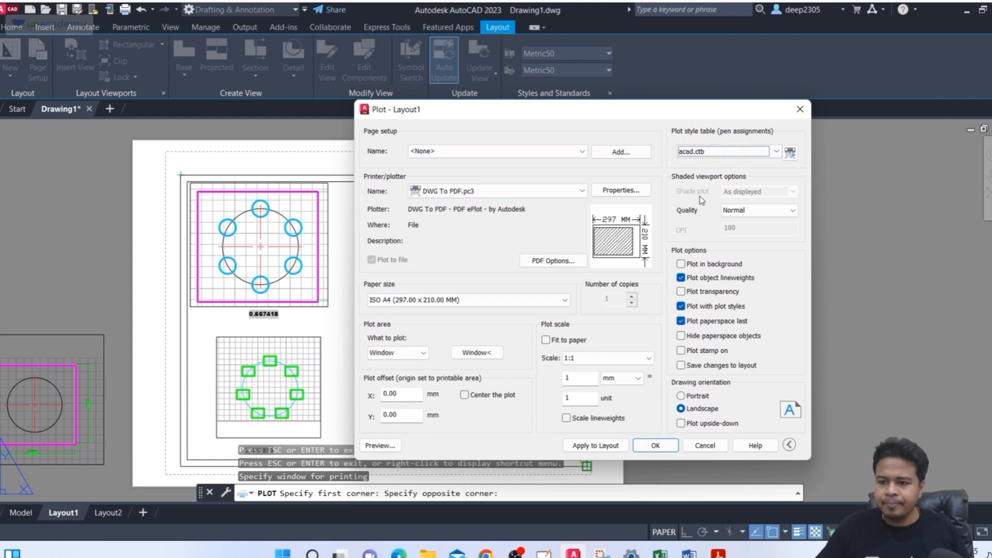
{"action": "left_click", "coordinate": [499, 401]}
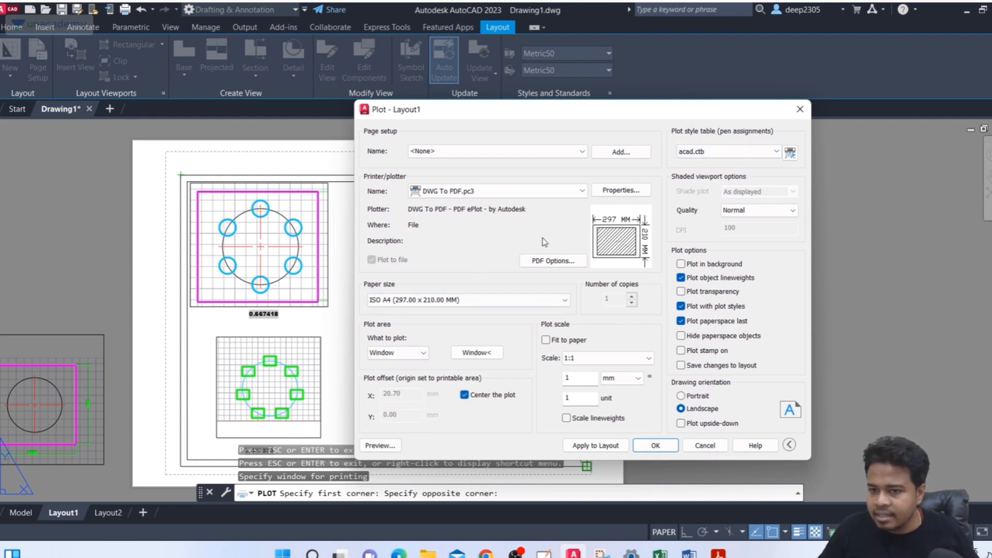
Step: Plot the layout to a PDF named Drawing1-Layout1_color on the Desktop
{"action": "left_click", "coordinate": [655, 446]}
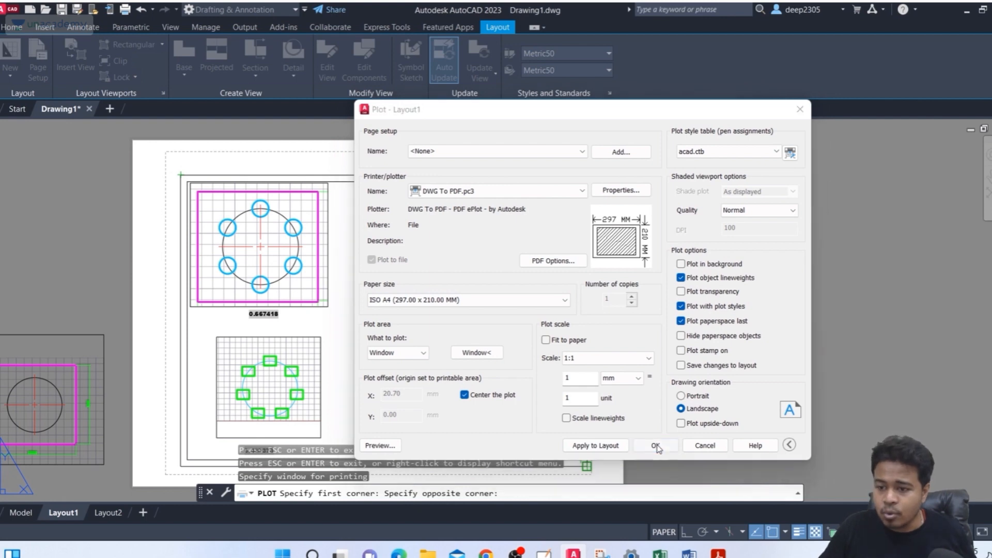
{"action": "left_click", "coordinate": [506, 400]}
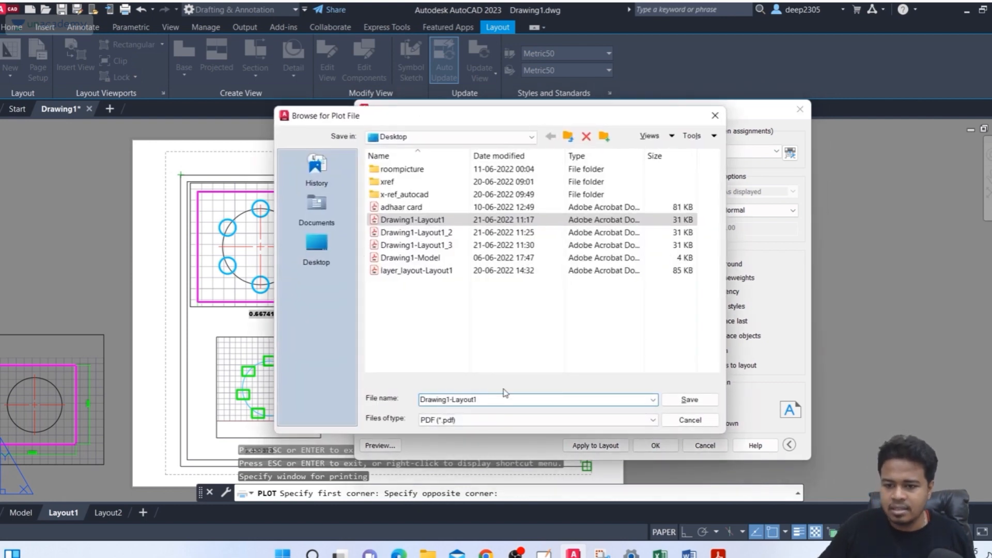
{"action": "type", "text": "_c"}
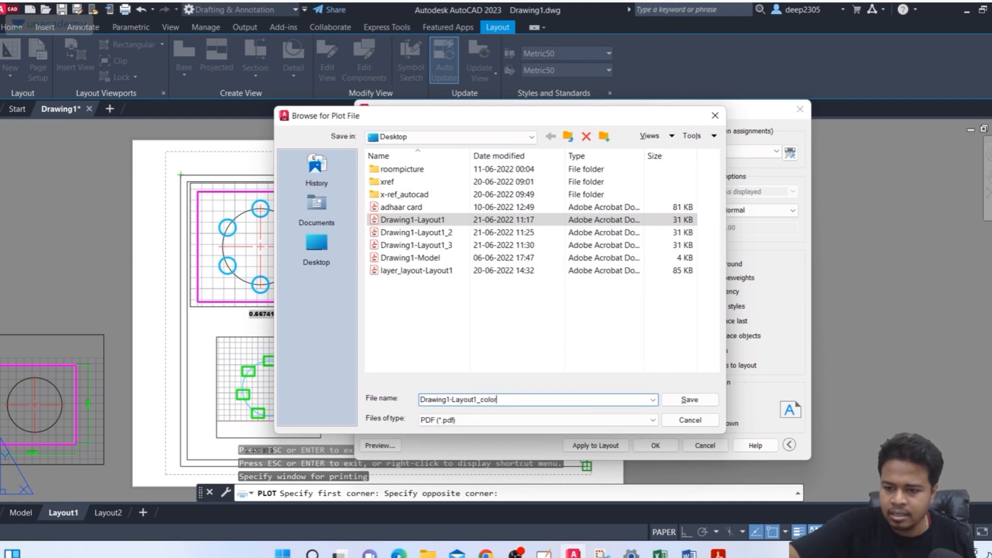
{"action": "type", "text": "olor"}
{"action": "key", "text": "Return"}
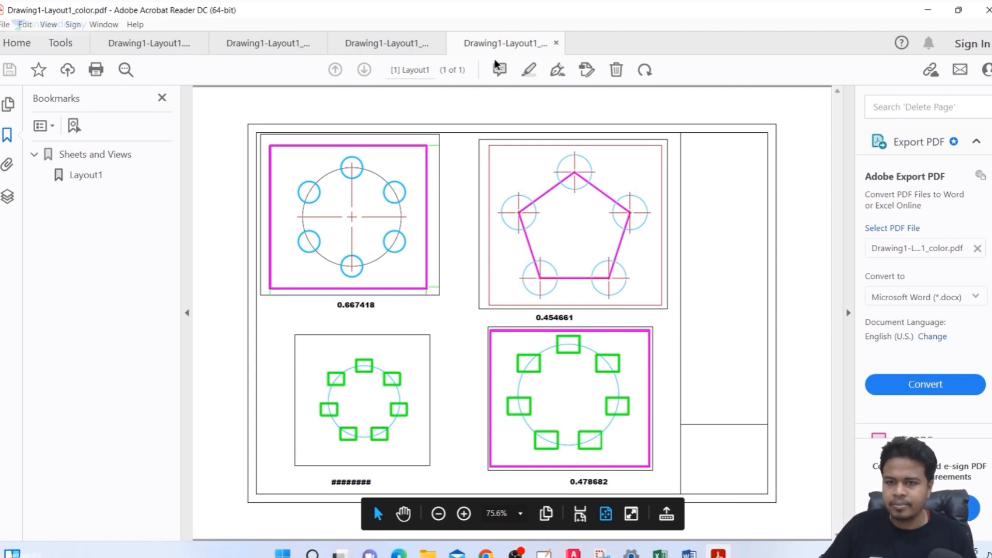
Step: Switch from the plotted PDF back to the Layout1 sheet in AutoCAD
{"action": "left_click", "coordinate": [572, 552]}
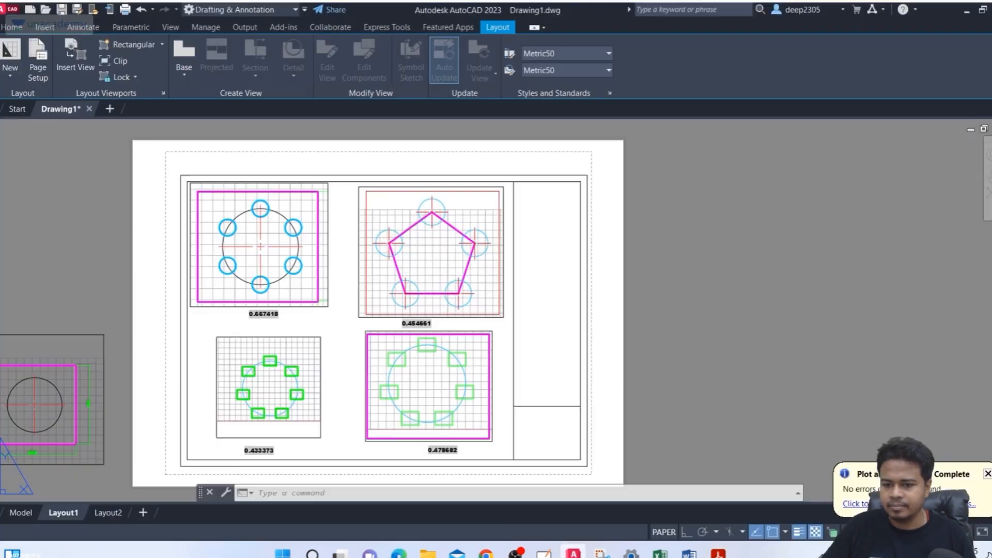
{"action": "middle_click_drag", "start_coordinate": [249, 388], "coordinate": [275, 395]}
{"action": "scroll", "coordinate": [274, 365], "scroll_direction": "up", "scroll_amount": 2}
{"action": "scroll", "coordinate": [275, 365], "scroll_direction": "down", "scroll_amount": 2}
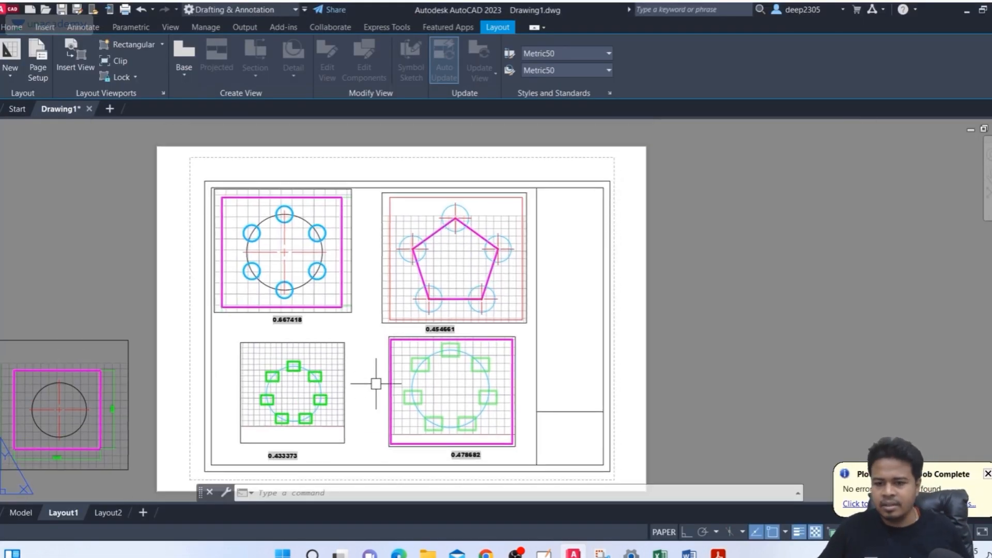
Step: Check the scale label under the lower-left viewport in the plotted Drawing1-Layout1_color PDF, and return to the AutoCAD layout
{"action": "key", "text": "Escape"}
{"action": "key", "text": "Escape"}
{"action": "middle_click_drag", "start_coordinate": [333, 405], "coordinate": [340, 362]}
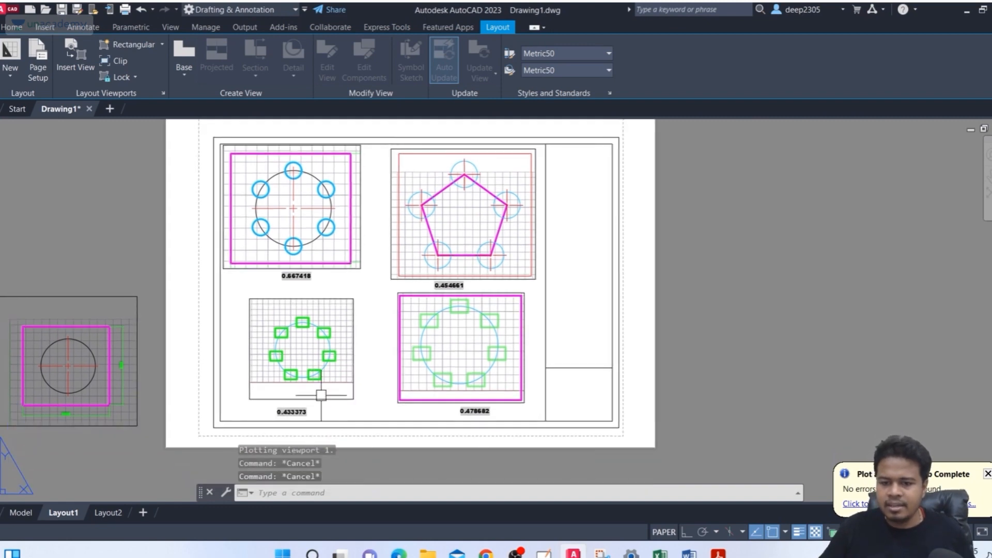
{"action": "mouse_move", "coordinate": [718, 551]}
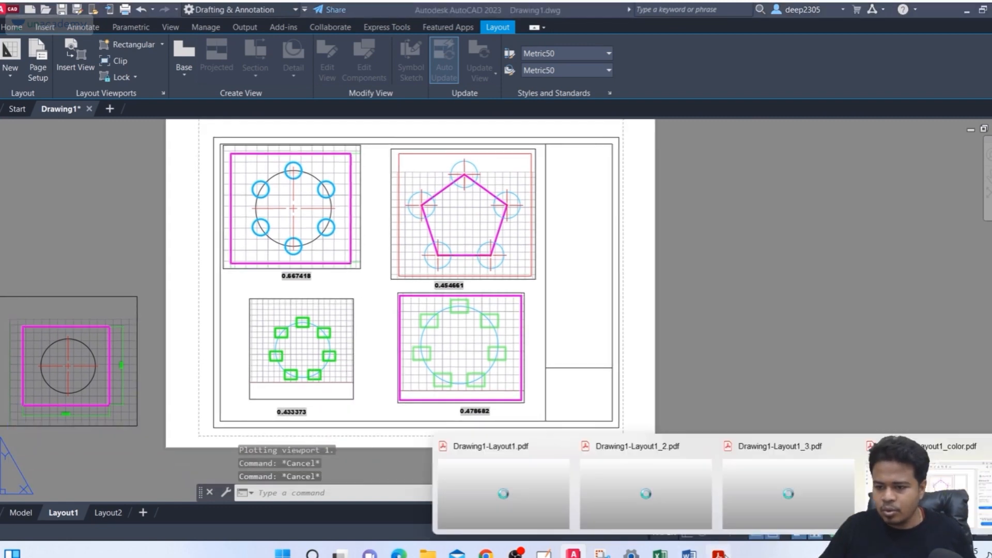
{"action": "left_click", "coordinate": [925, 496]}
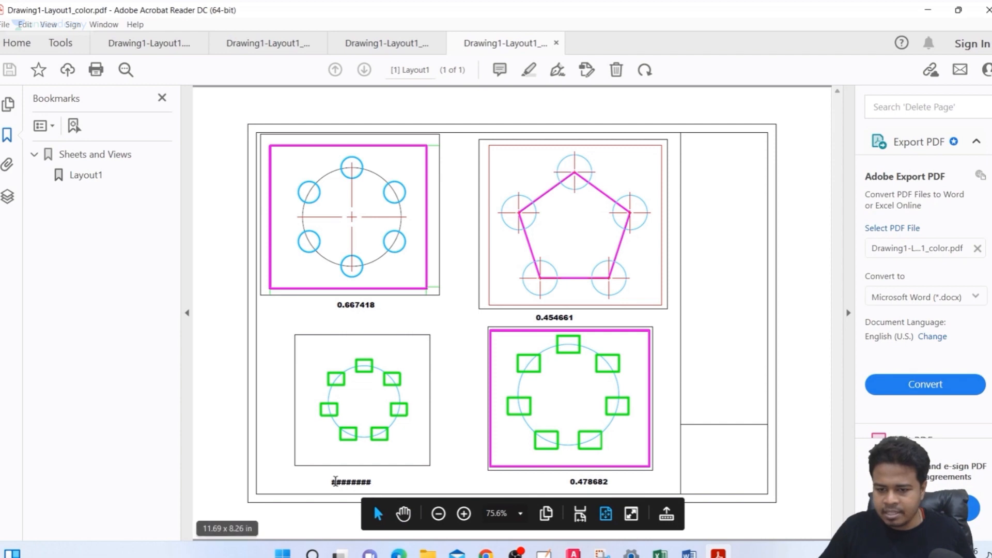
{"action": "left_click_drag", "start_coordinate": [332, 481], "coordinate": [359, 481]}
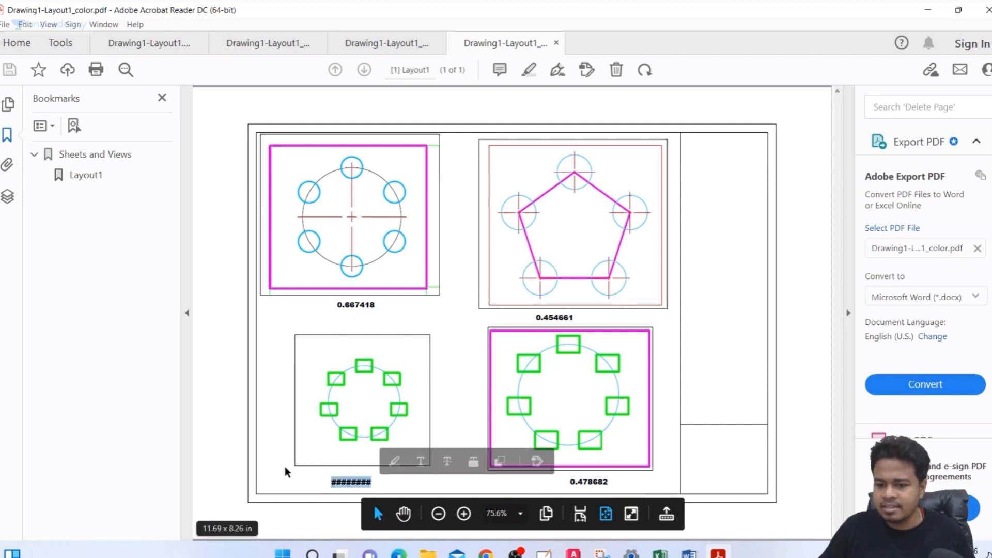
{"action": "left_click", "coordinate": [568, 551]}
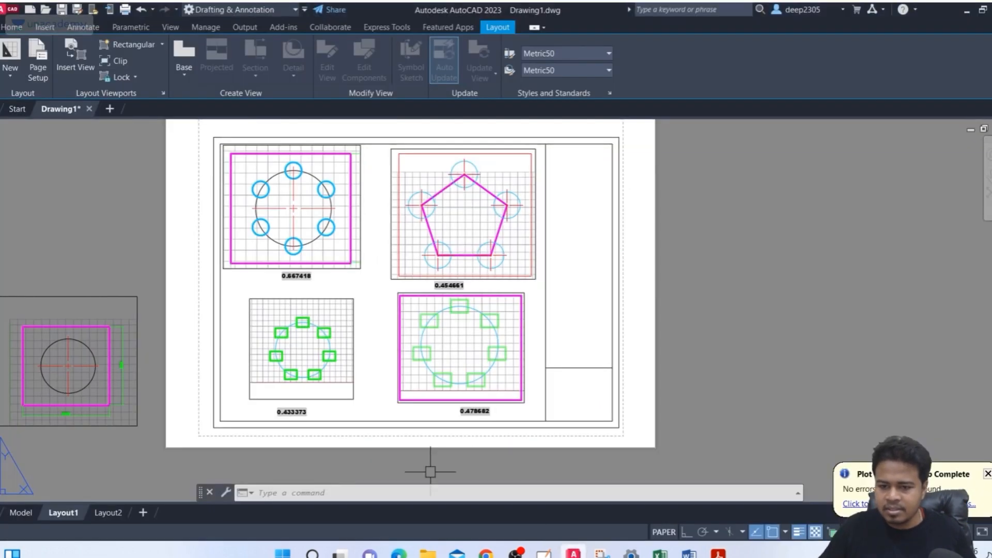
Step: Activate the lower-left viewport and turn off New VP Freeze for the continue blue layer
{"action": "scroll", "coordinate": [292, 364], "scroll_direction": "up", "scroll_amount": 2}
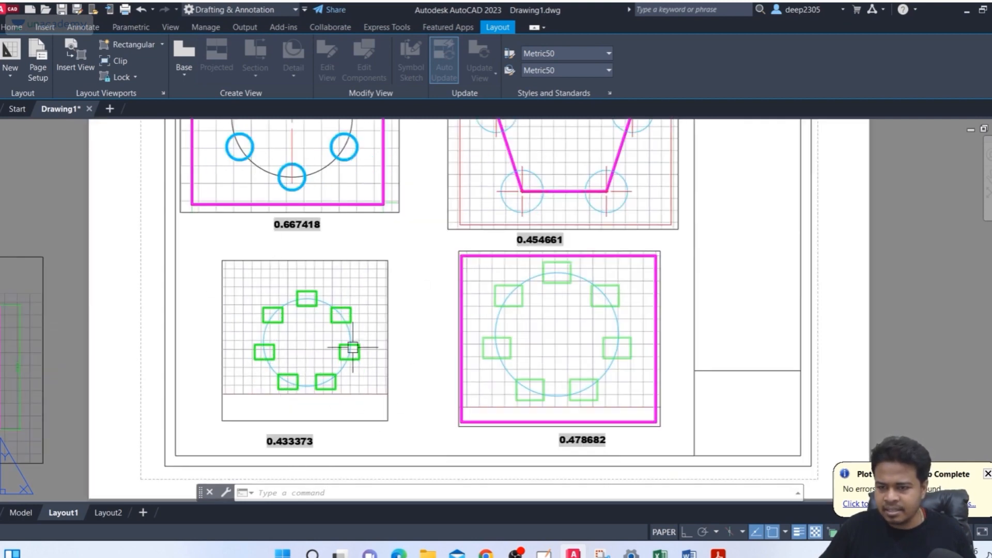
{"action": "scroll", "coordinate": [283, 341], "scroll_direction": "down", "scroll_amount": 2}
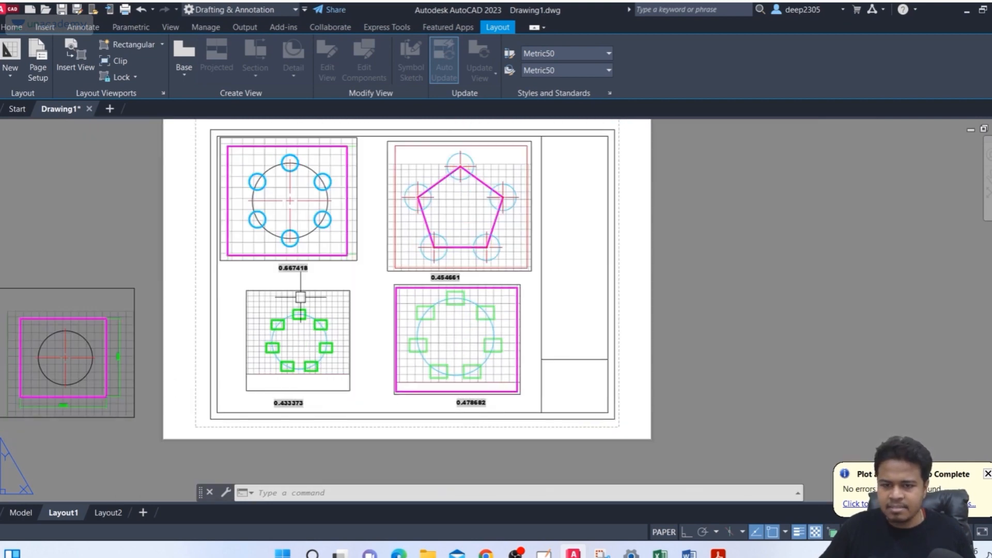
{"action": "double_click", "coordinate": [326, 315]}
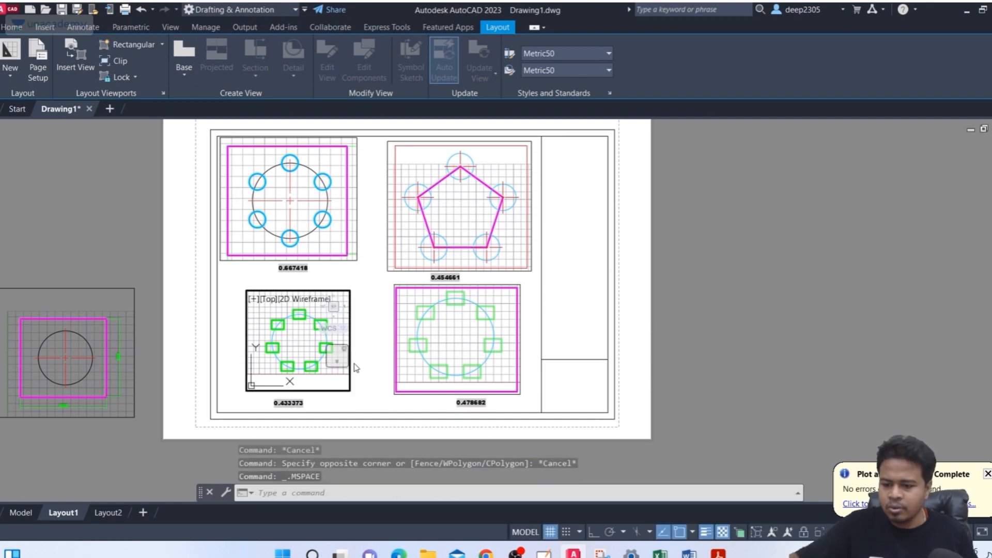
{"action": "type", "text": "1"}
{"action": "type", "text": "a"}
{"action": "key", "text": "Return"}
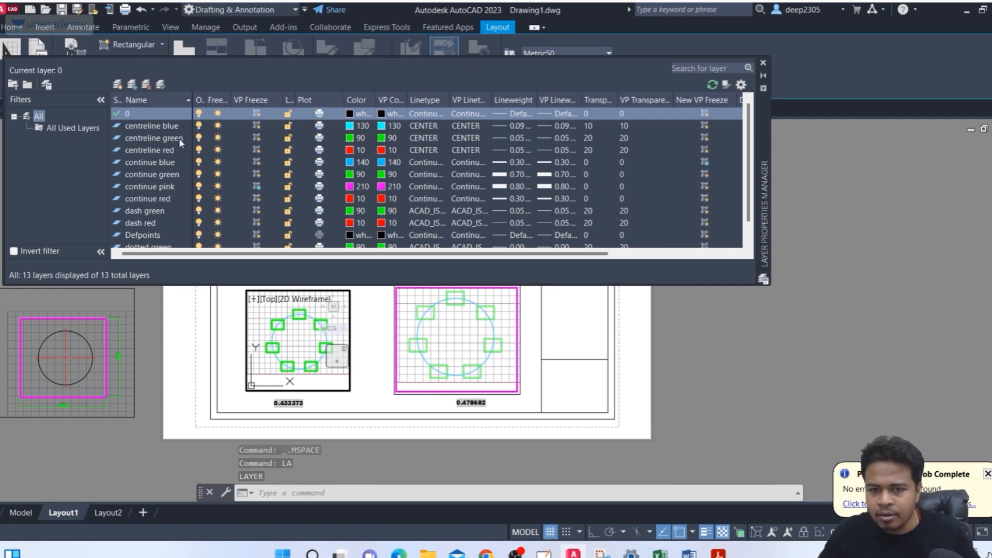
{"action": "left_click", "coordinate": [705, 163]}
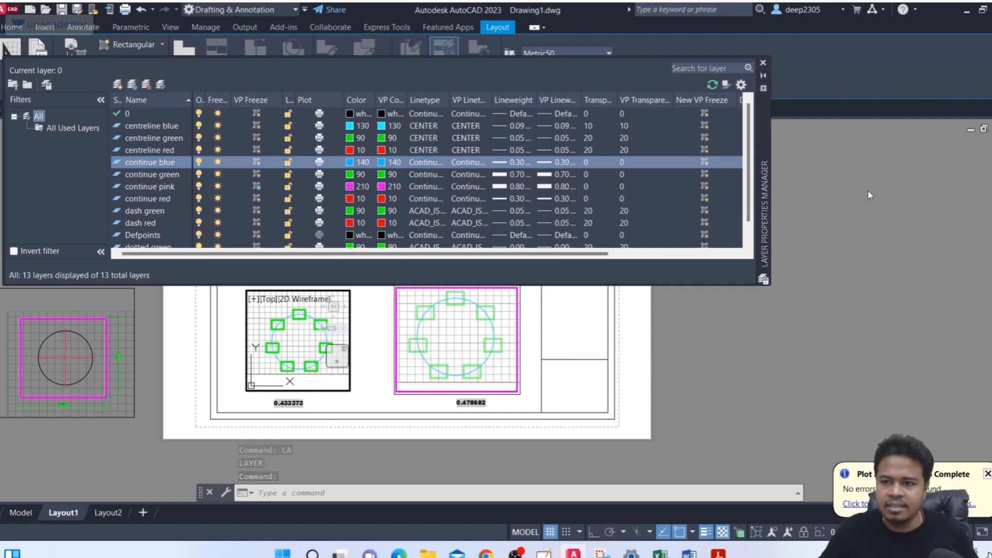
{"action": "left_click", "coordinate": [763, 64]}
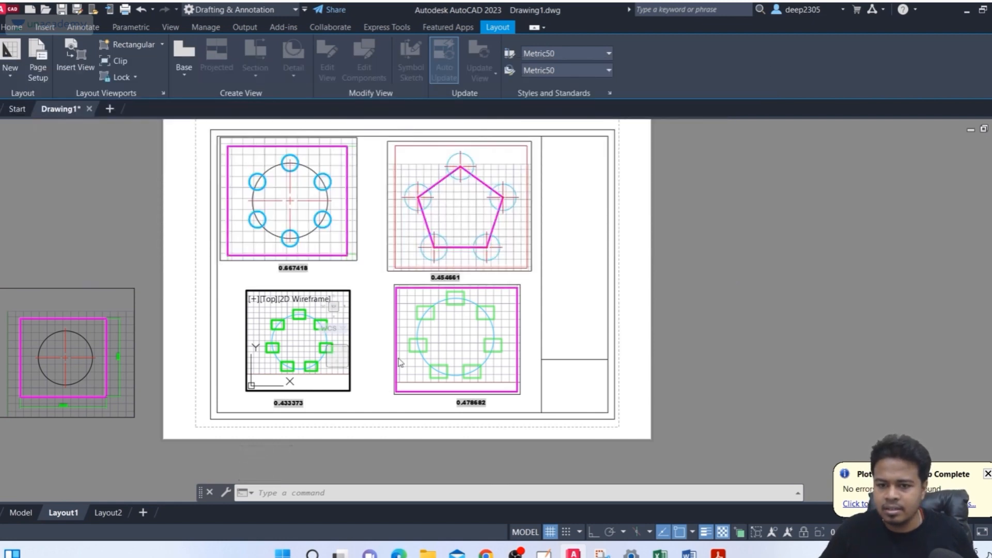
Step: Adjust the zoom and position of the ring of green squares inside the lower-left viewport and return to paper space
{"action": "scroll", "coordinate": [328, 373], "scroll_direction": "up", "scroll_amount": 2}
{"action": "scroll", "coordinate": [329, 377], "scroll_direction": "down", "scroll_amount": 2}
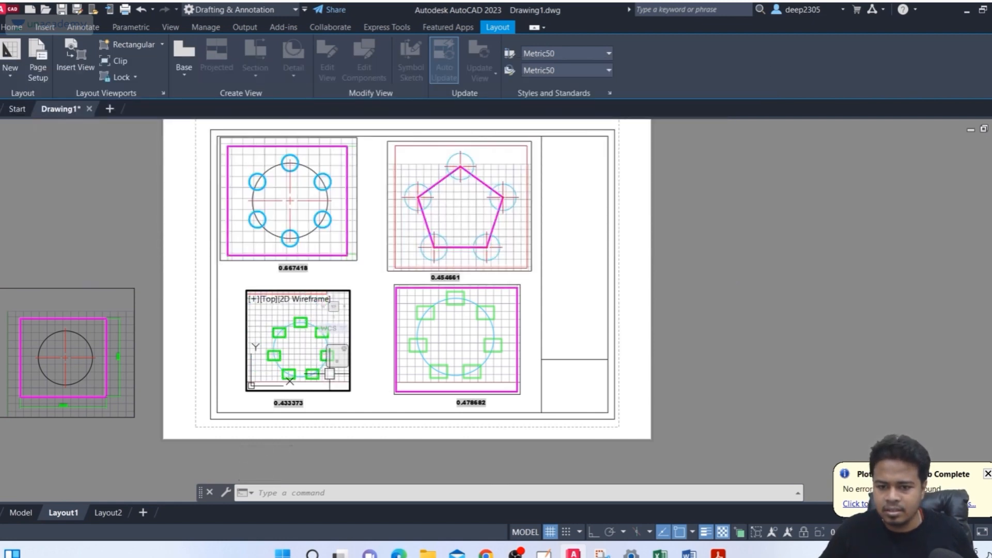
{"action": "middle_click_drag", "start_coordinate": [328, 372], "coordinate": [330, 355]}
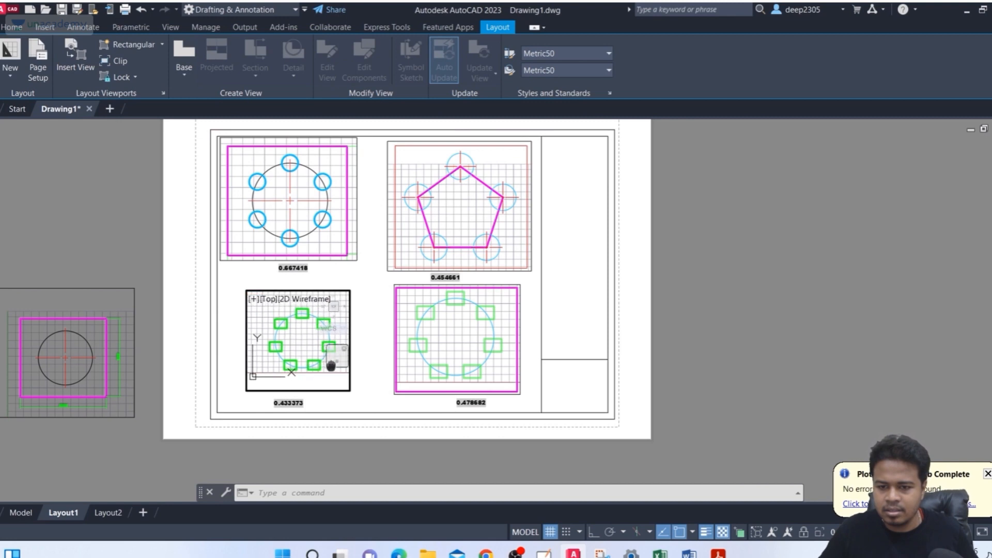
{"action": "double_click", "coordinate": [388, 401]}
{"action": "scroll", "coordinate": [339, 374], "scroll_direction": "up", "scroll_amount": 2}
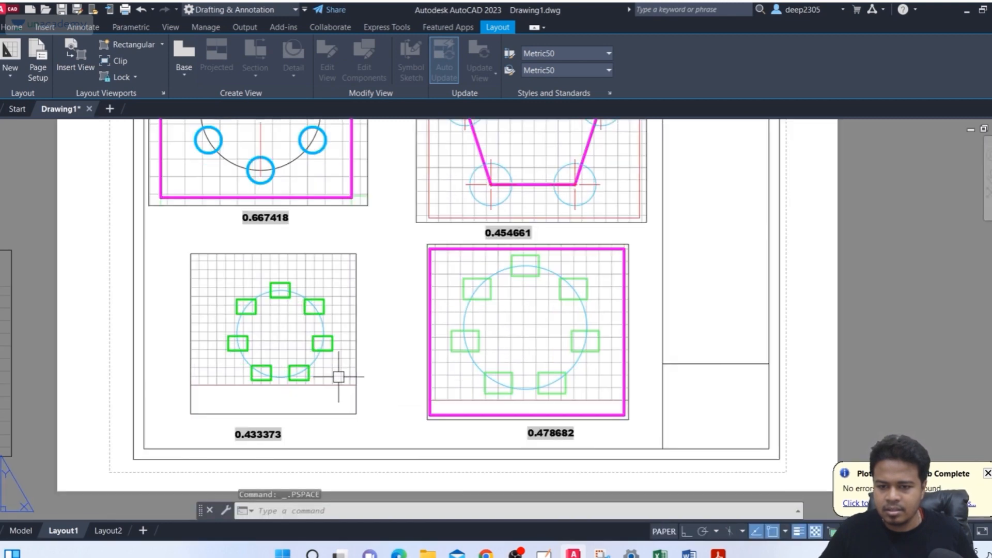
{"action": "double_click", "coordinate": [355, 265]}
{"action": "key", "text": "Escape"}
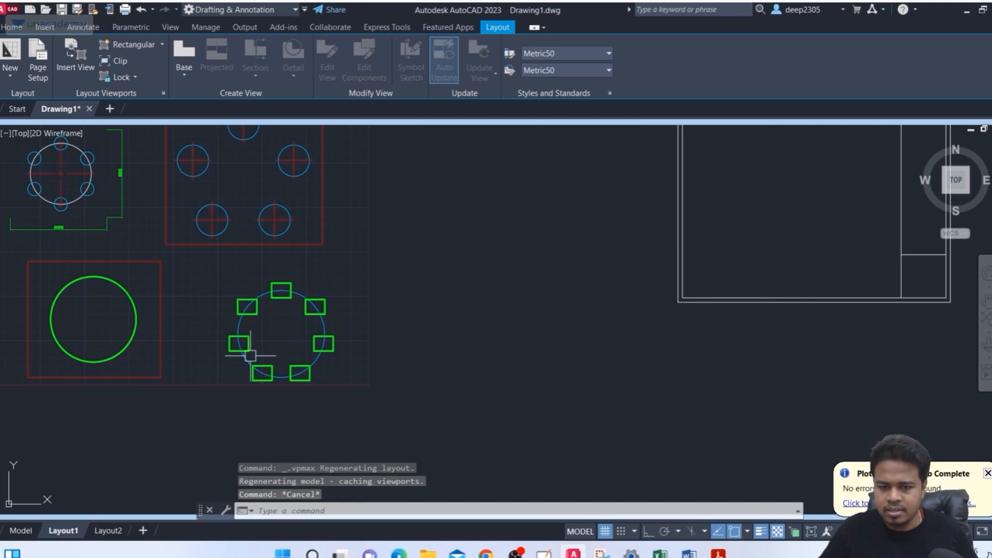
{"action": "left_click", "coordinate": [21, 530]}
{"action": "left_click", "coordinate": [63, 530]}
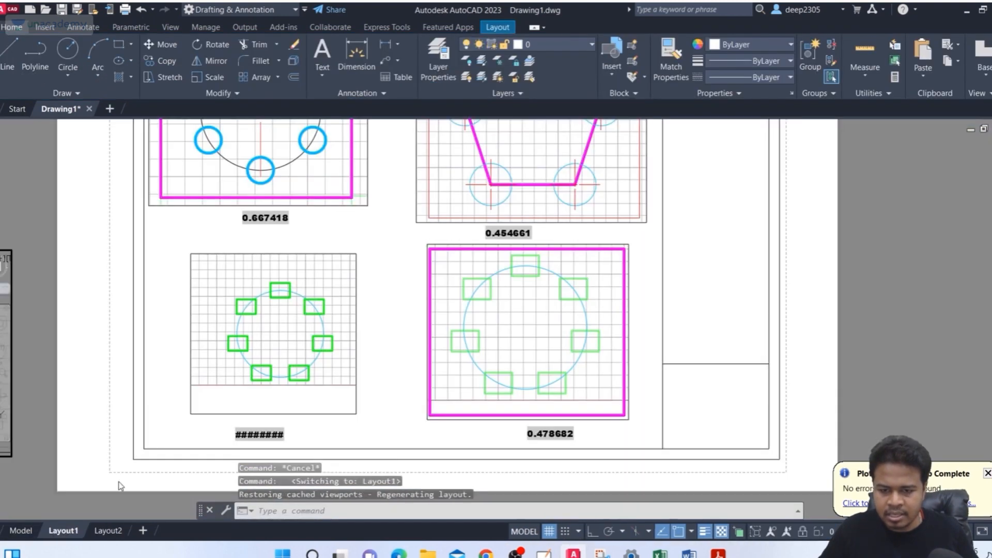
Step: Thaw the continue pink layer in the lower-left viewport and return to paper space
{"action": "double_click", "coordinate": [339, 320]}
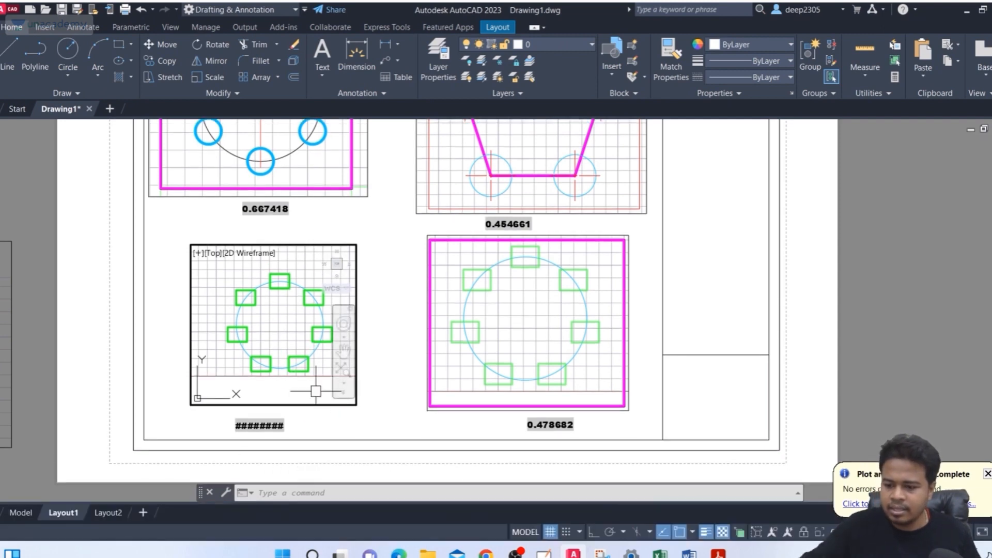
{"action": "type", "text": "la"}
{"action": "key", "text": "Return"}
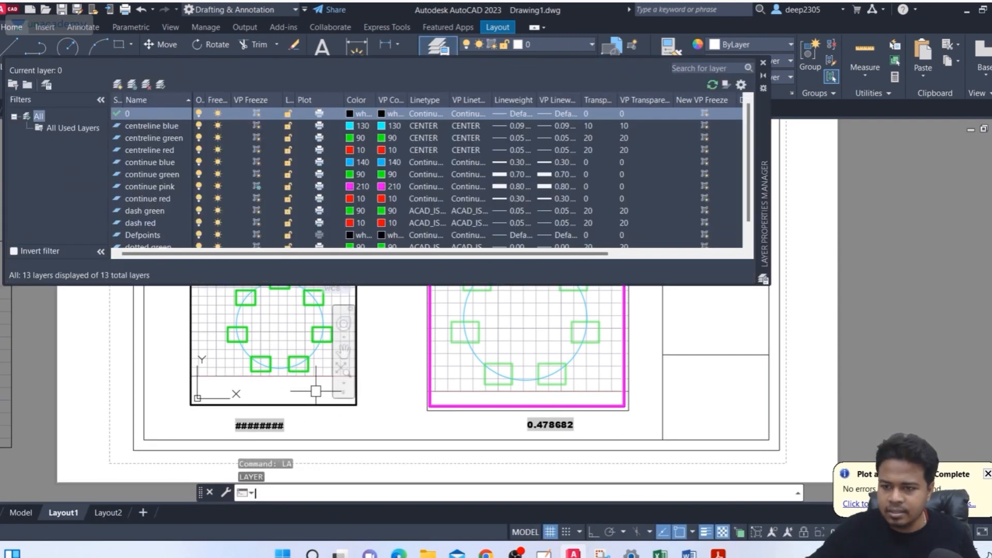
{"action": "left_click", "coordinate": [259, 188]}
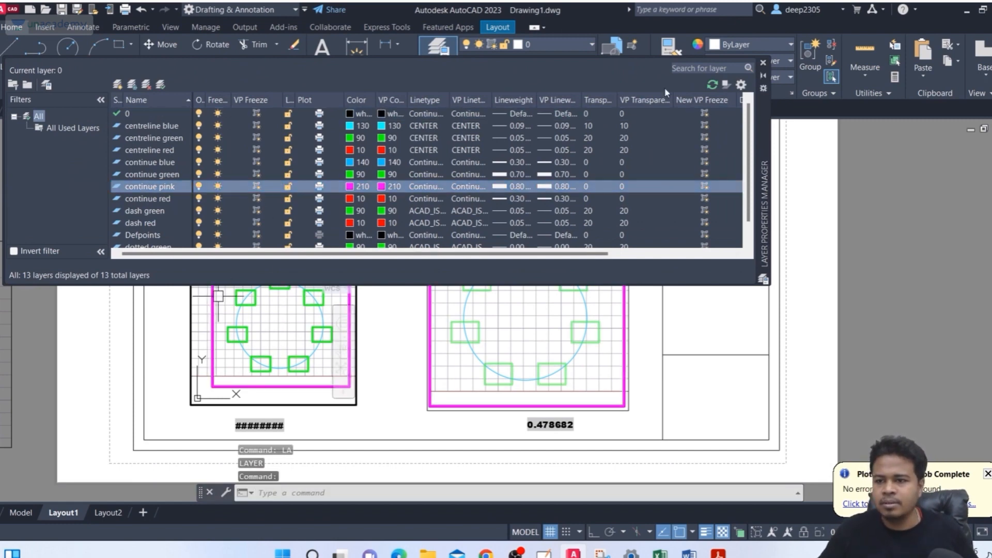
{"action": "left_click", "coordinate": [762, 63]}
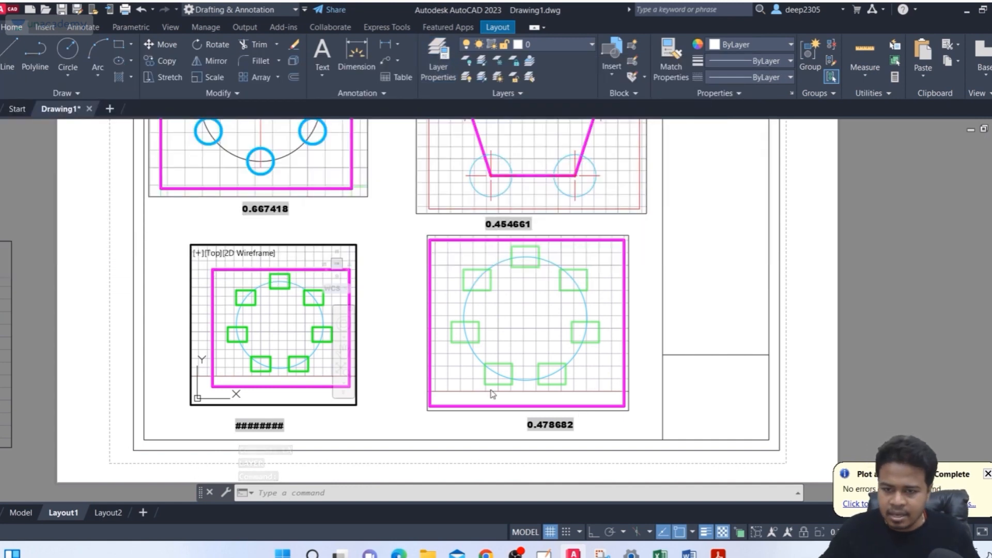
{"action": "double_click", "coordinate": [396, 354]}
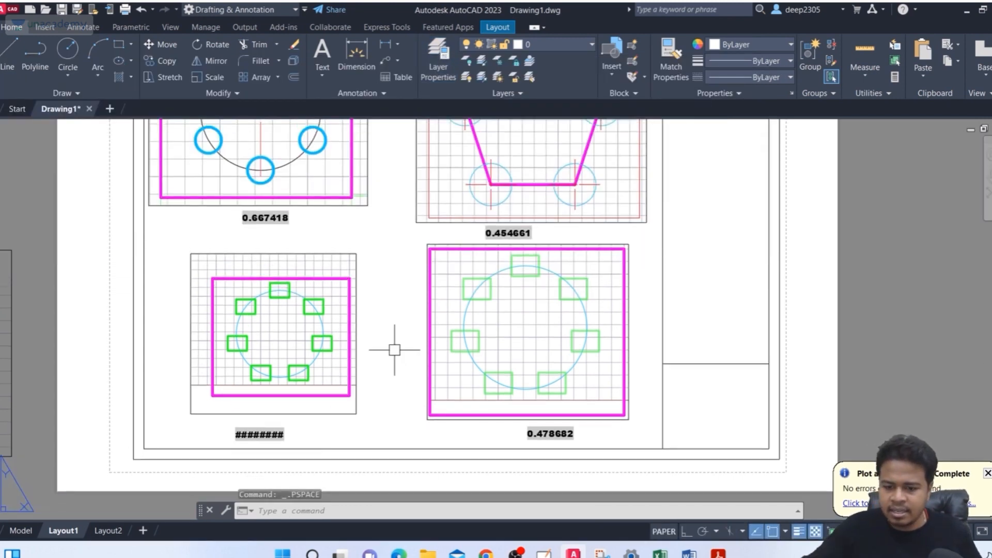
Step: Regenerate the layout and inspect the scale label below the lower-left viewport in the text editor without changing it
{"action": "type", "text": "re"}
{"action": "key", "text": "Return"}
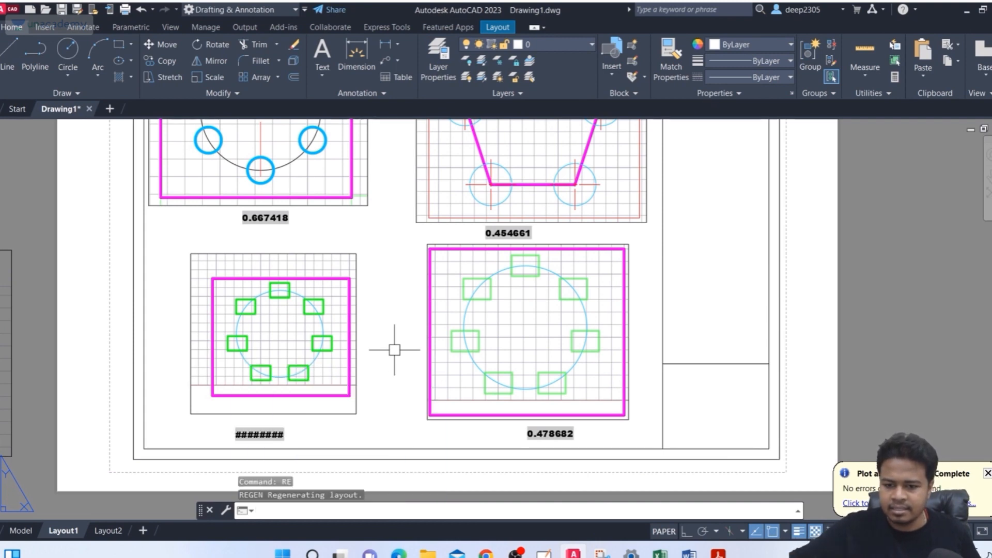
{"action": "key", "text": "Escape"}
{"action": "scroll", "coordinate": [246, 394], "scroll_direction": "down", "scroll_amount": 2}
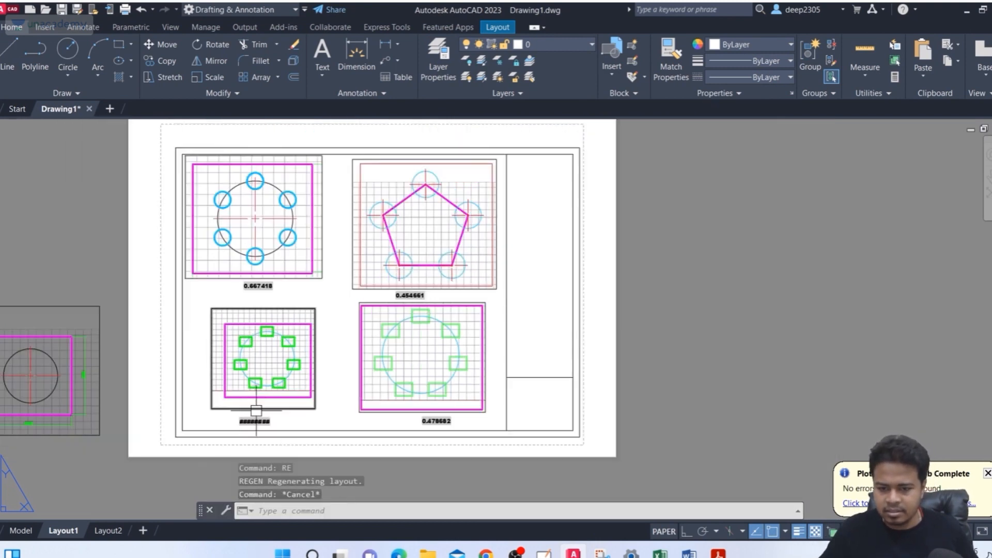
{"action": "scroll", "coordinate": [257, 409], "scroll_direction": "up", "scroll_amount": 2}
{"action": "double_click", "coordinate": [256, 427]}
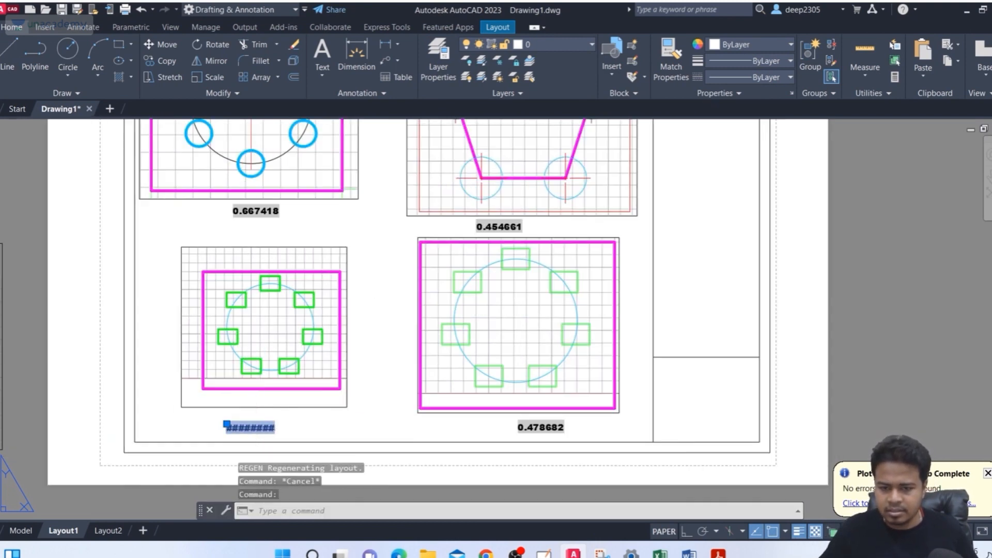
{"action": "left_click", "coordinate": [349, 449]}
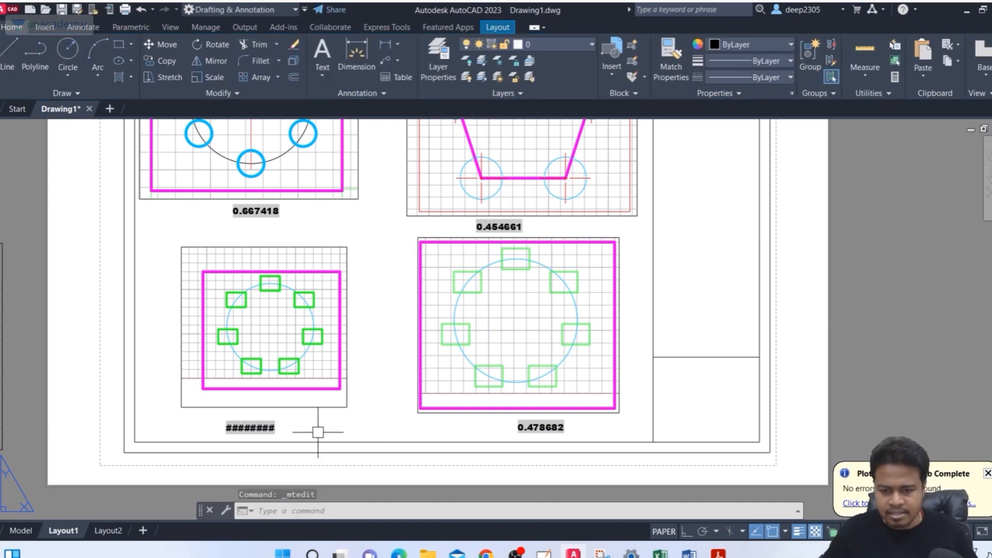
Step: Delete the scale label below the lower-left viewport
{"action": "left_click", "coordinate": [291, 423]}
{"action": "left_click", "coordinate": [237, 434]}
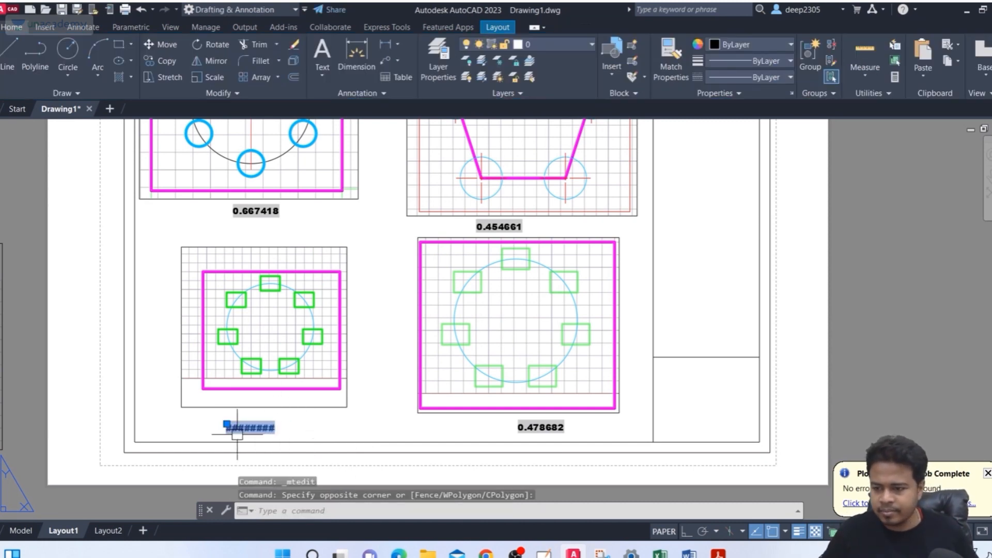
{"action": "key", "text": "Delete"}
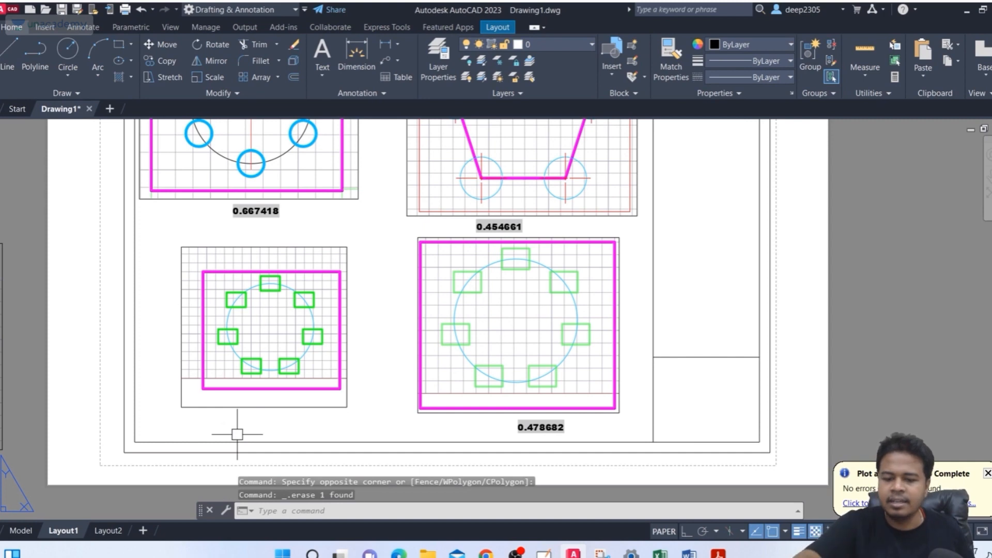
Step: Insert an Object field with the lower-left viewport's Custom scale, formatted as Use scale name, and place it just below that viewport
{"action": "type", "text": "fIe"}
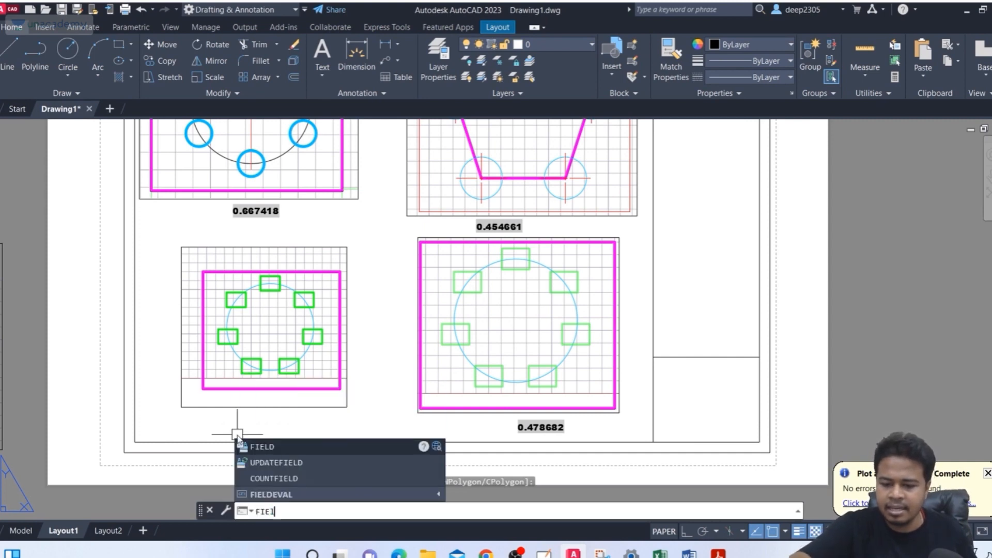
{"action": "key", "text": "Return"}
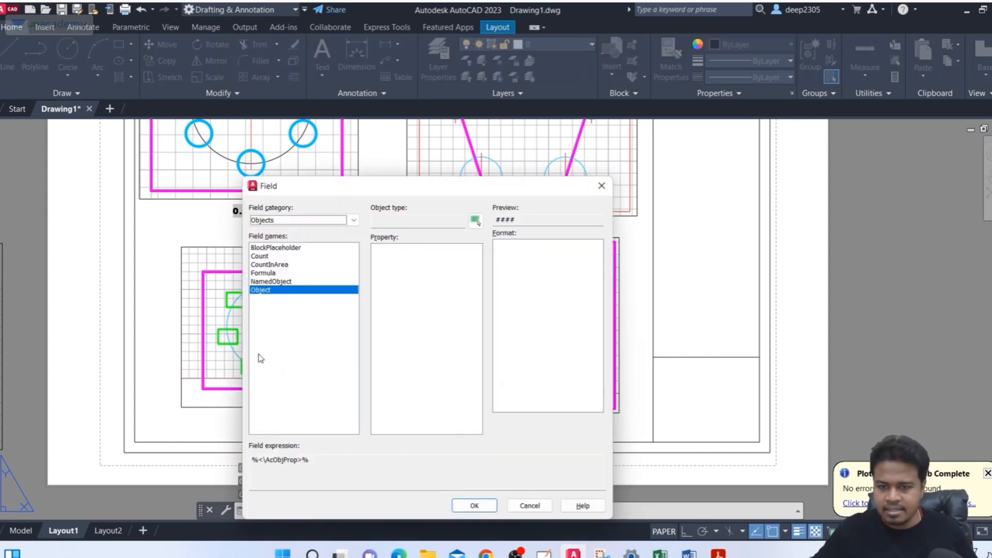
{"action": "left_click", "coordinate": [476, 221]}
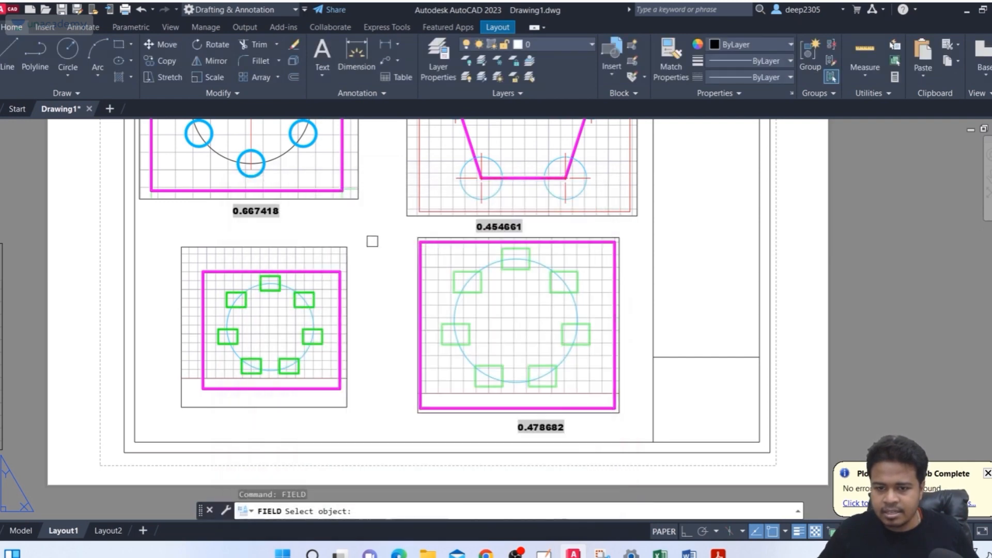
{"action": "left_click", "coordinate": [219, 248]}
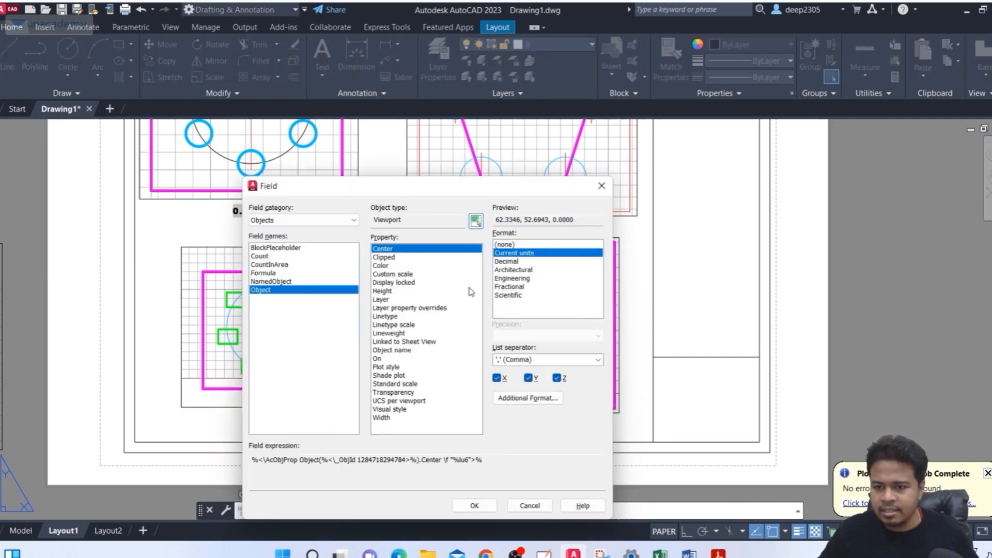
{"action": "left_click", "coordinate": [396, 275]}
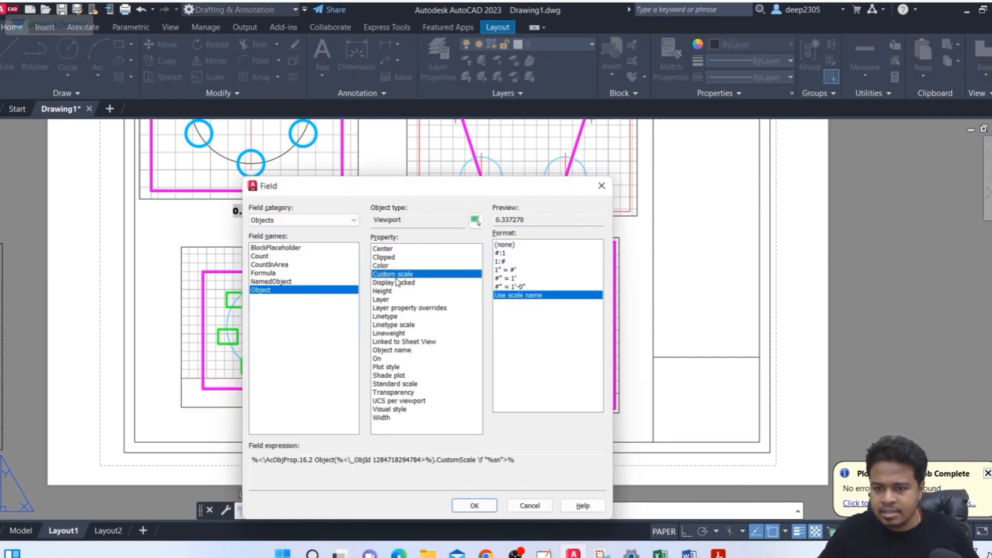
{"action": "left_click", "coordinate": [482, 506]}
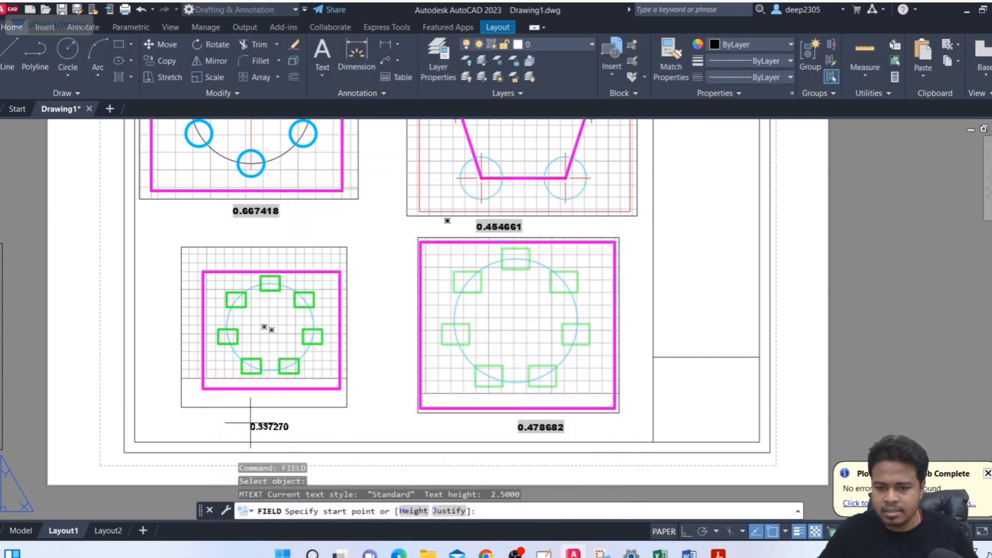
{"action": "middle_click_drag", "start_coordinate": [332, 428], "coordinate": [317, 419]}
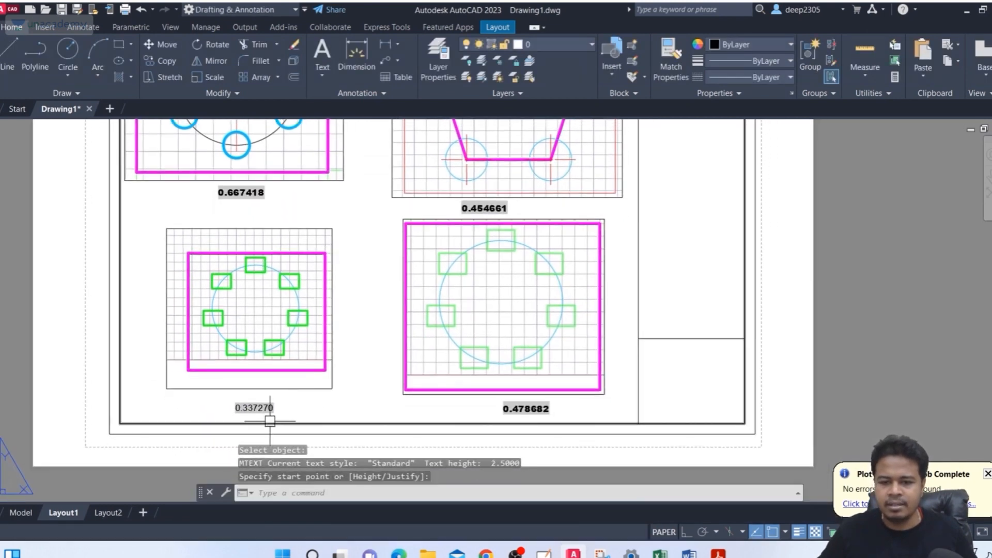
Step: Change the font of the scale label below the lower-left viewport to Arial Black and close the text editor
{"action": "left_click", "coordinate": [268, 408]}
{"action": "double_click", "coordinate": [261, 408]}
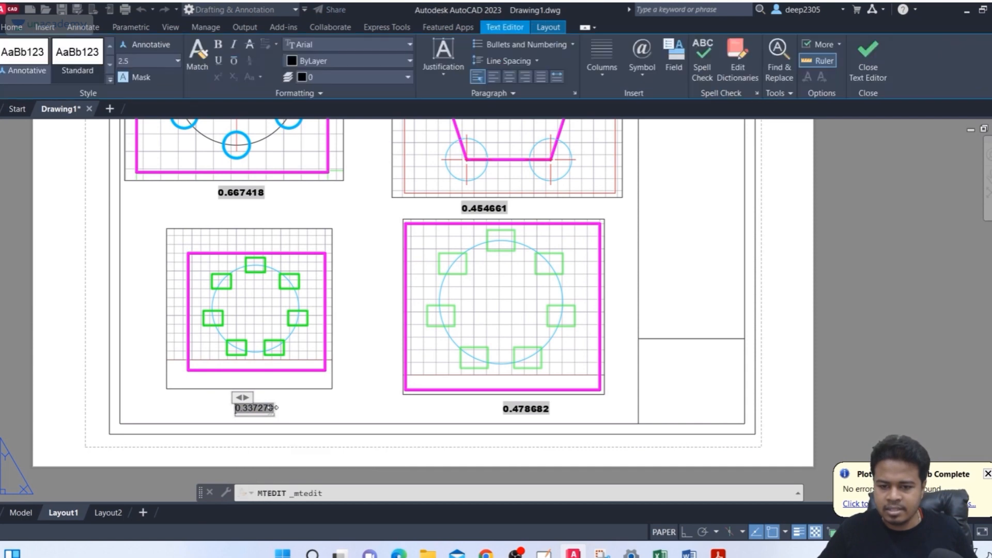
{"action": "left_click_drag", "start_coordinate": [275, 407], "coordinate": [268, 407]}
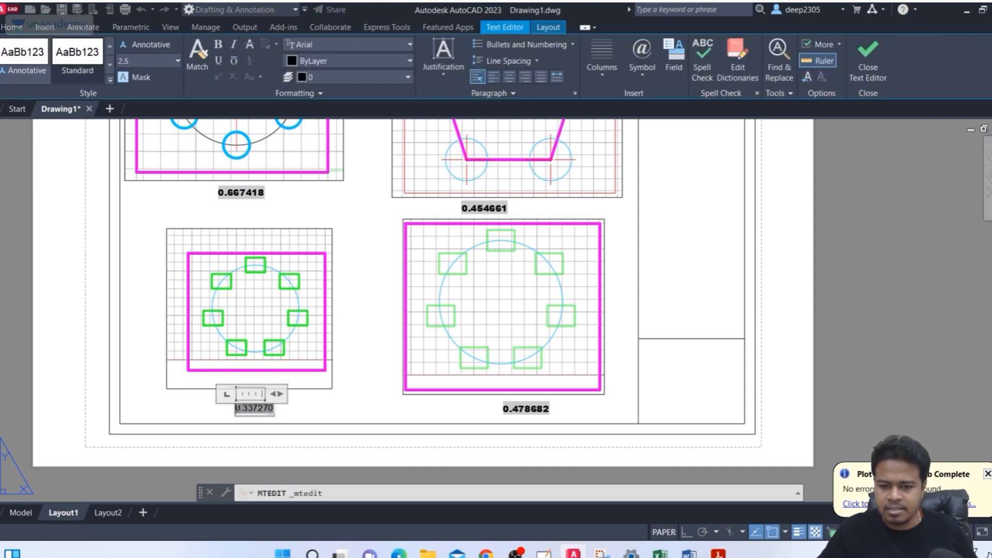
{"action": "left_click", "coordinate": [333, 41]}
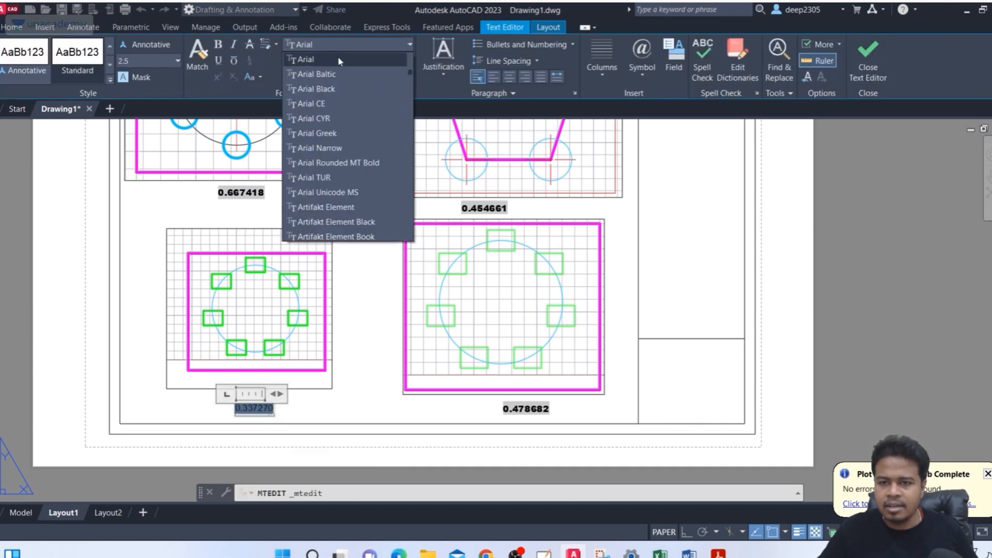
{"action": "left_click", "coordinate": [332, 84]}
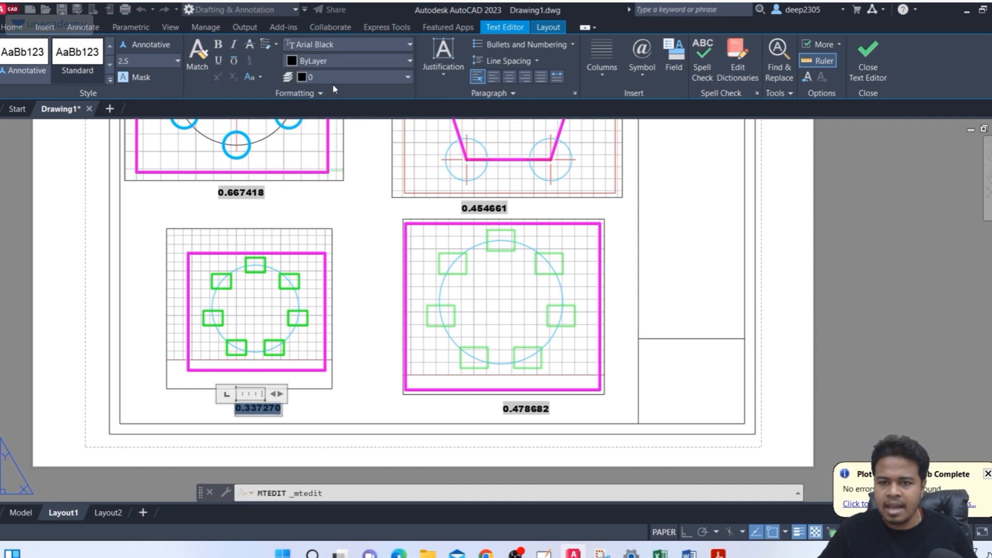
{"action": "left_click", "coordinate": [849, 82]}
{"action": "scroll", "coordinate": [372, 376], "scroll_direction": "down", "scroll_amount": 3}
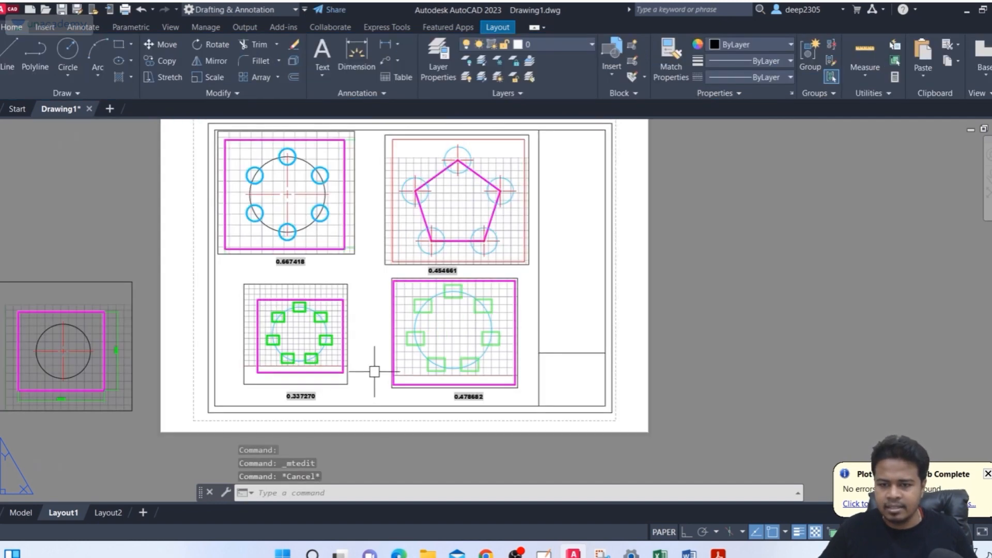
Step: Start plotting Layout1 with the Deep_unacademy page setup
{"action": "type", "text": "plo"}
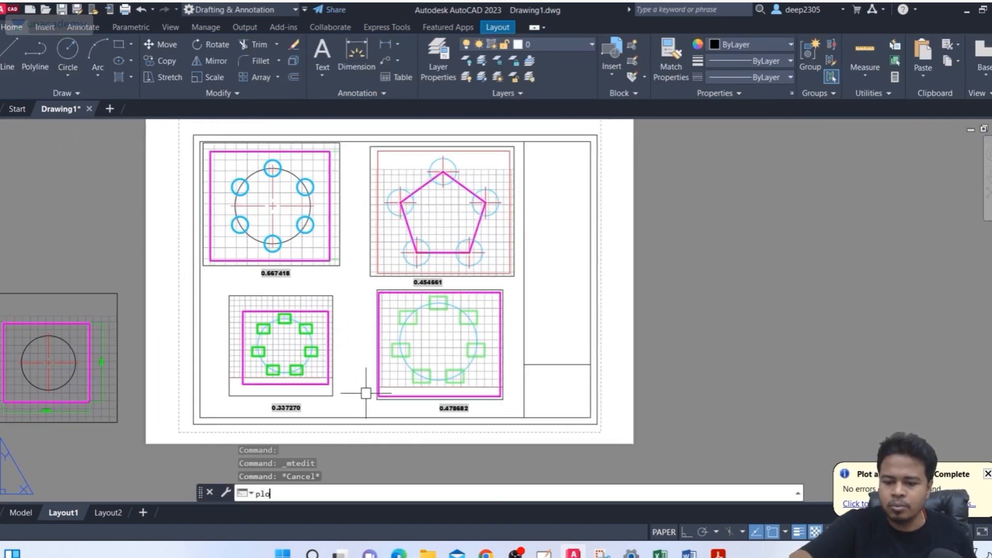
{"action": "type", "text": "t"}
{"action": "key", "text": "Return"}
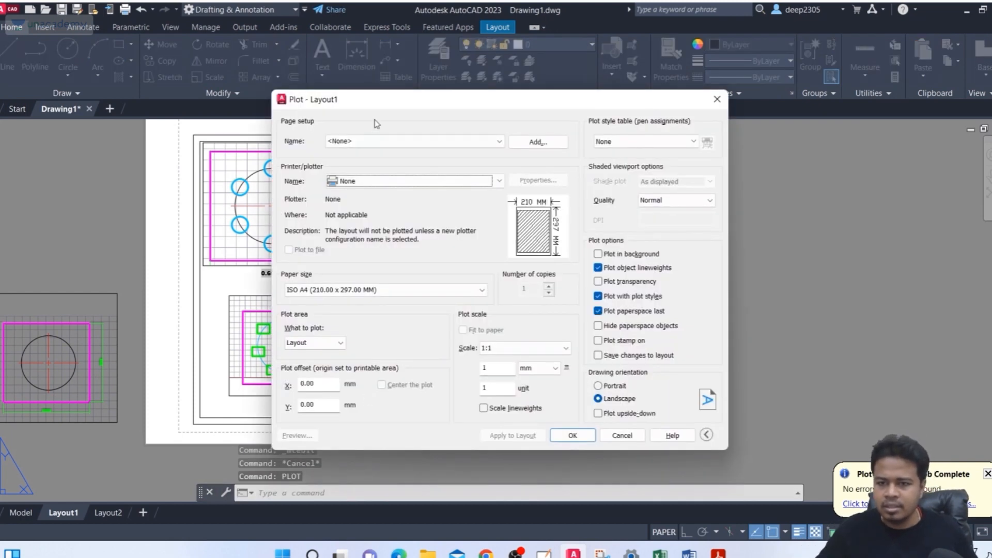
{"action": "left_click", "coordinate": [379, 141]}
{"action": "left_click", "coordinate": [362, 167]}
{"action": "left_click", "coordinate": [324, 343]}
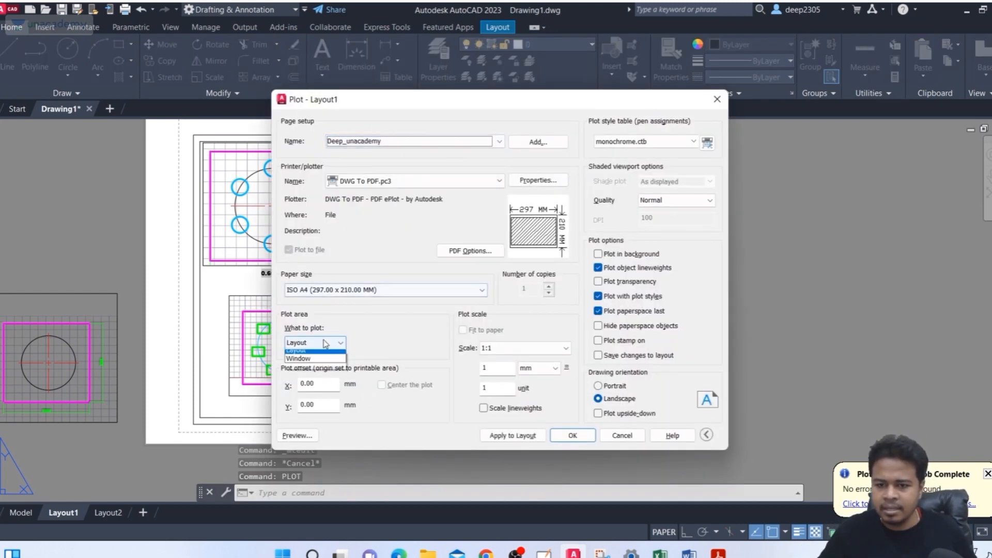
{"action": "left_click", "coordinate": [300, 381]}
{"action": "left_click", "coordinate": [193, 135]}
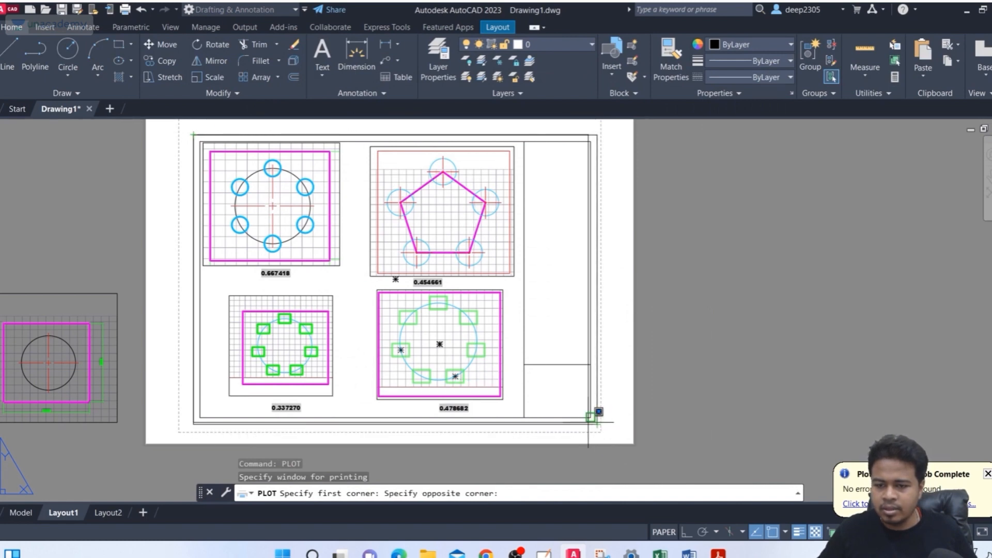
{"action": "key", "text": "Escape"}
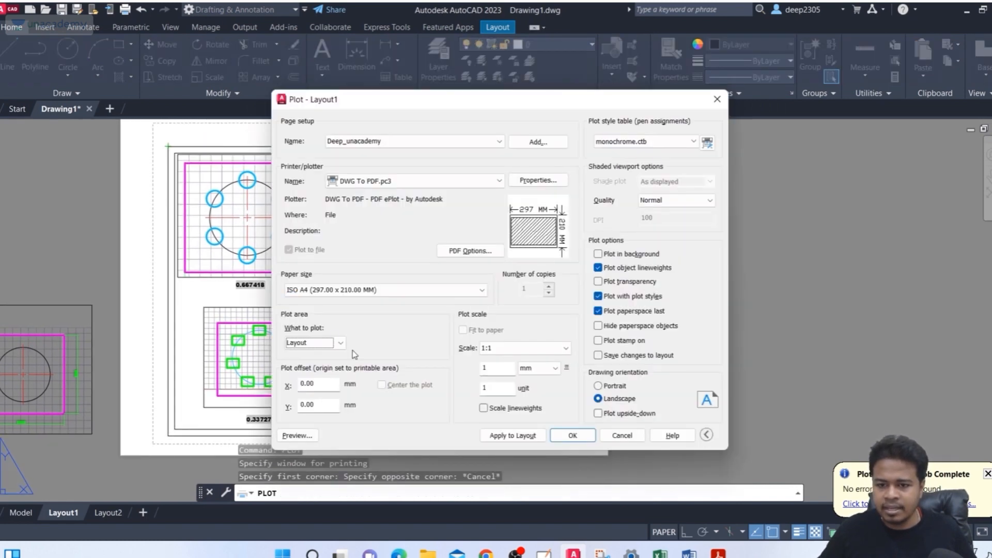
Step: Set the plot area to a window drawn loosely around the drawing's outer border
{"action": "left_click", "coordinate": [331, 342]}
{"action": "left_click", "coordinate": [300, 382]}
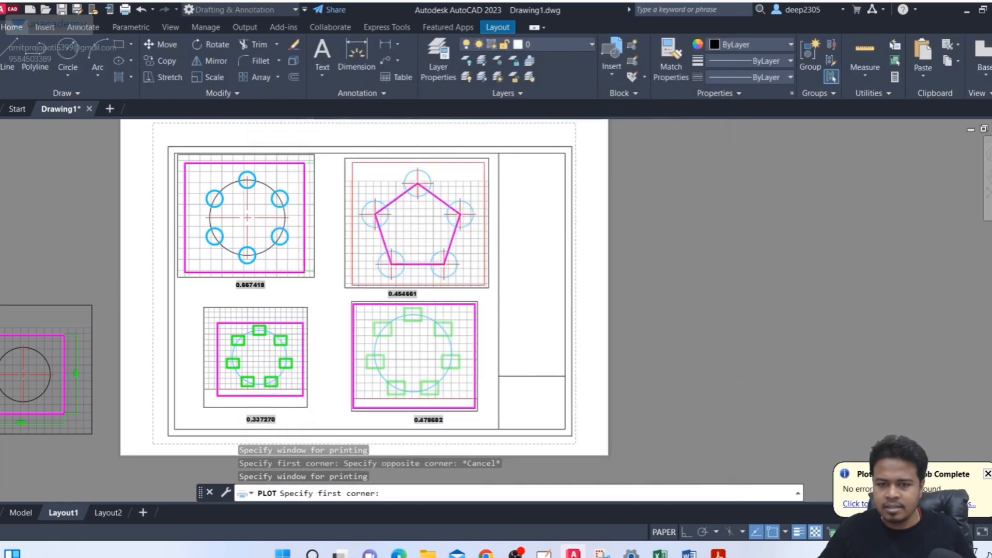
{"action": "scroll", "coordinate": [202, 260], "scroll_direction": "down", "scroll_amount": 4}
{"action": "scroll", "coordinate": [192, 225], "scroll_direction": "up", "scroll_amount": 4}
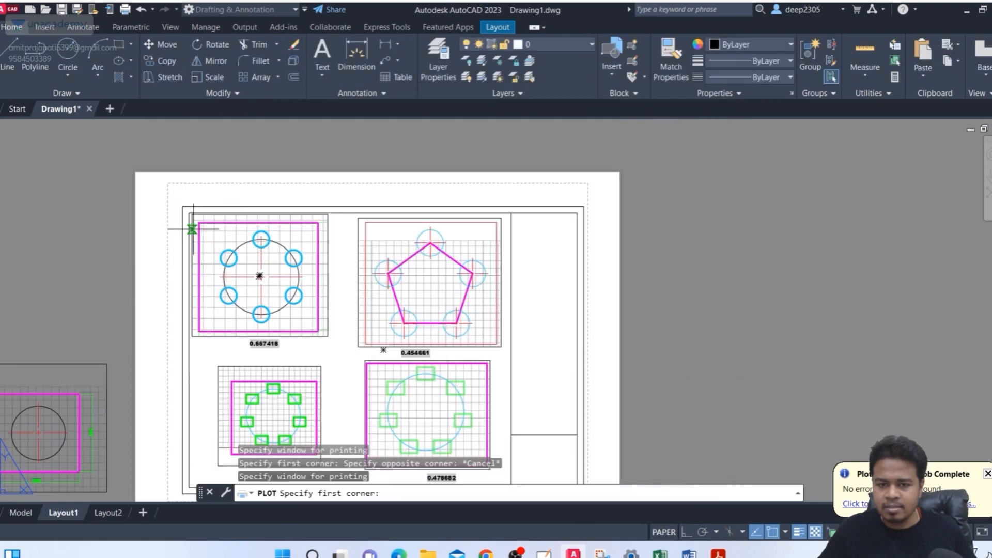
{"action": "left_click", "coordinate": [154, 176]}
{"action": "middle_click_drag", "start_coordinate": [345, 345], "coordinate": [311, 250]}
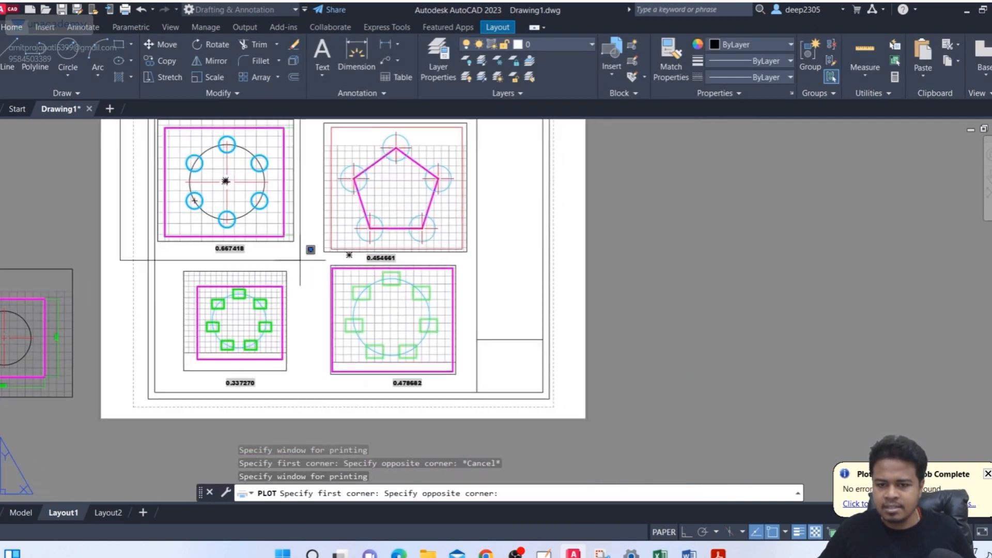
{"action": "left_click", "coordinate": [564, 427]}
Step: Center the plot on the paper and preview it, then return to the plot settings
{"action": "left_click", "coordinate": [382, 385]}
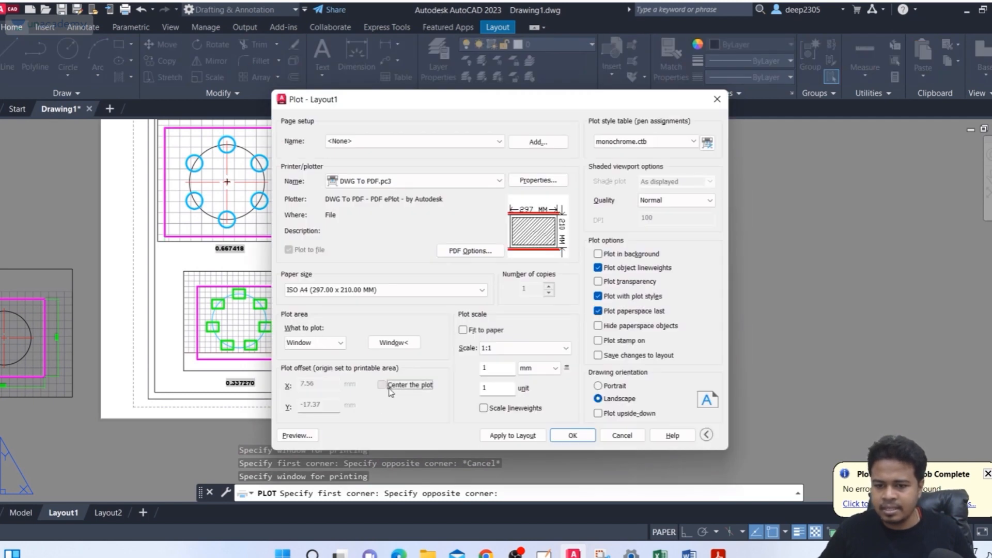
{"action": "left_click", "coordinate": [298, 435]}
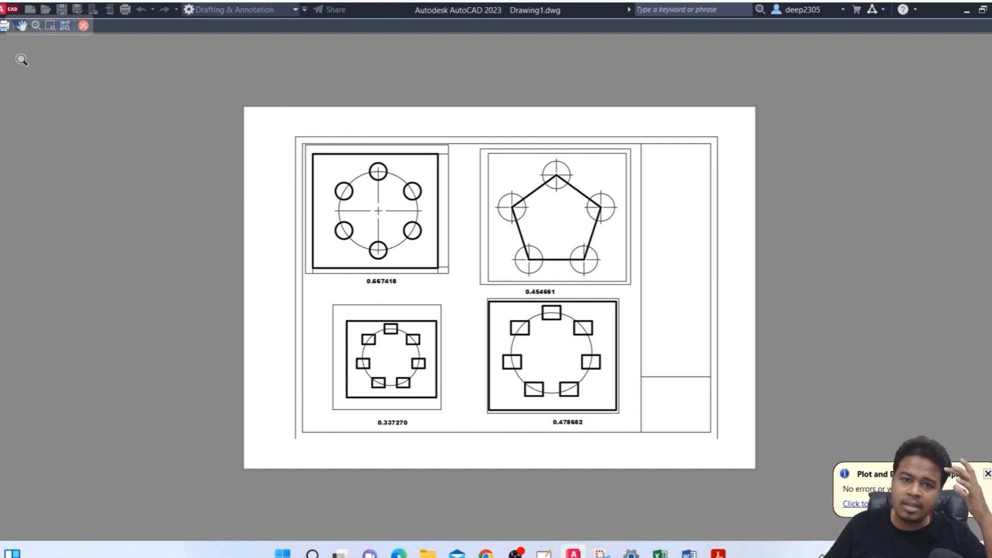
{"action": "left_click", "coordinate": [84, 26]}
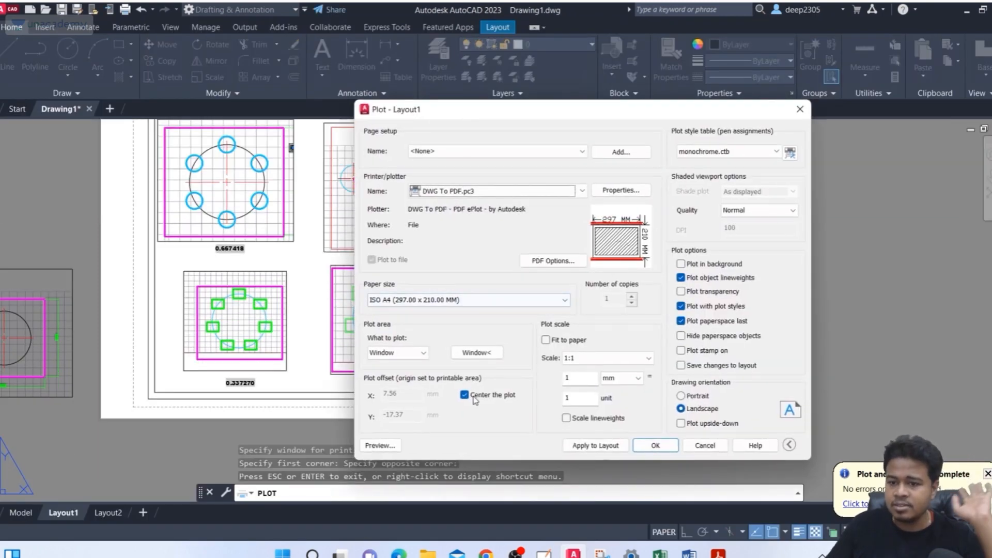
Step: Redefine the plot window from the upper-left to the lower-right corner of the outer border
{"action": "left_click", "coordinate": [476, 352]}
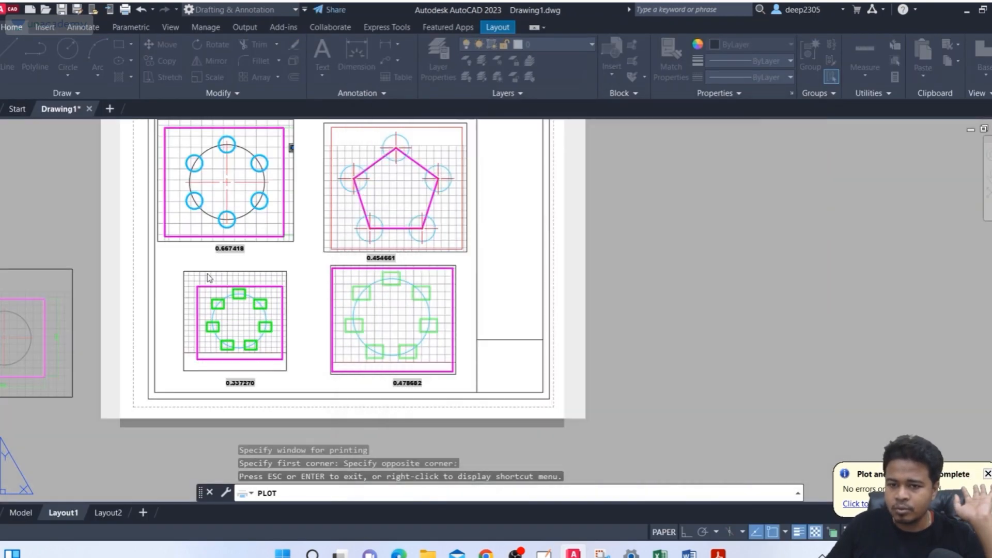
{"action": "middle_click_drag", "start_coordinate": [155, 219], "coordinate": [161, 274]}
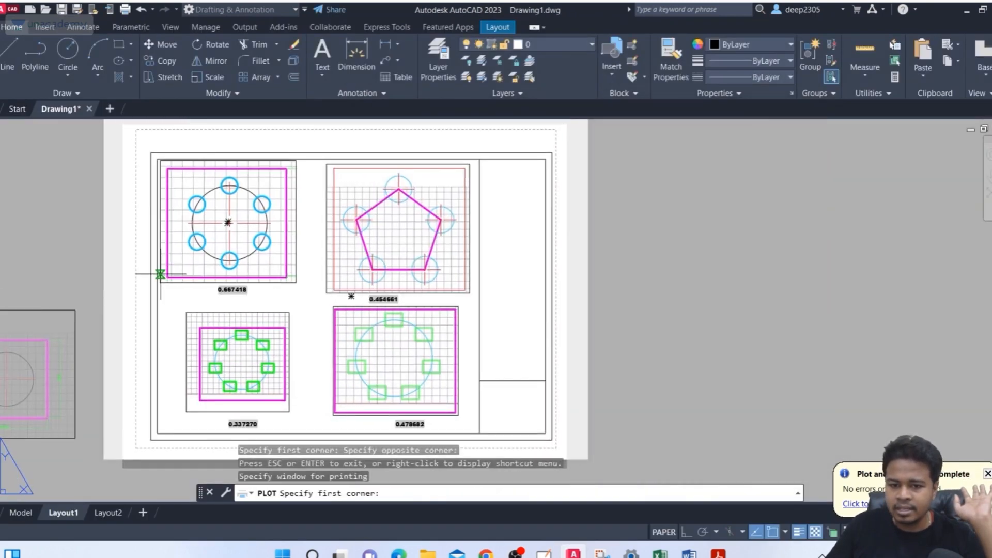
{"action": "left_click", "coordinate": [150, 153]}
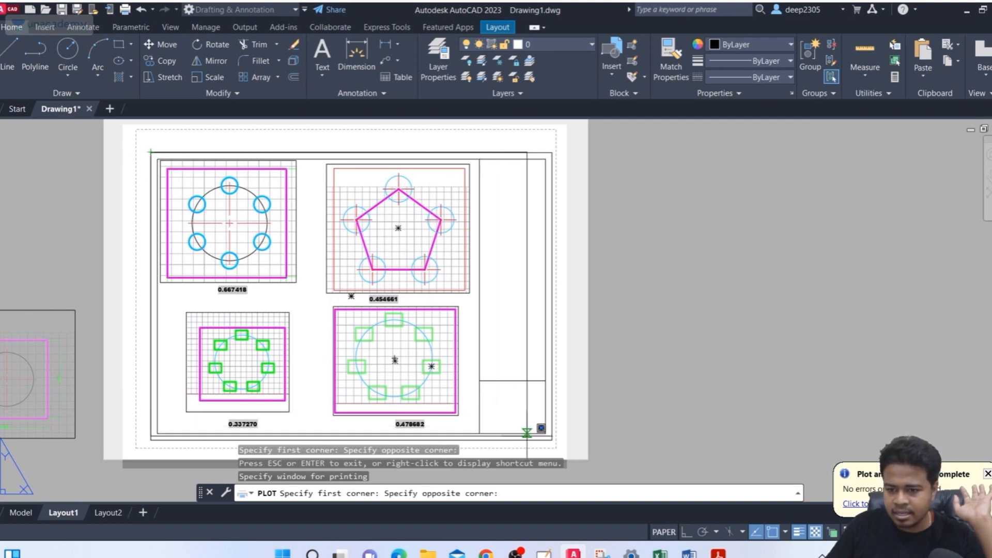
{"action": "left_click", "coordinate": [552, 439]}
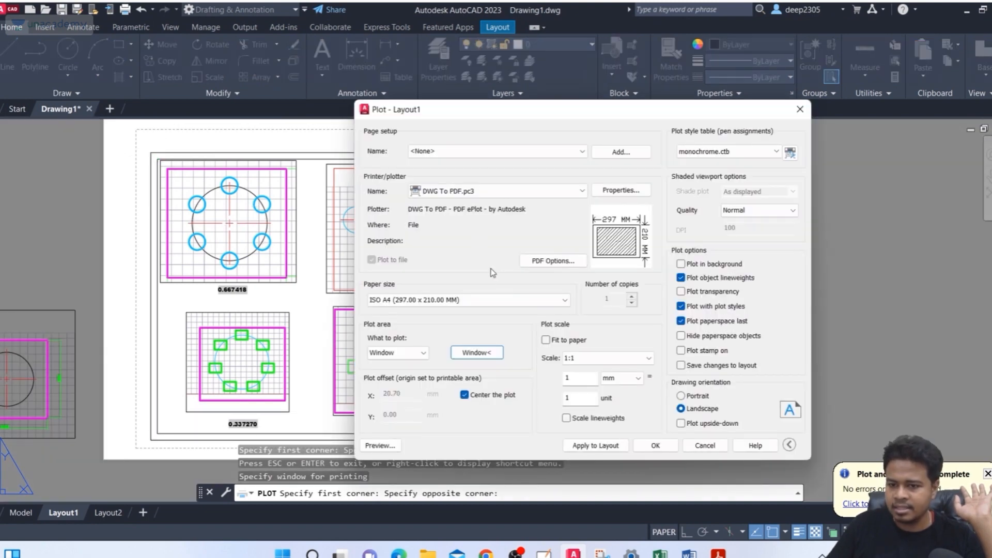
Step: Reapply the Deep_unacademy page setup and set the plot area to a window spanning the outer border's opposite corners
{"action": "left_click", "coordinate": [439, 151]}
{"action": "left_click", "coordinate": [439, 180]}
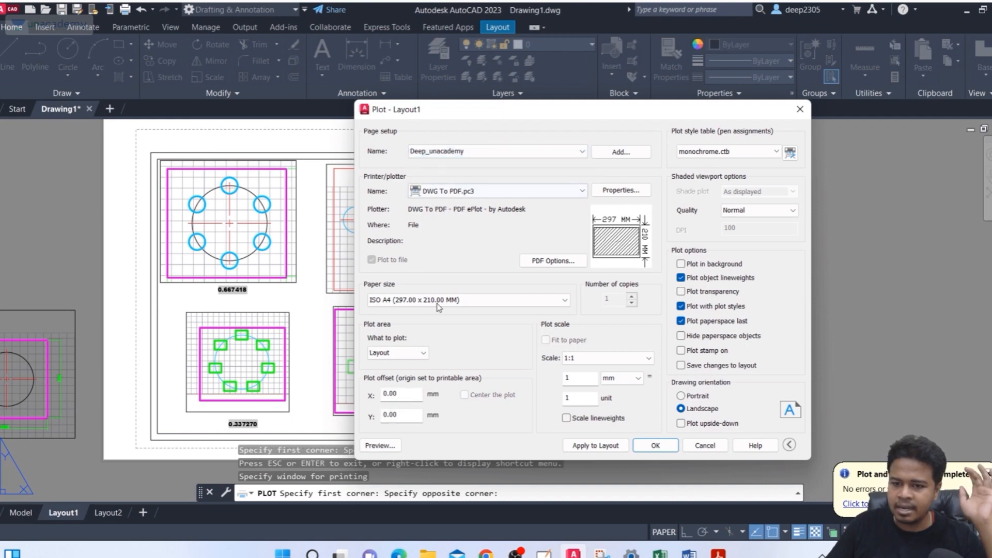
{"action": "left_click", "coordinate": [399, 353]}
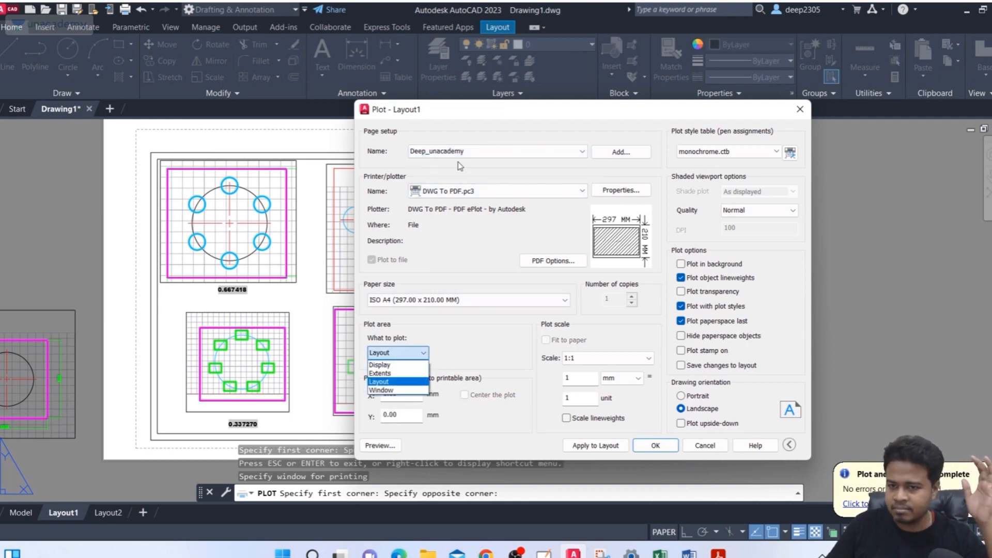
{"action": "left_click", "coordinate": [393, 382]}
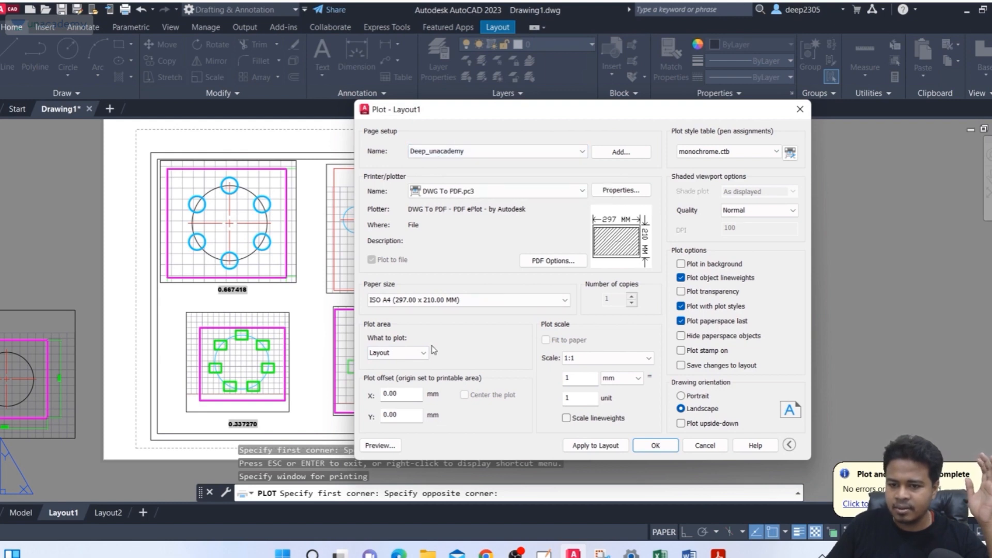
{"action": "left_click", "coordinate": [408, 353]}
{"action": "left_click", "coordinate": [392, 393]}
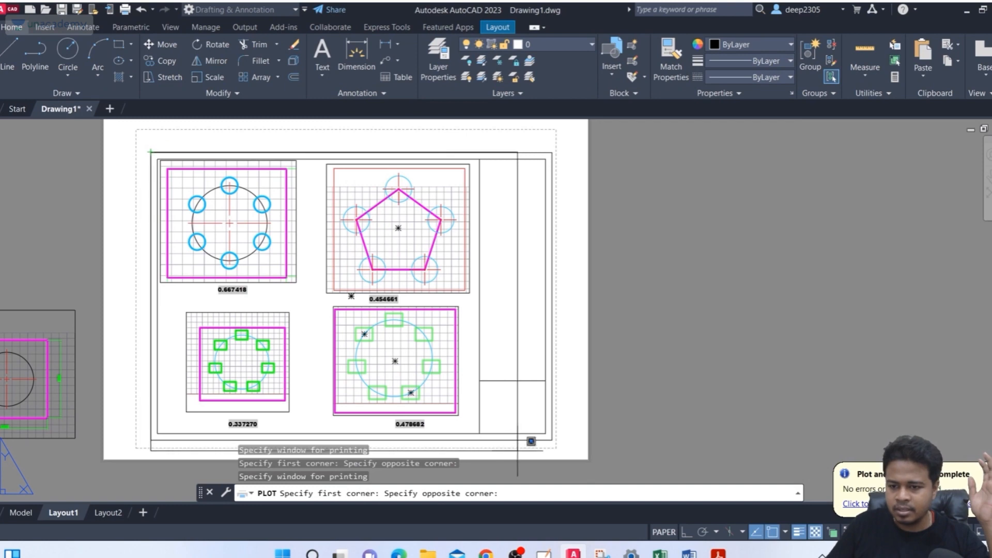
{"action": "left_click", "coordinate": [548, 440]}
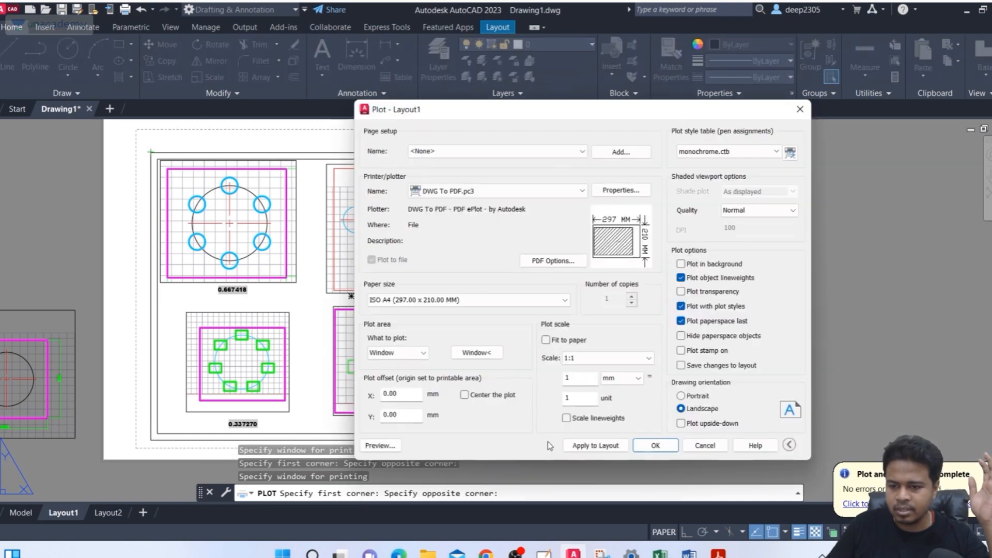
Step: Center the windowed plot on the paper and check it in the plot preview
{"action": "left_click", "coordinate": [478, 395]}
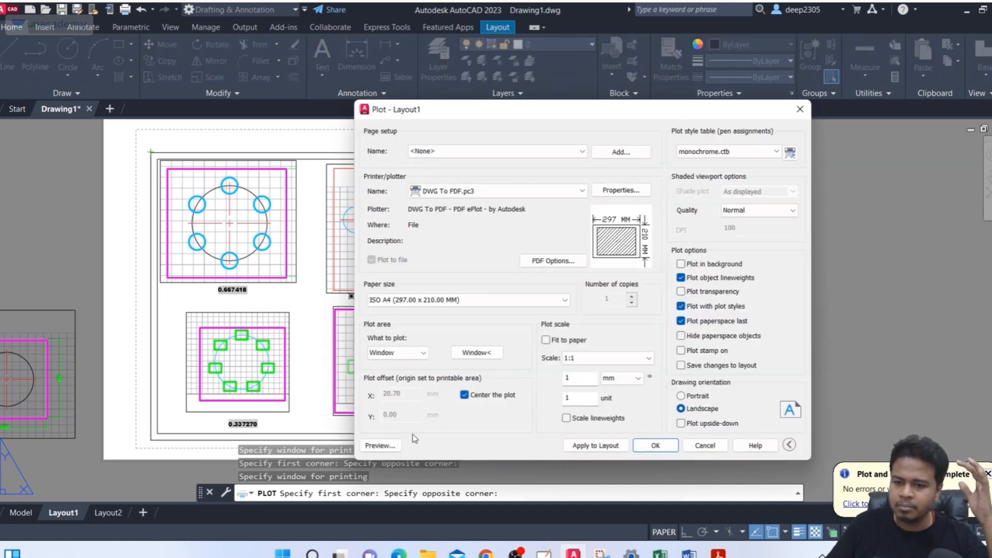
{"action": "left_click", "coordinate": [380, 445]}
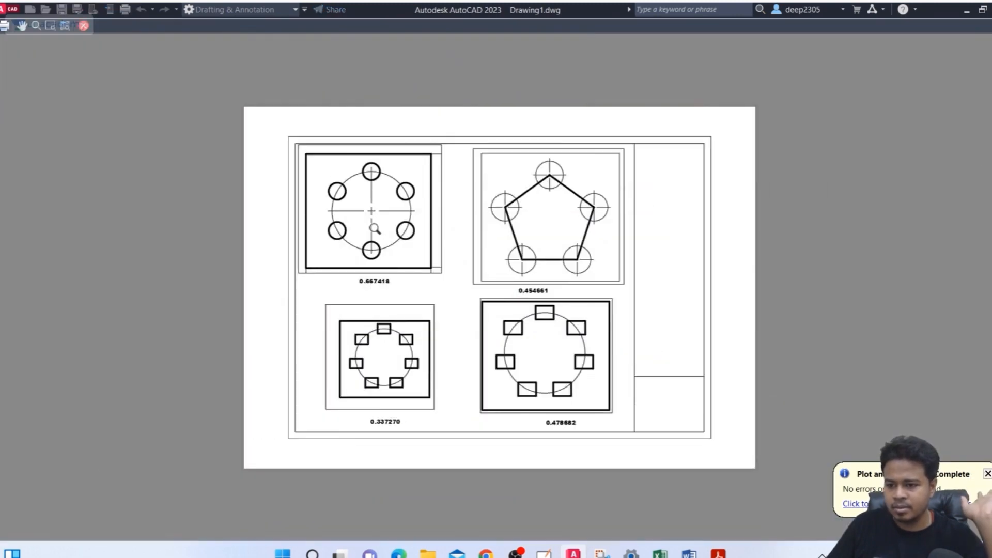
{"action": "left_click", "coordinate": [84, 26]}
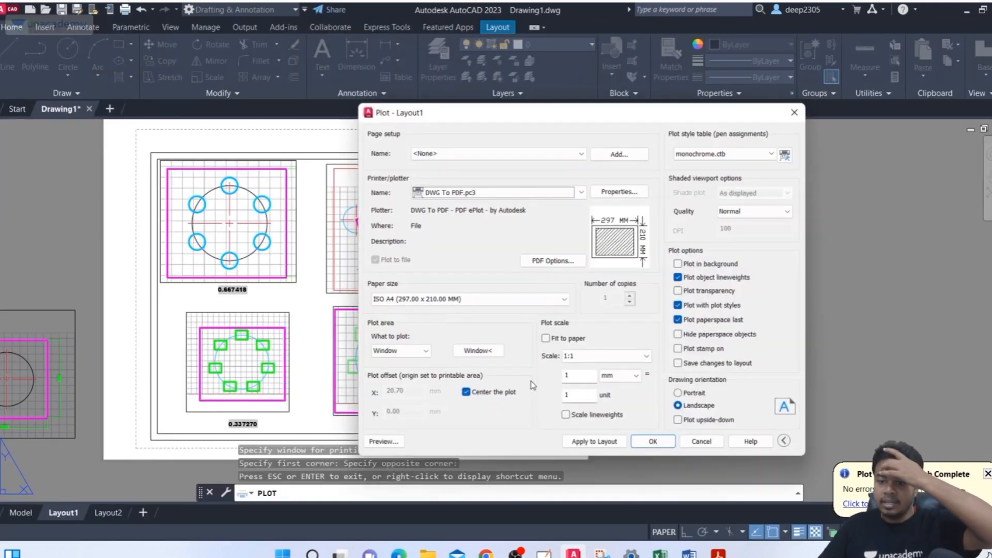
Step: Turn off plotting of object lineweights and plot the layout to the Desktop as PDF Drawing1-Layout1_5
{"action": "left_click", "coordinate": [681, 278]}
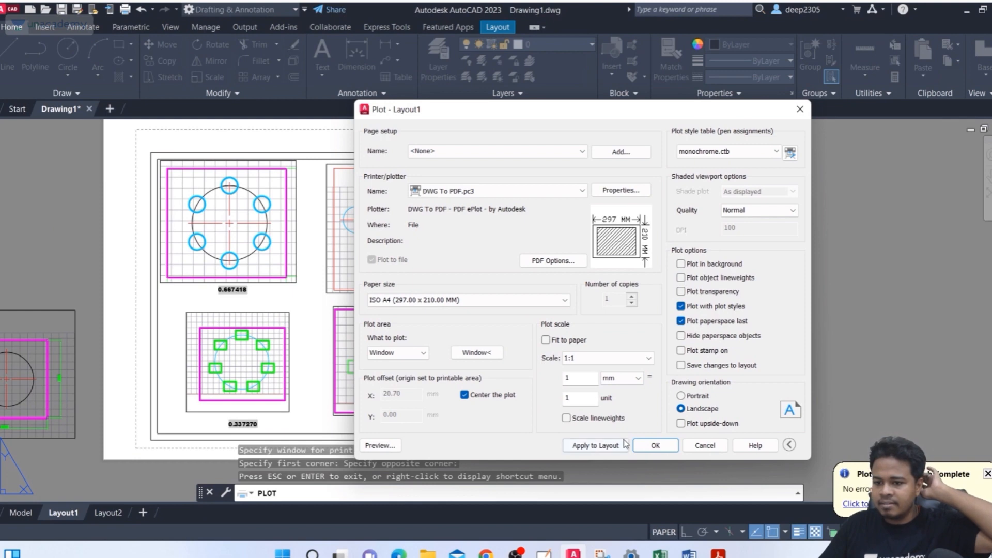
{"action": "left_click", "coordinate": [655, 446]}
{"action": "left_click", "coordinate": [493, 399]}
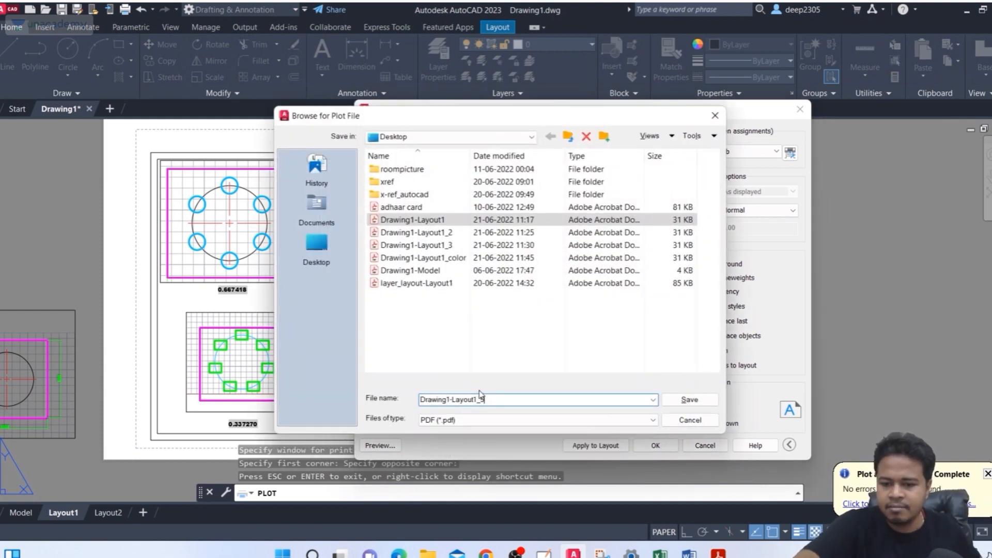
{"action": "key", "text": "Return"}
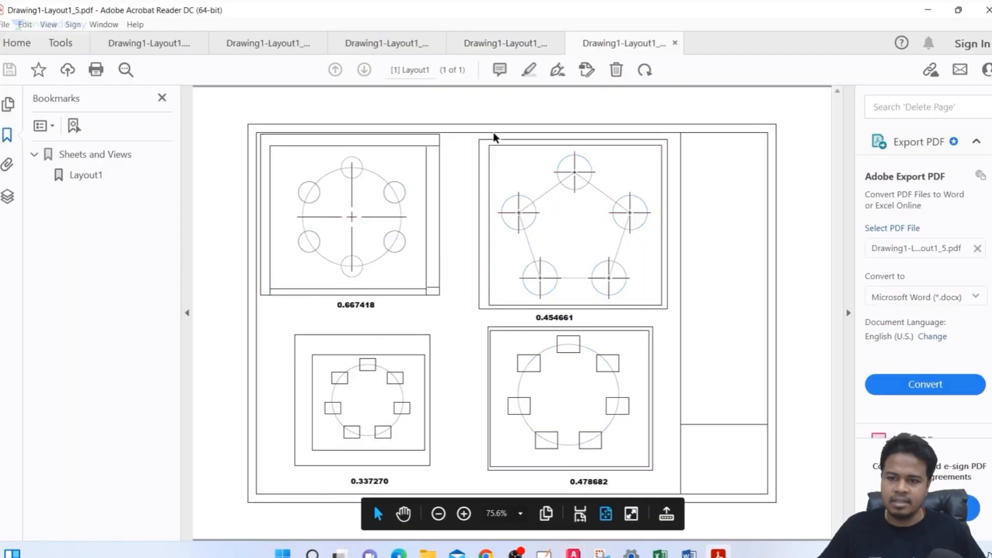
Step: Return from the PDF to the AutoCAD layout and dismiss the plot completion notification
{"action": "left_click", "coordinate": [928, 10]}
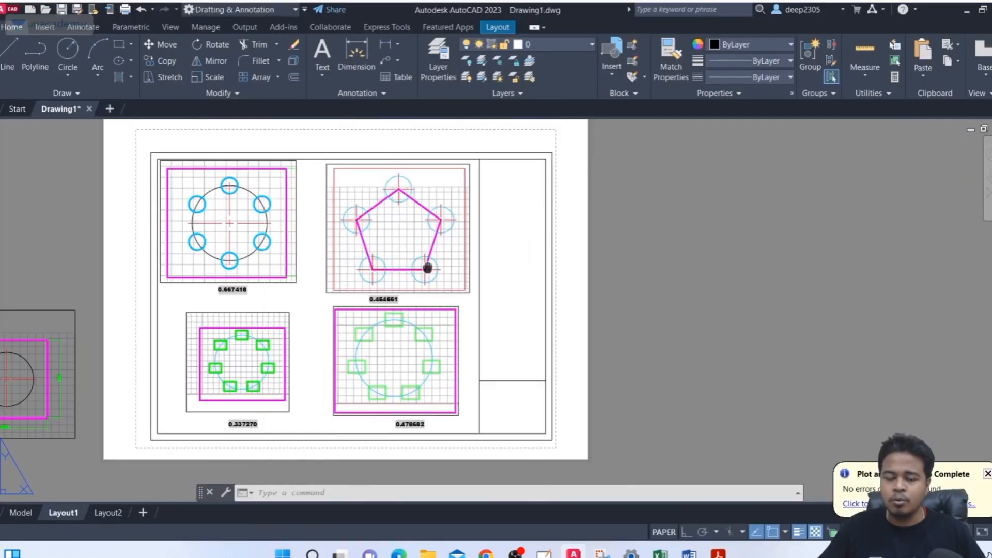
{"action": "scroll", "coordinate": [421, 279], "scroll_direction": "down", "scroll_amount": 2}
{"action": "scroll", "coordinate": [439, 279], "scroll_direction": "up", "scroll_amount": 2}
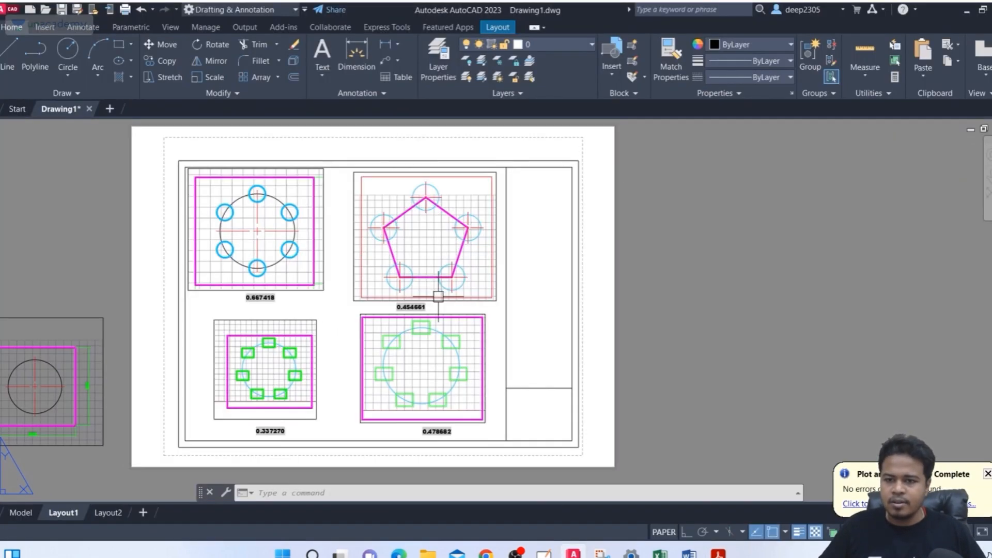
{"action": "middle_click_drag", "start_coordinate": [438, 296], "coordinate": [443, 297]}
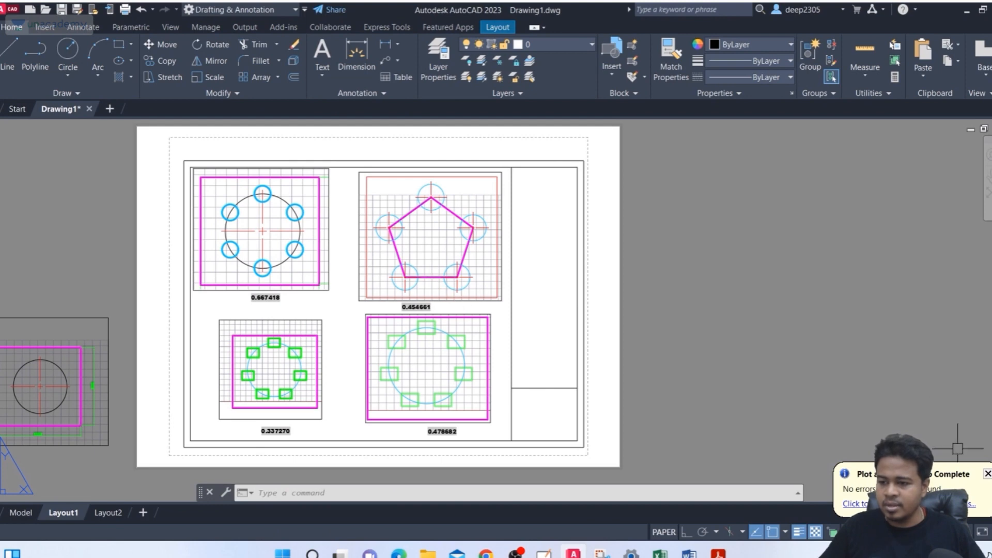
{"action": "left_click", "coordinate": [987, 474]}
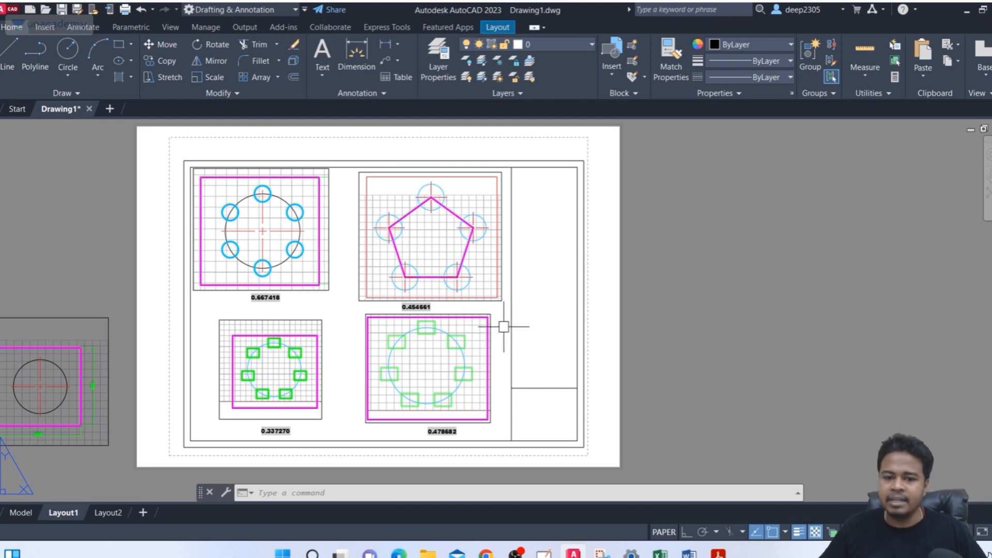
Step: Examine the drawings and the separate title block border in model space, and return to Layout1
{"action": "middle_click_drag", "start_coordinate": [504, 327], "coordinate": [584, 301]}
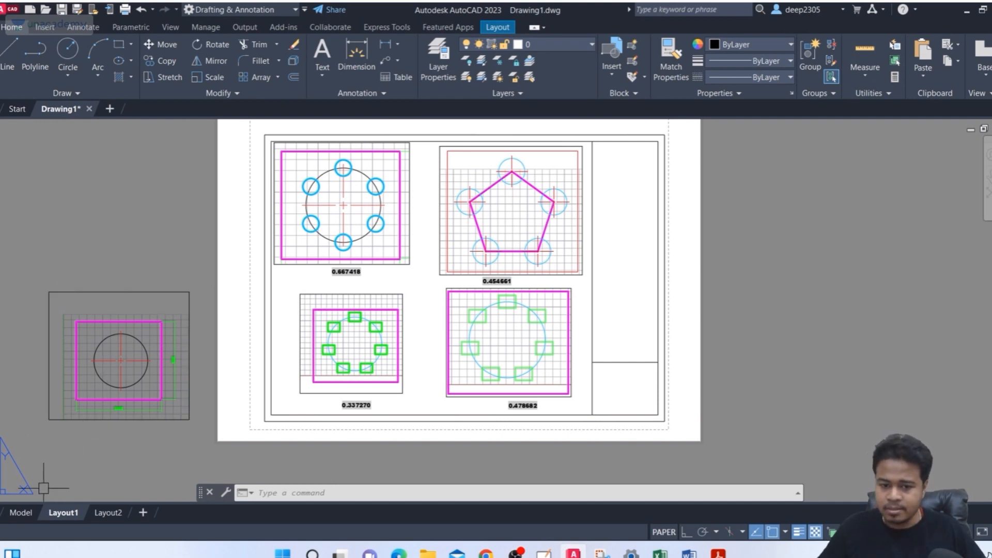
{"action": "left_click", "coordinate": [23, 517]}
{"action": "scroll", "coordinate": [299, 255], "scroll_direction": "down", "scroll_amount": 4}
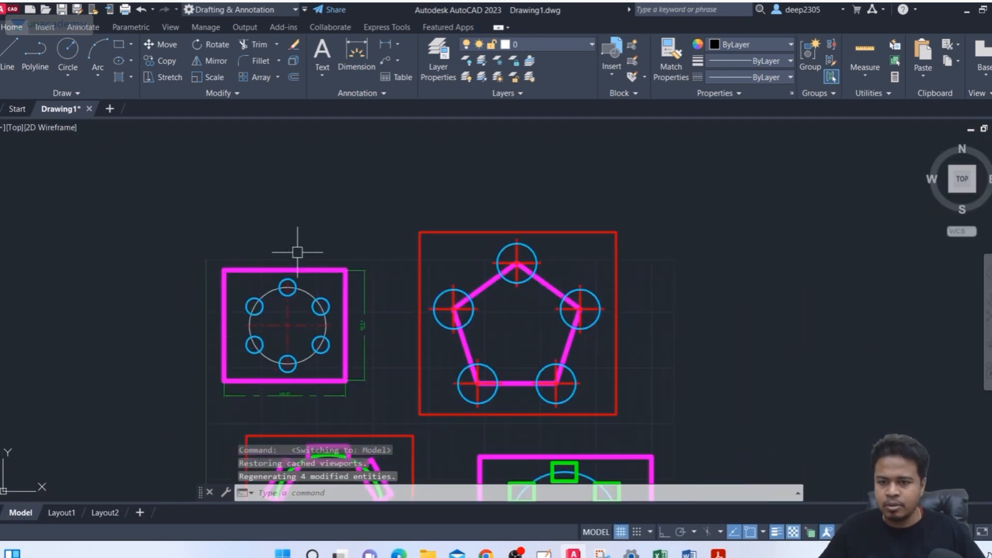
{"action": "middle_click_drag", "start_coordinate": [301, 253], "coordinate": [279, 192]}
{"action": "middle_click_drag", "start_coordinate": [710, 244], "coordinate": [459, 262]}
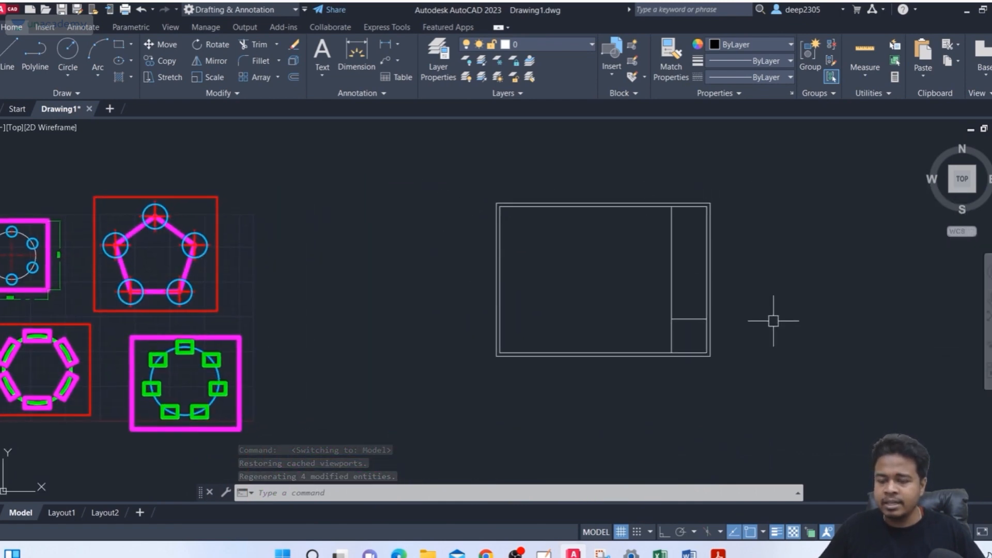
{"action": "scroll", "coordinate": [770, 328], "scroll_direction": "up", "scroll_amount": 2}
{"action": "middle_click_drag", "start_coordinate": [765, 316], "coordinate": [748, 354]}
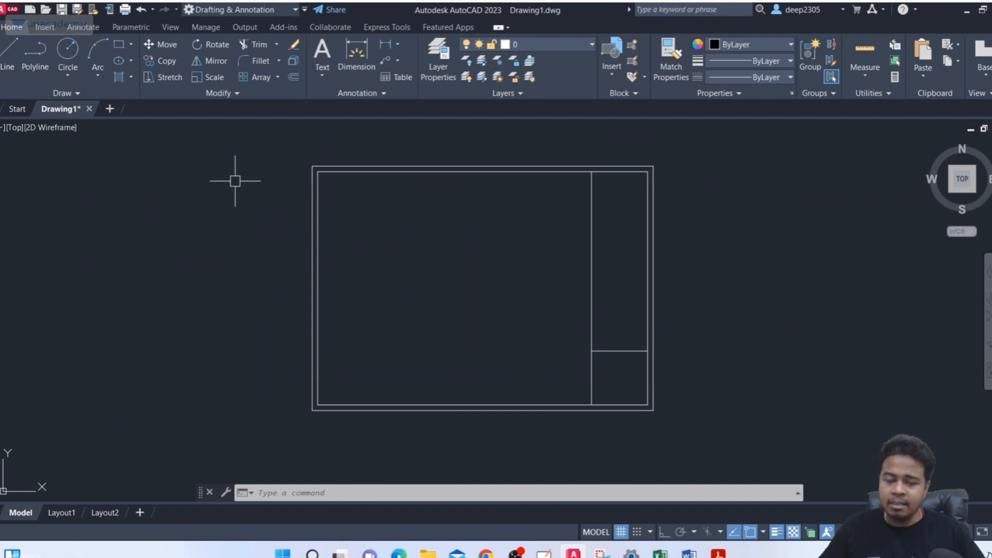
{"action": "left_click", "coordinate": [61, 513]}
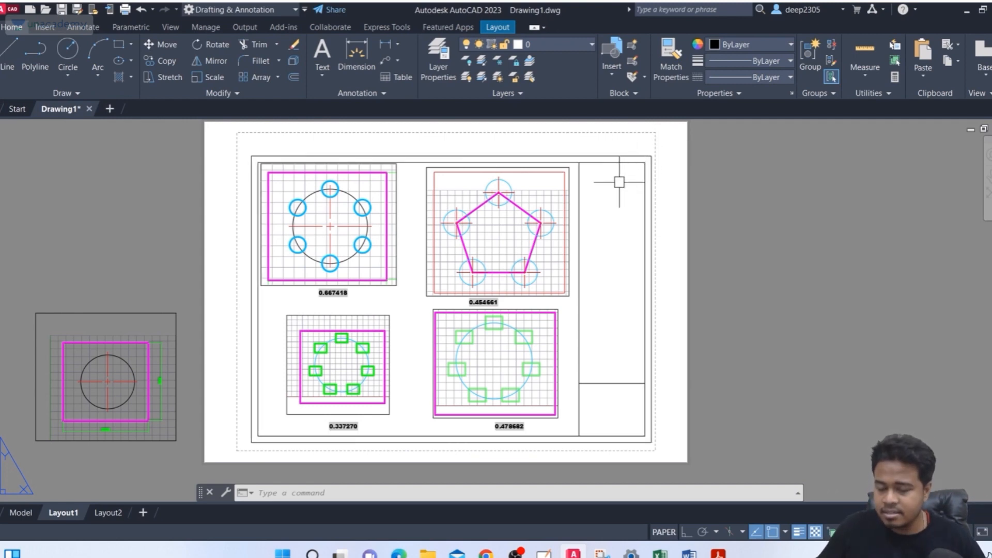
{"action": "middle_click_drag", "start_coordinate": [601, 190], "coordinate": [598, 191]}
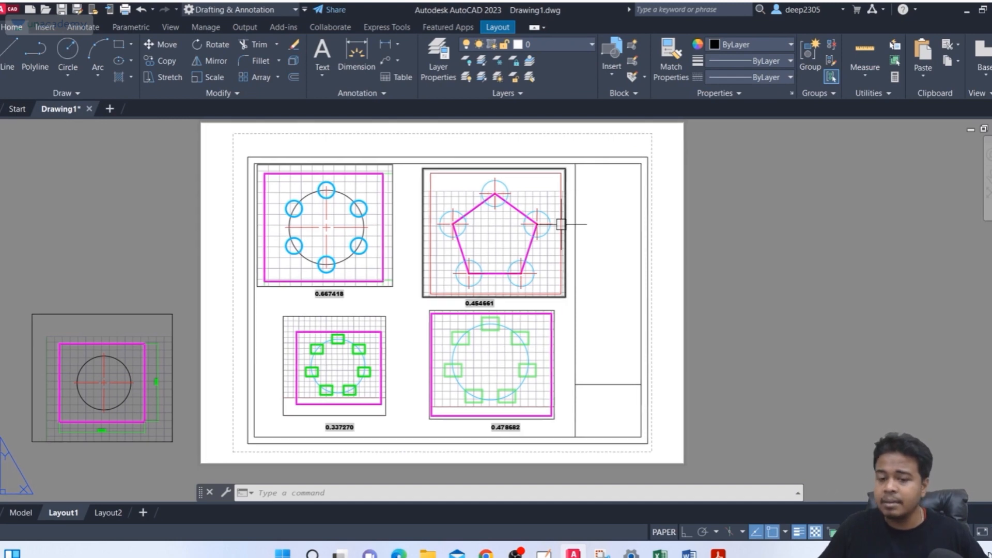
{"action": "type", "text": "plot"}
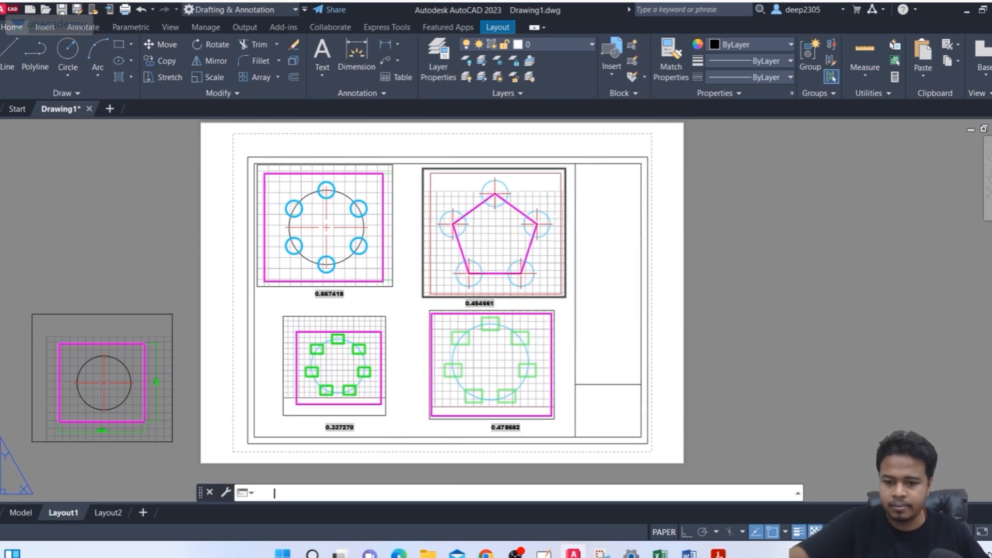
{"action": "key", "text": "Return"}
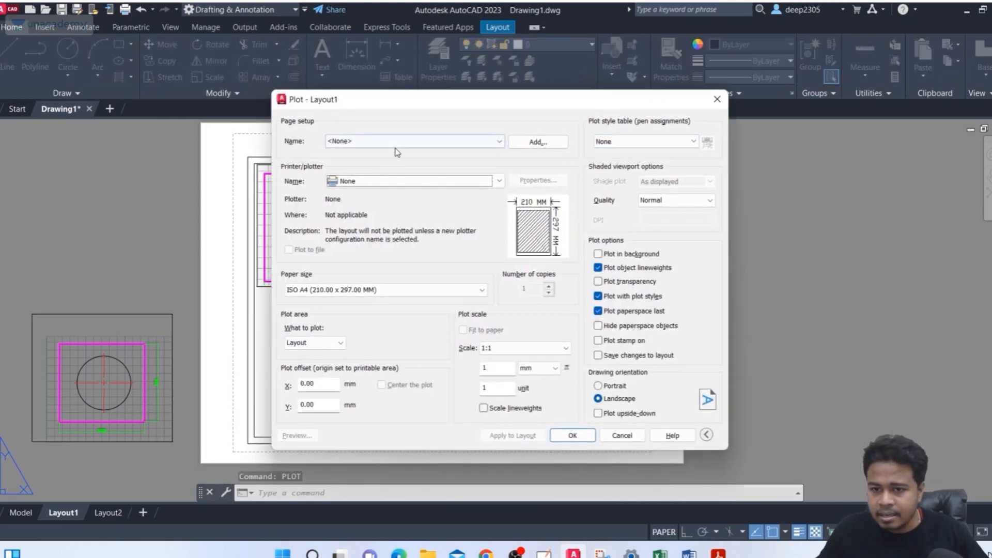
{"action": "mouse_move", "coordinate": [535, 224]}
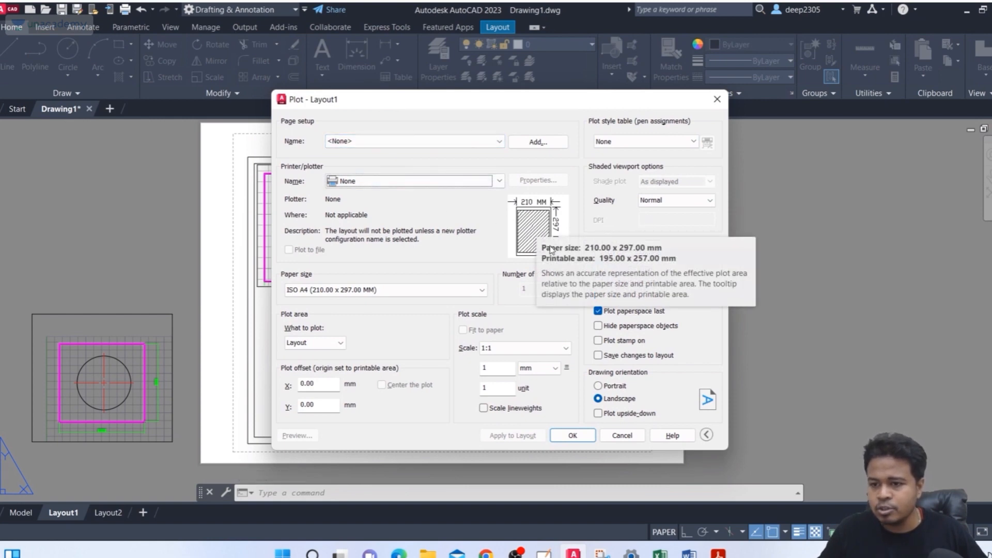
{"action": "mouse_move", "coordinate": [537, 243]}
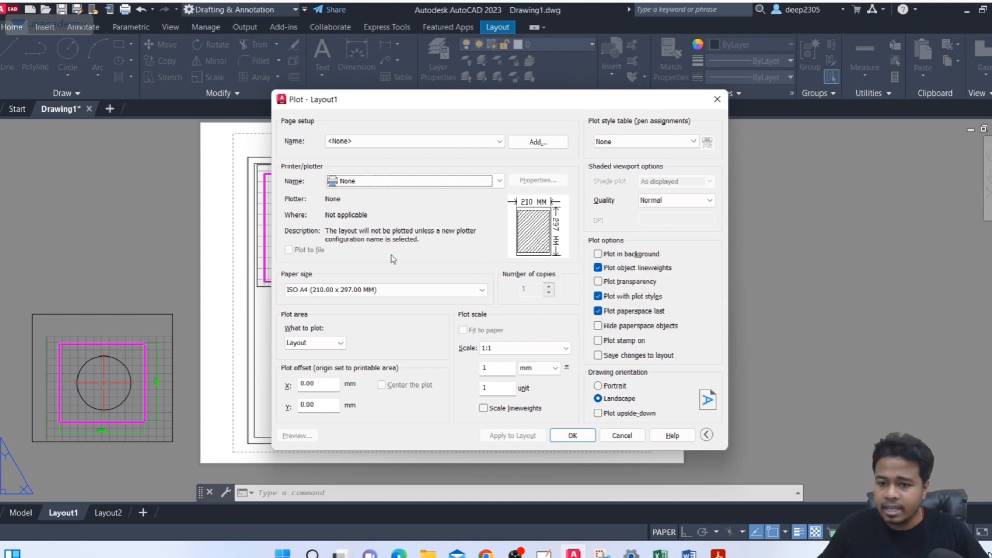
{"action": "left_click", "coordinate": [356, 290]}
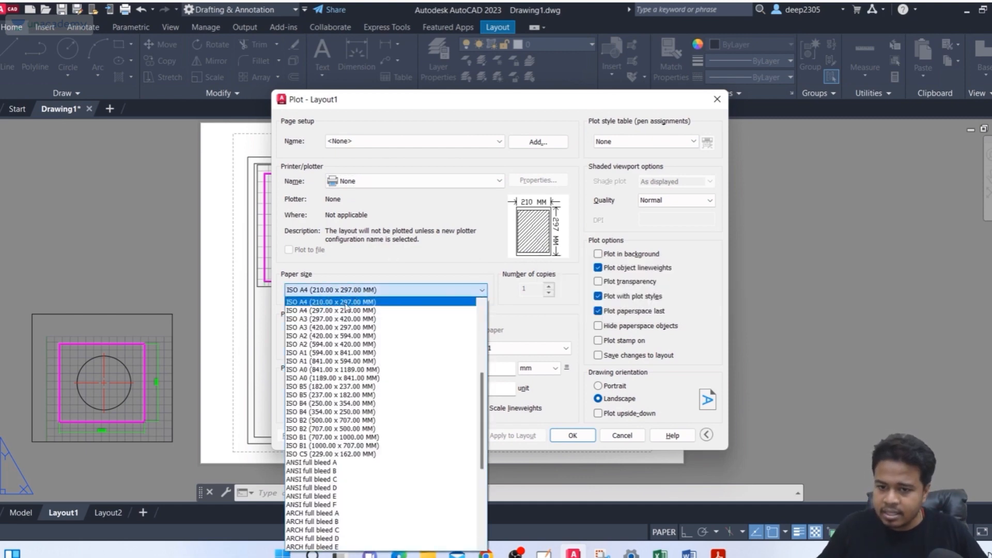
{"action": "left_click", "coordinate": [345, 310]}
{"action": "left_click", "coordinate": [328, 341]}
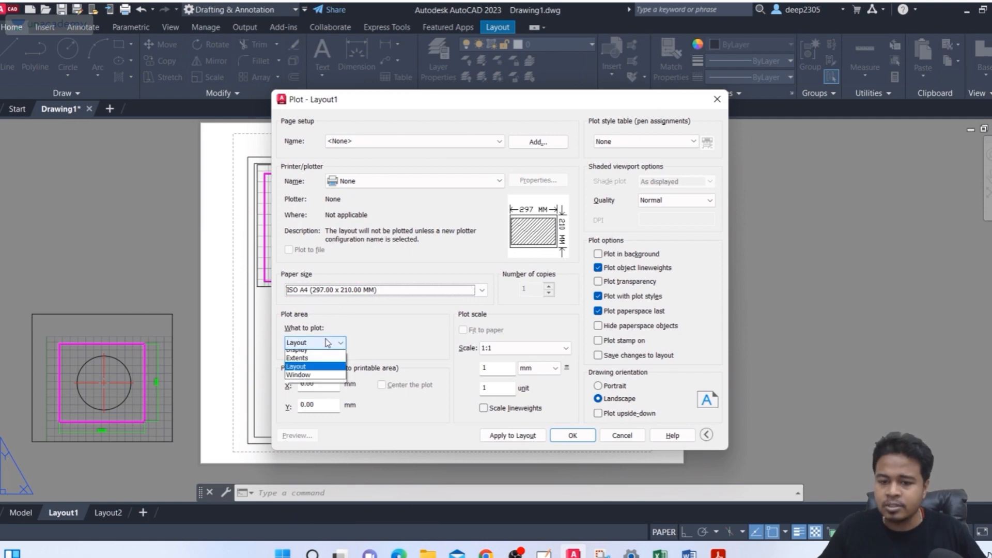
{"action": "left_click", "coordinate": [315, 378]}
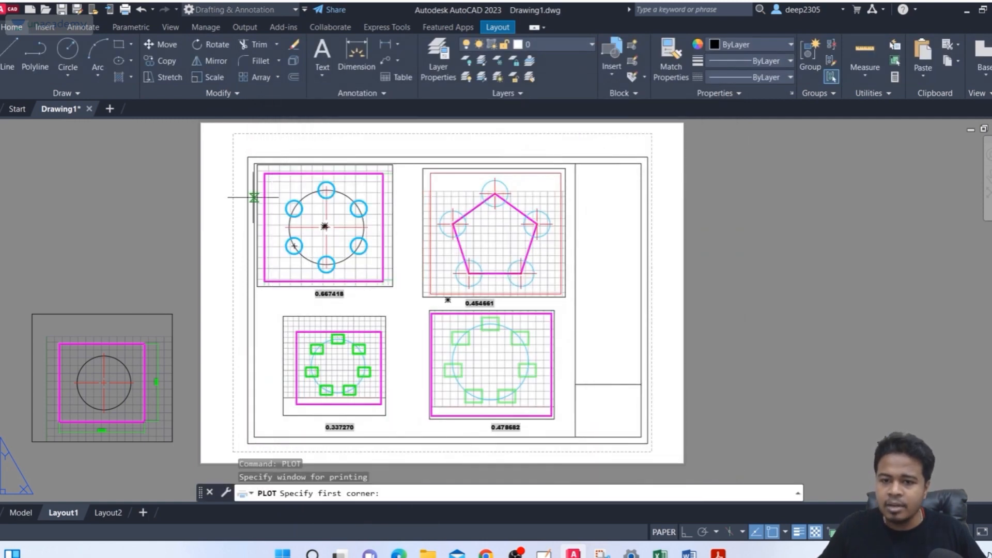
{"action": "left_click", "coordinate": [247, 164]}
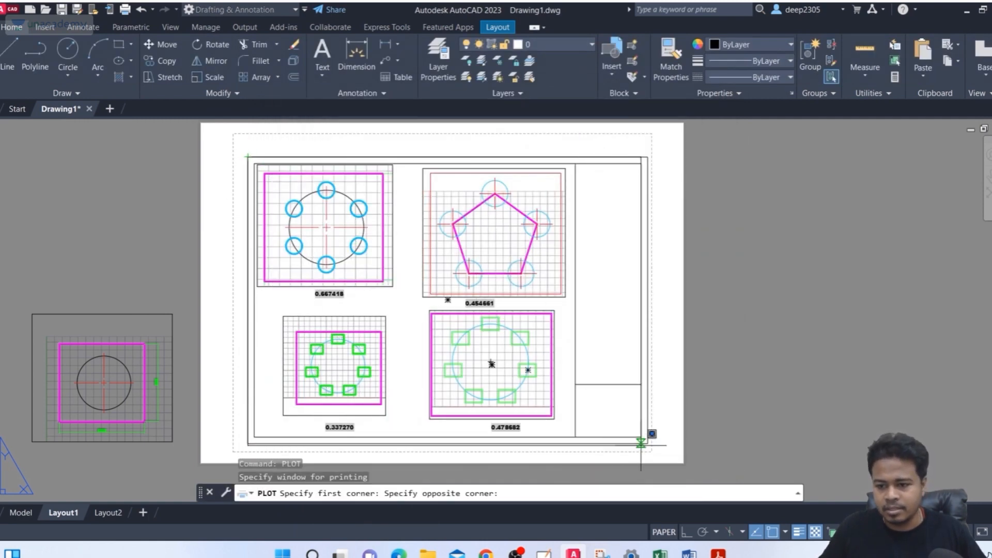
{"action": "left_click", "coordinate": [643, 443]}
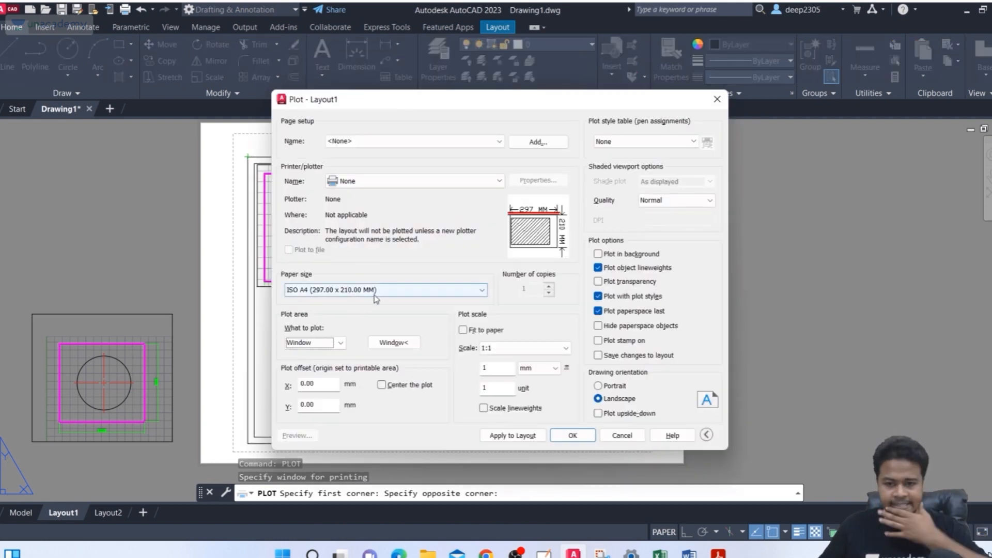
{"action": "key", "text": "Escape"}
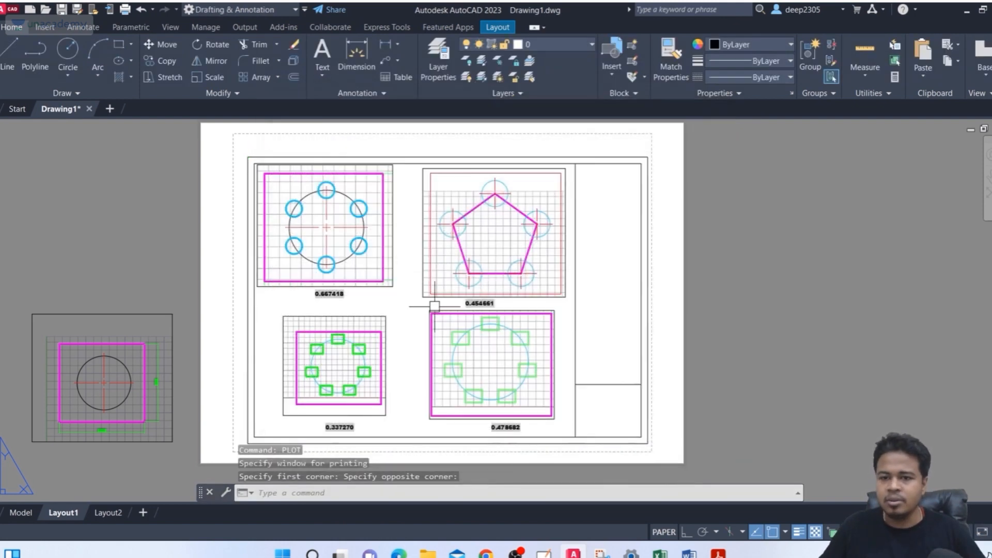